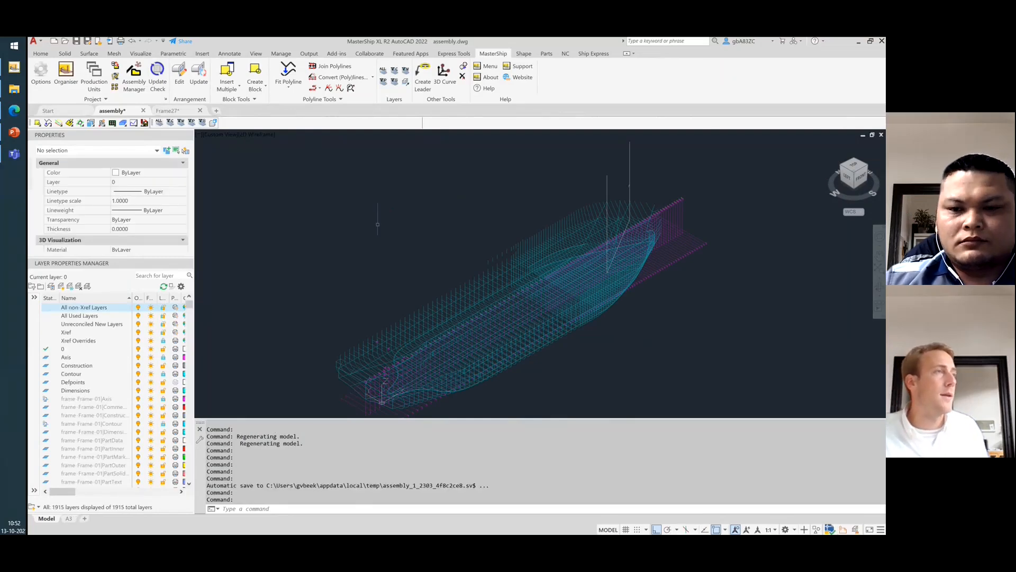
# - Open the Frame30 reference drawing from the hull assembly and close Frame27 without saving its changes
pyautogui.click(482, 276)
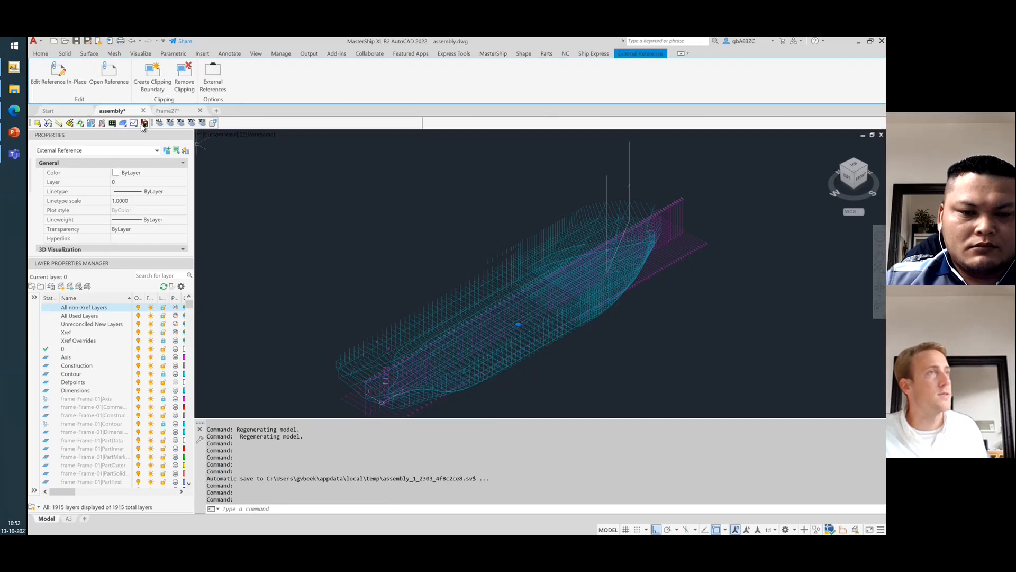
pyautogui.click(113, 74)
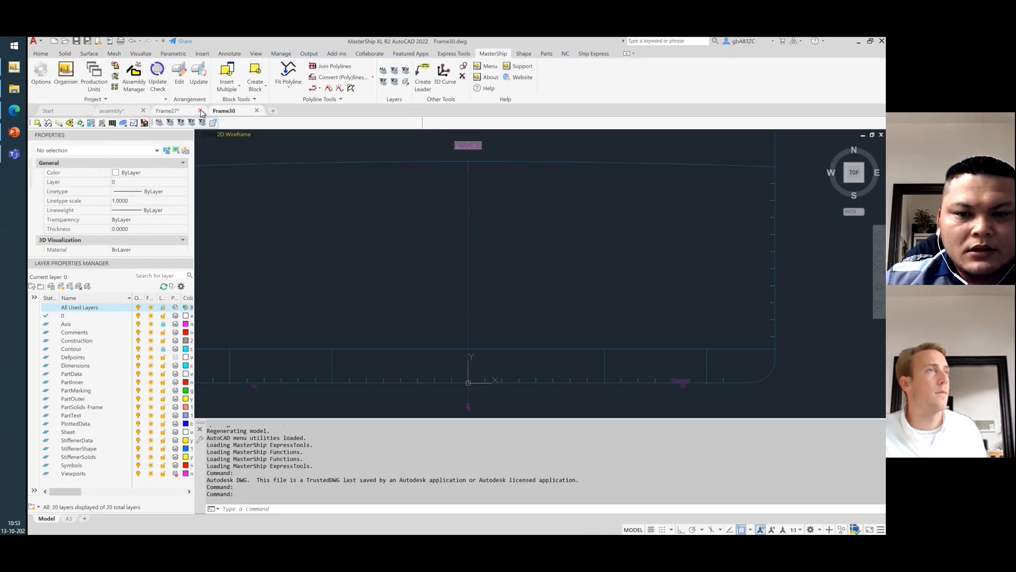
pyautogui.click(200, 110)
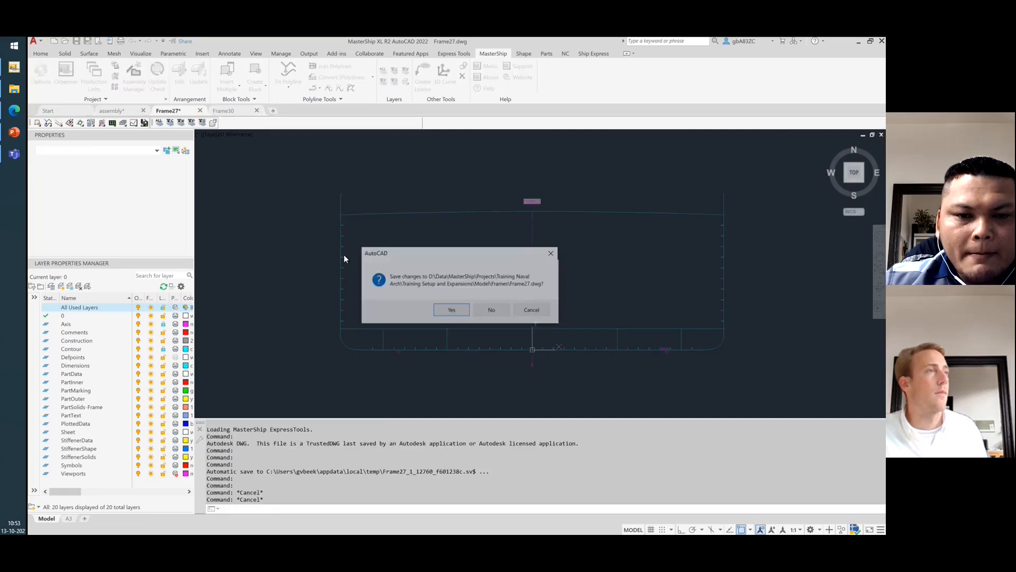
pyautogui.click(490, 310)
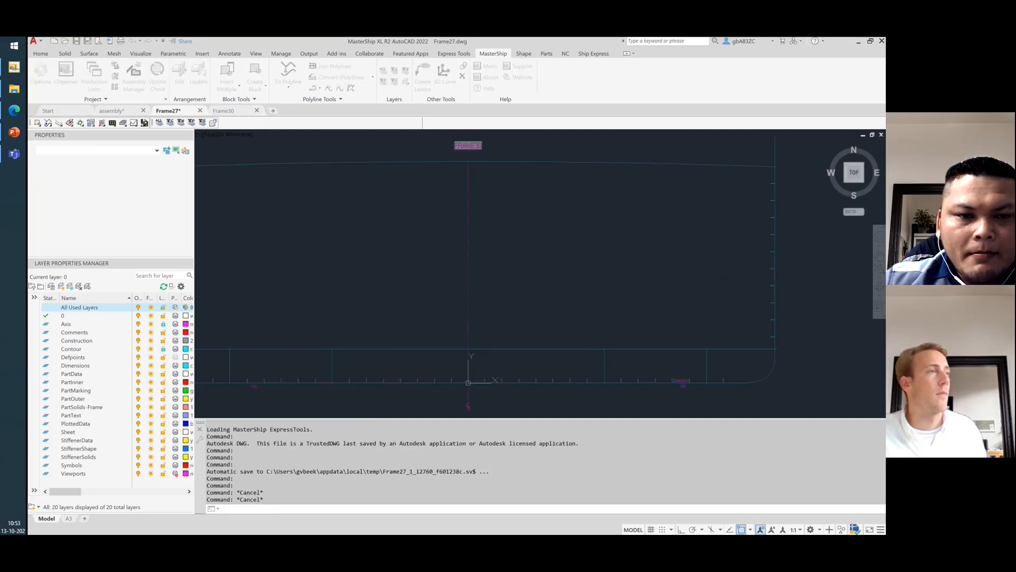
# - Enlarge the Properties palette and examine the MasterShip entity type and tag of the deck arc on the port half of the frame
pyautogui.scroll(-2, 526, 251)
pyautogui.scroll(-2, 526, 257)
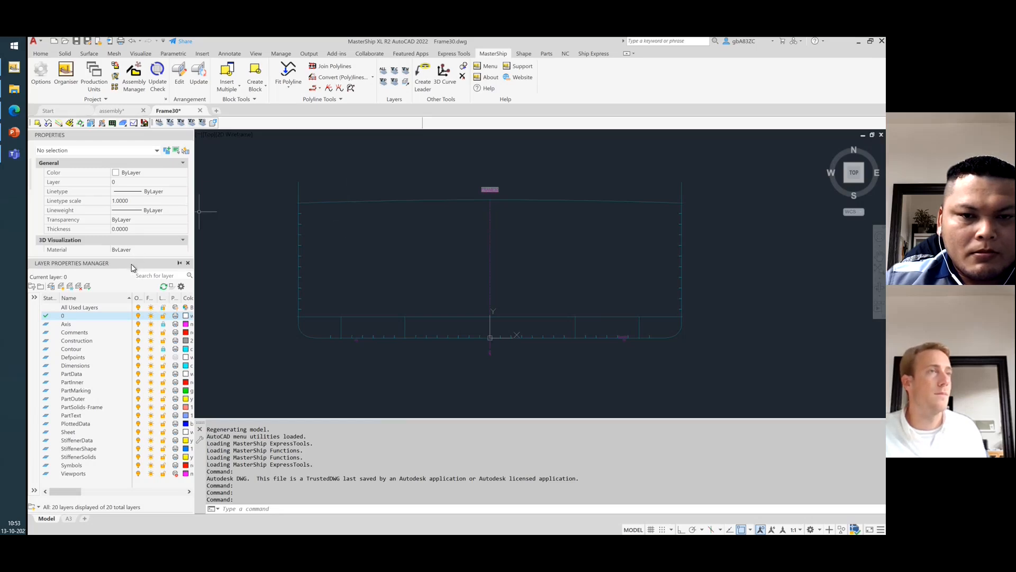
pyautogui.moveTo(131, 263); pyautogui.dragTo(137, 349)
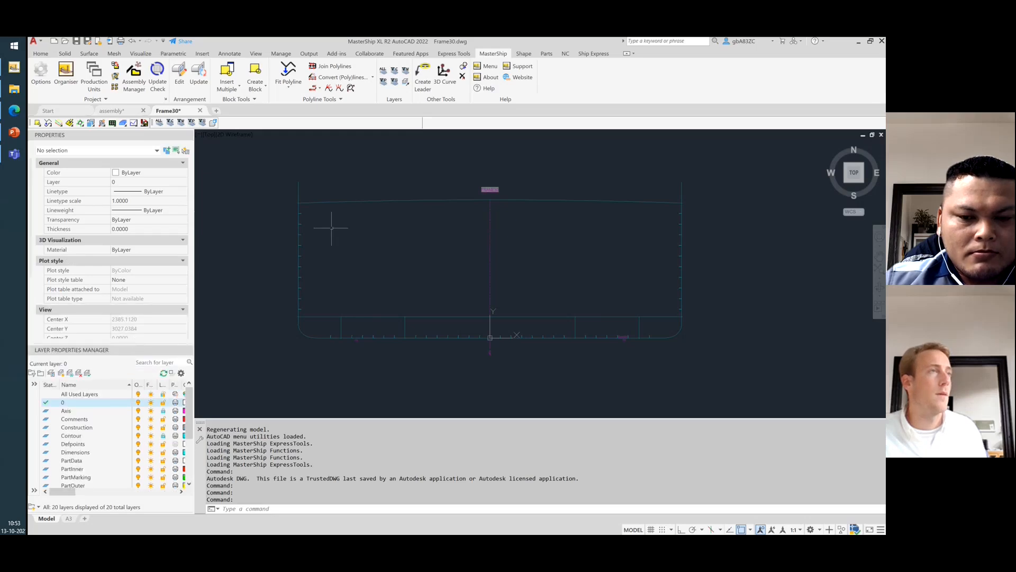
pyautogui.click(362, 240)
pyautogui.click(313, 183)
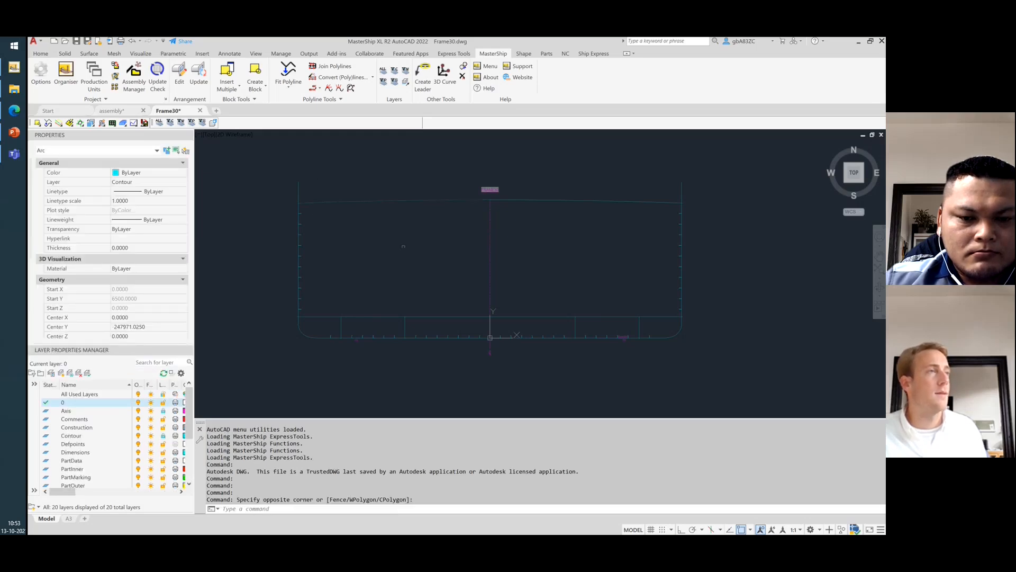
pyautogui.press('Escape')
pyautogui.click(419, 222)
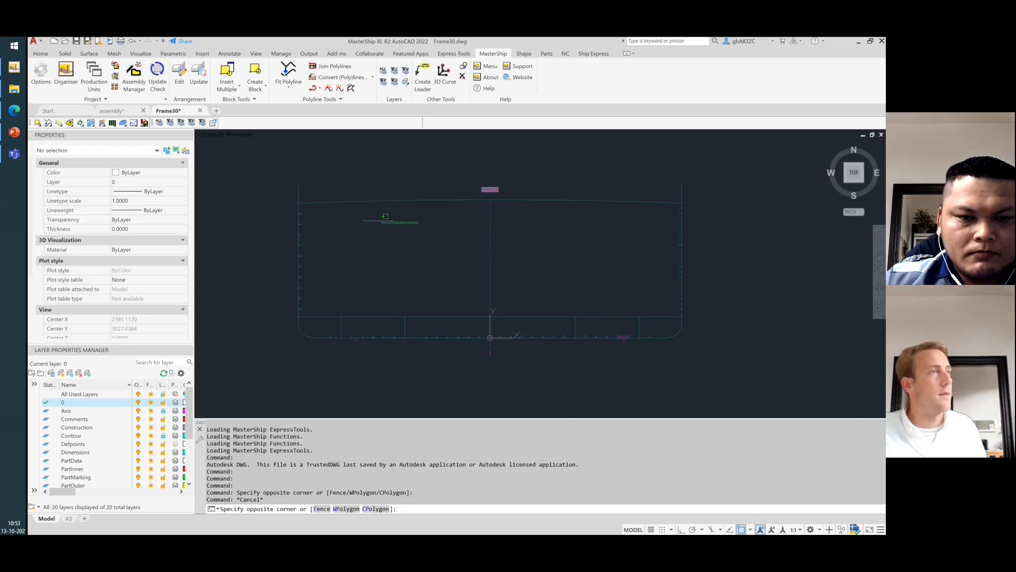
pyautogui.click(328, 178)
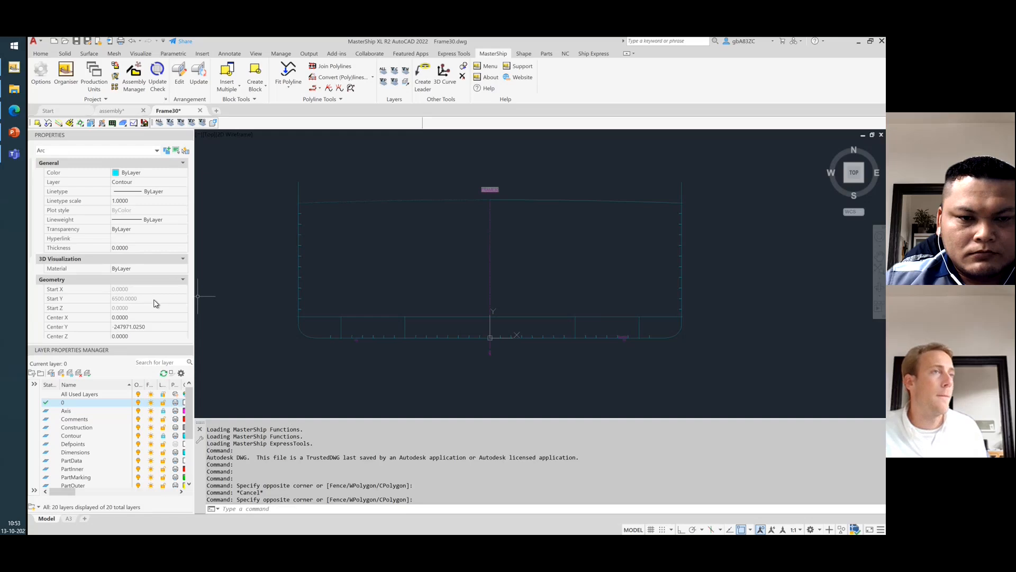
pyautogui.scroll(-3, 155, 303)
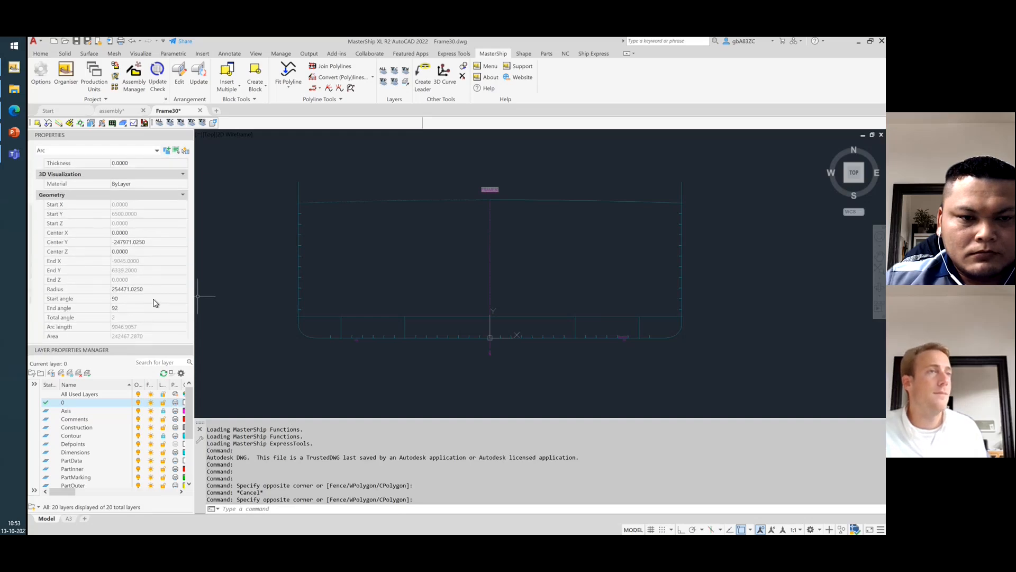
pyautogui.scroll(-3, 155, 303)
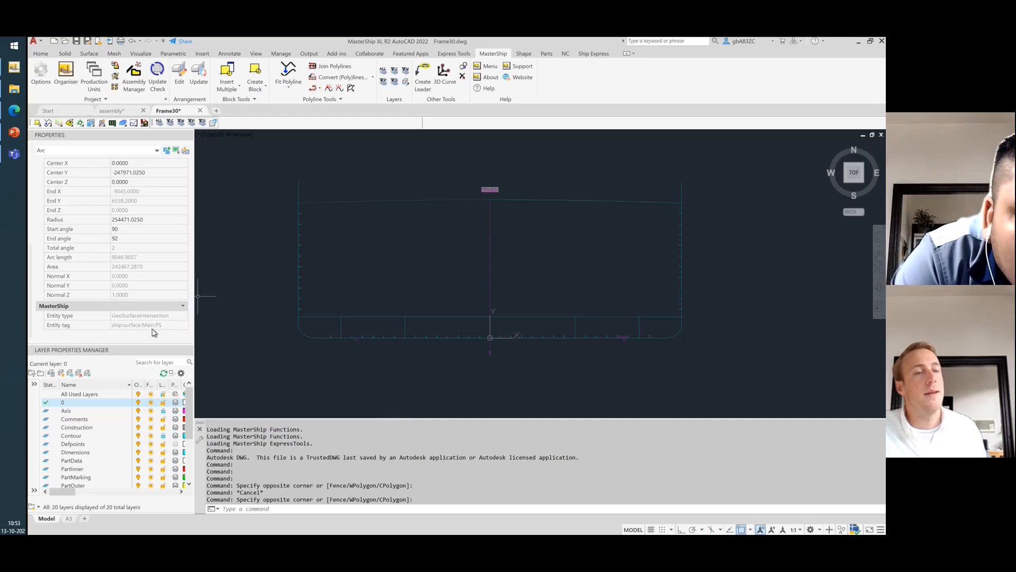
pyautogui.press('Escape')
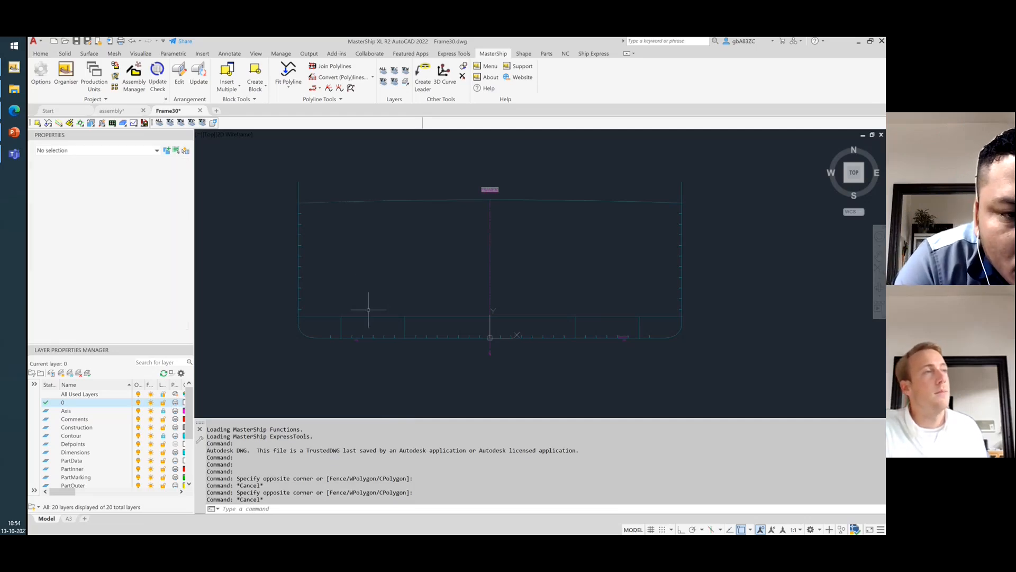
# - Inspect the MasterShip entity type and tag of the horizontal tank top line on the port half of the frame
pyautogui.click(365, 326)
pyautogui.click(344, 290)
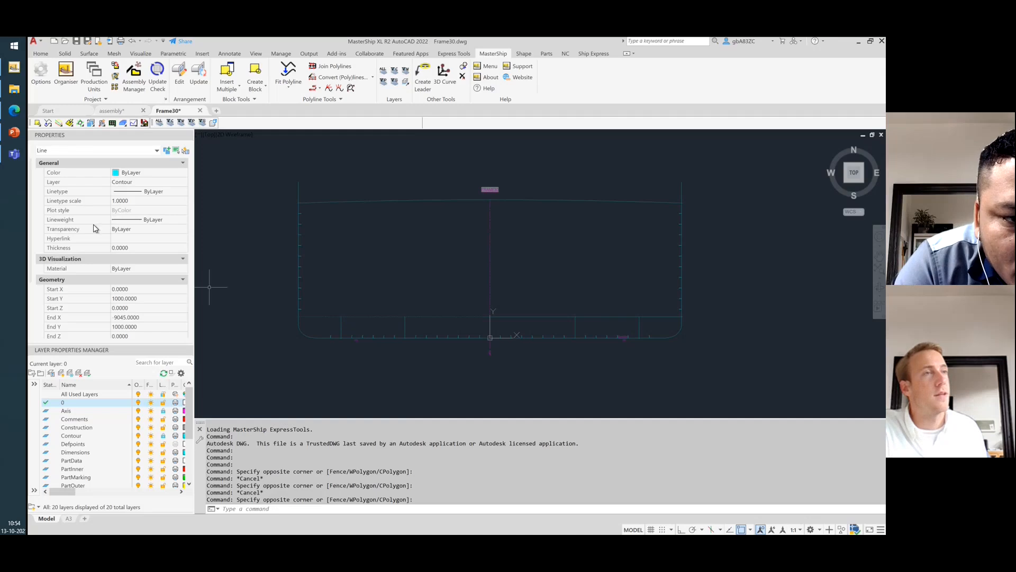
pyautogui.scroll(-3, 106, 249)
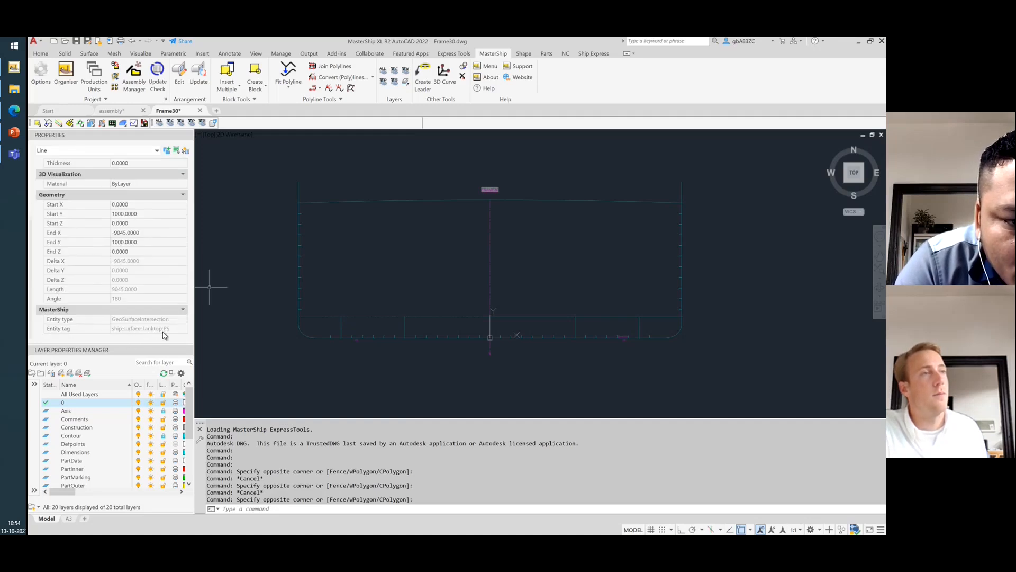
pyautogui.press('Escape')
pyautogui.press('Escape')
pyautogui.press('Escape')
# - Select the contour splines along the port side of the frame and check their shared MasterShip properties
pyautogui.click(311, 282)
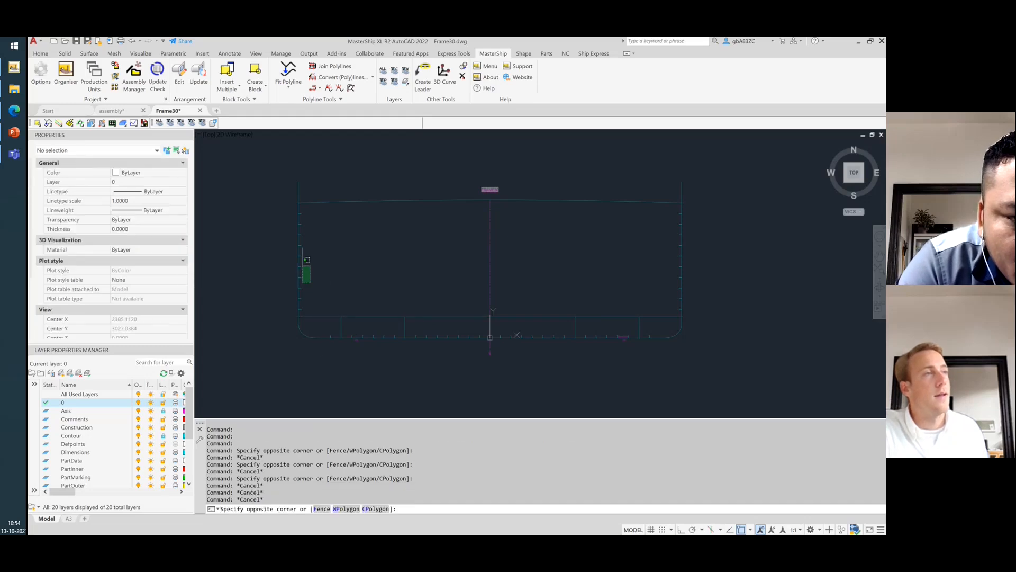
pyautogui.click(297, 272)
pyautogui.scroll(-1, 113, 312)
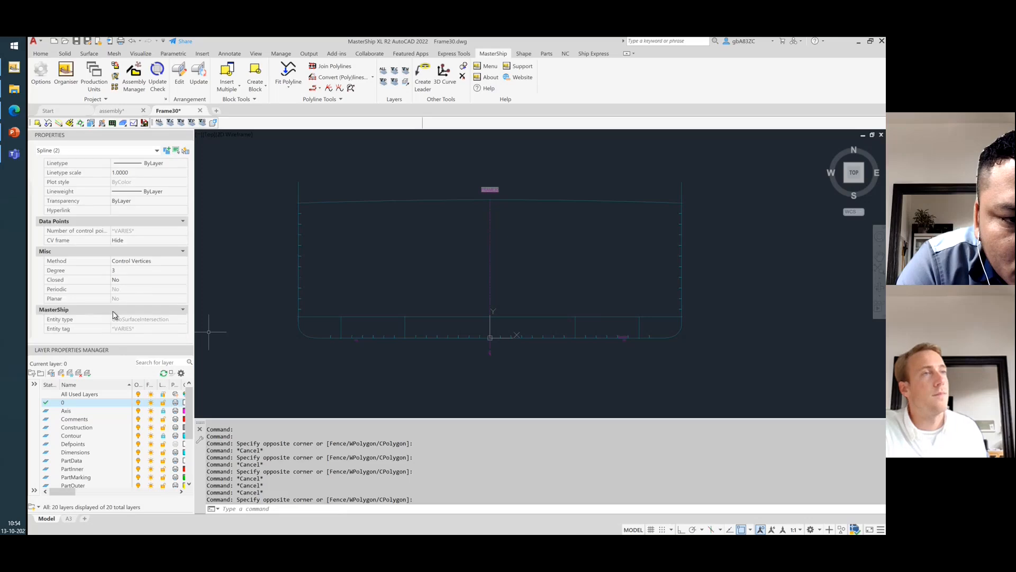
pyautogui.press('Escape')
# - Select a single spline of one port side stiffener profile and examine its MasterShip entity type and tag
pyautogui.scroll(8, 297, 278)
pyautogui.scroll(8, 327, 272)
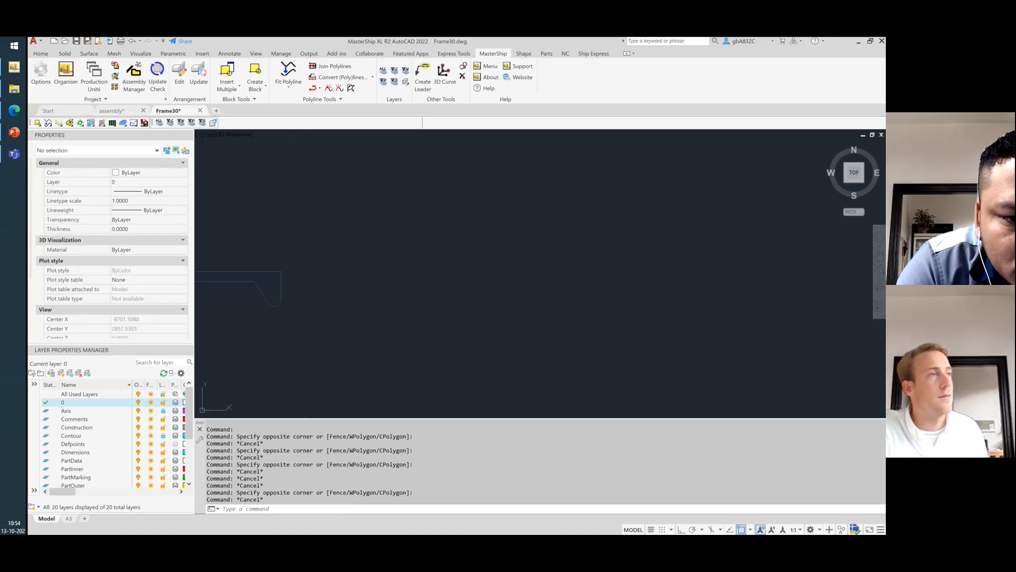
pyautogui.click(272, 283)
pyautogui.click(254, 243)
pyautogui.press('Escape')
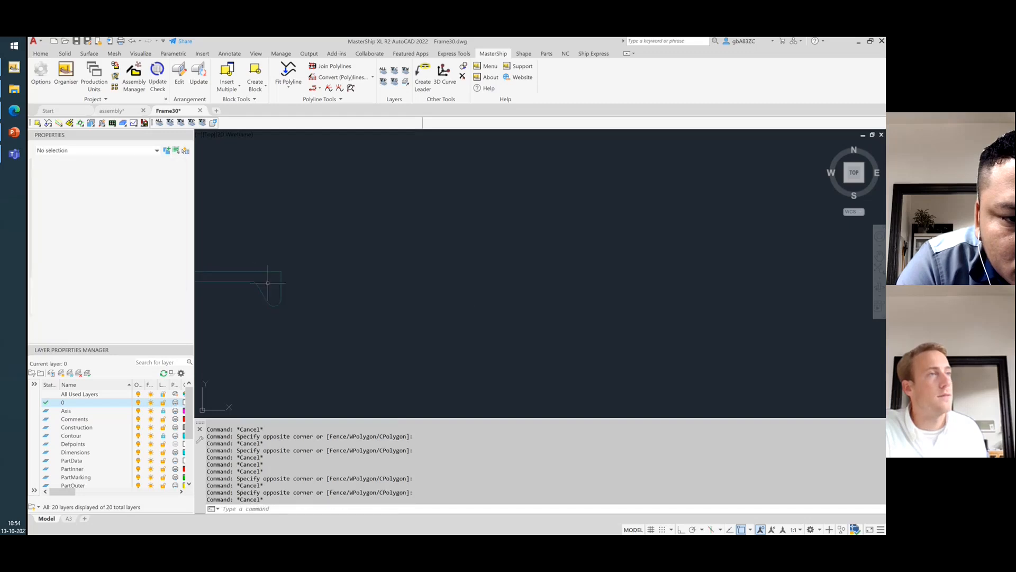
pyautogui.click(276, 278)
pyautogui.click(275, 259)
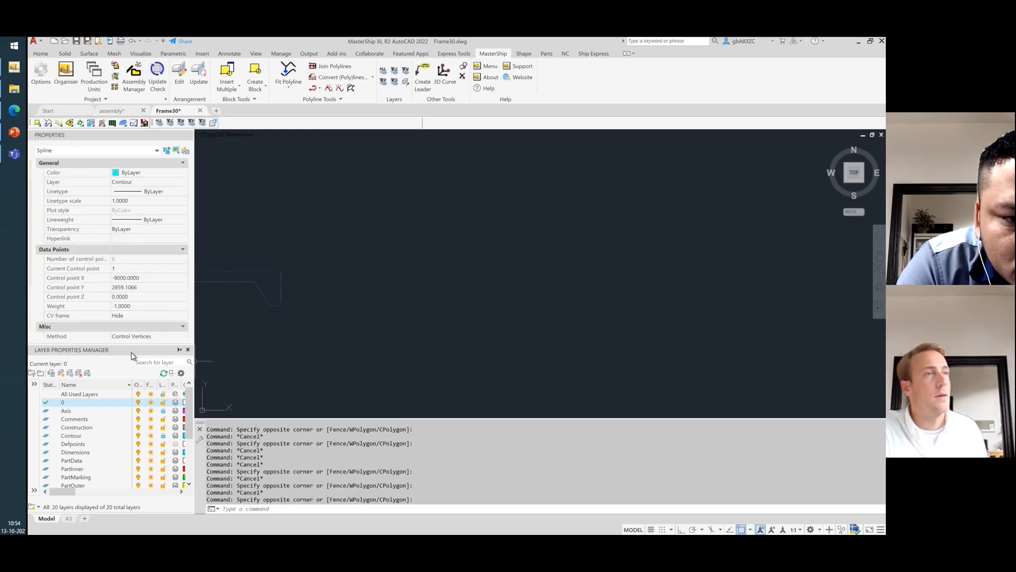
pyautogui.scroll(-3, 143, 289)
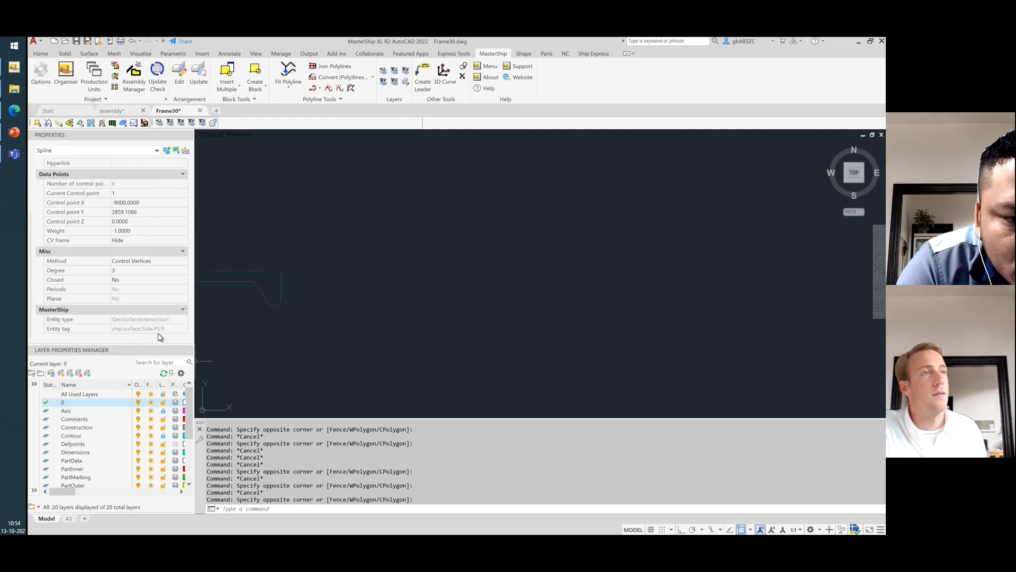
pyautogui.press('Escape')
pyautogui.press('Escape')
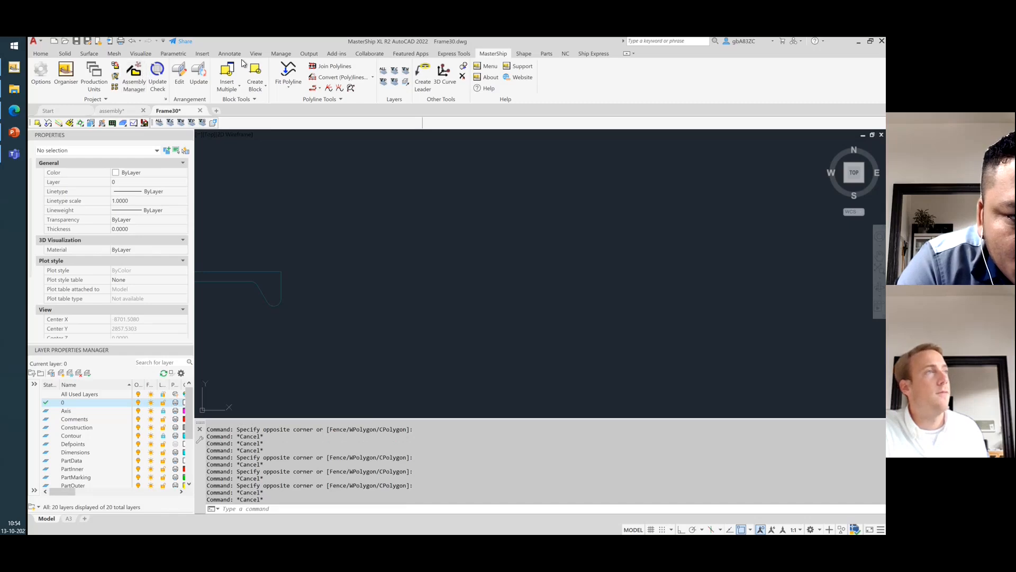
# - Set the existing Stiffener database as the active surface database
pyautogui.click(524, 53)
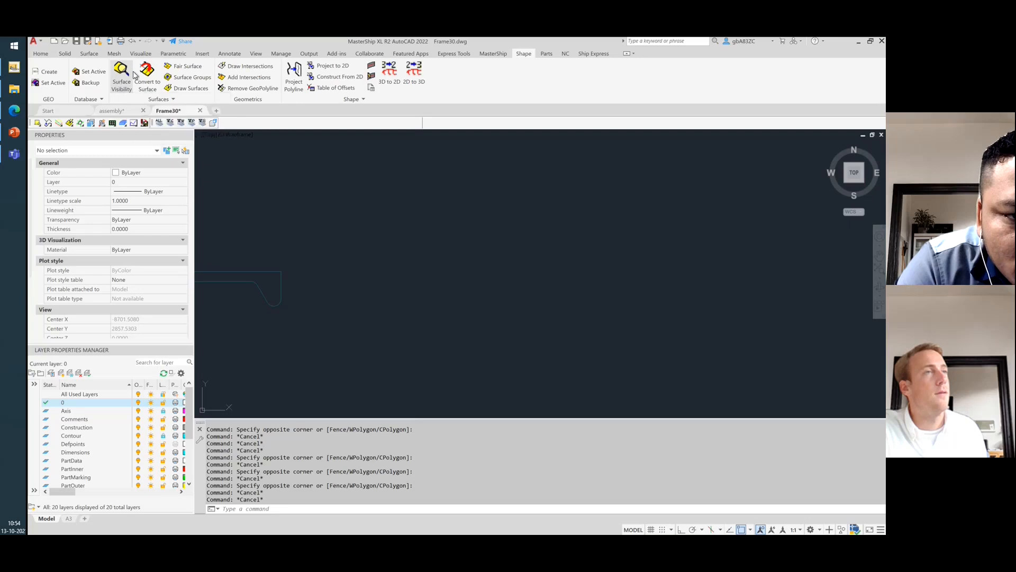
pyautogui.click(94, 72)
pyautogui.click(511, 276)
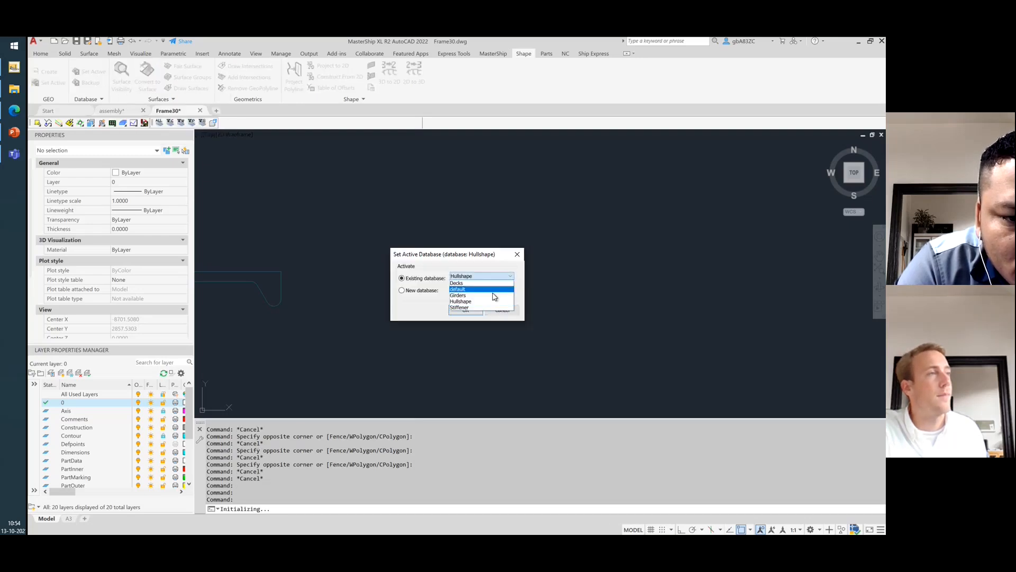
pyautogui.click(466, 283)
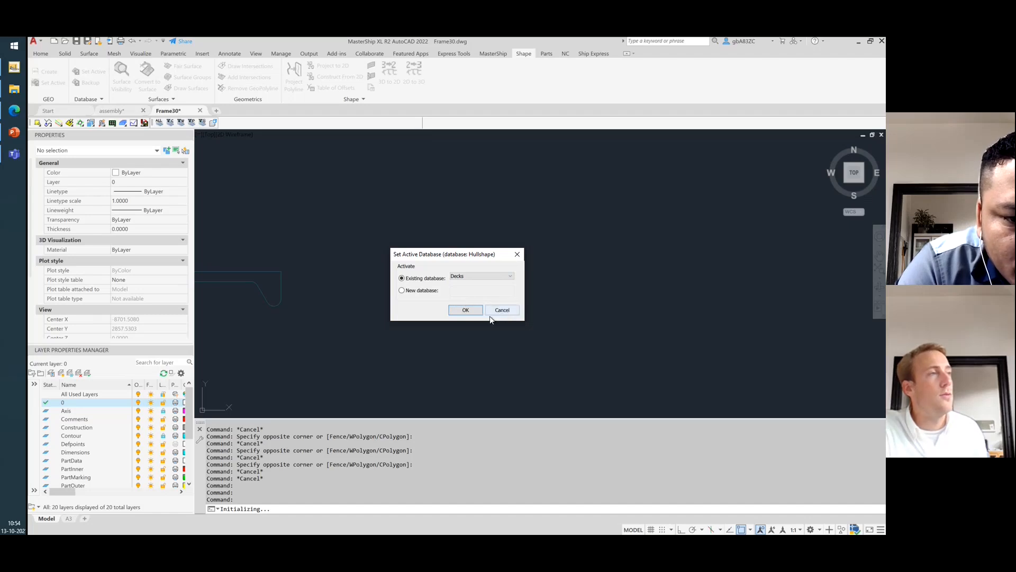
pyautogui.click(511, 275)
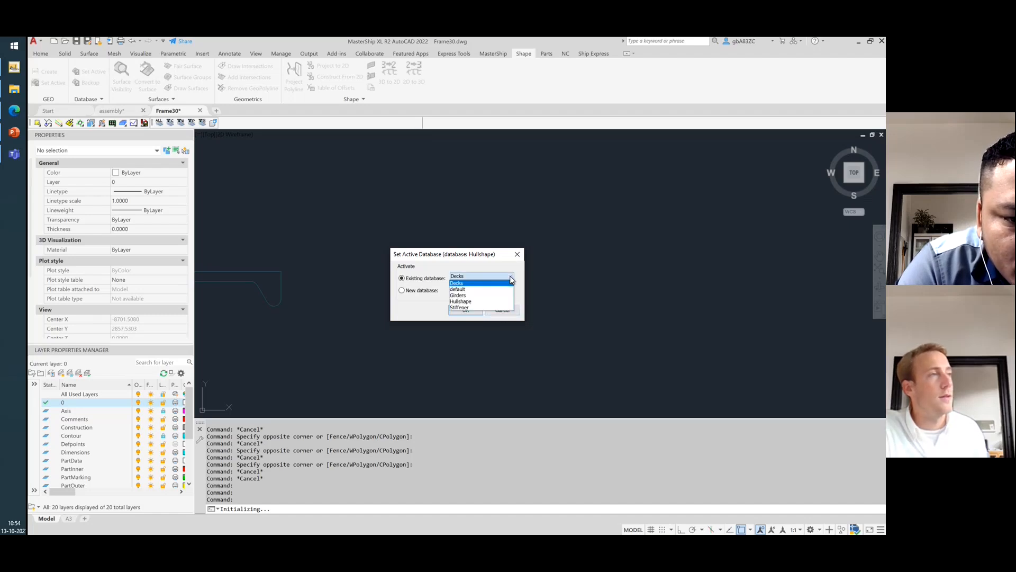
pyautogui.click(474, 308)
pyautogui.click(466, 310)
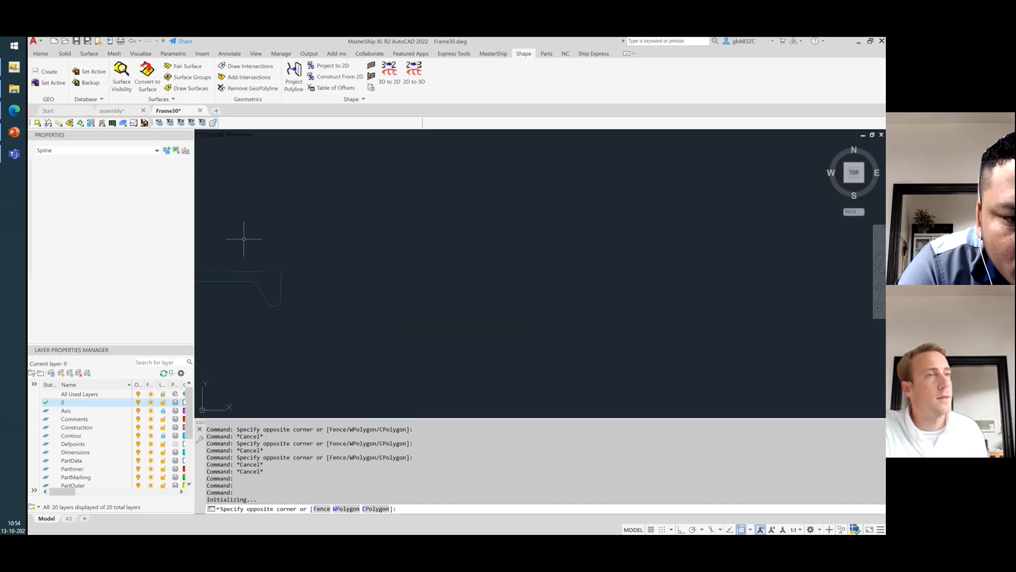
# - Recheck the stiffener spline's entity tag and turn on visibility of the Side surface in the Stiffener database
pyautogui.scroll(-3, 109, 327)
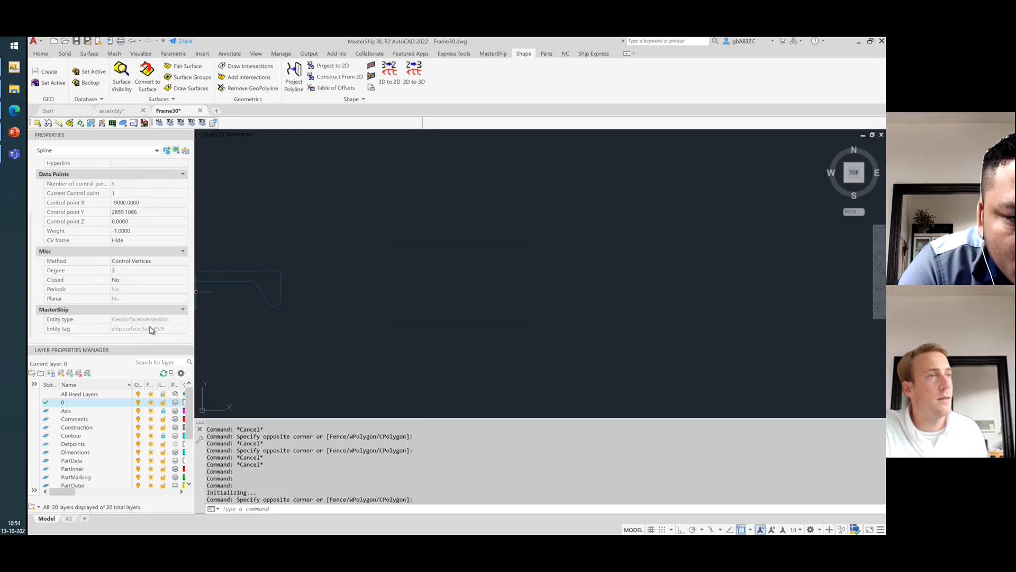
pyautogui.press('Escape')
pyautogui.click(121, 74)
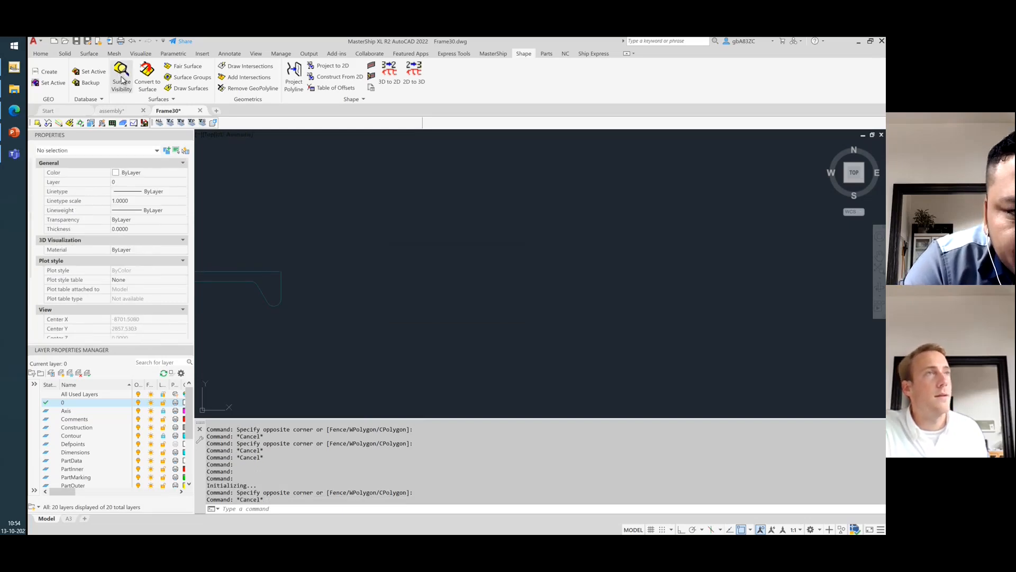
pyautogui.click(417, 237)
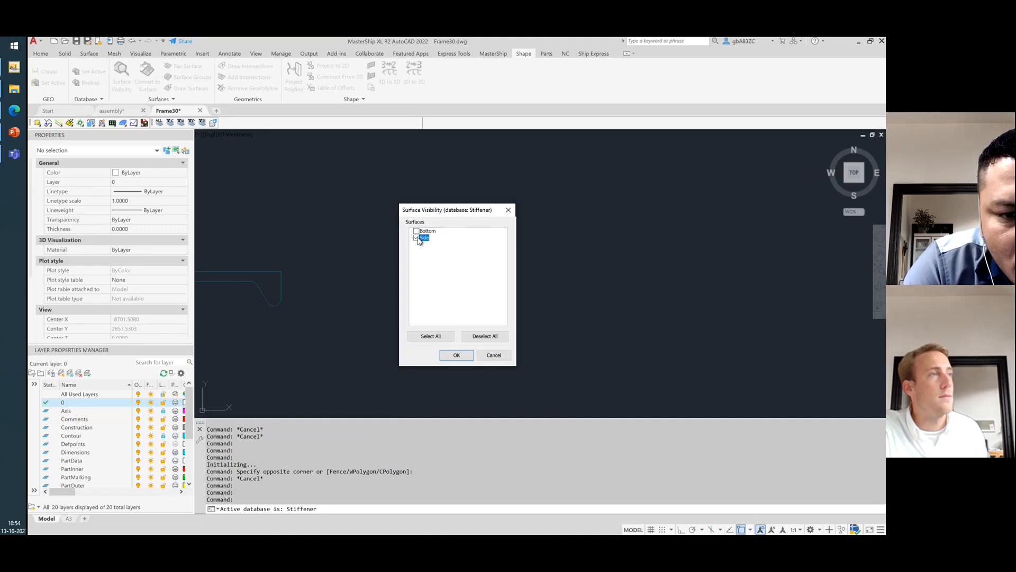
pyautogui.click(460, 358)
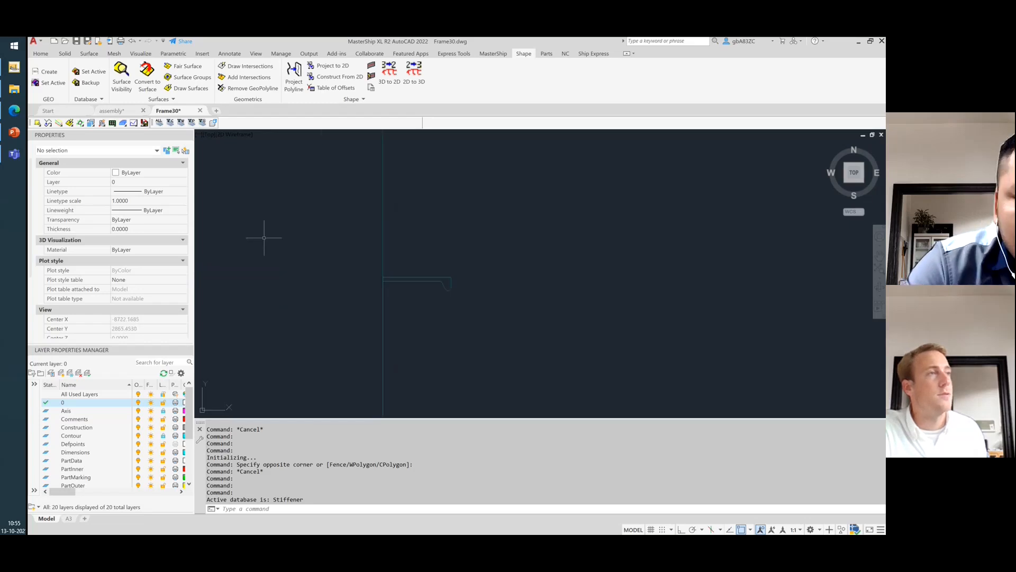
pyautogui.scroll(-14, 281, 243)
pyautogui.scroll(-2, 260, 307)
pyautogui.scroll(-2, 539, 351)
pyautogui.scroll(-2, 338, 244)
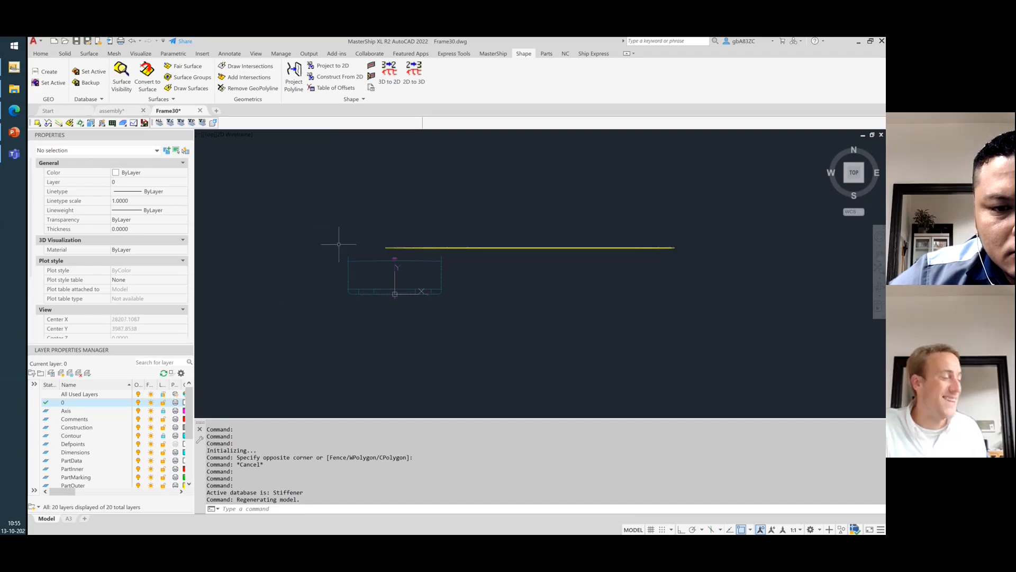
# - Undo the display of the Side stiffener surface and return to the full frame cross-section
pyautogui.hotkey('ctrl', 'z')
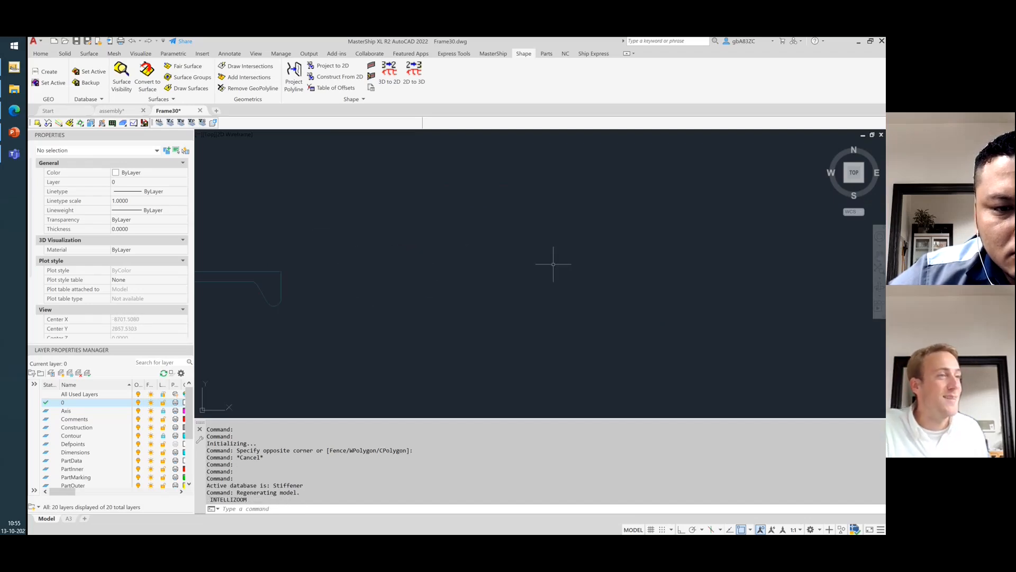
pyautogui.hotkey('ctrl', 'z')
pyautogui.scroll(-7, 501, 289)
pyautogui.scroll(-8, 347, 257)
# - Highlight all geometry of the frame cross-section with a window selection and clear the selection again
pyautogui.click(613, 325)
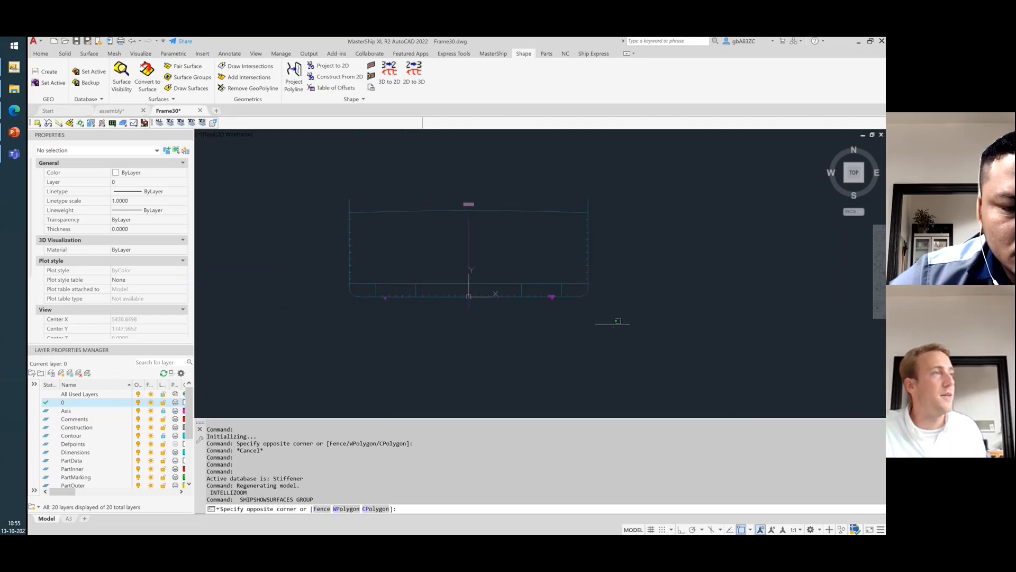
pyautogui.click(302, 155)
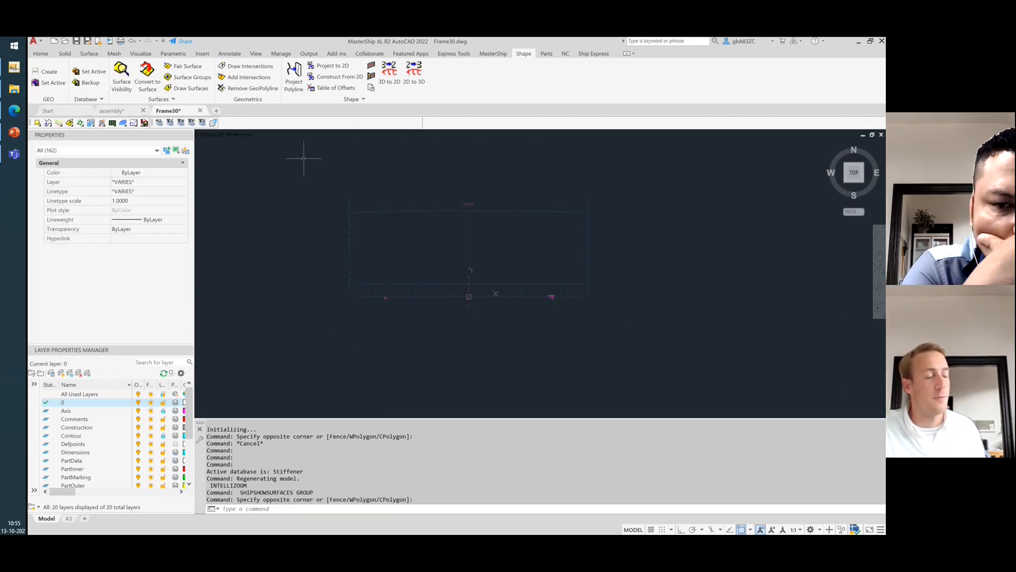
pyautogui.press('Escape')
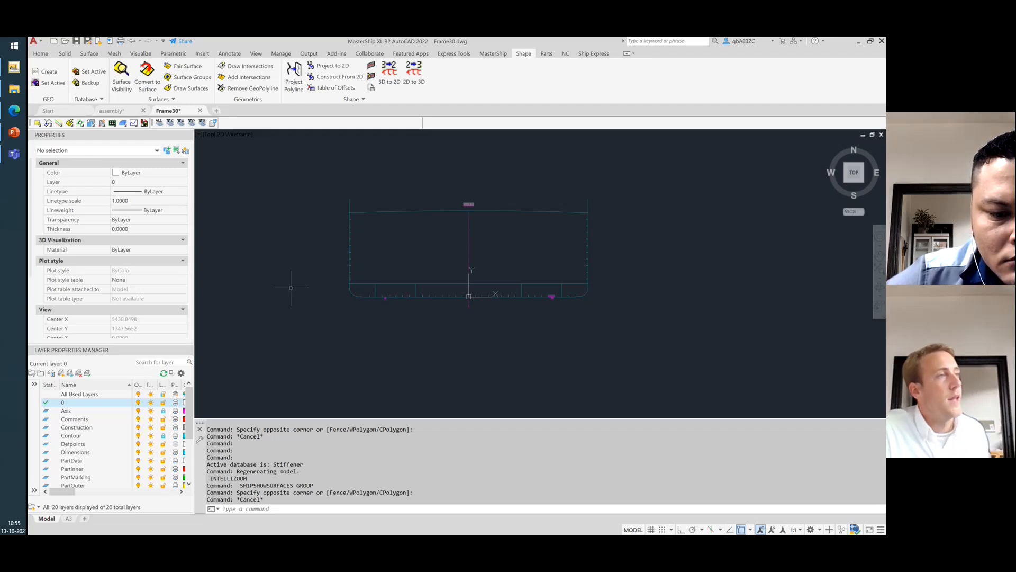
# - Select the deck arc of the frame contour and check its MasterShip entity type and entity tag
pyautogui.click(390, 218)
pyautogui.click(349, 189)
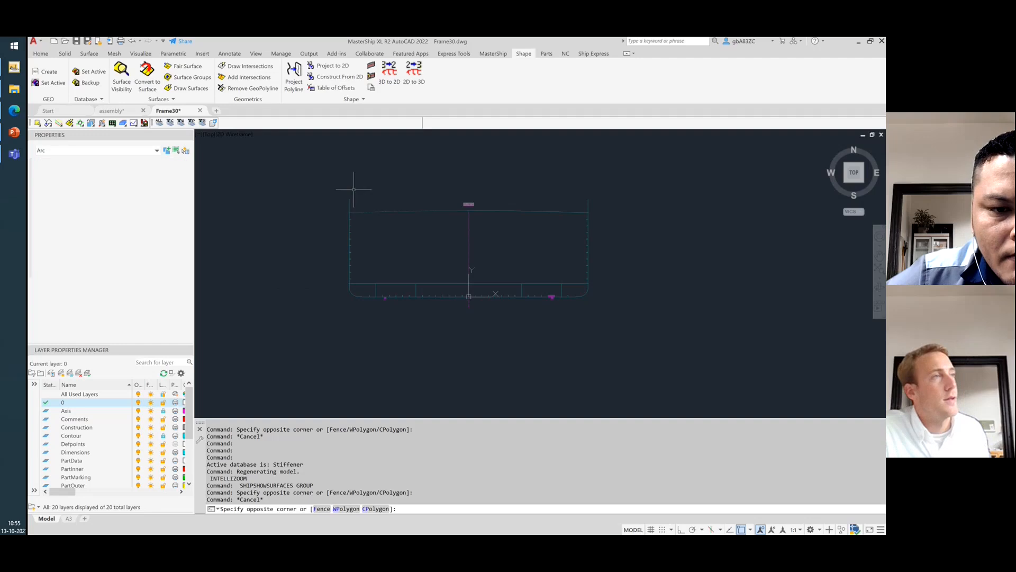
pyautogui.scroll(-3, 121, 324)
pyautogui.scroll(-1, 121, 324)
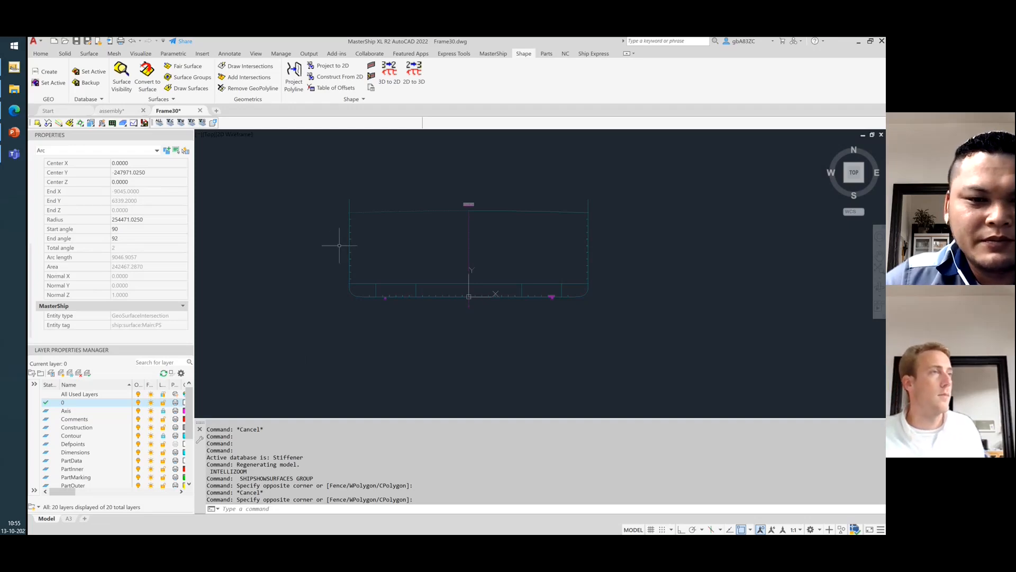
# - Try to edit a frame reference in place from the assembly drawing and return to the Frame30 drawing
pyautogui.click(111, 110)
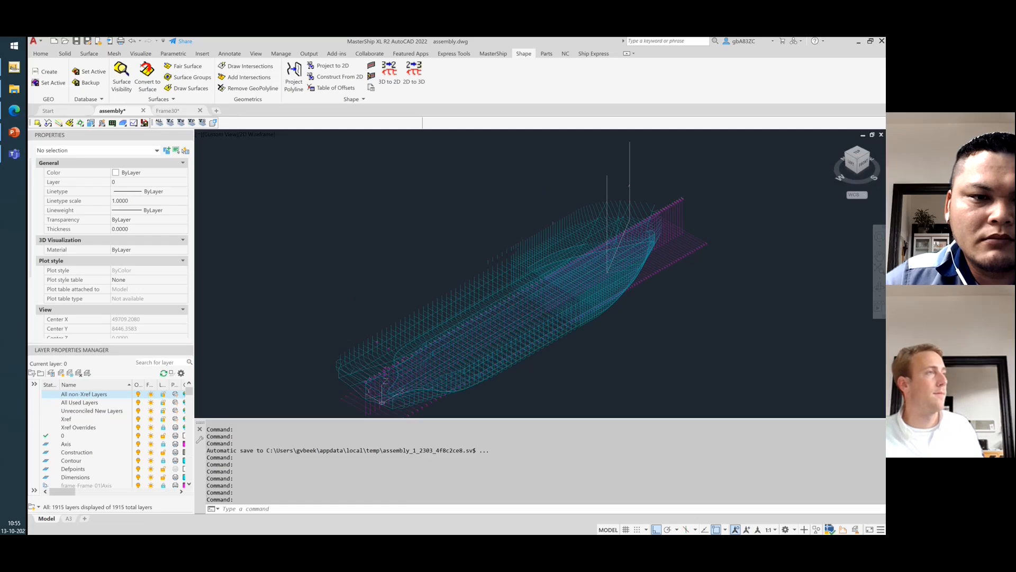
pyautogui.doubleClick(552, 229)
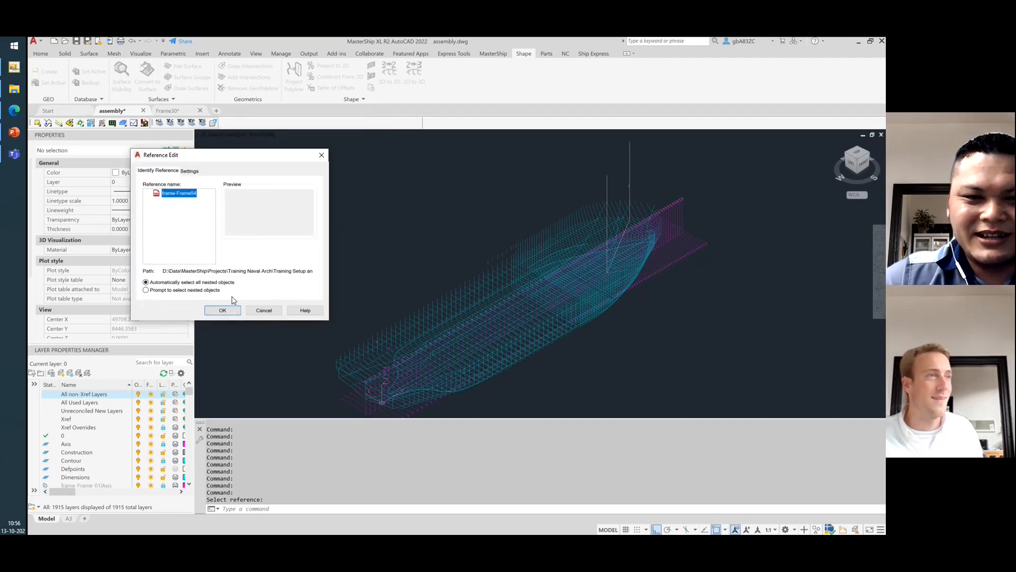
pyautogui.click(222, 310)
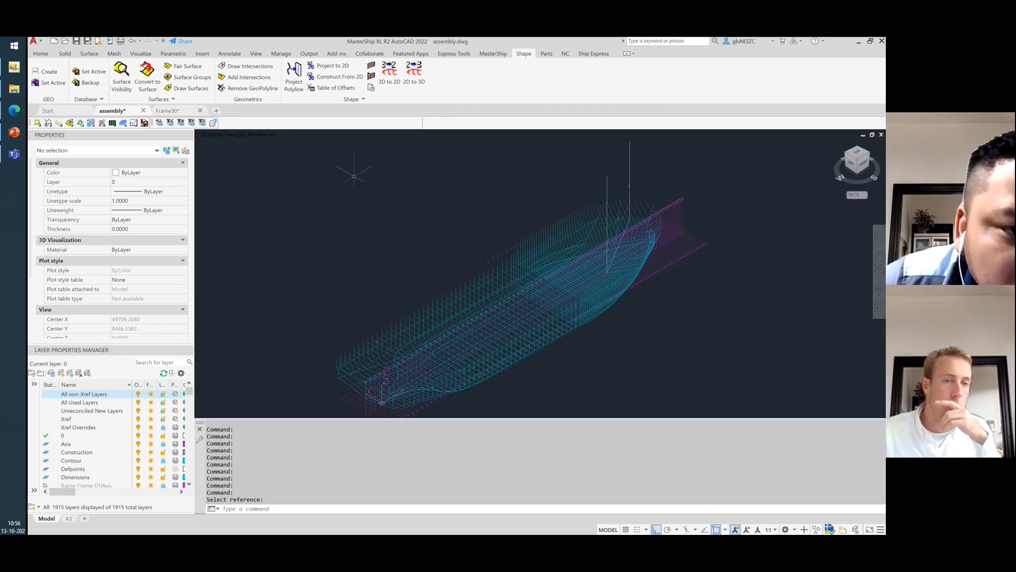
pyautogui.click(169, 110)
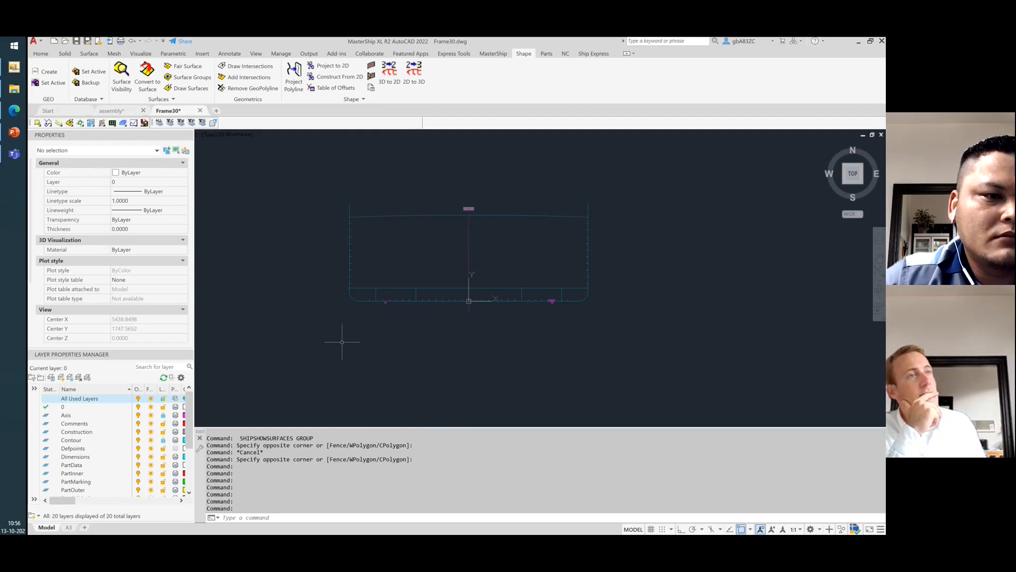
# - Recheck the MasterShip entity tag of the deck arc in Frame30 and clear the selection
pyautogui.scroll(-3, 119, 225)
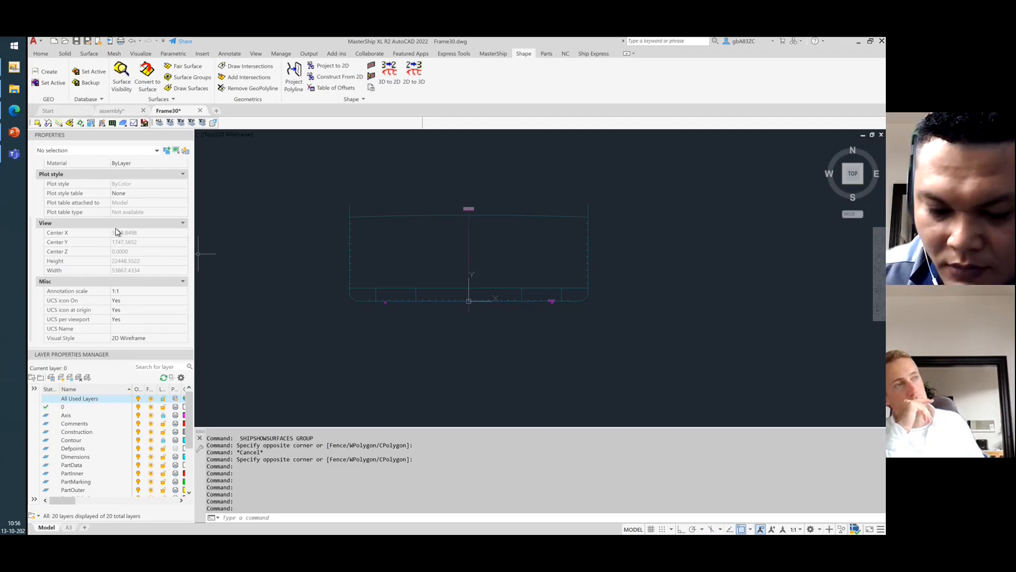
pyautogui.scroll(3, 122, 233)
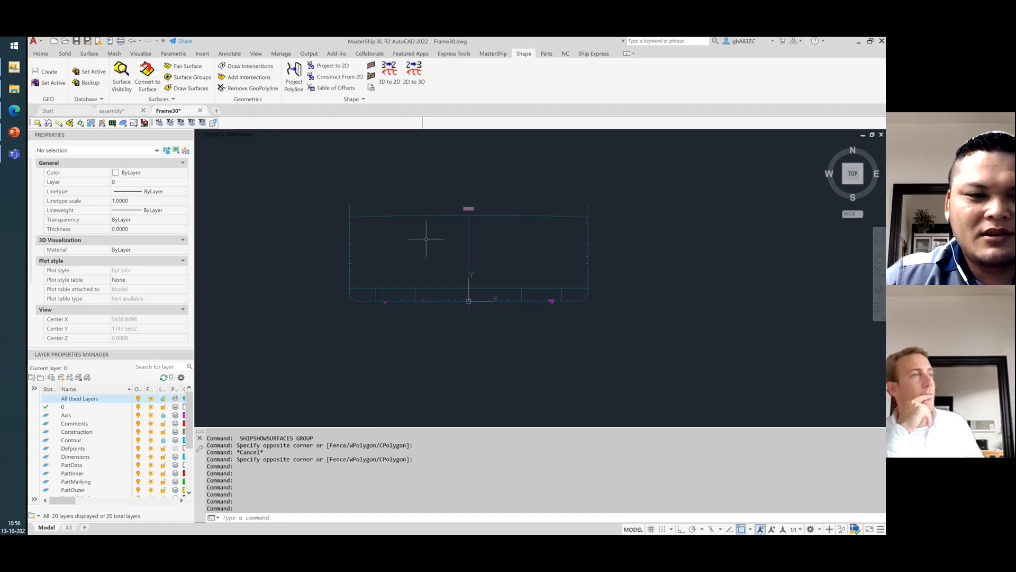
pyautogui.click(409, 248)
pyautogui.click(374, 164)
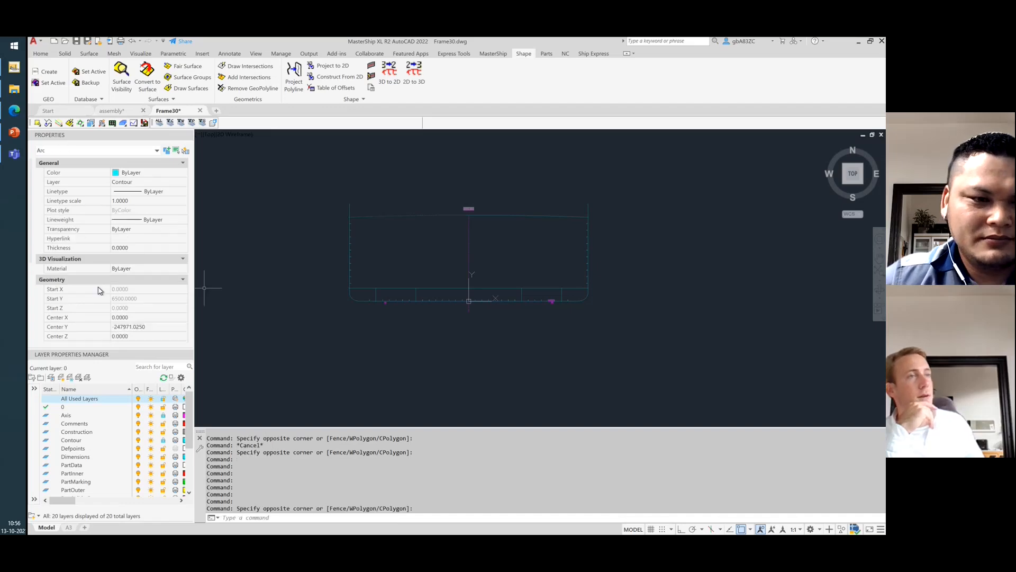
pyautogui.scroll(-5, 95, 290)
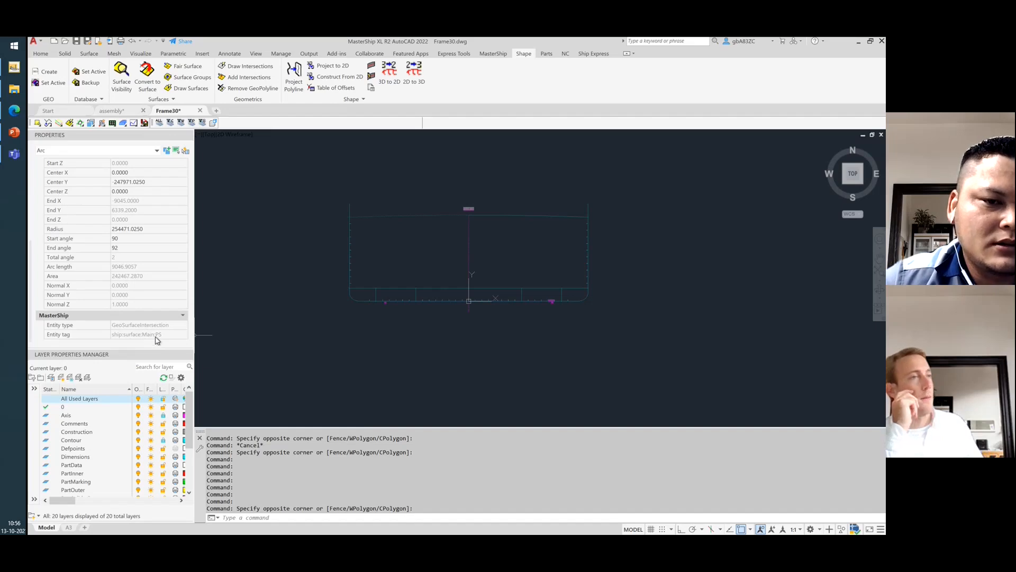
pyautogui.press('Escape')
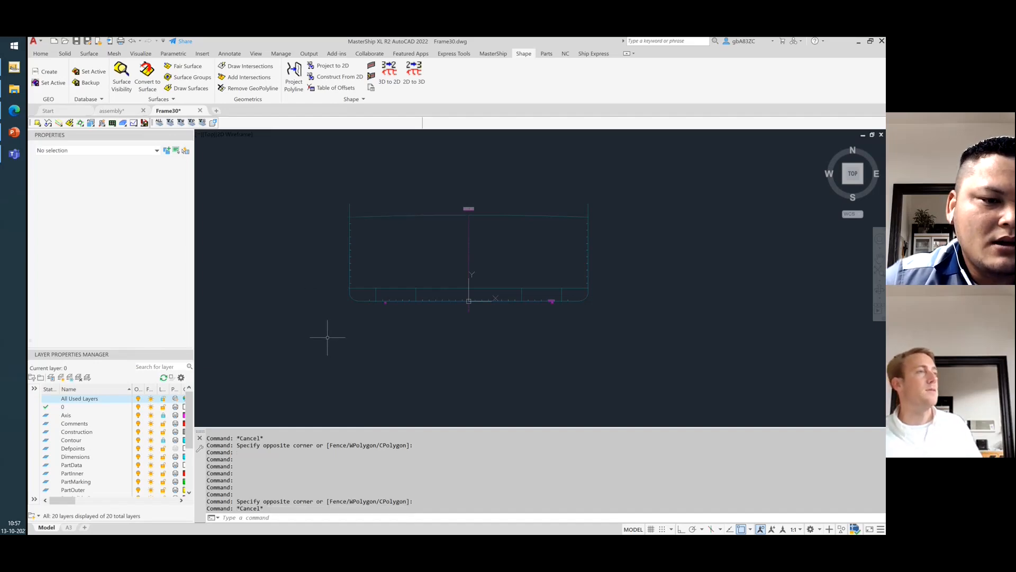
pyautogui.press('Escape')
pyautogui.press('Escape')
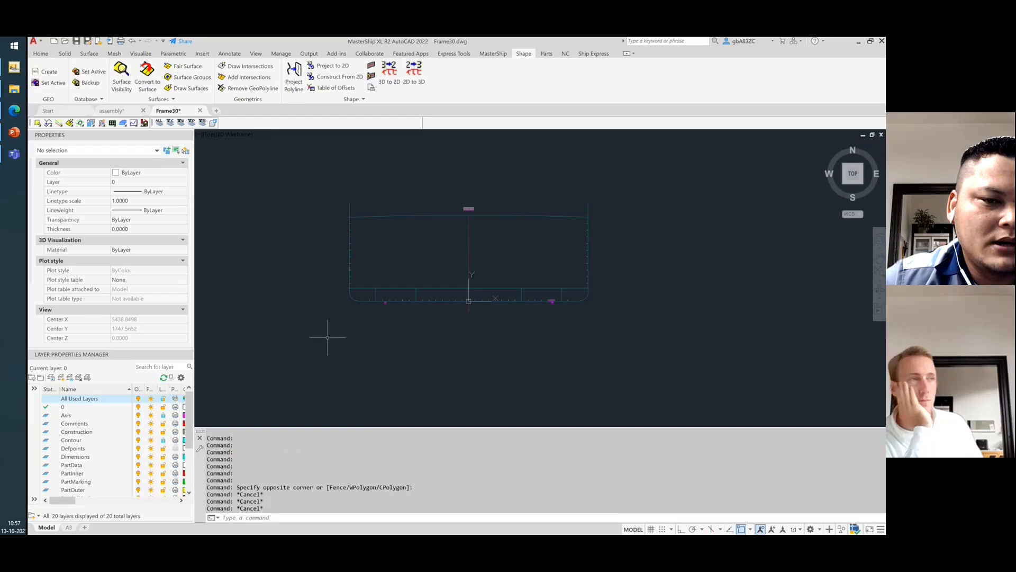
# - Draw a closed, irregular four-sided polyline inside the frame contour, between the side shell and the centreline
pyautogui.scroll(2, 504, 312)
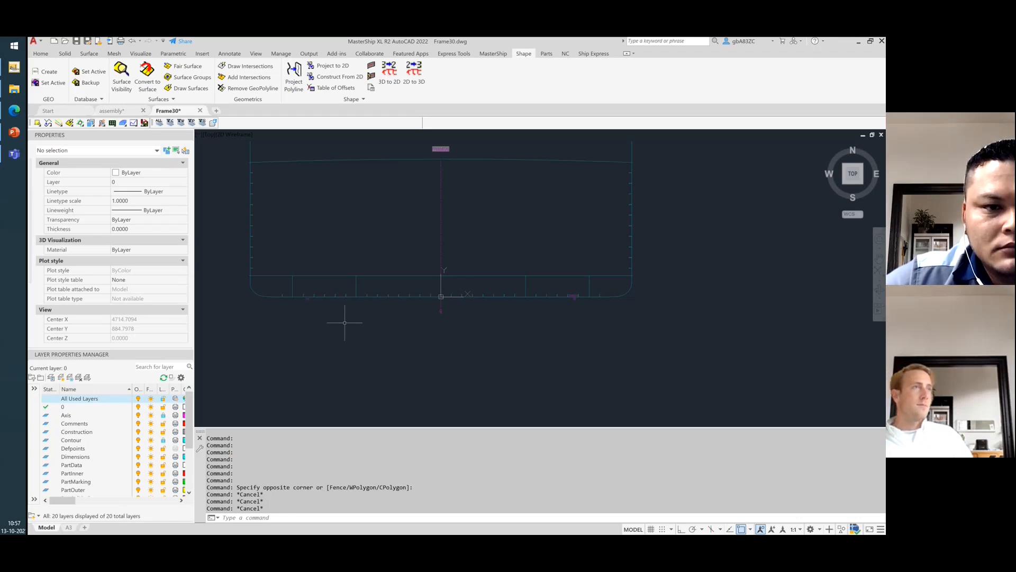
pyautogui.click(547, 54)
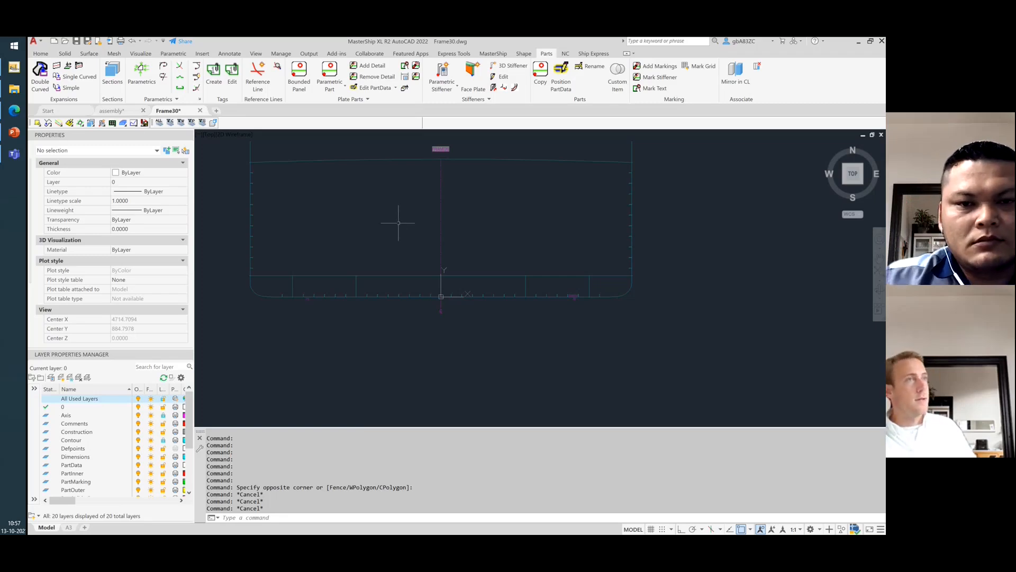
pyautogui.scroll(-2, 396, 220)
pyautogui.scroll(4, 374, 219)
pyautogui.scroll(-2, 318, 194)
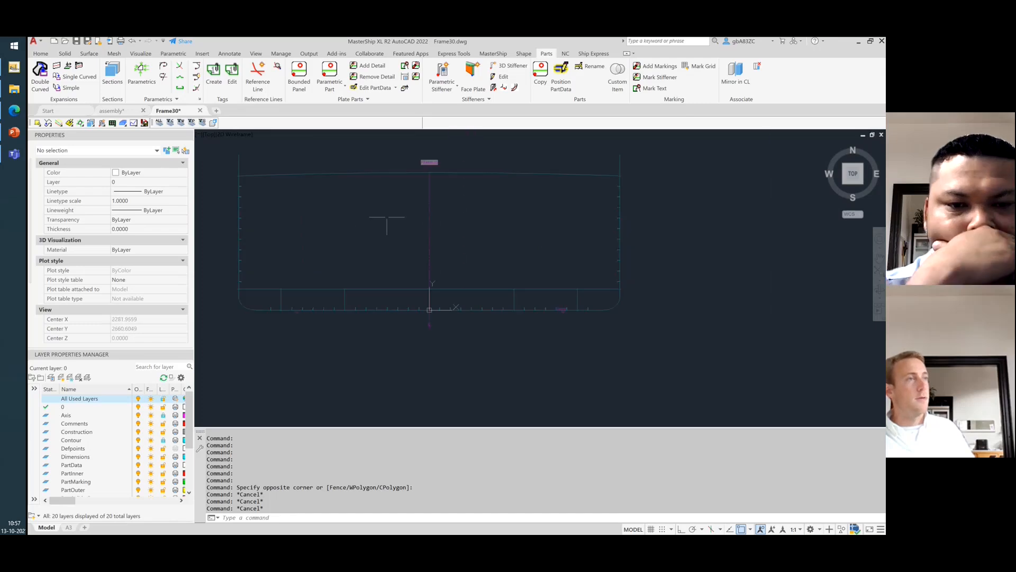
pyautogui.scroll(2, 237, 132)
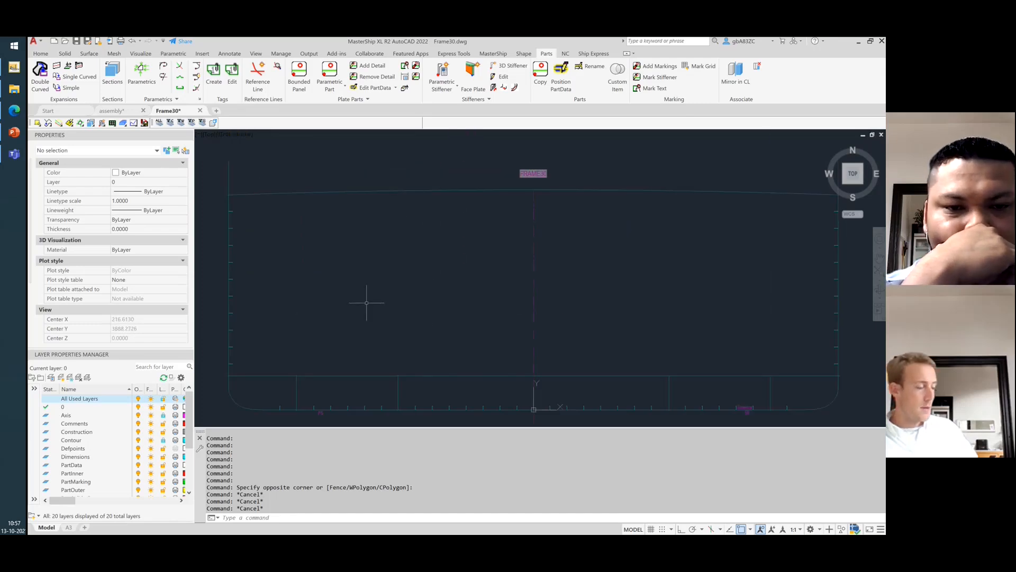
pyautogui.write('pl')
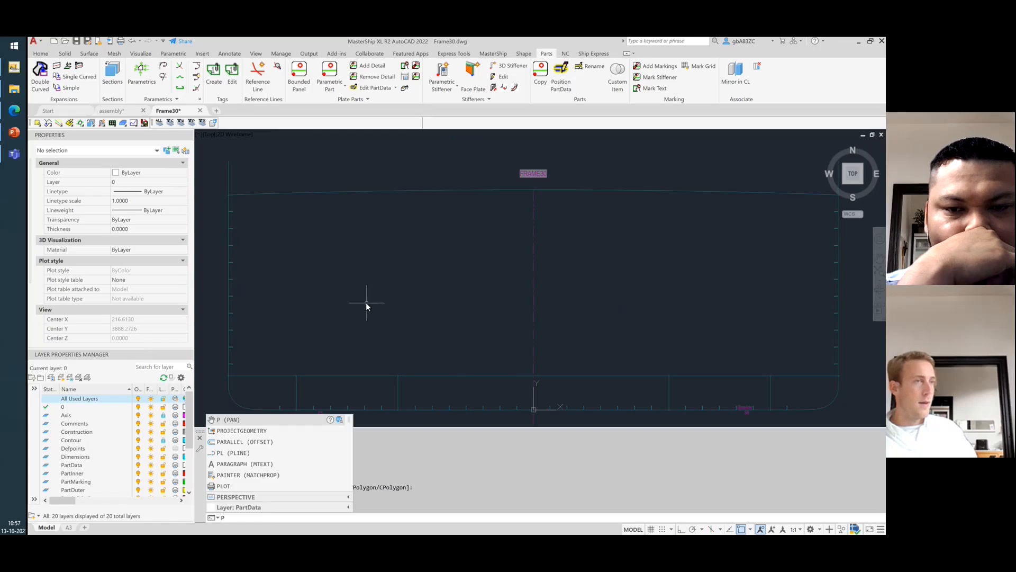
pyautogui.press('Return')
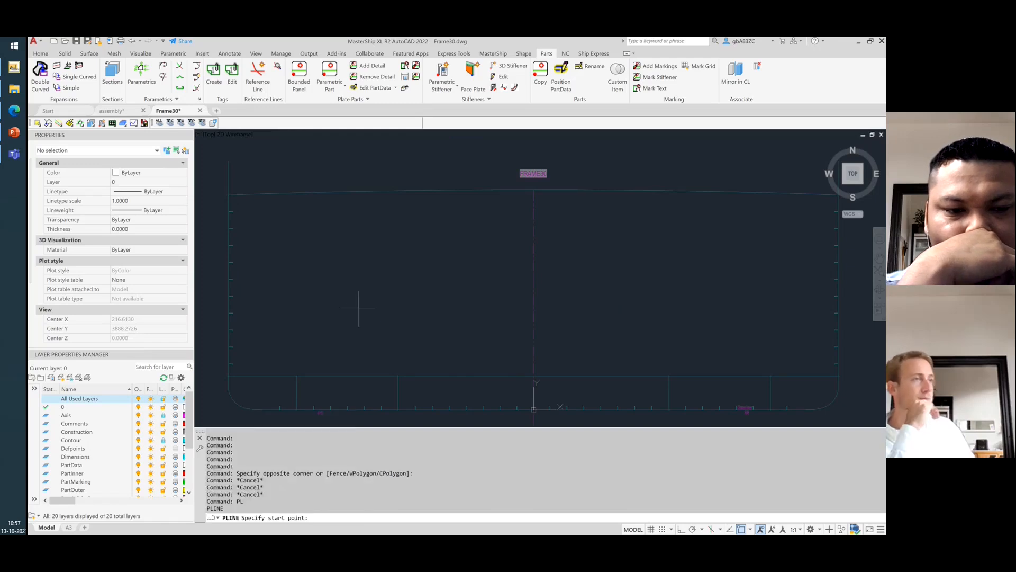
pyautogui.click(352, 339)
pyautogui.click(430, 324)
pyautogui.click(420, 227)
pyautogui.click(302, 263)
pyautogui.click(352, 339)
pyautogui.rightClick(404, 267)
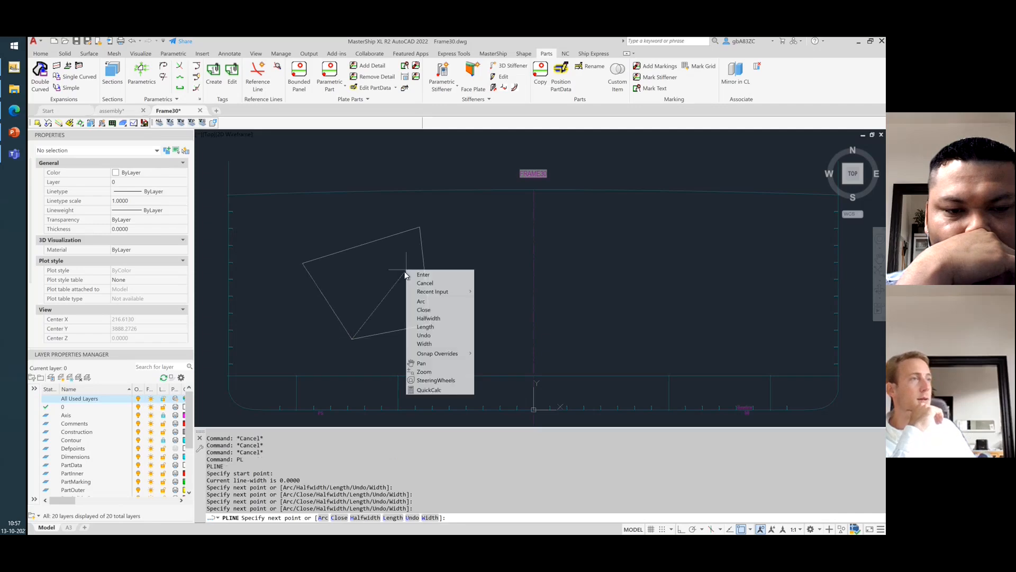
pyautogui.click(424, 275)
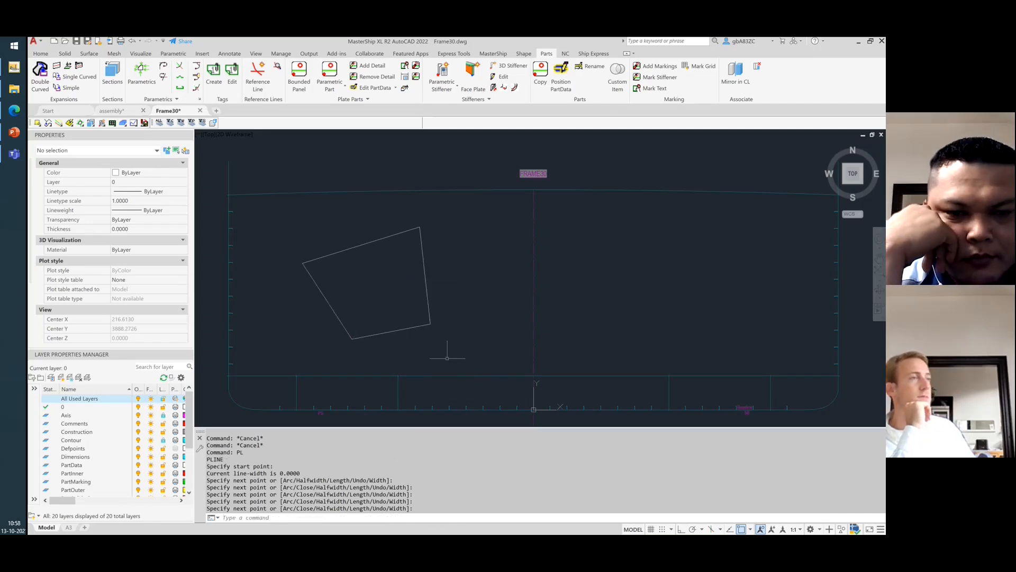
pyautogui.click(465, 351)
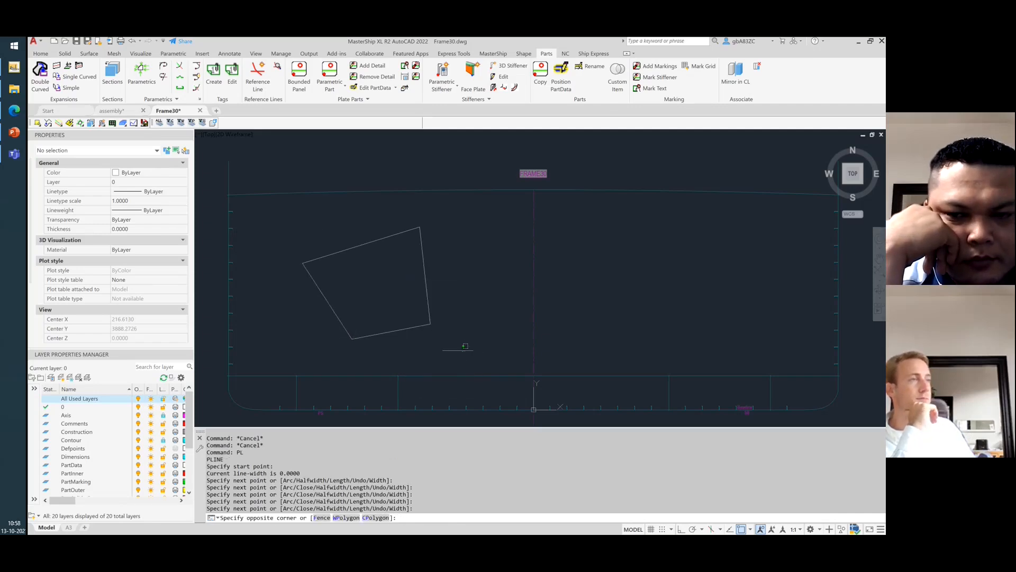
pyautogui.click(433, 254)
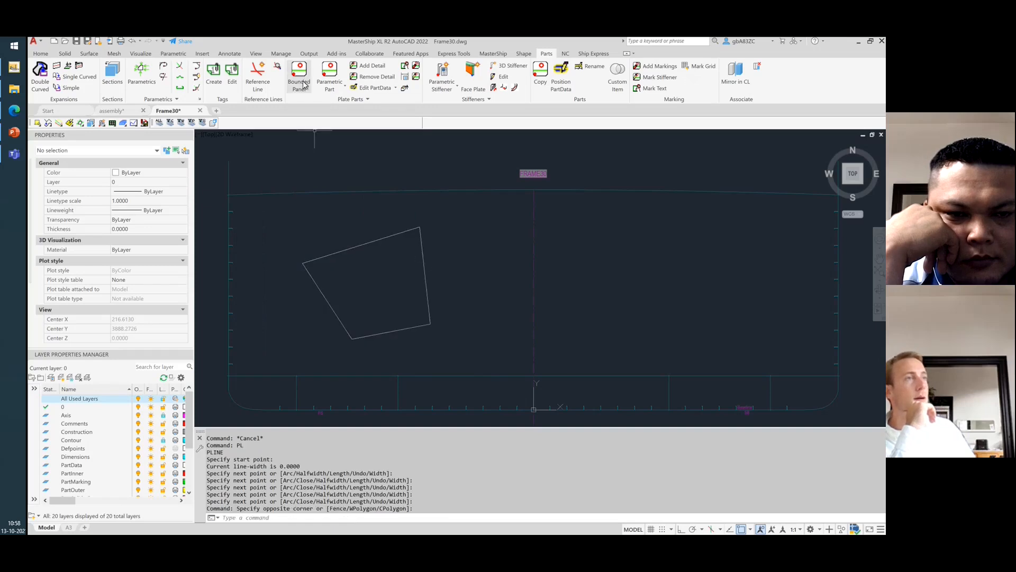
pyautogui.click(452, 356)
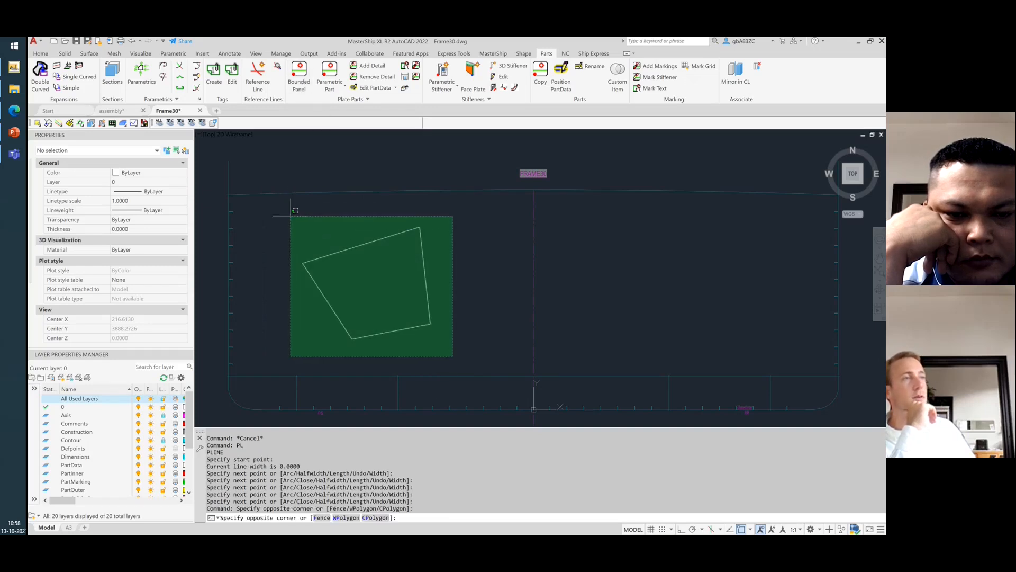
pyautogui.click(447, 268)
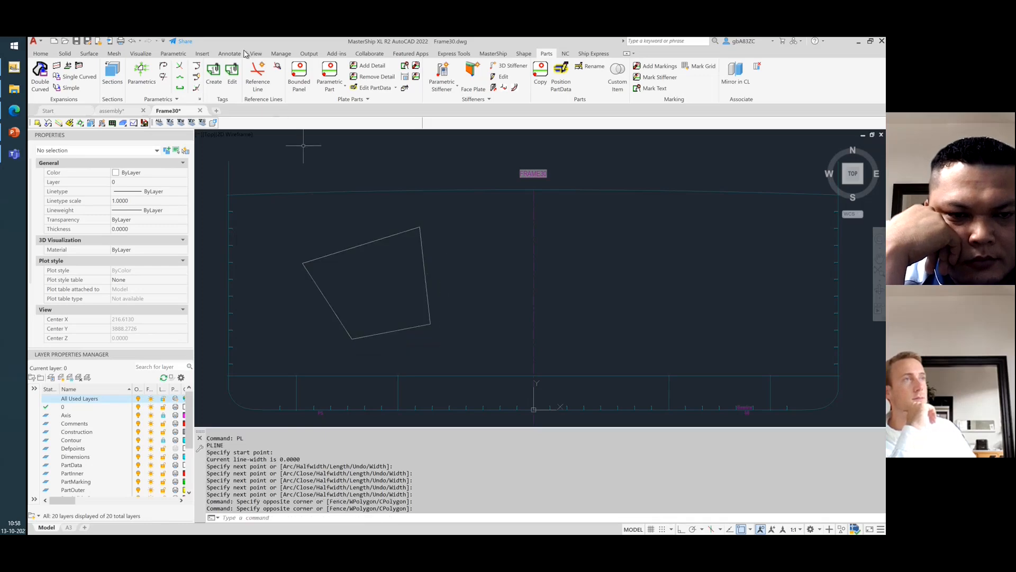
# - Start a Bounded Panel from the four-sided polyline and bring up its part properties
pyautogui.click(299, 72)
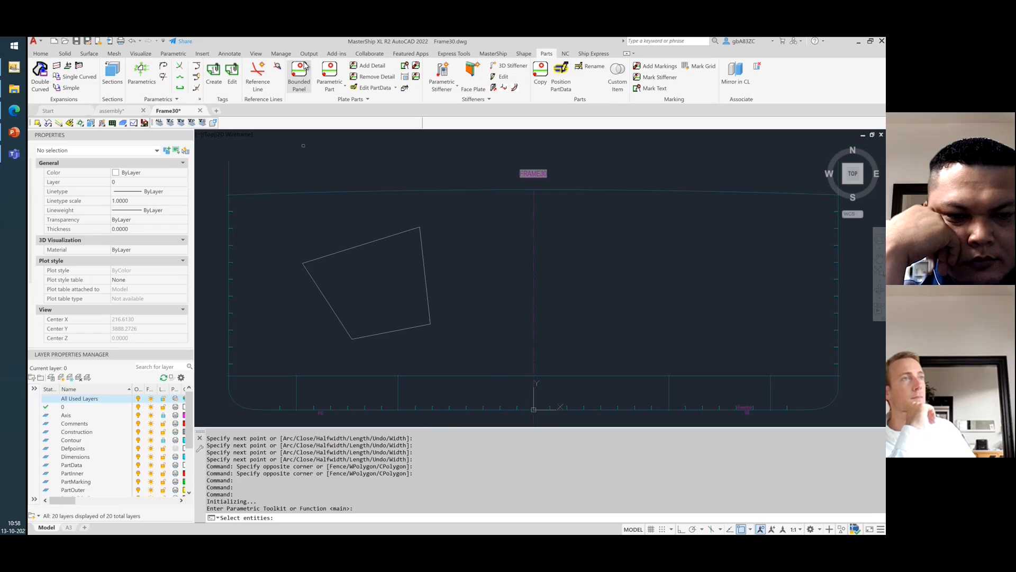
pyautogui.click(451, 344)
pyautogui.click(273, 211)
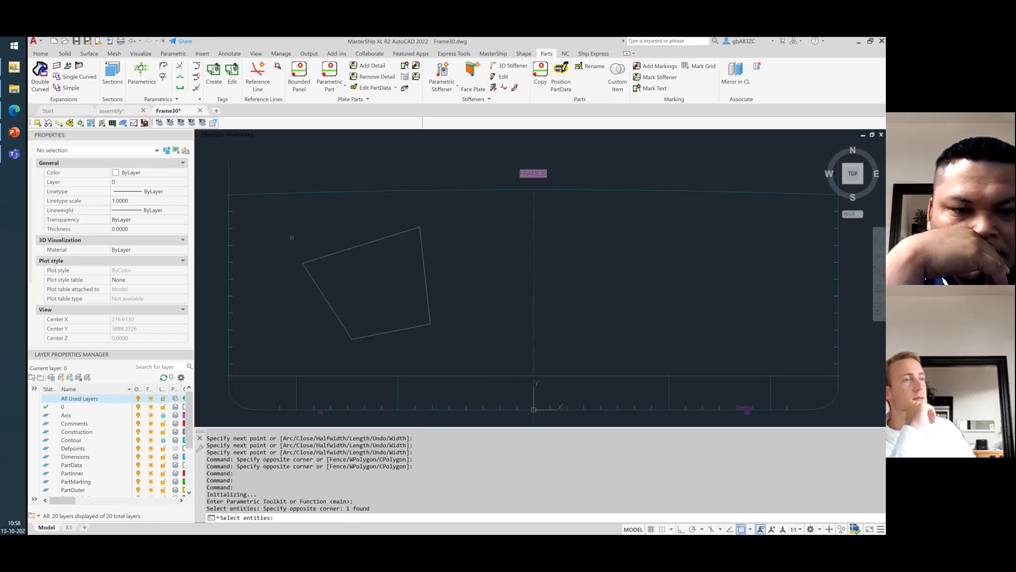
pyautogui.press('Return')
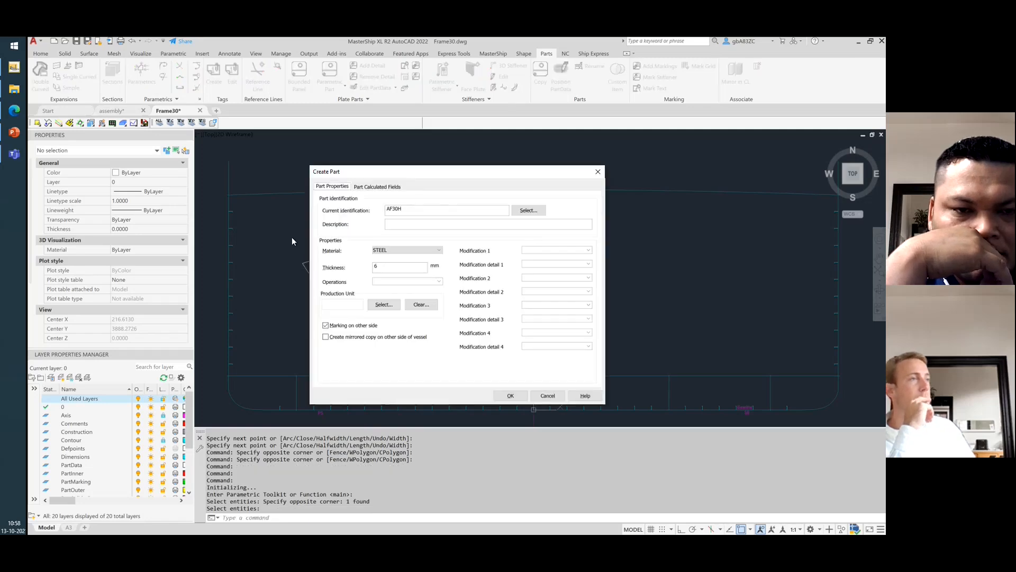
pyautogui.moveTo(427, 182); pyautogui.dragTo(556, 160)
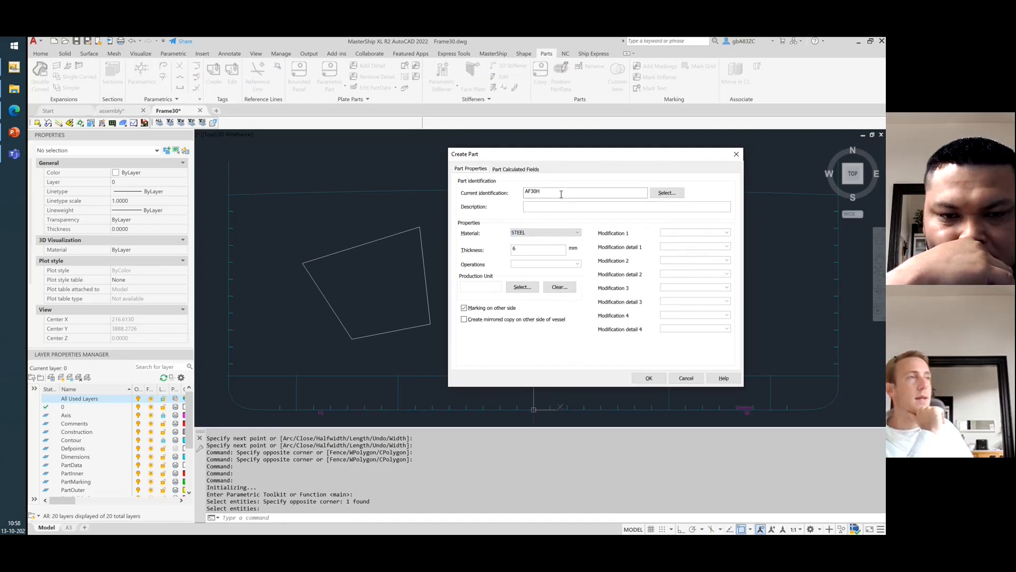
# - Set the new part's material to STEEL, its thickness to 25 mm and its operations to Flanged
pyautogui.moveTo(547, 193); pyautogui.dragTo(523, 193)
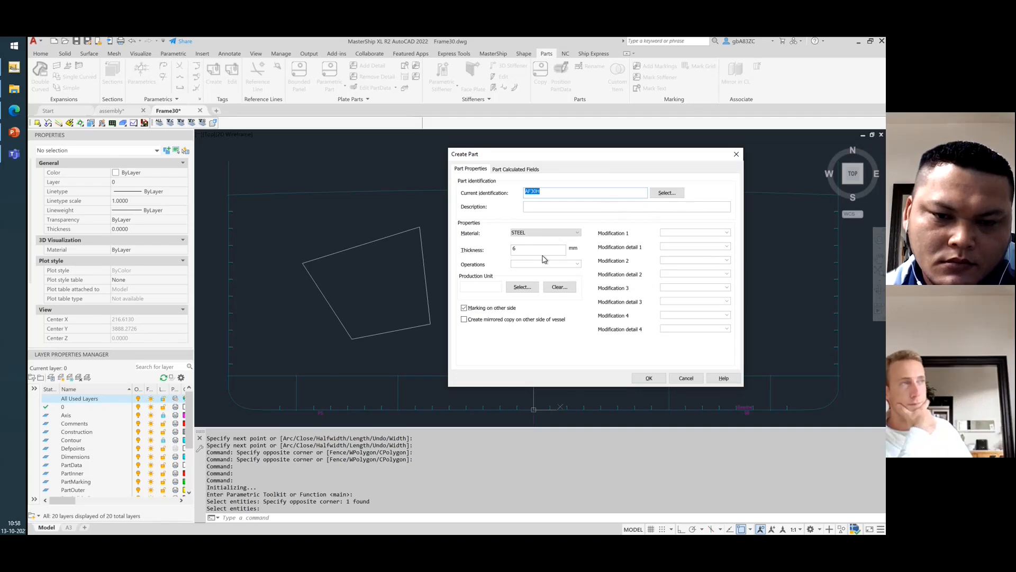
pyautogui.click(577, 234)
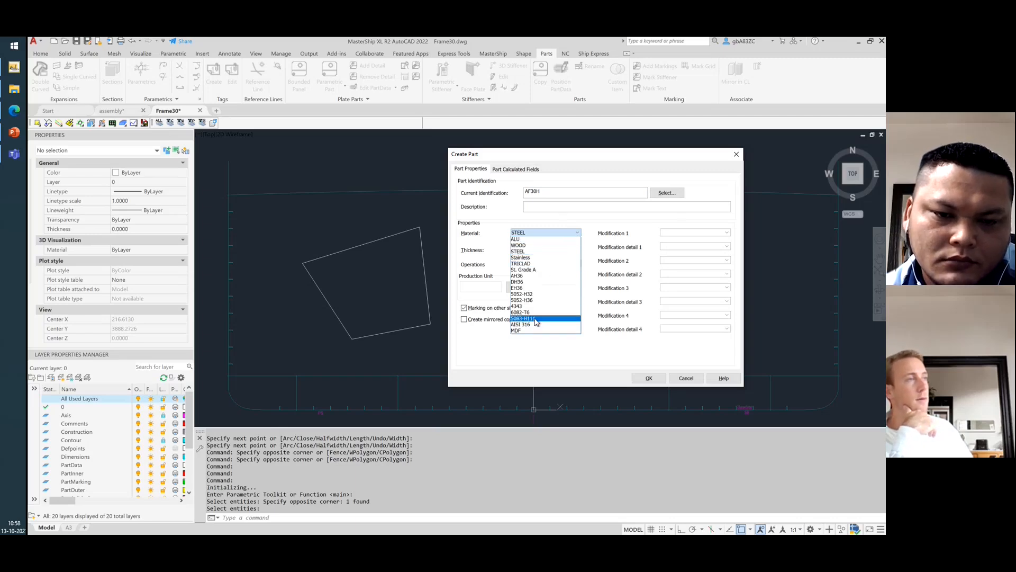
pyautogui.click(531, 252)
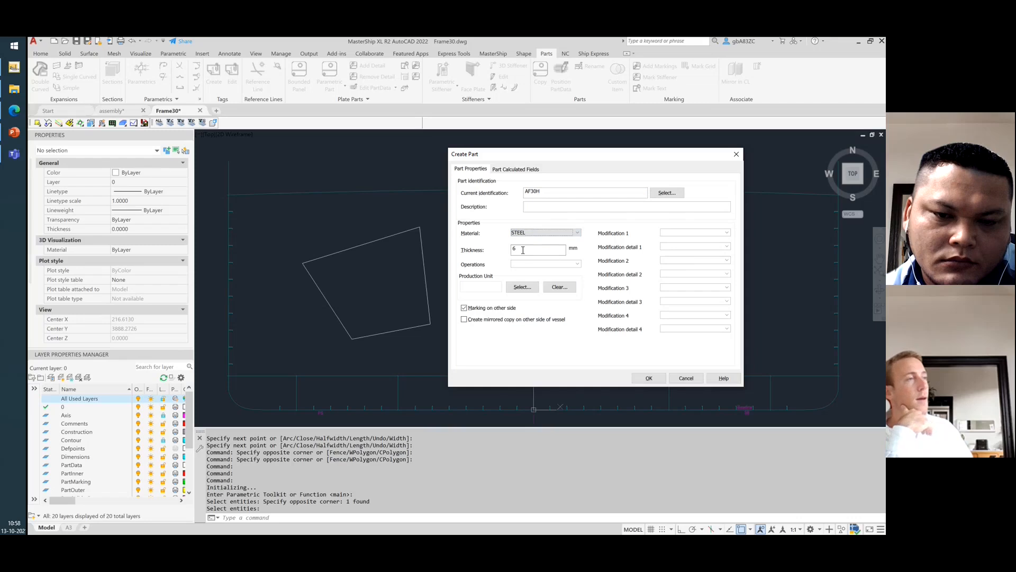
pyautogui.moveTo(532, 250); pyautogui.dragTo(452, 255)
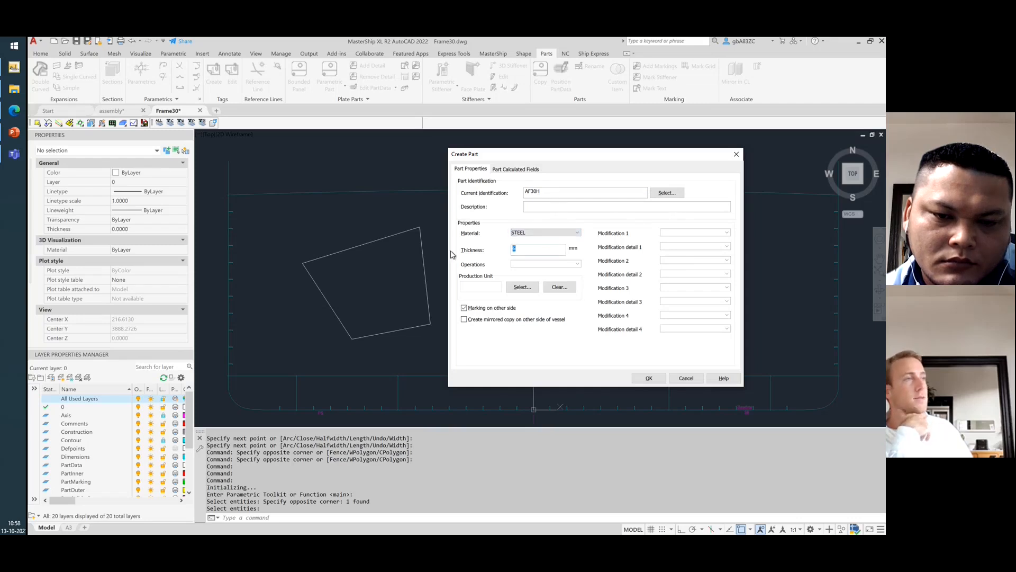
pyautogui.write('25')
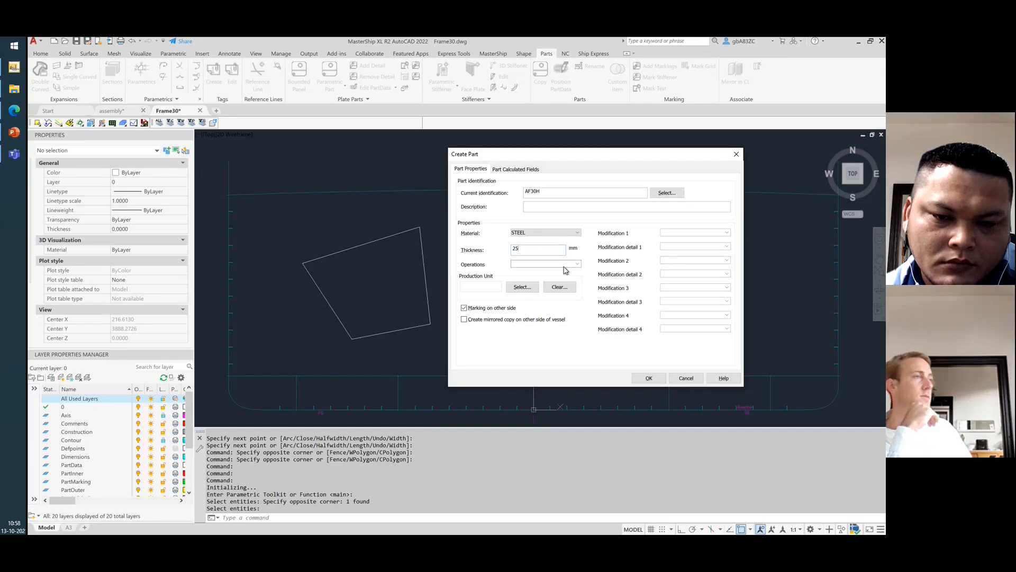
pyautogui.click(520, 265)
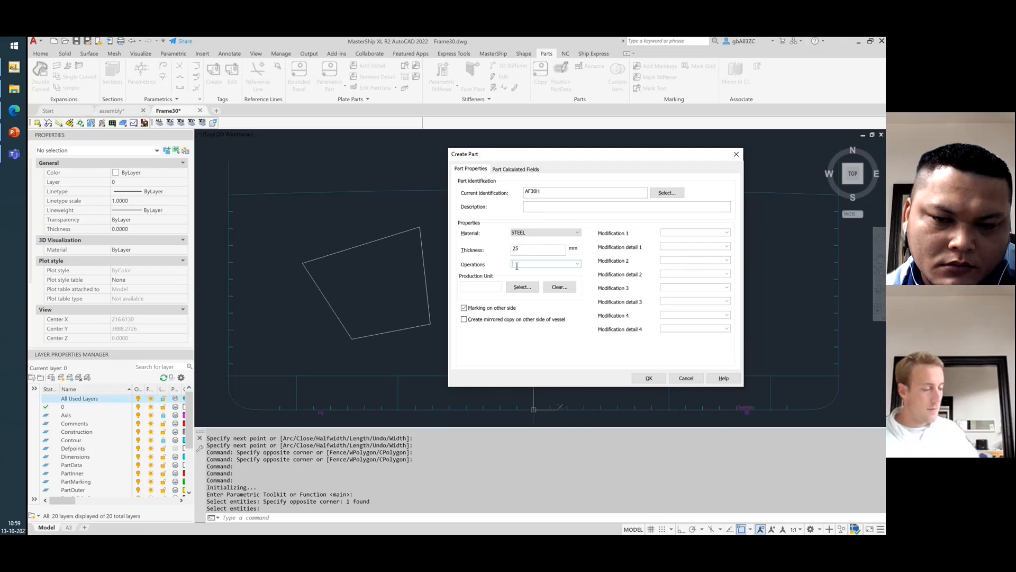
pyautogui.write('nged')
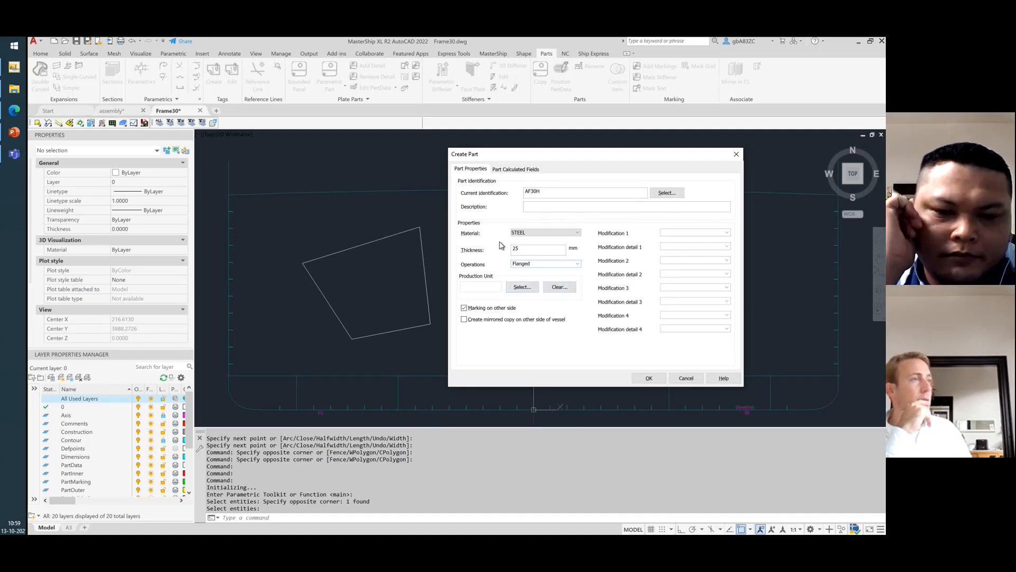
# - Create the bounded panel with the set part properties and inspect its solid in 3D with the Shaded with edges style
pyautogui.click(650, 379)
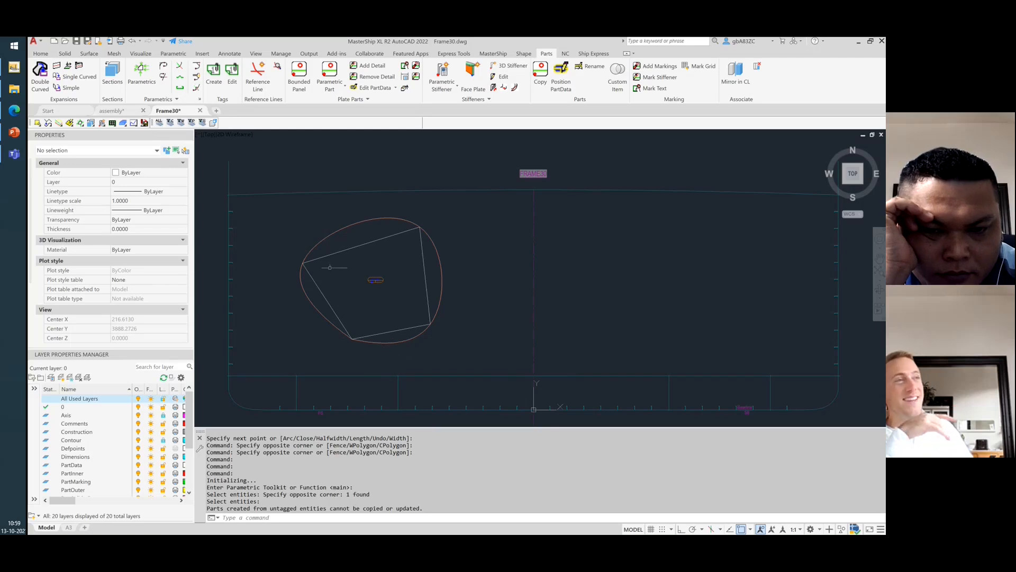
pyautogui.click(237, 135)
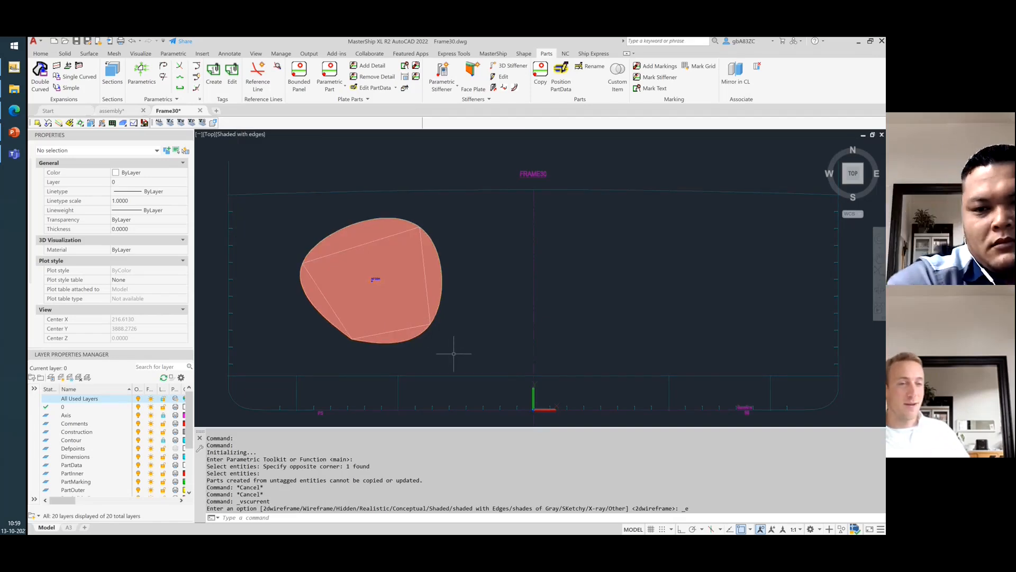
pyautogui.keyDown('shift'); pyautogui.moveTo(454, 354); pyautogui.dragTo(557, 265, button='middle'); pyautogui.keyUp('shift')
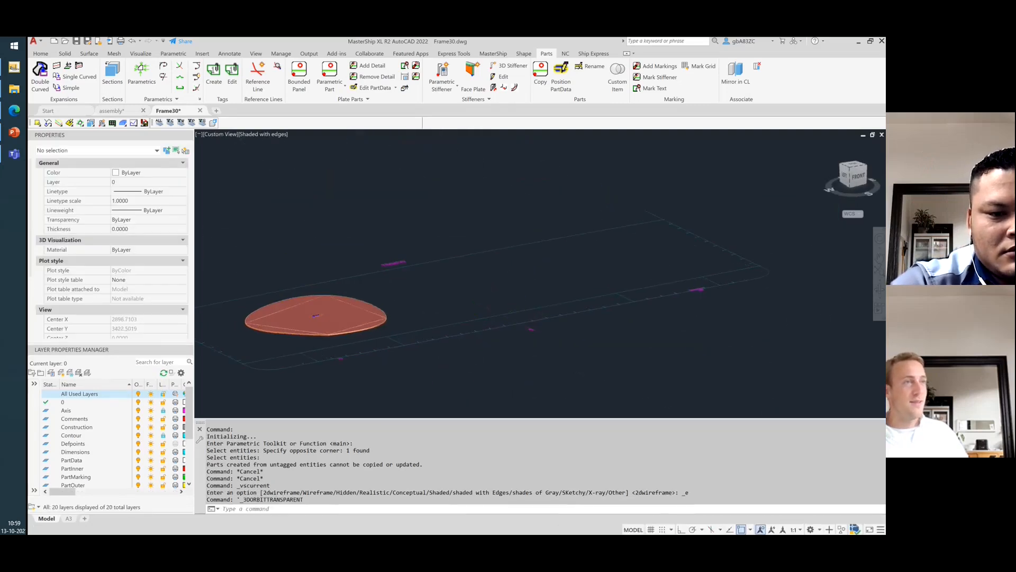
pyautogui.scroll(3, 252, 332)
pyautogui.scroll(2, 251, 333)
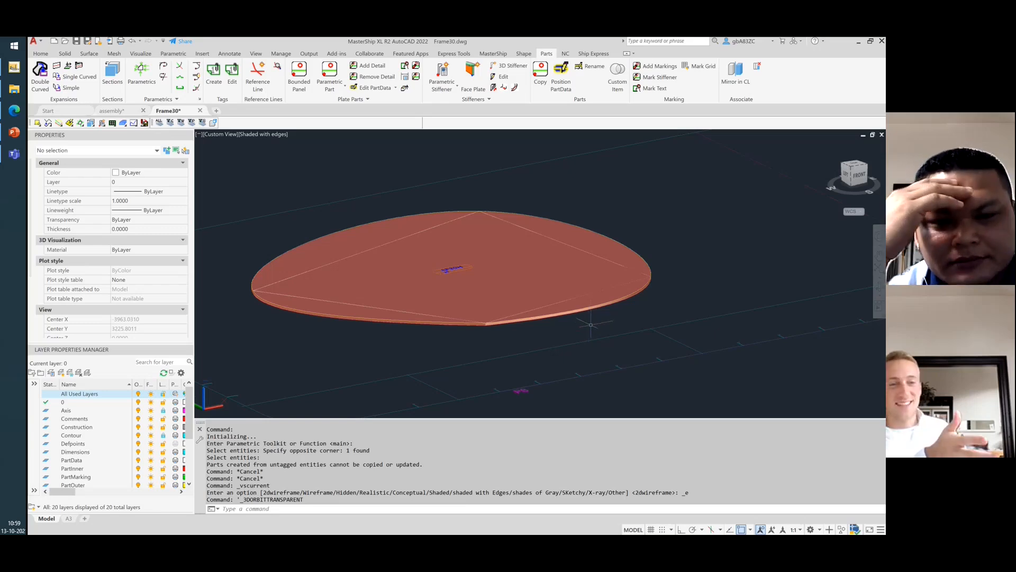
pyautogui.keyDown('shift'); pyautogui.moveTo(619, 314); pyautogui.dragTo(689, 318, button='middle'); pyautogui.keyUp('shift')
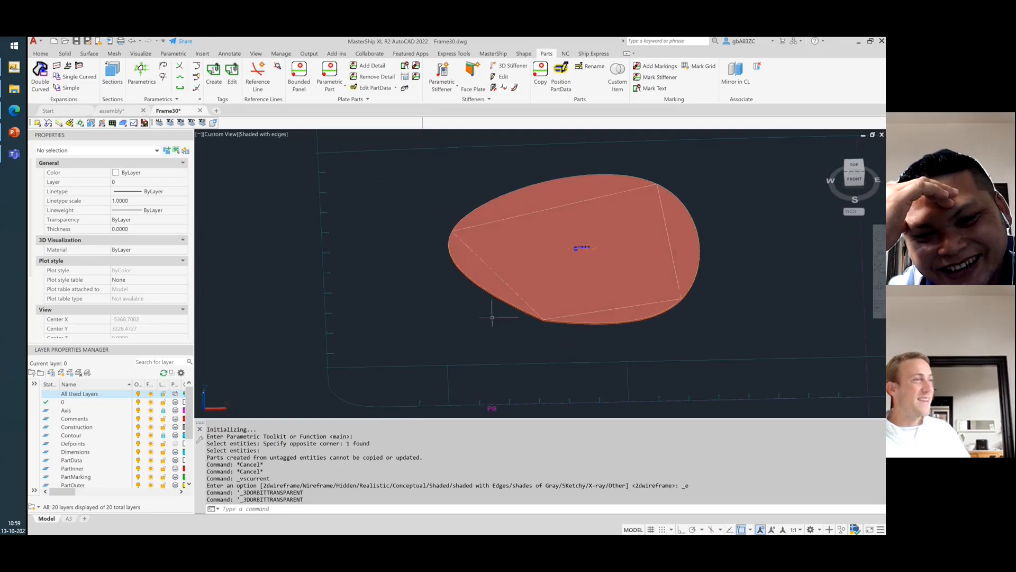
pyautogui.scroll(-4, 479, 316)
pyautogui.scroll(2, 594, 312)
pyautogui.write('L')
pyautogui.press('Return')
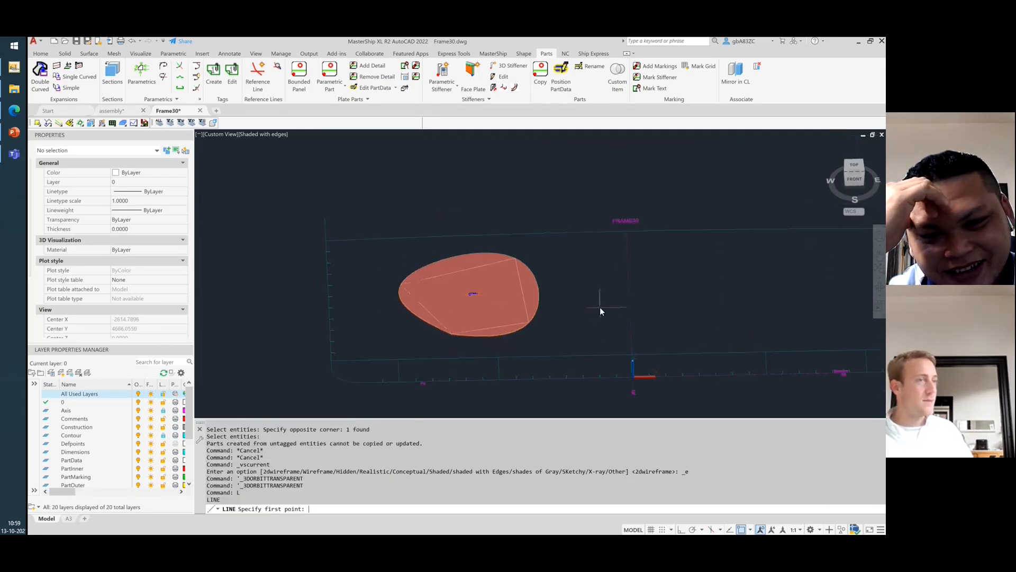
pyautogui.click(611, 275)
pyautogui.press('Escape')
pyautogui.press('Escape')
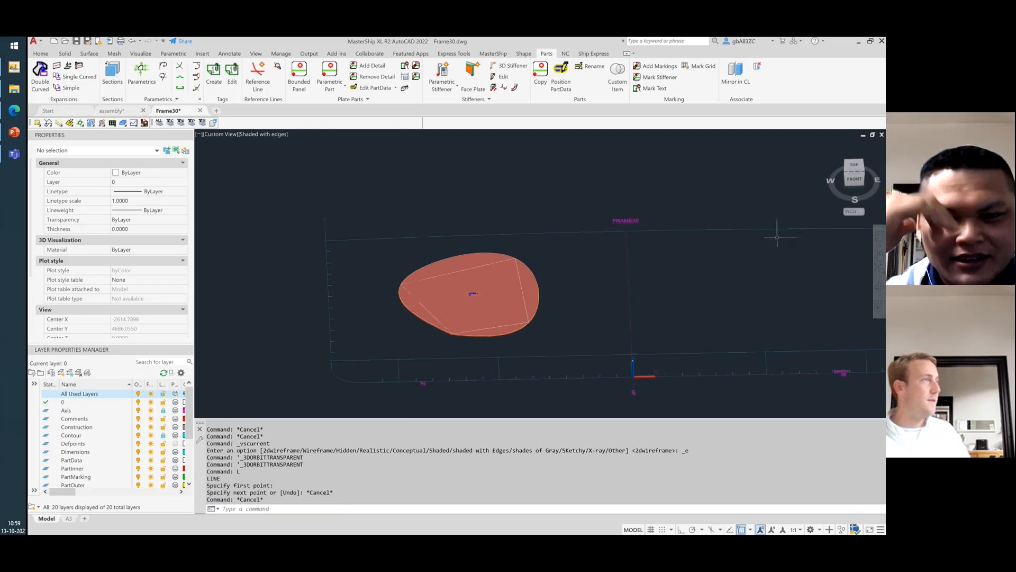
# - In the top view, draw a small closed four-sided outline with the Line command between the curved panel and the centreline
pyautogui.click(854, 165)
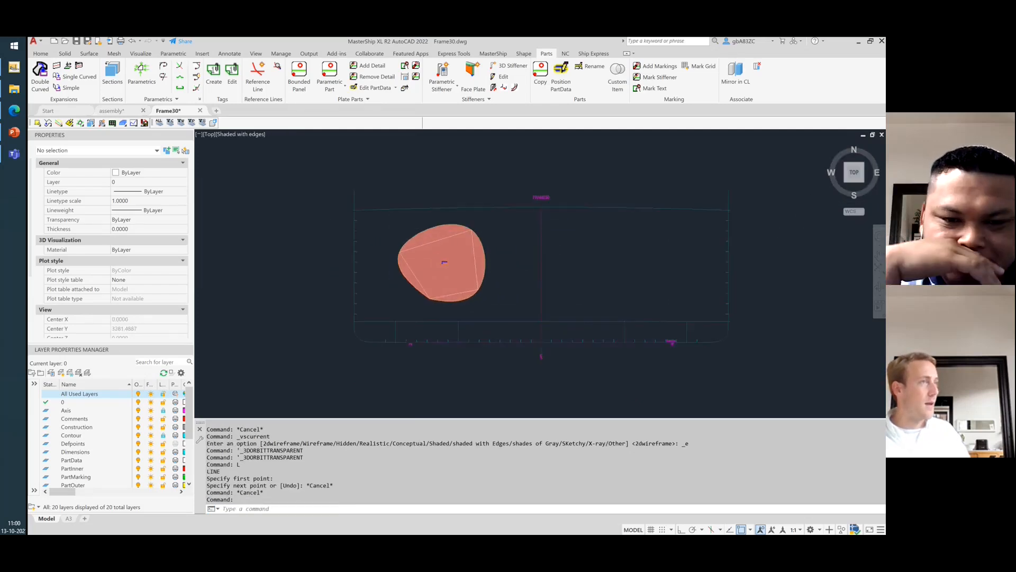
pyautogui.write('L')
pyautogui.press('Return')
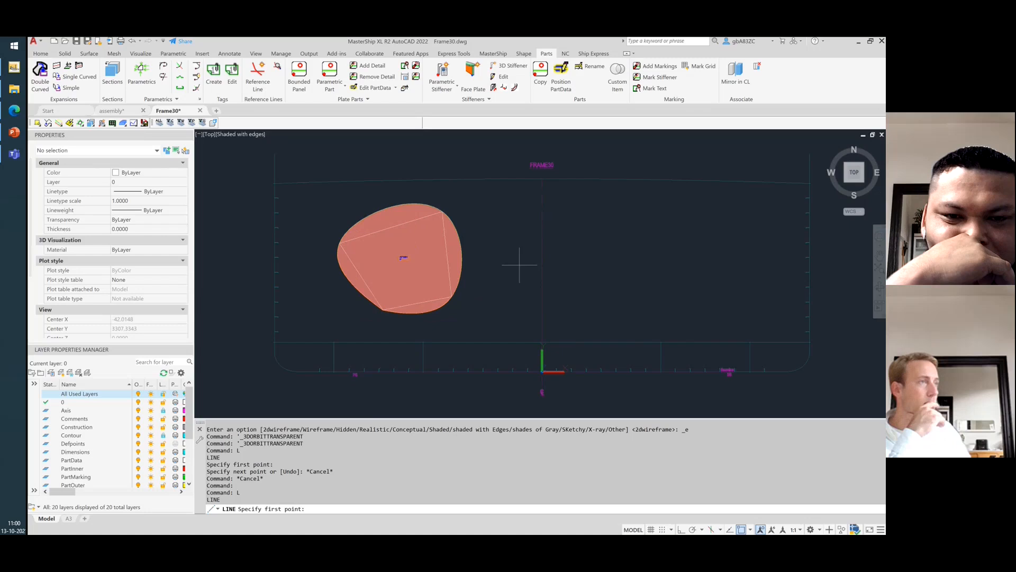
pyautogui.click(526, 226)
pyautogui.click(487, 255)
pyautogui.click(500, 217)
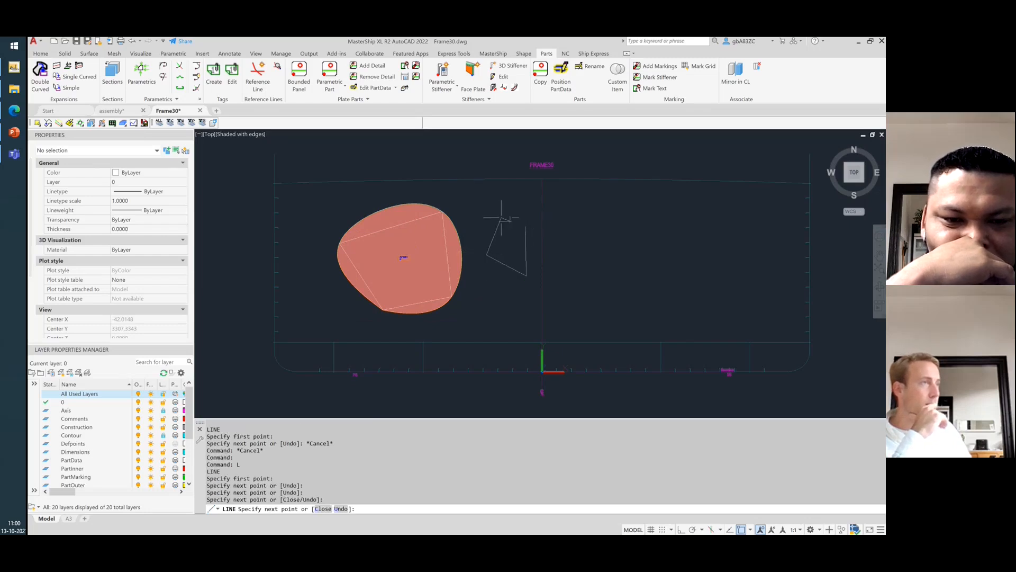
pyautogui.click(526, 225)
pyautogui.rightClick(517, 258)
pyautogui.click(529, 263)
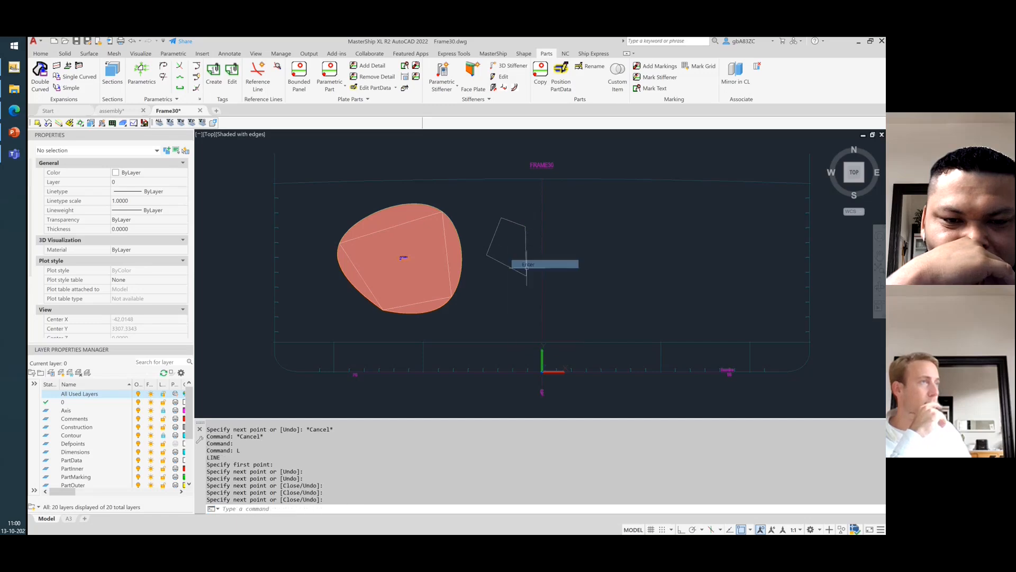
# - Create a Bounded Panel from the four new lines with material STEEL, thickness 25 mm and operations Flanged
pyautogui.click(529, 297)
pyautogui.click(485, 199)
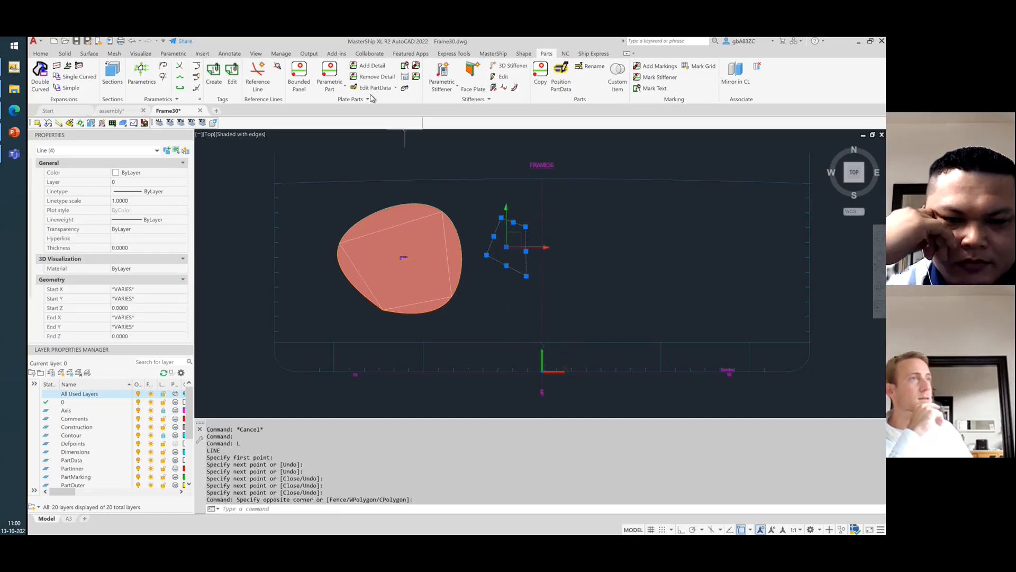
pyautogui.click(299, 74)
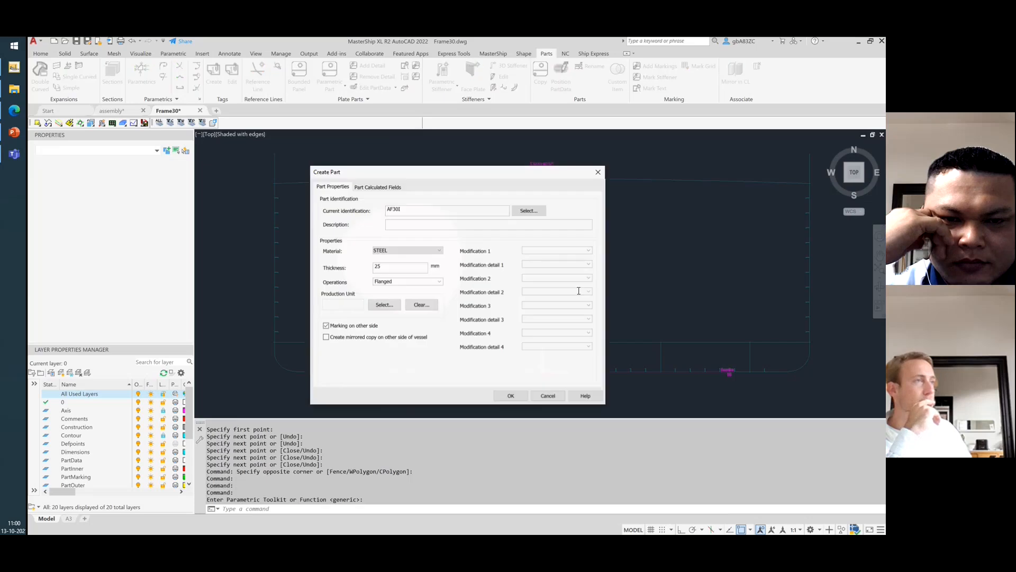
pyautogui.click(510, 396)
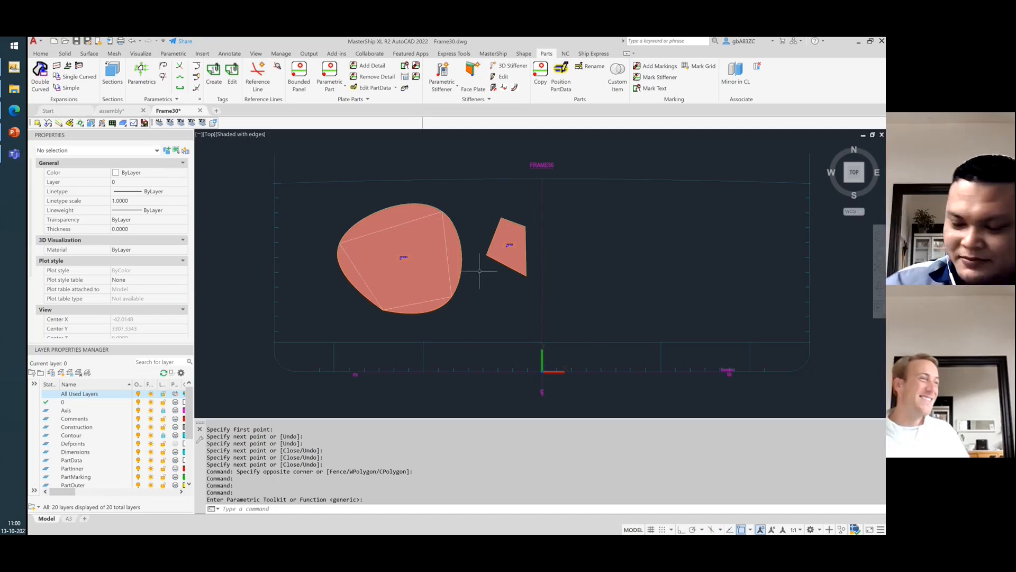
# - Select the curved panel and the small four-sided panel in turn to compare them, clearing each selection
pyautogui.scroll(2, 482, 264)
pyautogui.scroll(-2, 457, 263)
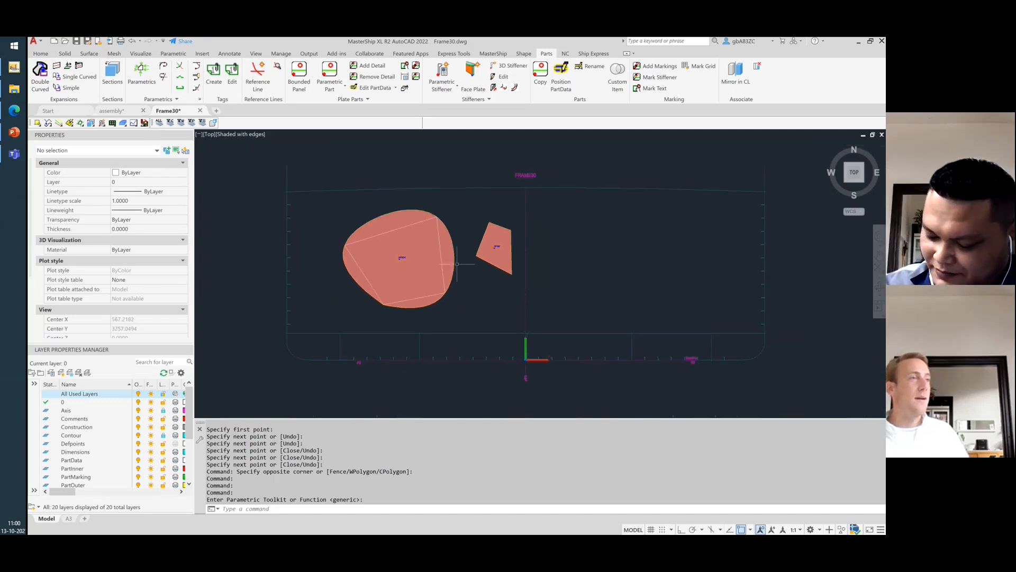
pyautogui.click(387, 209)
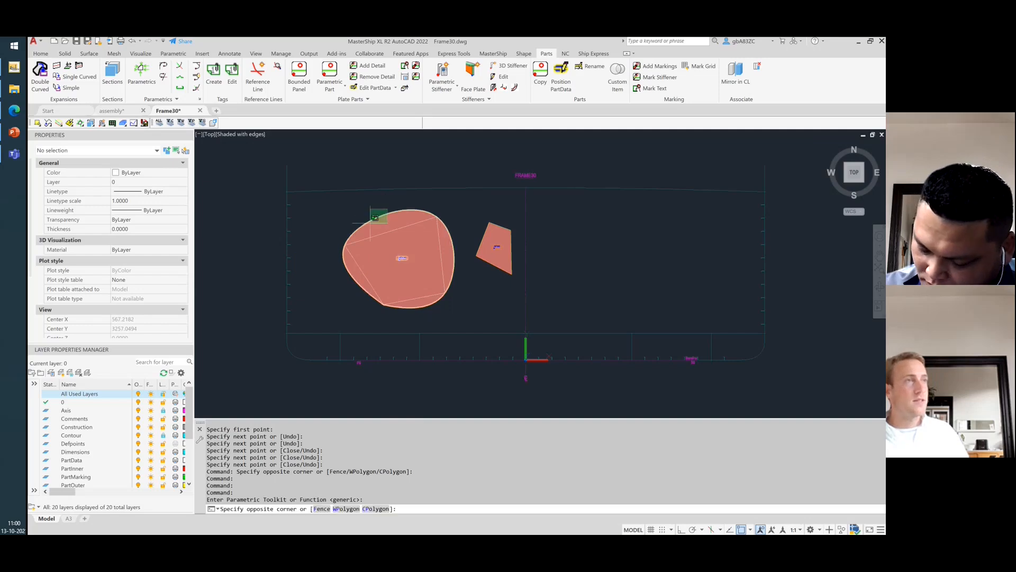
pyautogui.click(370, 218)
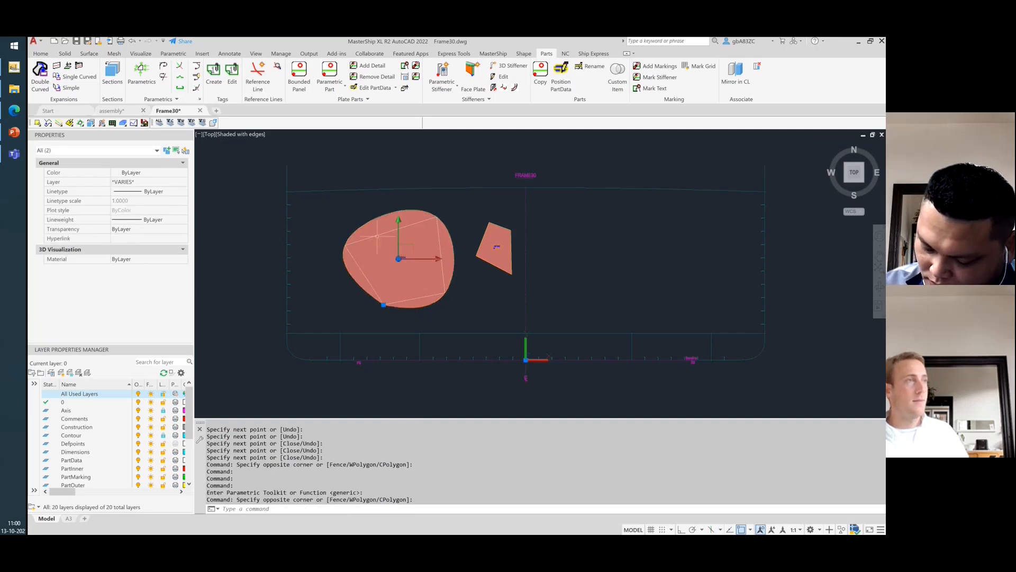
pyautogui.press('Escape')
pyautogui.click(512, 291)
pyautogui.click(478, 200)
pyautogui.press('Escape')
pyautogui.press('Escape')
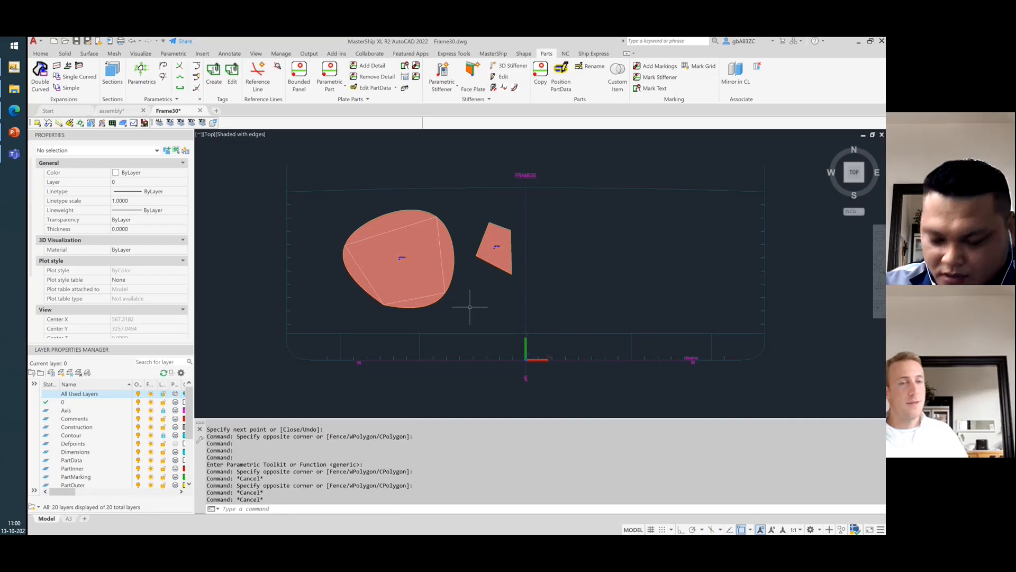
# - Delete the large curved panel together with its label and source polyline
pyautogui.scroll(2, 372, 252)
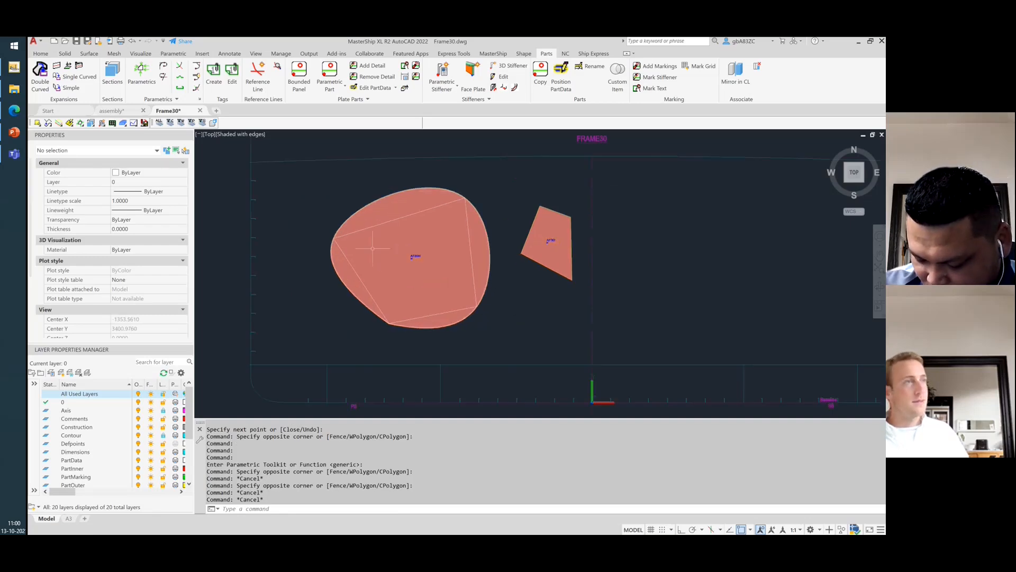
pyautogui.click(504, 350)
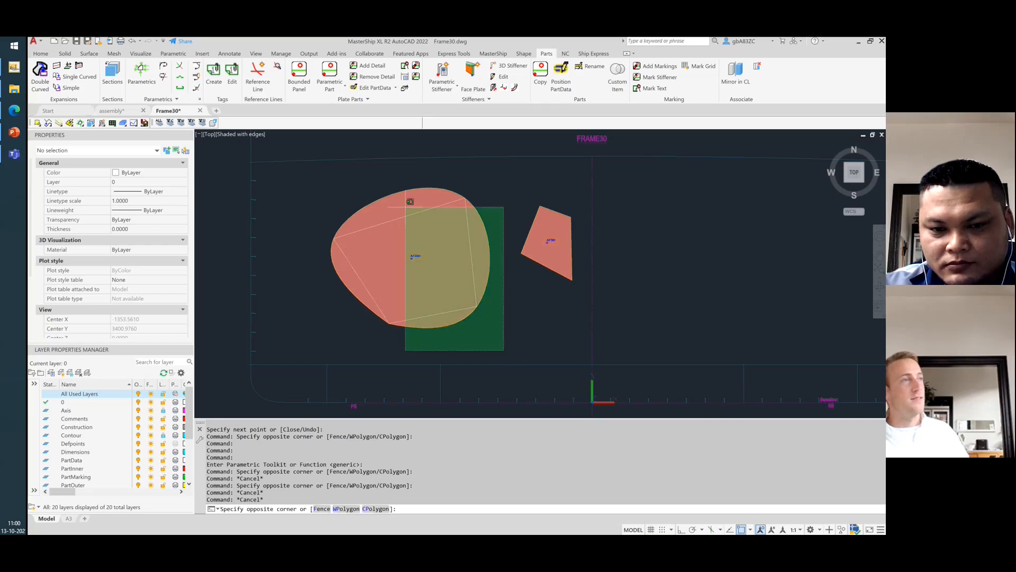
pyautogui.click(304, 171)
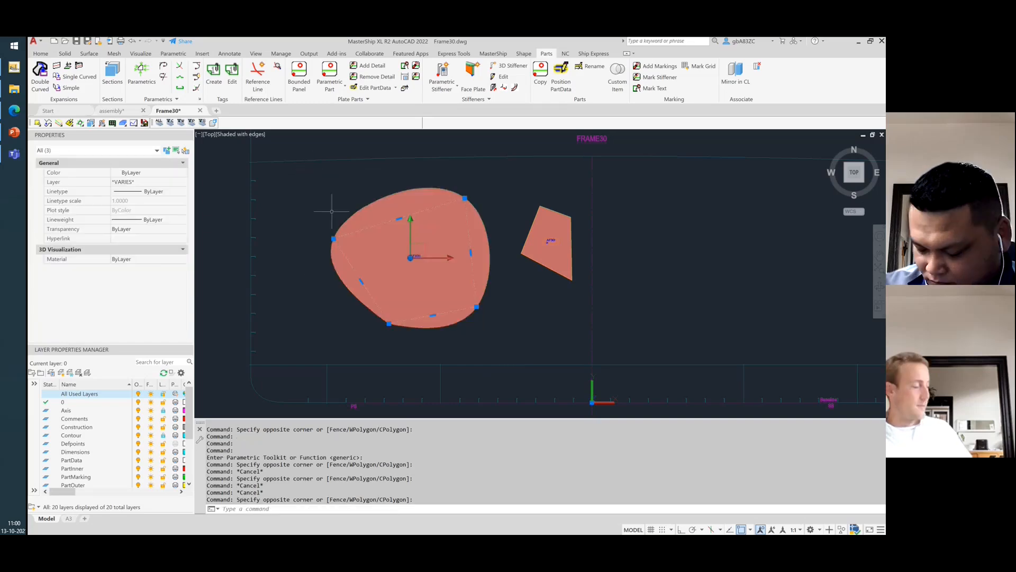
pyautogui.press('Delete')
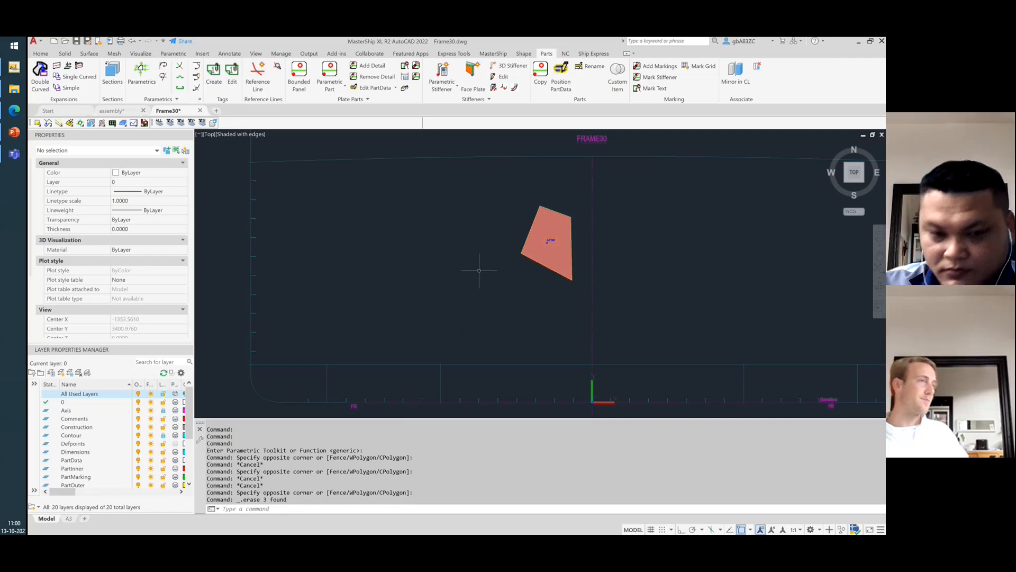
# - Examine the part label block inside the small four-sided panel and clear the selection
pyautogui.click(554, 301)
pyautogui.scroll(3, 563, 295)
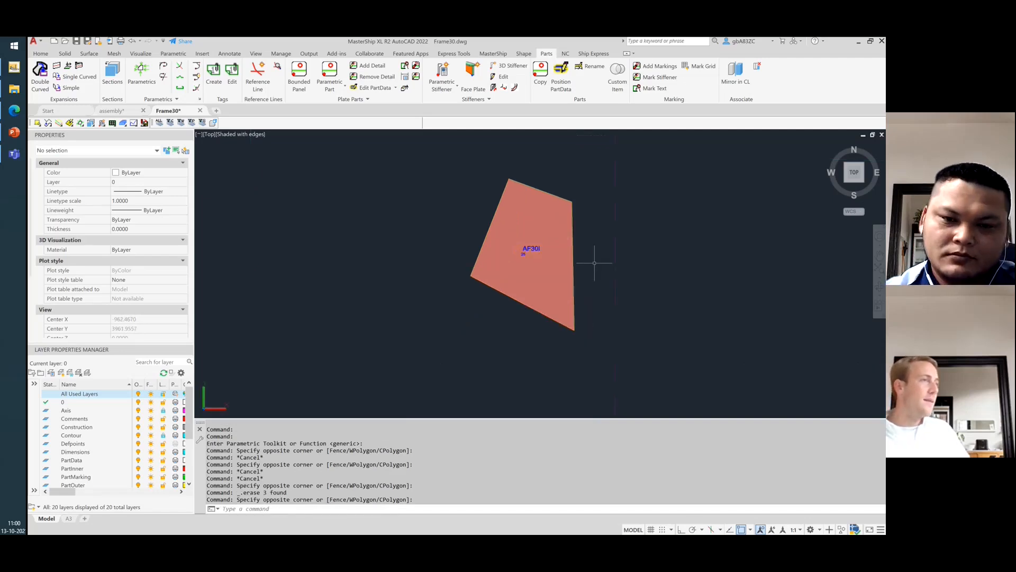
pyautogui.scroll(2, 594, 261)
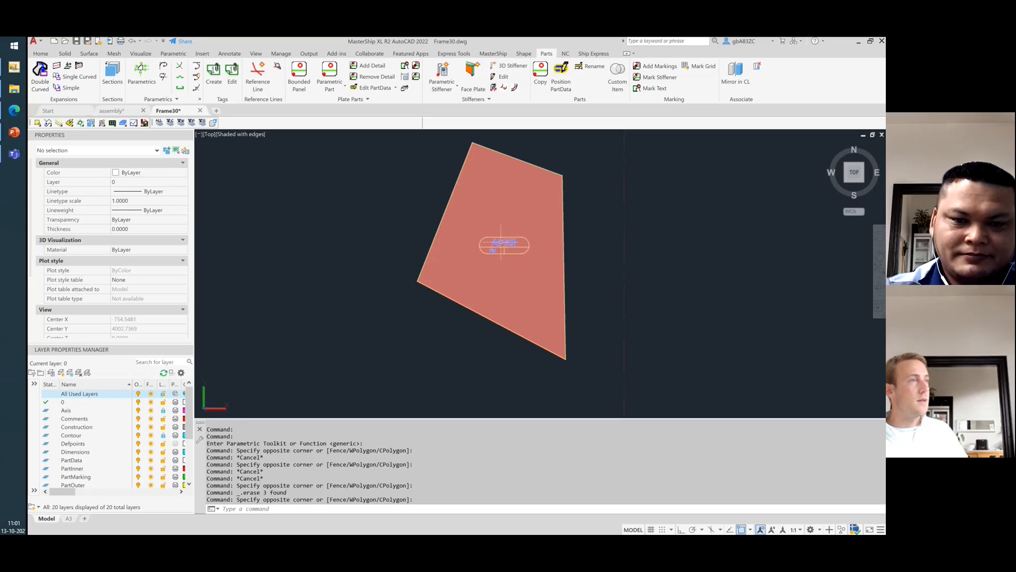
pyautogui.moveTo(501, 243)
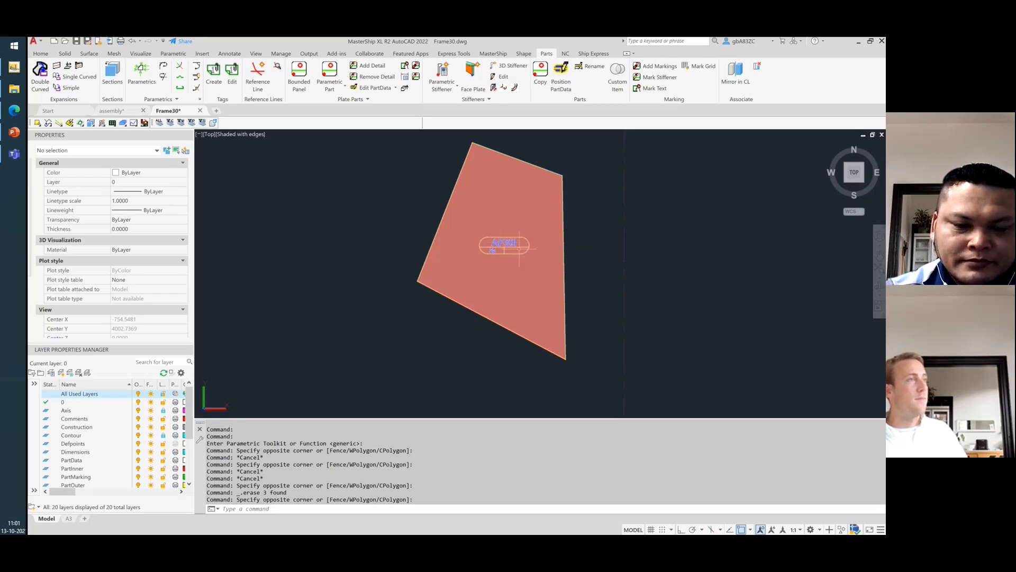
pyautogui.click(489, 255)
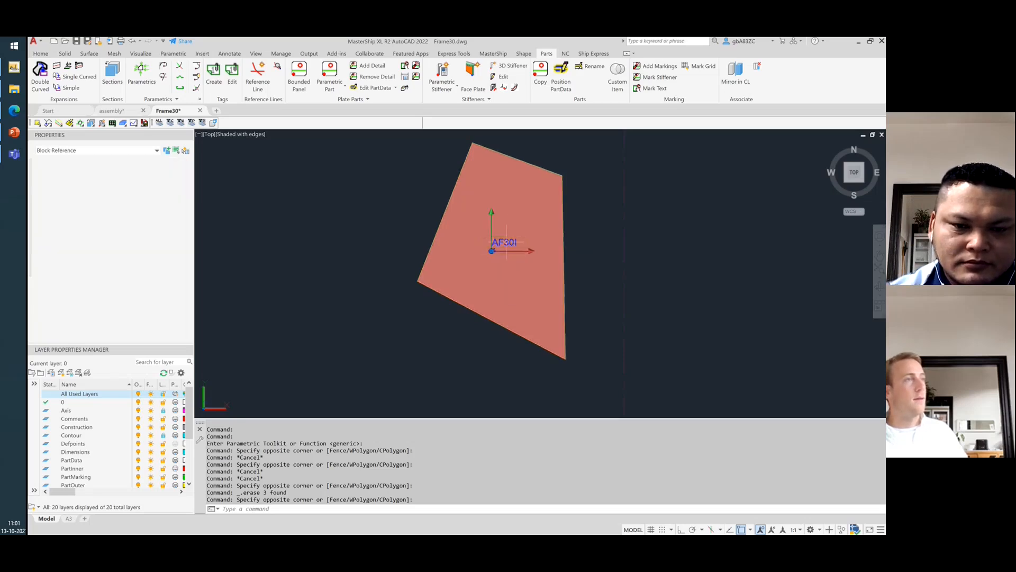
pyautogui.press('Escape')
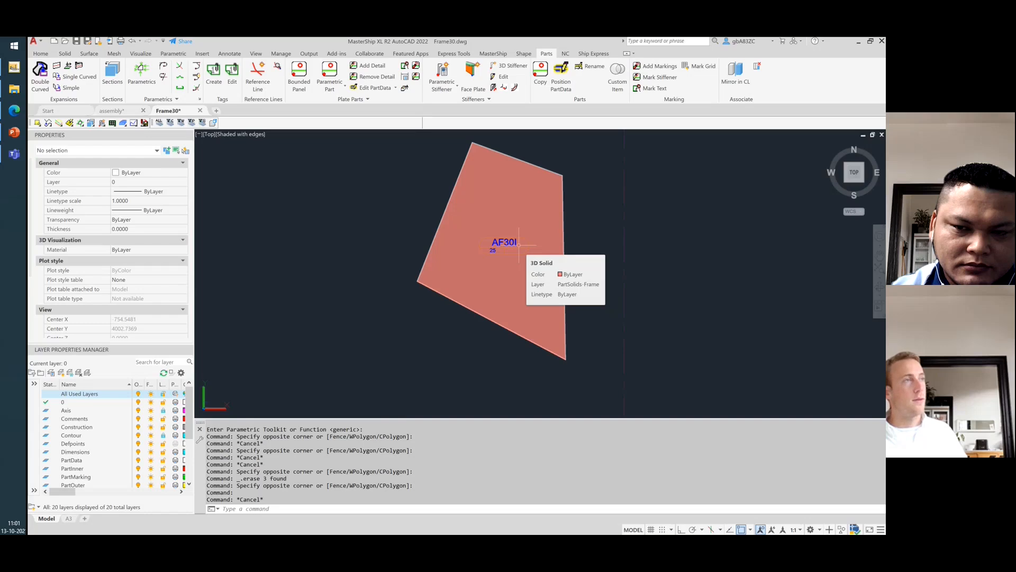
# - Check the small panel's thickness in 3D and delete only its 3D solid
pyautogui.keyDown('shift'); pyautogui.moveTo(438, 354); pyautogui.dragTo(422, 268, button='middle'); pyautogui.keyUp('shift')
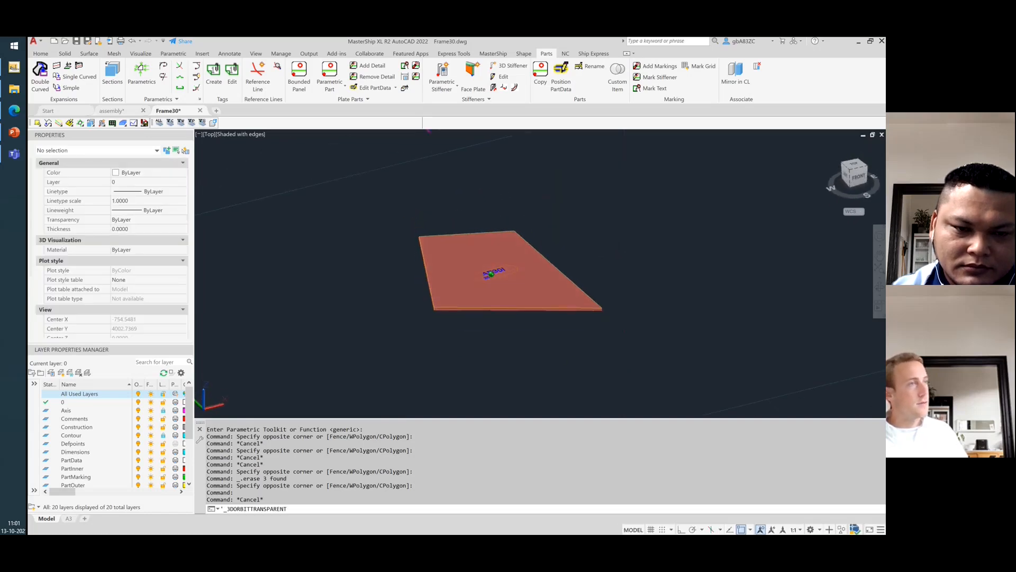
pyautogui.scroll(6, 438, 309)
pyautogui.scroll(-5, 439, 309)
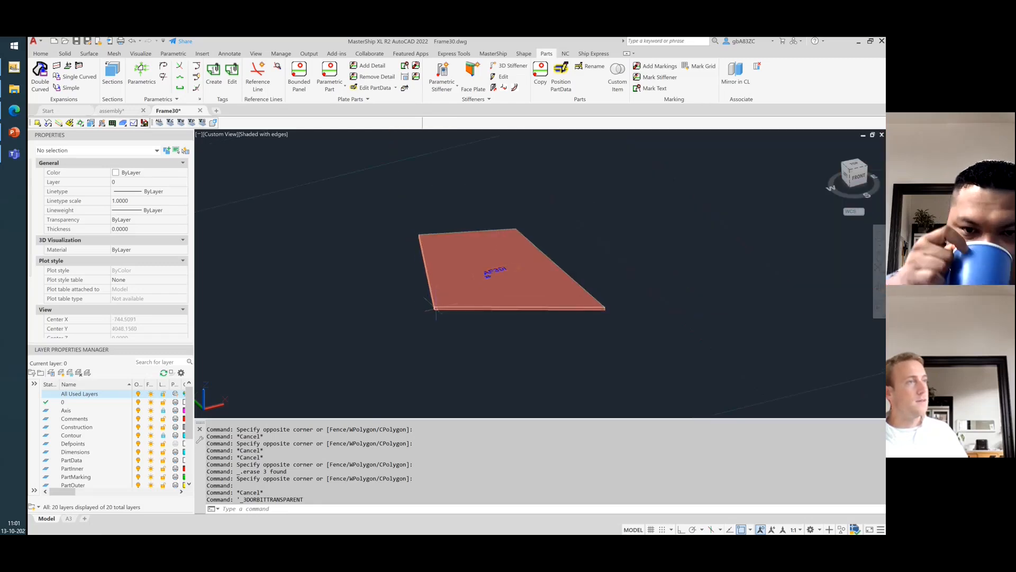
pyautogui.click(430, 310)
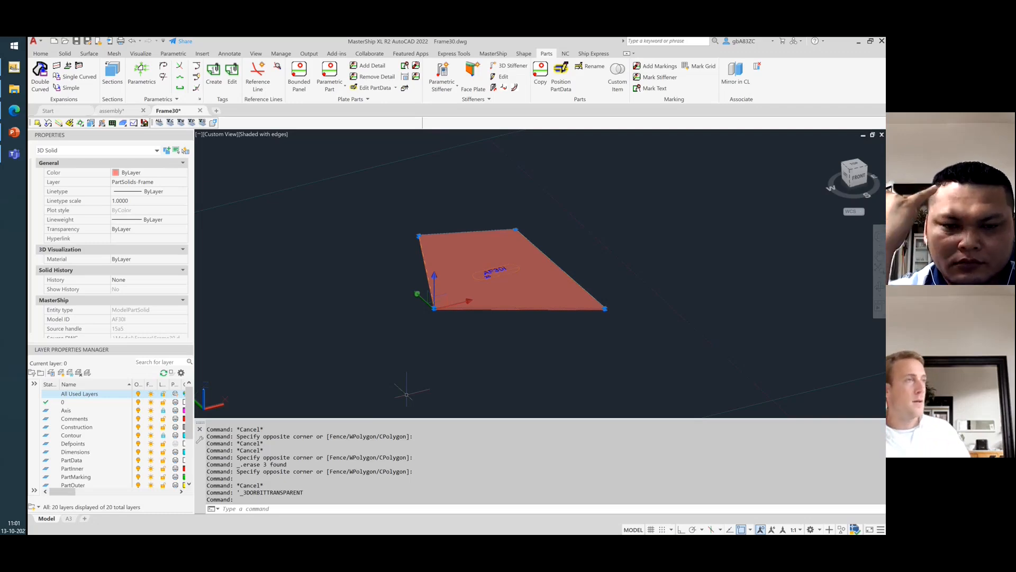
pyautogui.press('Delete')
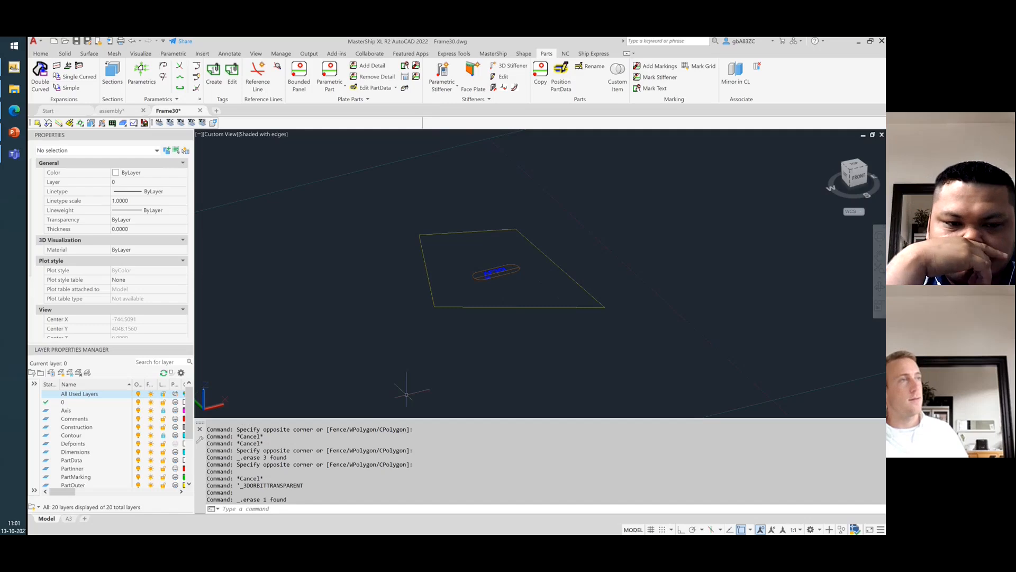
# - Select the small panel's remaining outline and part label to examine which entities define the part
pyautogui.click(575, 336)
pyautogui.click(465, 209)
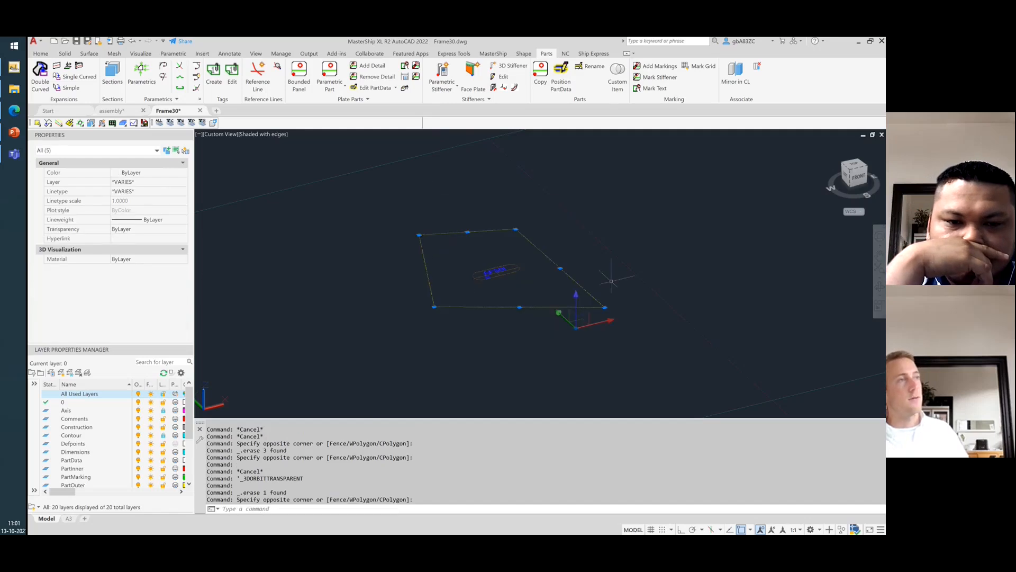
pyautogui.scroll(3, 546, 281)
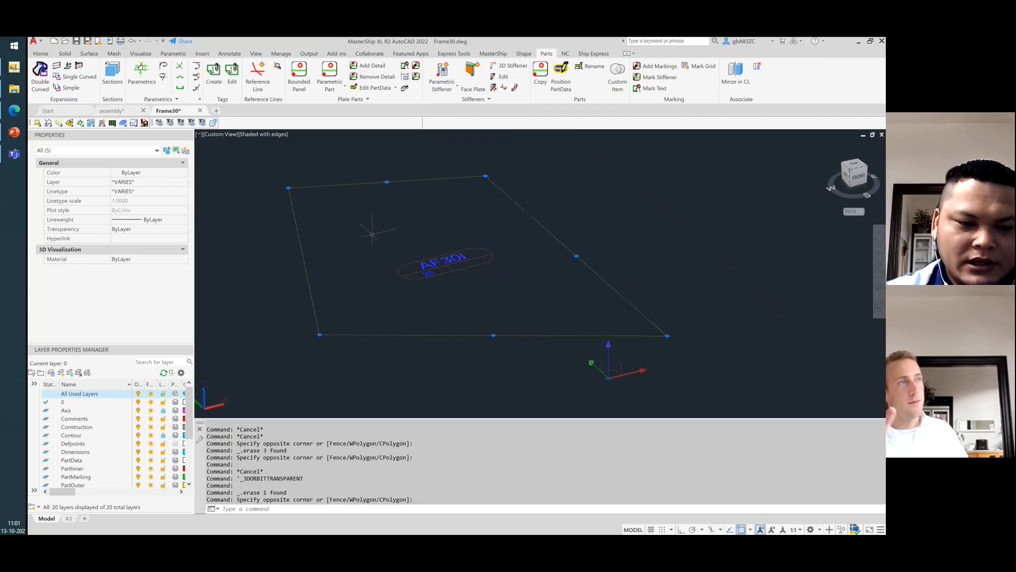
pyautogui.press('Escape')
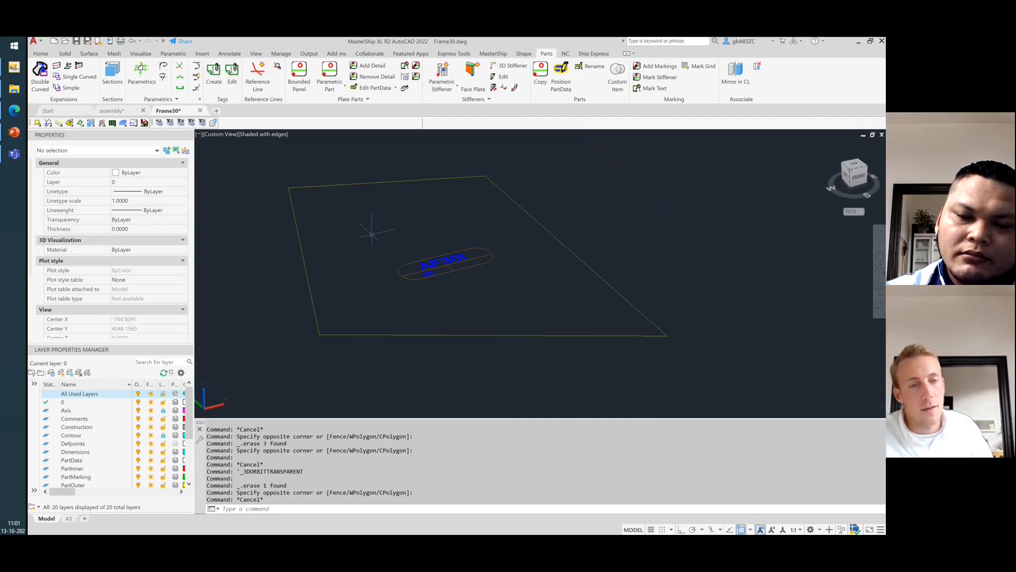
pyautogui.click(477, 365)
pyautogui.click(358, 181)
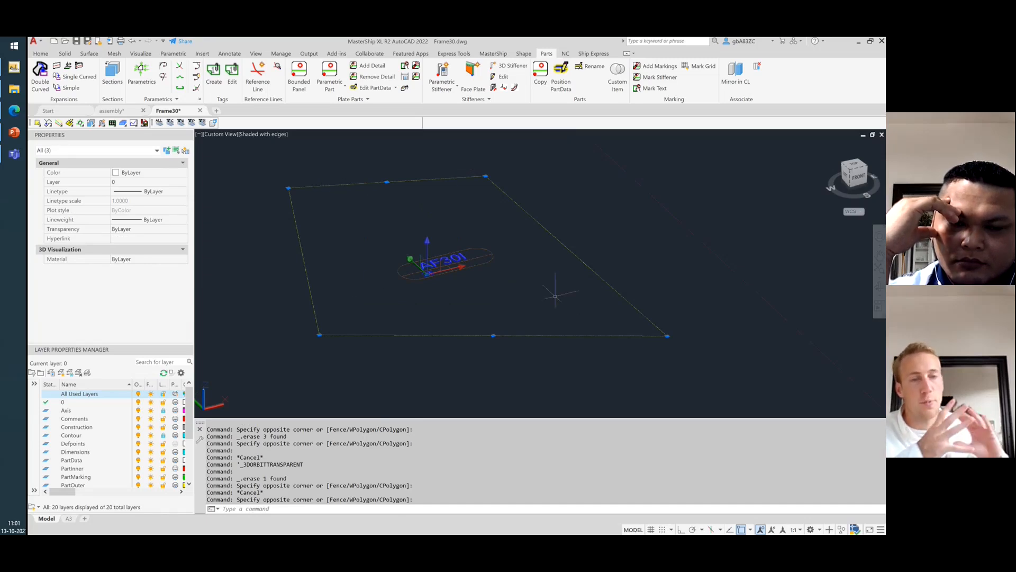
# - Clear the selection and undo the deletion of the small four-sided panel's 3D solid
pyautogui.press('Escape')
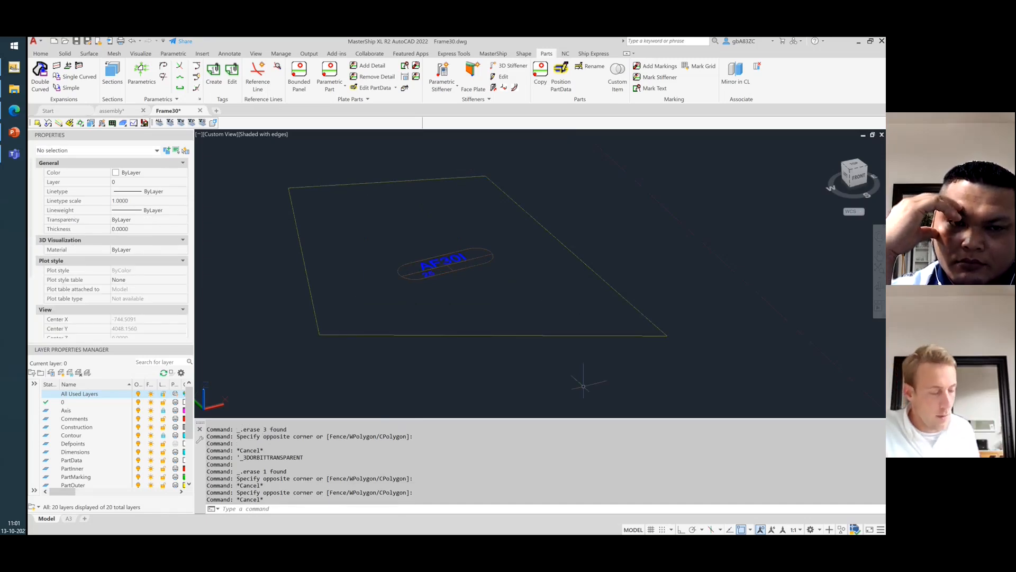
pyautogui.hotkey('ctrl', 'z')
pyautogui.hotkey('ctrl', 'z')
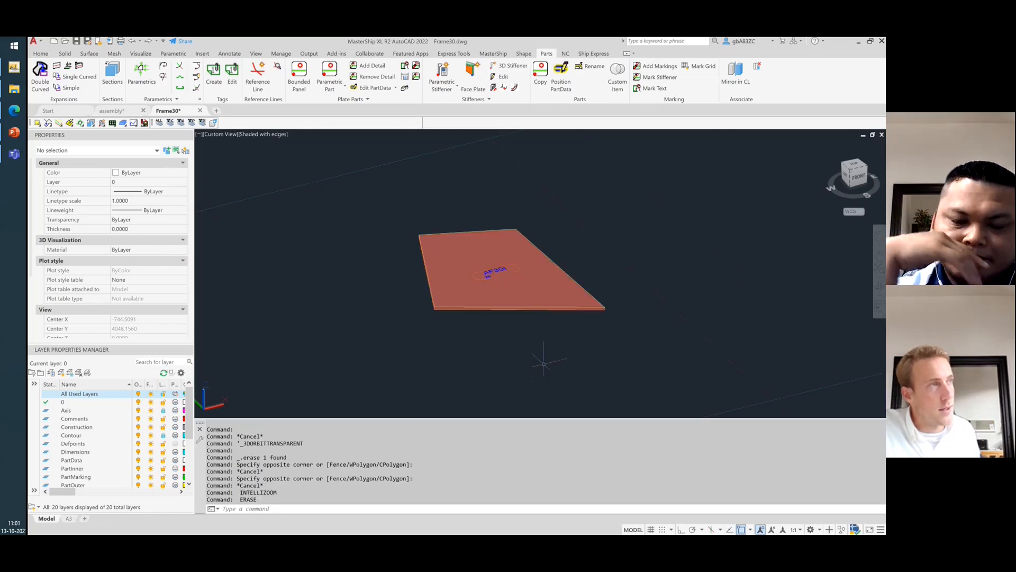
# - Examine the small panel's 3D solid with its MasterShip properties, and its part label block
pyautogui.scroll(5, 427, 310)
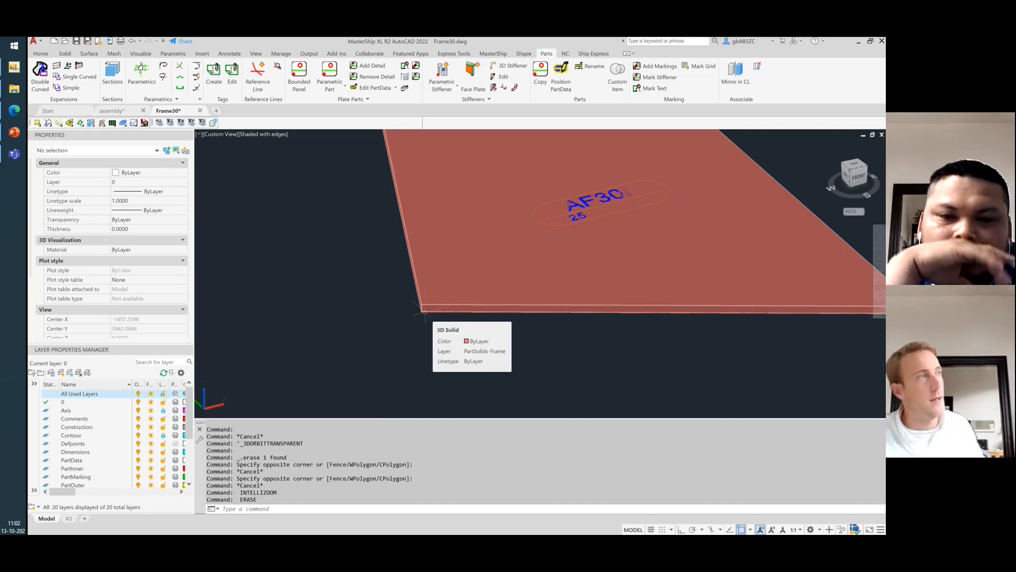
pyautogui.click(427, 357)
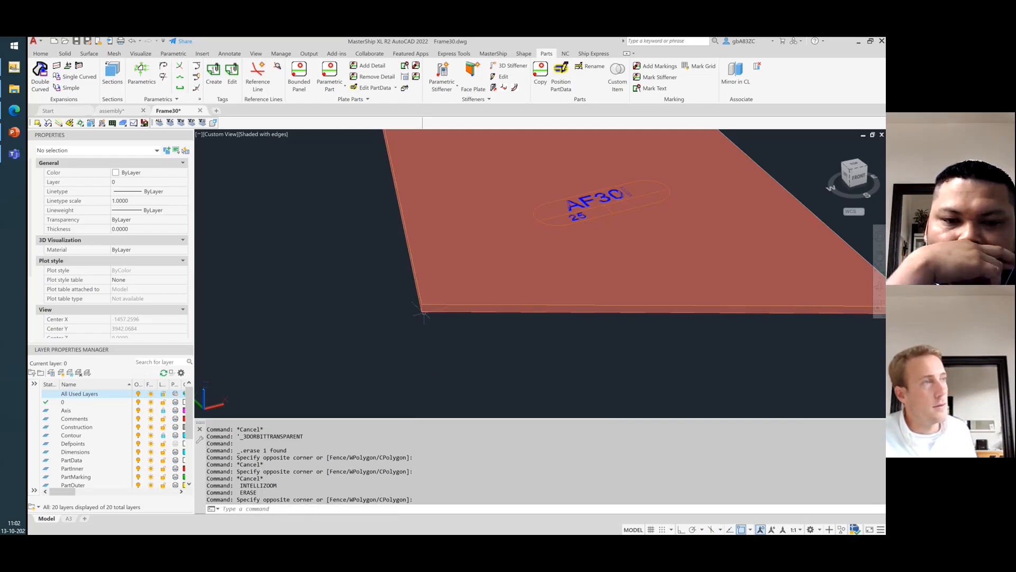
pyautogui.click(408, 294)
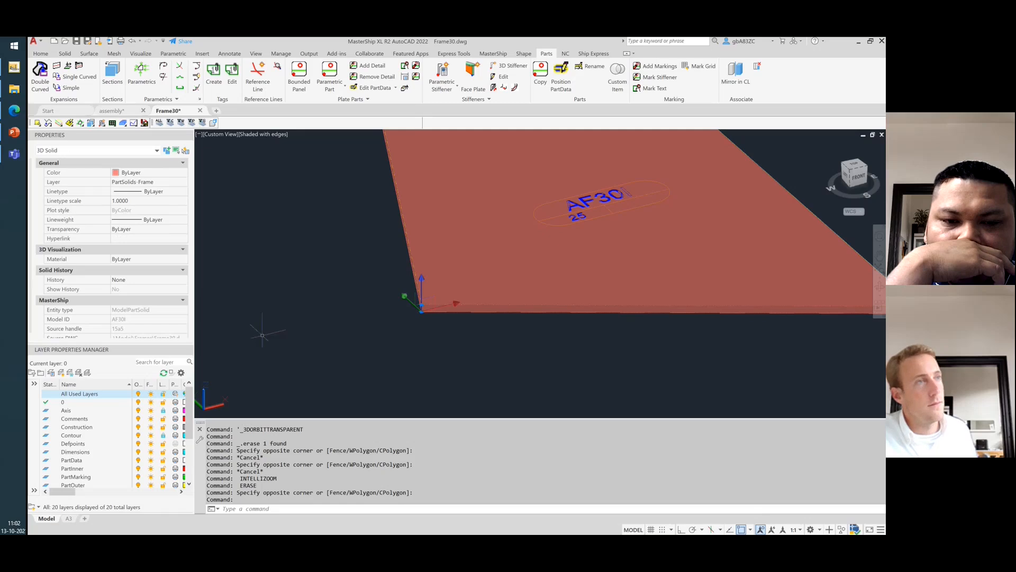
pyautogui.scroll(-1, 154, 317)
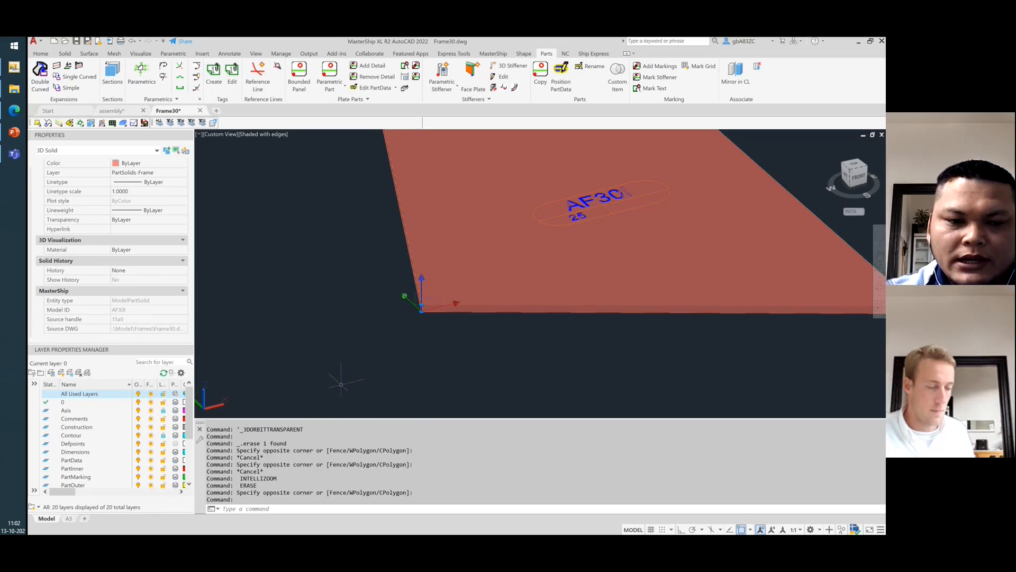
pyautogui.press('Escape')
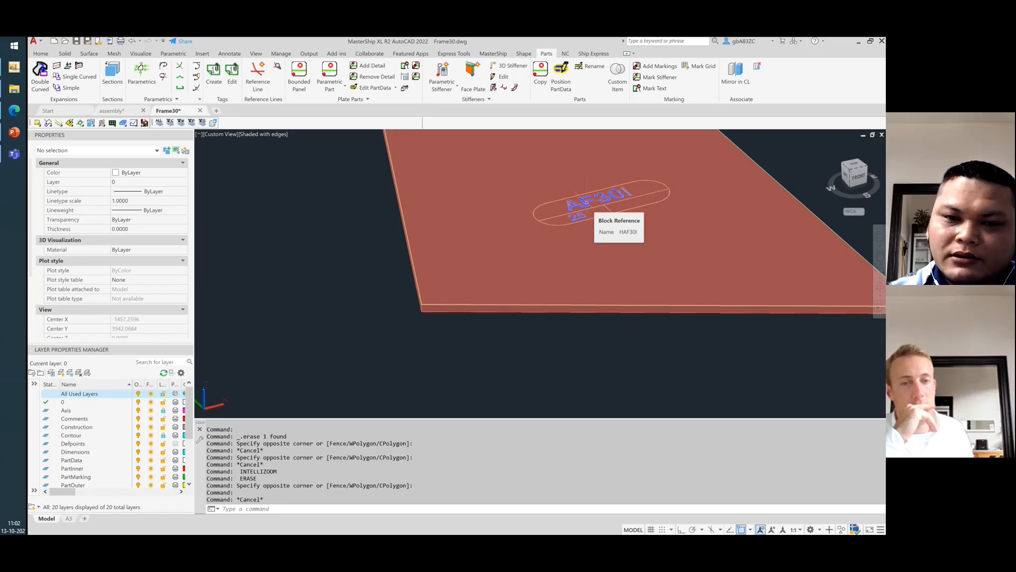
pyautogui.doubleClick(587, 202)
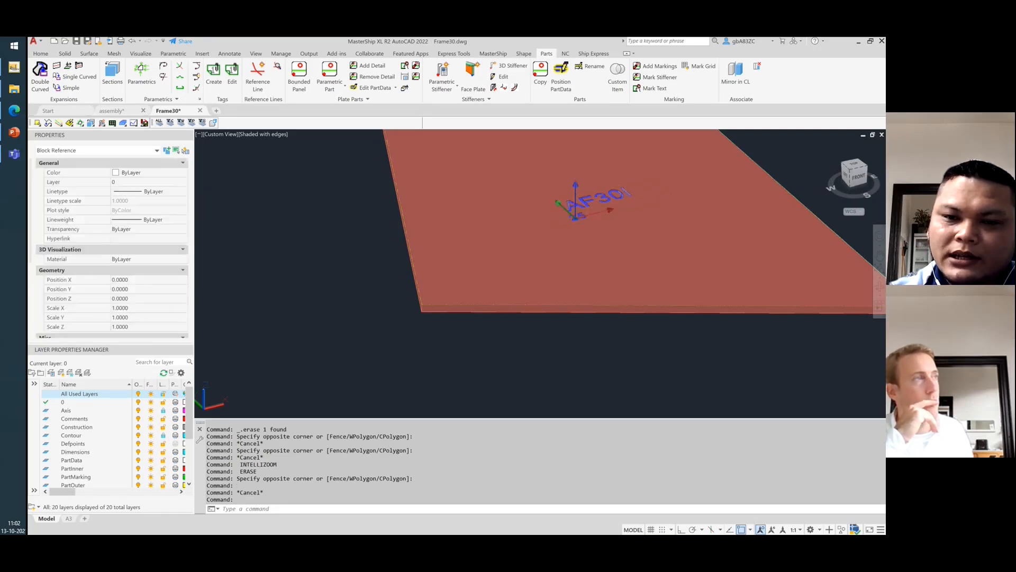
pyautogui.click(542, 219)
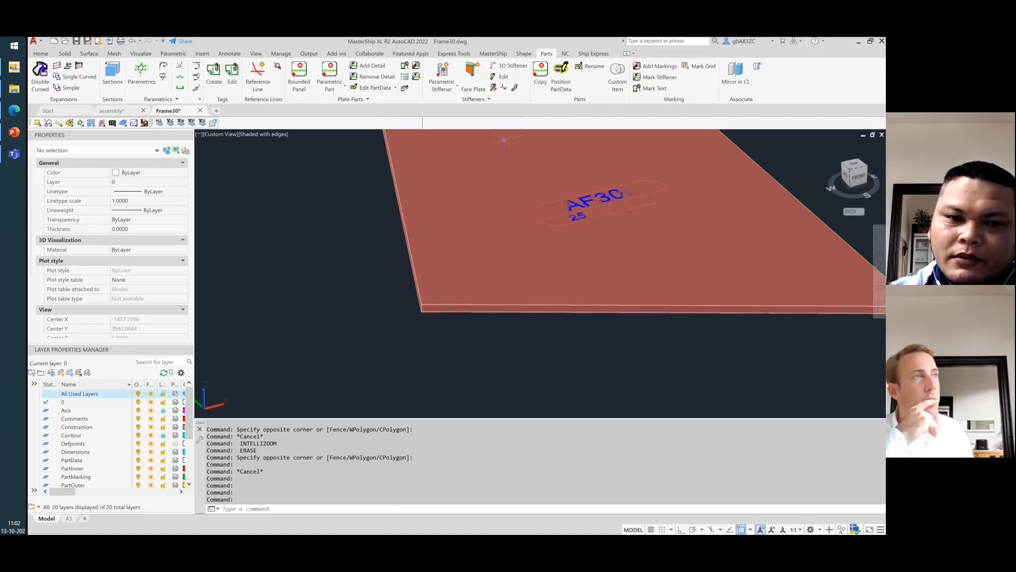
# - In the top view, draw a diagonal line across the upper-left corner of the frame, crossing both the upper and side contours
pyautogui.scroll(-5, 359, 262)
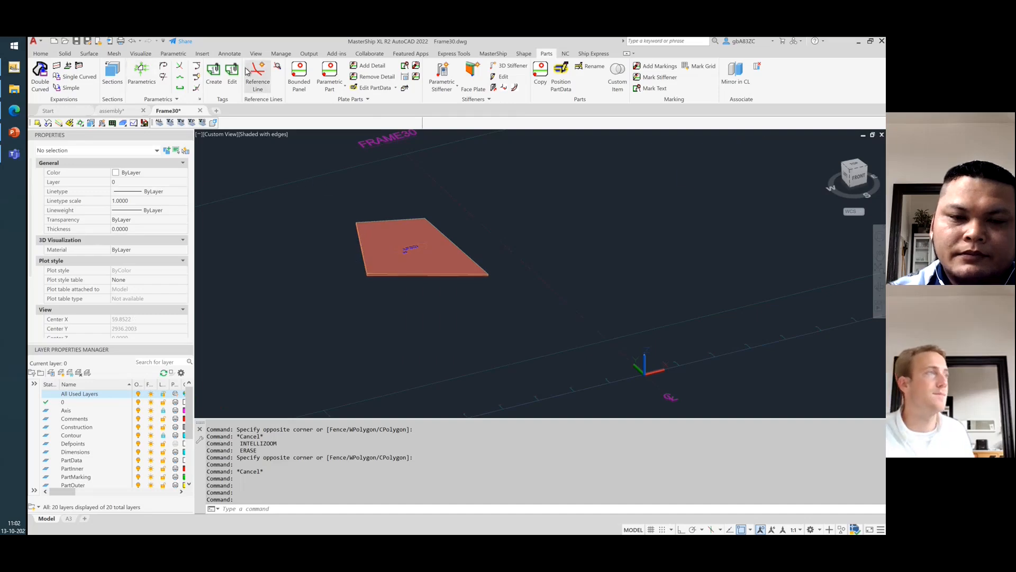
pyautogui.click(854, 167)
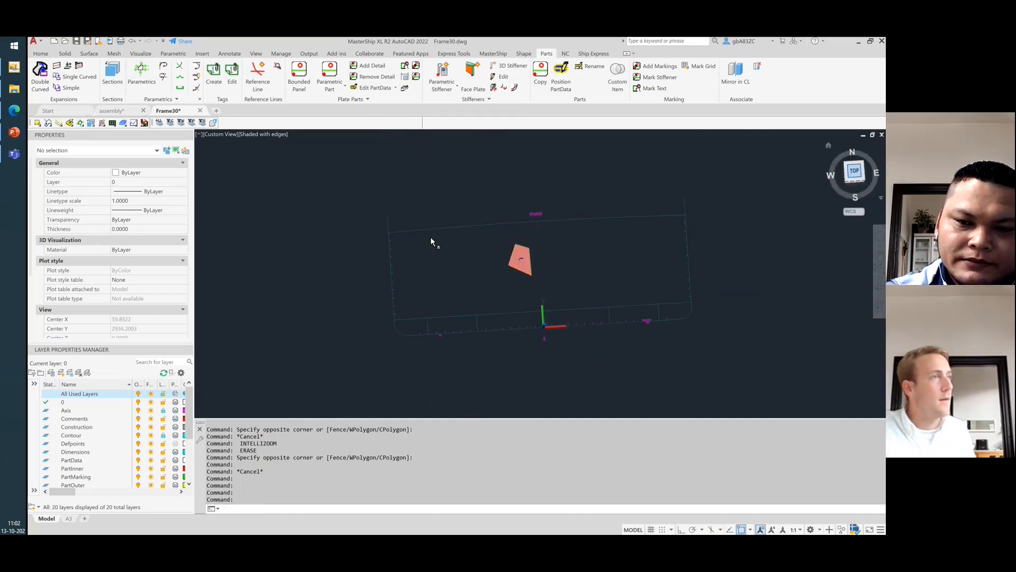
pyautogui.scroll(4, 430, 238)
pyautogui.write('L')
pyautogui.press('Return')
pyautogui.click(417, 208)
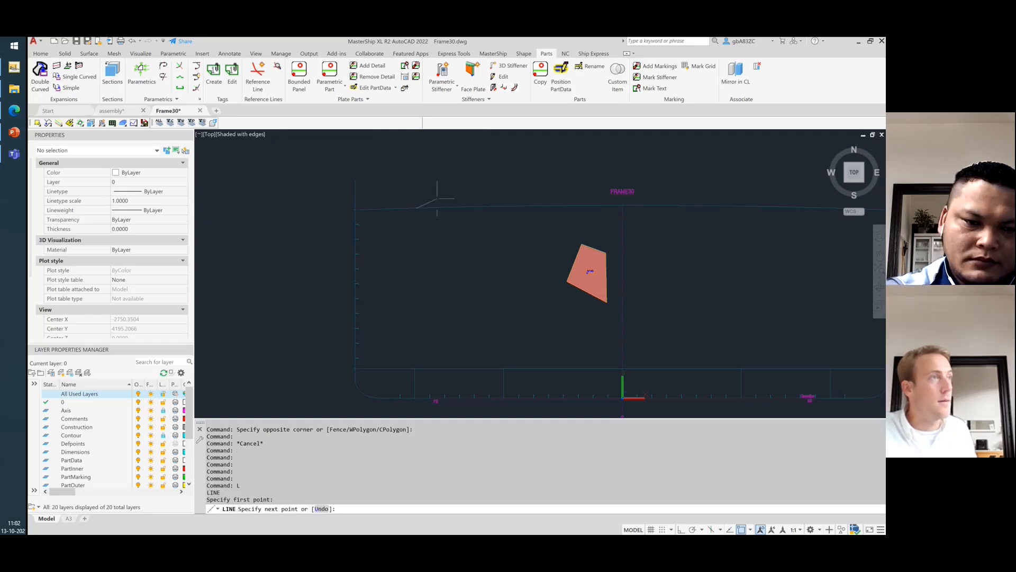
pyautogui.click(329, 283)
pyautogui.rightClick(315, 269)
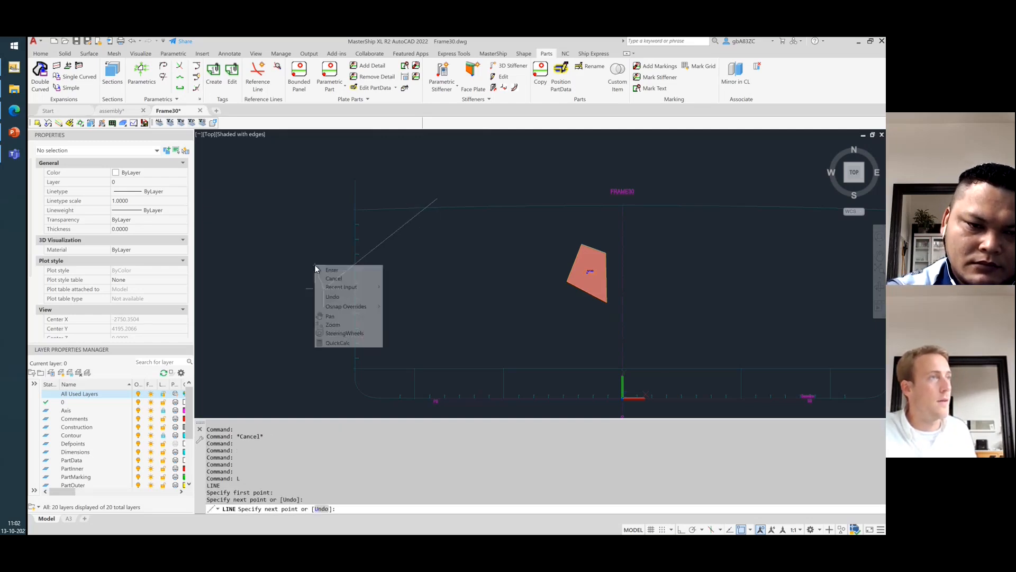
pyautogui.click(331, 270)
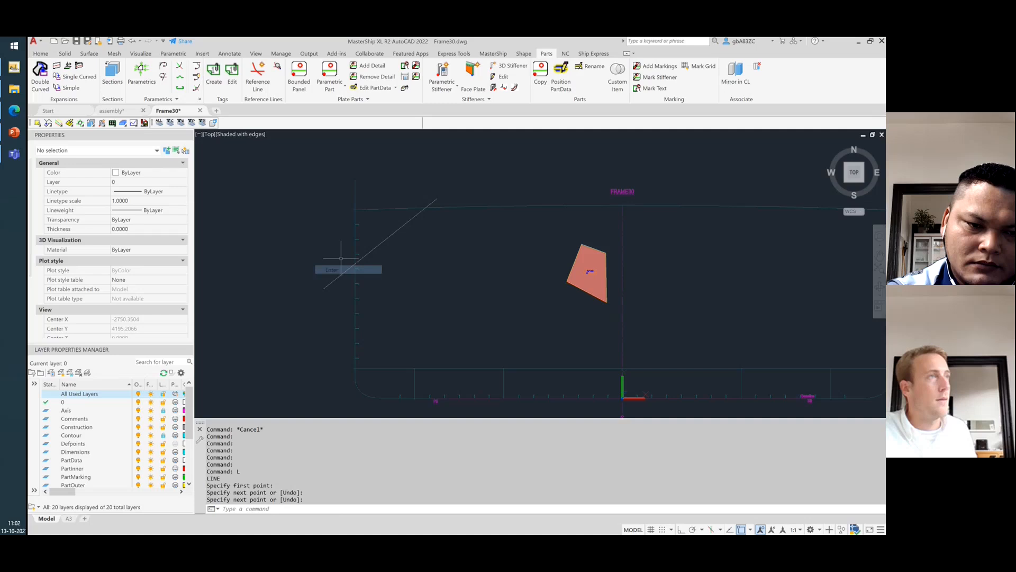
# - Start a bounded panel using the diagonal line, the upper contour and the left side contour as its boundaries
pyautogui.click(301, 75)
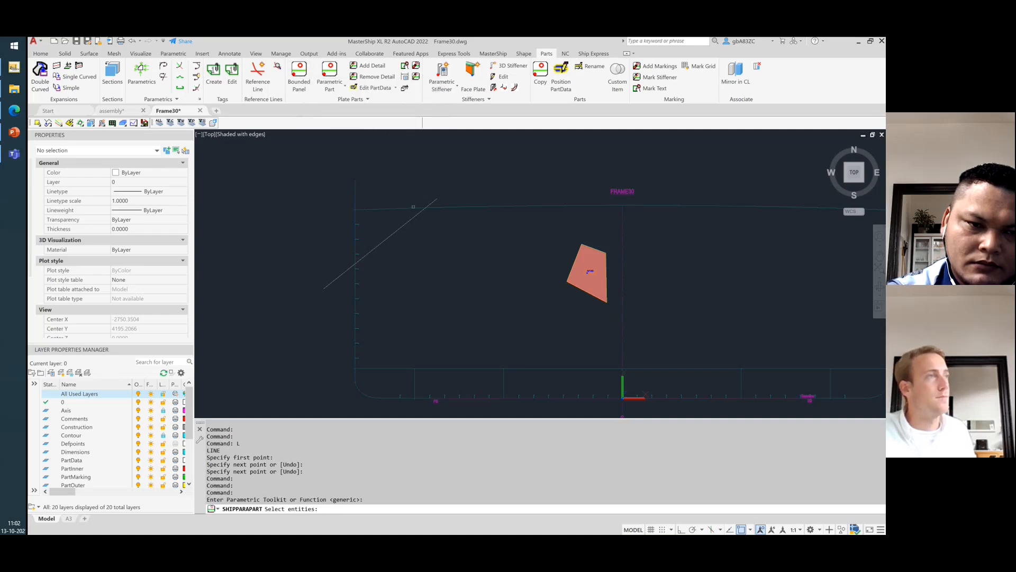
pyautogui.click(411, 219)
pyautogui.click(410, 220)
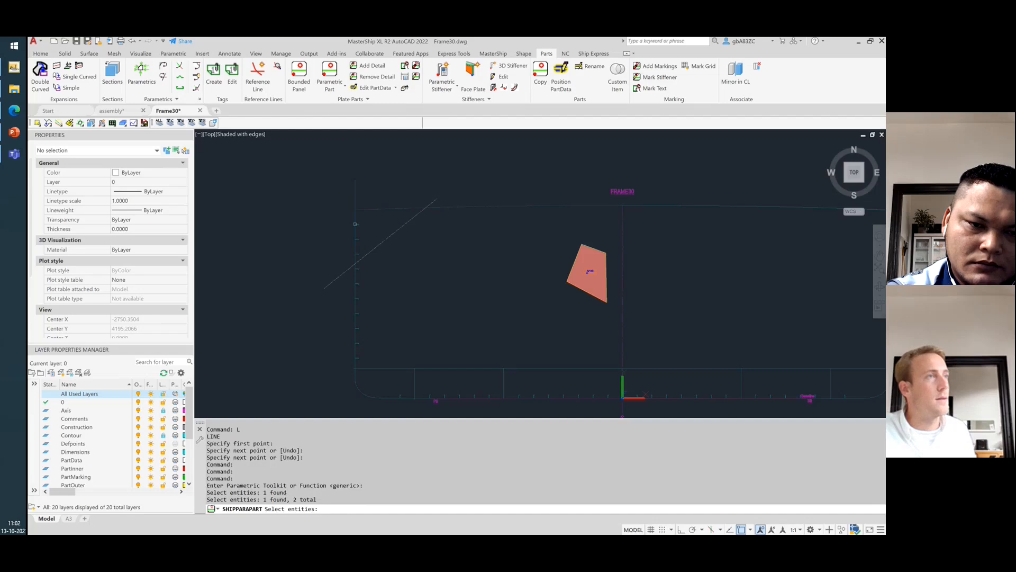
pyautogui.click(380, 213)
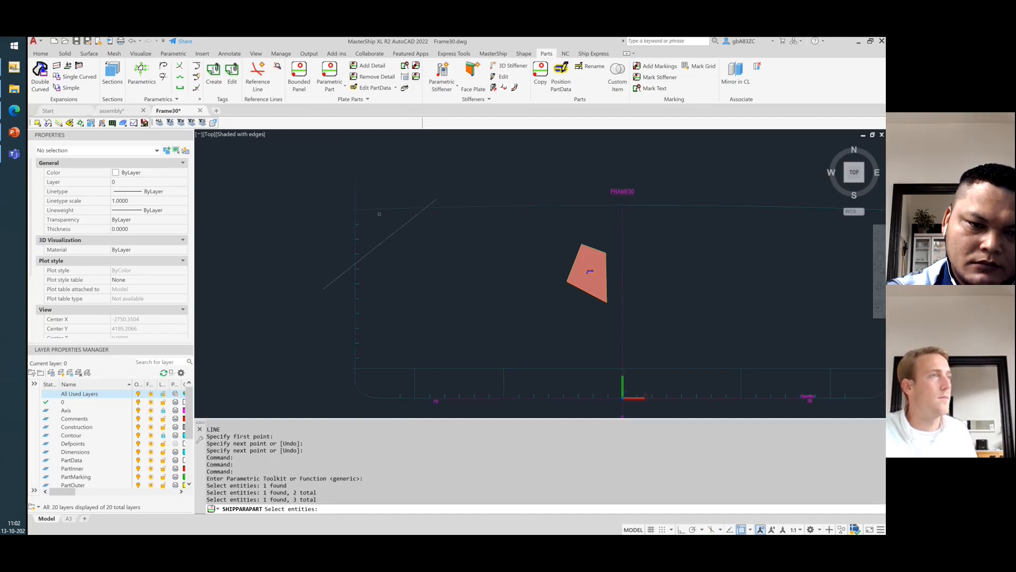
pyautogui.press('Return')
# - Examine how the proposed part identification is built up, highlighting its prefix, frame number and suffix characters
pyautogui.moveTo(436, 175); pyautogui.dragTo(600, 144)
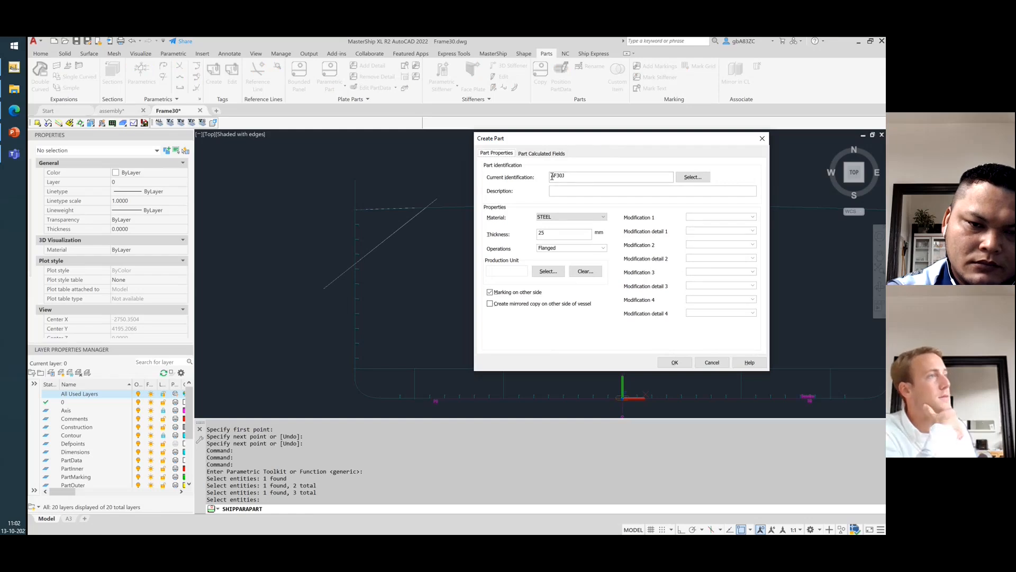
pyautogui.moveTo(551, 177); pyautogui.dragTo(554, 178)
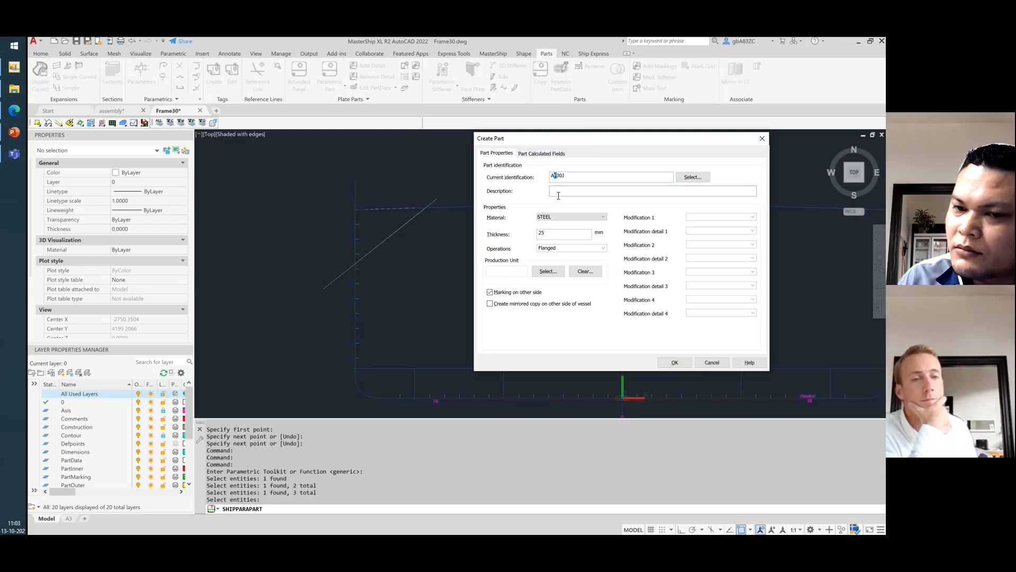
pyautogui.moveTo(557, 177); pyautogui.dragTo(561, 178)
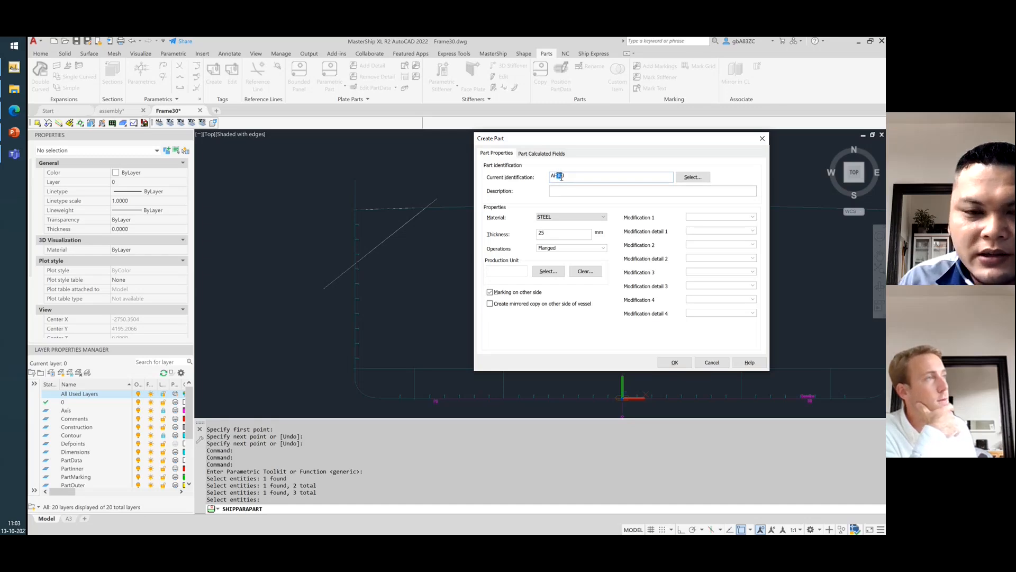
pyautogui.moveTo(593, 142); pyautogui.dragTo(433, 215)
pyautogui.moveTo(394, 246); pyautogui.dragTo(387, 246)
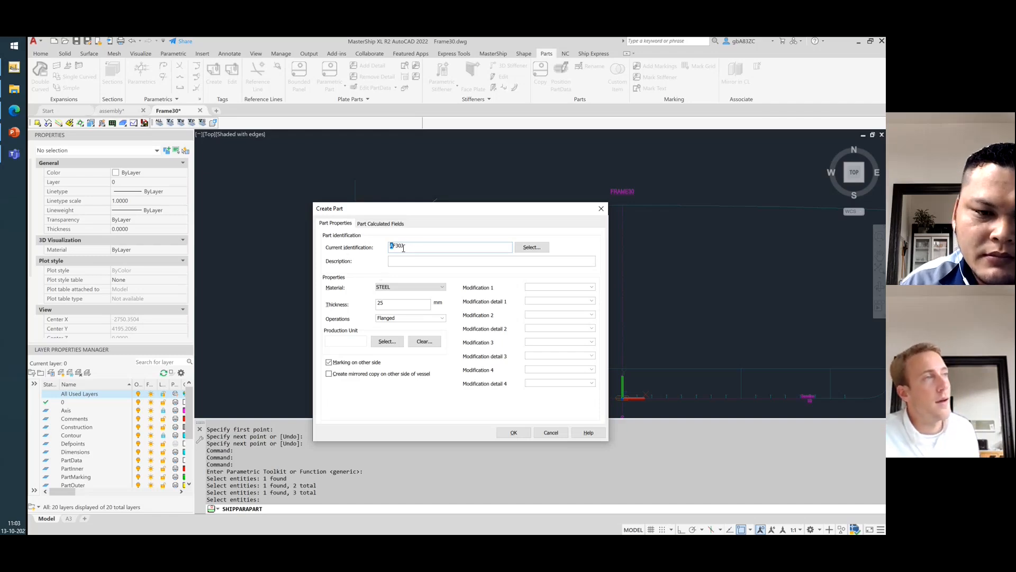
pyautogui.moveTo(393, 246); pyautogui.dragTo(402, 245)
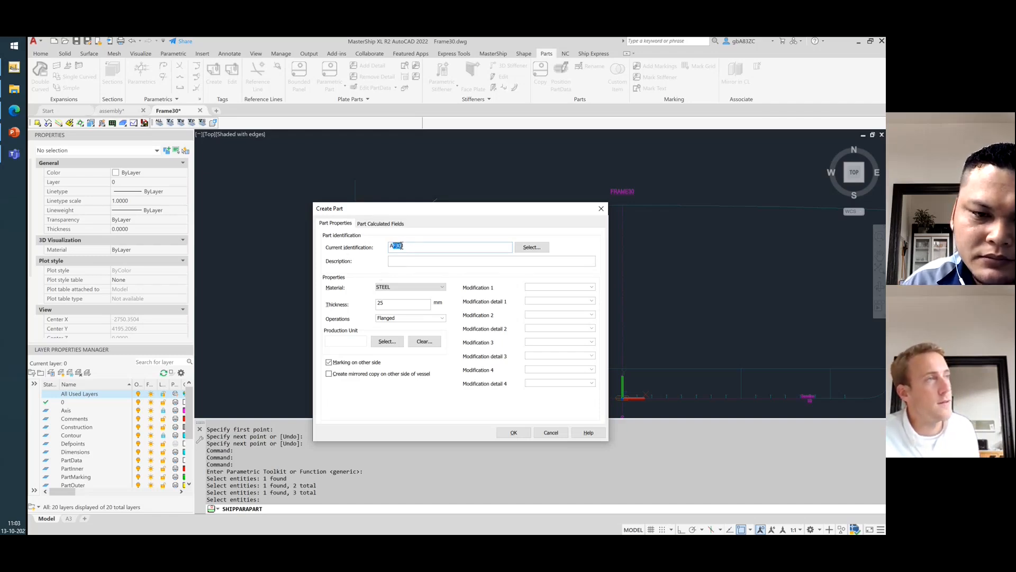
pyautogui.click(402, 247)
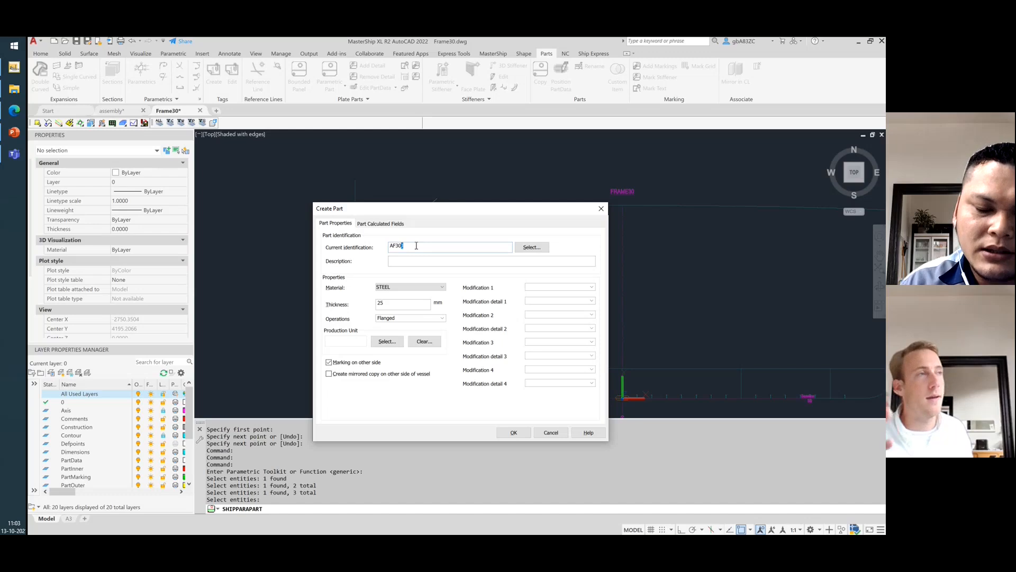
pyautogui.moveTo(485, 216); pyautogui.dragTo(425, 238)
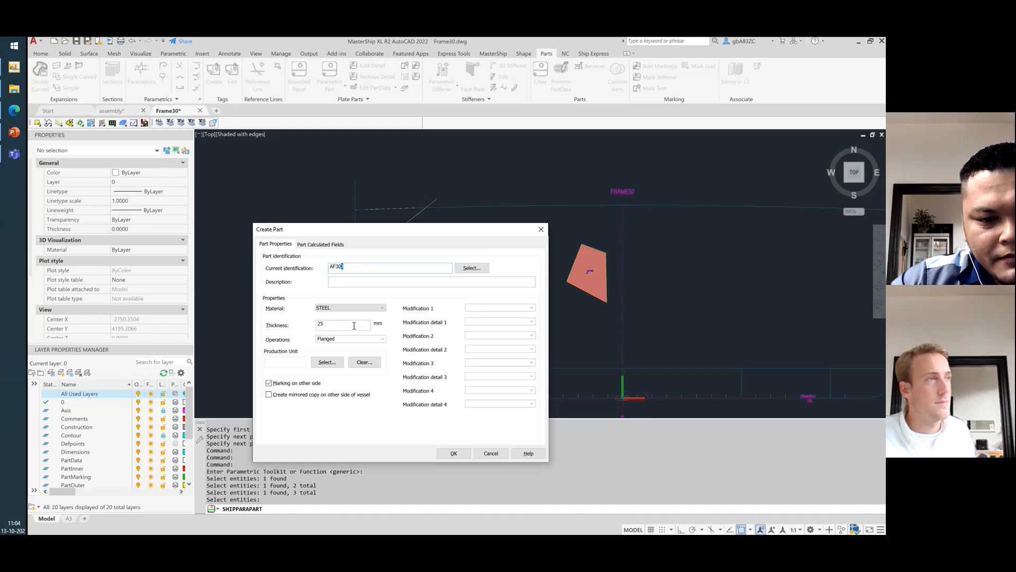
# - Set the part identification to Fr30-2 and create the triangular corner panel
pyautogui.moveTo(360, 271); pyautogui.dragTo(250, 278)
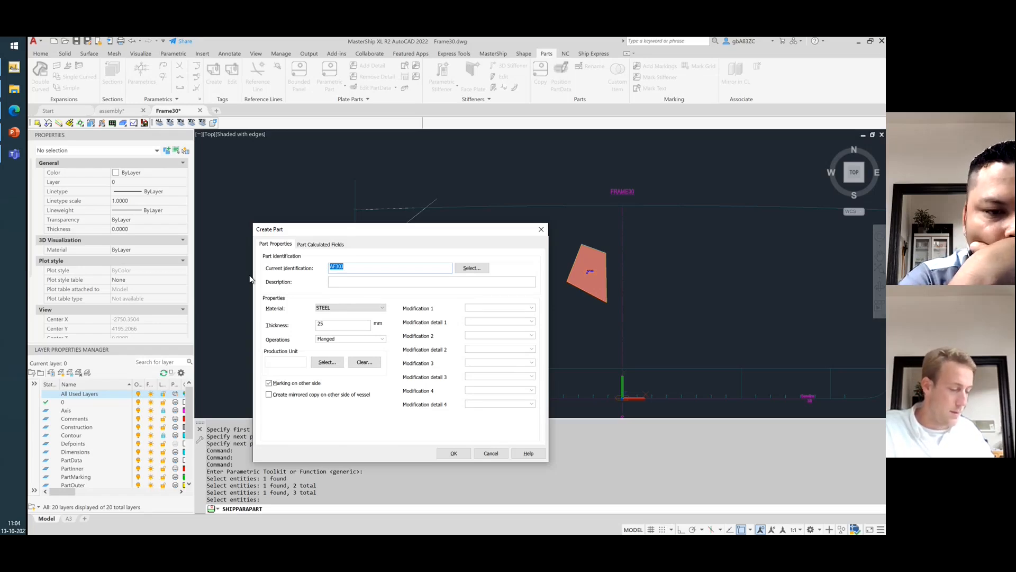
pyautogui.write('F')
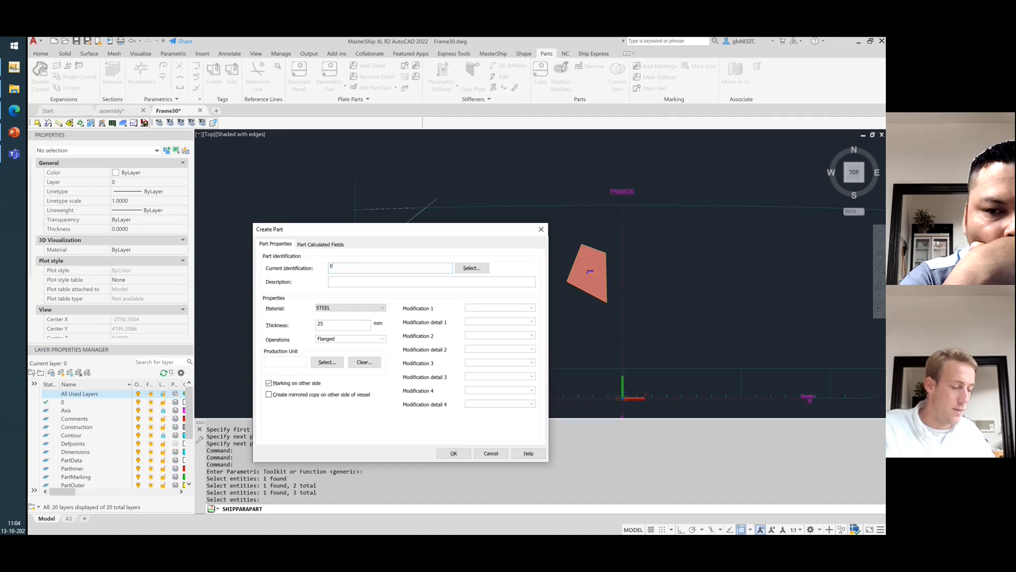
pyautogui.write('r30-2')
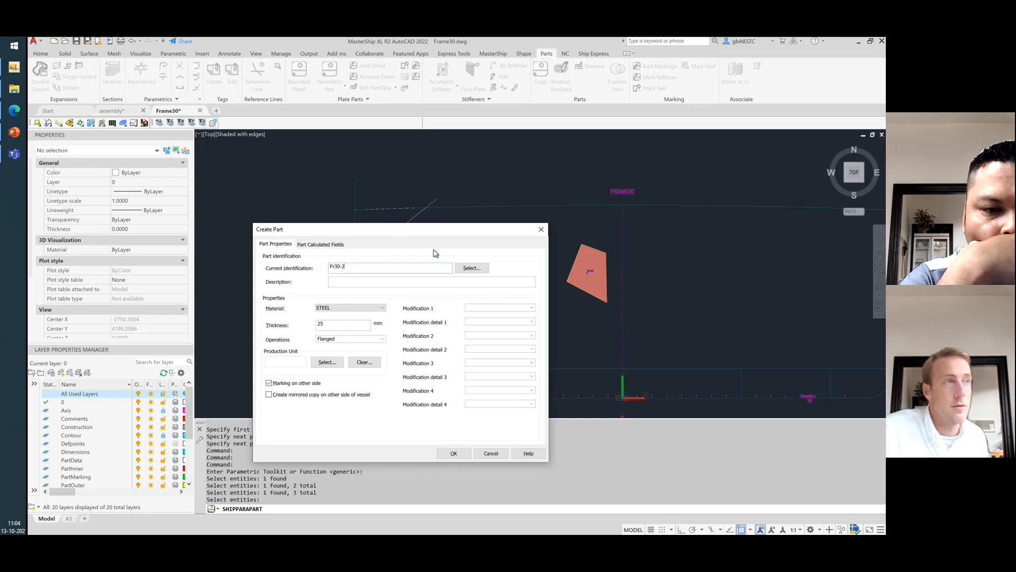
pyautogui.click(453, 454)
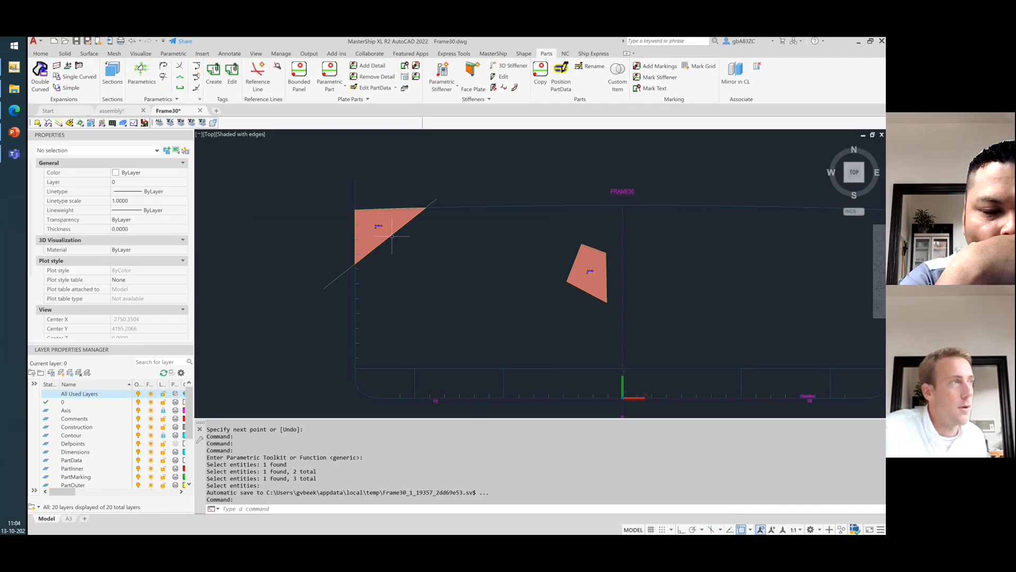
# - Compare the part labels of the triangular corner panel and the small four-sided panel
pyautogui.scroll(6, 392, 236)
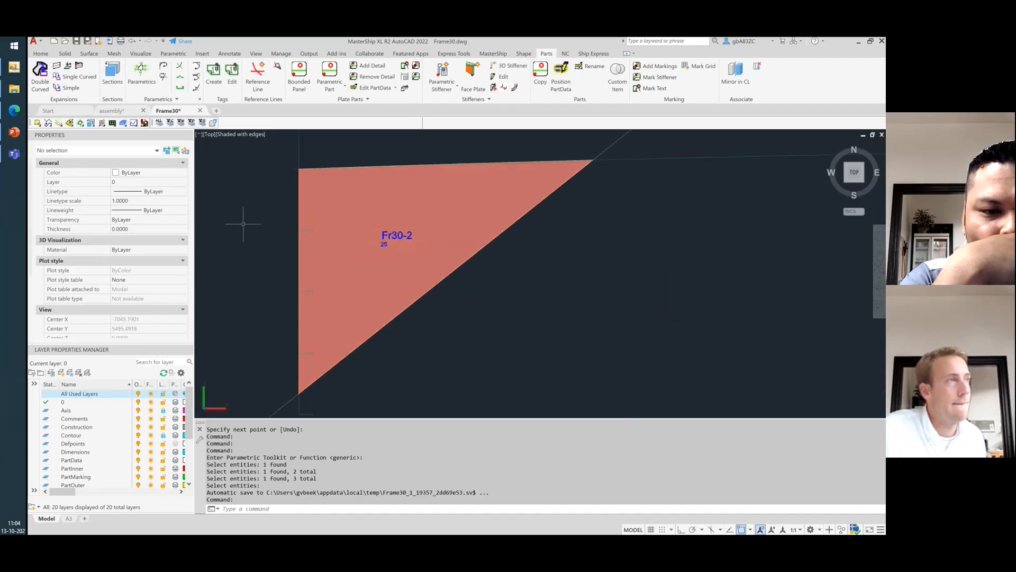
pyautogui.scroll(-6, 243, 224)
pyautogui.scroll(6, 488, 272)
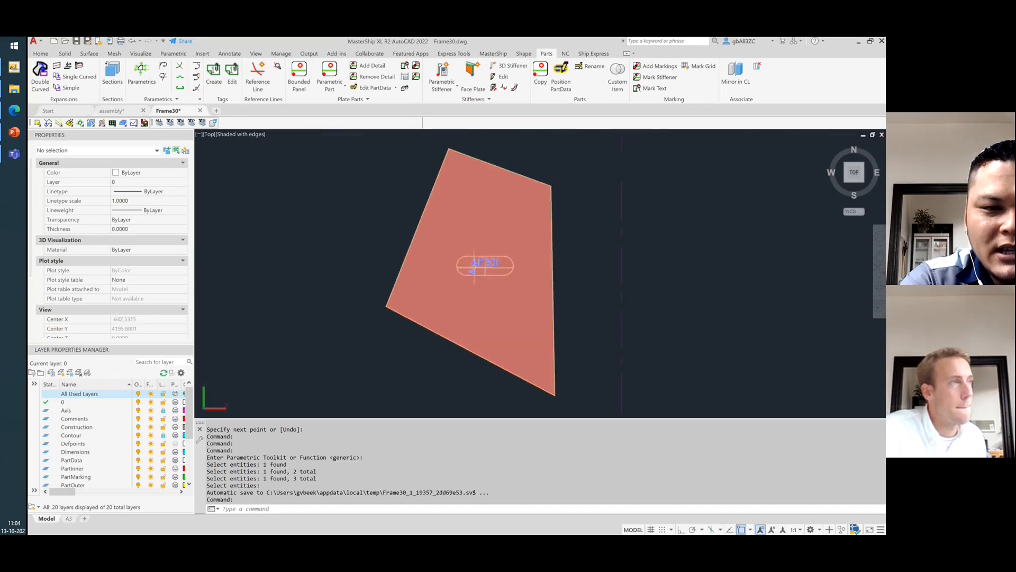
pyautogui.scroll(-5, 582, 265)
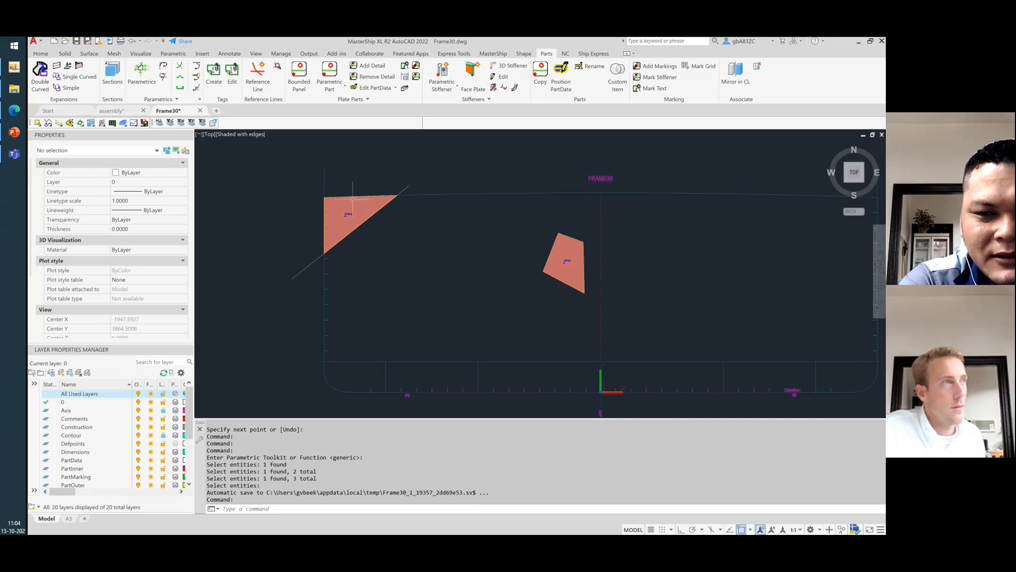
pyautogui.scroll(5, 353, 200)
pyautogui.scroll(-7, 347, 241)
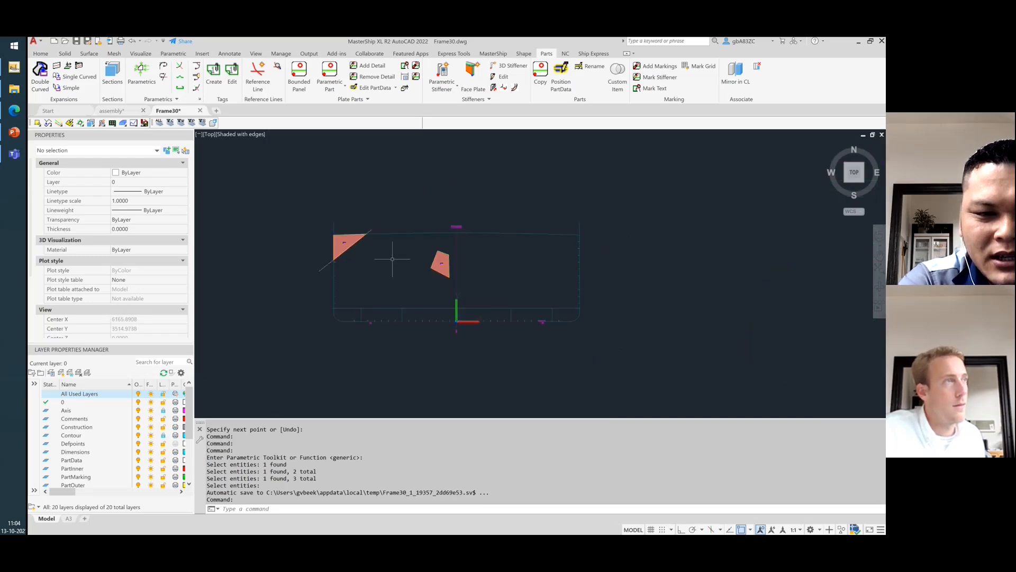
pyautogui.scroll(2, 402, 262)
pyautogui.scroll(8, 461, 263)
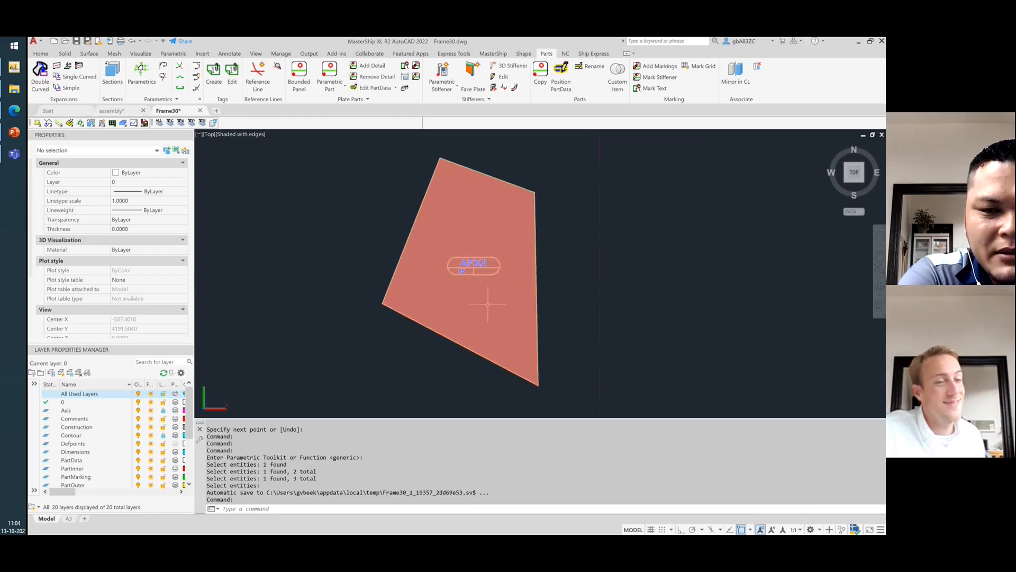
pyautogui.scroll(-6, 489, 306)
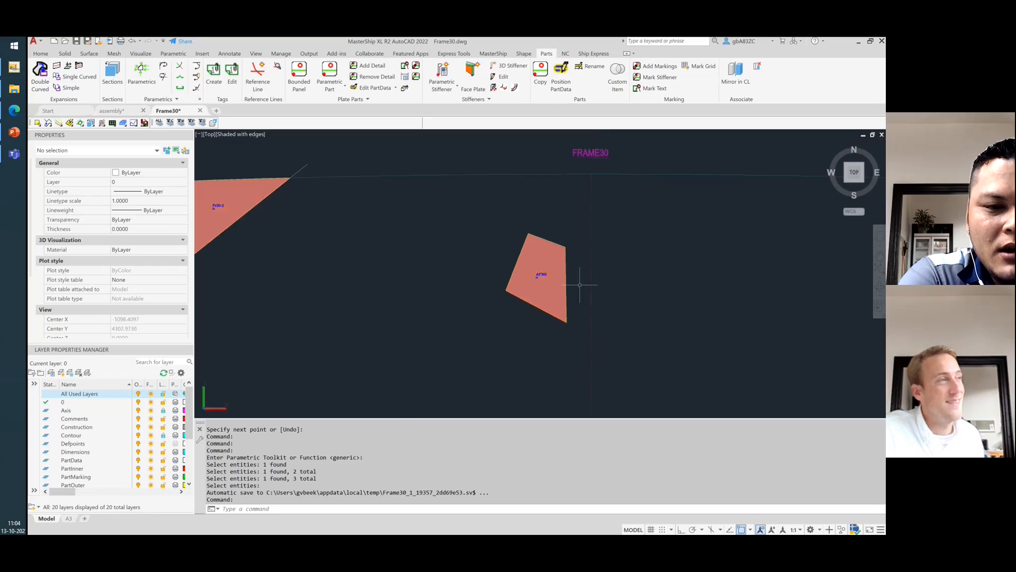
# - Draw a closed triangle of three lines between the corner panel and the four-sided panel
pyautogui.write('l')
pyautogui.press('Return')
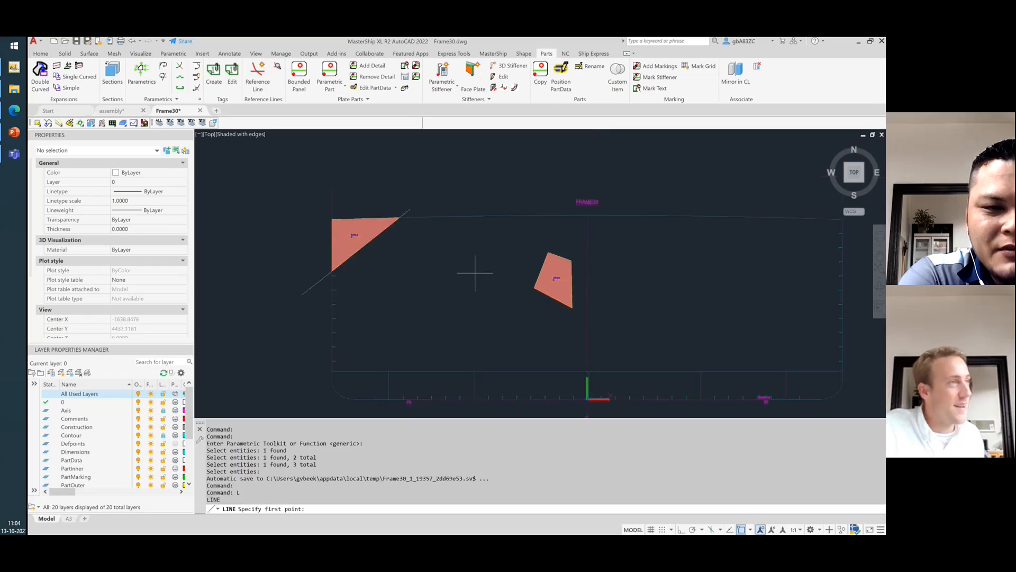
pyautogui.click(454, 277)
pyautogui.click(502, 280)
pyautogui.click(478, 312)
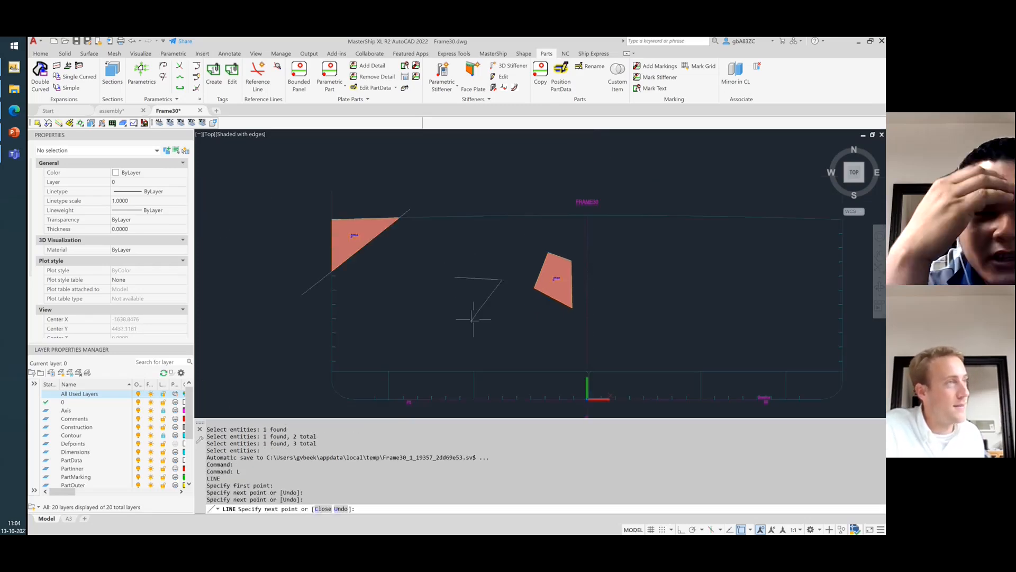
pyautogui.click(455, 277)
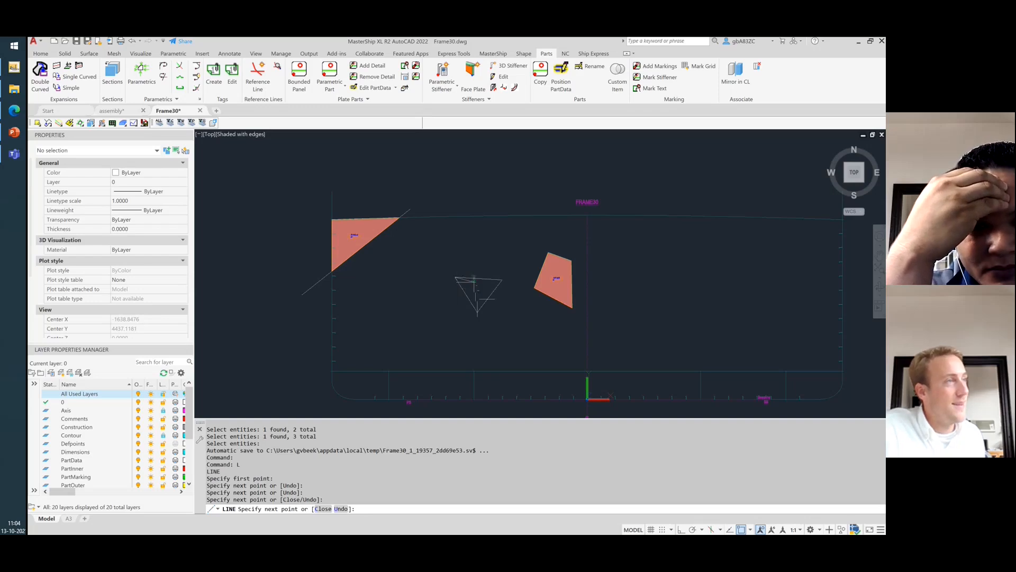
pyautogui.rightClick(473, 279)
pyautogui.click(484, 285)
# - Create a bounded panel from the triangle's three lines with part identification Fr30-3 and check its label
pyautogui.moveTo(519, 322); pyautogui.dragTo(402, 227)
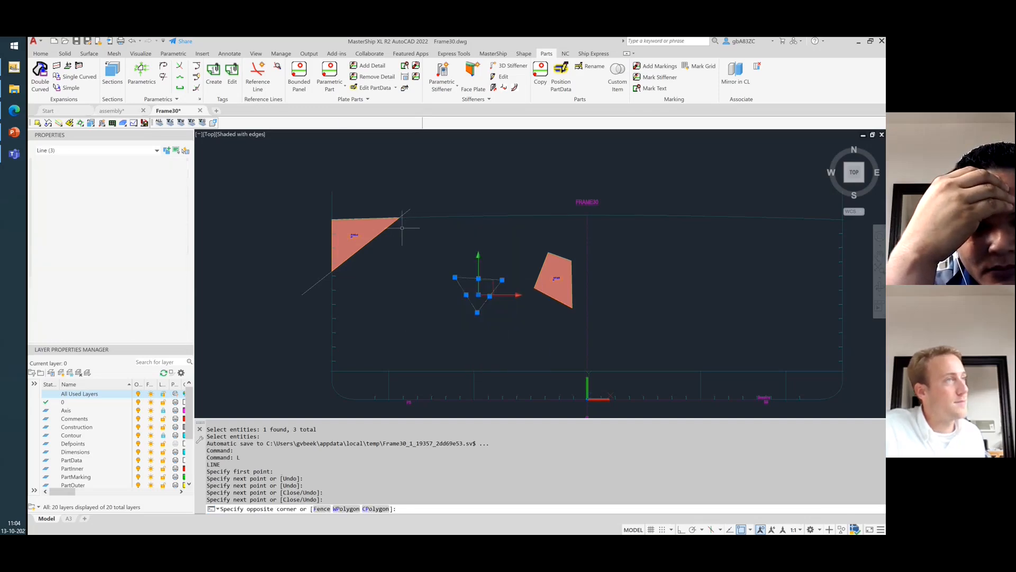
pyautogui.click(299, 69)
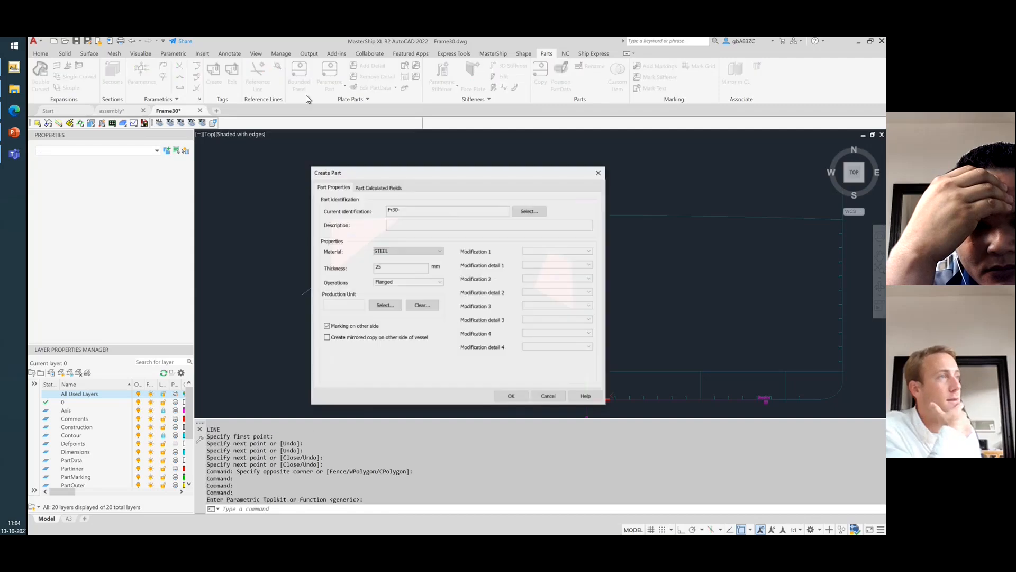
pyautogui.moveTo(461, 173); pyautogui.dragTo(638, 156)
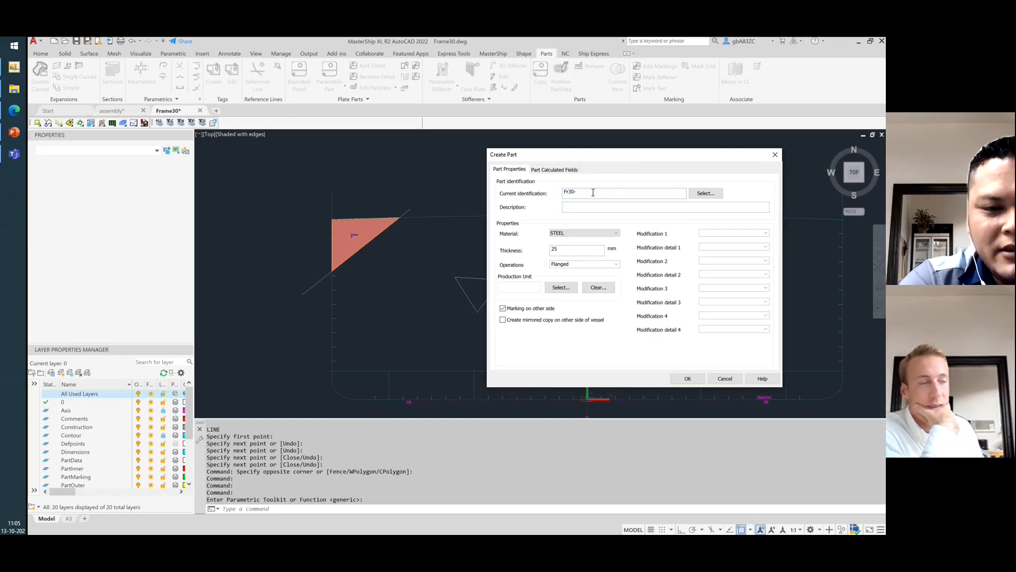
pyautogui.write('3')
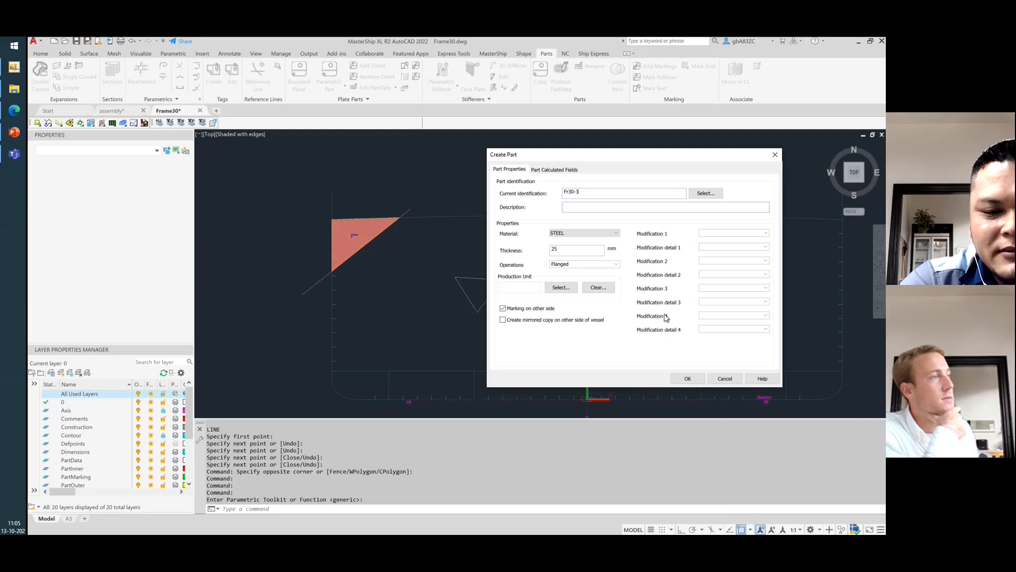
pyautogui.click(688, 378)
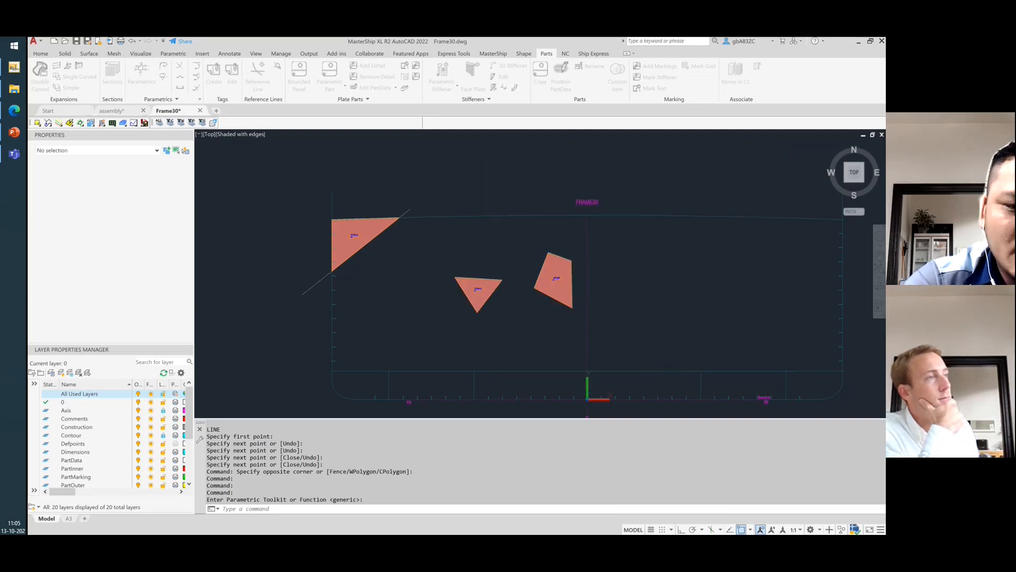
pyautogui.scroll(6, 482, 285)
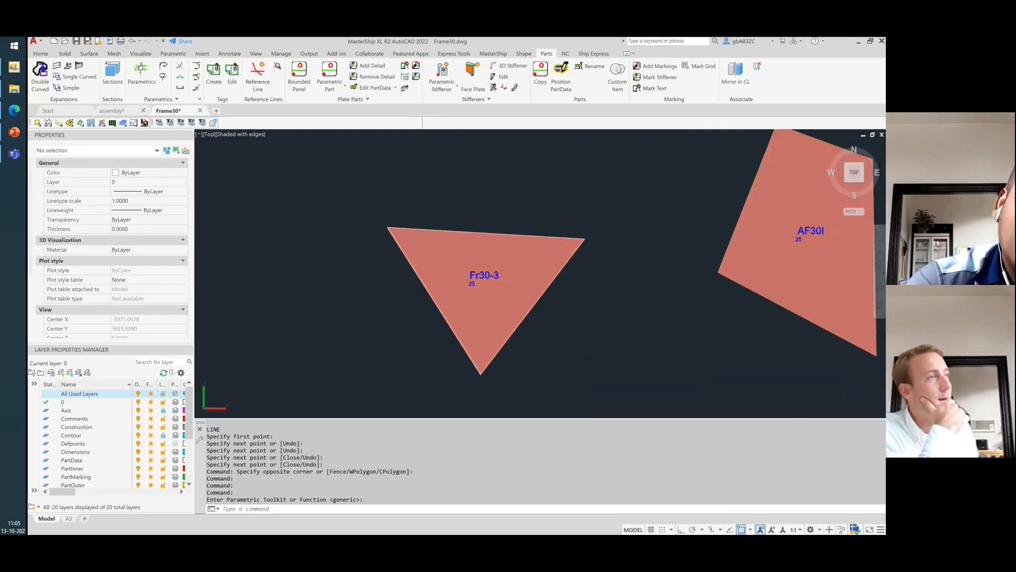
pyautogui.scroll(-2, 556, 288)
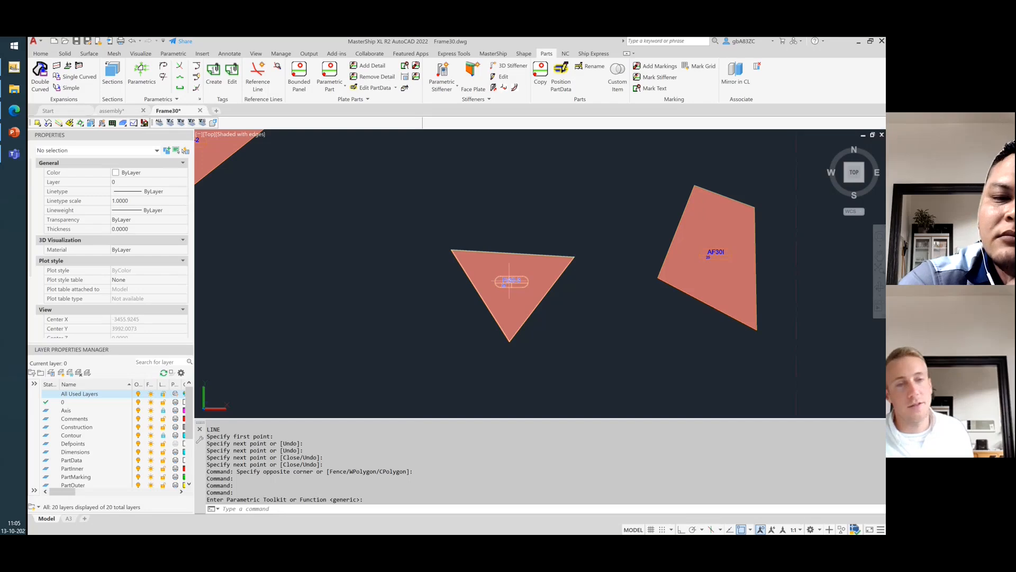
pyautogui.moveTo(507, 280)
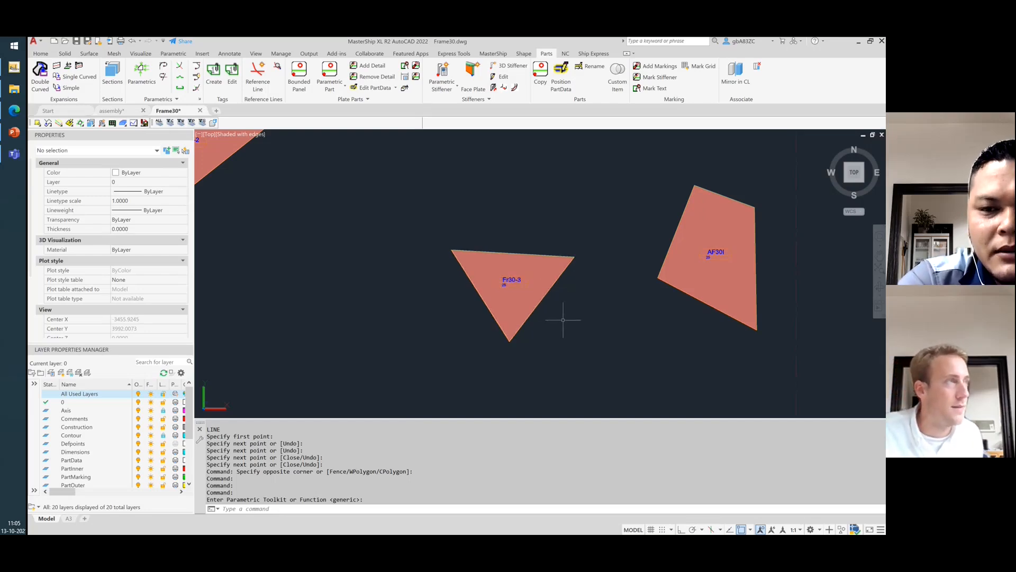
# - Delete all three panels and the leftover diagonal line from the frame
pyautogui.scroll(-2, 586, 322)
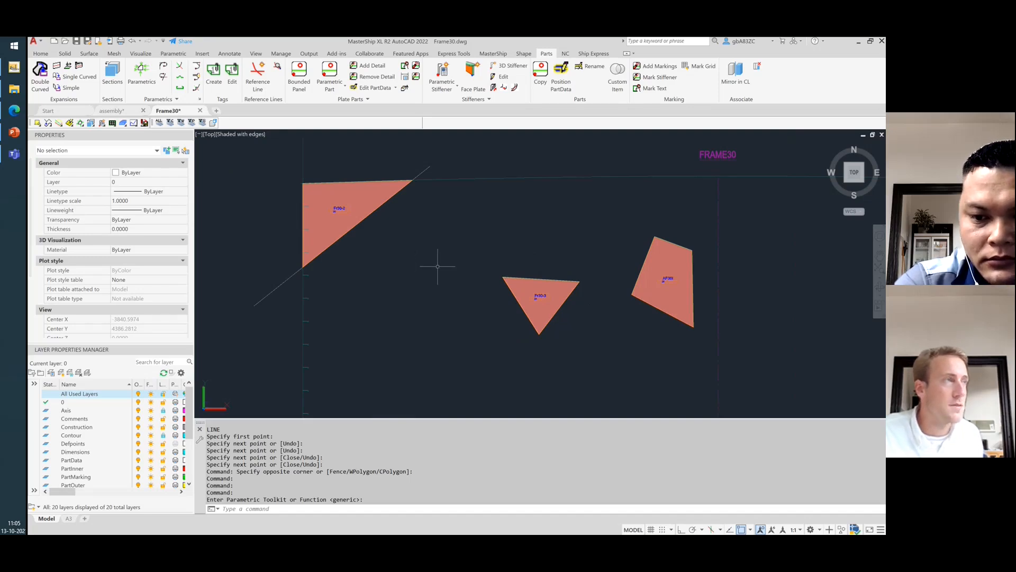
pyautogui.scroll(-2, 259, 180)
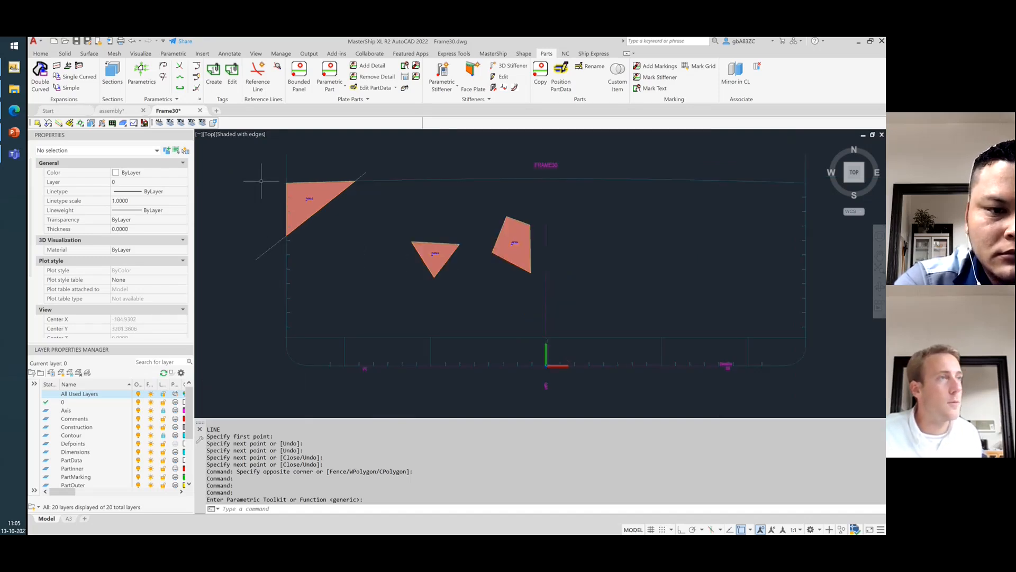
pyautogui.click(541, 292)
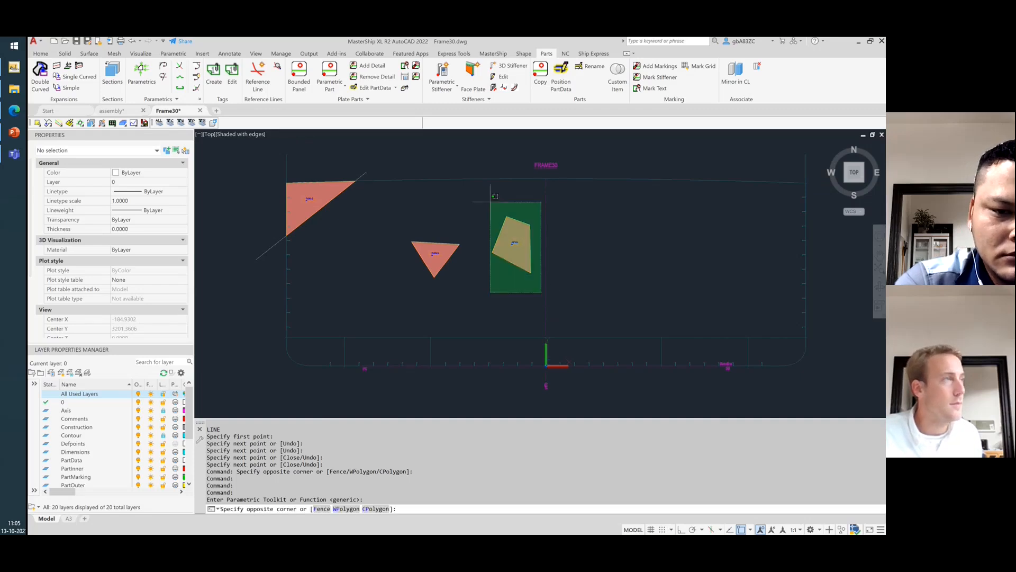
pyautogui.click(383, 197)
pyautogui.press('Delete')
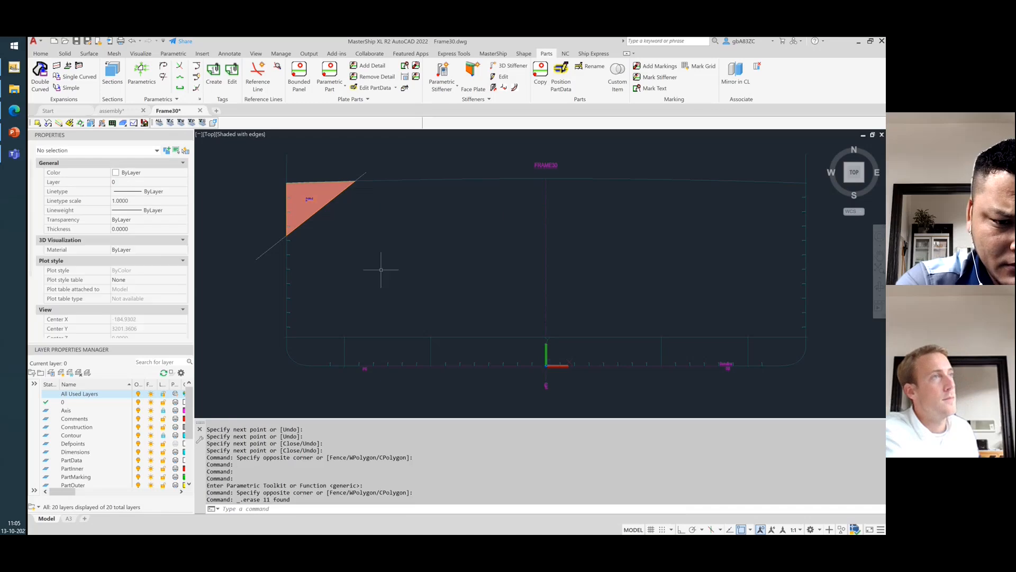
pyautogui.click(438, 273)
pyautogui.click(247, 142)
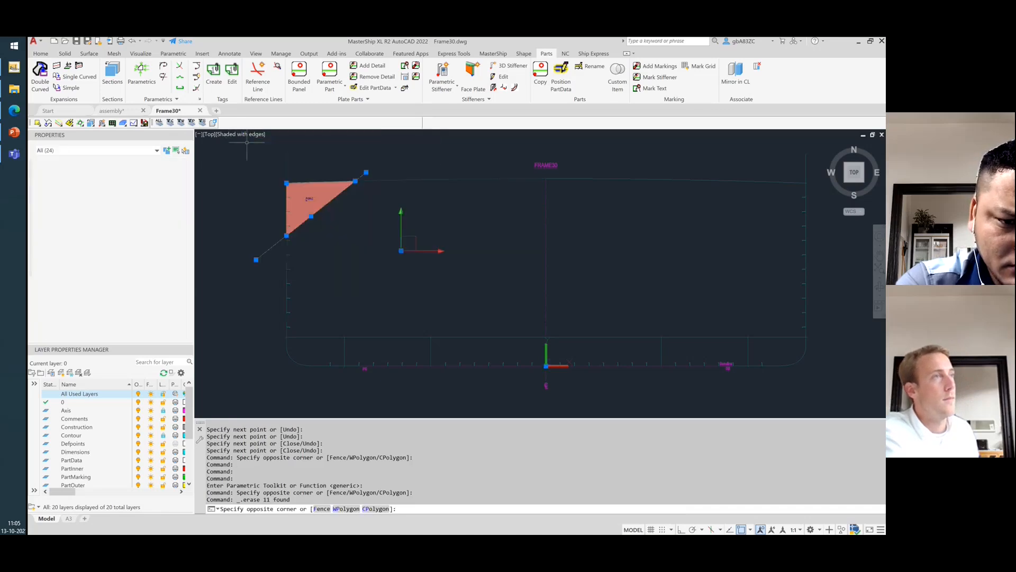
pyautogui.press('Delete')
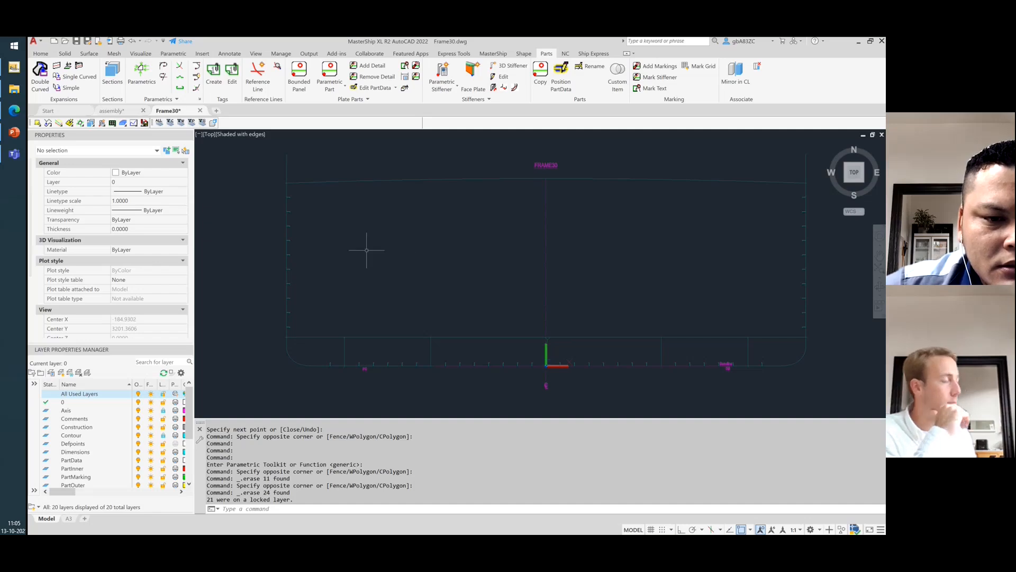
# - Turn on Ortho and draw a vertical line at about X -7758, from about Y 7269 down to Y -681
pyautogui.write('L')
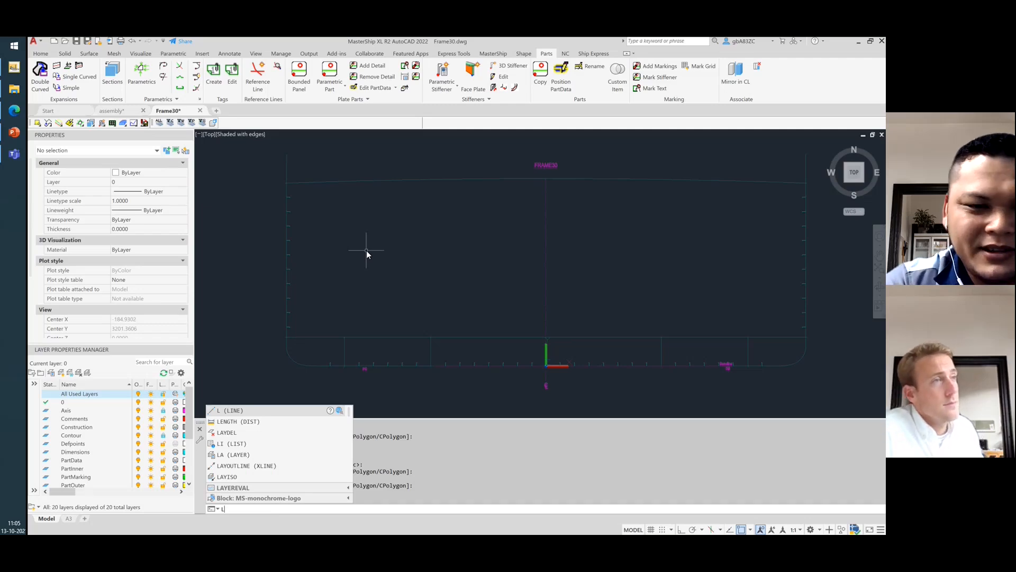
pyautogui.press('BackSpace')
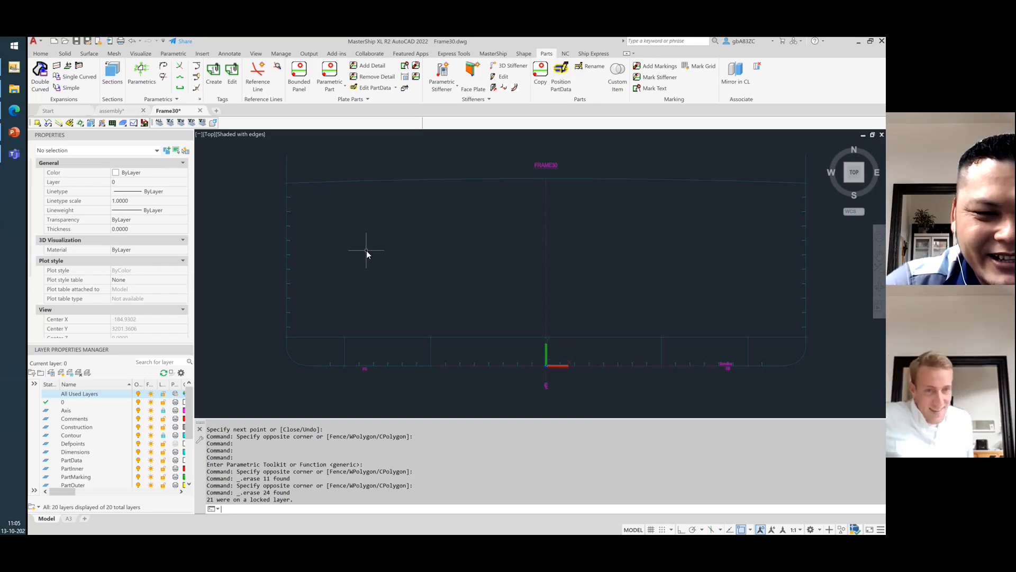
pyautogui.write('L')
pyautogui.press('Return')
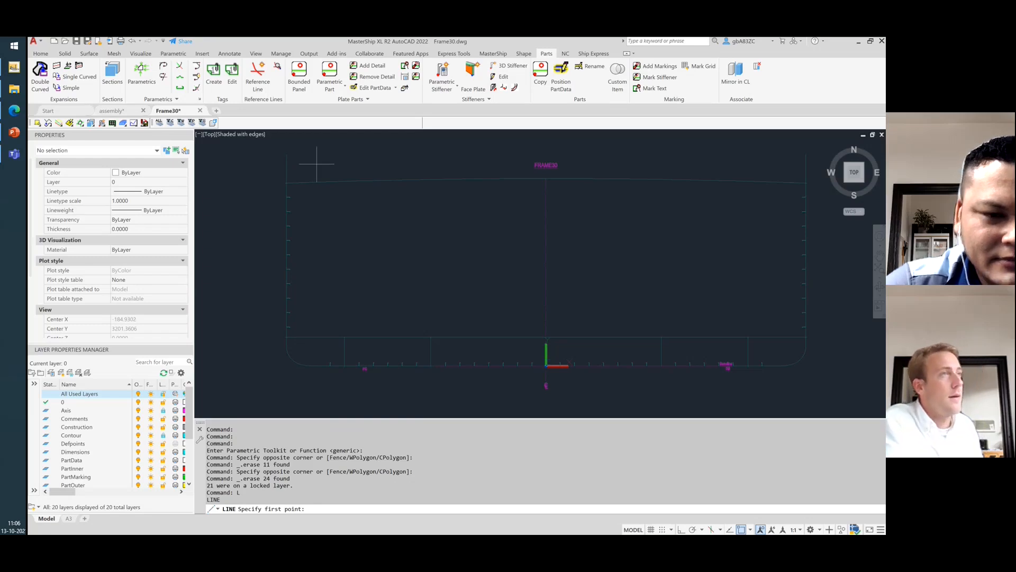
pyautogui.press('F8')
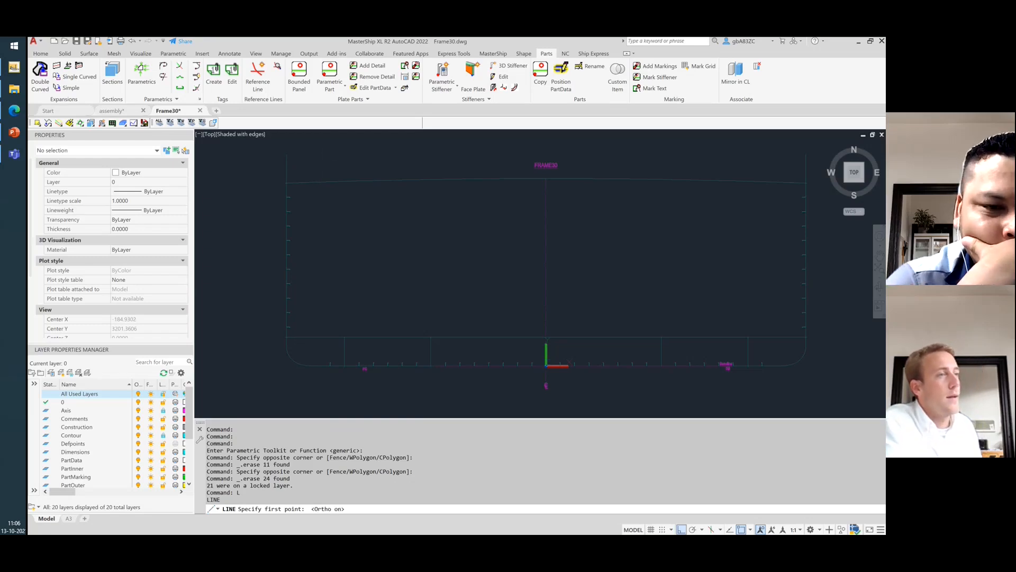
pyautogui.click(322, 159)
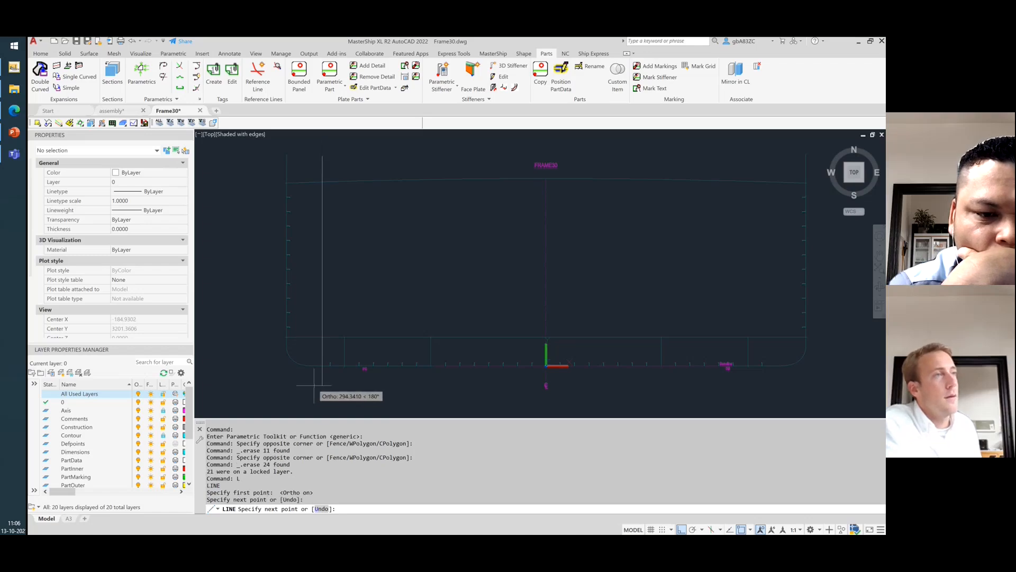
pyautogui.press('Escape')
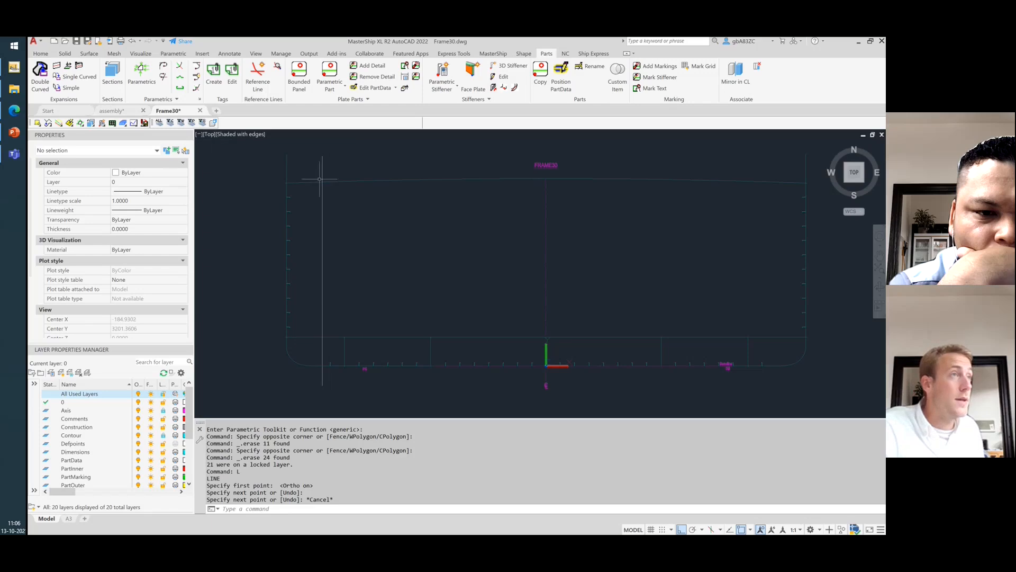
# - Erase the vertical line just inside the frame's left side
pyautogui.click(336, 168)
pyautogui.click(311, 151)
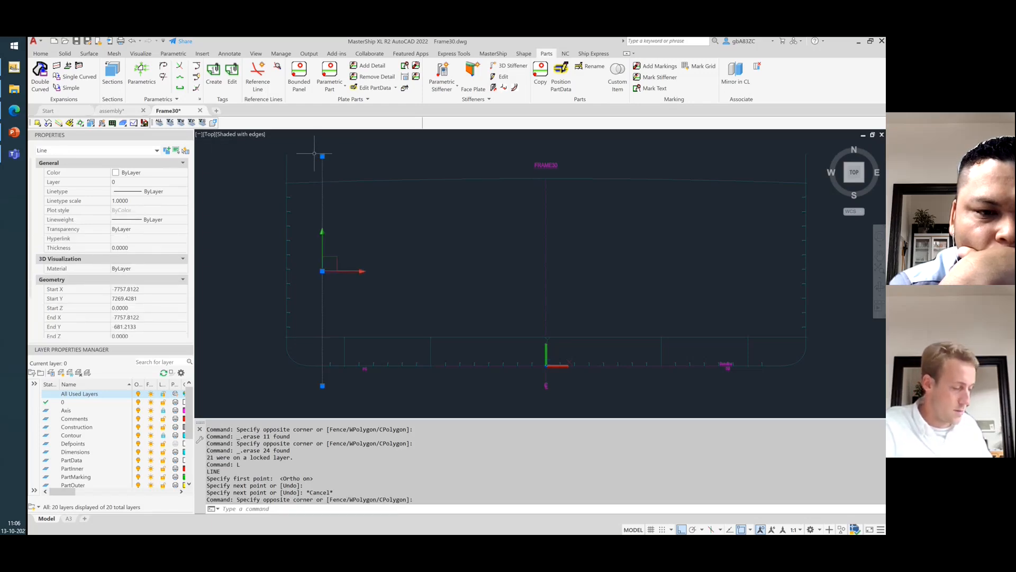
pyautogui.press('Delete')
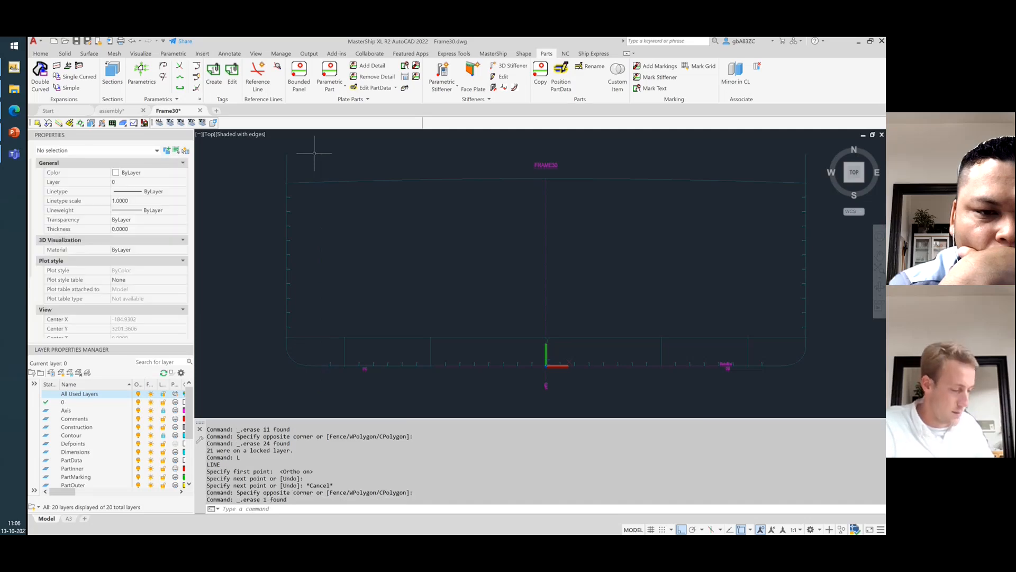
pyautogui.write('l')
pyautogui.press('Return')
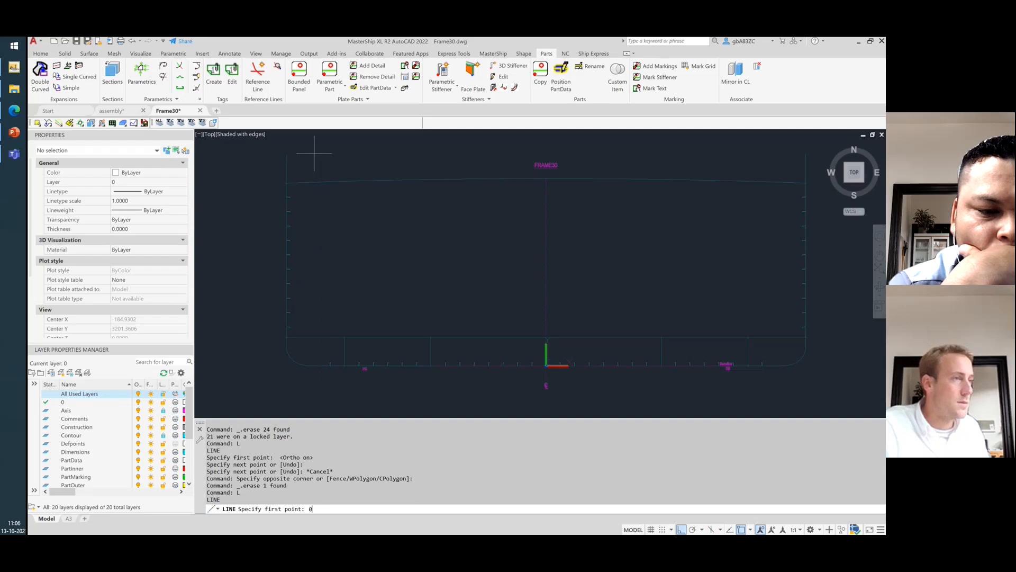
pyautogui.write('-100')
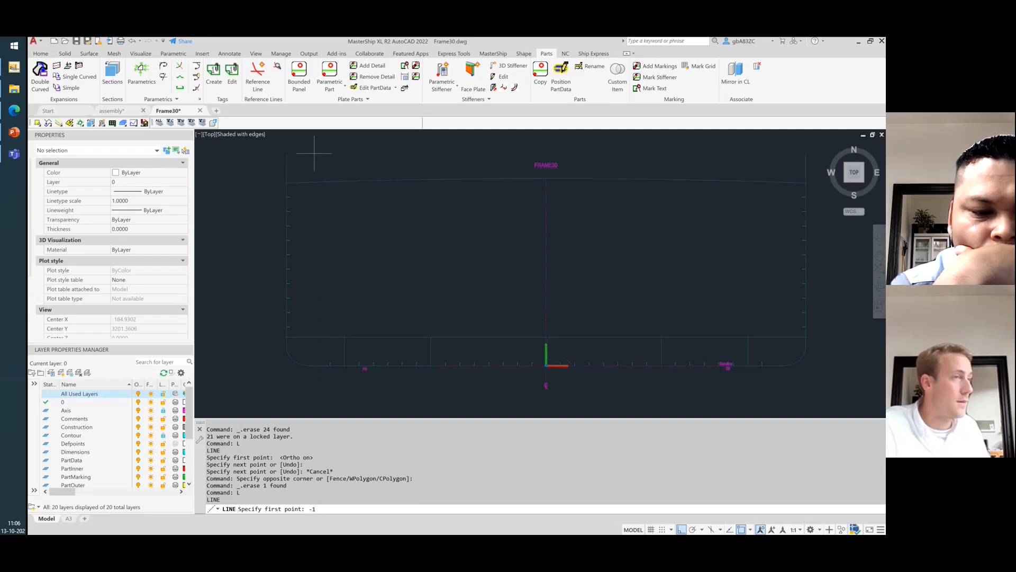
pyautogui.write(',0')
pyautogui.press('Return')
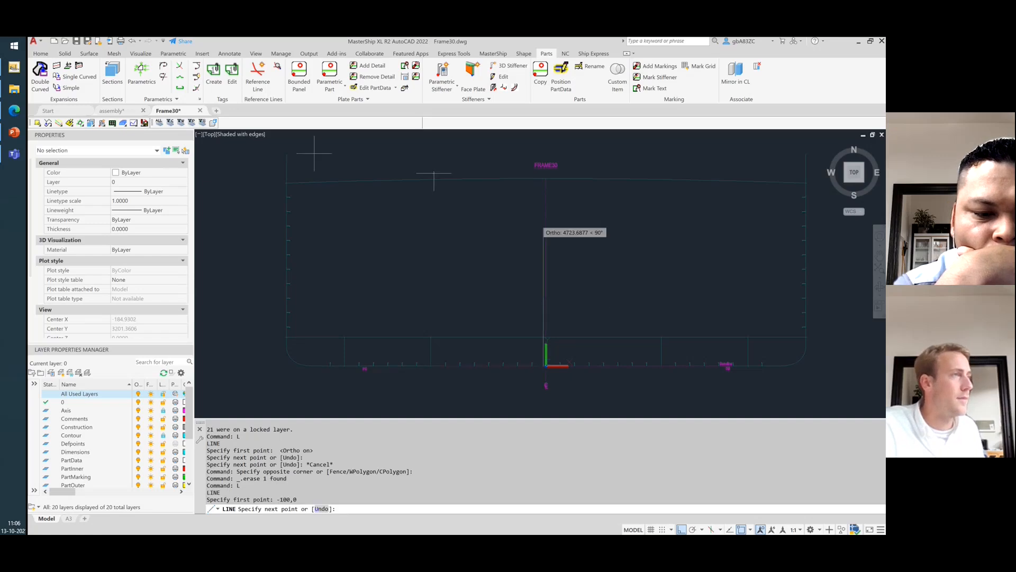
pyautogui.press('Escape')
# - Draw a vertical line along the frame's centreline from 0,-300 up to about Y 7832
pyautogui.write('LINE')
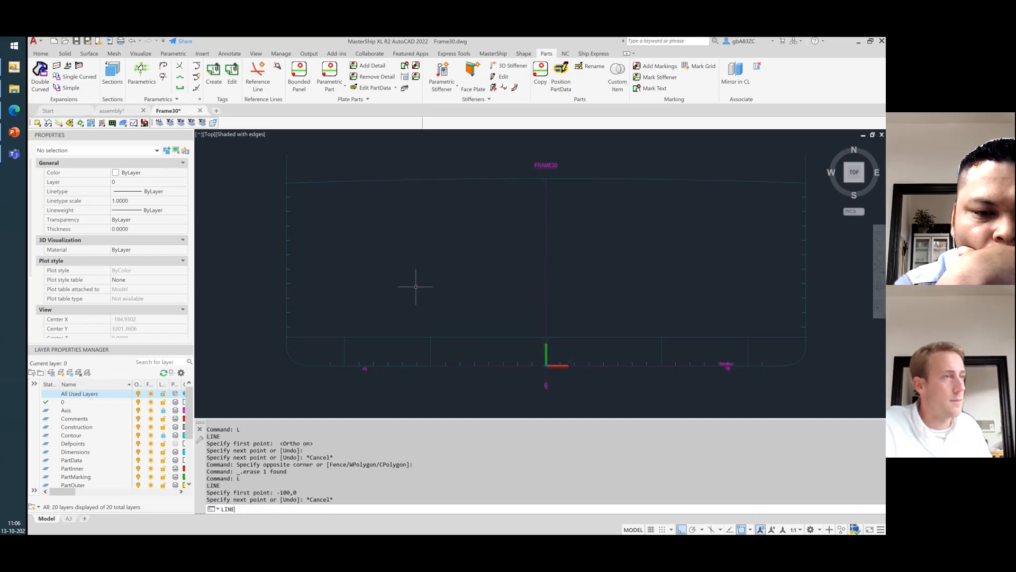
pyautogui.press('Return')
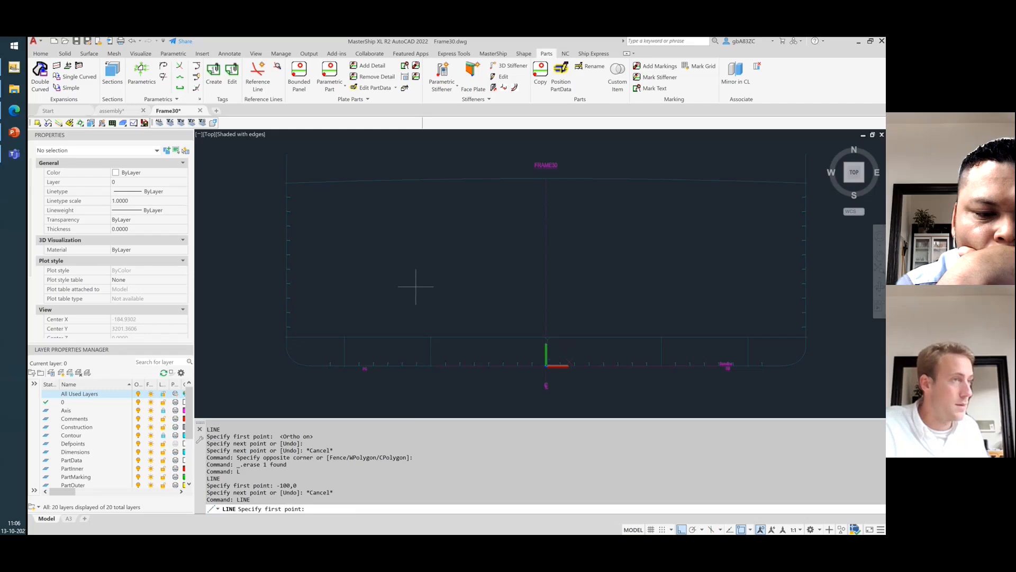
pyautogui.write('0,--')
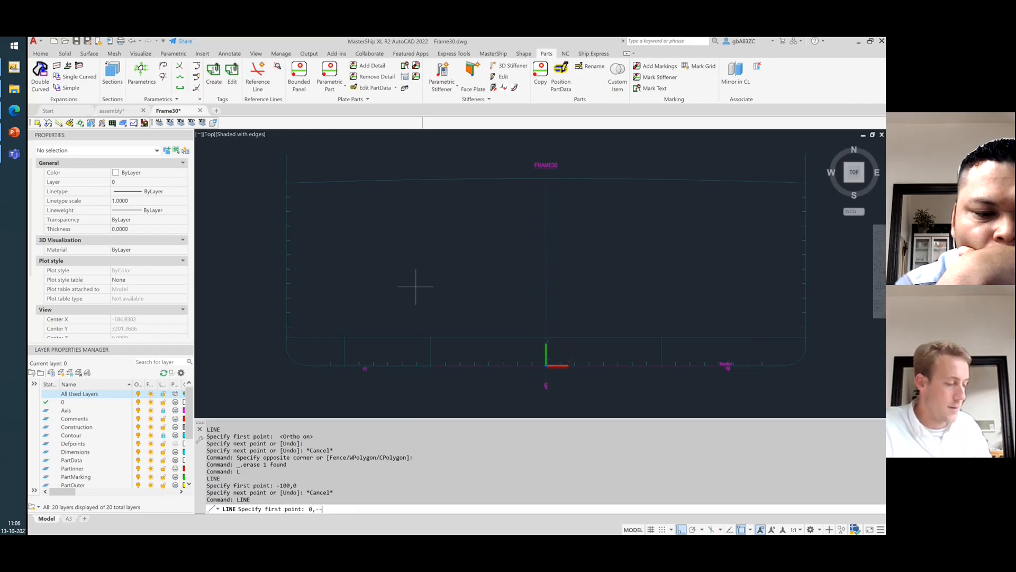
pyautogui.write('300')
pyautogui.press('BackSpace')
pyautogui.press('BackSpace')
pyautogui.press('BackSpace')
pyautogui.press('BackSpace')
pyautogui.write('300')
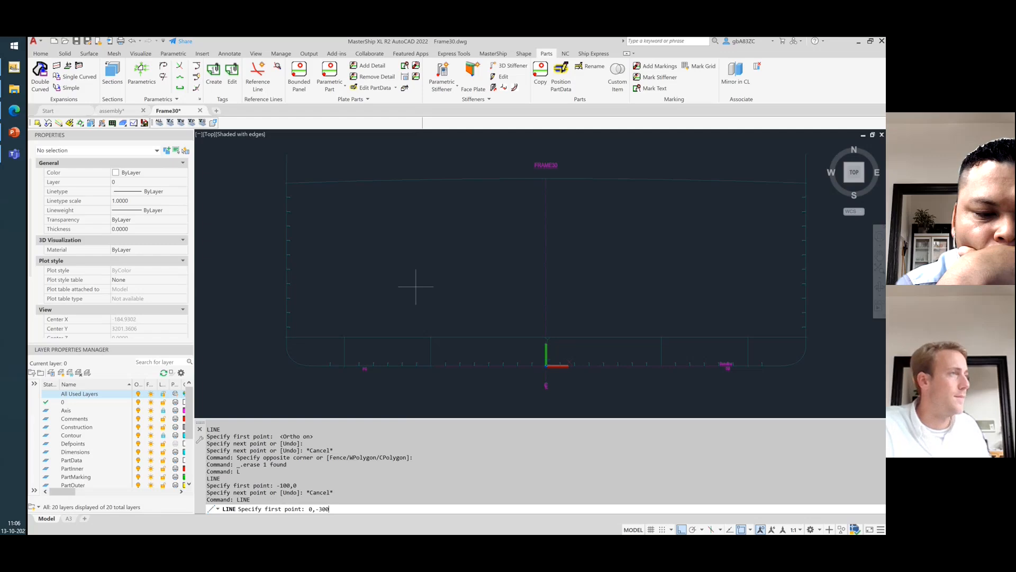
pyautogui.press('Return')
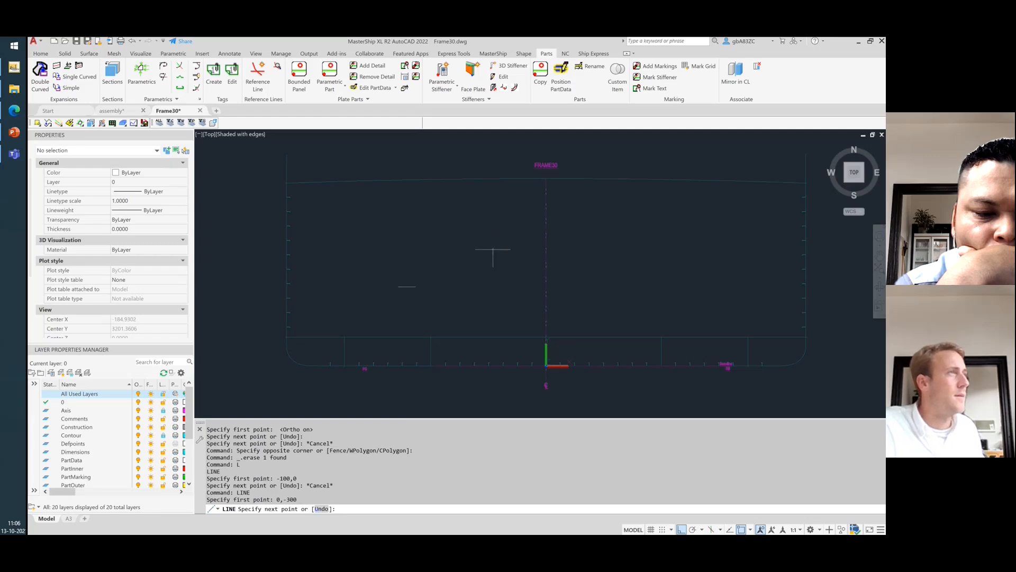
pyautogui.press('Escape')
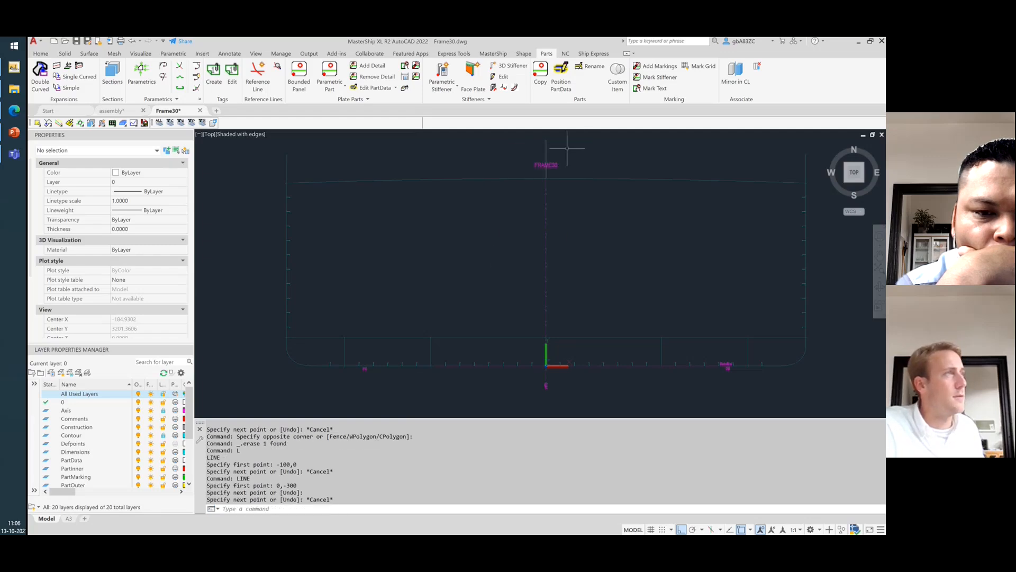
# - Try to move the vertical centreline line from its upper endpoint toward the frame's left side with a distance of -7500
pyautogui.click(567, 149)
pyautogui.click(523, 136)
pyautogui.write('move')
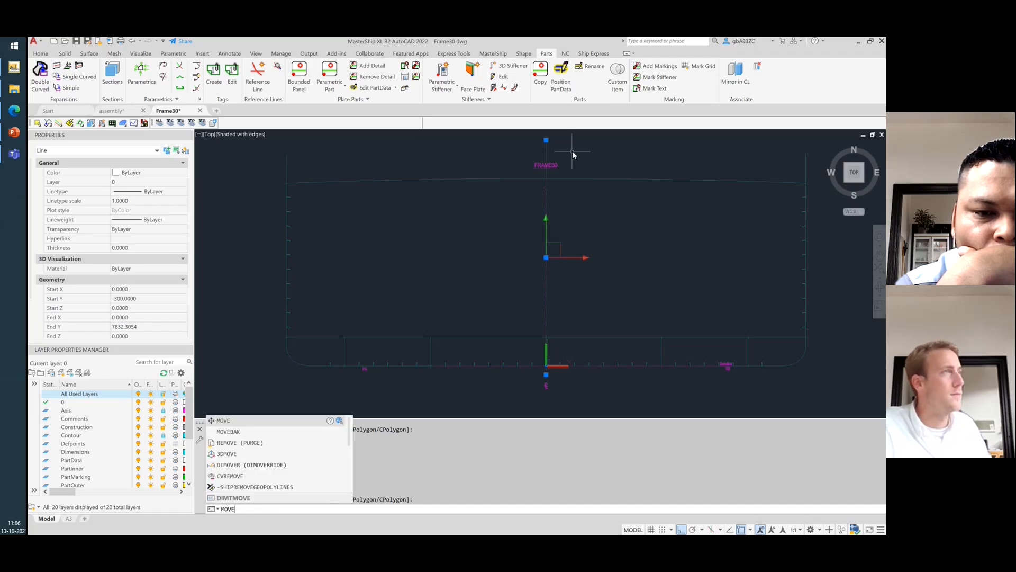
pyautogui.press('Return')
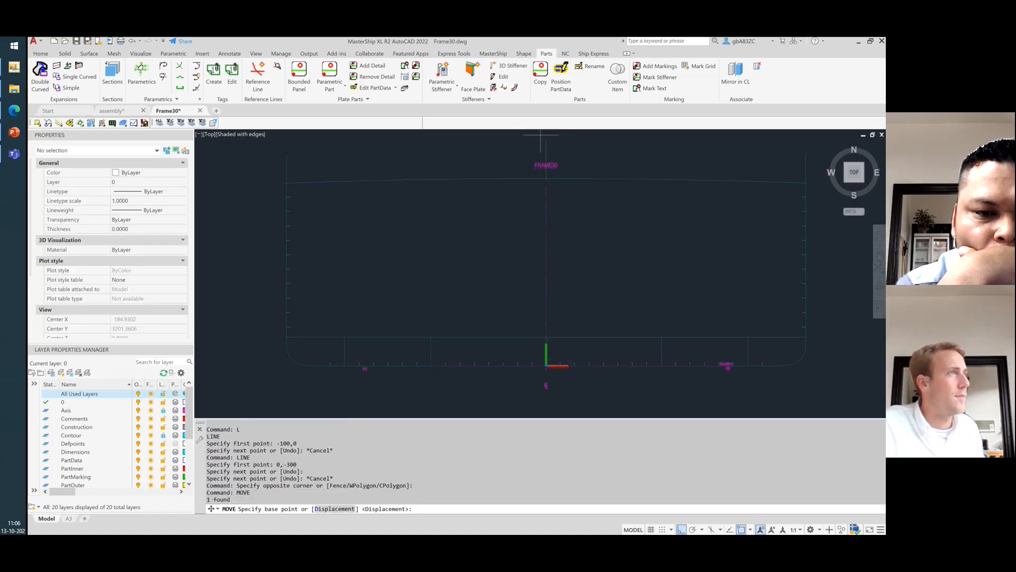
pyautogui.click(545, 139)
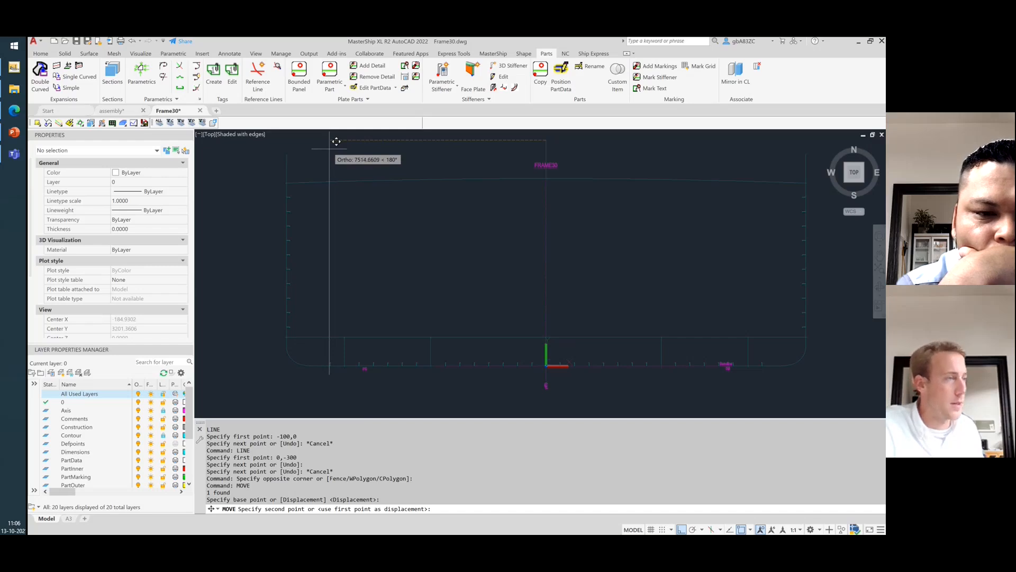
pyautogui.write('5')
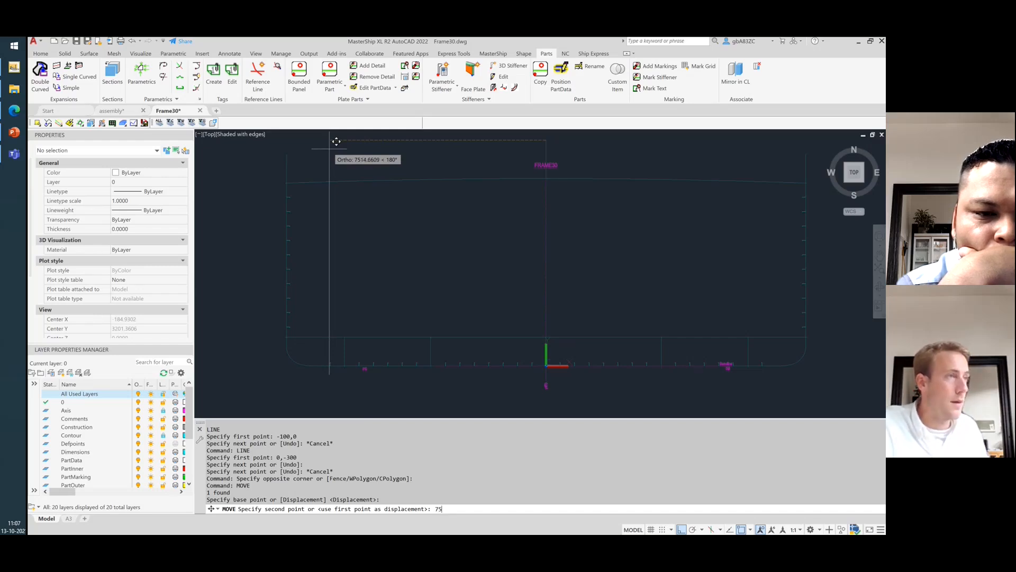
pyautogui.press('BackSpace')
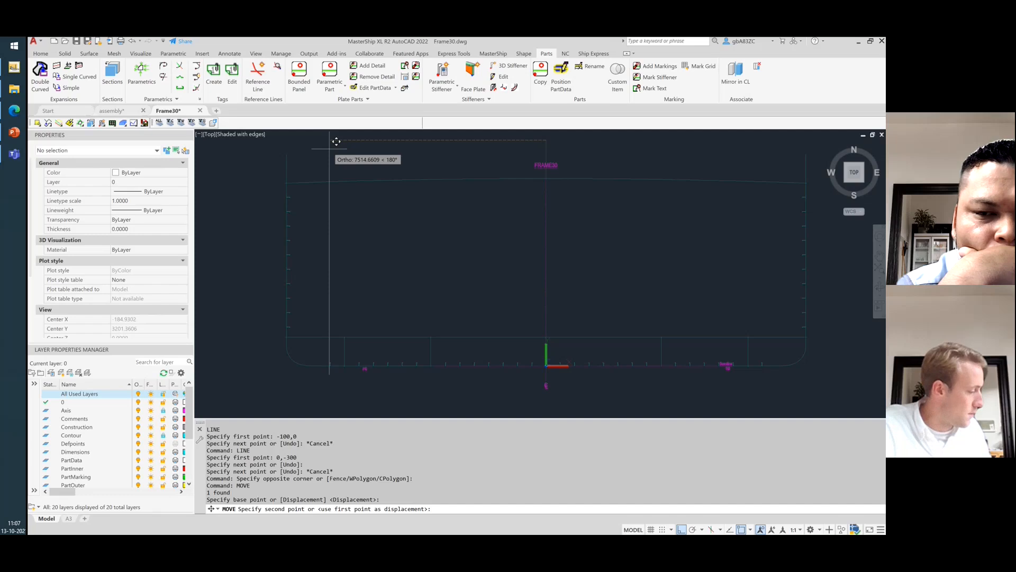
pyautogui.write('-75')
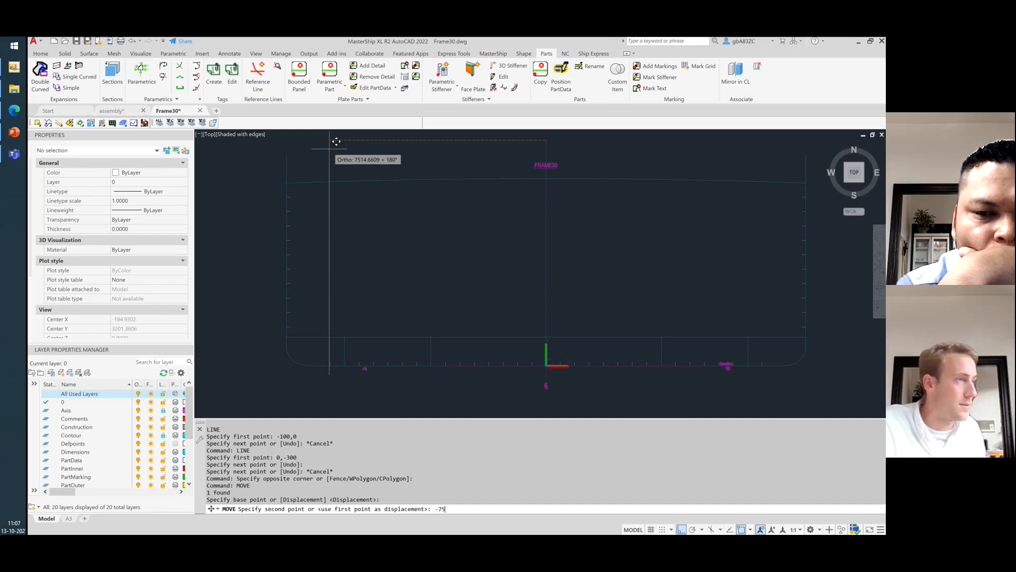
pyautogui.write('00')
pyautogui.press('Return')
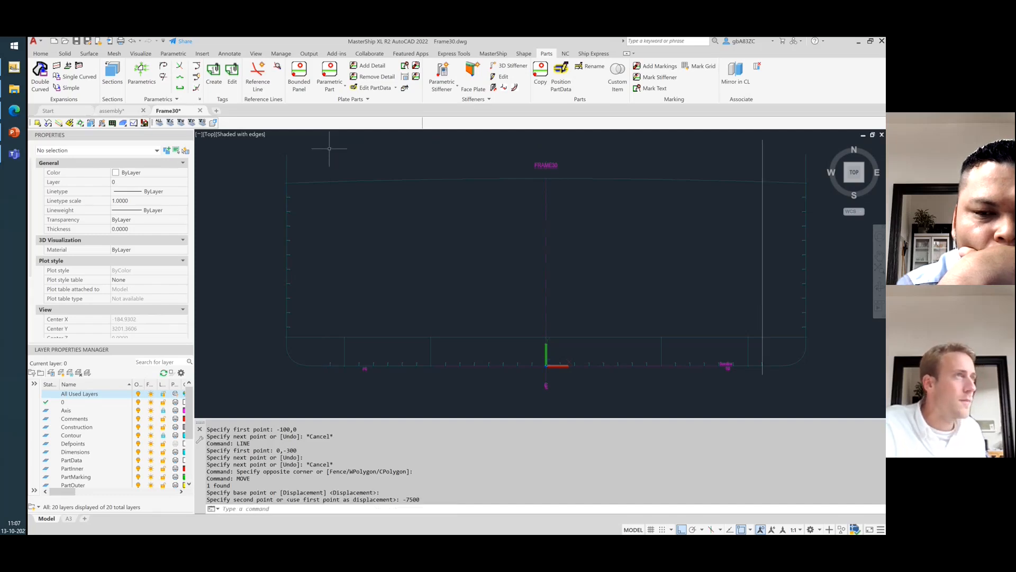
# - Check the moved vertical line's coordinates and the displacement entered in the command history
pyautogui.click(780, 163)
pyautogui.click(651, 233)
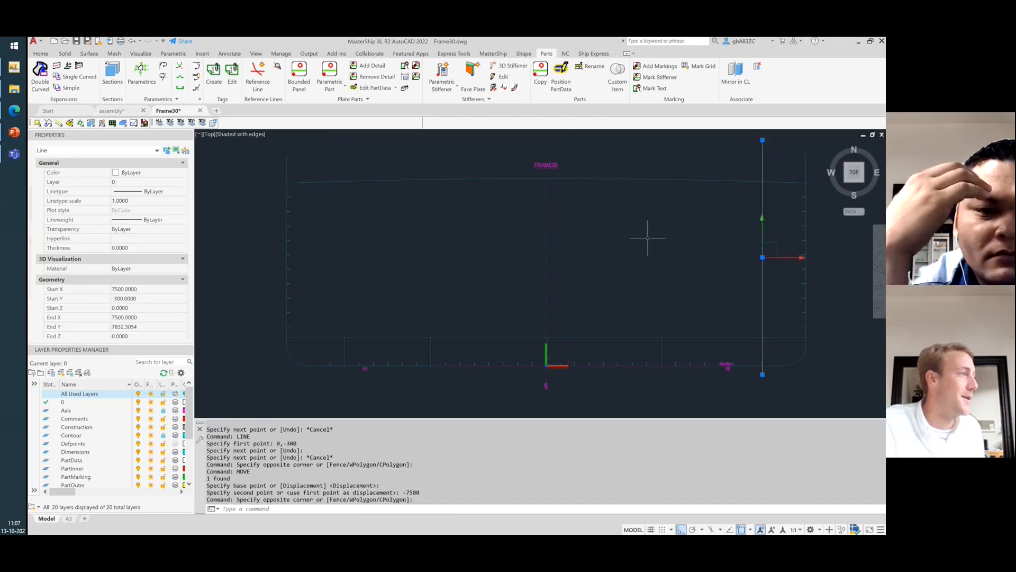
pyautogui.press('Escape')
pyautogui.scroll(-1, 320, 271)
pyautogui.scroll(-2, 321, 270)
pyautogui.scroll(2, 567, 265)
pyautogui.scroll(-1, 567, 272)
pyautogui.click(556, 275)
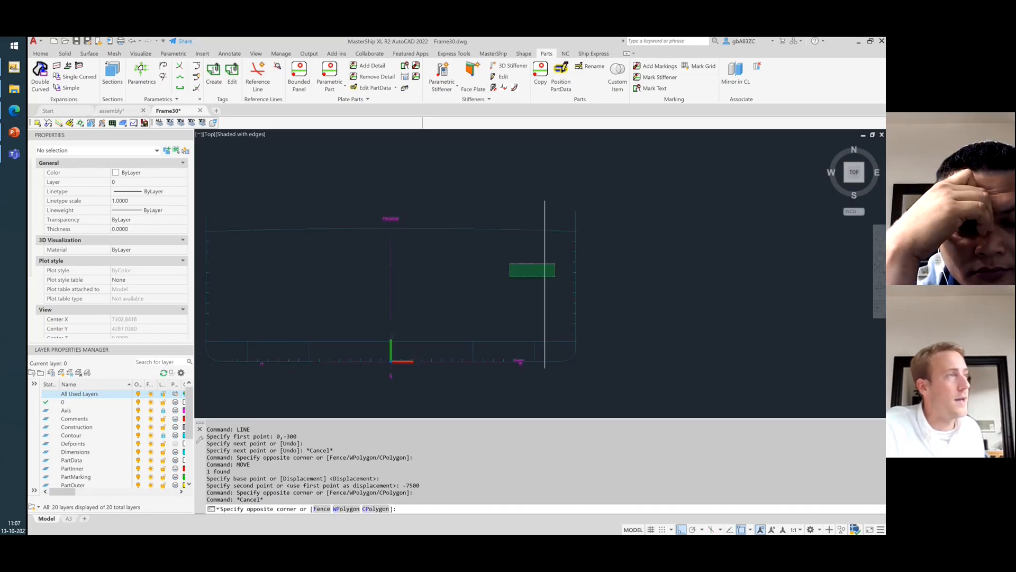
pyautogui.click(510, 263)
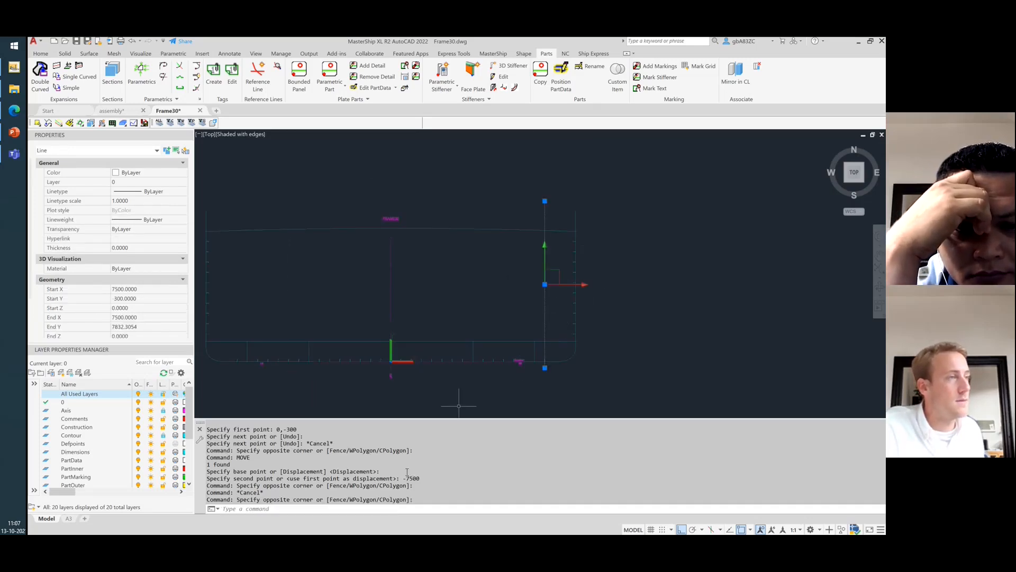
pyautogui.moveTo(403, 476); pyautogui.dragTo(407, 474)
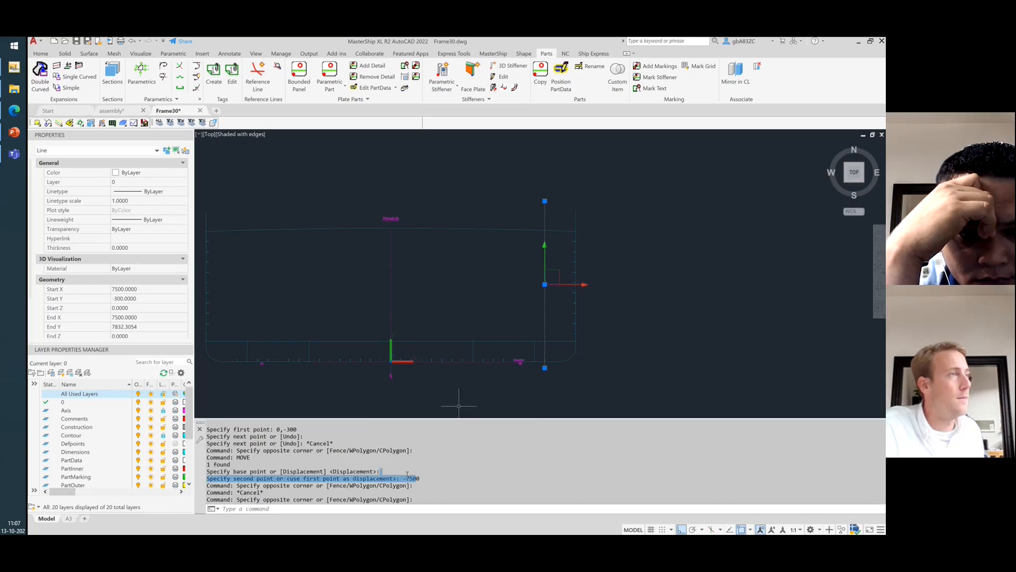
pyautogui.press('Escape')
# - Undo the -7500 move of the vertical line
pyautogui.click(559, 191)
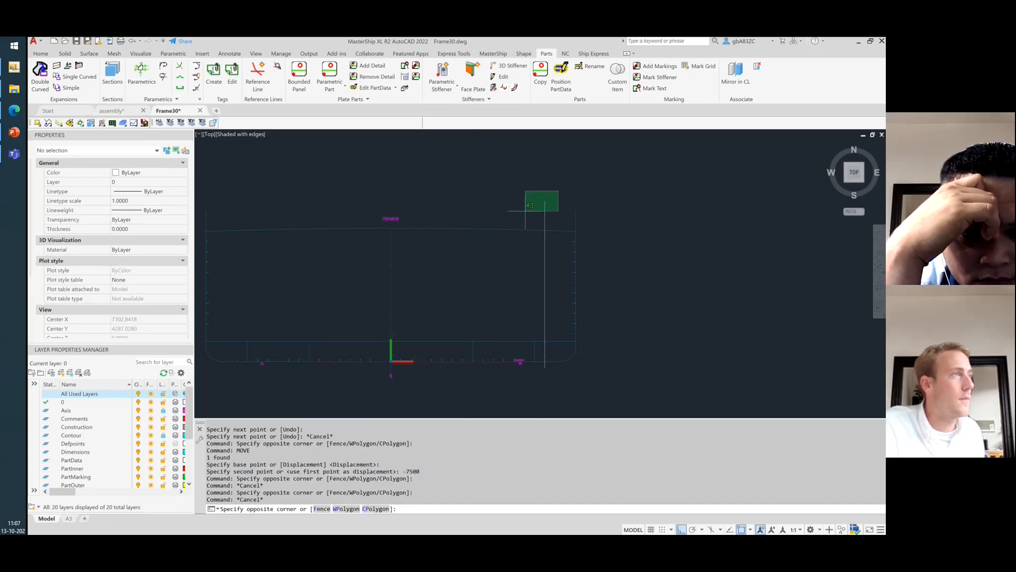
pyautogui.click(526, 210)
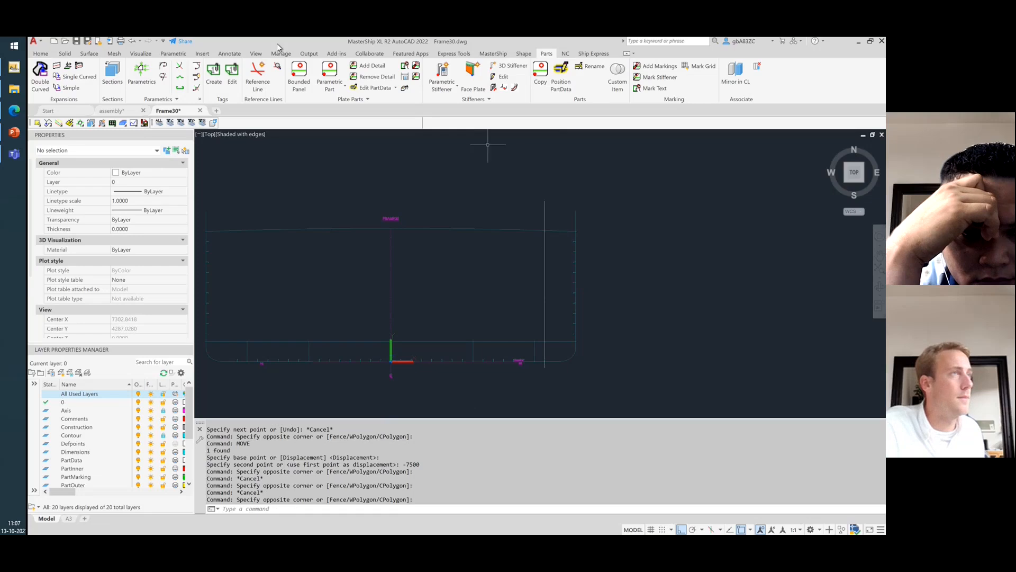
pyautogui.hotkey('ctrl', 'z')
pyautogui.hotkey('ctrl', 'z')
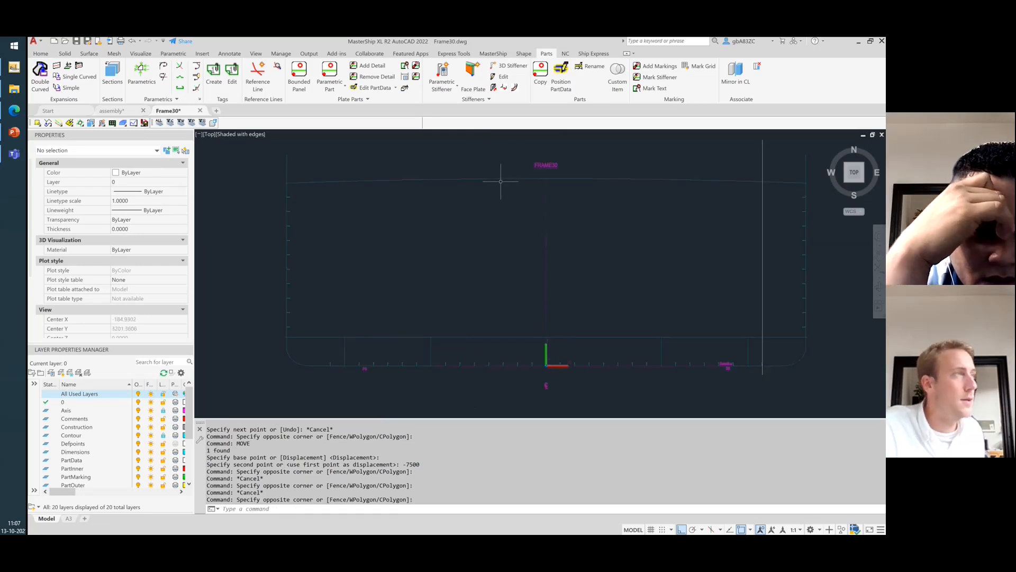
# - Move the vertical centreline line 7500 units horizontally in negative X, using its upper endpoint as base point
pyautogui.write('move')
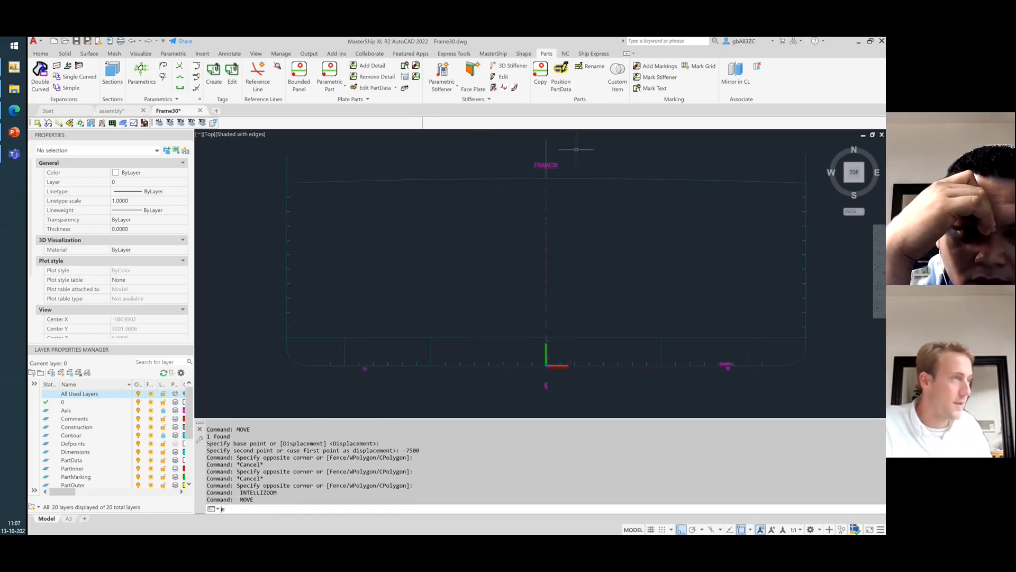
pyautogui.press('Return')
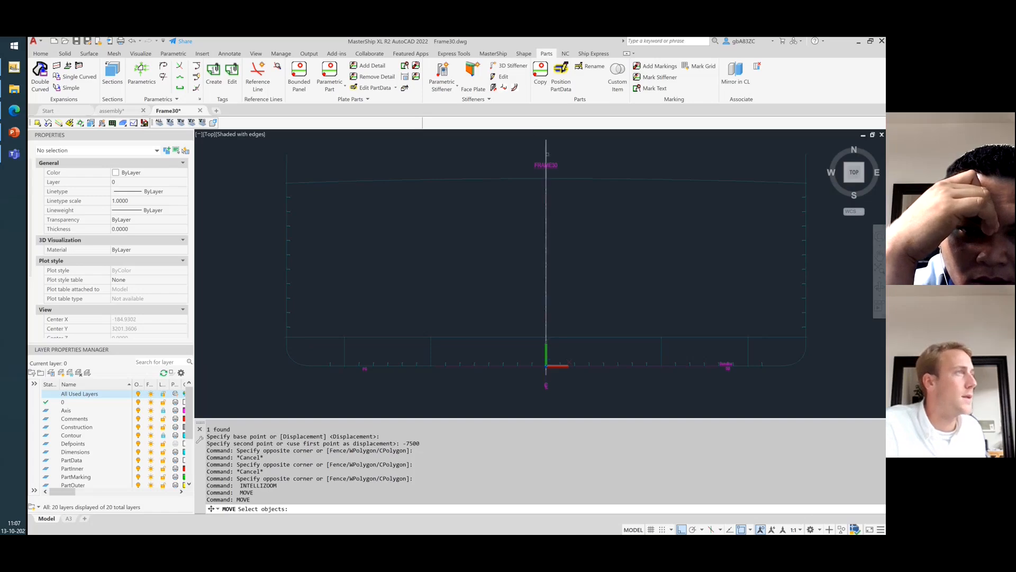
pyautogui.click(545, 155)
pyautogui.press('Return')
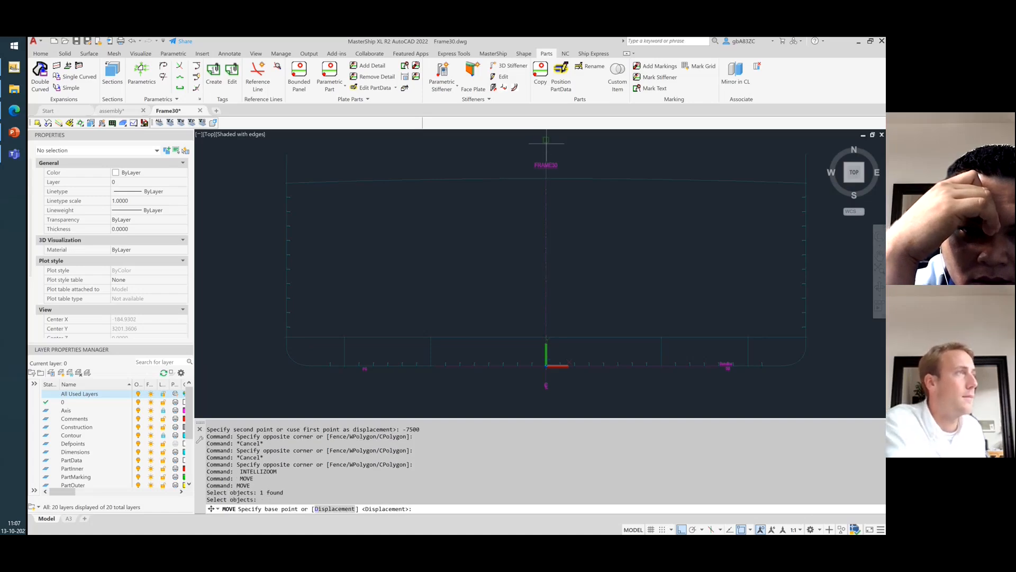
pyautogui.click(545, 141)
pyautogui.write('7500')
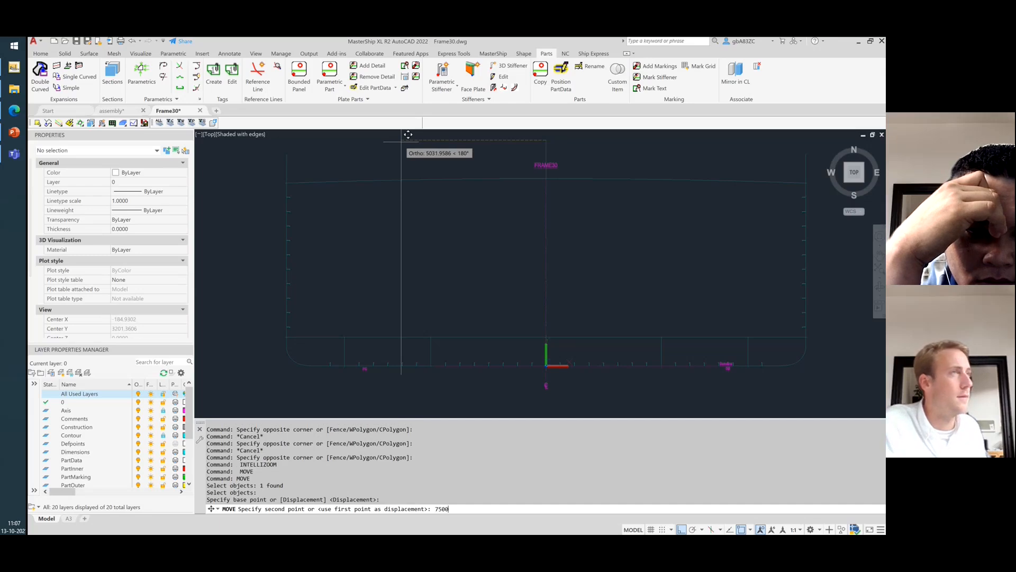
pyautogui.press('Return')
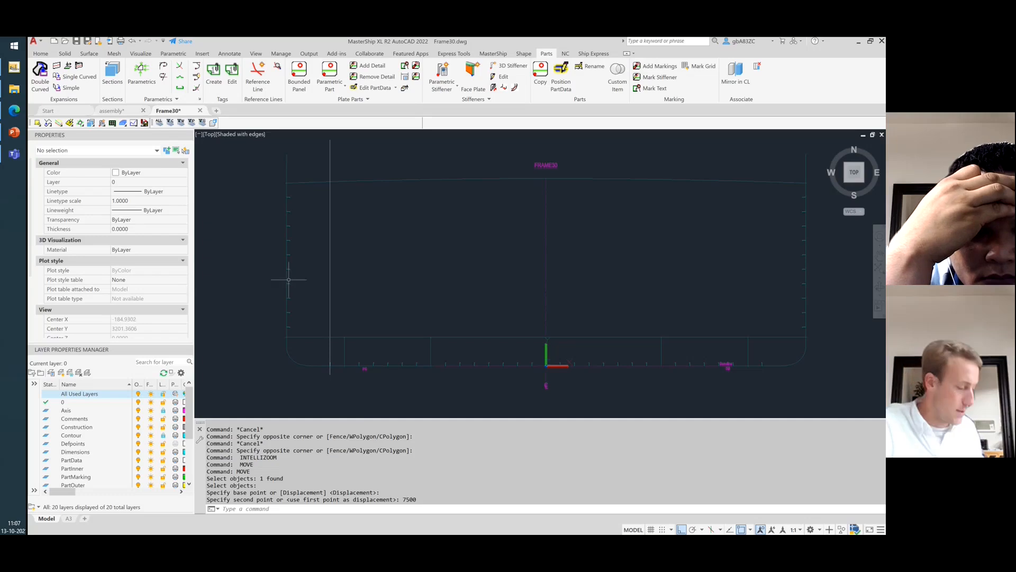
# - Draw a horizontal line from -10000,0 to about X -7118, crossing the vertical line near the frame's left side
pyautogui.write('L')
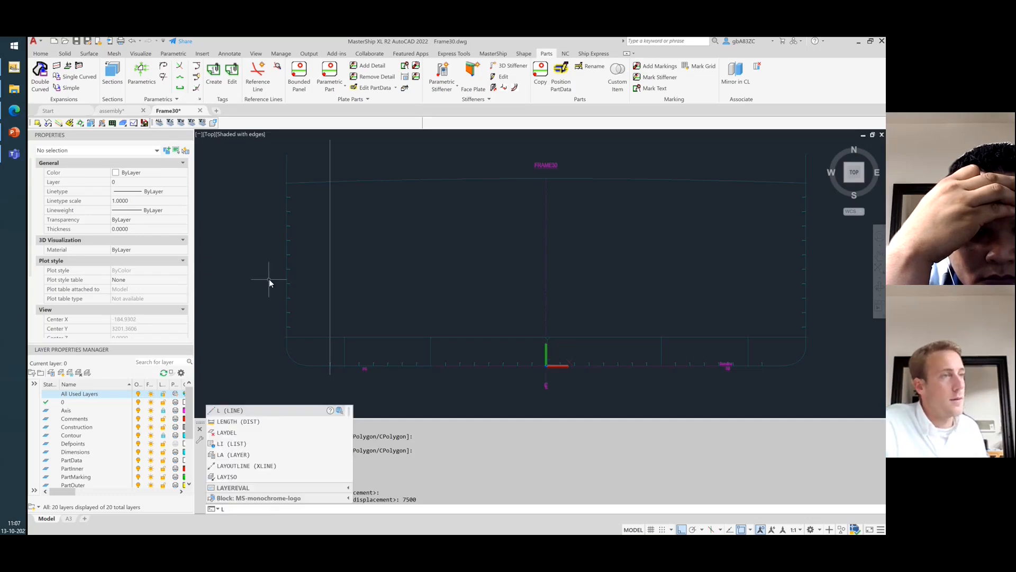
pyautogui.press('Return')
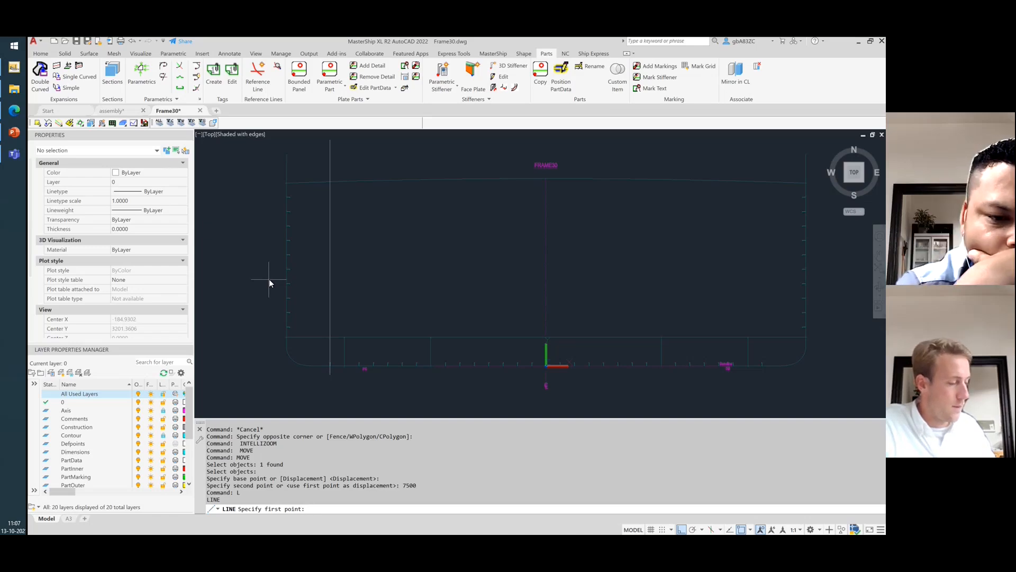
pyautogui.write('-10000,0')
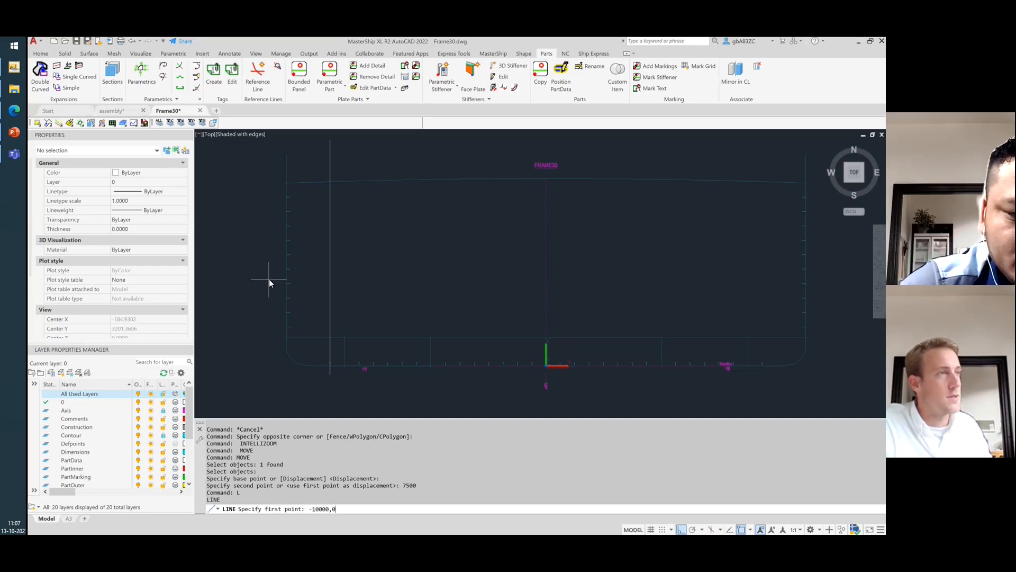
pyautogui.press('Return')
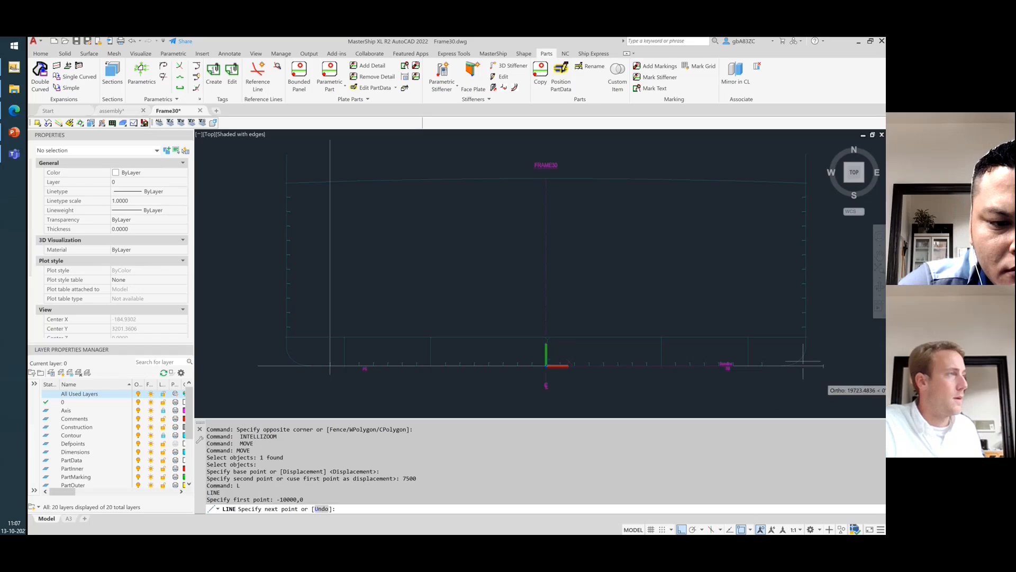
pyautogui.click(341, 397)
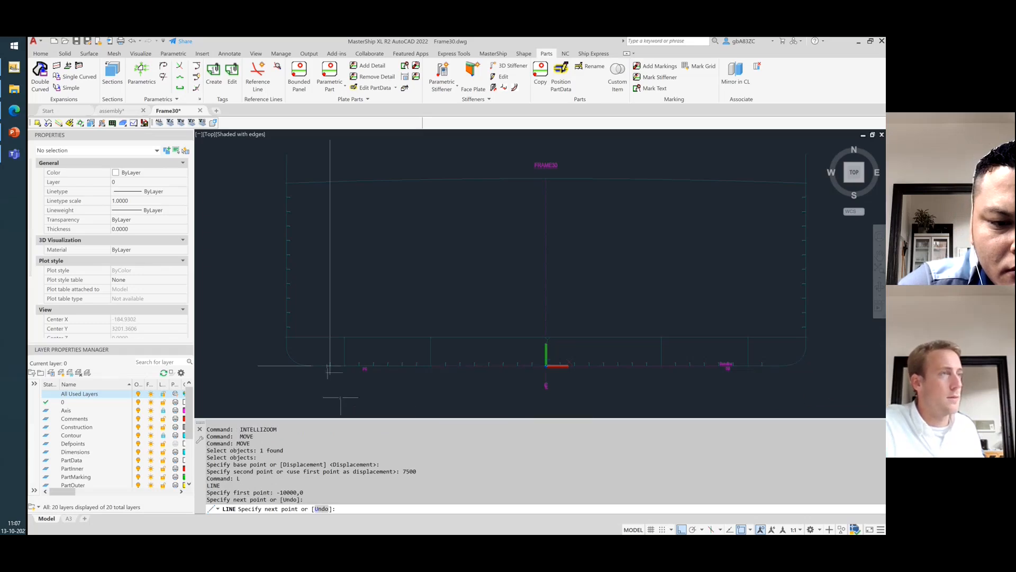
pyautogui.rightClick(346, 387)
pyautogui.click(368, 393)
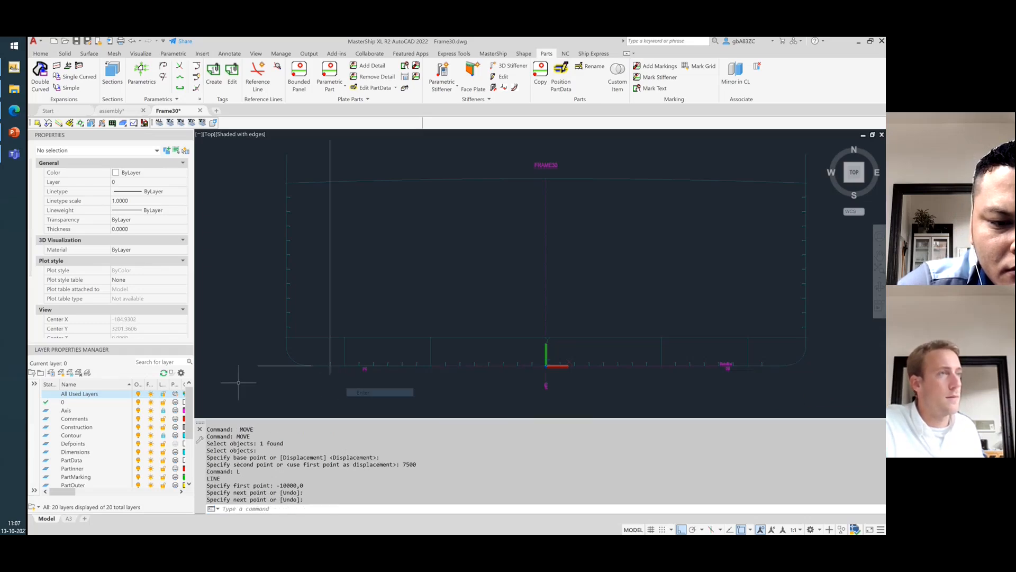
# - Move the short horizontal line straight up by 3500 units from its left endpoint
pyautogui.click(270, 380)
pyautogui.click(249, 340)
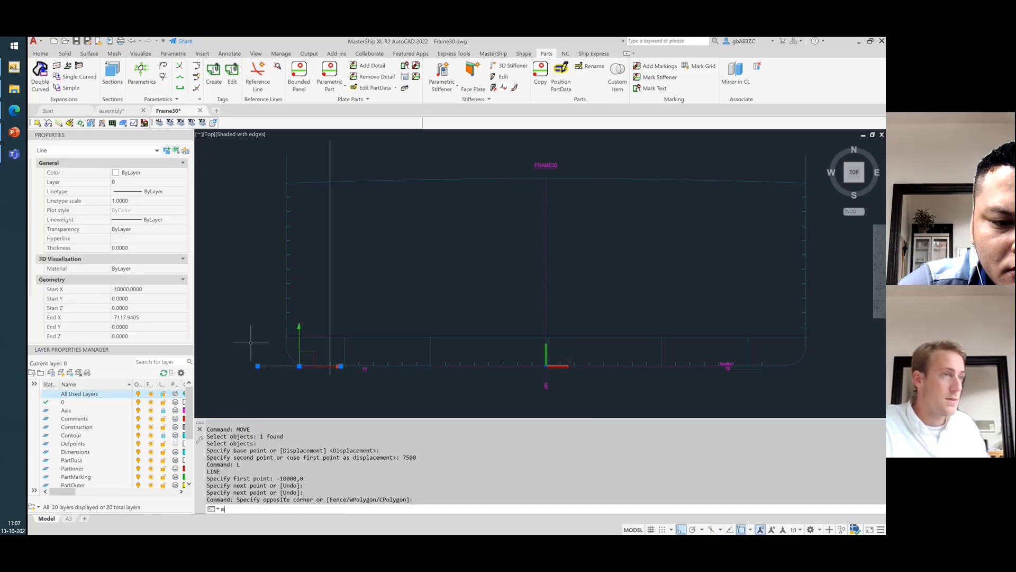
pyautogui.write('m')
pyautogui.press('Return')
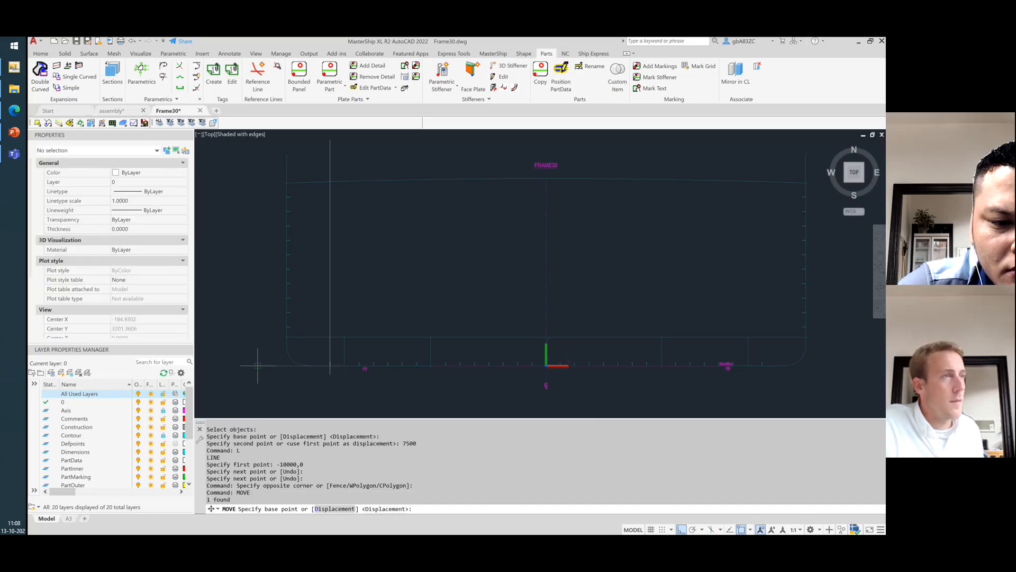
pyautogui.click(258, 365)
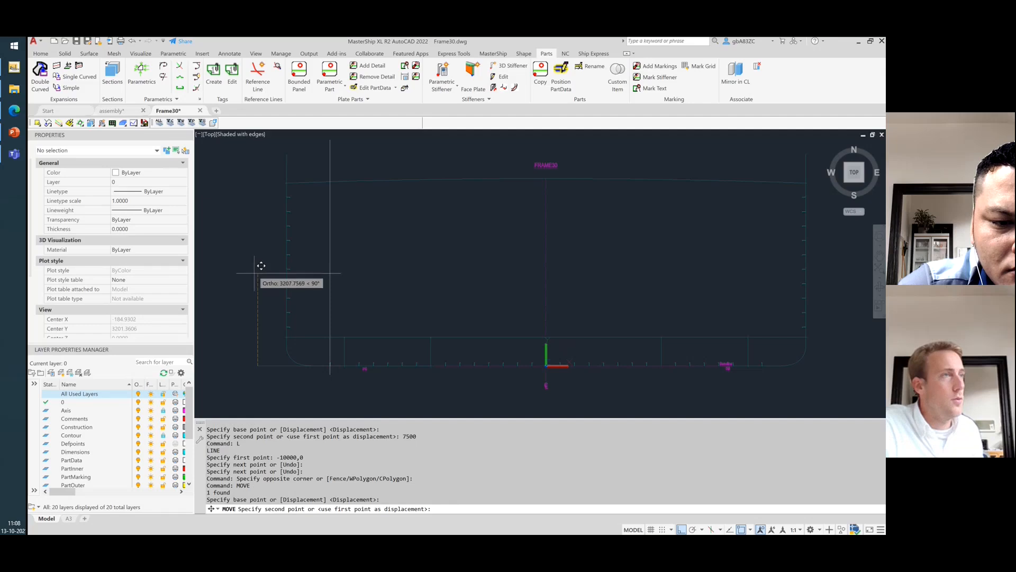
pyautogui.write('35')
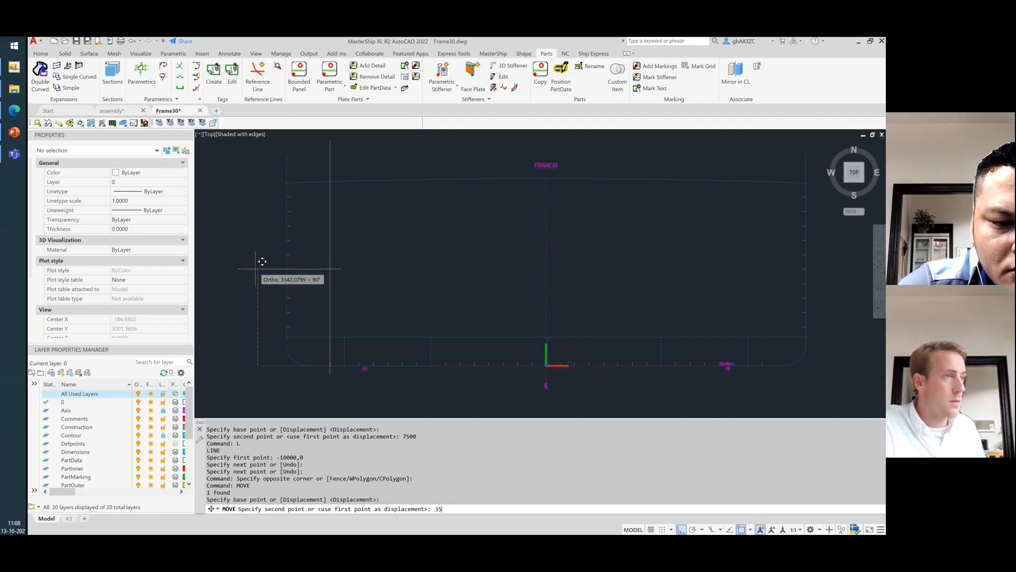
pyautogui.write('00')
pyautogui.press('Return')
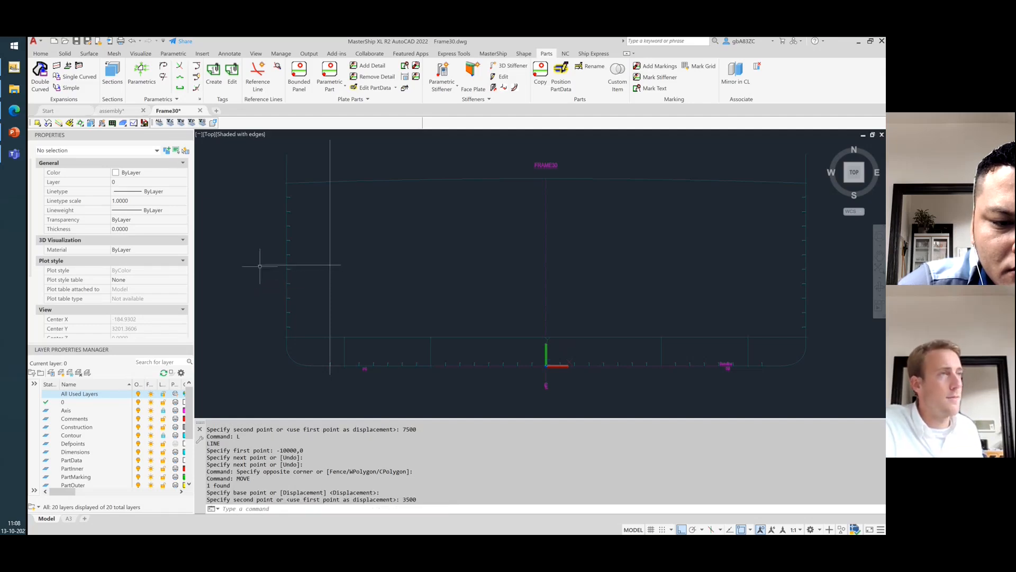
# - Copy the short horizontal line 16 units upward from its left endpoint
pyautogui.click(279, 273)
pyautogui.click(248, 253)
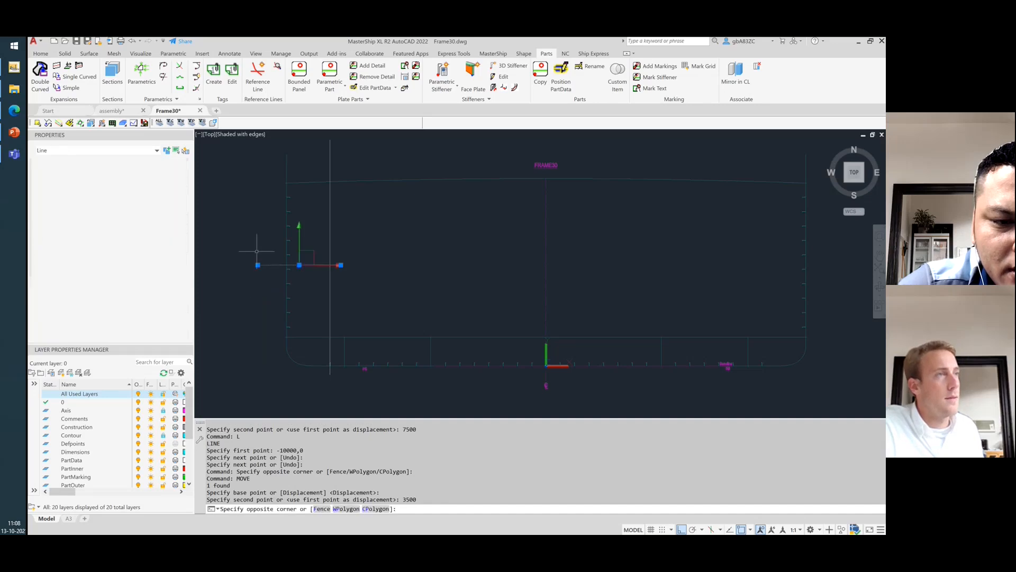
pyautogui.scroll(3, 259, 261)
pyautogui.scroll(2, 259, 264)
pyautogui.write('cop')
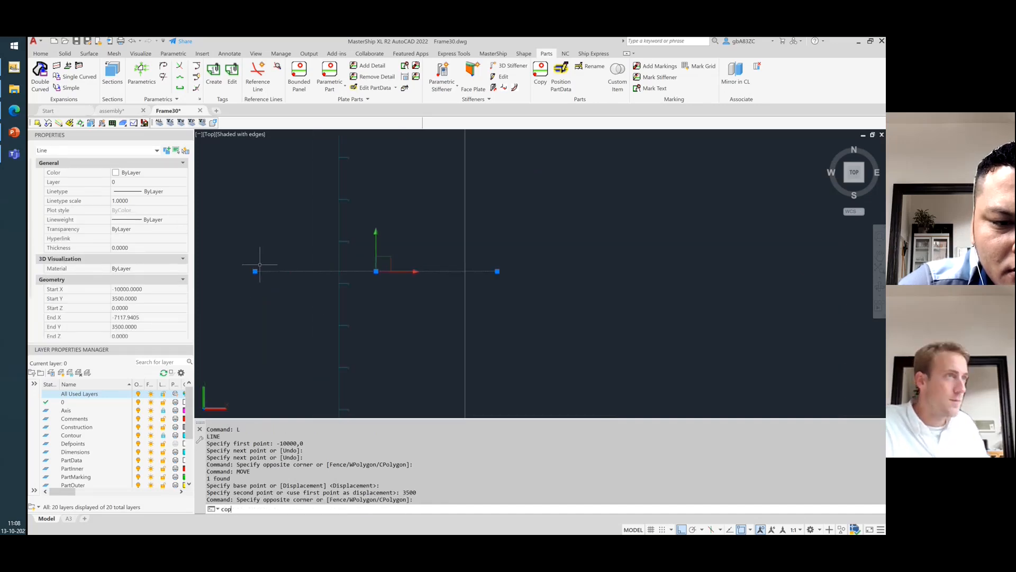
pyautogui.press('Return')
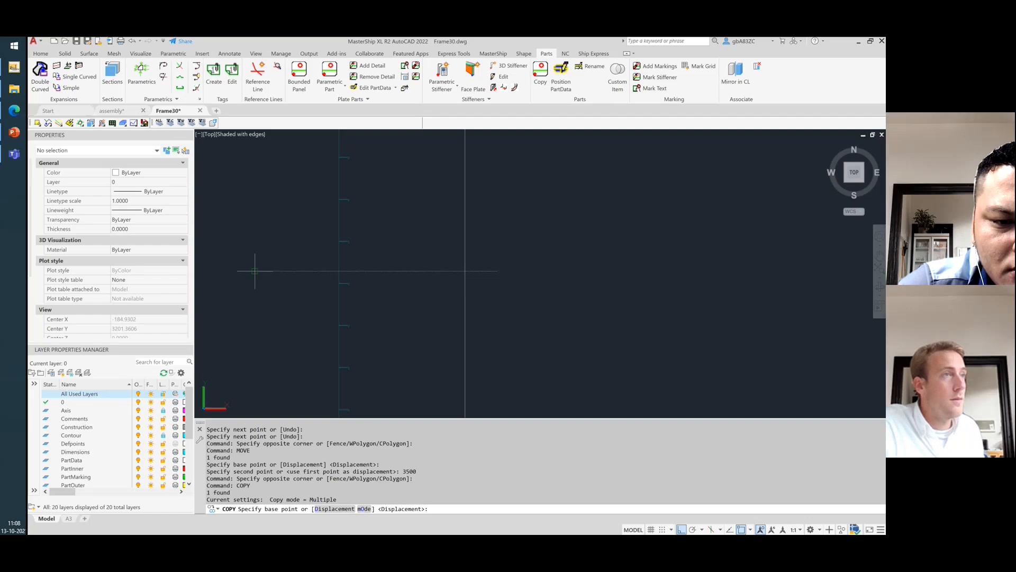
pyautogui.click(254, 268)
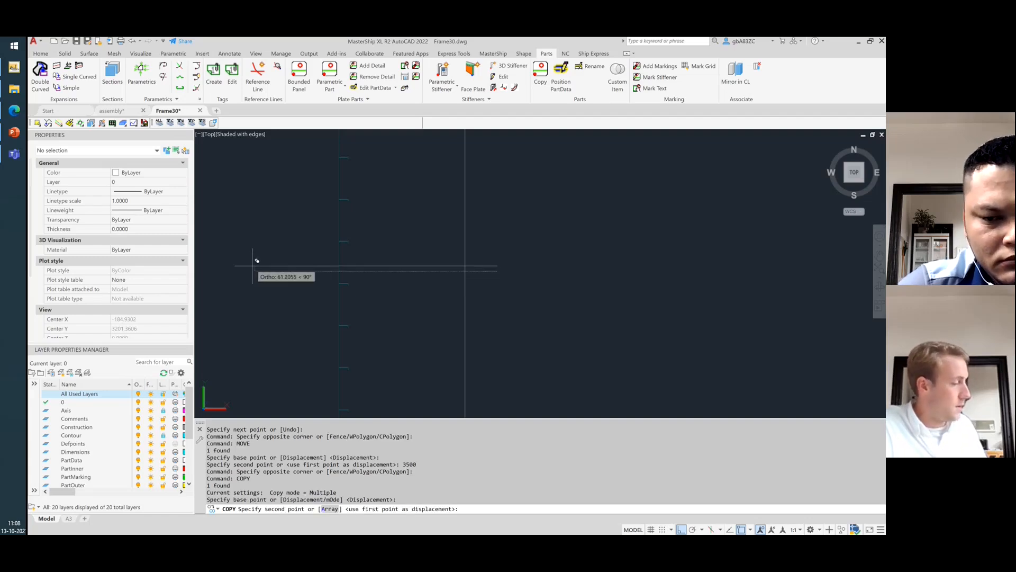
pyautogui.write('16')
pyautogui.press('Return')
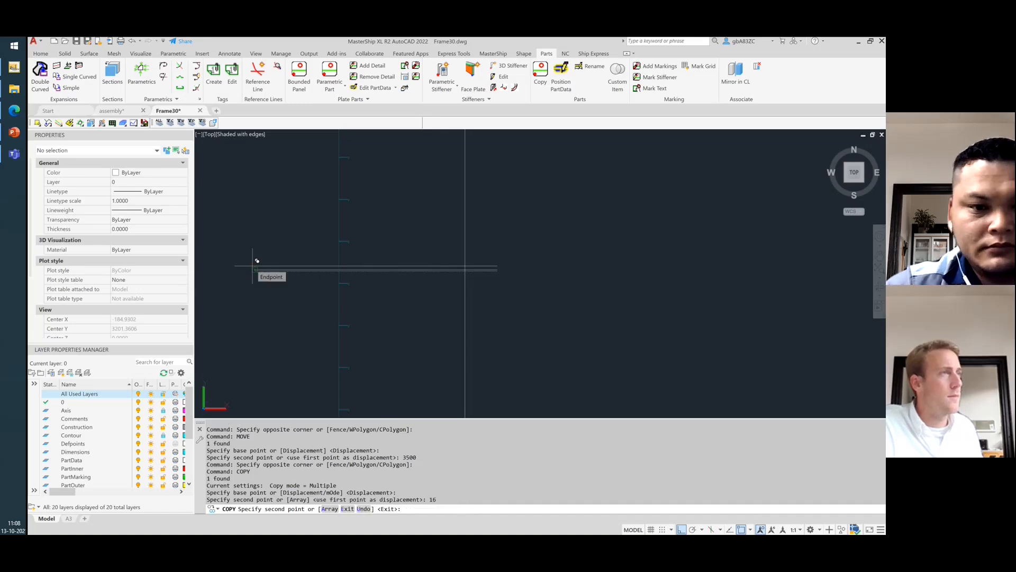
# - Finish copying and examine the closely spaced horizontal lines and the lower side corner of the frame
pyautogui.press('Escape')
pyautogui.scroll(3, 302, 254)
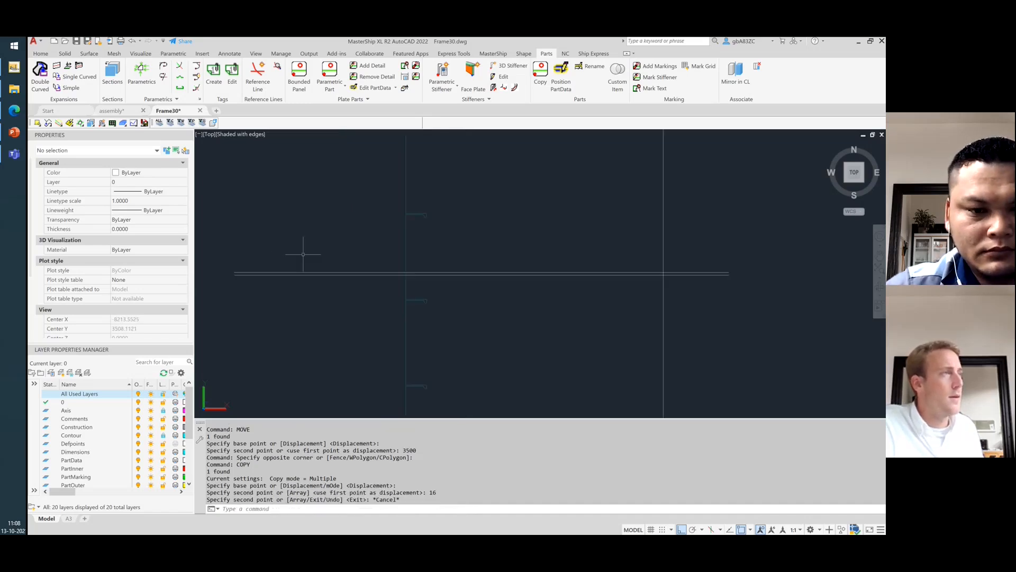
pyautogui.click(315, 279)
pyautogui.press('Escape')
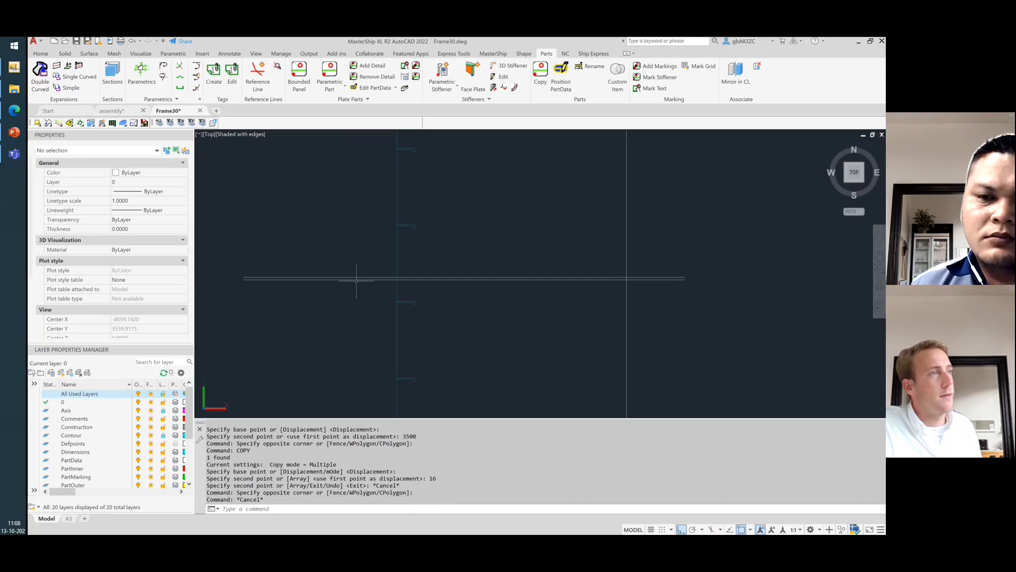
pyautogui.scroll(-4, 351, 289)
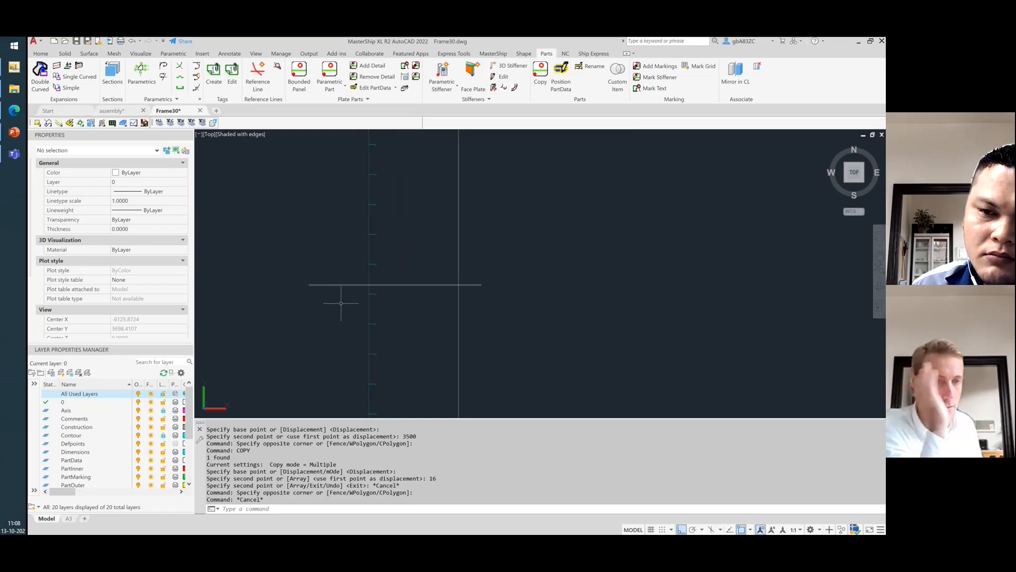
pyautogui.scroll(-5, 304, 284)
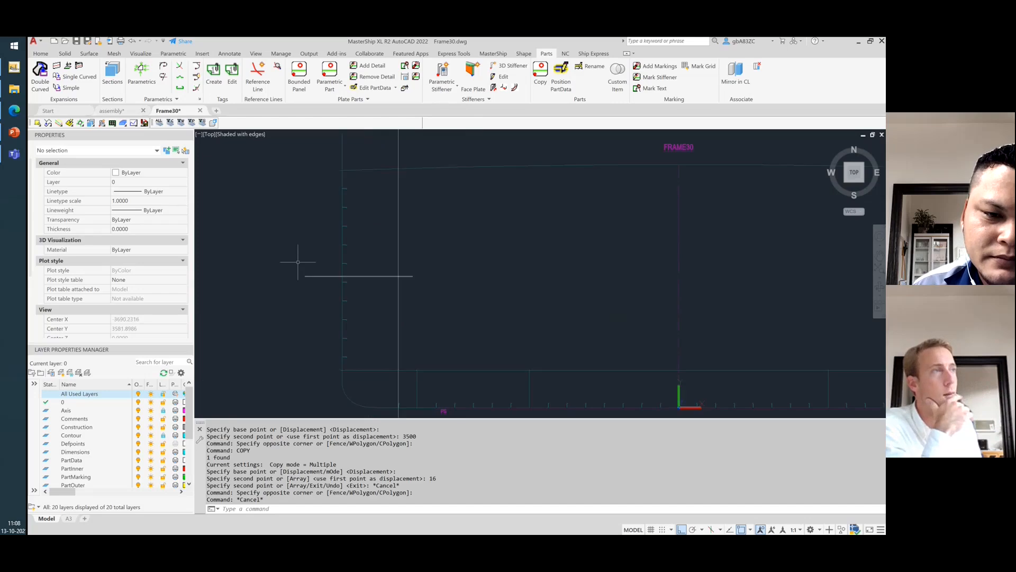
pyautogui.scroll(7, 328, 332)
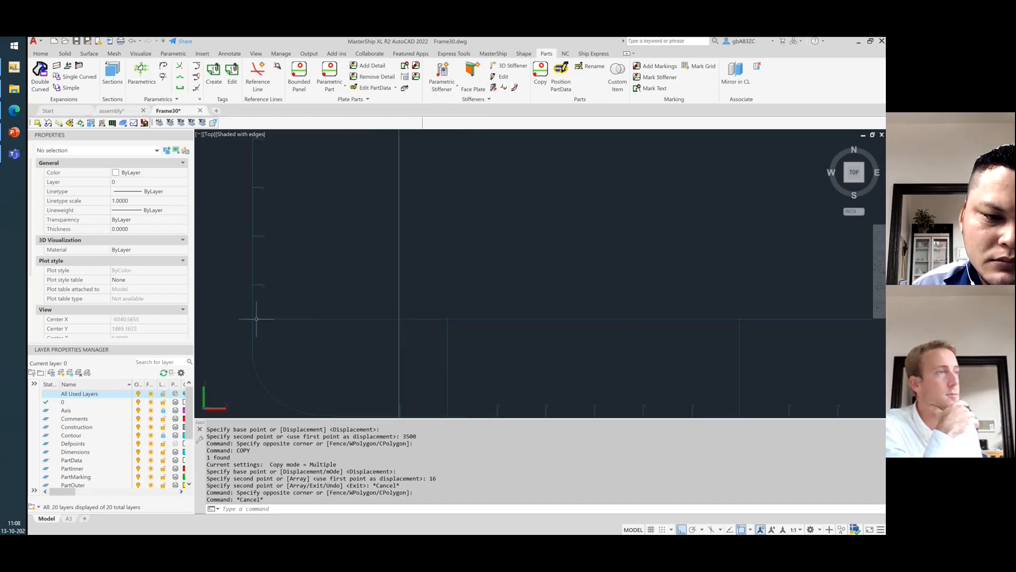
pyautogui.scroll(-4, 320, 335)
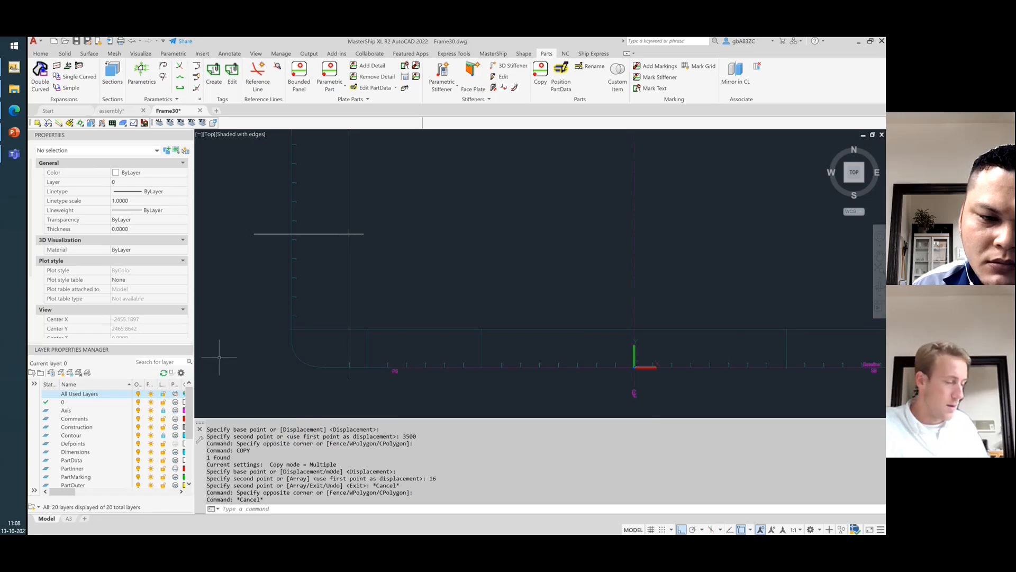
# - Draw a horizontal line about 3205 units long from -10000,1012, crossing the shell side and the vertical line
pyautogui.write('l')
pyautogui.press('Return')
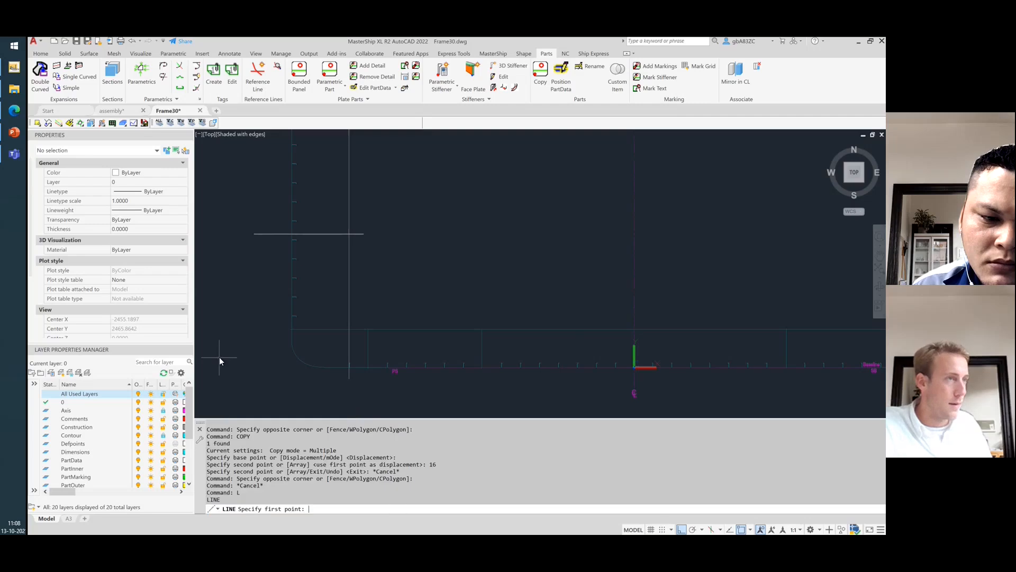
pyautogui.write('-10000,')
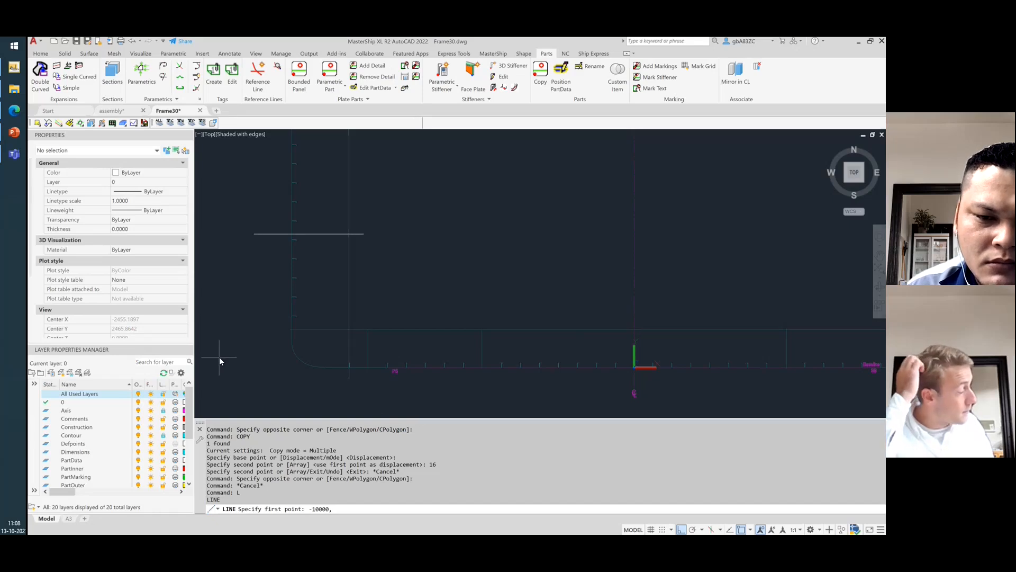
pyautogui.write('10')
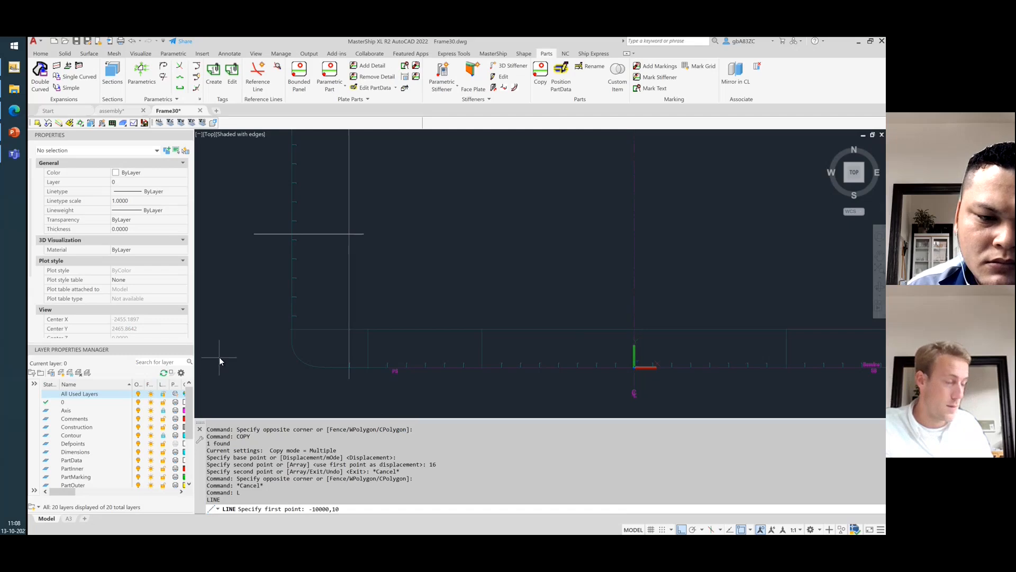
pyautogui.write('12')
pyautogui.press('Return')
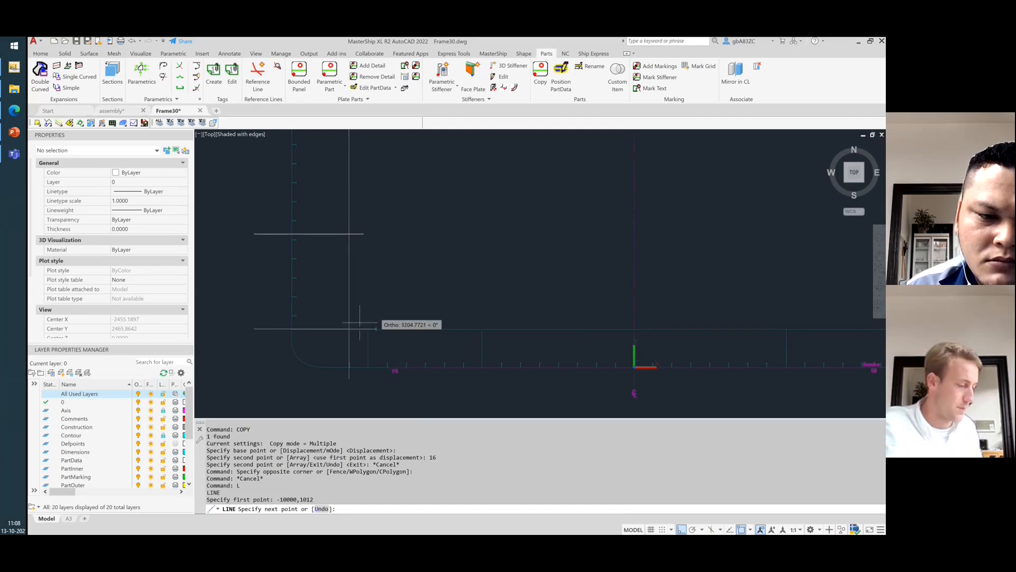
pyautogui.click(376, 323)
pyautogui.rightClick(395, 278)
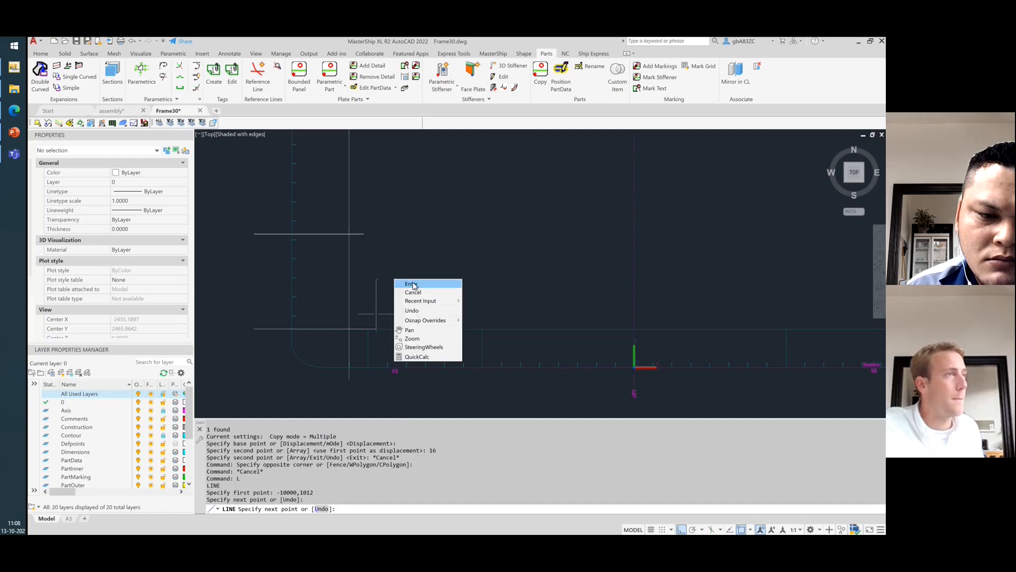
pyautogui.click(404, 282)
# - Define a parametric part bounded by the vertical line, the upper line of the close horizontal pair, the shell side and the deck
pyautogui.scroll(5, 287, 348)
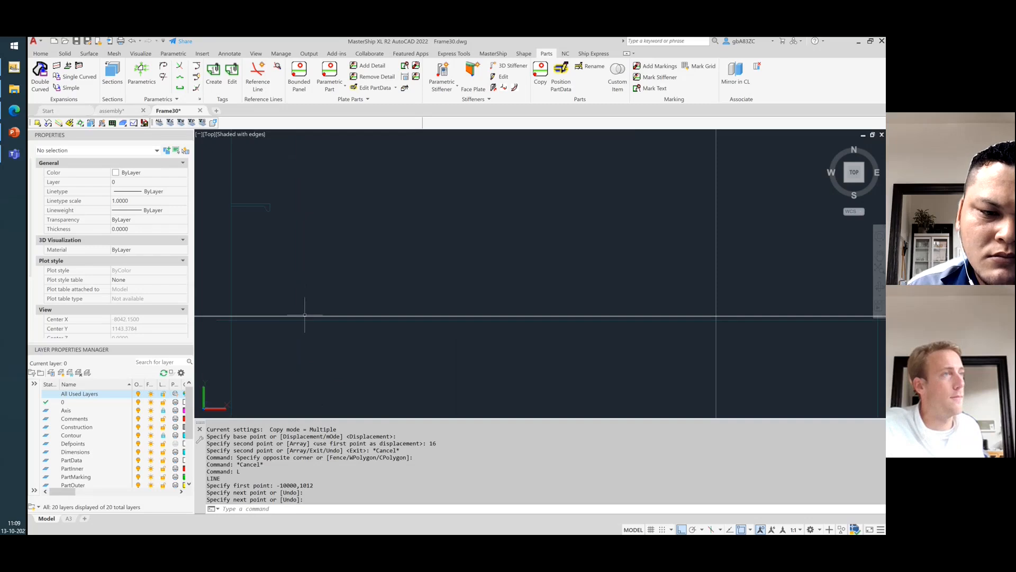
pyautogui.scroll(-3, 313, 345)
pyautogui.scroll(-2, 335, 355)
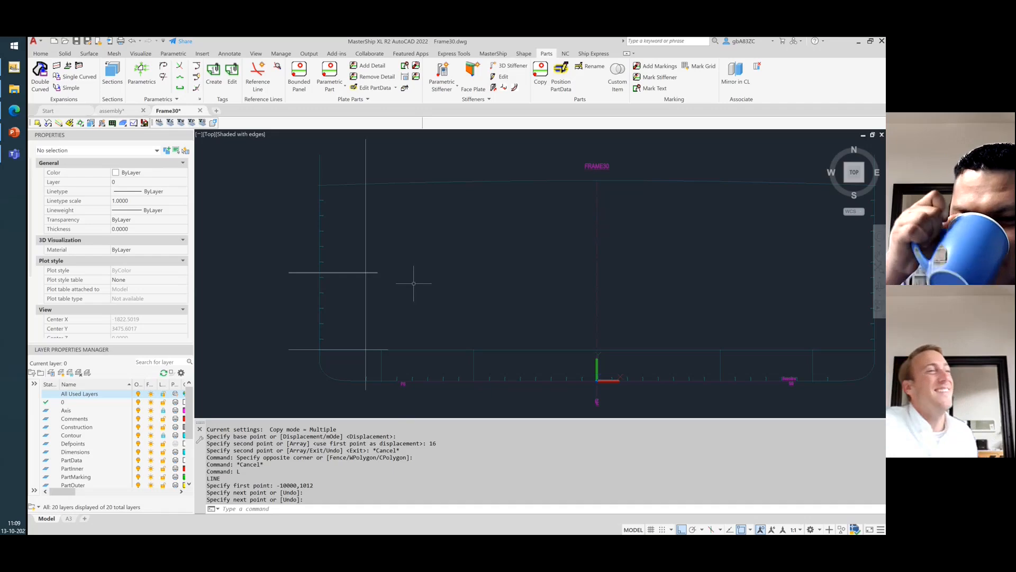
pyautogui.click(300, 73)
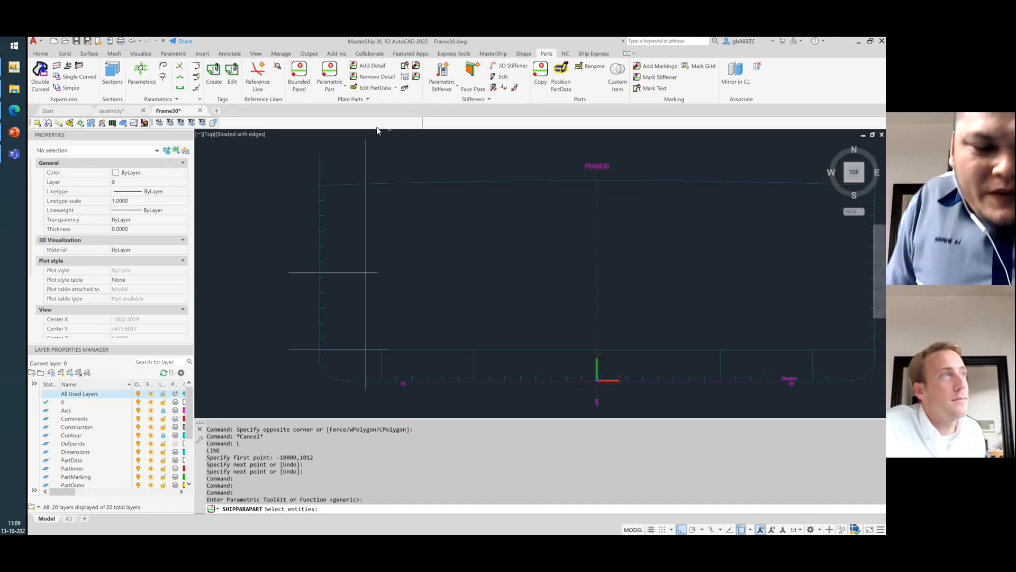
pyautogui.click(375, 261)
pyautogui.click(365, 231)
pyautogui.scroll(5, 363, 276)
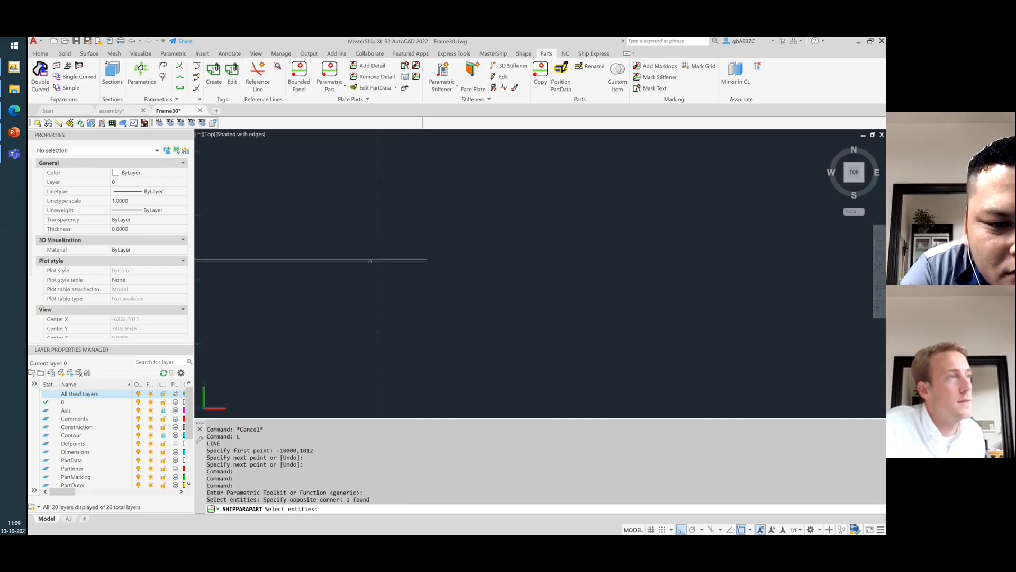
pyautogui.click(404, 259)
pyautogui.scroll(-3, 405, 238)
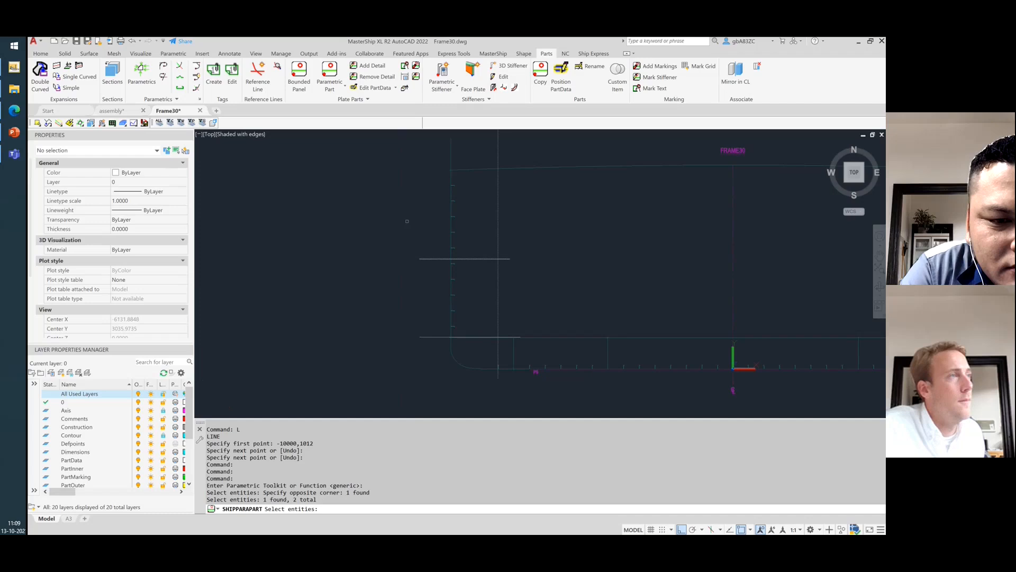
pyautogui.click(451, 226)
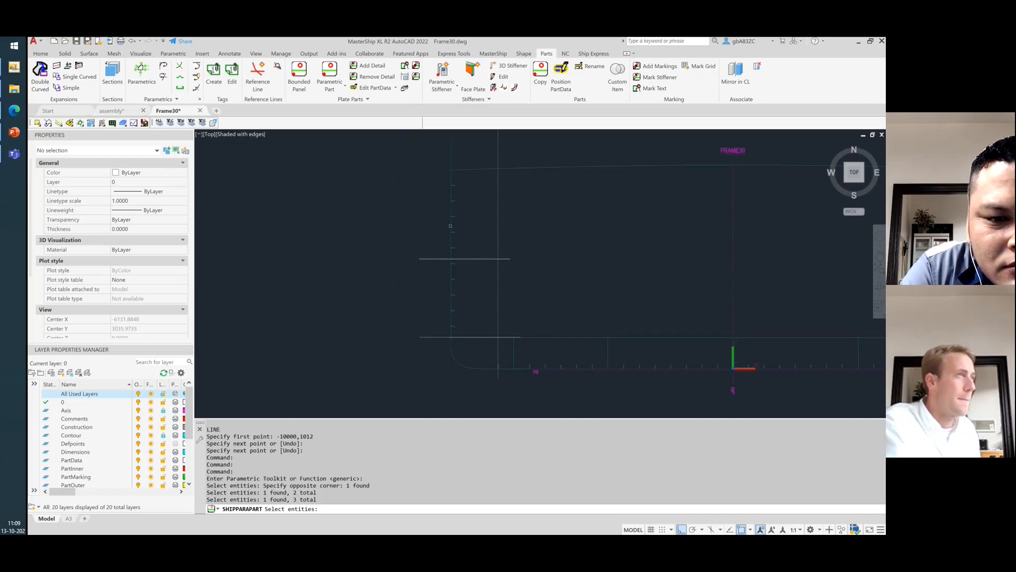
pyautogui.click(450, 226)
pyautogui.press('Return')
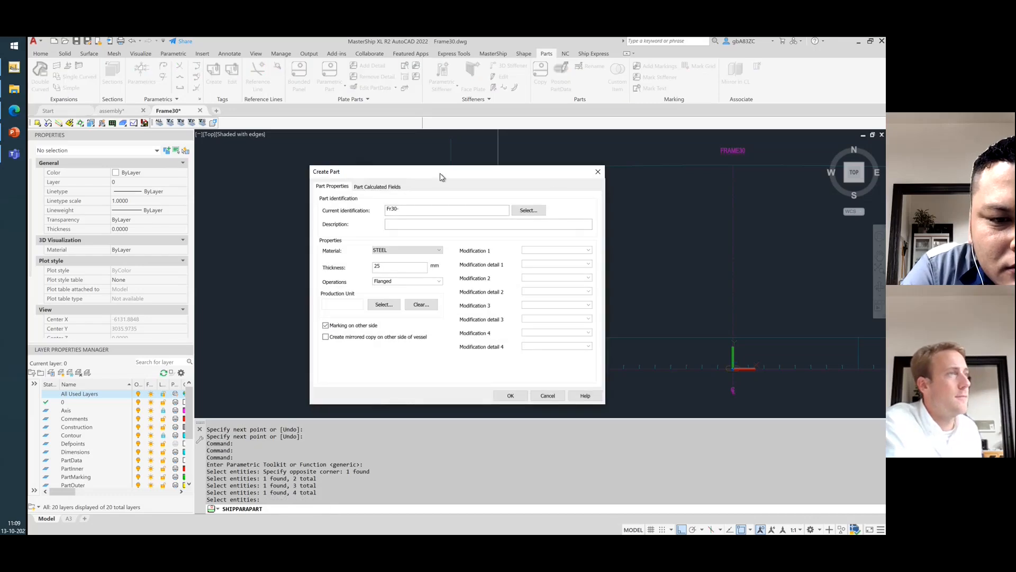
# - Create the part with identification Fr30-4 and a thickness of 12 mm
pyautogui.doubleClick(391, 267)
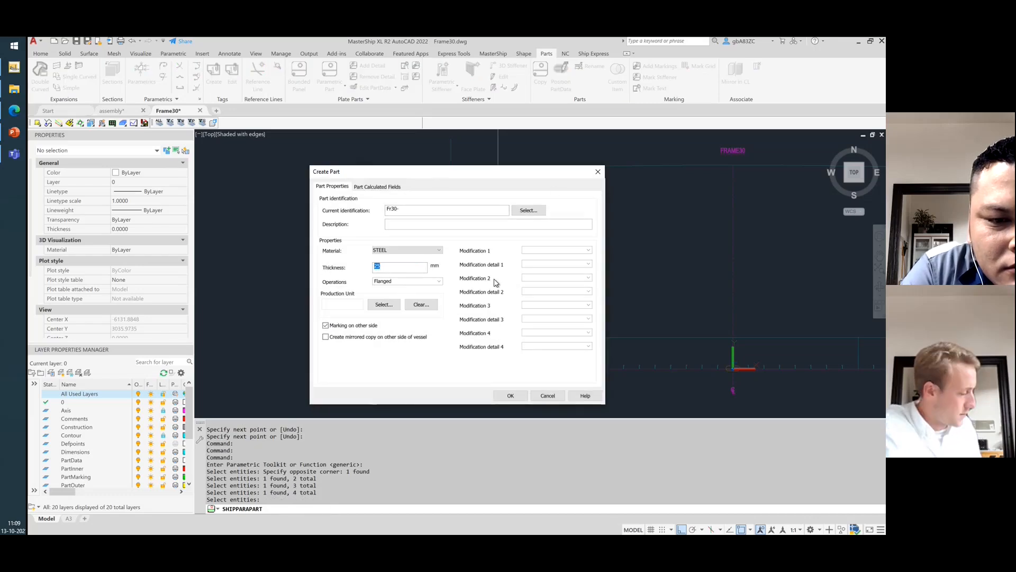
pyautogui.write('12')
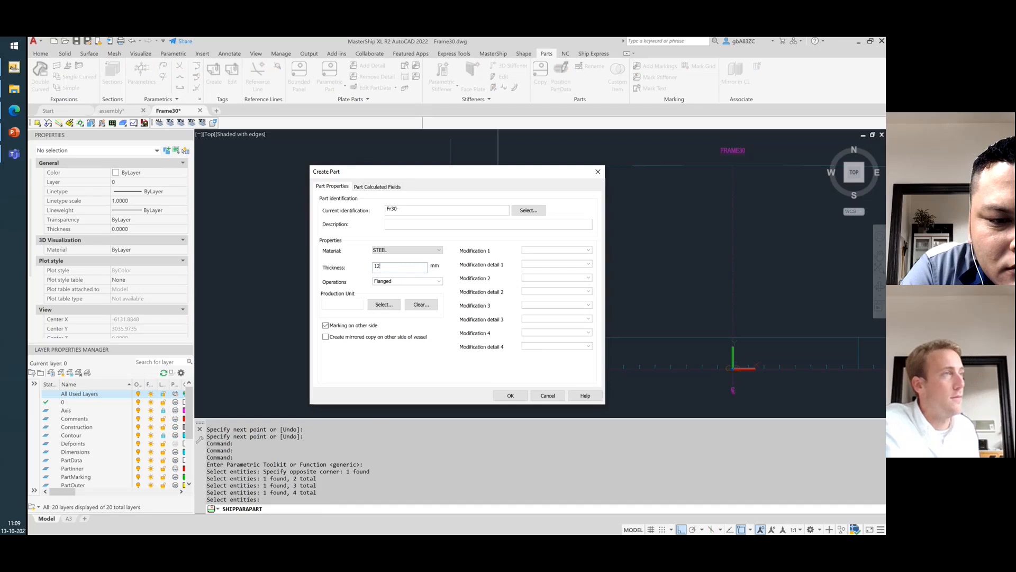
pyautogui.click(428, 209)
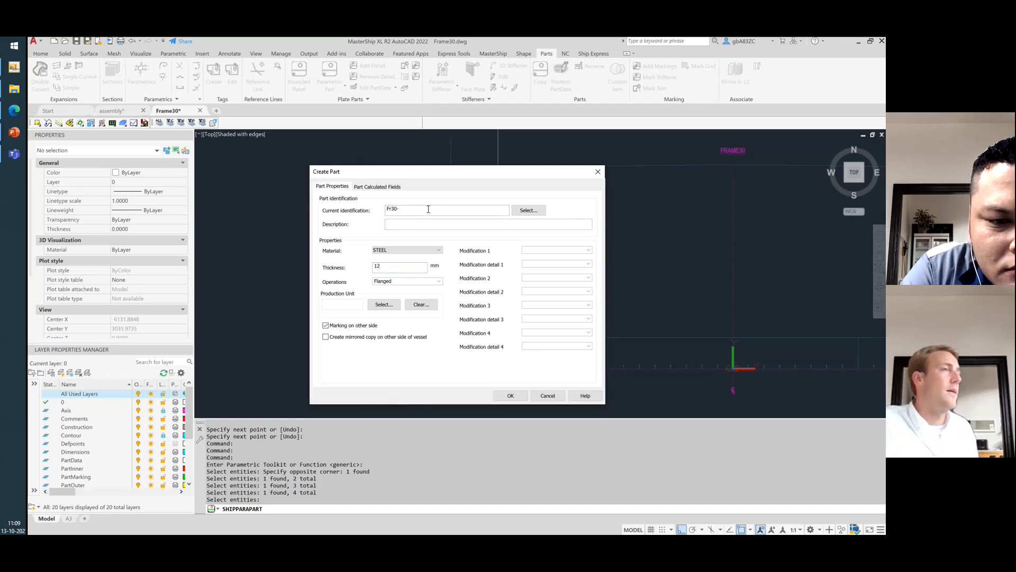
pyautogui.moveTo(426, 209)
pyautogui.mouseDown()
pyautogui.moveTo(369, 219)
pyautogui.moveTo(420, 213)
pyautogui.mouseUp()
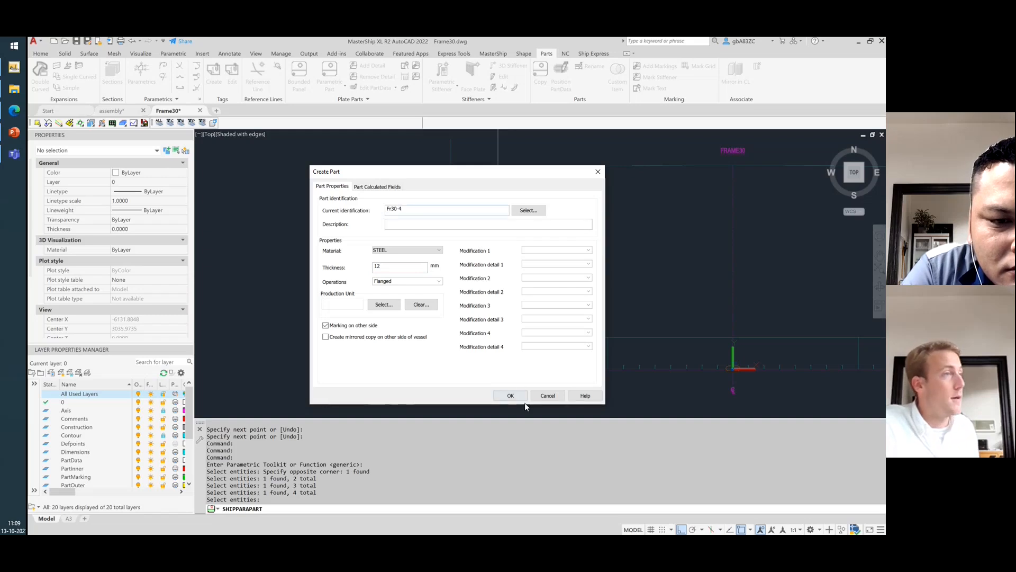
pyautogui.click(516, 395)
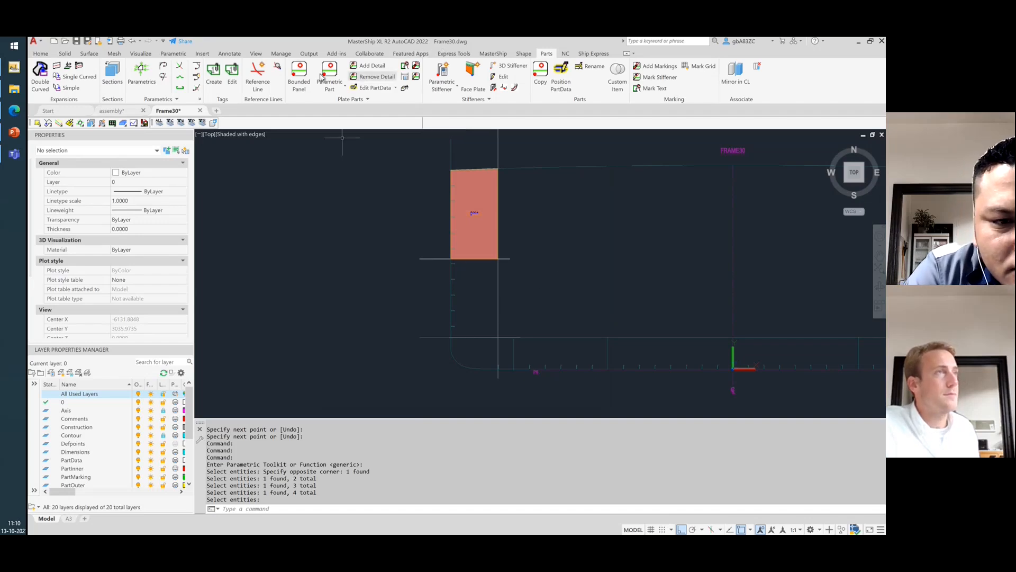
# - Create 12 mm parametric part Fr30-5 between the pair's lower line, the vertical line, the line at Y 1012 and the shell side
pyautogui.scroll(6, 462, 260)
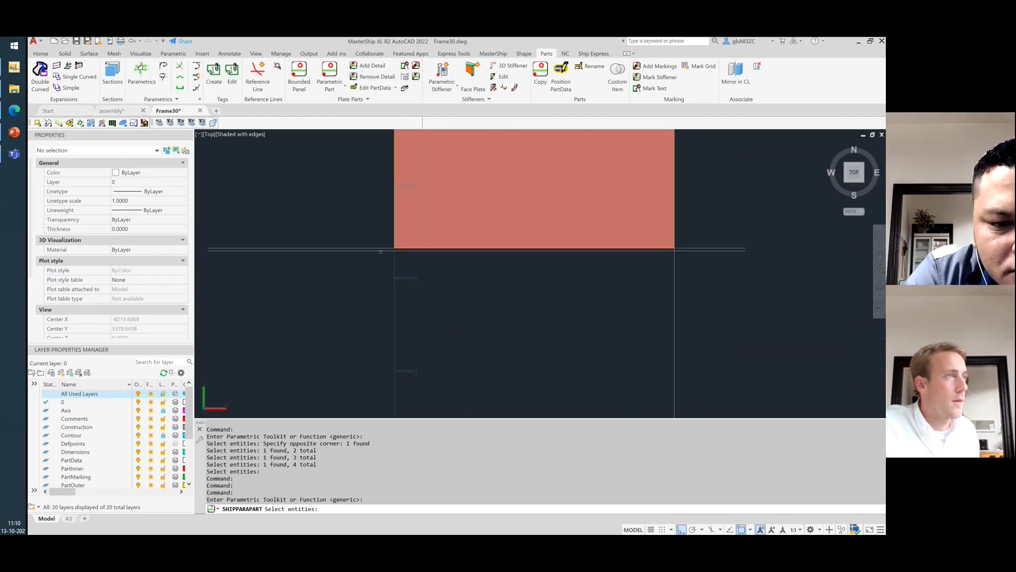
pyautogui.click(380, 251)
pyautogui.click(675, 269)
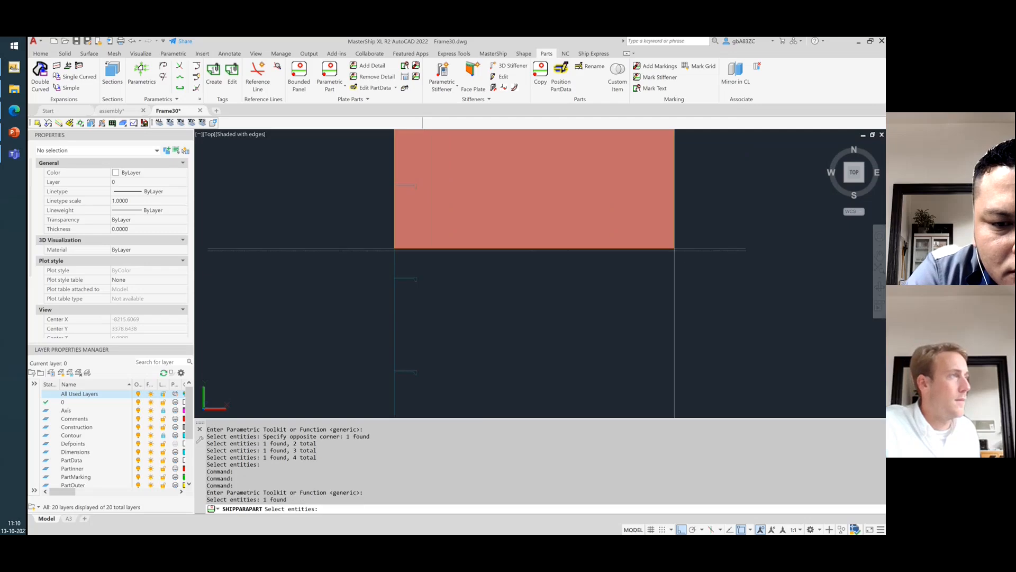
pyautogui.scroll(-6, 614, 211)
pyautogui.scroll(5, 572, 354)
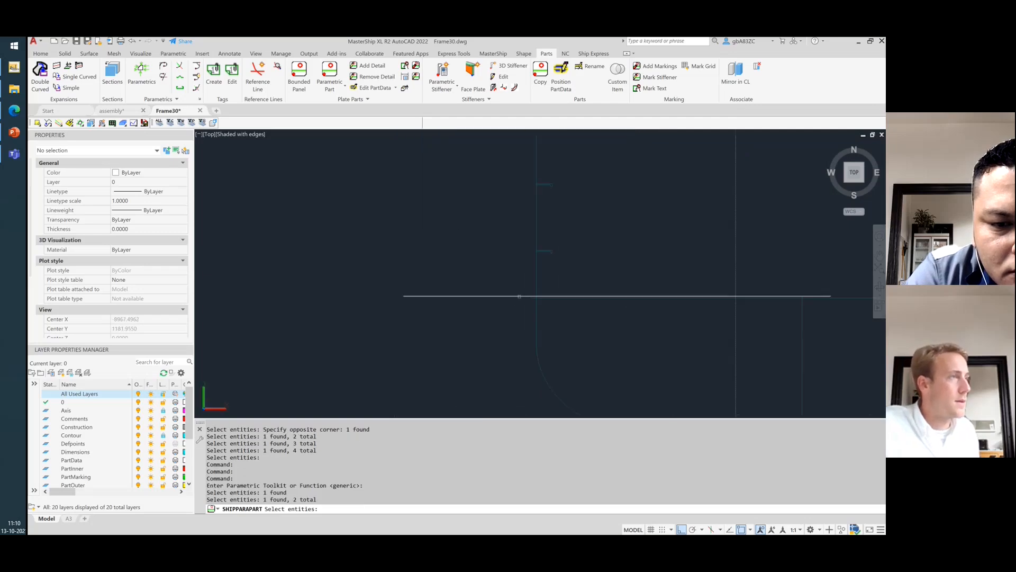
pyautogui.click(534, 296)
pyautogui.click(536, 283)
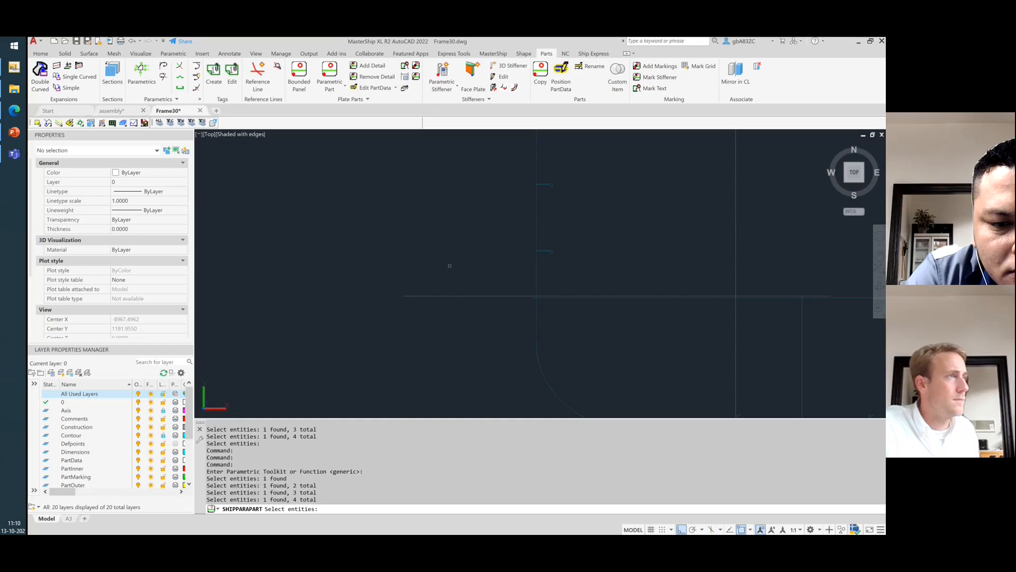
pyautogui.press('Return')
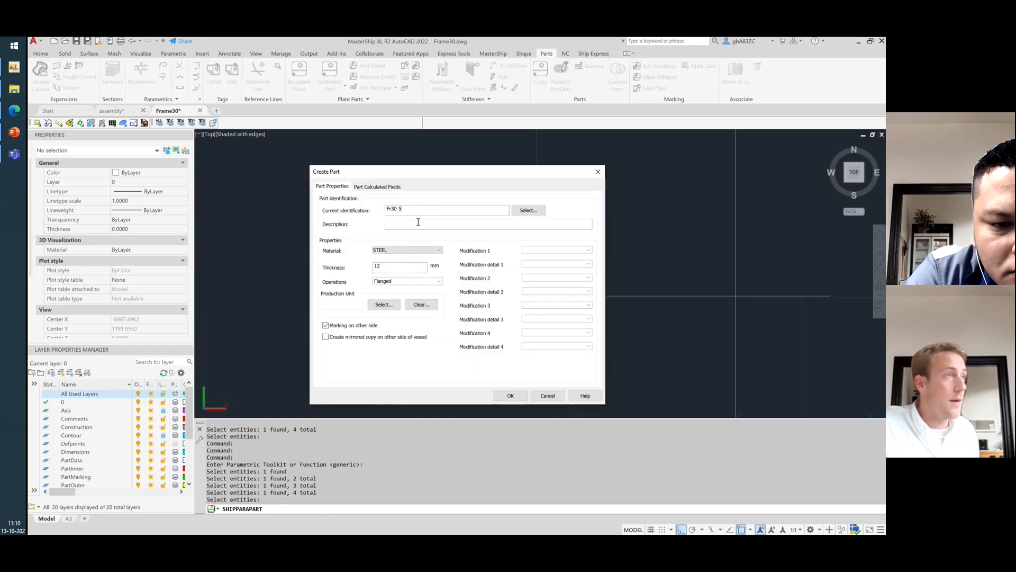
pyautogui.click(410, 266)
pyautogui.click(513, 397)
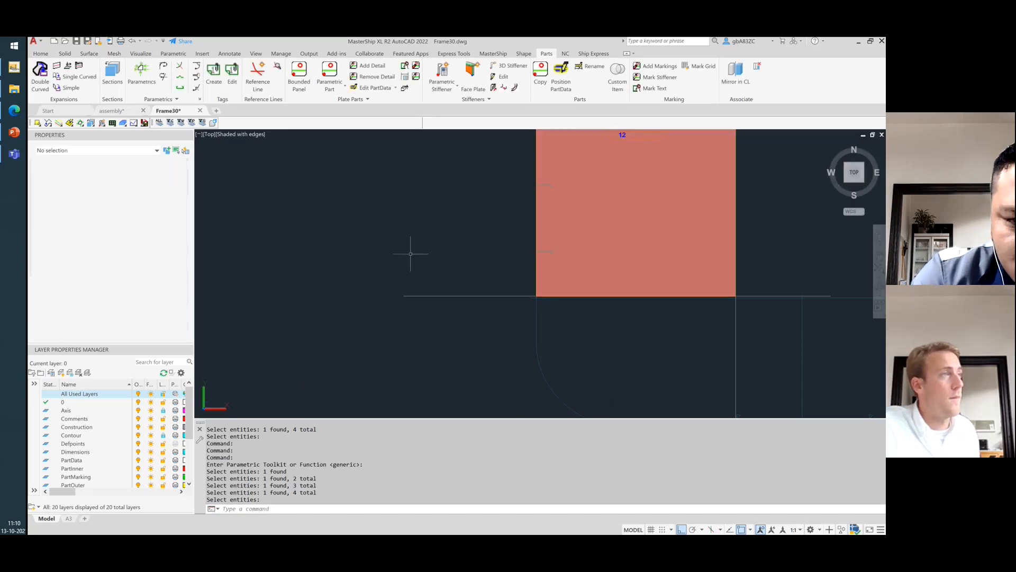
# - Examine the seam between parts Fr30-4 and Fr30-5 and their fit within the frame
pyautogui.scroll(3, 290, 334)
pyautogui.scroll(-5, 290, 334)
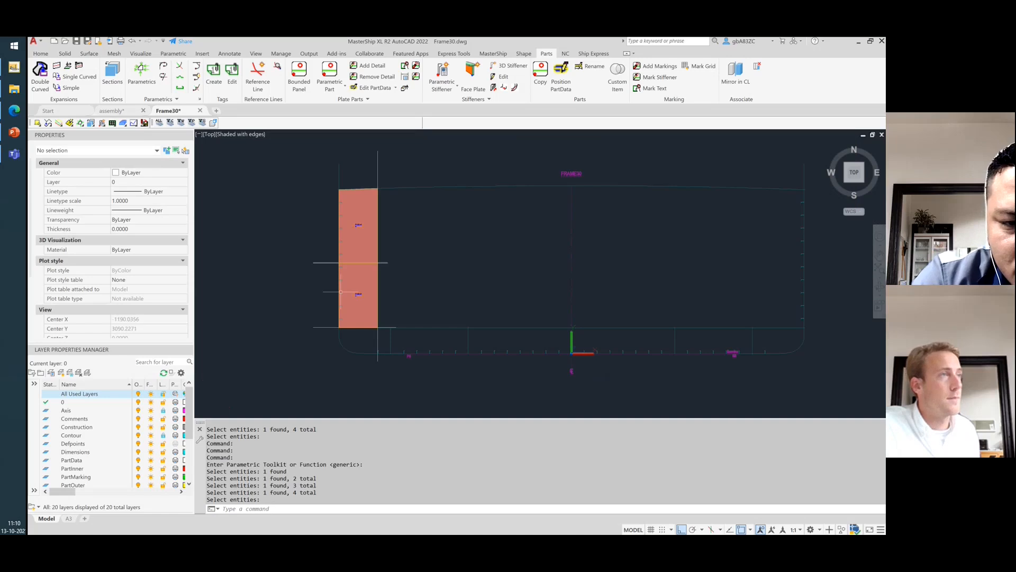
pyautogui.scroll(3, 346, 276)
pyautogui.scroll(5, 346, 276)
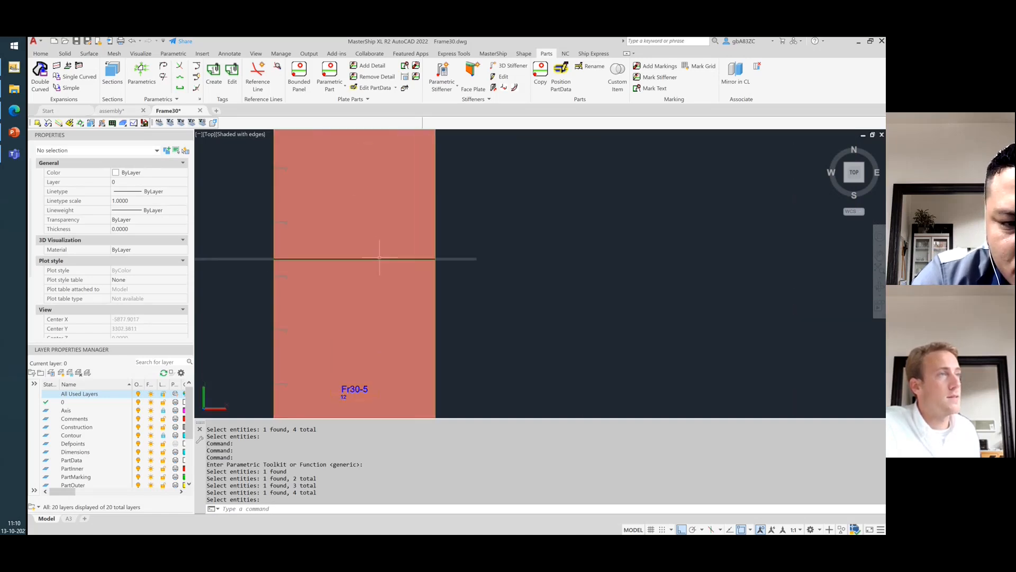
pyautogui.scroll(-5, 340, 302)
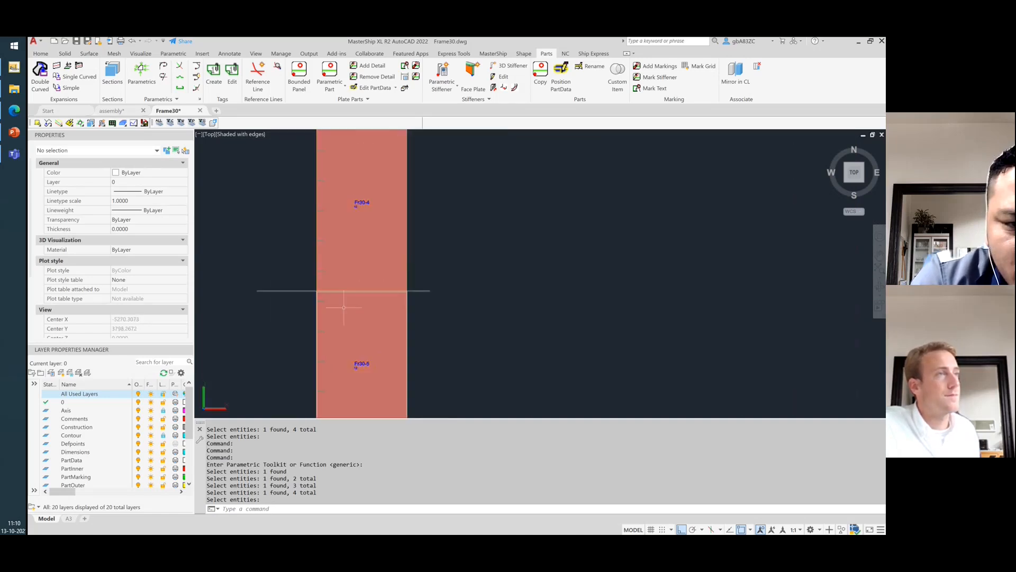
pyautogui.press('Escape')
pyautogui.press('Escape')
pyautogui.press('Escape')
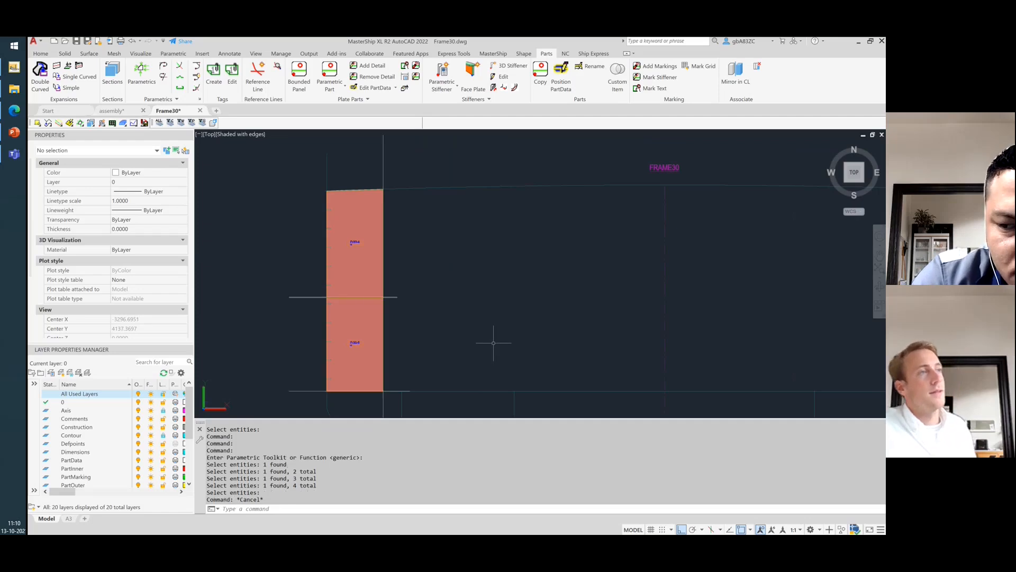
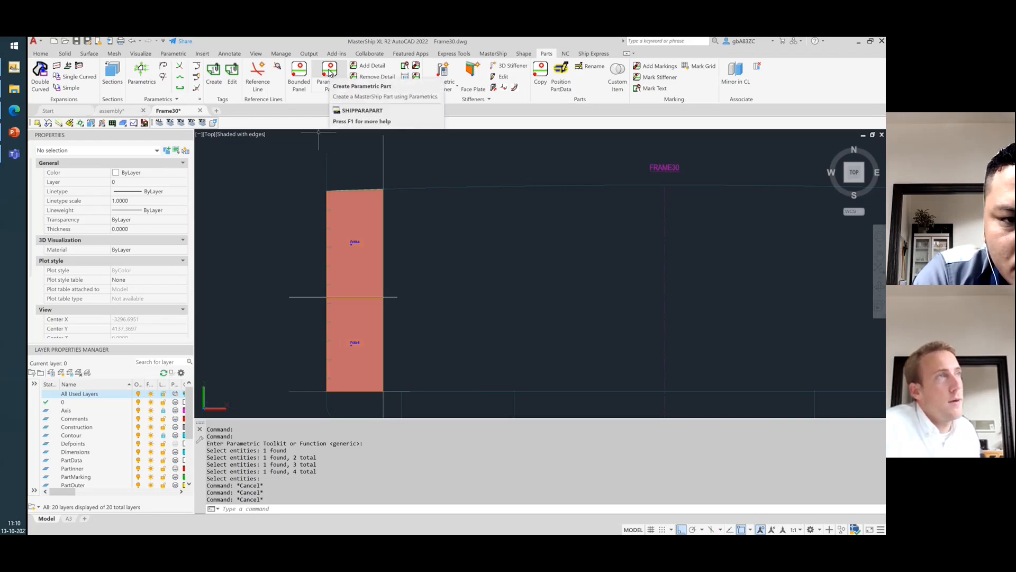
# - Start a parametric part from the main toolkit using the Bracket 4 shape and keep the drawn plates in view
pyautogui.click(329, 72)
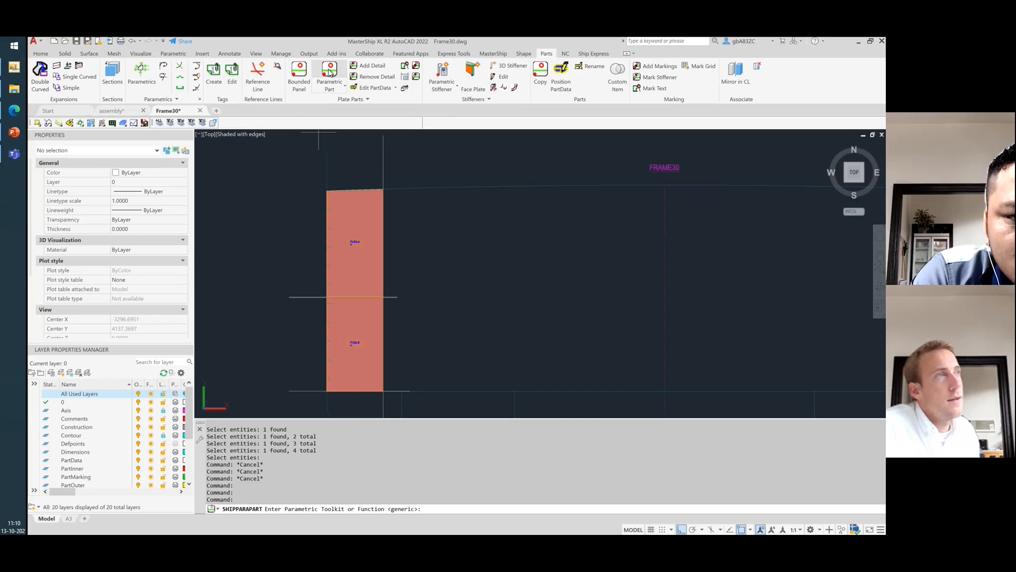
pyautogui.write('main')
pyautogui.press('Return')
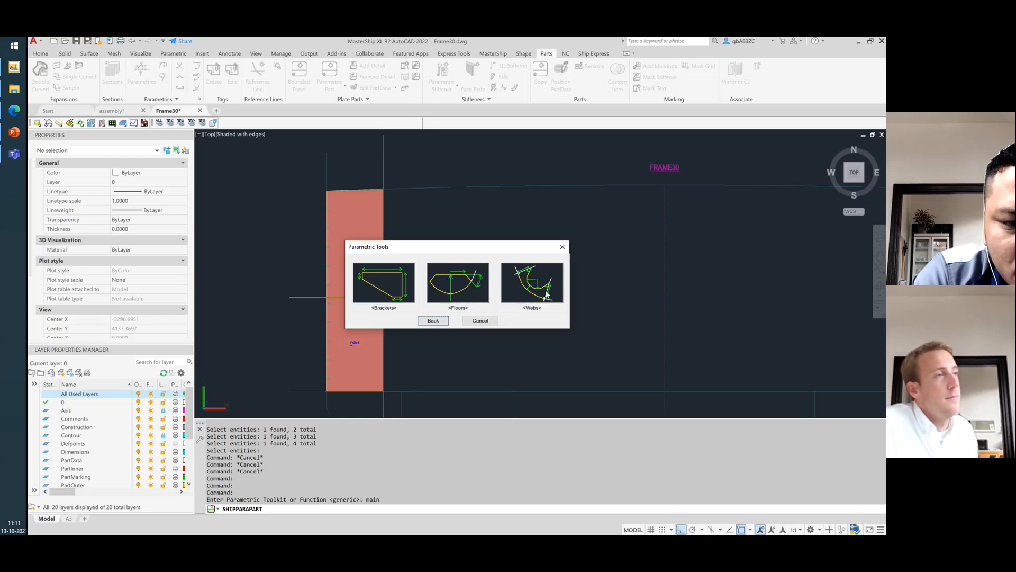
pyautogui.click(382, 295)
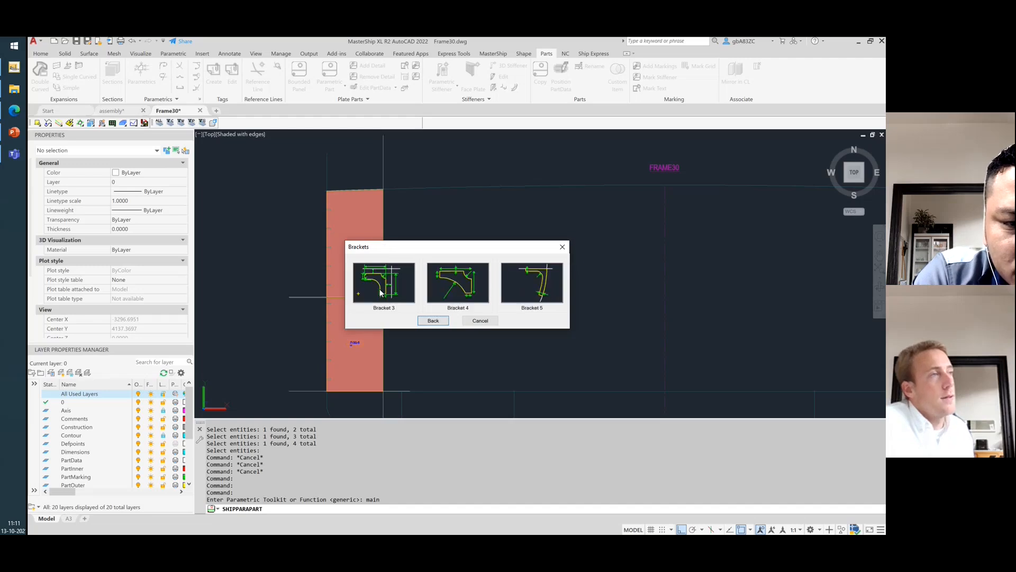
pyautogui.click(472, 288)
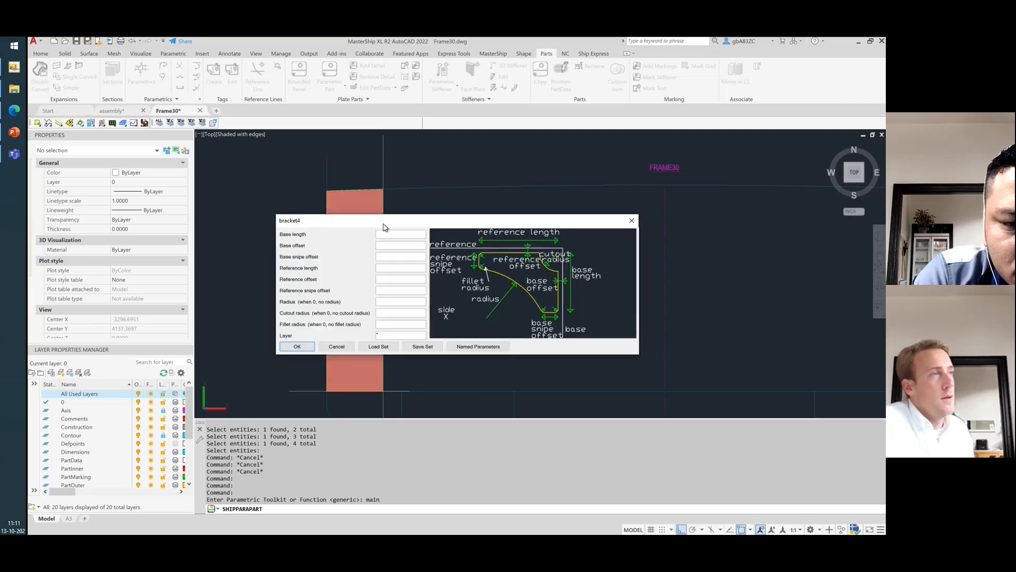
pyautogui.moveTo(365, 220); pyautogui.dragTo(520, 159)
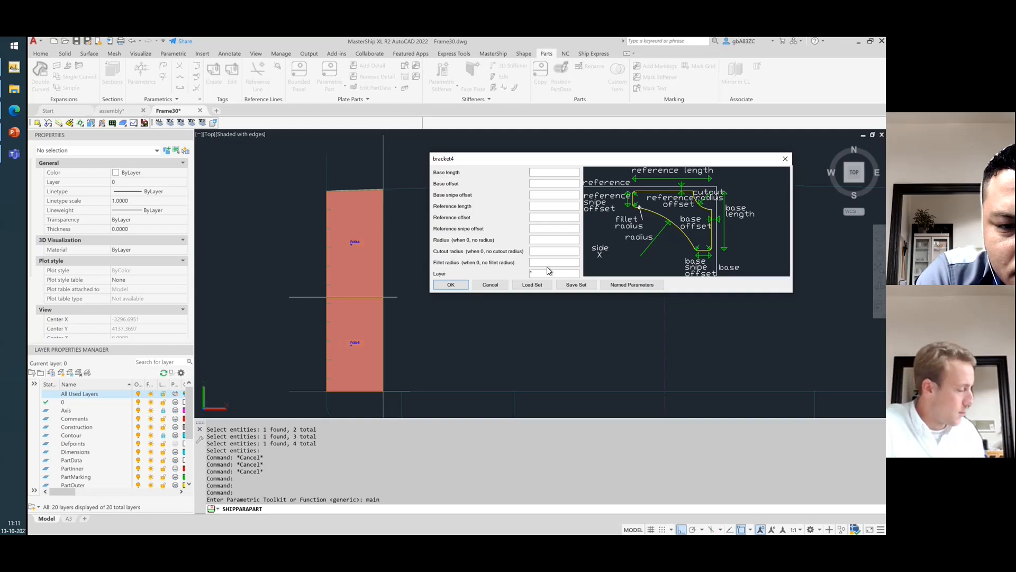
# - Set the bracket's base length to 400, base offset to 12 and base snipe offset to 50
pyautogui.write('40')
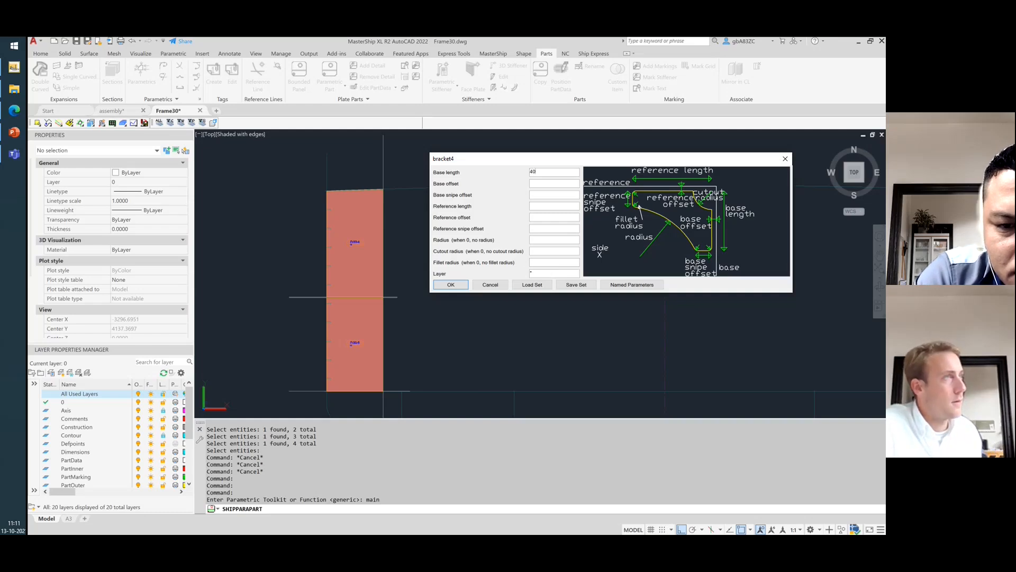
pyautogui.write('0')
pyautogui.click(539, 183)
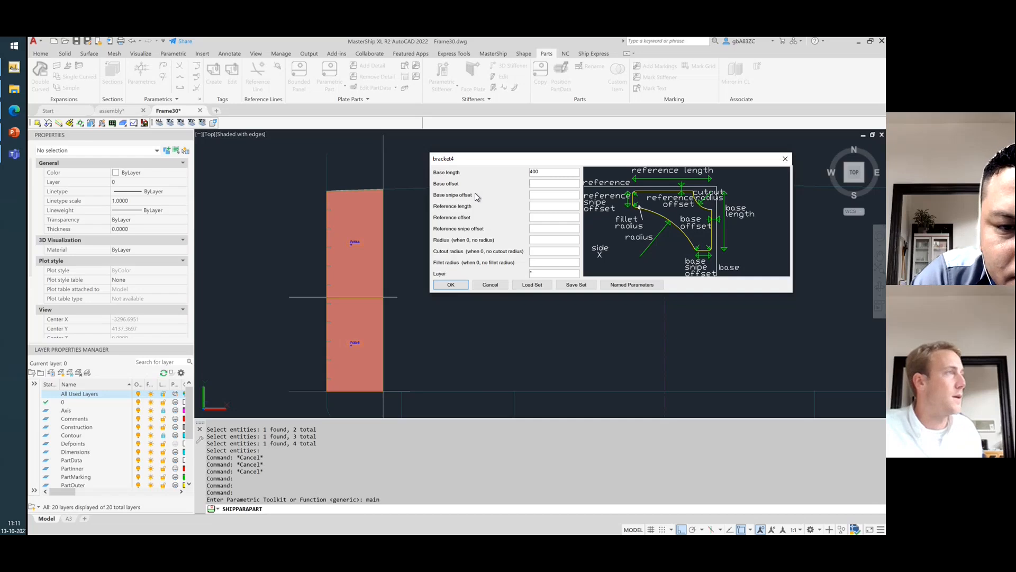
pyautogui.write('12')
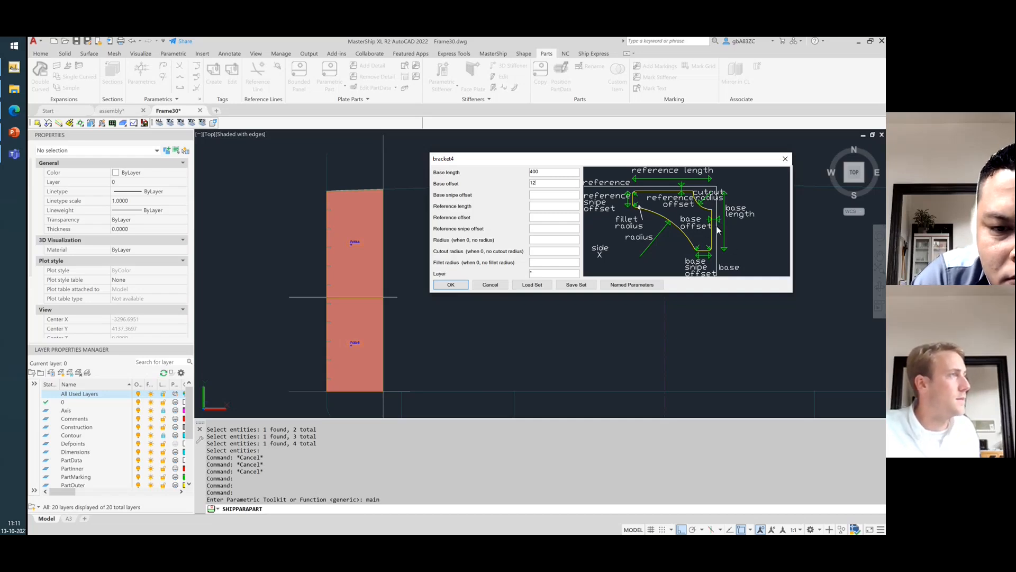
pyautogui.click(563, 197)
pyautogui.write('50')
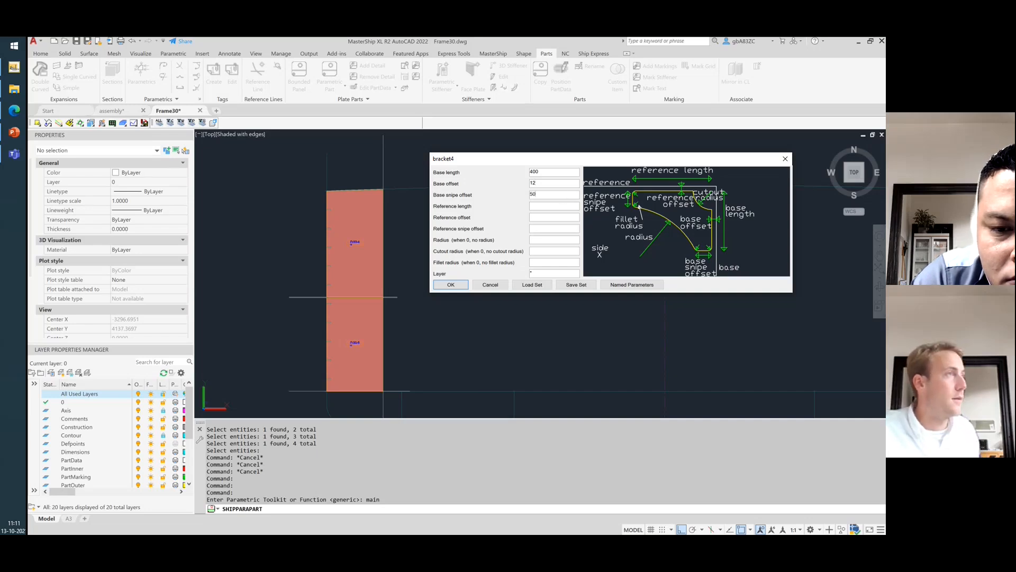
# - Set reference length 600, reference offset 12, reference snipe offset 50, radius 0, cutout radius 25 and fillet radius 0
pyautogui.click(568, 207)
pyautogui.write('600')
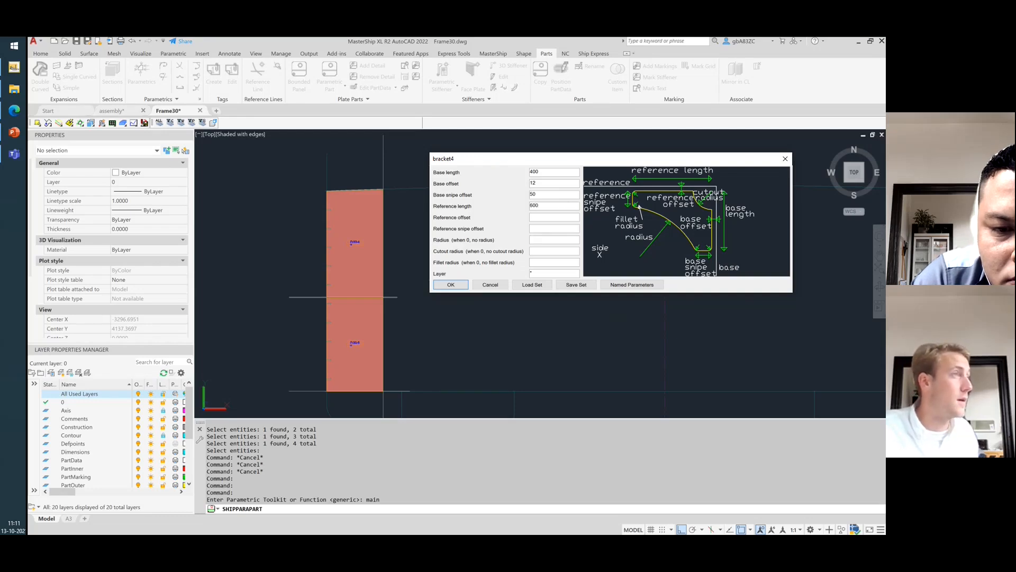
pyautogui.click(569, 216)
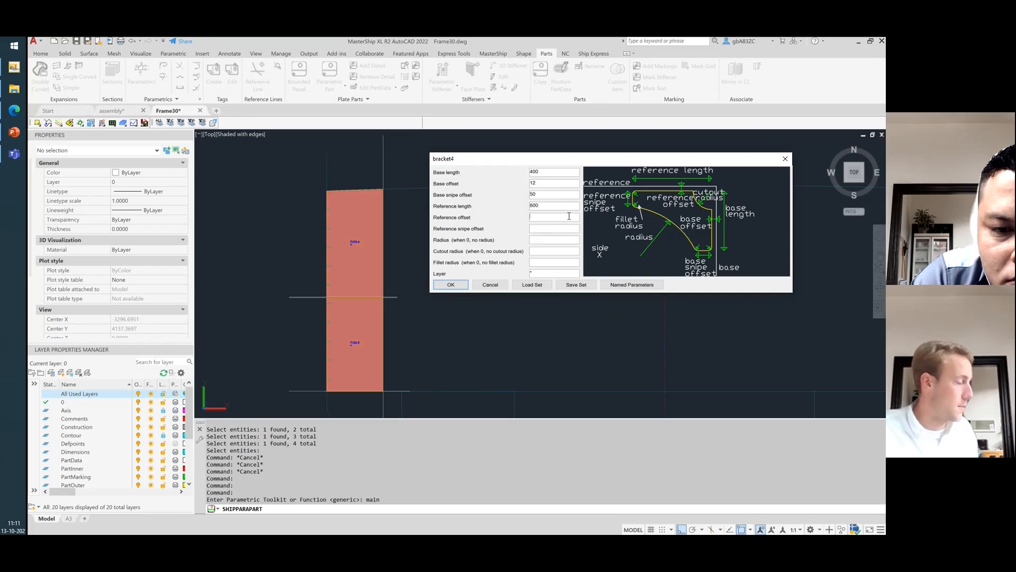
pyautogui.write('12')
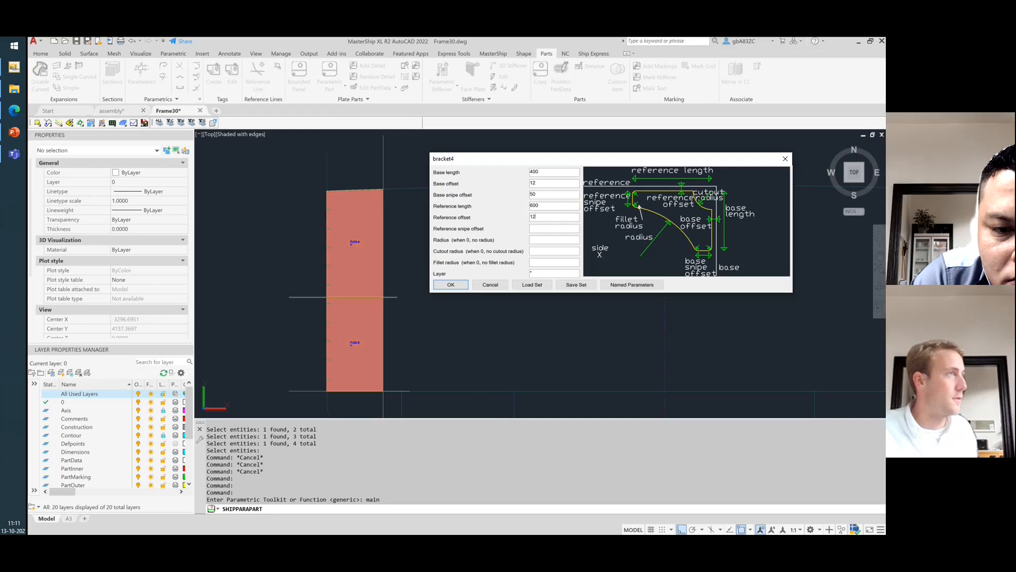
pyautogui.click(559, 231)
pyautogui.write('50')
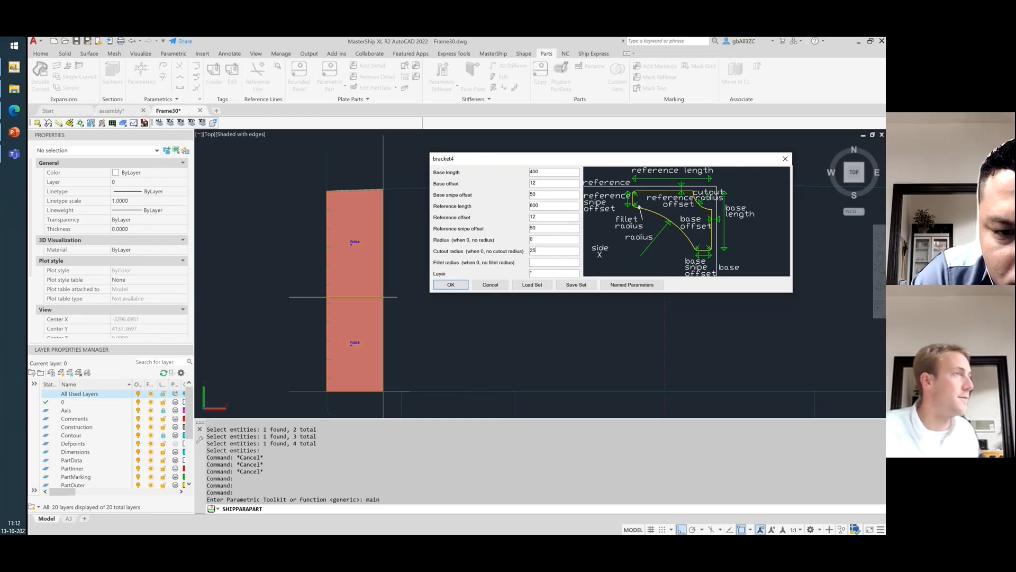
pyautogui.click(564, 264)
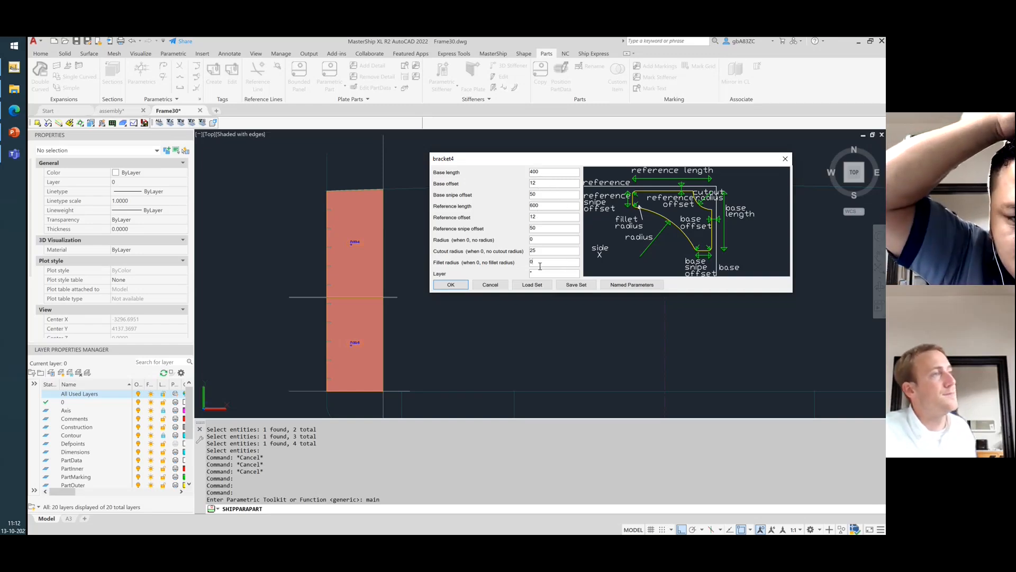
# - Save the bracket parameters as a set named Standard_webframe_bracket
pyautogui.click(575, 285)
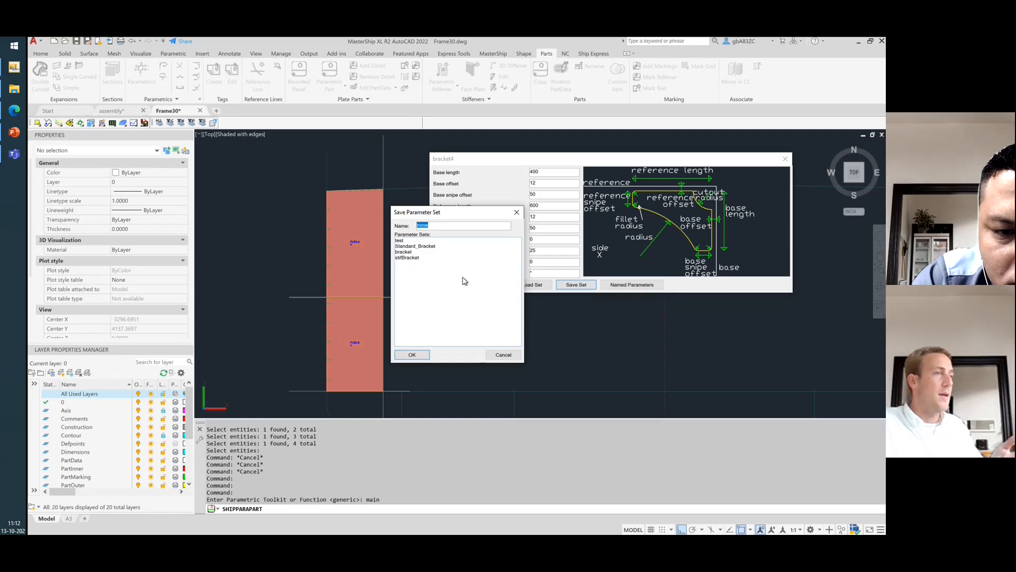
pyautogui.write('S')
pyautogui.write('tandard brack')
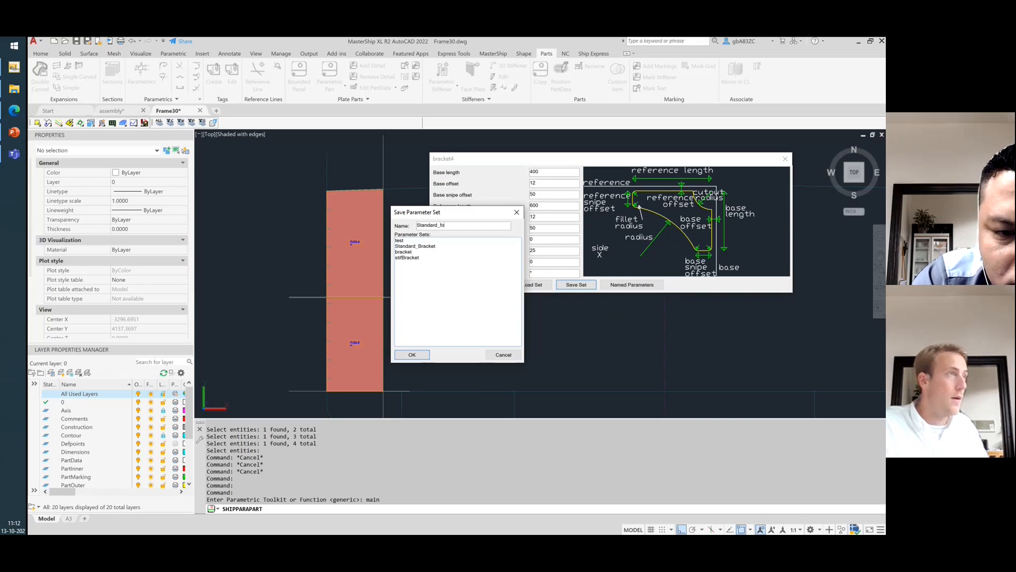
pyautogui.write('ebframe_bracket')
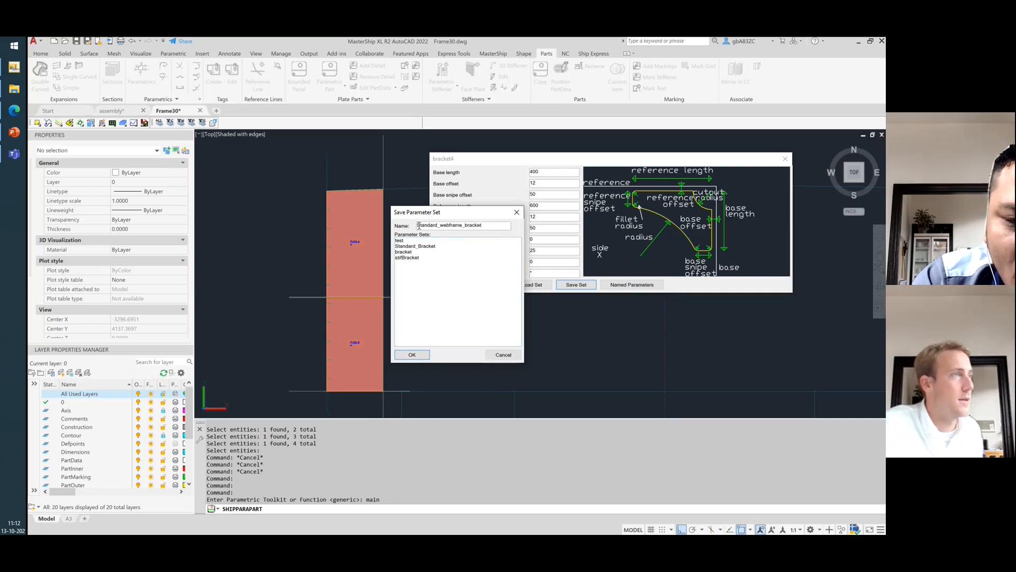
pyautogui.click(412, 354)
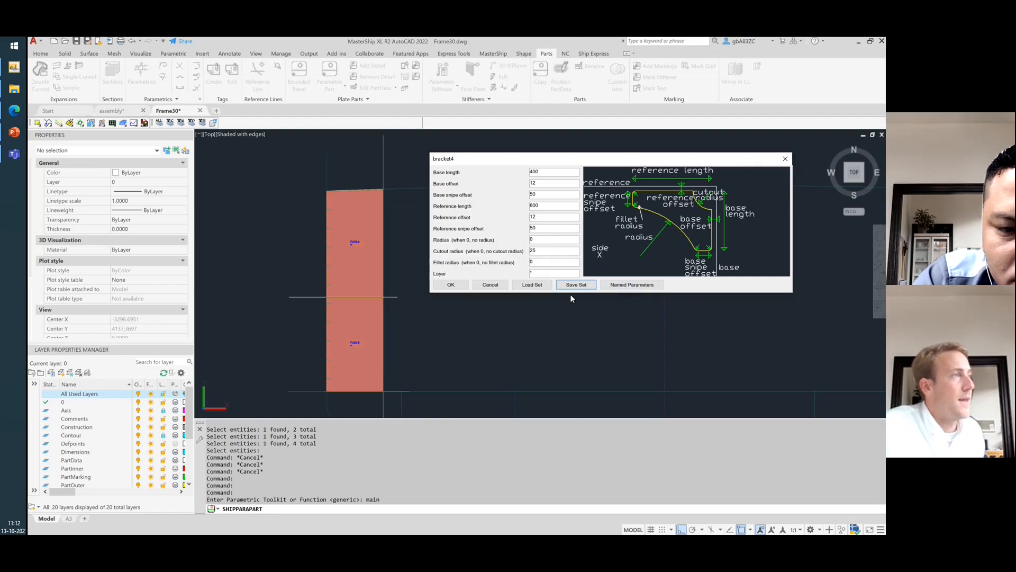
# - Place the bracket with the horizontal line below Fr30-5 as base and the vertical line as reference, on the inboard upper side
pyautogui.click(451, 285)
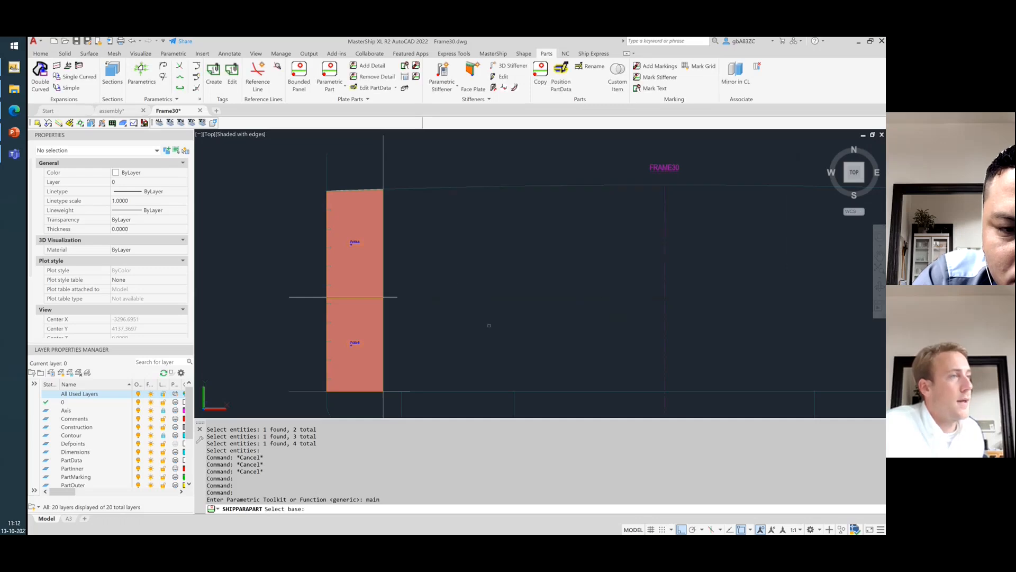
pyautogui.scroll(2, 427, 393)
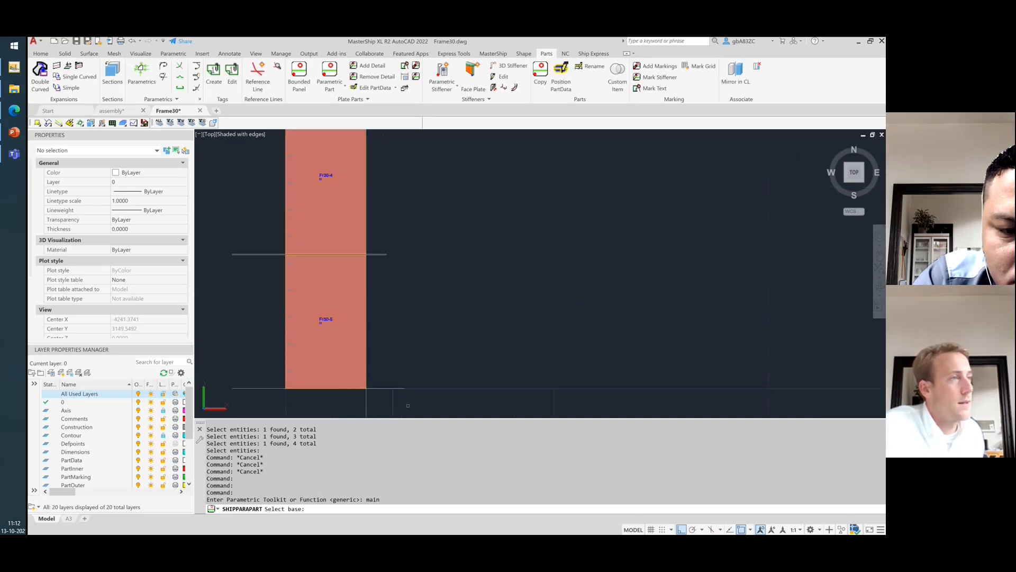
pyautogui.scroll(4, 407, 406)
pyautogui.click(432, 372)
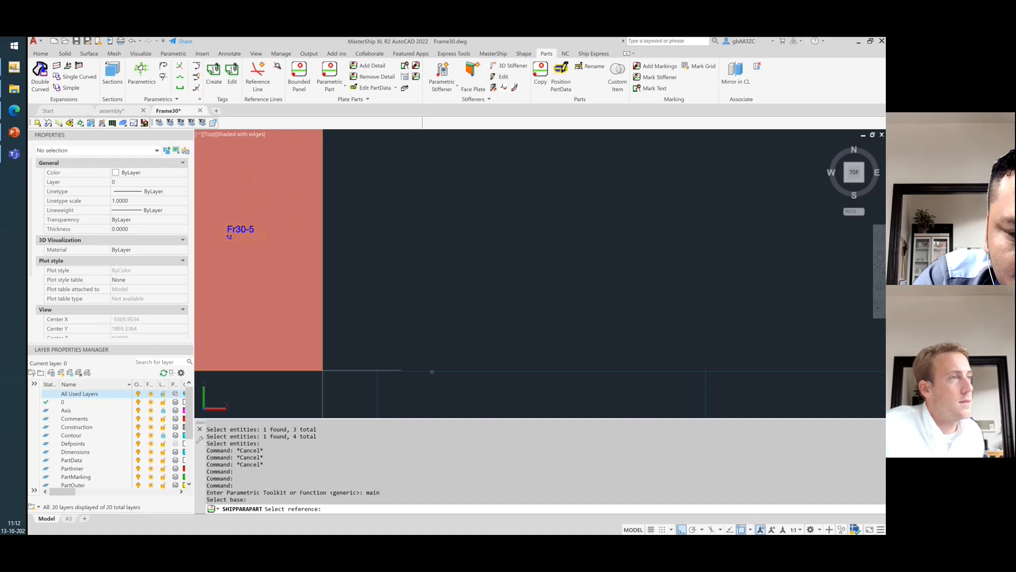
pyautogui.click(322, 395)
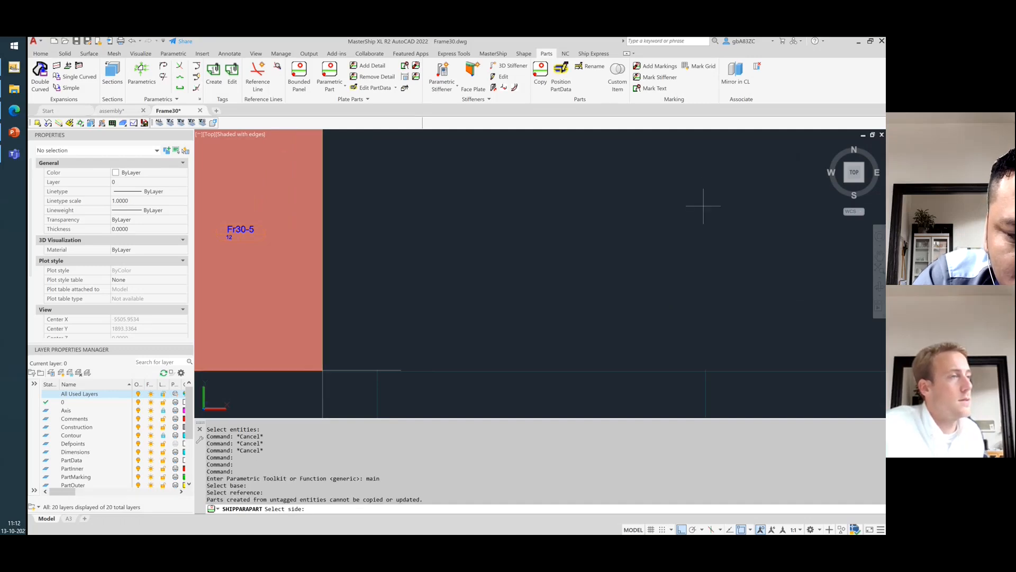
pyautogui.scroll(-5, 338, 278)
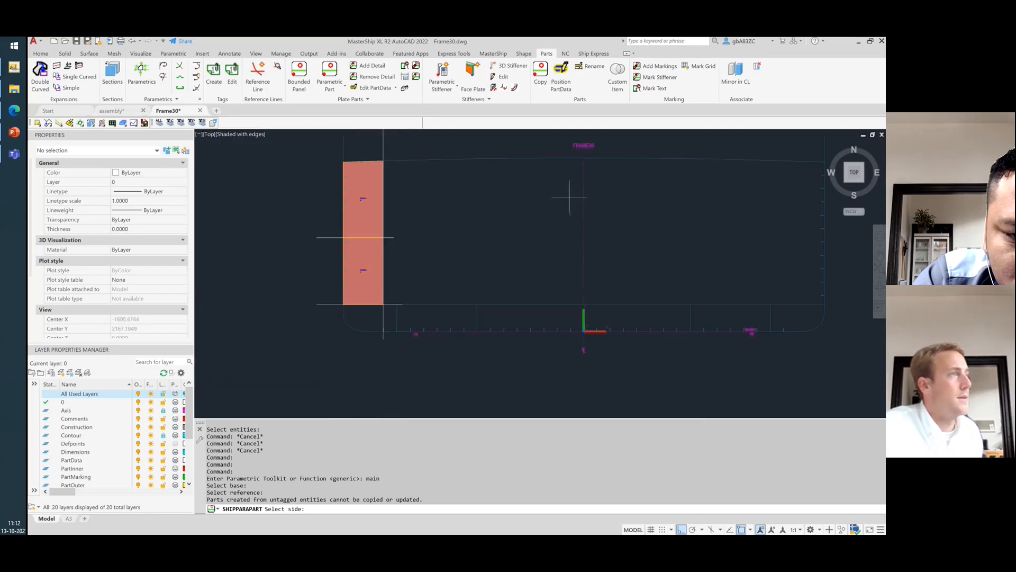
pyautogui.click(411, 298)
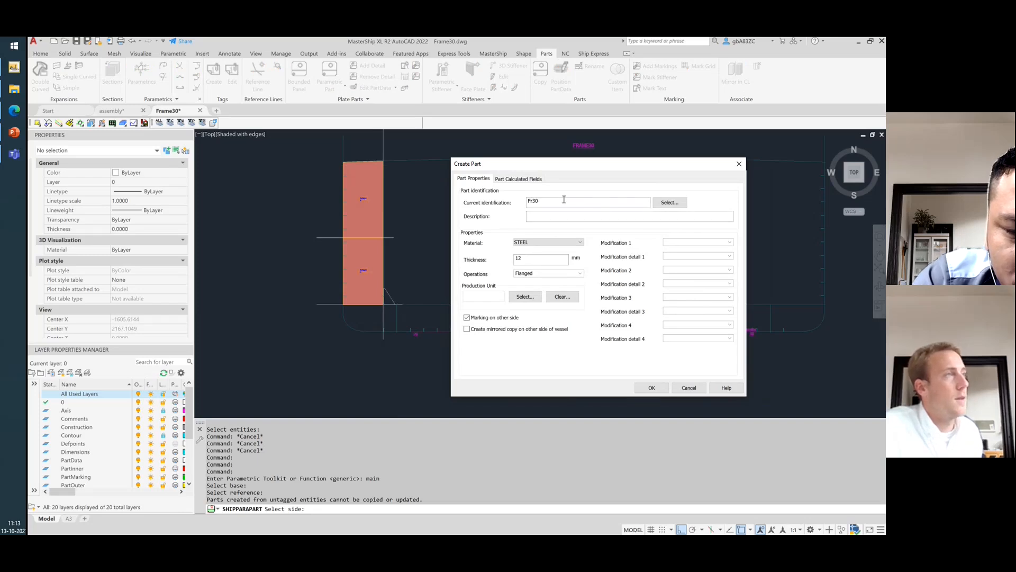
# - Create the bracket as part Fr30-6, 8 mm thick, with no operation and without marking on the other side
pyautogui.write('6')
pyautogui.press('Tab')
pyautogui.press('Tab')
pyautogui.press('Tab')
pyautogui.write('8')
pyautogui.click(578, 272)
pyautogui.click(572, 281)
pyautogui.write('0')
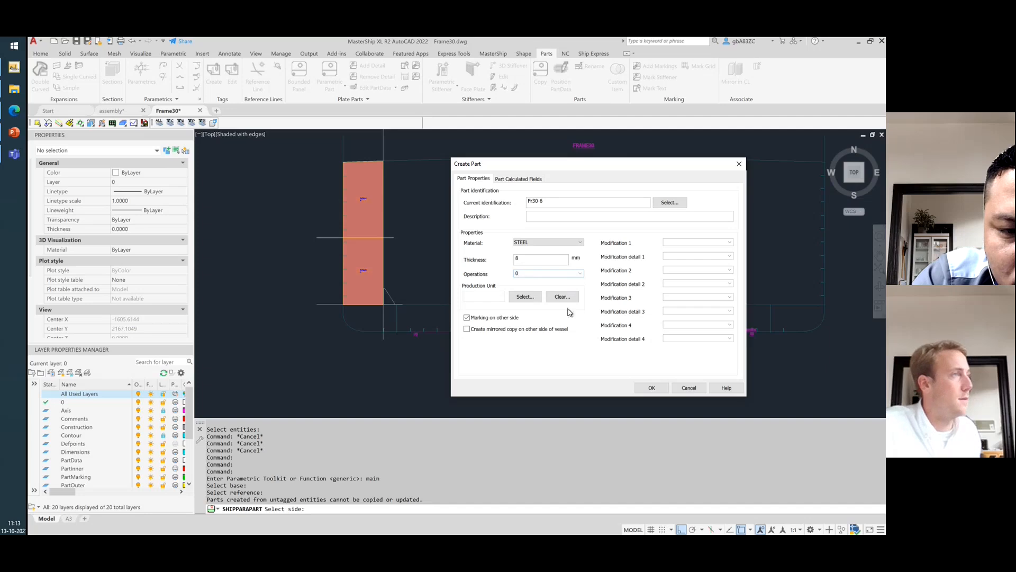
pyautogui.press('BackSpace')
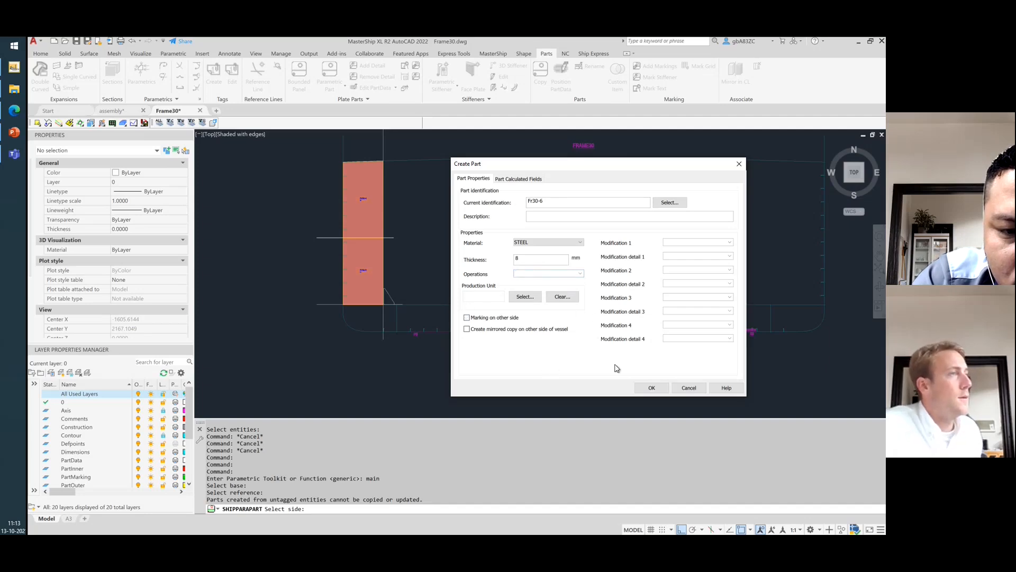
pyautogui.click(651, 388)
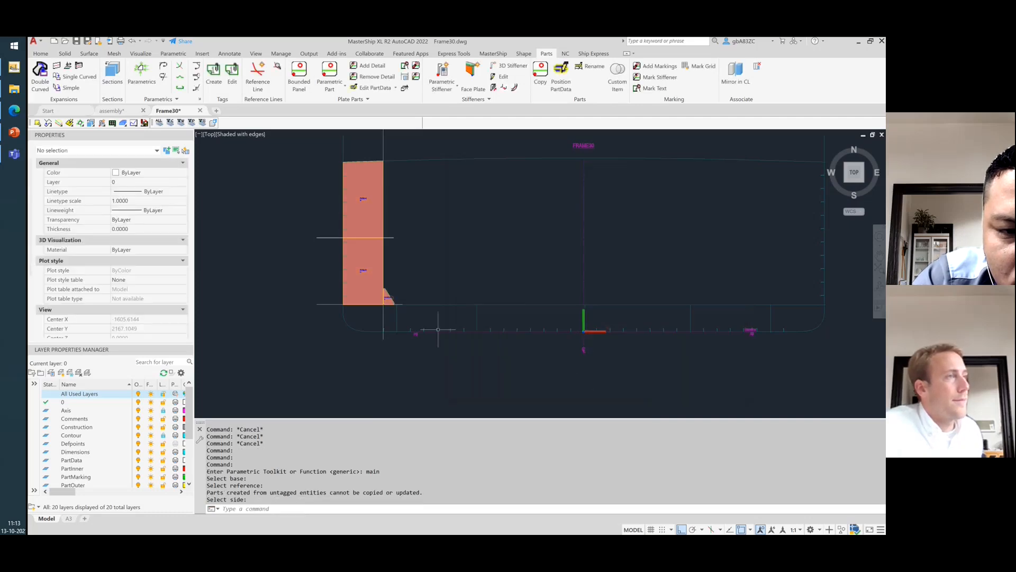
# - Examine bracket Fr30-6's snipes, corner cutout and offsets against part Fr30-5 and the horizontal line
pyautogui.scroll(5, 390, 297)
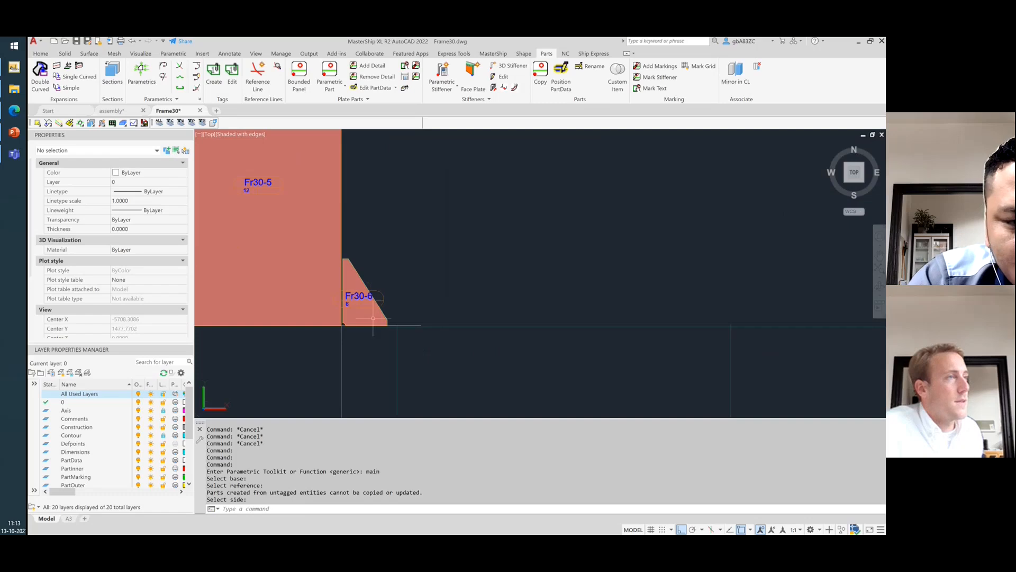
pyautogui.scroll(8, 377, 326)
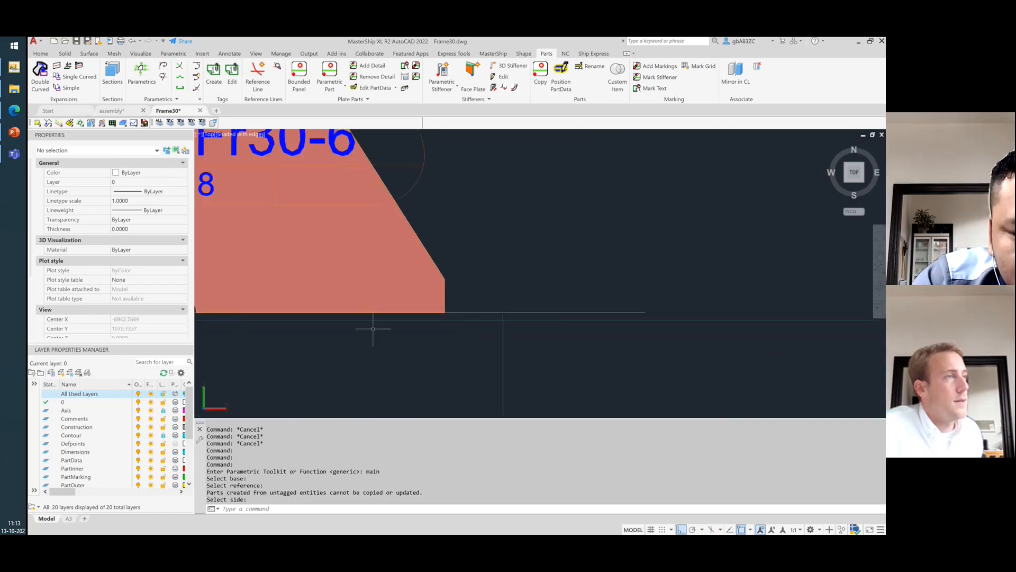
pyautogui.scroll(-2, 503, 335)
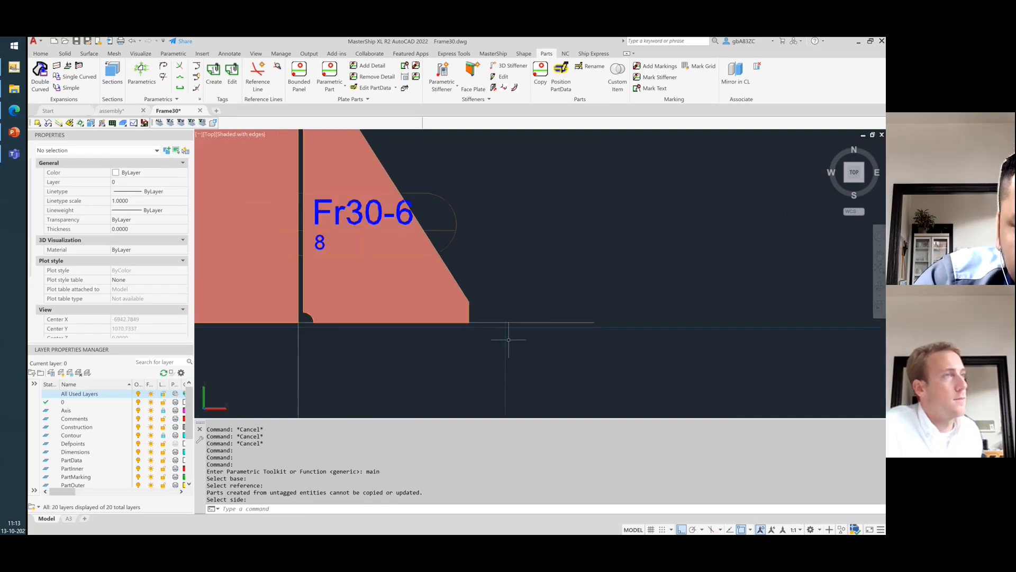
pyautogui.scroll(-2, 317, 344)
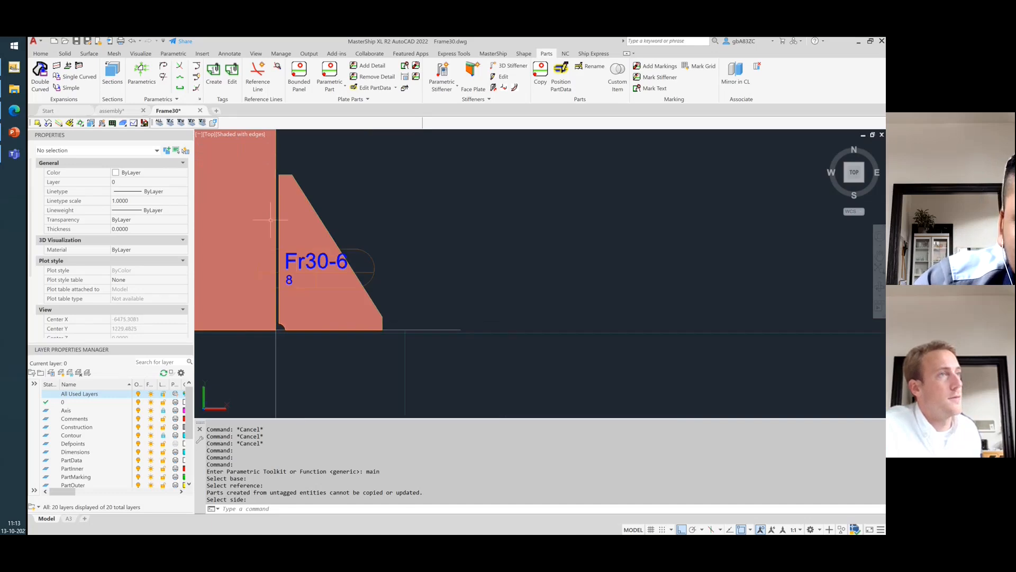
pyautogui.scroll(-2, 265, 322)
pyautogui.scroll(-5, 262, 344)
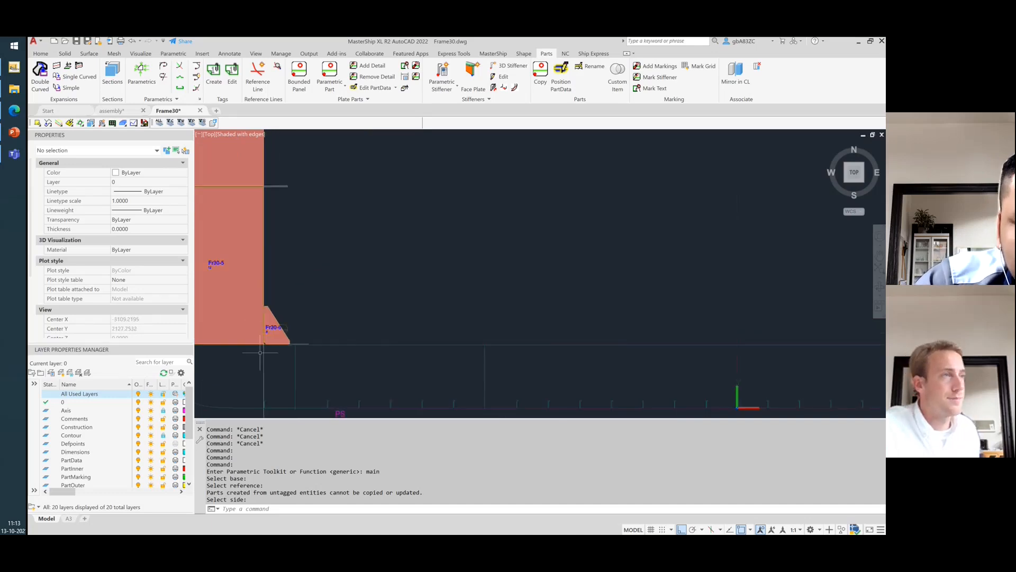
pyautogui.scroll(-3, 281, 330)
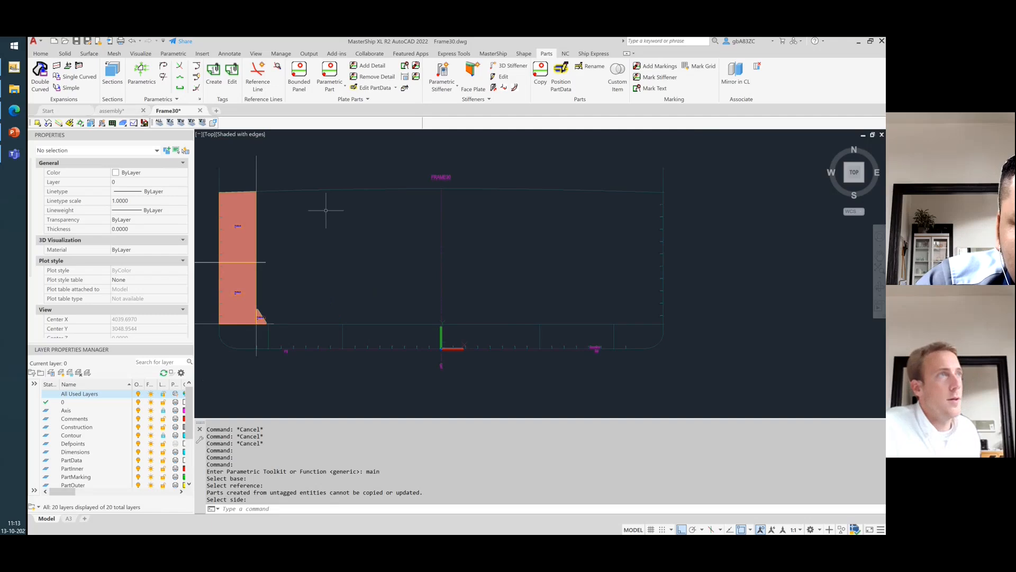
# - Start another bracket4 parametric part and clear all its dimension values from base length to fillet radius
pyautogui.click(335, 77)
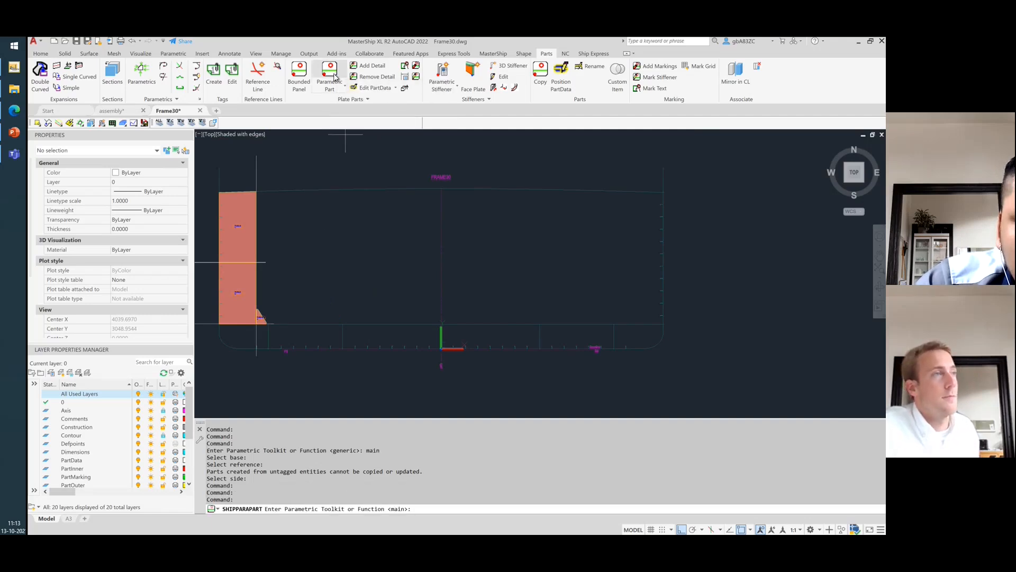
pyautogui.press('Return')
pyautogui.click(385, 286)
pyautogui.click(437, 286)
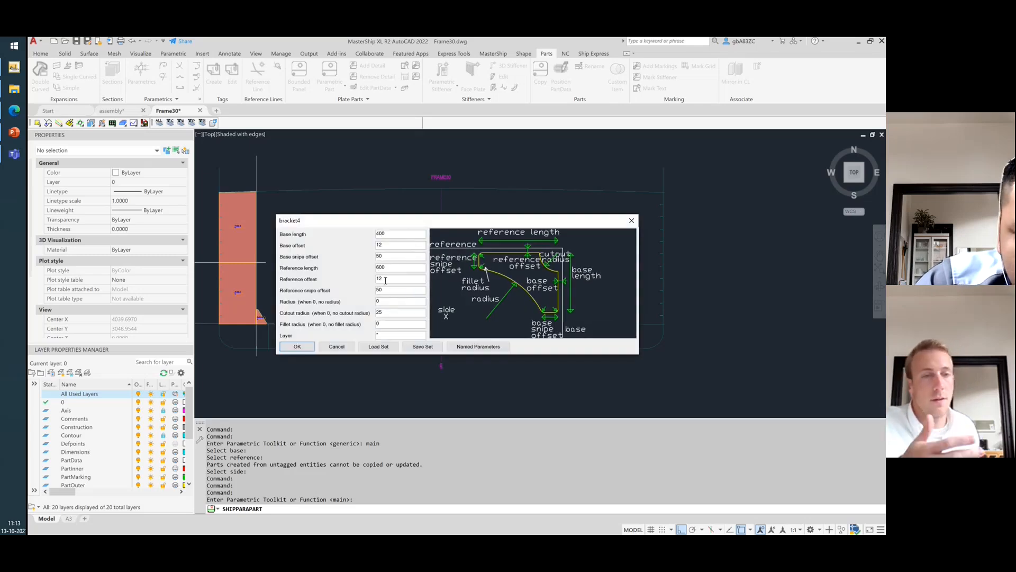
pyautogui.moveTo(406, 235); pyautogui.dragTo(377, 312)
pyautogui.press('BackSpace')
pyautogui.press('BackSpace')
pyautogui.press('BackSpace')
pyautogui.press('BackSpace')
pyautogui.press('BackSpace')
pyautogui.press('BackSpace')
pyautogui.press('BackSpace')
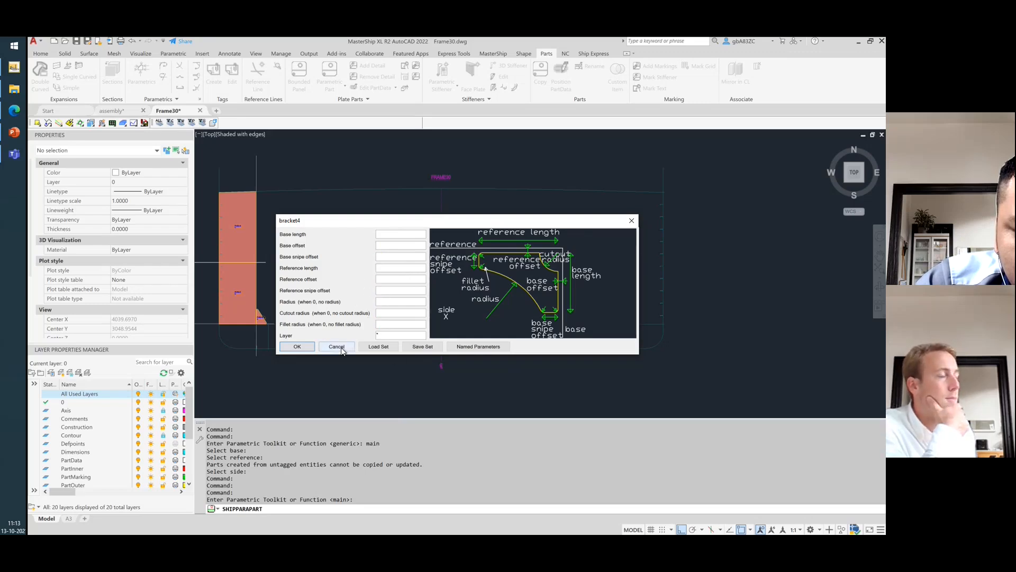
# - Load the Standard_Bracket parameter set for the bracket and accept its values
pyautogui.click(422, 347)
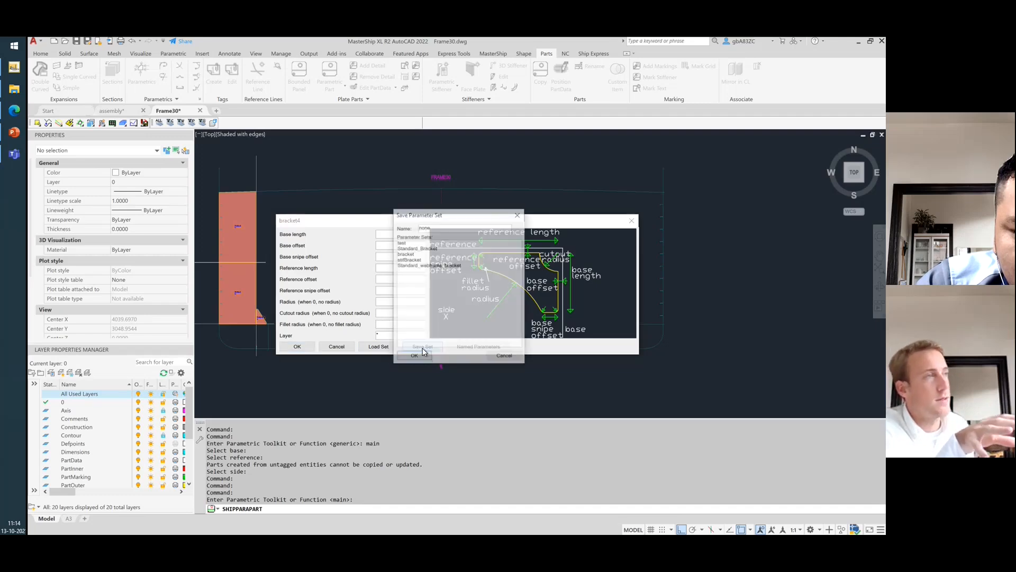
pyautogui.click(503, 356)
pyautogui.click(378, 348)
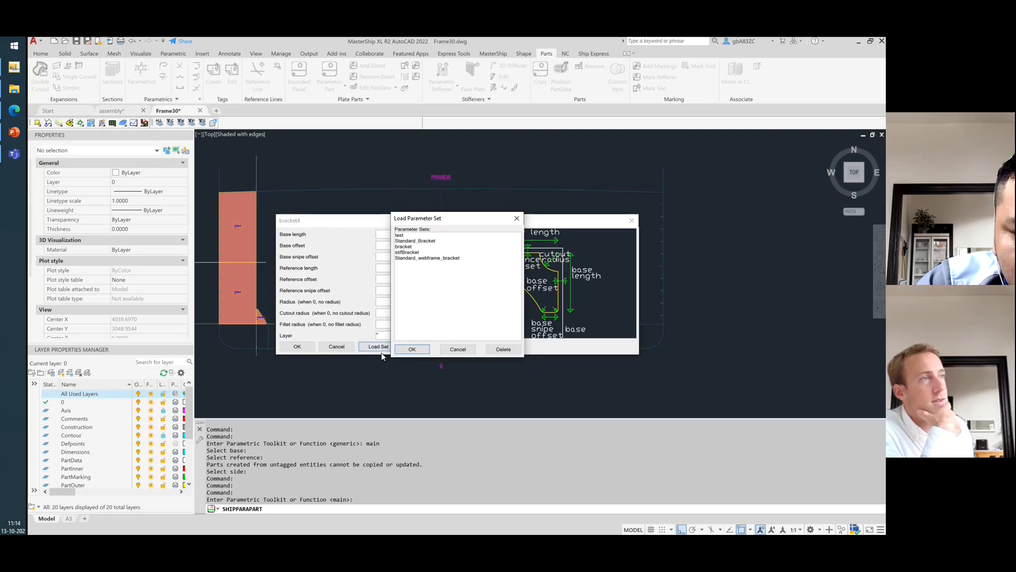
pyautogui.click(424, 259)
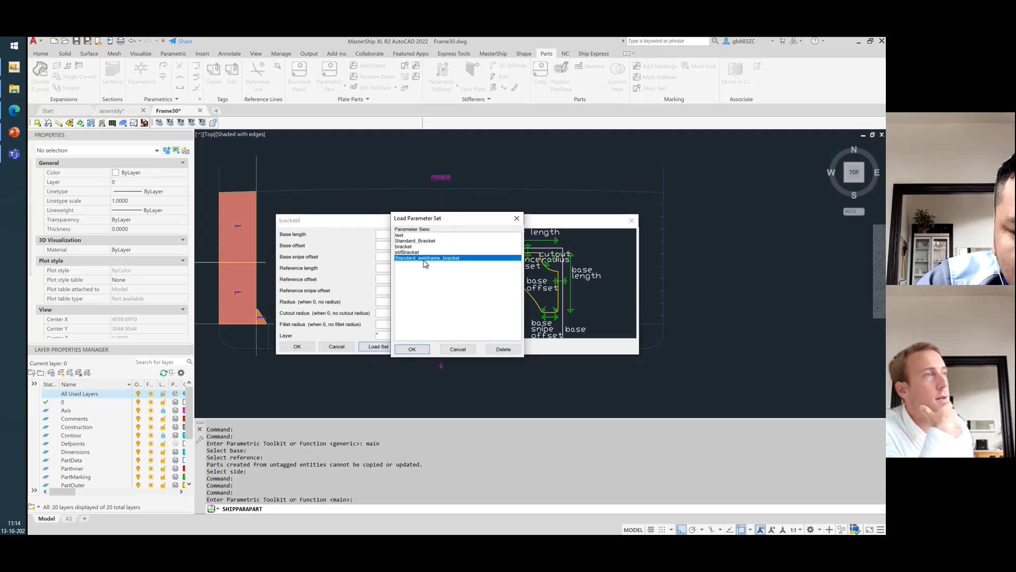
pyautogui.click(405, 242)
pyautogui.click(405, 252)
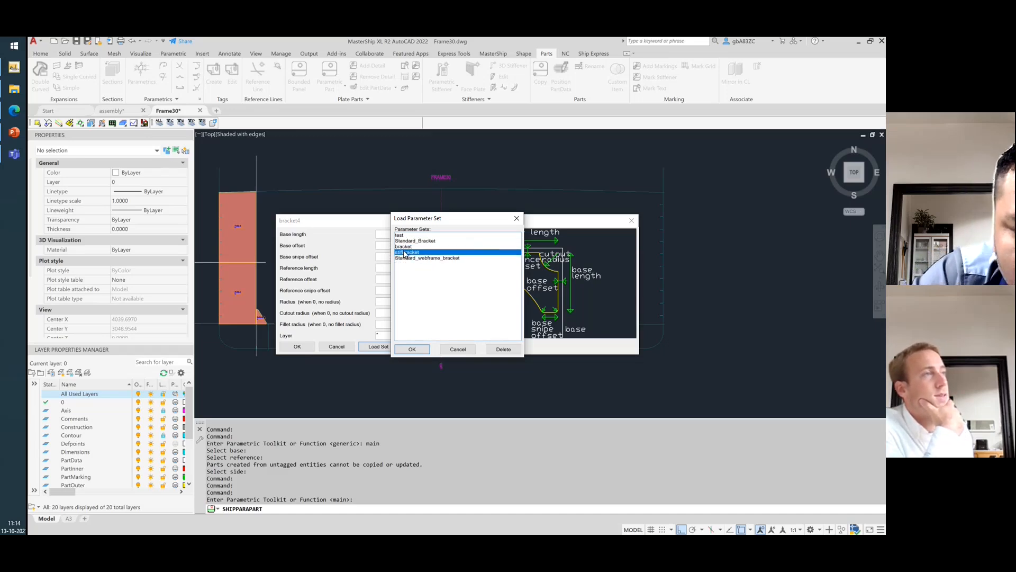
pyautogui.click(411, 242)
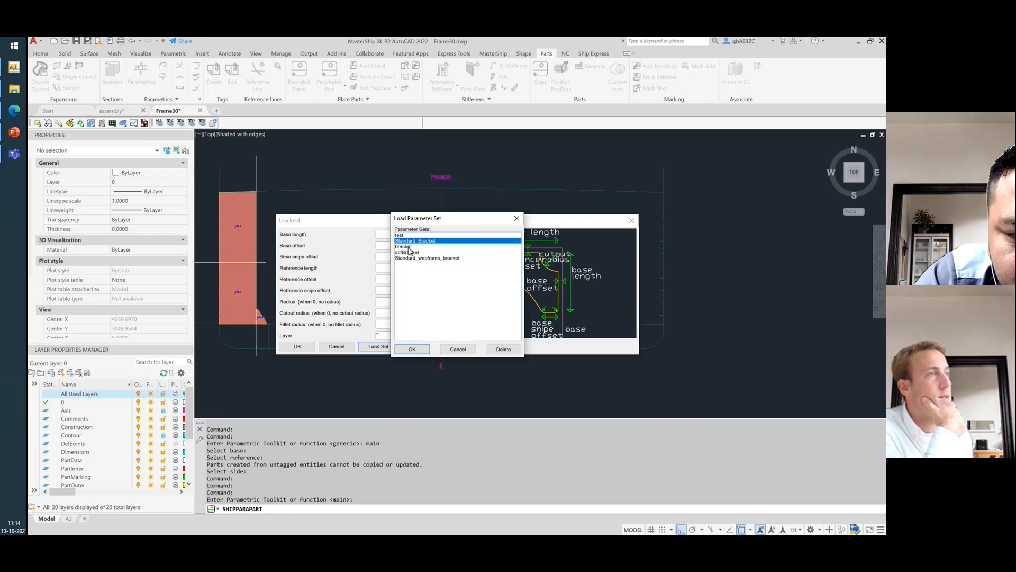
pyautogui.click(411, 349)
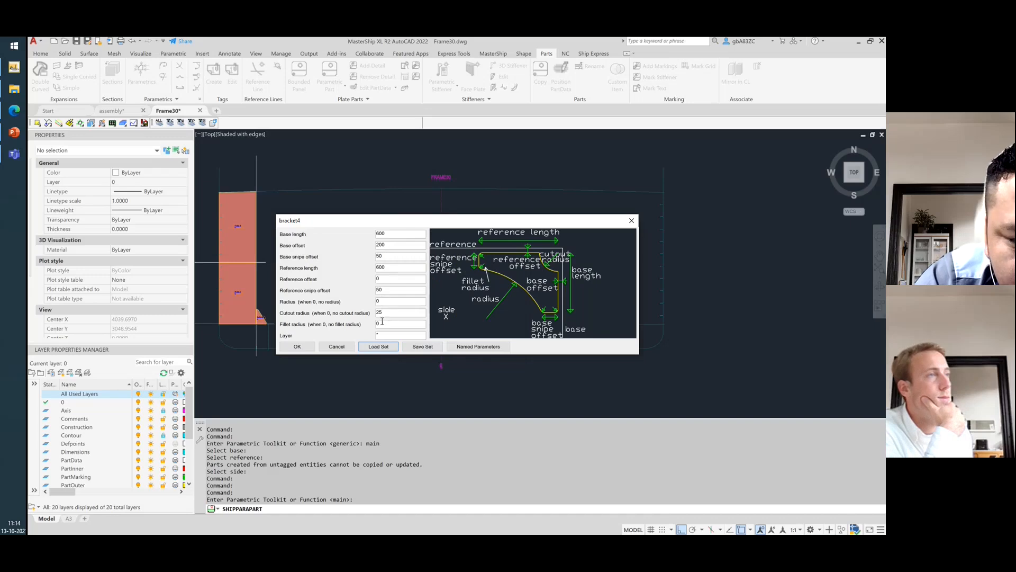
pyautogui.doubleClick(389, 247)
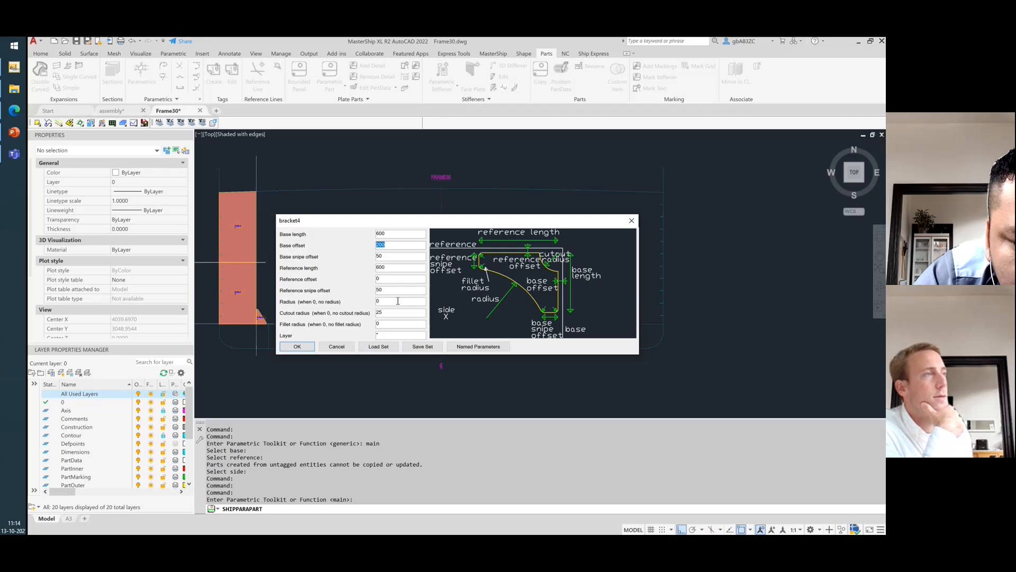
pyautogui.click(298, 347)
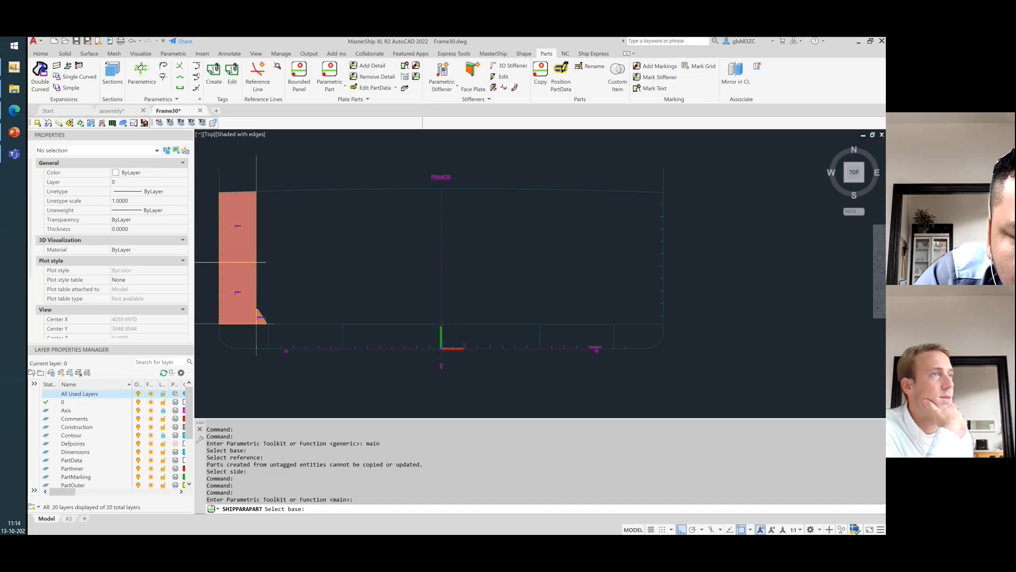
# - Place the bracket with the deck line as base and the vertical line as reference, inboard below deck, as 8 mm steel part Fr30-8
pyautogui.click(297, 191)
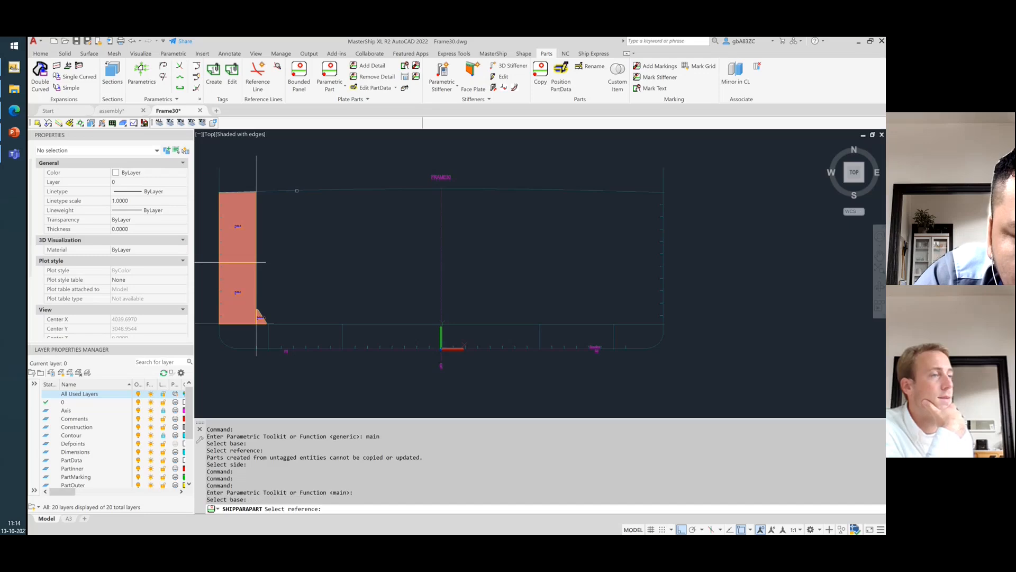
pyautogui.click(256, 176)
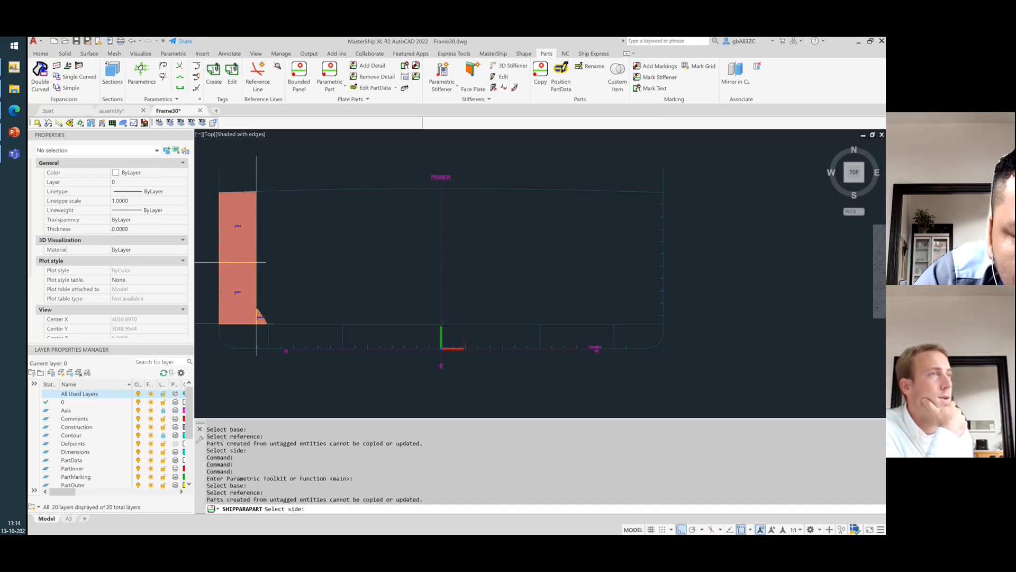
pyautogui.click(269, 205)
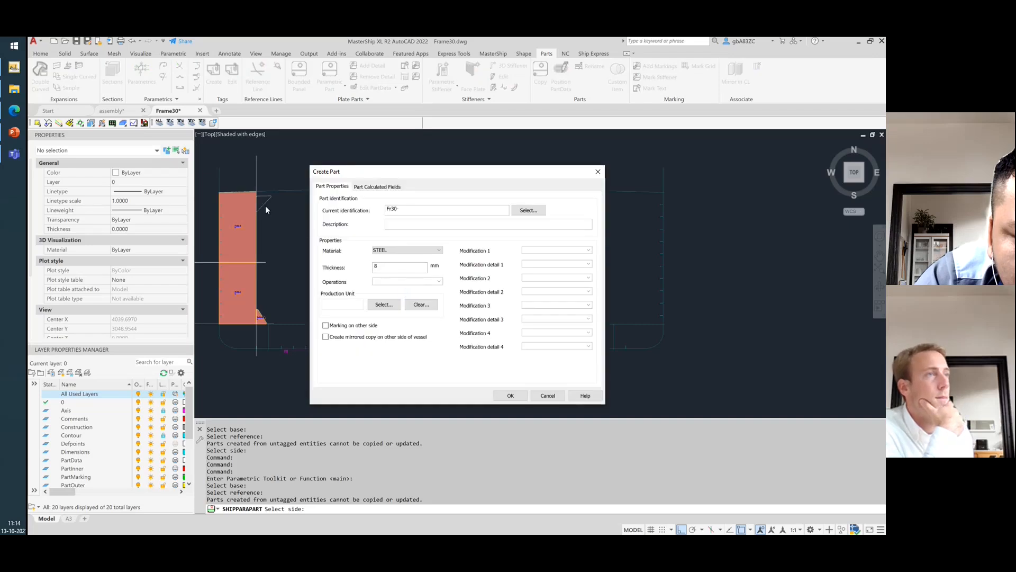
pyautogui.click(425, 209)
pyautogui.press('Return')
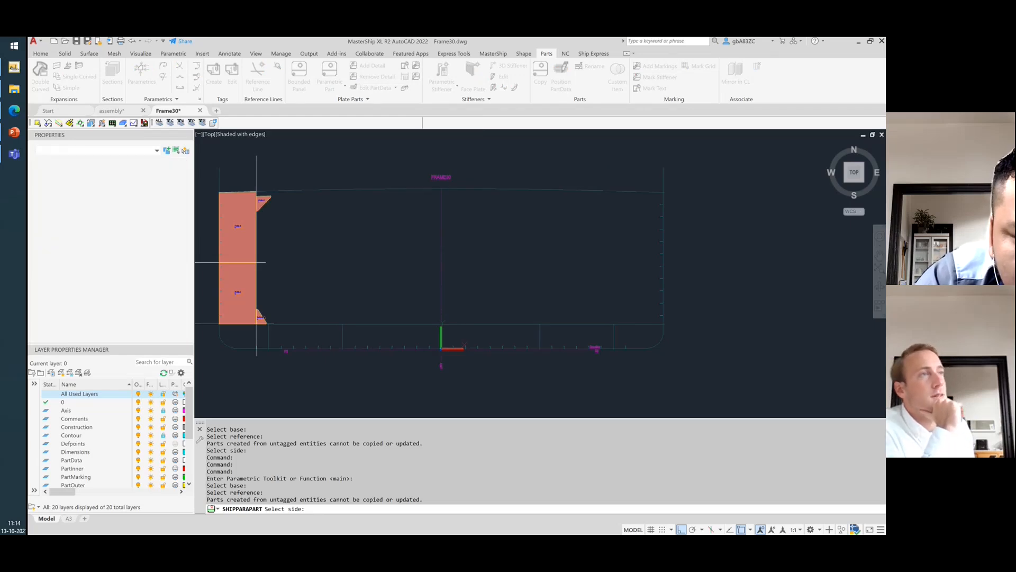
pyautogui.click(256, 262)
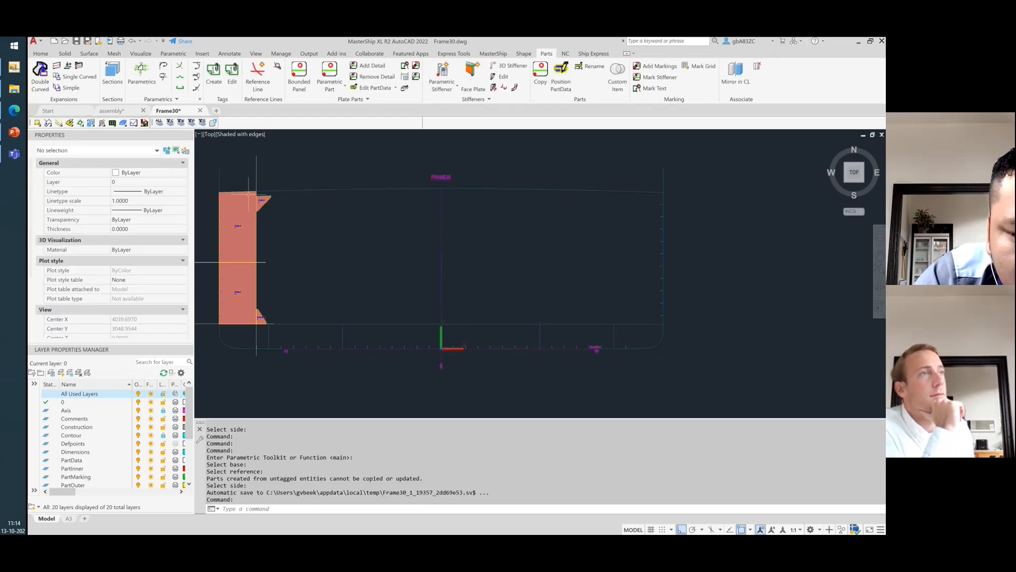
# - Start another parametric bracket with the Standard_webframe_bracket parameter set and accept its values
pyautogui.scroll(5, 262, 197)
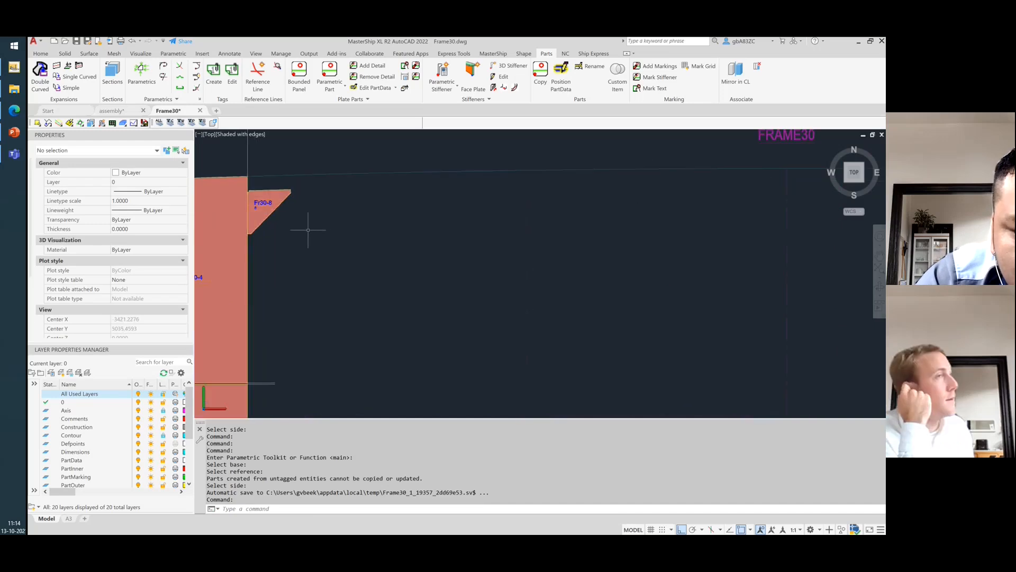
pyautogui.click(327, 88)
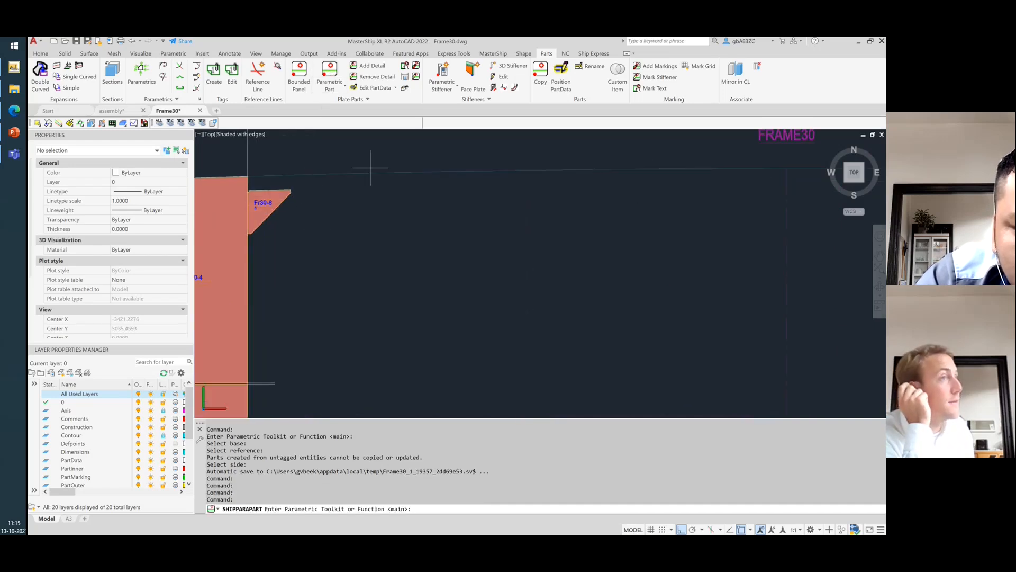
pyautogui.press('Return')
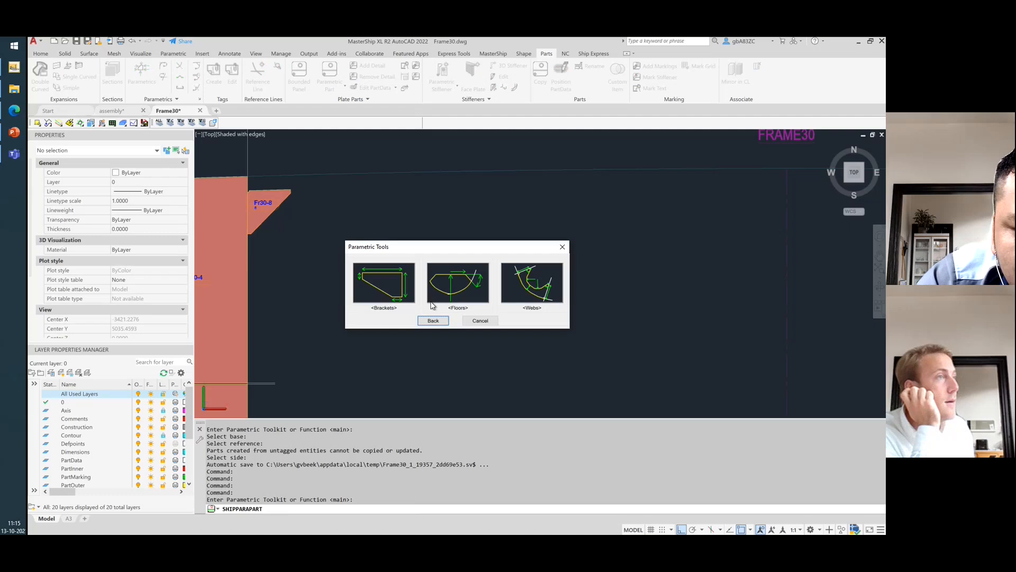
pyautogui.click(384, 284)
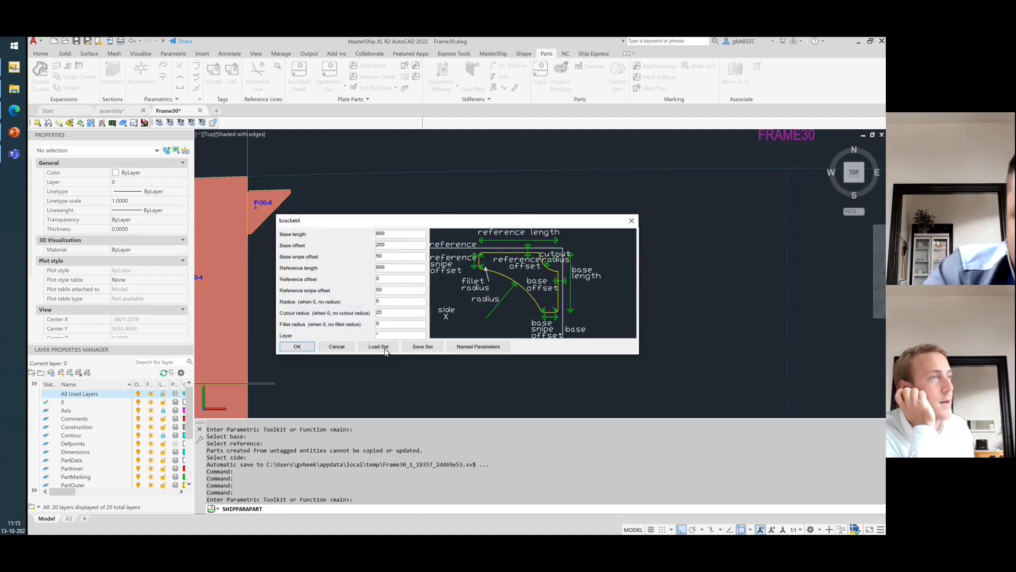
pyautogui.click(379, 347)
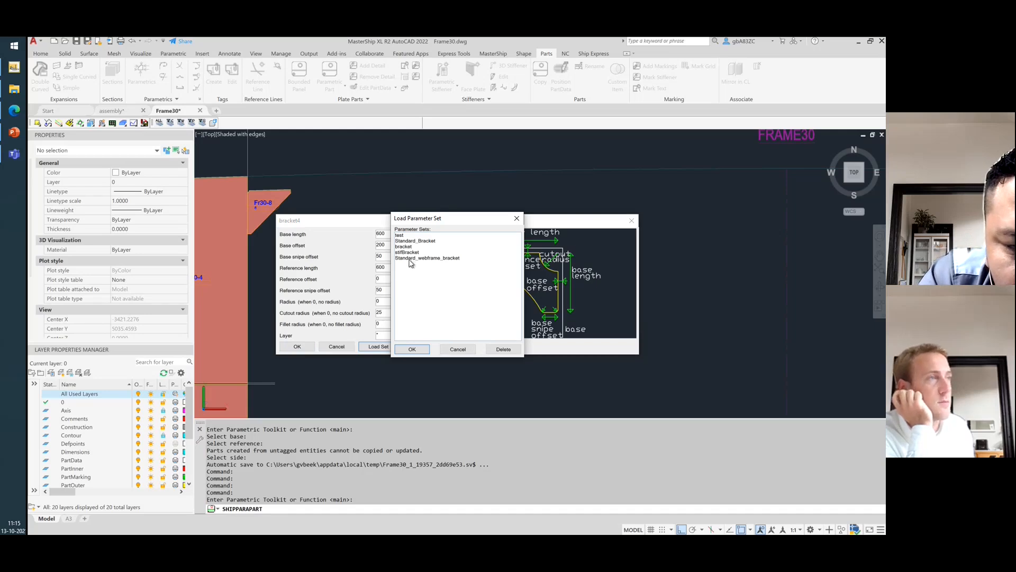
pyautogui.click(411, 259)
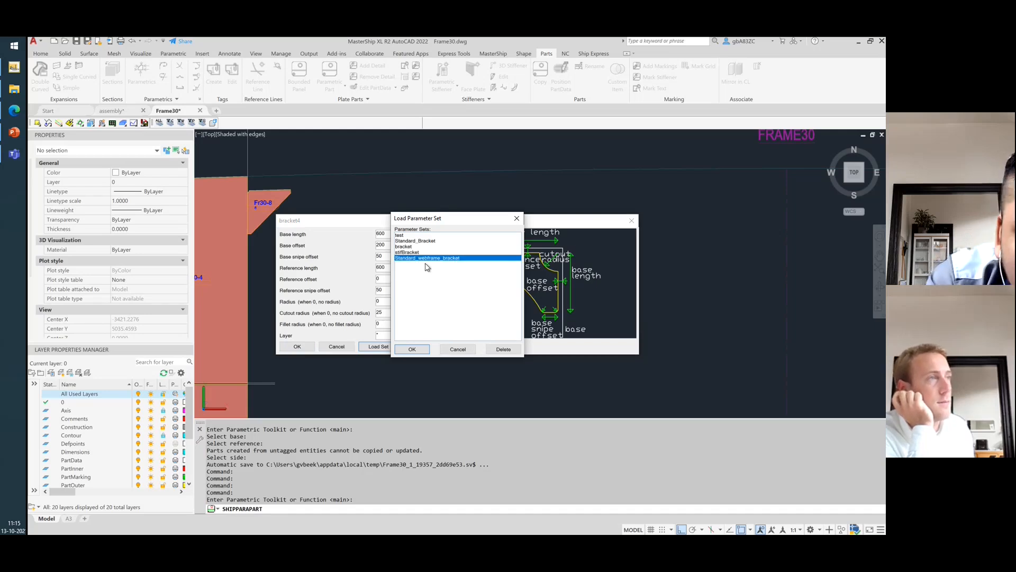
pyautogui.click(416, 352)
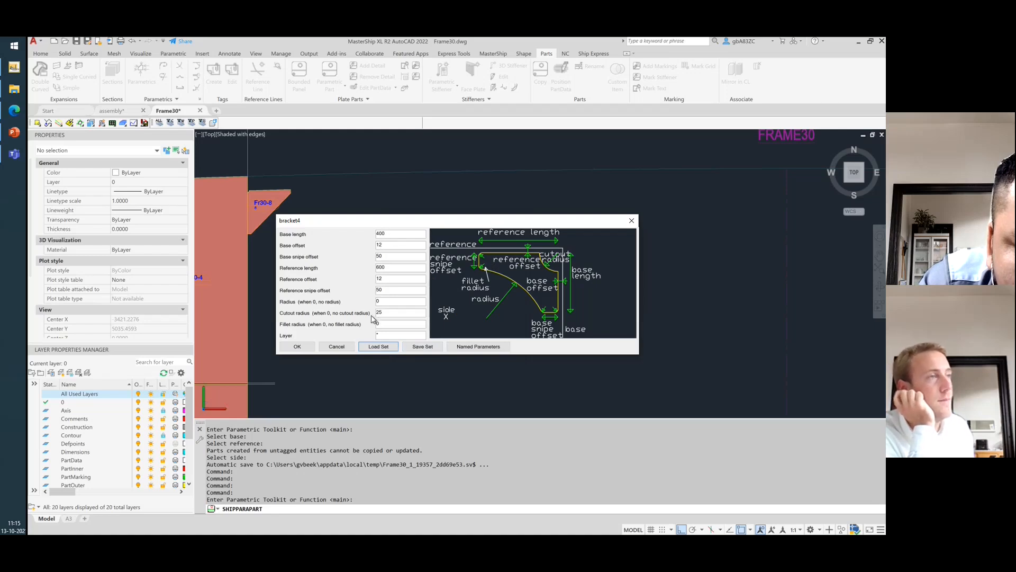
pyautogui.click(298, 346)
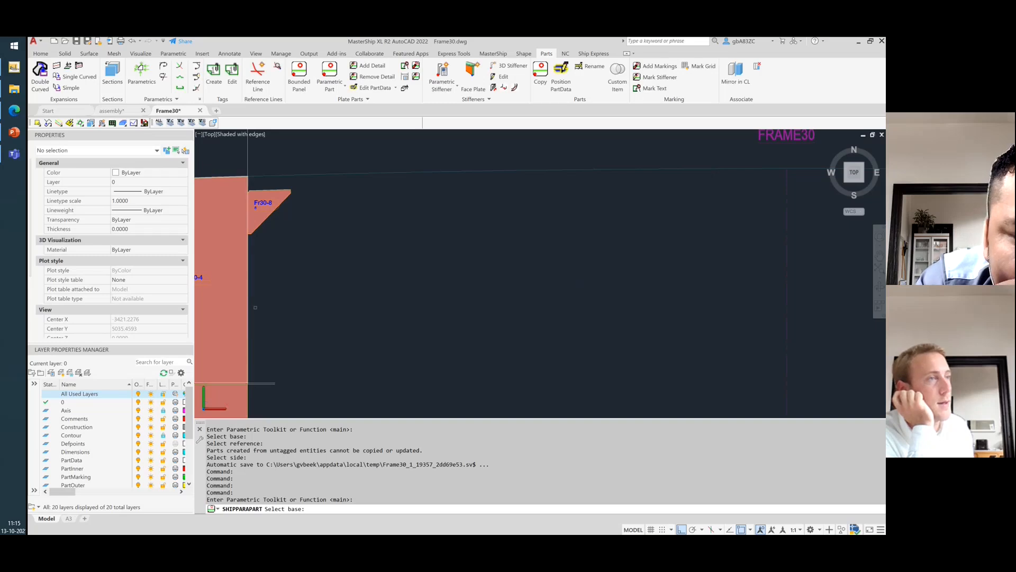
# - Try to place the bracket with the horizontal line between the web plates as base and the vertical line as reference
pyautogui.click(263, 383)
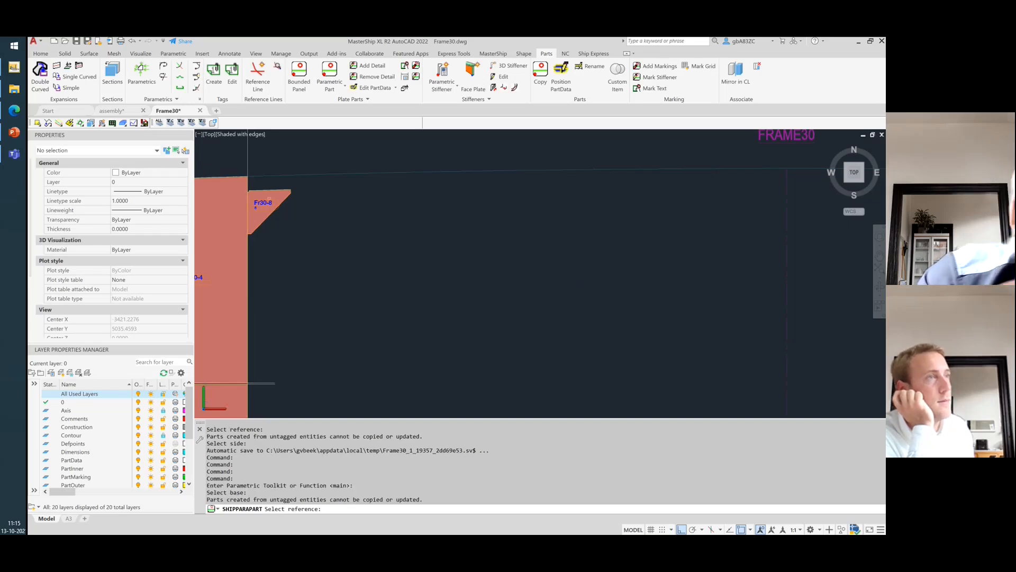
pyautogui.click(248, 156)
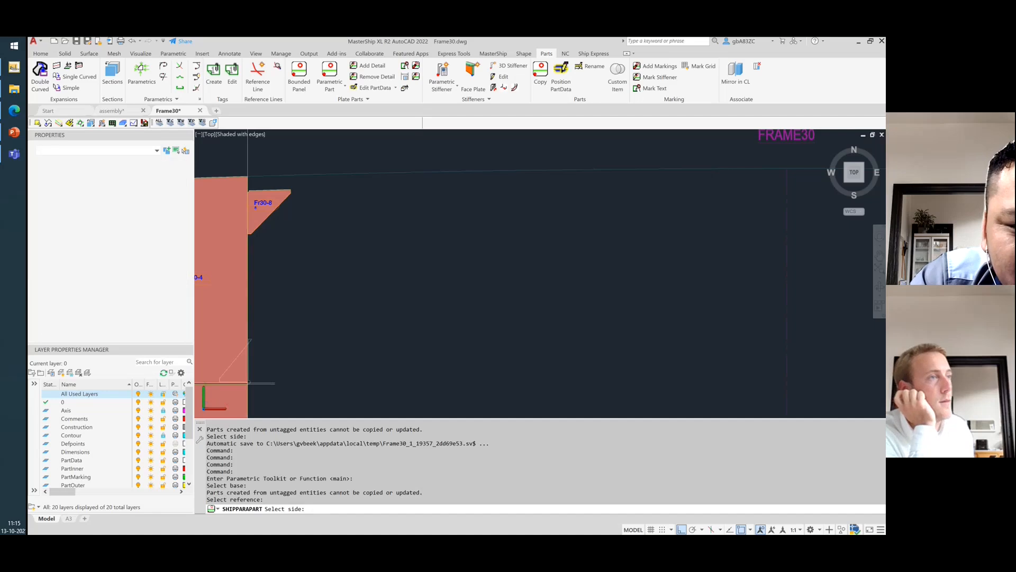
pyautogui.click(249, 340)
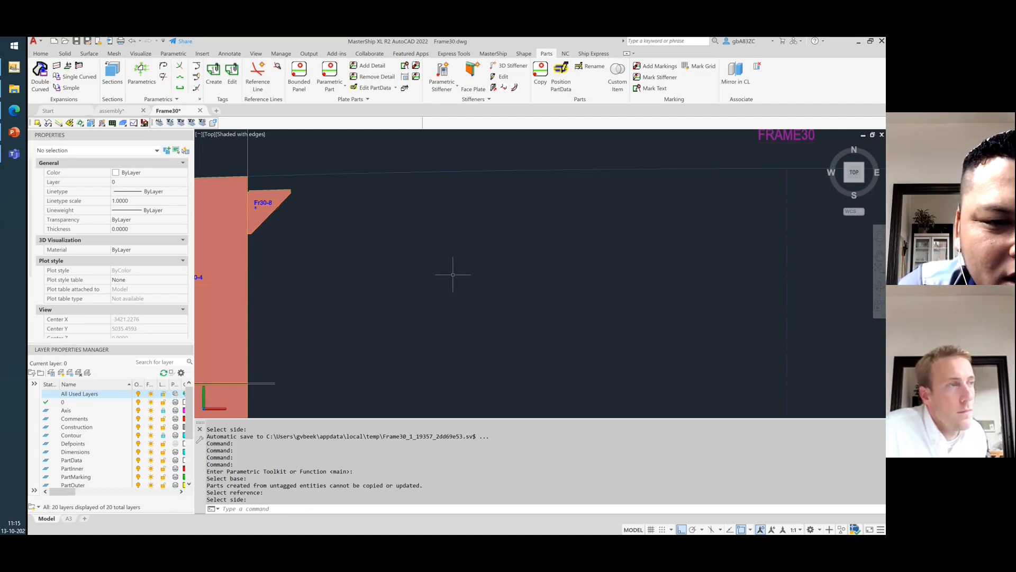
pyautogui.scroll(-2, 421, 252)
pyautogui.scroll(-3, 382, 253)
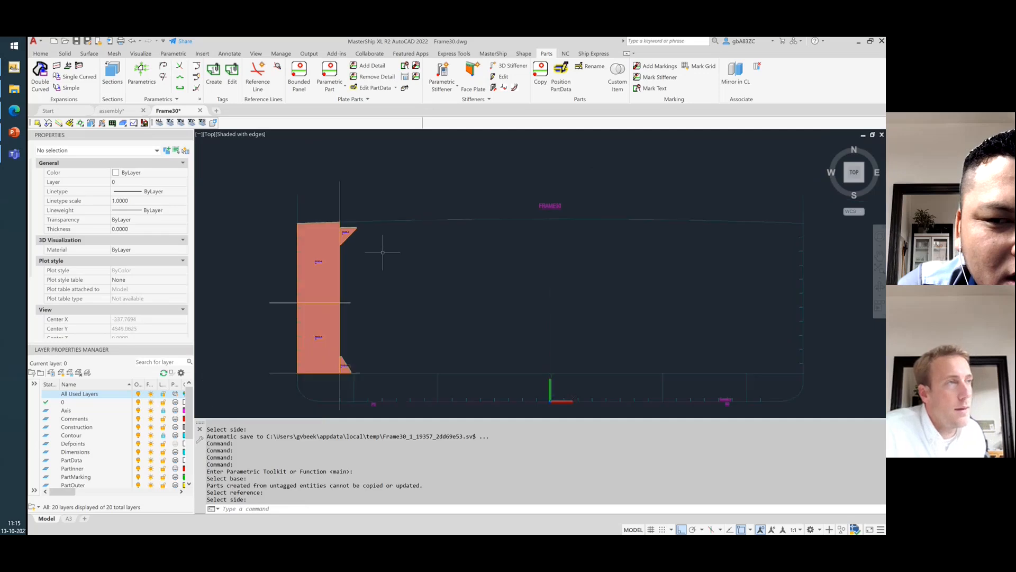
# - Delete bracket Fr30-8 beside the upper end of web plate Fr30-4
pyautogui.scroll(6, 346, 234)
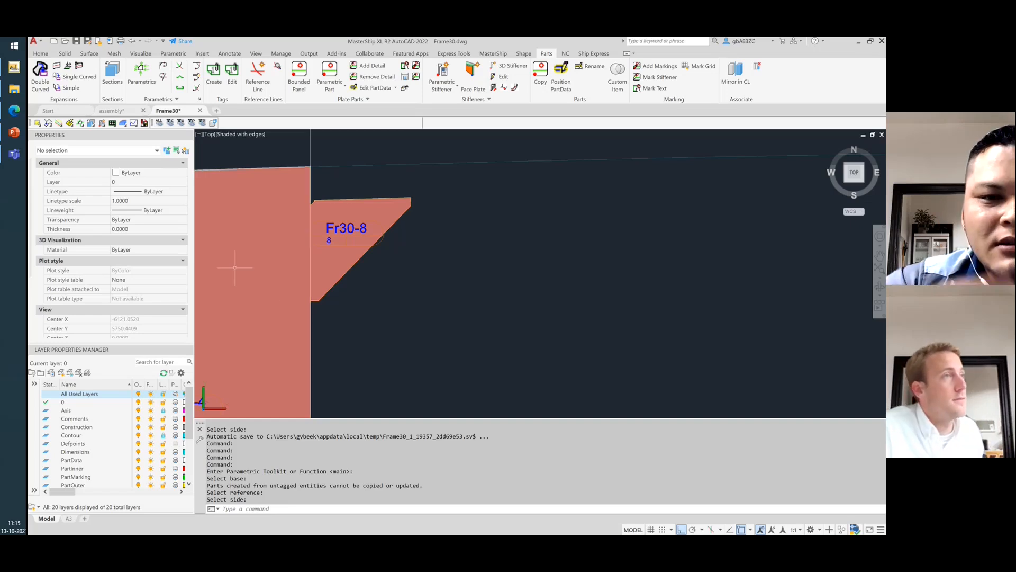
pyautogui.scroll(-5, 347, 334)
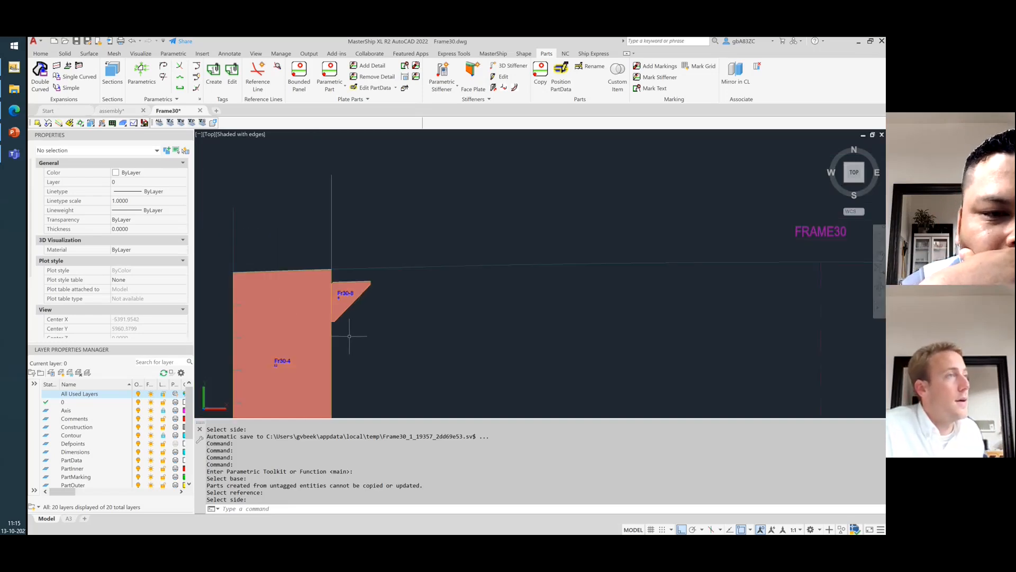
pyautogui.click(386, 348)
pyautogui.click(364, 286)
pyautogui.press('Delete')
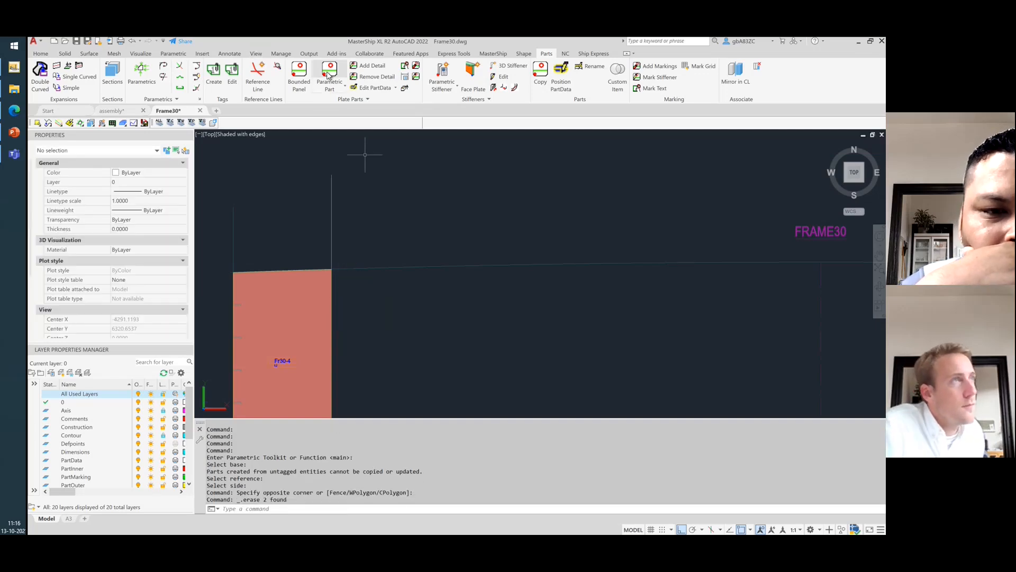
# - Start a new parametric part to replace the deleted upper bracket
pyautogui.click(329, 74)
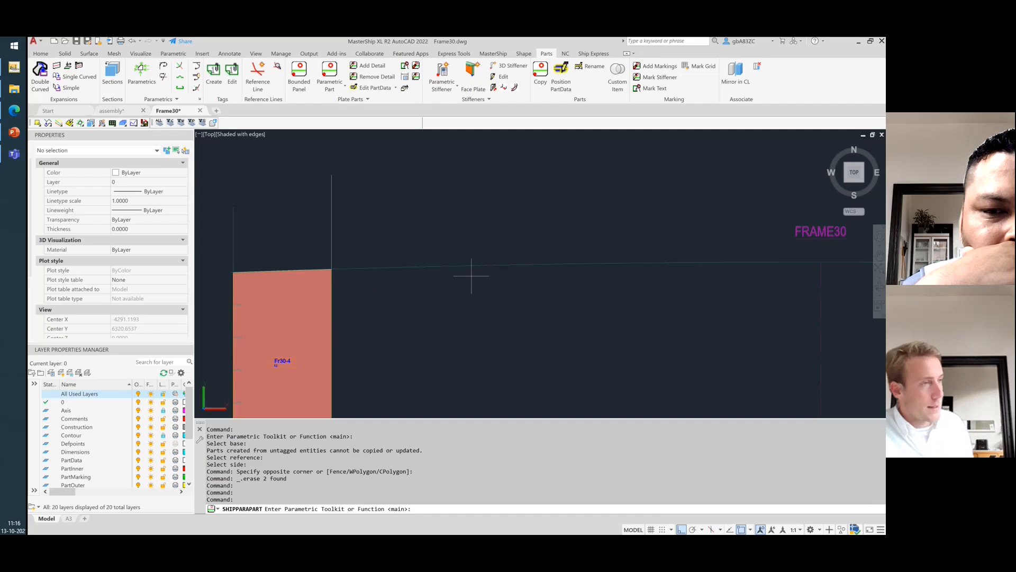
# - Start a bracket4 parametric part and set its reference offset to 60 and base offset to 10
pyautogui.press('Return')
pyautogui.click(378, 284)
pyautogui.click(492, 278)
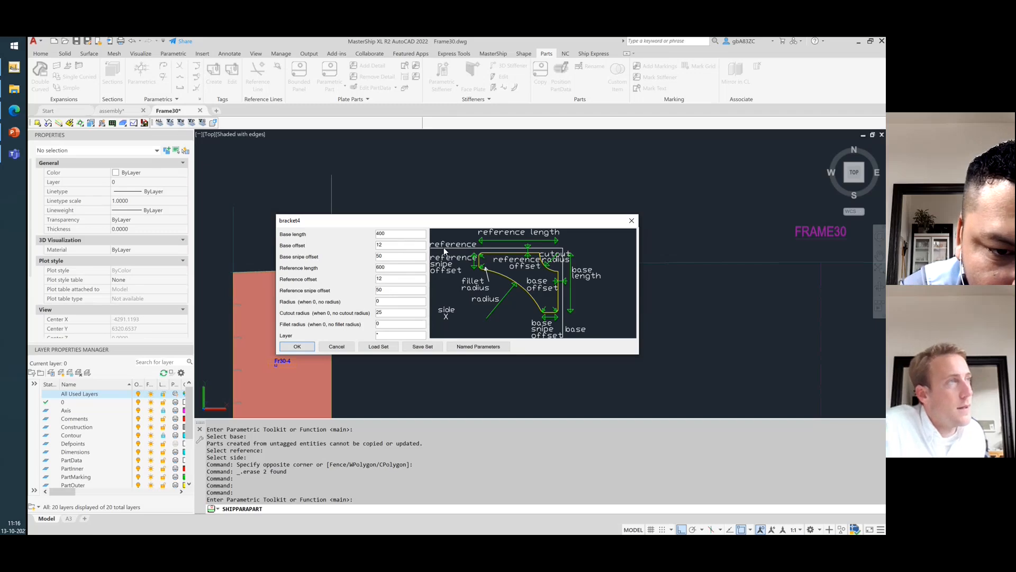
pyautogui.click(405, 246)
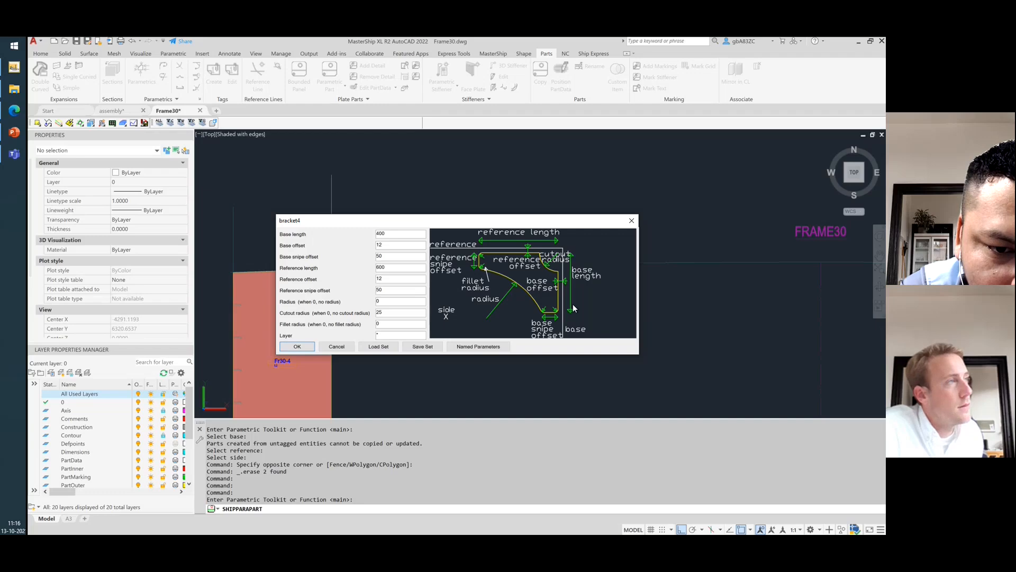
pyautogui.moveTo(552, 222); pyautogui.dragTo(754, 257)
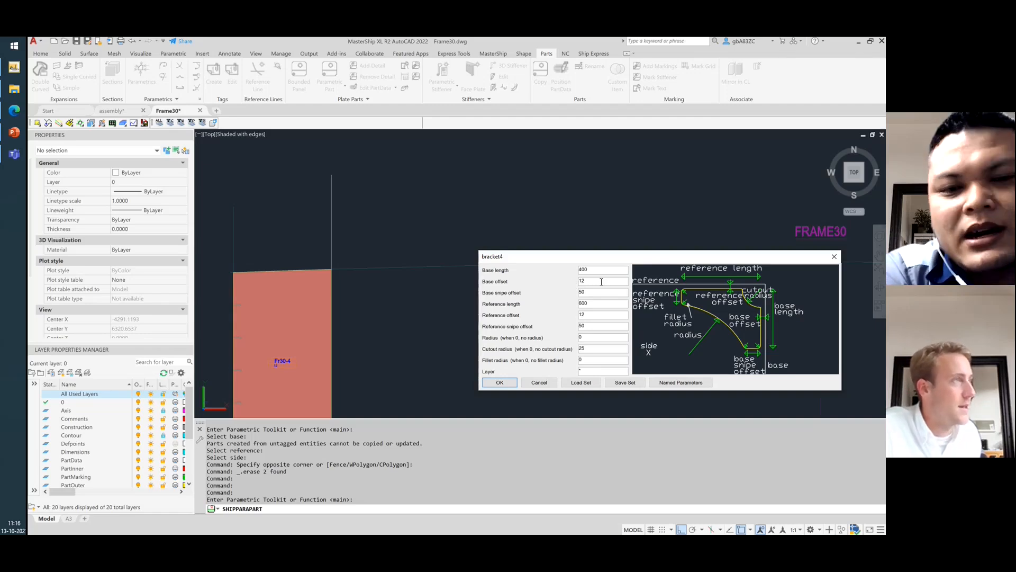
pyautogui.doubleClick(593, 314)
pyautogui.write('60')
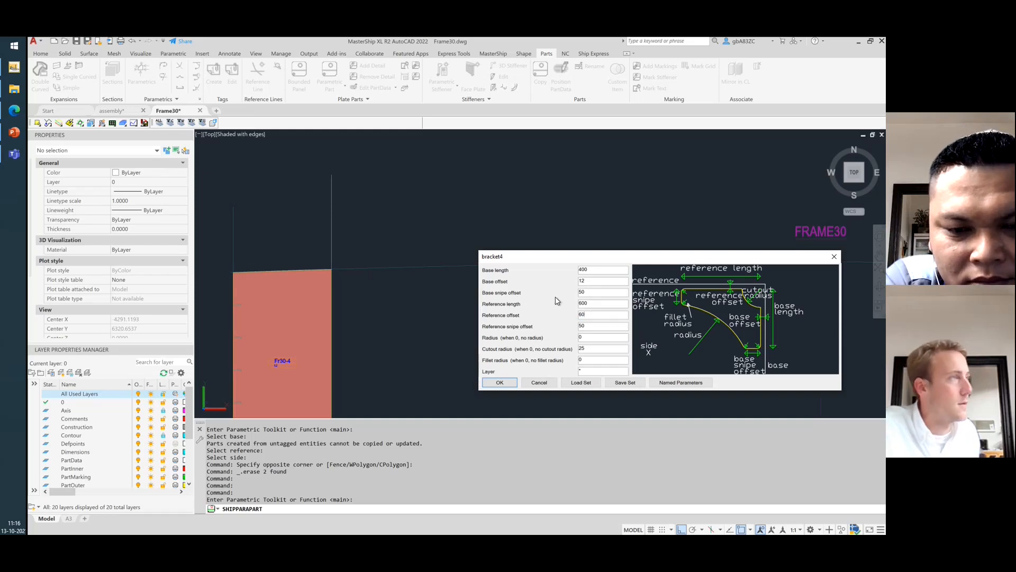
pyautogui.moveTo(588, 281); pyautogui.dragTo(547, 284)
pyautogui.write('10')
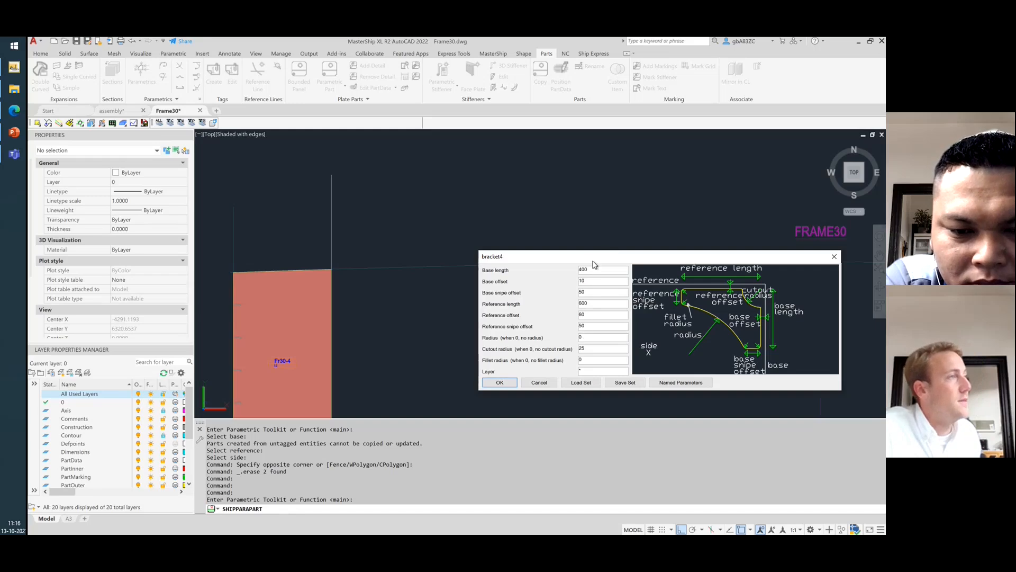
pyautogui.click(500, 382)
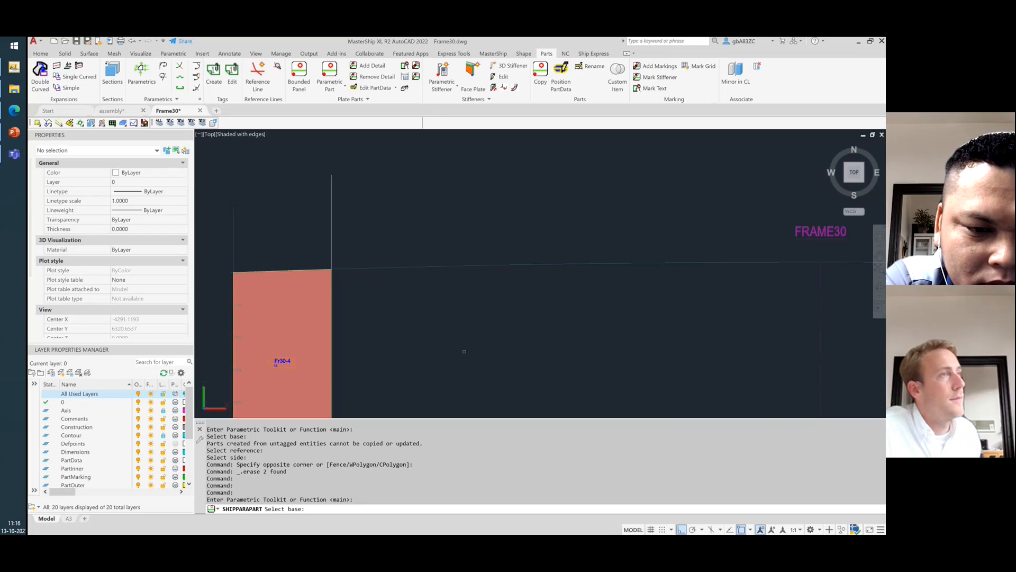
# - Place the bracket above the deck line, with the vertical line as base and the deck line as reference, and create its part with the preset properties
pyautogui.click(330, 203)
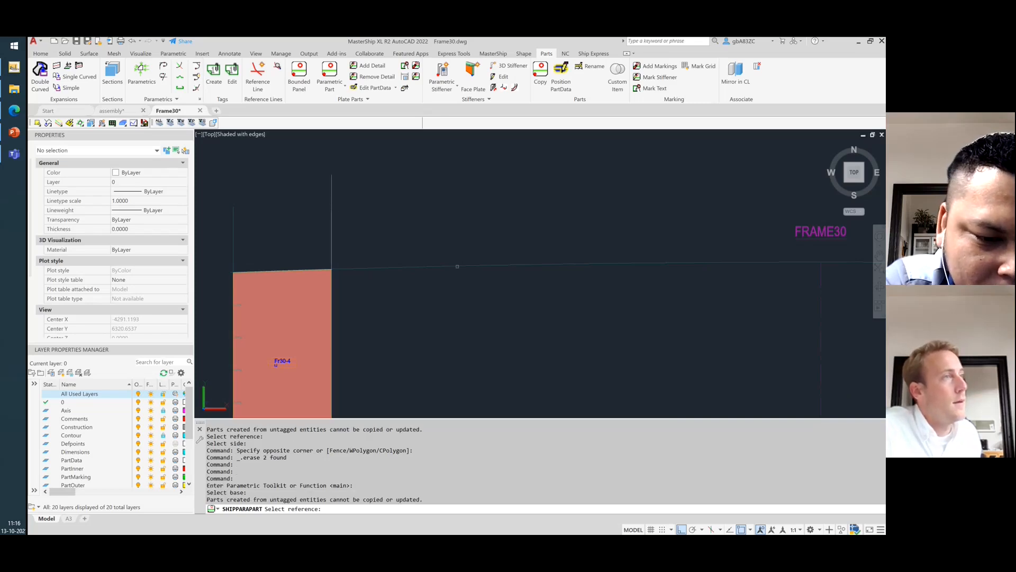
pyautogui.click(458, 264)
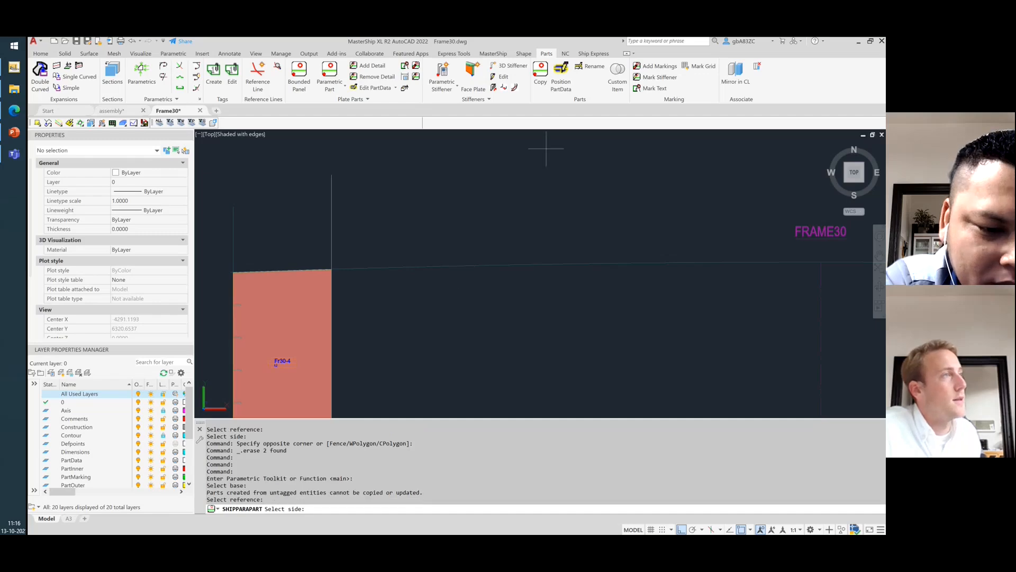
pyautogui.click(537, 181)
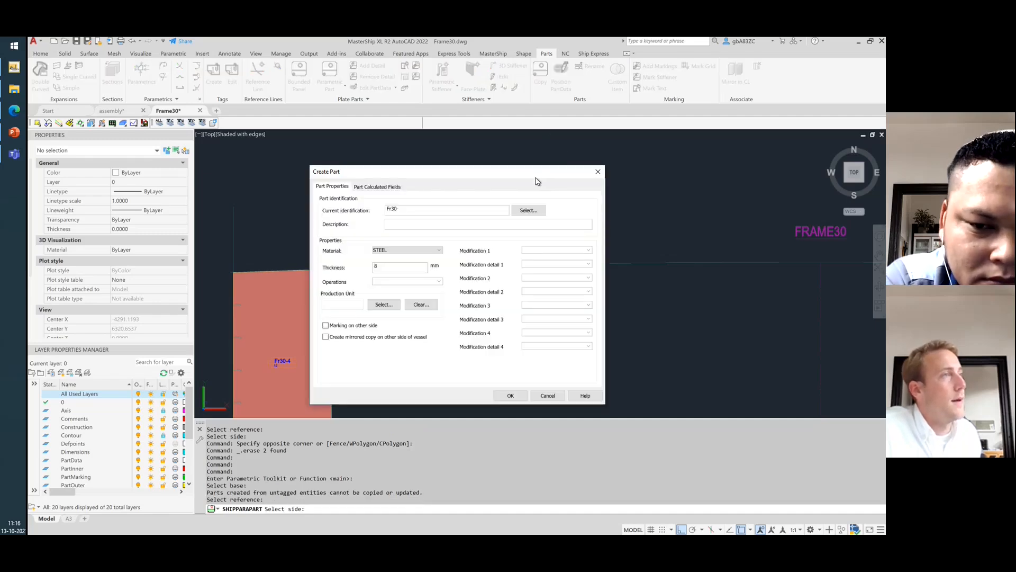
pyautogui.moveTo(459, 177); pyautogui.dragTo(583, 160)
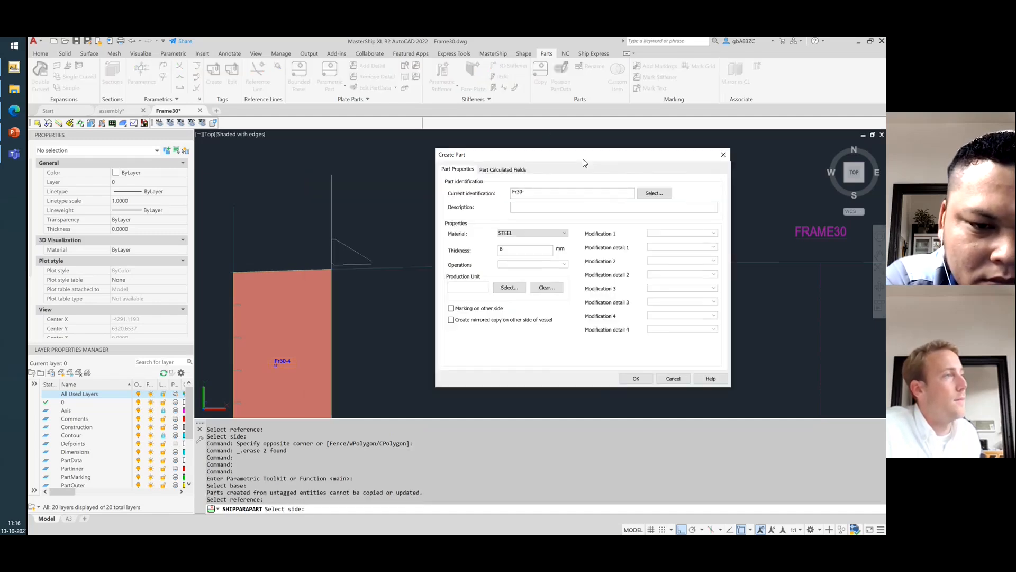
pyautogui.click(640, 381)
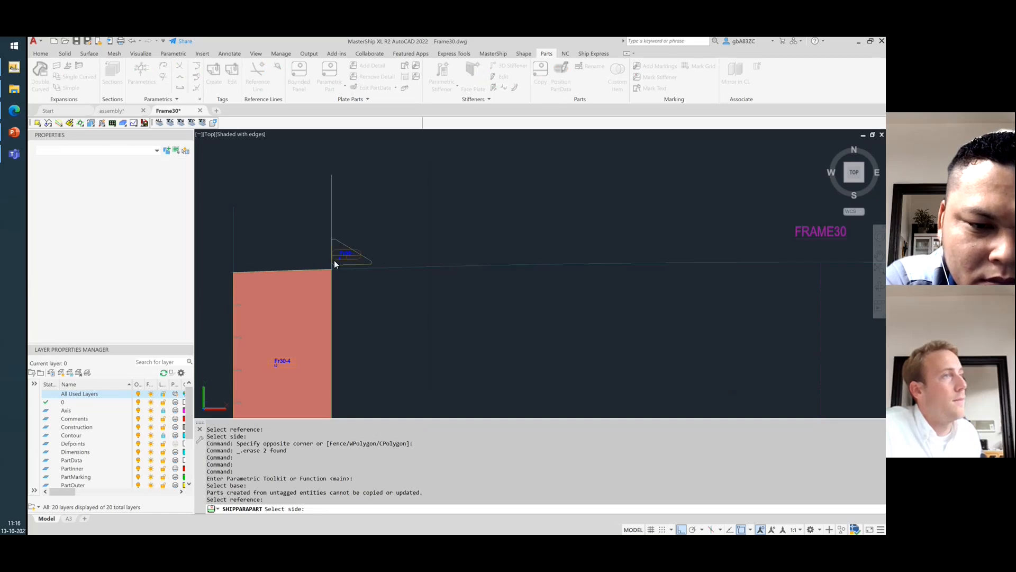
# - Measure the gap between the new bracket's lower edge and the deck line
pyautogui.scroll(4, 334, 261)
pyautogui.scroll(-2, 484, 311)
pyautogui.scroll(2, 303, 326)
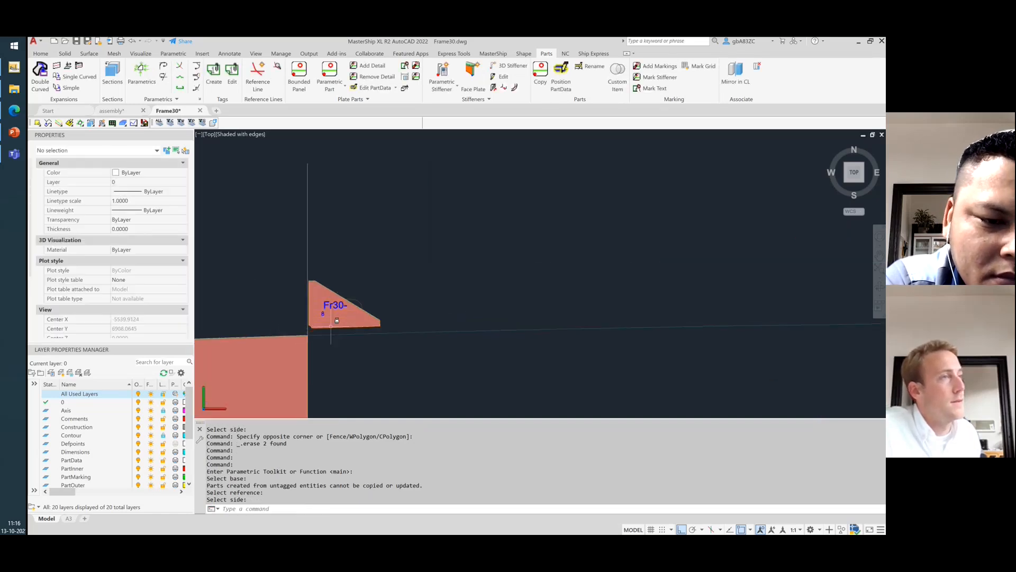
pyautogui.scroll(4, 331, 326)
pyautogui.write('dist')
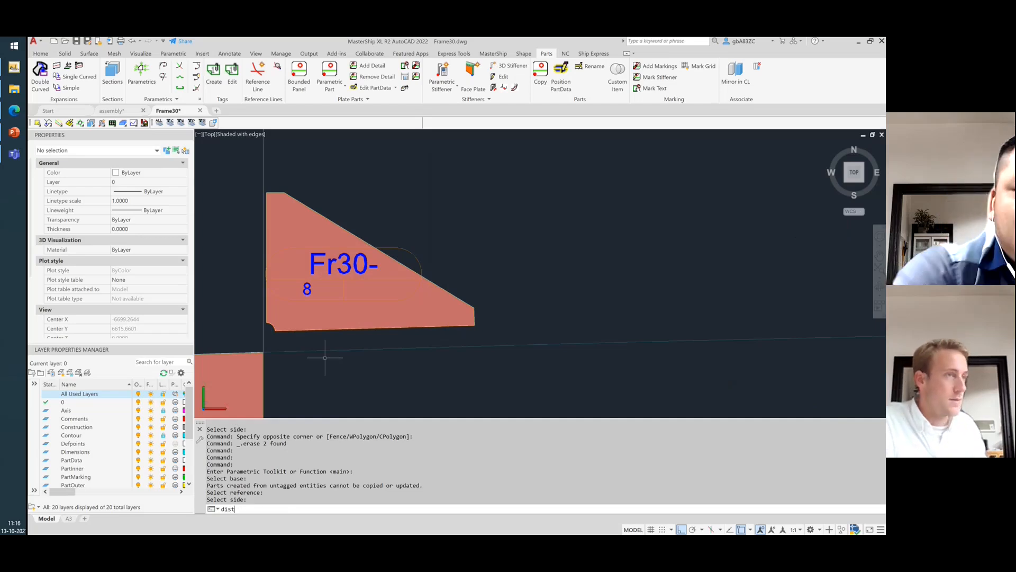
pyautogui.press('Return')
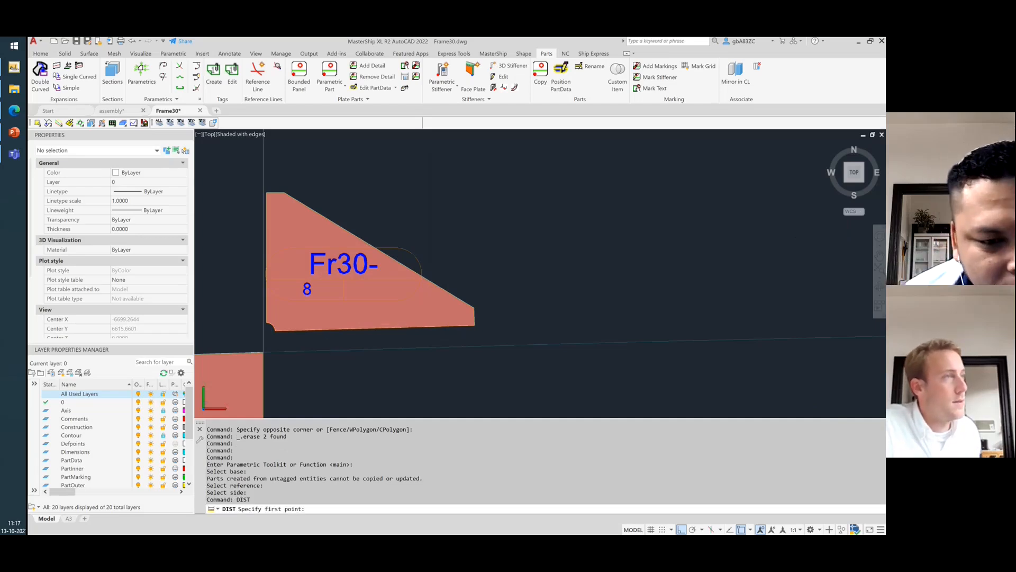
pyautogui.click(395, 324)
pyautogui.click(399, 323)
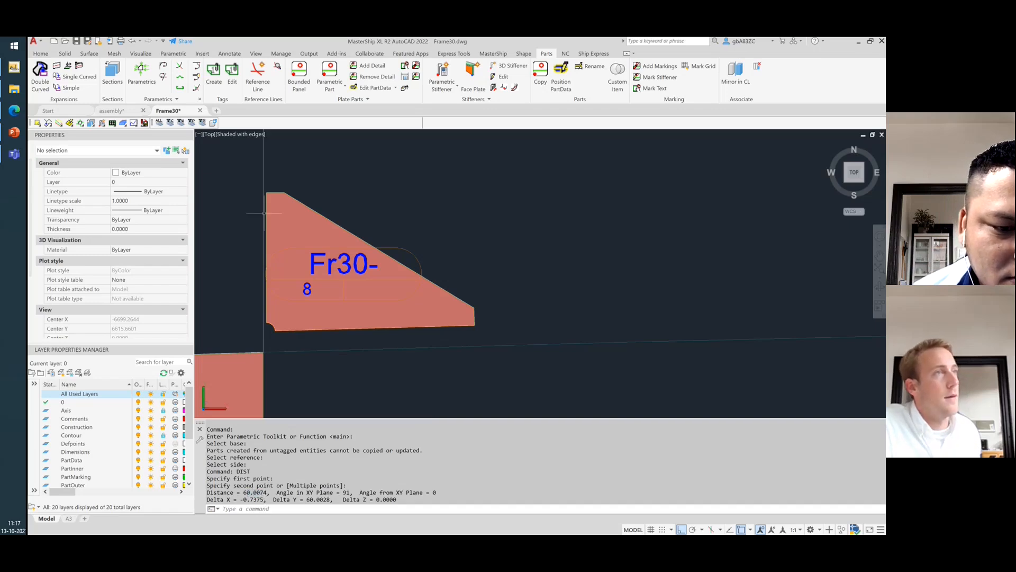
pyautogui.press('Escape')
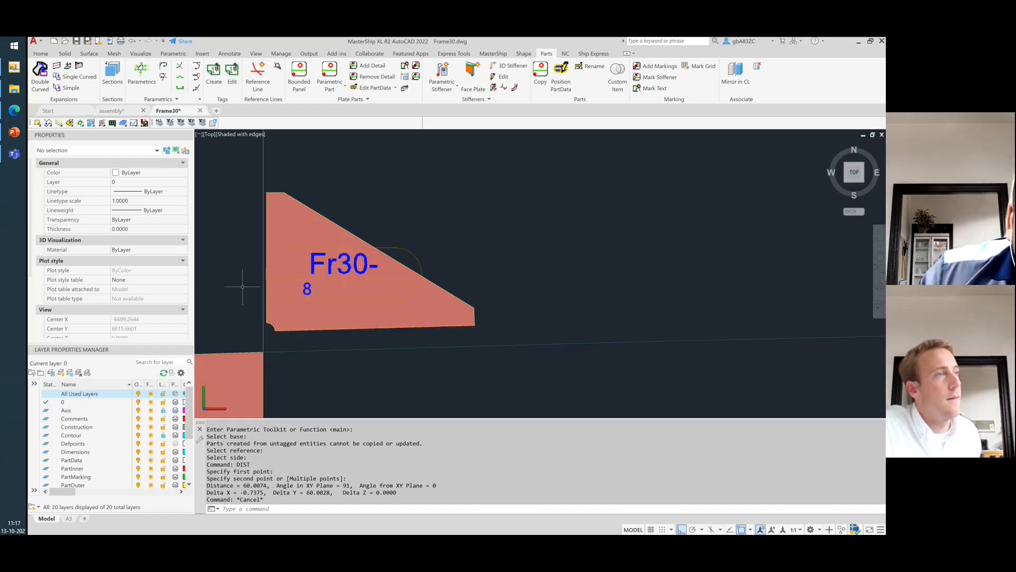
pyautogui.scroll(-2, 234, 266)
pyautogui.scroll(-5, 234, 266)
pyautogui.scroll(-4, 277, 209)
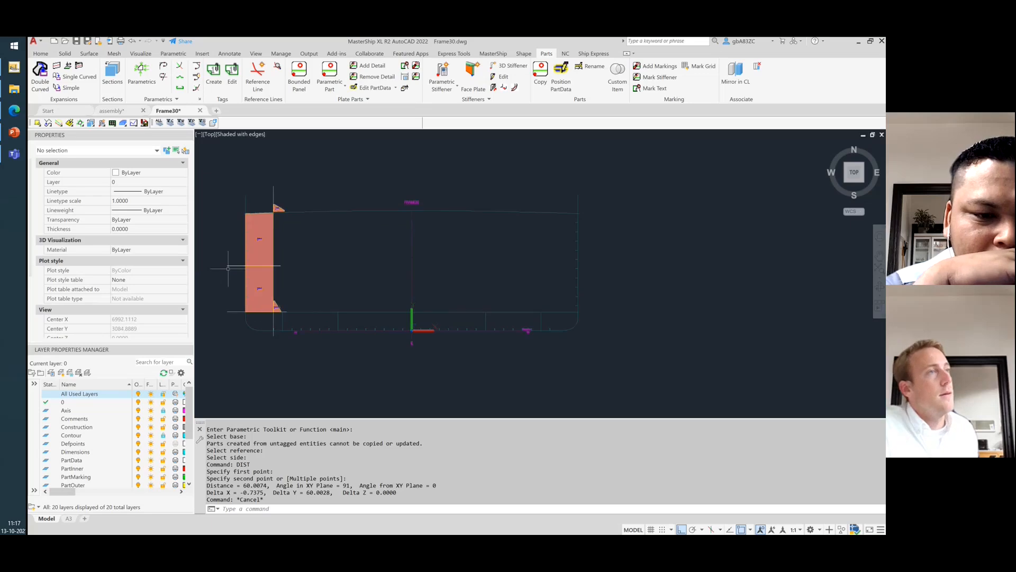
pyautogui.scroll(2, 293, 263)
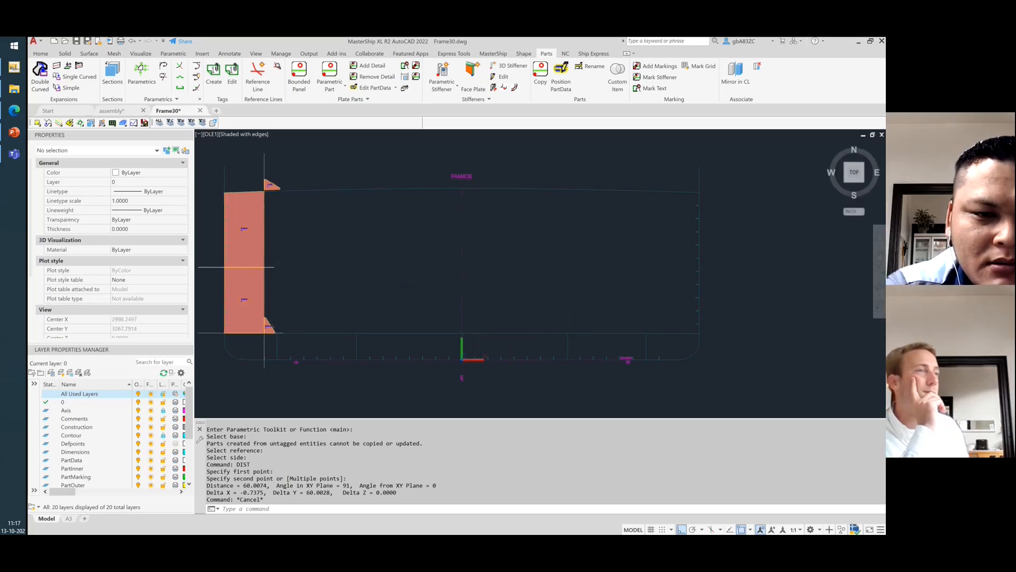
pyautogui.press('Escape')
pyautogui.press('Escape')
pyautogui.press('Escape')
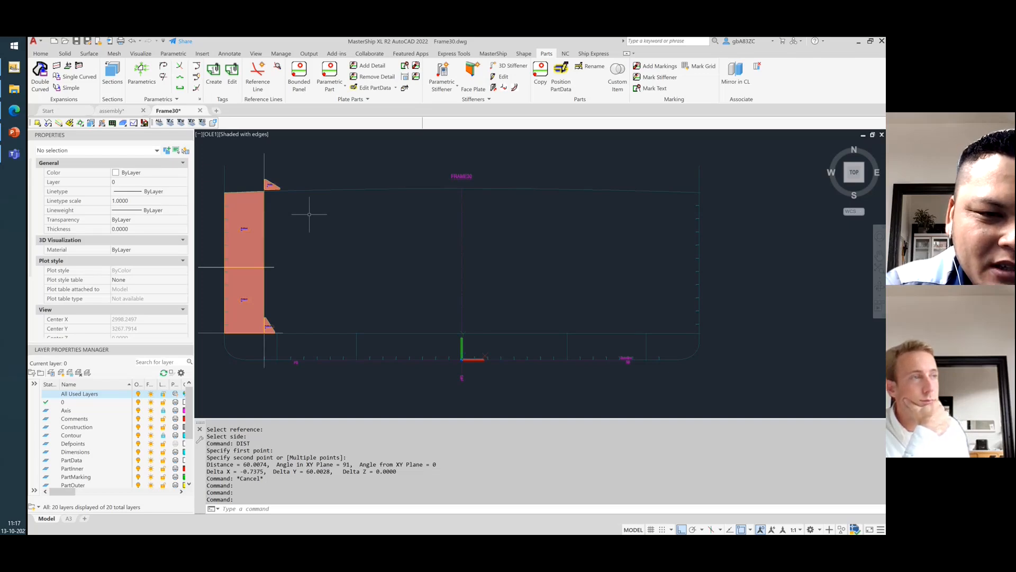
pyautogui.scroll(5, 269, 178)
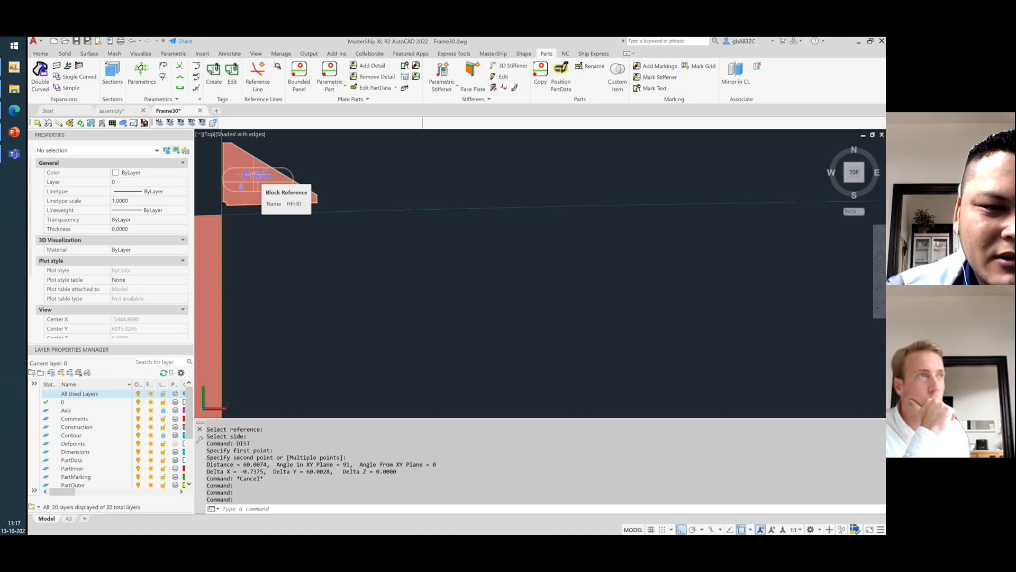
pyautogui.click(254, 175)
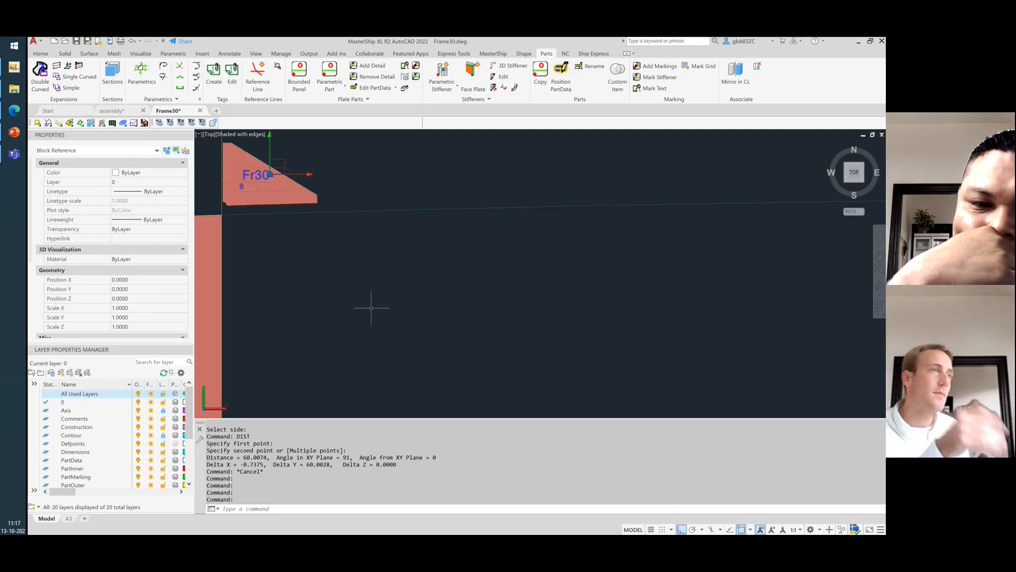
pyautogui.press('Escape')
pyautogui.press('Escape')
pyautogui.scroll(-4, 334, 295)
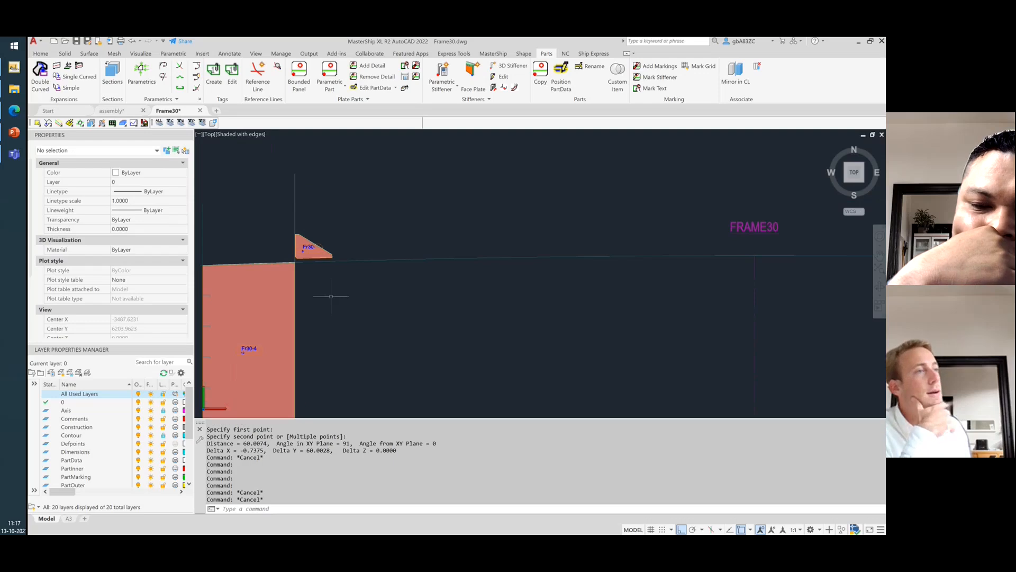
pyautogui.scroll(-2, 241, 212)
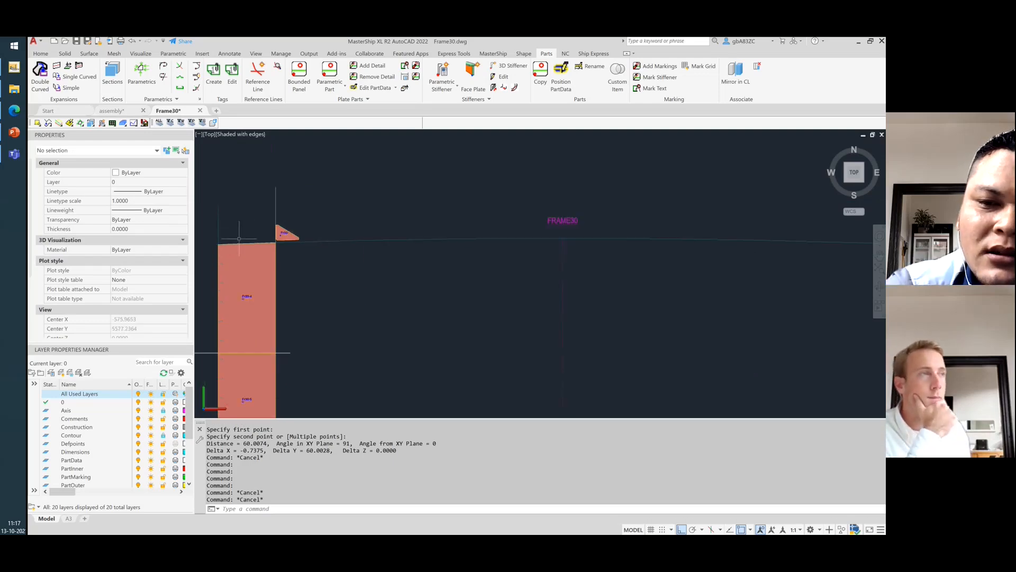
# - Mirror the upper bracket across the vessel's centre line with Mirror in CL
pyautogui.scroll(-4, 241, 238)
pyautogui.scroll(3, 249, 238)
pyautogui.scroll(-3, 259, 238)
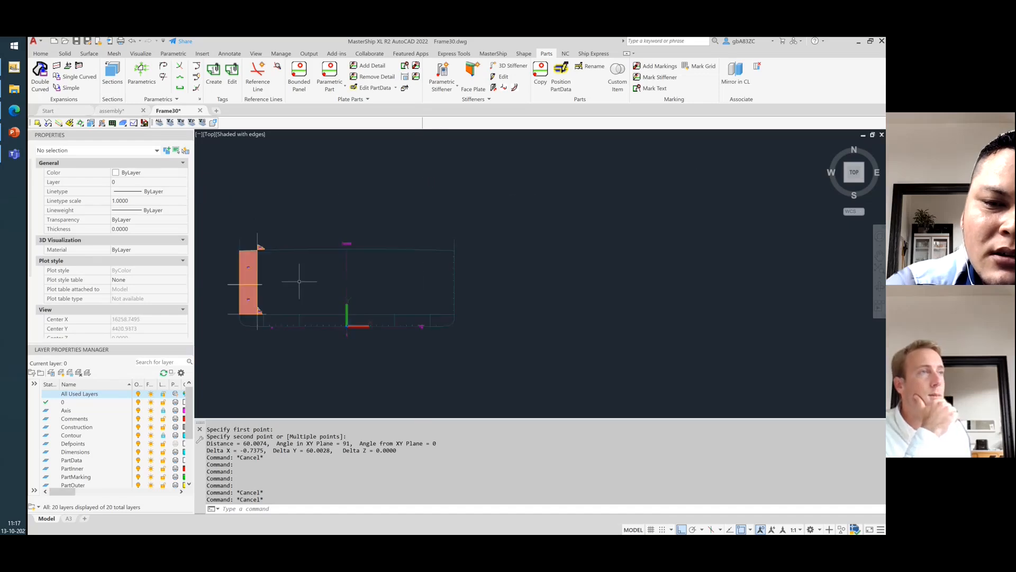
pyautogui.click(269, 238)
pyautogui.click(258, 253)
pyautogui.click(747, 78)
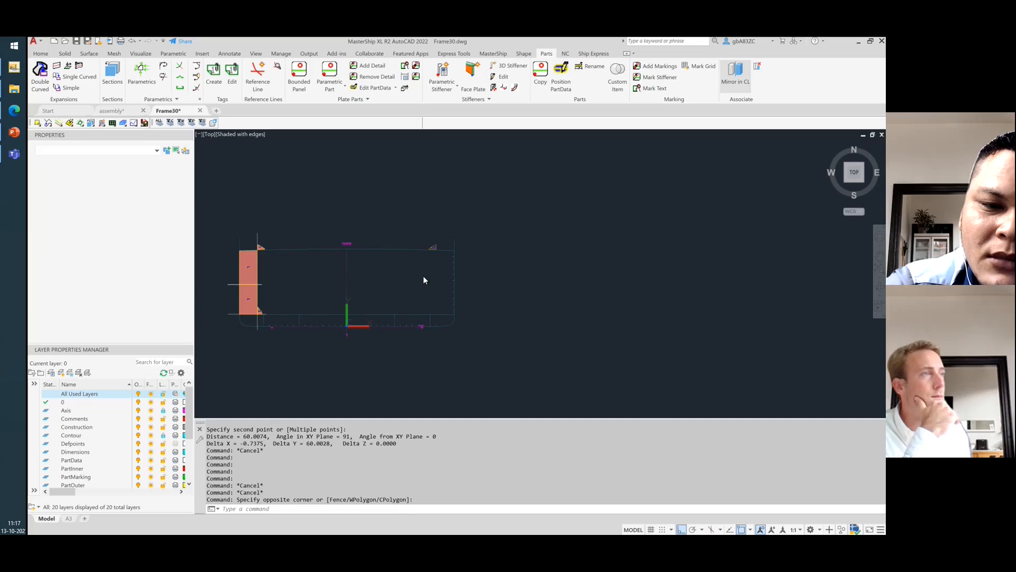
pyautogui.scroll(10, 435, 253)
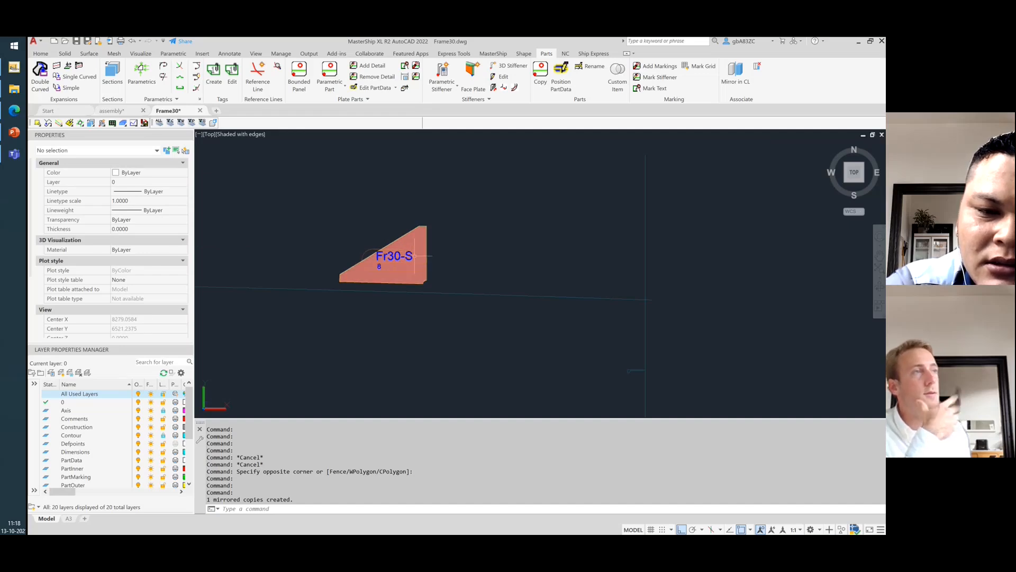
pyautogui.scroll(-4, 414, 208)
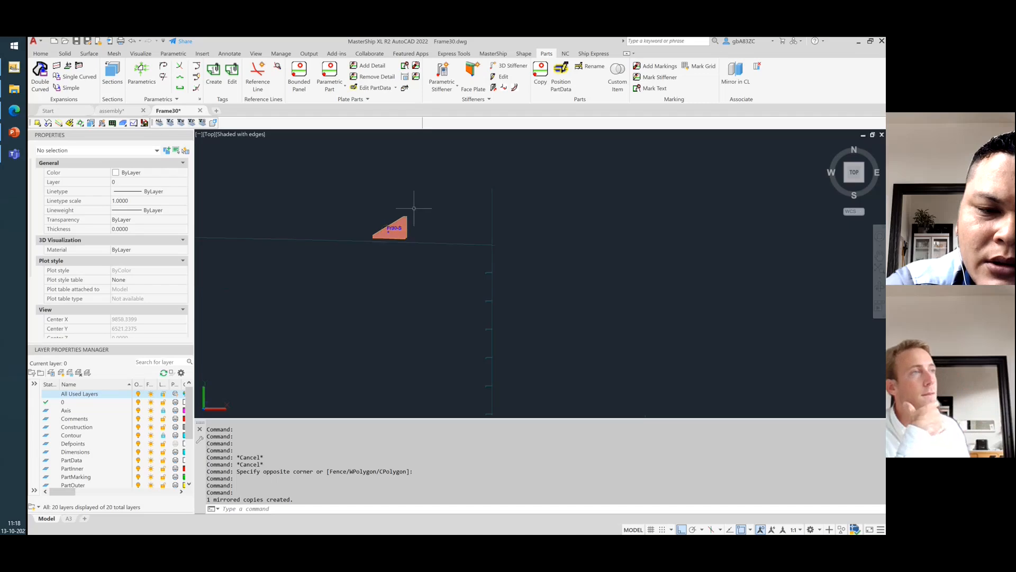
# - Mirror the lower bracket Fr30-6 across the centre line with Mirror in CL
pyautogui.scroll(-6, 449, 228)
pyautogui.scroll(6, 233, 230)
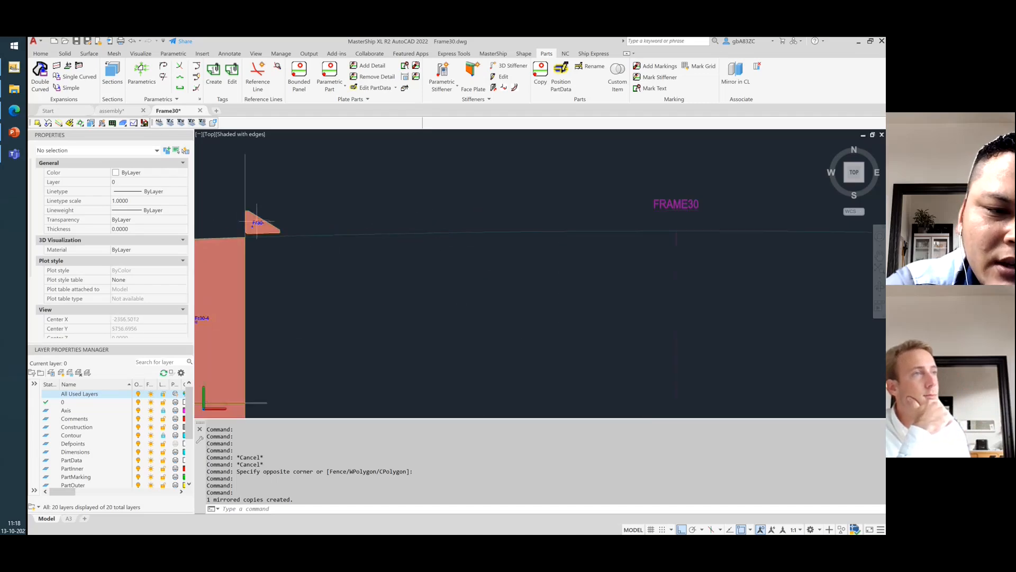
pyautogui.scroll(4, 256, 223)
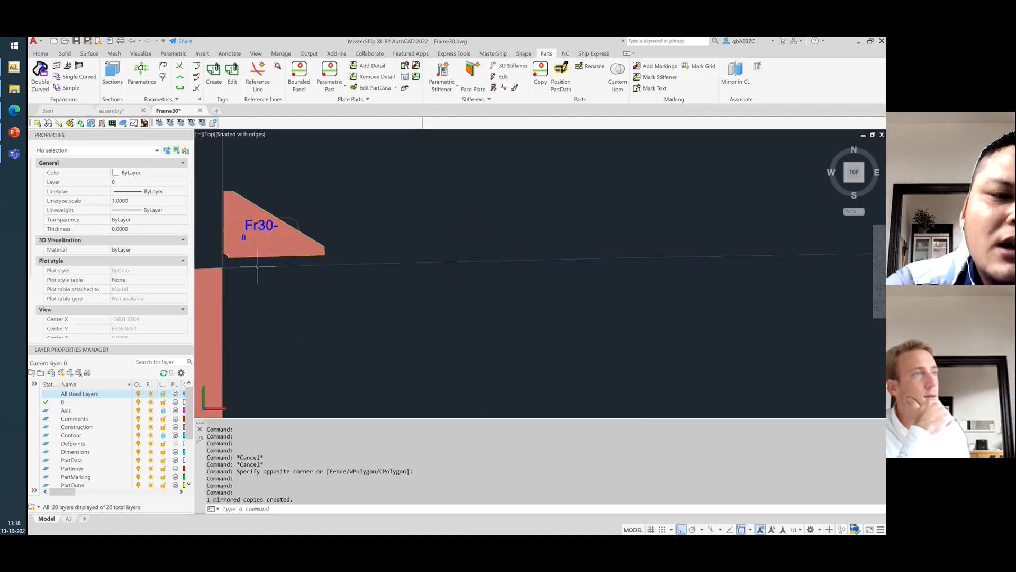
pyautogui.scroll(-5, 260, 248)
pyautogui.scroll(8, 249, 286)
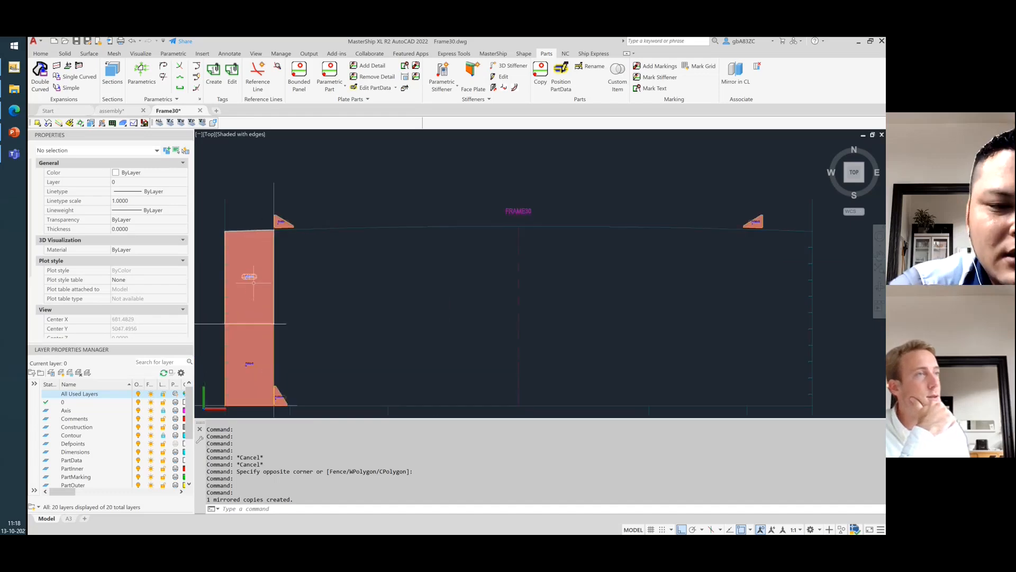
pyautogui.scroll(-4, 243, 280)
pyautogui.scroll(3, 264, 344)
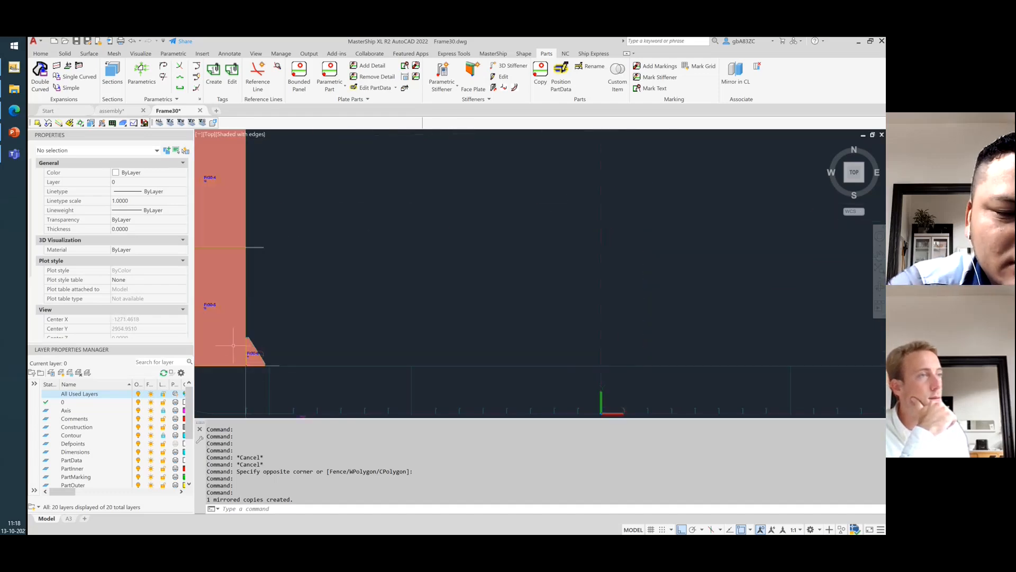
pyautogui.scroll(2, 249, 355)
pyautogui.scroll(2, 249, 355)
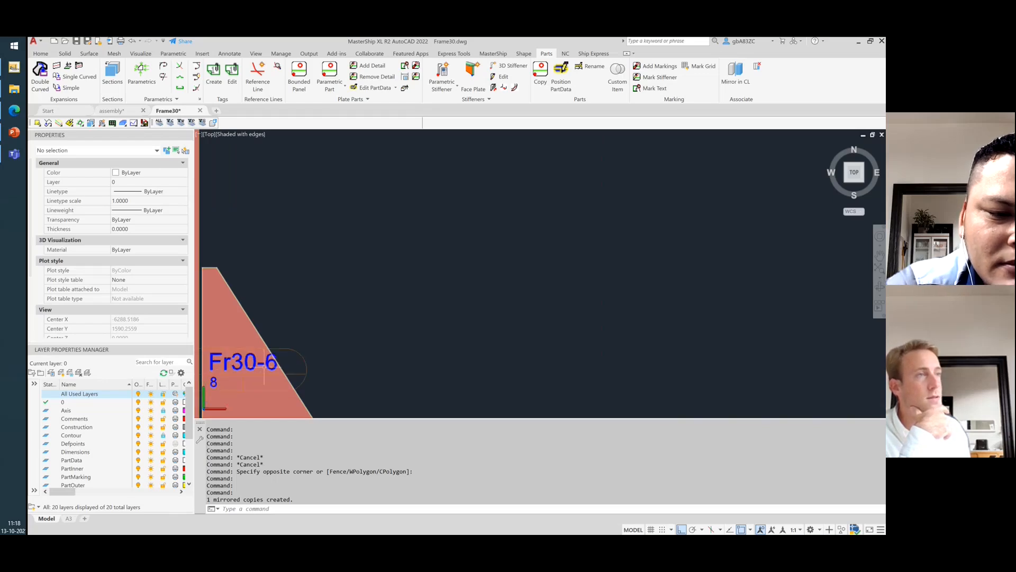
pyautogui.click(249, 365)
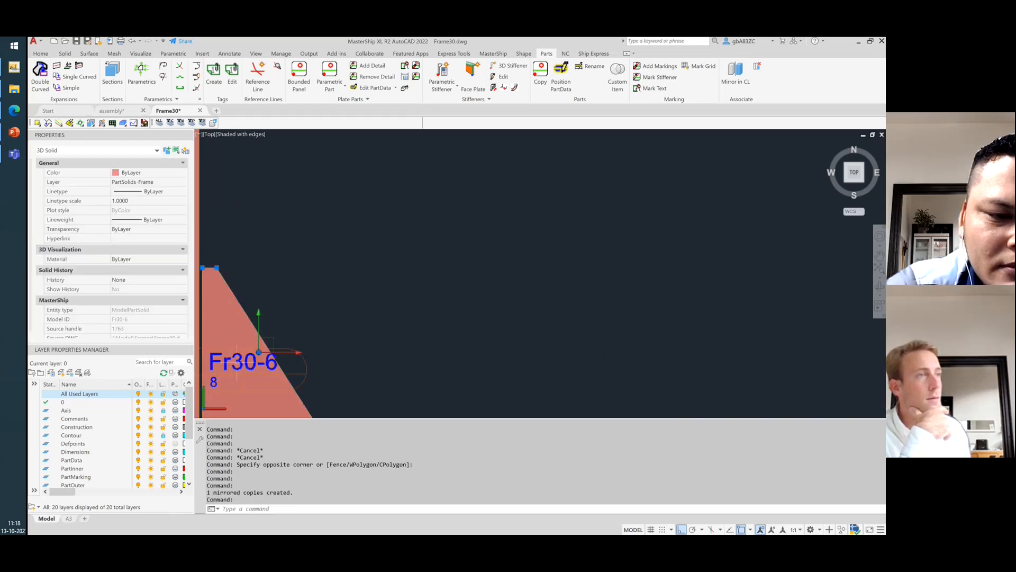
pyautogui.click(236, 363)
pyautogui.click(735, 79)
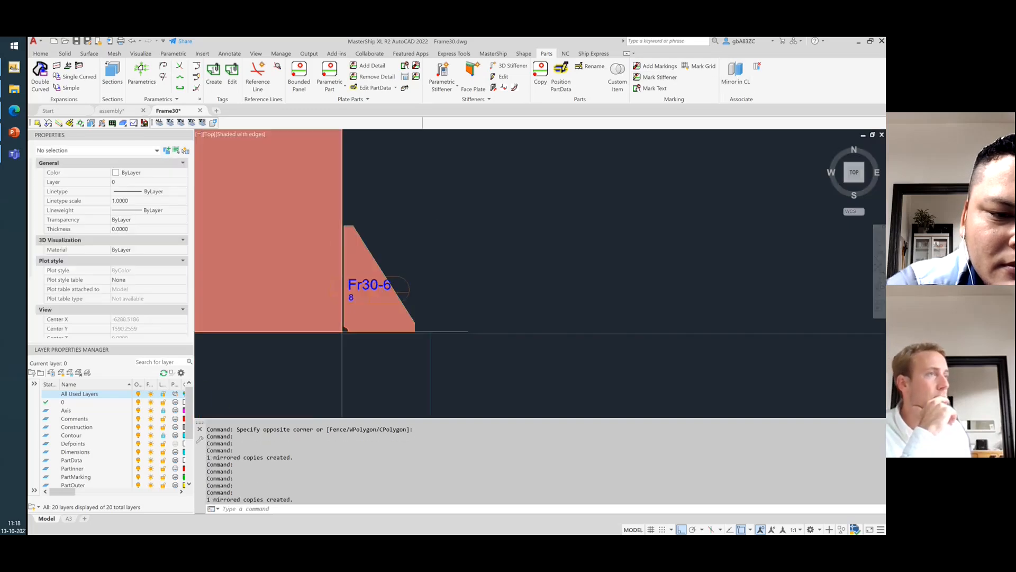
pyautogui.scroll(-6, 594, 240)
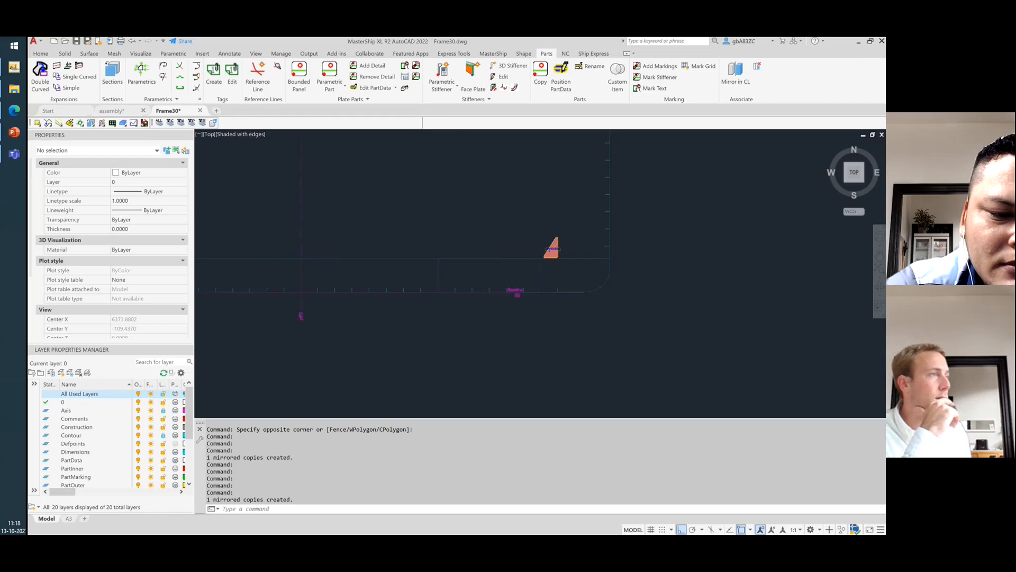
# - Inspect the part label on the lower starboard bracket
pyautogui.scroll(8, 561, 248)
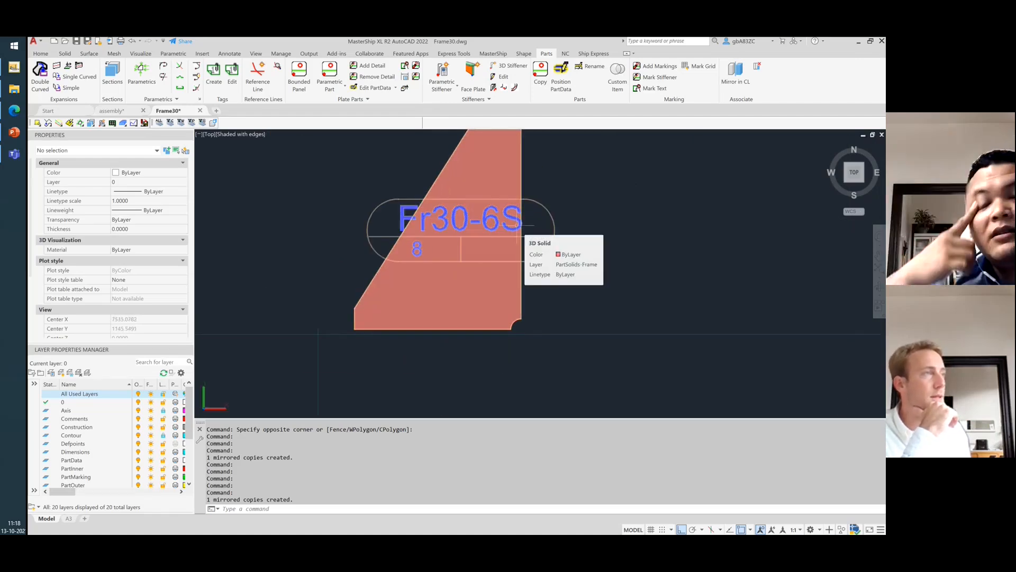
pyautogui.scroll(-8, 585, 293)
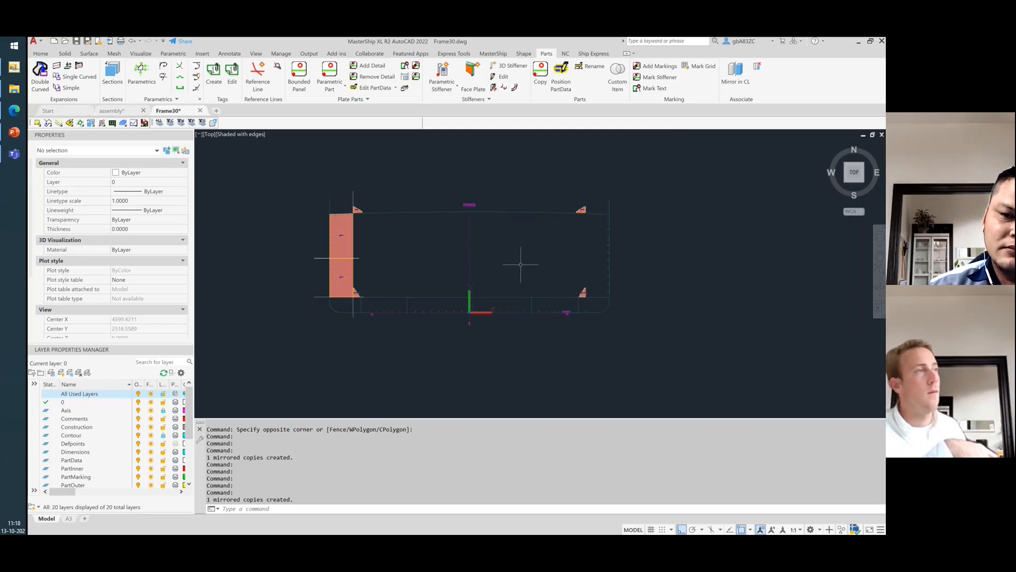
pyautogui.press('Escape')
pyautogui.press('Escape')
pyautogui.press('Escape')
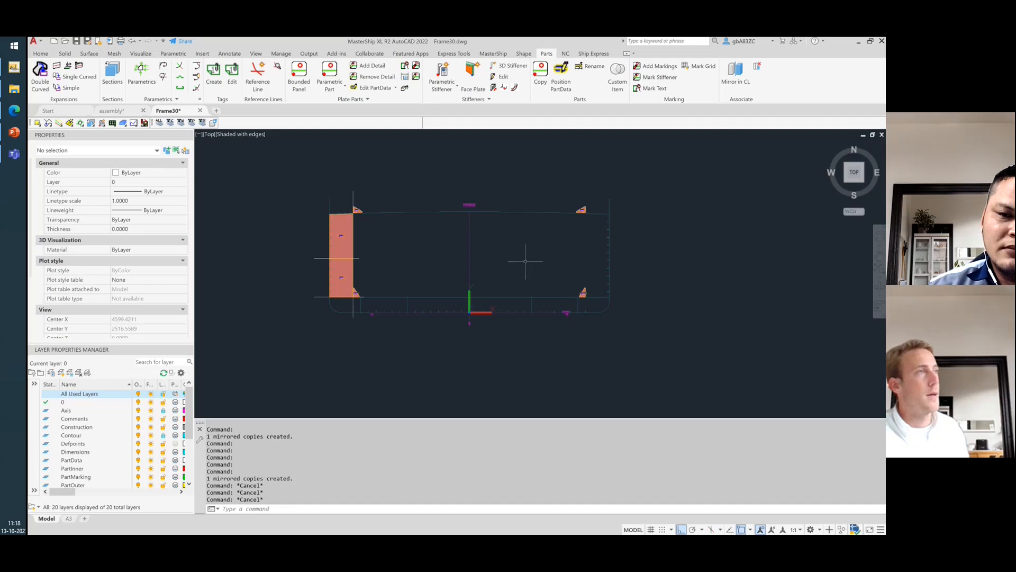
pyautogui.write('L')
pyautogui.press('Return')
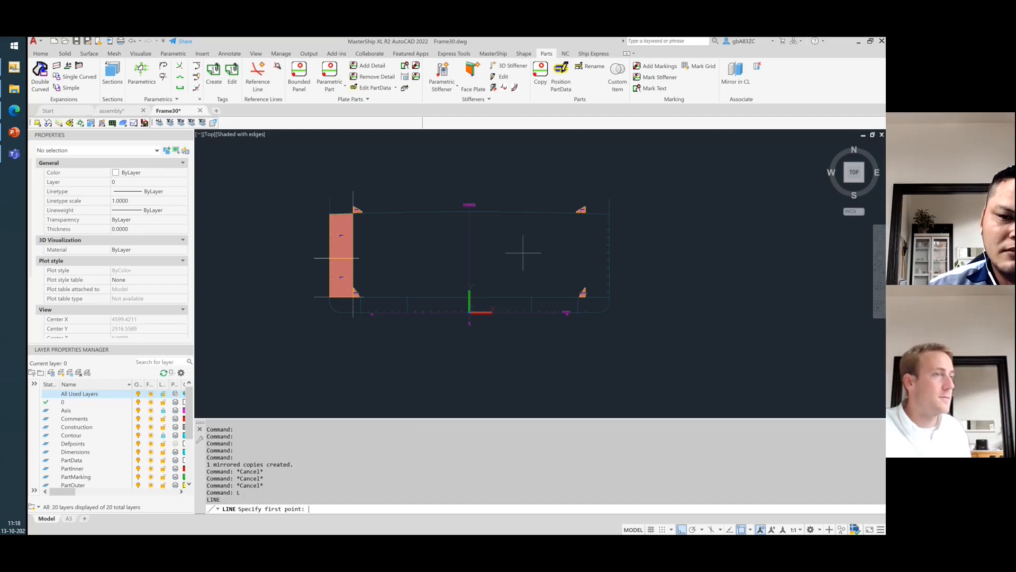
pyautogui.click(526, 245)
pyautogui.click(524, 261)
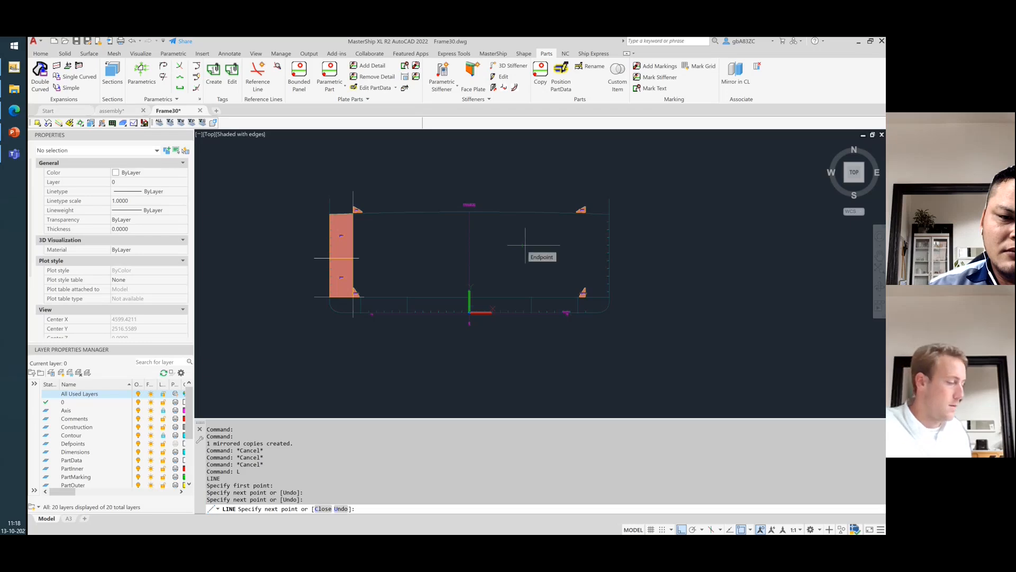
pyautogui.press('F8')
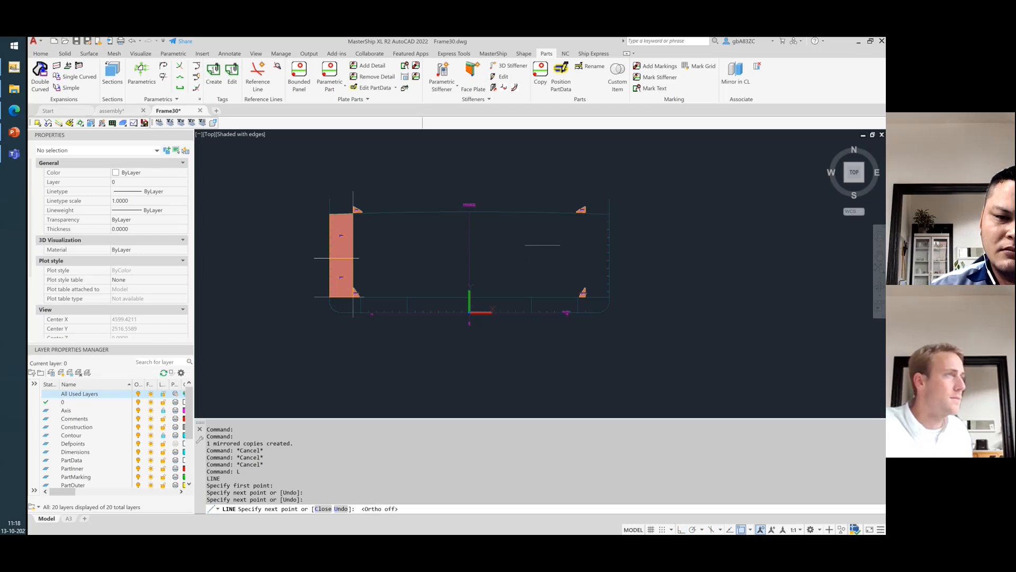
pyautogui.click(553, 269)
pyautogui.rightClick(554, 269)
pyautogui.click(562, 273)
pyautogui.scroll(7, 554, 248)
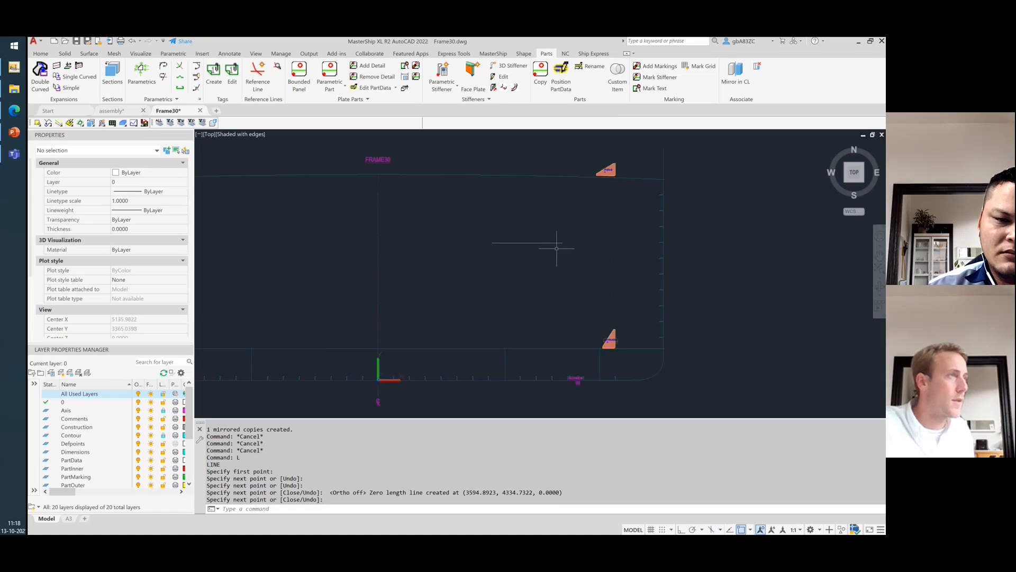
pyautogui.click(573, 297)
pyautogui.click(489, 181)
pyautogui.press('Delete')
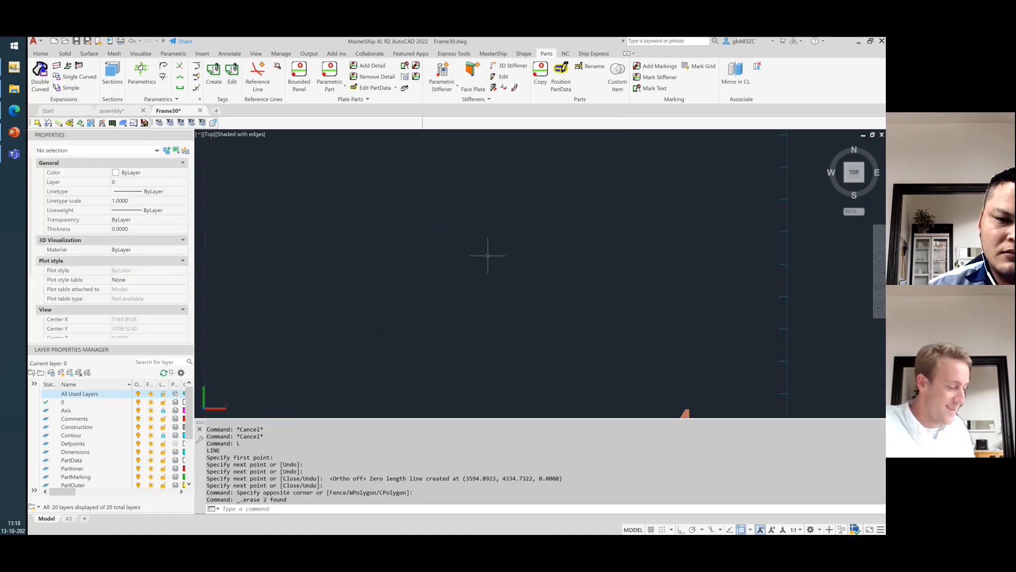
# - Draw a closed four-sided outline with the Line tool on the starboard side, between the centre line and the brackets
pyautogui.write('L')
pyautogui.press('Return')
pyautogui.click(468, 205)
pyautogui.click(595, 295)
pyautogui.click(433, 372)
pyautogui.click(440, 252)
pyautogui.click(471, 208)
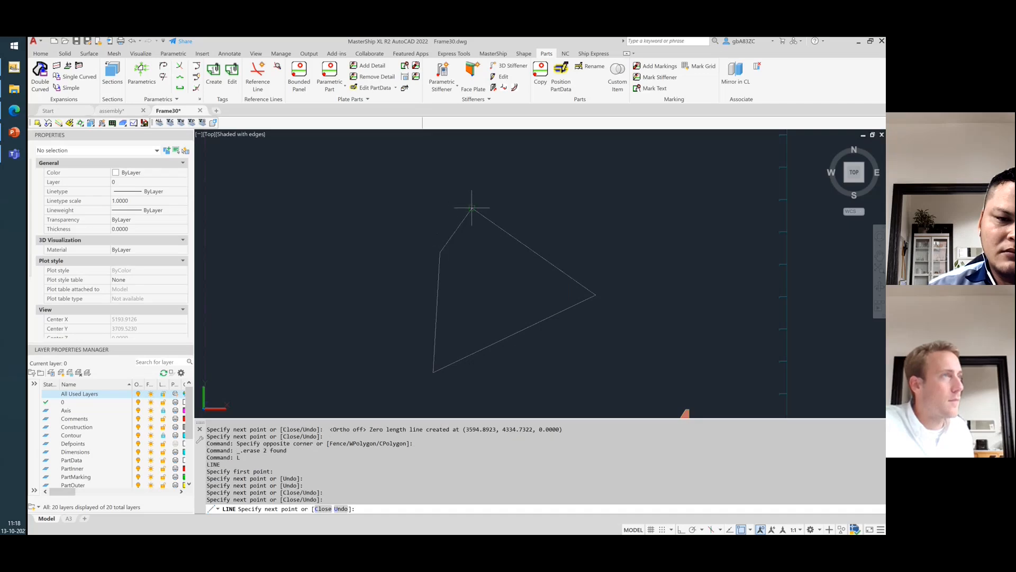
pyautogui.rightClick(506, 273)
pyautogui.click(525, 279)
pyautogui.scroll(-5, 408, 227)
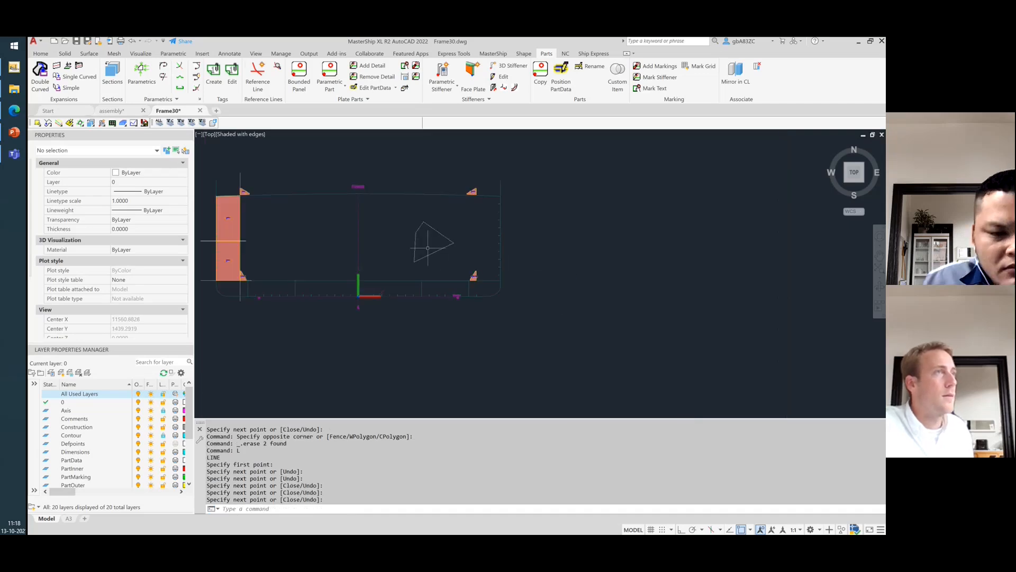
# - Create a parametric part from the four-sided outline with the identification Fr30B-SB, keeping STEEL and 8 mm thickness
pyautogui.click(455, 265)
pyautogui.click(408, 213)
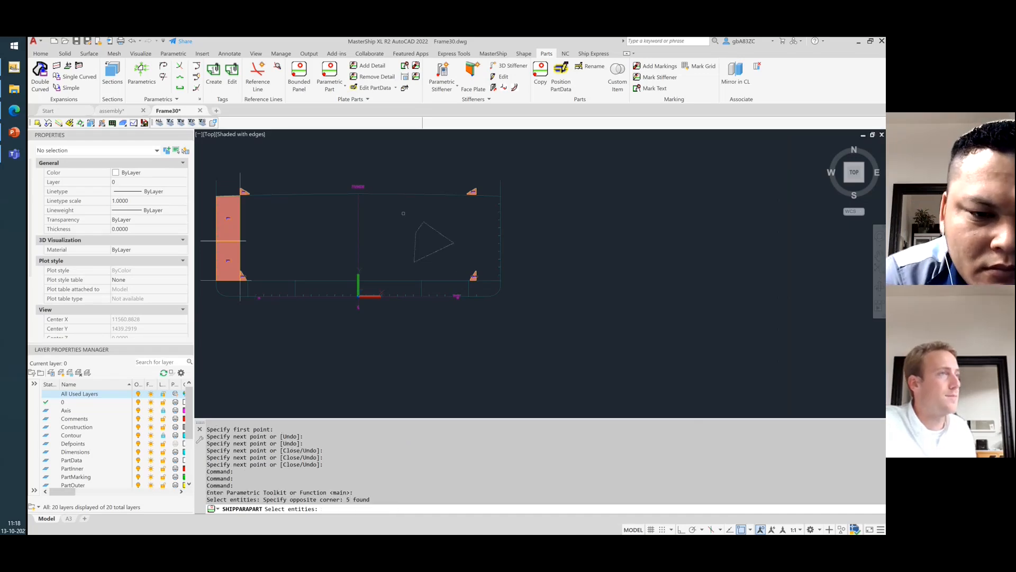
pyautogui.press('Return')
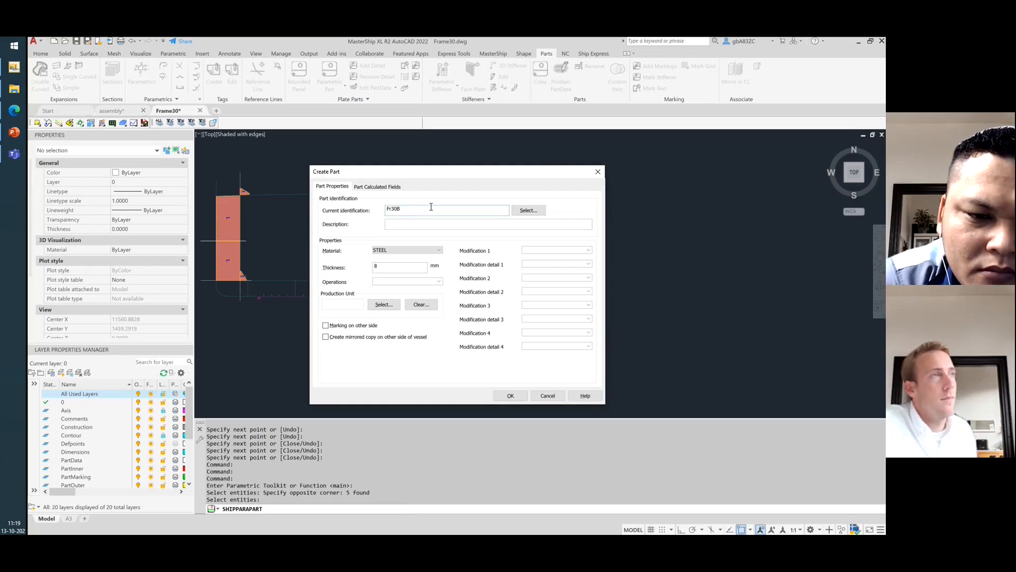
pyautogui.write('-SB')
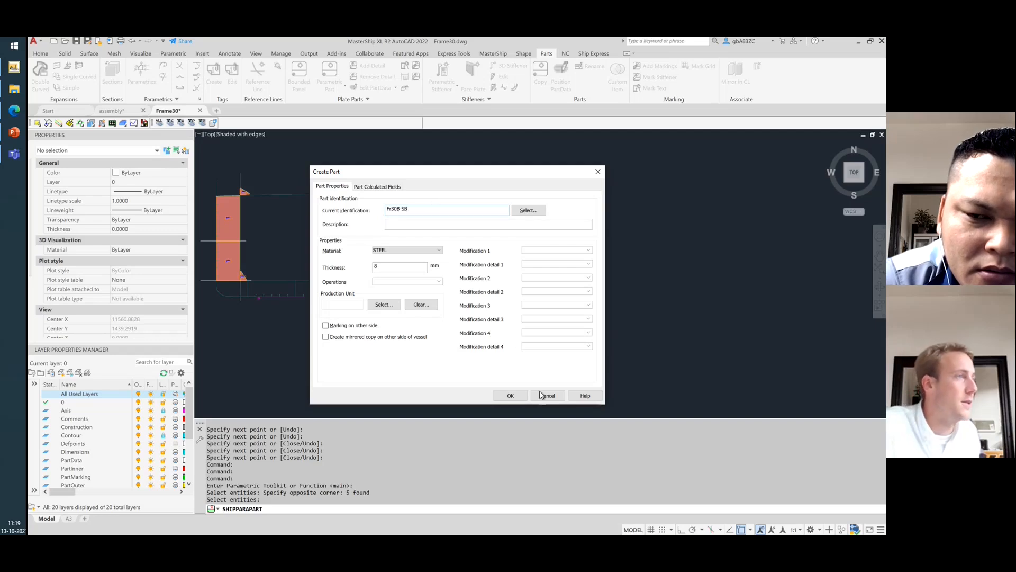
pyautogui.click(511, 397)
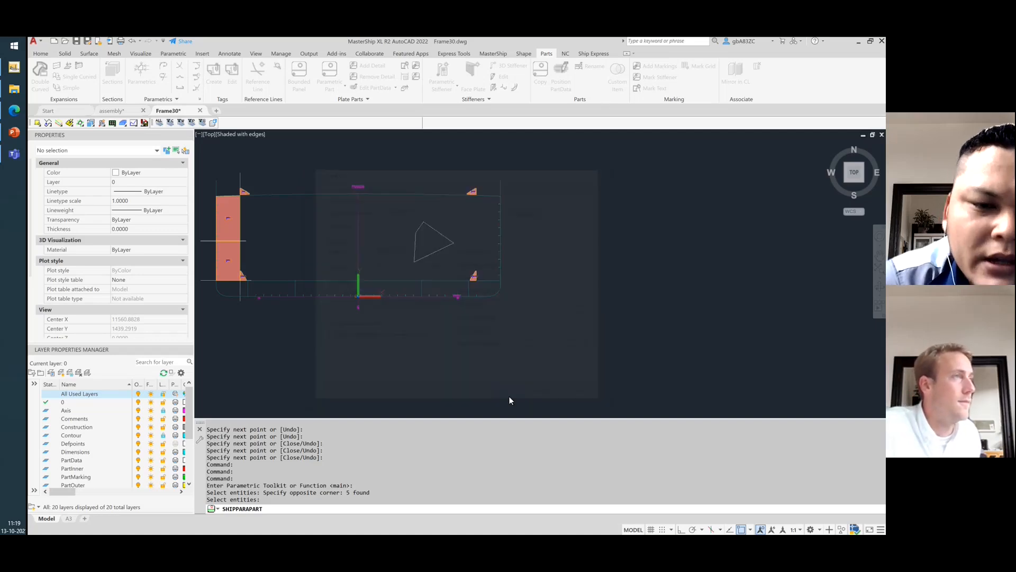
pyautogui.scroll(6, 414, 233)
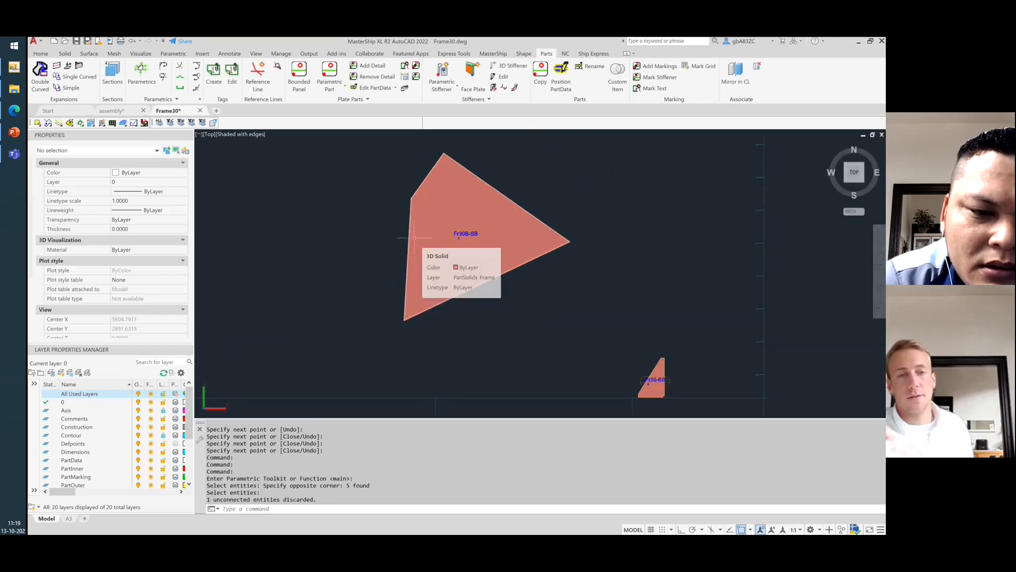
# - Mirror the part Fr30B-SB across the vessel's centre line with Mirror in CL and check the copy's label
pyautogui.scroll(-4, 580, 318)
pyautogui.click(582, 331)
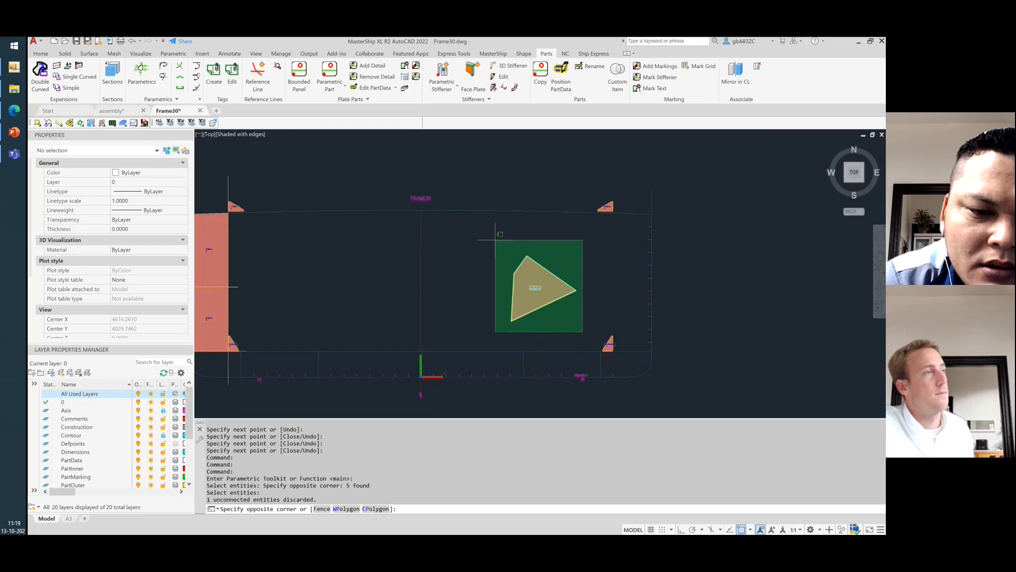
pyautogui.click(494, 230)
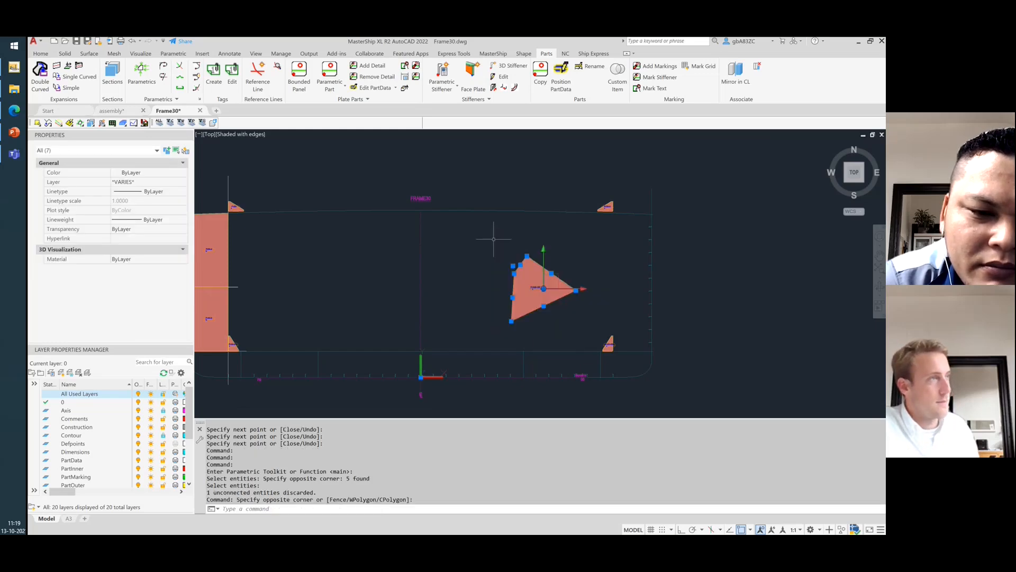
pyautogui.press('Escape')
pyautogui.press('Escape')
pyautogui.click(574, 321)
pyautogui.click(464, 215)
pyautogui.click(746, 78)
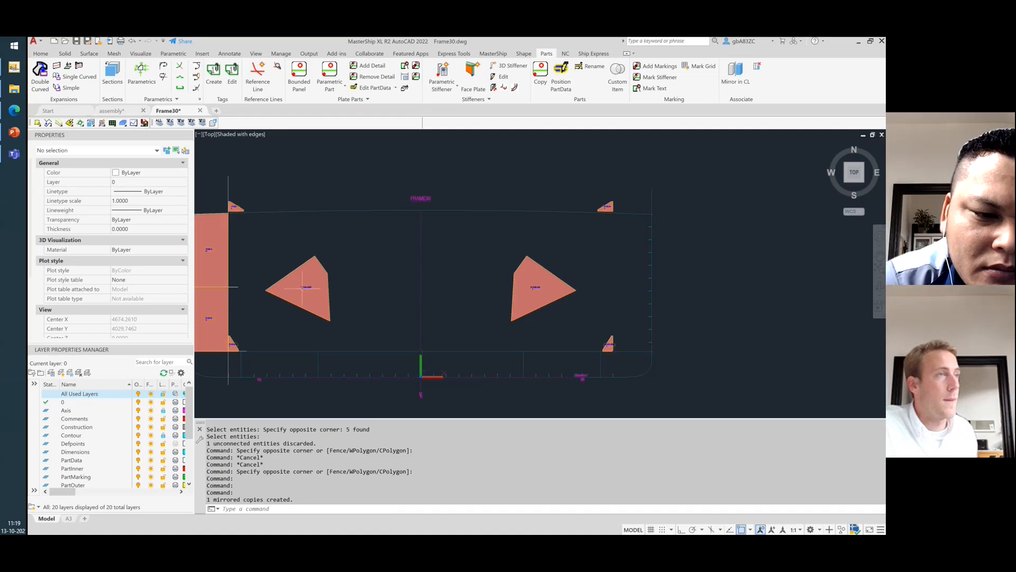
pyautogui.scroll(7, 327, 304)
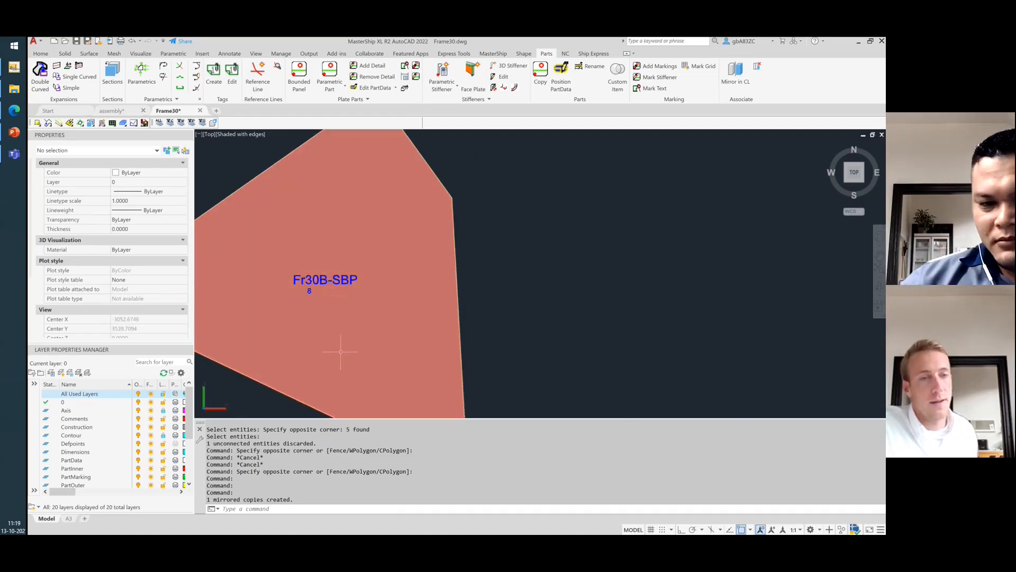
# - Delete the mirrored copy of the four-sided part on the port side
pyautogui.scroll(-2, 337, 329)
pyautogui.scroll(-8, 336, 329)
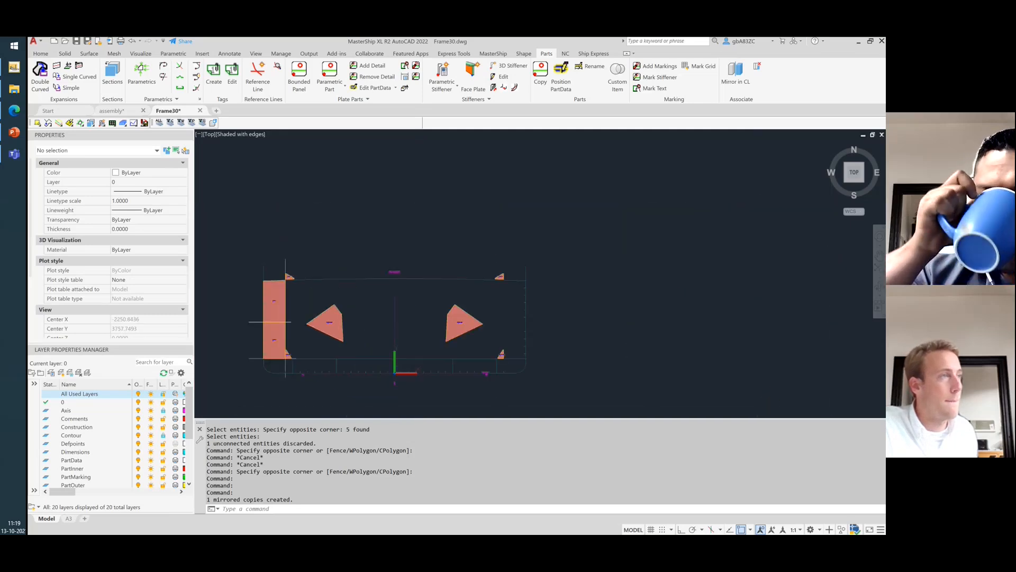
pyautogui.click(356, 348)
pyautogui.click(308, 284)
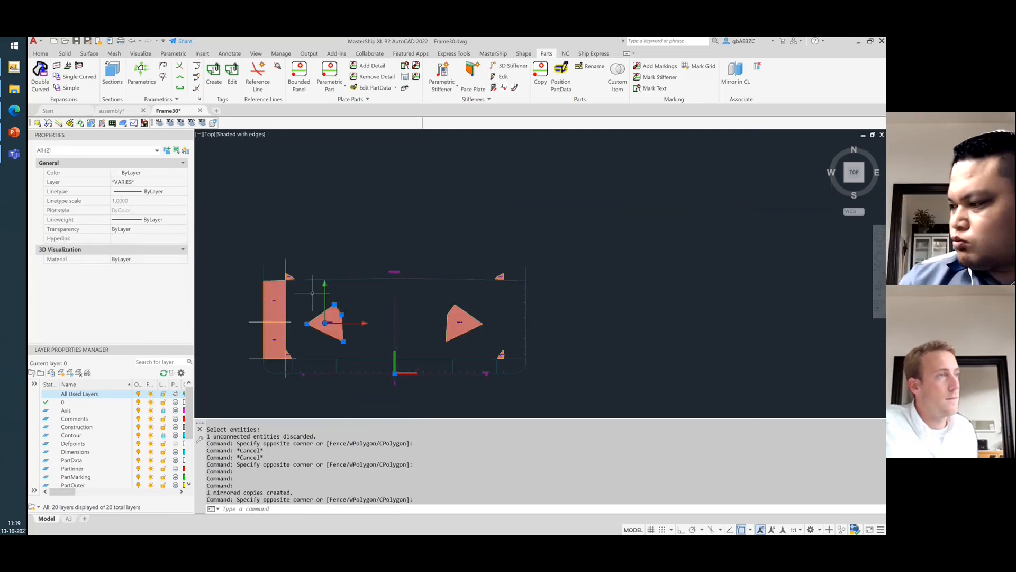
pyautogui.press('Delete')
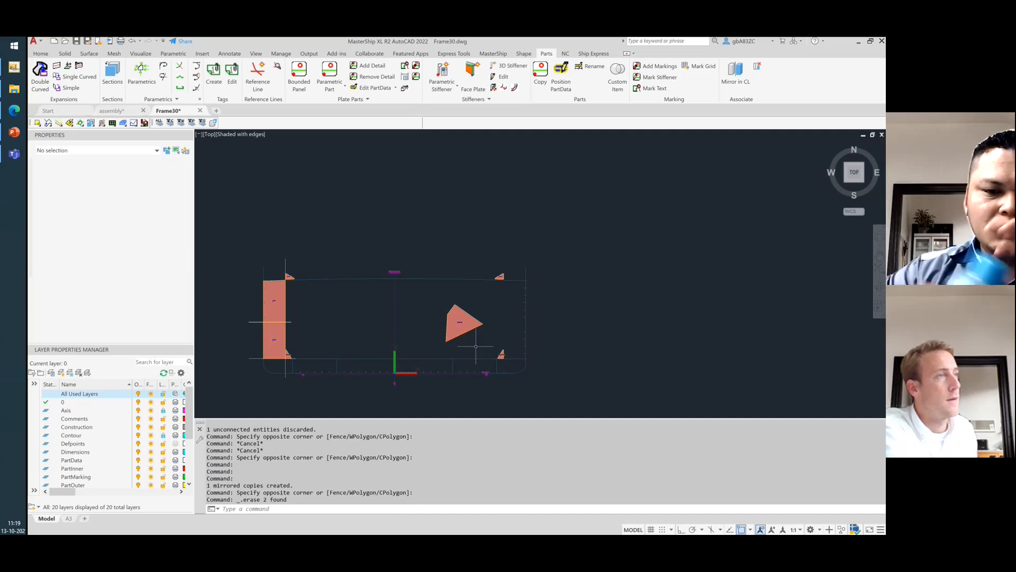
# - Delete the four-sided part Fr30B-SB on the starboard side together with its outline
pyautogui.click(476, 346)
pyautogui.scroll(5, 464, 328)
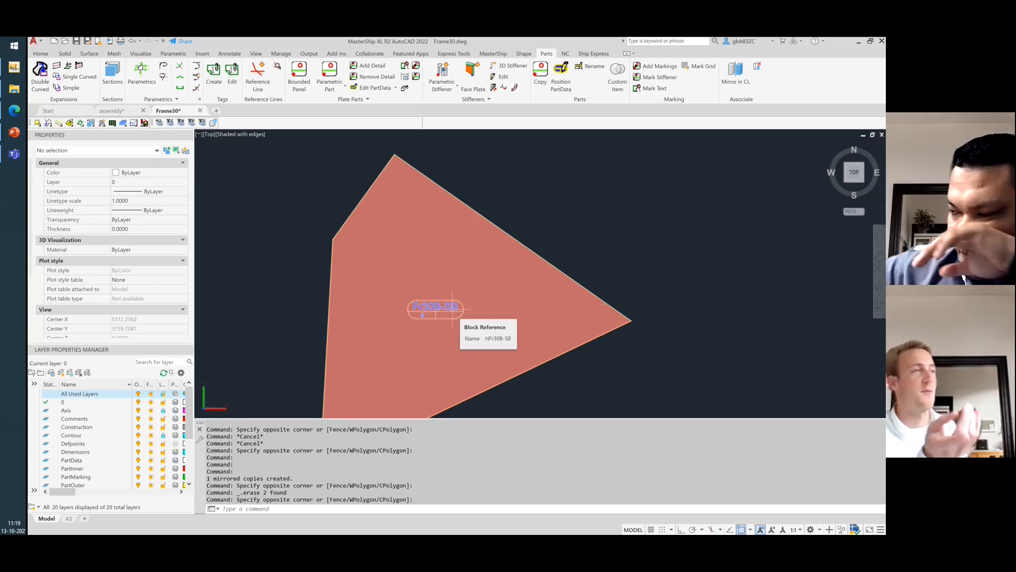
pyautogui.scroll(-5, 452, 307)
pyautogui.click(484, 343)
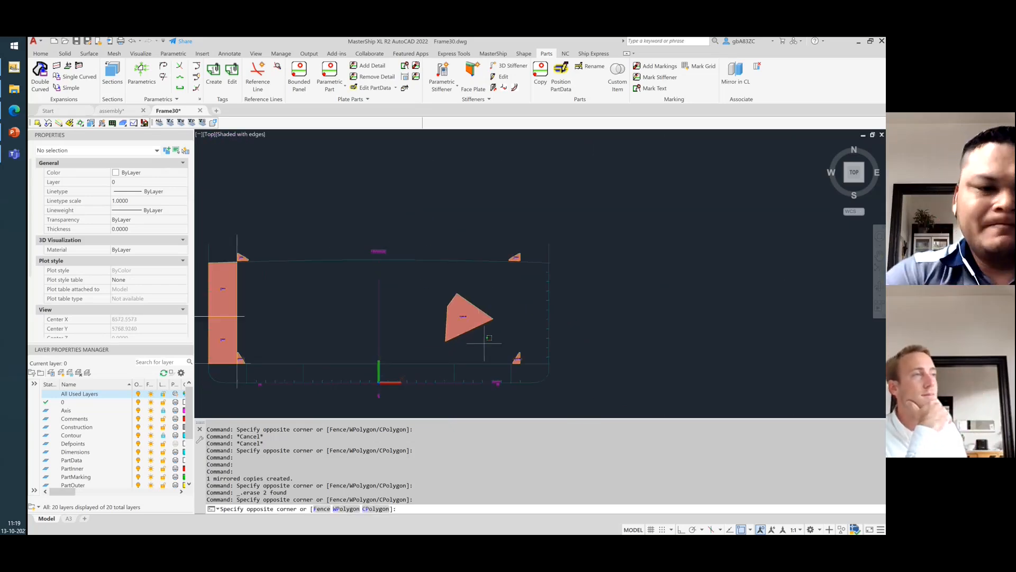
pyautogui.click(426, 286)
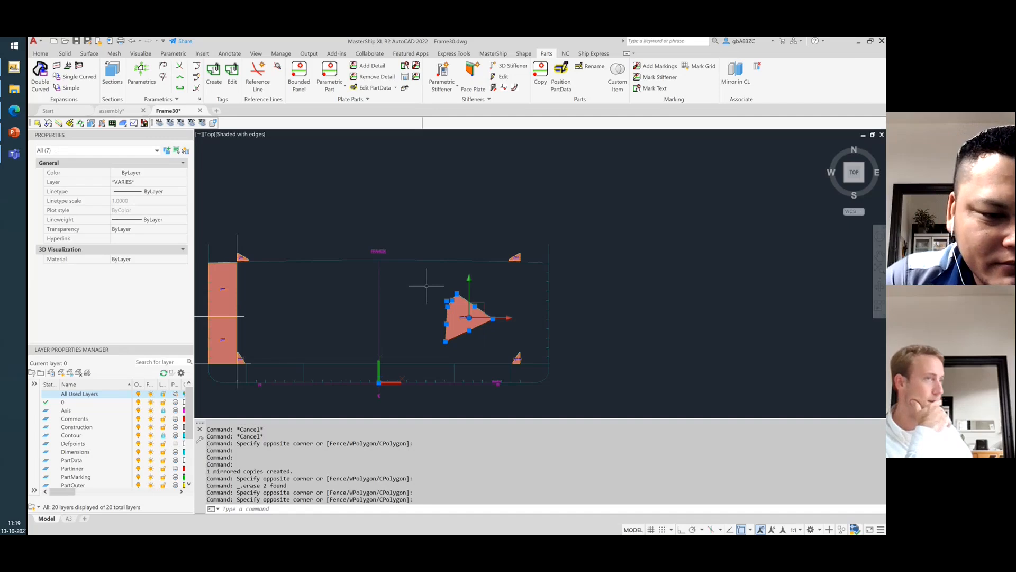
pyautogui.press('Delete')
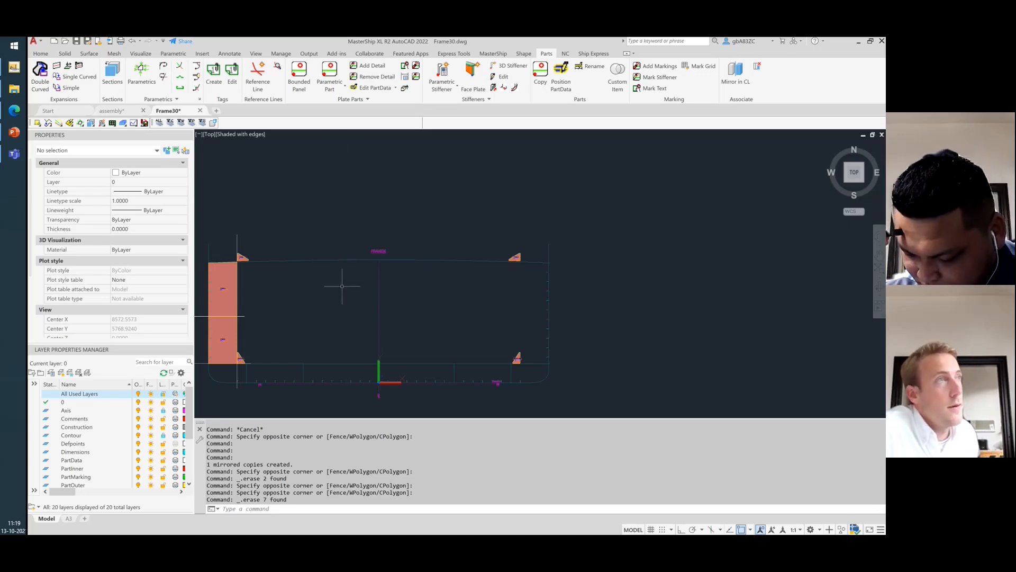
pyautogui.scroll(-3, 492, 315)
pyautogui.scroll(7, 290, 321)
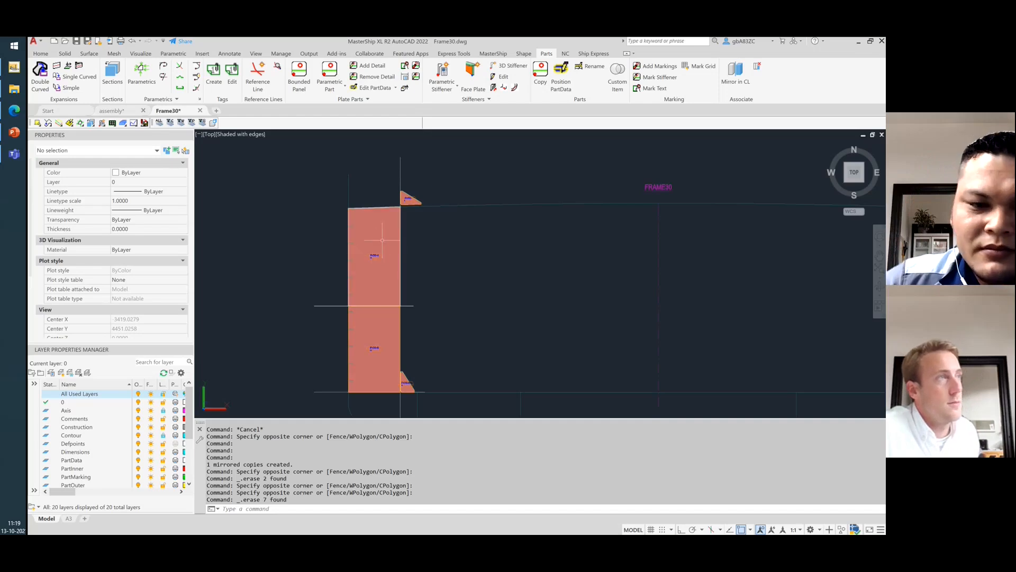
pyautogui.click(413, 172)
pyautogui.click(385, 155)
pyautogui.click(427, 322)
pyautogui.click(400, 297)
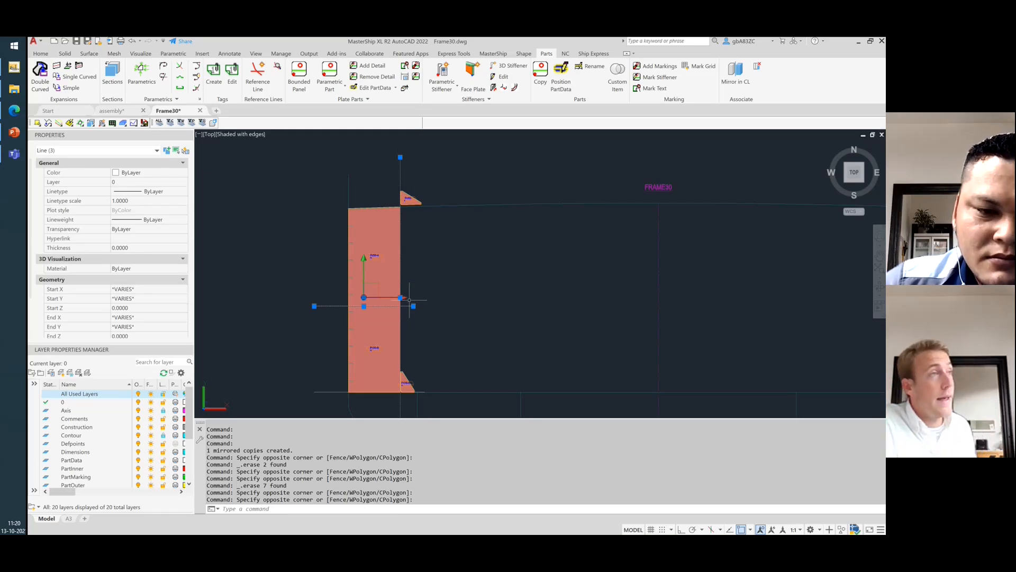
pyautogui.press('Escape')
pyautogui.press('Escape')
pyautogui.click(431, 224)
pyautogui.click(401, 190)
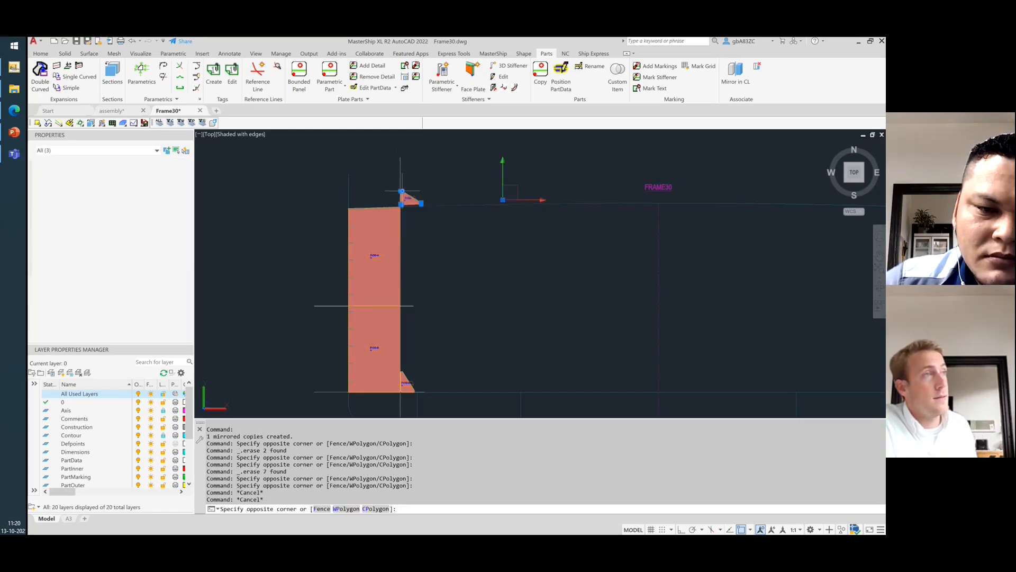
pyautogui.press('Escape')
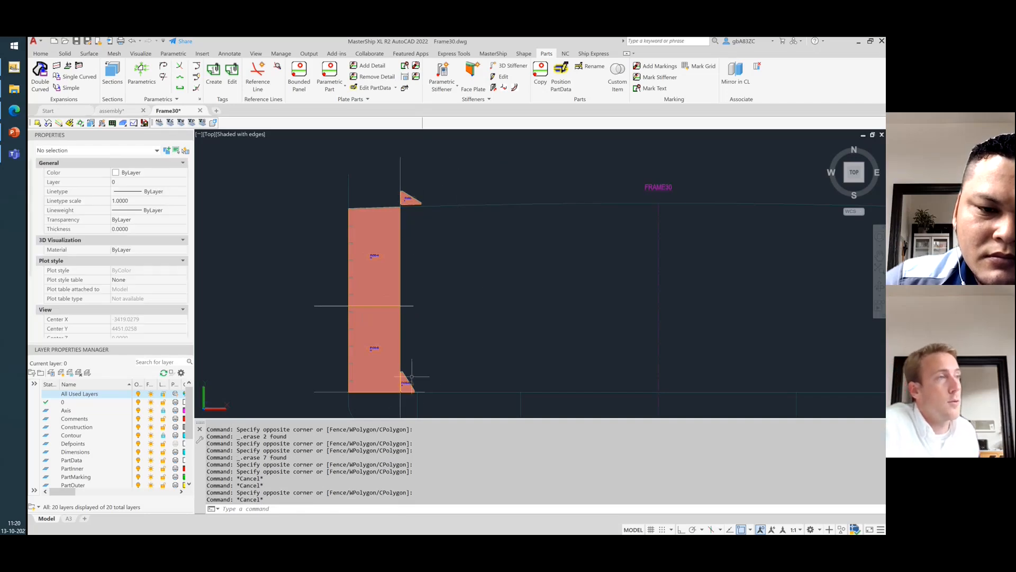
pyautogui.click(335, 68)
pyautogui.press('Escape')
pyautogui.press('Escape')
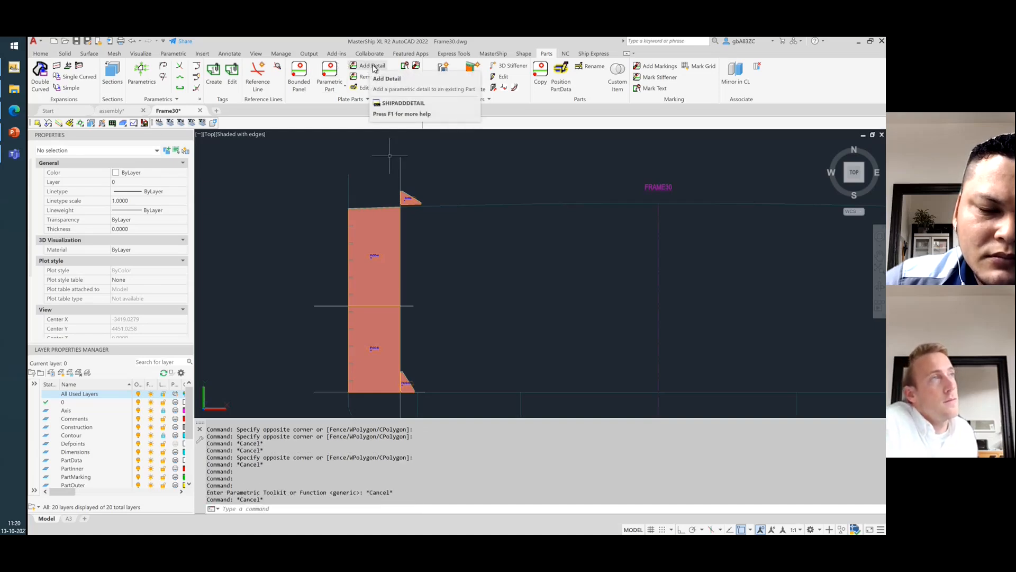
# - Start adding a parametric detail to the upper port-side plate Fr30-4, choosing the Extrusion 3 cutout type
pyautogui.click(373, 67)
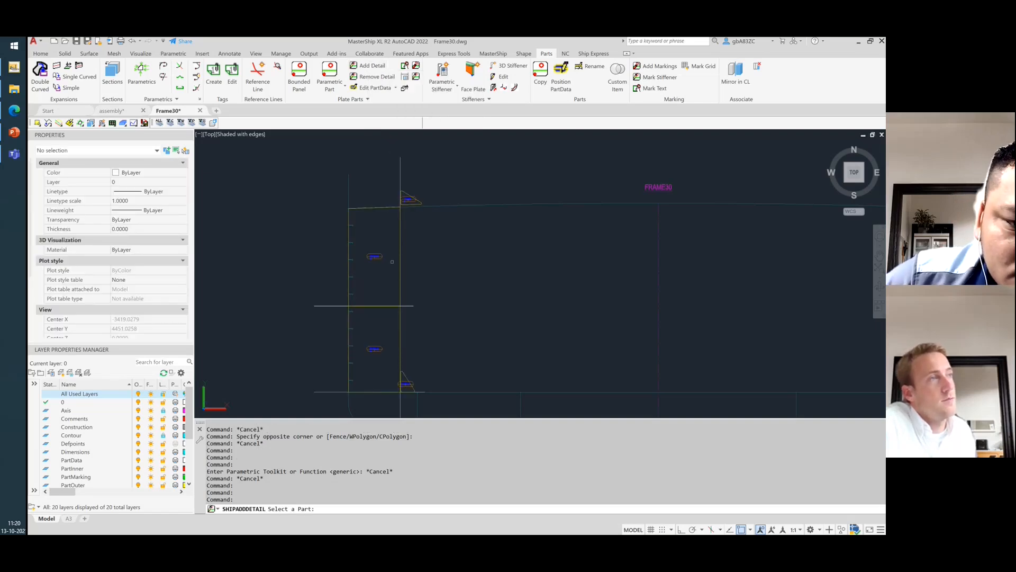
pyautogui.click(375, 257)
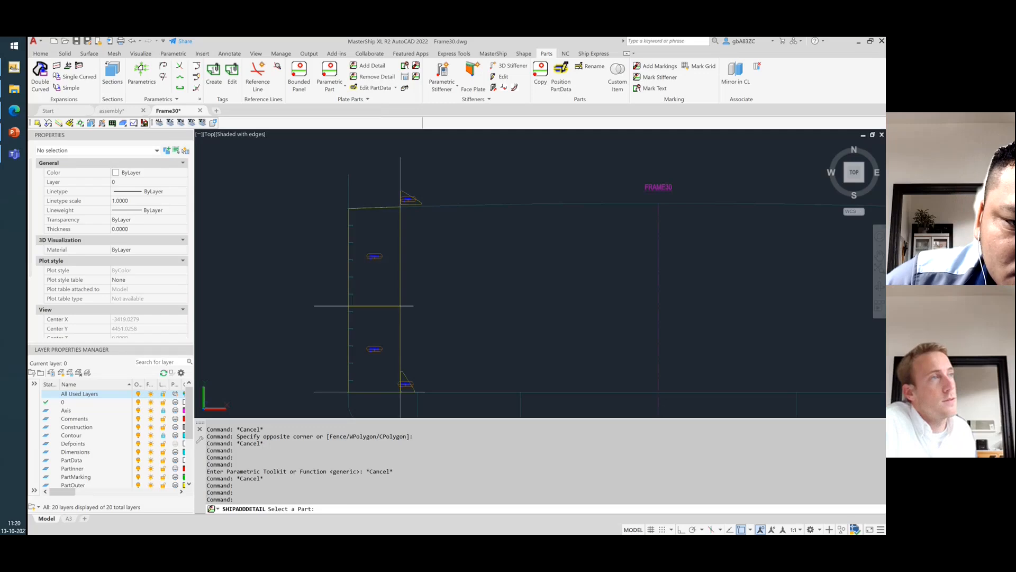
pyautogui.press('Return')
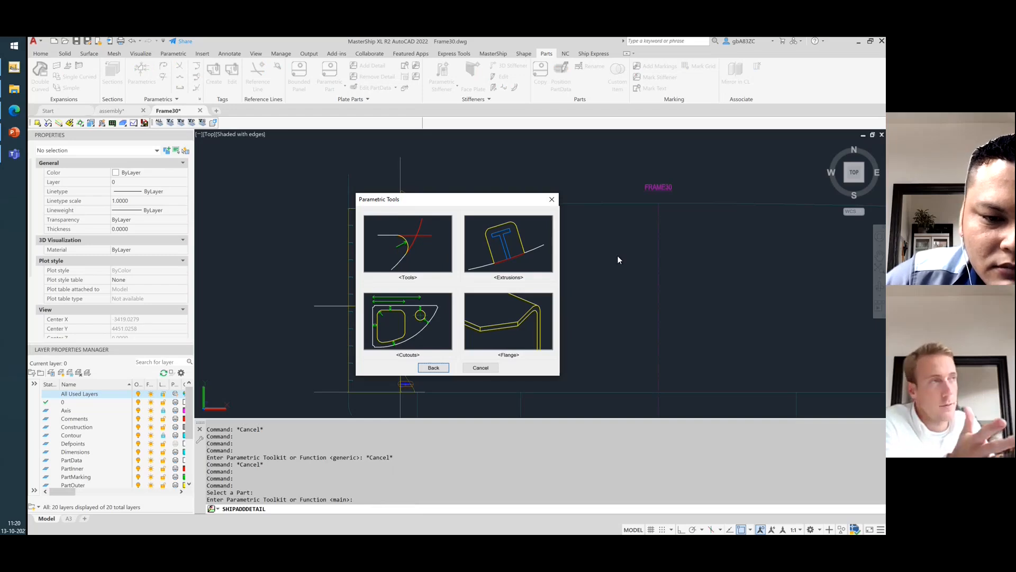
pyautogui.moveTo(460, 205); pyautogui.dragTo(555, 174)
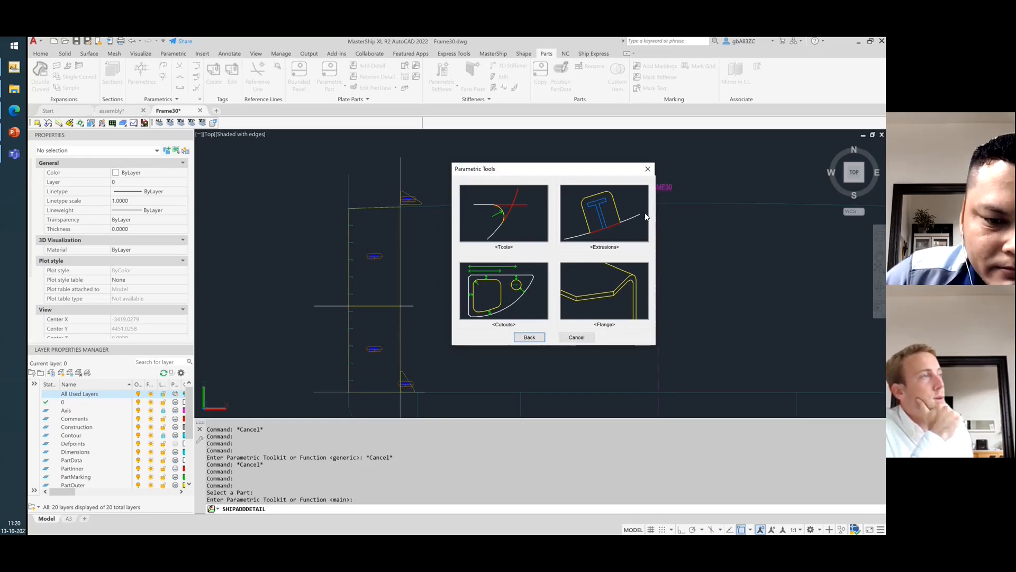
pyautogui.click(607, 218)
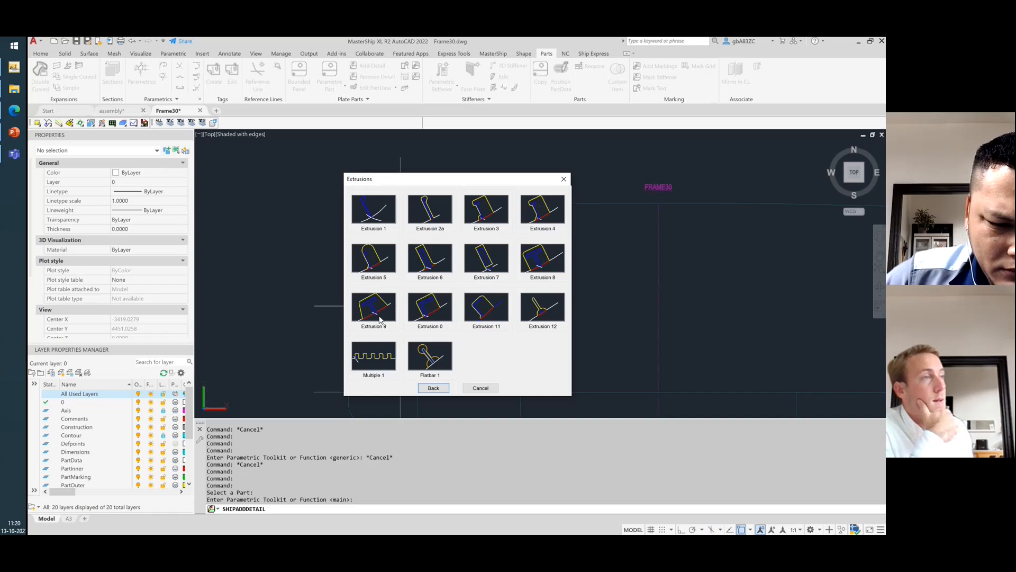
pyautogui.click(494, 212)
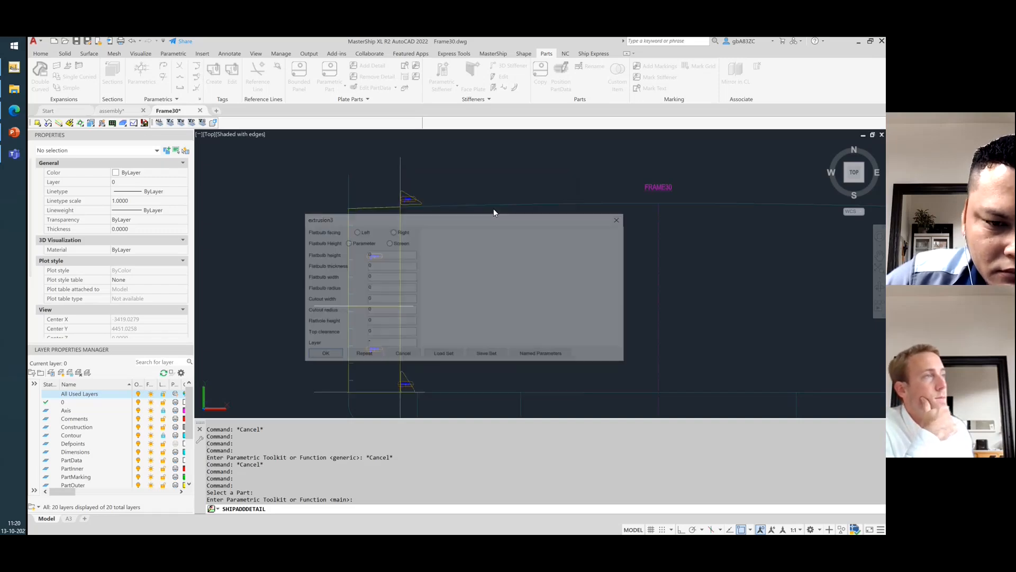
pyautogui.moveTo(435, 218); pyautogui.dragTo(611, 198)
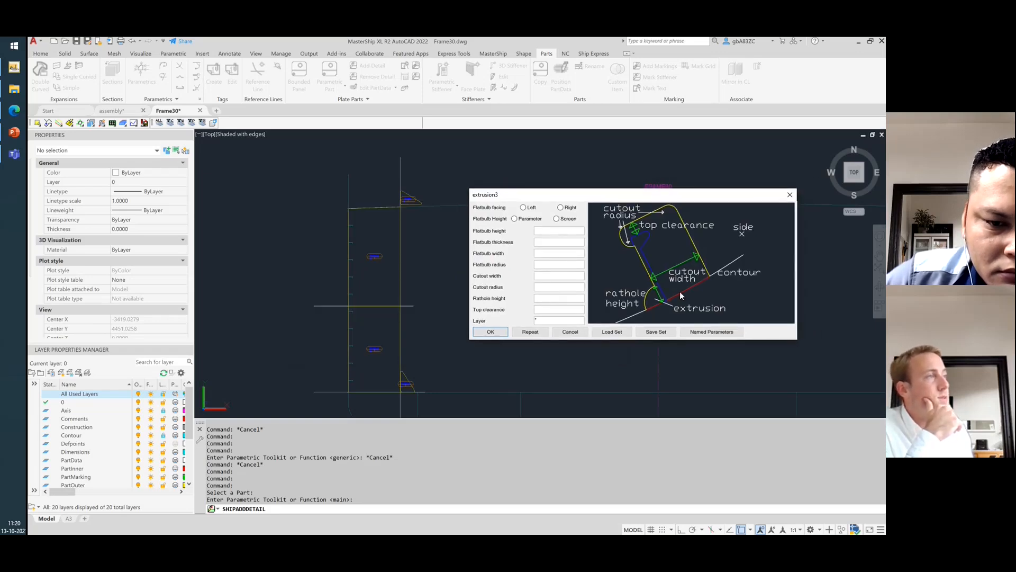
# - Load the saved parameter set extr3 into the Extrusion 3 cutout parameters
pyautogui.click(612, 333)
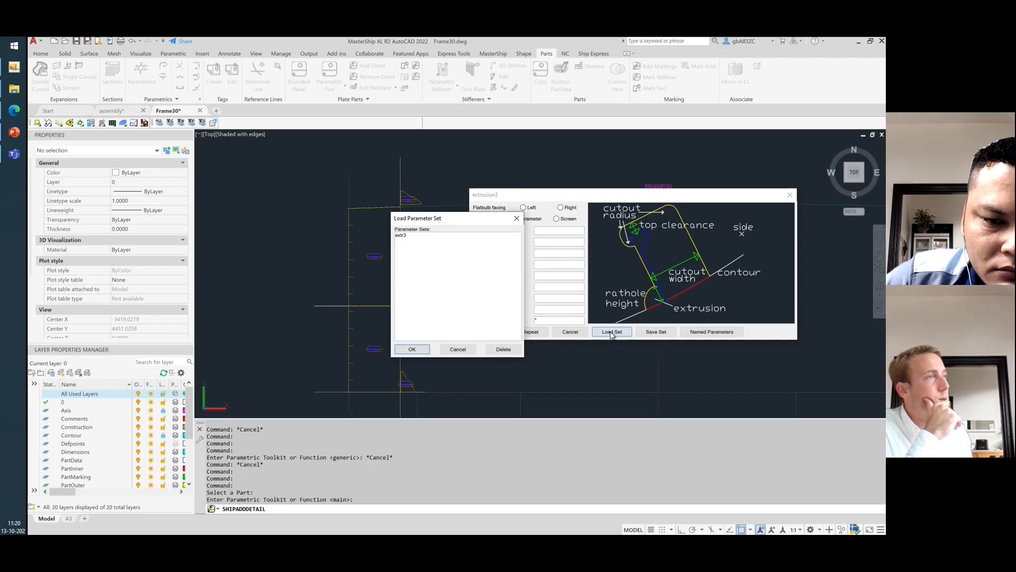
pyautogui.click(402, 236)
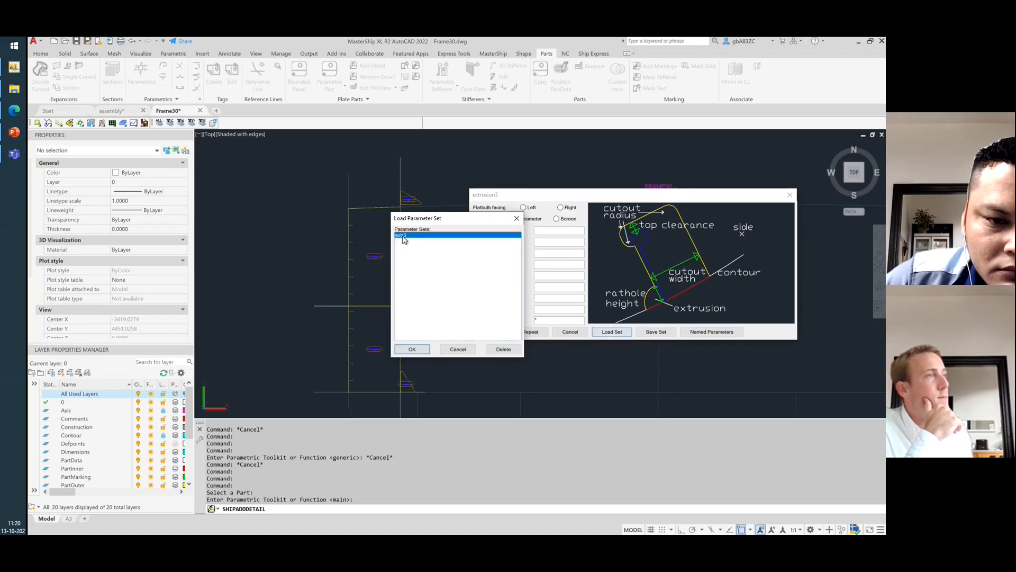
pyautogui.click(422, 350)
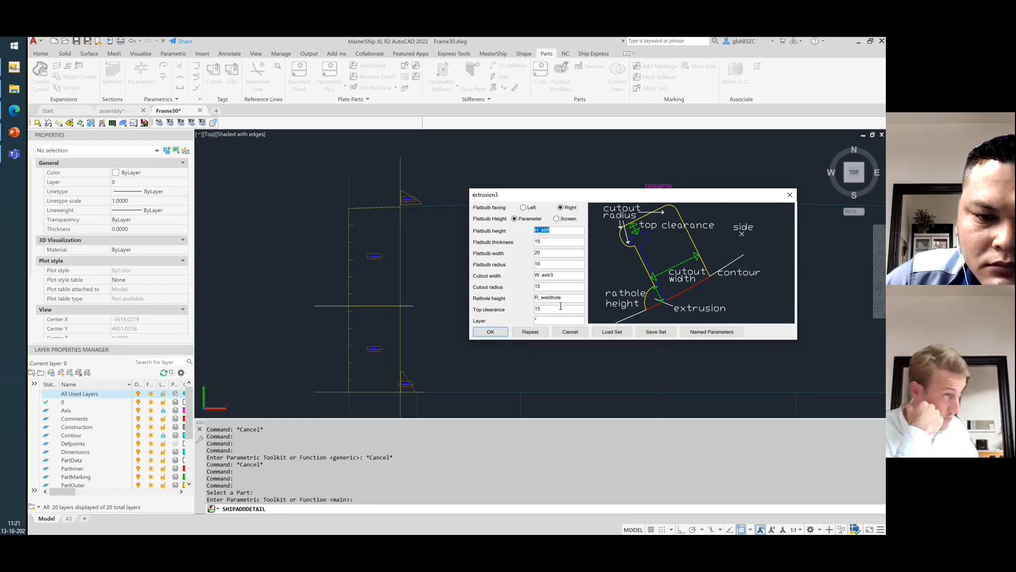
# - Set the flatbulb height to 150, the rathole height to 25 and the cutout width to 80
pyautogui.write('150')
pyautogui.press('Tab')
pyautogui.press('Tab')
pyautogui.press('Tab')
pyautogui.press('Tab')
pyautogui.press('Tab')
pyautogui.press('Tab')
pyautogui.write('25')
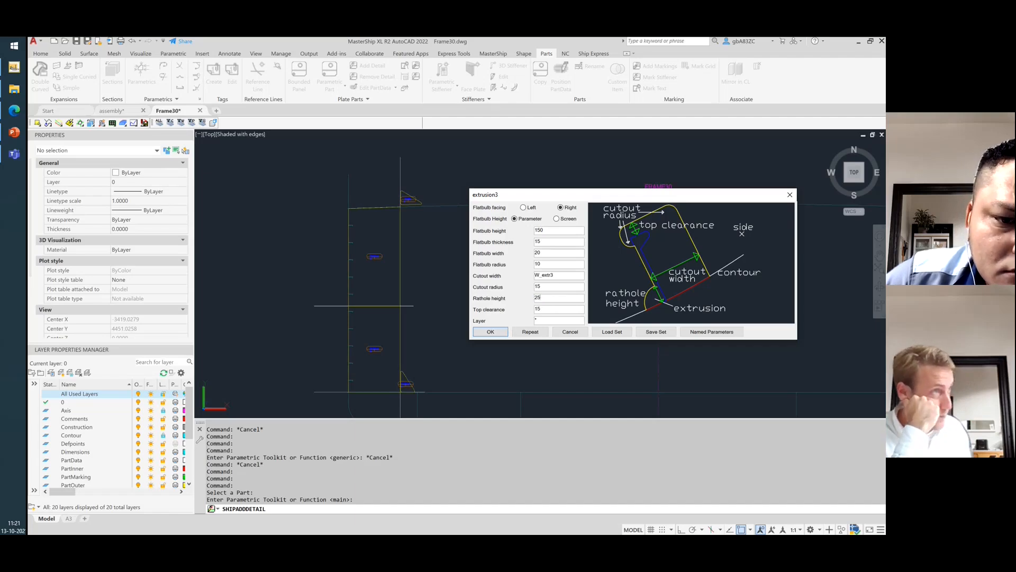
pyautogui.doubleClick(560, 274)
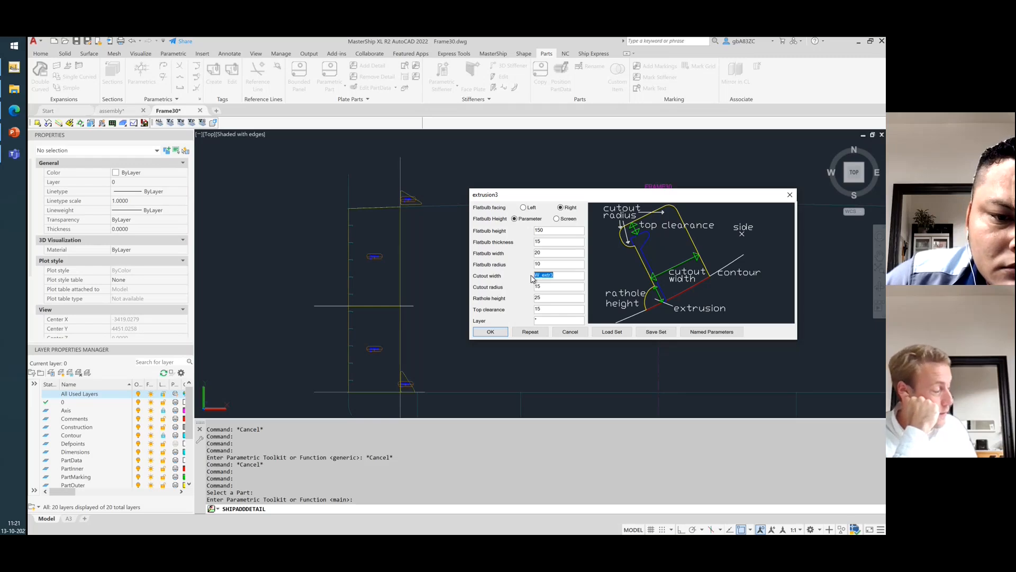
pyautogui.press('BackSpace')
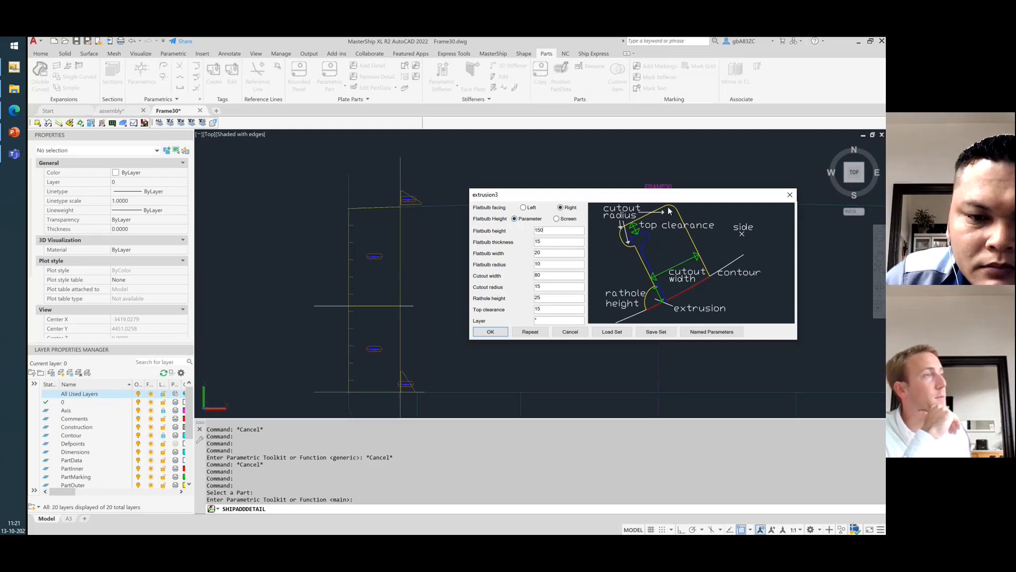
# - Review the flatbulb dimensions, cutout width, rathole height and top clearance of the Extrusion 3 cutout
pyautogui.doubleClick(542, 231)
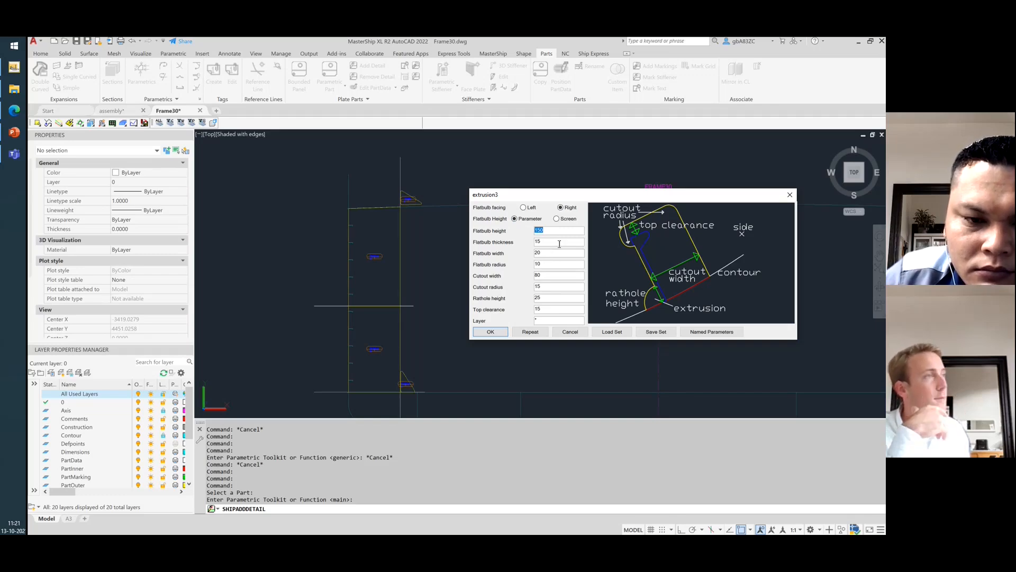
pyautogui.click(556, 243)
pyautogui.doubleClick(539, 244)
pyautogui.doubleClick(548, 253)
pyautogui.doubleClick(547, 264)
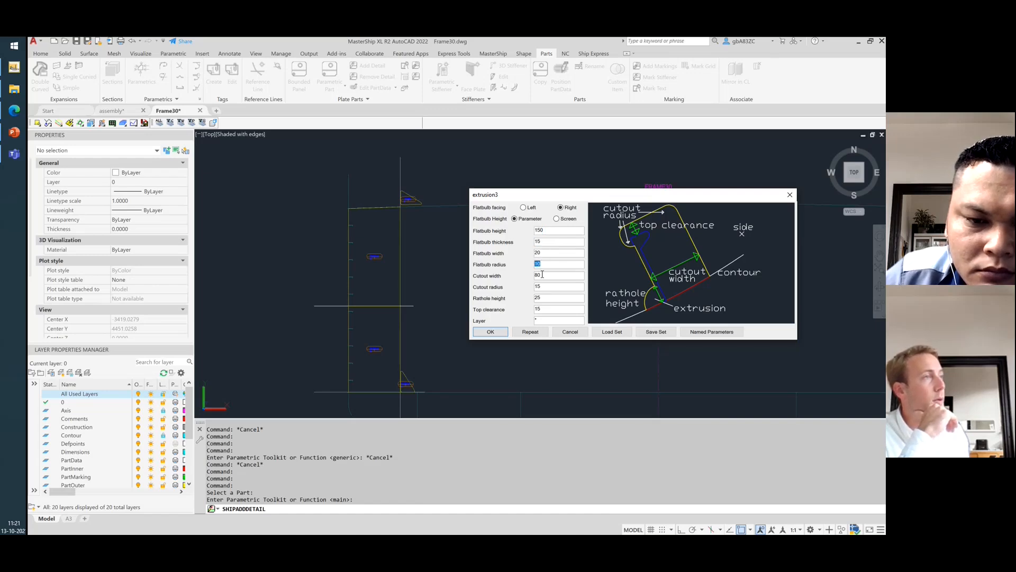
pyautogui.doubleClick(556, 275)
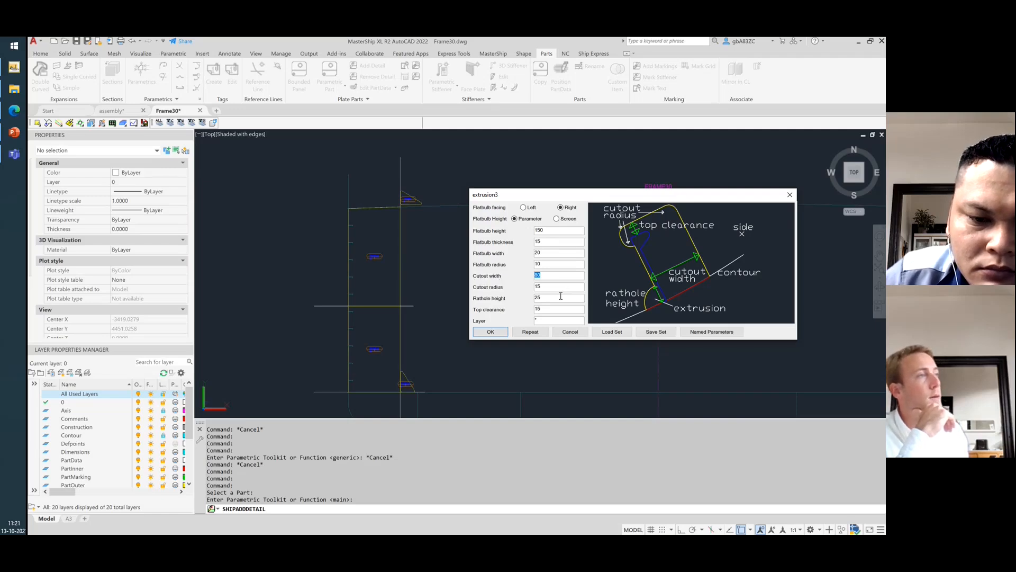
pyautogui.doubleClick(560, 297)
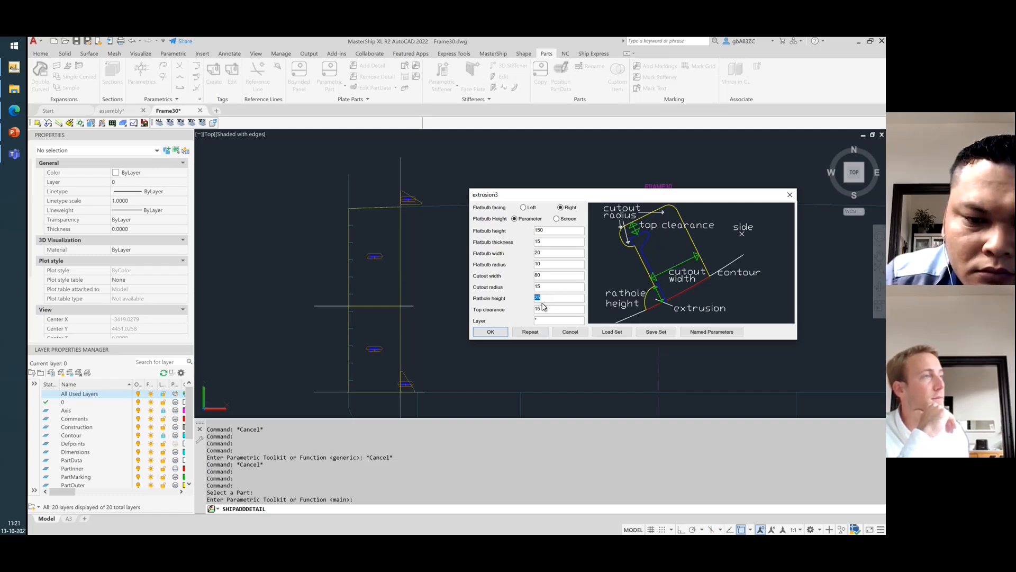
pyautogui.press('Tab')
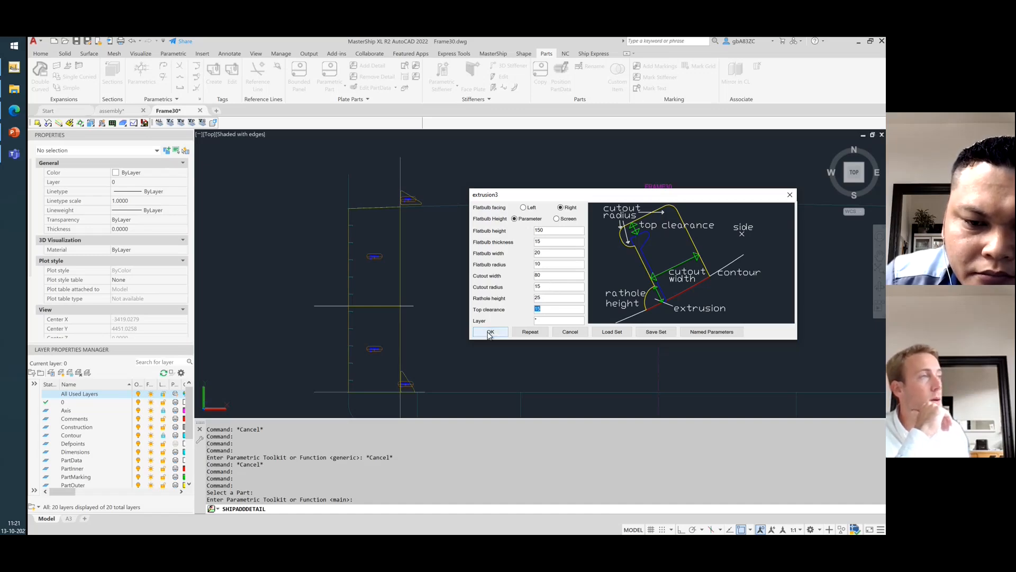
# - Save the current cutout parameters as a new parameter set named Extr_LongStiffeners
pyautogui.click(662, 336)
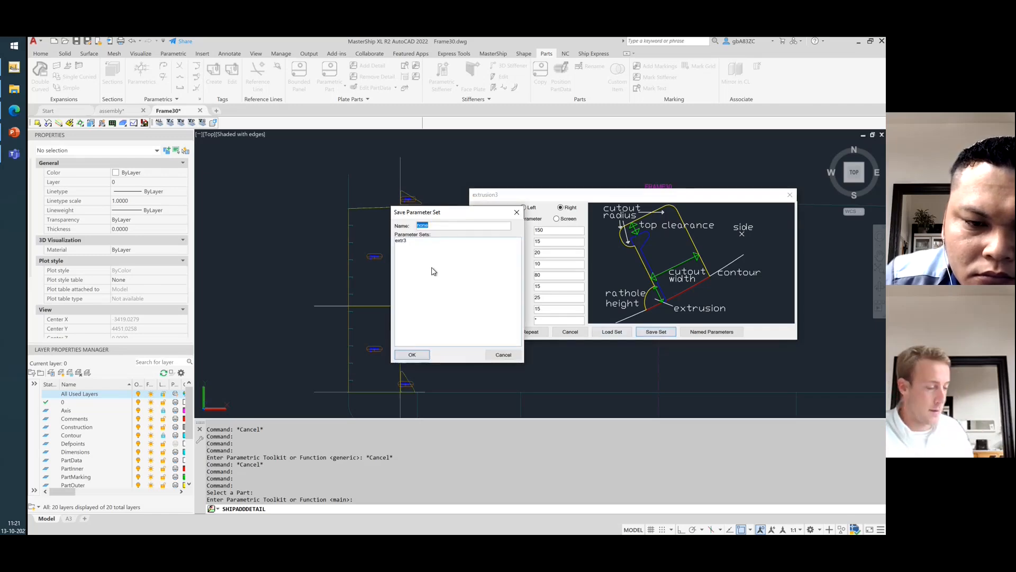
pyautogui.write('Extr')
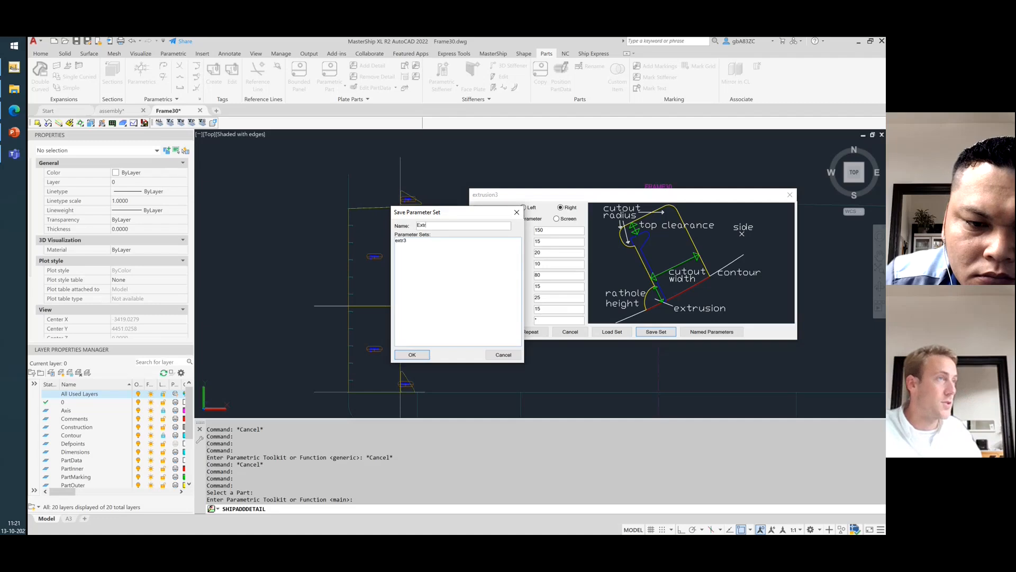
pyautogui.write('_')
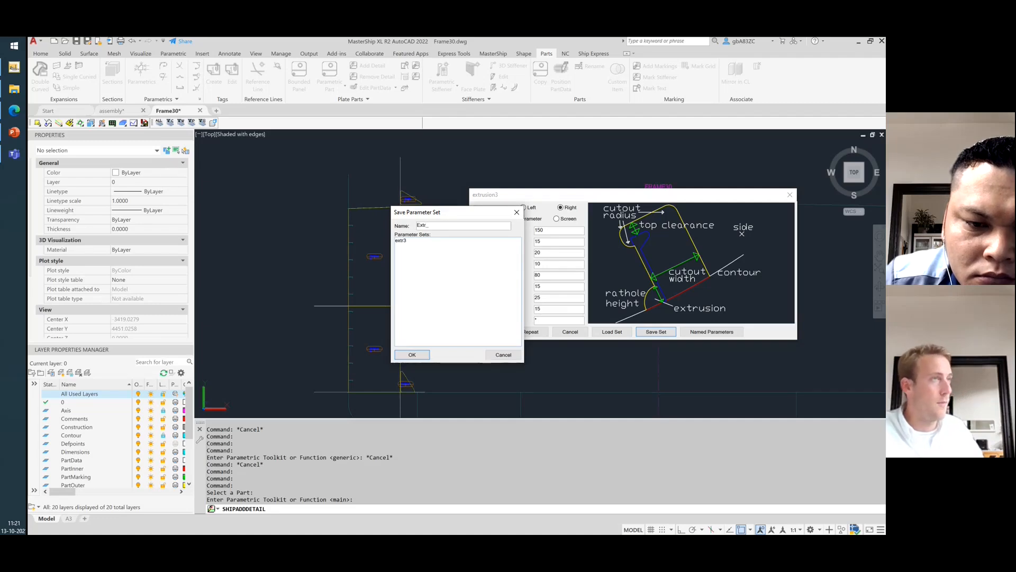
pyautogui.write('Long')
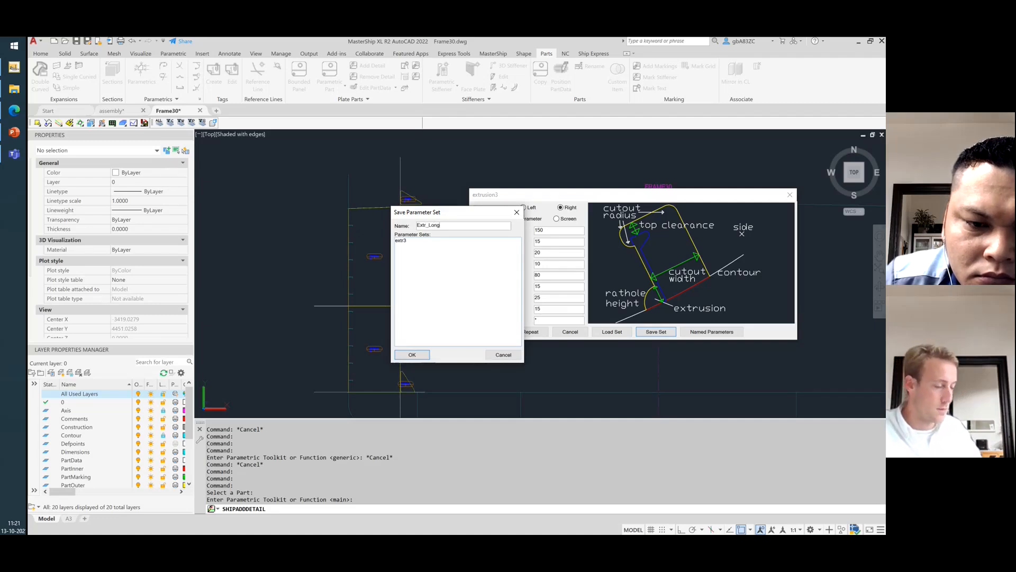
pyautogui.write('Stiff')
pyautogui.write('ener')
pyautogui.write('ners')
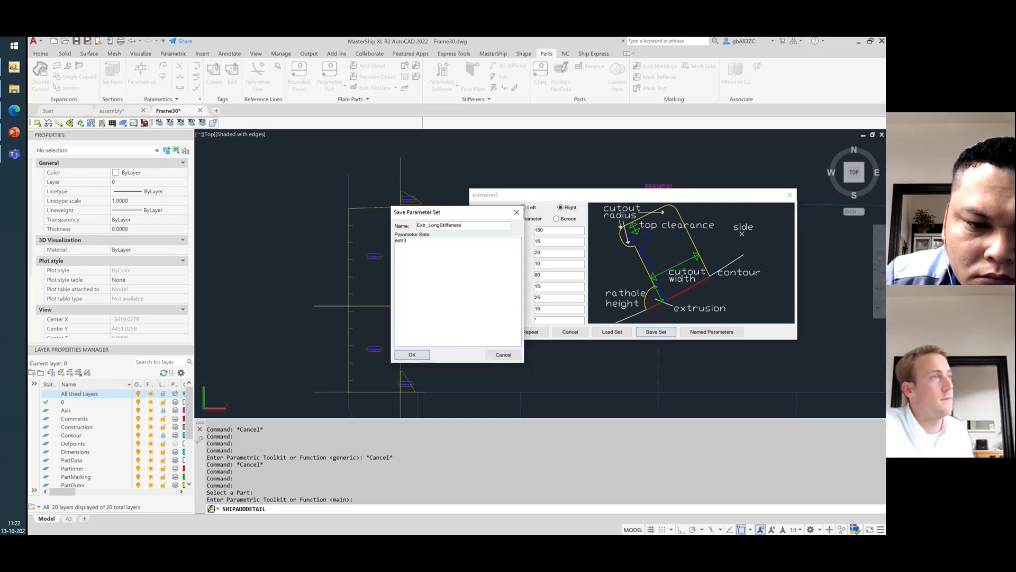
pyautogui.click(412, 354)
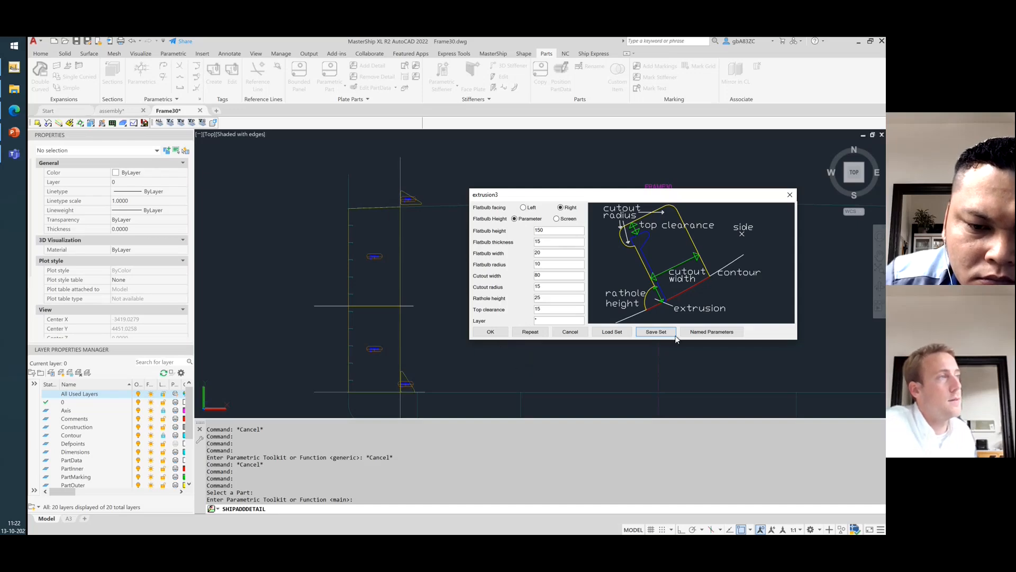
# - Accept the cutout parameters and select the outer hull-side edge of plate Fr30-4 as the contour
pyautogui.click(491, 332)
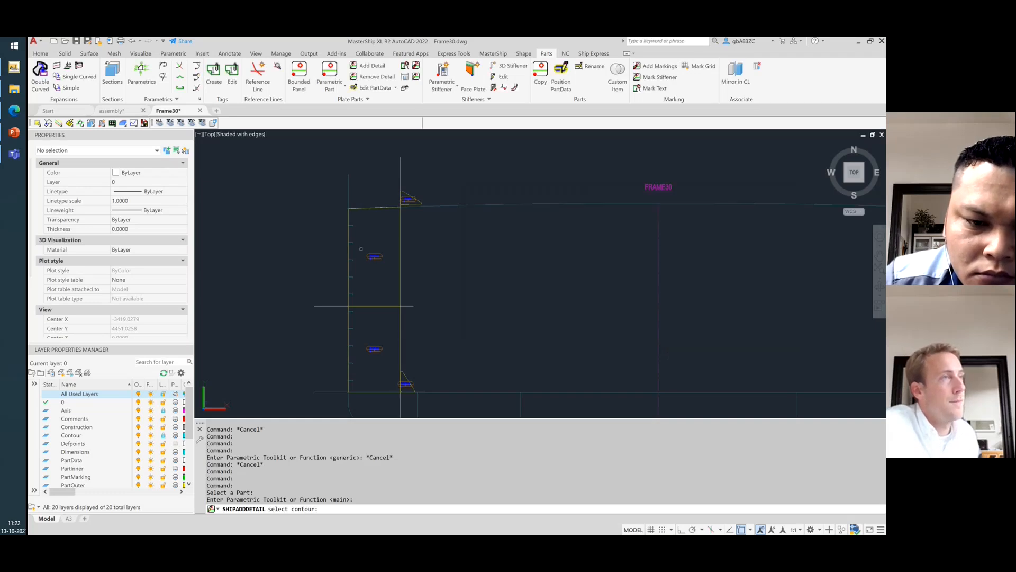
pyautogui.click(348, 220)
pyautogui.scroll(5, 349, 225)
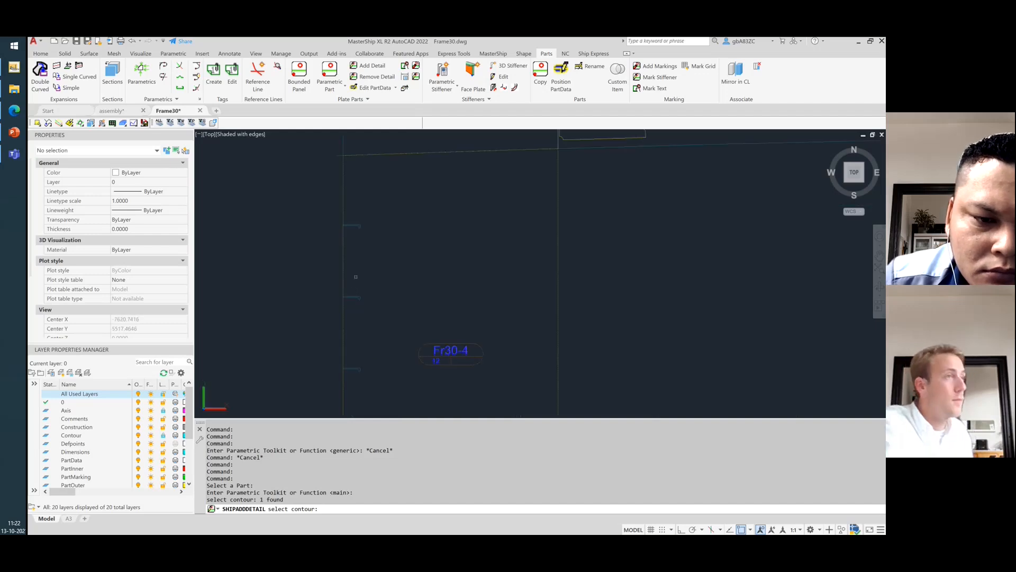
pyautogui.press('Return')
# - Select the five longitudinal stiffener profiles along the outer edge of plate Fr30-4 as the extrusions
pyautogui.scroll(3, 351, 231)
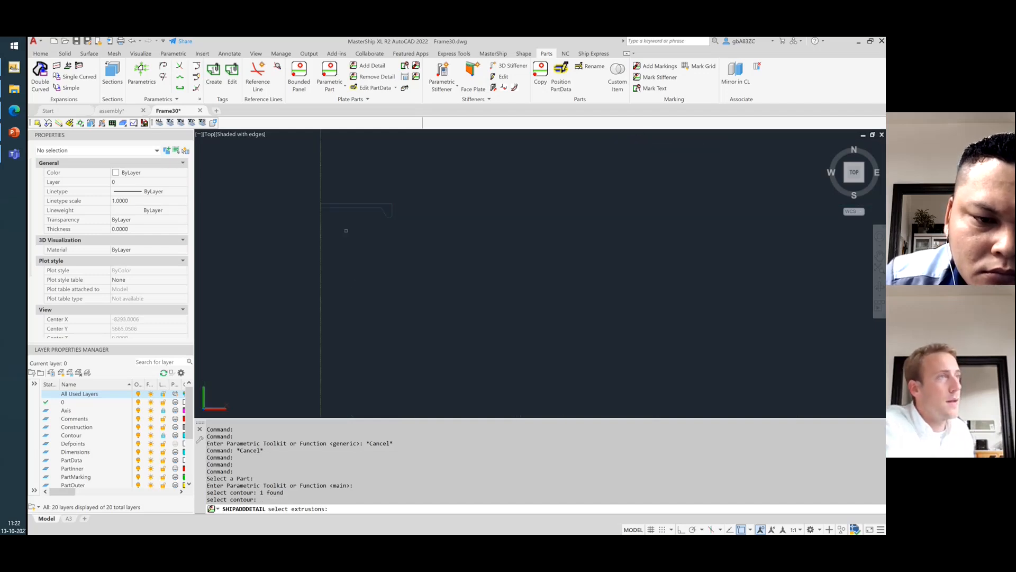
pyautogui.click(369, 203)
pyautogui.scroll(-2, 369, 323)
pyautogui.scroll(4, 370, 323)
pyautogui.click(375, 282)
pyautogui.scroll(-4, 375, 282)
pyautogui.scroll(4, 373, 369)
pyautogui.click(372, 342)
pyautogui.scroll(-4, 375, 339)
pyautogui.scroll(4, 375, 327)
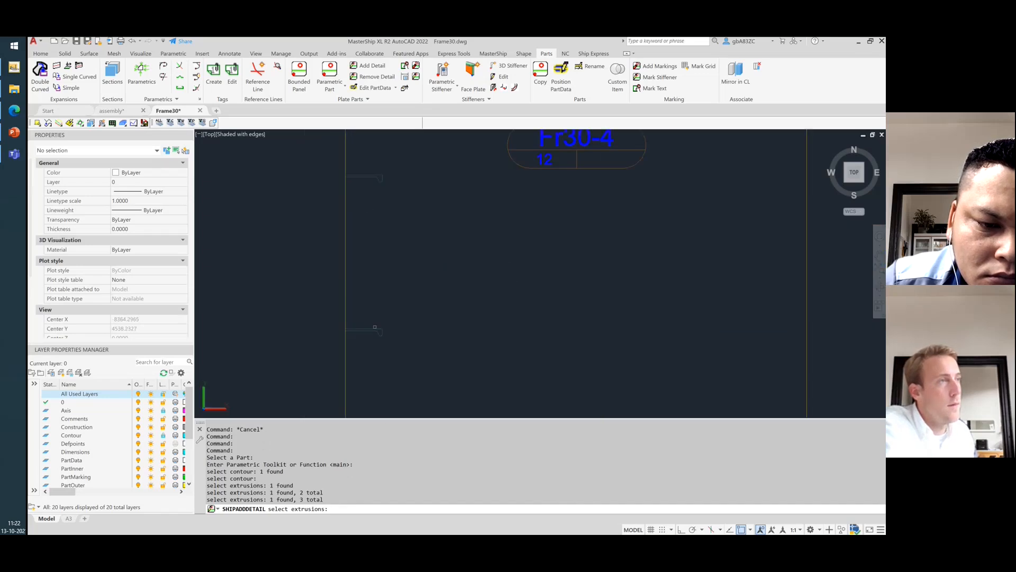
pyautogui.click(380, 329)
pyautogui.scroll(-4, 380, 328)
pyautogui.scroll(4, 381, 356)
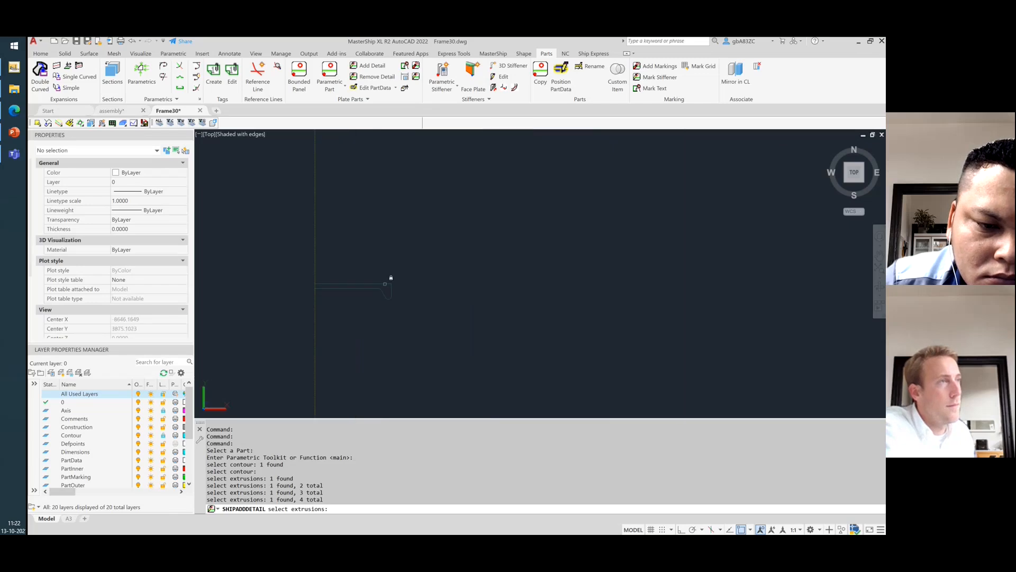
pyautogui.click(384, 283)
pyautogui.scroll(-4, 312, 309)
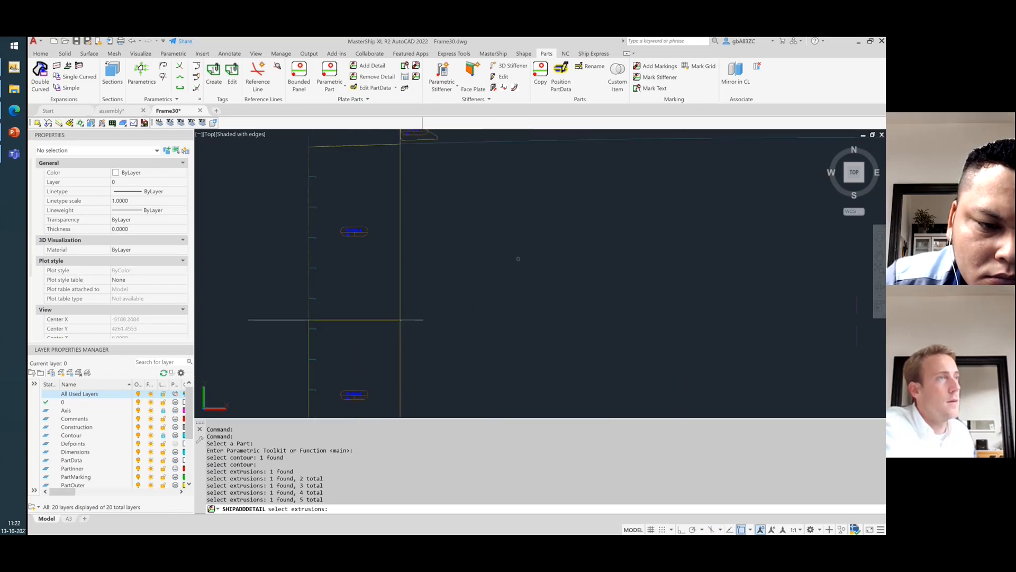
# - Finish the extrusion selection, pick a point inboard of plate Fr30-4 as the side, and inspect the stiffener cutouts
pyautogui.press('Return')
pyautogui.scroll(-4, 245, 299)
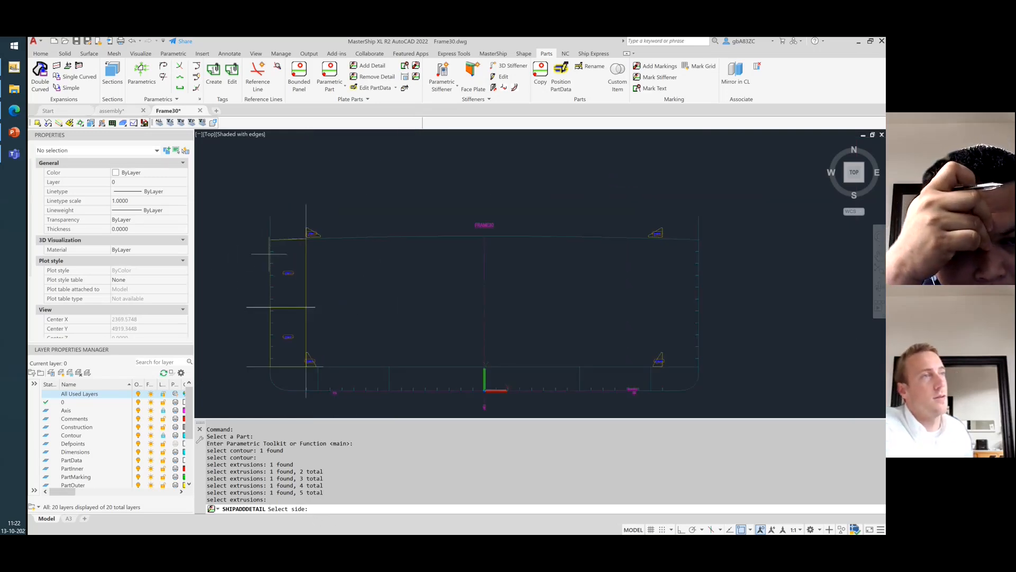
pyautogui.click(468, 270)
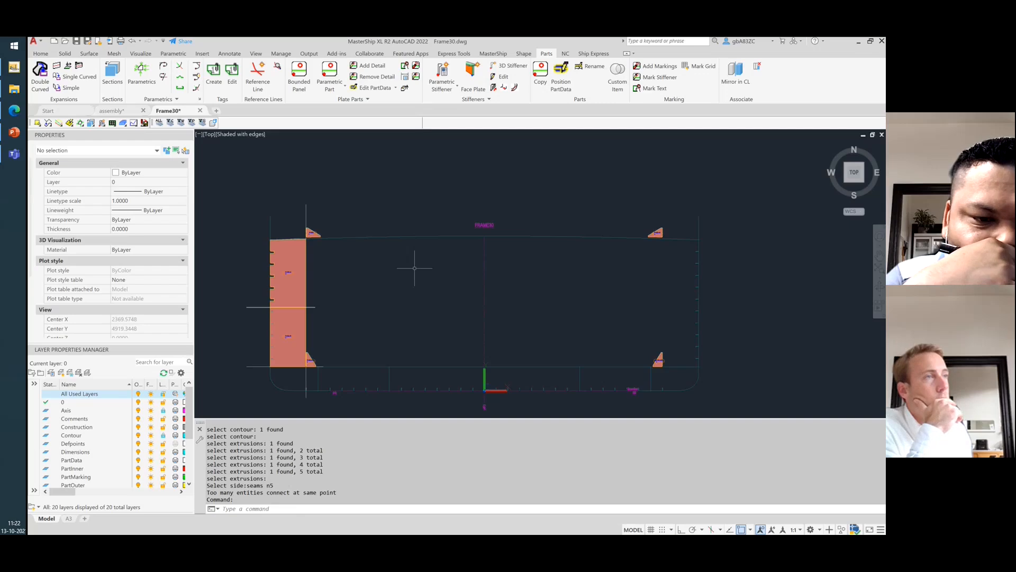
pyautogui.scroll(8, 277, 290)
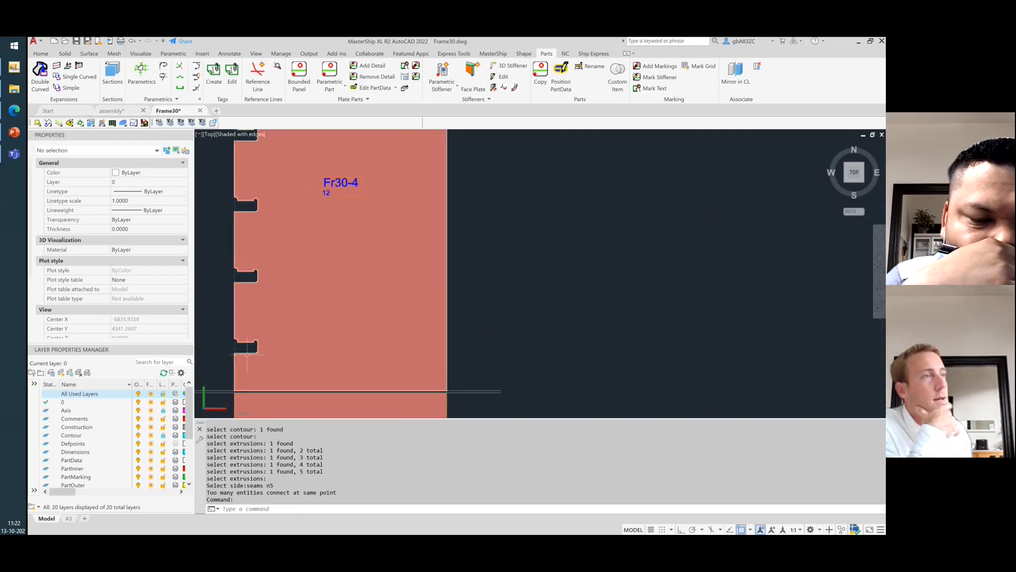
pyautogui.scroll(-2, 243, 349)
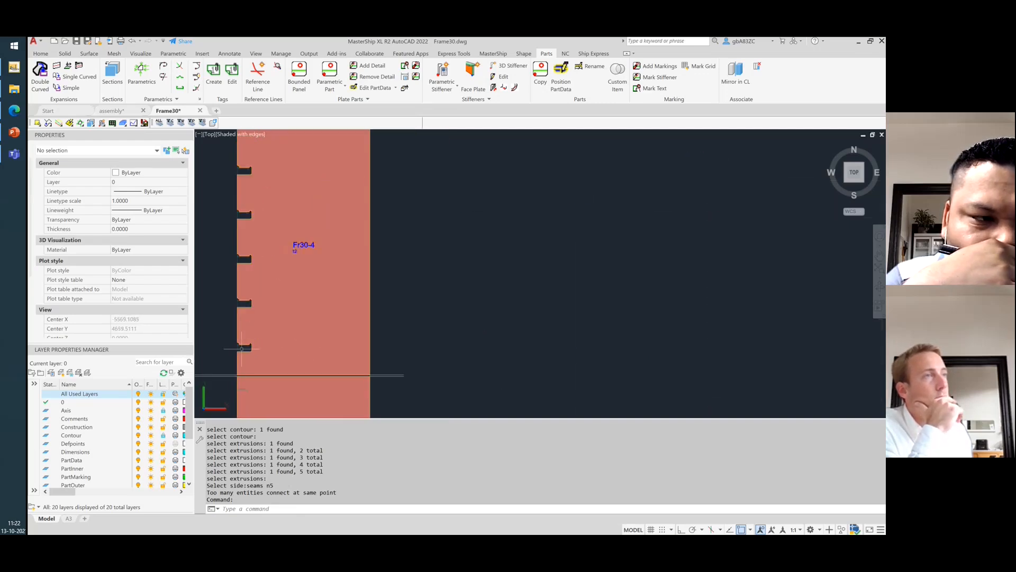
pyautogui.scroll(-2, 220, 221)
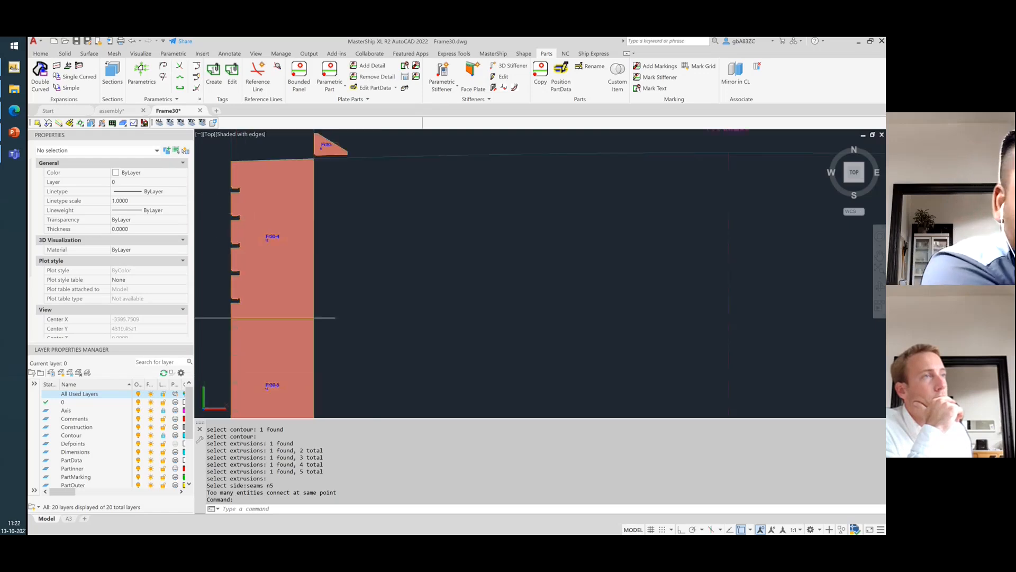
# - Start a Cutout 6 detail on plate Fr30-4, accepting a cutout radius of 25 and layer PartOuter
pyautogui.scroll(2, 215, 192)
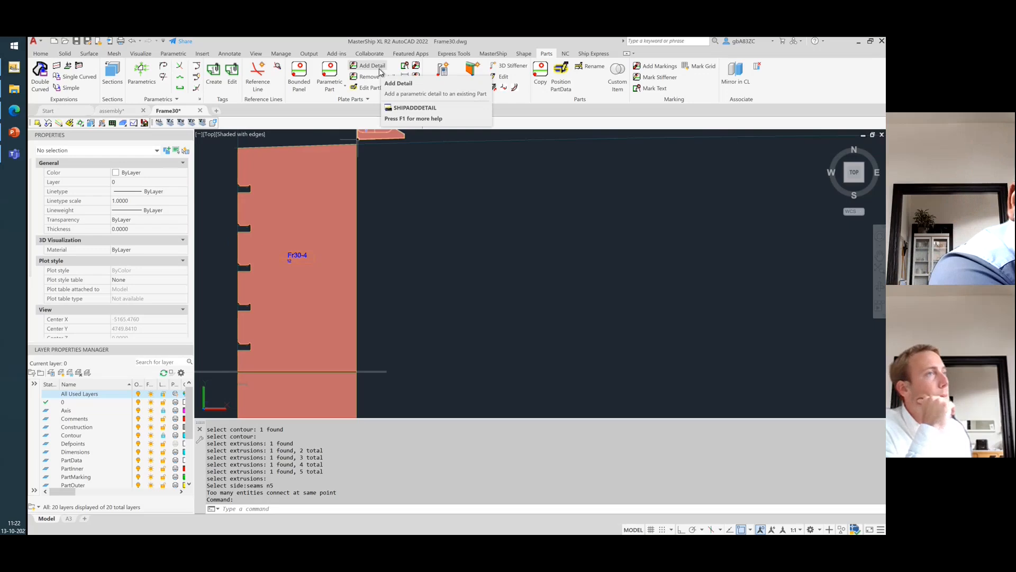
pyautogui.click(379, 71)
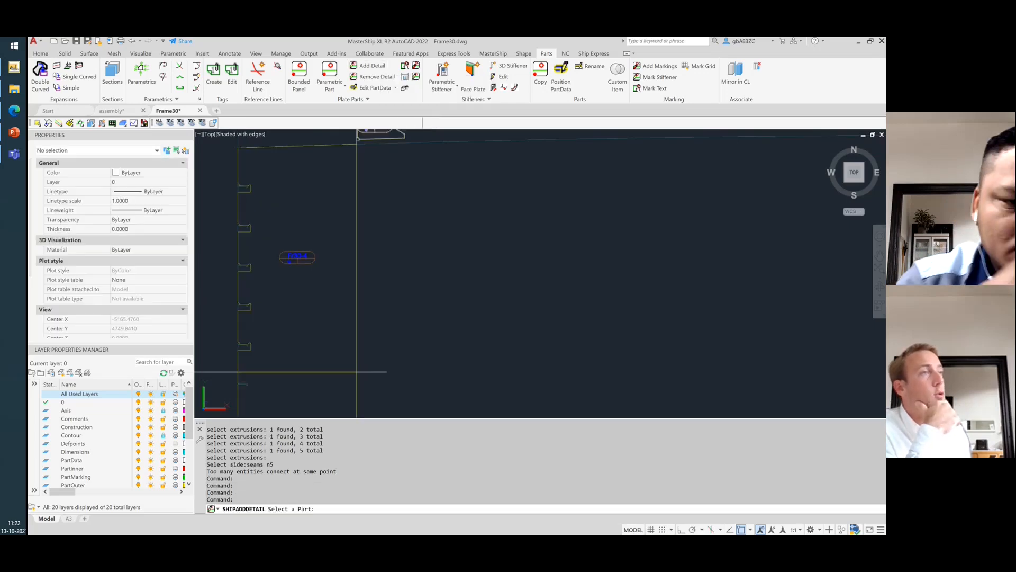
pyautogui.scroll(-2, 295, 213)
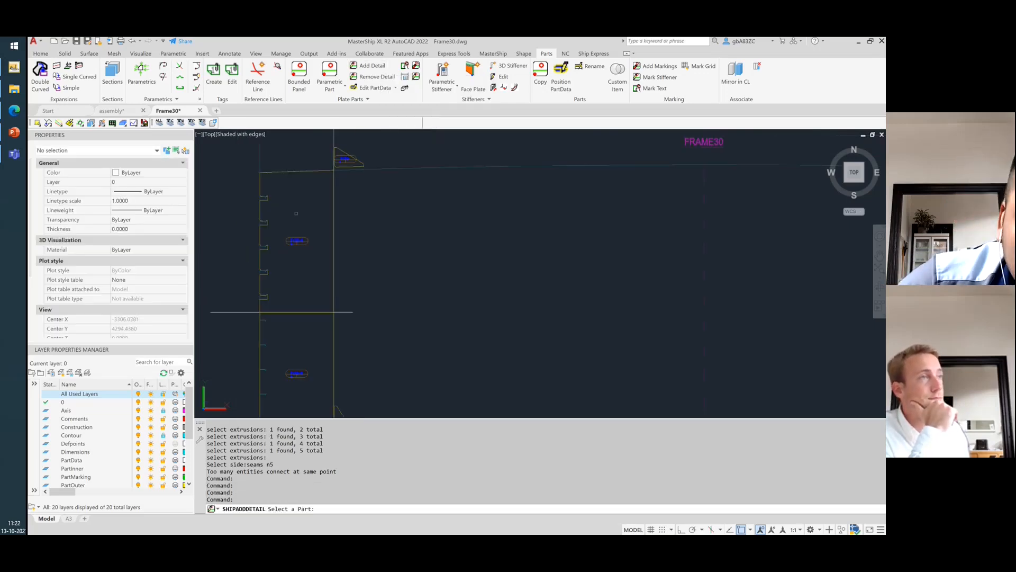
pyautogui.click(299, 241)
pyautogui.press('Return')
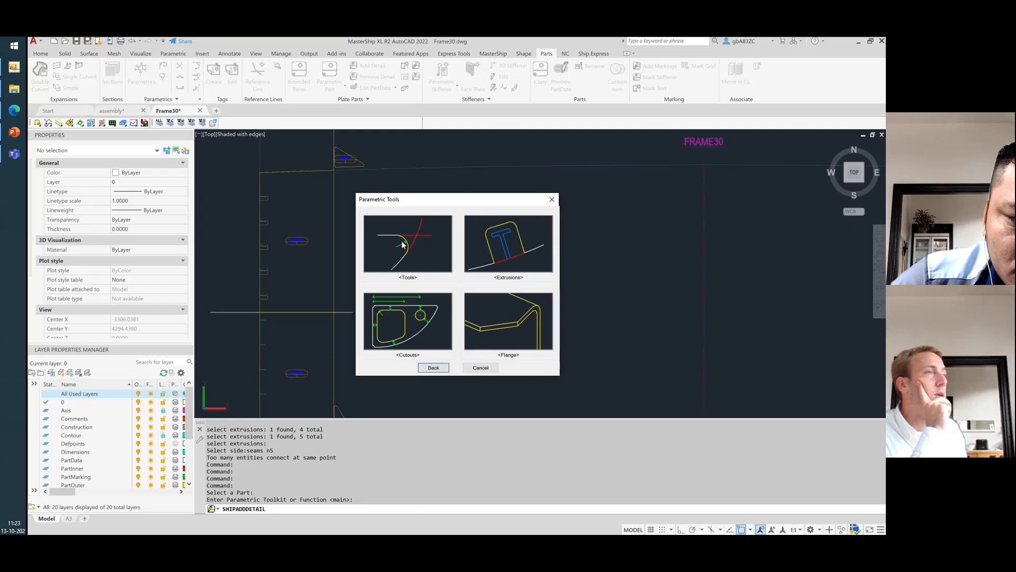
pyautogui.click(412, 327)
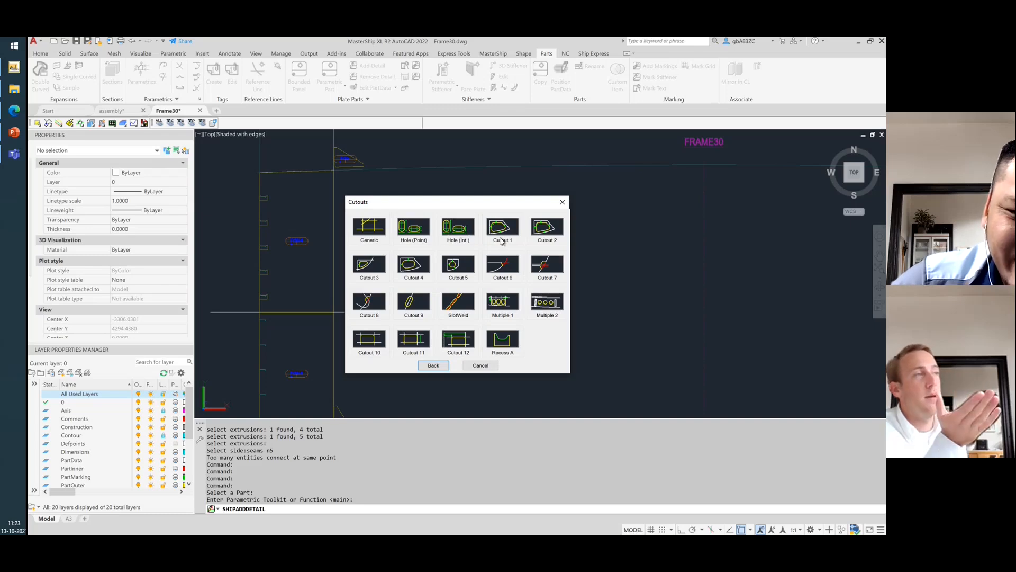
pyautogui.click(502, 267)
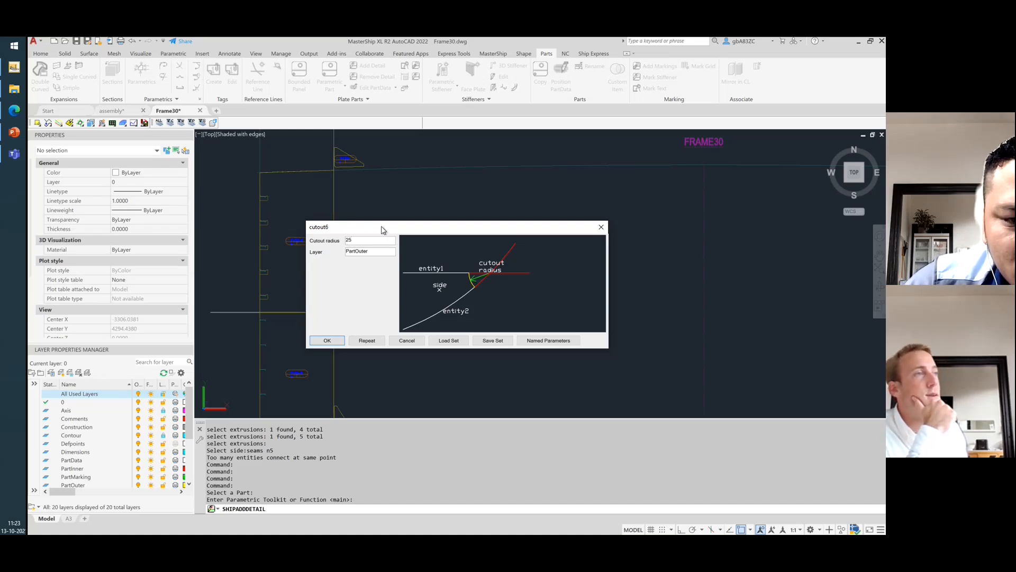
pyautogui.click(328, 342)
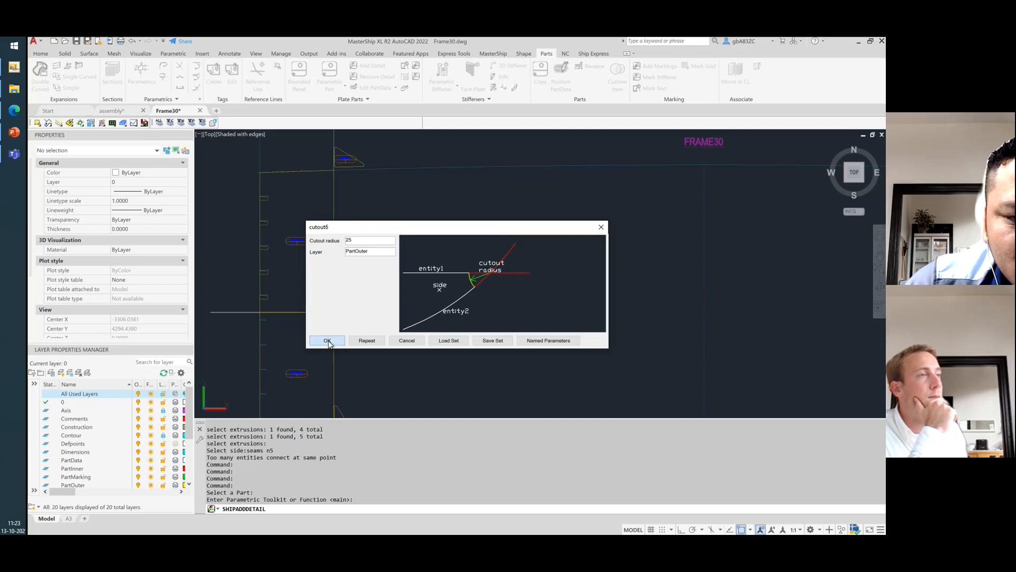
# - Cut the lower inboard corner of plate Fr30-4 using its vertical inboard edge and bottom edge as entities, with the side inside the plate
pyautogui.scroll(5, 325, 286)
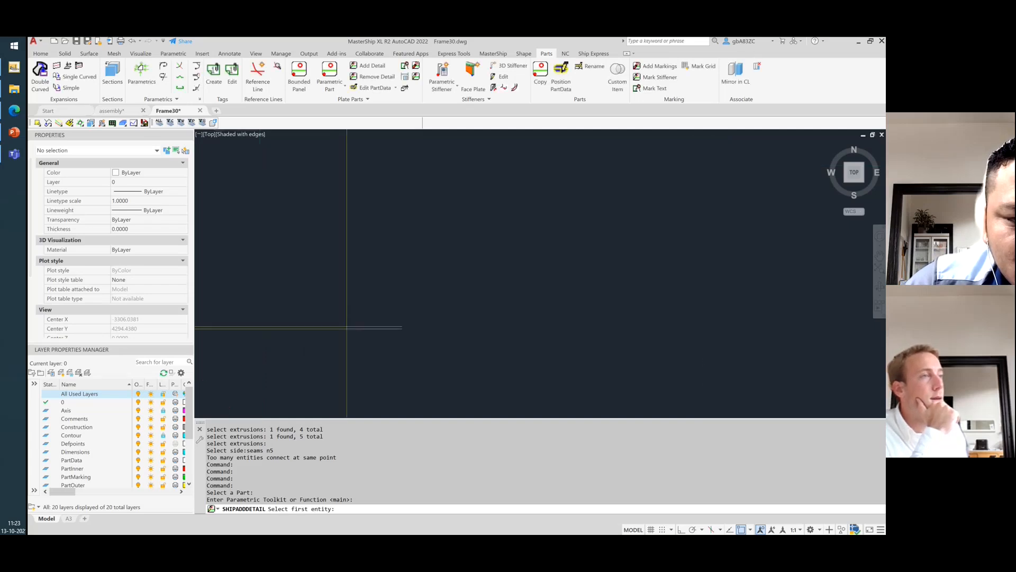
pyautogui.click(374, 277)
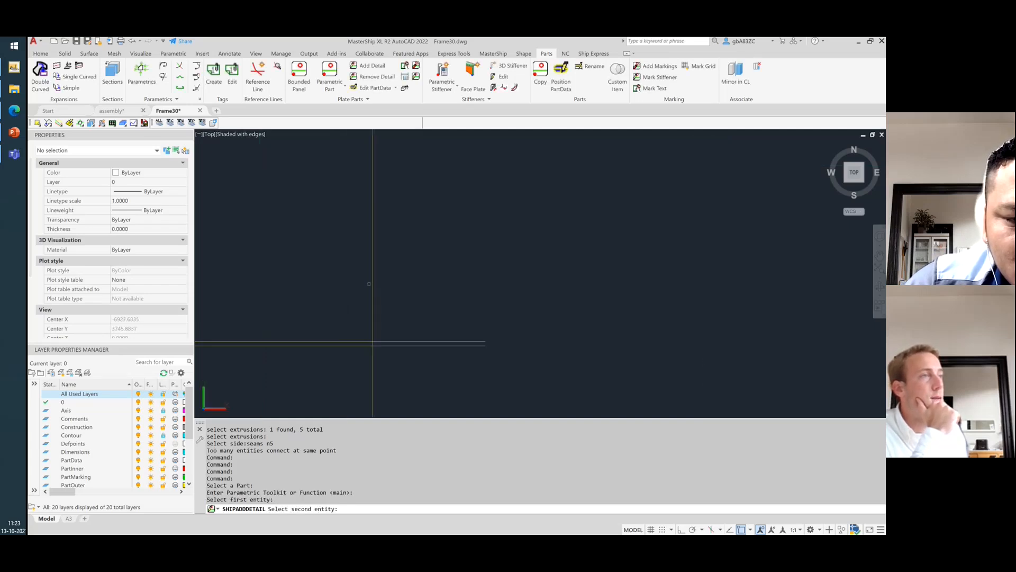
pyautogui.click(279, 343)
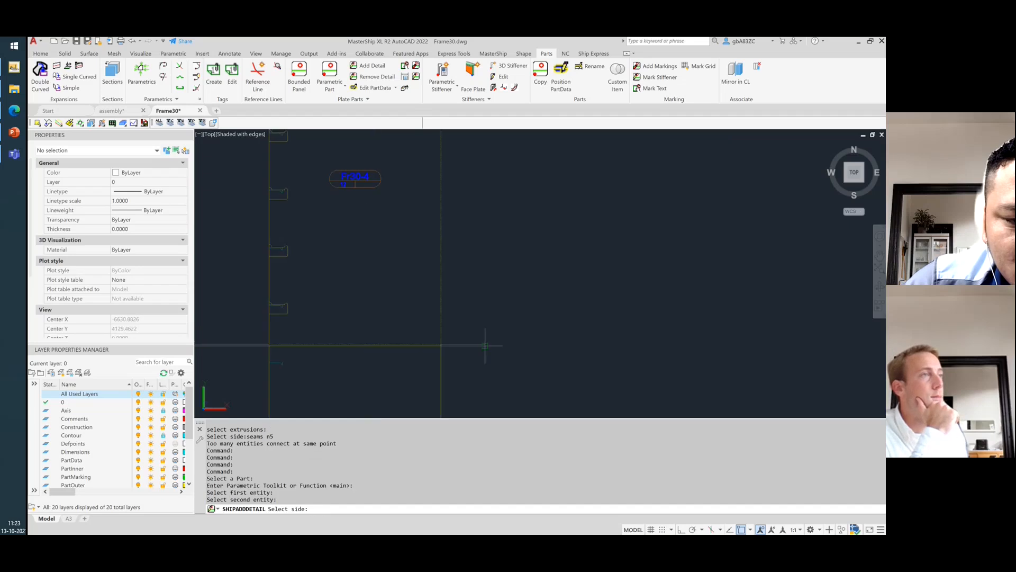
pyautogui.click(340, 204)
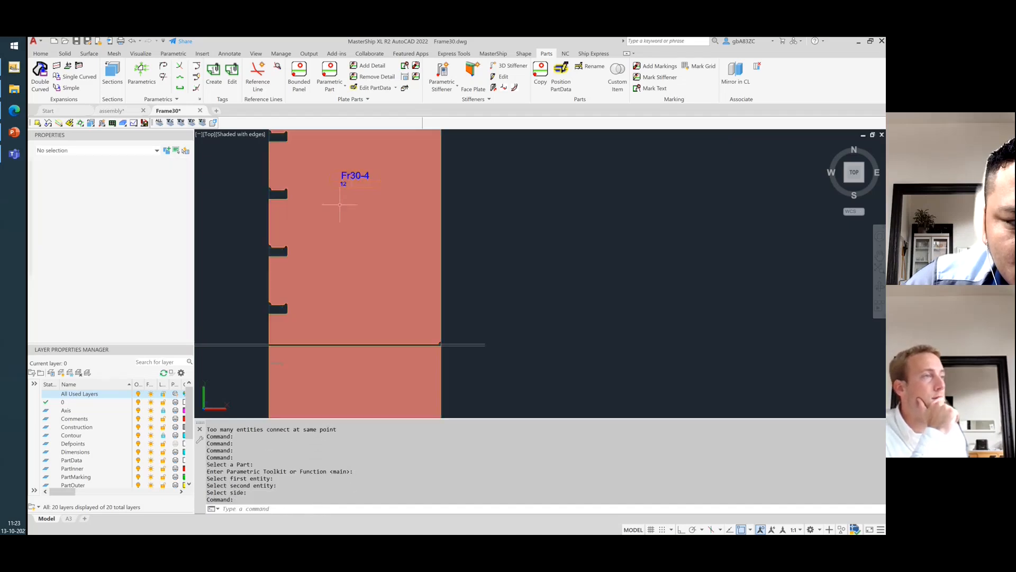
pyautogui.scroll(3, 442, 341)
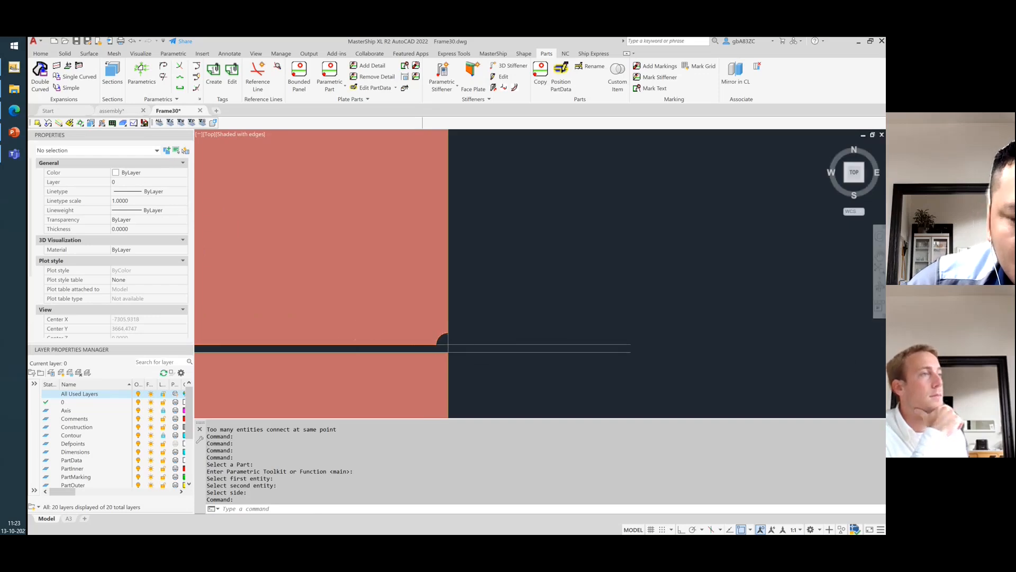
# - Start a Hole (Point) cutout detail on plate Fr30-4
pyautogui.scroll(-5, 357, 338)
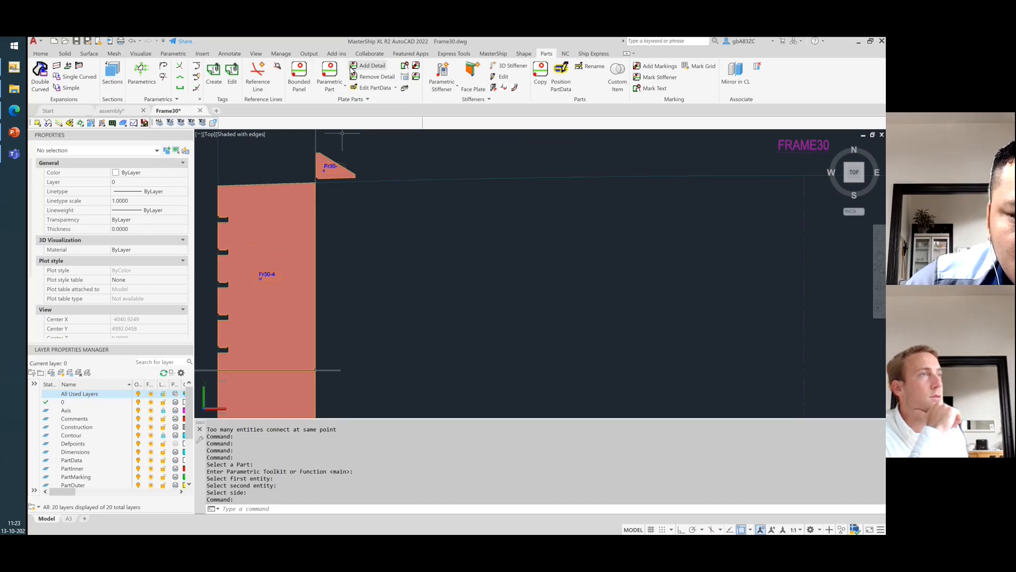
pyautogui.click(367, 66)
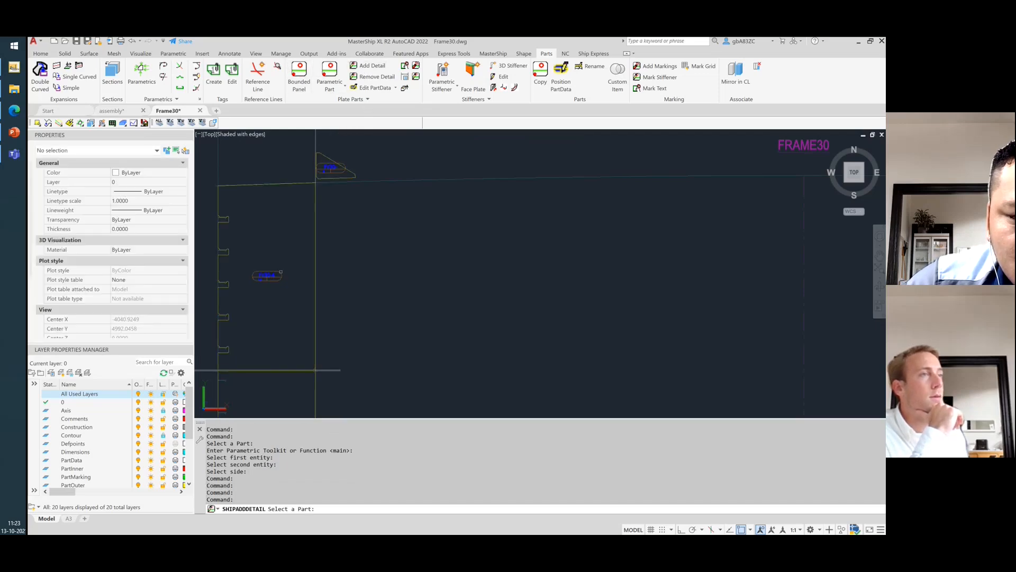
pyautogui.click(266, 274)
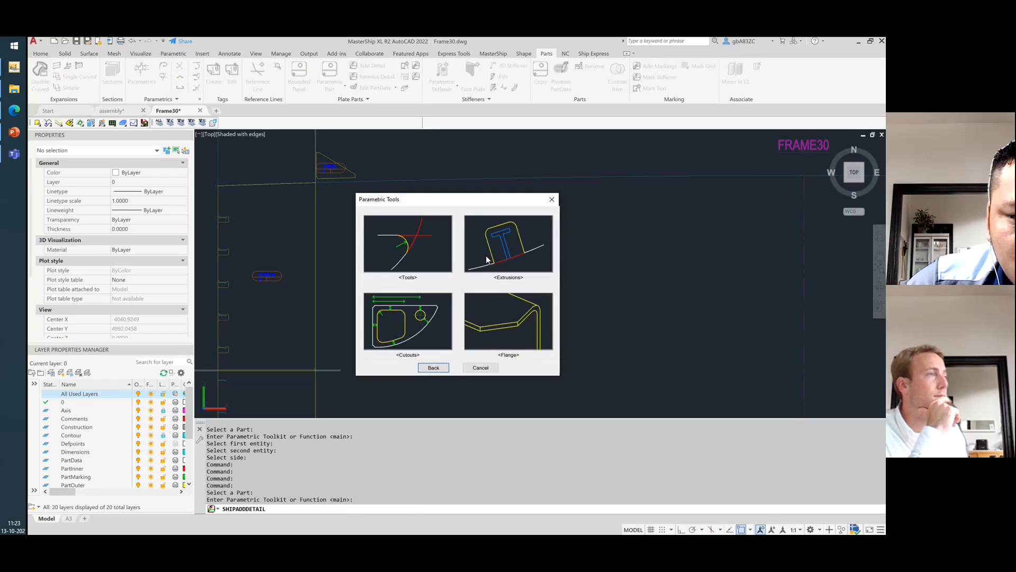
pyautogui.click(413, 318)
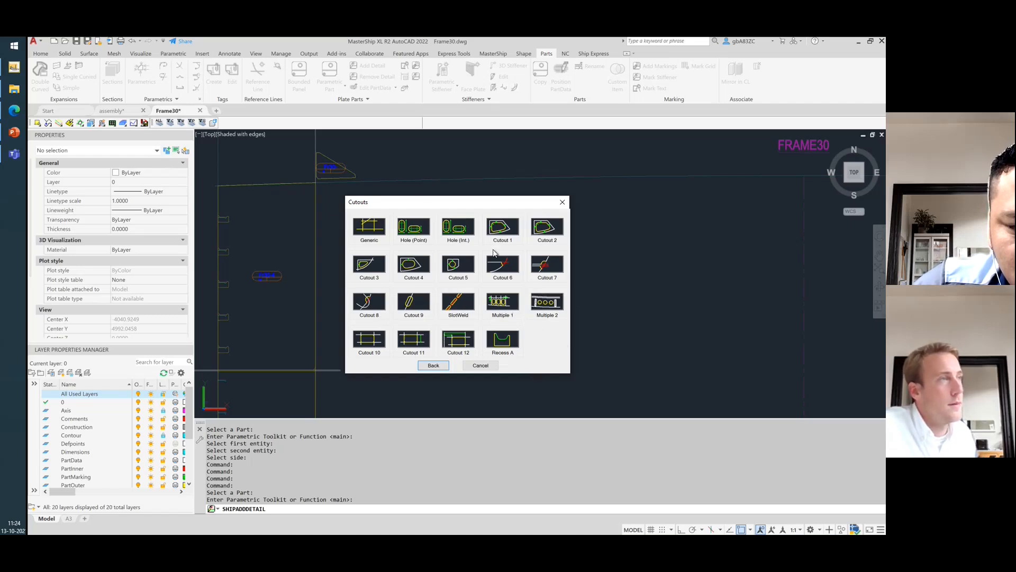
pyautogui.click(414, 232)
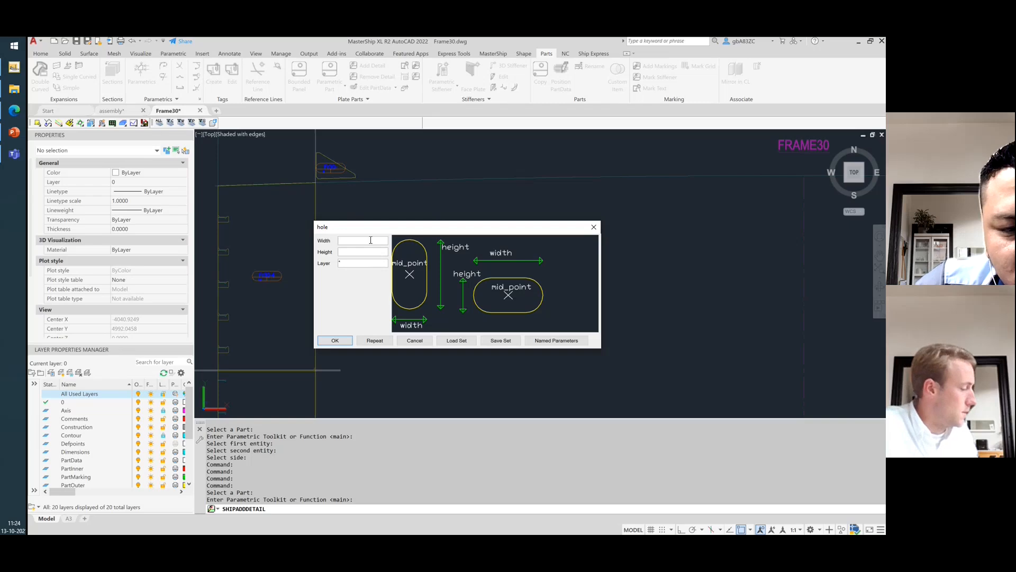
# - Set the hole to width 300 and height 600, and place its midpoint above the Fr30-4 label
pyautogui.write('300')
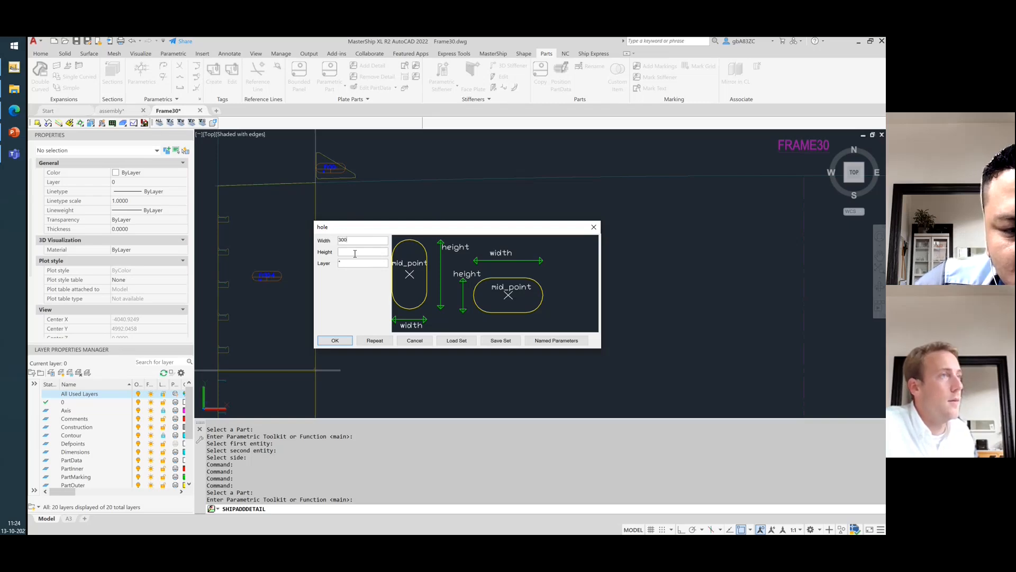
pyautogui.click(367, 251)
pyautogui.write('600')
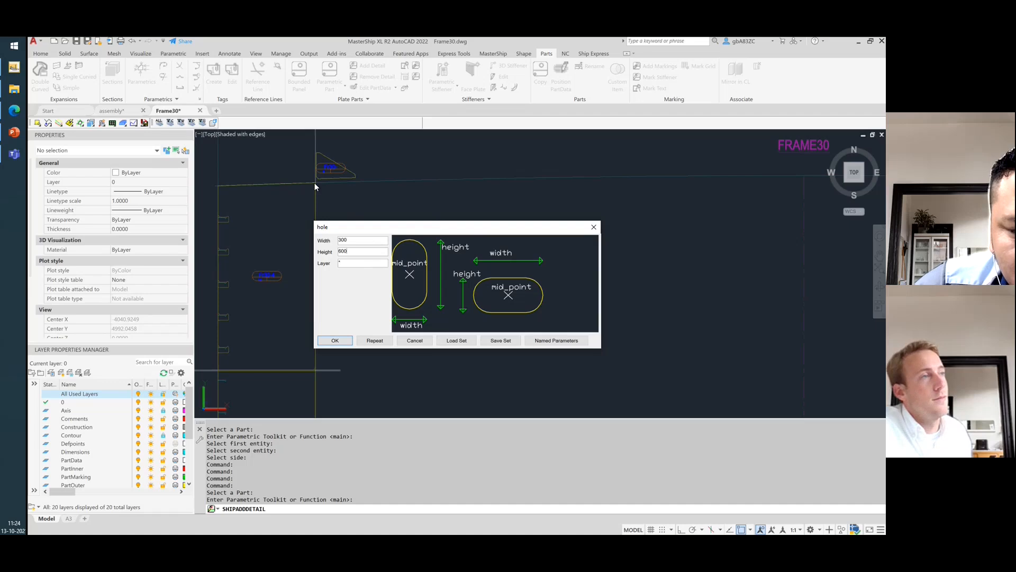
pyautogui.click(335, 342)
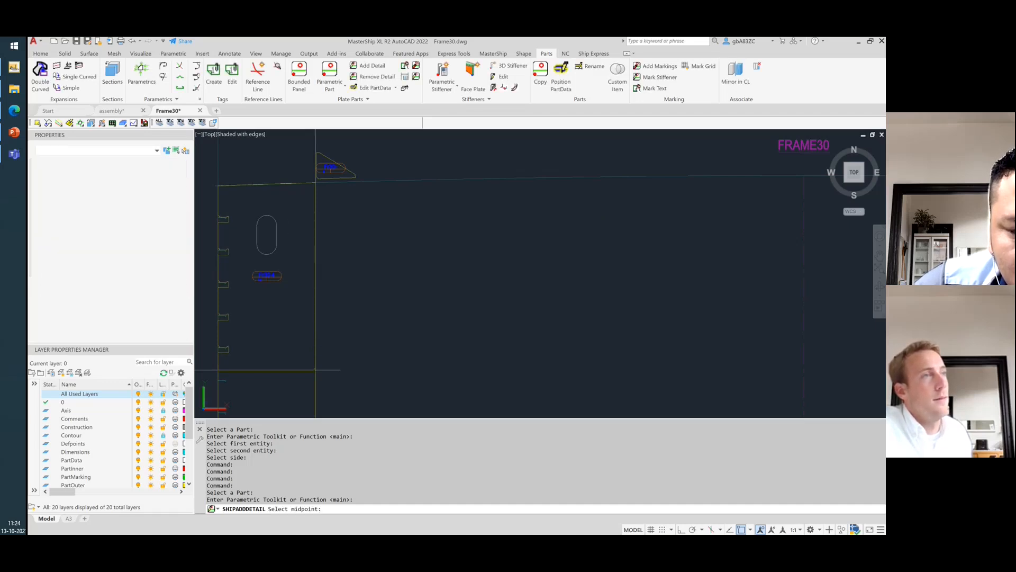
pyautogui.click(266, 234)
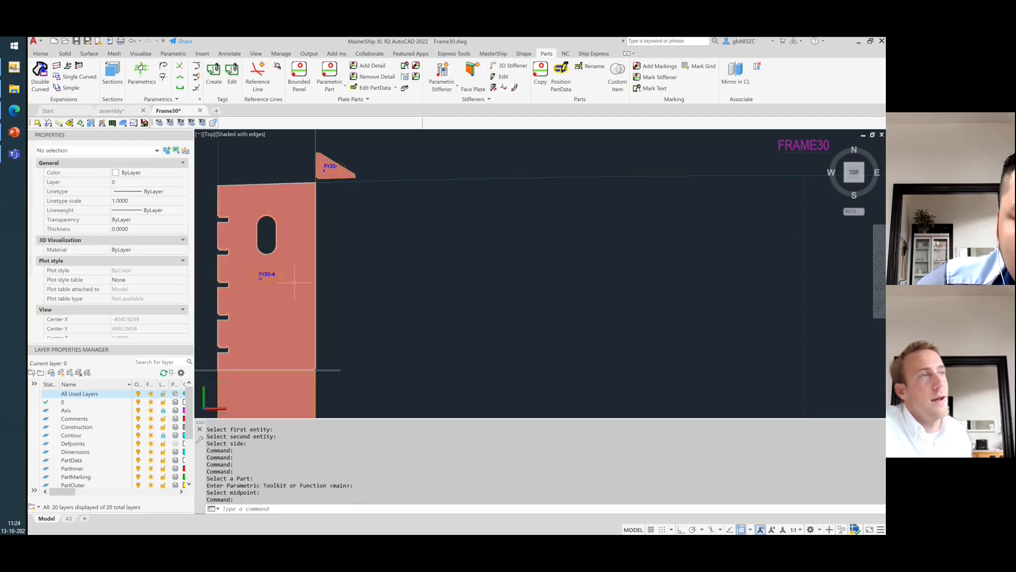
pyautogui.scroll(-3, 369, 306)
pyautogui.scroll(2, 418, 281)
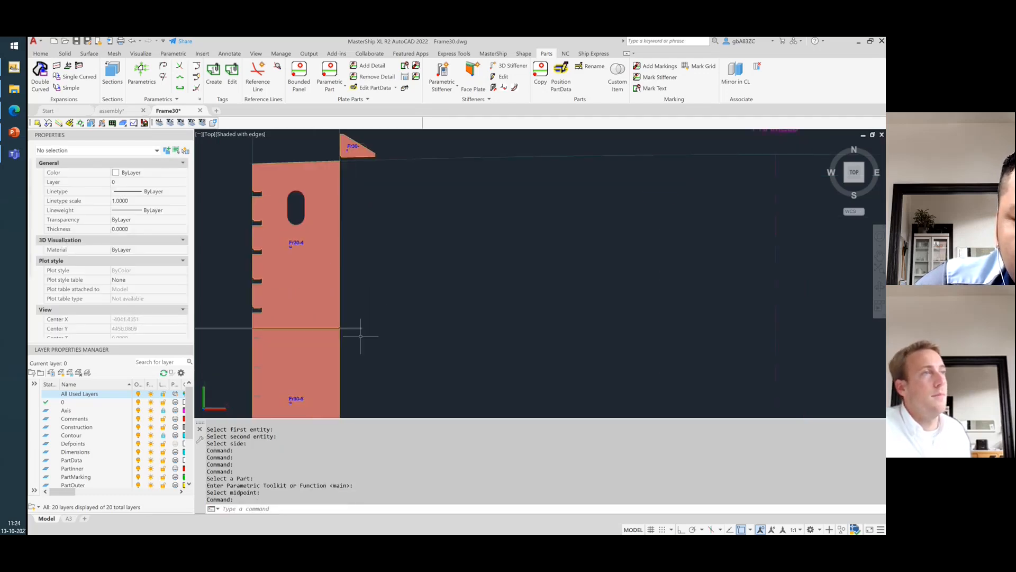
pyautogui.scroll(-2, 360, 335)
pyautogui.write('1')
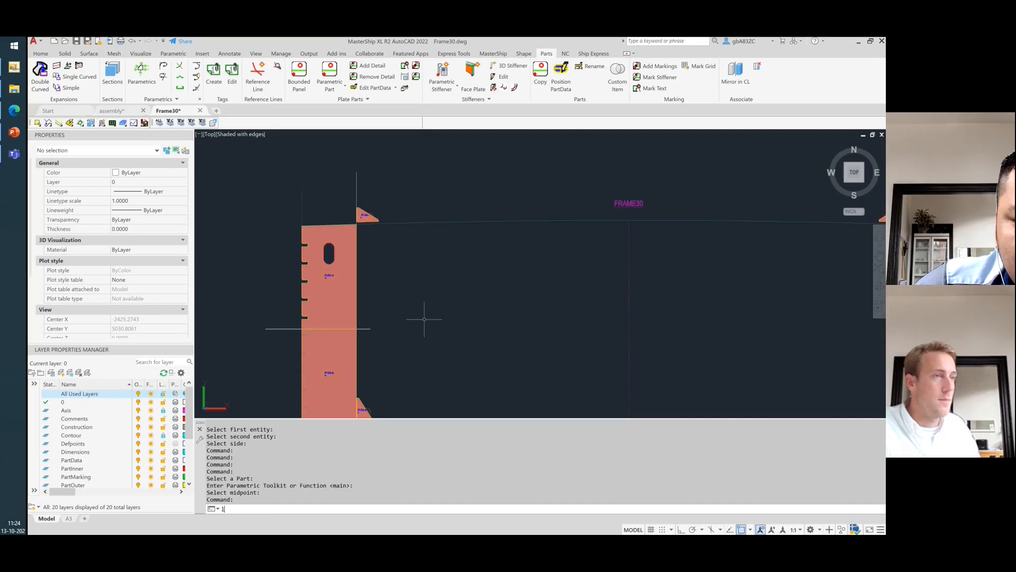
pyautogui.press('BackSpace')
pyautogui.write('o')
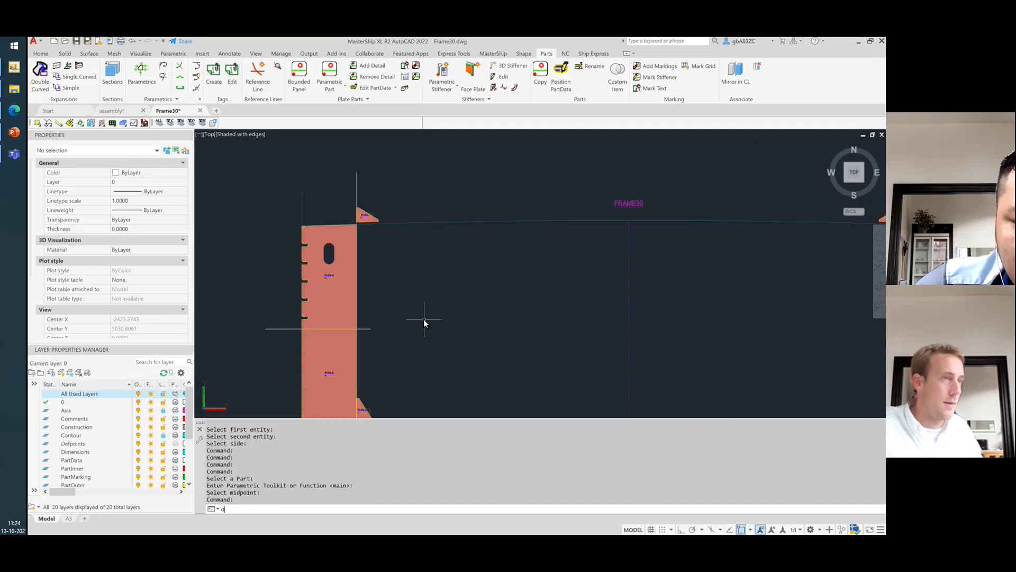
pyautogui.press('Return')
pyautogui.press('Escape')
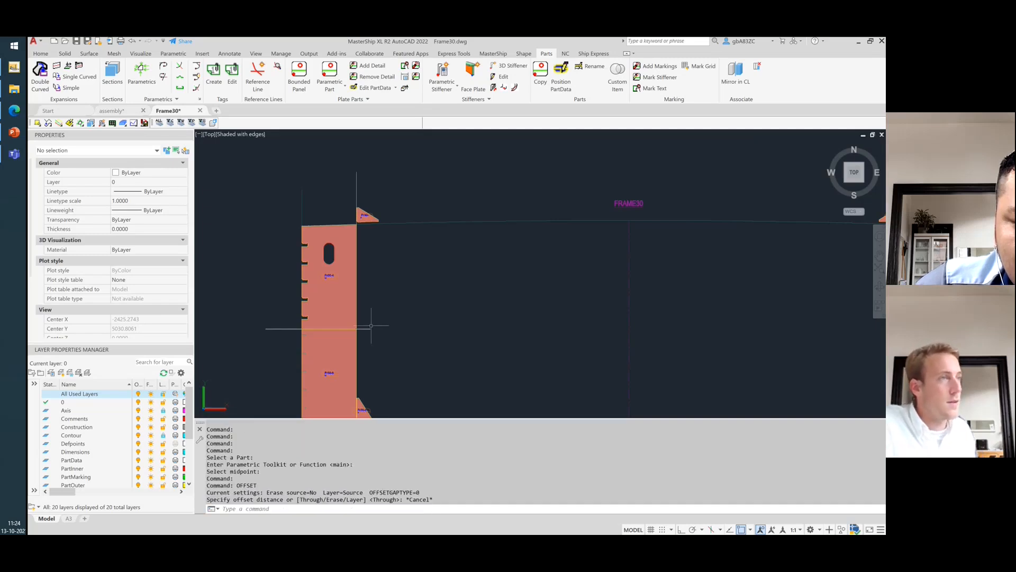
# - Copy the horizontal construction line at the bottom edge of plate Fr30-4 upward by 500
pyautogui.scroll(5, 371, 326)
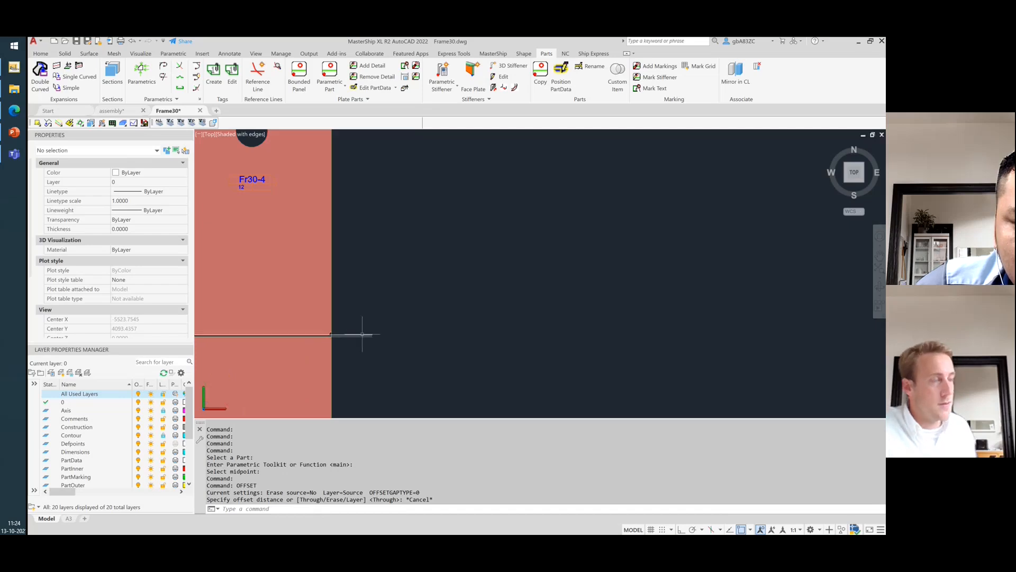
pyautogui.click(362, 334)
pyautogui.write('copt')
pyautogui.press('Return')
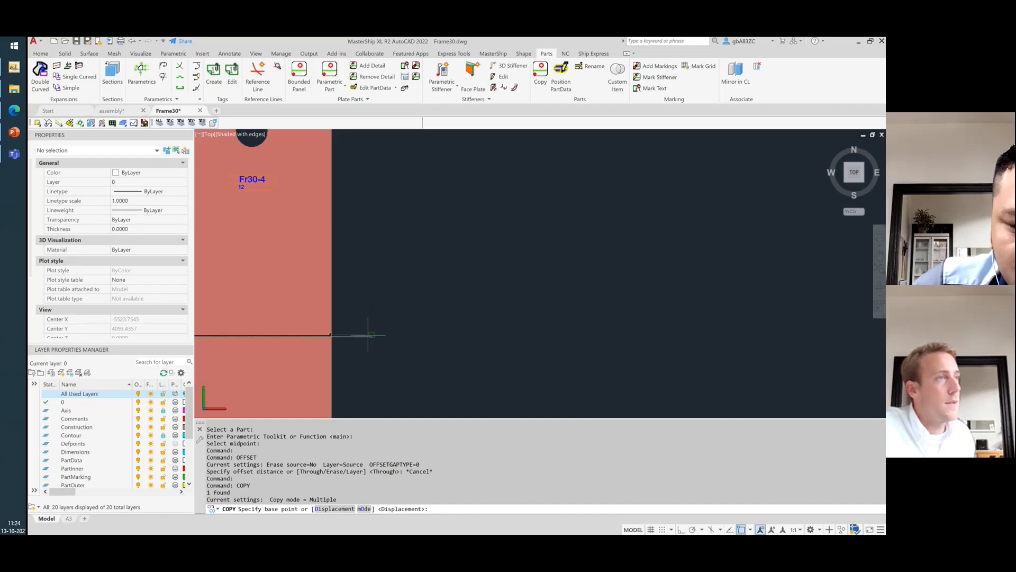
pyautogui.click(369, 334)
pyautogui.write('500')
pyautogui.press('Return')
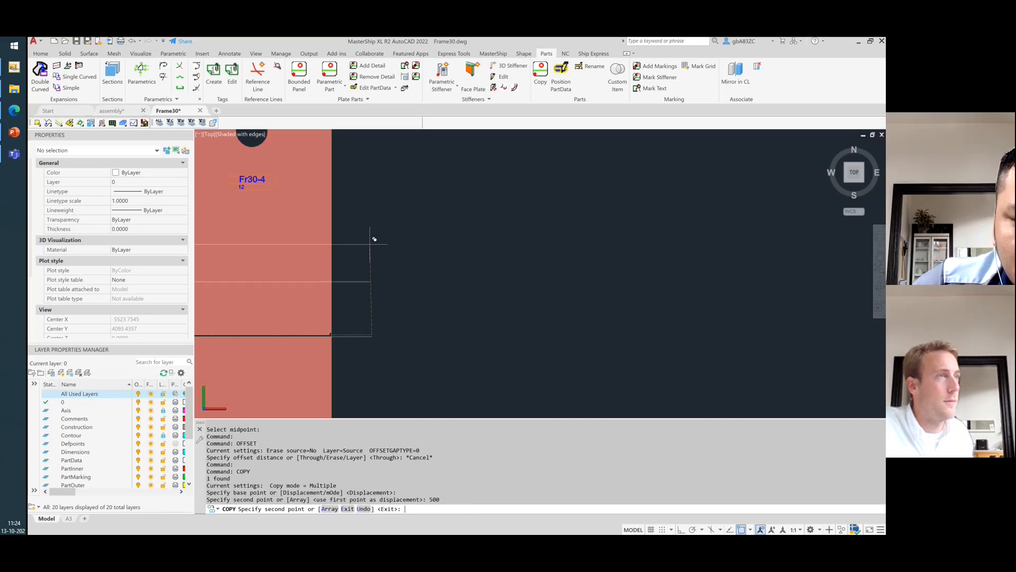
pyautogui.press('Escape')
pyautogui.scroll(-2, 461, 280)
pyautogui.scroll(-2, 460, 279)
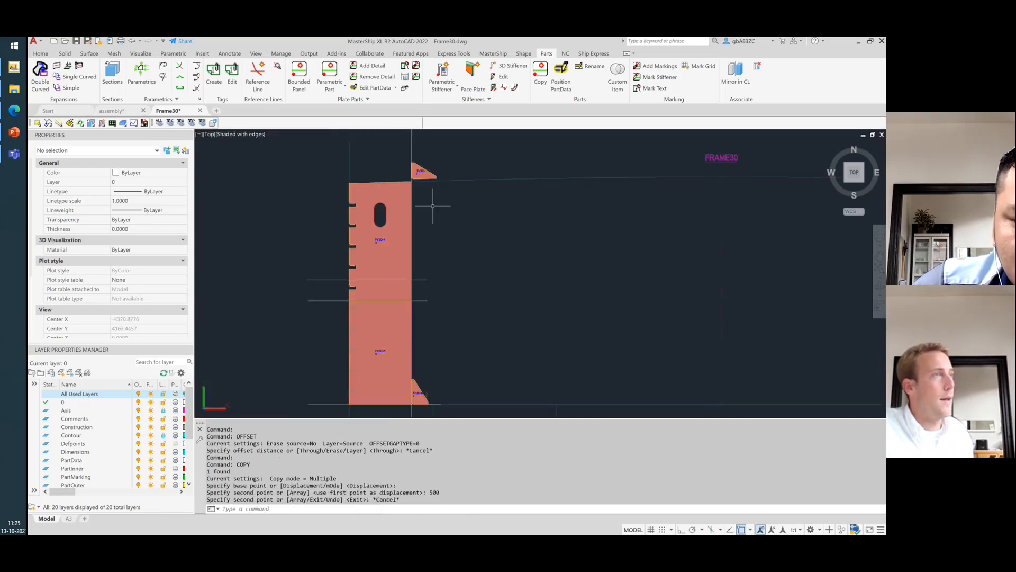
# - Copy the vertical construction line at the inboard edge of plate Fr30-4 by 1000 toward the hull side
pyautogui.click(419, 146)
pyautogui.click(399, 141)
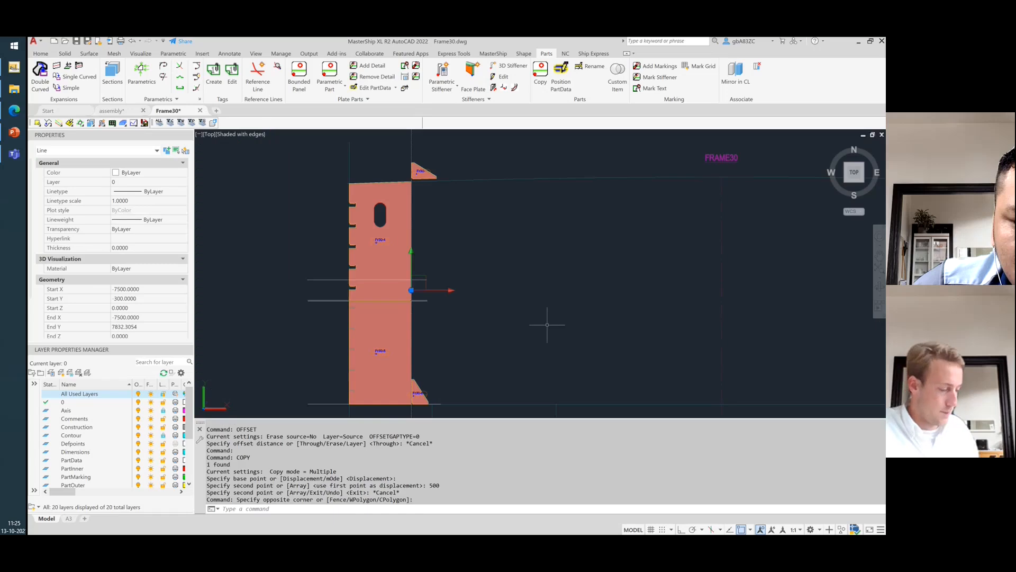
pyautogui.write('copy')
pyautogui.press('Return')
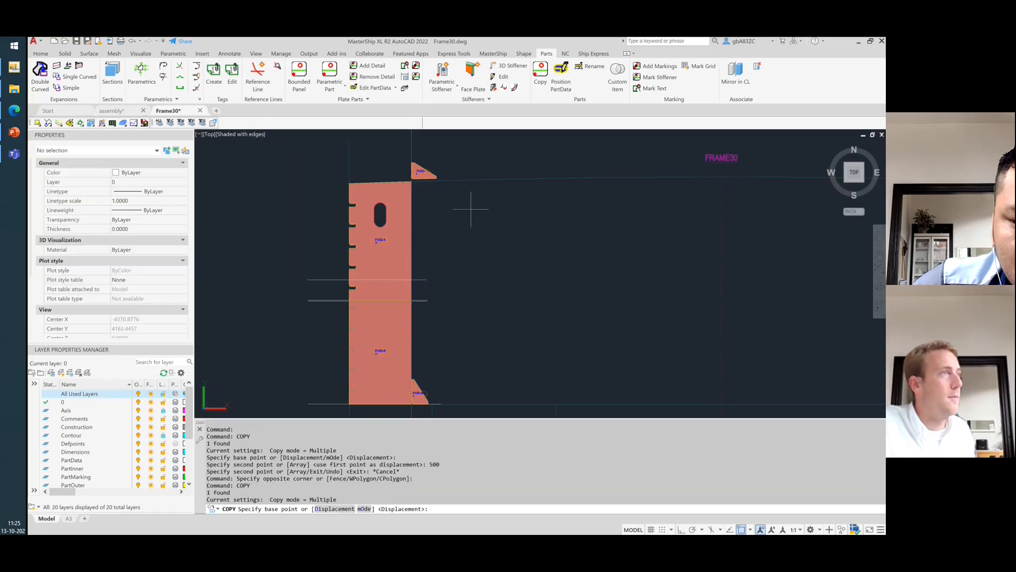
pyautogui.click(413, 145)
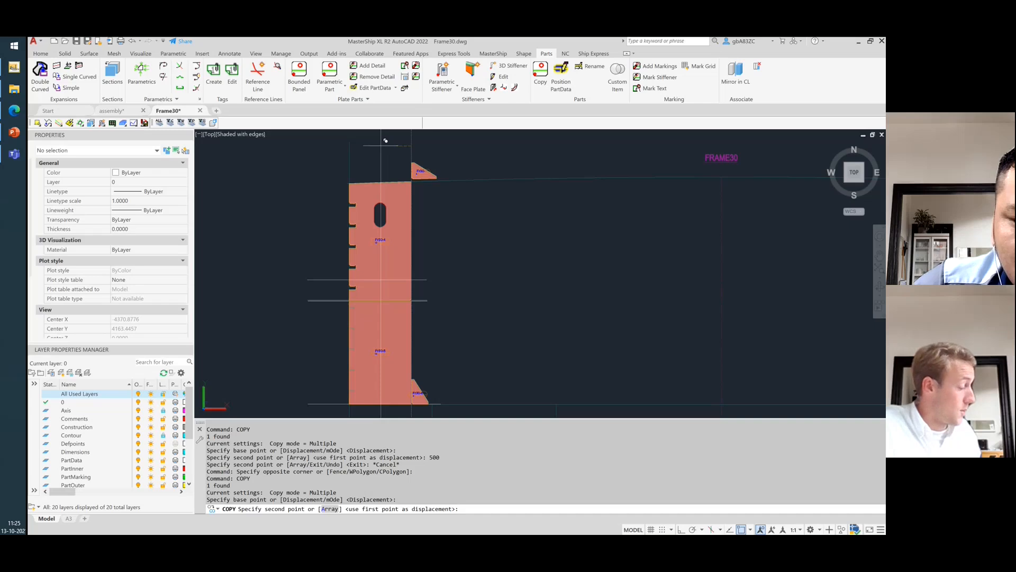
pyautogui.write('1000')
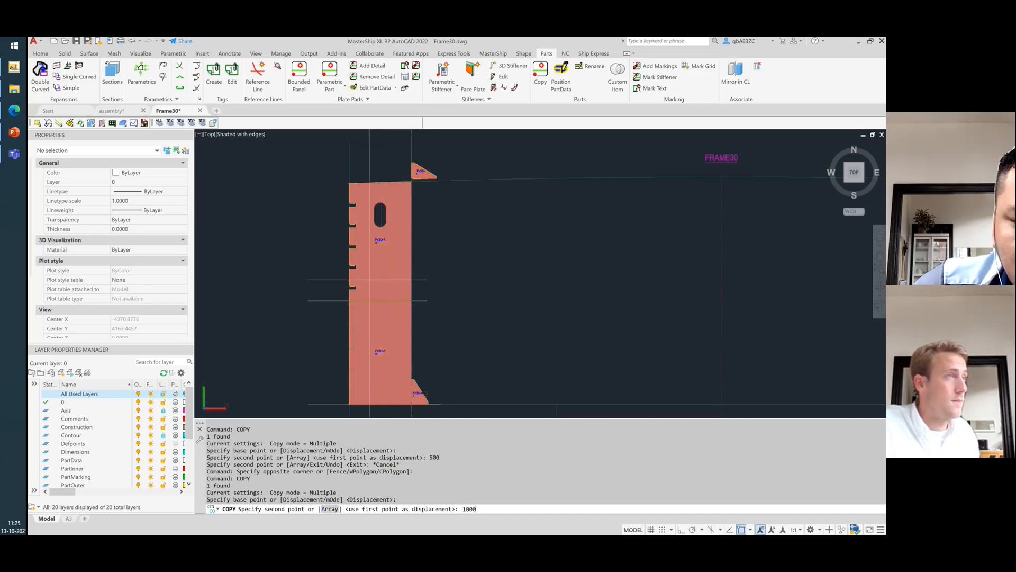
pyautogui.press('Return')
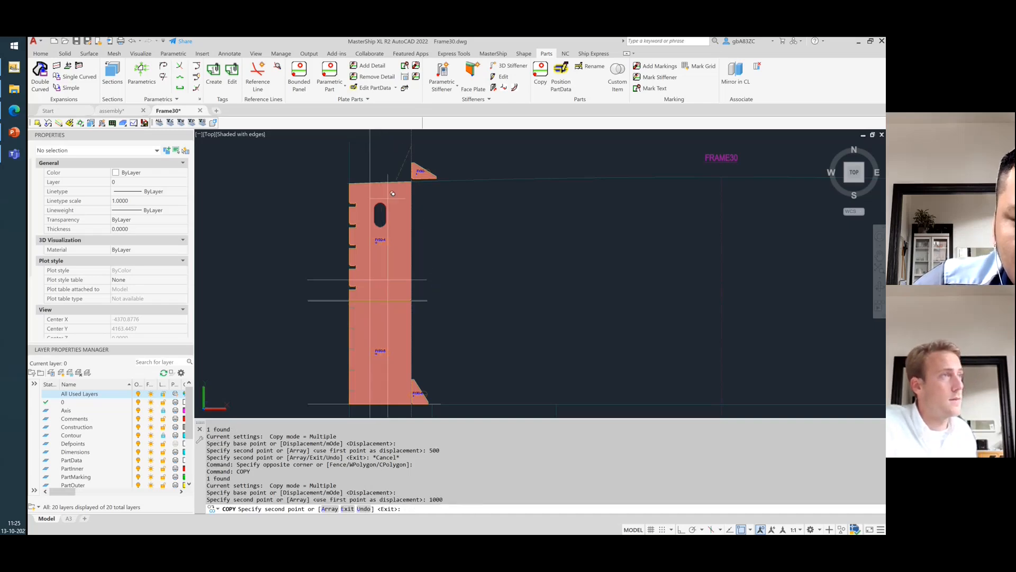
pyautogui.press('Escape')
pyautogui.scroll(6, 379, 287)
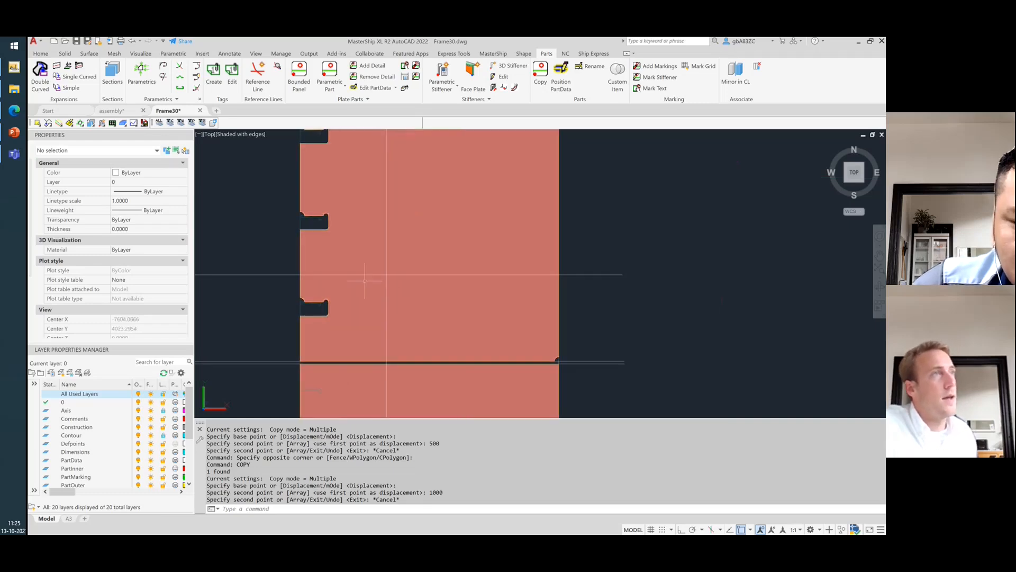
pyautogui.click(333, 77)
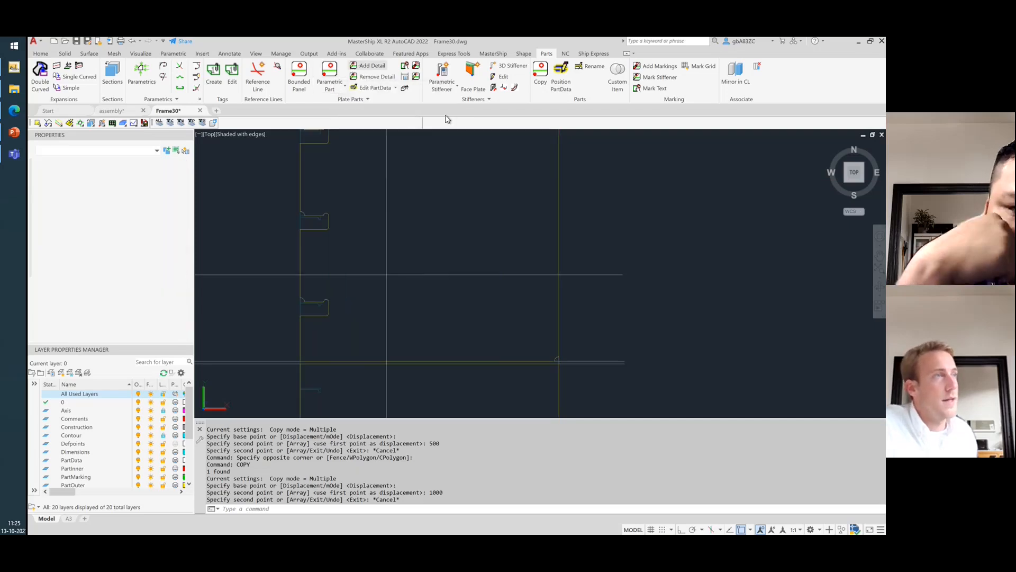
pyautogui.scroll(-5, 391, 265)
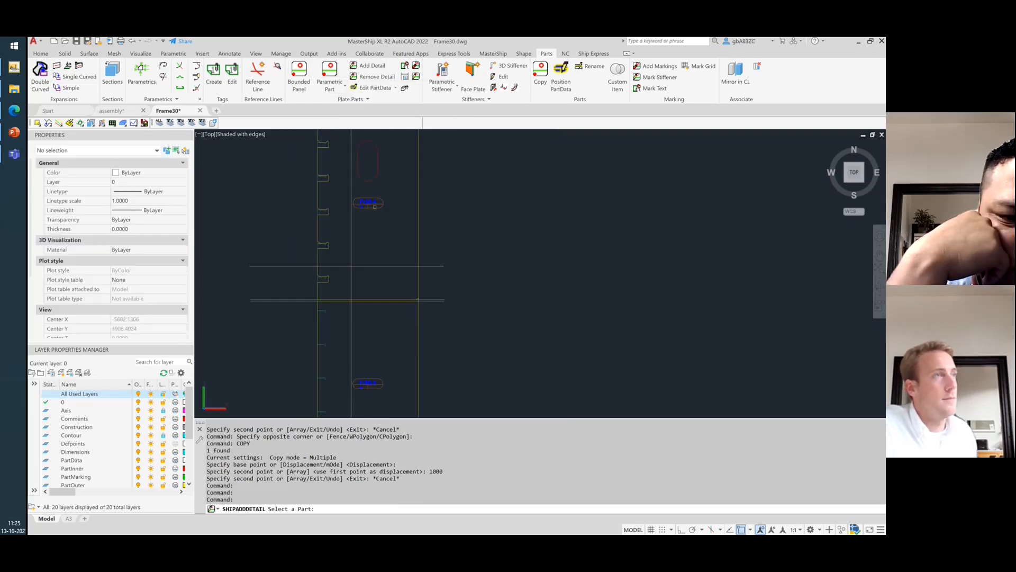
pyautogui.scroll(4, 330, 260)
pyautogui.press('Escape')
pyautogui.scroll(-4, 362, 225)
pyautogui.scroll(-2, 331, 256)
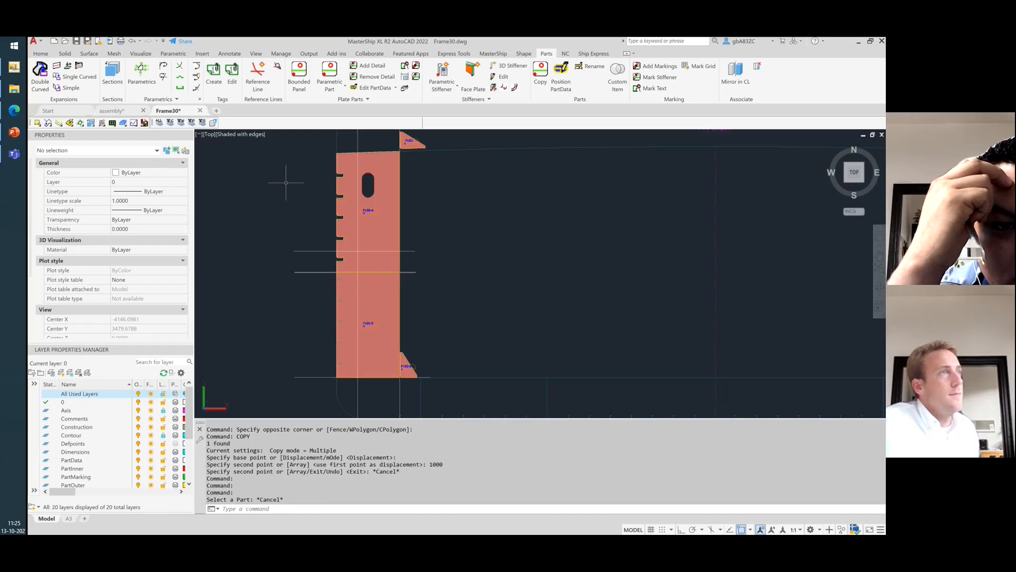
# - Remove the hole:105 detail from plate Fr30-4, leaving its cutout and extrusion details in place
pyautogui.click(369, 77)
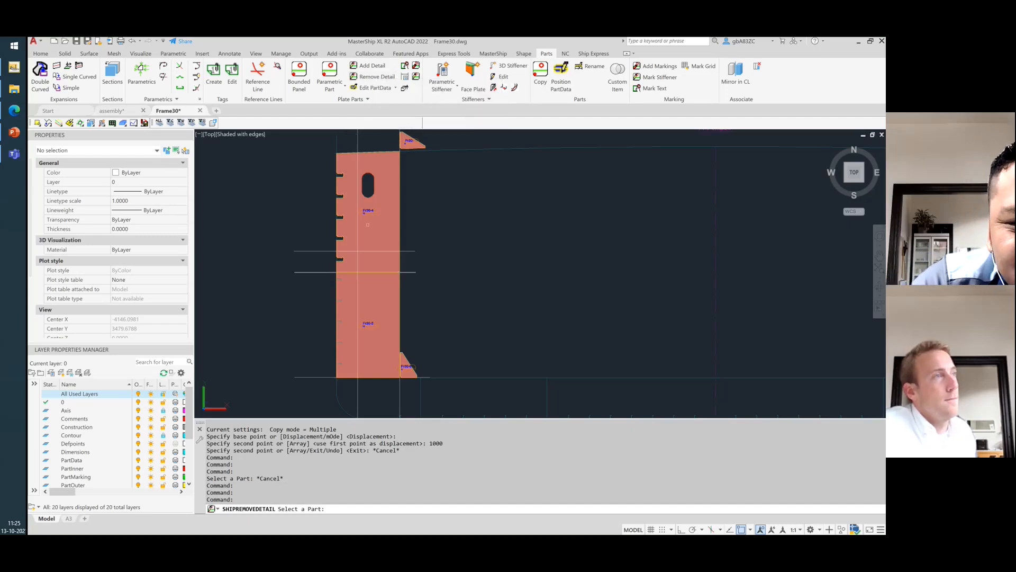
pyautogui.click(368, 211)
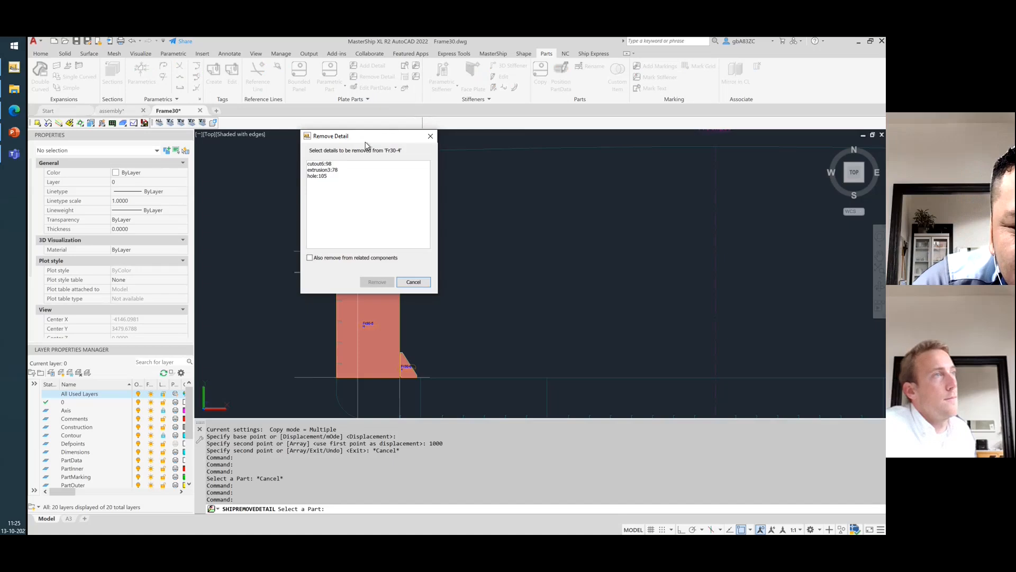
pyautogui.moveTo(363, 139); pyautogui.dragTo(558, 166)
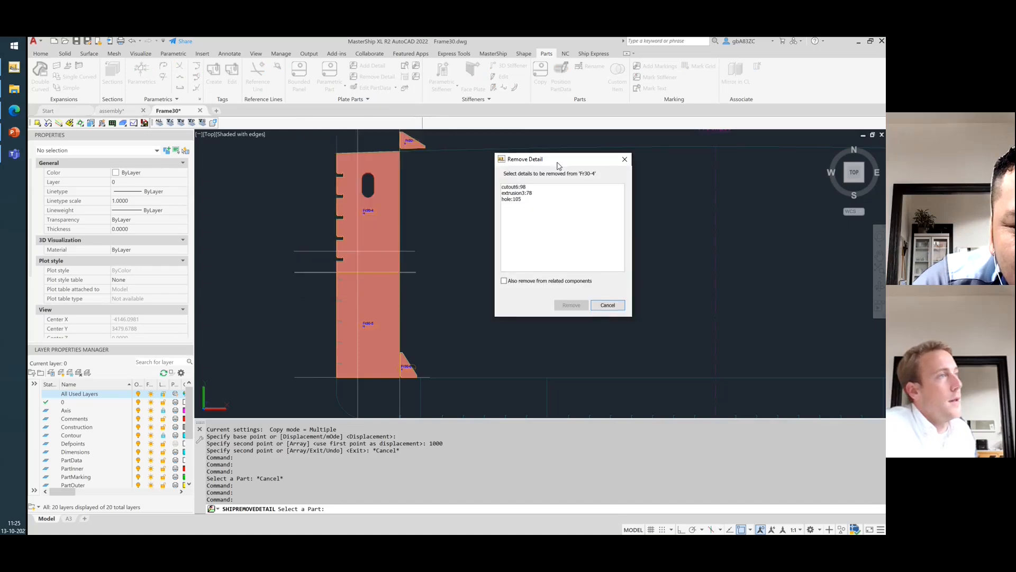
pyautogui.click(522, 188)
pyautogui.keyDown('ctrl'); pyautogui.click(528, 195); pyautogui.keyUp('ctrl')
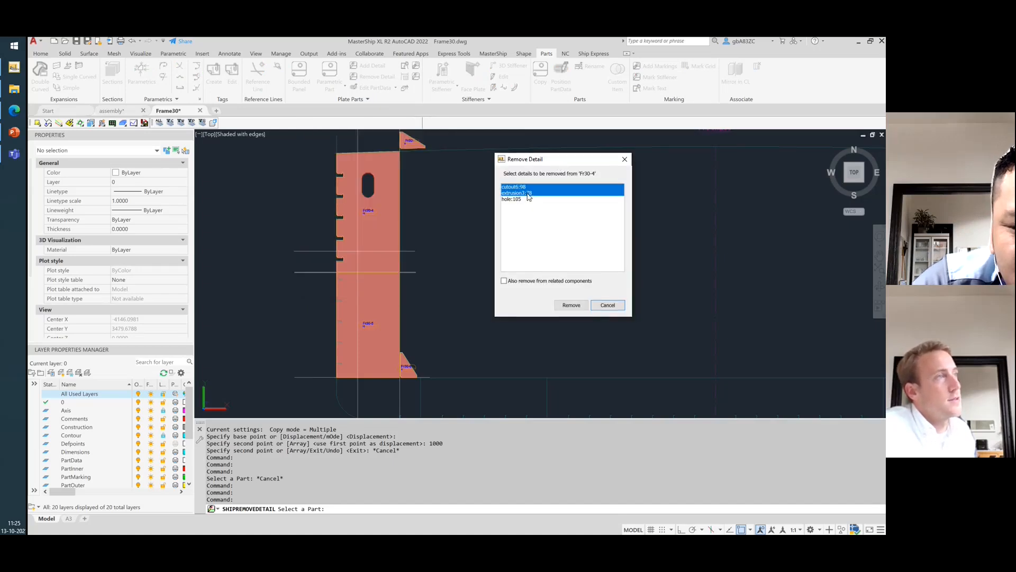
pyautogui.click(517, 200)
pyautogui.click(527, 188)
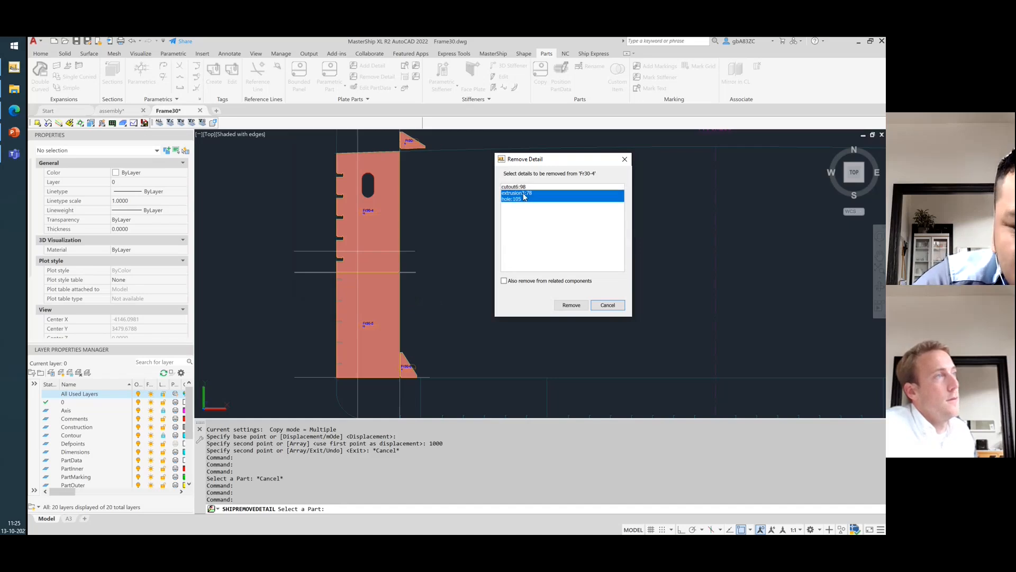
pyautogui.keyDown('ctrl'); pyautogui.click(524, 194); pyautogui.keyUp('ctrl')
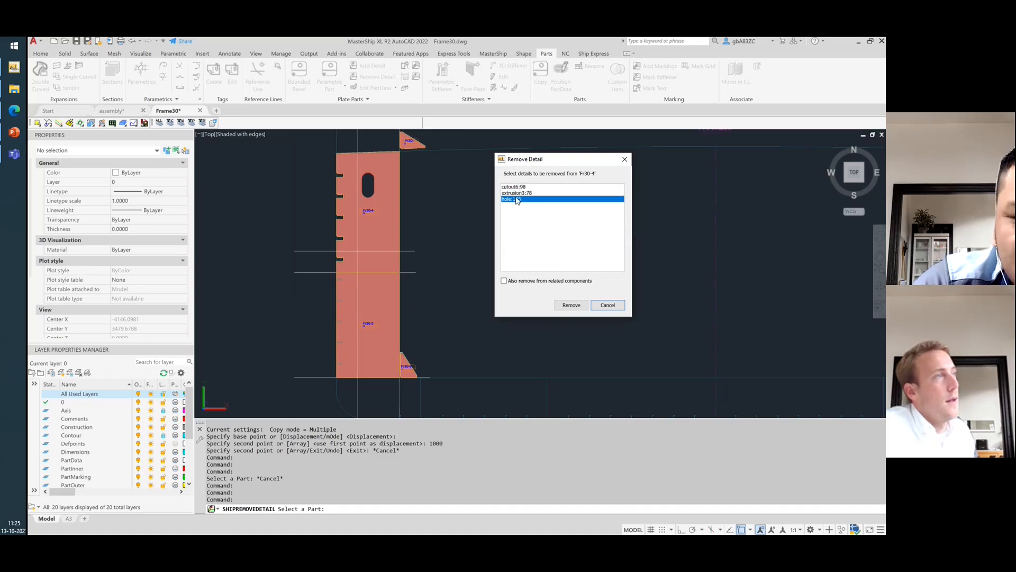
pyautogui.click(571, 305)
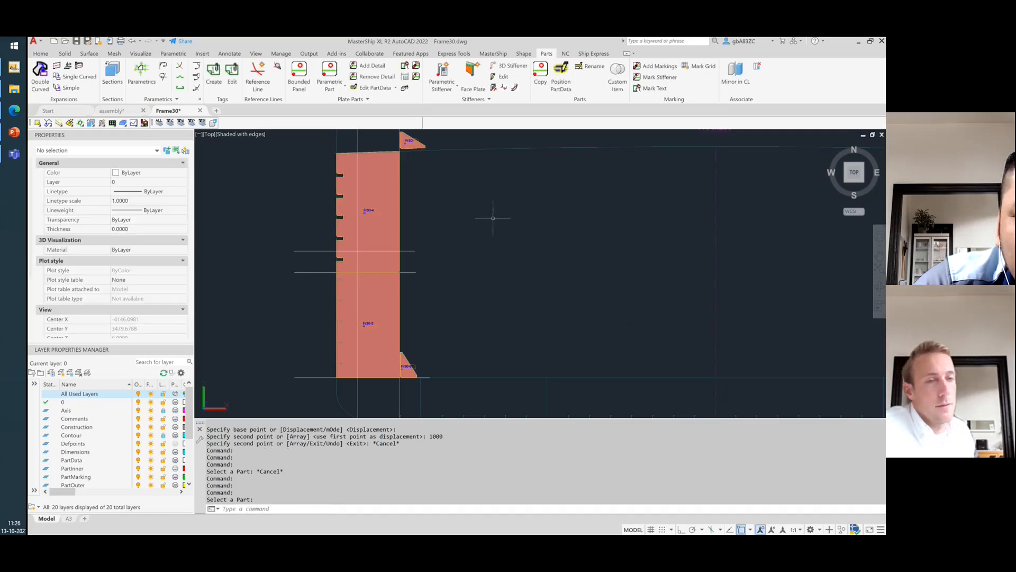
# - Switch the model to the isometric home view and set PERSPECTIVE to 0
pyautogui.keyDown('shift'); pyautogui.moveTo(486, 317); pyautogui.dragTo(674, 217, button='middle'); pyautogui.keyUp('shift')
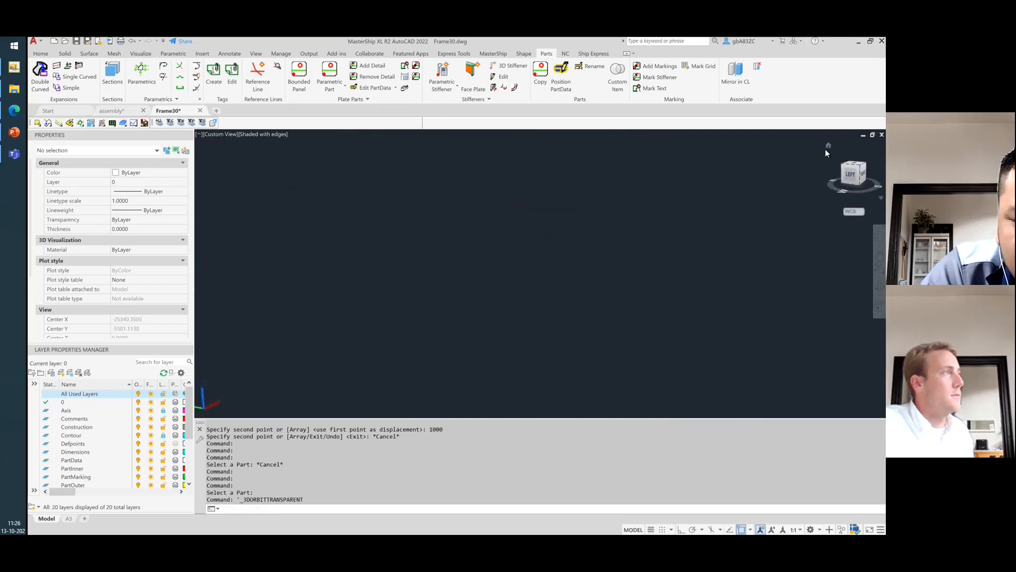
pyautogui.click(826, 147)
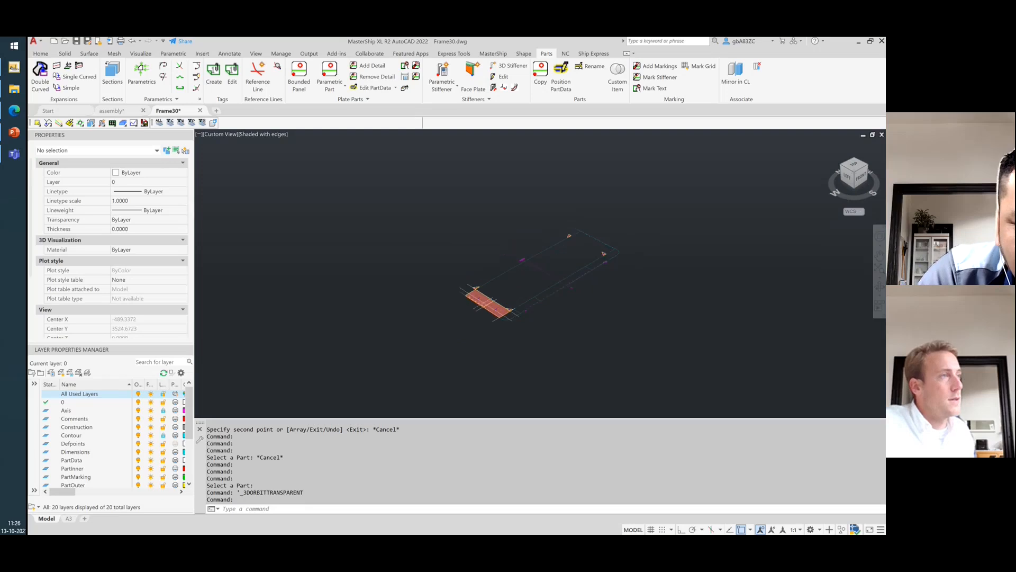
pyautogui.scroll(5, 545, 270)
pyautogui.write('PERSPECTIVE')
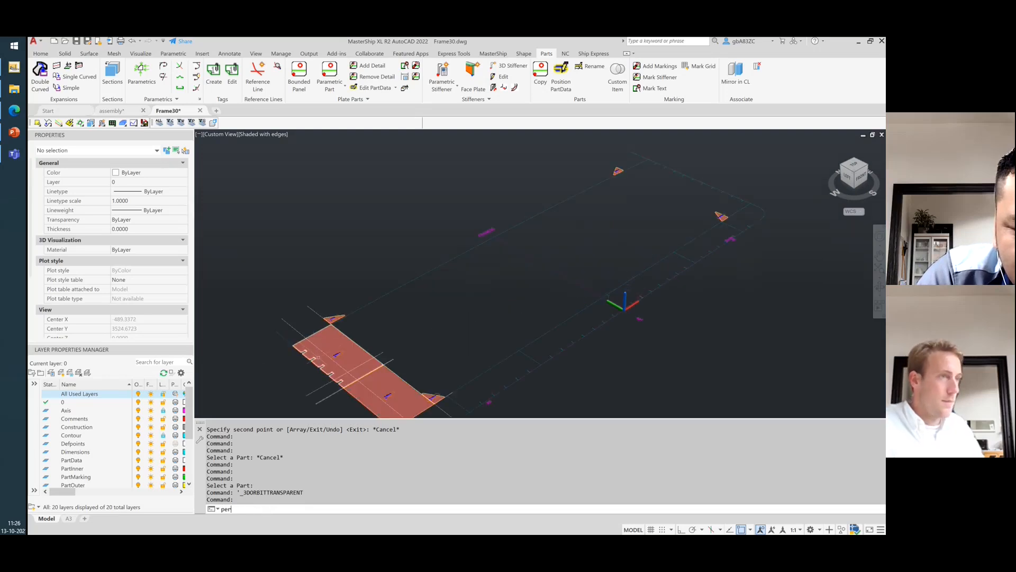
pyautogui.press('Return')
pyautogui.write('0')
pyautogui.press('Return')
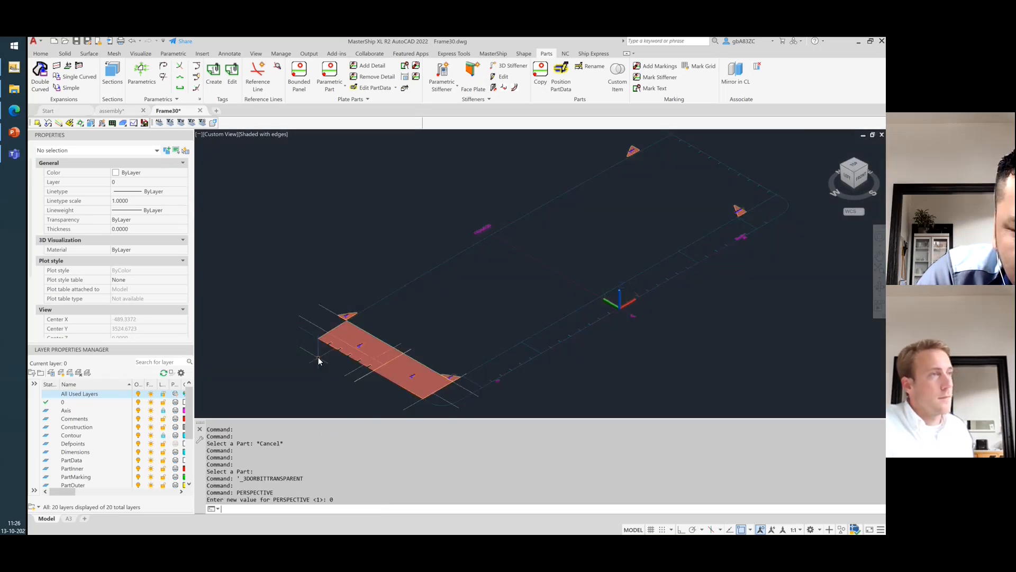
# - Examine the stiffener cutouts along the hull-side edge of plate Fr30-4 in 3D
pyautogui.scroll(4, 320, 339)
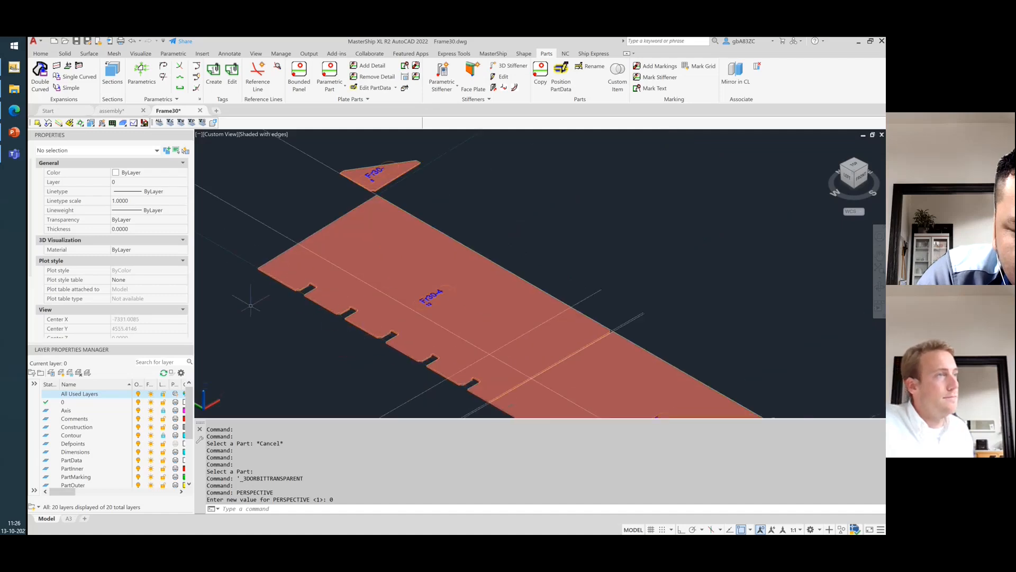
pyautogui.scroll(-3, 318, 334)
pyautogui.scroll(4, 288, 331)
pyautogui.scroll(2, 360, 316)
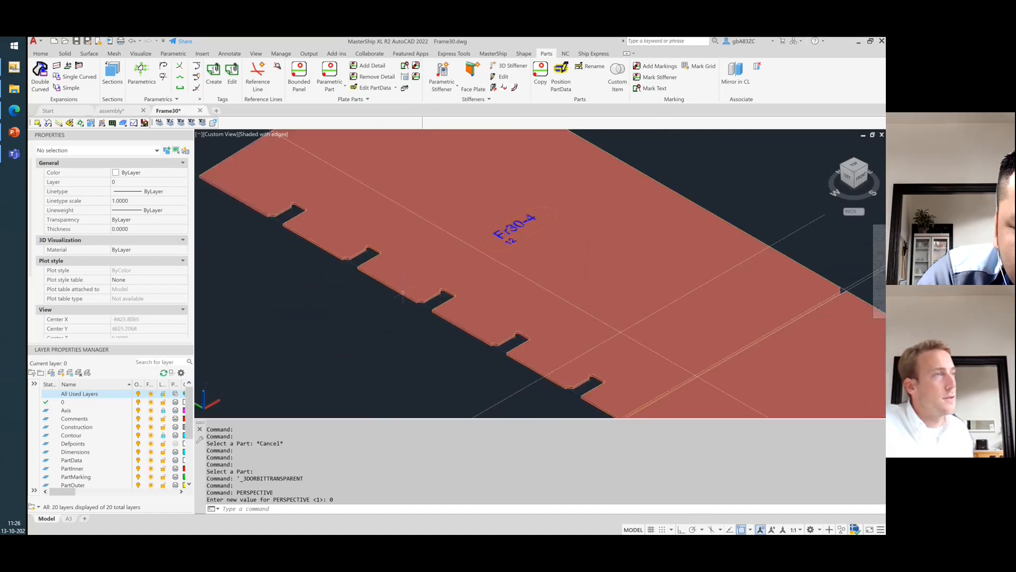
pyautogui.scroll(4, 359, 316)
pyautogui.scroll(2, 412, 306)
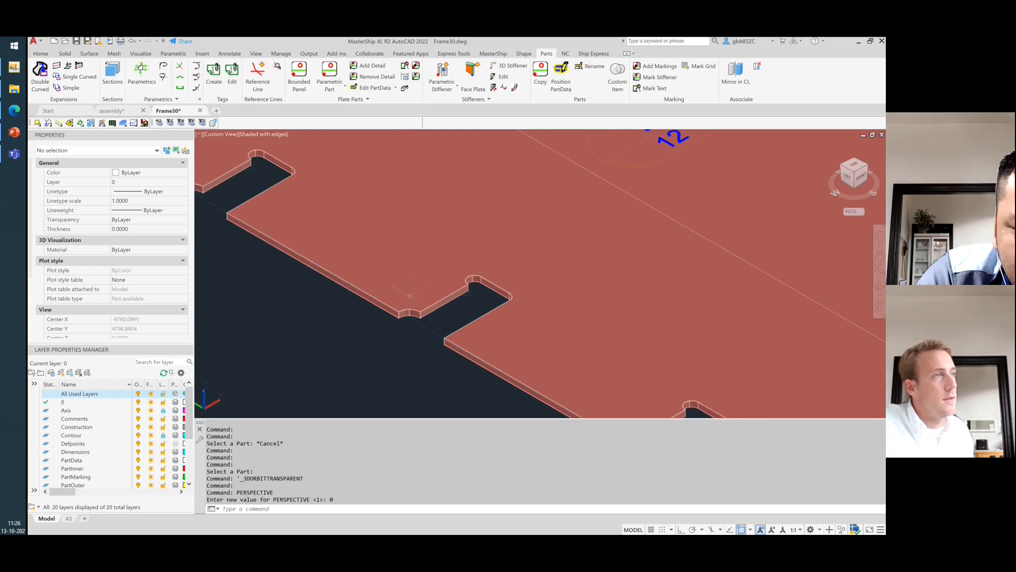
pyautogui.scroll(-1, 319, 333)
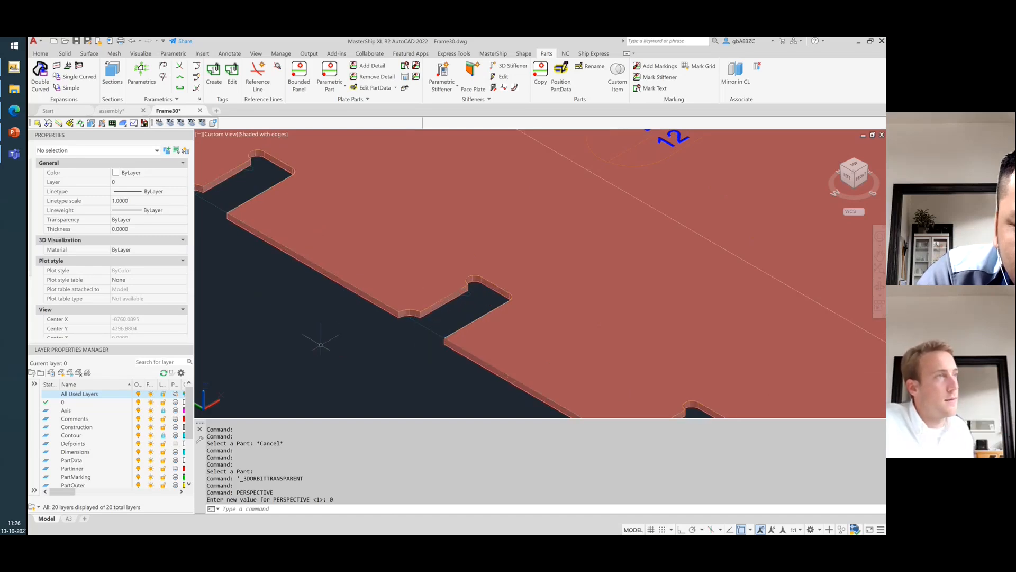
pyautogui.scroll(-5, 318, 340)
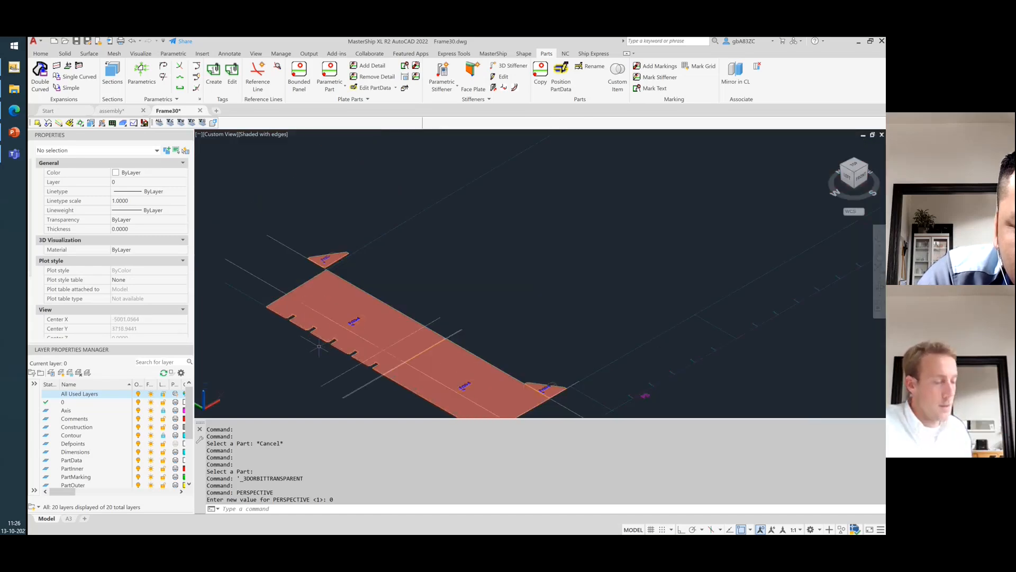
# - Switch to the assembly drawing and reload the modified frame-Frame30 external reference
pyautogui.hotkey('ctrl', 'c')
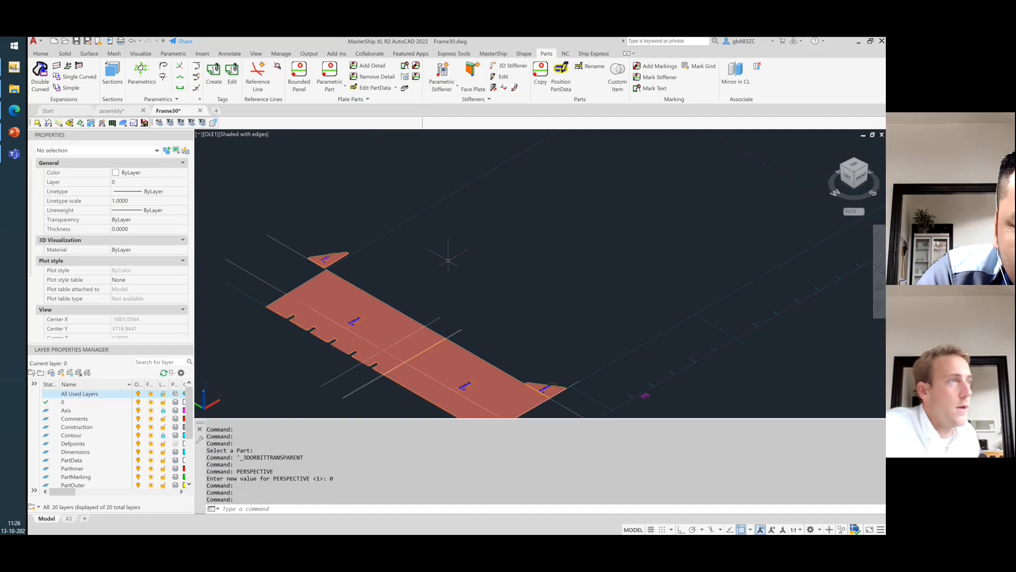
pyautogui.scroll(-7, 391, 282)
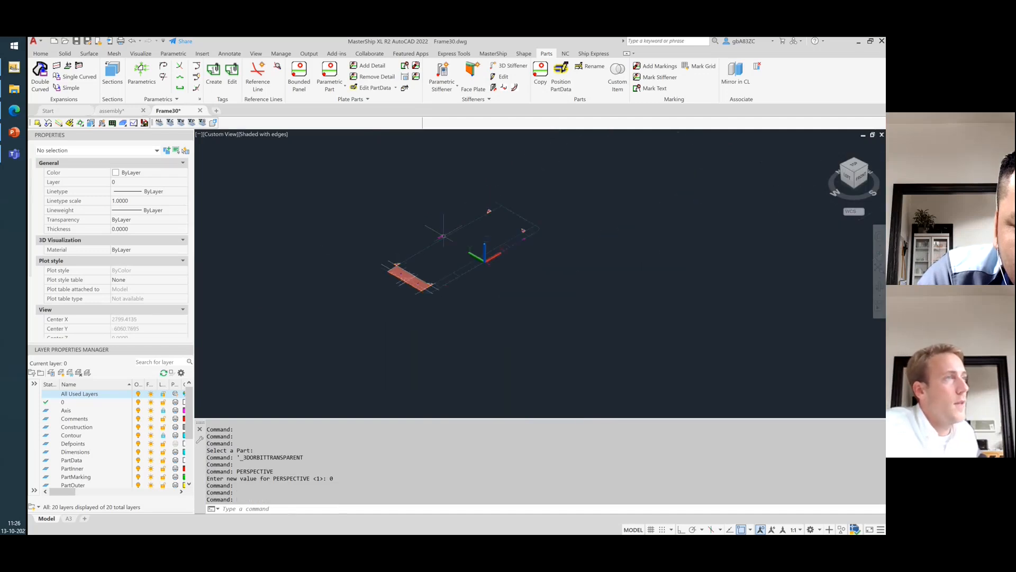
pyautogui.click(125, 114)
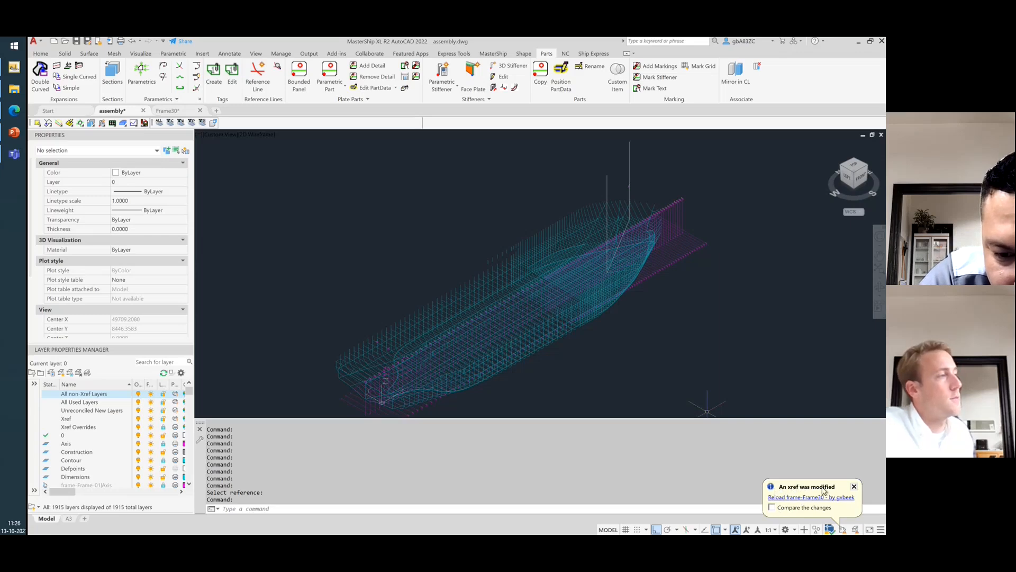
pyautogui.click(788, 496)
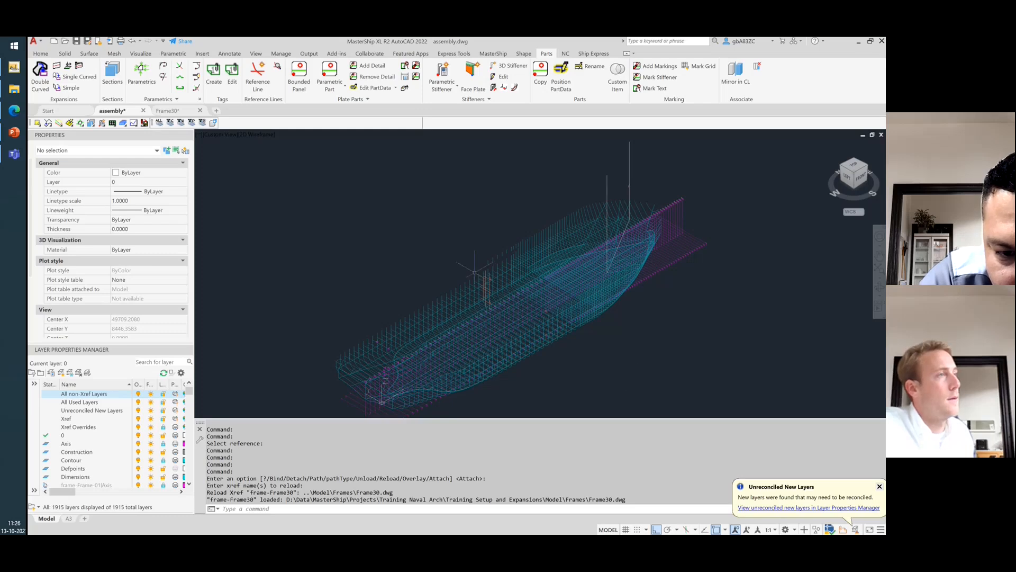
# - Set the assembly drawing's visual style to Shaded with edges and view the frame 30 plates
pyautogui.click(266, 135)
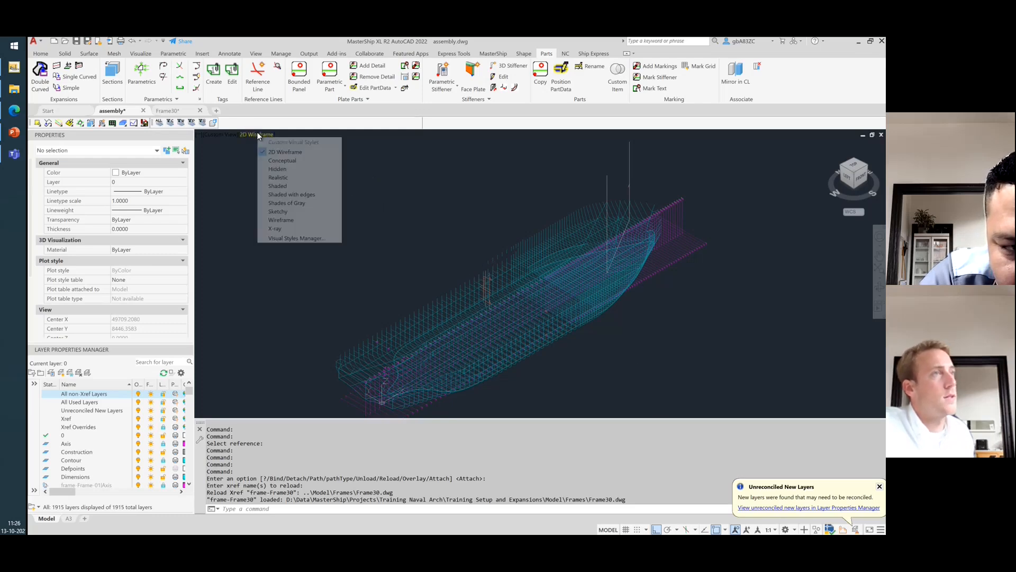
pyautogui.click(290, 195)
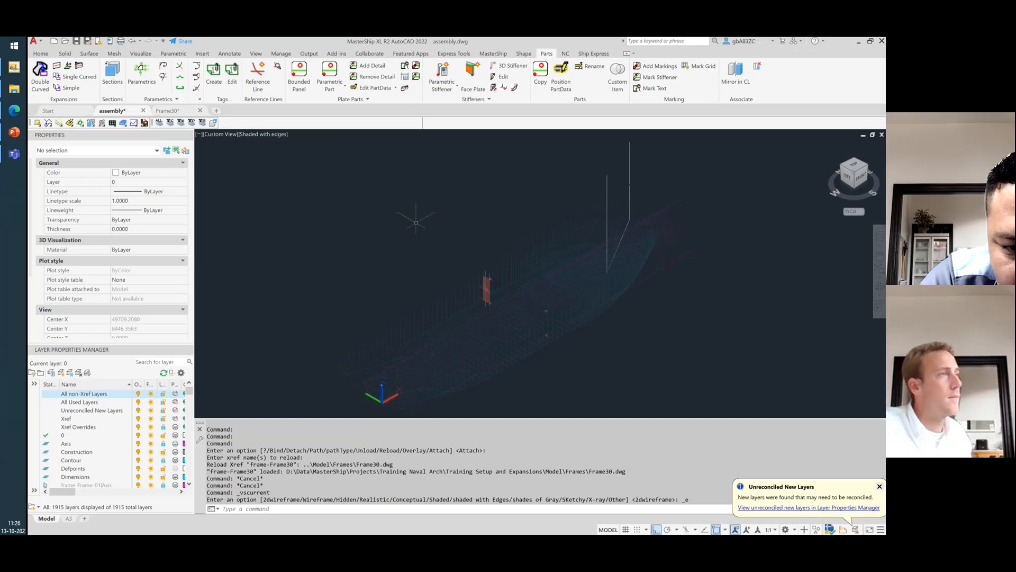
pyautogui.scroll(3, 486, 290)
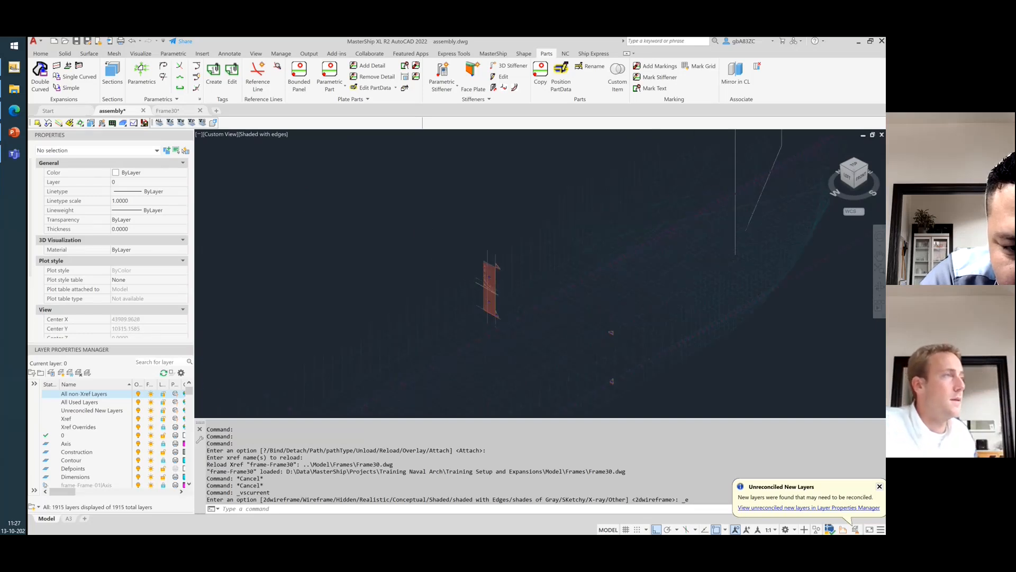
pyautogui.scroll(3, 496, 289)
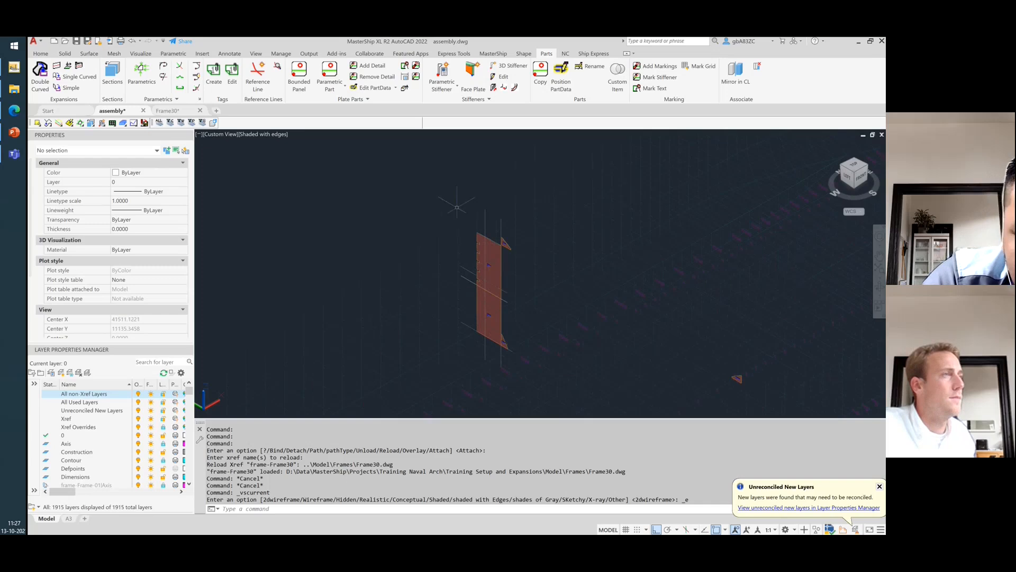
# - Open the frame 30 external reference from the assembly and set its drawing to the top view
pyautogui.click(495, 255)
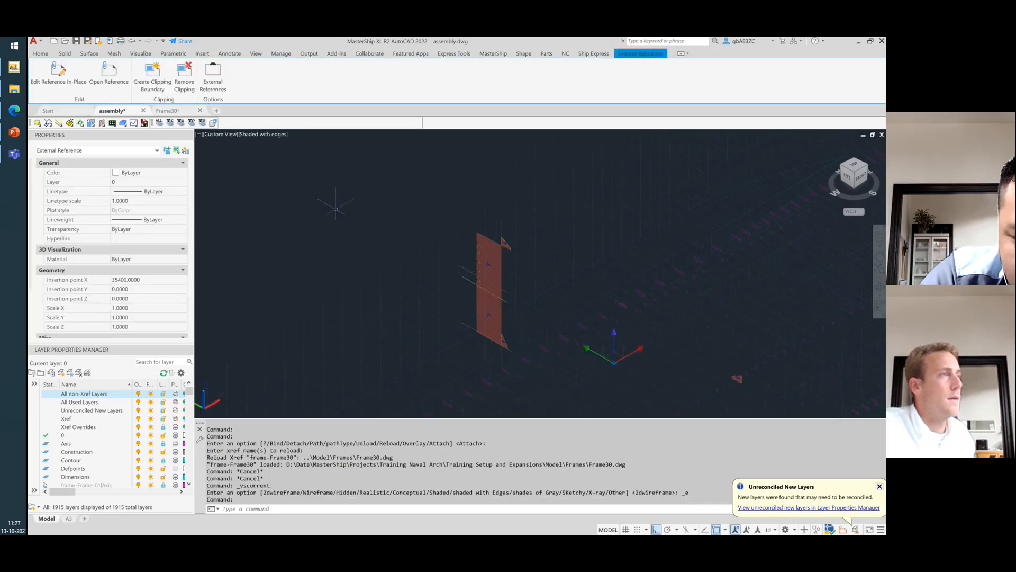
pyautogui.scroll(-2, 273, 198)
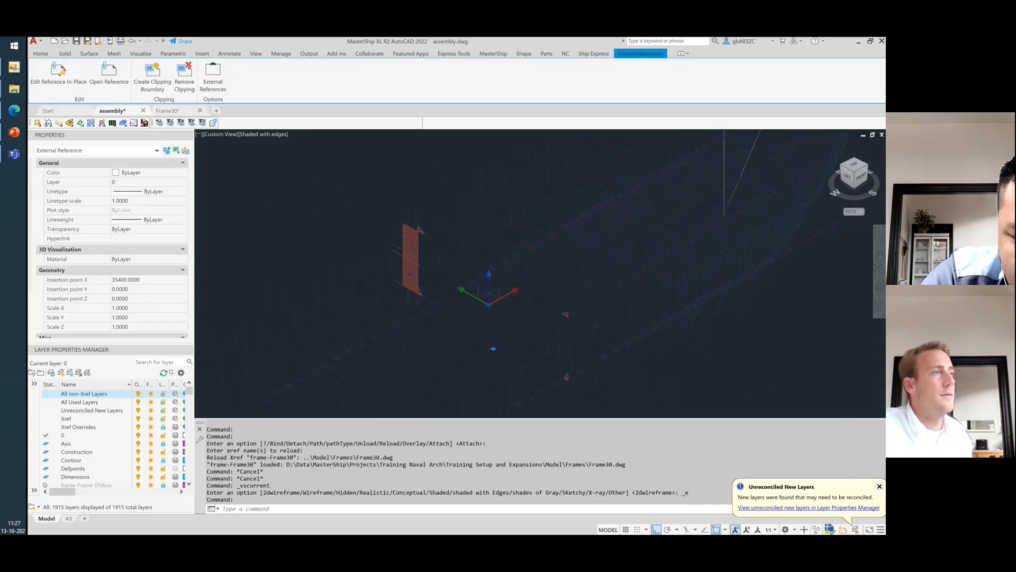
pyautogui.scroll(-2, 275, 195)
pyautogui.click(105, 77)
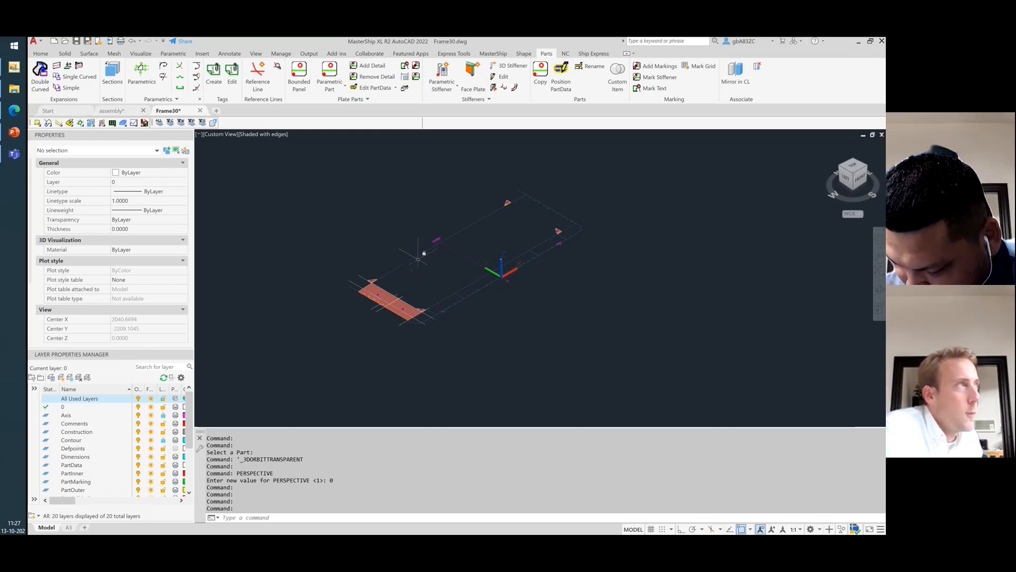
pyautogui.click(853, 164)
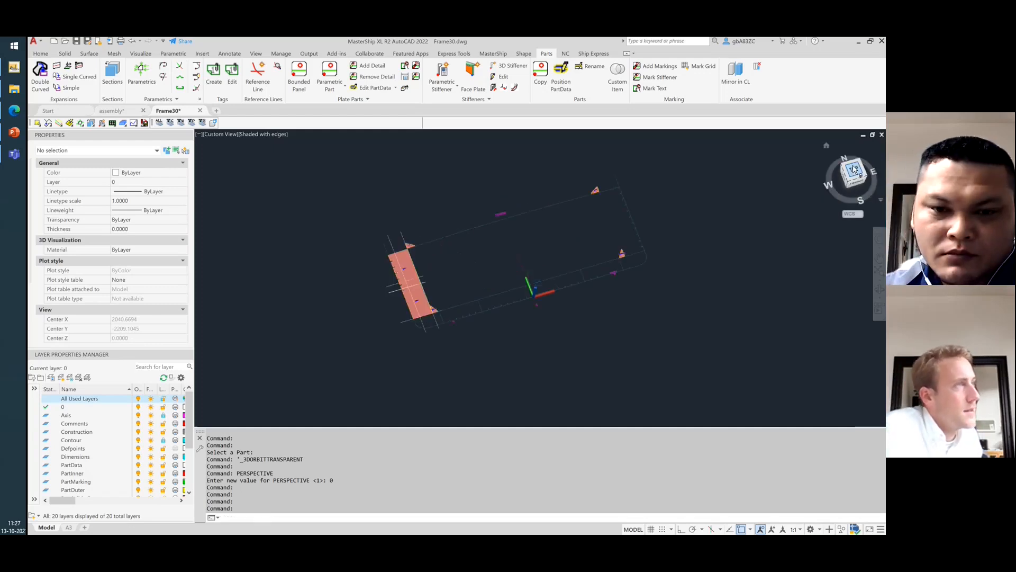
pyautogui.scroll(2, 537, 273)
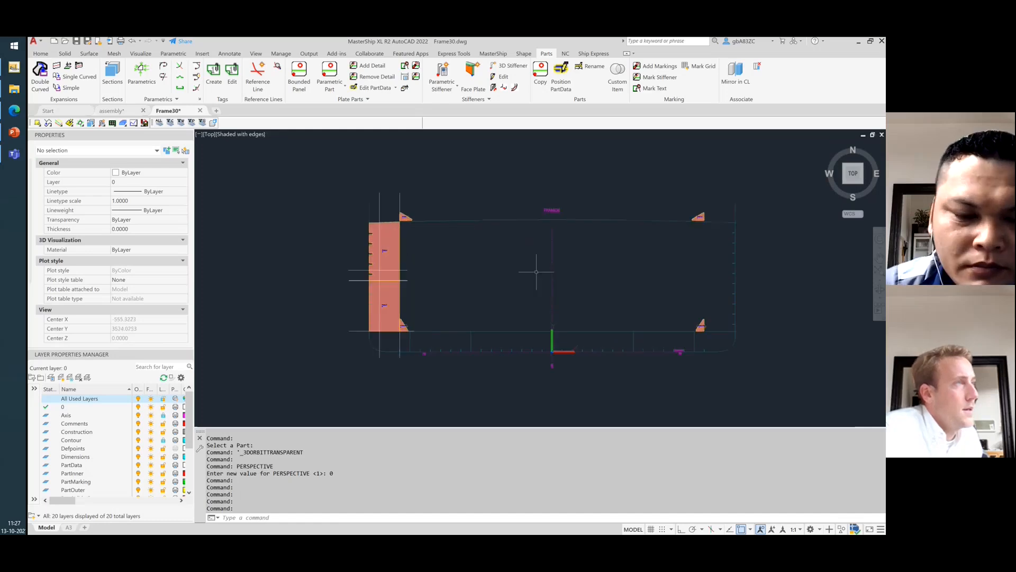
pyautogui.click(418, 200)
pyautogui.click(373, 180)
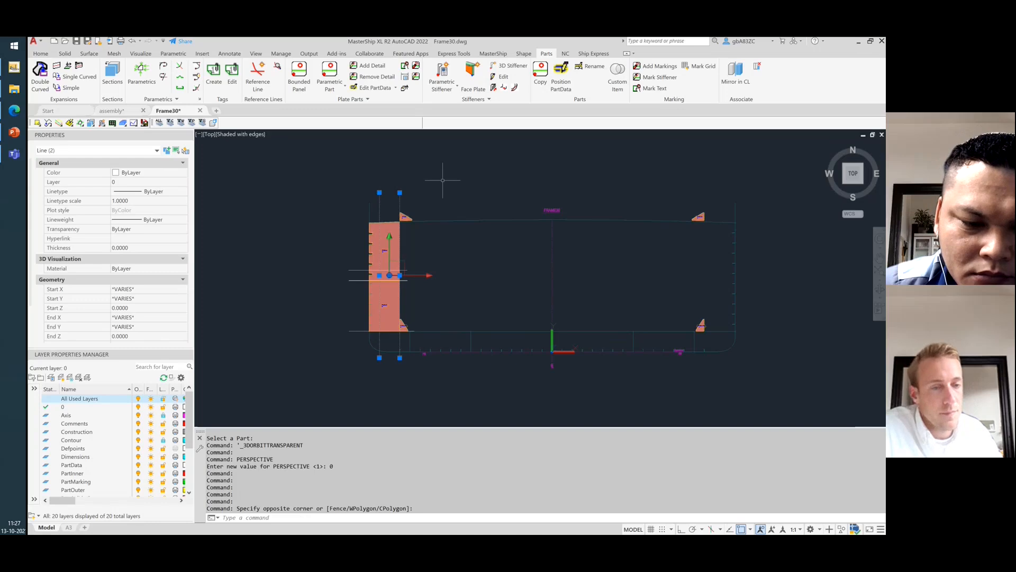
pyautogui.press('Escape')
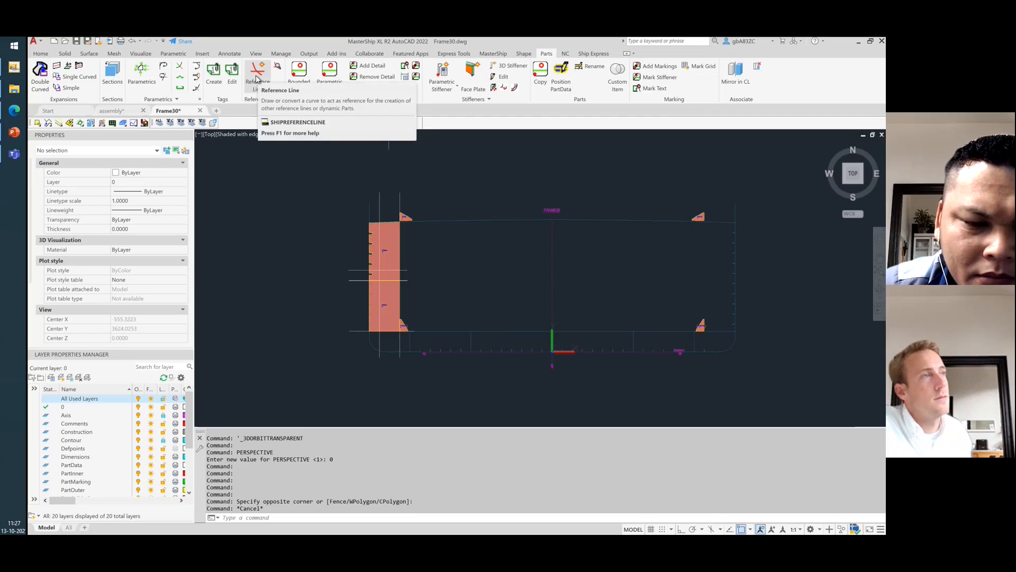
# - Examine the properties of the vertical line through the port-side plates and of the deck contour arc
pyautogui.click(253, 85)
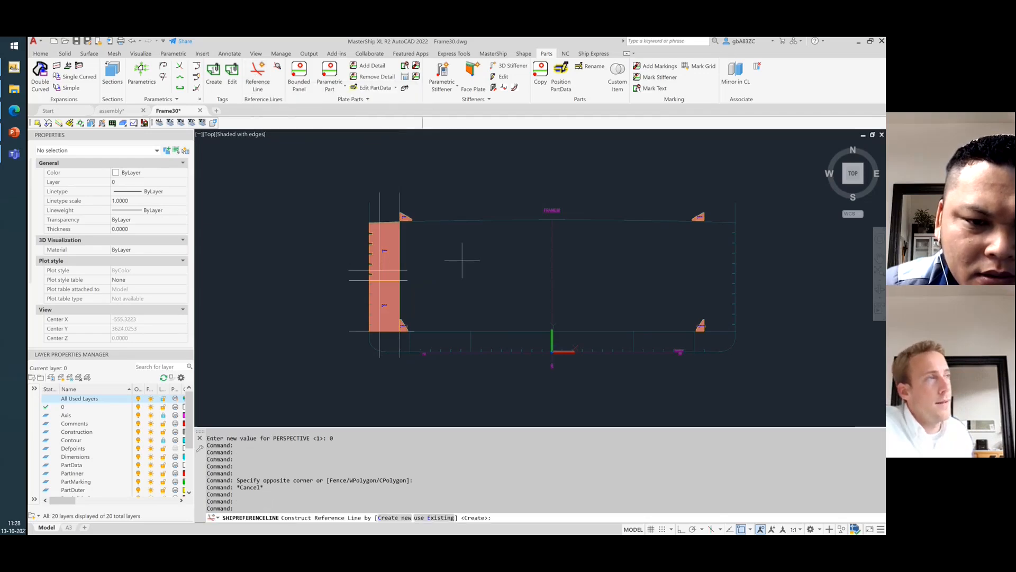
pyautogui.press('Escape')
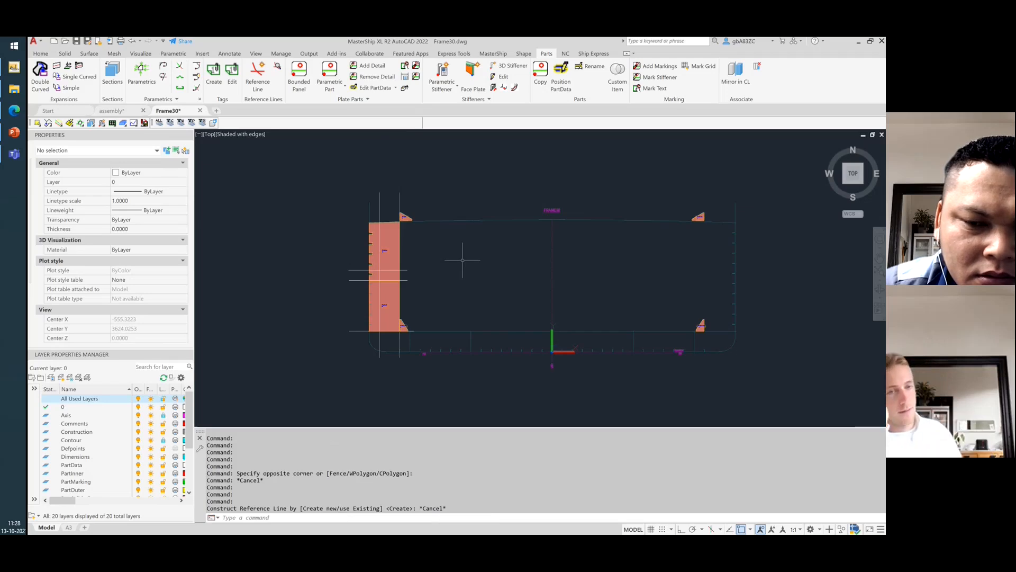
pyautogui.click(391, 203)
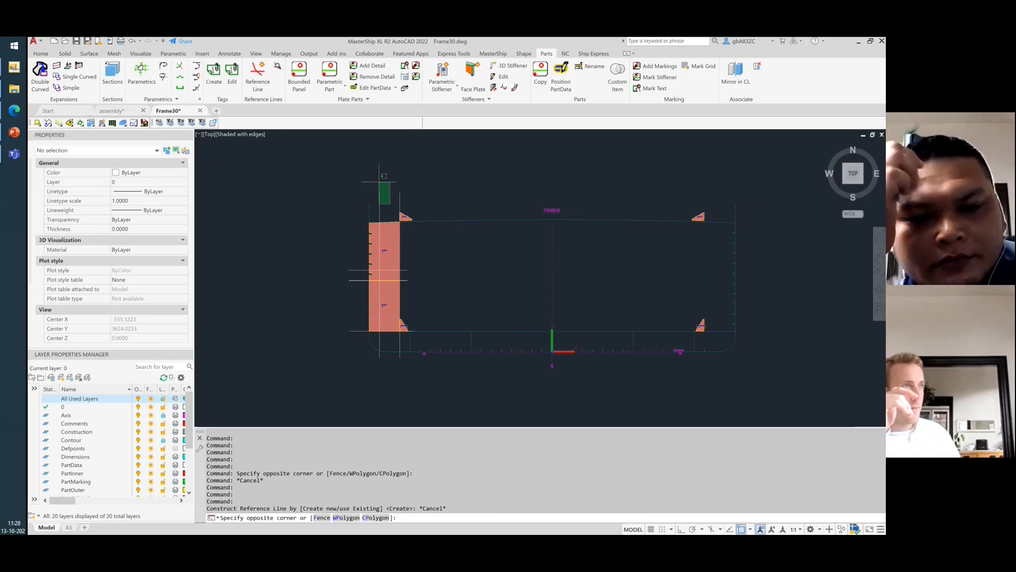
pyautogui.click(375, 180)
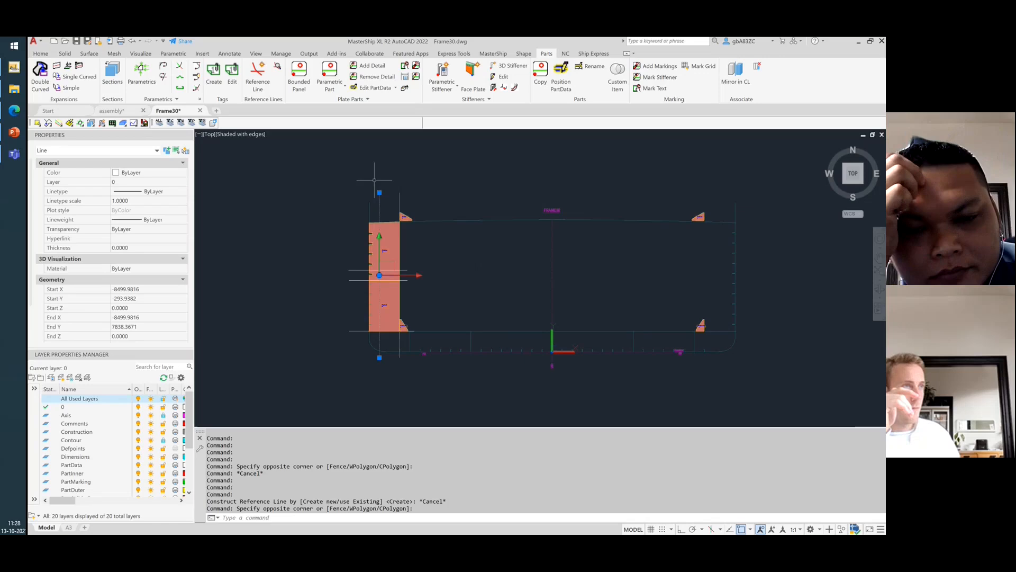
pyautogui.click(447, 233)
pyautogui.click(423, 194)
pyautogui.press('Escape')
pyautogui.click(463, 220)
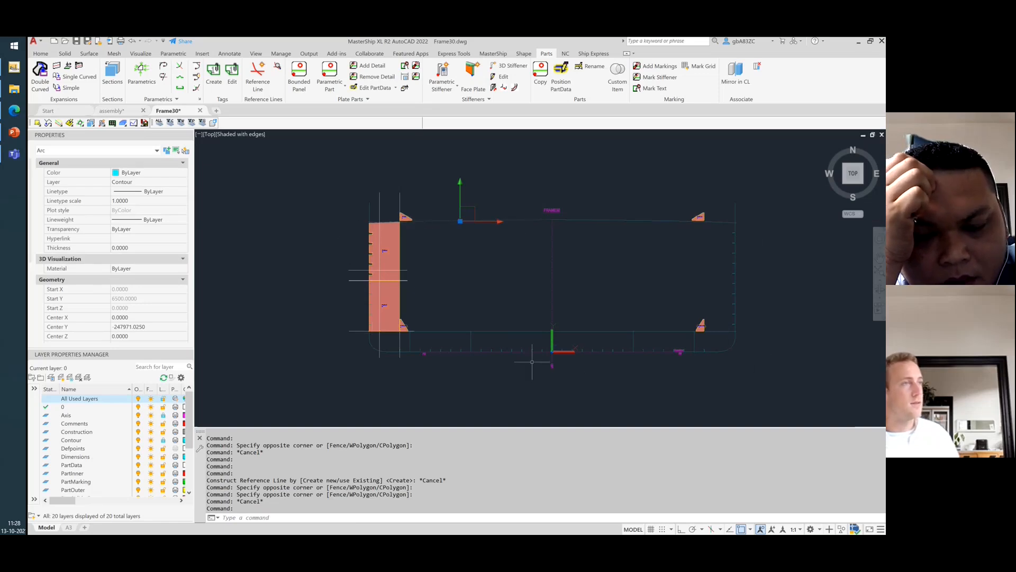
pyautogui.press('Escape')
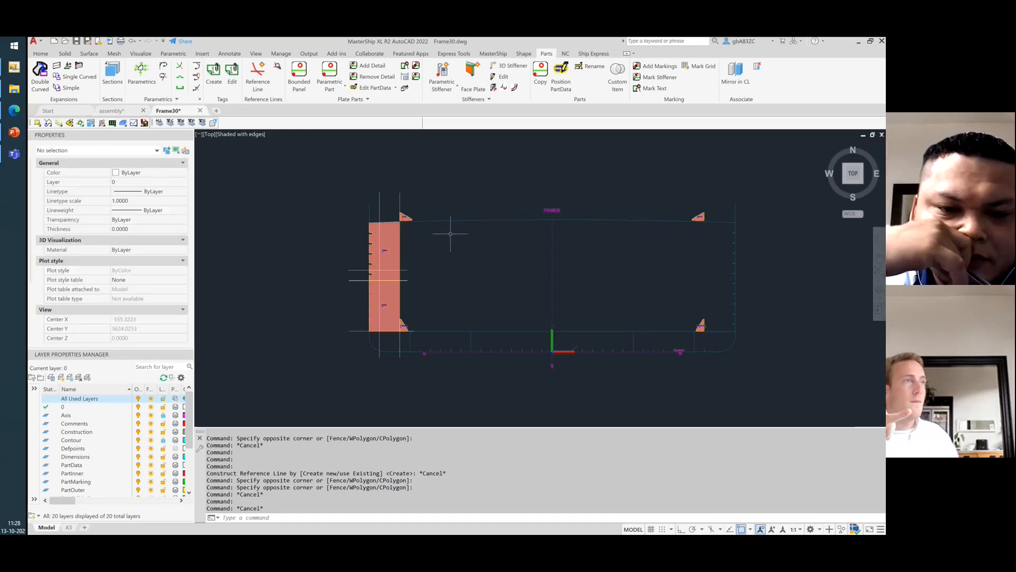
# - Compare the vertical line crossing the port-side plates with the neighbouring contour lines and the deck arc by inspecting their properties
pyautogui.click(389, 212)
pyautogui.click(369, 173)
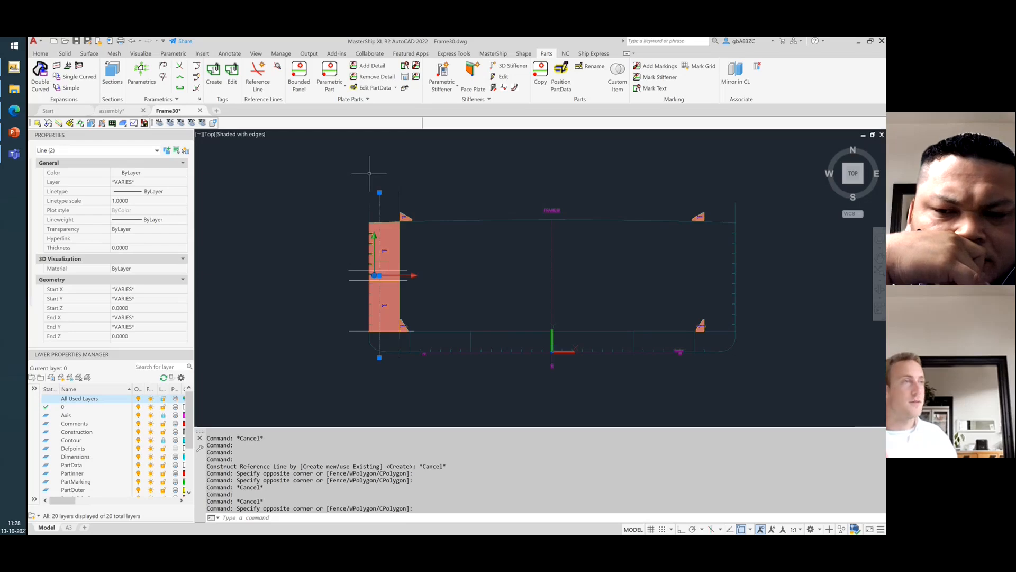
pyautogui.press('Escape')
pyautogui.click(451, 220)
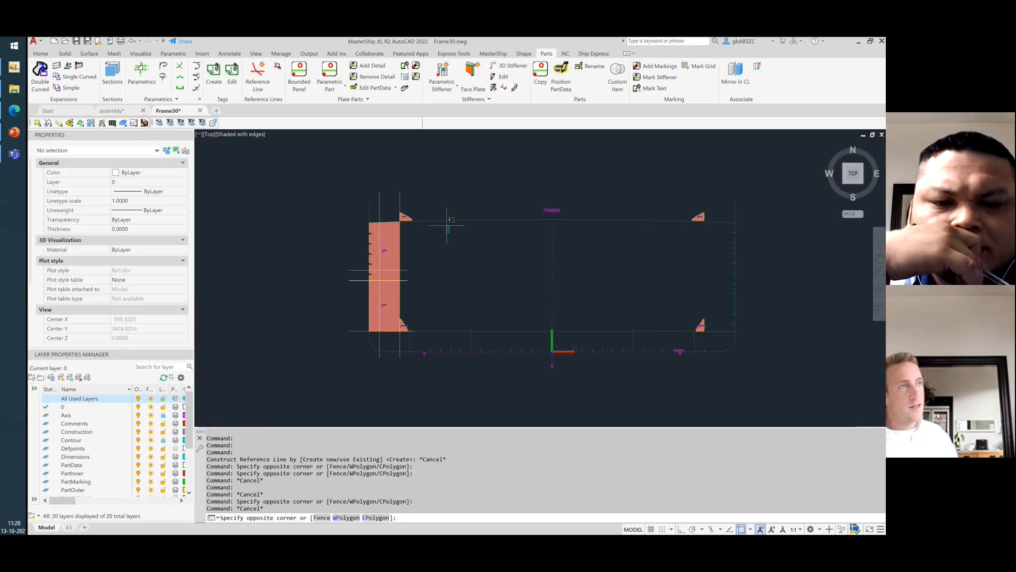
pyautogui.click(410, 235)
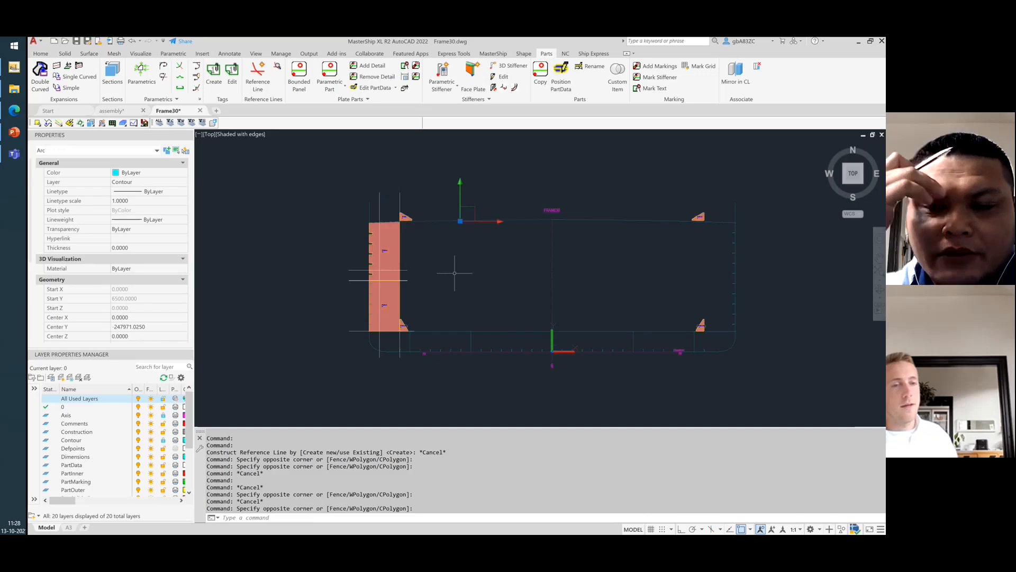
pyautogui.press('Escape')
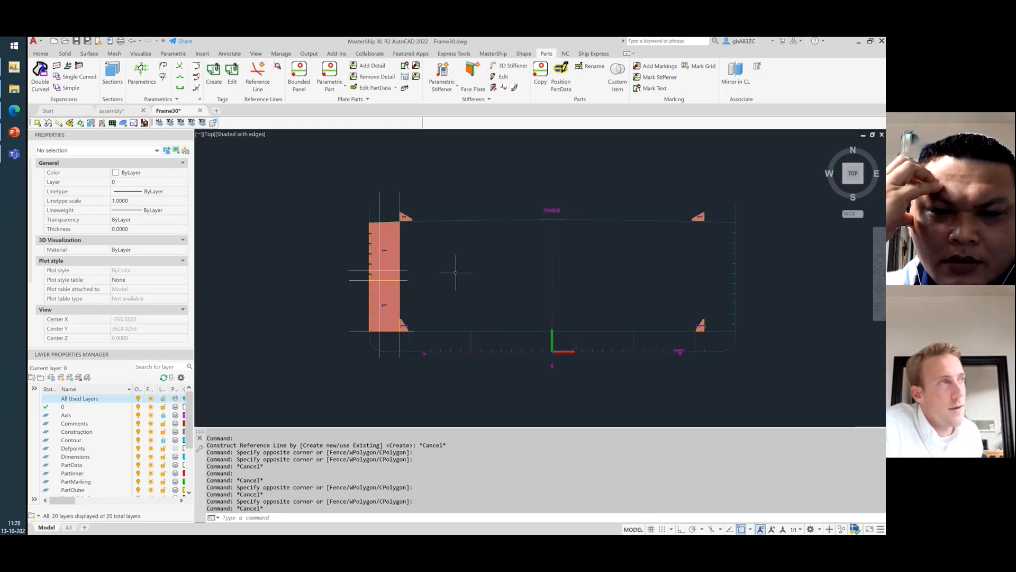
pyautogui.click(483, 233)
pyautogui.click(445, 204)
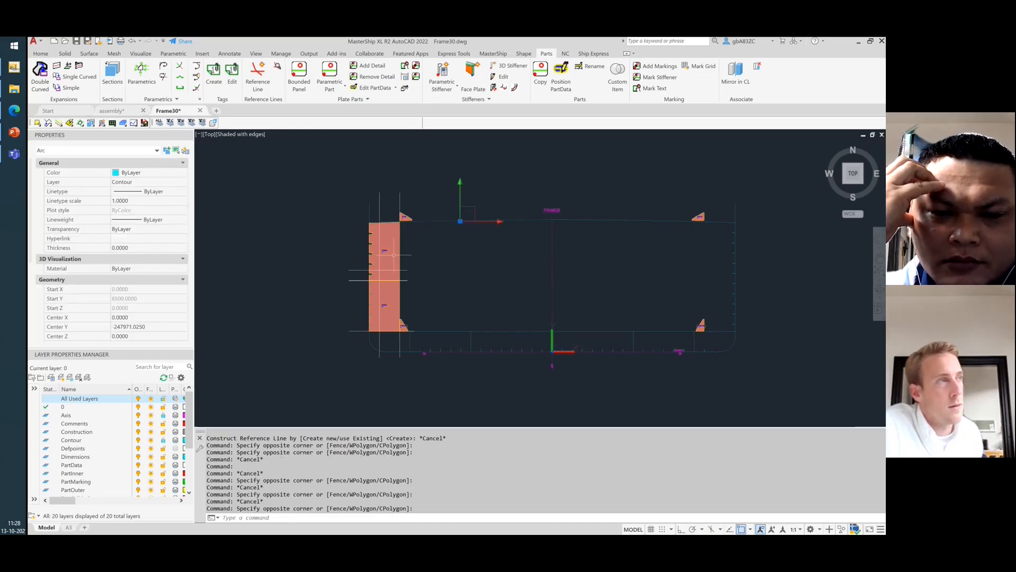
pyautogui.click(379, 339)
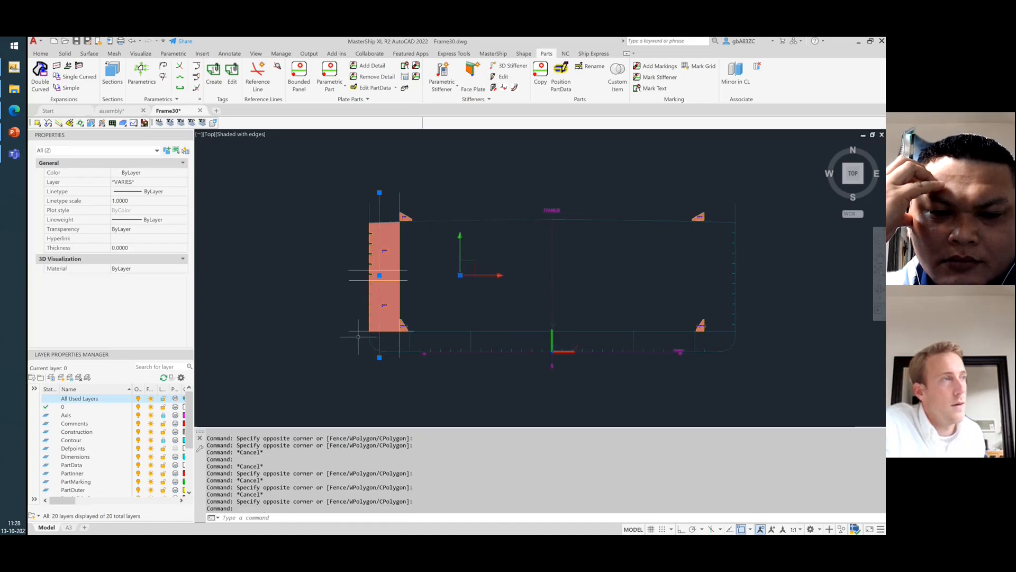
pyautogui.press('Escape')
pyautogui.click(378, 335)
pyautogui.press('Escape')
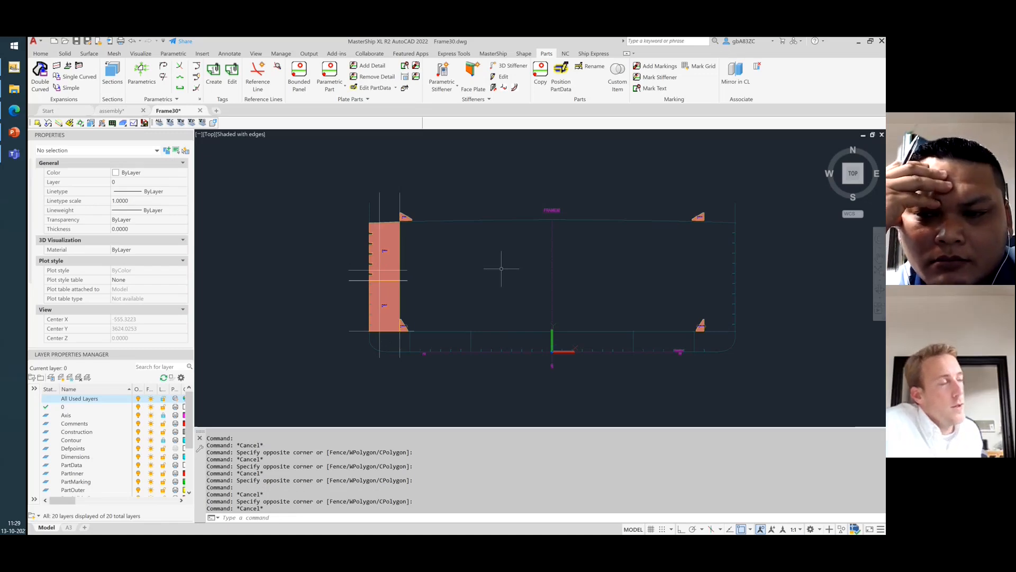
pyautogui.click(385, 212)
pyautogui.click(450, 260)
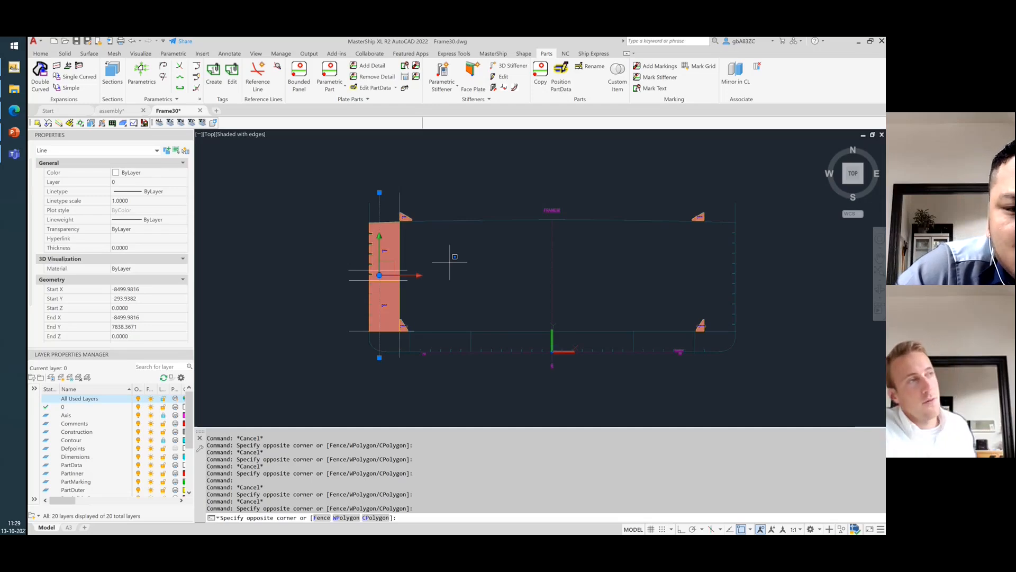
pyautogui.press('Escape')
pyautogui.click(435, 266)
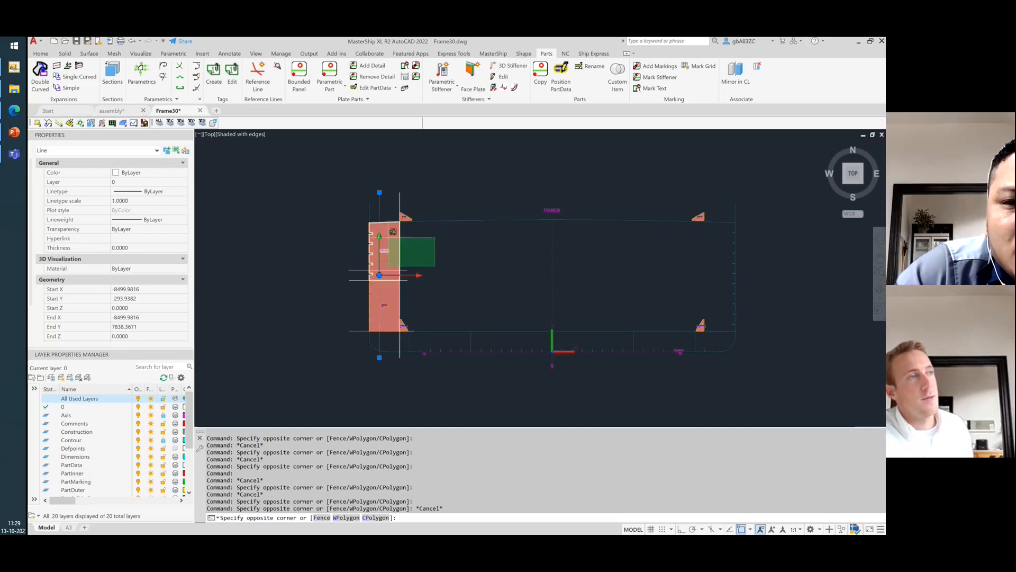
pyautogui.press('Escape')
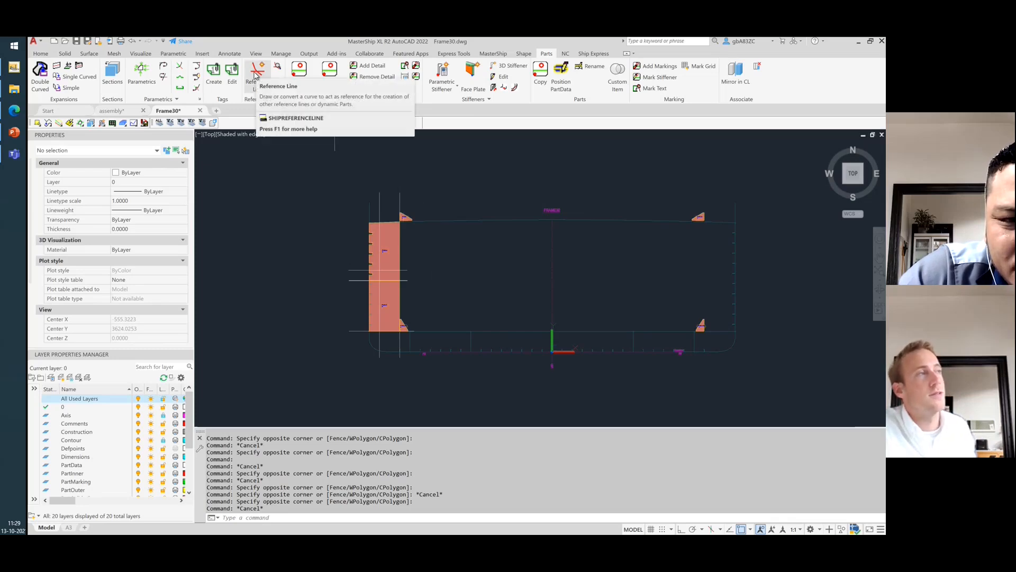
# - Delete the two brackets on the starboard side of frame 30
pyautogui.click(724, 390)
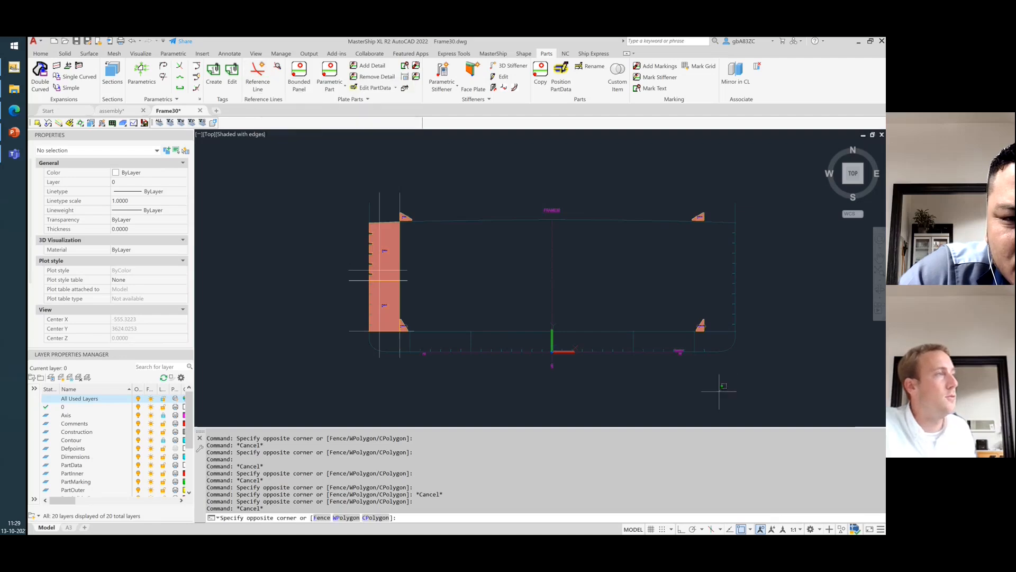
pyautogui.click(661, 162)
pyautogui.press('Delete')
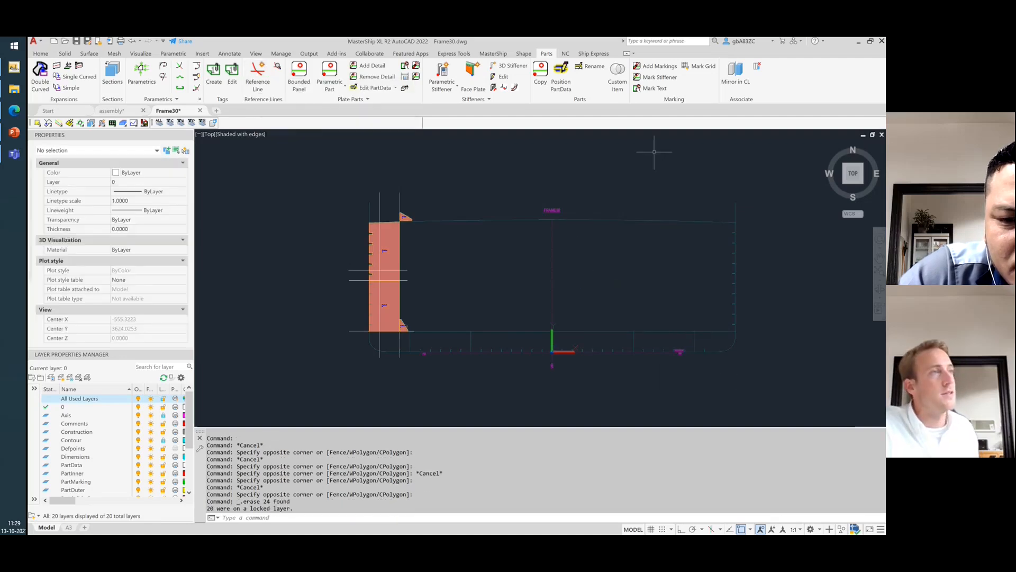
pyautogui.press('Escape')
pyautogui.press('Escape')
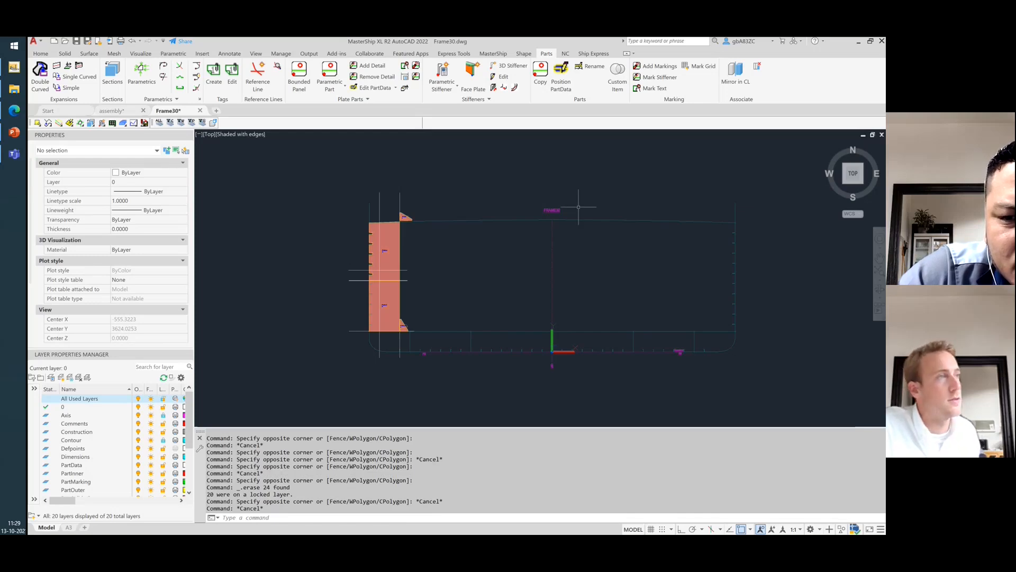
# - Convert the existing vertical line through the port-side plates into a reference line and check its properties
pyautogui.click(254, 78)
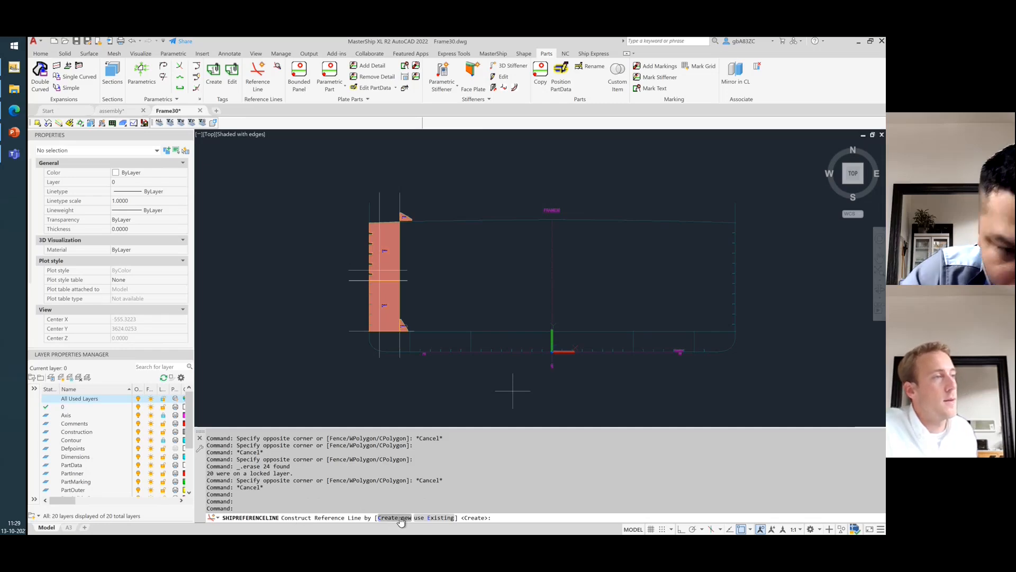
pyautogui.click(431, 518)
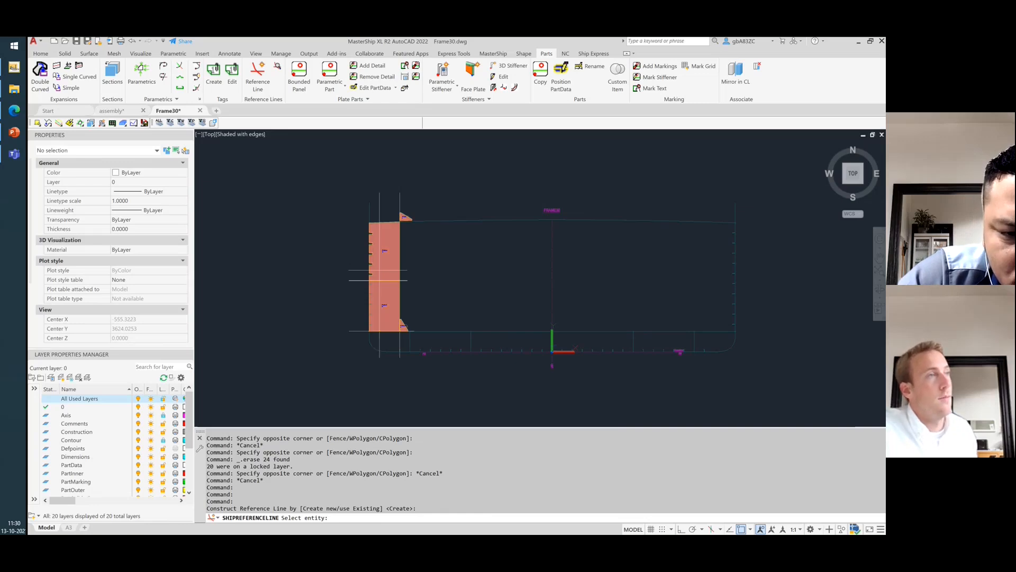
pyautogui.click(379, 202)
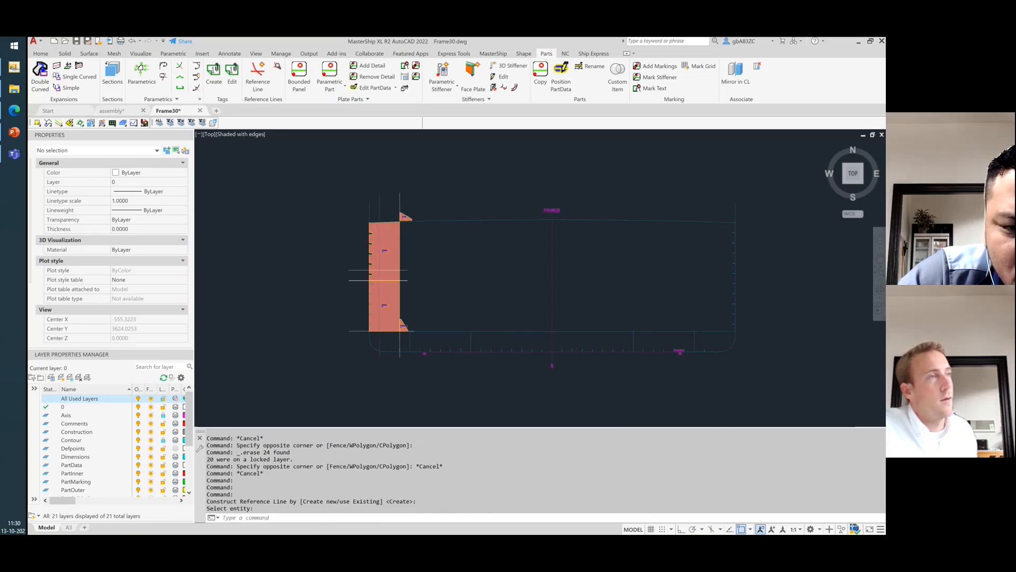
pyautogui.scroll(6, 385, 251)
pyautogui.scroll(-4, 366, 275)
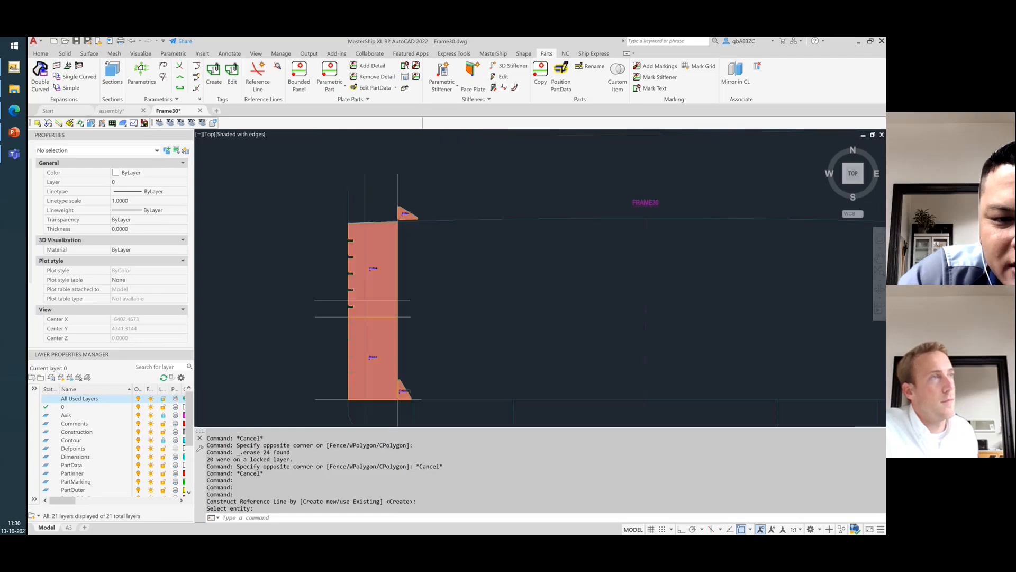
pyautogui.click(371, 203)
pyautogui.click(360, 161)
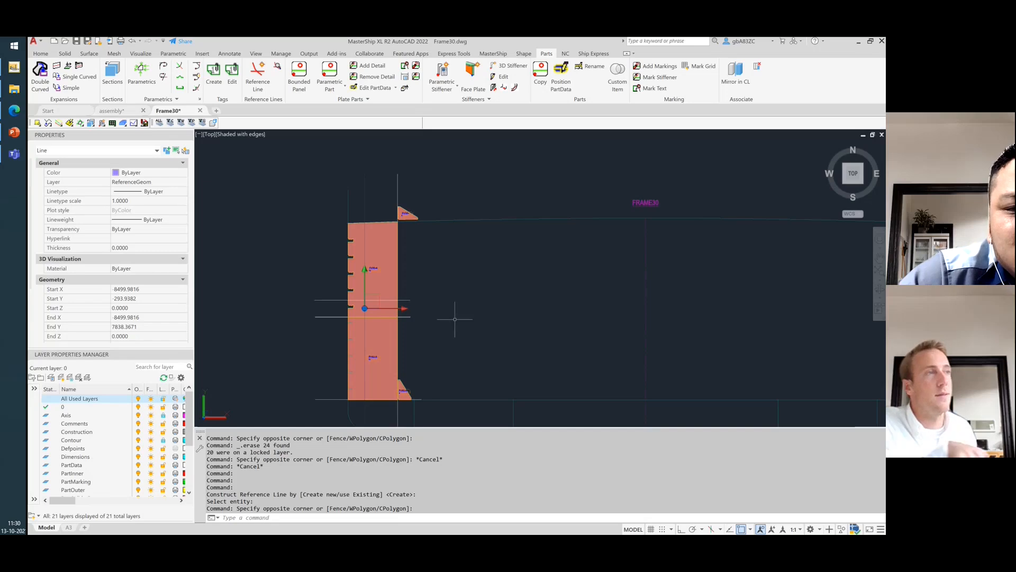
pyautogui.press('Escape')
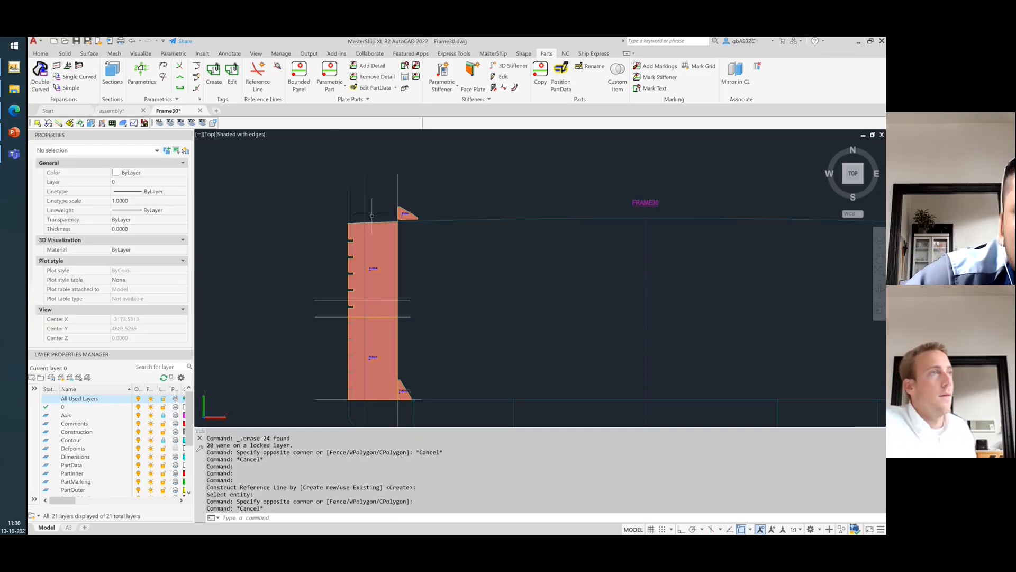
# - Create a new reference line offset 7500 from the frame's vertical centreline towards the starboard side, and select it for inspection
pyautogui.click(262, 88)
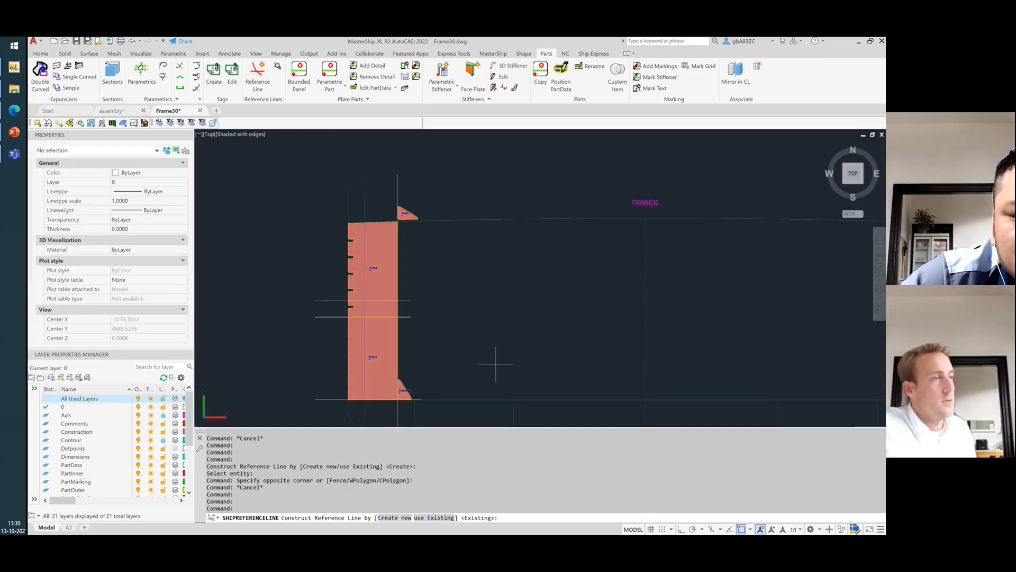
pyautogui.write('c')
pyautogui.press('Return')
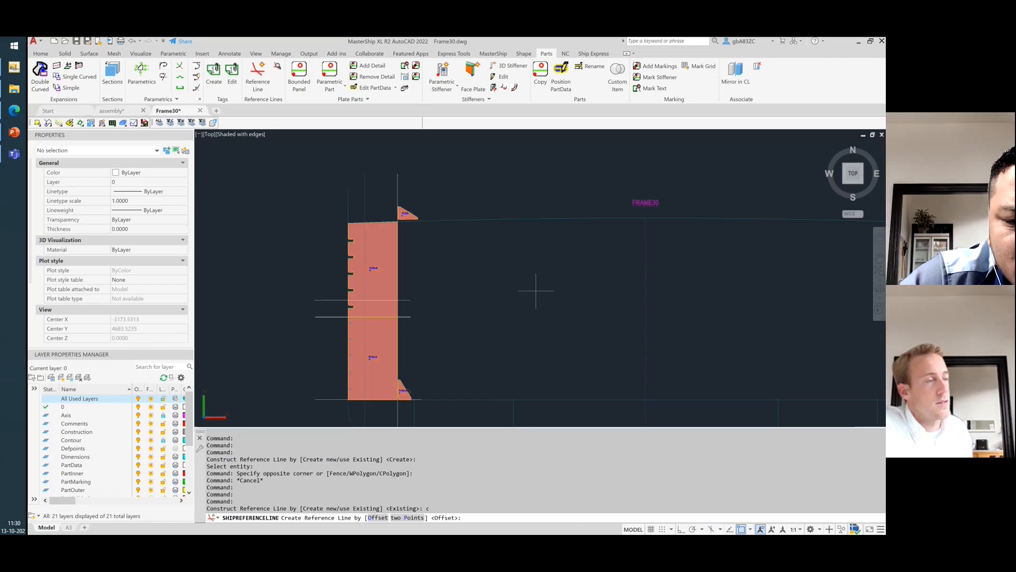
pyautogui.press('Return')
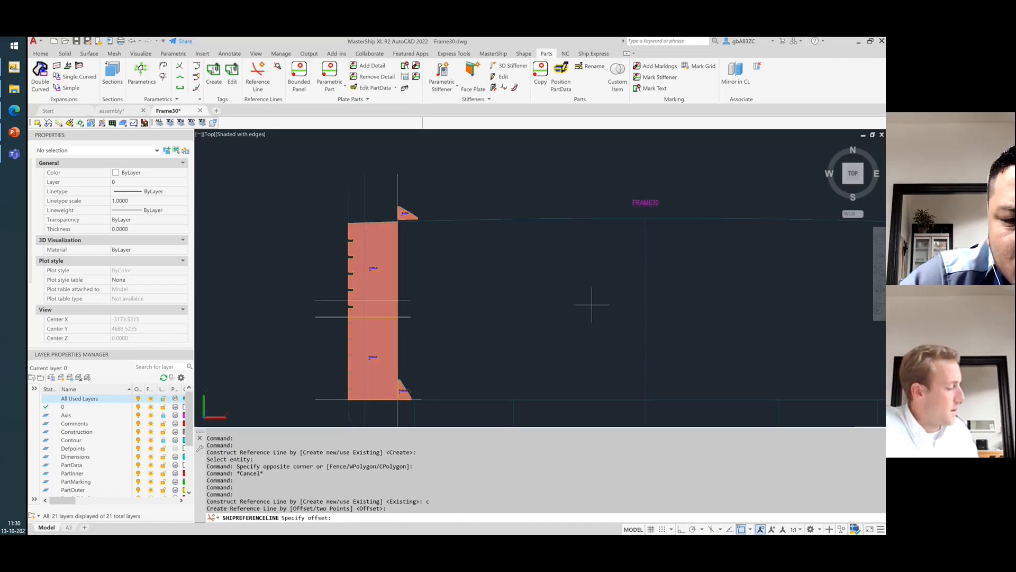
pyautogui.write('7500')
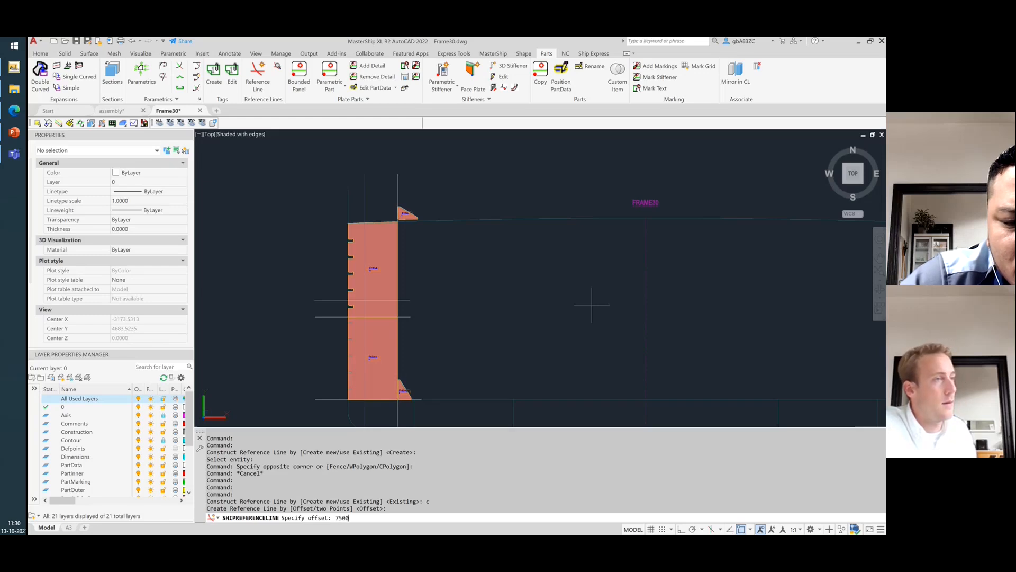
pyautogui.press('Return')
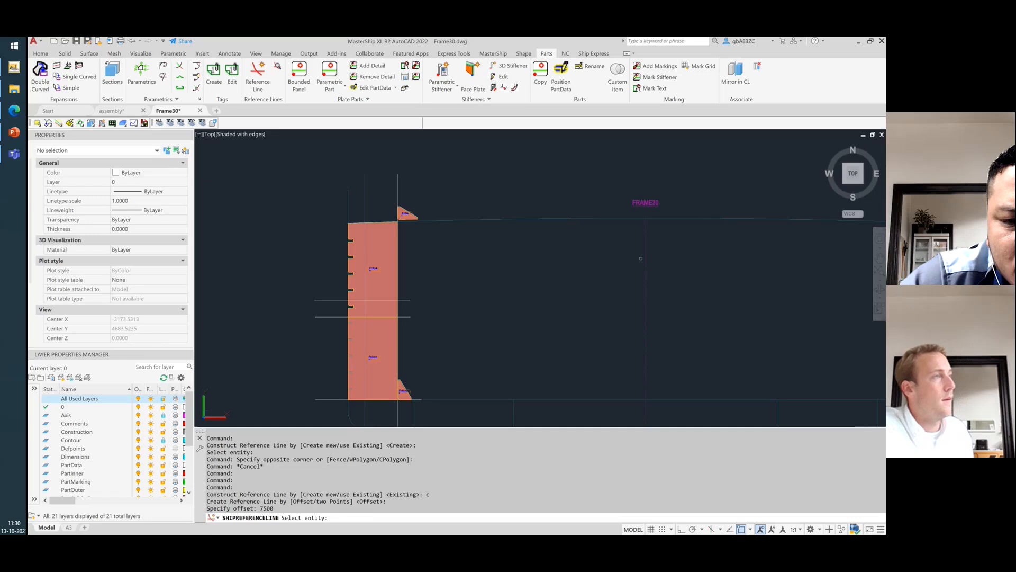
pyautogui.click(646, 261)
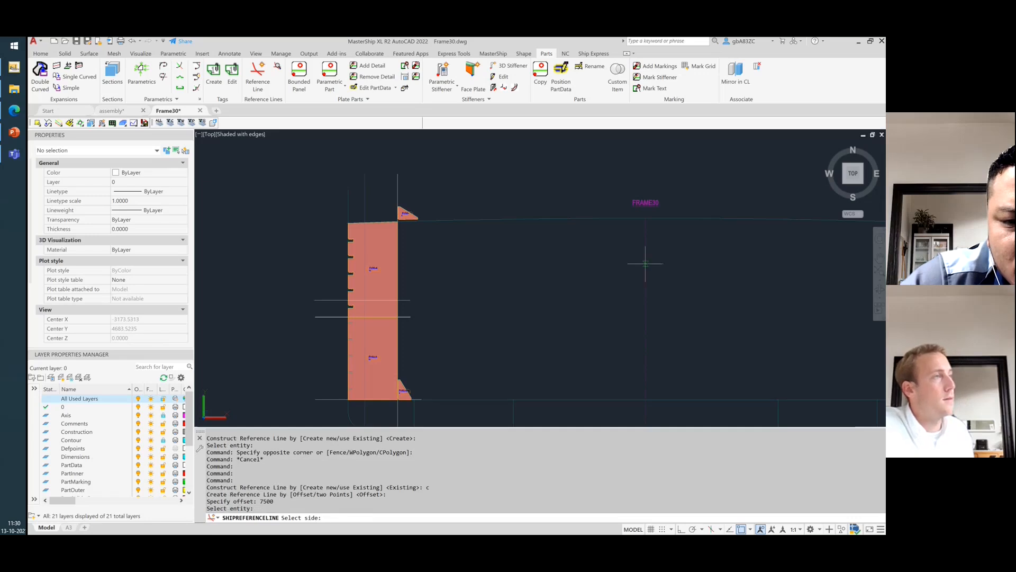
pyautogui.scroll(-2, 414, 270)
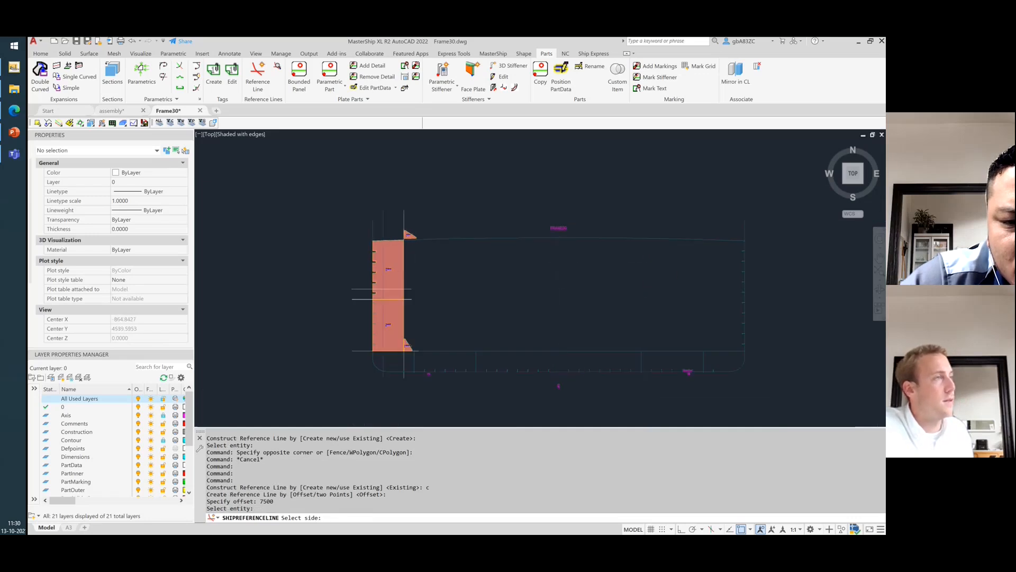
pyautogui.scroll(3, 565, 279)
pyautogui.scroll(-4, 437, 271)
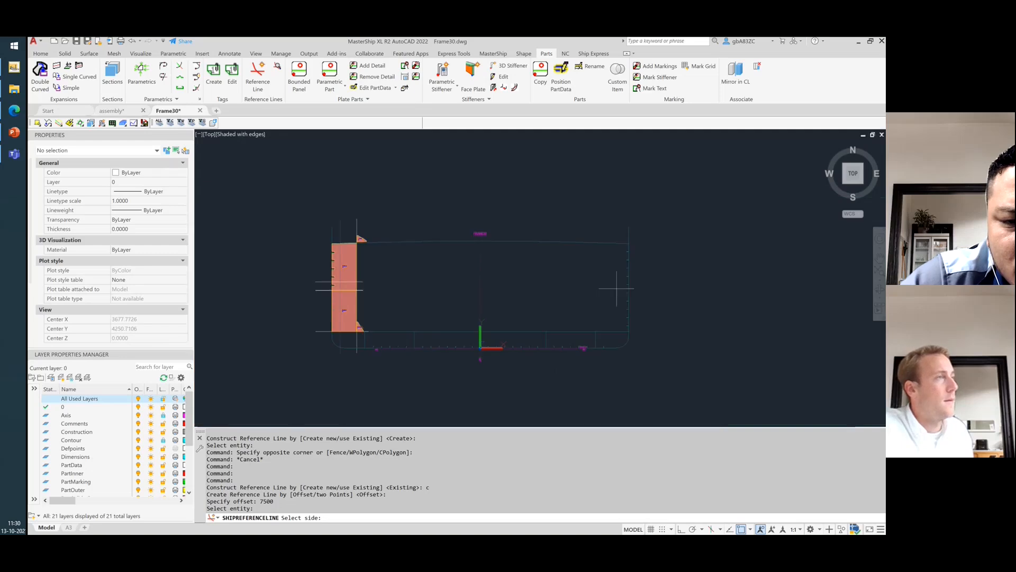
pyautogui.click(703, 278)
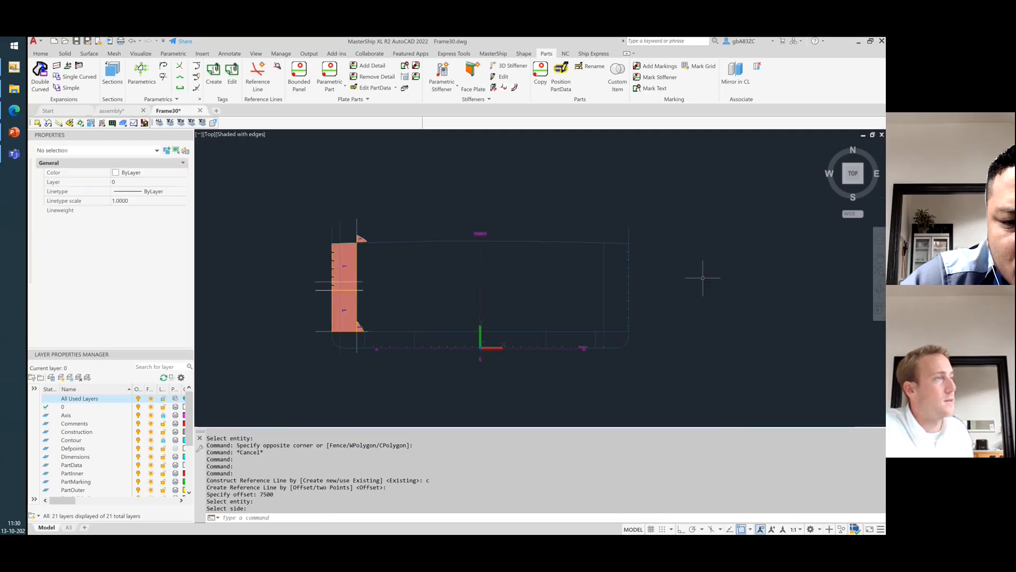
pyautogui.click(609, 284)
pyautogui.click(593, 251)
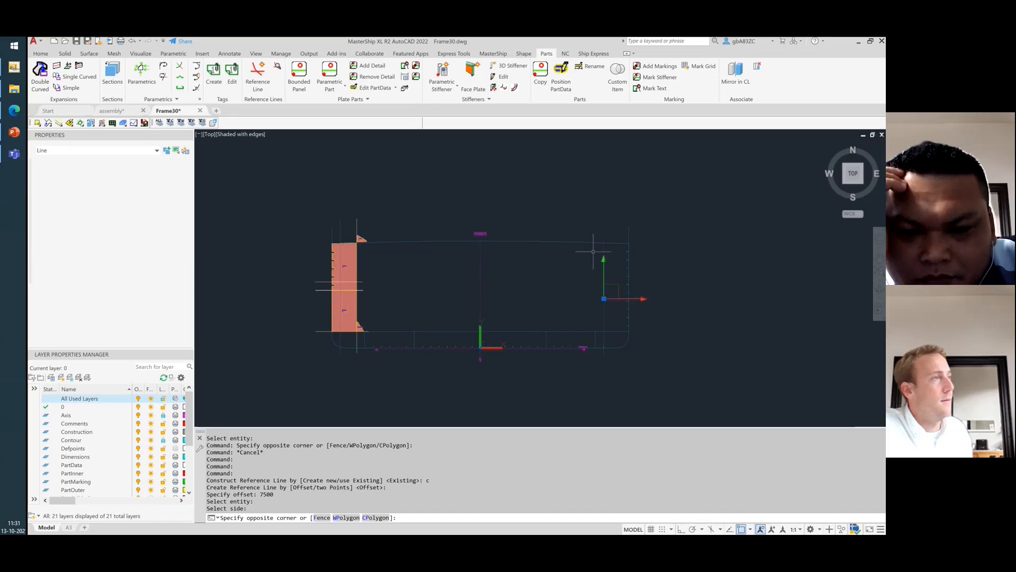
# - Examine the new vertical reference line on the starboard side and its layer and coordinate properties
pyautogui.scroll(3, 612, 276)
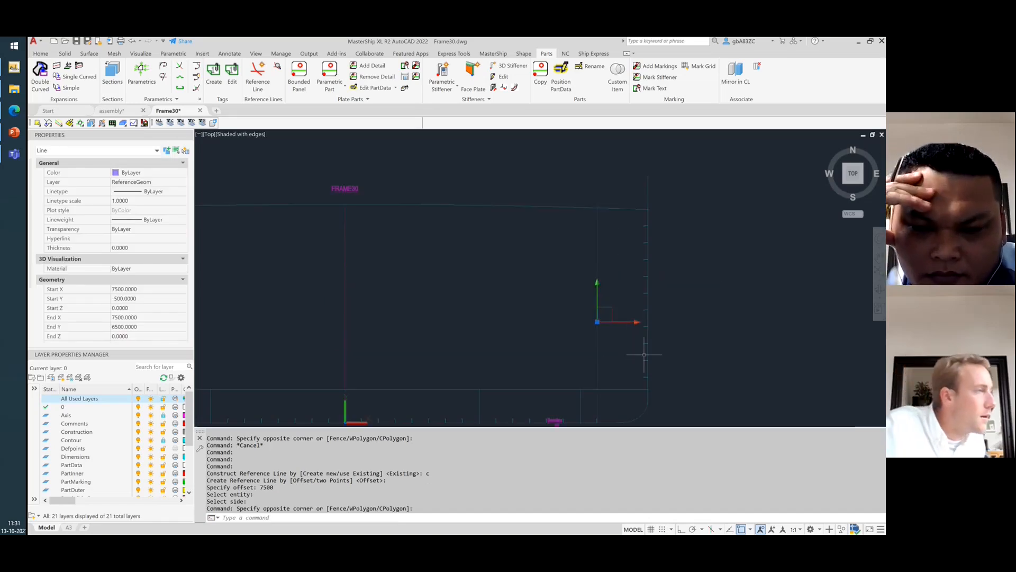
pyautogui.press('Escape')
pyautogui.press('Escape')
pyautogui.click(606, 374)
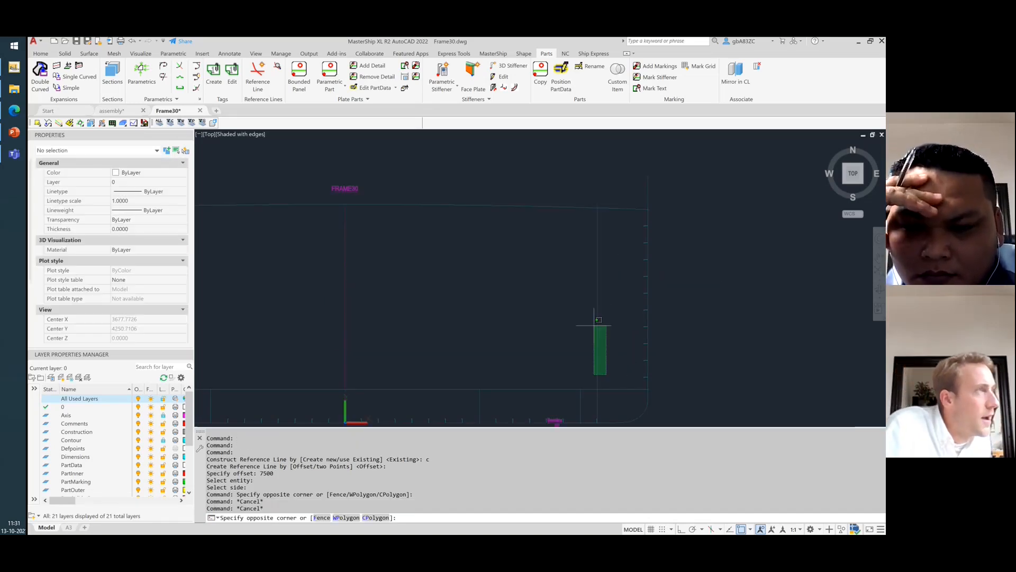
pyautogui.click(589, 245)
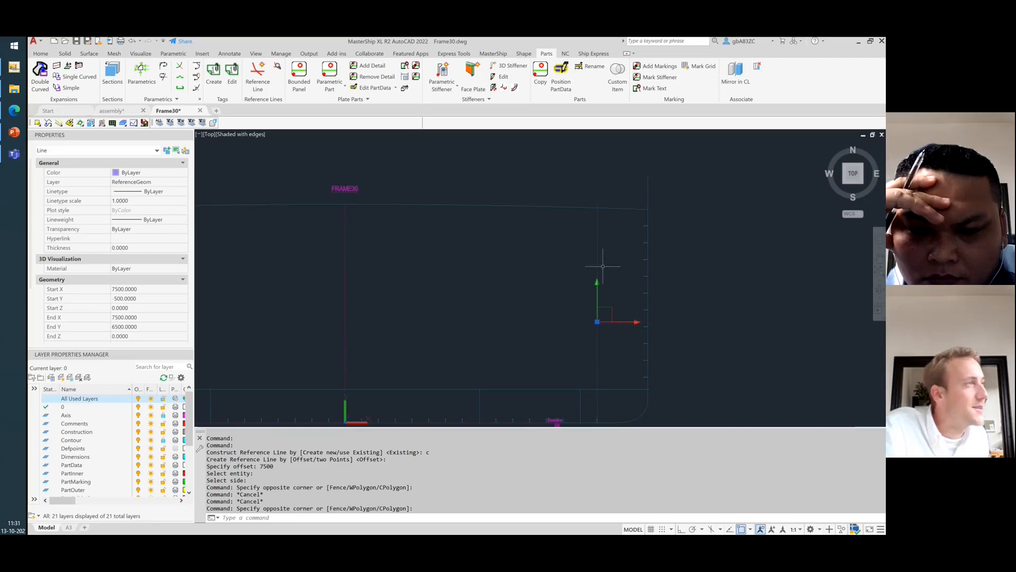
pyautogui.press('Escape')
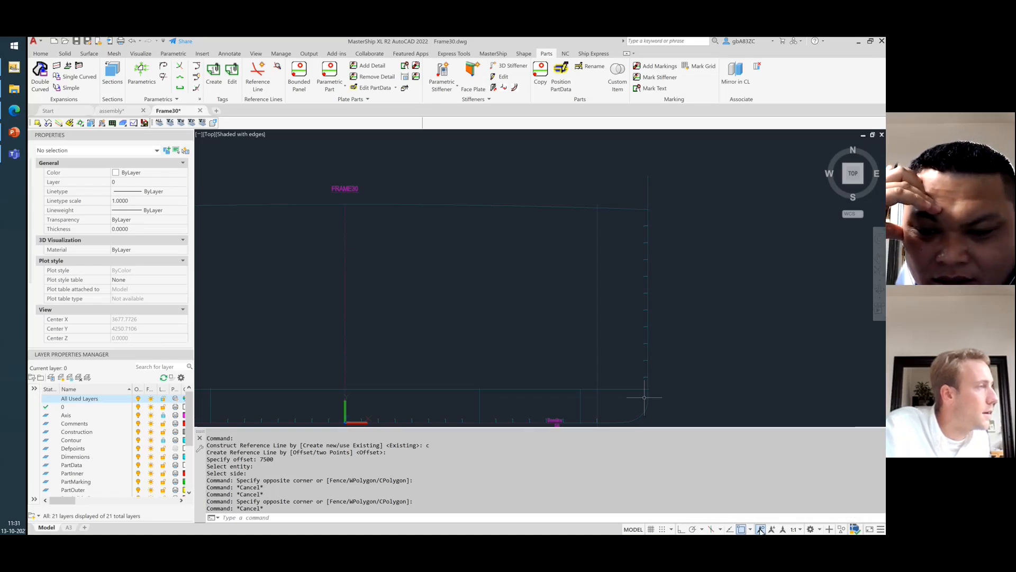
pyautogui.press('Escape')
pyautogui.press('Escape')
pyautogui.press('Escape')
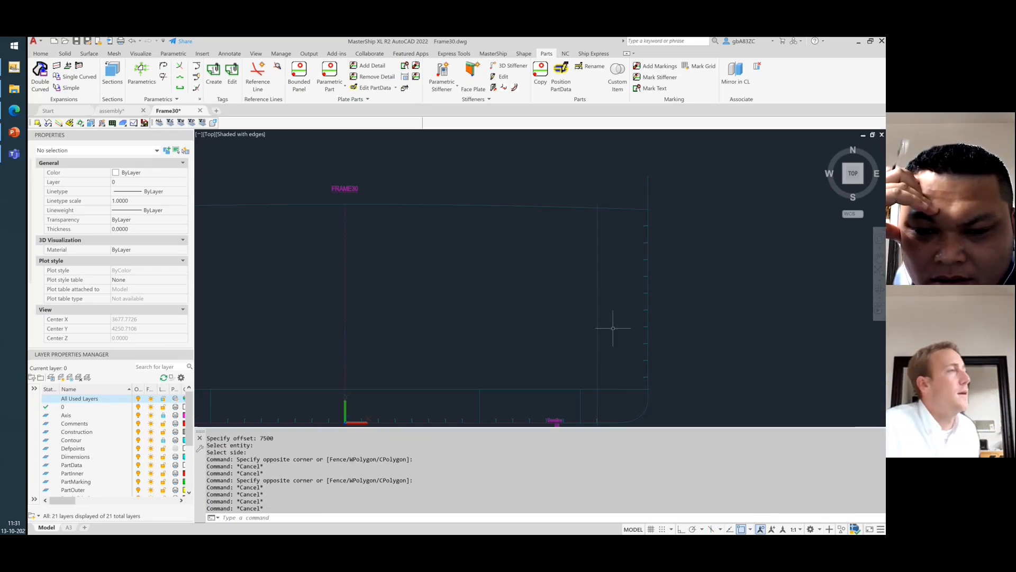
pyautogui.scroll(2, 608, 333)
pyautogui.click(596, 347)
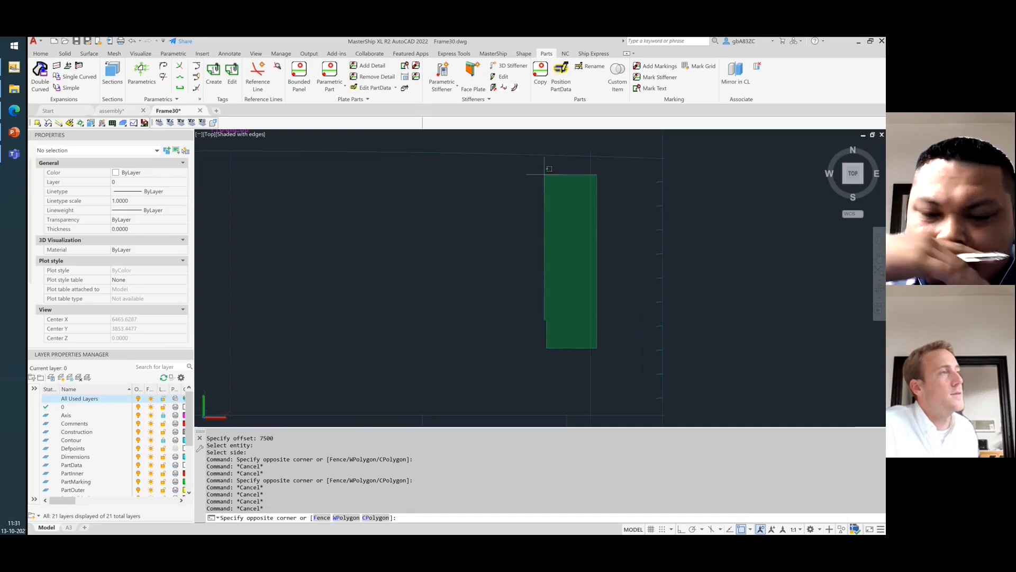
pyautogui.click(543, 172)
pyautogui.press('Escape')
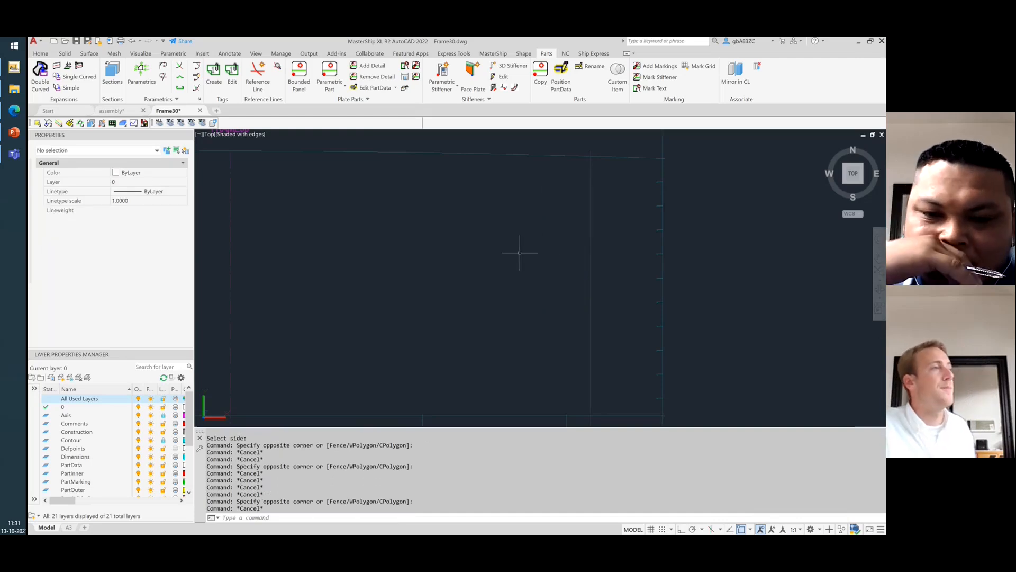
pyautogui.scroll(-2, 485, 269)
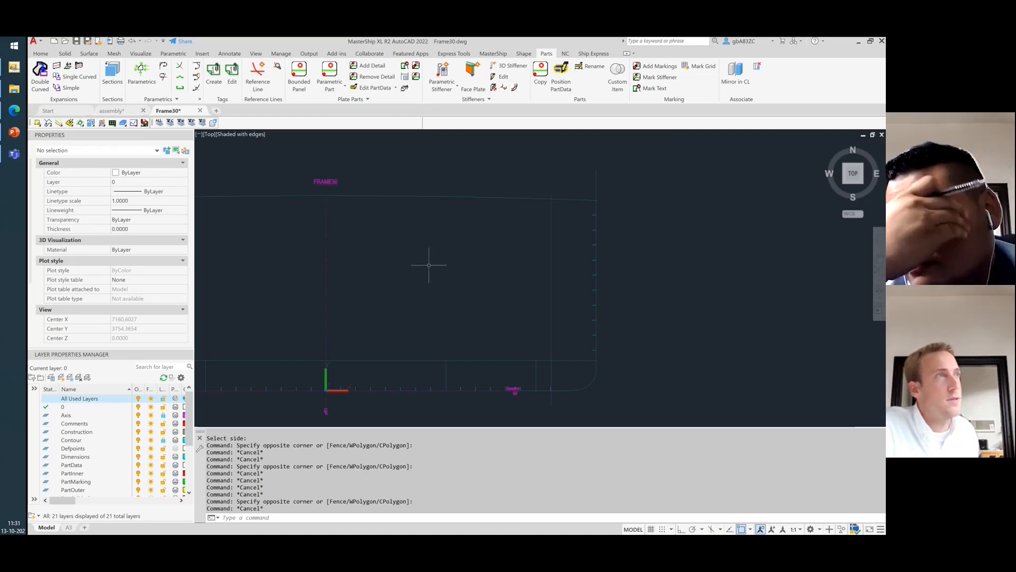
# - Check the list in the Change named dialog and close it without making changes
pyautogui.click(405, 79)
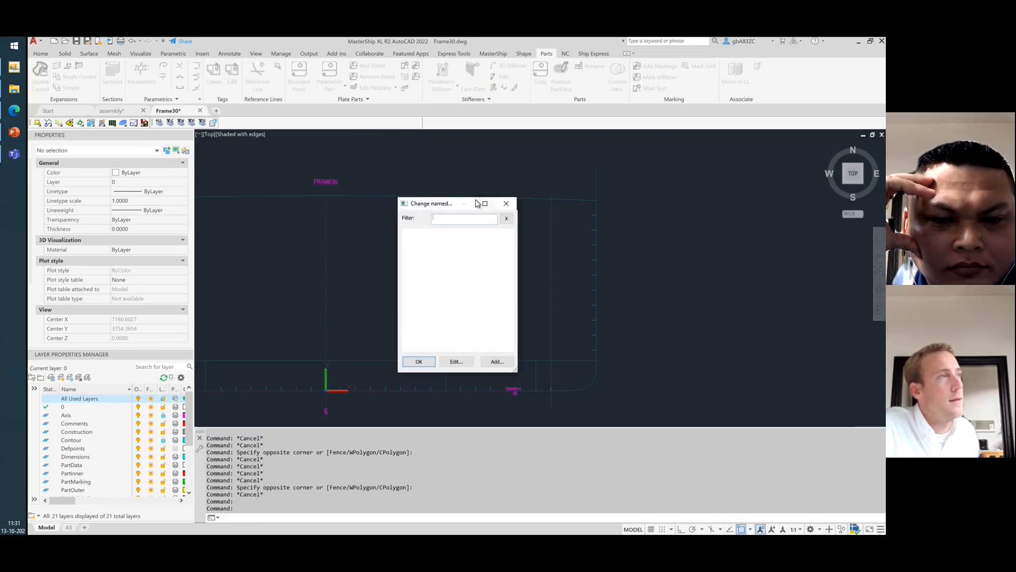
pyautogui.click(506, 204)
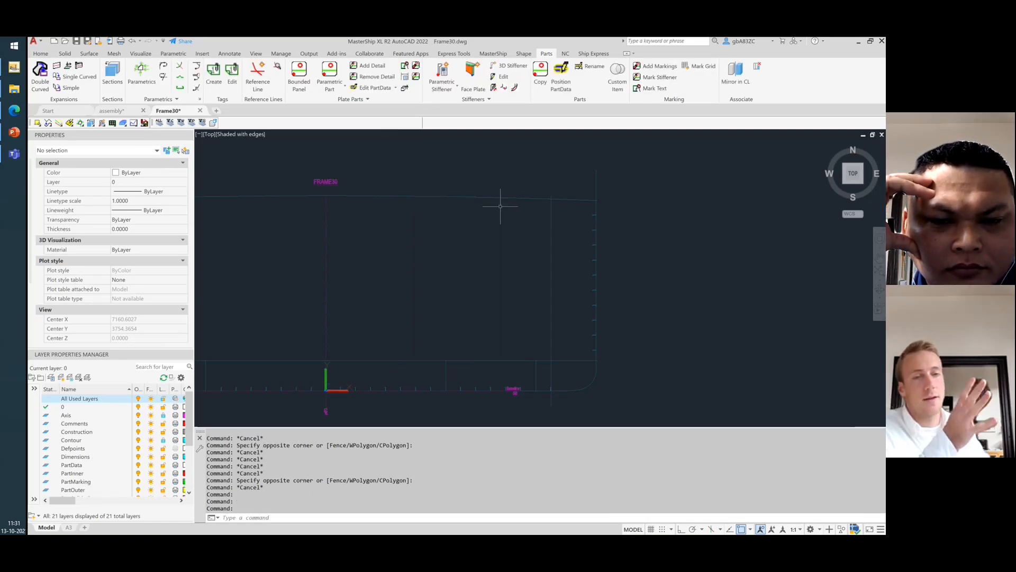
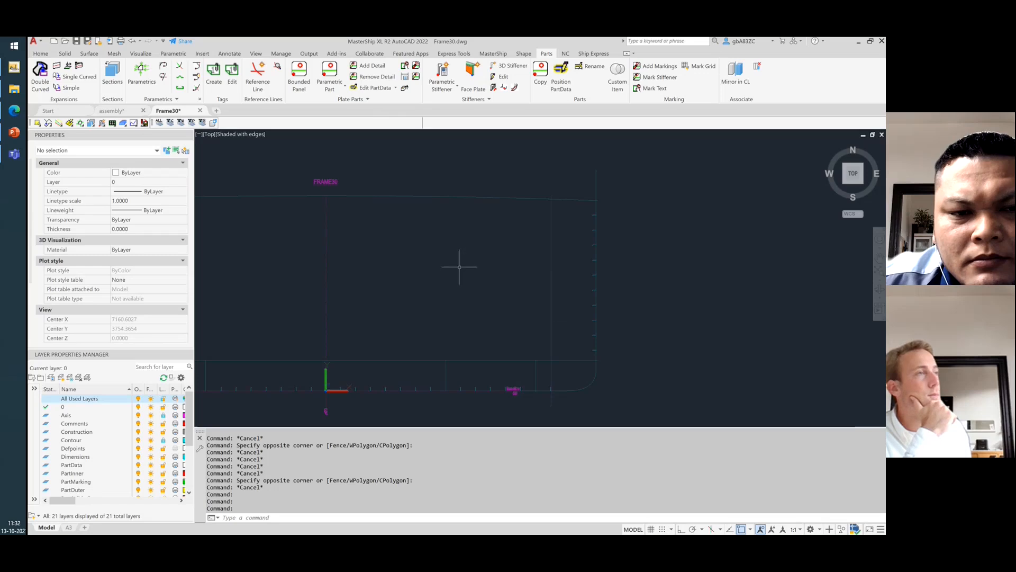
# - Set up a new offset reference line using the variable TT_thickness as the offset, and define the variable's value as 12
pyautogui.click(255, 80)
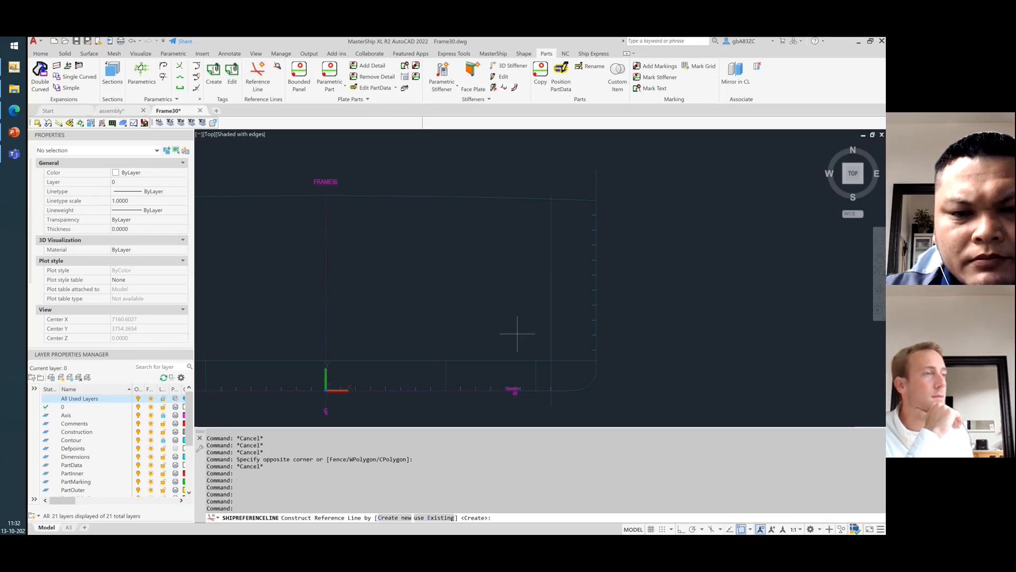
pyautogui.press('Return')
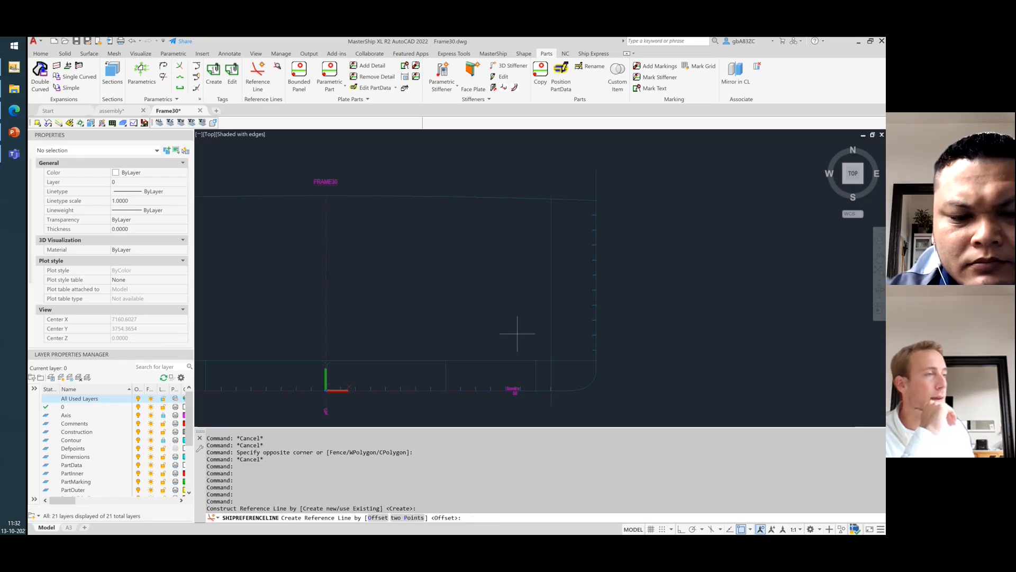
pyautogui.press('Return')
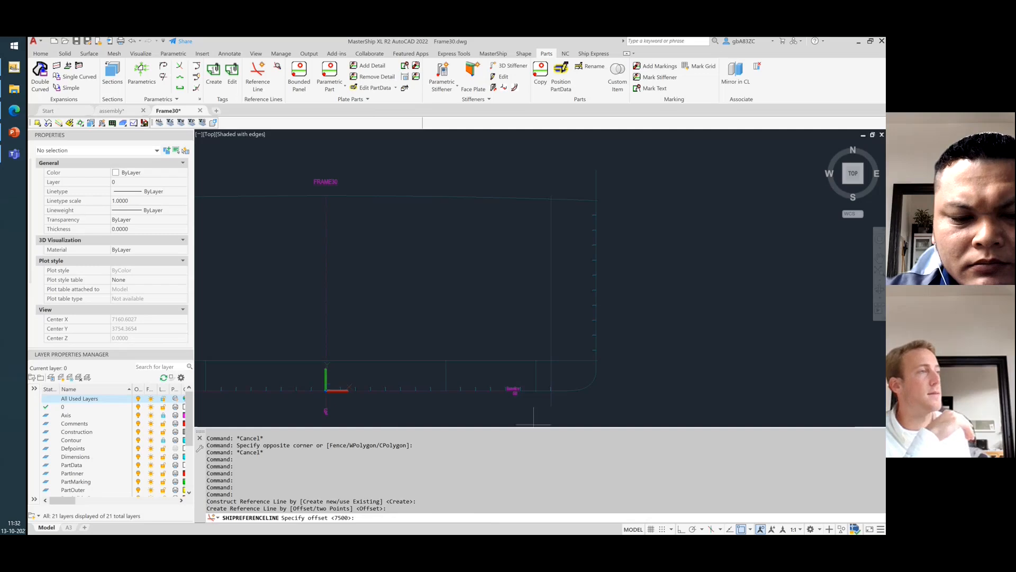
pyautogui.scroll(3, 568, 363)
pyautogui.scroll(-2, 569, 363)
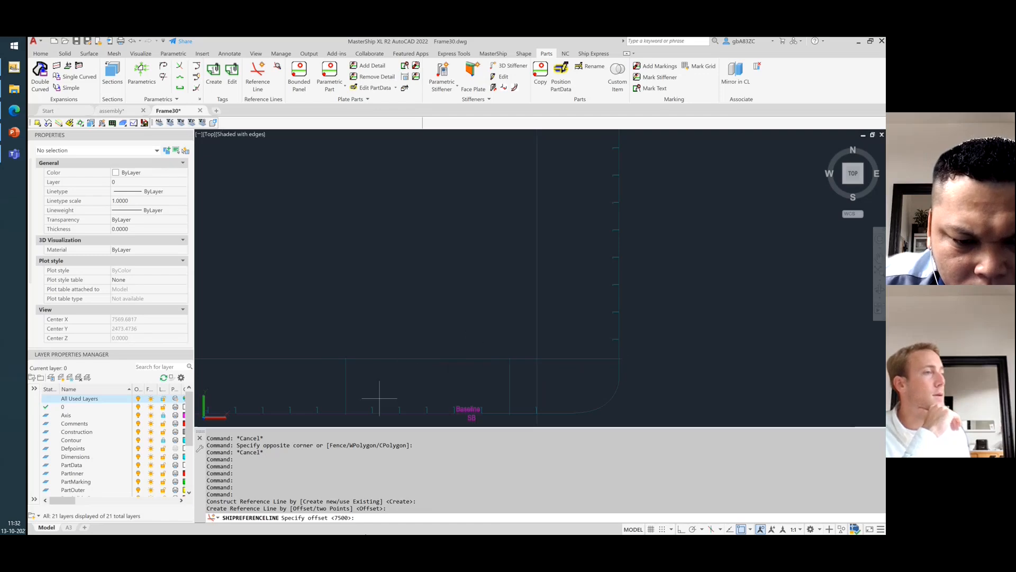
pyautogui.write('TT_thickness')
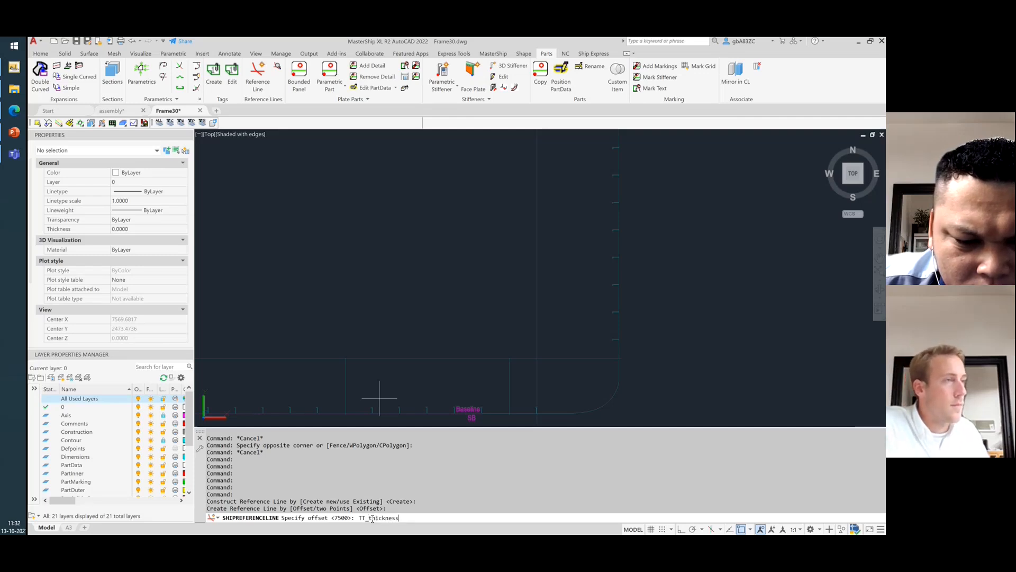
pyautogui.press('Return')
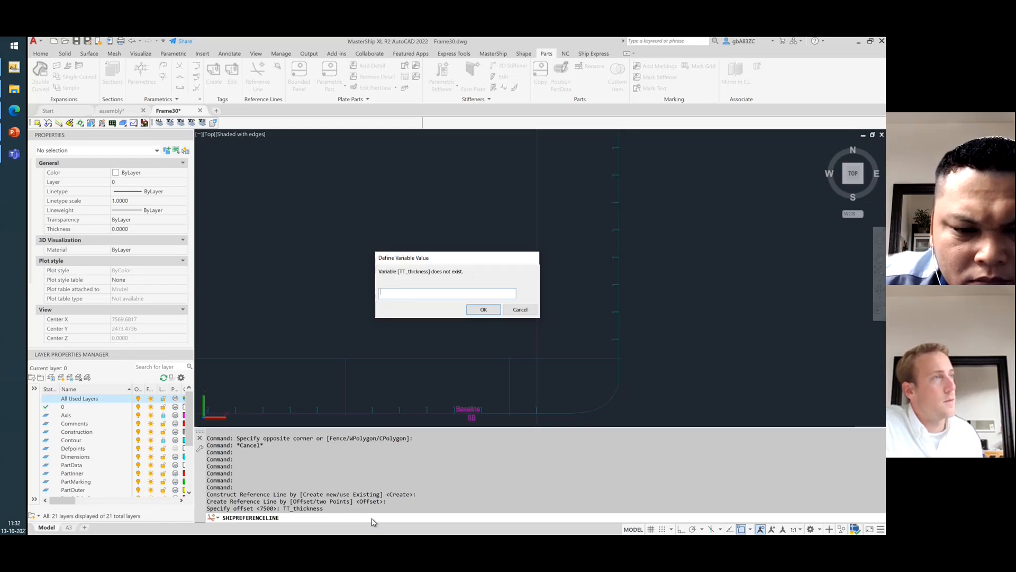
pyautogui.write('12')
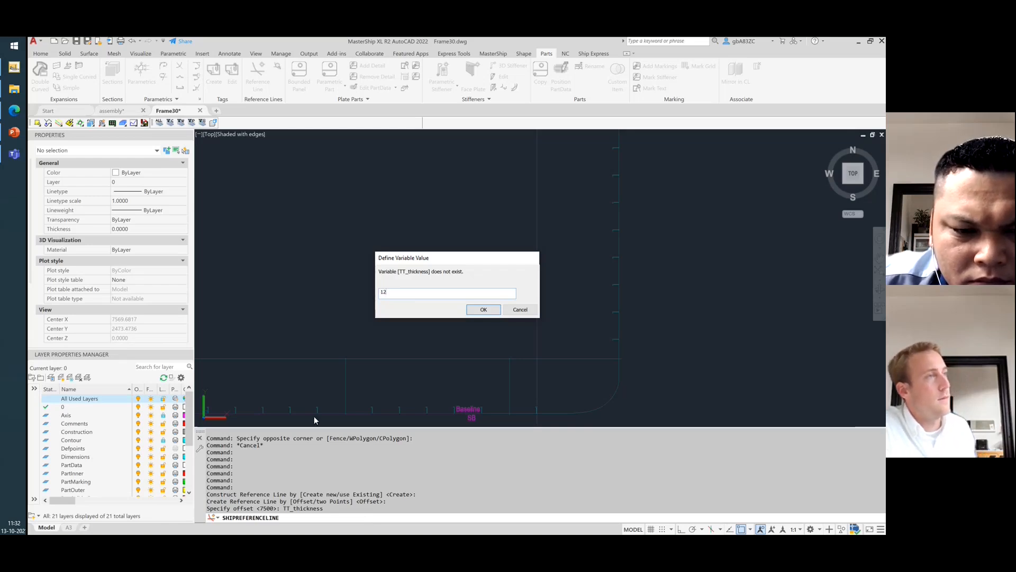
pyautogui.click(483, 309)
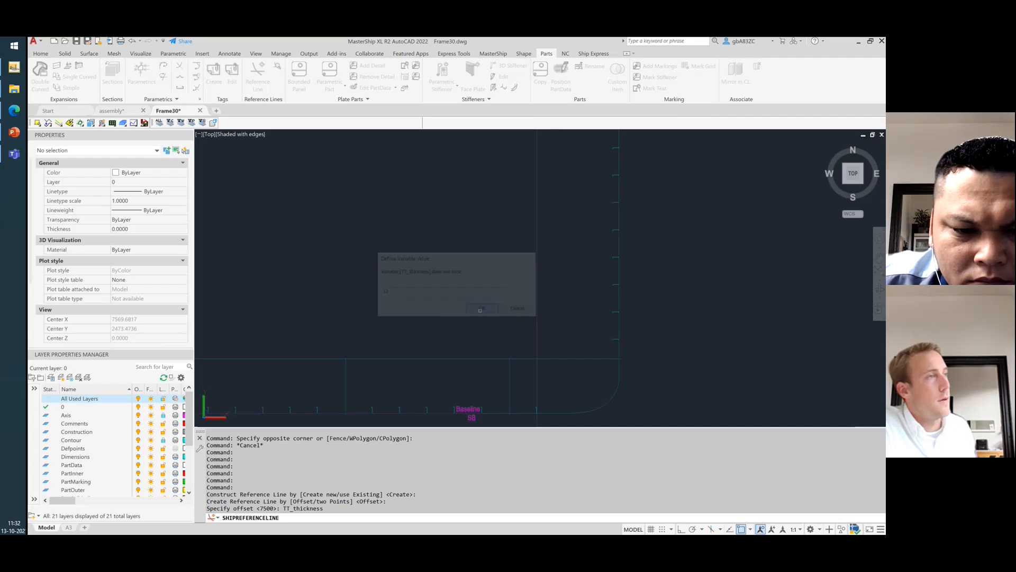
# - Offset the reference line upwards from the horizontal tank-top line on the starboard side and inspect the resulting pair of lines
pyautogui.click(578, 359)
pyautogui.click(565, 189)
pyautogui.scroll(5, 577, 363)
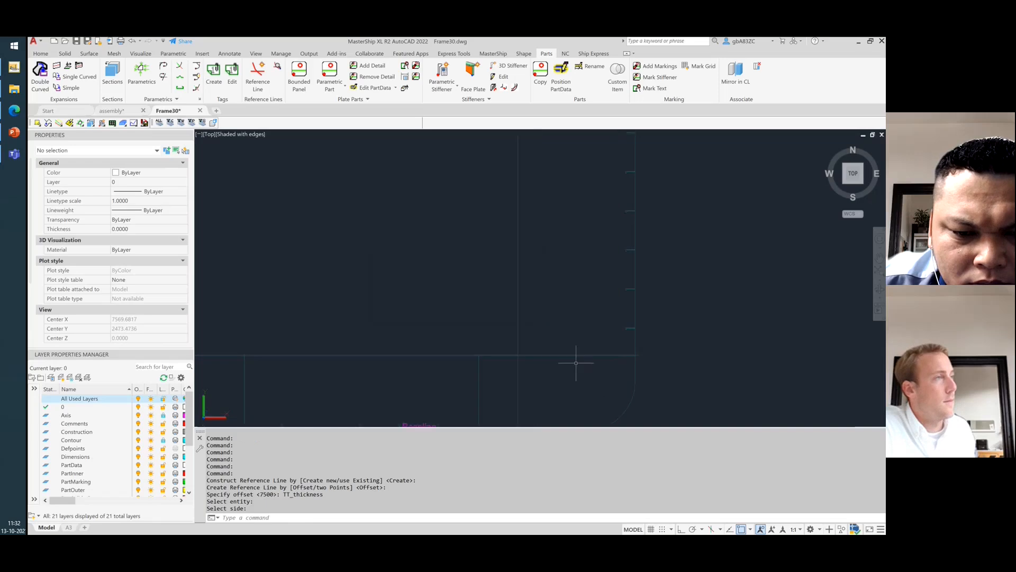
pyautogui.scroll(3, 521, 342)
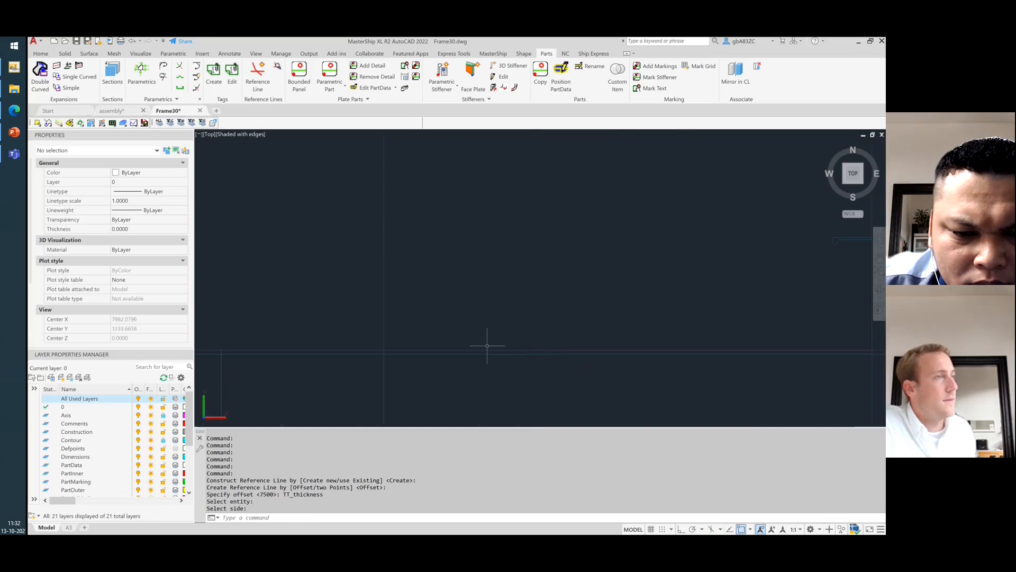
pyautogui.scroll(-4, 450, 382)
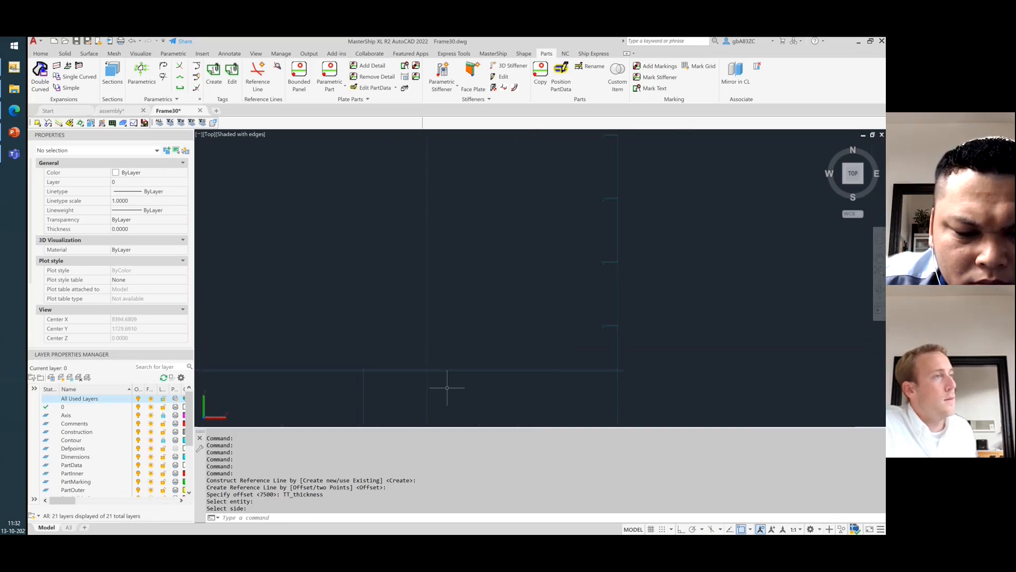
pyautogui.scroll(2, 462, 392)
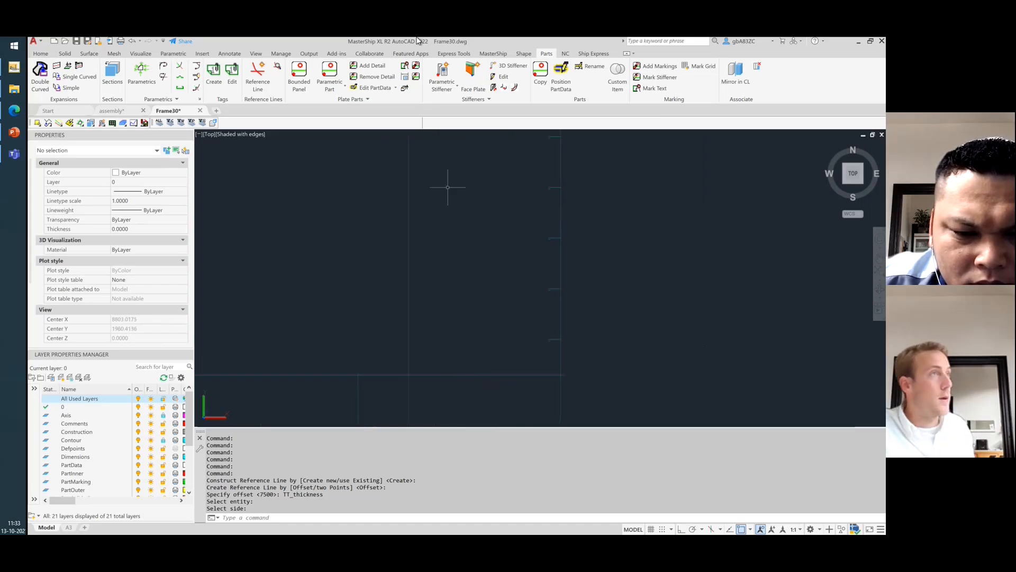
pyautogui.press('Return')
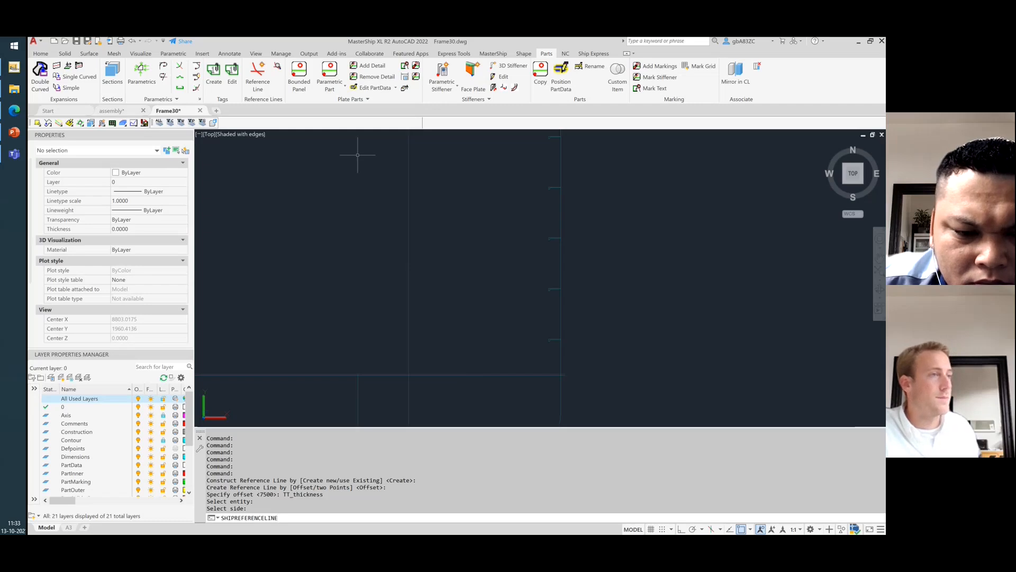
pyautogui.press('Return')
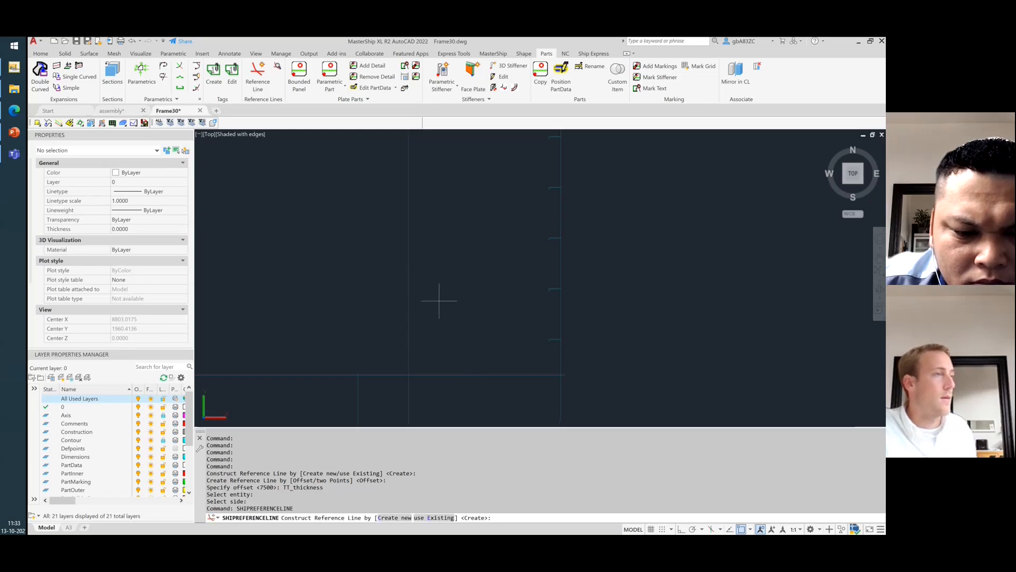
pyautogui.press('Escape')
# - Draw a horizontal line from 10000,0 along the baseline to beyond the frame's port side, with Snap and Ortho on
pyautogui.scroll(-5, 439, 300)
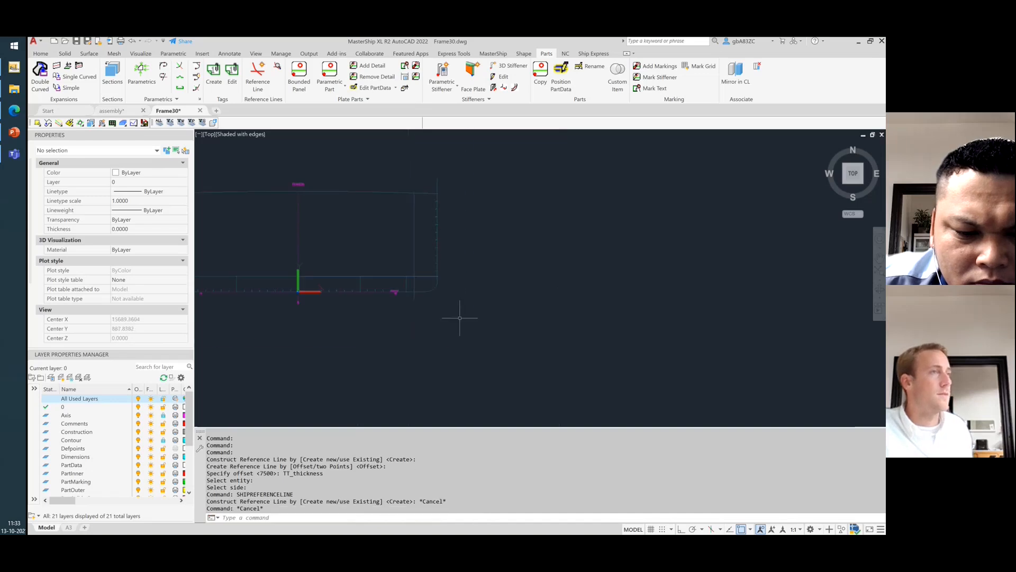
pyautogui.press('Return')
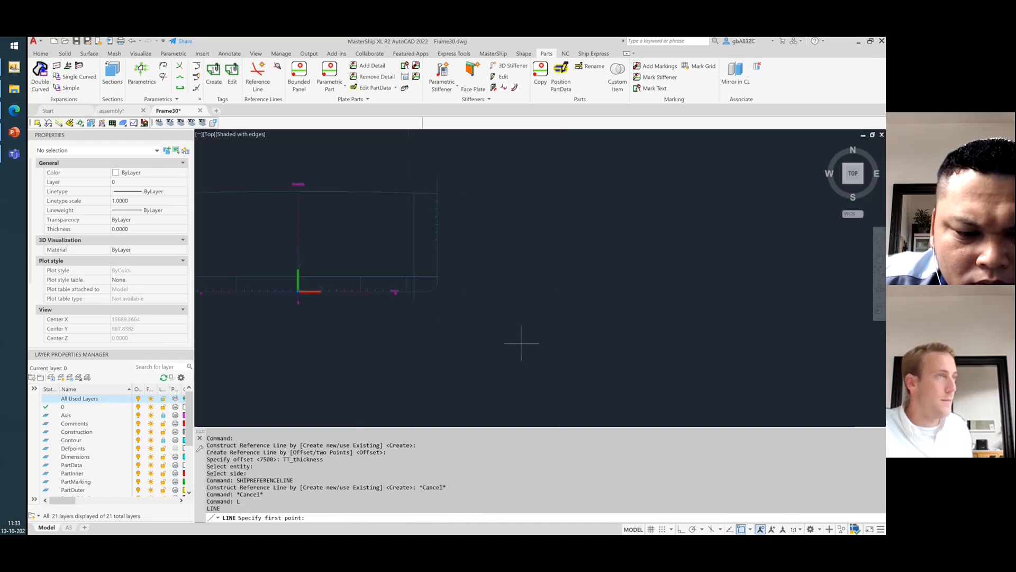
pyautogui.write('10000,0')
pyautogui.press('Return')
pyautogui.scroll(3, 701, 280)
pyautogui.scroll(-4, 692, 295)
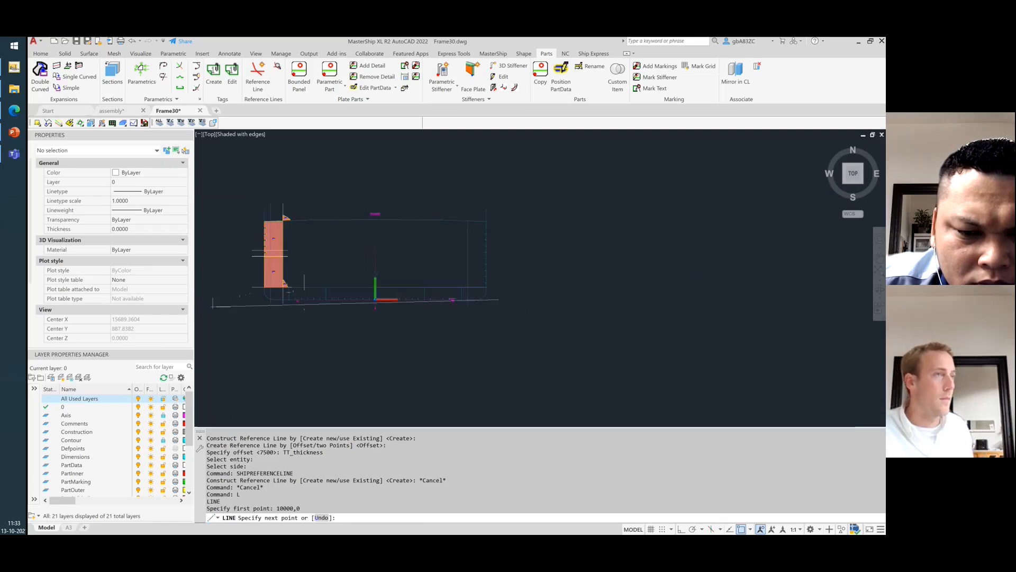
pyautogui.press('F9')
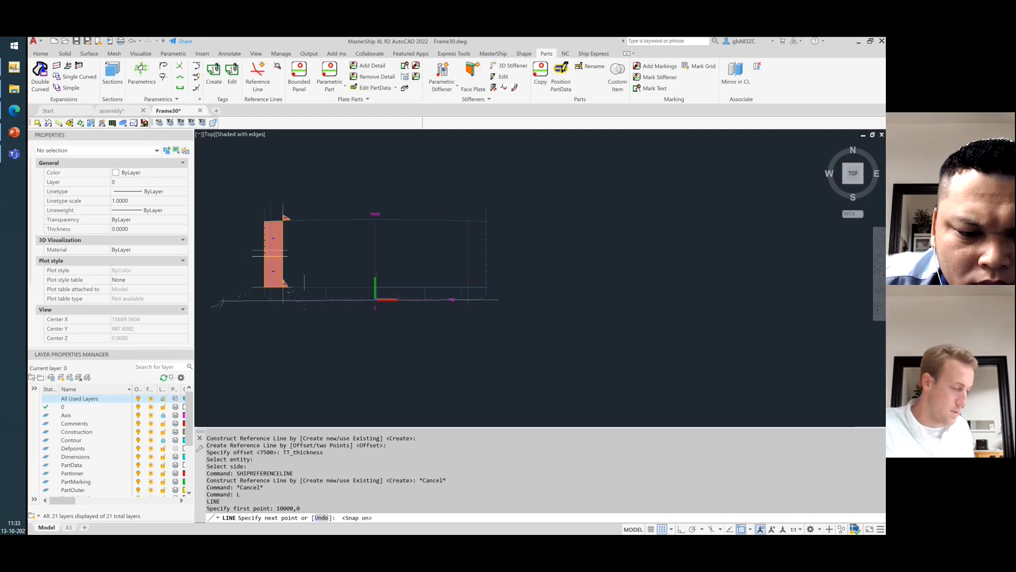
pyautogui.press('F8')
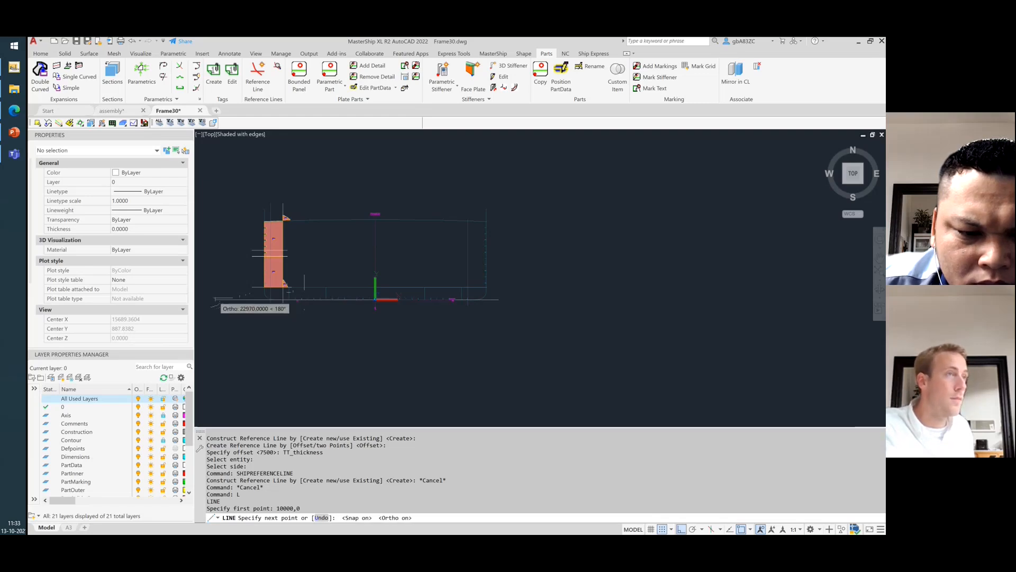
pyautogui.rightClick(235, 300)
pyautogui.click(251, 307)
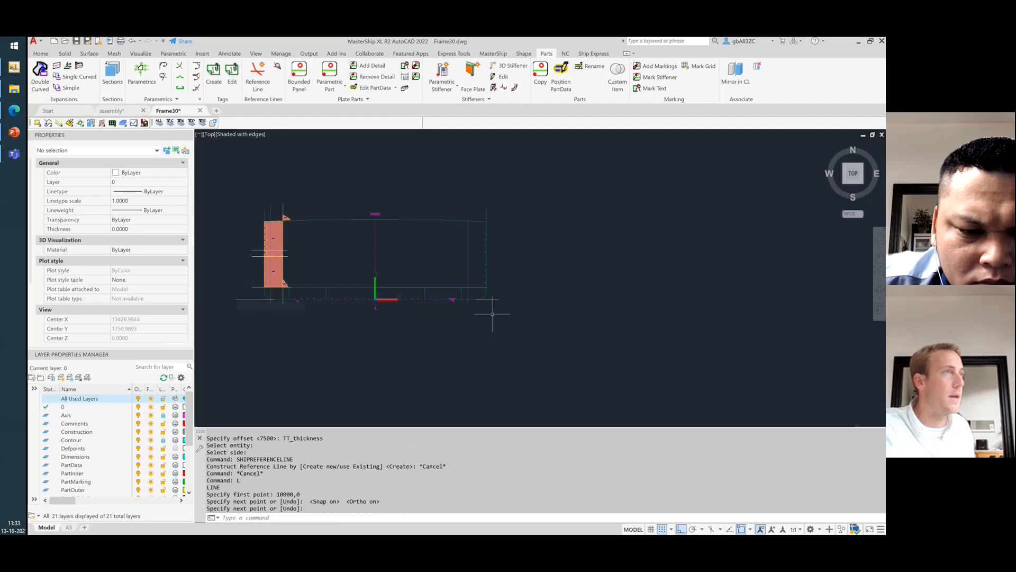
# - Convert the existing horizontal line along the baseline into a reference line
pyautogui.click(264, 80)
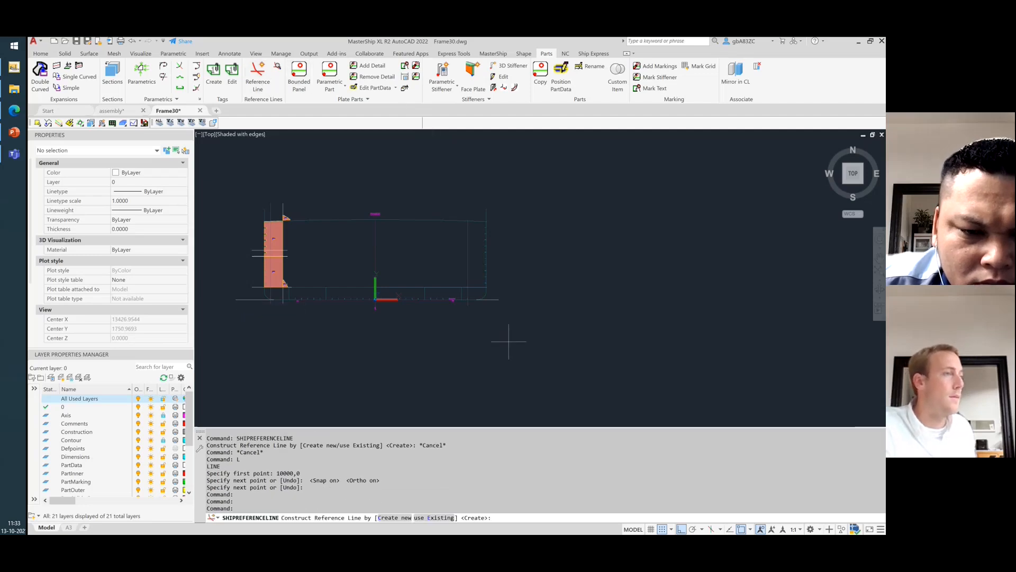
pyautogui.write('e')
pyautogui.press('Return')
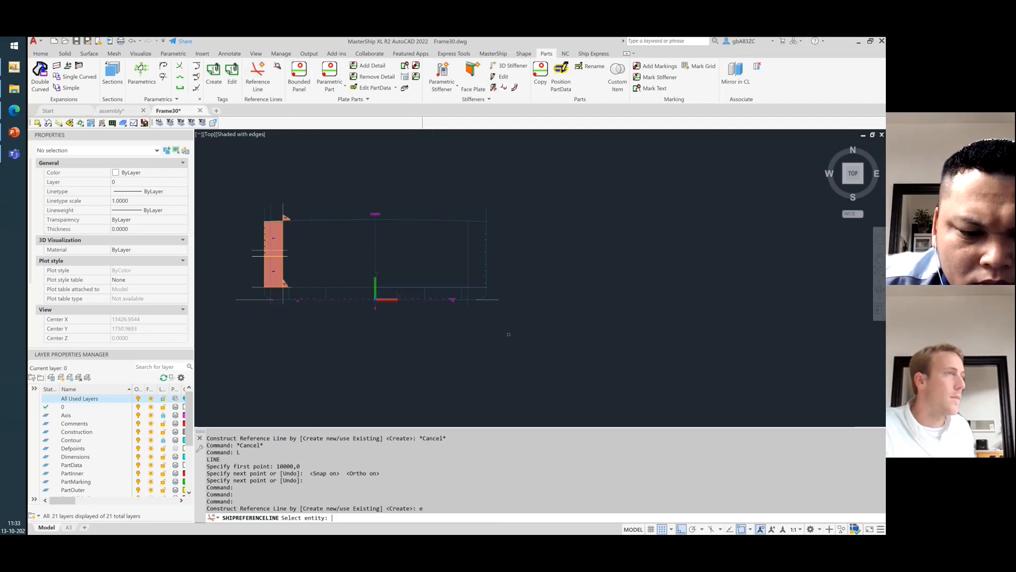
pyautogui.press('Escape')
# - Create a reference line offset upwards from the baseline reference line, using a new variable Tweendeck with the value 3500
pyautogui.scroll(6, 498, 296)
pyautogui.scroll(-2, 468, 399)
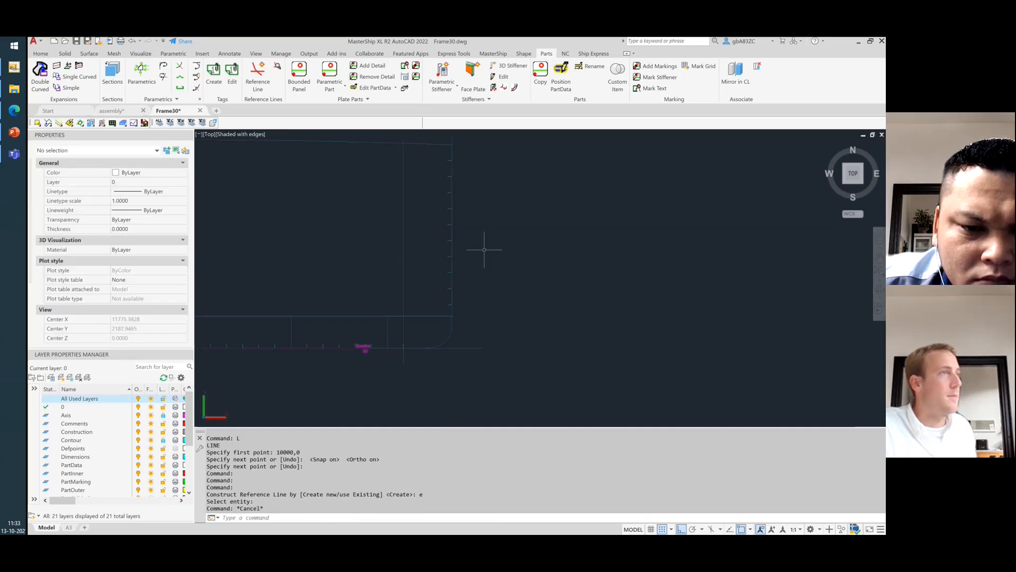
pyautogui.click(260, 71)
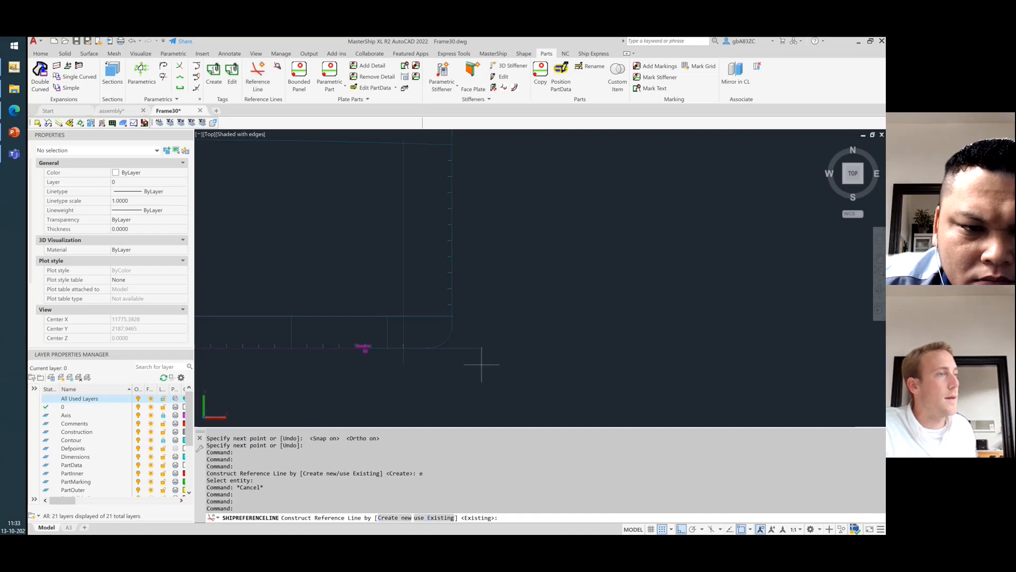
pyautogui.write('c')
pyautogui.press('Return')
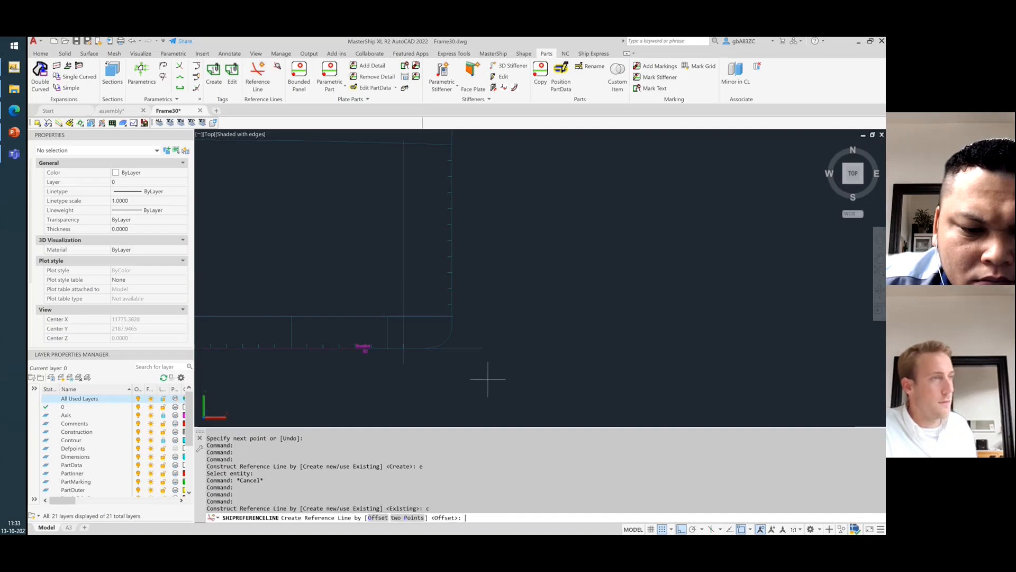
pyautogui.press('Return')
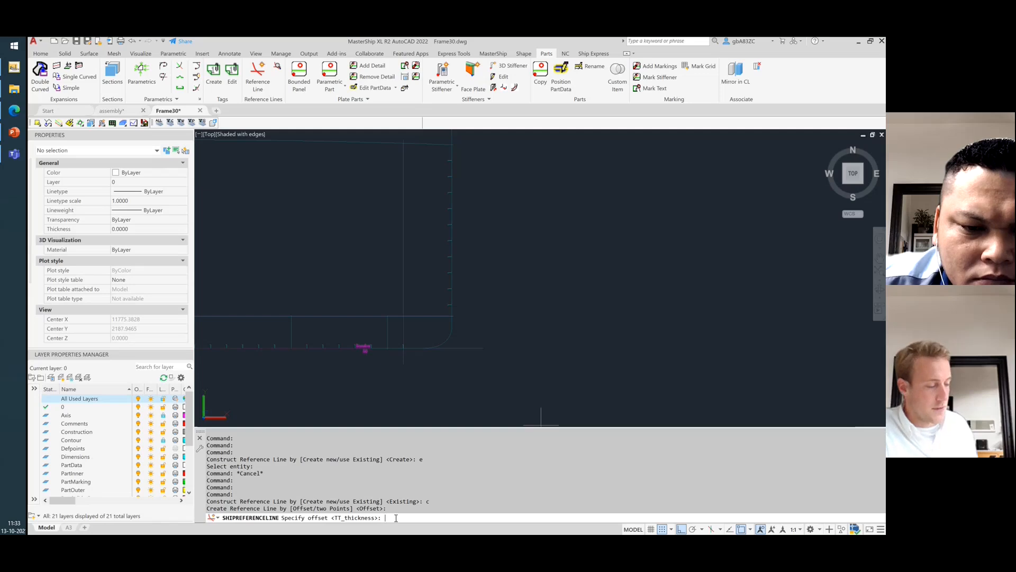
pyautogui.write('Twendeck')
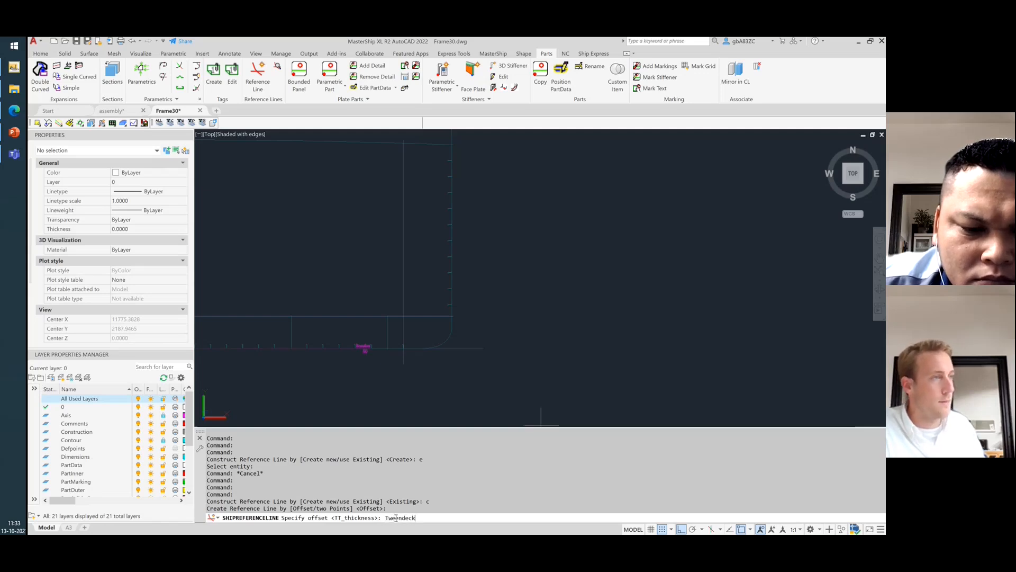
pyautogui.press('Return')
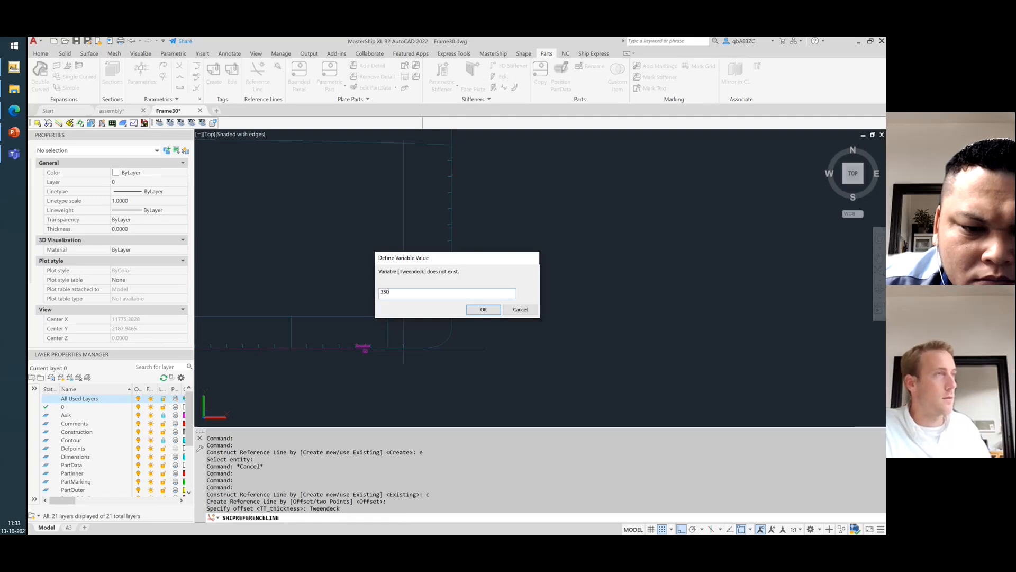
pyautogui.press('Return')
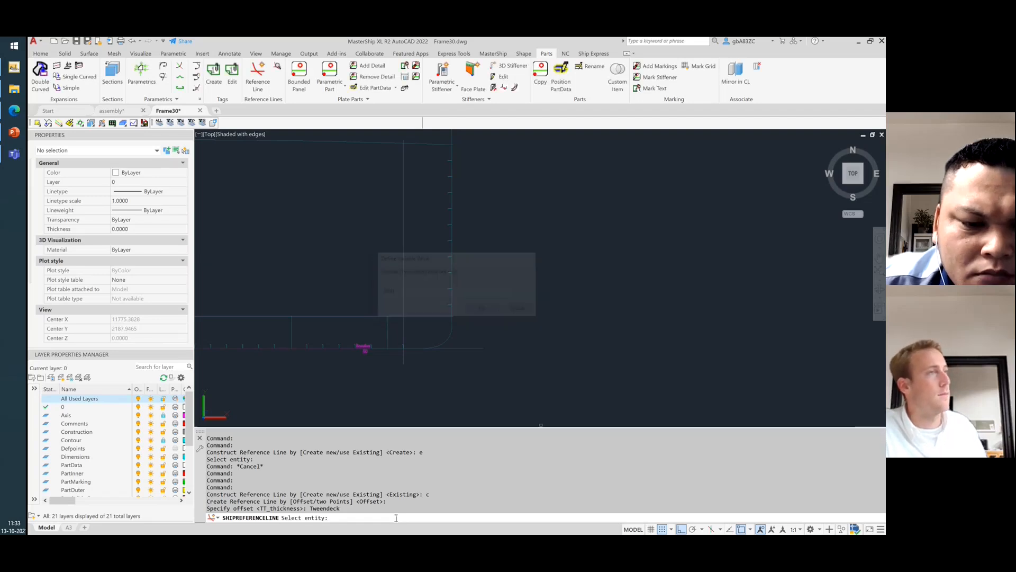
pyautogui.click(458, 348)
pyautogui.click(487, 244)
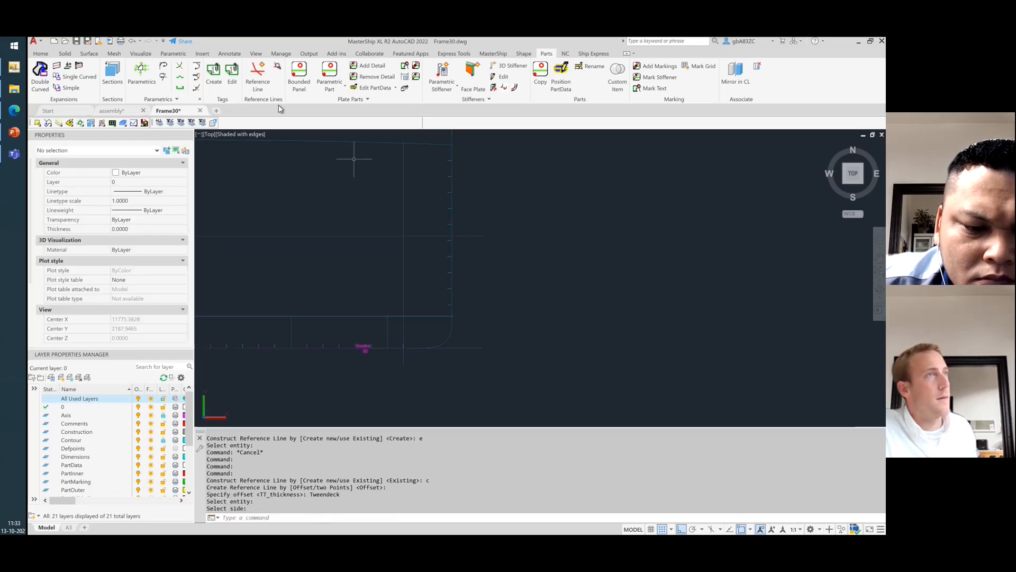
# - Offset another reference line upwards from the tween-deck reference line, using a new variable Tweendeck_thickness with the value 16
pyautogui.click(258, 74)
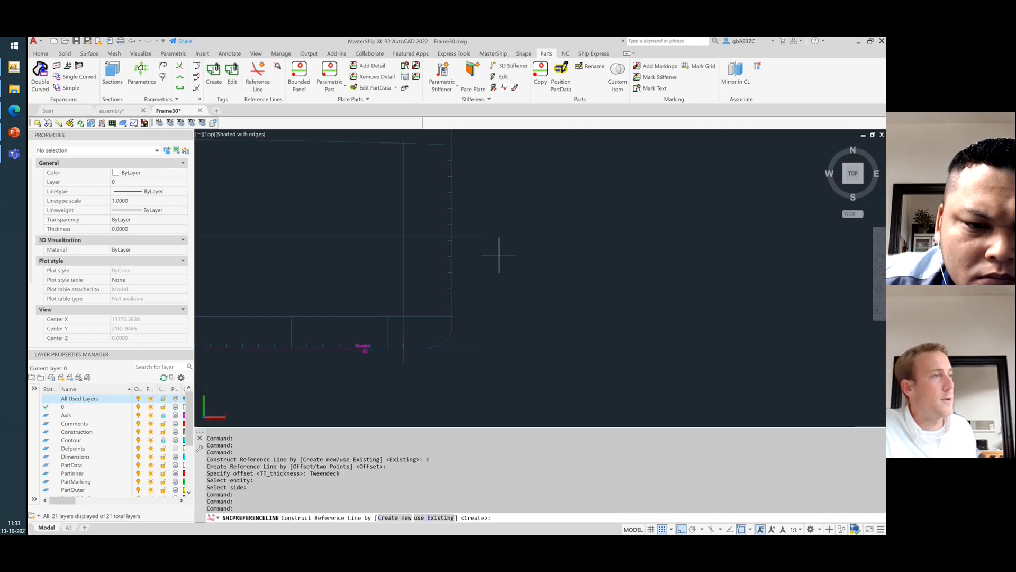
pyautogui.press('Return')
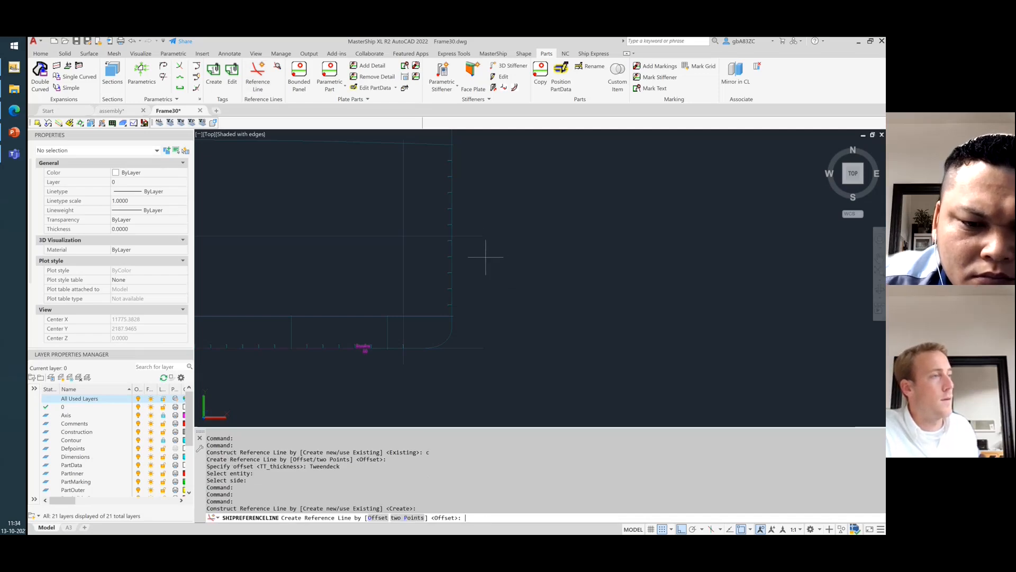
pyautogui.press('Return')
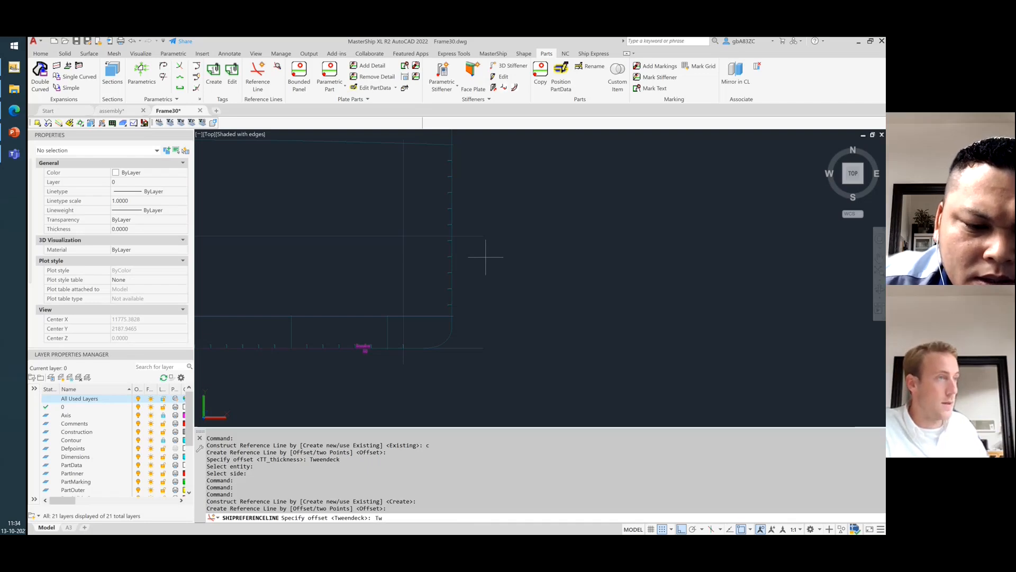
pyautogui.write('Tweendeck_thickness')
pyautogui.press('Return')
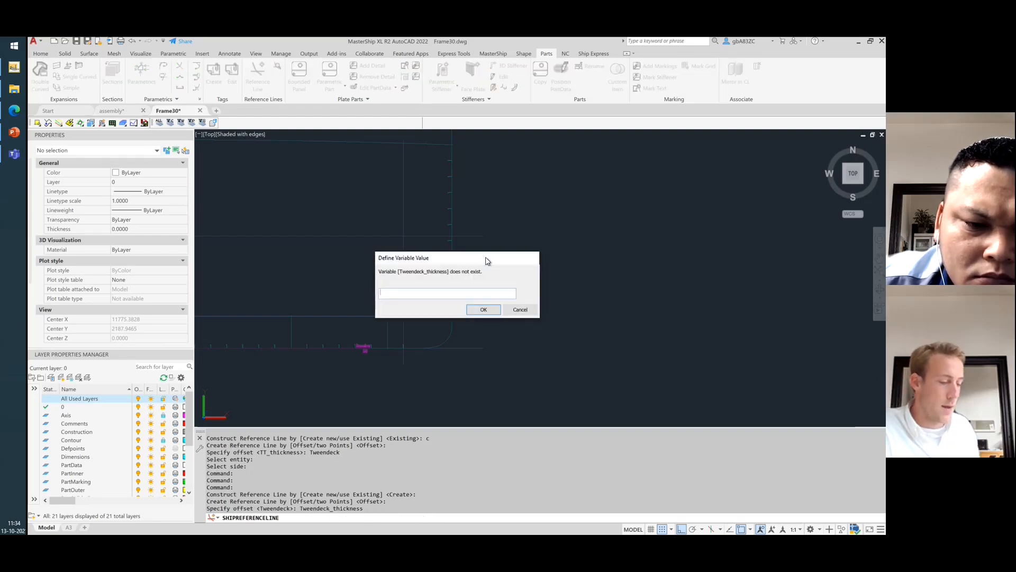
pyautogui.press('Return')
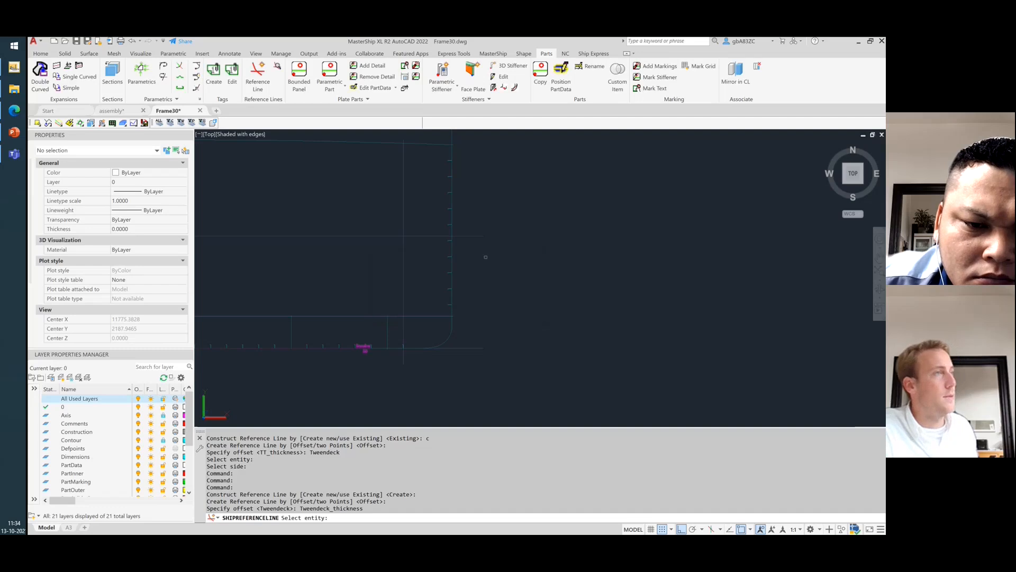
pyautogui.click(465, 236)
pyautogui.click(476, 169)
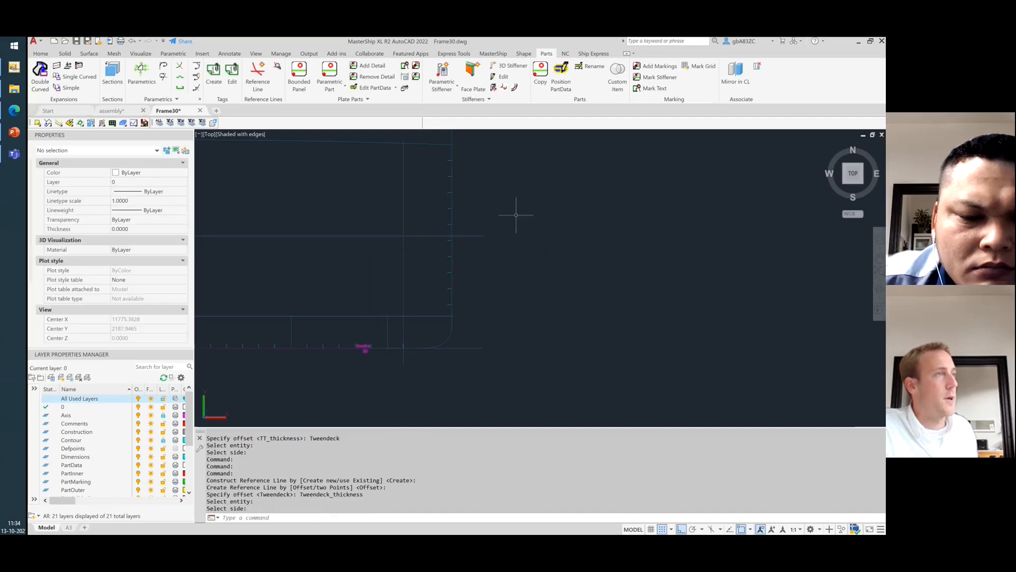
# - Inspect the tween-deck reference lines across the frame, at the existing plate parts and at the opposite side
pyautogui.scroll(-5, 516, 260)
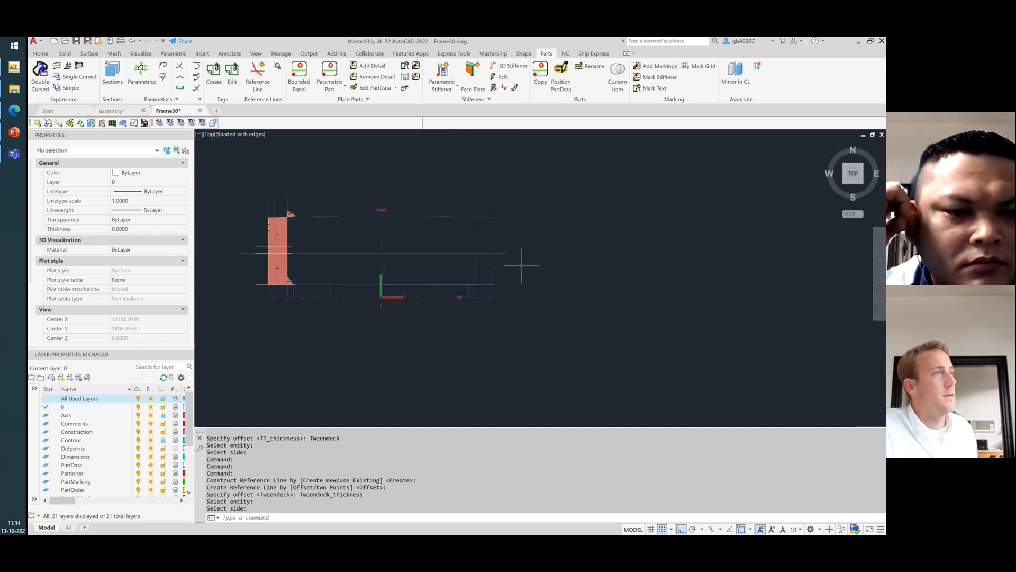
pyautogui.scroll(8, 254, 253)
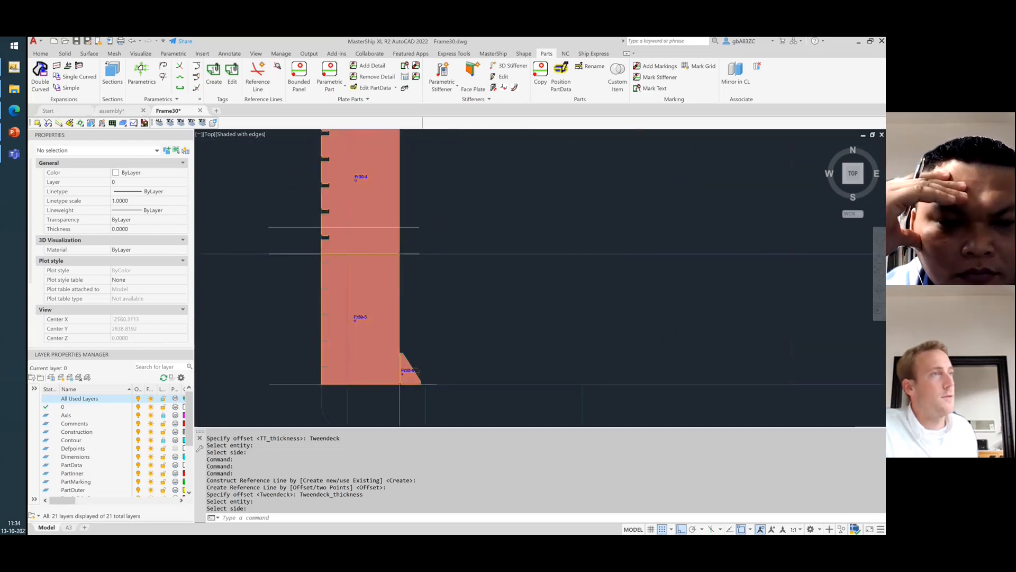
pyautogui.scroll(-7, 267, 253)
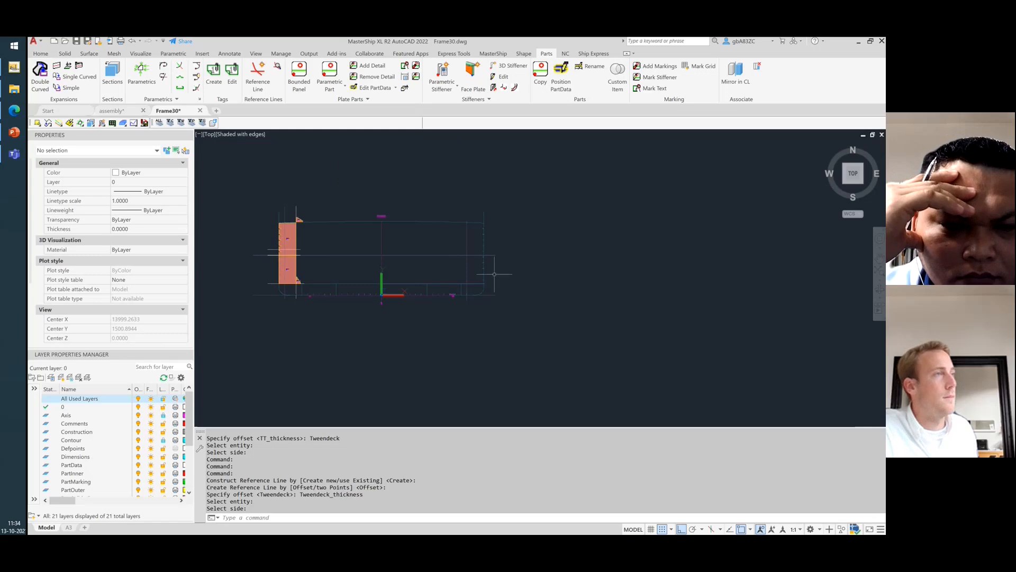
pyautogui.scroll(5, 494, 273)
pyautogui.scroll(-2, 528, 265)
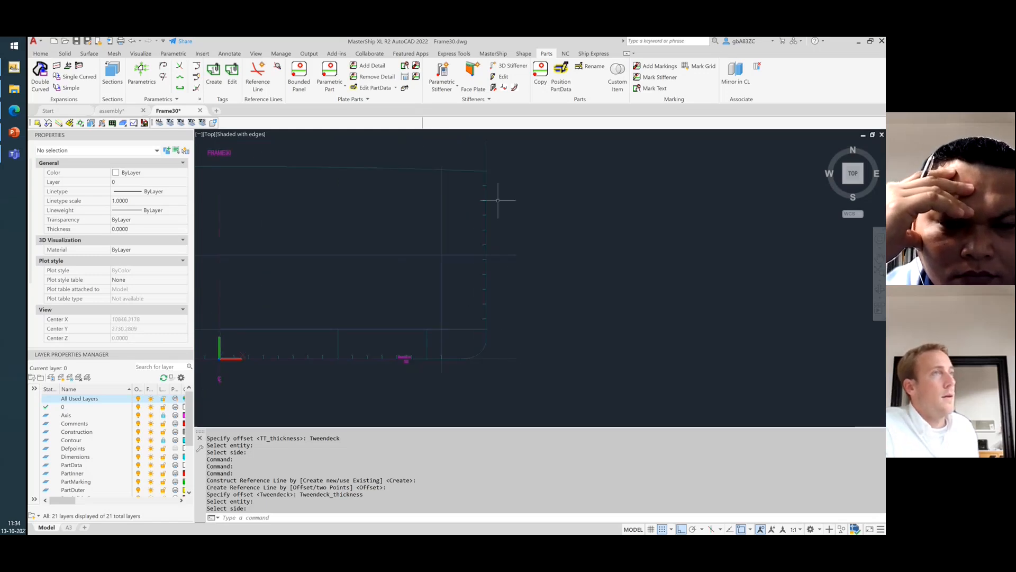
pyautogui.scroll(8, 497, 222)
pyautogui.scroll(-7, 511, 234)
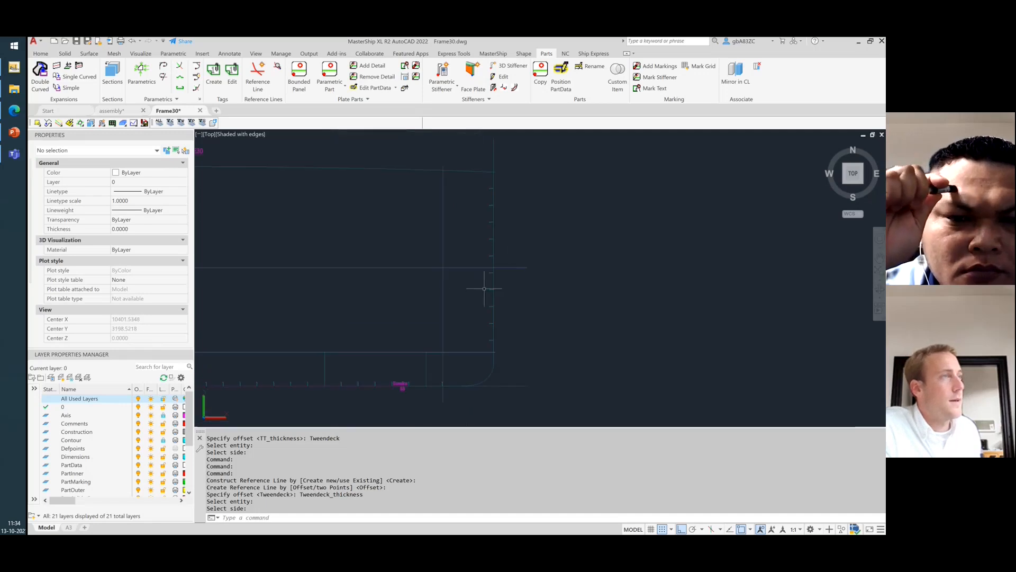
# - Change the value of the named parameter Tweendeck to 2500
pyautogui.click(406, 77)
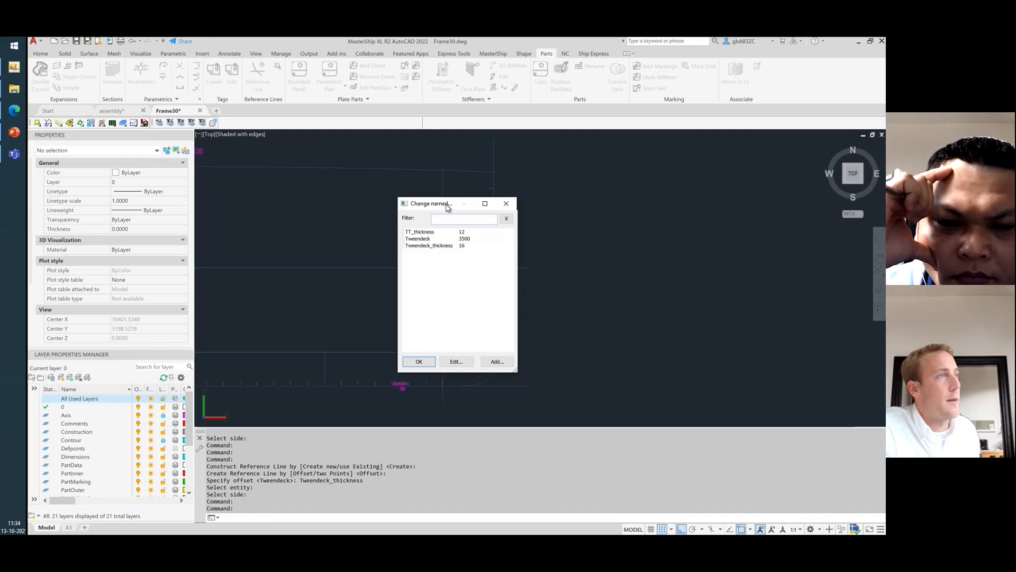
pyautogui.moveTo(447, 207); pyautogui.dragTo(577, 188)
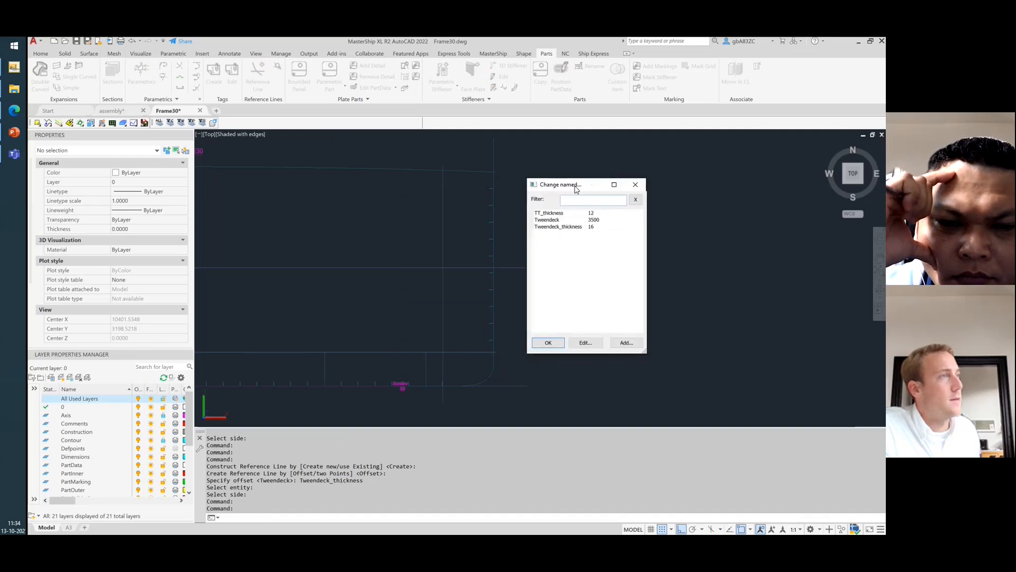
pyautogui.click(596, 227)
pyautogui.click(606, 220)
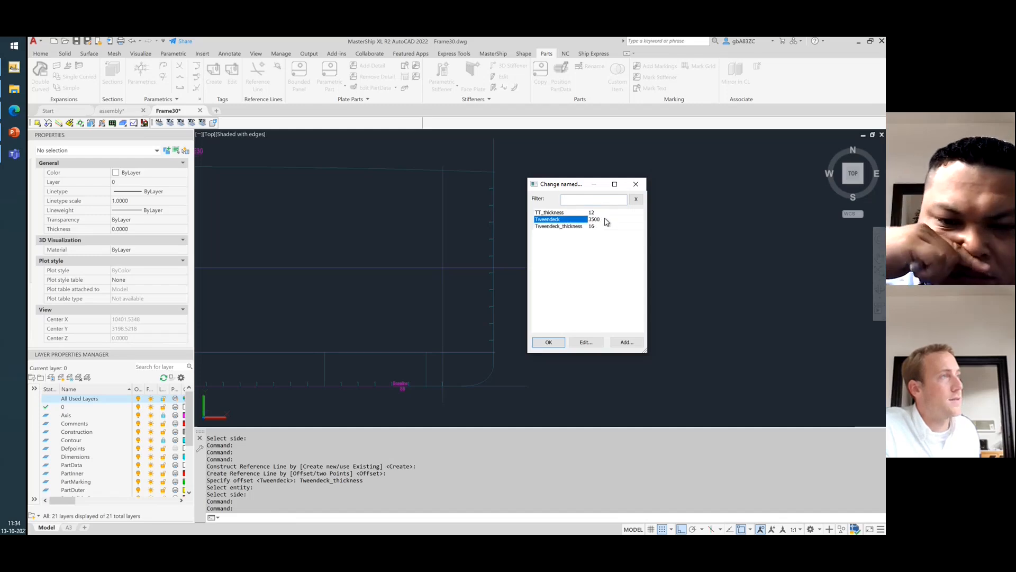
pyautogui.click(586, 342)
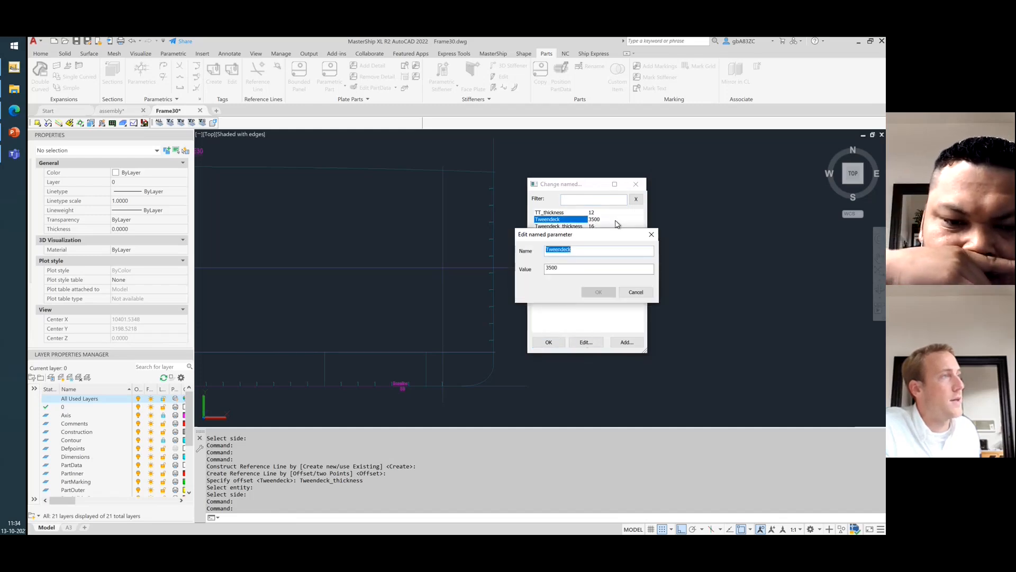
pyautogui.doubleClick(569, 269)
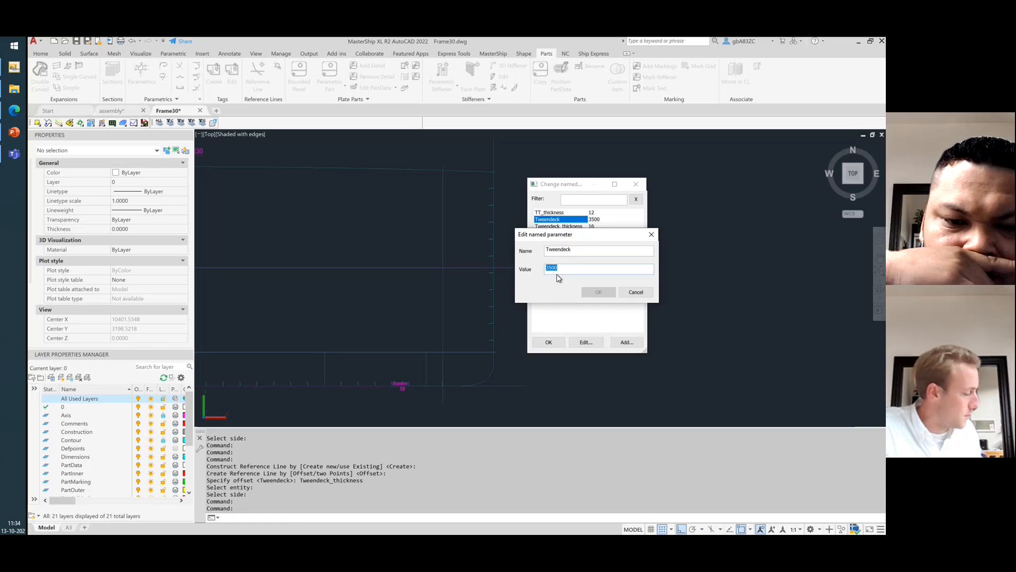
pyautogui.write('2500')
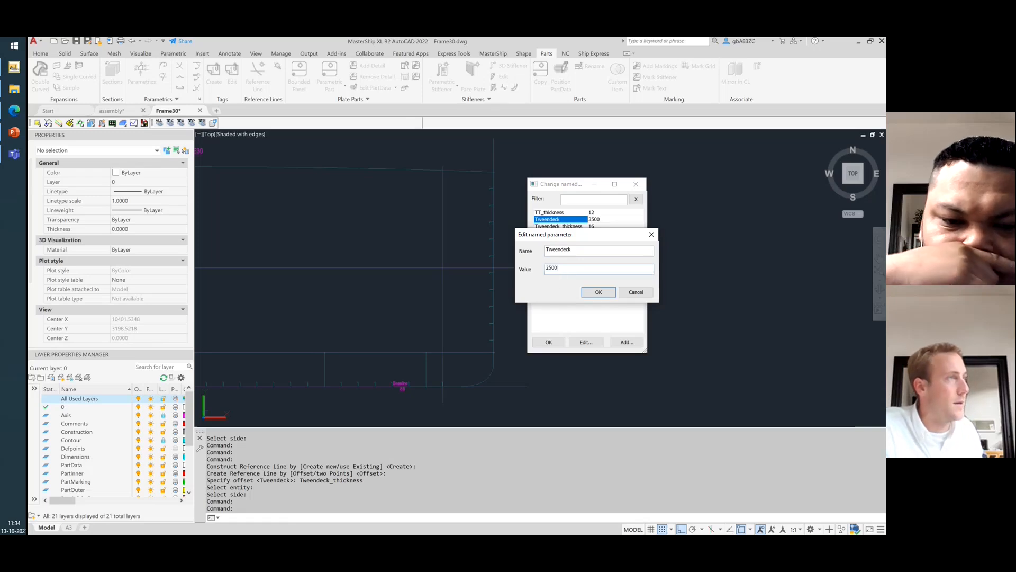
pyautogui.click(598, 292)
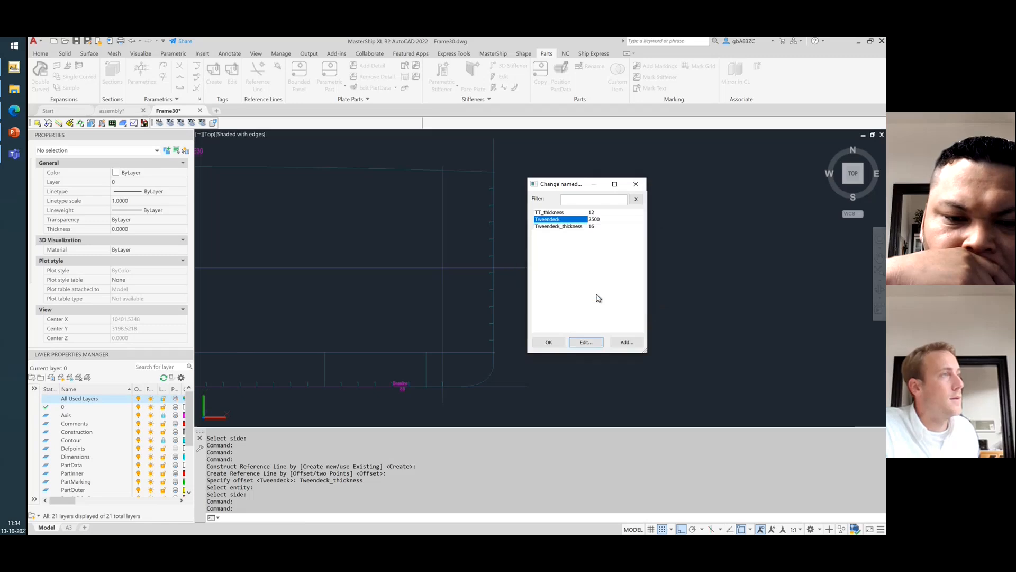
pyautogui.click(549, 341)
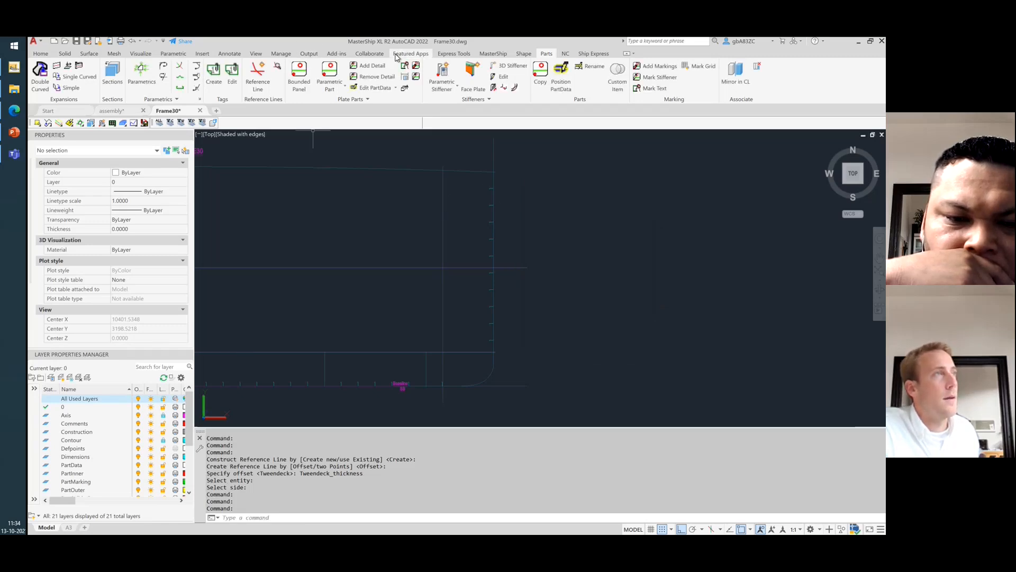
# - Run an update check, mark the Tweendeck parameter change for update and apply it to the model
pyautogui.click(493, 53)
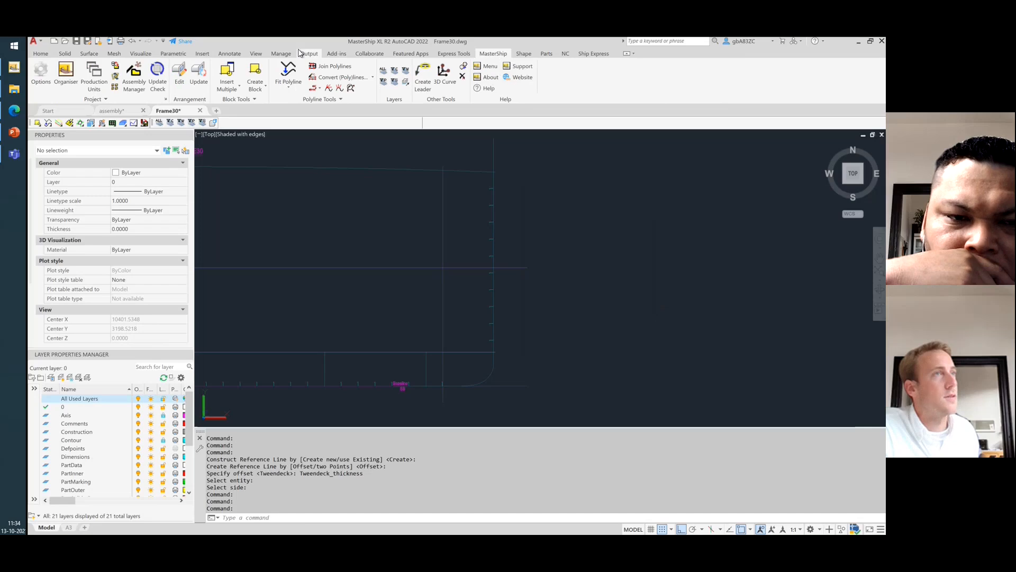
pyautogui.click(157, 80)
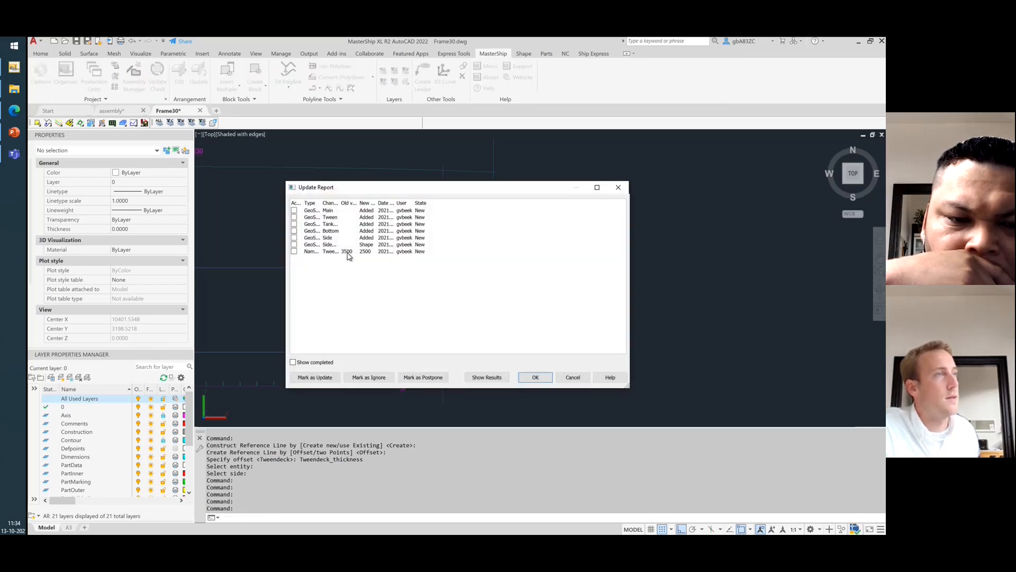
pyautogui.click(294, 252)
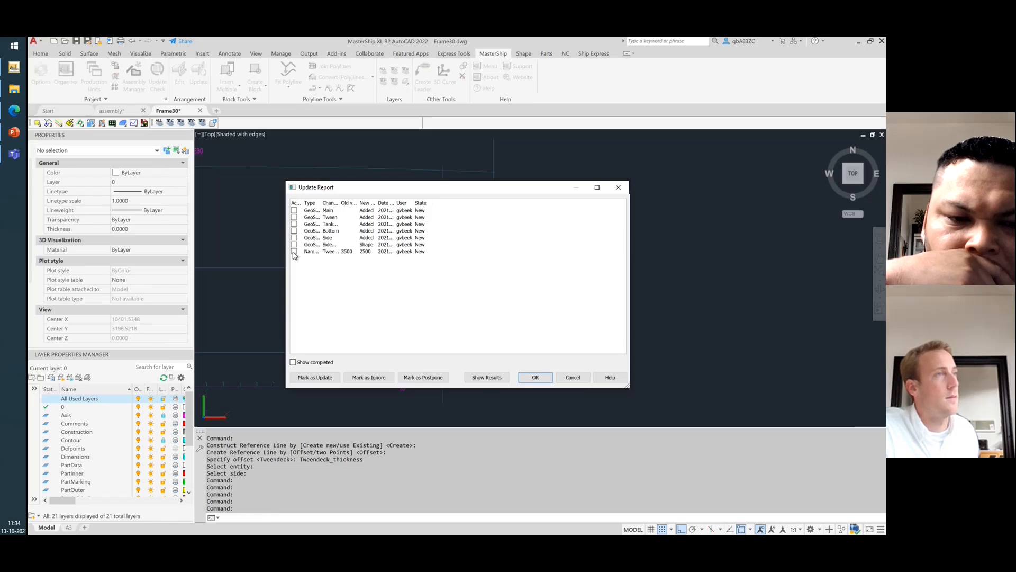
pyautogui.click(322, 378)
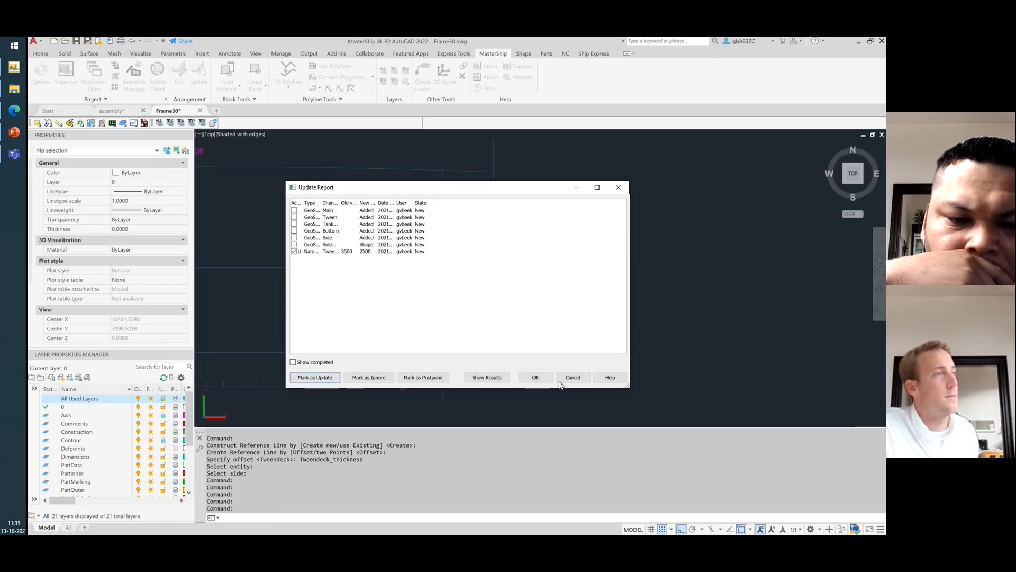
pyautogui.click(535, 378)
pyautogui.click(541, 366)
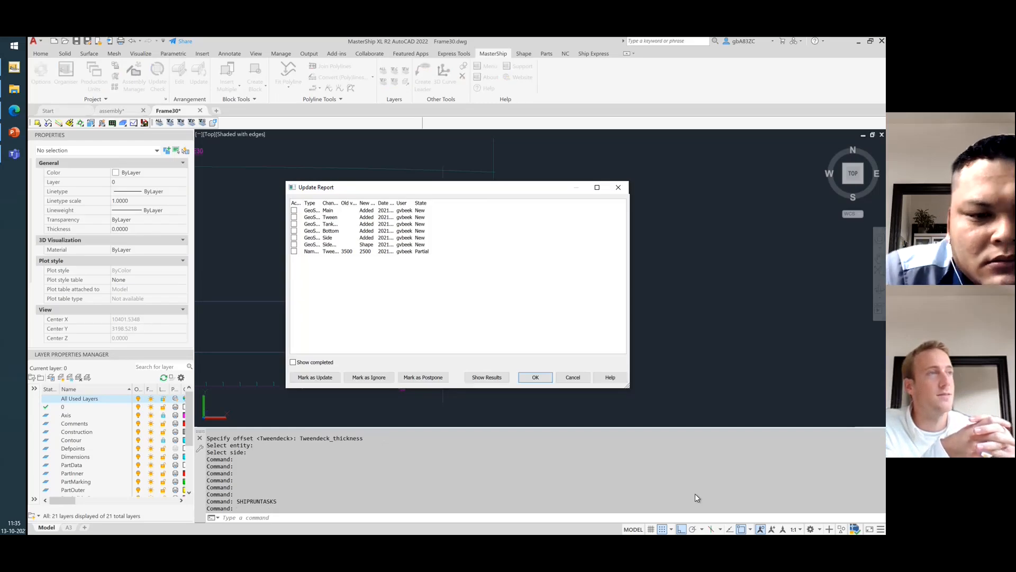
pyautogui.click(535, 377)
# - Select the two tween-deck reference lines to examine their position and properties, and clear the selection
pyautogui.scroll(3, 442, 309)
pyautogui.scroll(-2, 440, 329)
pyautogui.click(531, 323)
pyautogui.click(519, 286)
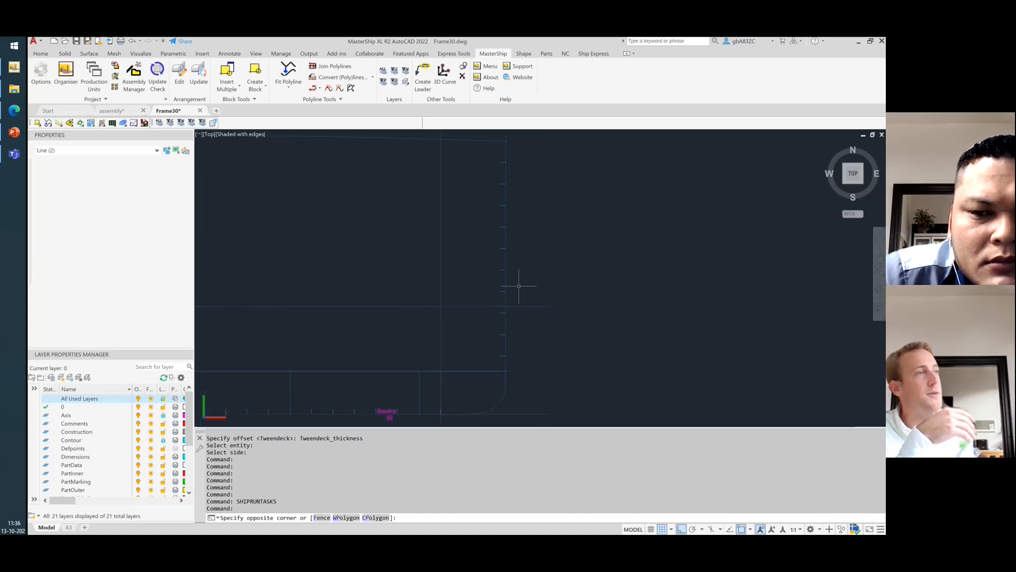
pyautogui.click(525, 359)
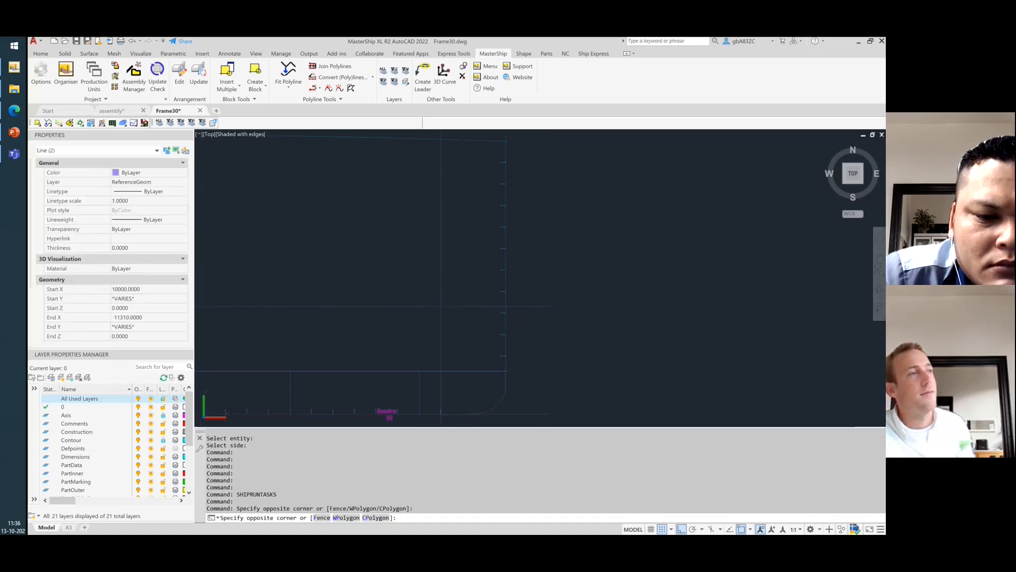
pyautogui.press('Escape')
pyautogui.press('Escape')
pyautogui.press('Escape')
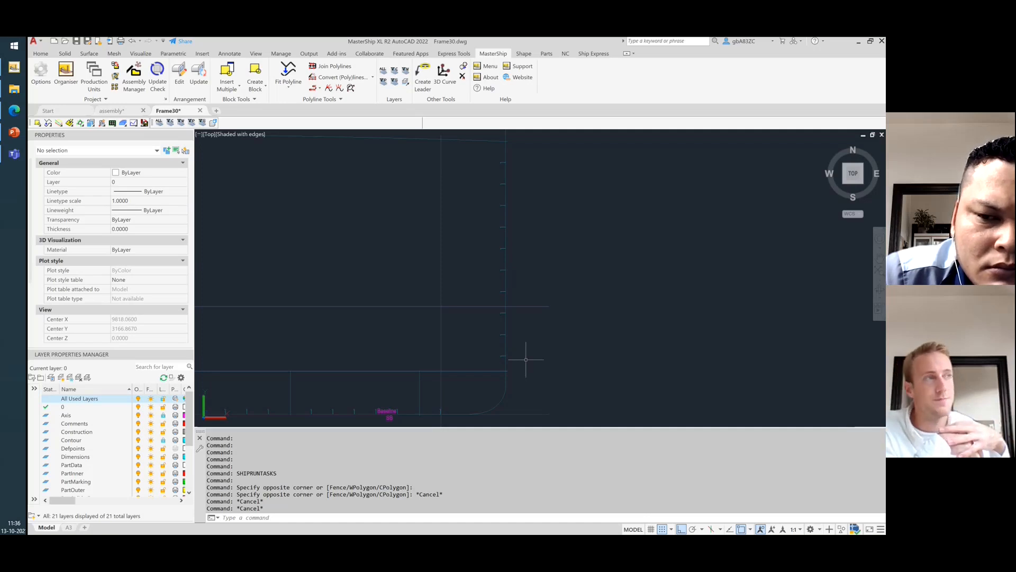
# - Start a generic parametric part bounded by the vertical reference line, the tween-deck line, the side shell and the upper deck line
pyautogui.scroll(-3, 523, 356)
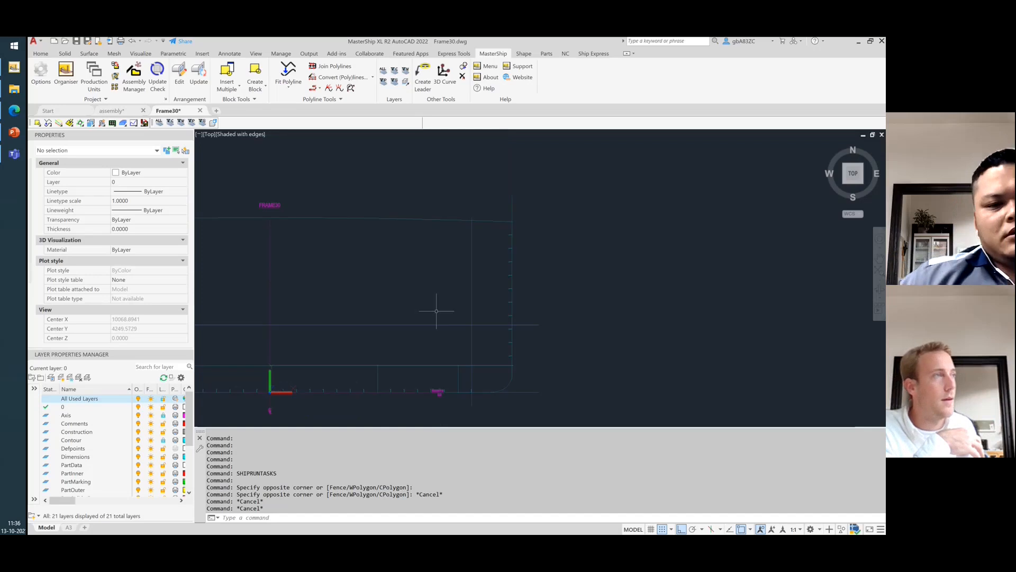
pyautogui.click(544, 54)
pyautogui.click(328, 76)
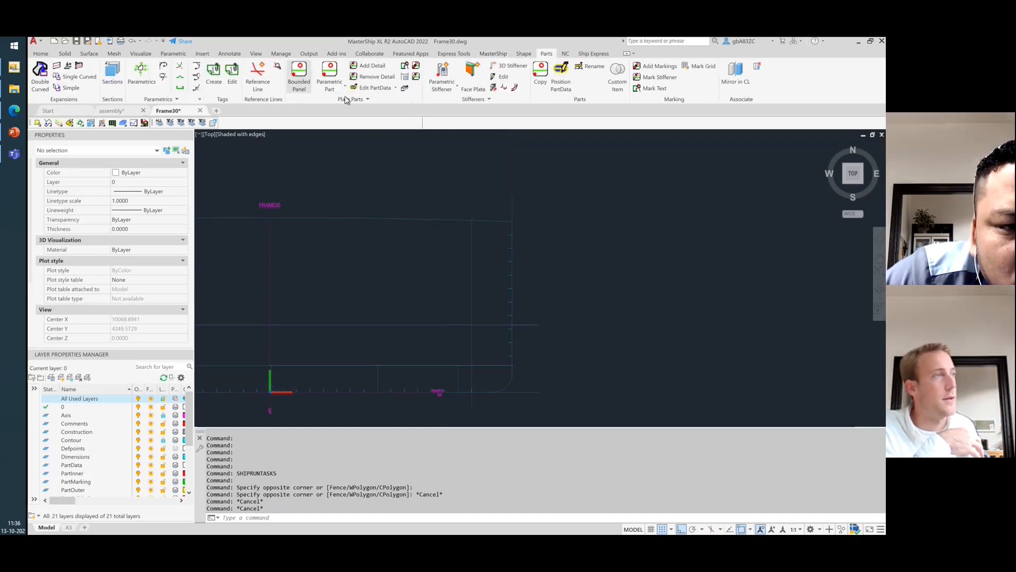
pyautogui.click(471, 288)
pyautogui.scroll(5, 497, 334)
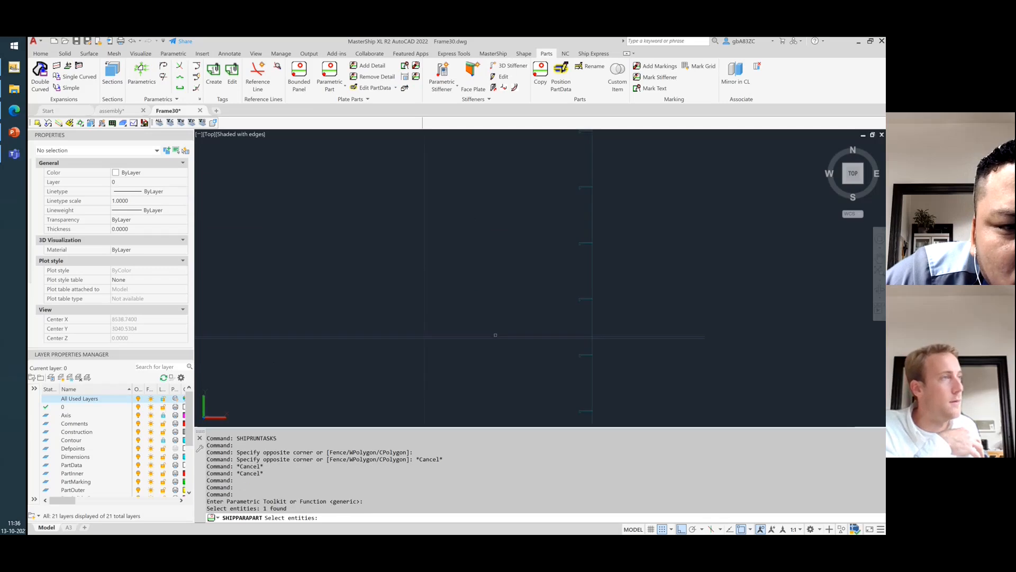
pyautogui.click(495, 336)
pyautogui.scroll(-3, 577, 331)
pyautogui.click(560, 338)
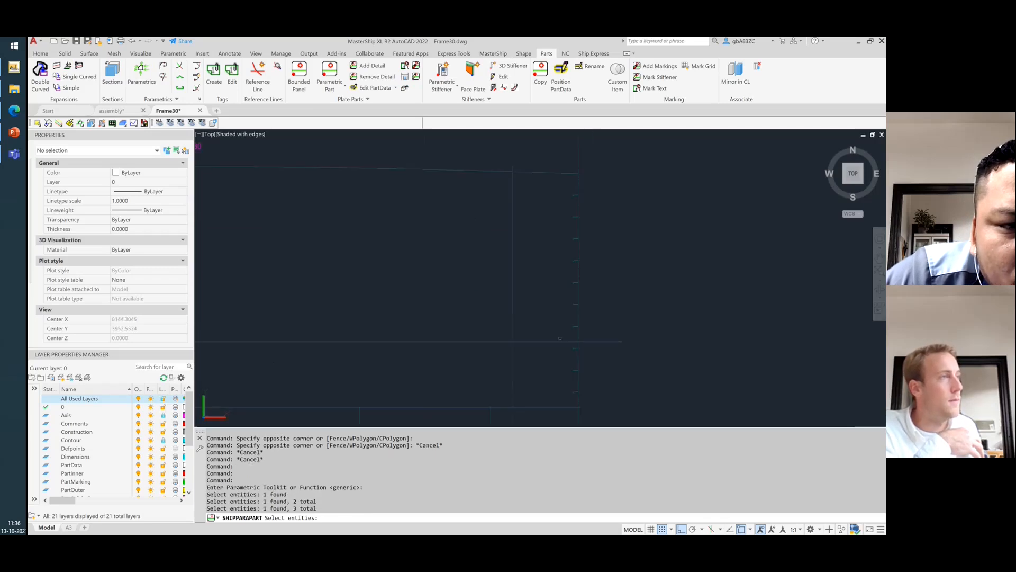
pyautogui.click(541, 171)
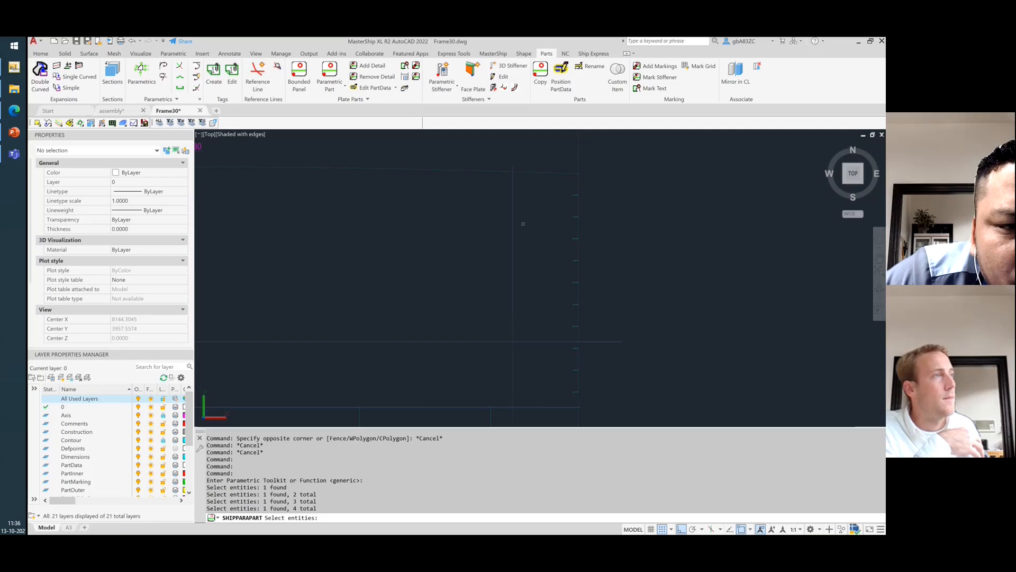
pyautogui.press('Return')
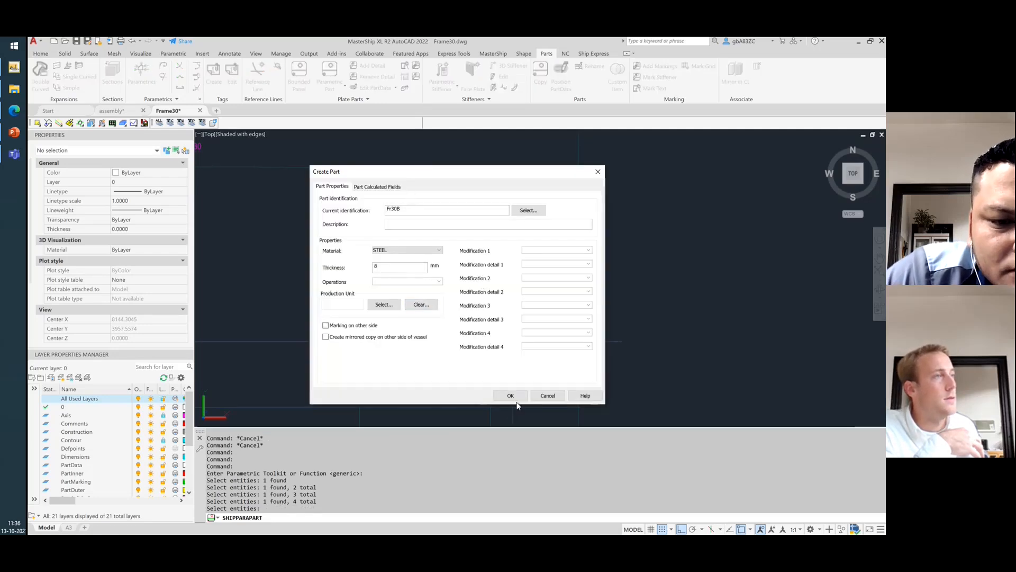
# - Set Modification 1 to Paint and create the part Fr30B in STEEL with 8 mm thickness
pyautogui.click(551, 252)
pyautogui.write('Paint')
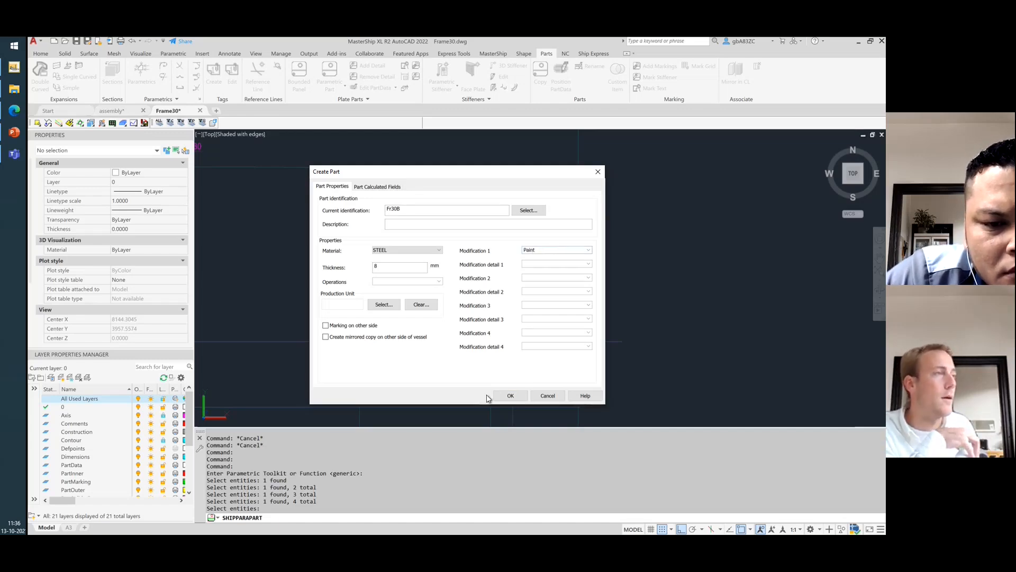
pyautogui.click(509, 396)
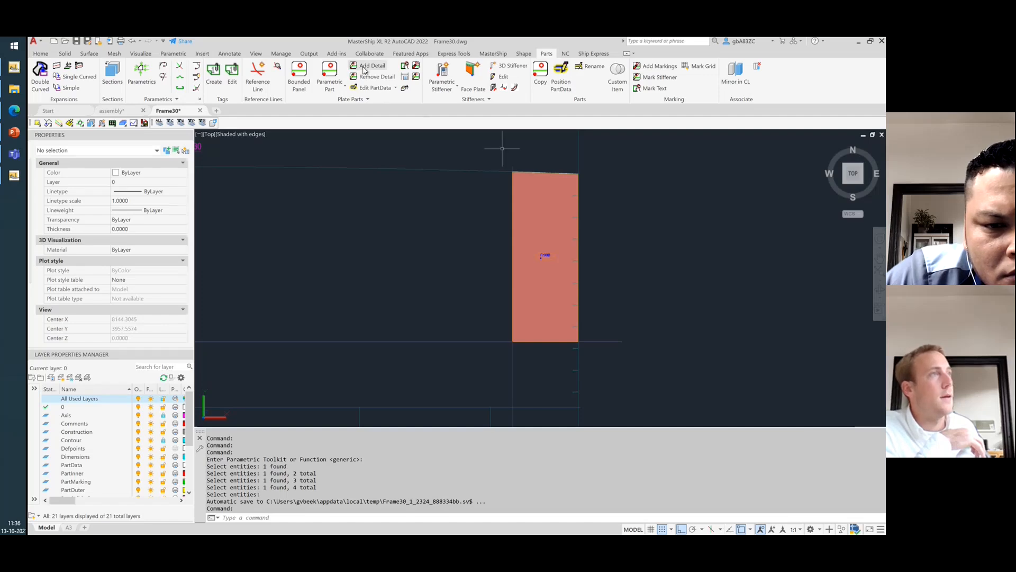
# - Add a Cutout 6 detail to the new Fr30B plate, with its cutout radius driven by a new variable R_weldhole of 25
pyautogui.click(365, 65)
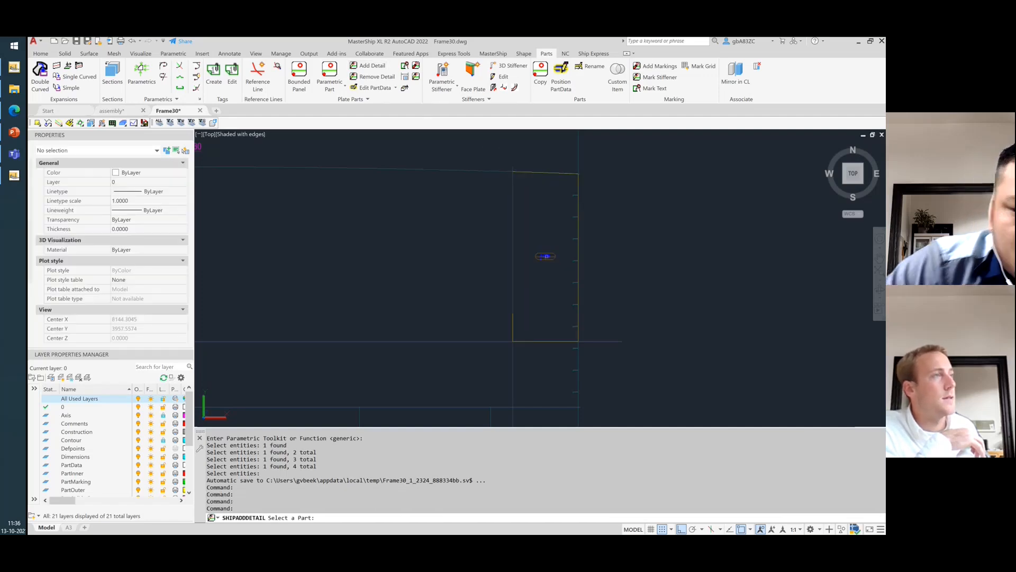
pyautogui.click(545, 256)
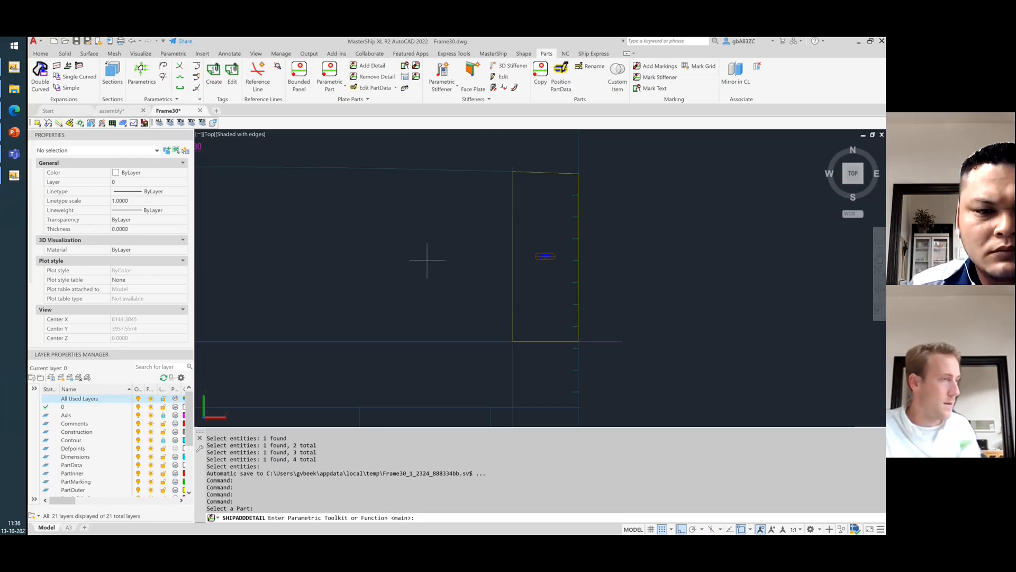
pyautogui.press('Return')
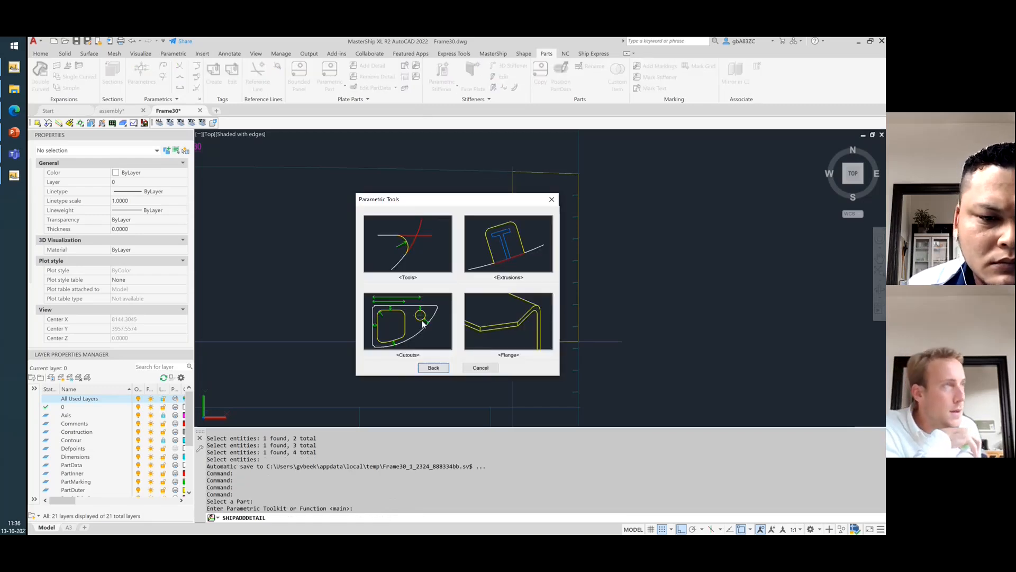
pyautogui.click(422, 324)
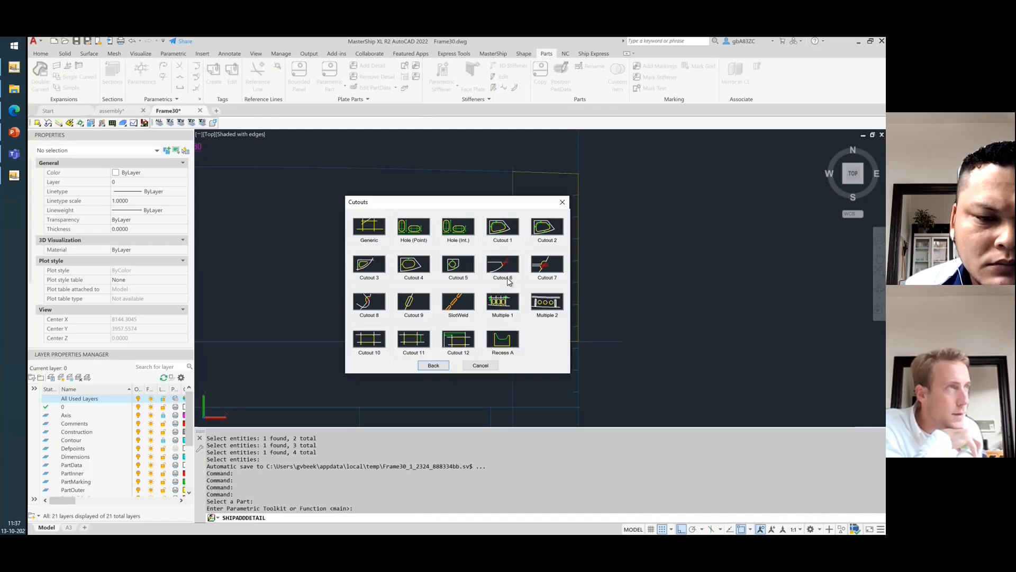
pyautogui.click(507, 281)
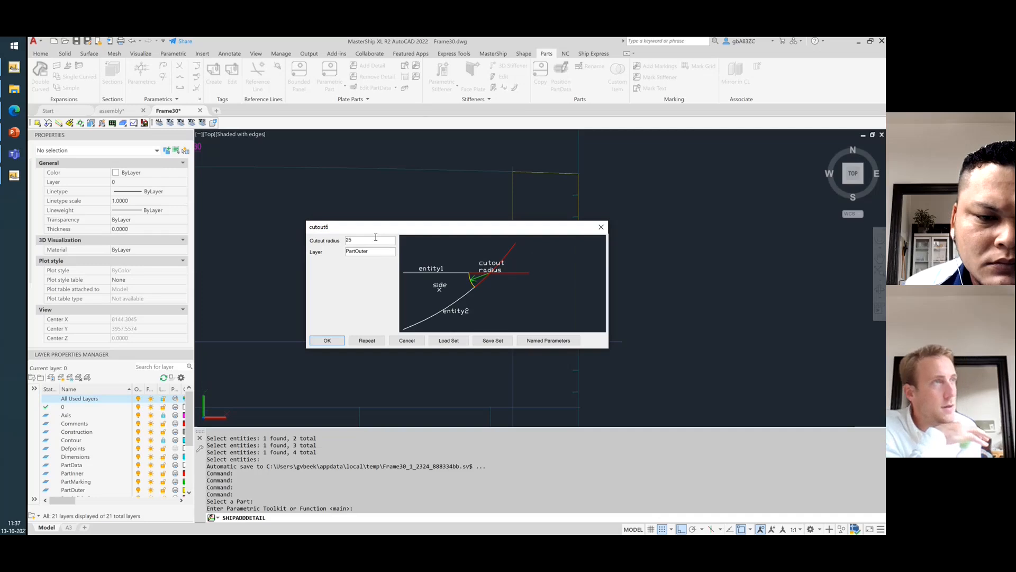
pyautogui.moveTo(376, 238); pyautogui.dragTo(290, 237)
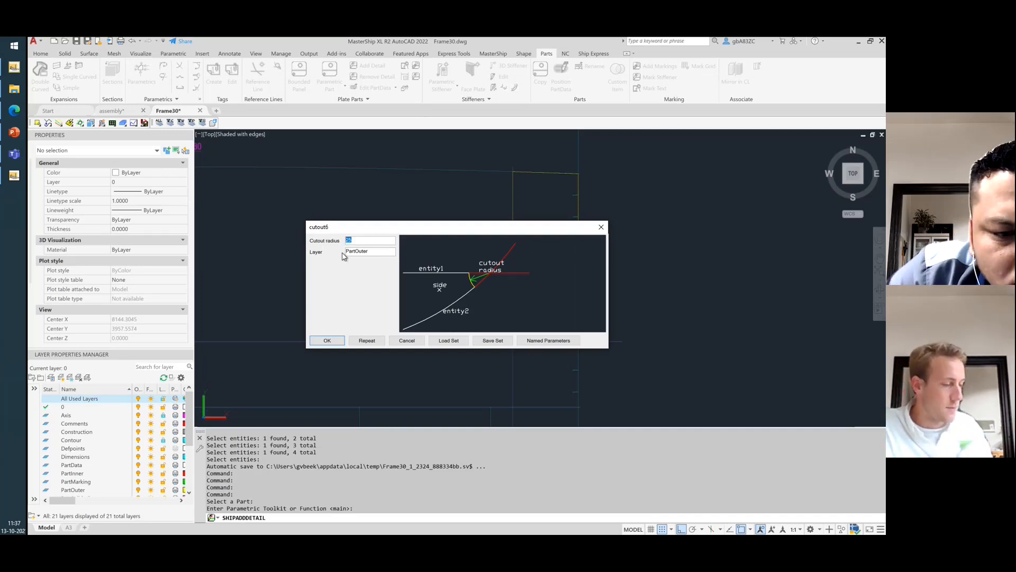
pyautogui.write('R_weldhole')
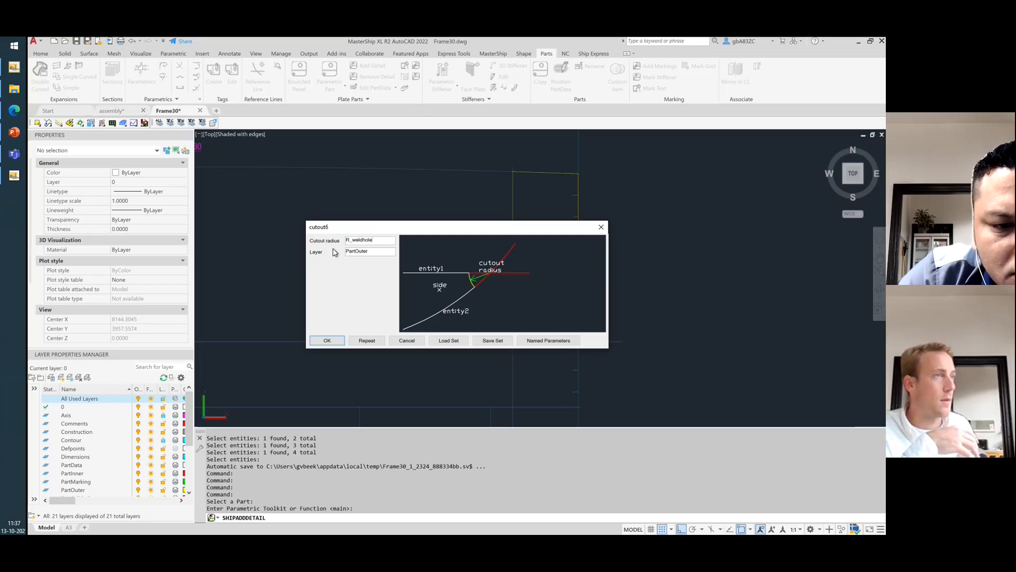
pyautogui.click(329, 340)
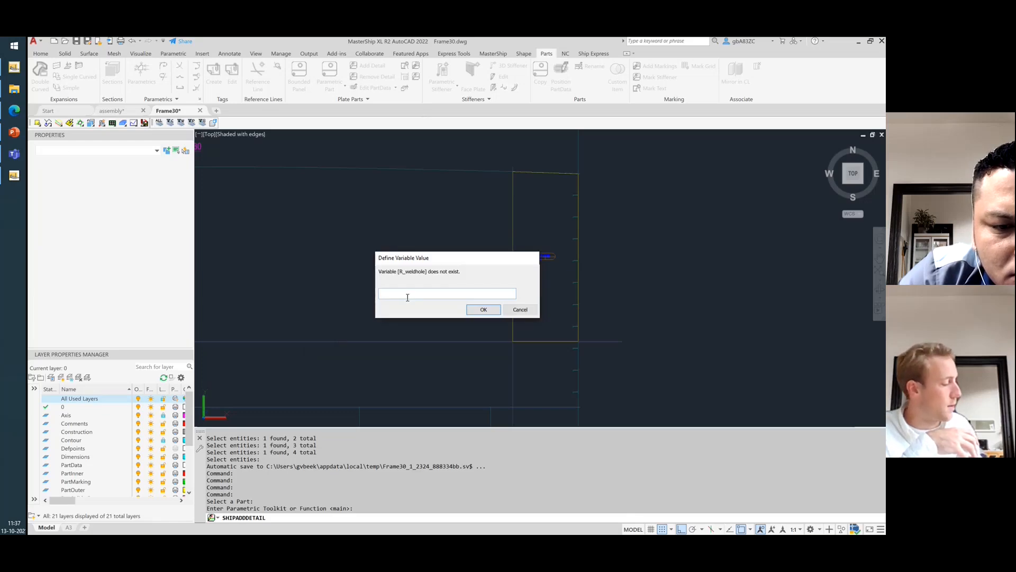
pyautogui.write('25')
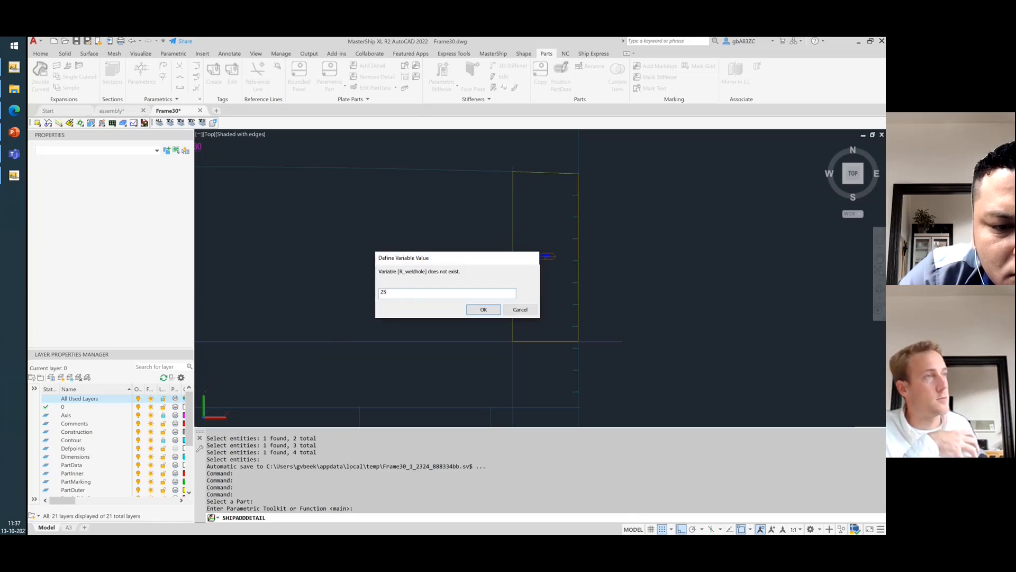
pyautogui.click(483, 311)
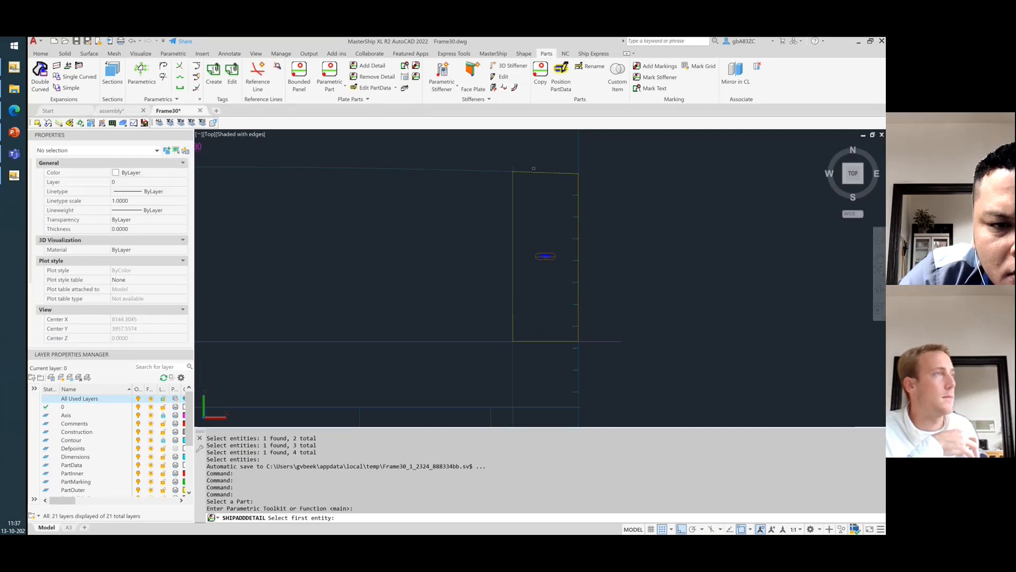
# - Place the cutout at the plate's upper outer corner, between its top edge and the side shell edge
pyautogui.click(544, 172)
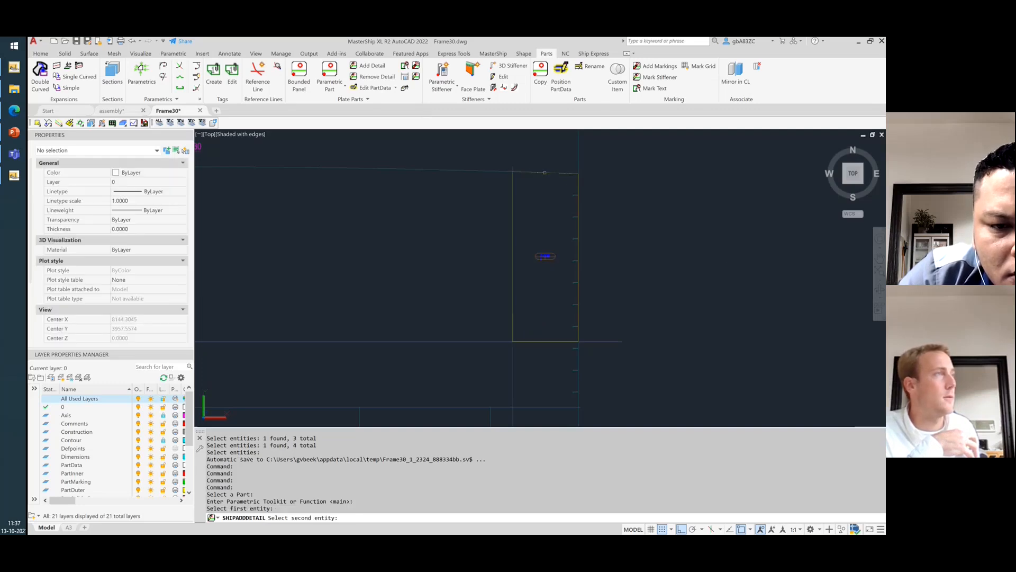
pyautogui.click(576, 189)
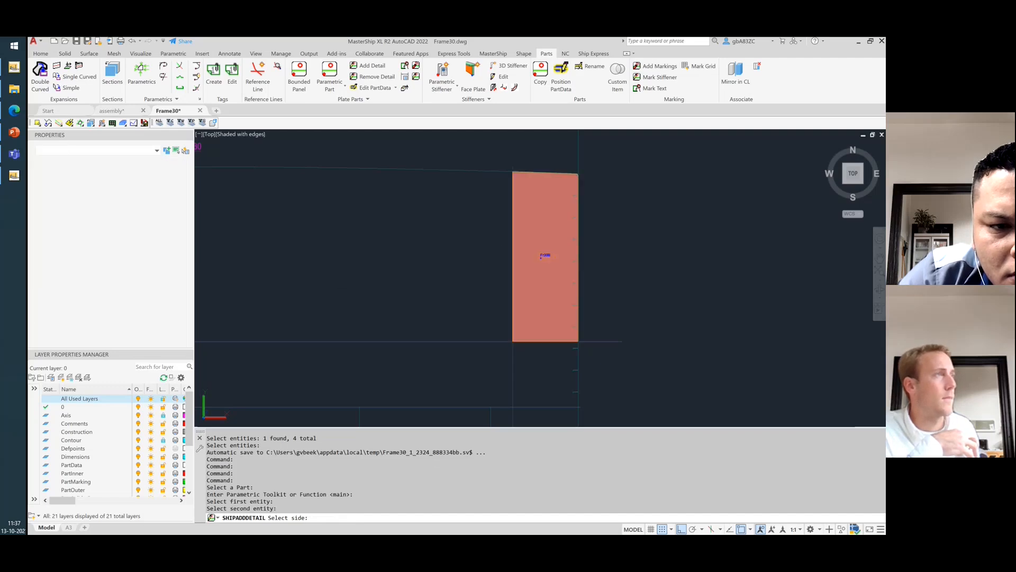
pyautogui.scroll(5, 610, 167)
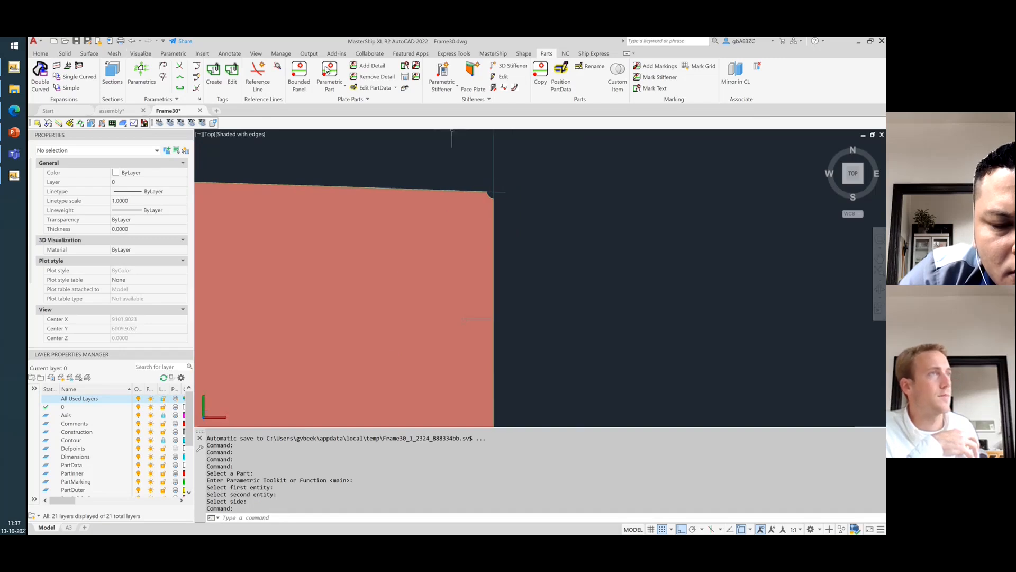
# - Start another Cutout 6 detail on the same plate
pyautogui.click(368, 66)
pyautogui.scroll(-2, 650, 231)
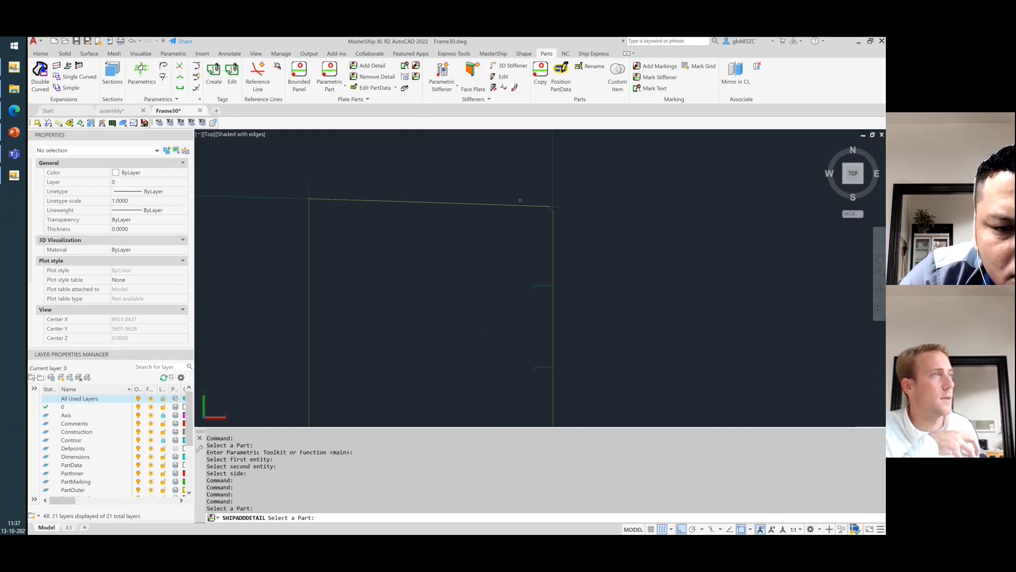
pyautogui.click(480, 201)
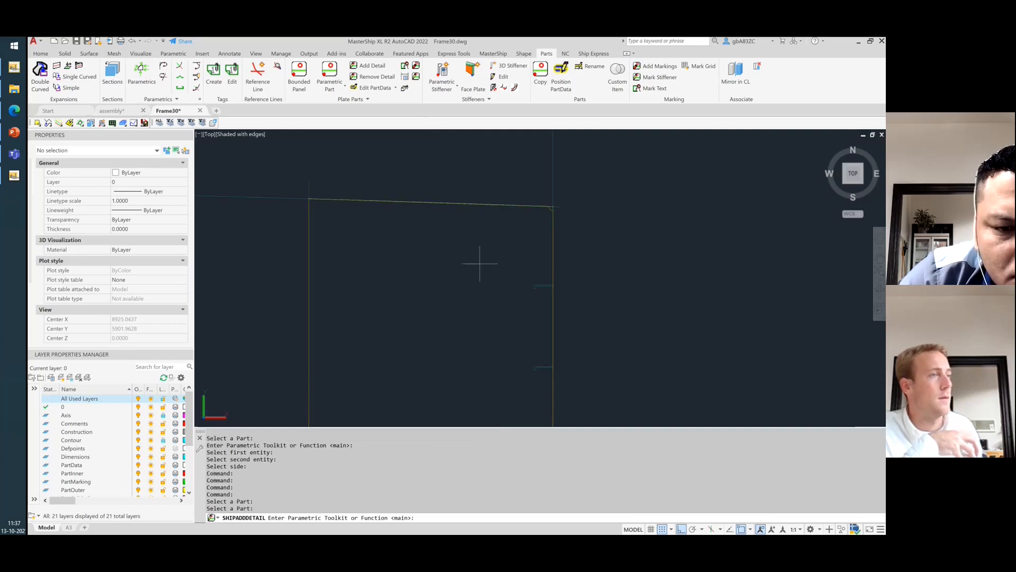
pyautogui.press('Return')
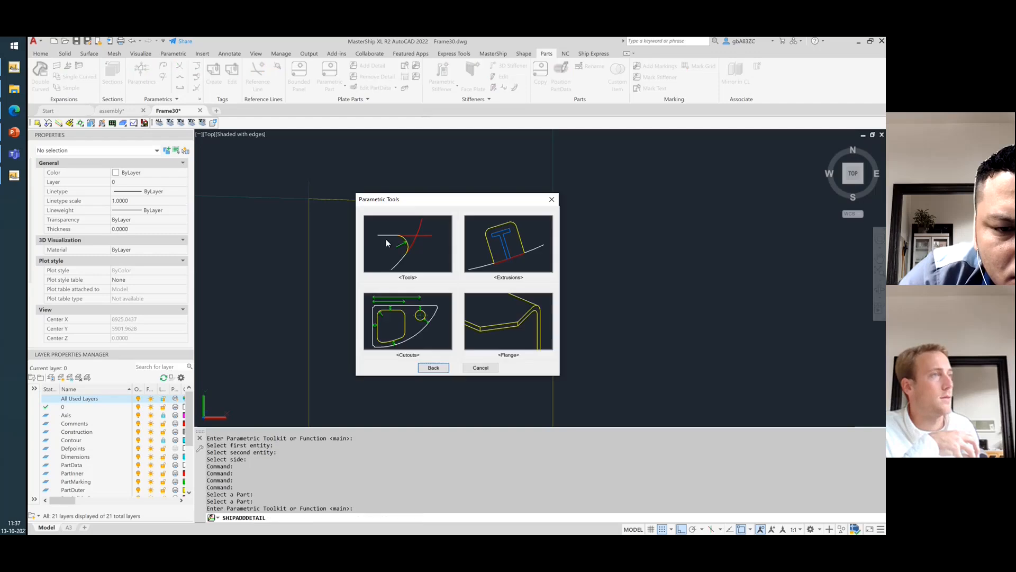
pyautogui.click(408, 319)
pyautogui.click(500, 265)
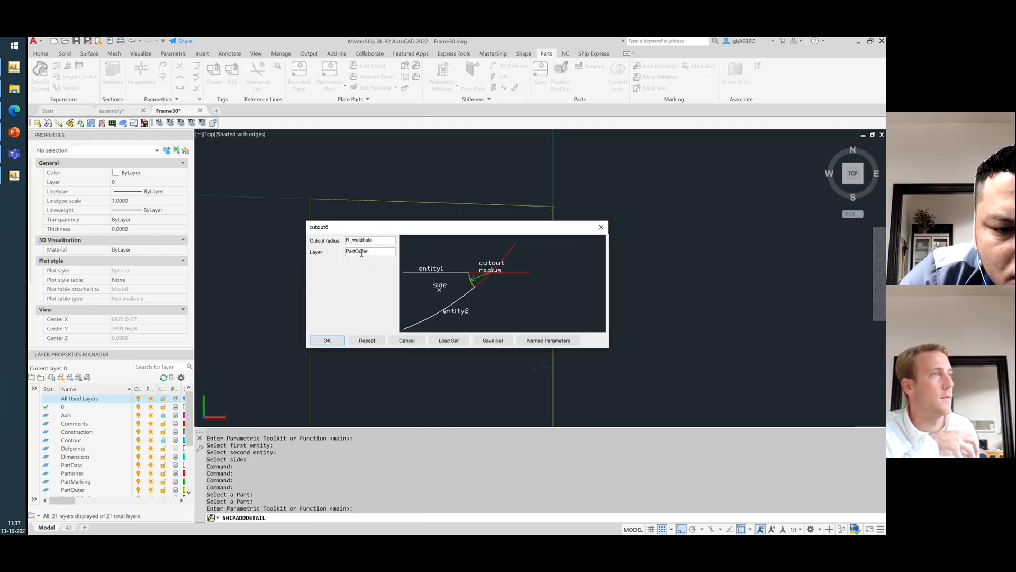
# - Replace the cutout radius entry with R-weldhole
pyautogui.doubleClick(389, 240)
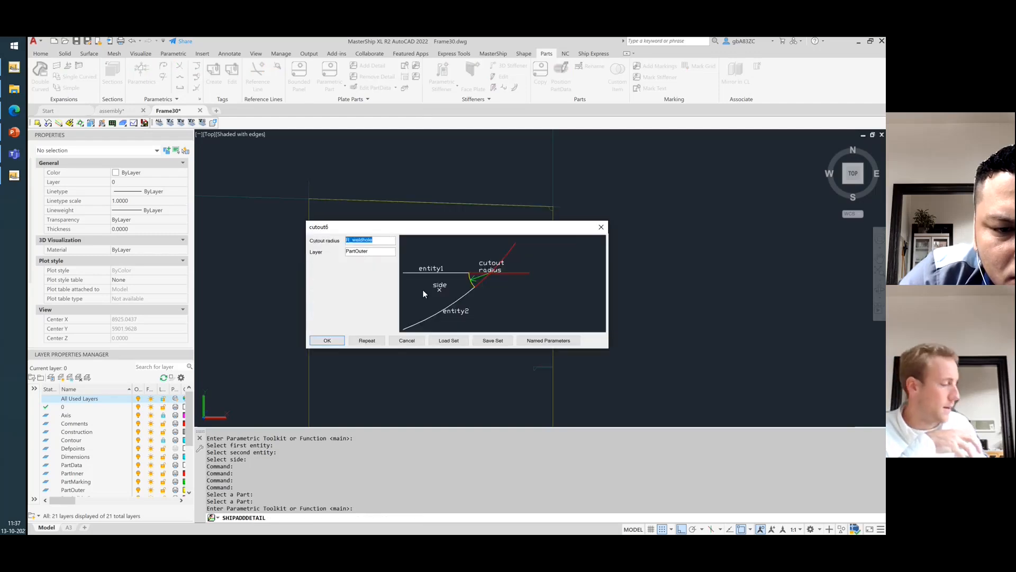
pyautogui.press('BackSpace')
pyautogui.write('60')
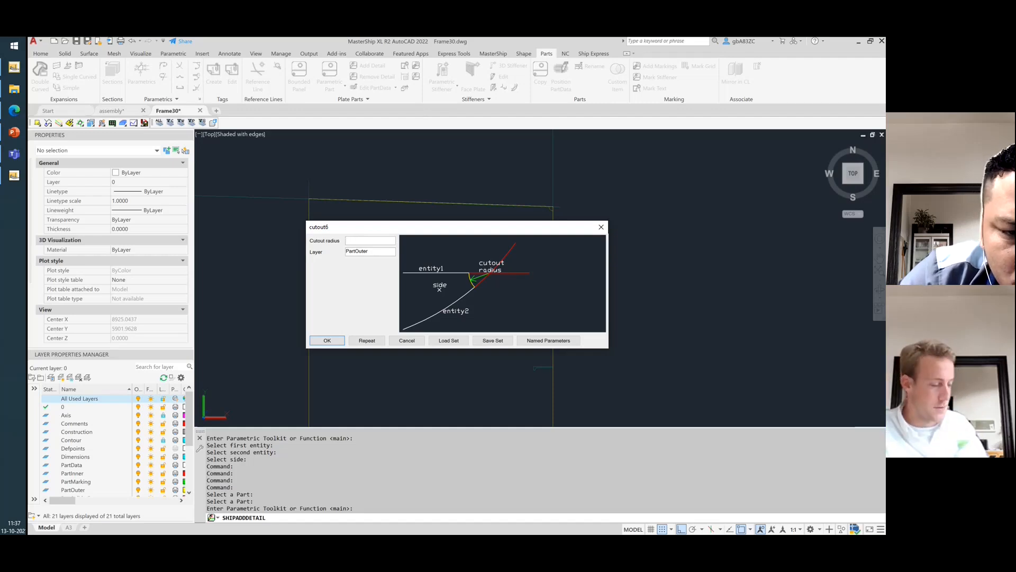
pyautogui.write('R_weldhole')
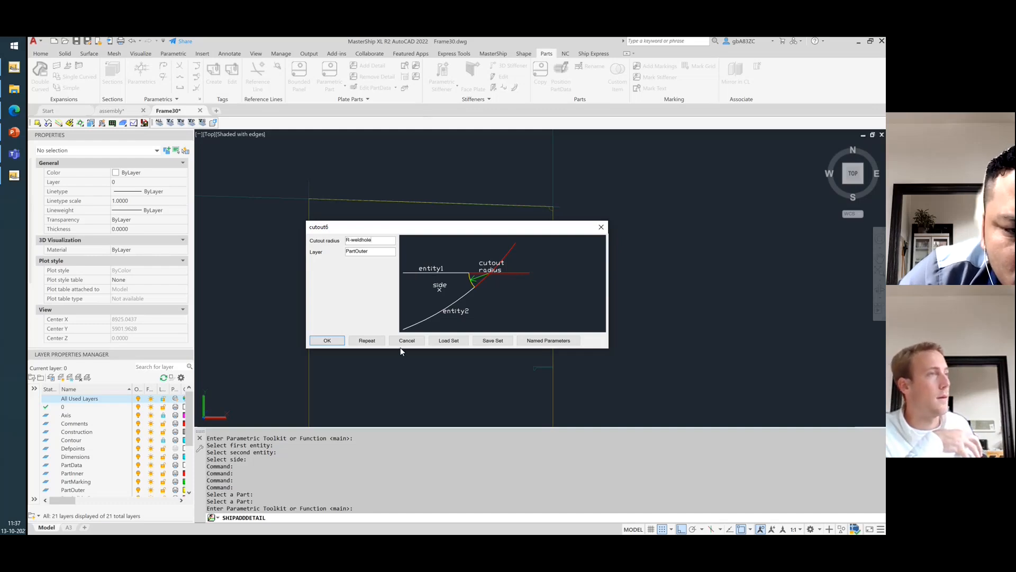
# - Copy R_weldhole from the list of named parameters, enter it as the cutout radius and close the list
pyautogui.click(548, 345)
pyautogui.moveTo(434, 205); pyautogui.dragTo(426, 205)
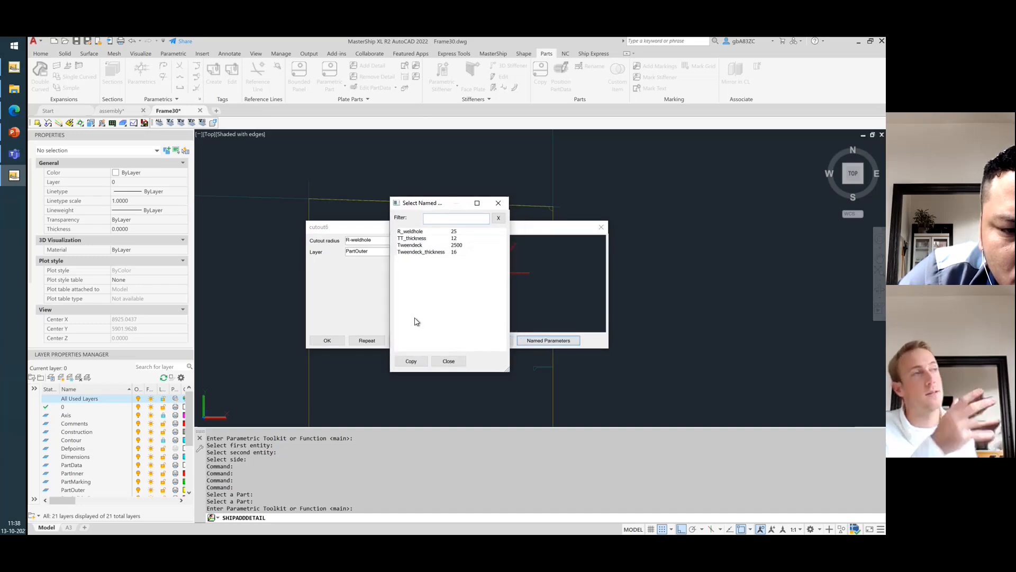
pyautogui.click(416, 232)
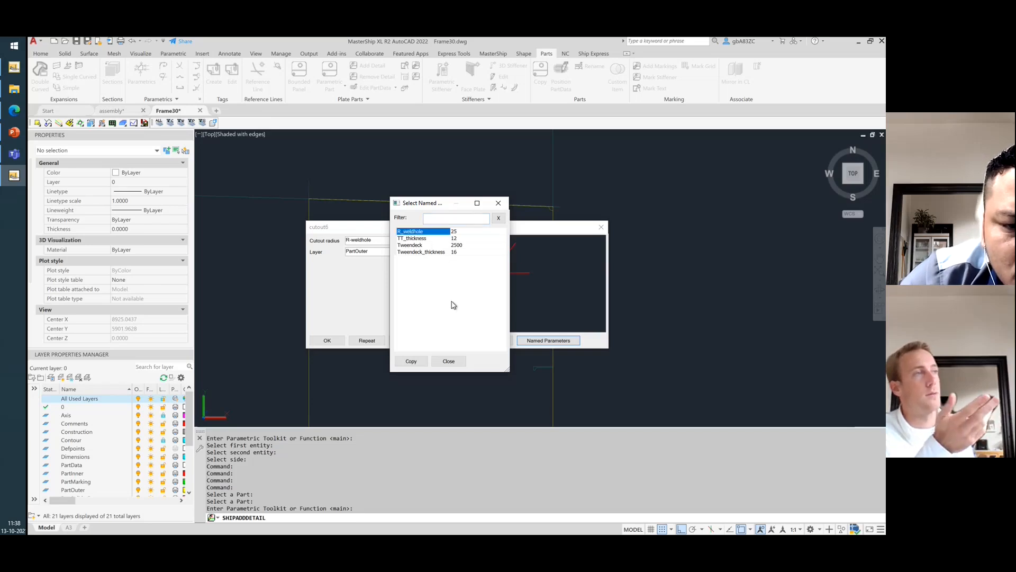
pyautogui.click(412, 361)
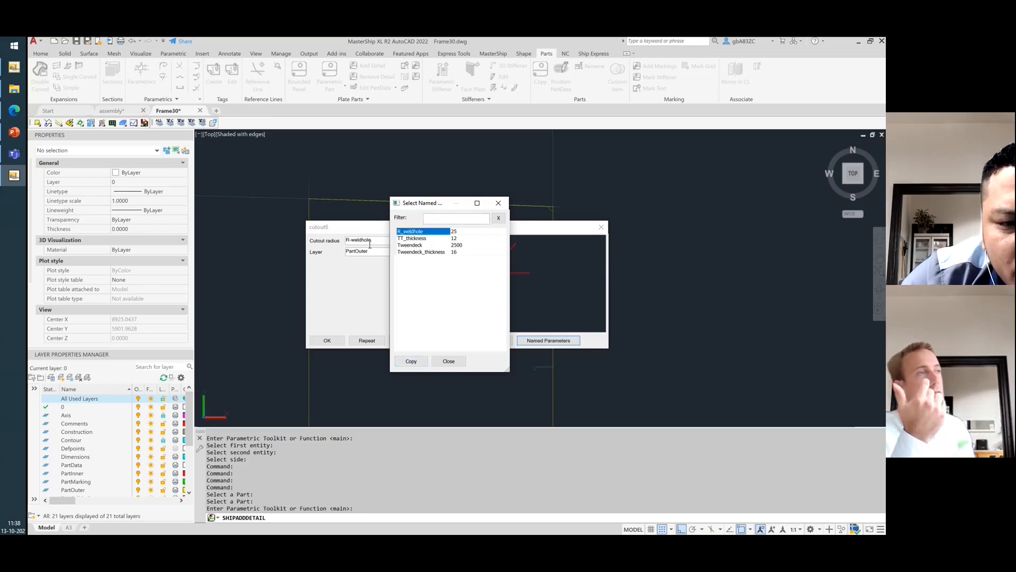
pyautogui.click(356, 242)
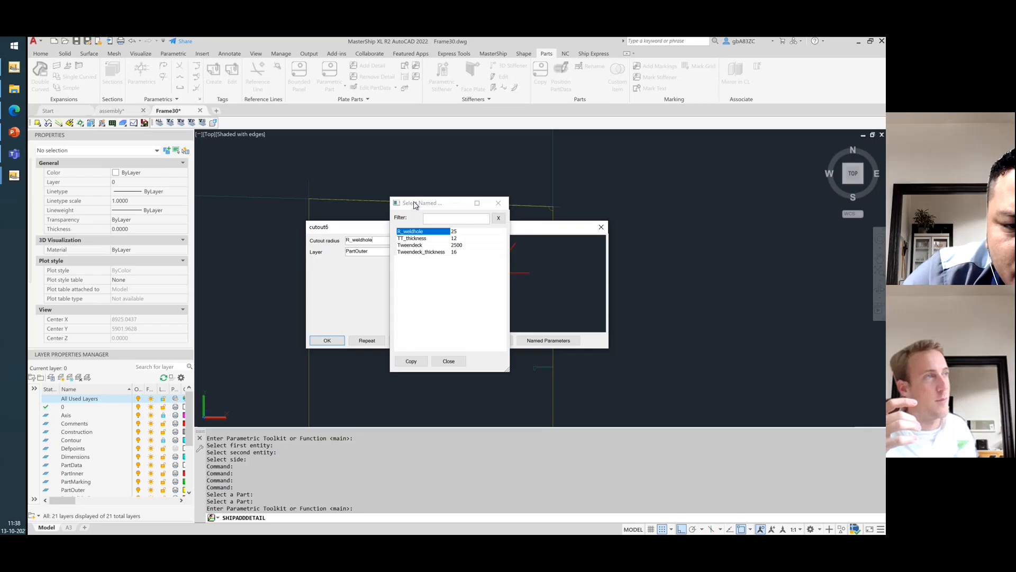
pyautogui.click(445, 364)
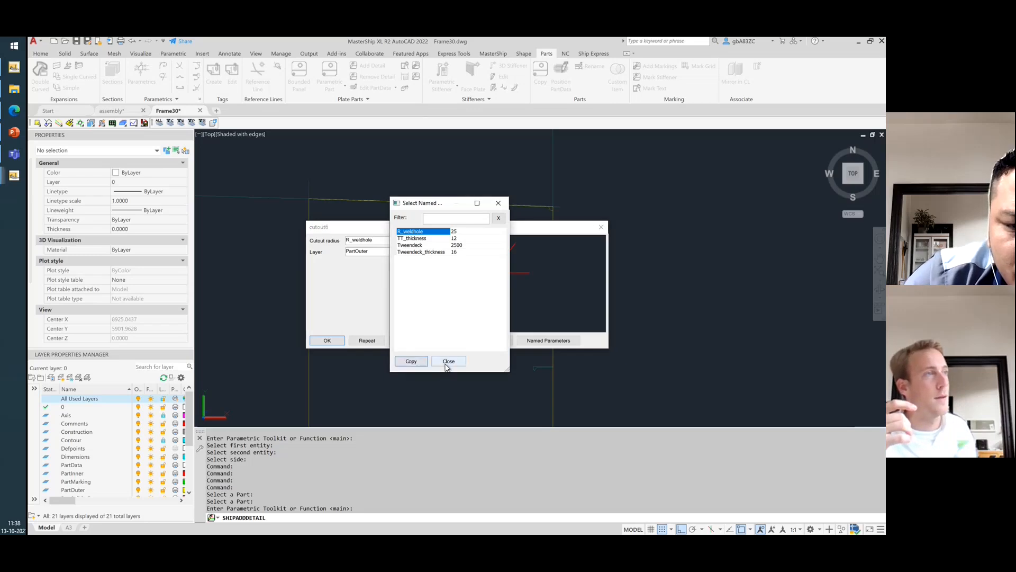
pyautogui.click(447, 361)
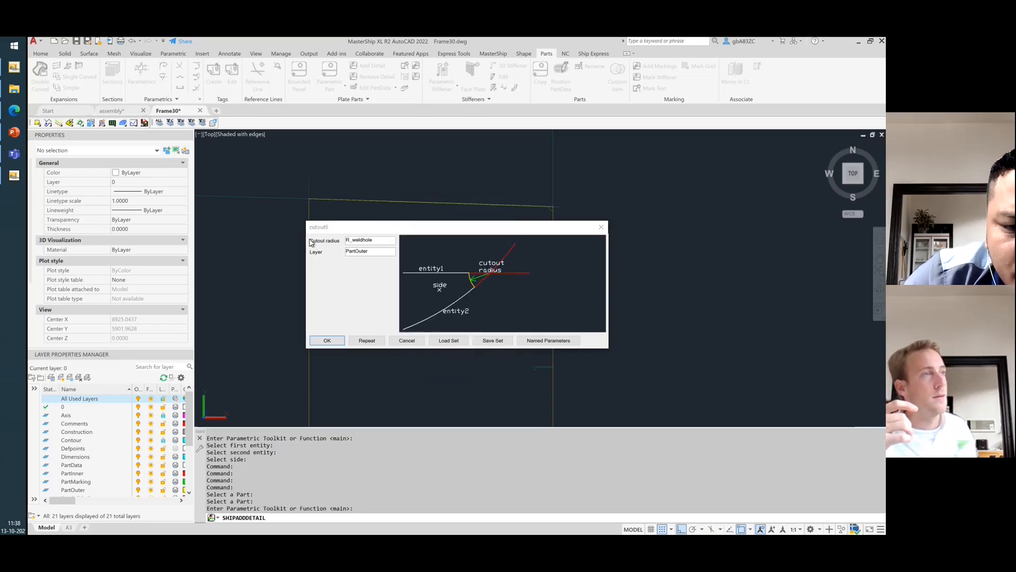
# - Apply the corner cutout with radius R_weldhole on layer PartOuter and end the repeated cutout command
pyautogui.click(369, 342)
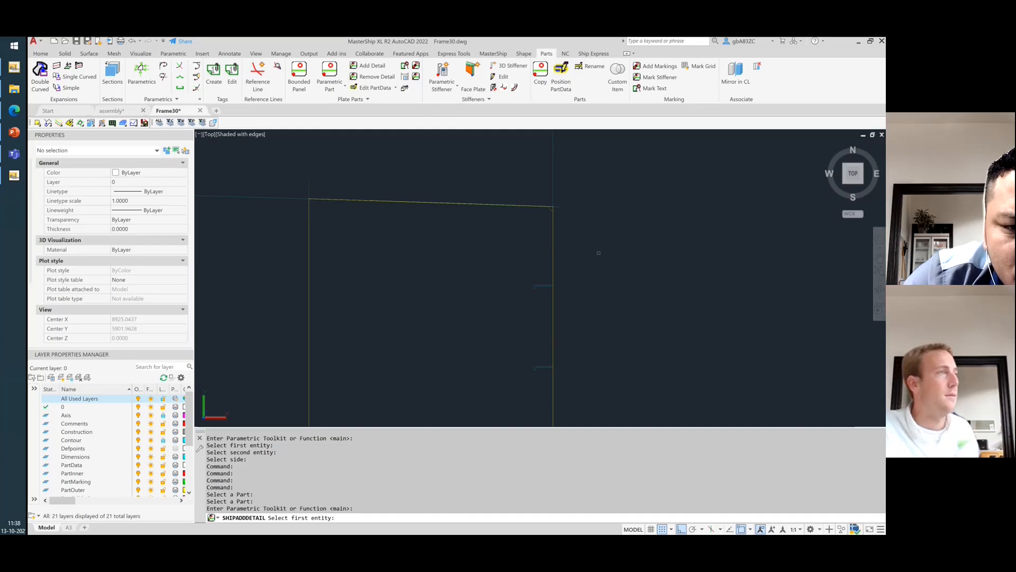
pyautogui.press('Escape')
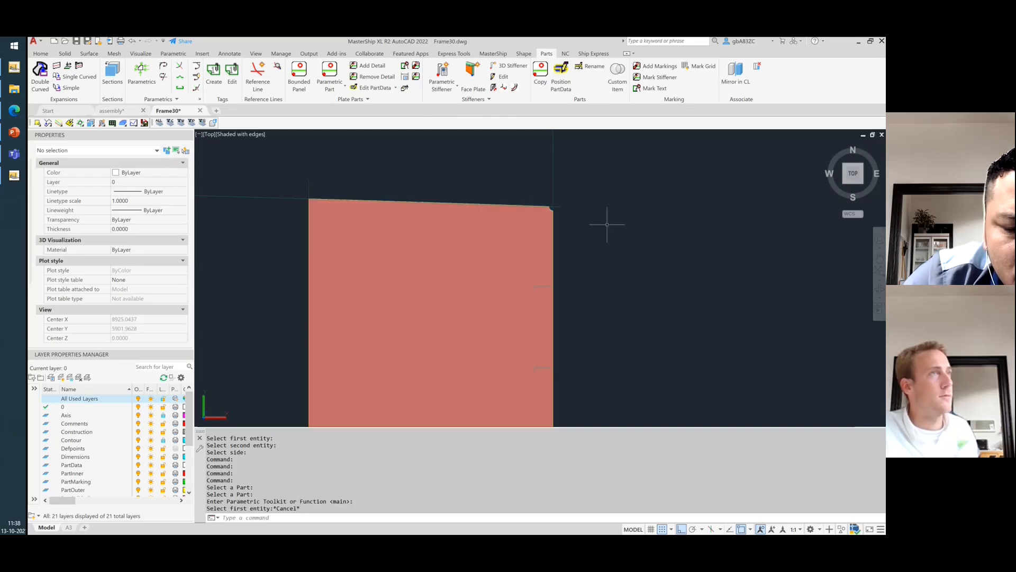
# - Set the named parameter R_weldhole to 100
pyautogui.click(408, 80)
pyautogui.click(468, 234)
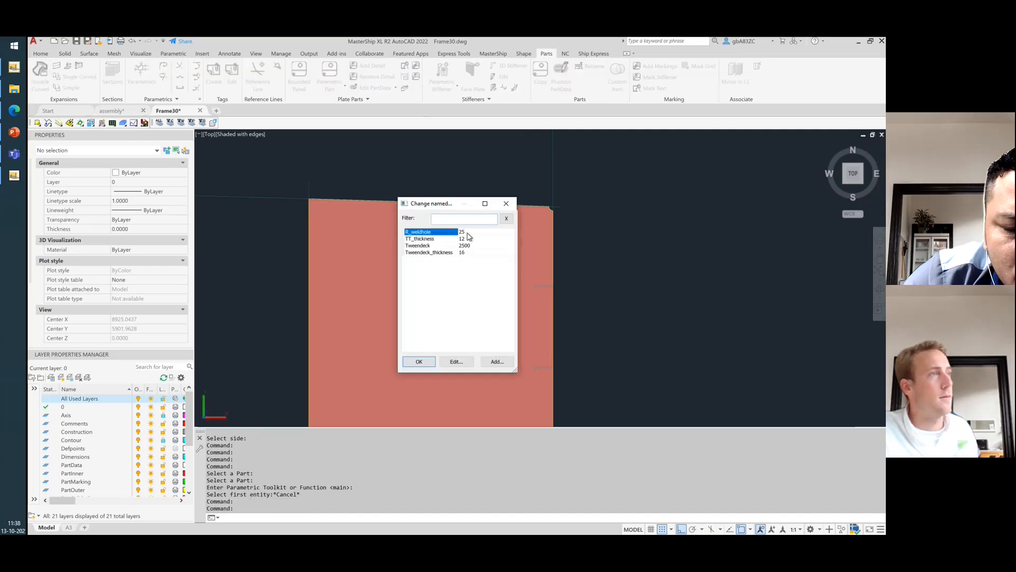
pyautogui.click(456, 362)
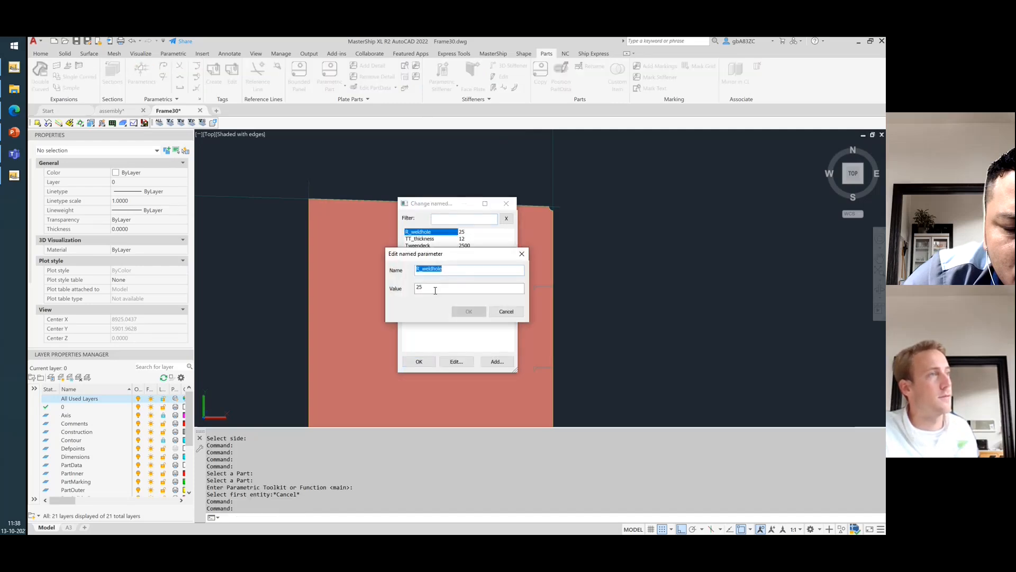
pyautogui.press('Tab')
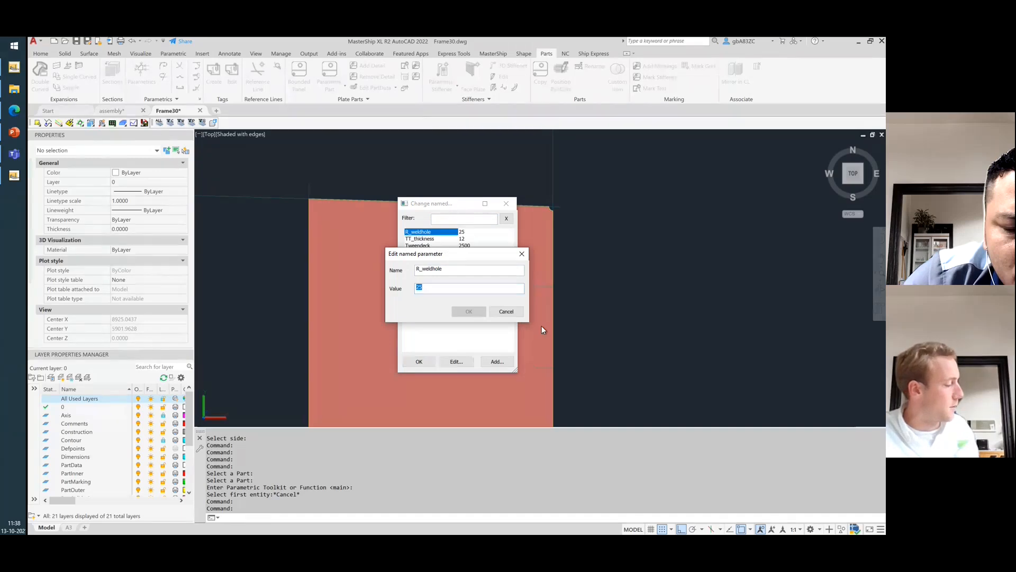
pyautogui.write('100')
pyautogui.click(462, 312)
pyautogui.click(428, 362)
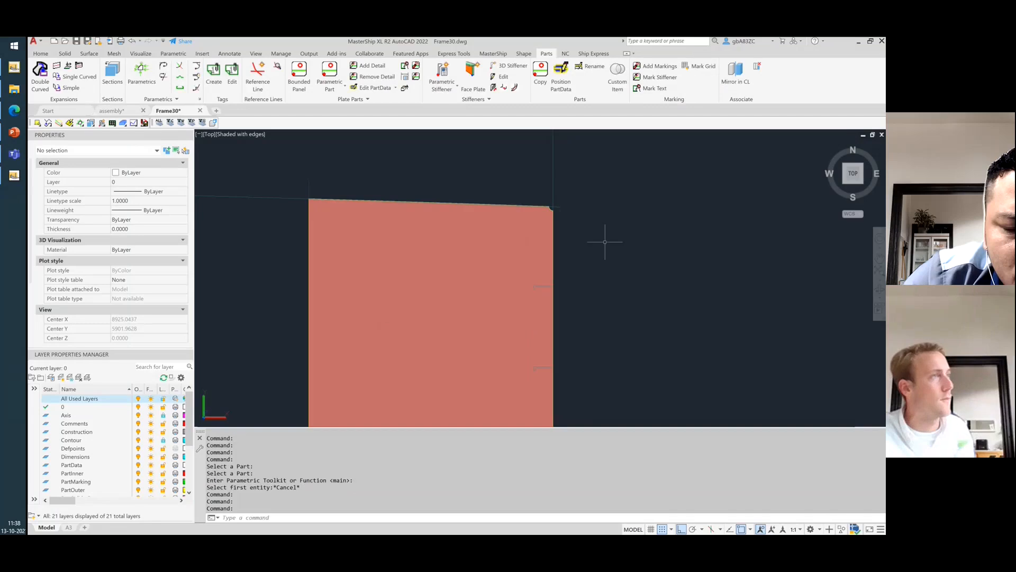
# - Run an update check and update part Fr30B for the changed R_weldhole parameter only
pyautogui.click(493, 53)
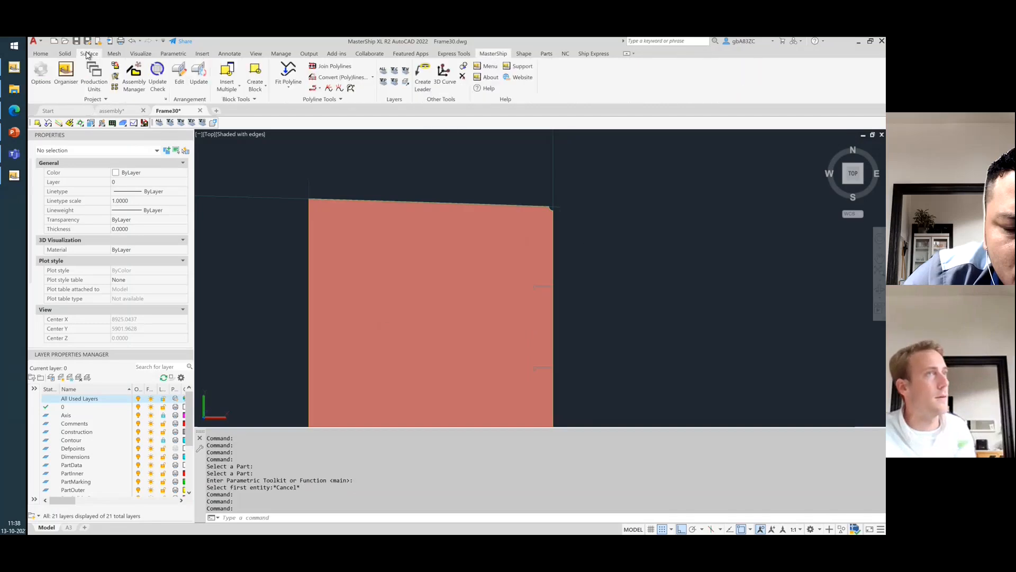
pyautogui.click(157, 69)
pyautogui.click(294, 259)
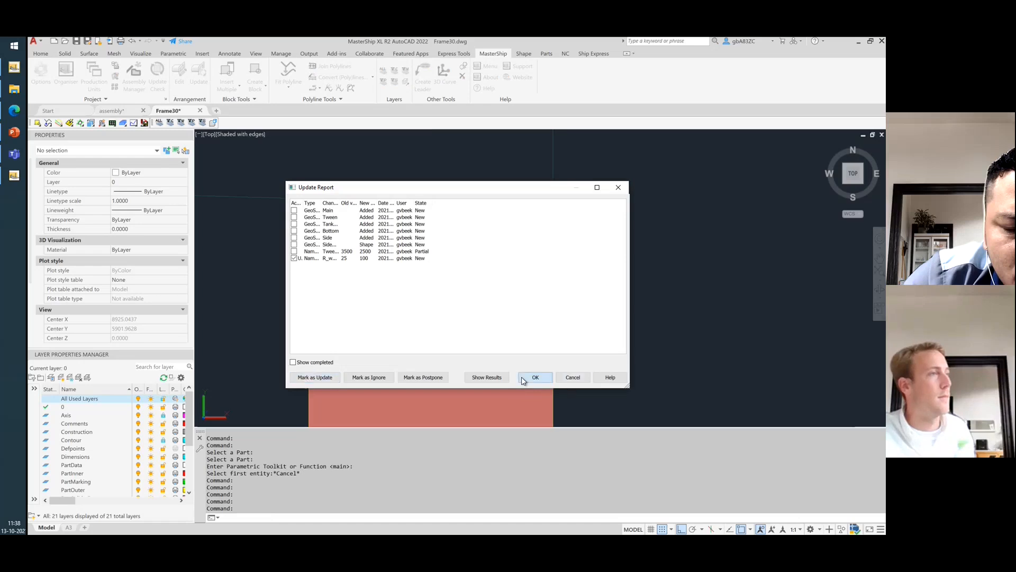
pyautogui.click(533, 377)
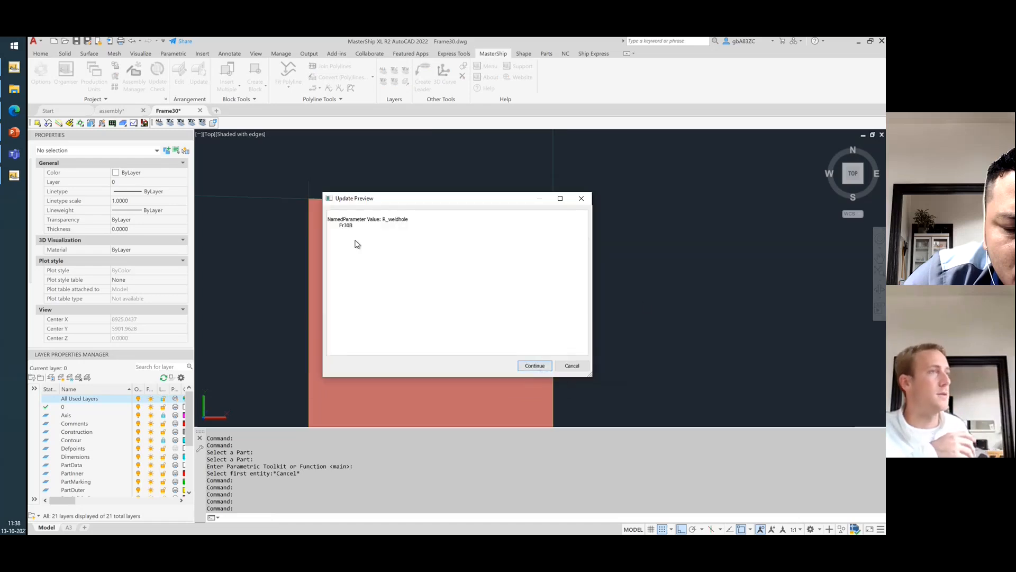
pyautogui.click(534, 366)
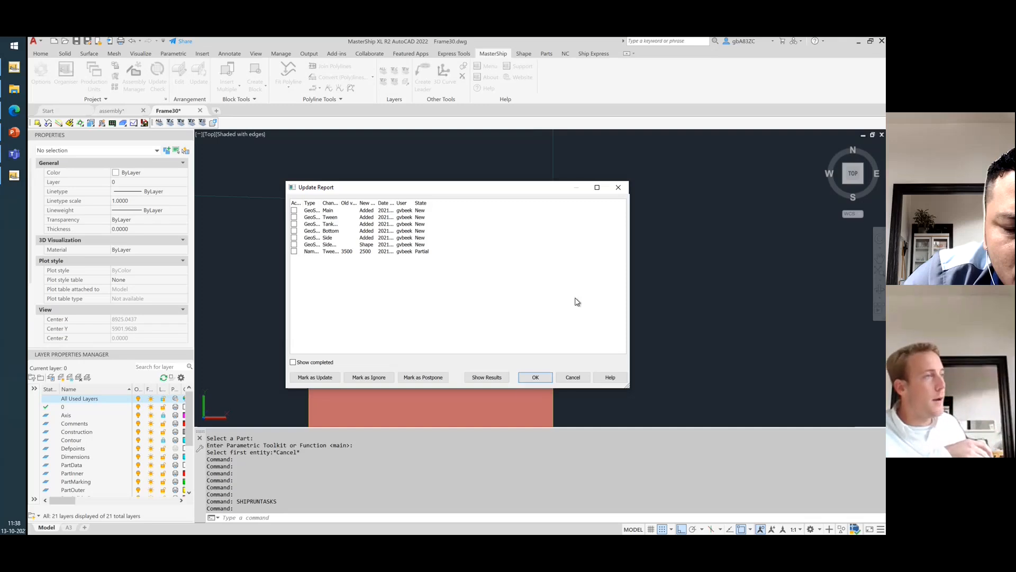
pyautogui.click(535, 377)
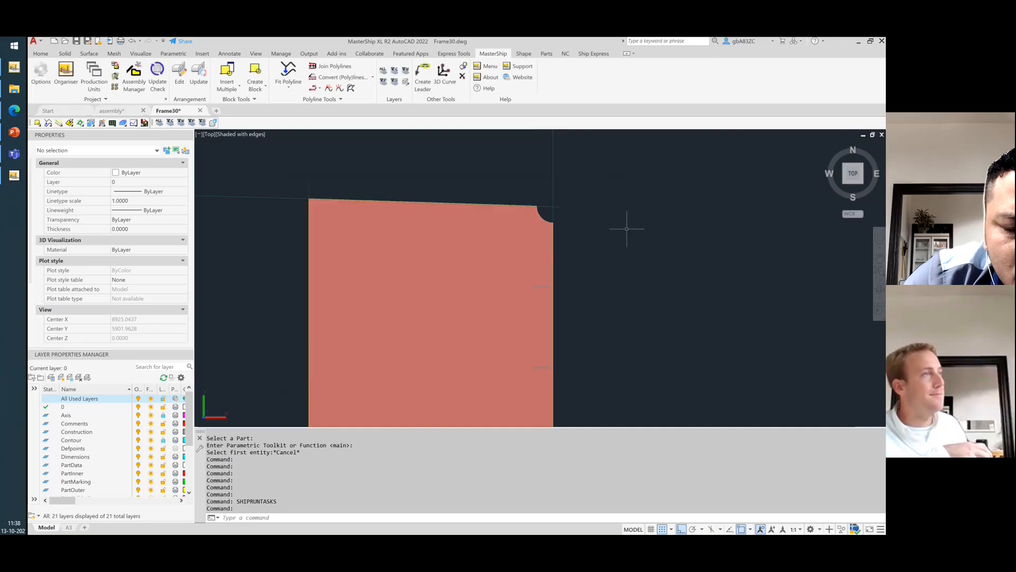
# - Inspect the updated weld hole at the upper corner of plate Fr30B and the whole Frame30 section
pyautogui.scroll(2, 477, 167)
pyautogui.scroll(-6, 488, 178)
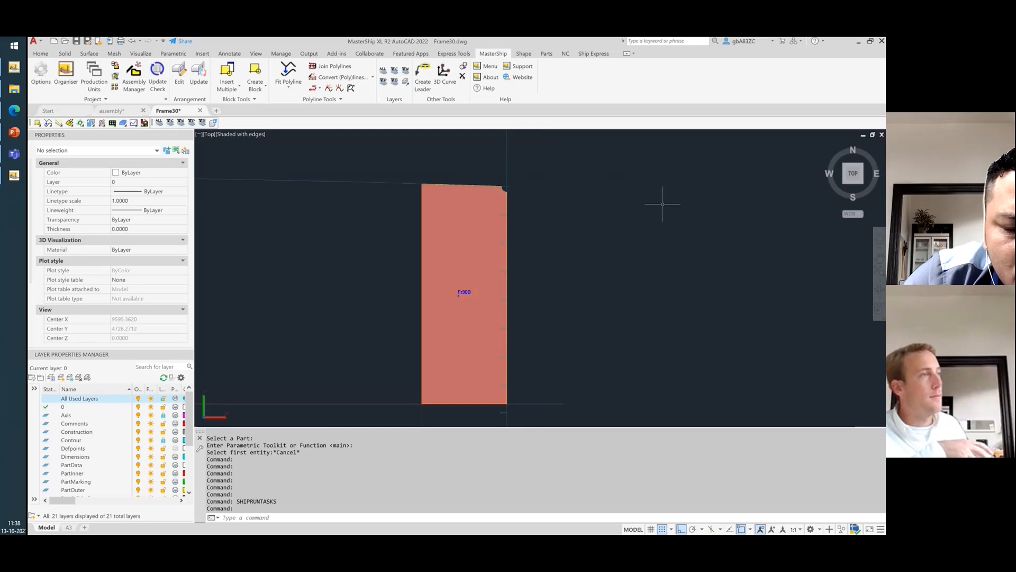
pyautogui.scroll(-2, 646, 220)
pyautogui.scroll(-2, 645, 220)
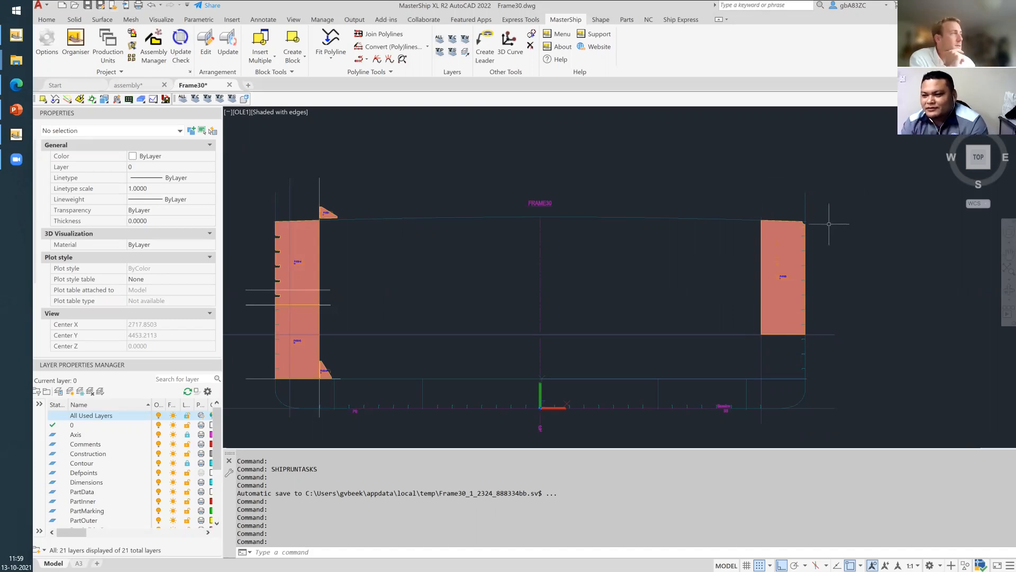
pyautogui.scroll(4, 818, 224)
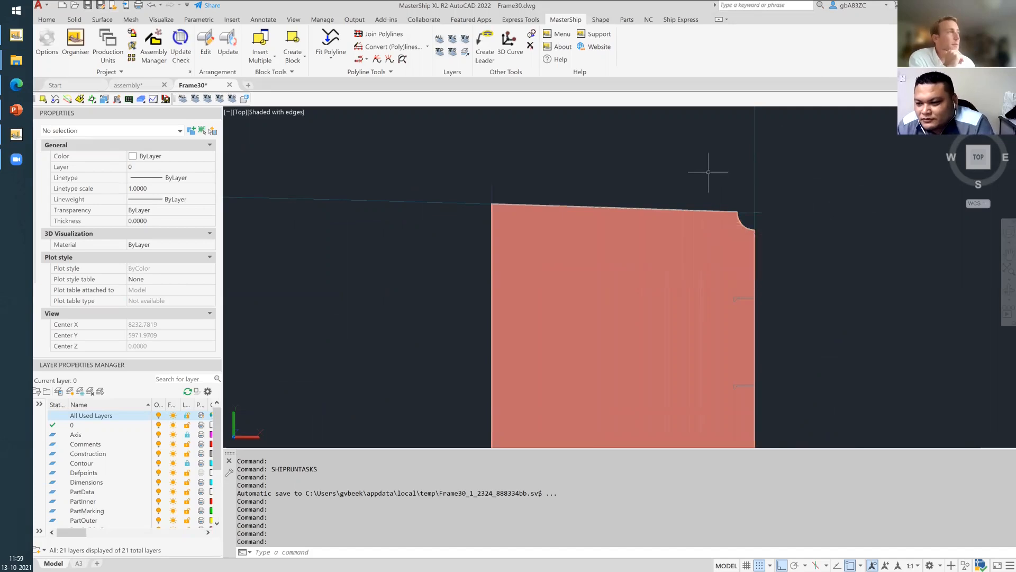
pyautogui.scroll(-4, 712, 169)
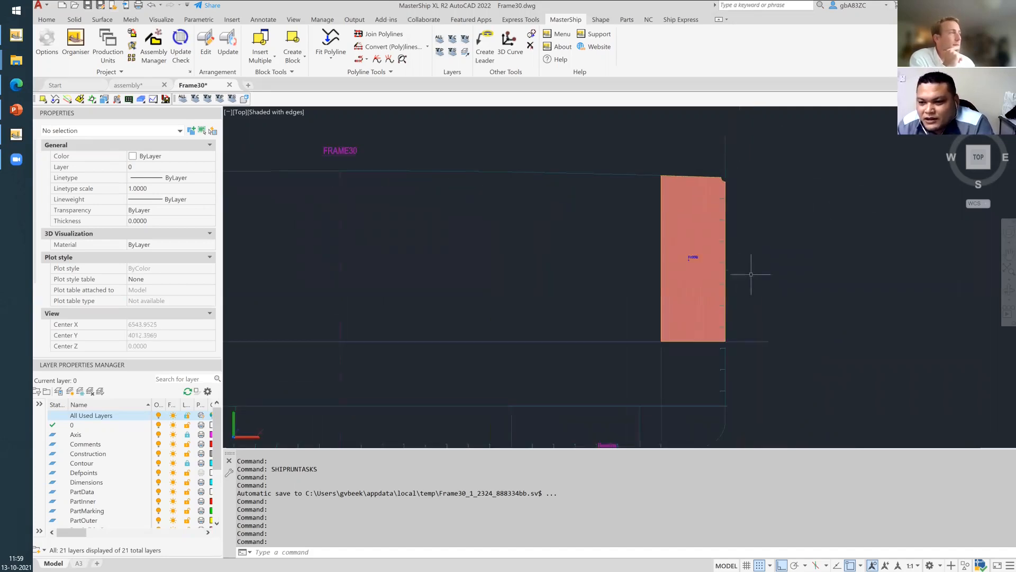
pyautogui.scroll(-1, 765, 289)
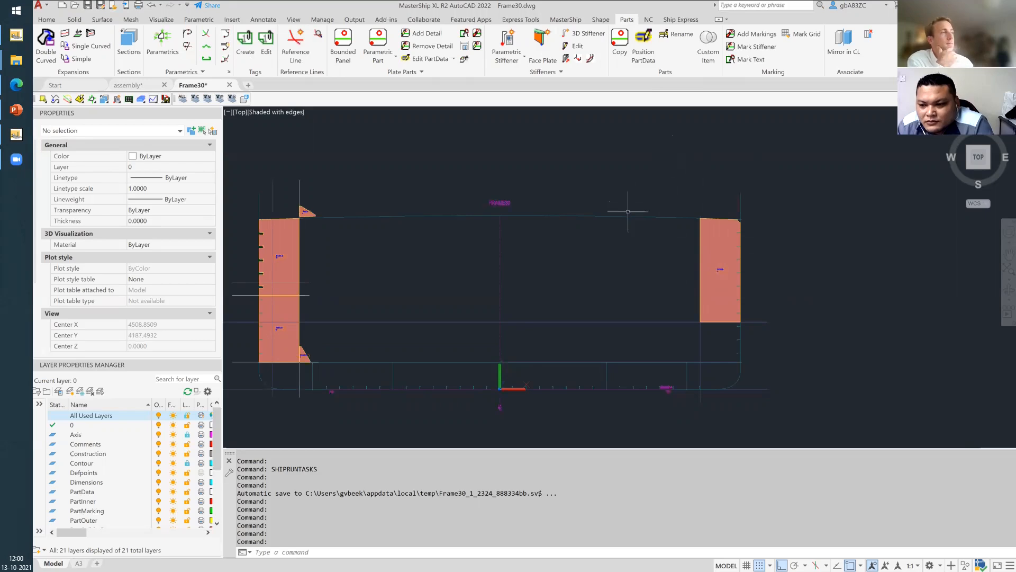
# - Look over the assembly drawing and its external references
pyautogui.click(127, 85)
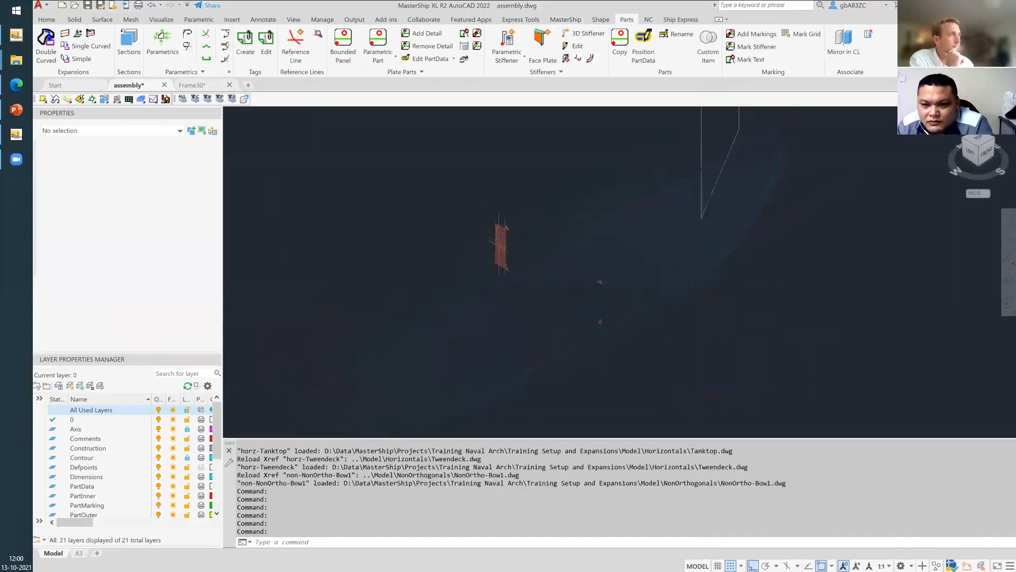
pyautogui.click(586, 170)
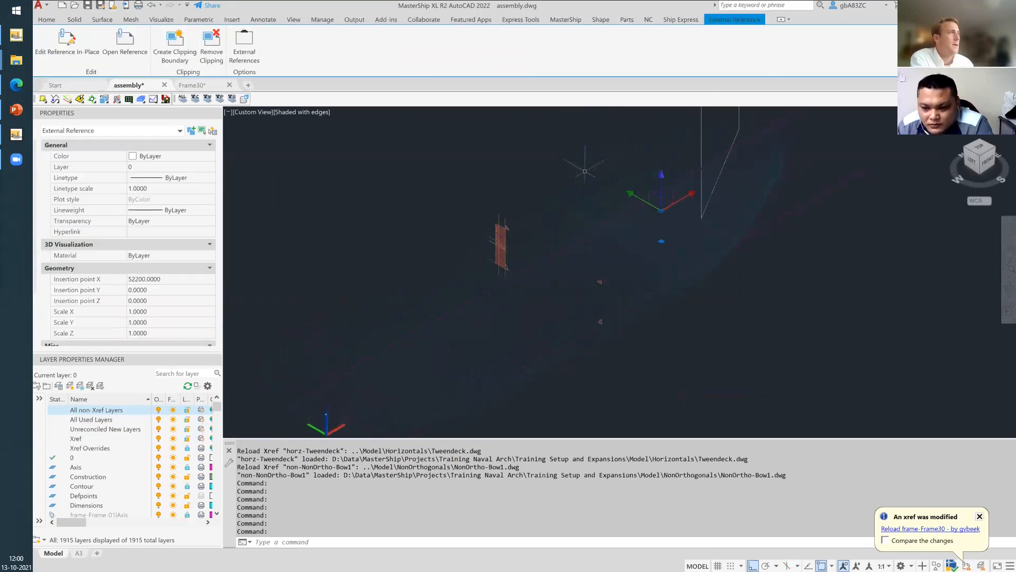
pyautogui.press('Escape')
pyautogui.press('Escape')
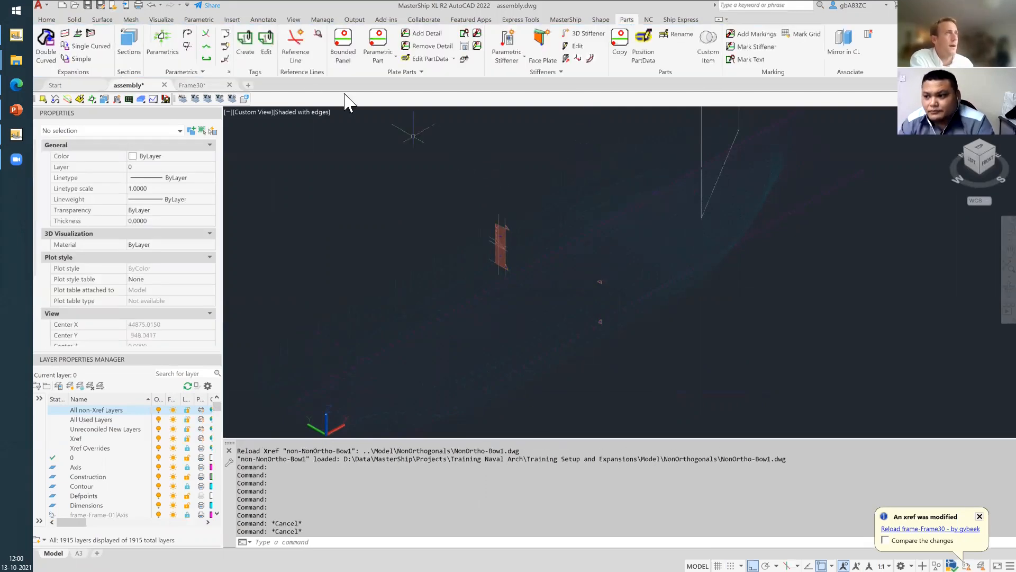
# - Return to the Frame30 drawing and choose plates Fr30B and Fr30-4 as the parts to be copied with Copy ParaPart
pyautogui.click(192, 85)
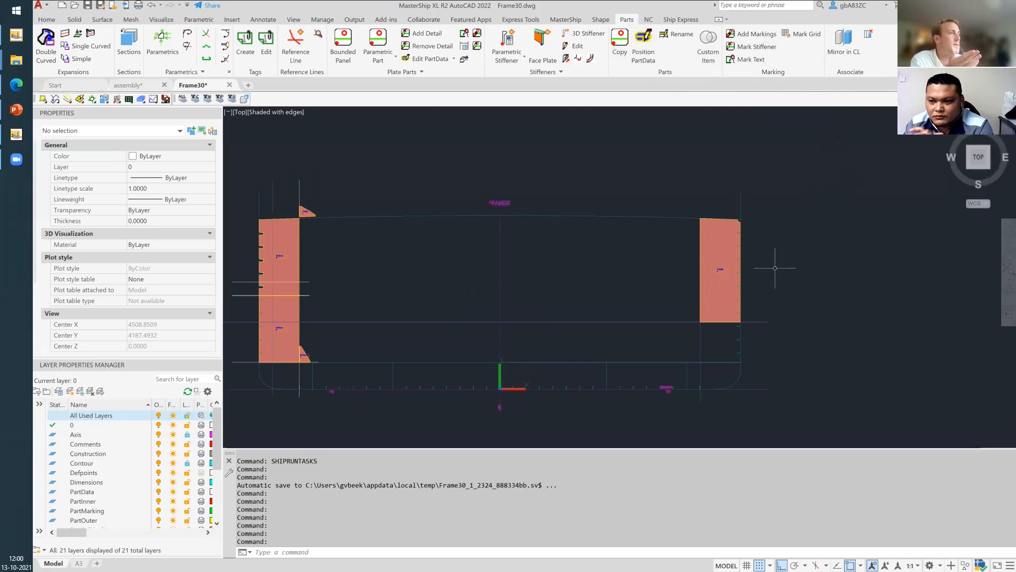
pyautogui.click(624, 46)
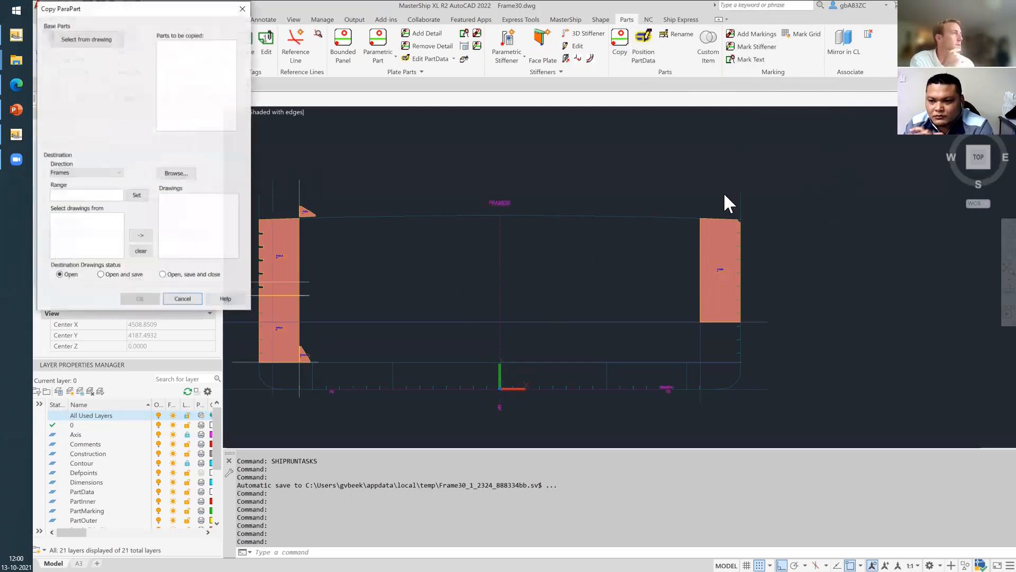
pyautogui.click(85, 38)
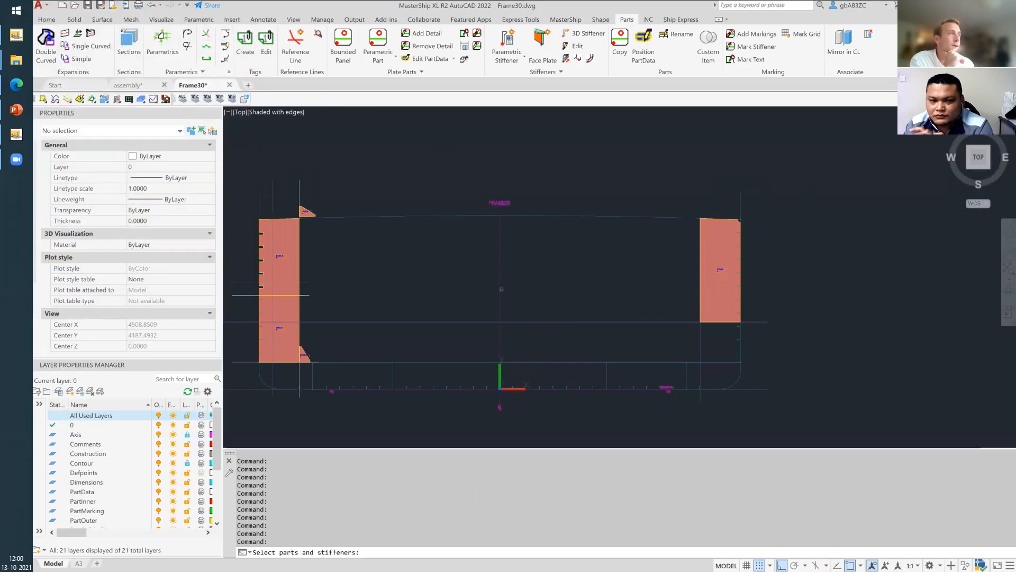
pyautogui.click(720, 270)
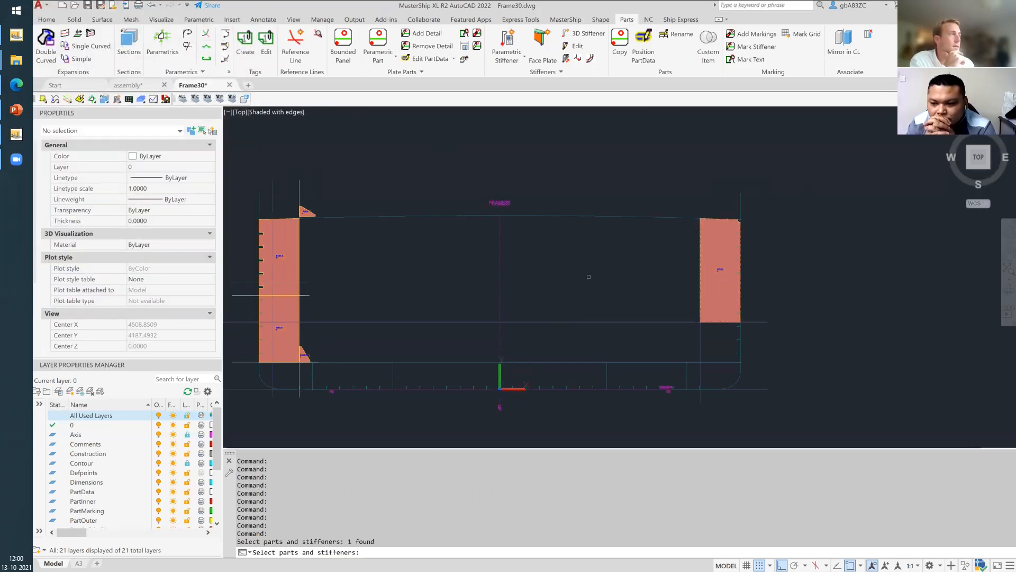
pyautogui.click(278, 257)
pyautogui.press('Return')
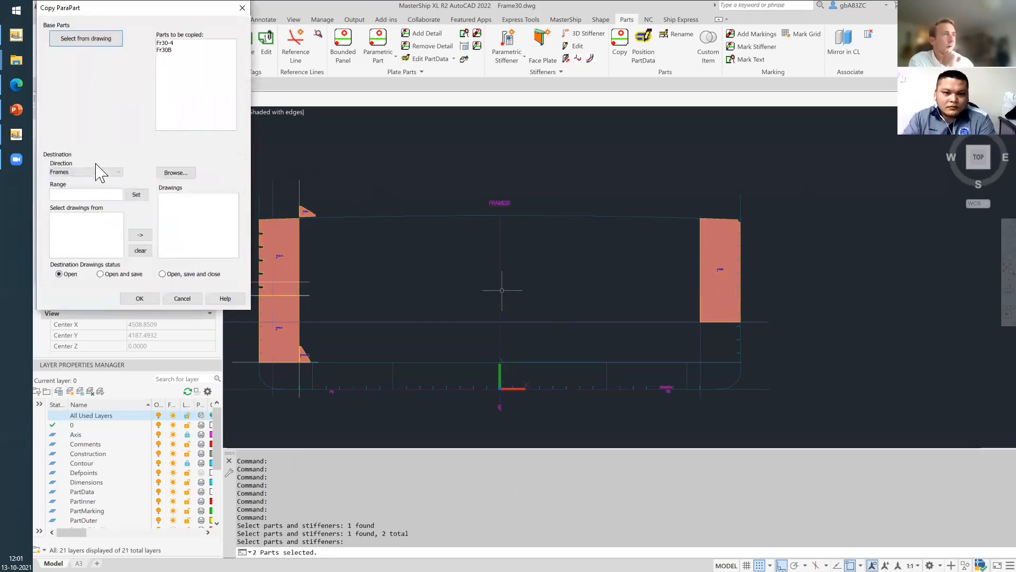
# - Try to copy the chosen parts into Frame46.dwg from the Frames folder, with the destination drawing status set to Open
pyautogui.click(166, 174)
pyautogui.doubleClick(173, 100)
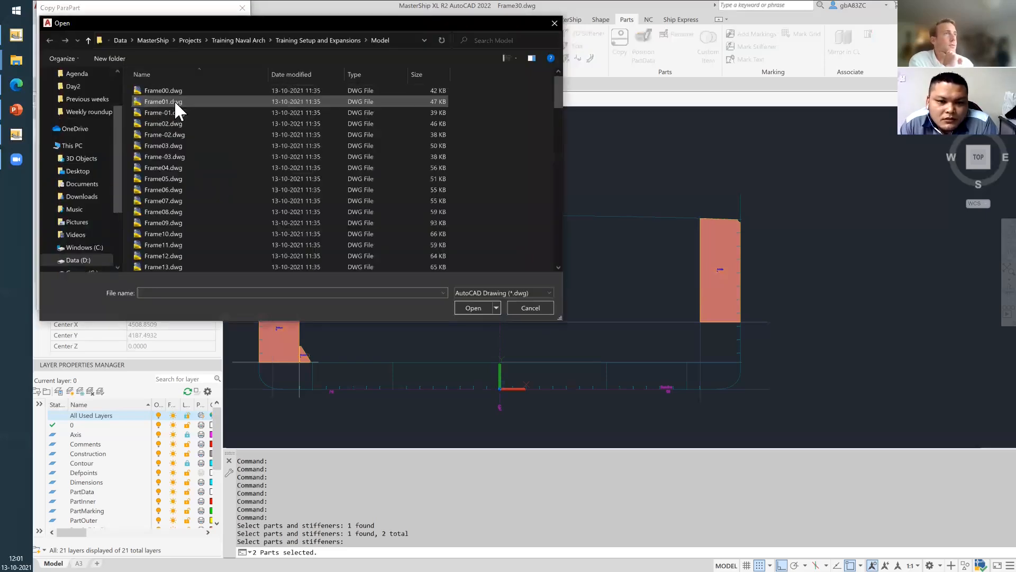
pyautogui.scroll(-10, 177, 125)
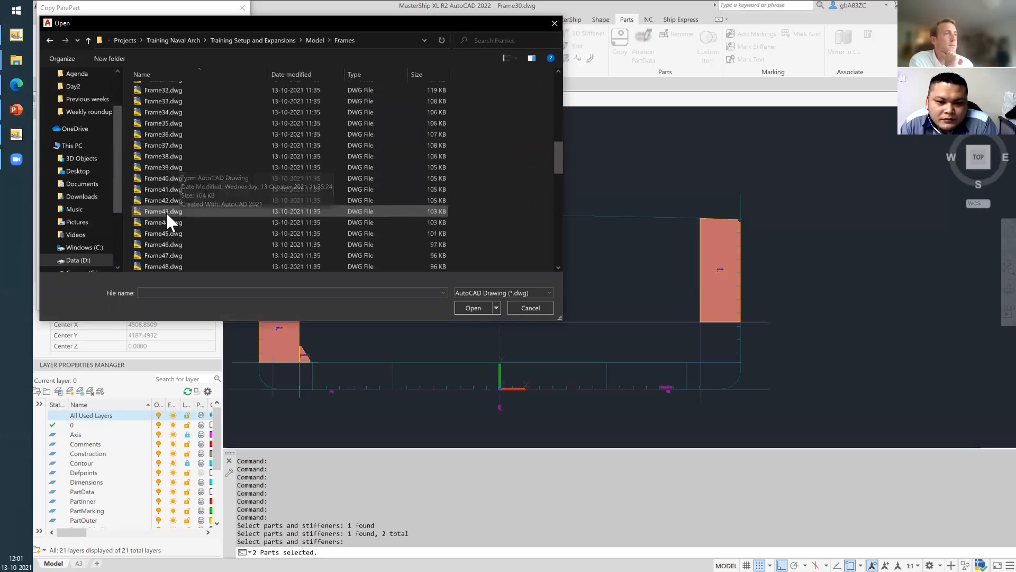
pyautogui.click(161, 244)
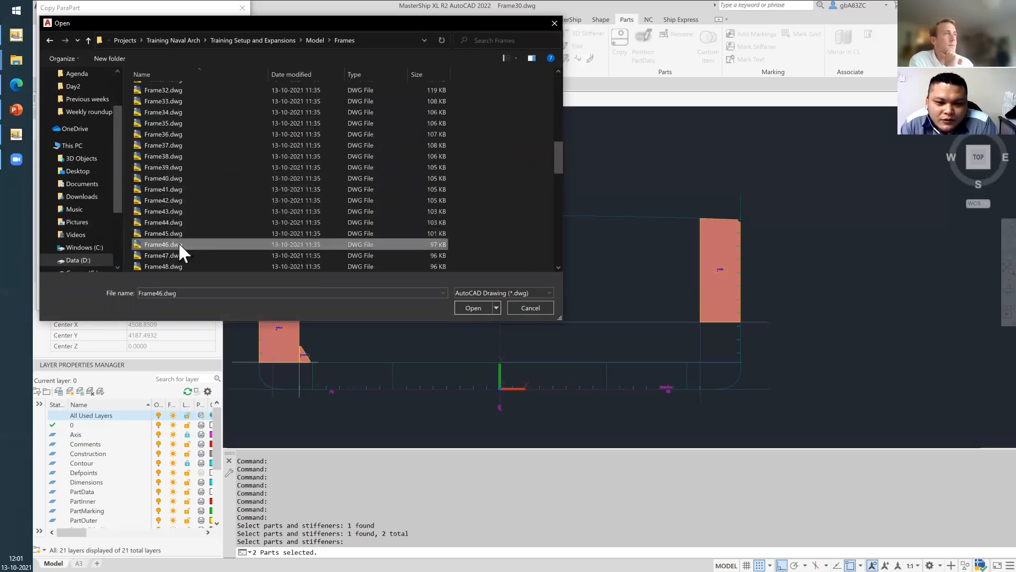
pyautogui.click(473, 307)
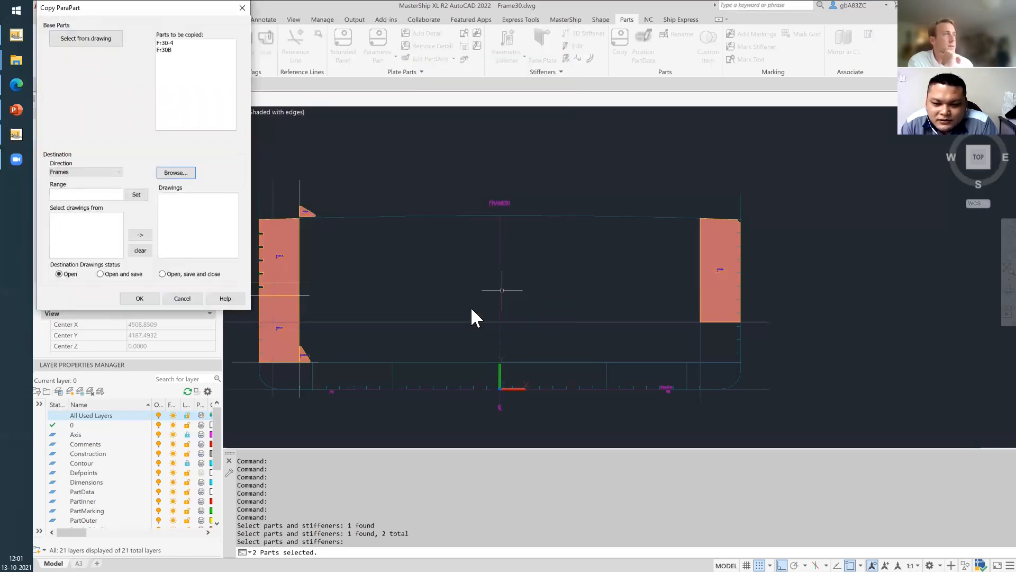
pyautogui.click(139, 298)
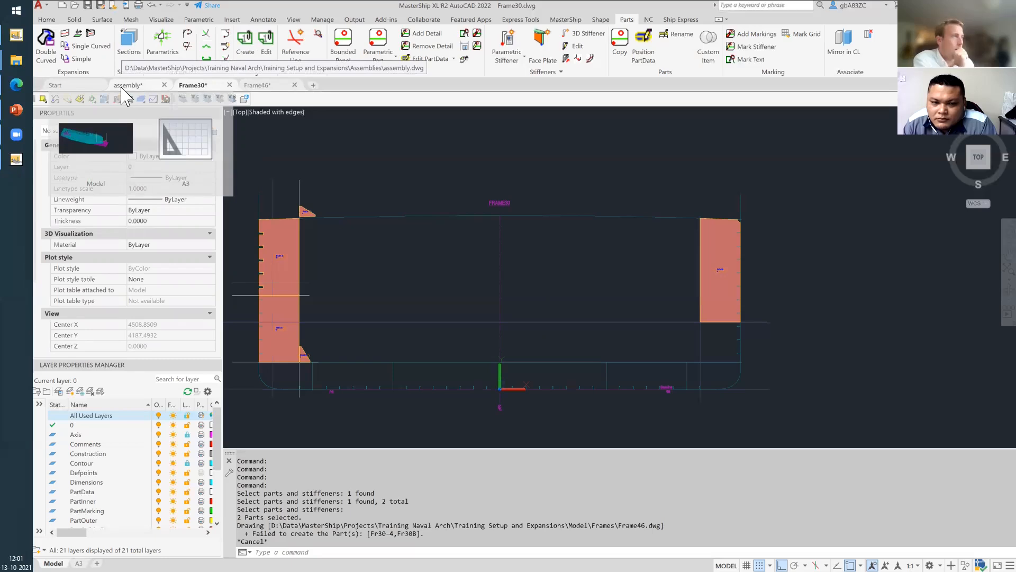
# - Inspect the MasterShip entity type and entity tag of the side hull contour spline in the Frame46 drawing
pyautogui.click(257, 86)
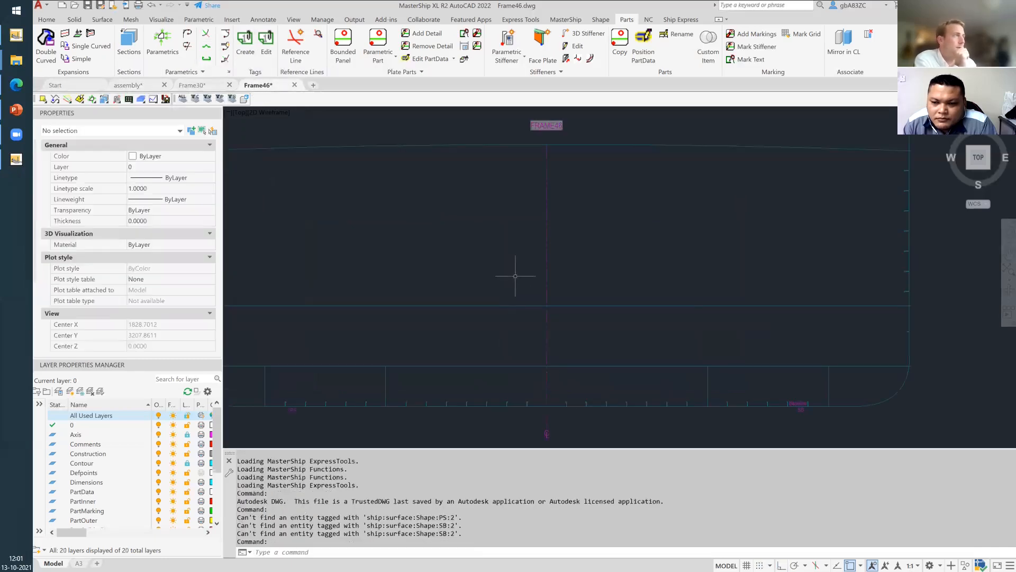
pyautogui.scroll(-2, 512, 292)
pyautogui.click(783, 177)
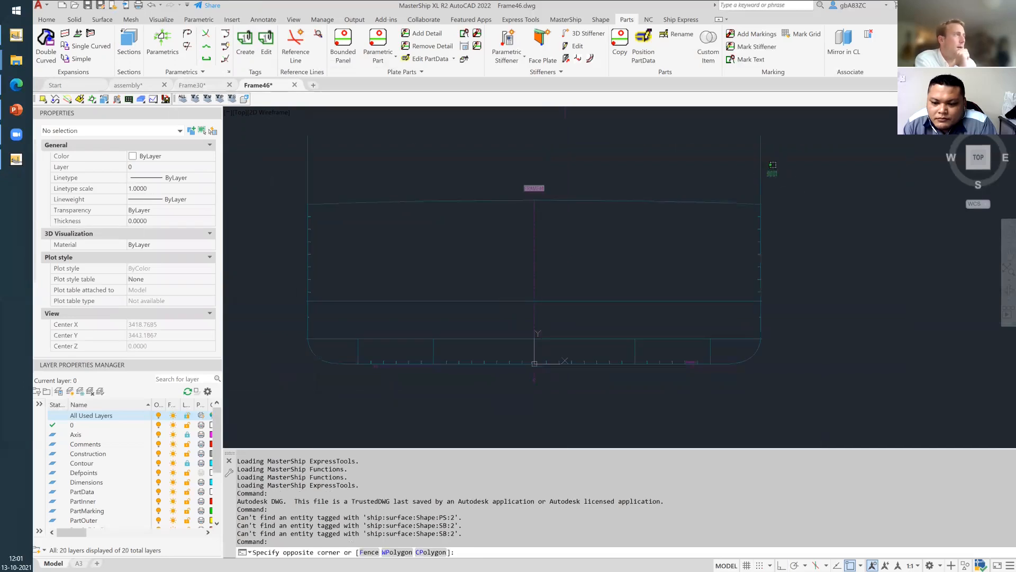
pyautogui.click(736, 146)
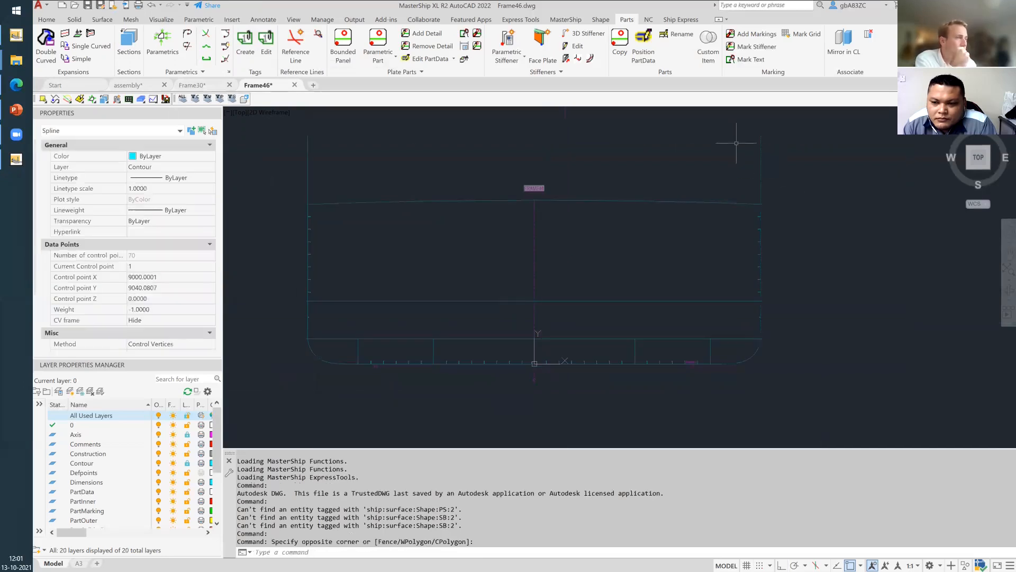
pyautogui.scroll(-3, 125, 323)
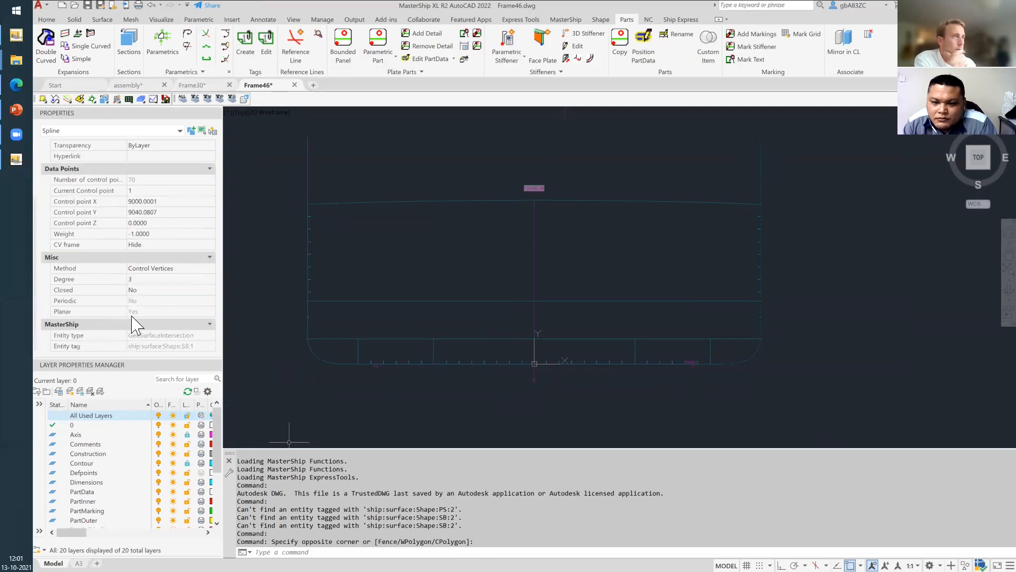
# - Inspect the MasterShip entity type and entity tag of the side hull contour line beside plate Fr30B in the Frame30 drawing
pyautogui.click(195, 85)
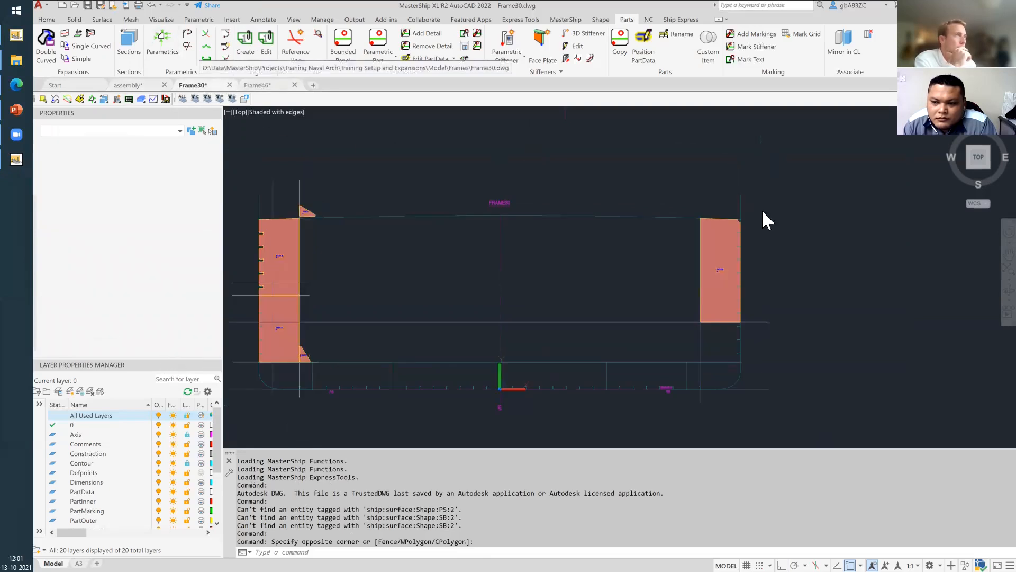
pyautogui.click(764, 212)
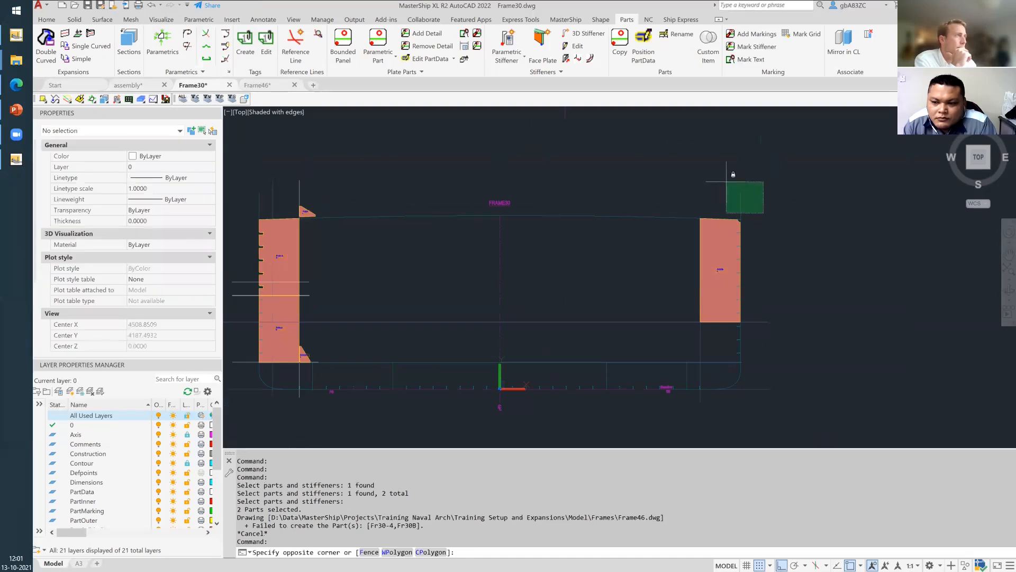
pyautogui.click(726, 181)
pyautogui.scroll(-5, 129, 323)
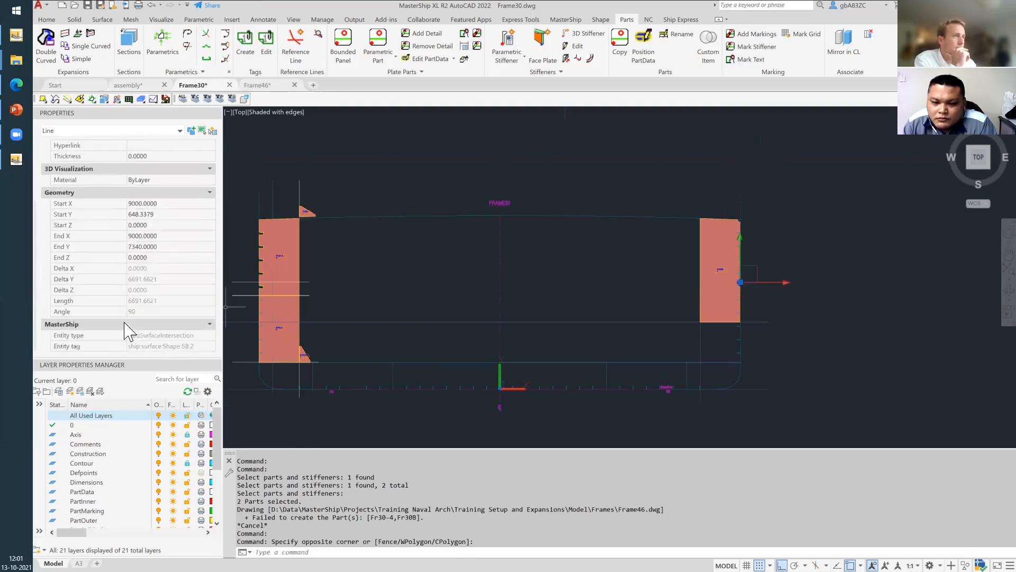
# - Recheck the MasterShip entity tag of the matching side hull contour spline in Frame46 and clear the selection
pyautogui.click(257, 84)
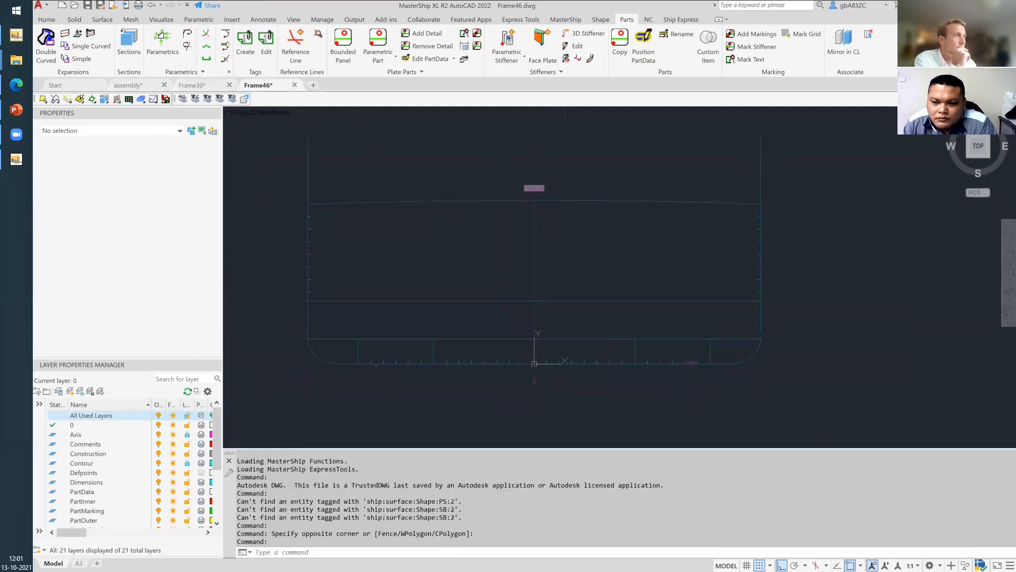
pyautogui.click(781, 170)
pyautogui.click(730, 193)
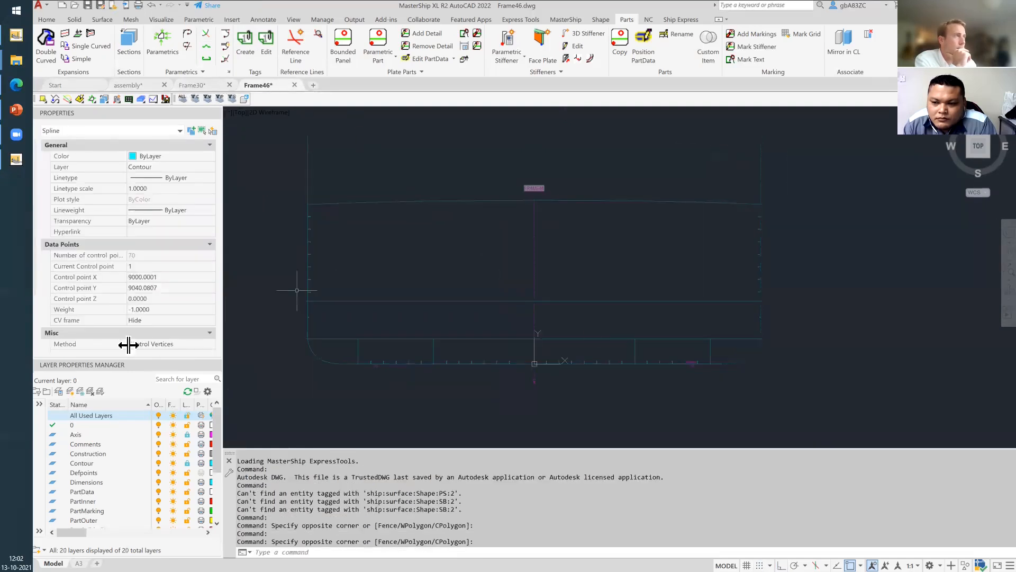
pyautogui.scroll(-3, 111, 262)
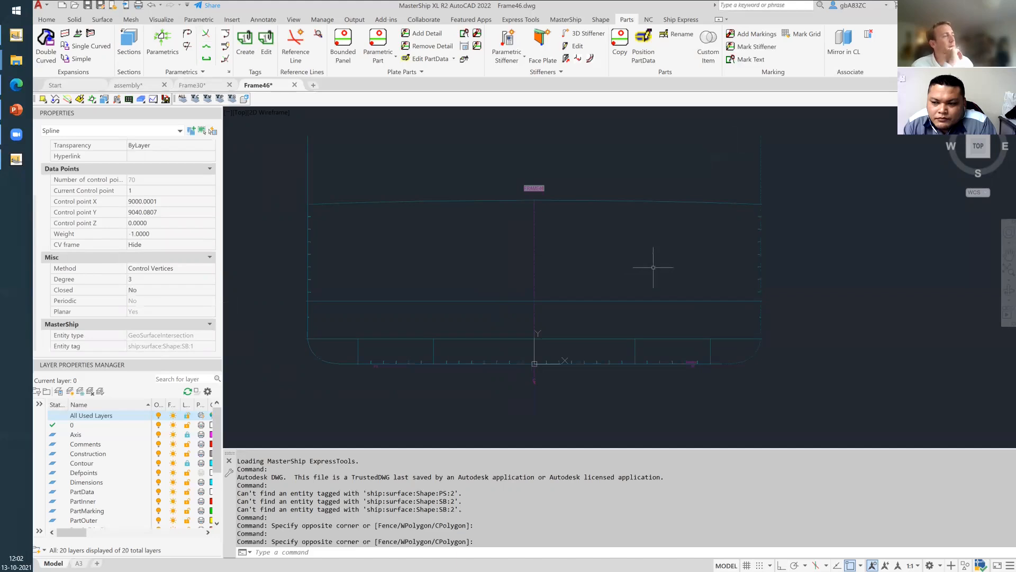
pyautogui.press('Escape')
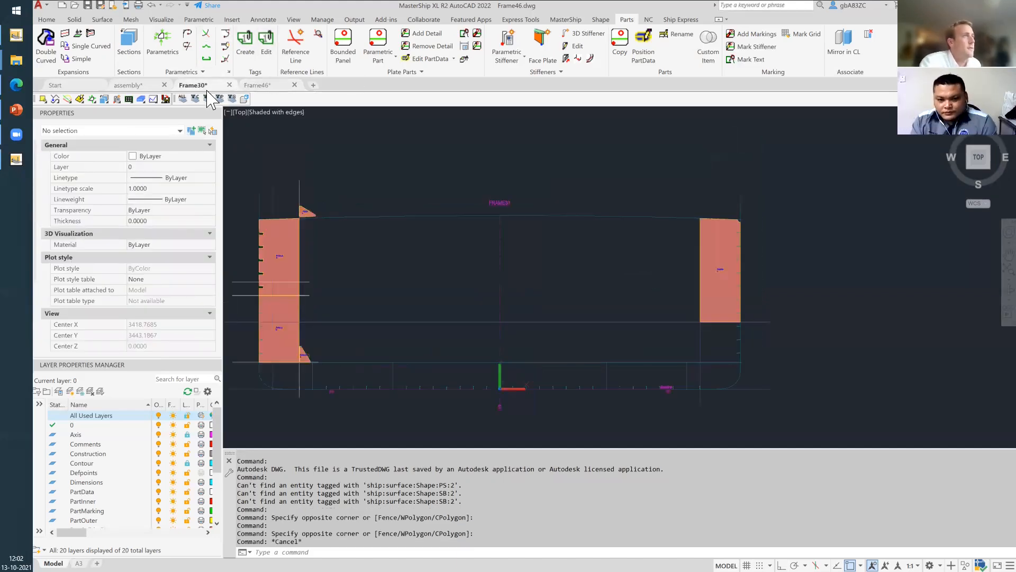
pyautogui.moveTo(121, 89)
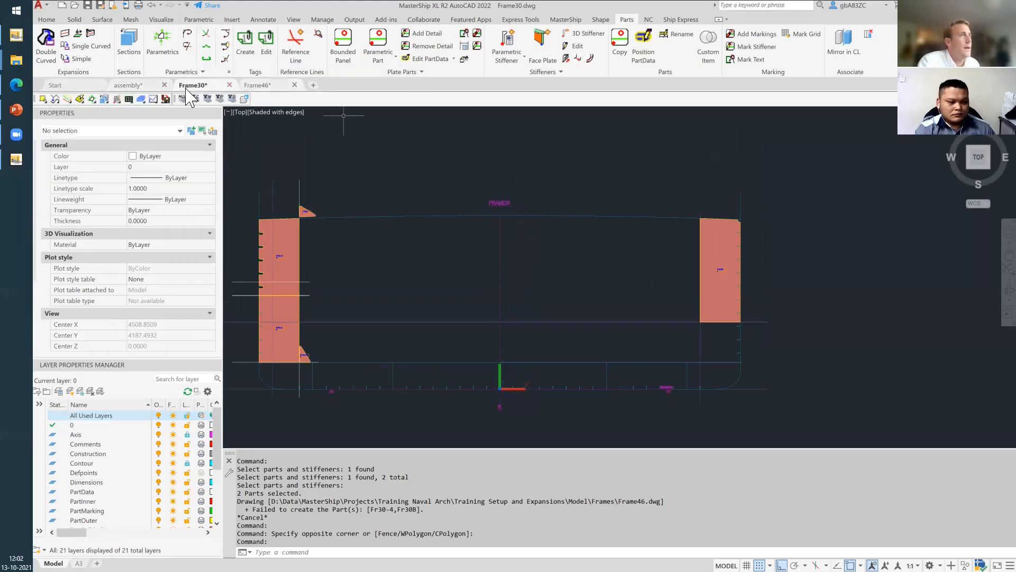
pyautogui.click(150, 86)
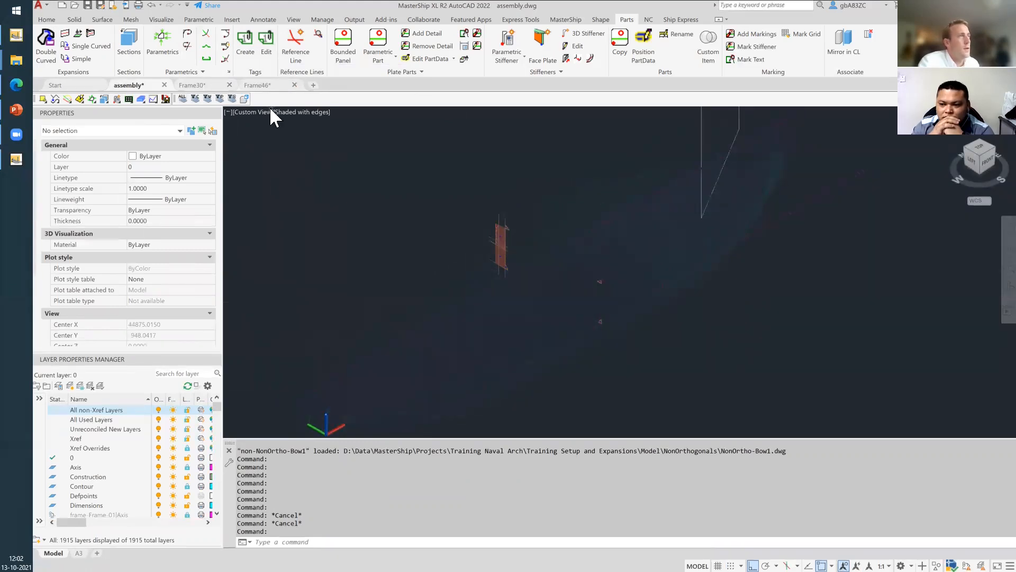
pyautogui.click(202, 86)
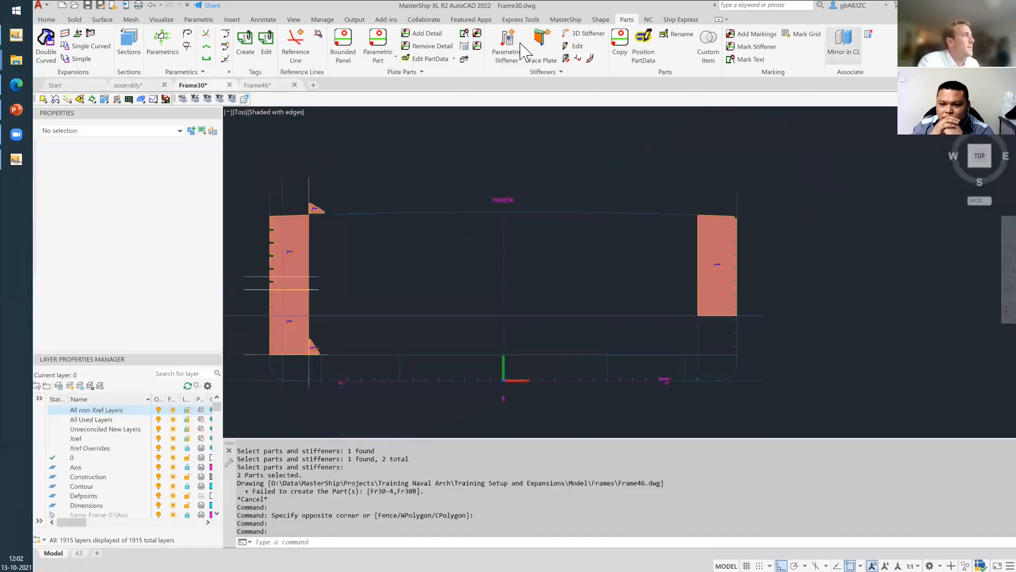
# - Choose plates Fr30-4 and Fr30B in the Frame30 drawing as the parts to be copied with Copy ParaPart
pyautogui.click(619, 40)
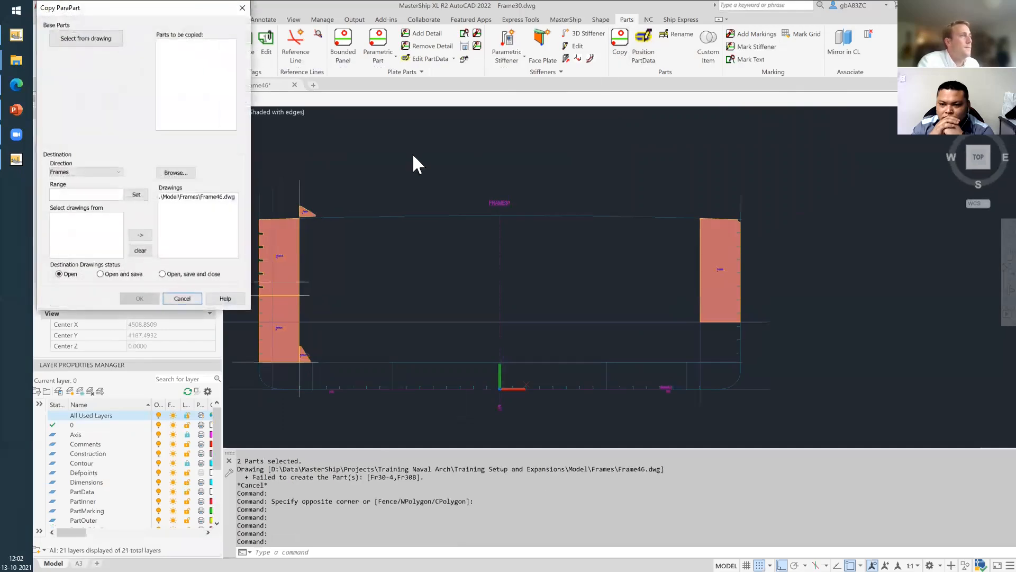
pyautogui.click(86, 38)
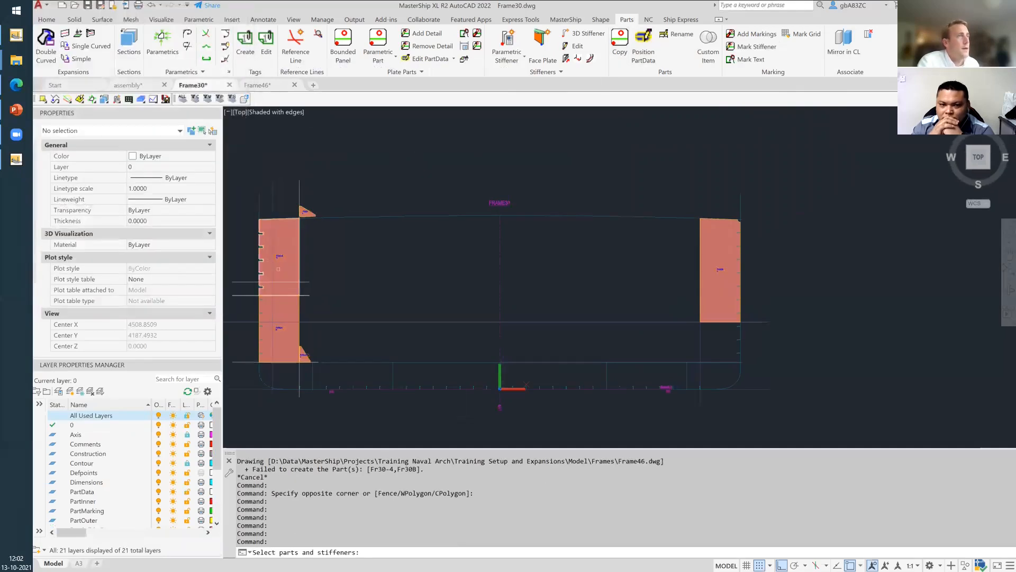
pyautogui.click(279, 257)
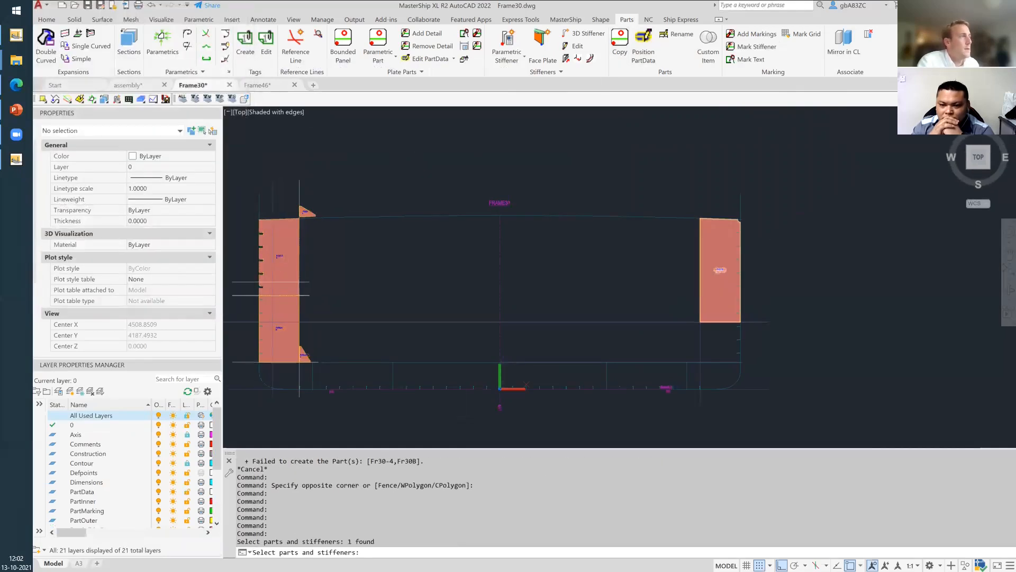
pyautogui.click(720, 270)
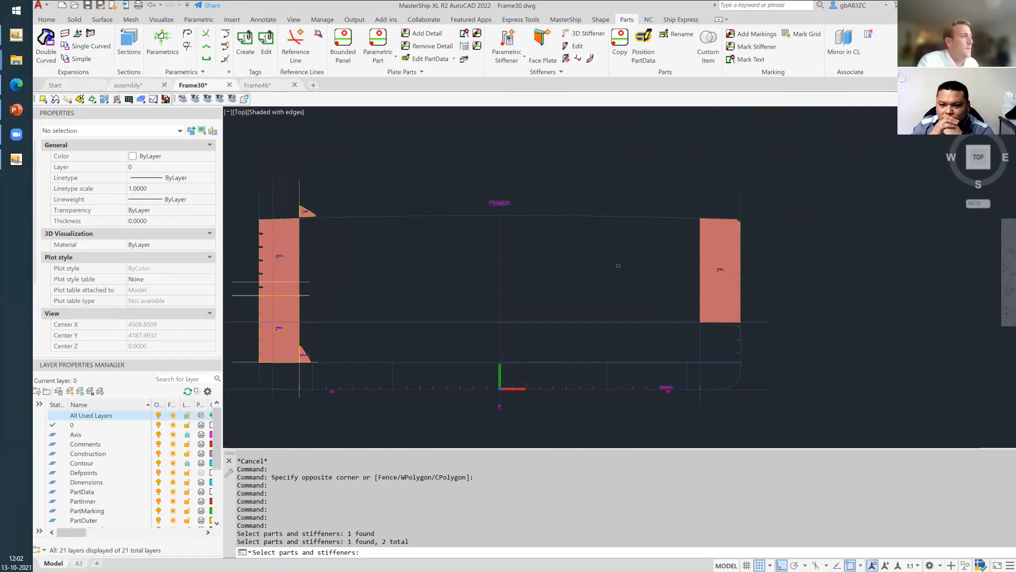
pyautogui.press('Return')
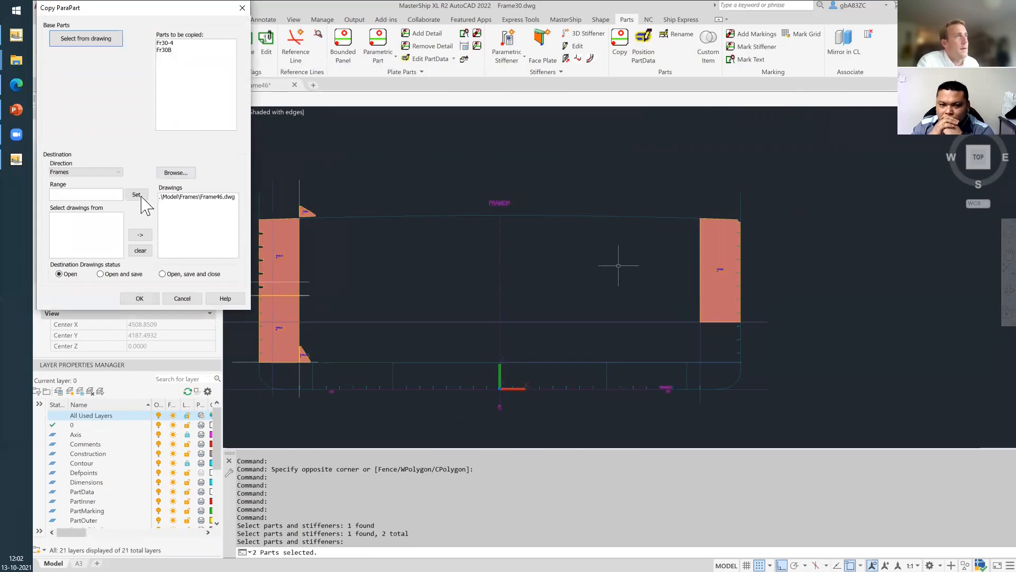
# - Add Frame34.dwg from the Frames folder to the destination drawings for the copy
pyautogui.click(175, 173)
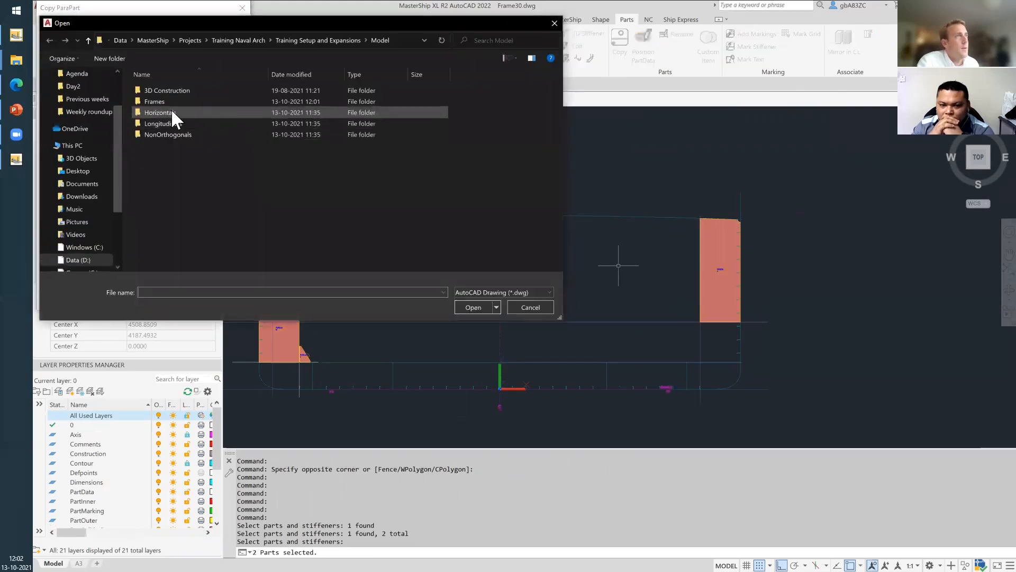
pyautogui.doubleClick(183, 102)
pyautogui.scroll(-3, 183, 190)
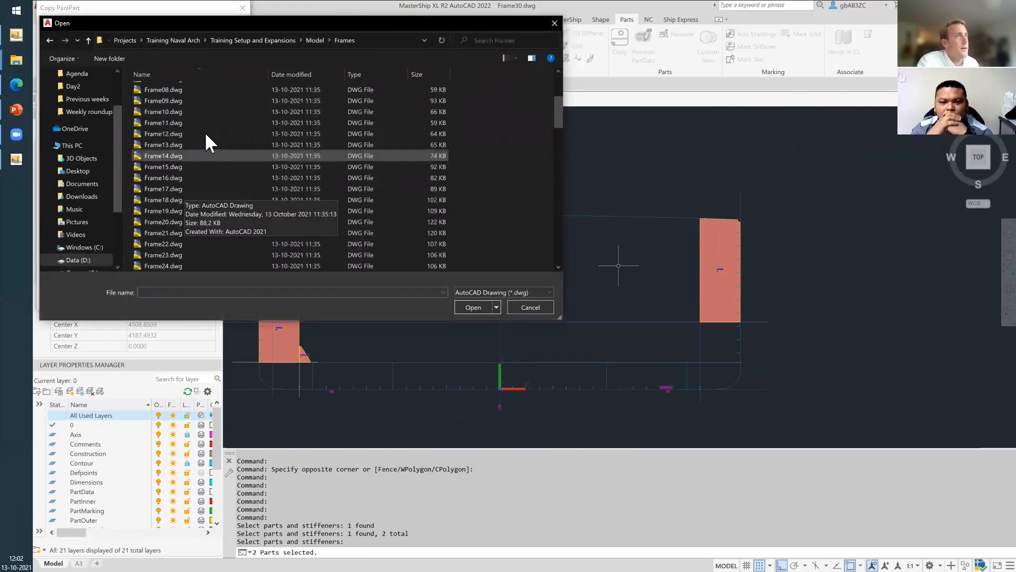
pyautogui.moveTo(315, 24); pyautogui.dragTo(416, 138)
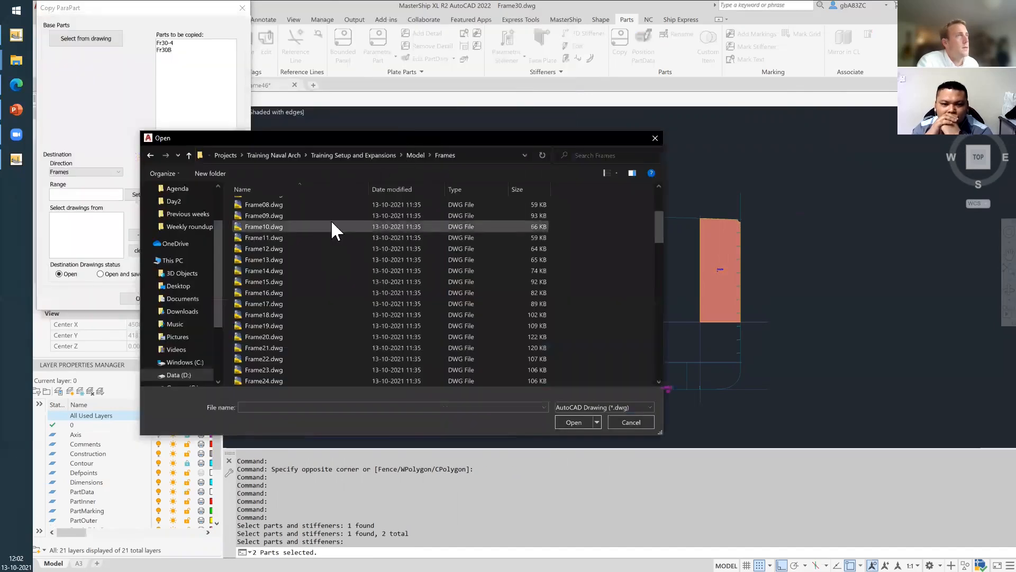
pyautogui.scroll(-4, 280, 322)
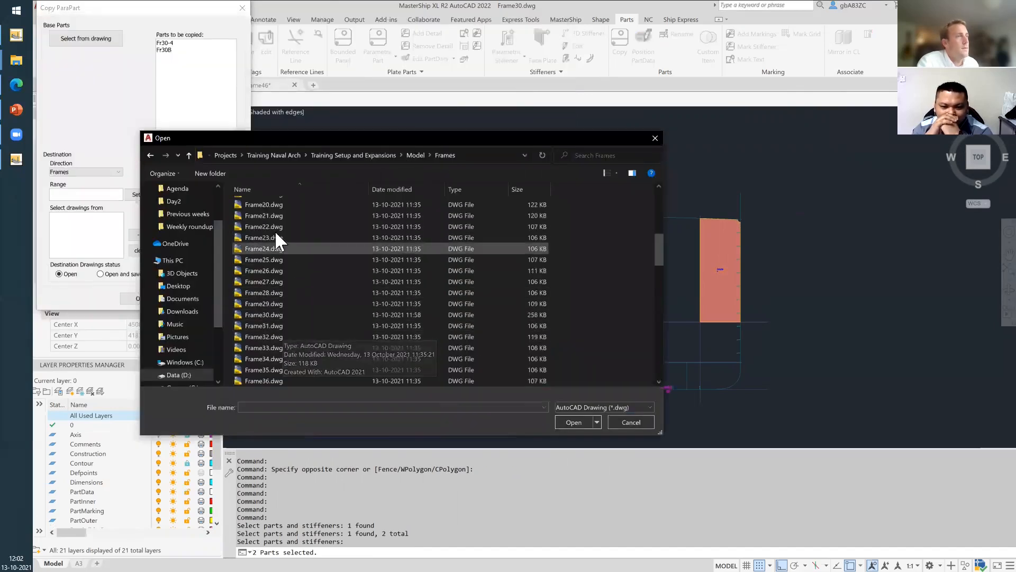
pyautogui.click(278, 358)
pyautogui.click(590, 418)
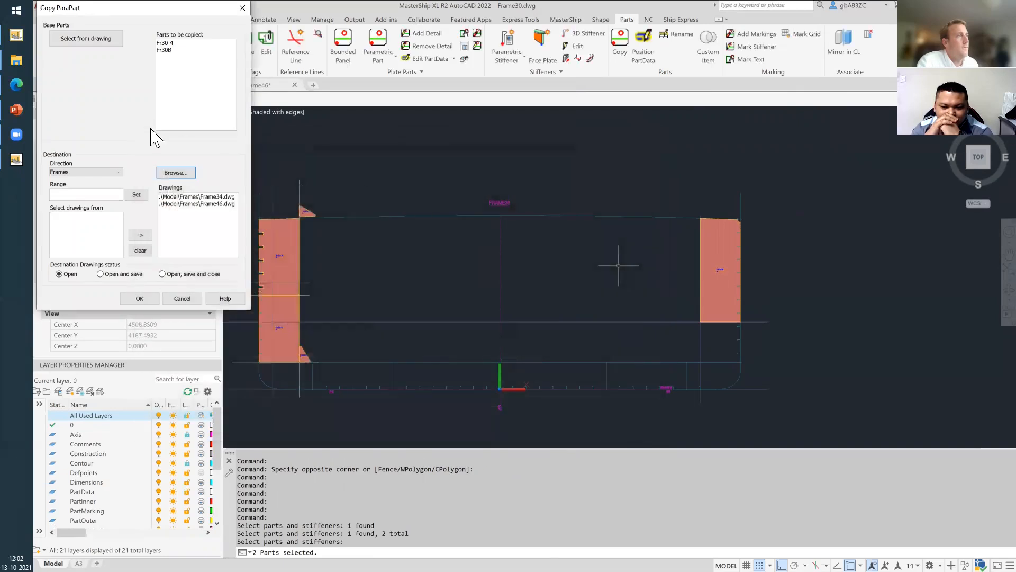
# - Copy the chosen parts with Frame34.dwg from the Frames folder as the only destination drawing and the status set to Open
pyautogui.click(207, 204)
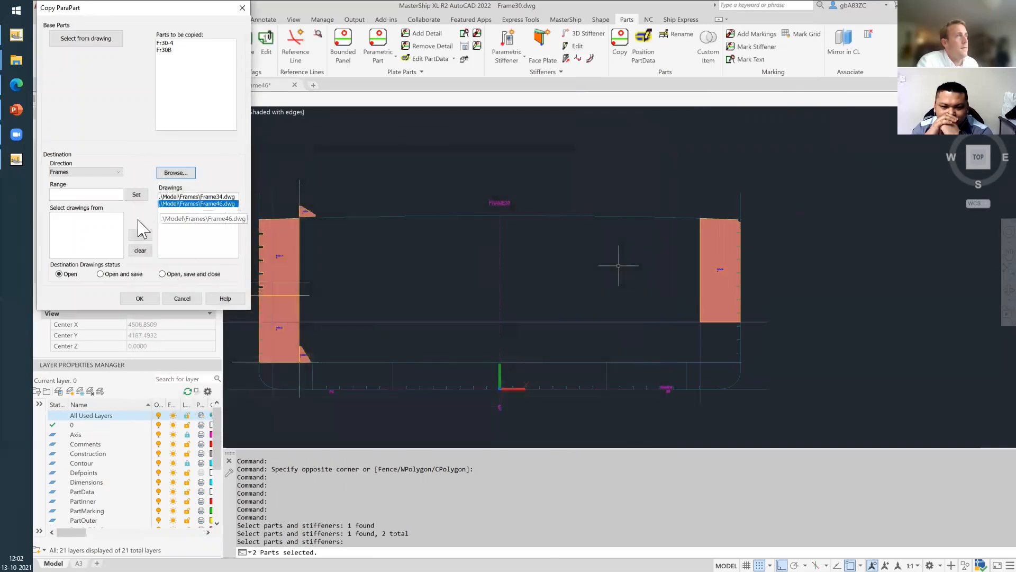
pyautogui.click(141, 251)
pyautogui.click(174, 173)
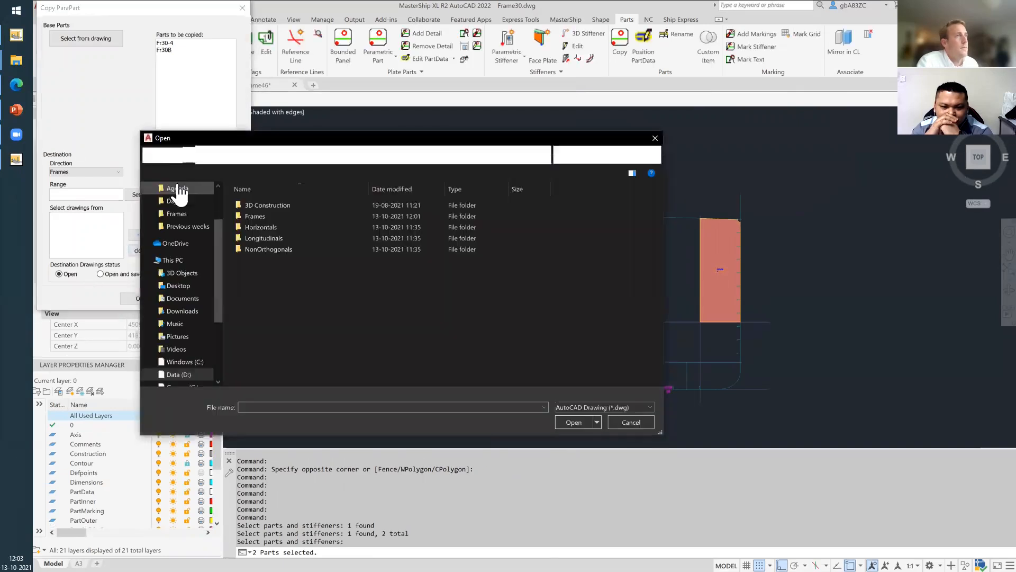
pyautogui.doubleClick(261, 214)
pyautogui.scroll(-5, 284, 326)
pyautogui.doubleClick(275, 320)
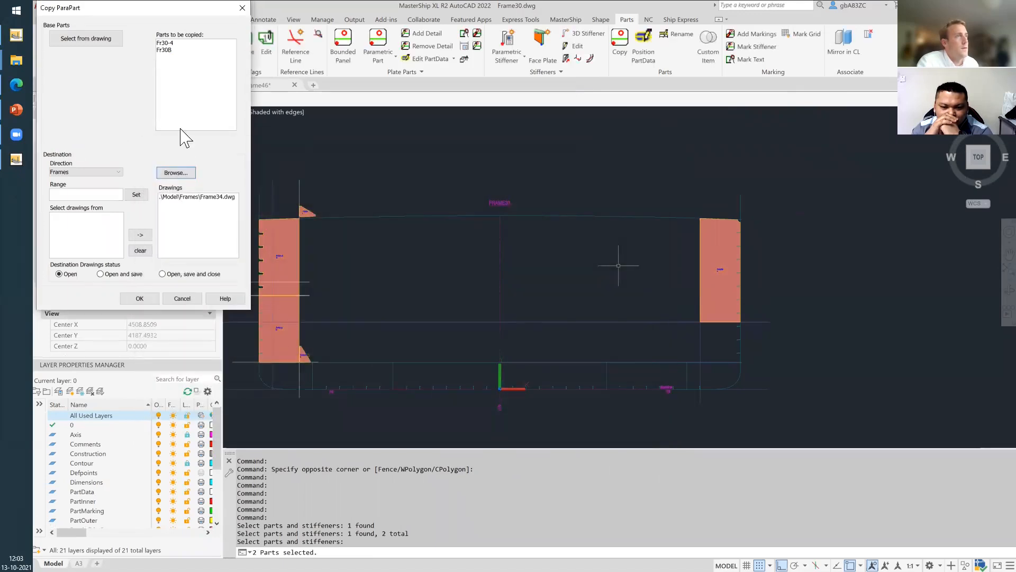
pyautogui.click(142, 300)
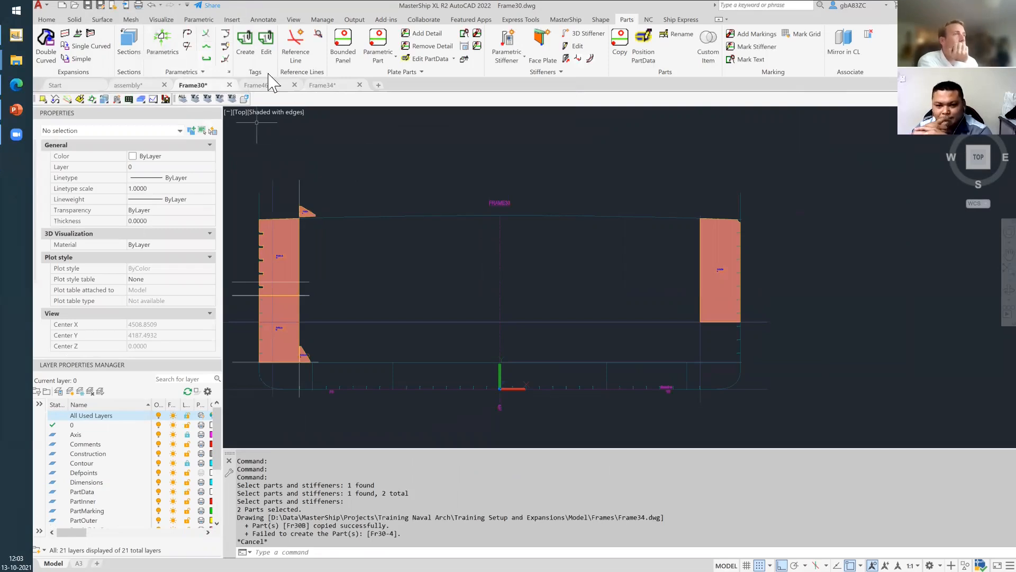
# - Examine the copied plate and the surrounding contour and reference lines in the Frame34 drawing, and clear the selection
pyautogui.click(323, 85)
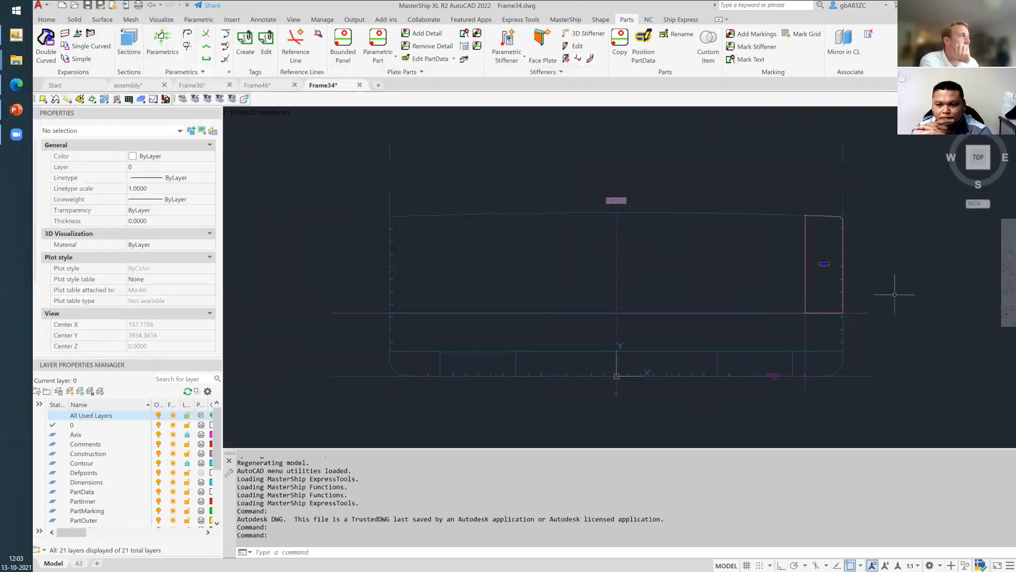
pyautogui.click(891, 286)
pyautogui.click(803, 169)
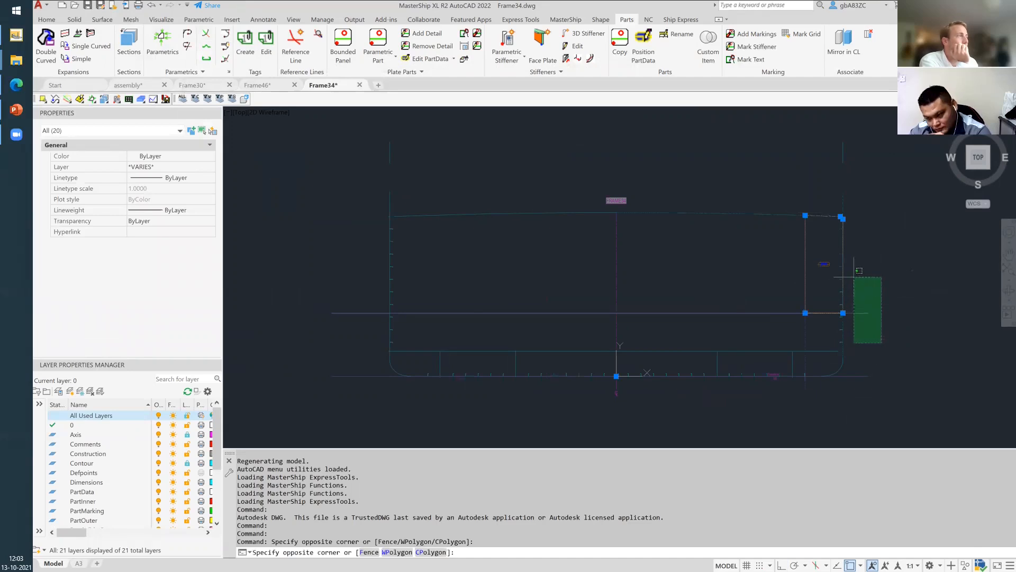
pyautogui.click(847, 262)
pyautogui.click(815, 338)
pyautogui.click(776, 327)
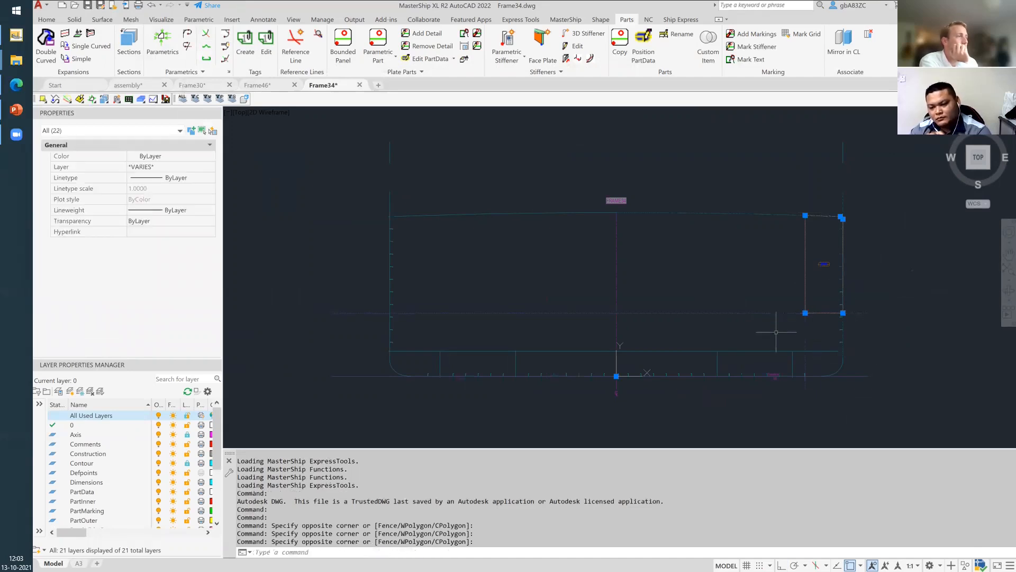
pyautogui.press('Escape')
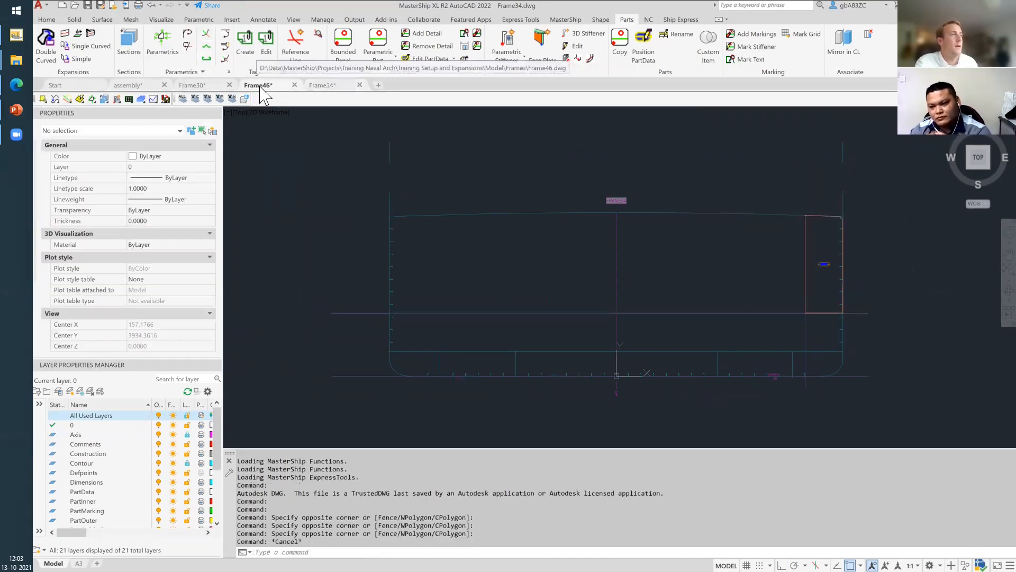
# - Check the Frame46 drawing and examine the reference lines that bound plate Fr30-4 in Frame30, clearing the selection
pyautogui.click(263, 86)
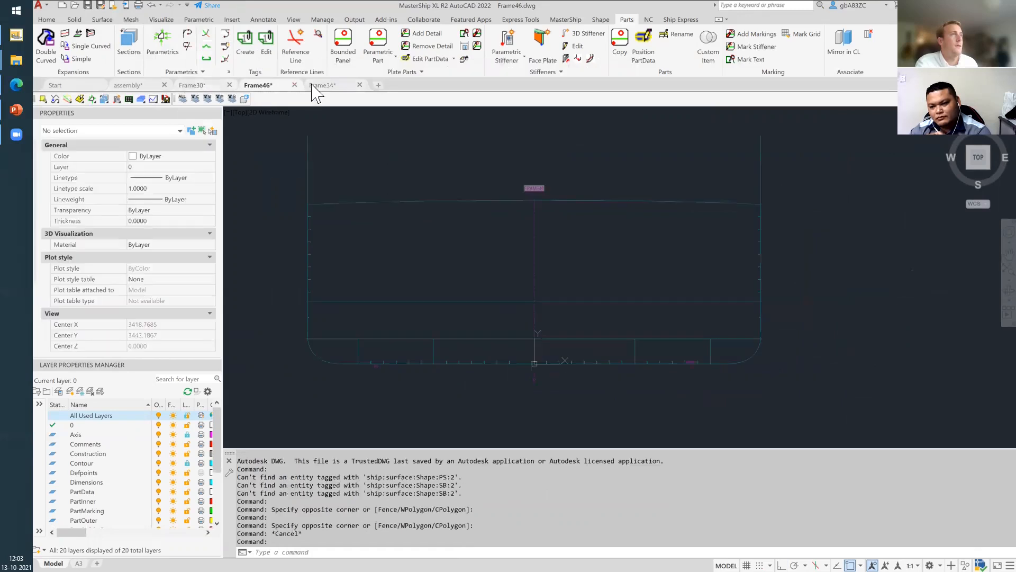
pyautogui.click(185, 84)
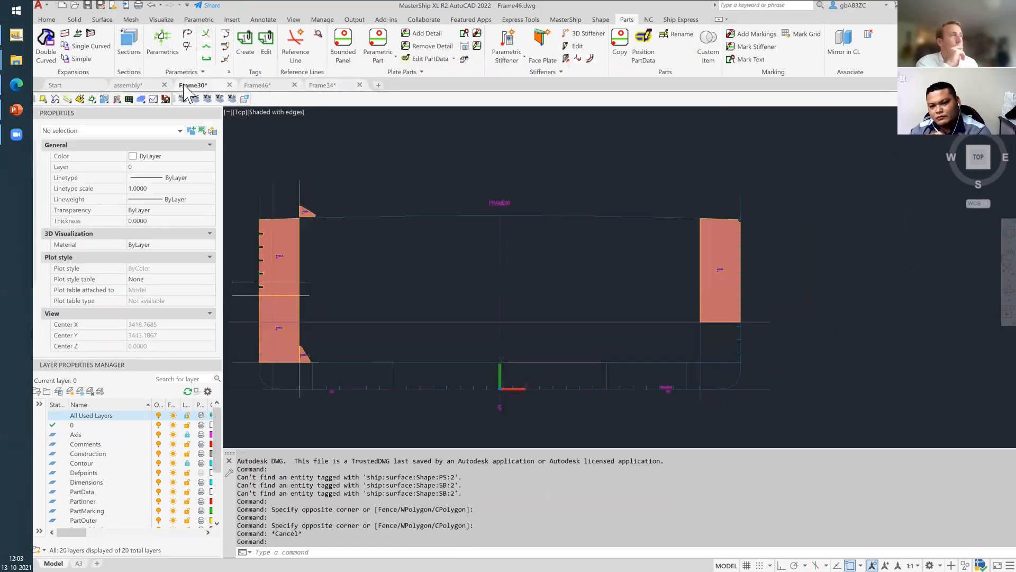
pyautogui.click(299, 222)
pyautogui.click(314, 306)
pyautogui.click(305, 270)
pyautogui.click(417, 286)
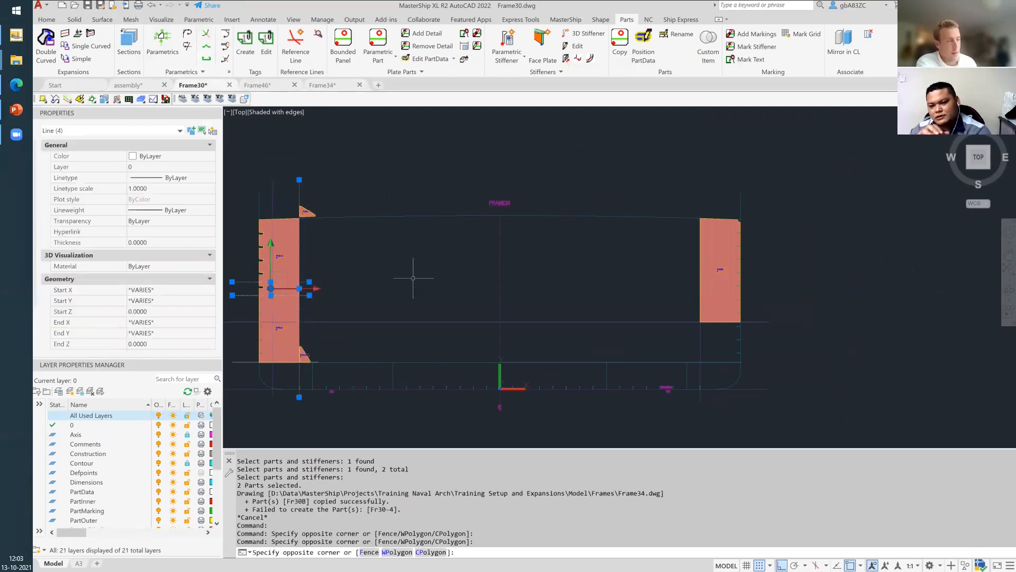
pyautogui.press('Escape')
# - Compare the Frame34 and Frame46 drawings, and check the MasterShip entity tag of the starboard side contour line in Frame30
pyautogui.click(324, 86)
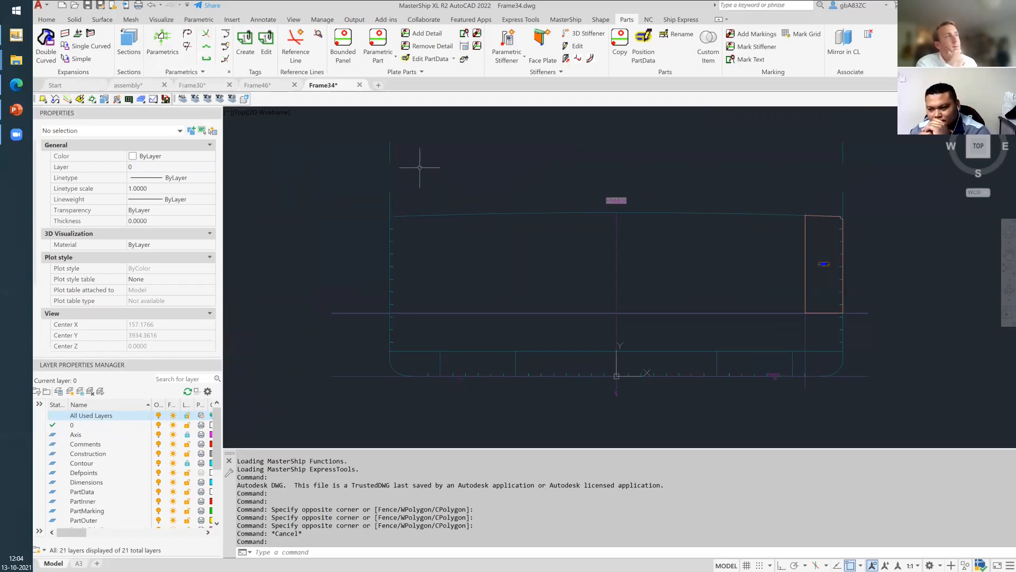
pyautogui.click(267, 86)
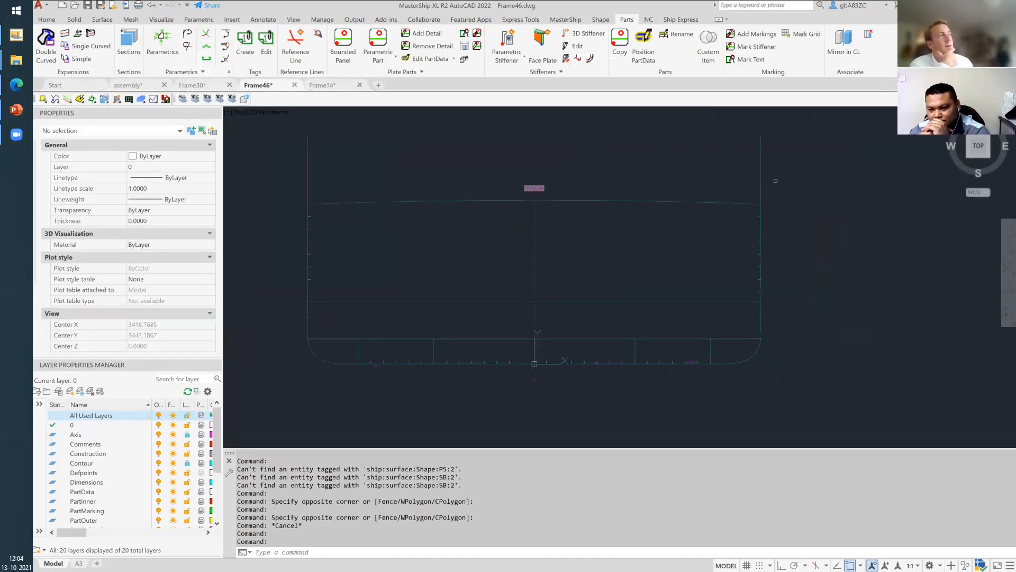
pyautogui.click(187, 88)
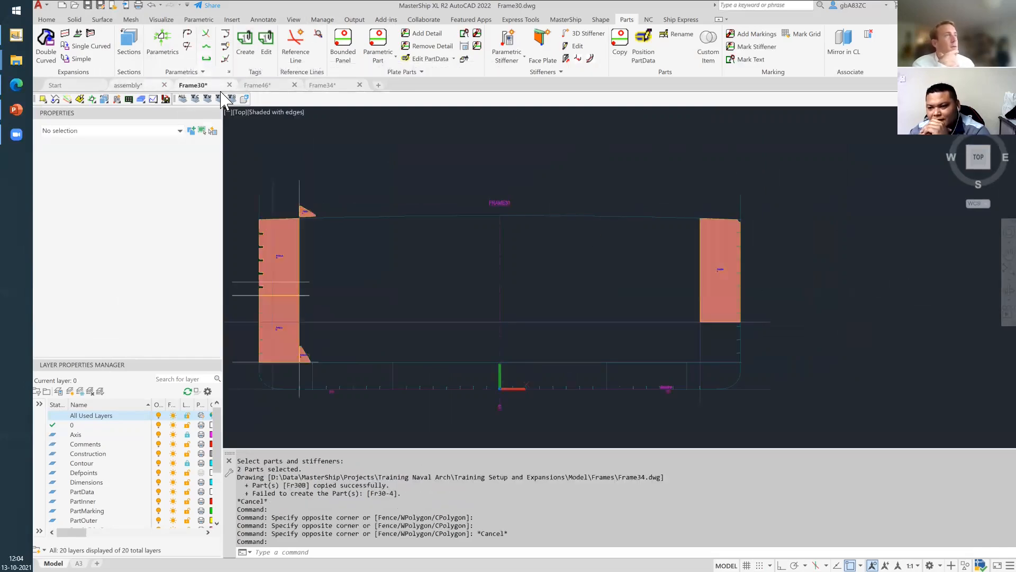
pyautogui.click(787, 208)
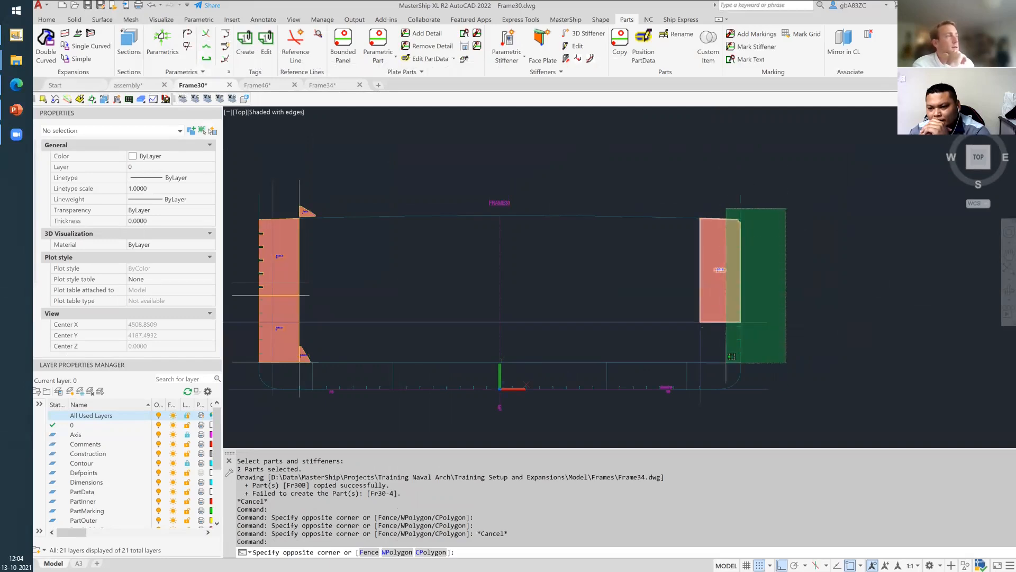
pyautogui.click(679, 130)
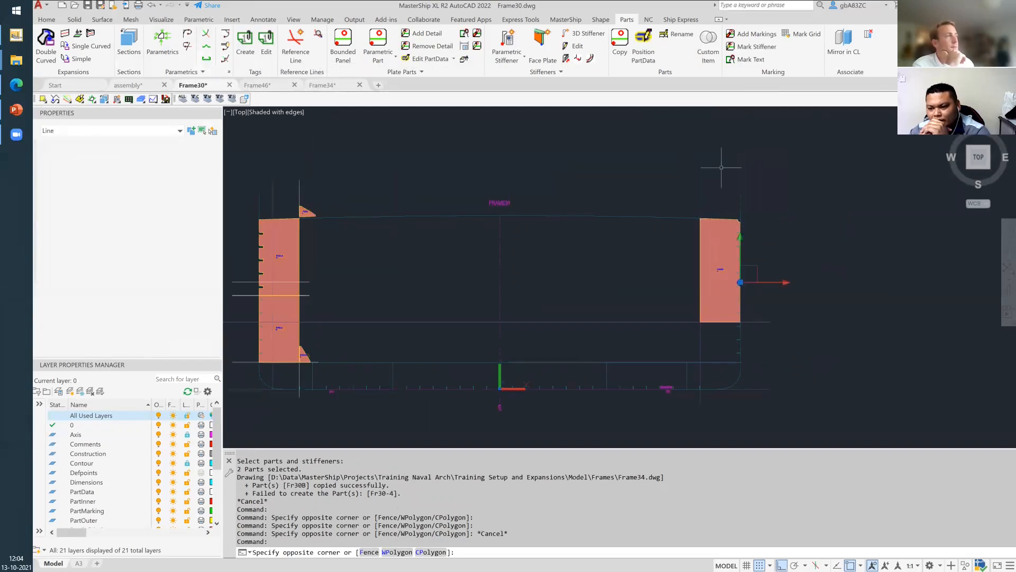
pyautogui.scroll(-5, 148, 307)
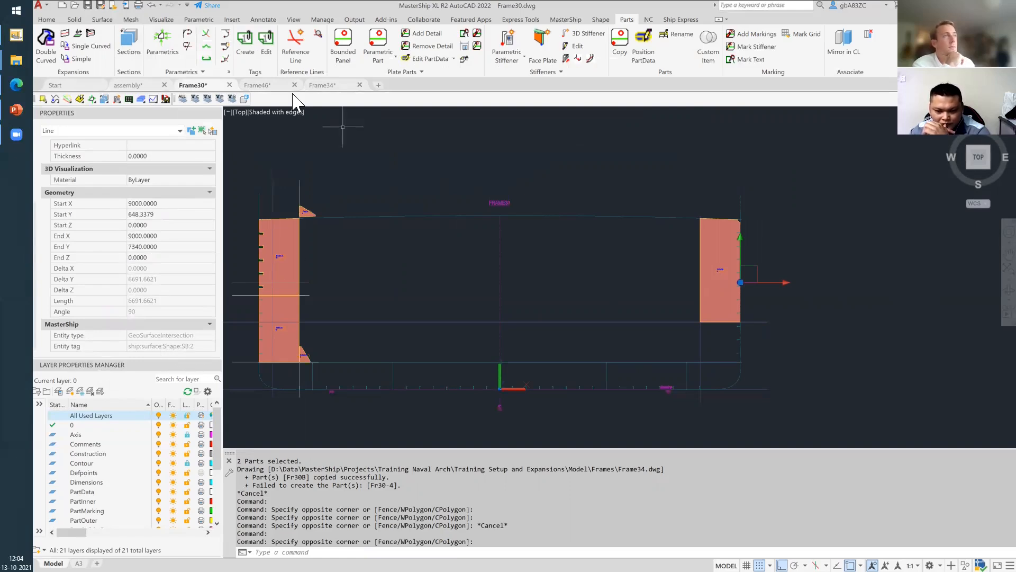
# - Check the entity tag of the corresponding starboard side contour in the Frame46 drawing
pyautogui.click(267, 86)
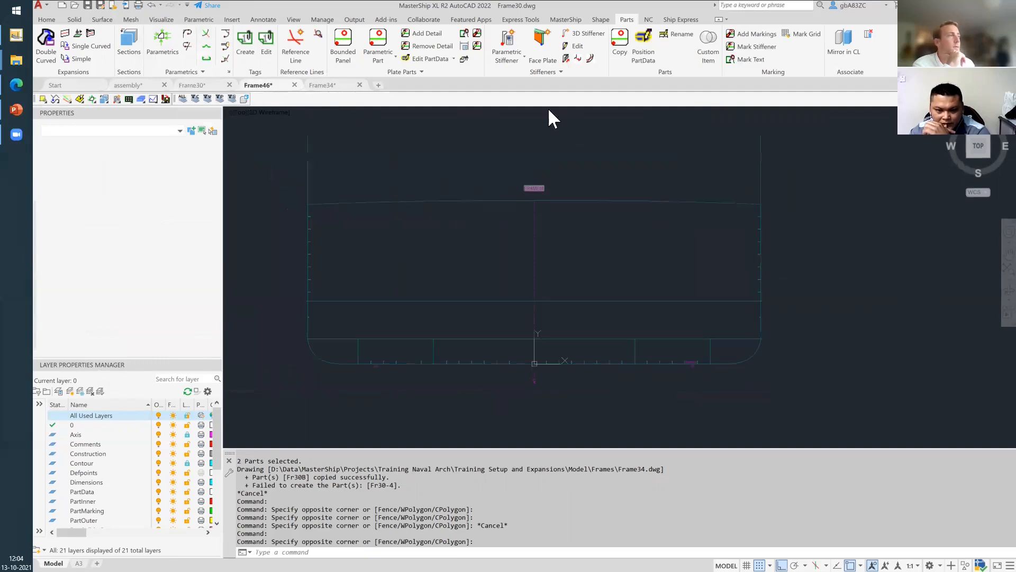
pyautogui.click(792, 191)
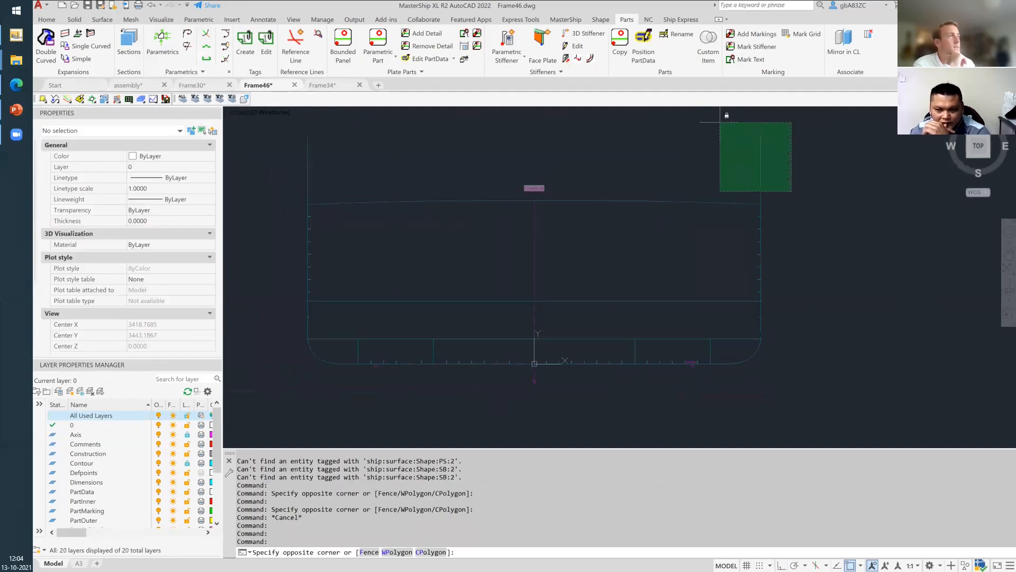
pyautogui.click(721, 118)
pyautogui.scroll(-3, 170, 306)
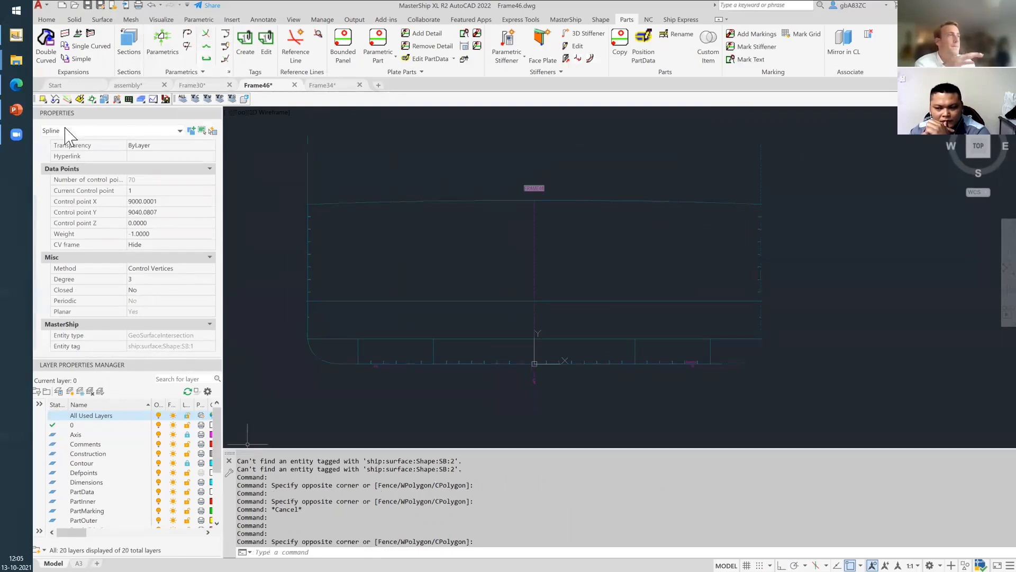
# - Check the starboard side contour's entity tag in the Frame34 drawing, and clear the selection
pyautogui.click(324, 86)
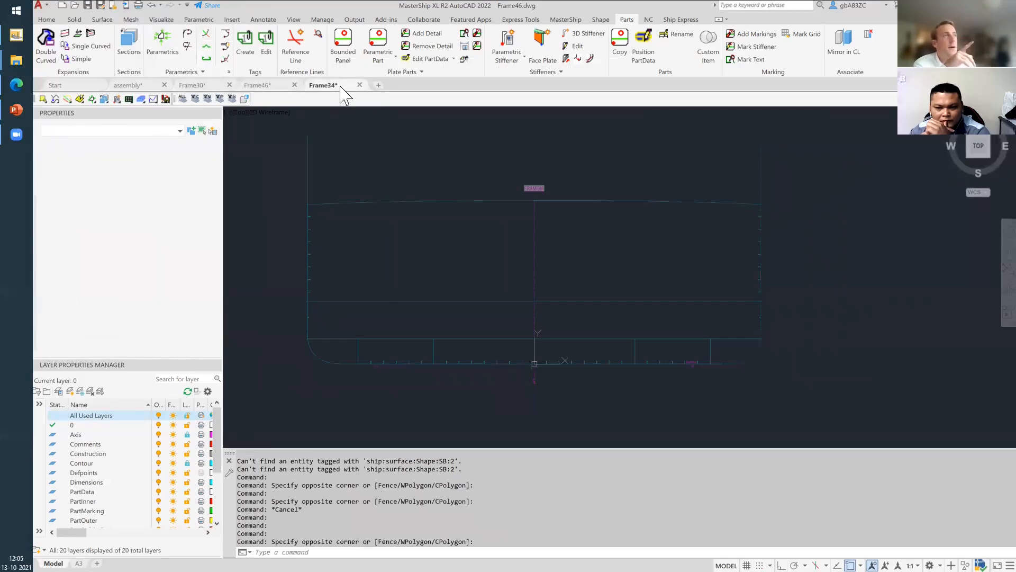
pyautogui.click(856, 207)
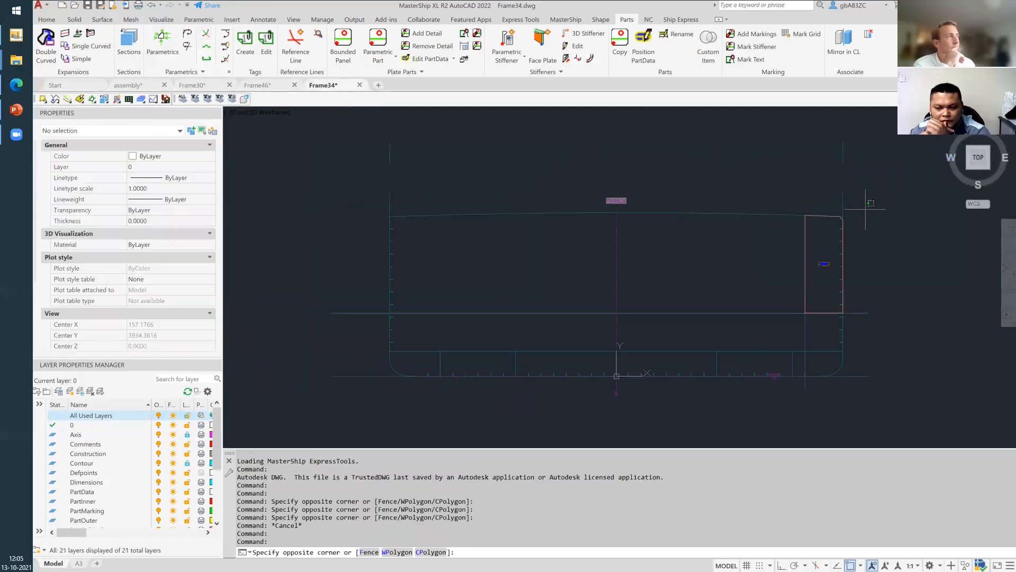
pyautogui.click(830, 187)
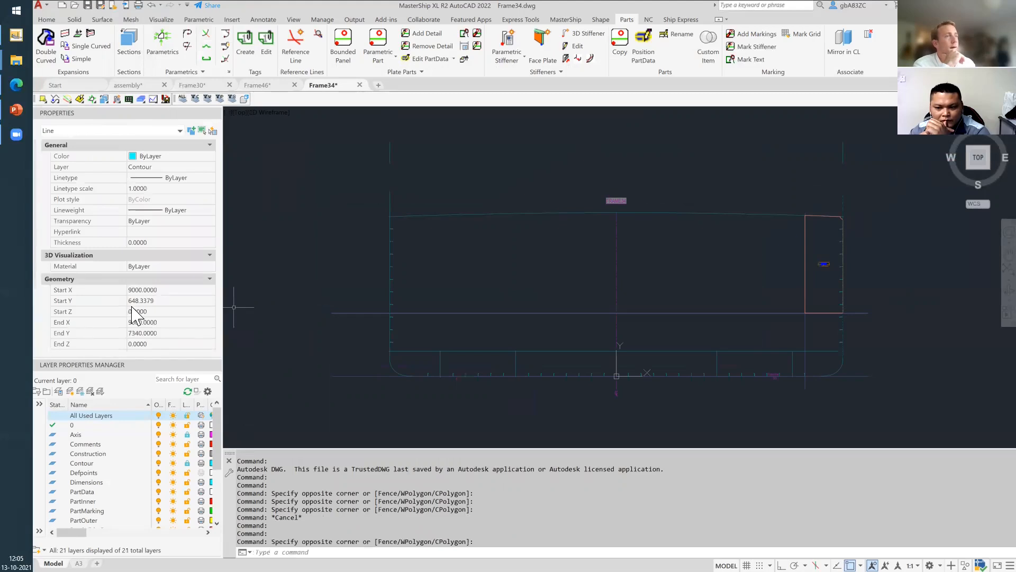
pyautogui.scroll(-3, 133, 312)
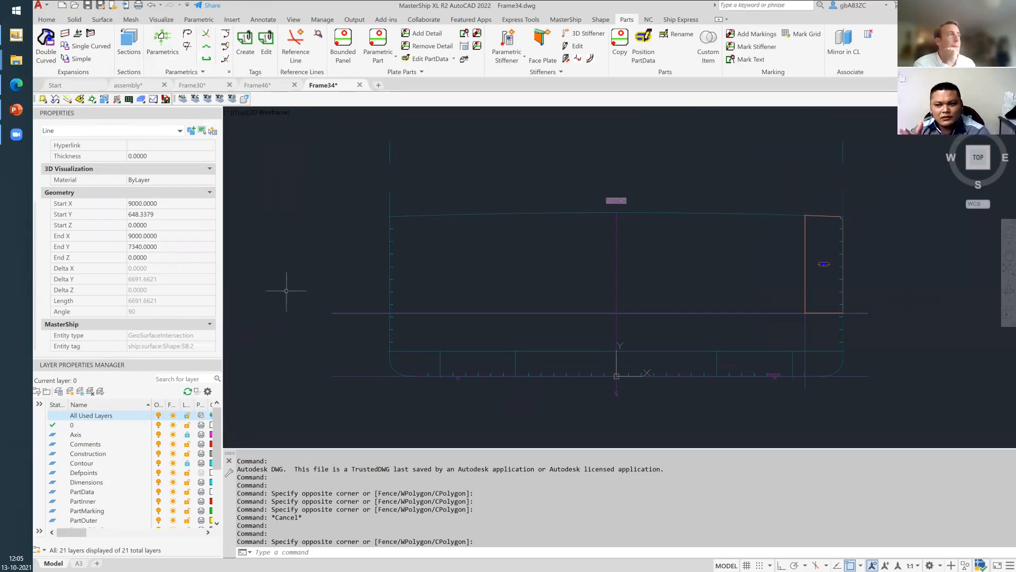
pyautogui.press('Escape')
pyautogui.press('Escape')
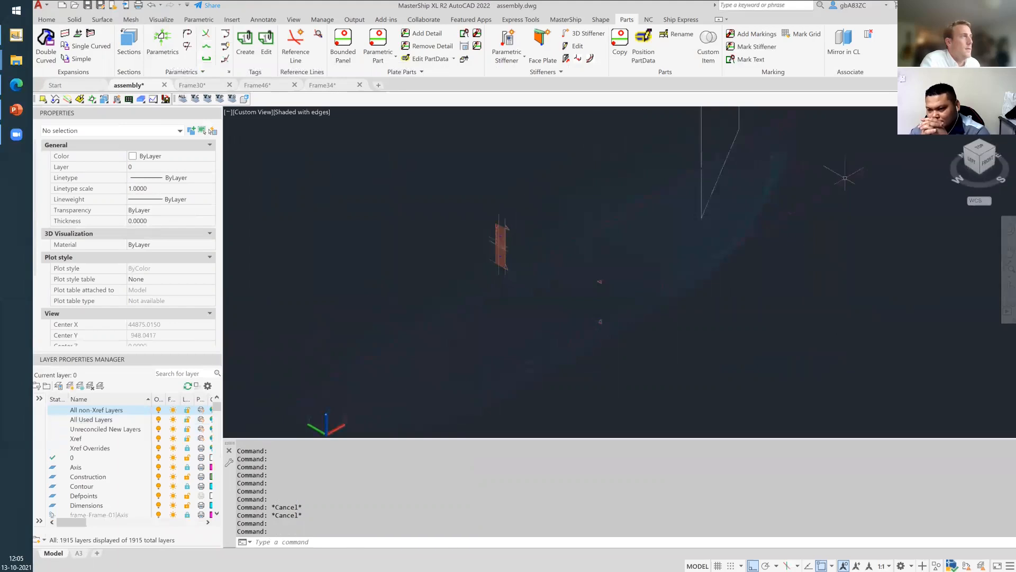
pyautogui.click(893, 173)
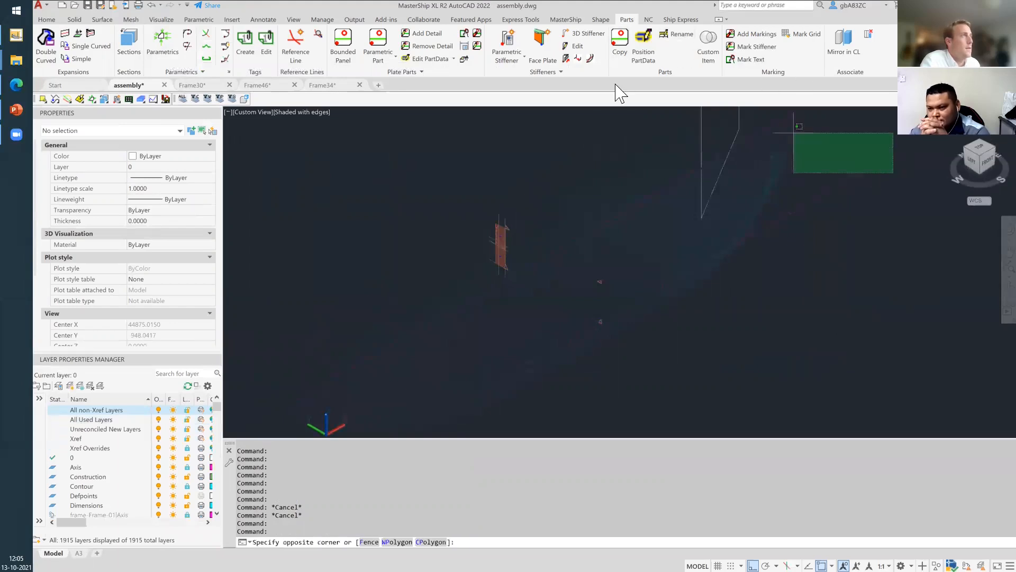
pyautogui.click(565, 19)
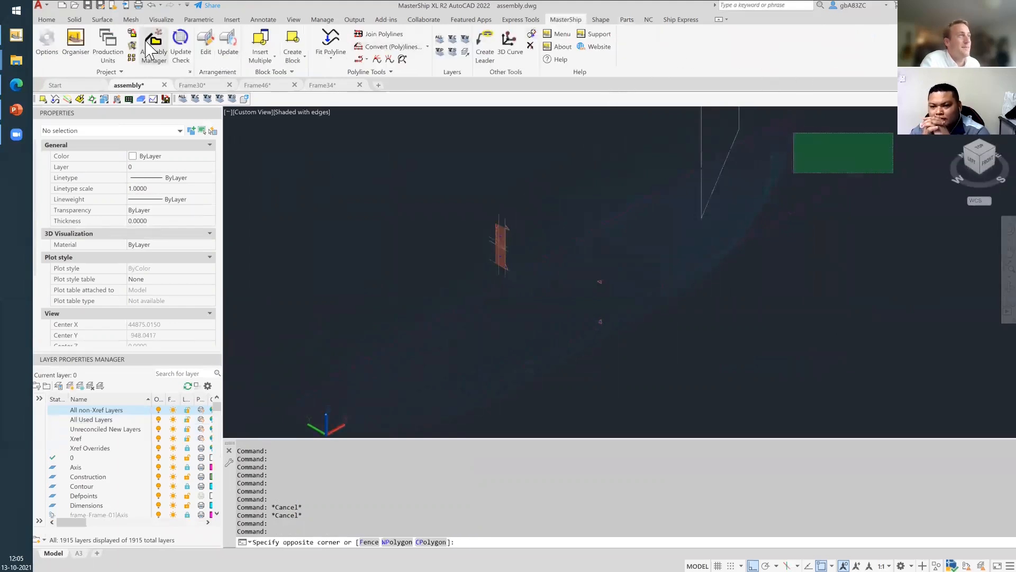
pyautogui.click(603, 19)
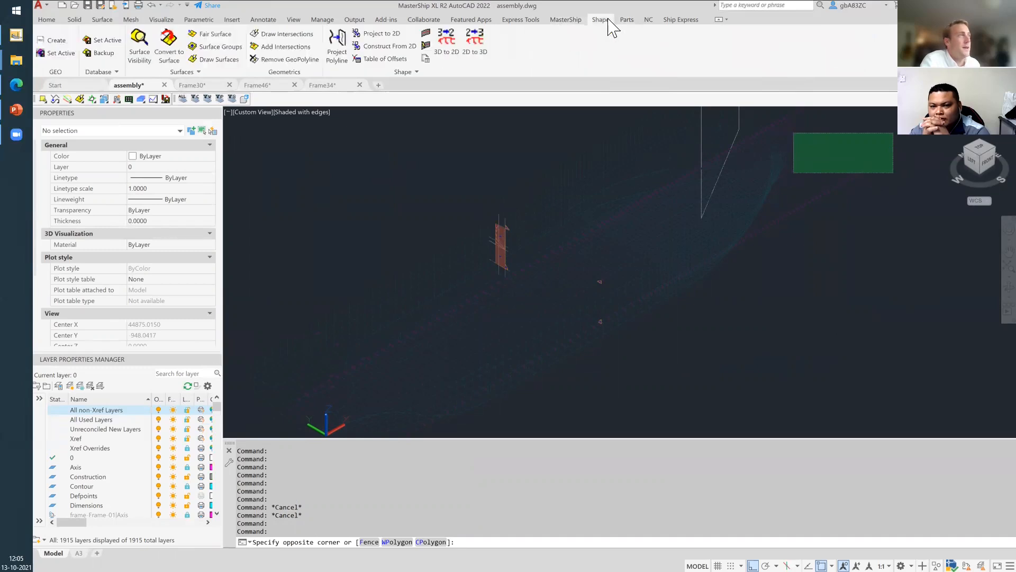
pyautogui.click(221, 59)
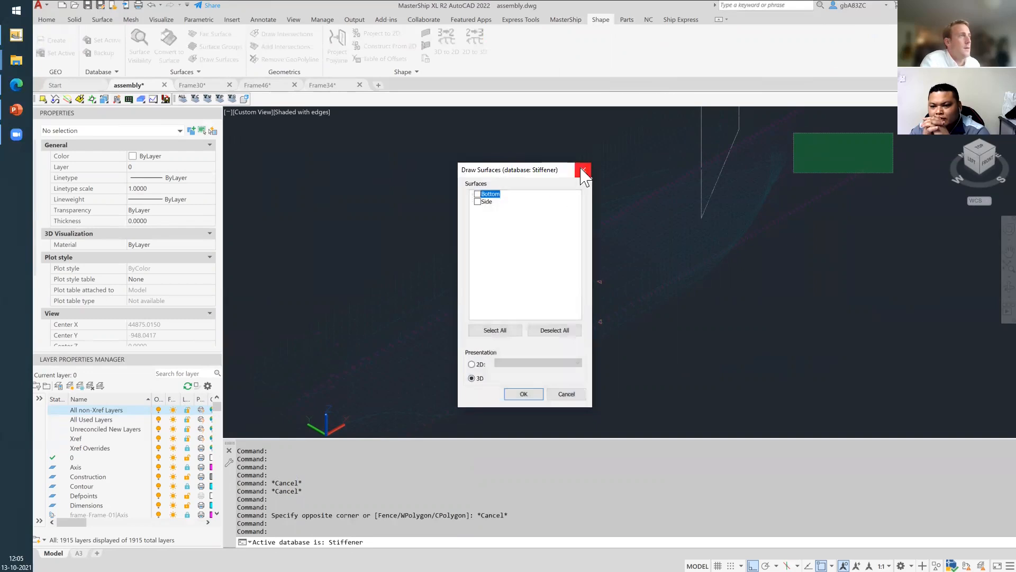
pyautogui.click(583, 171)
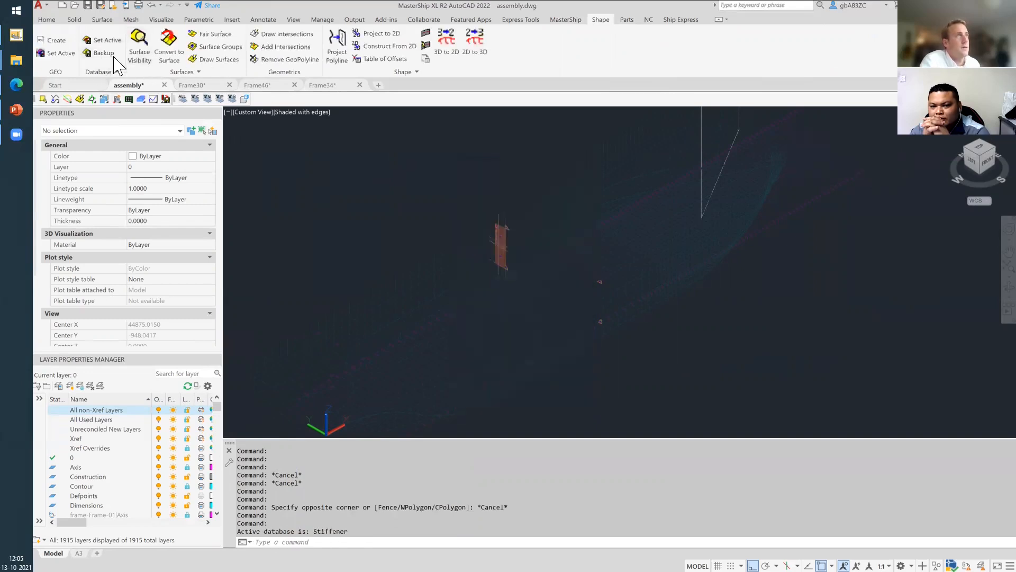
# - Make the existing Hullshape database active in the assembly drawing and draw its Shape surface in 3D
pyautogui.click(113, 44)
pyautogui.click(550, 275)
pyautogui.click(532, 304)
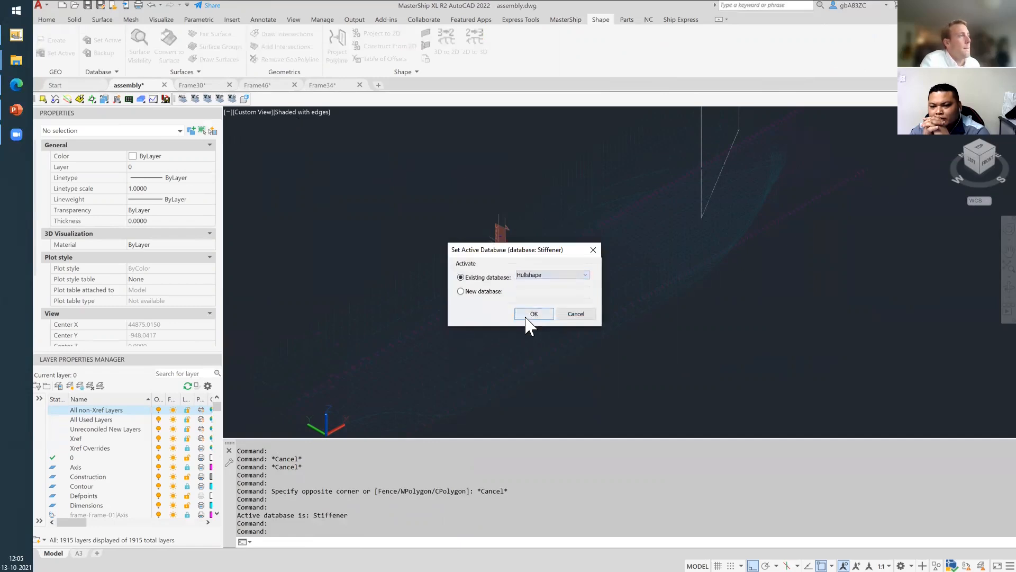
pyautogui.press('Return')
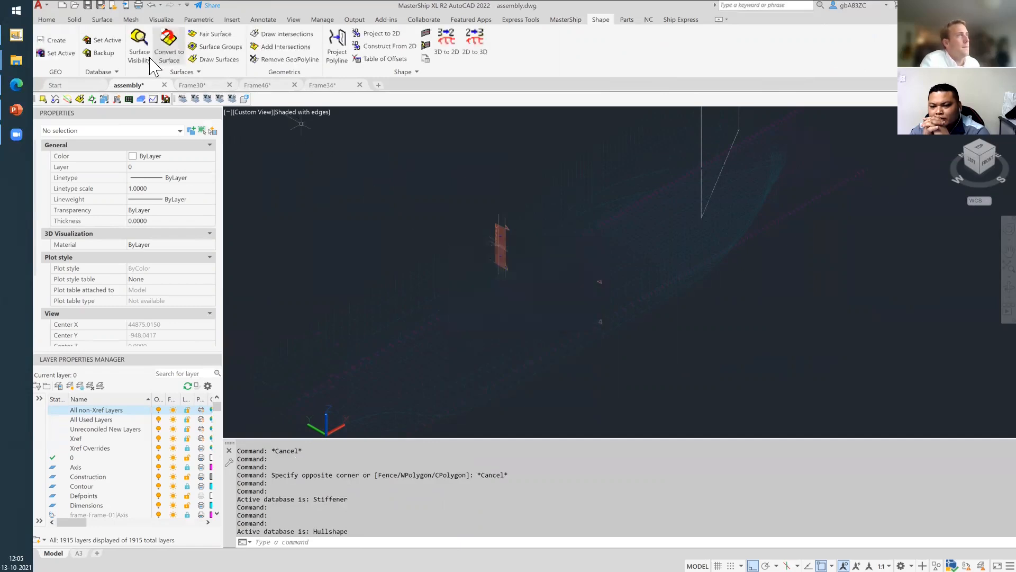
pyautogui.click(220, 59)
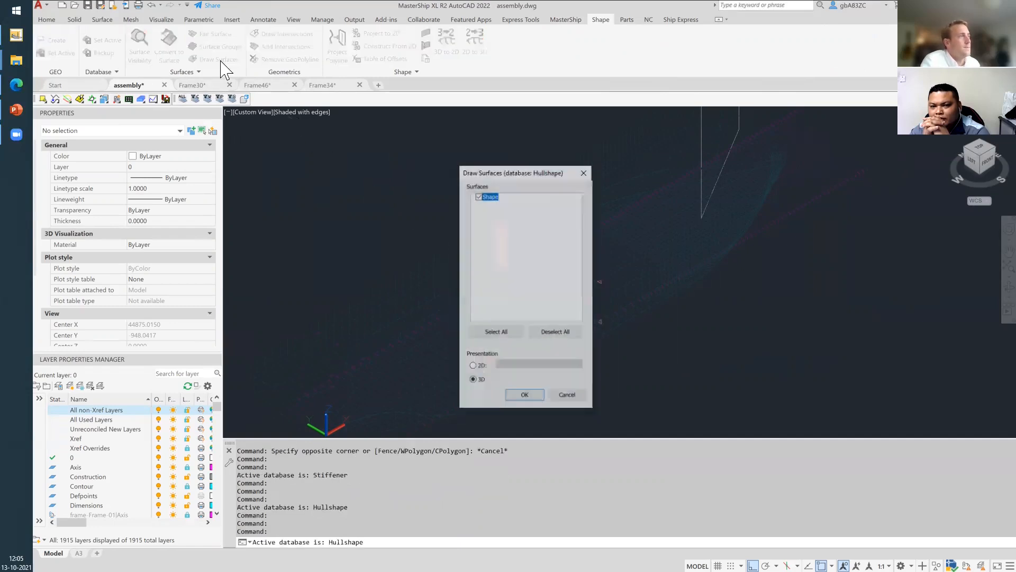
pyautogui.click(524, 394)
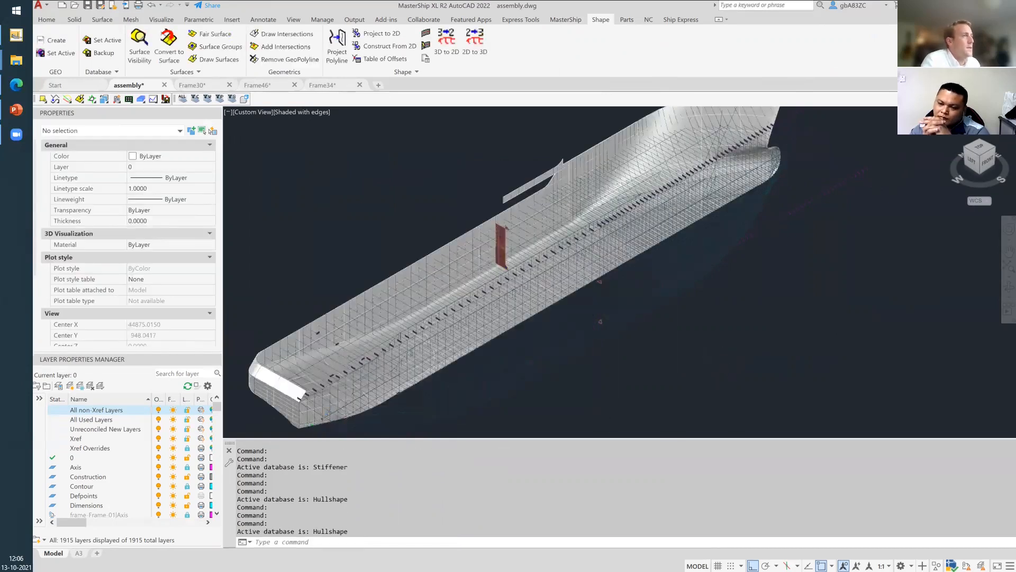
# - Examine how the drawn hull is divided into surfaces by selecting the bow and midship sections individually, clearing each selection
pyautogui.scroll(-2, 710, 373)
pyautogui.scroll(1, 659, 333)
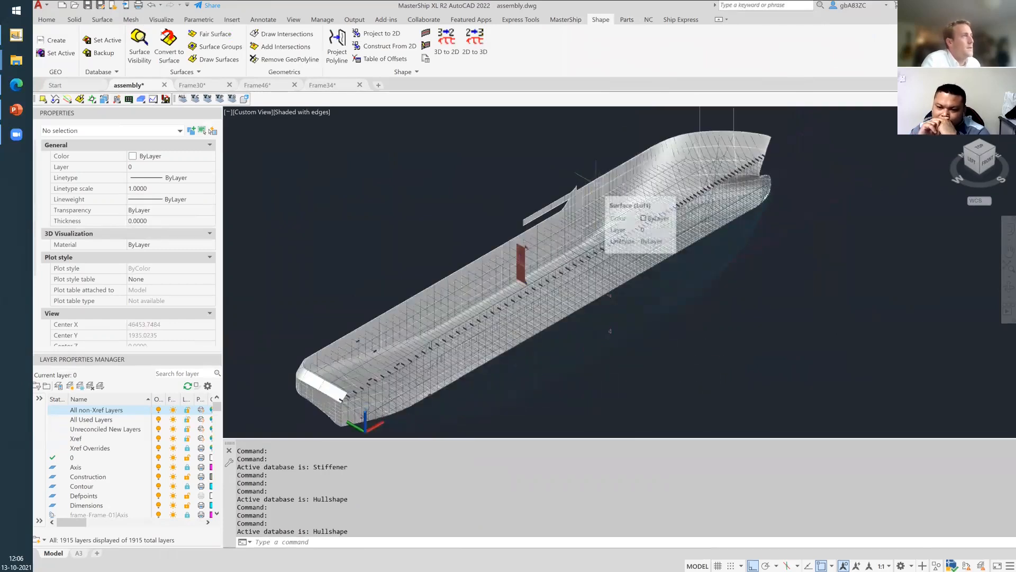
pyautogui.click(603, 193)
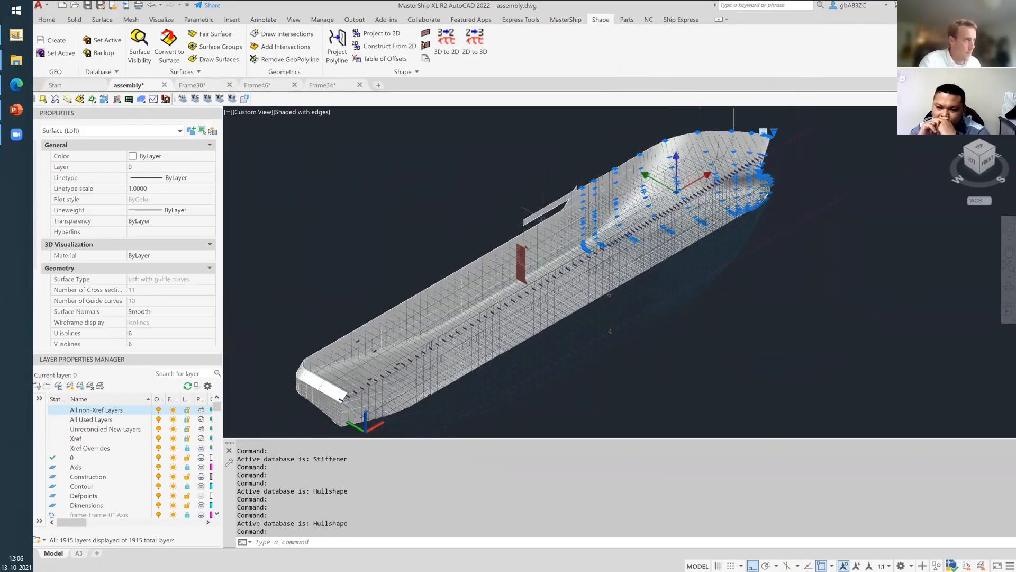
pyautogui.press('Escape')
pyautogui.click(538, 225)
pyautogui.press('Escape')
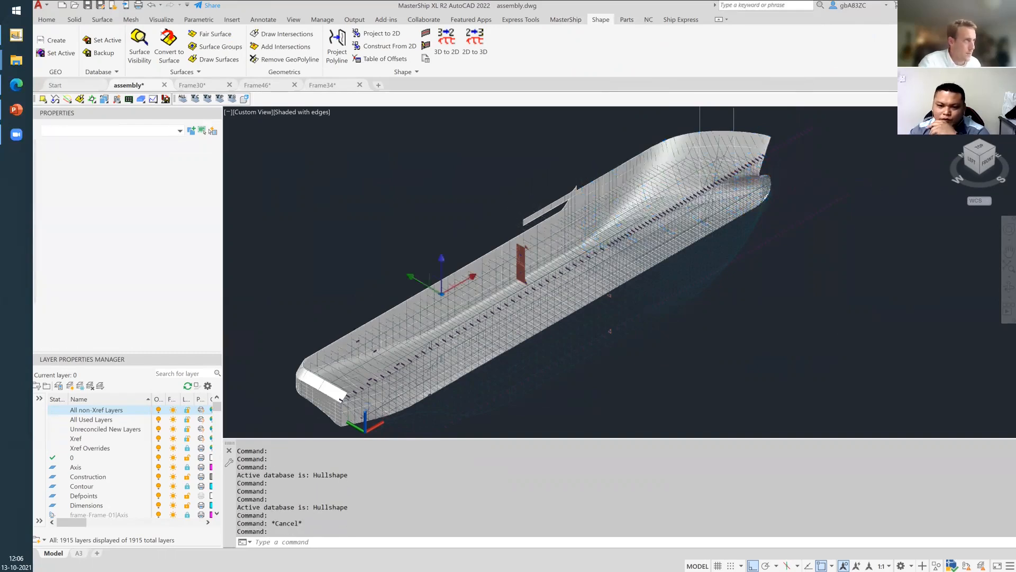
pyautogui.click(528, 218)
pyautogui.press('Escape')
pyautogui.press('Escape')
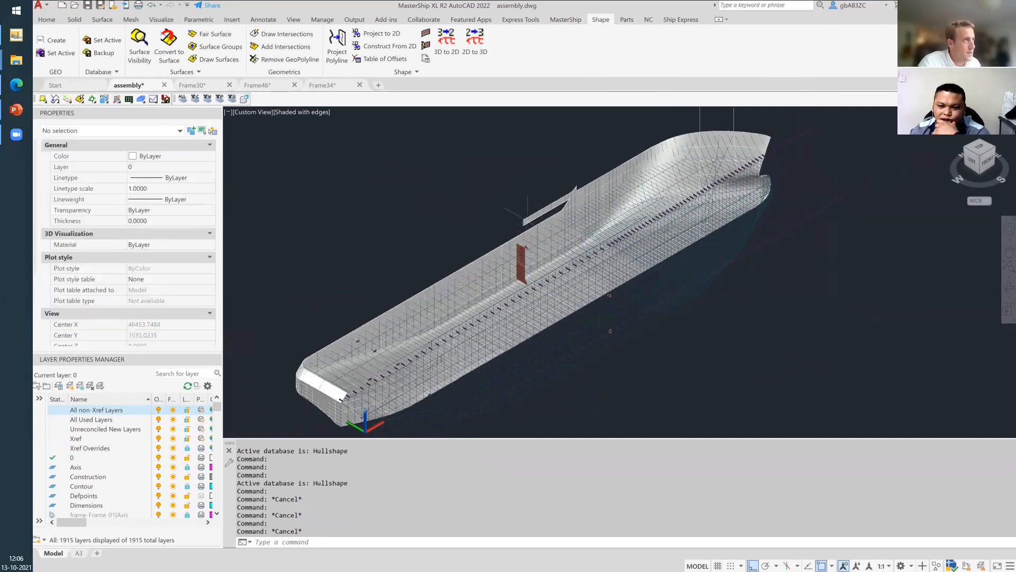
pyautogui.click(489, 260)
pyautogui.press('Escape')
pyautogui.click(497, 244)
pyautogui.press('Escape')
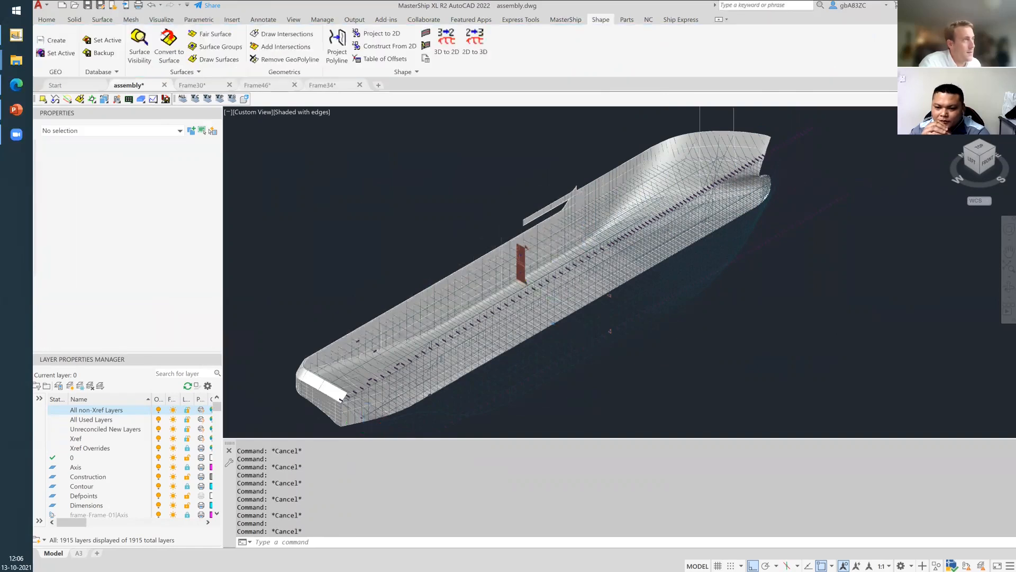
# - Examine the hull side surface beside the red frame plates, and clear the selection
pyautogui.scroll(3, 500, 248)
pyautogui.scroll(2, 490, 243)
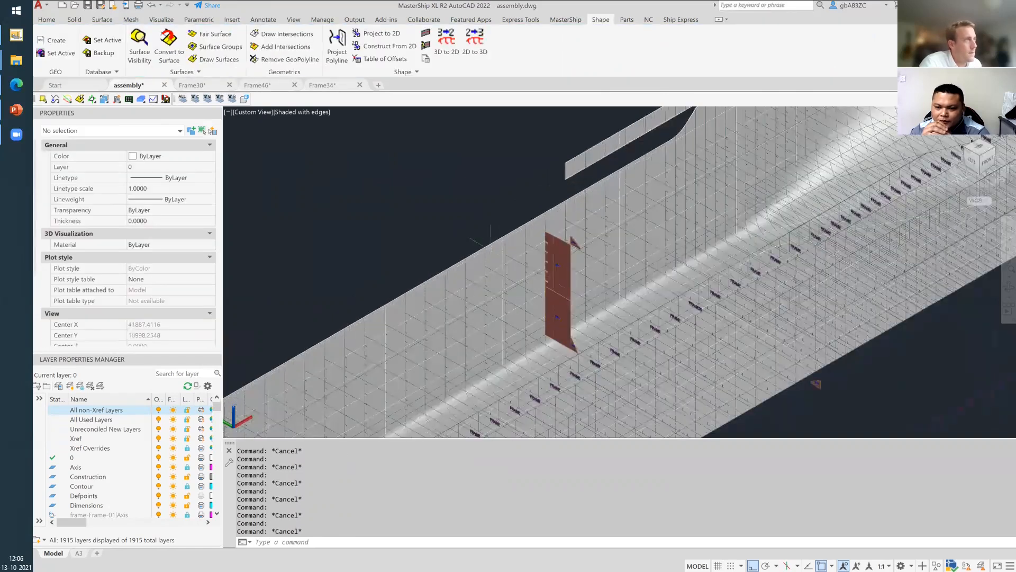
pyautogui.scroll(-1, 493, 244)
pyautogui.click(494, 245)
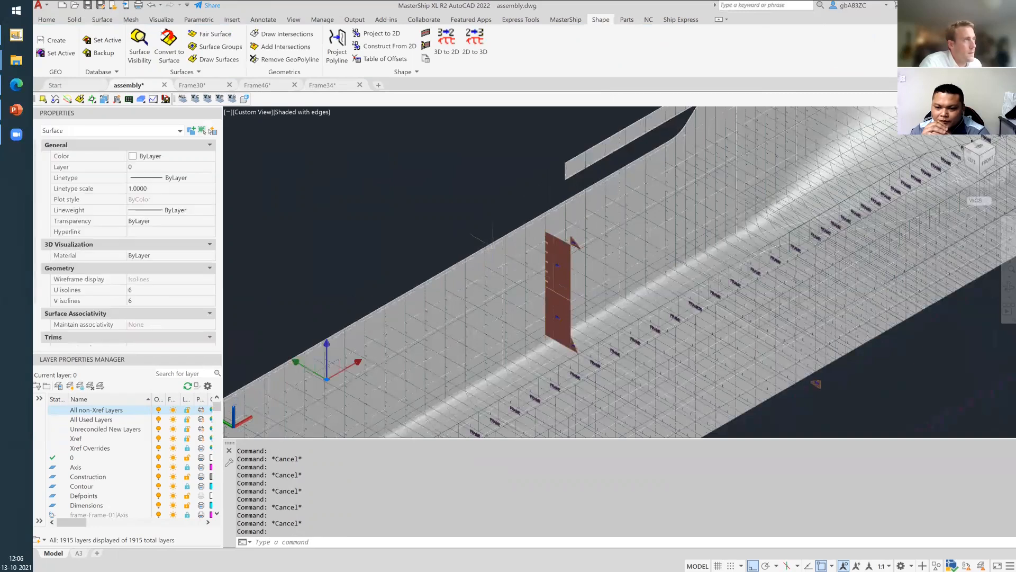
pyautogui.scroll(-1, 493, 245)
pyautogui.scroll(-1, 494, 246)
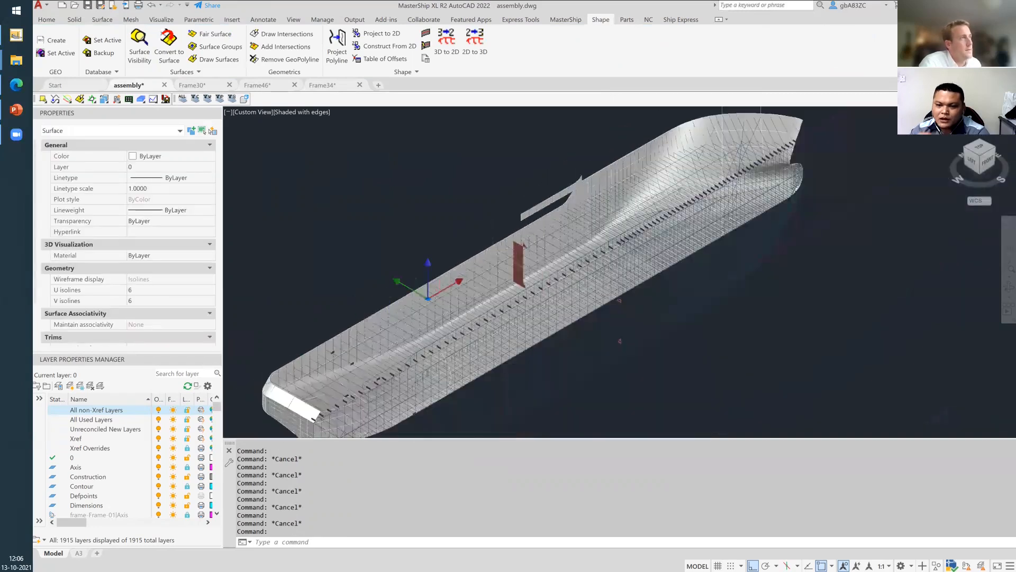
pyautogui.scroll(2, 493, 241)
pyautogui.press('Escape')
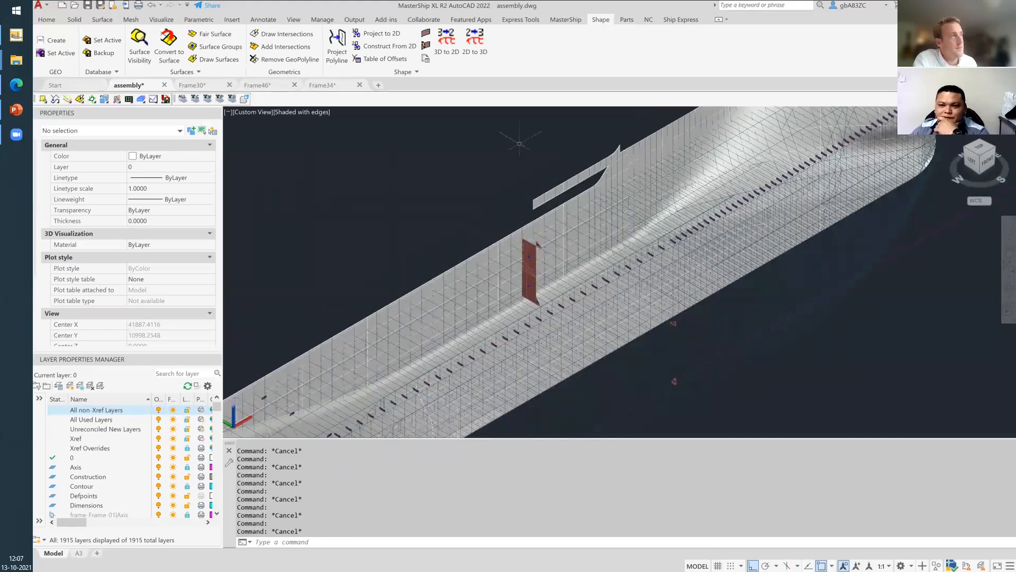
# - Look over the hull around the red frame plates, check the Frame46 and Frame34 drawings, and return to Frame30
pyautogui.scroll(2, 516, 144)
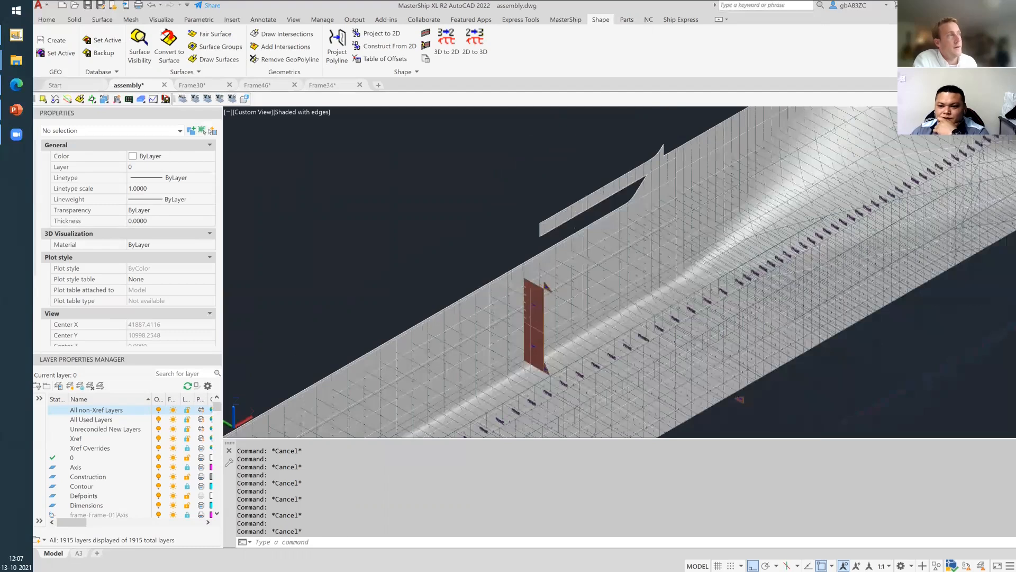
pyautogui.scroll(-2, 517, 149)
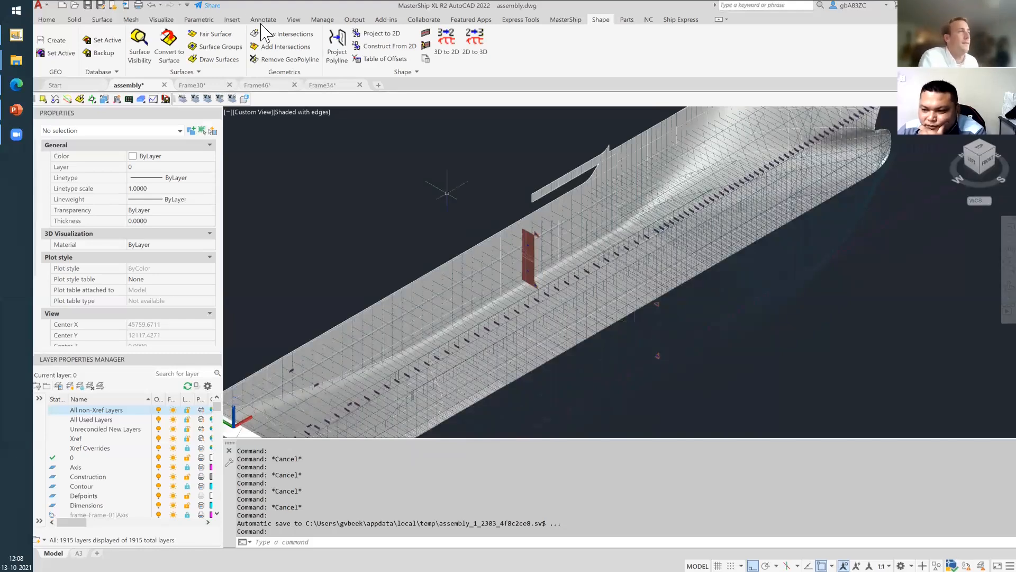
pyautogui.click(207, 85)
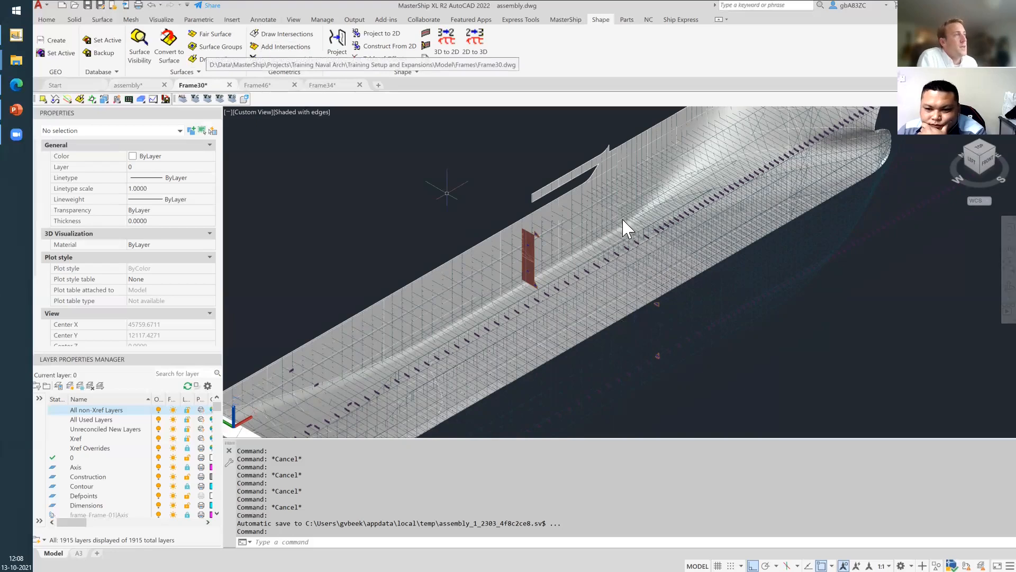
pyautogui.click(259, 86)
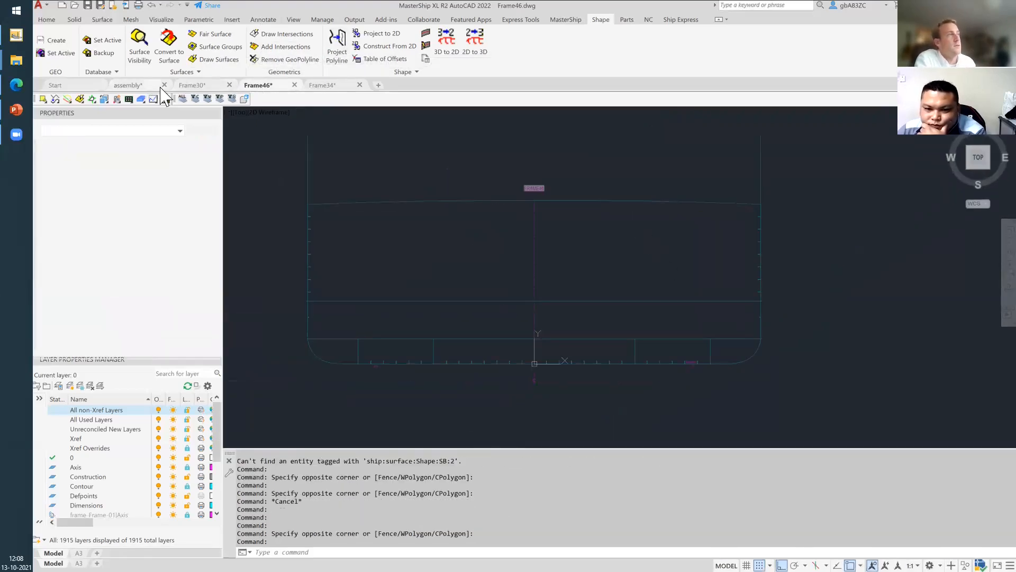
pyautogui.click(324, 86)
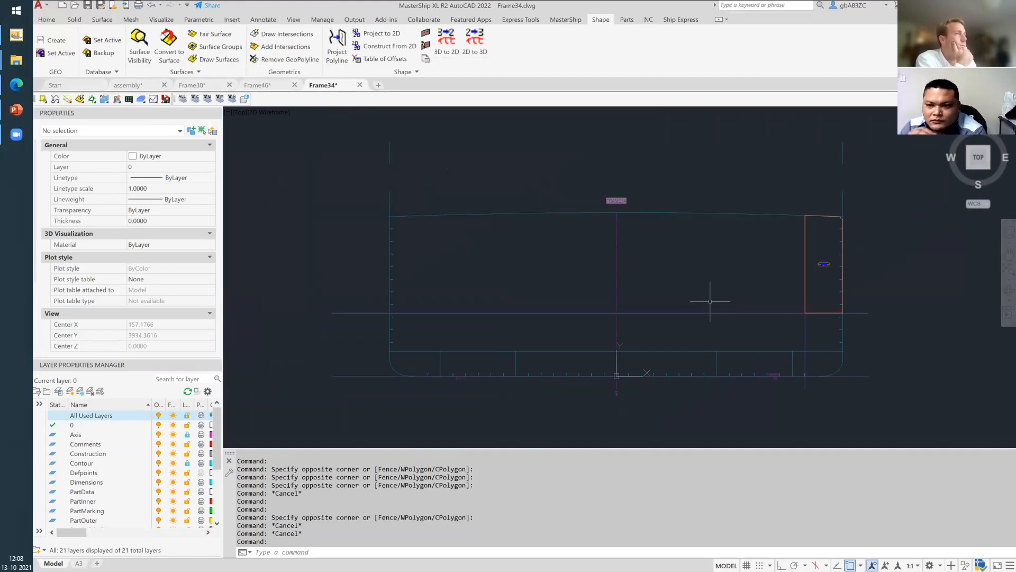
pyautogui.click(627, 19)
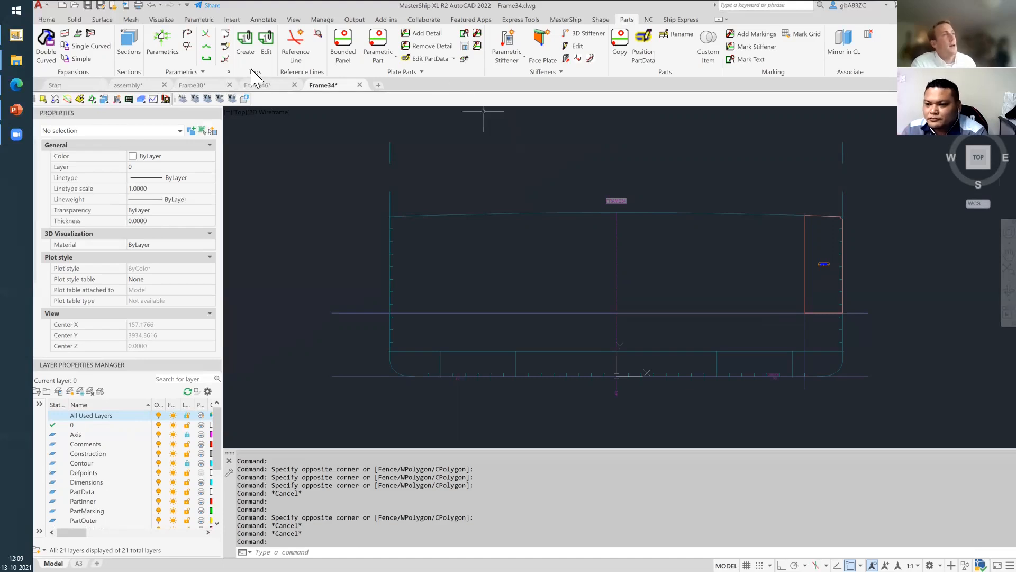
pyautogui.click(214, 88)
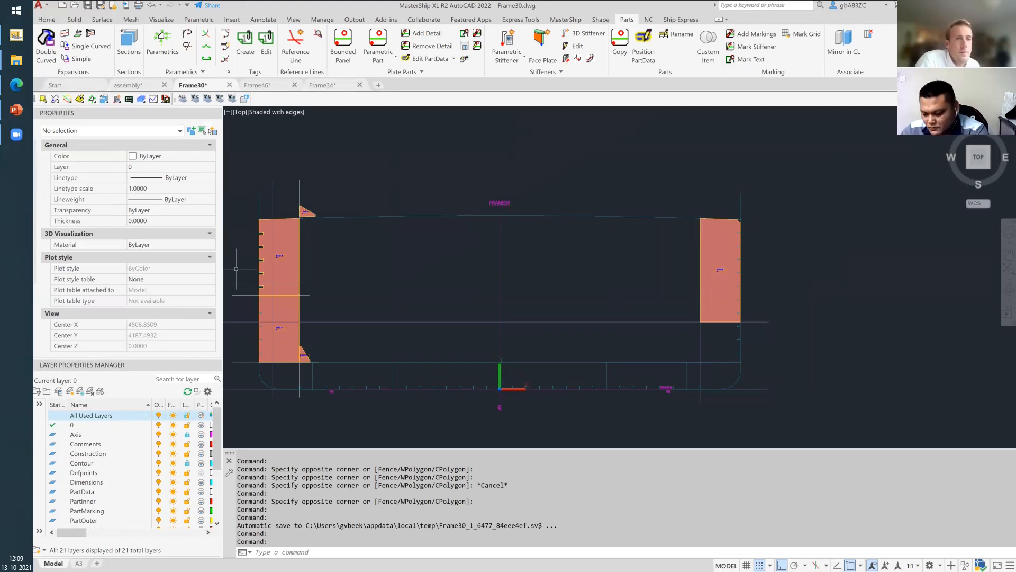
# - Switch to Word and bring the Day 2 programme of Agenda.docx into view
pyautogui.hotkey('alt', 'Tab')
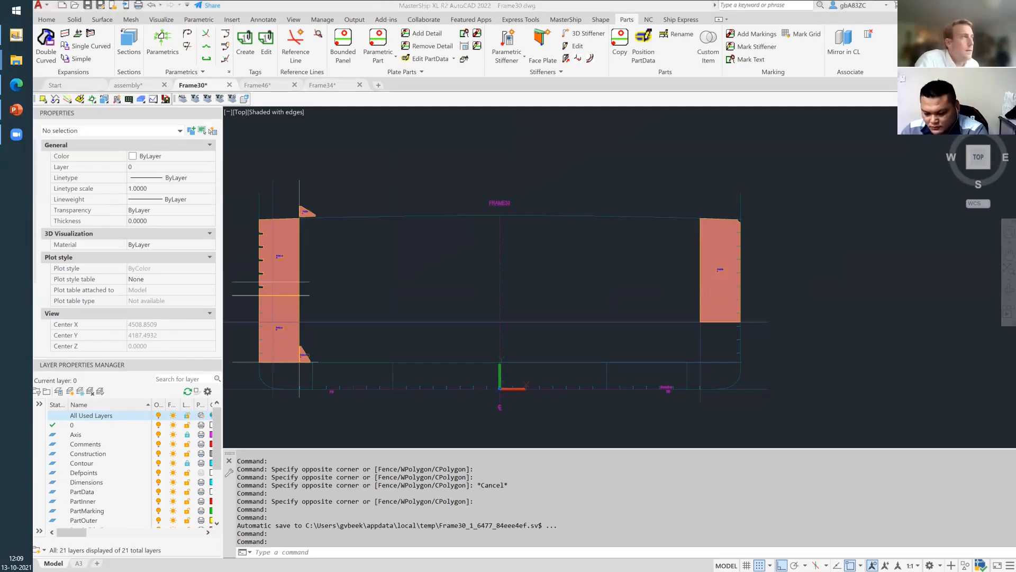
pyautogui.click(689, 94)
pyautogui.scroll(-9, 629, 195)
pyautogui.scroll(1, 560, 170)
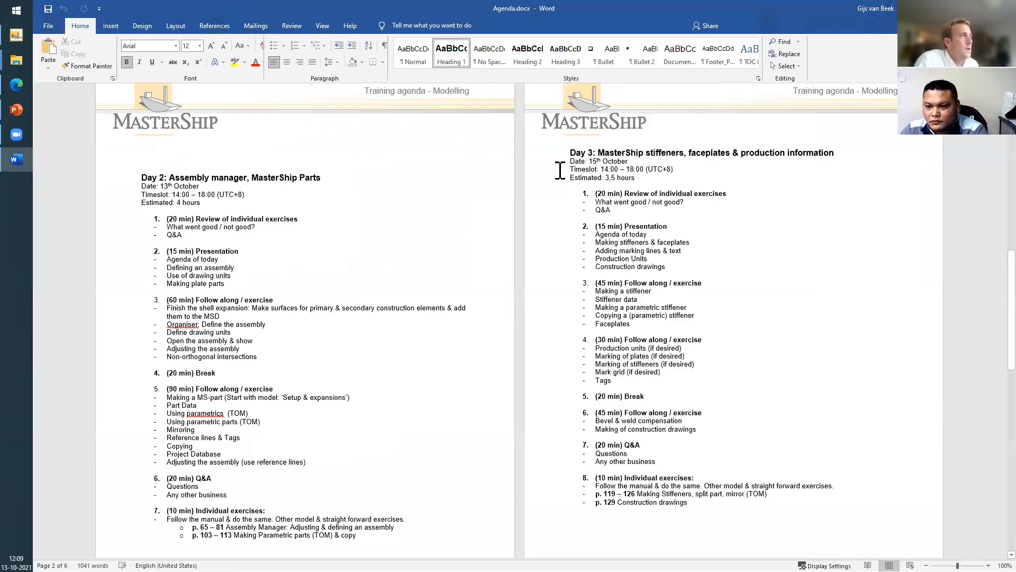
pyautogui.scroll(-1, 398, 158)
pyautogui.scroll(-1, 277, 159)
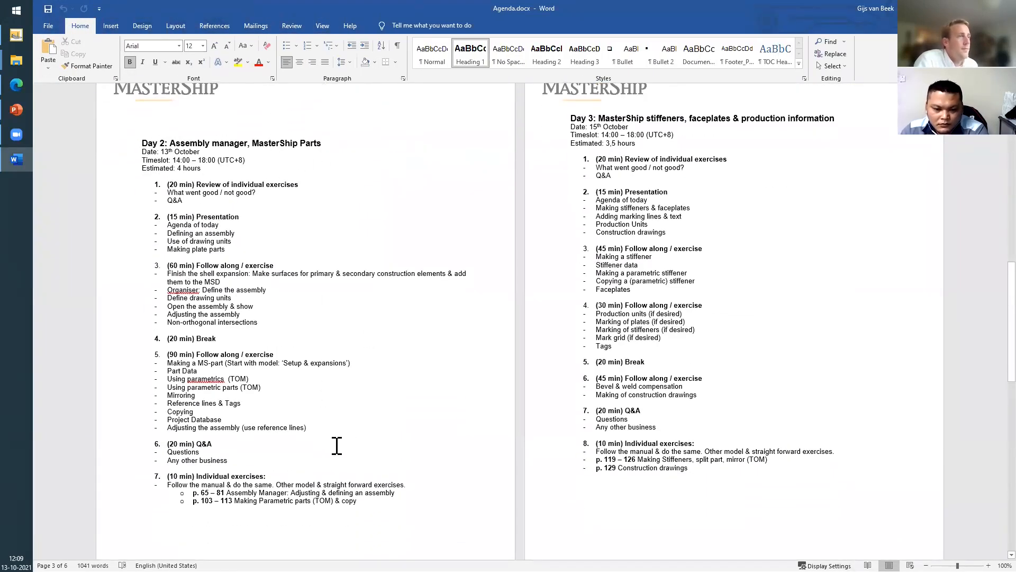
pyautogui.scroll(-3, 324, 445)
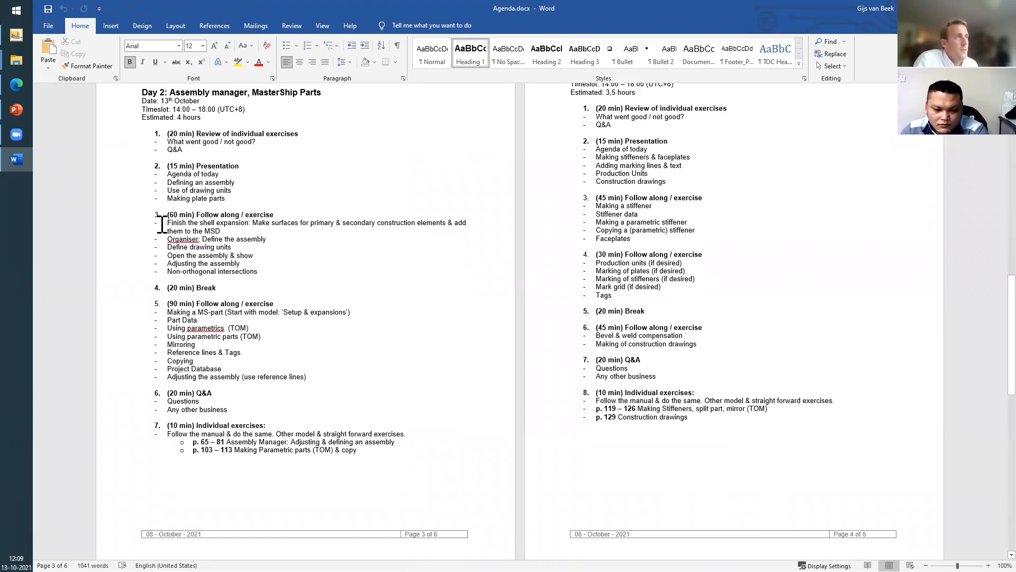
# - Review the Day 2 follow-along topics in both exercise blocks, including Project Database and adjusting the assembly, and clear the highlighting
pyautogui.moveTo(166, 223)
pyautogui.mouseDown()
pyautogui.moveTo(402, 222)
pyautogui.moveTo(396, 236)
pyautogui.moveTo(236, 239)
pyautogui.moveTo(271, 242)
pyautogui.moveTo(282, 273)
pyautogui.mouseUp()
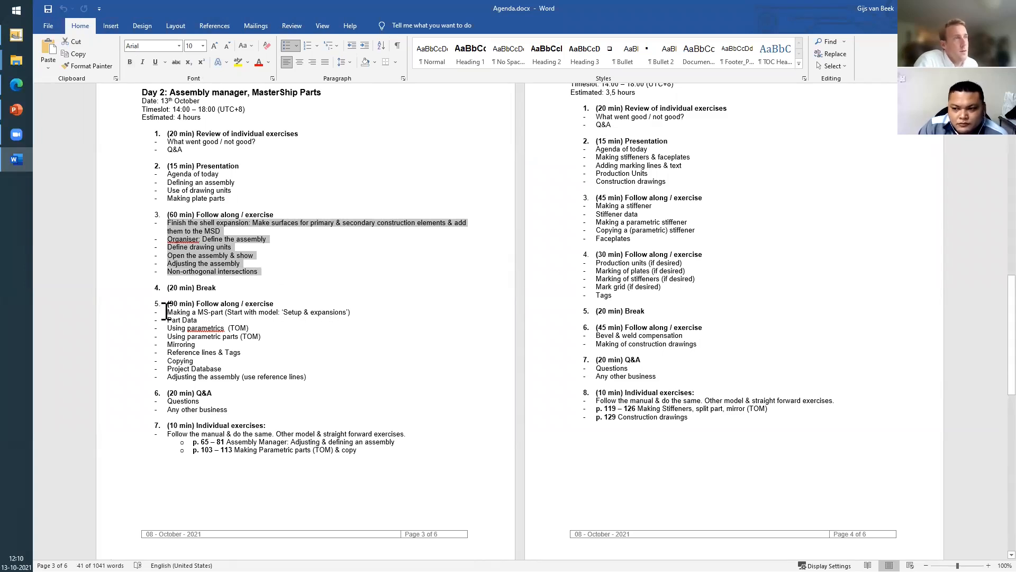
pyautogui.moveTo(166, 312); pyautogui.dragTo(319, 379)
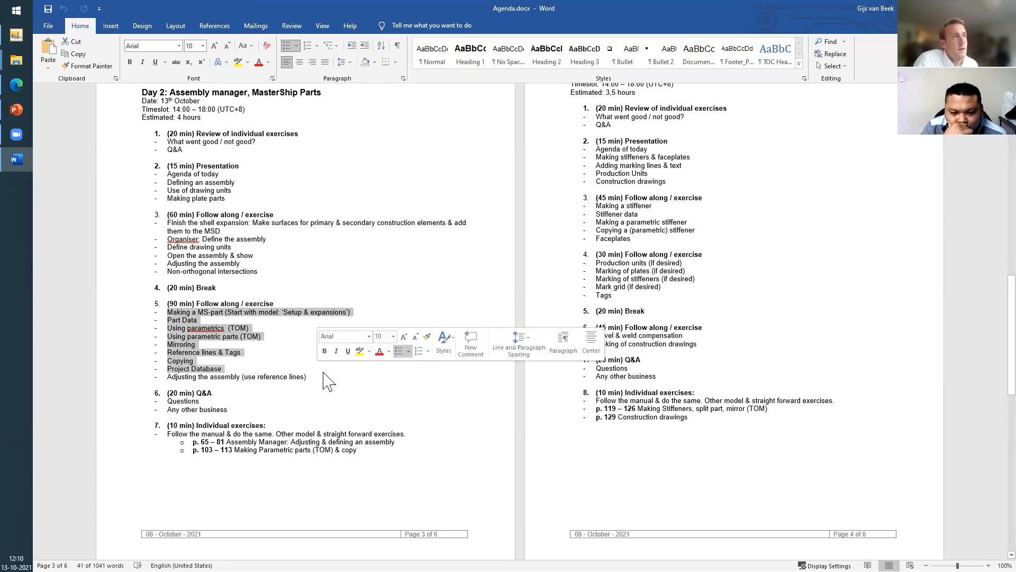
pyautogui.click(332, 370)
pyautogui.tripleClick(184, 370)
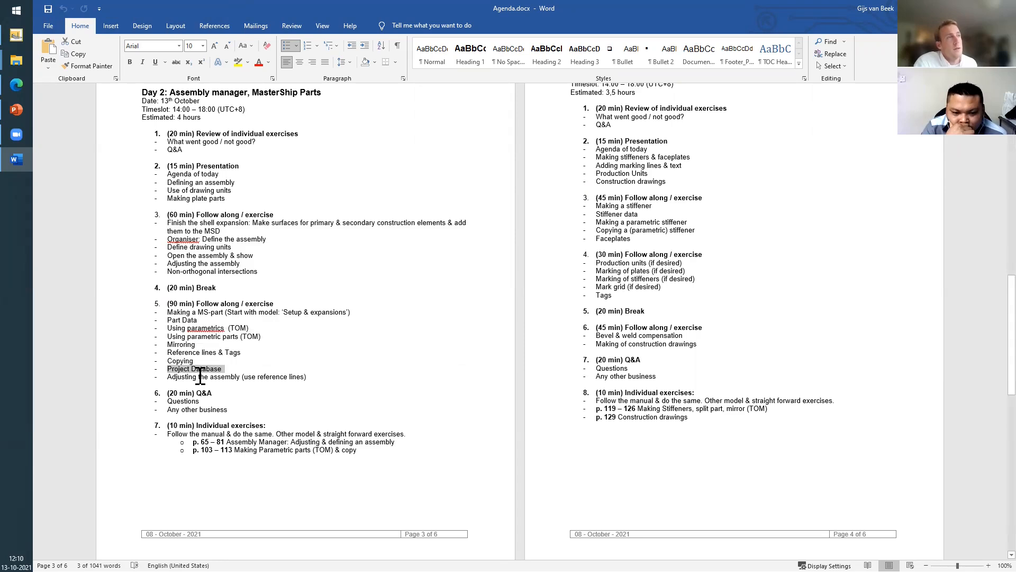
pyautogui.doubleClick(204, 376)
pyautogui.click(261, 390)
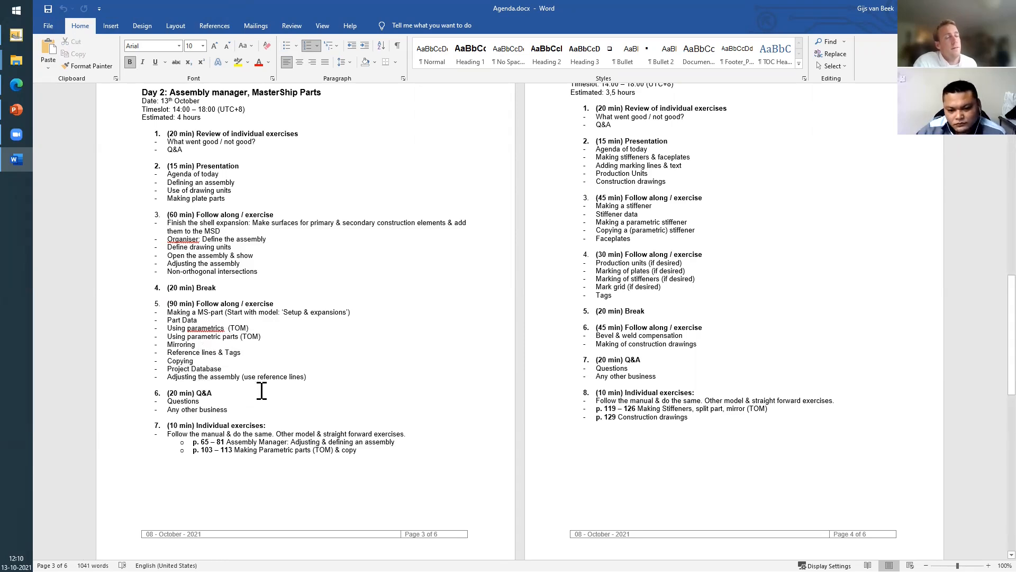
pyautogui.press('Up')
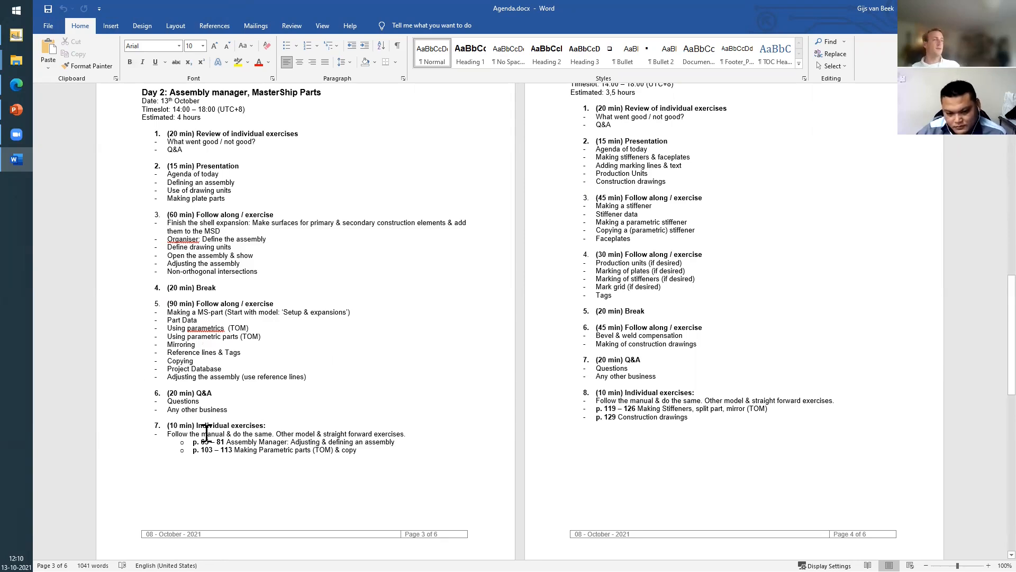
# - Review the Day 2 individual exercises on manual pages 65–81 and 103–113, highlighting the assembly and parametric parts assignments
pyautogui.moveTo(194, 443); pyautogui.dragTo(397, 460)
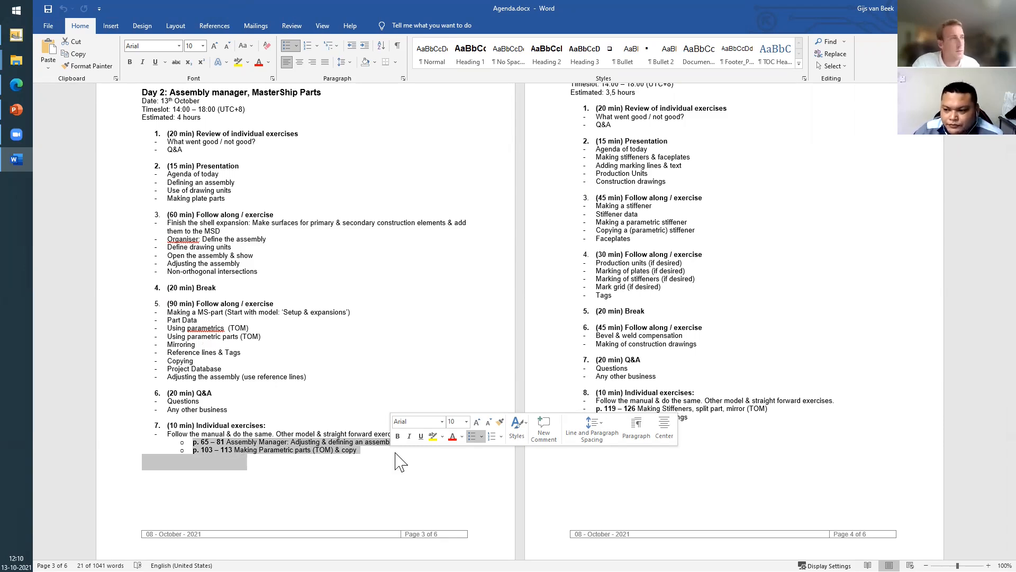
pyautogui.click(361, 453)
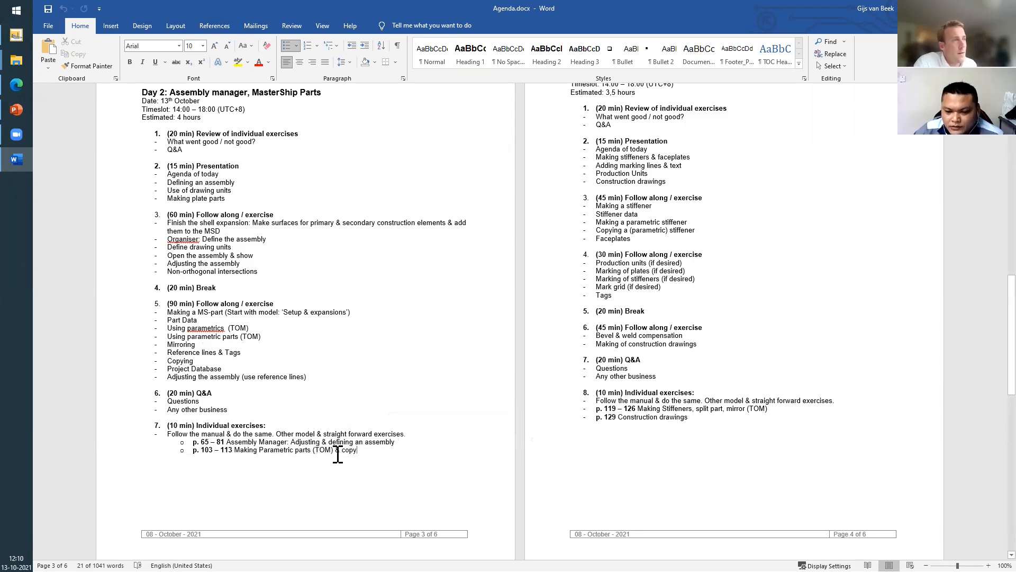
pyautogui.moveTo(235, 450); pyautogui.dragTo(186, 451)
pyautogui.click(344, 492)
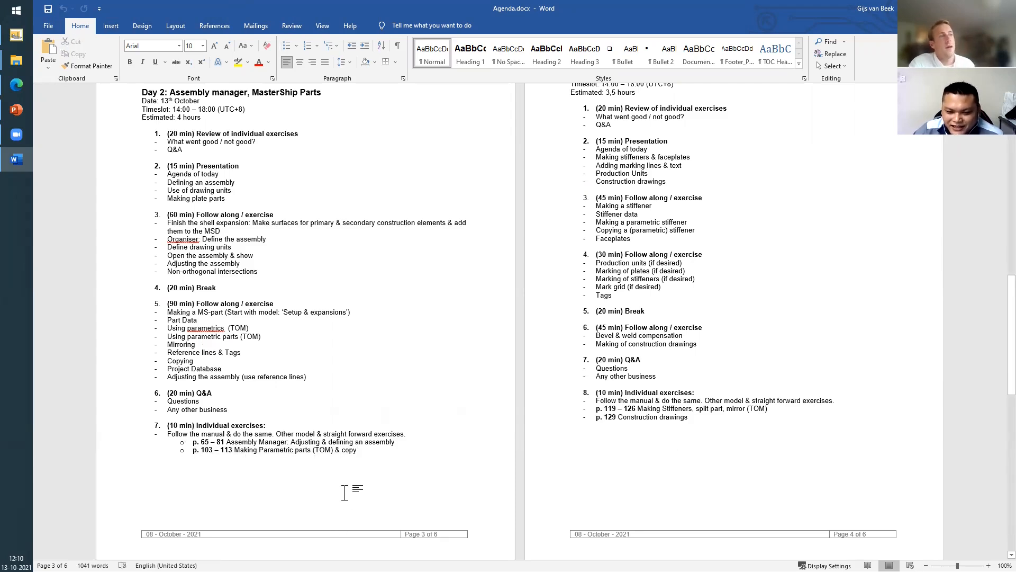
pyautogui.moveTo(361, 451); pyautogui.dragTo(193, 451)
pyautogui.click(298, 483)
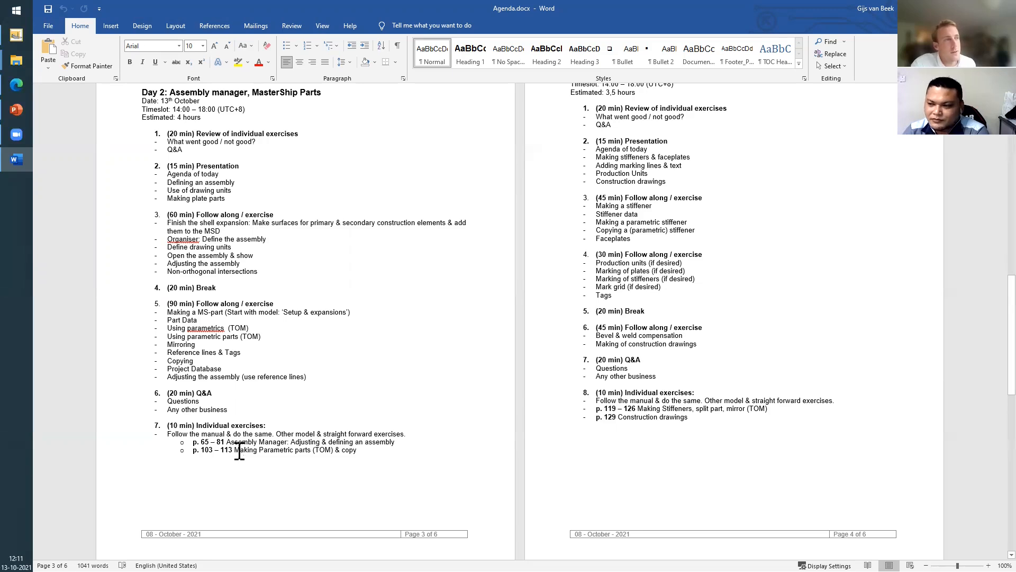
pyautogui.moveTo(234, 450); pyautogui.dragTo(342, 455)
pyautogui.doubleClick(338, 450)
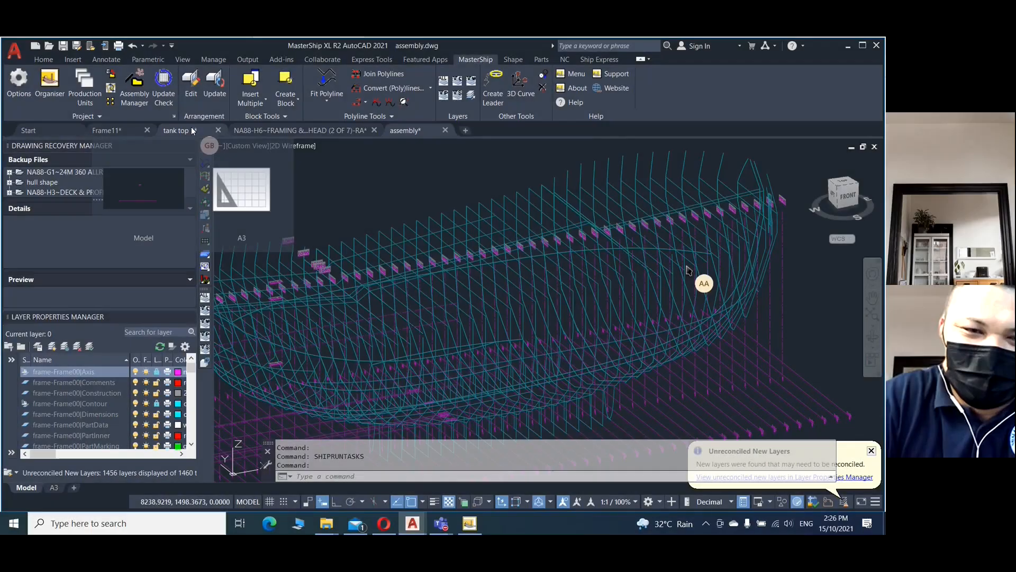
# - Examine the rounded cutout's offsets and radii in the NA88-H6 framing and bulkhead drawing, and return to the Frame11 drawing
pyautogui.moveTo(325, 130)
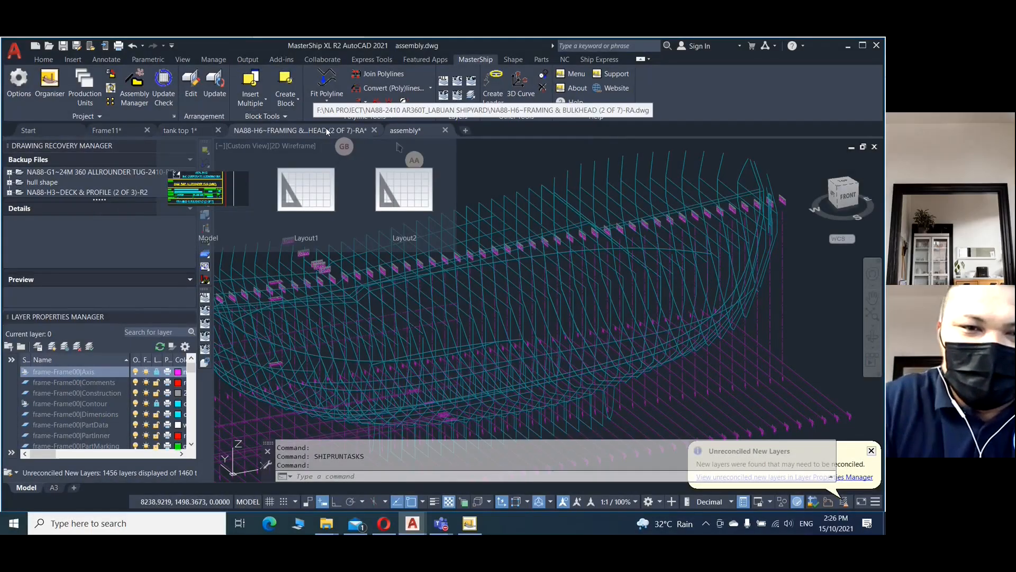
pyautogui.click(116, 131)
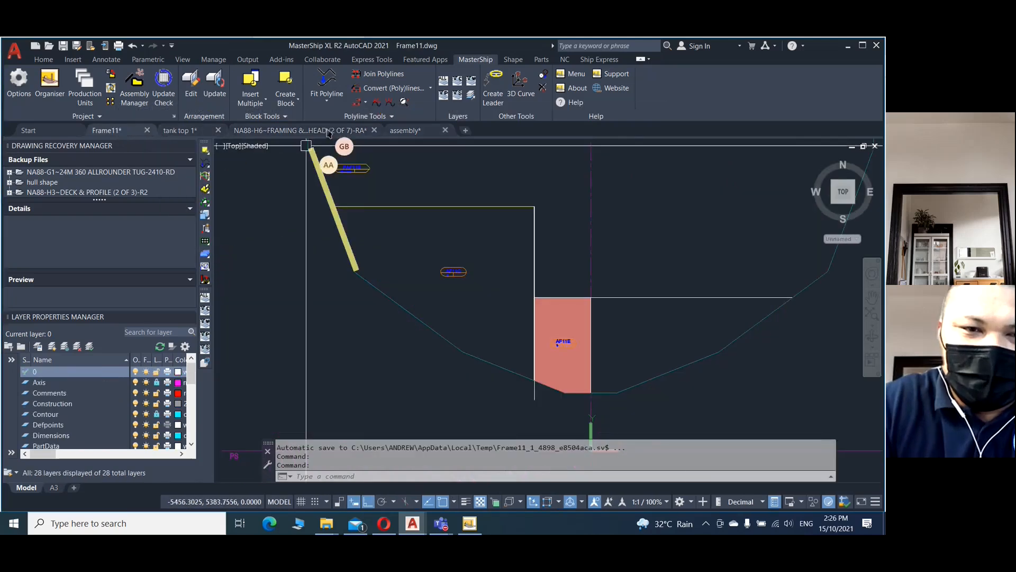
pyautogui.click(296, 130)
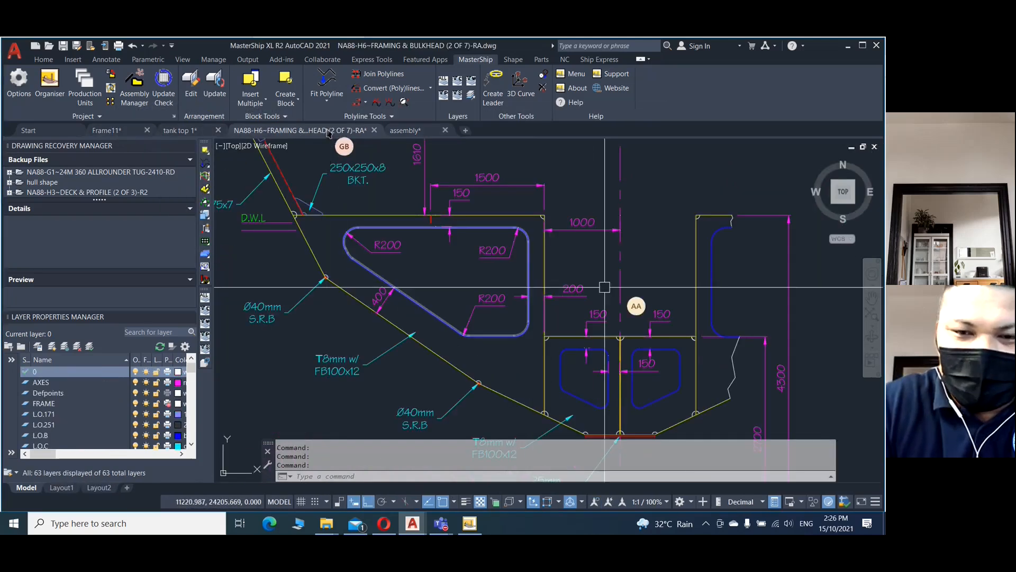
pyautogui.scroll(2, 471, 201)
pyautogui.moveTo(550, 228); pyautogui.dragTo(571, 252, button='middle')
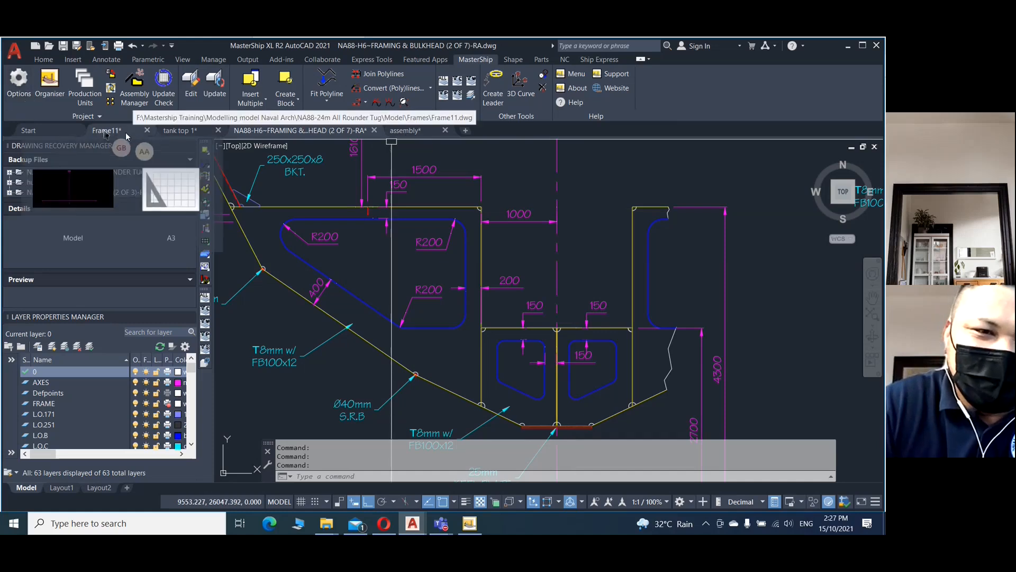
pyautogui.click(108, 135)
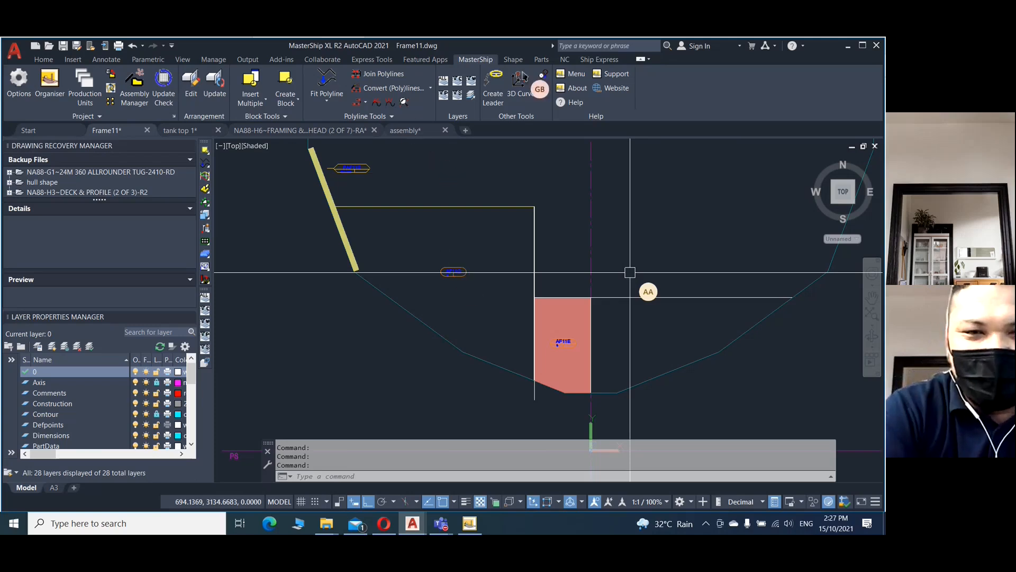
pyautogui.click(542, 60)
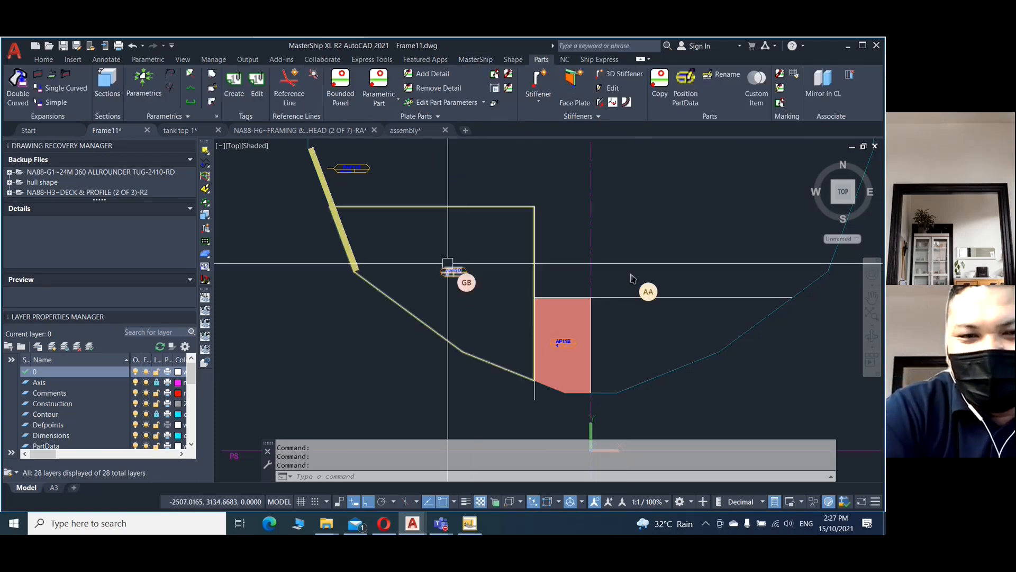
pyautogui.click(430, 74)
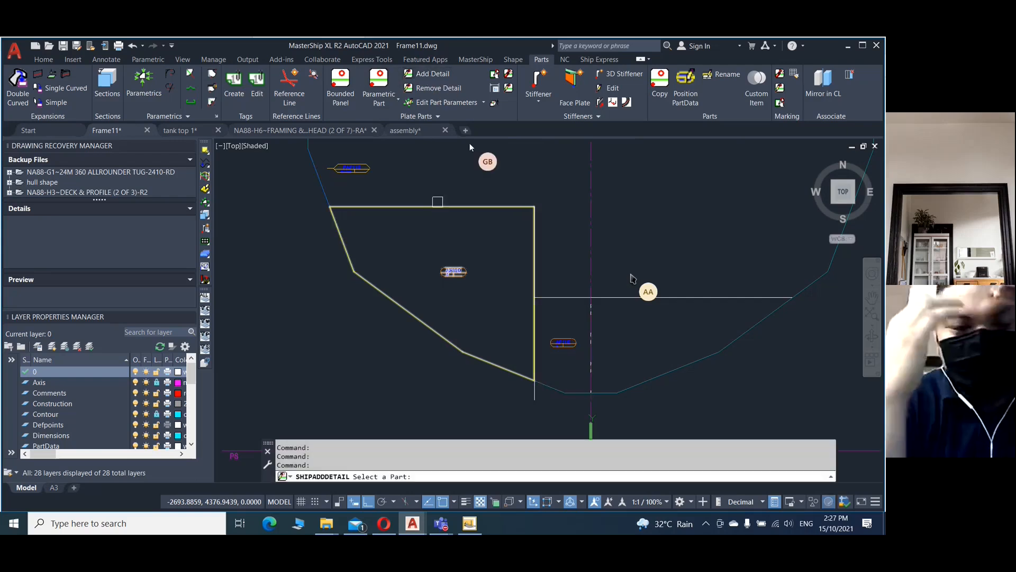
pyautogui.click(454, 273)
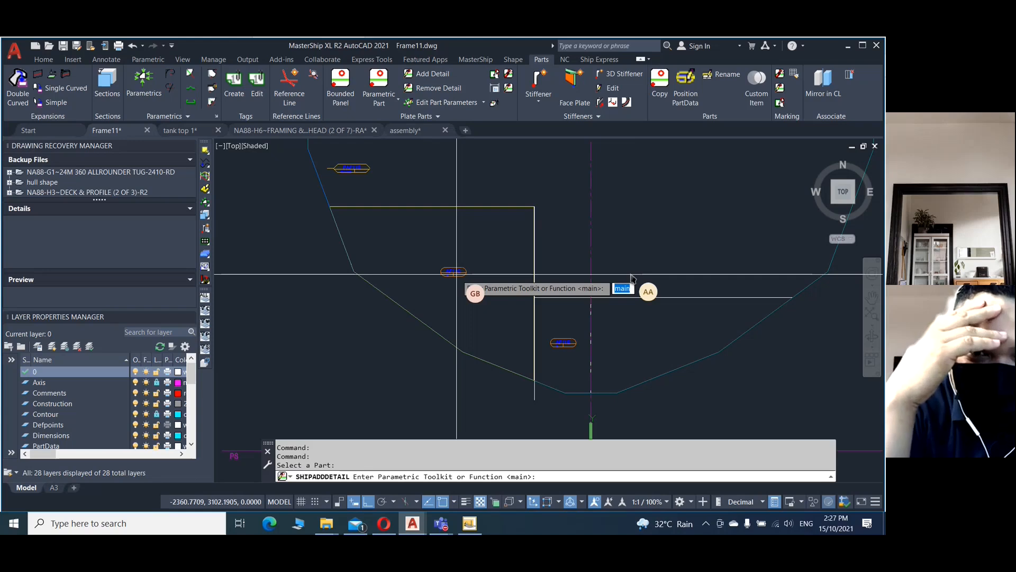
pyautogui.press('Return')
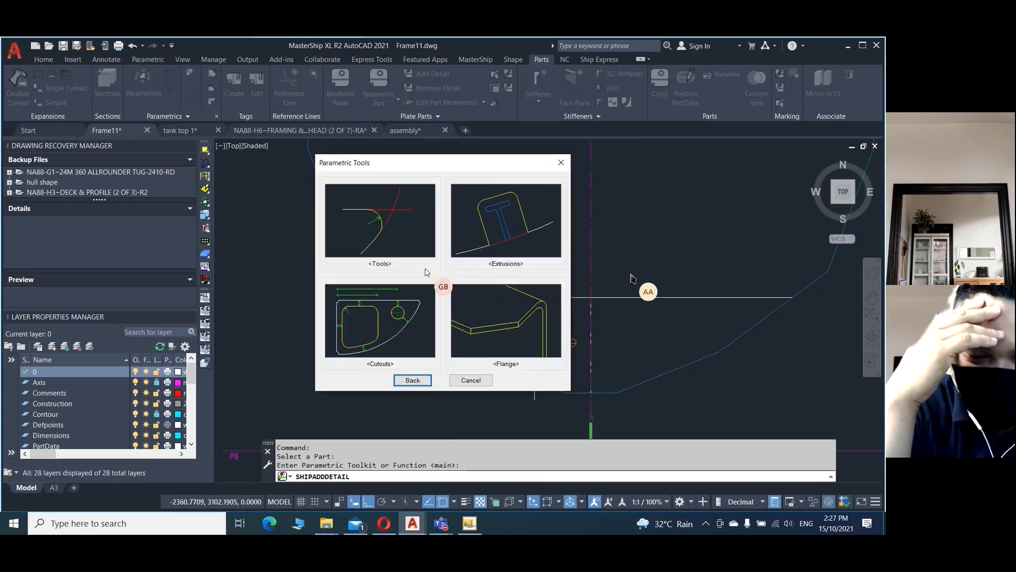
pyautogui.click(360, 324)
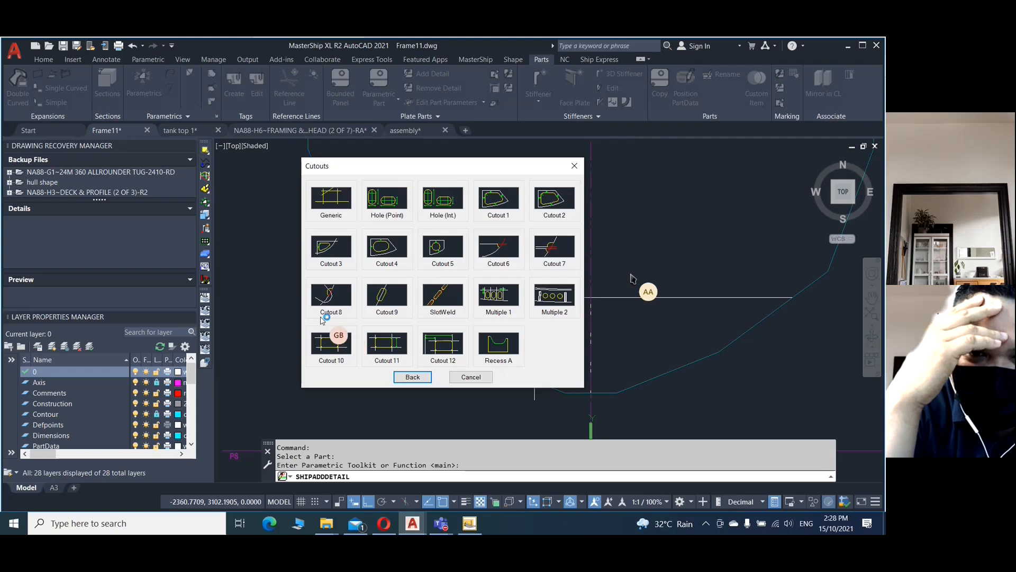
pyautogui.click(330, 249)
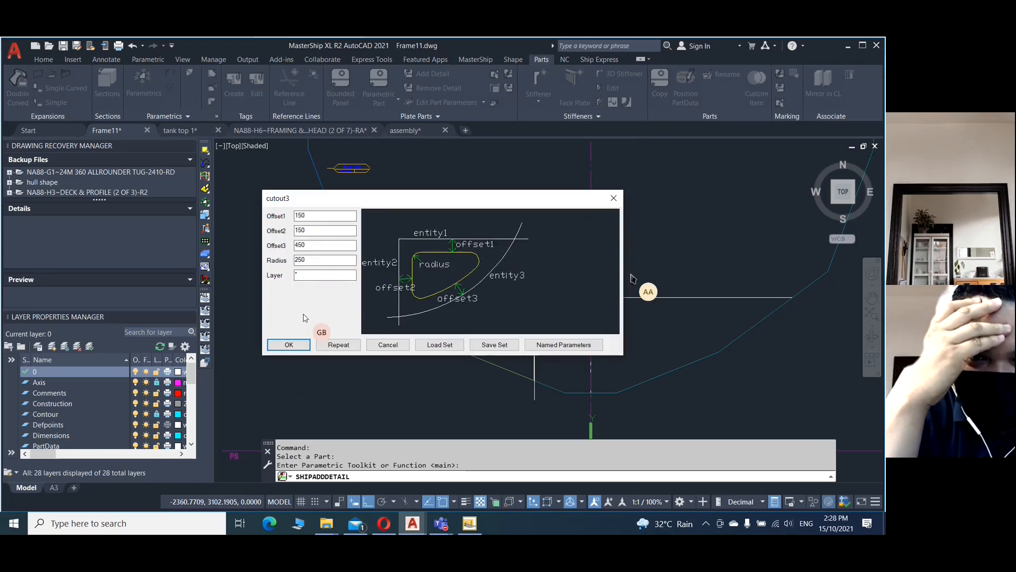
pyautogui.click(296, 345)
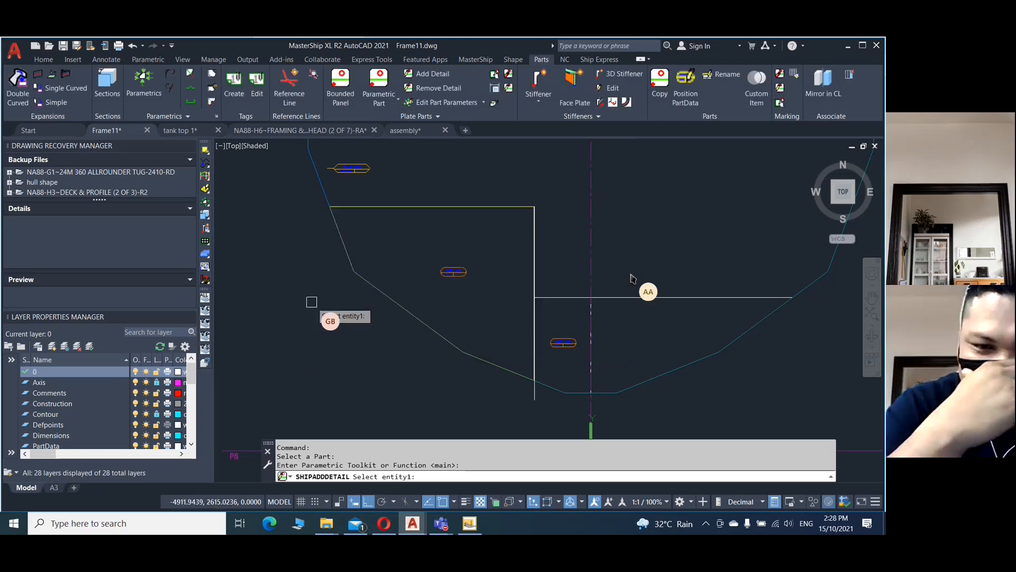
# - Start a Cutout 3 detail on the plate below the yellow deck line, accepting offsets 150, 150 and 450 and radius 250
pyautogui.click(439, 74)
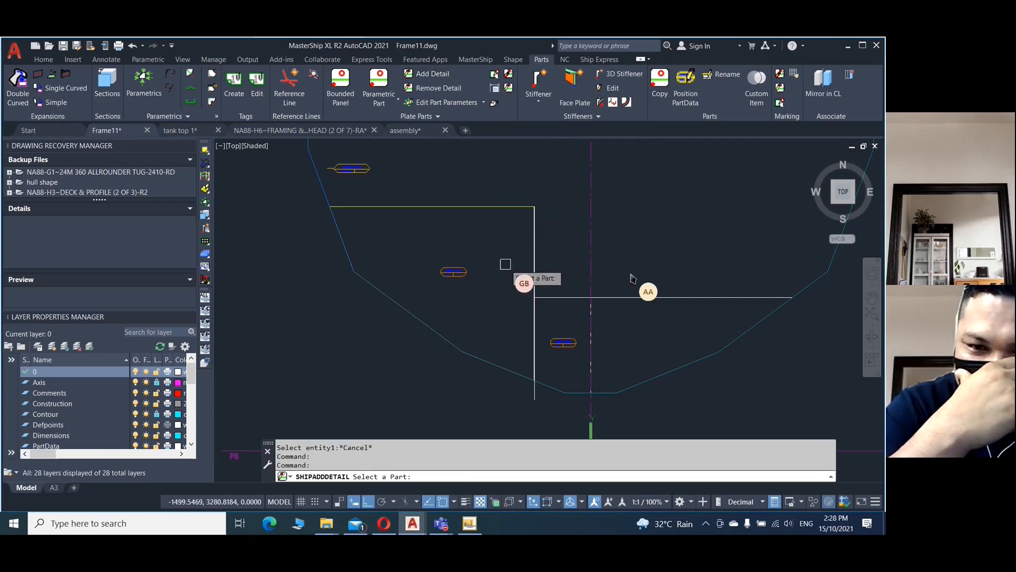
pyautogui.click(450, 271)
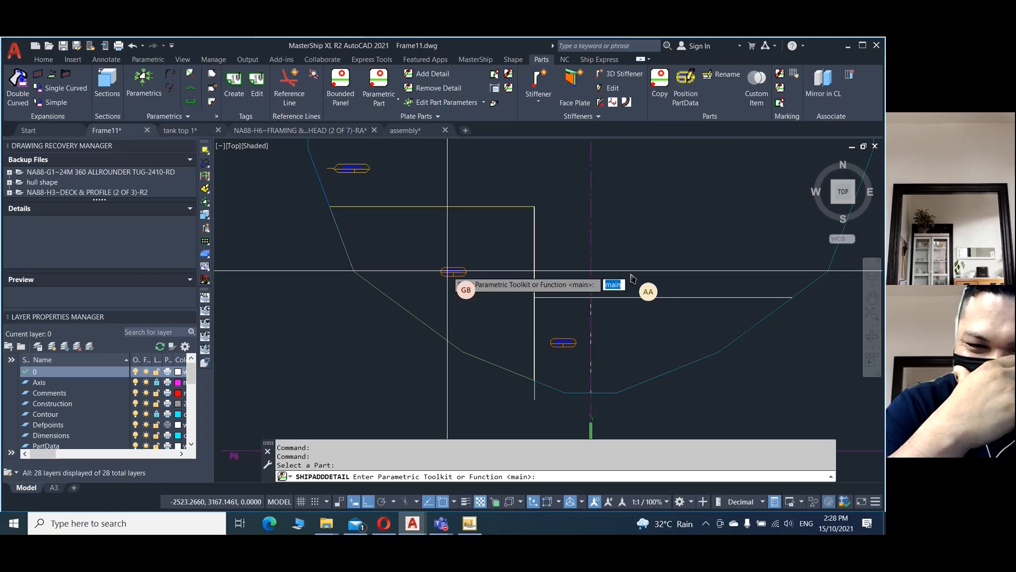
pyautogui.press('Return')
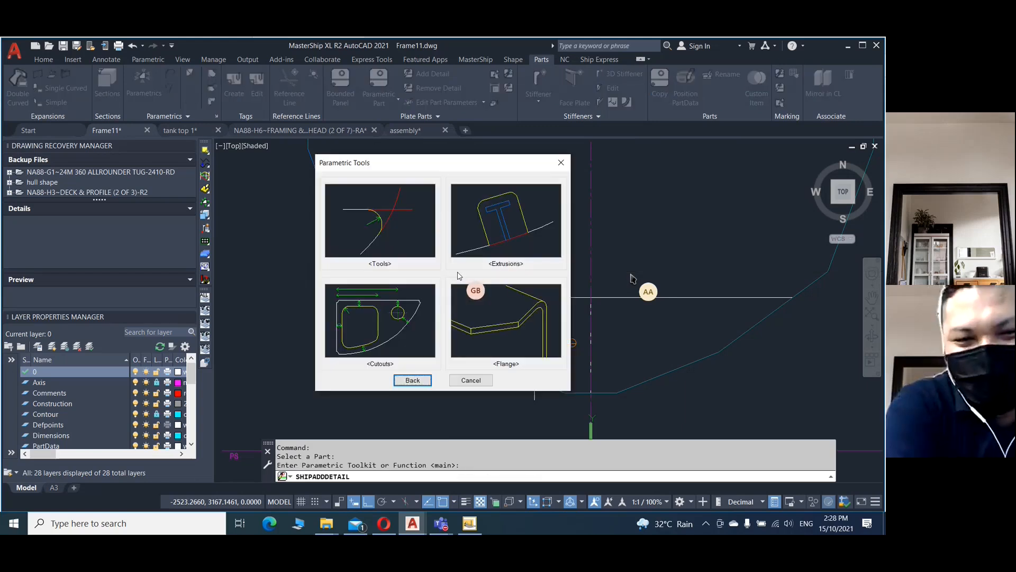
pyautogui.click(369, 318)
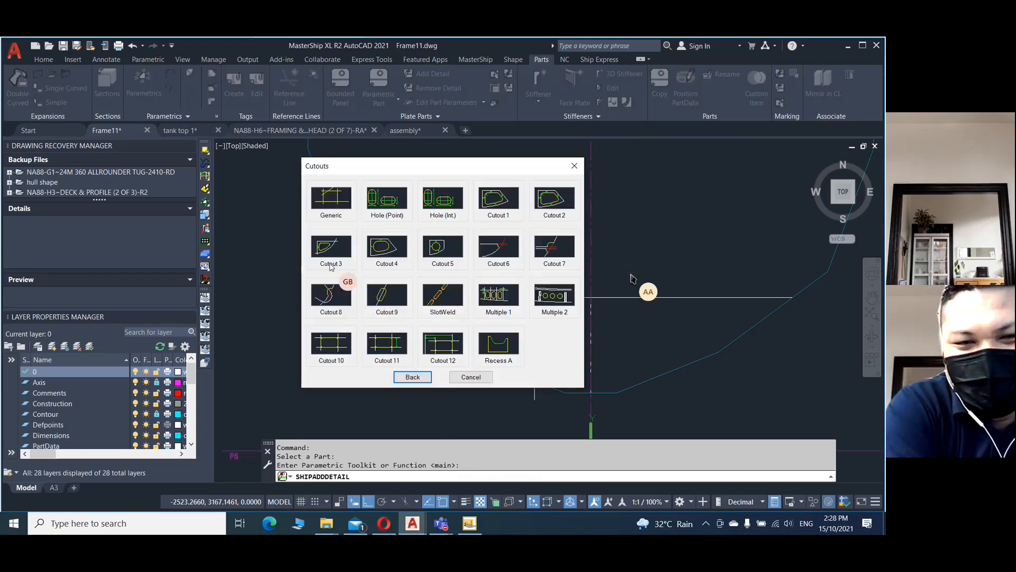
pyautogui.click(331, 264)
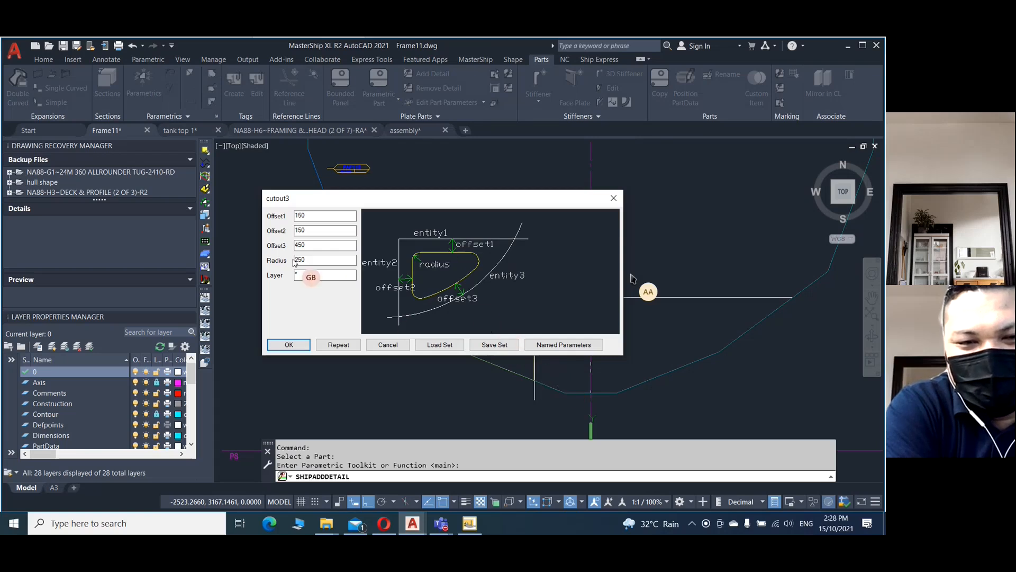
pyautogui.click(292, 344)
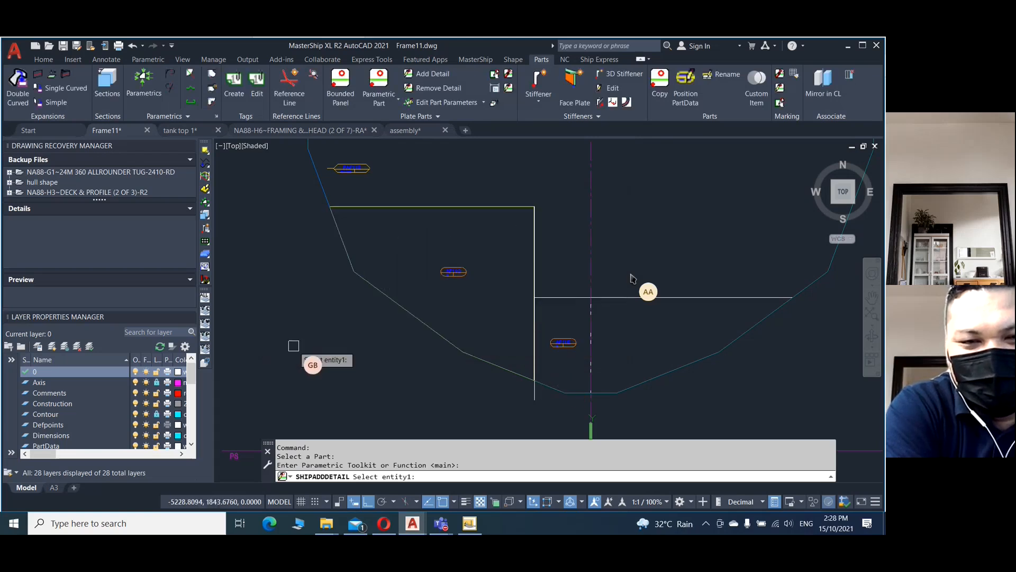
# - Try to bound the cutout by the horizontal deck line, the vertical line and the hull contour, and check the command history
pyautogui.click(484, 206)
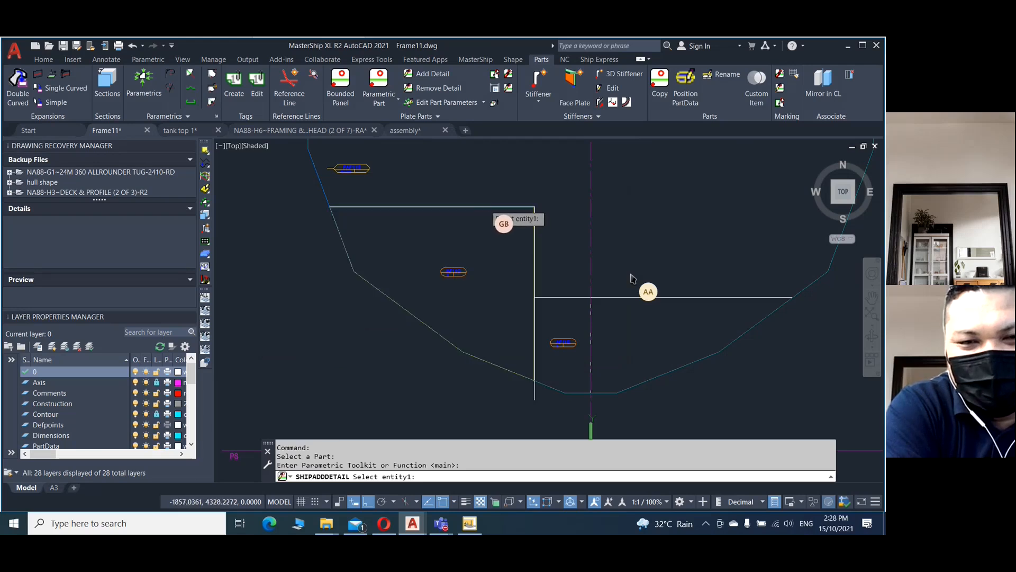
pyautogui.click(535, 253)
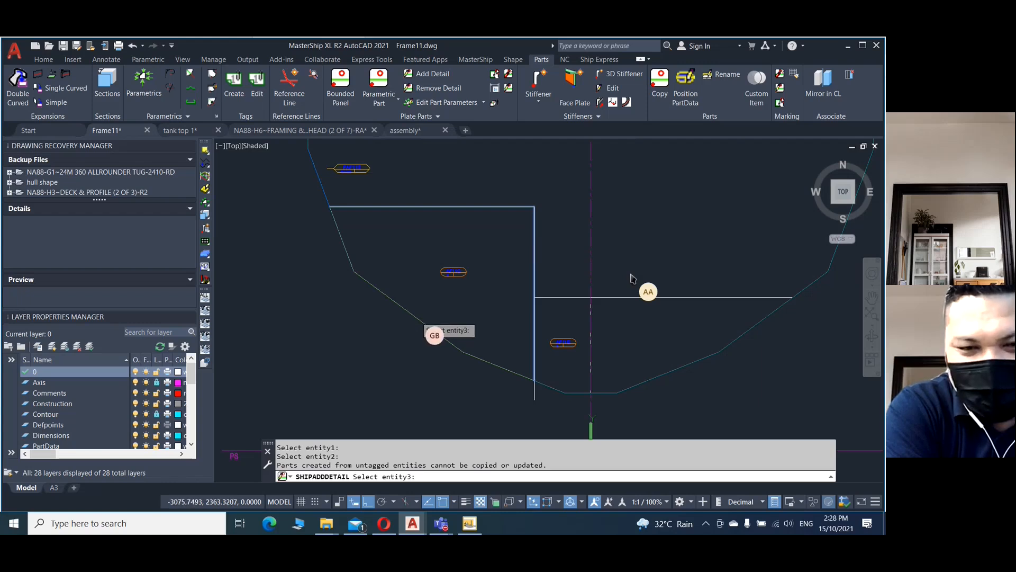
pyautogui.click(420, 318)
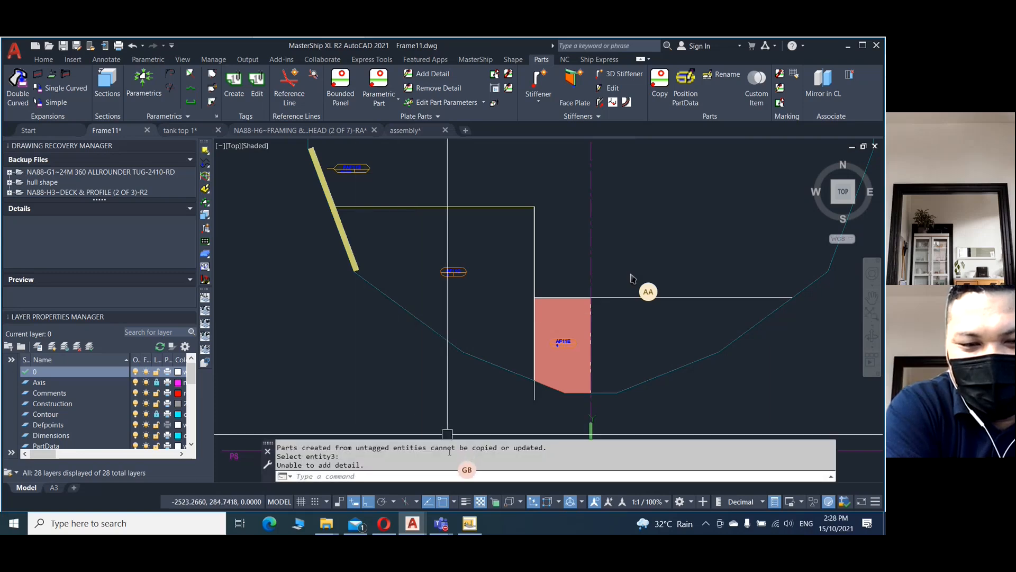
pyautogui.scroll(1, 450, 451)
pyautogui.scroll(1, 449, 452)
pyautogui.scroll(1, 447, 454)
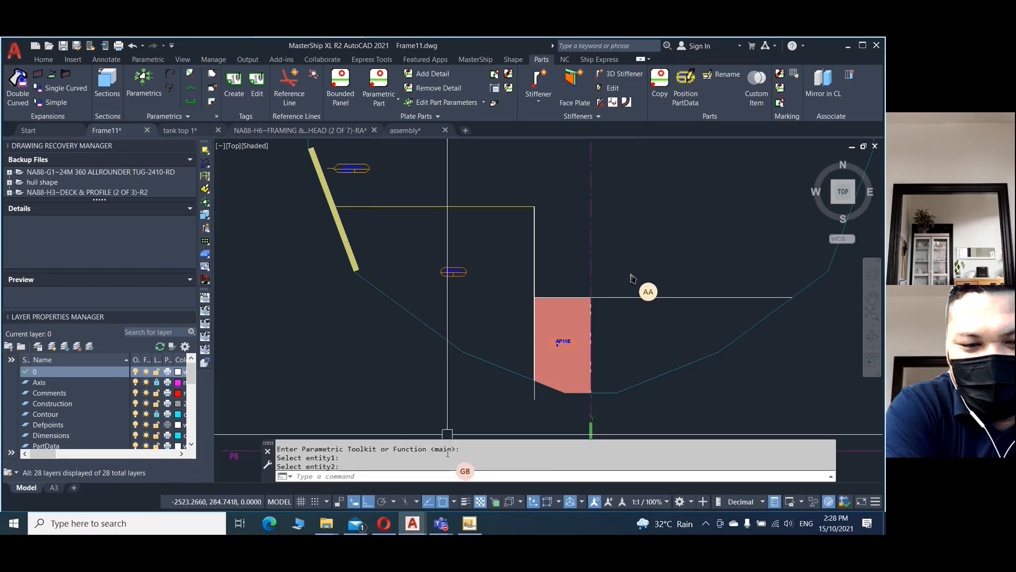
pyautogui.scroll(-1, 448, 453)
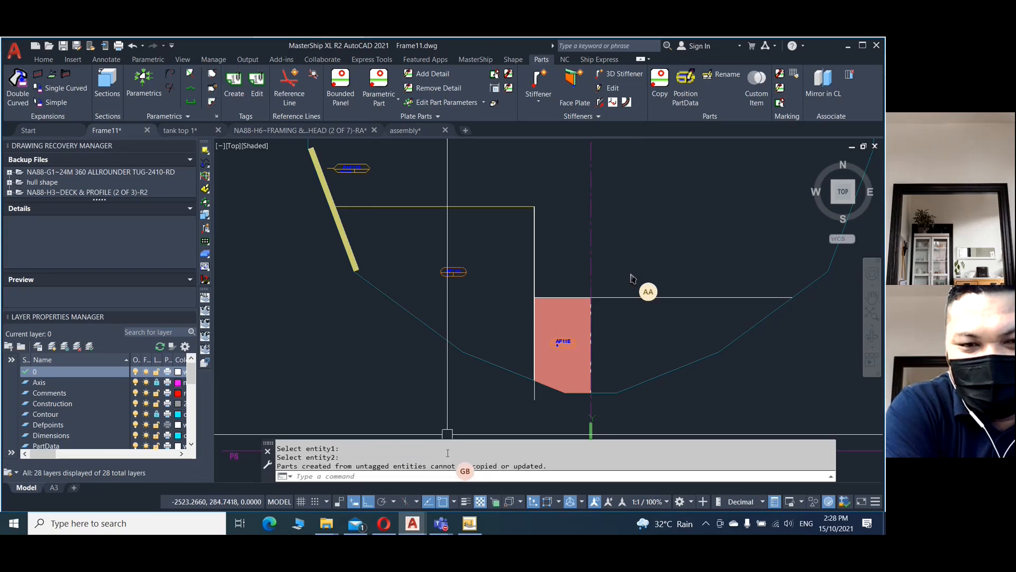
pyautogui.scroll(-1, 448, 454)
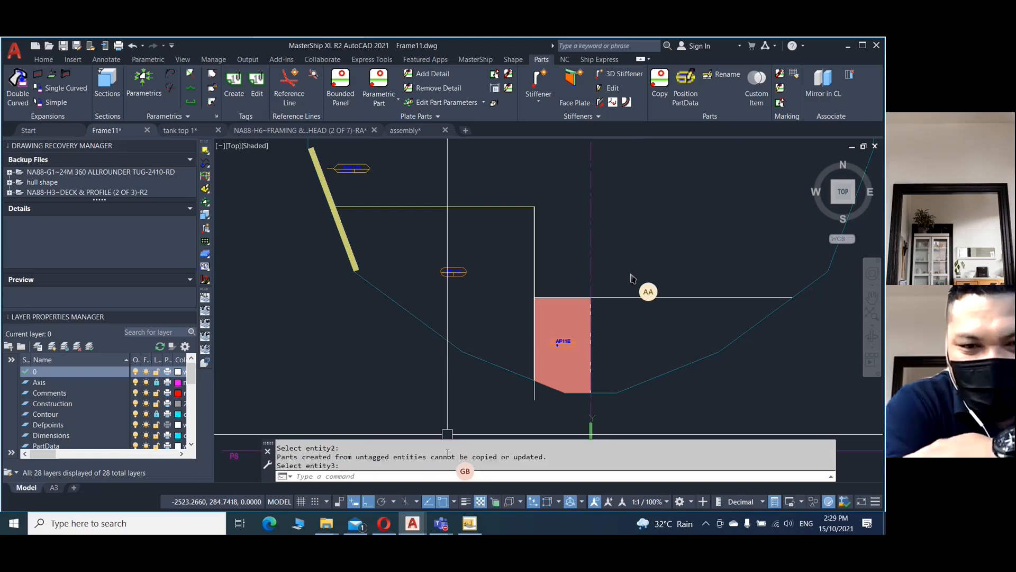
# - Erase the white vertical line that overlaps the plate's inboard edge
pyautogui.click(541, 410)
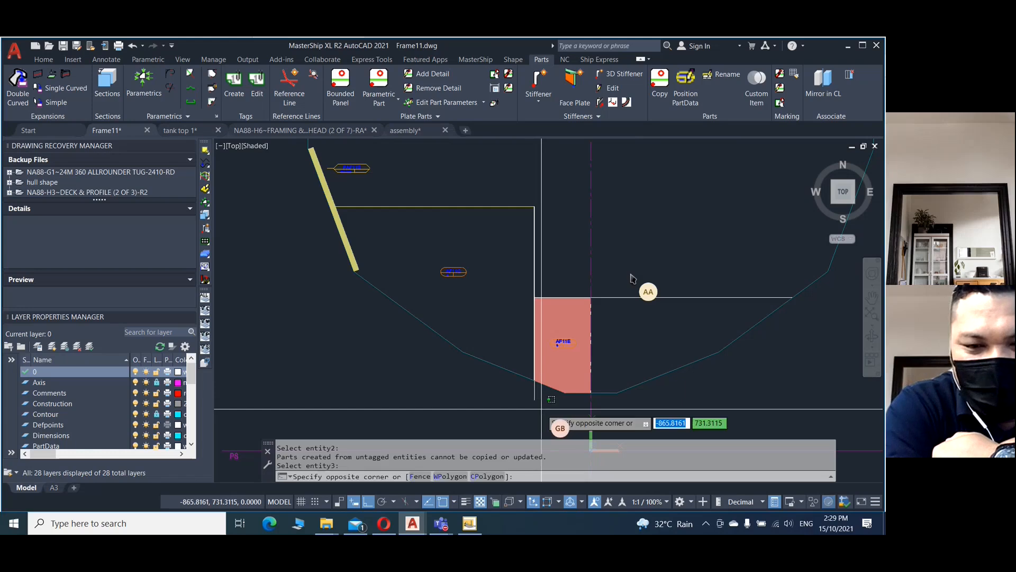
pyautogui.click(526, 395)
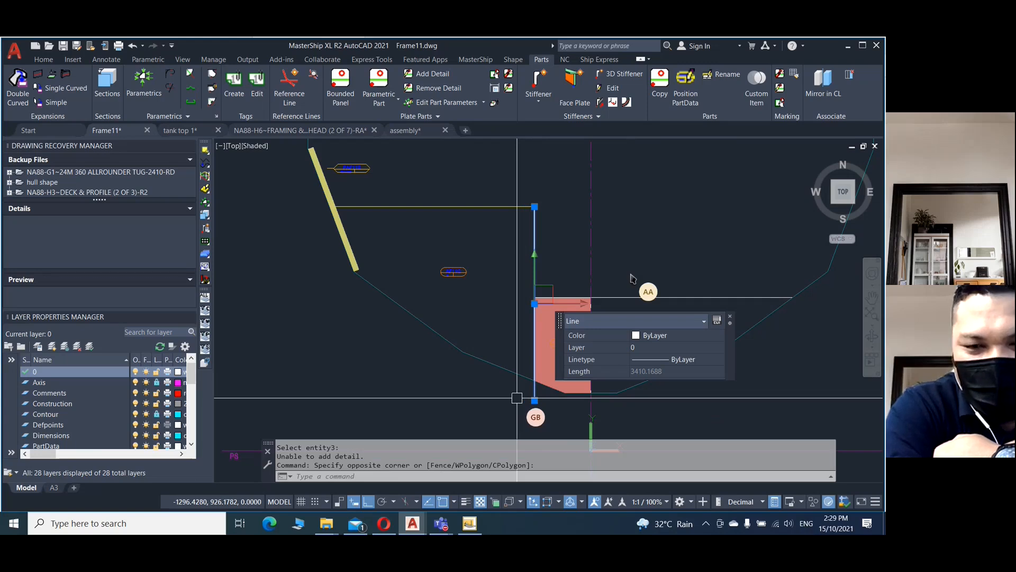
pyautogui.press('Delete')
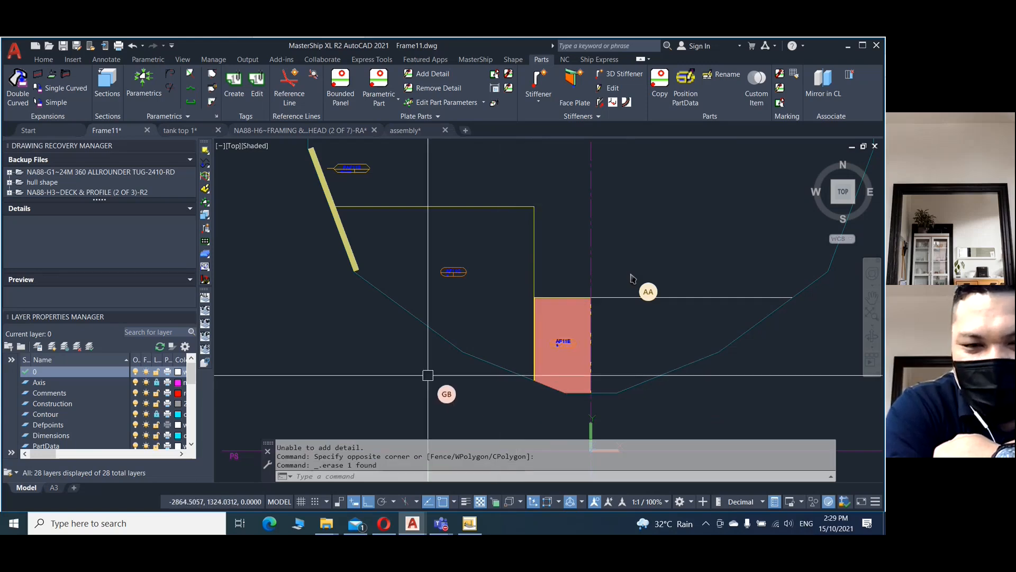
pyautogui.press('Escape')
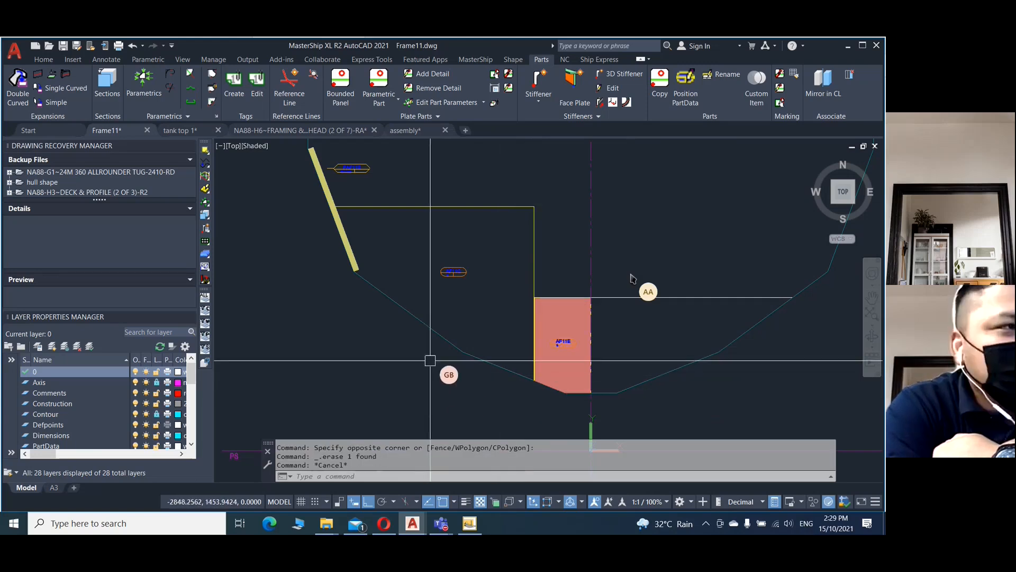
pyautogui.click(432, 73)
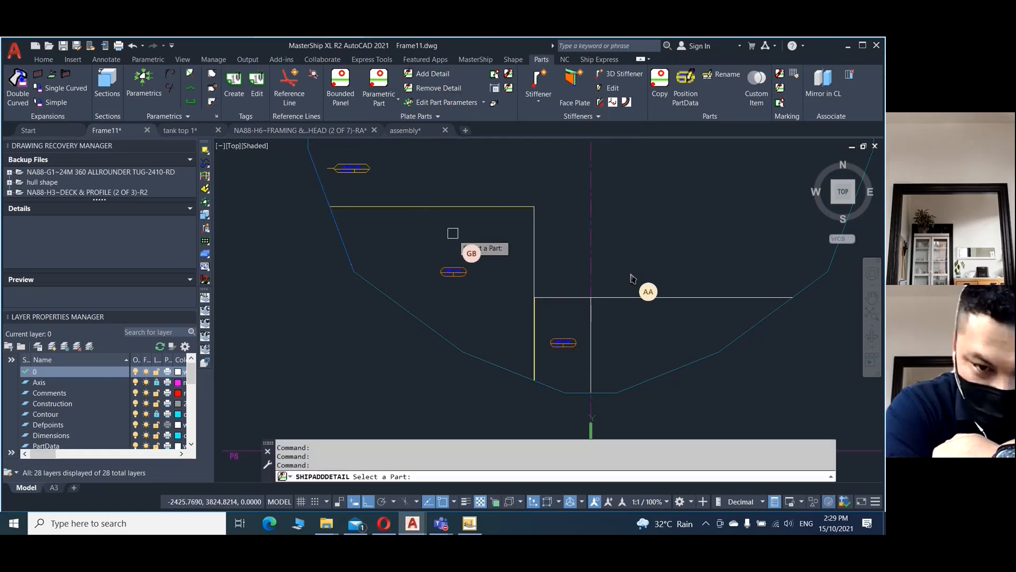
pyautogui.click(453, 272)
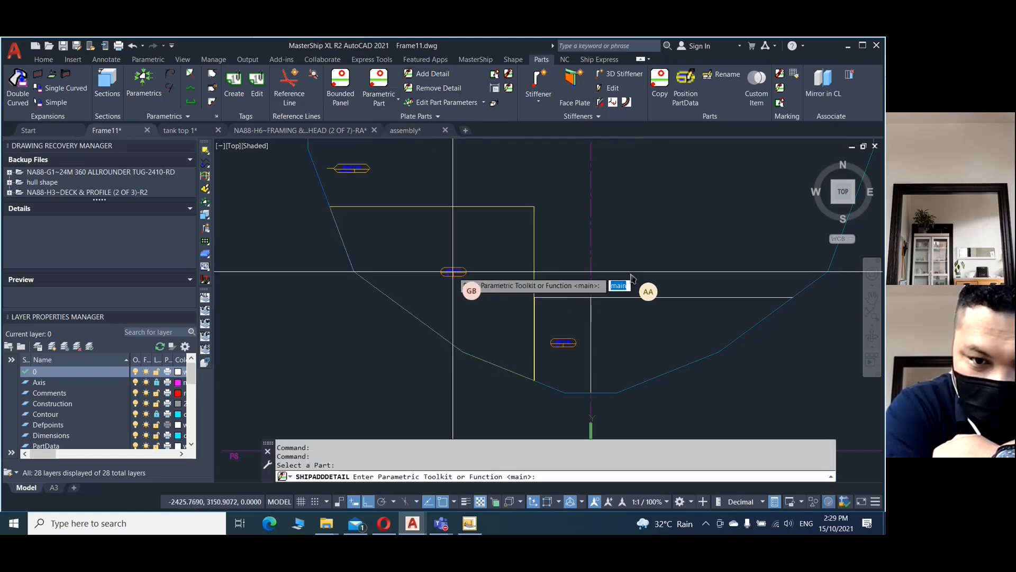
pyautogui.press('Return')
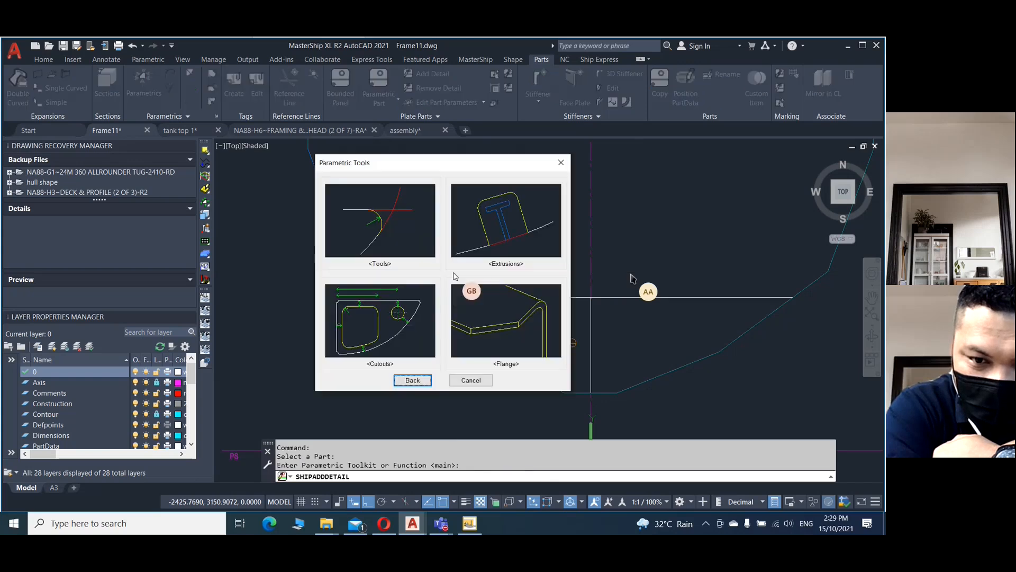
pyautogui.click(403, 325)
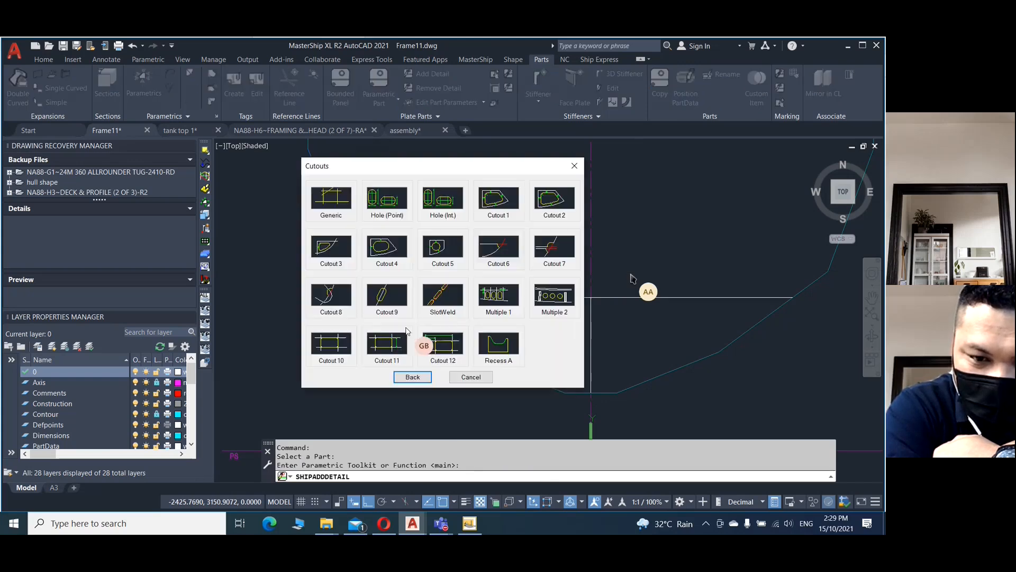
pyautogui.click(327, 249)
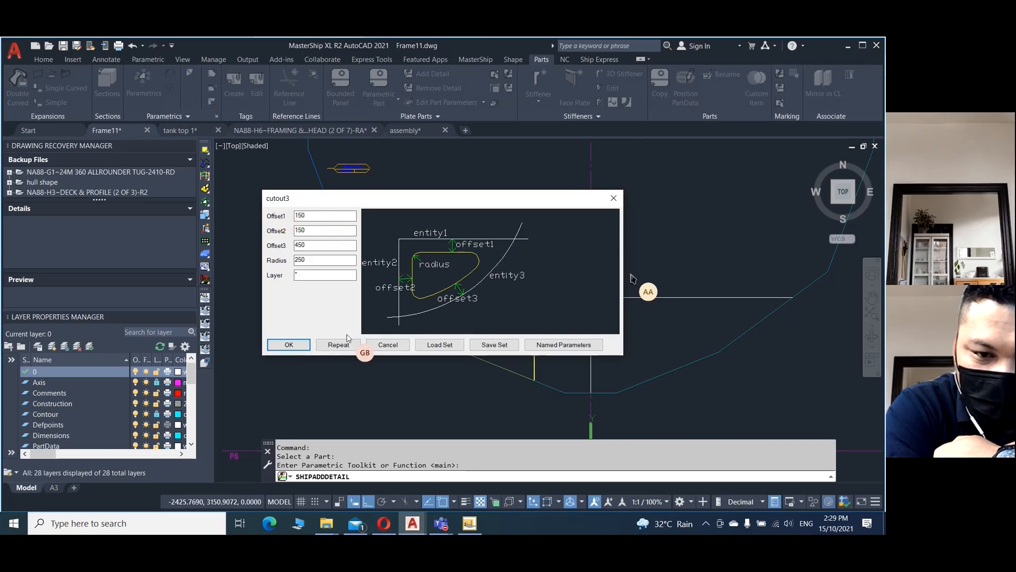
pyautogui.click(378, 345)
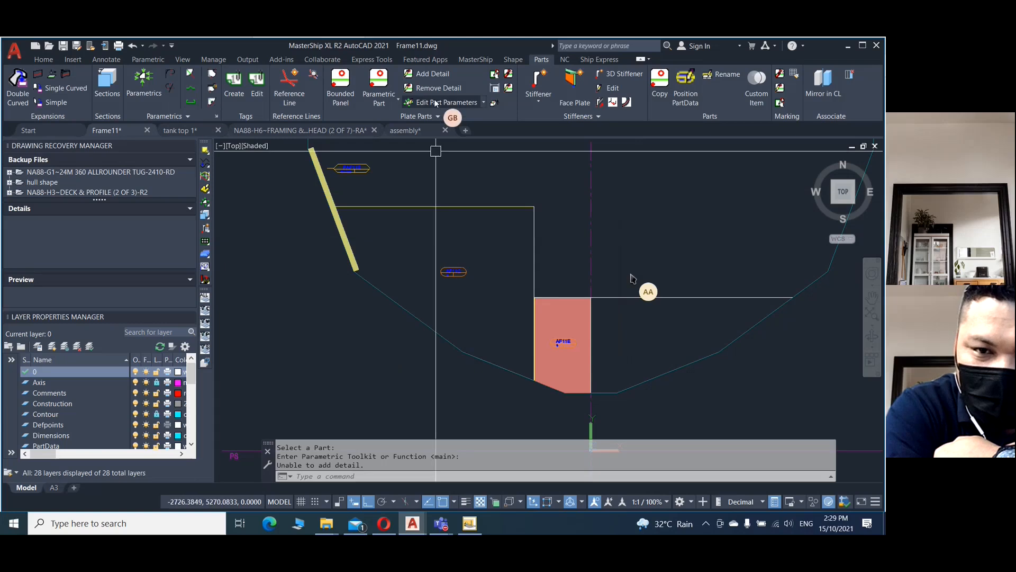
# - Try to add the cutout3 function to the same plate with its preset values, using the deck line, vertical edge and hull contour
pyautogui.click(431, 77)
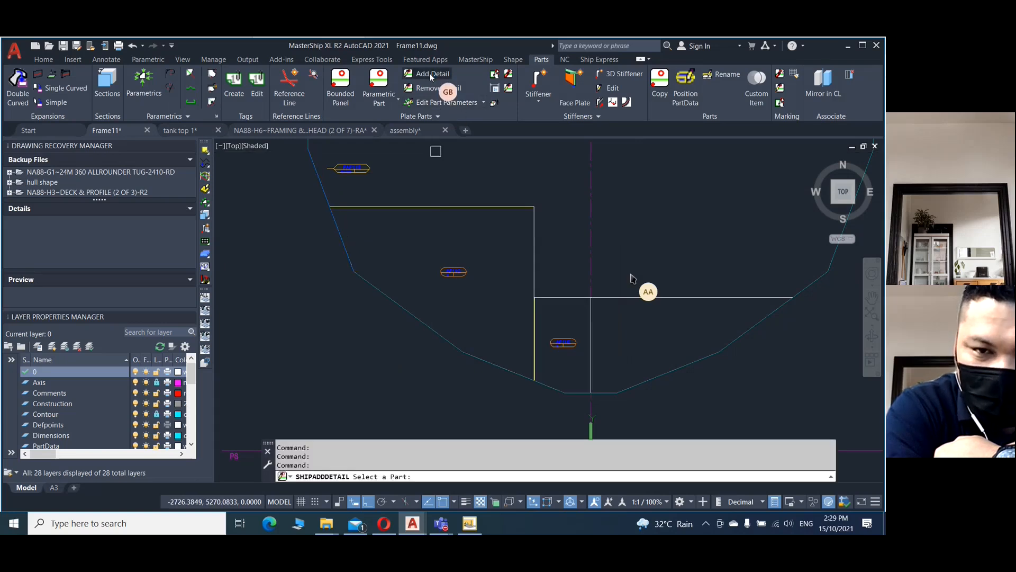
pyautogui.click(457, 268)
pyautogui.write('cutout3')
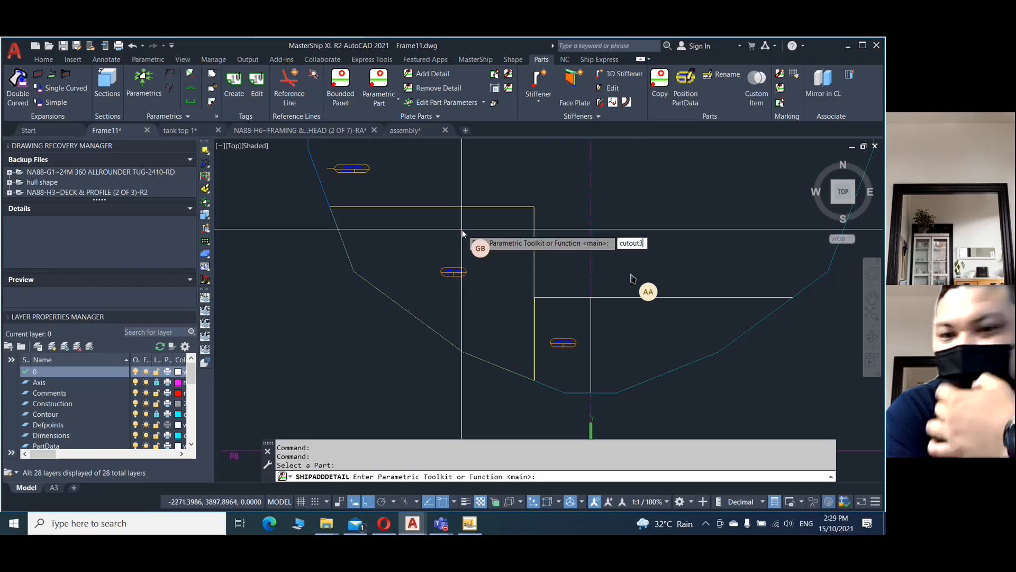
pyautogui.press('Return')
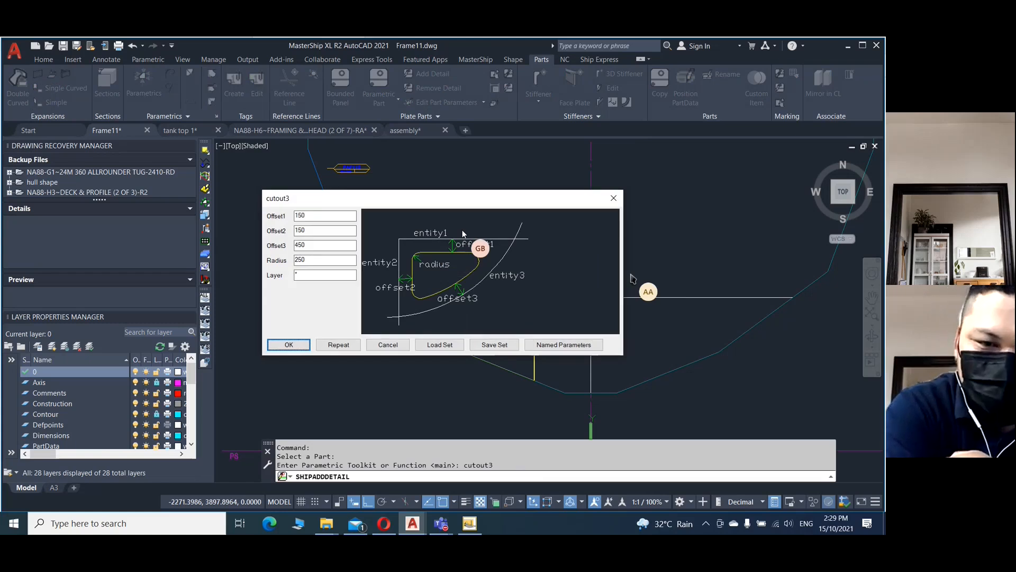
pyautogui.click(289, 344)
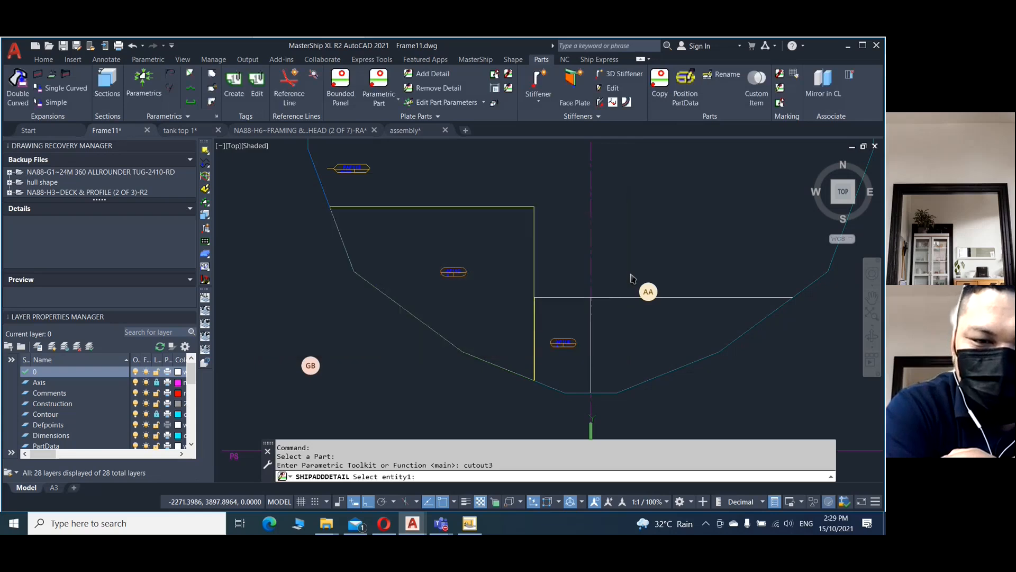
pyautogui.click(450, 208)
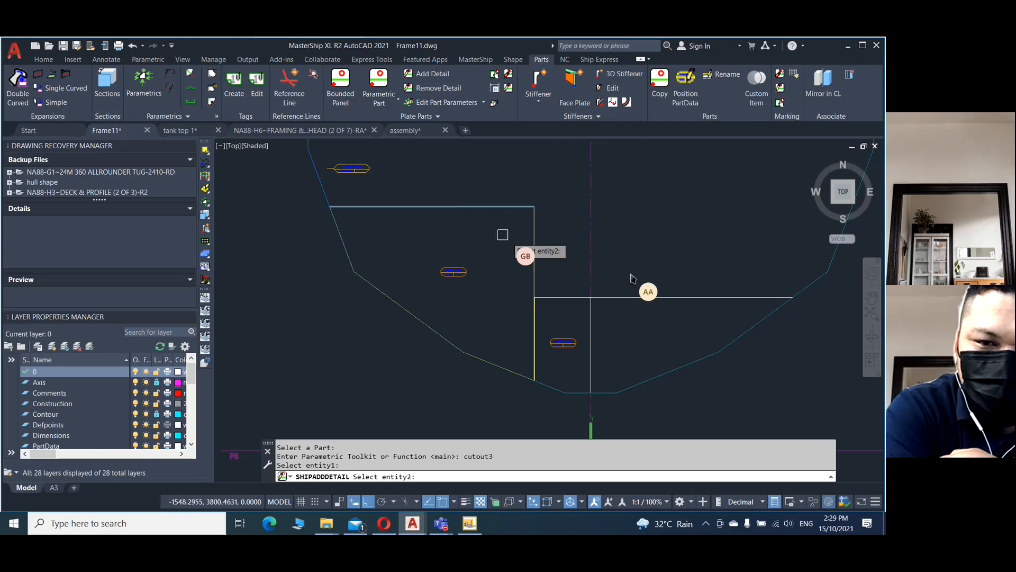
pyautogui.click(531, 253)
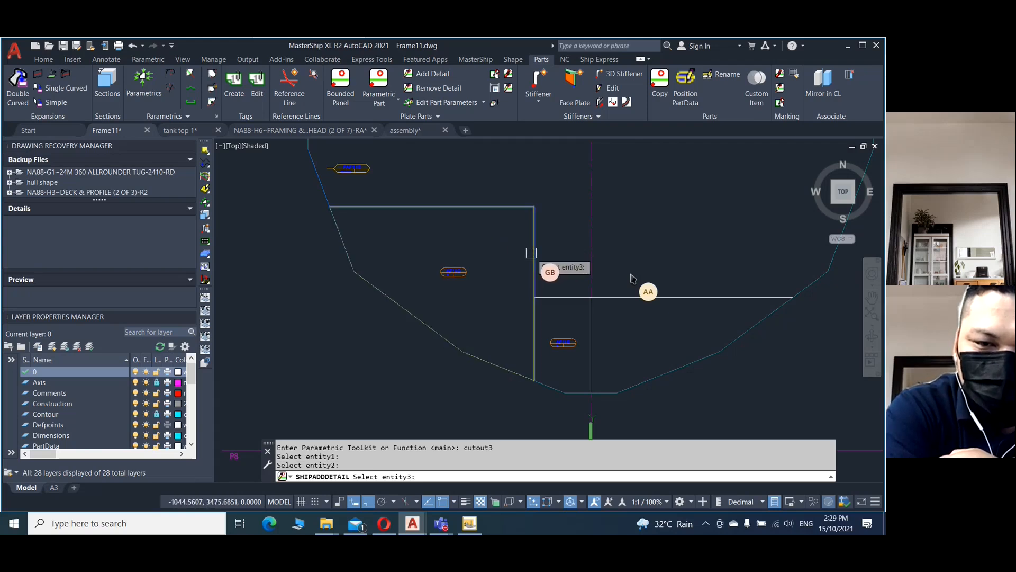
pyautogui.click(405, 309)
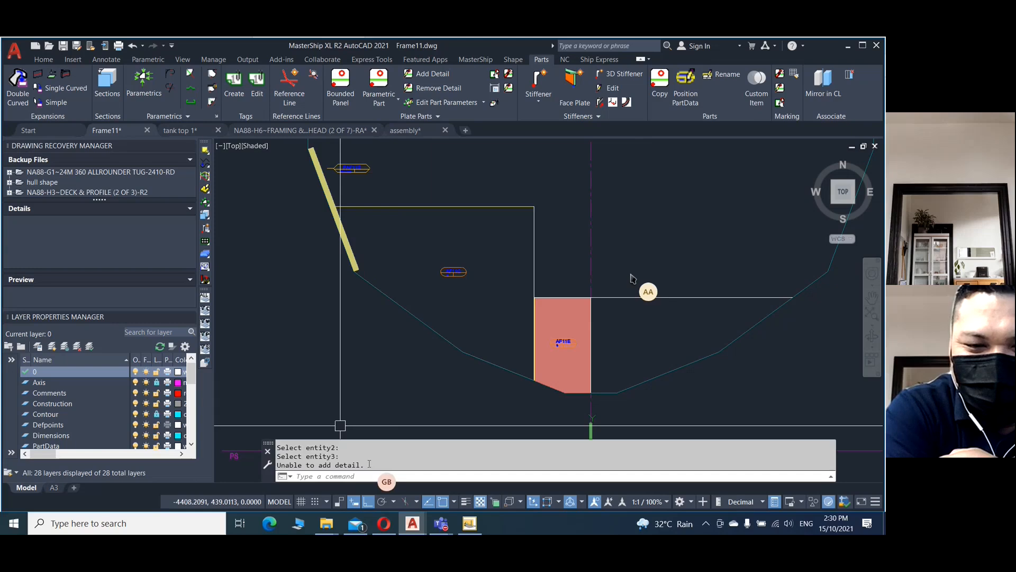
pyautogui.scroll(1, 366, 462)
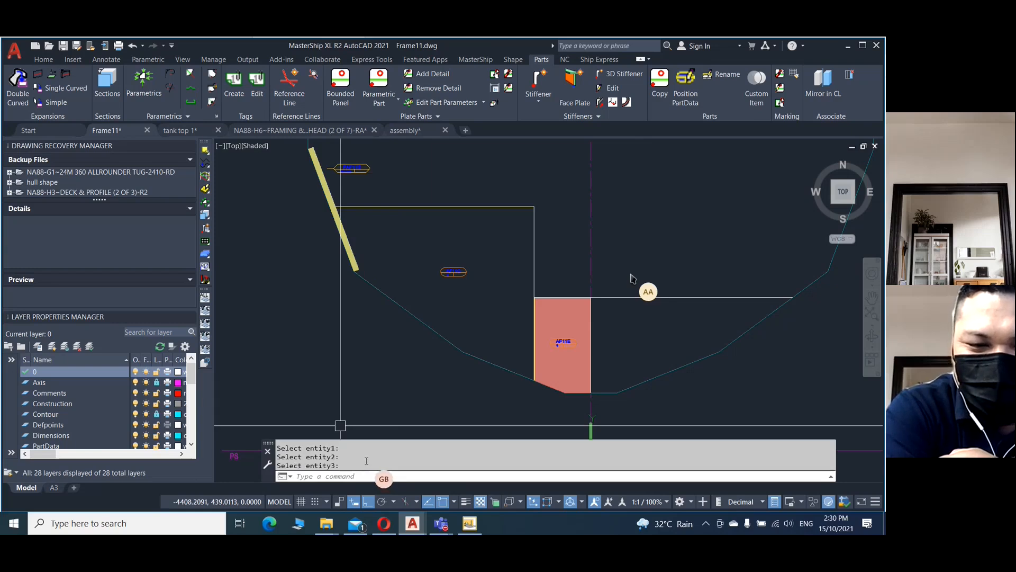
pyautogui.scroll(1, 366, 461)
pyautogui.scroll(-2, 367, 461)
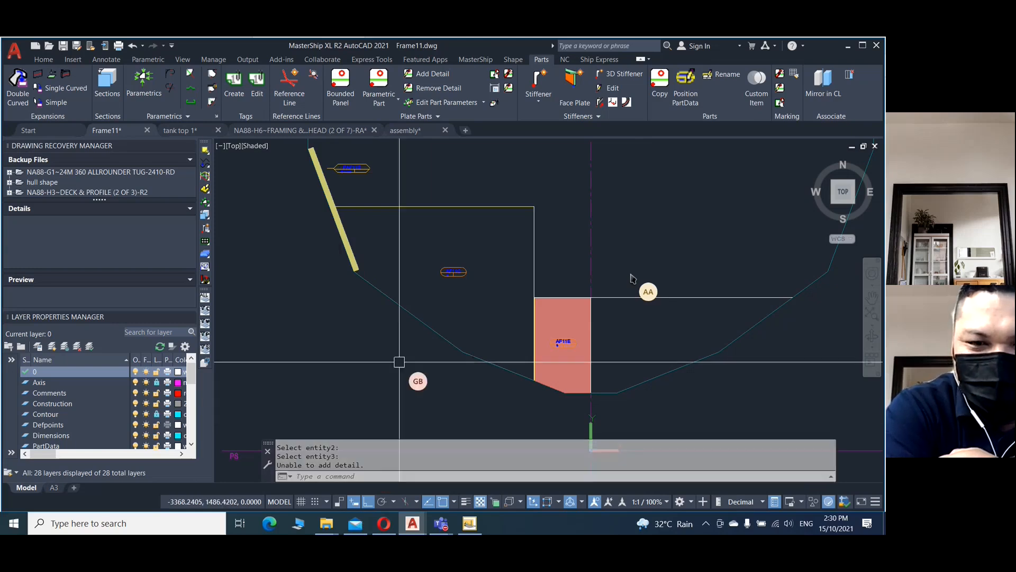
# - Undo the cutout detail attempts and the erasure of the vertical line
pyautogui.scroll(-5, 399, 362)
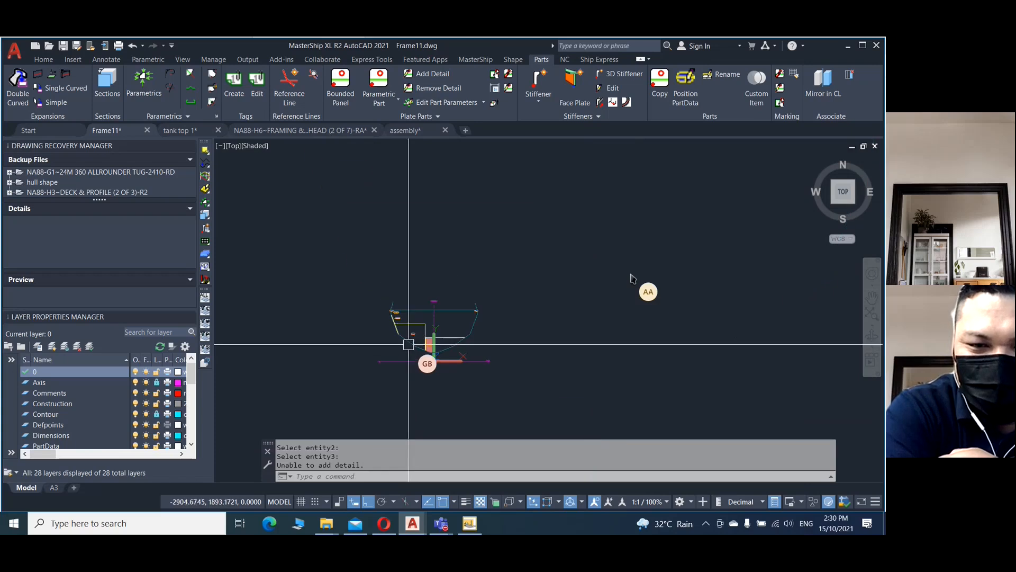
pyautogui.hotkey('ctrl', 'z')
pyautogui.hotkey('ctrl', 'z')
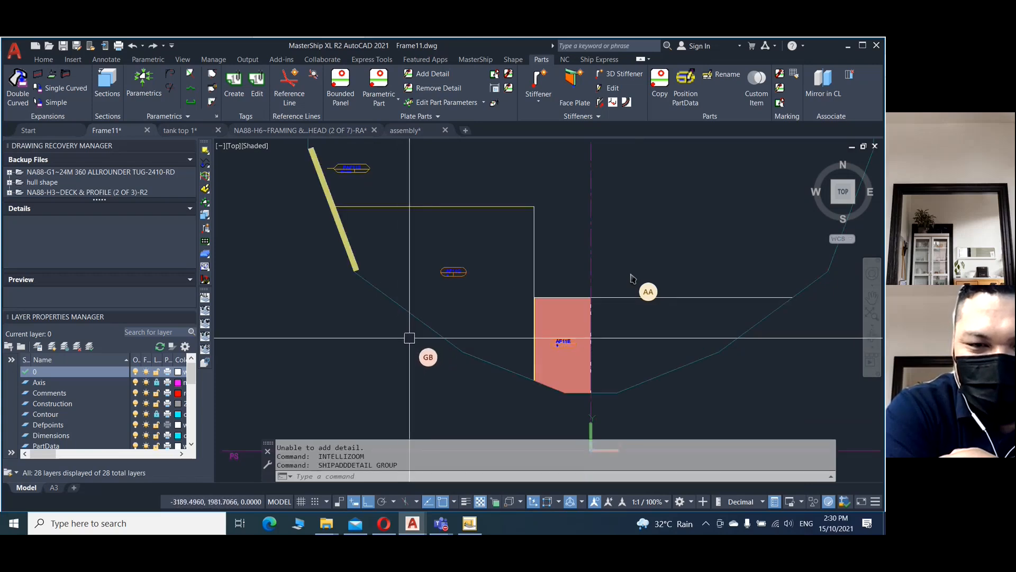
pyautogui.hotkey('ctrl', 'z')
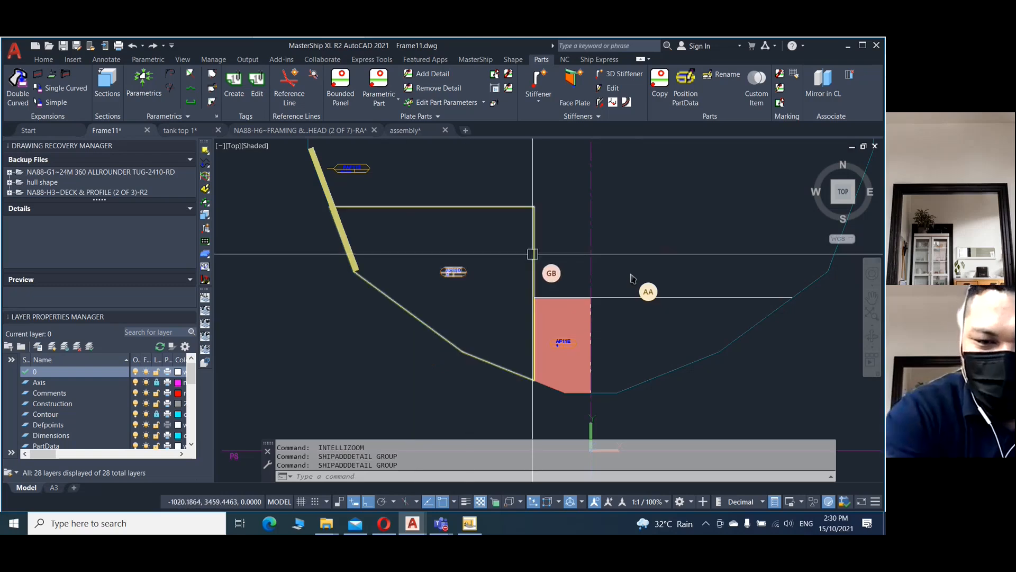
pyautogui.hotkey('ctrl', 'z')
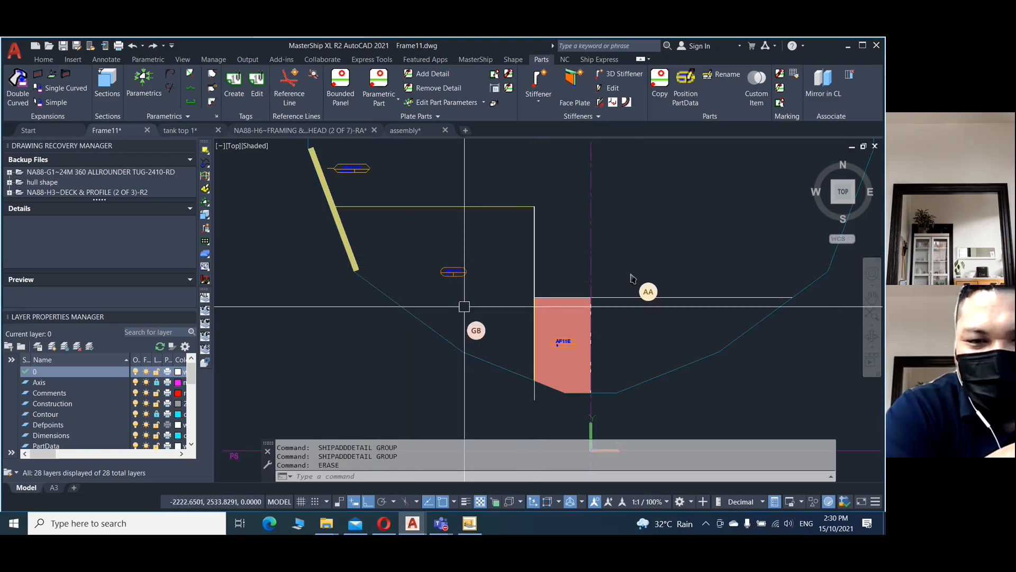
# - Undo the last remaining cutout detail attempt and draw a horizontal line about 2496 mm long in the empty area beside the frame
pyautogui.hotkey('ctrl', 'z')
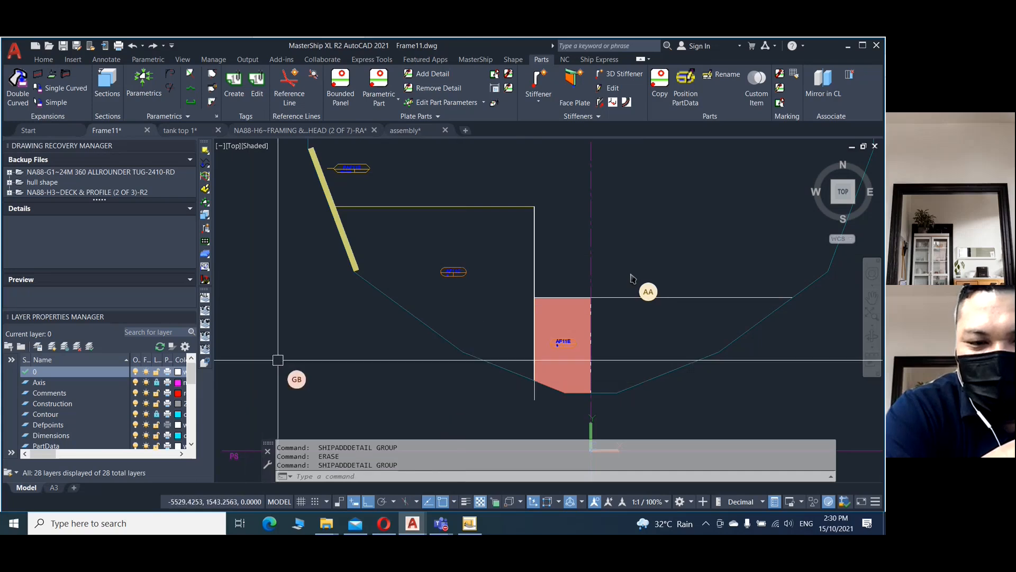
pyautogui.scroll(-5, 478, 395)
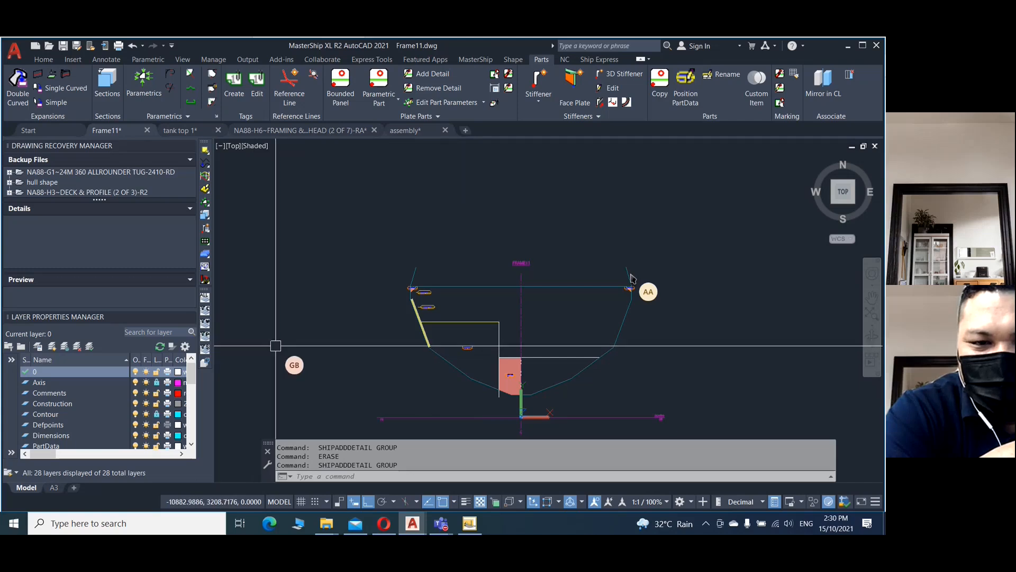
pyautogui.write('L')
pyautogui.press('Return')
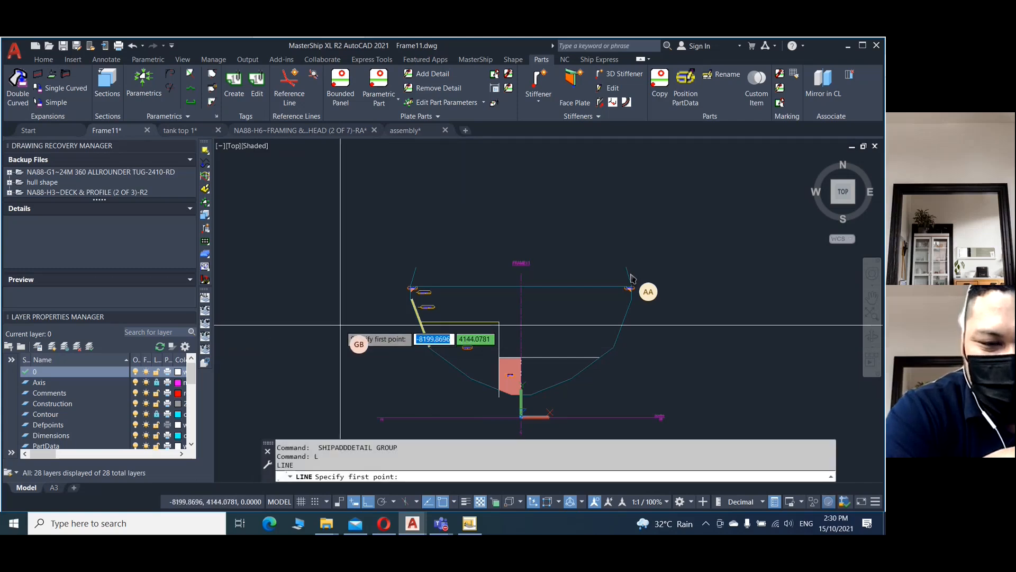
pyautogui.click(335, 321)
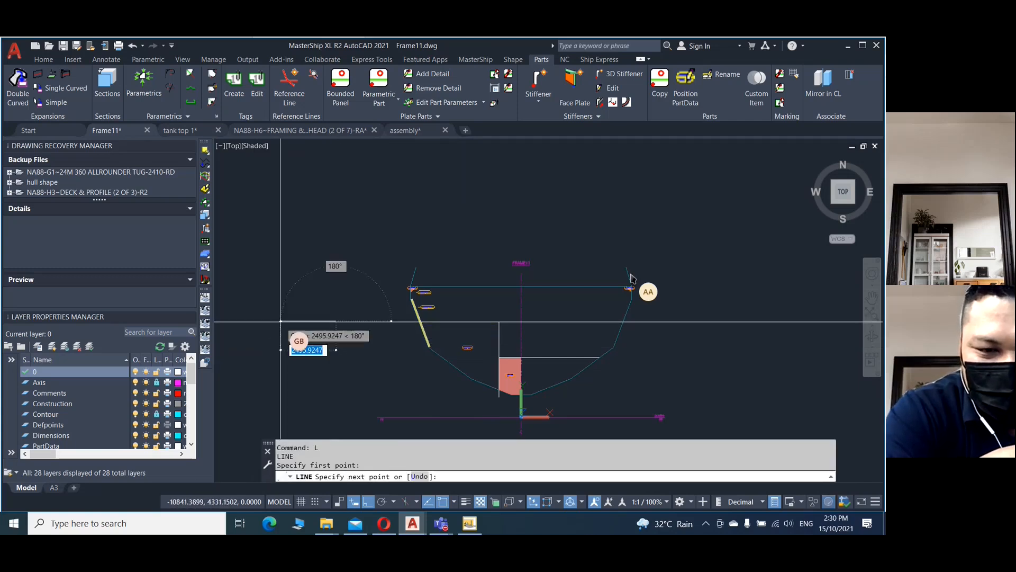
pyautogui.click(280, 321)
pyautogui.rightClick(344, 321)
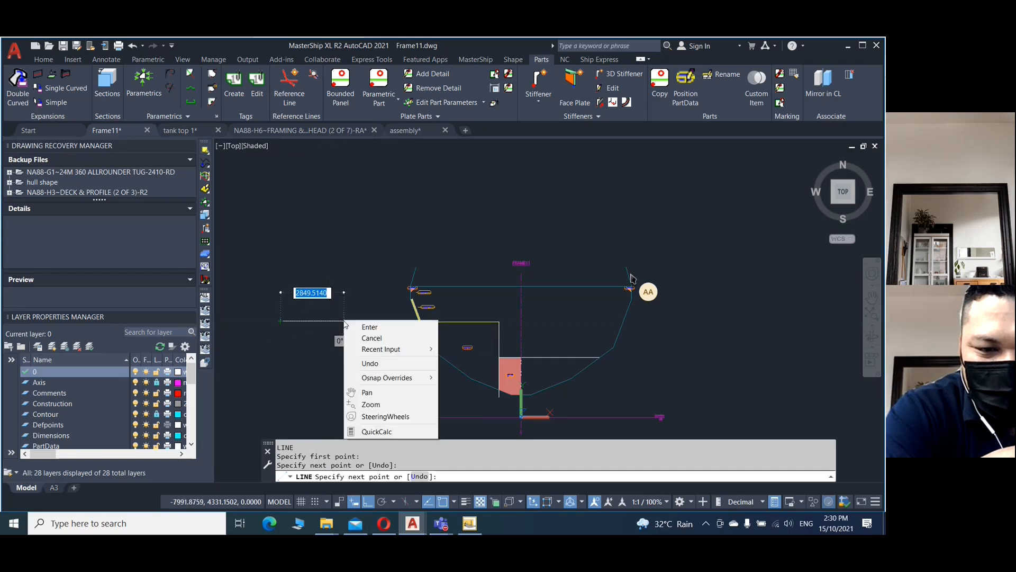
pyautogui.click(366, 327)
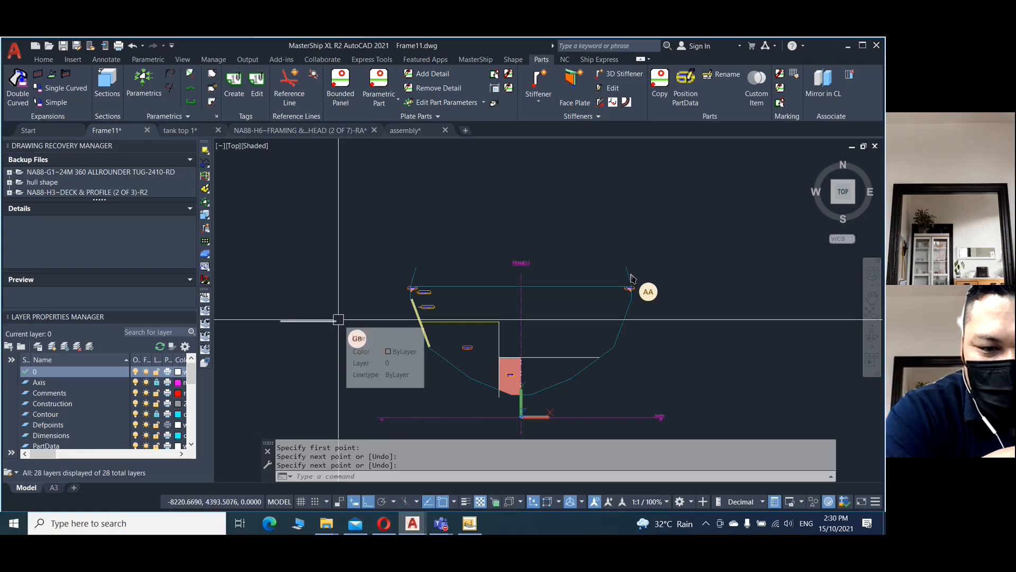
pyautogui.click(461, 504)
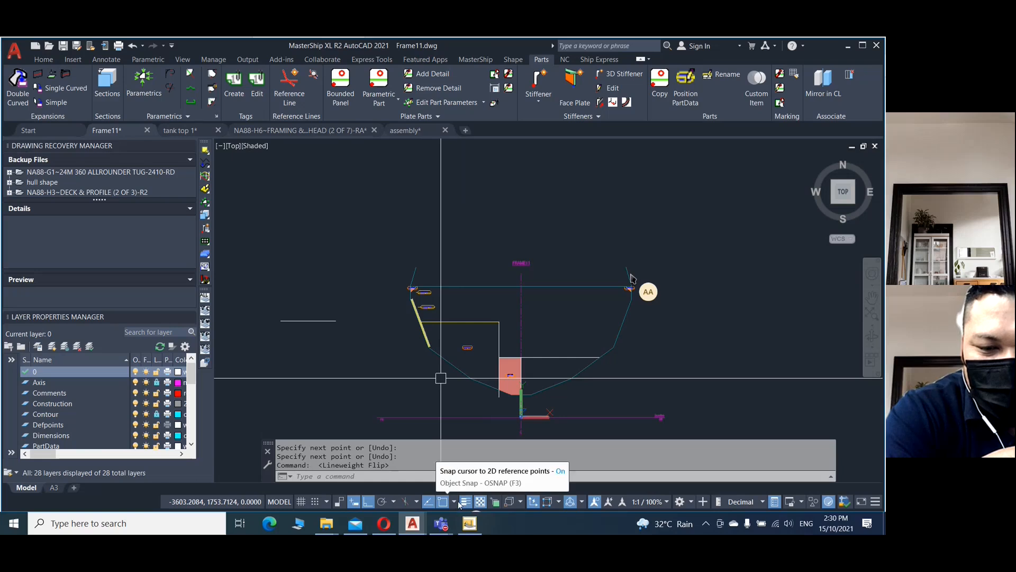
pyautogui.click(454, 502)
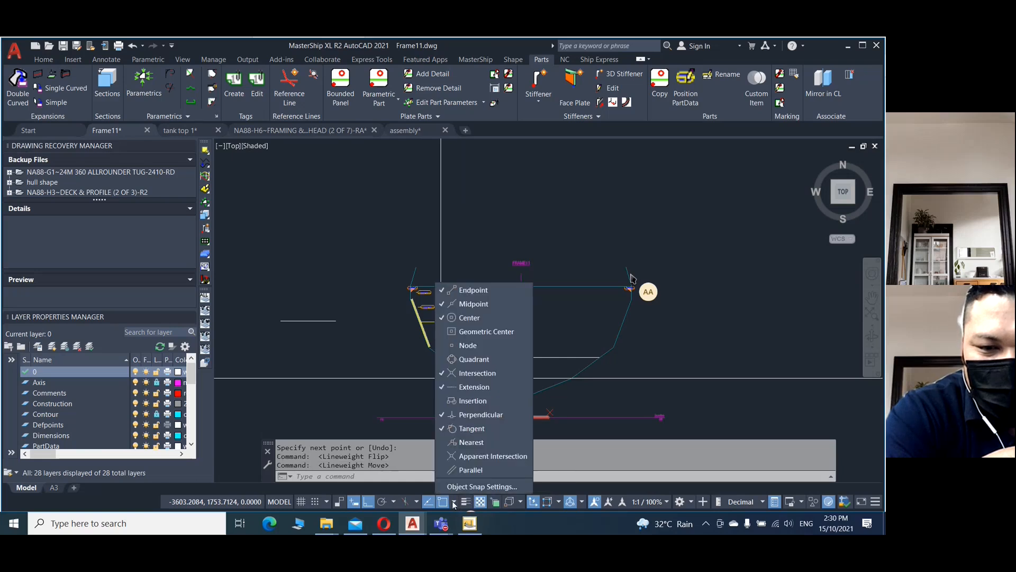
pyautogui.click(318, 331)
pyautogui.scroll(6, 330, 323)
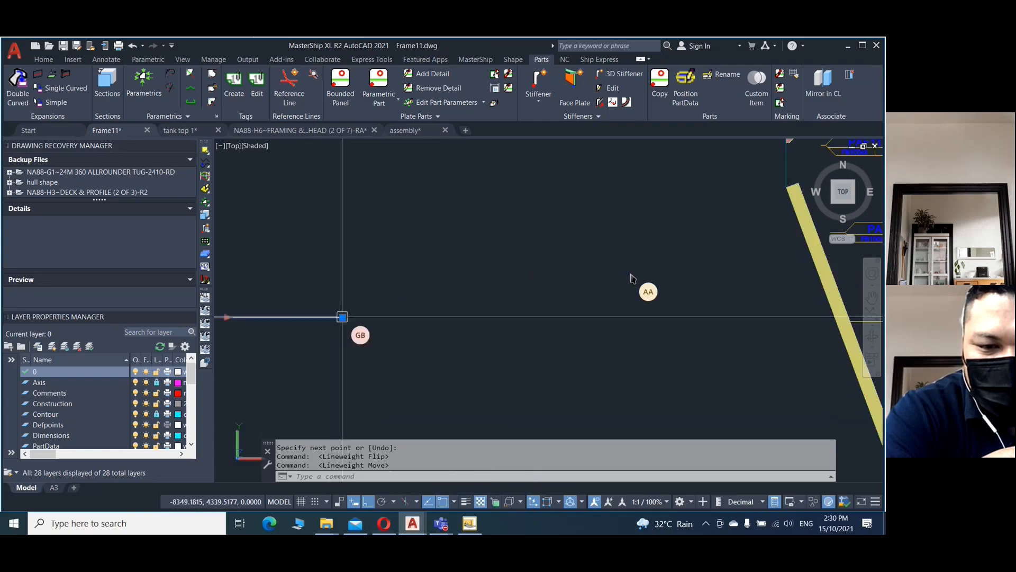
pyautogui.click(342, 317)
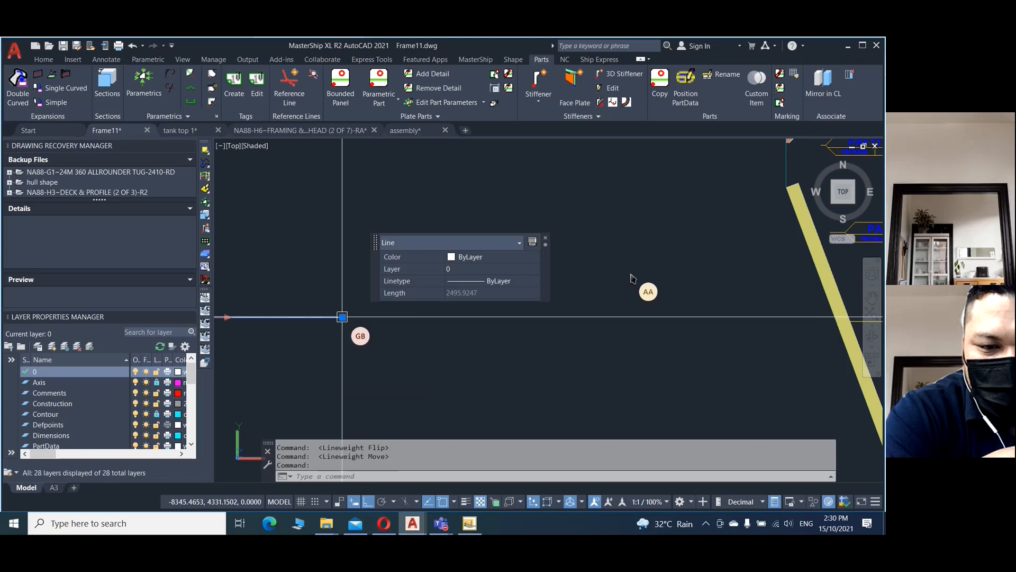
pyautogui.click(342, 316)
pyautogui.press('space')
pyautogui.press('Escape')
pyautogui.scroll(2, 349, 293)
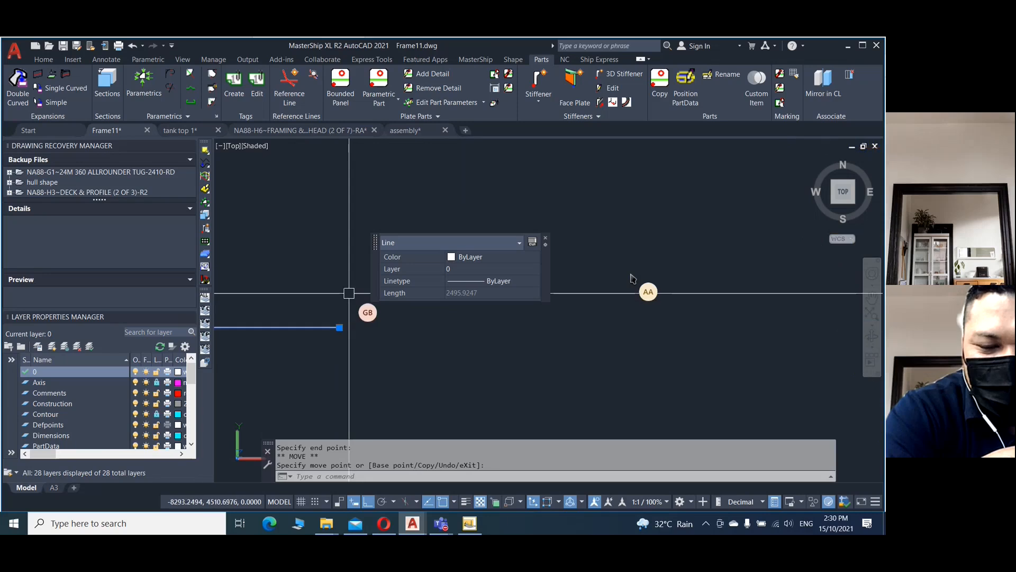
pyautogui.scroll(3, 349, 293)
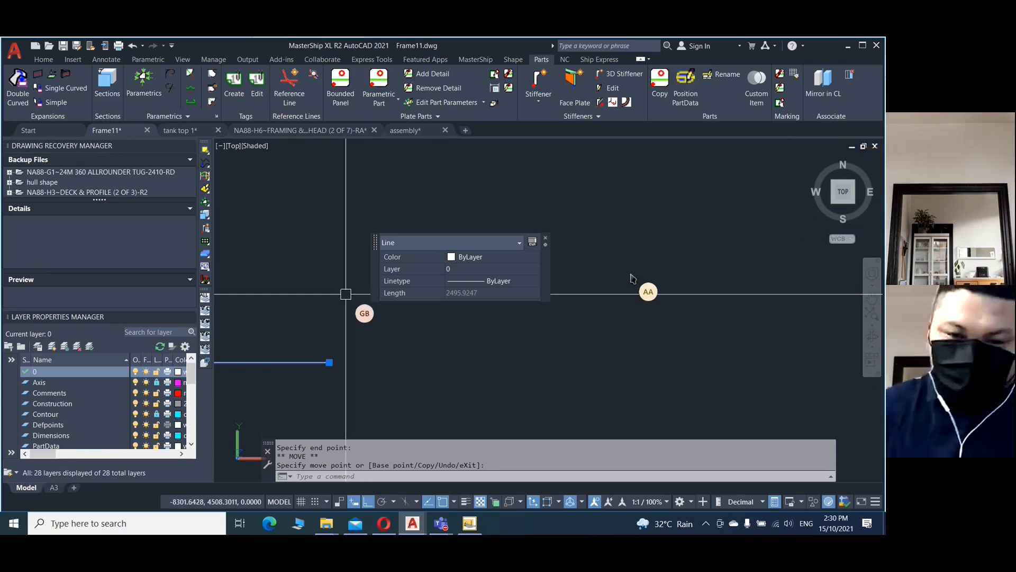
# - Draw a vertical line about 1742 mm long downward from the end of the new horizontal line nearest the frame
pyautogui.write('L')
pyautogui.press('Return')
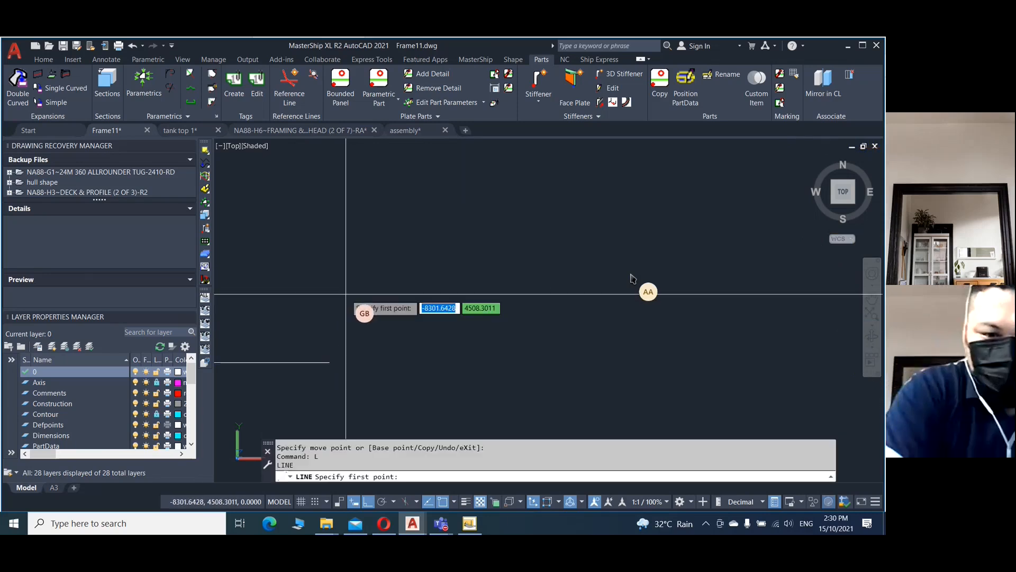
pyautogui.click(329, 363)
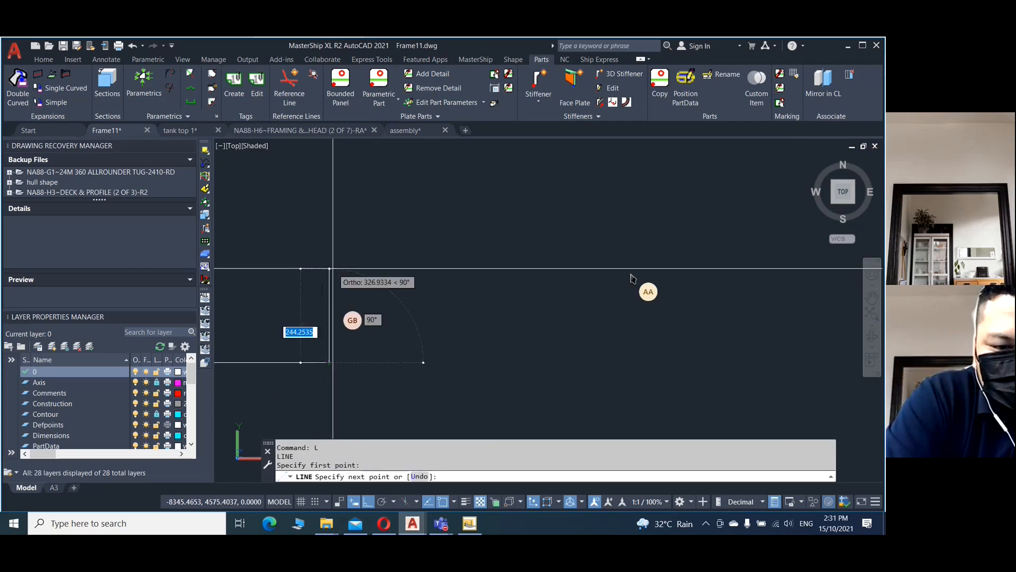
pyautogui.moveTo(370, 275); pyautogui.dragTo(395, 227, button='middle')
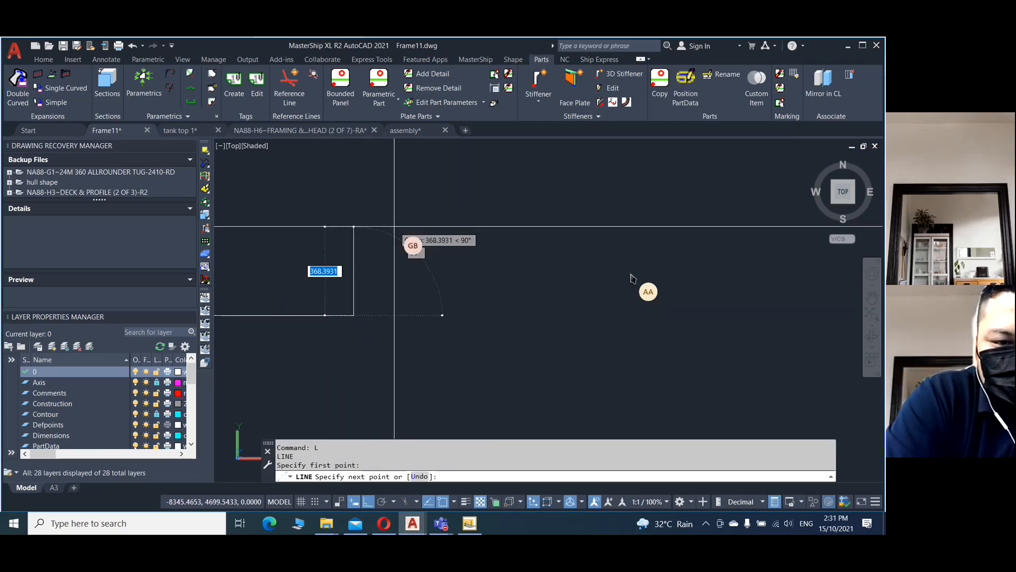
pyautogui.scroll(5, 394, 226)
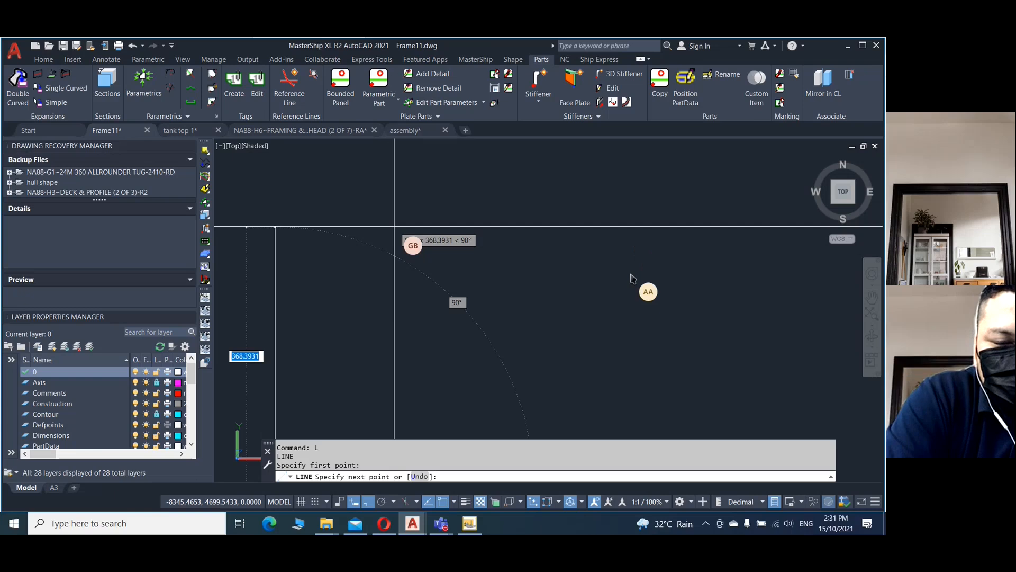
pyautogui.scroll(2, 394, 226)
pyautogui.scroll(-7, 394, 227)
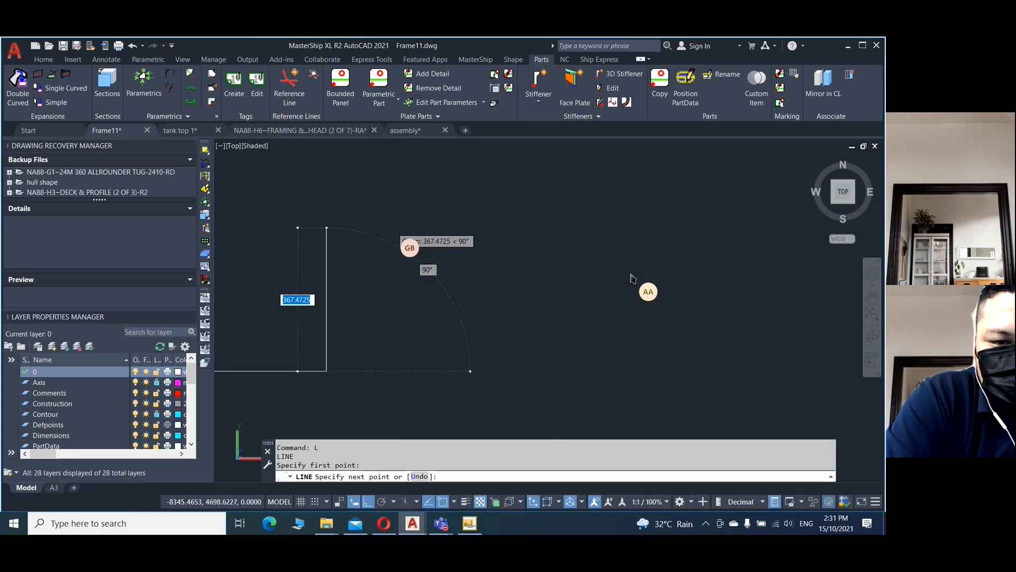
pyautogui.scroll(-3, 391, 229)
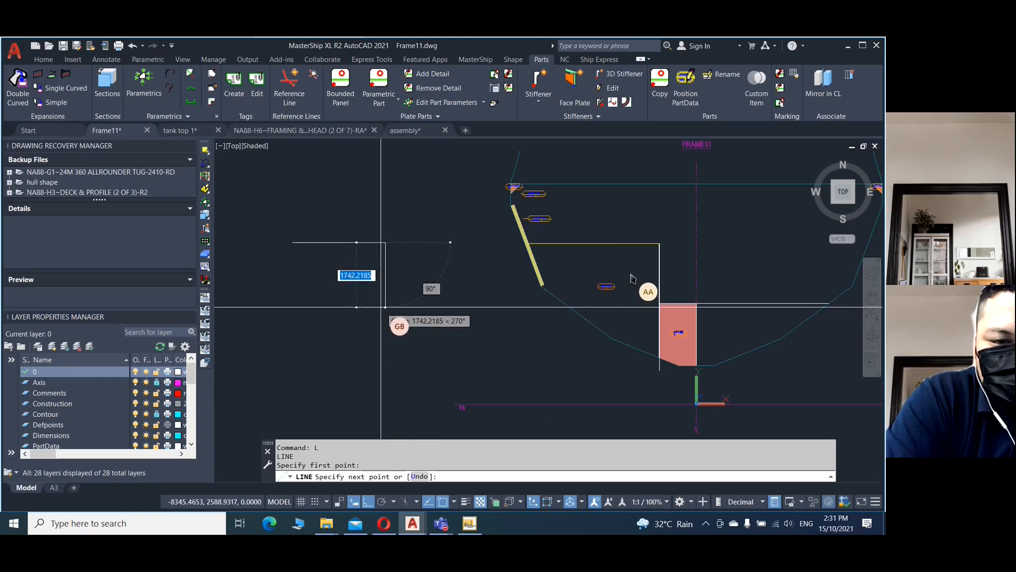
pyautogui.click(384, 307)
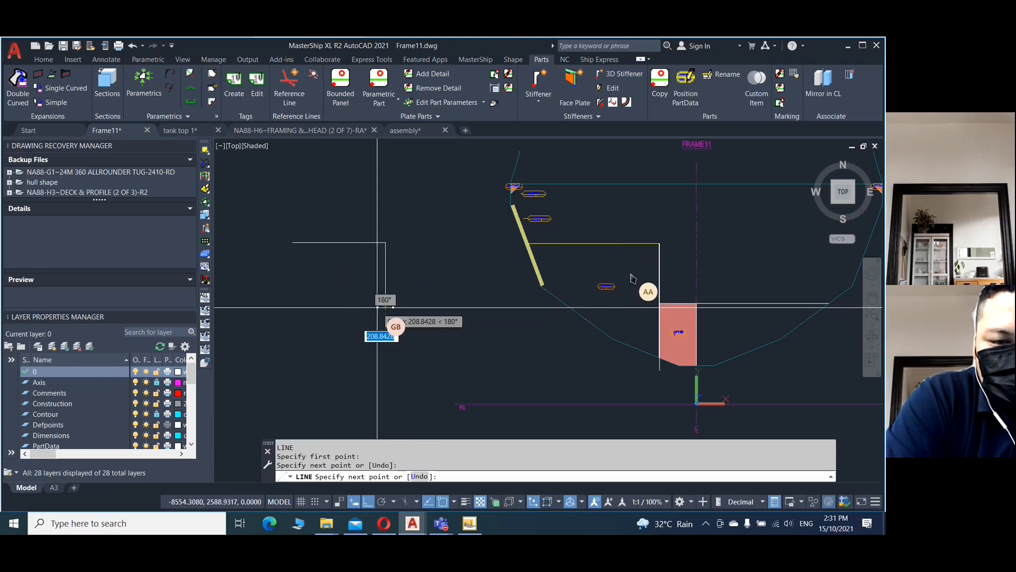
pyautogui.rightClick(307, 307)
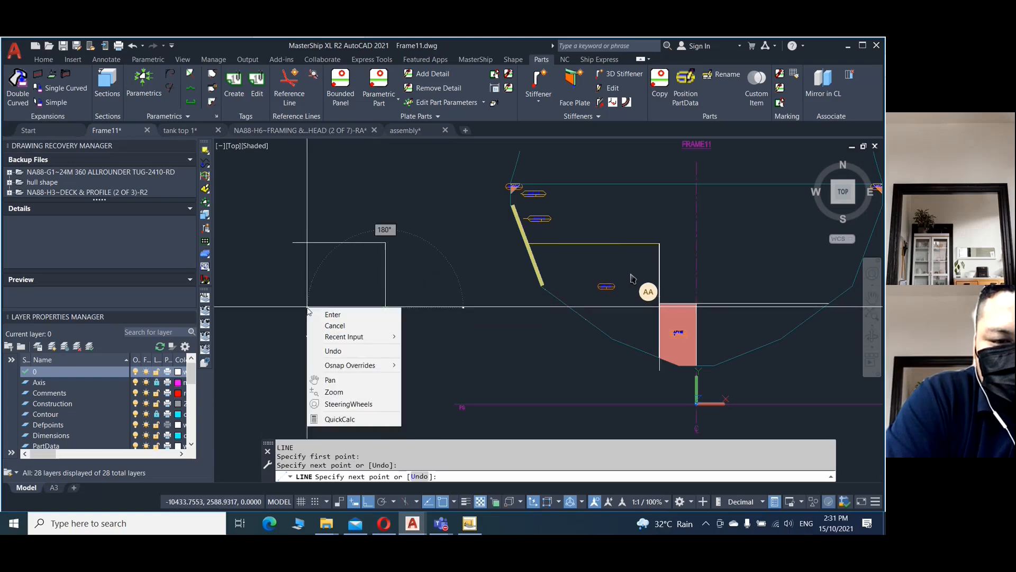
pyautogui.click(356, 318)
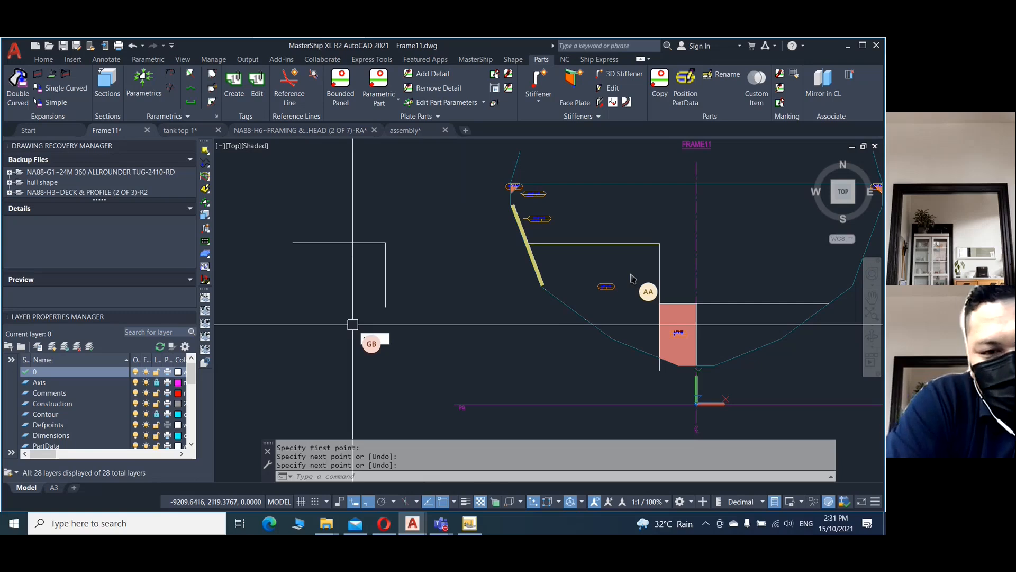
# - Draw a curved spline from the vertical line's lower end to the horizontal line's free end, closing a test outline
pyautogui.press('Escape')
pyautogui.write('SPL')
pyautogui.press('Return')
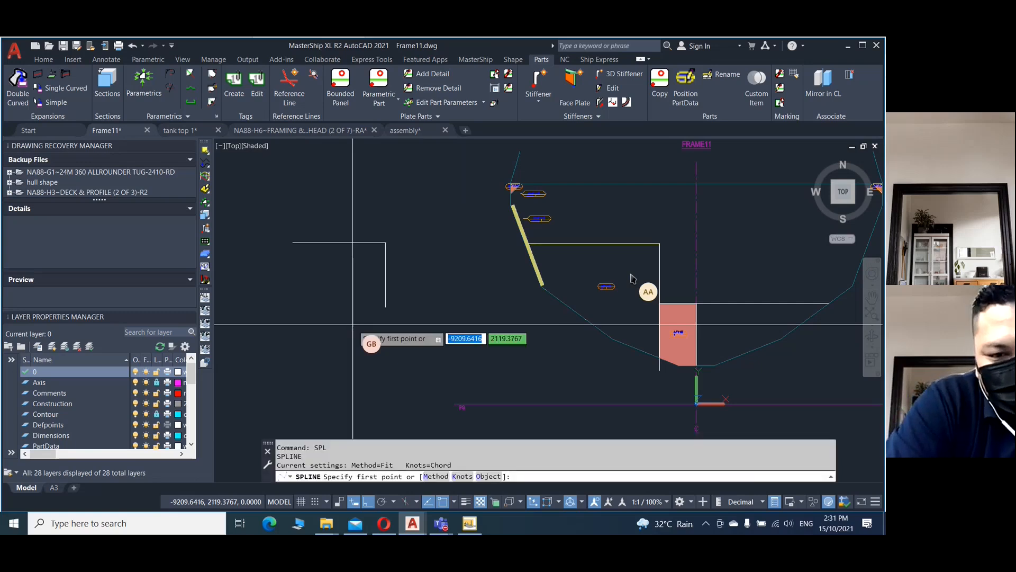
pyautogui.click(385, 307)
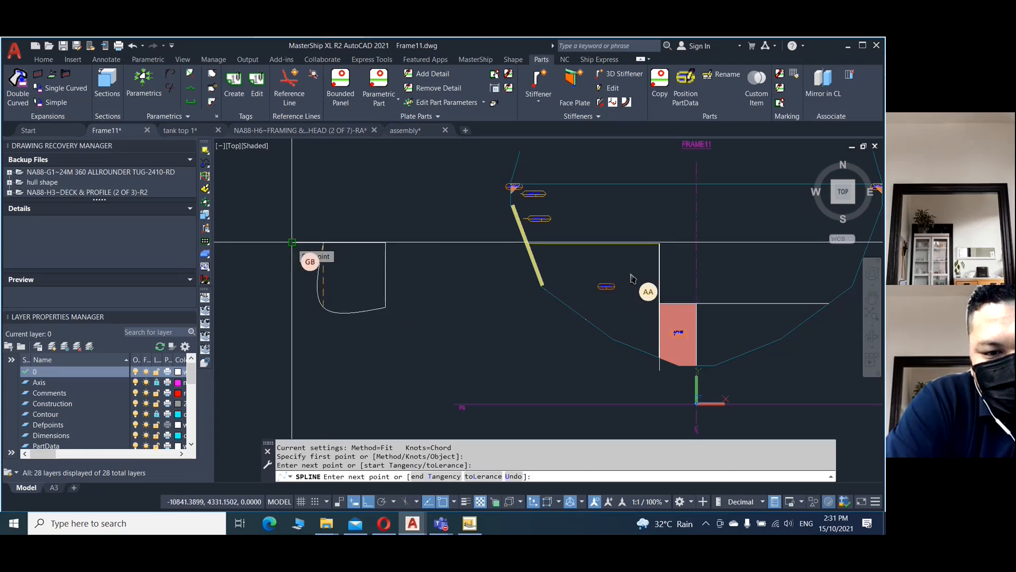
pyautogui.click(291, 243)
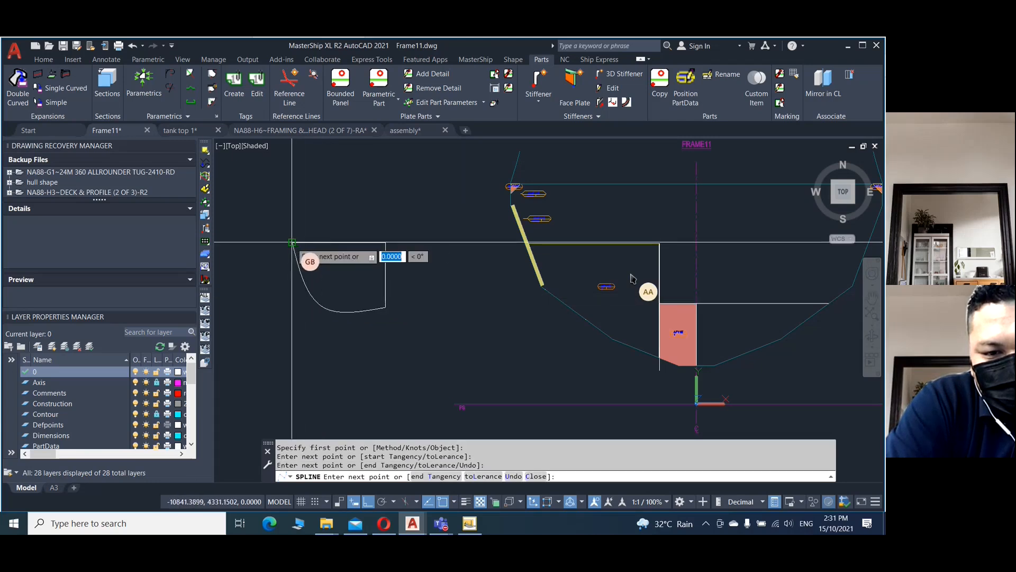
pyautogui.rightClick(310, 341)
pyautogui.click(334, 344)
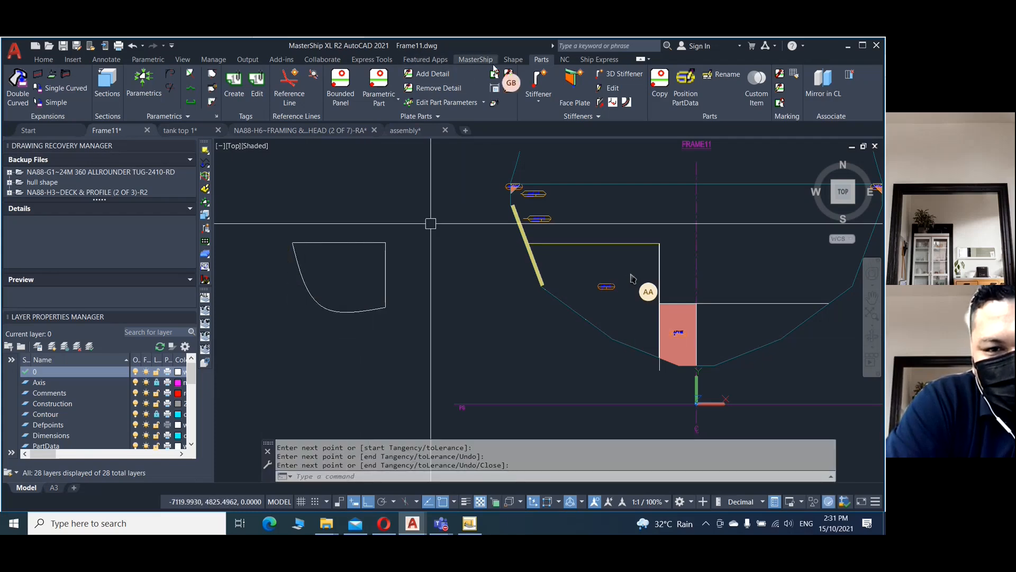
# - Create a generic parametric part from the two lines and the spline, with identification AF11F, STEEL material and 8 mm thickness
pyautogui.click(363, 103)
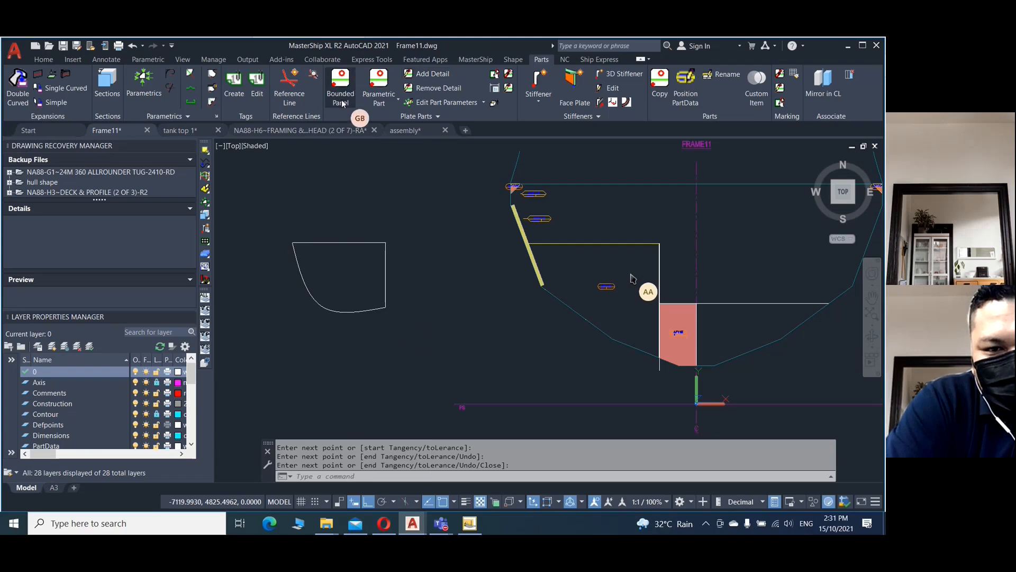
pyautogui.click(417, 354)
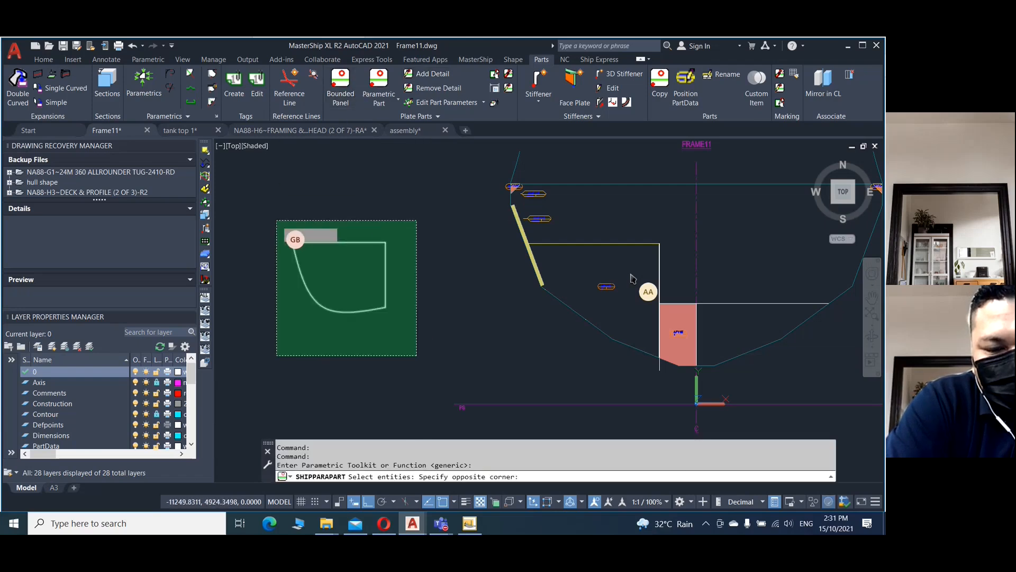
pyautogui.click(276, 219)
pyautogui.press('Return')
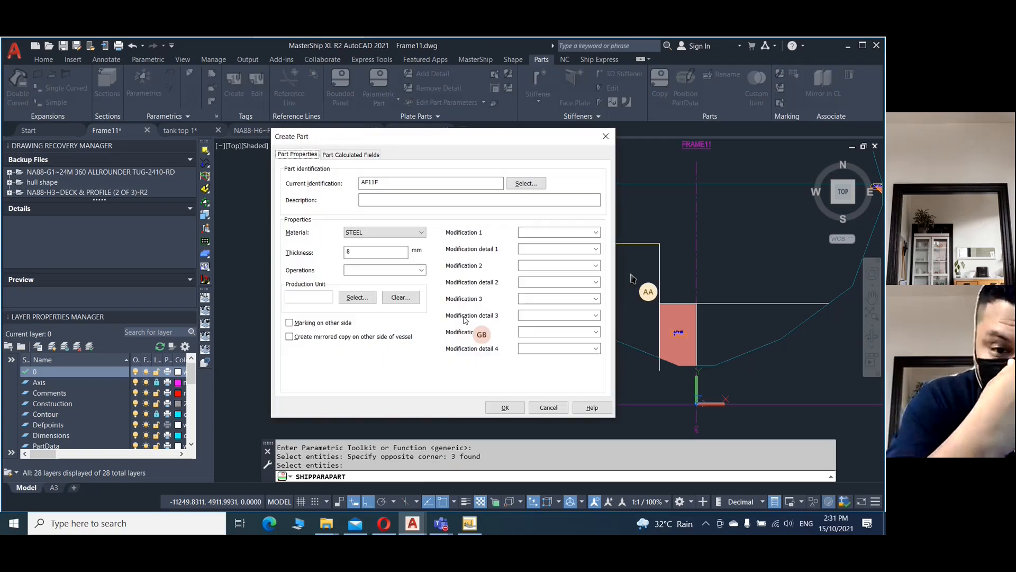
pyautogui.click(505, 407)
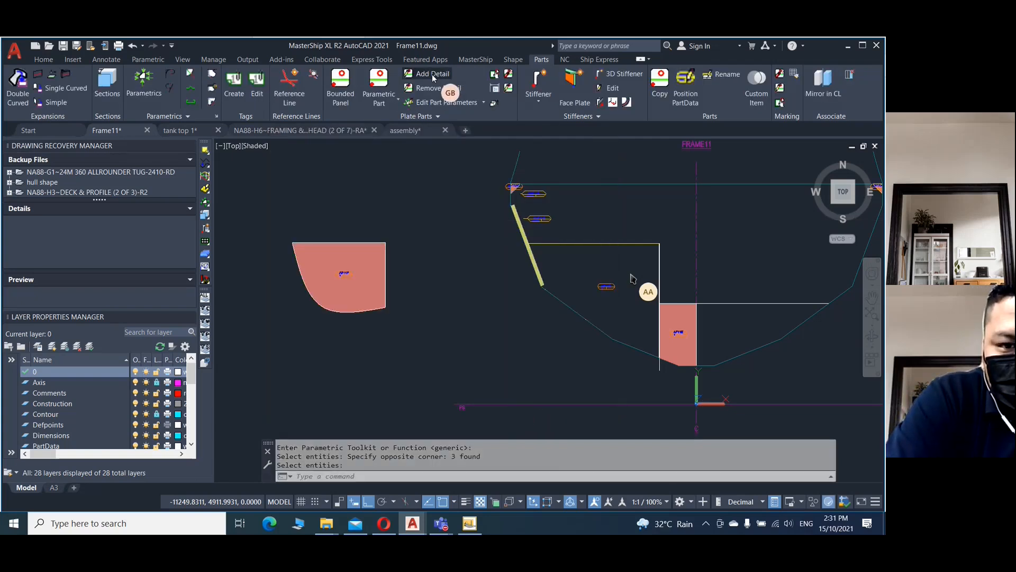
# - Add a cutout3 detail to the test part with offsets 150, 150 and 450 and radius 250, without updating its other occurrences
pyautogui.click(432, 73)
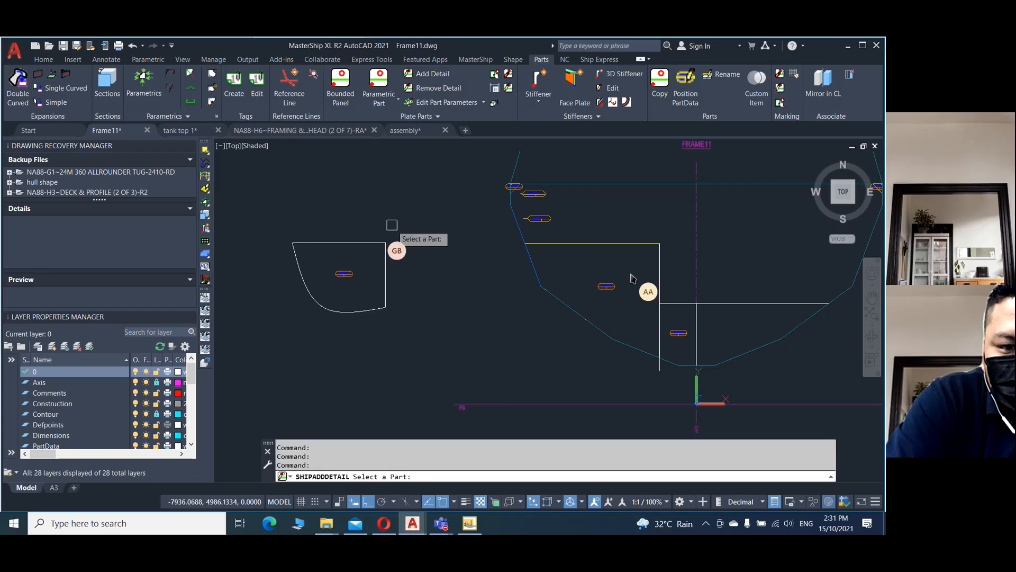
pyautogui.click(344, 273)
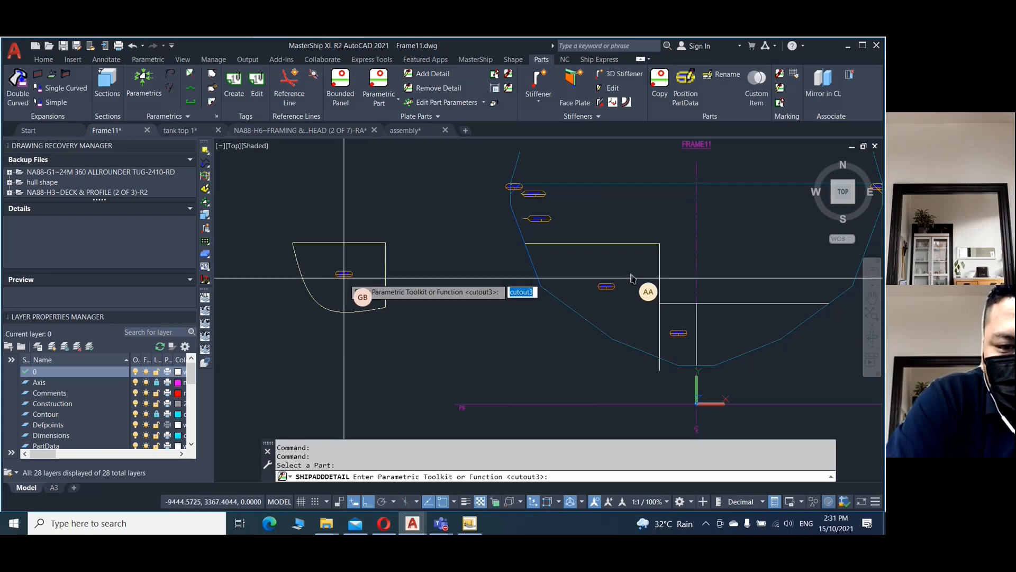
pyautogui.press('Return')
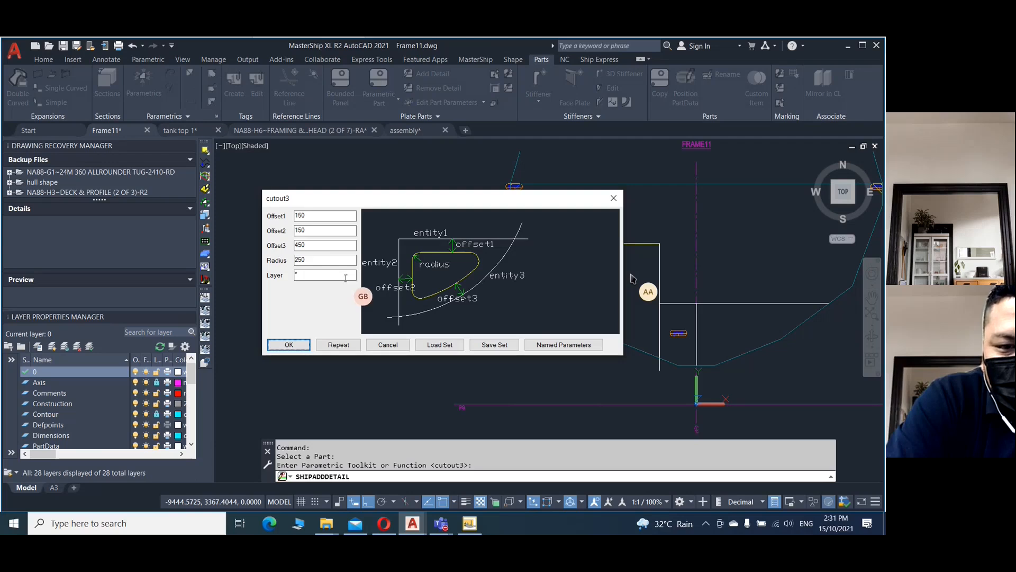
pyautogui.click(289, 344)
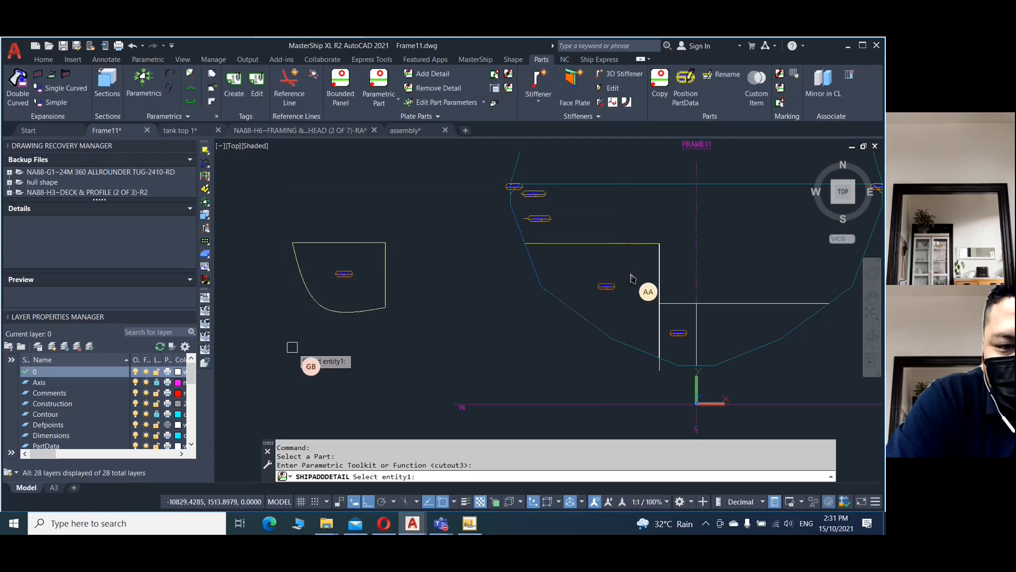
pyautogui.click(357, 243)
pyautogui.click(384, 278)
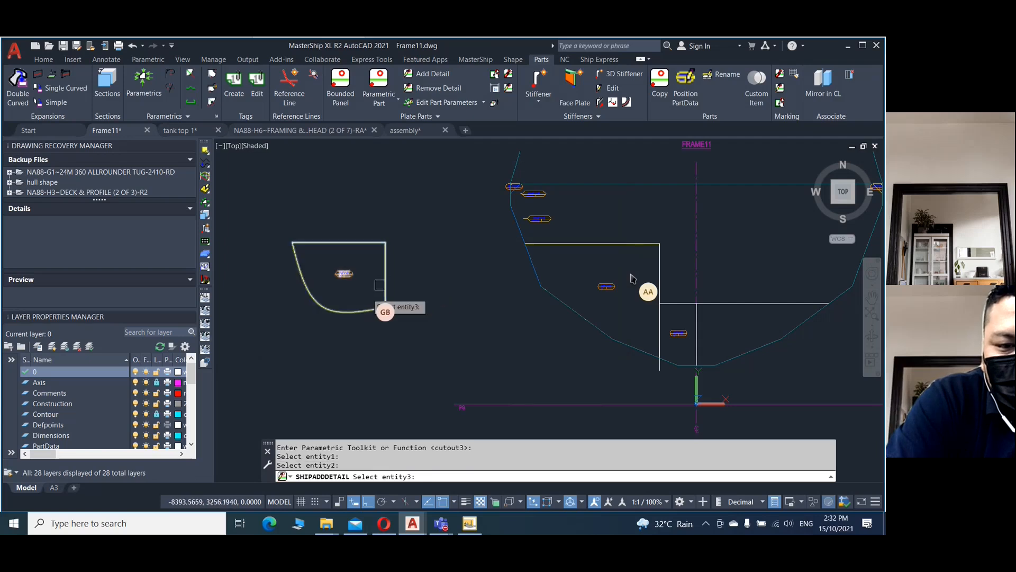
pyautogui.click(315, 303)
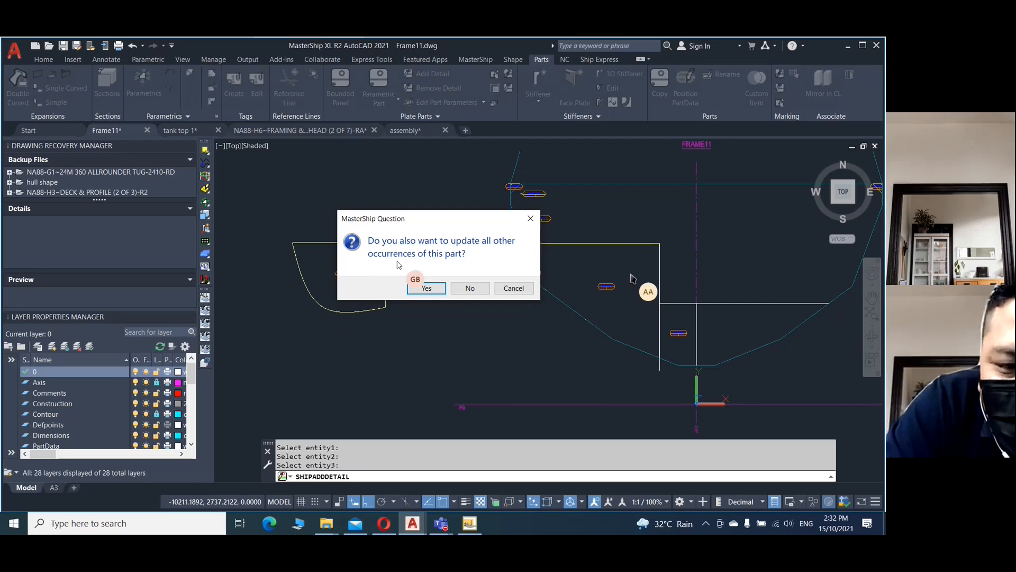
pyautogui.click(471, 288)
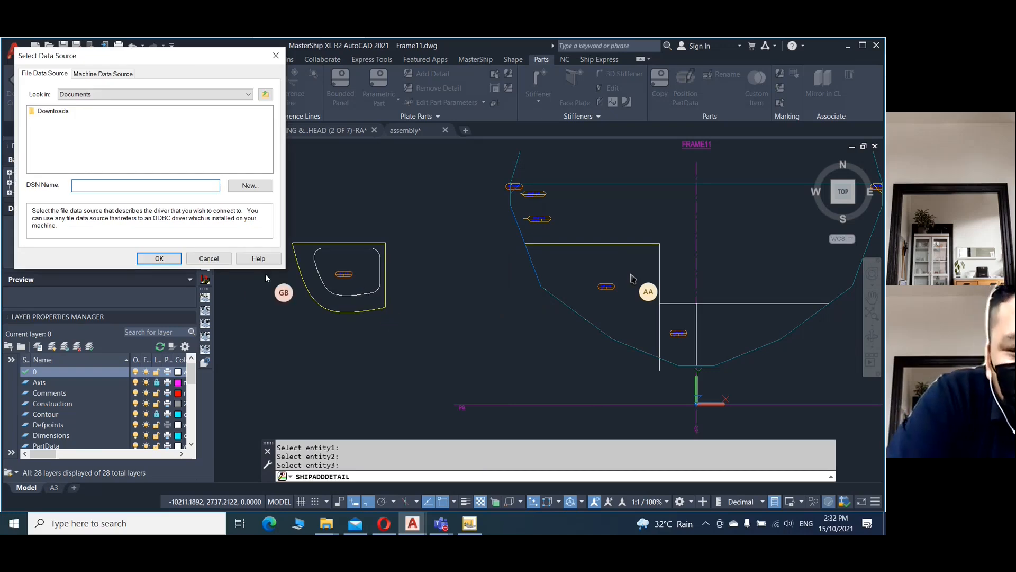
pyautogui.click(210, 258)
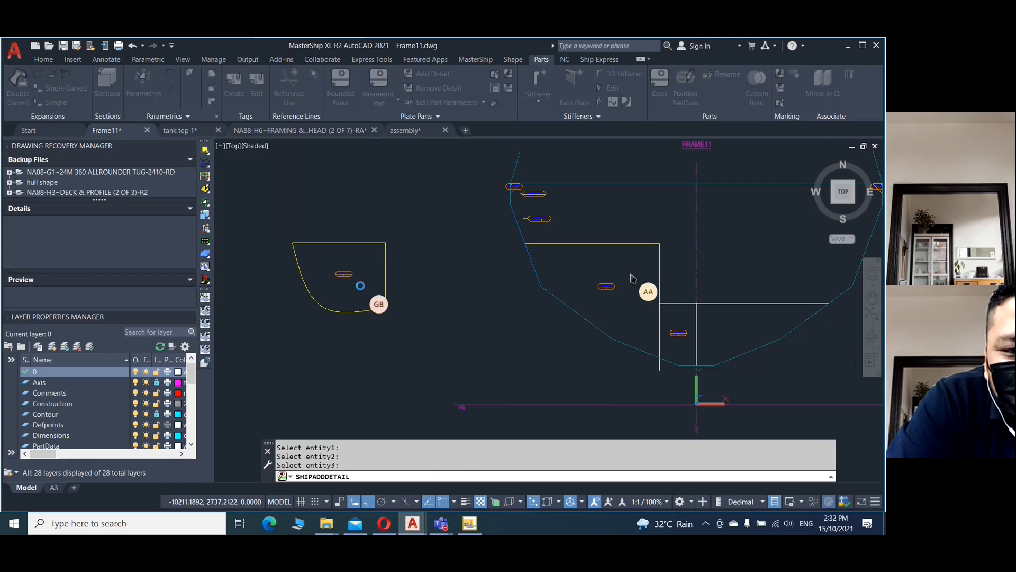
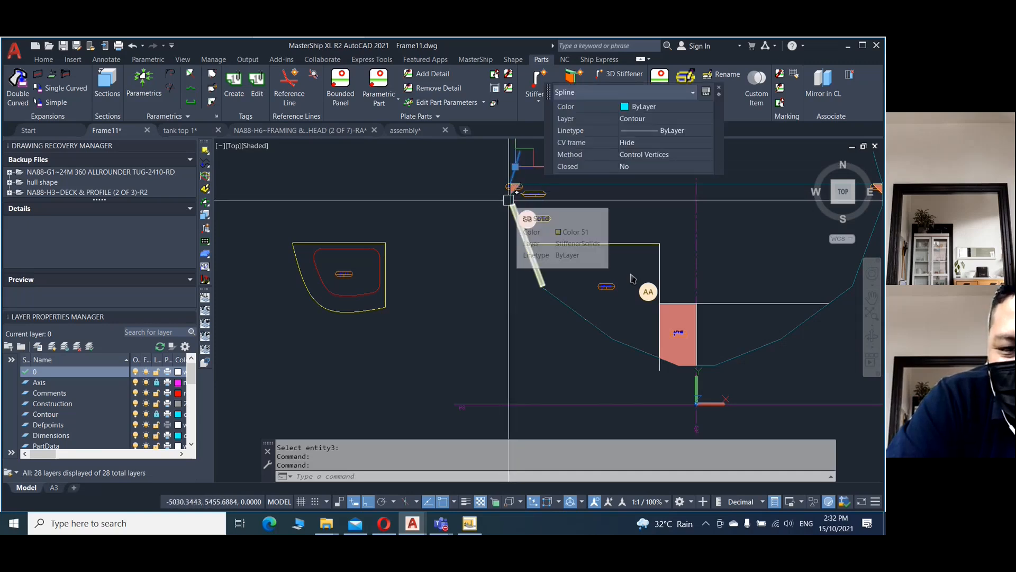
# - Temporarily erase the HAF11C plate part and select the two lower contour splines to check how the hull edge is divided
pyautogui.press('Escape')
pyautogui.click(510, 196)
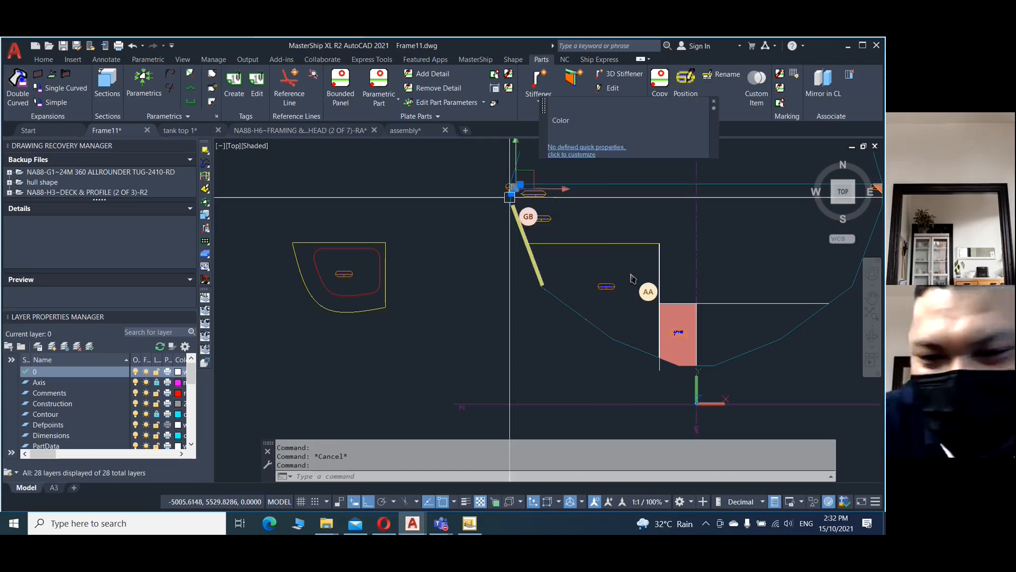
pyautogui.press('Escape')
pyautogui.scroll(3, 575, 307)
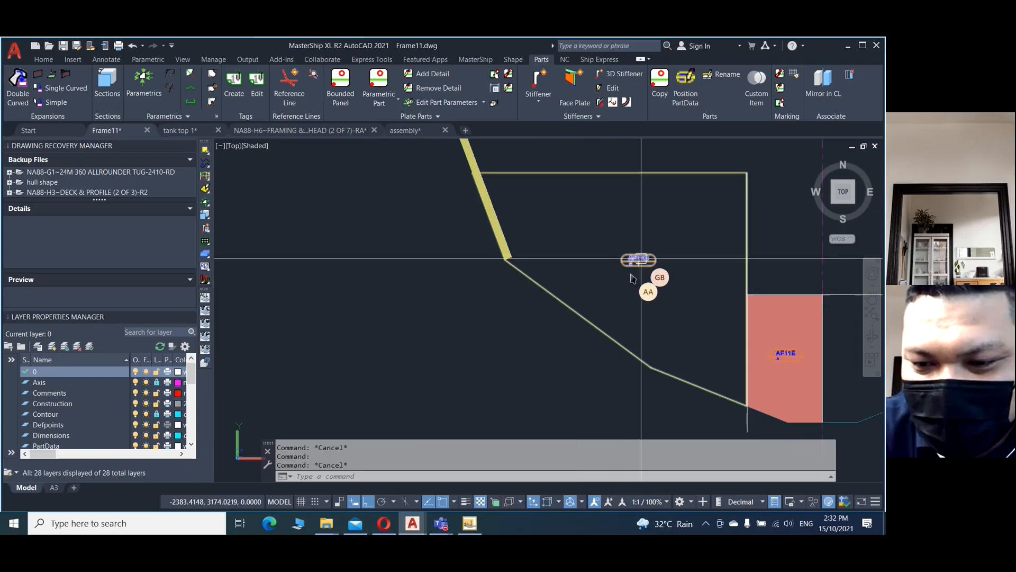
pyautogui.click(639, 260)
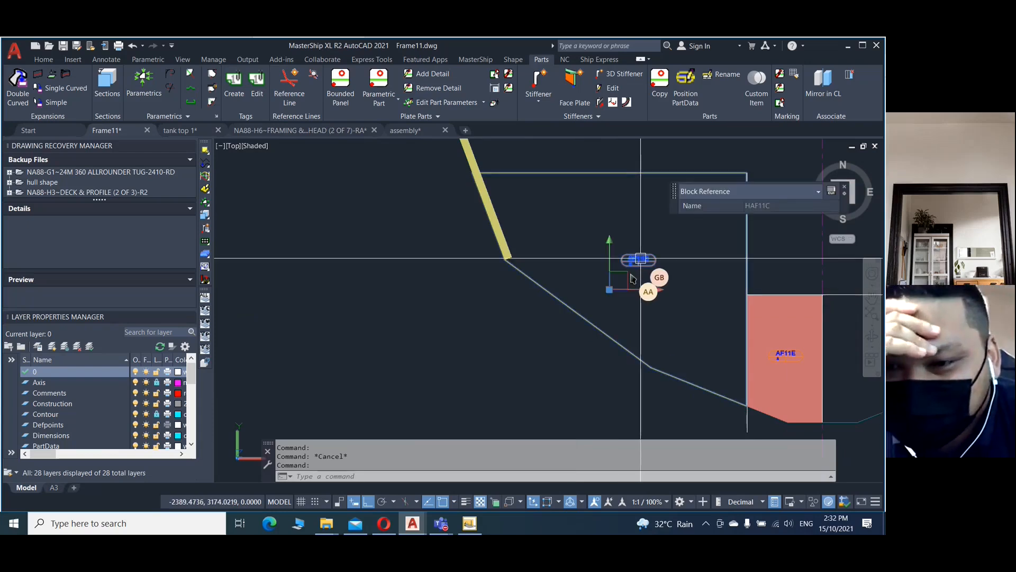
pyautogui.press('Delete')
pyautogui.press('Escape')
pyautogui.click(581, 317)
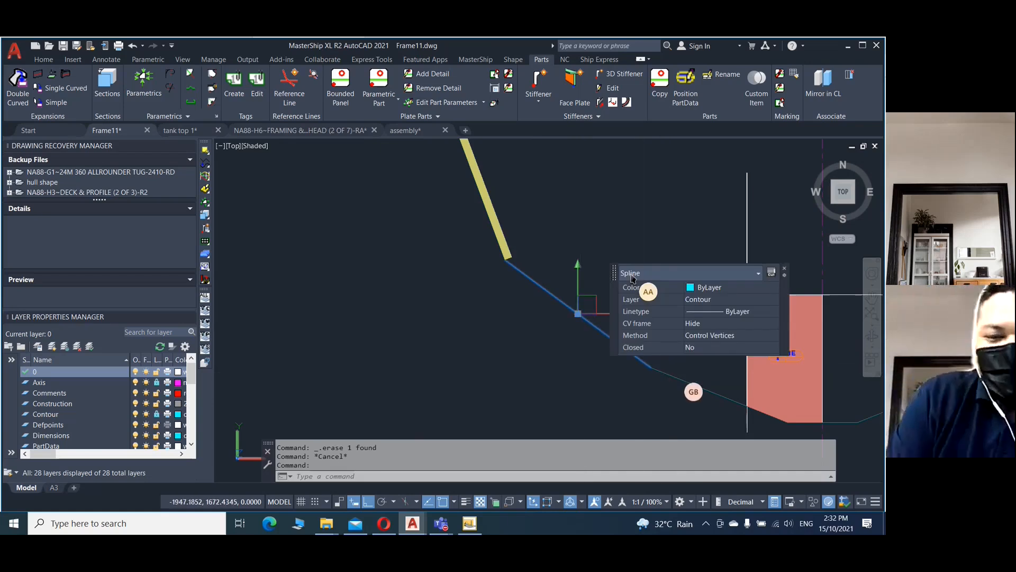
pyautogui.click(671, 374)
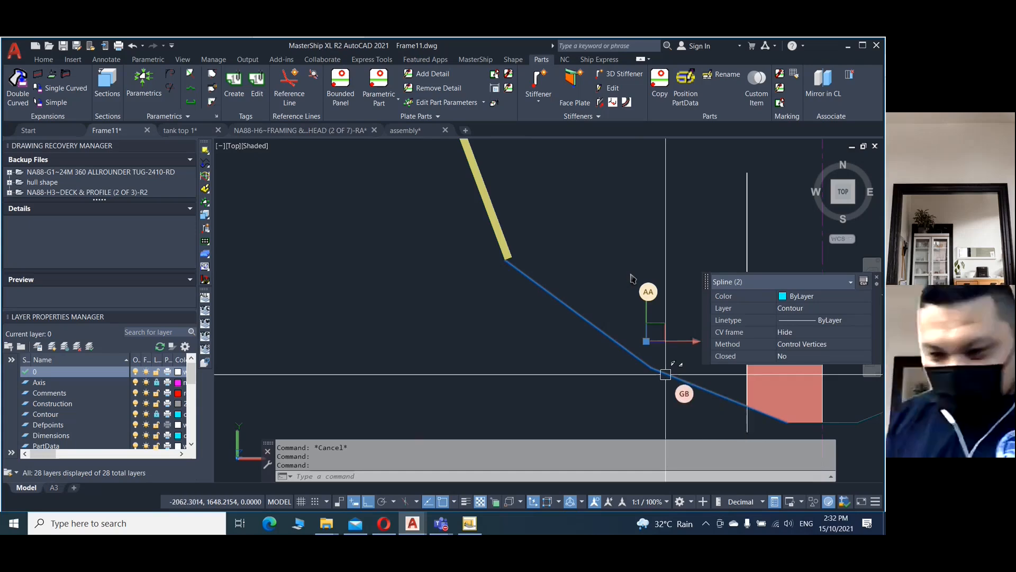
pyautogui.press('Escape')
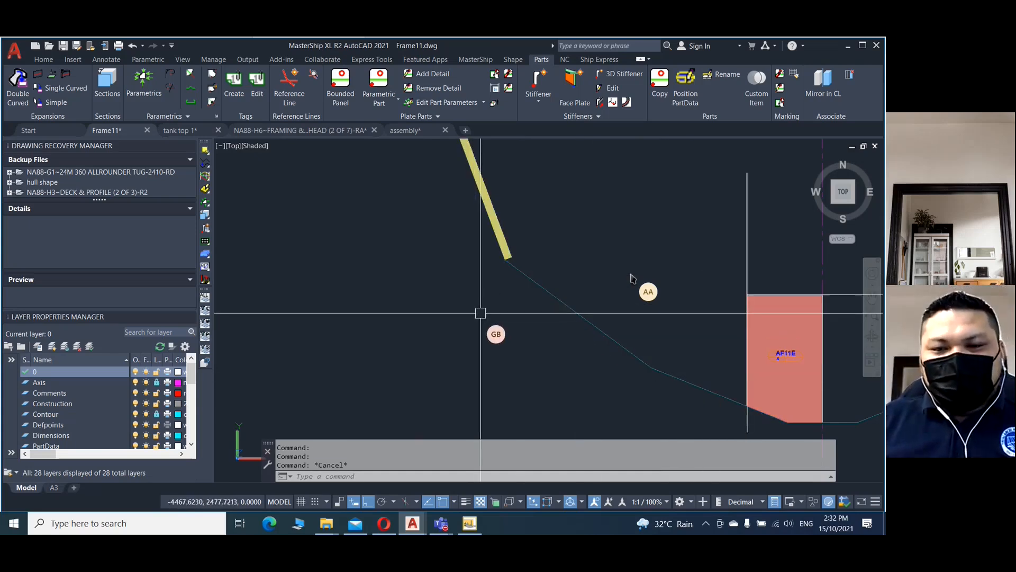
# - Undo the erasure of the HAF11C plate part
pyautogui.scroll(-2, 479, 308)
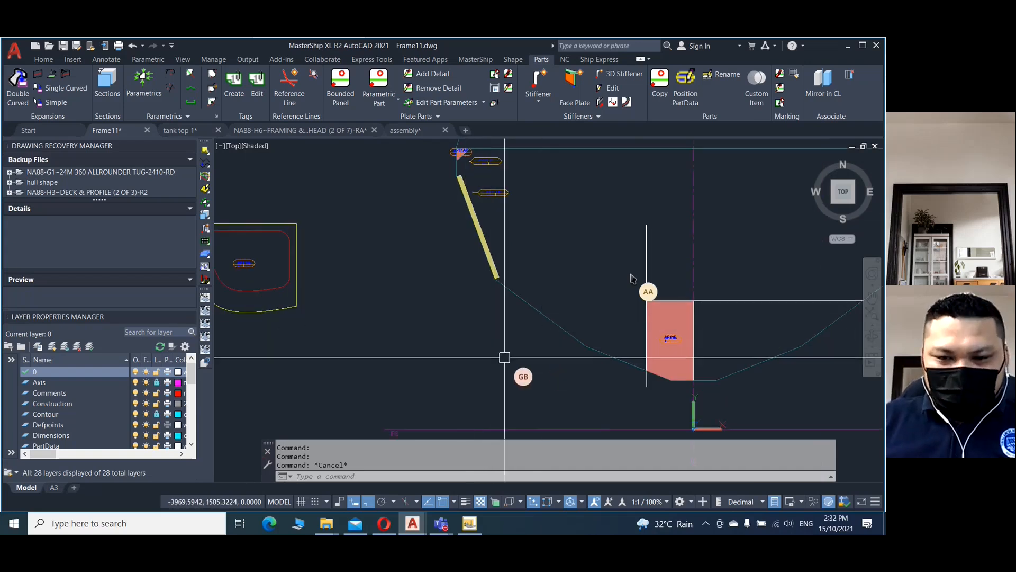
pyautogui.scroll(2, 504, 357)
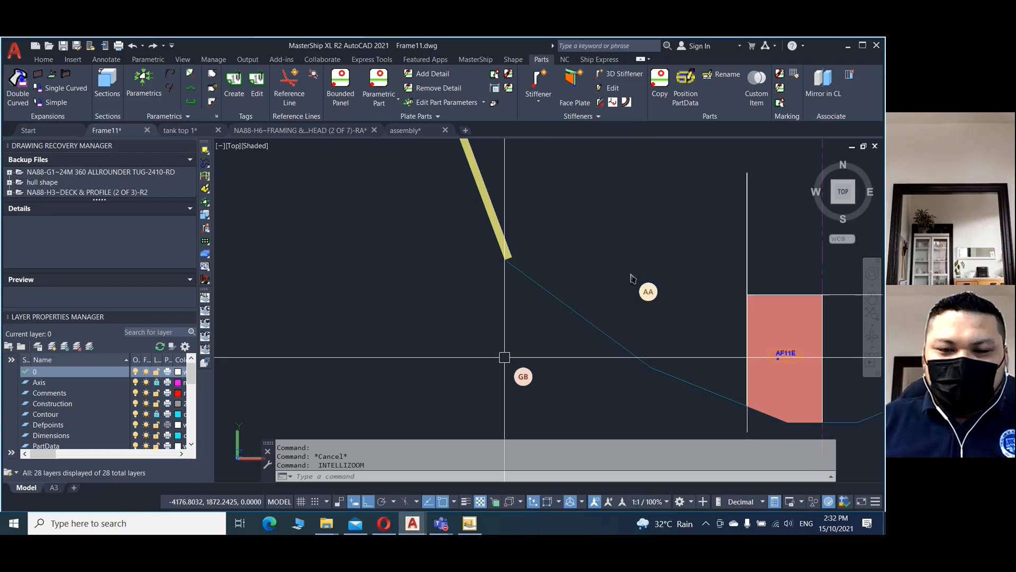
pyautogui.hotkey('ctrl', 'z')
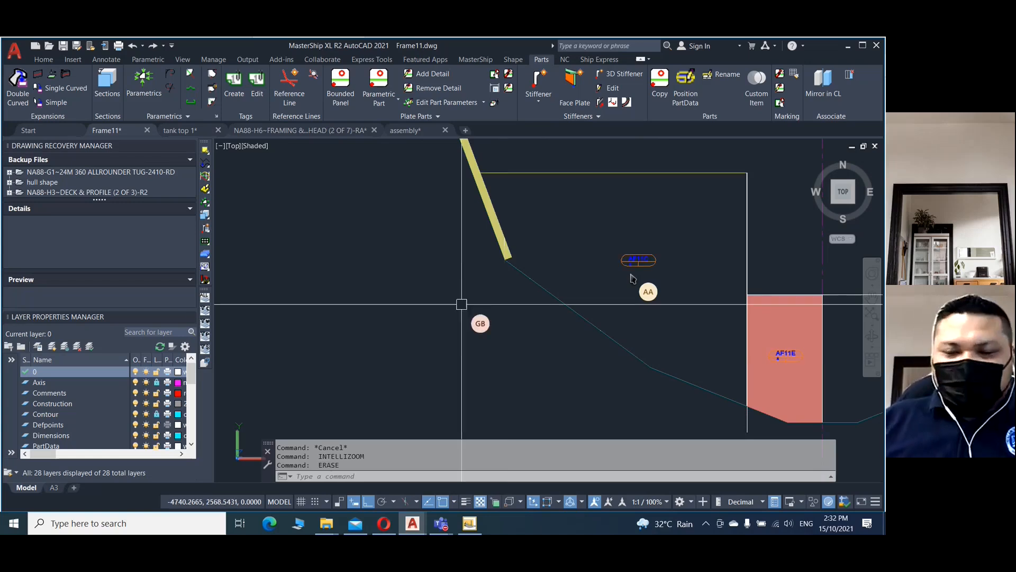
# - Erase the complete test part with its outline and cutout from the empty area beside the frame
pyautogui.scroll(-2, 462, 304)
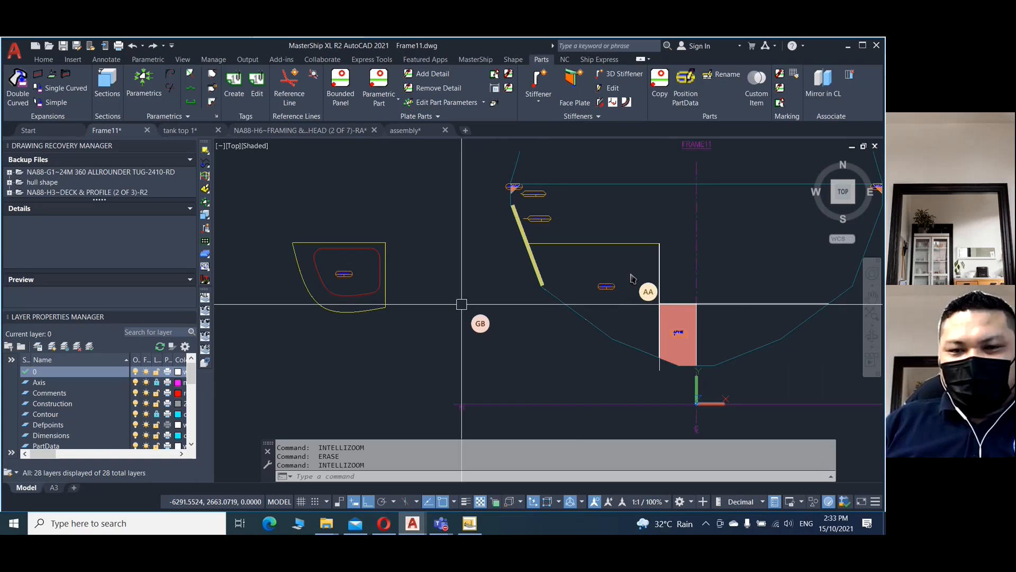
pyautogui.click(418, 340)
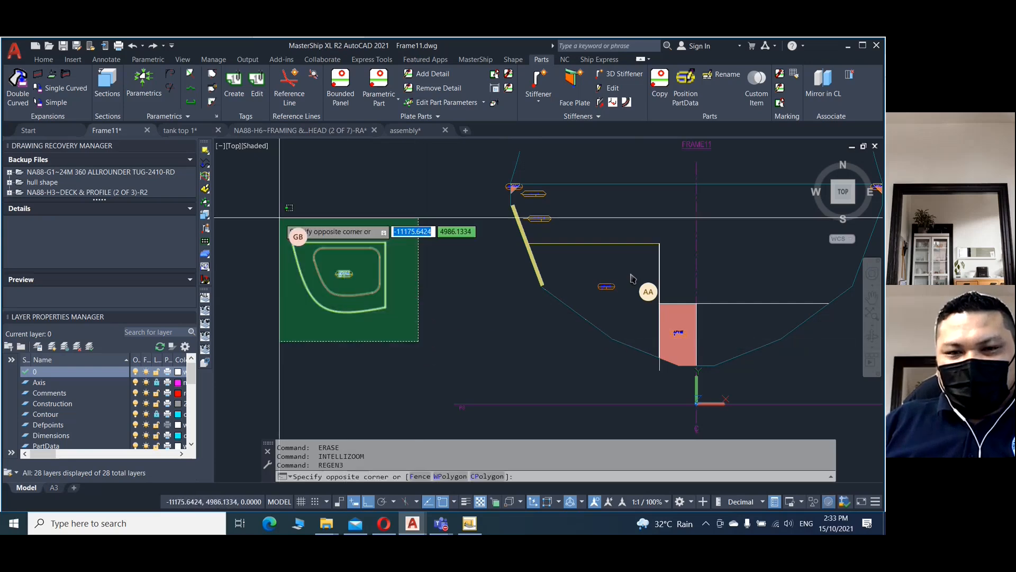
pyautogui.click(294, 230)
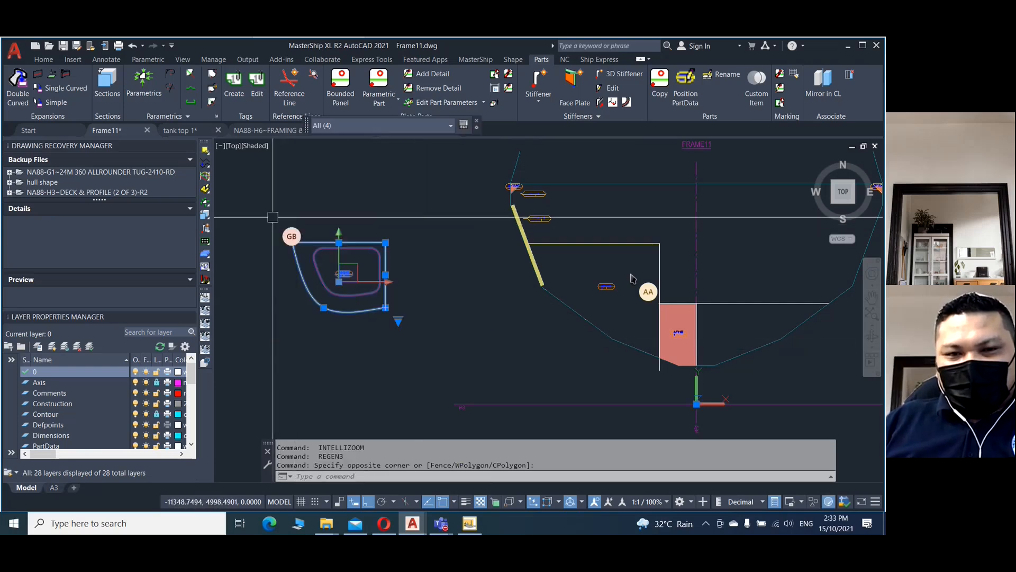
pyautogui.press('Delete')
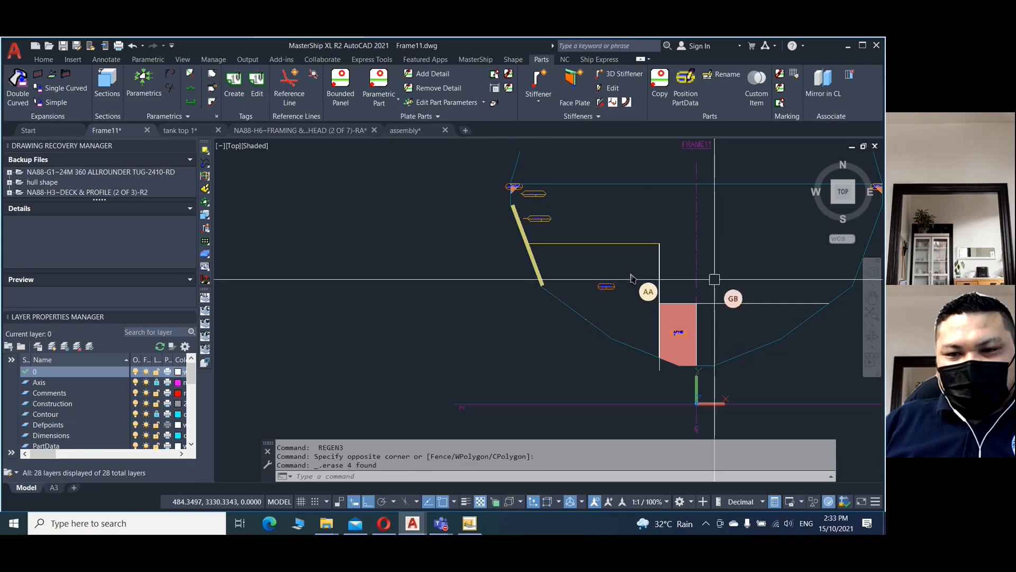
# - Create a reference line offset 450 mm inward from the lower contour segment of the plate next to AF11E
pyautogui.scroll(2, 619, 306)
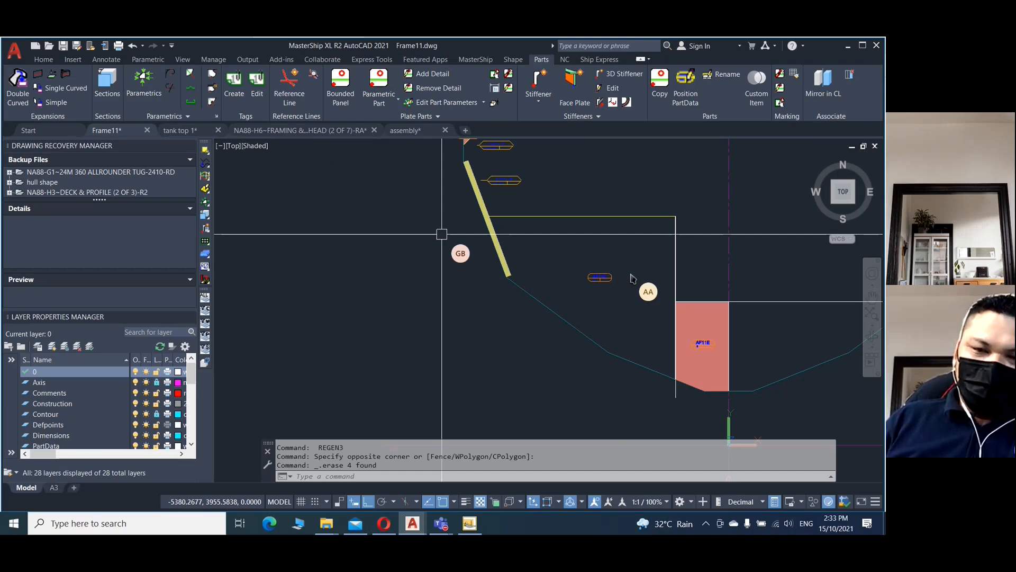
pyautogui.click(286, 80)
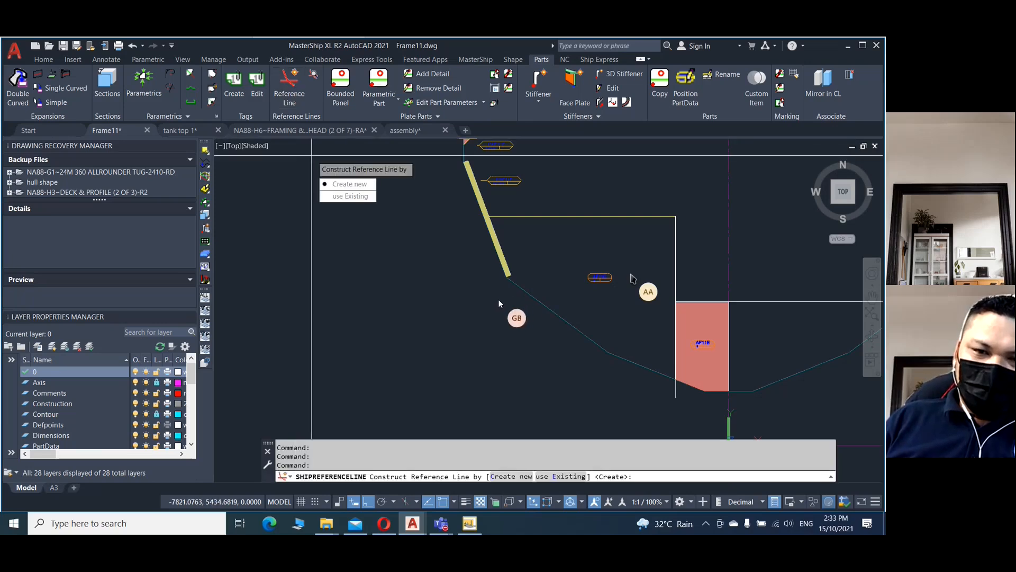
pyautogui.press('Return')
pyautogui.write('o')
pyautogui.press('Return')
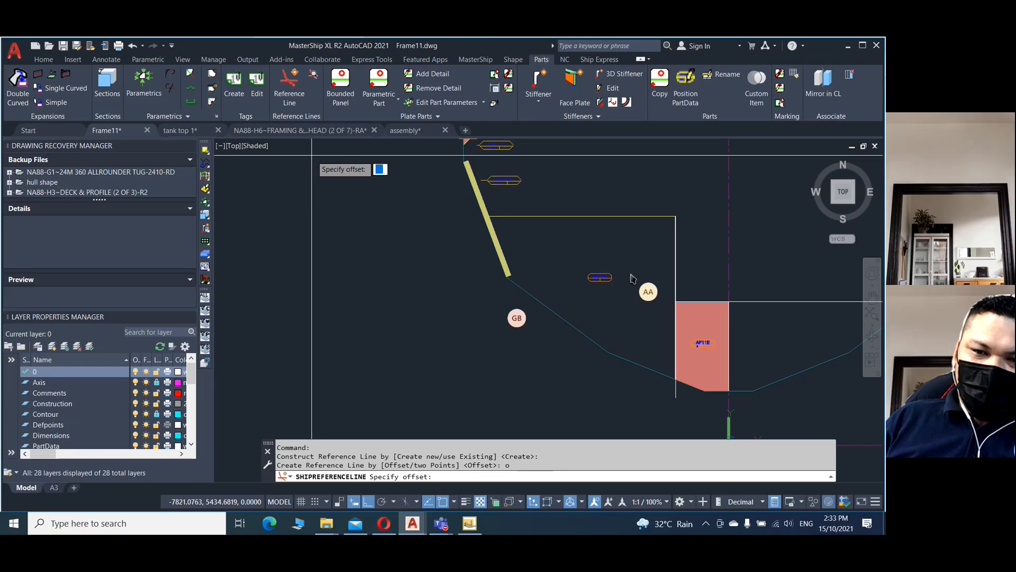
pyautogui.write('450')
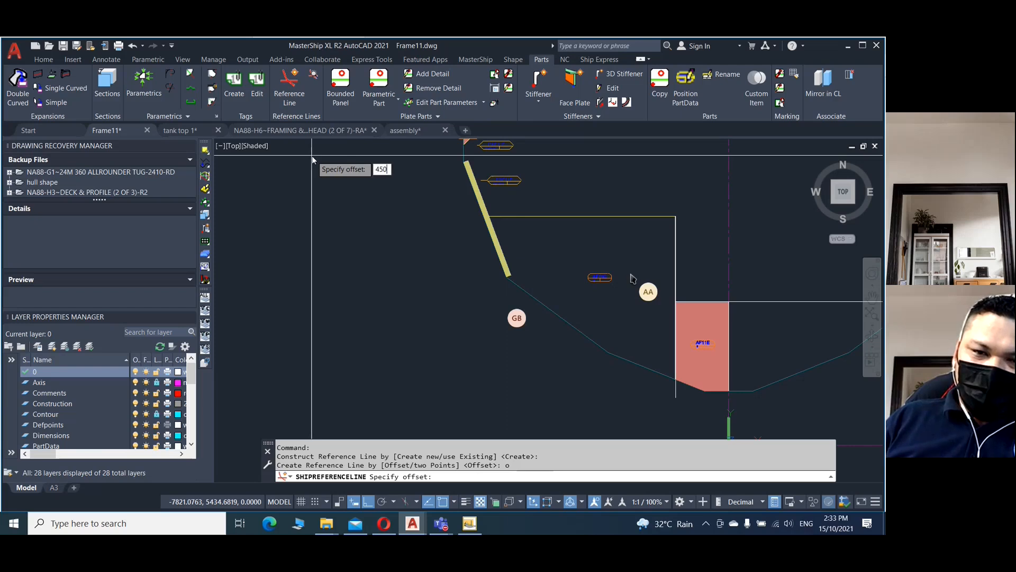
pyautogui.press('Return')
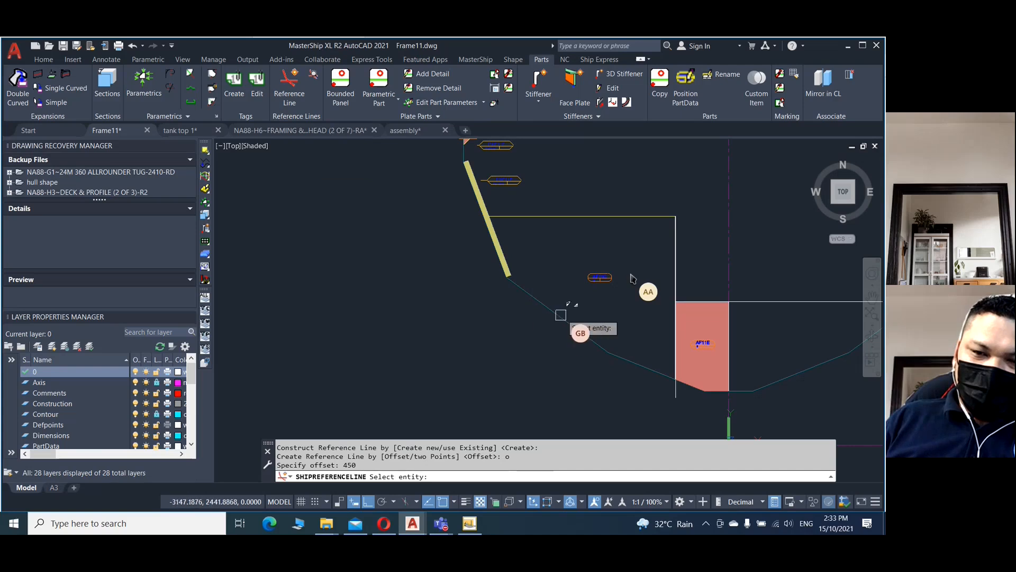
pyautogui.click(615, 354)
pyautogui.click(648, 257)
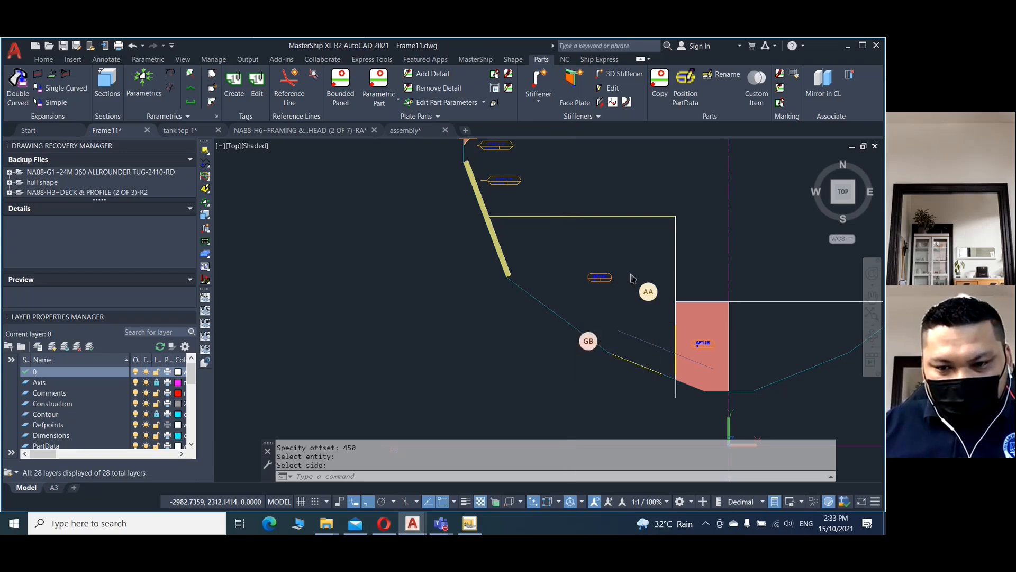
# - Create a second reference line offset 450 mm inward from the contour segment between the lower segment and the stiffener
pyautogui.press('Return')
pyautogui.press('Return')
pyautogui.press('Return')
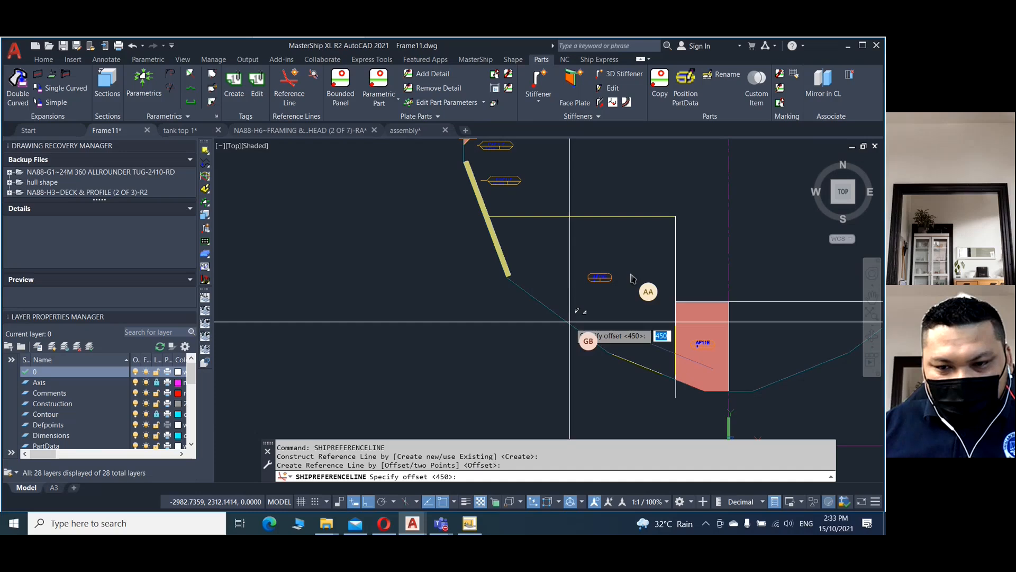
pyautogui.press('Return')
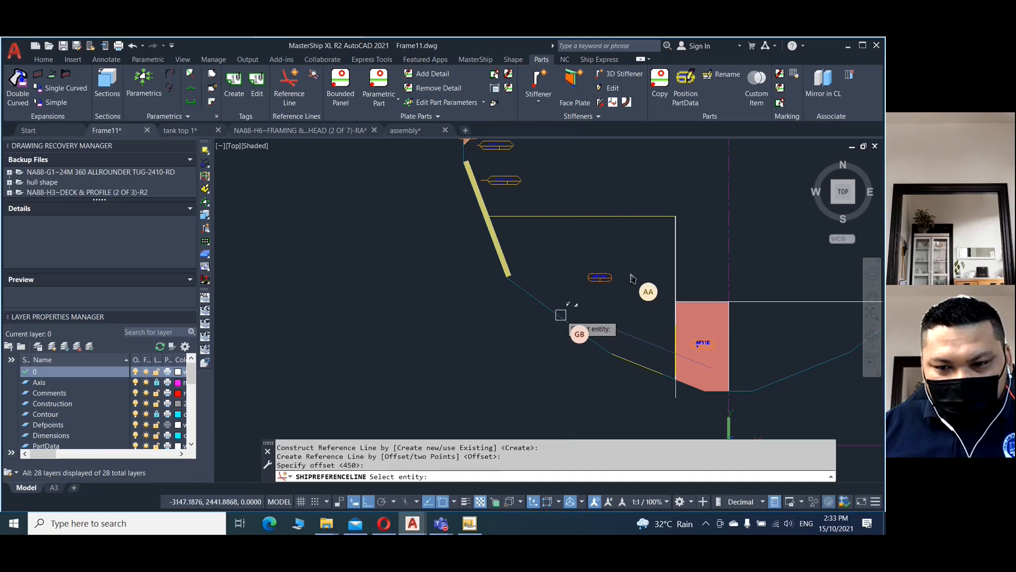
pyautogui.click(561, 315)
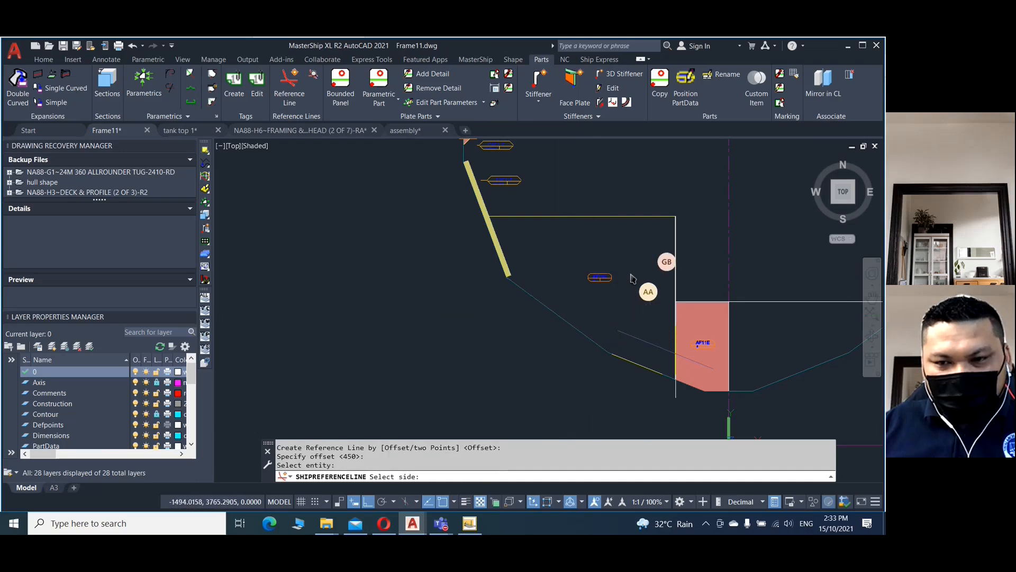
pyautogui.click(504, 241)
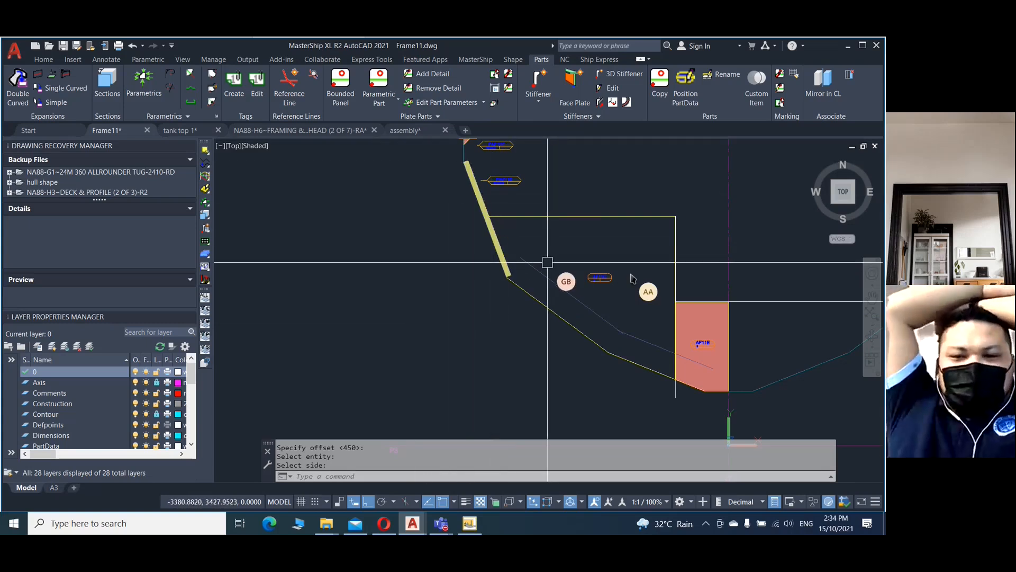
# - Erase the stiffener solid covering the side contour and the stiffener label just above the plate's horizontal edge
pyautogui.click(497, 244)
pyautogui.press('Delete')
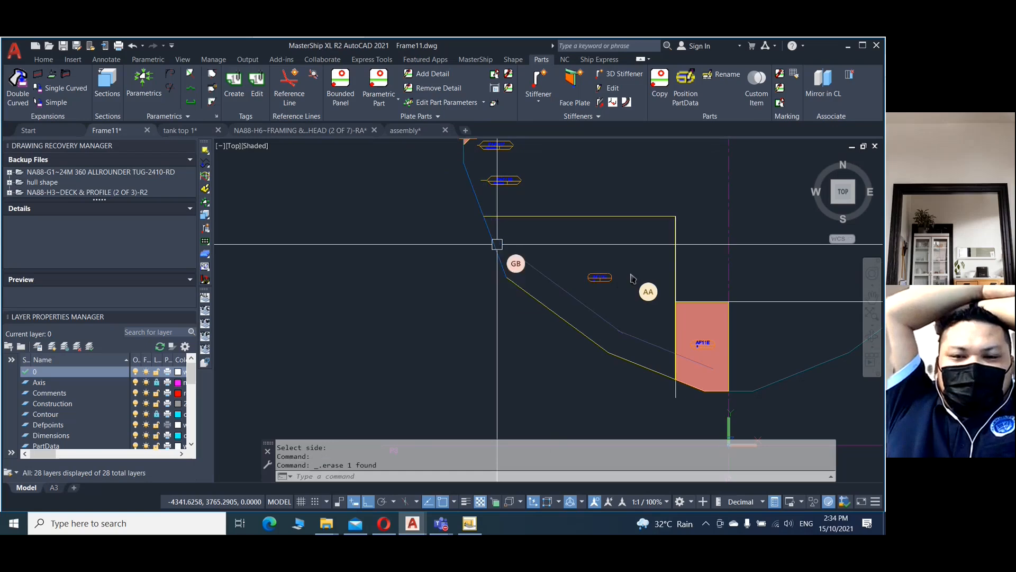
pyautogui.click(495, 179)
pyautogui.press('Delete')
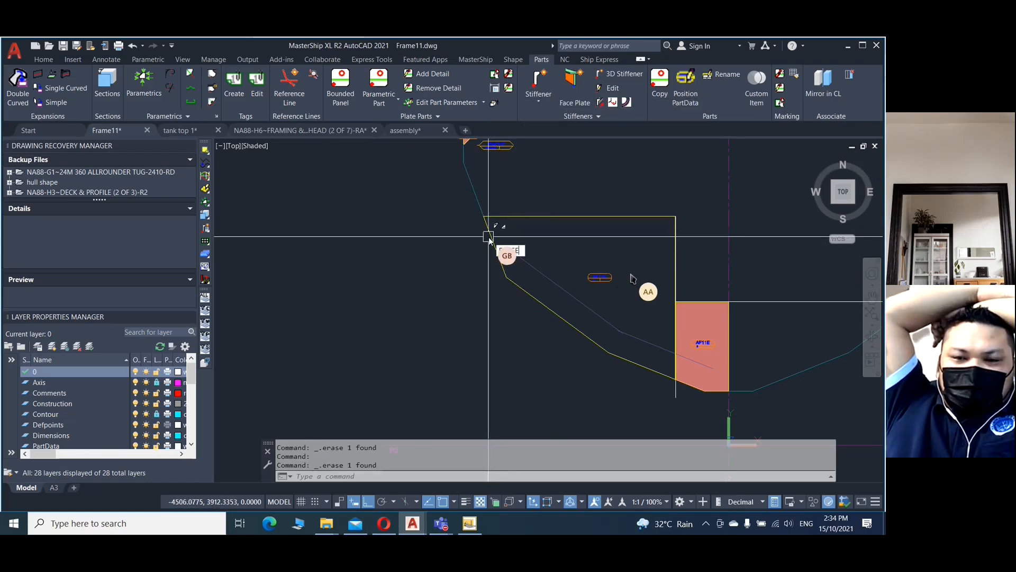
# - Create a third reference line offset 450 mm inward from the steep side contour segment of the plate
pyautogui.press('Up')
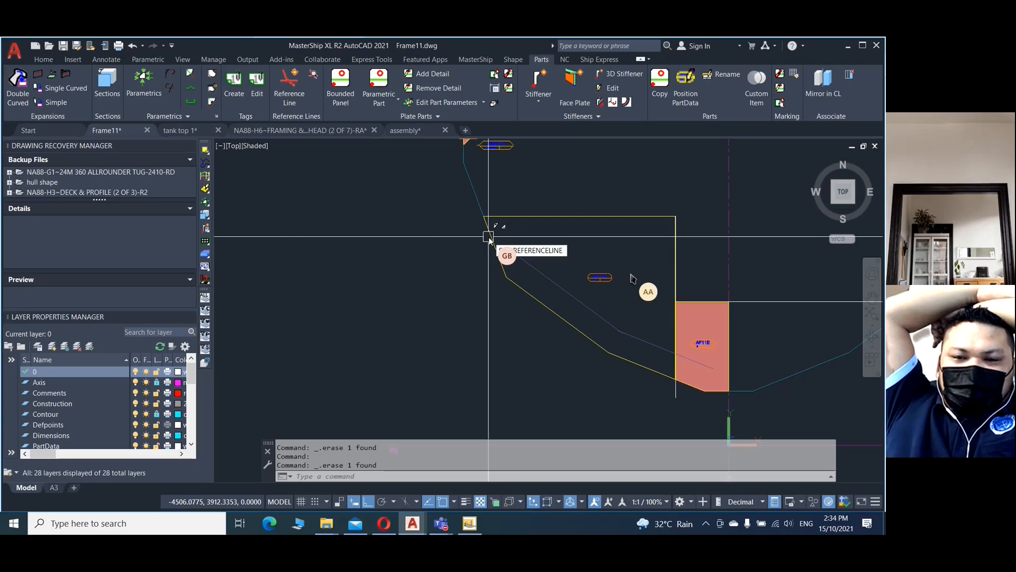
pyautogui.press('Return')
pyautogui.press('Return')
pyautogui.press('Return')
pyautogui.press('Return')
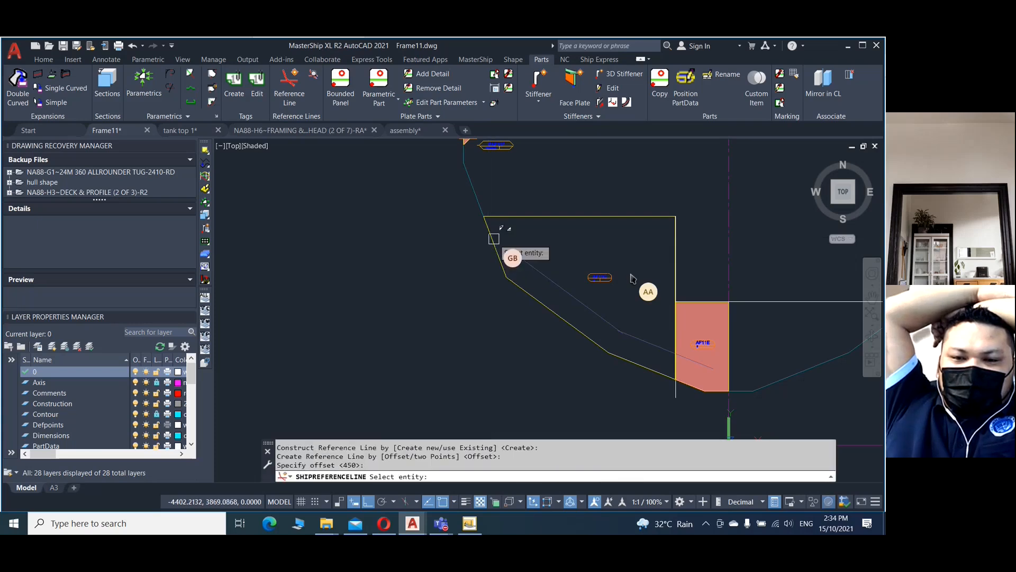
pyautogui.click(491, 239)
pyautogui.click(607, 239)
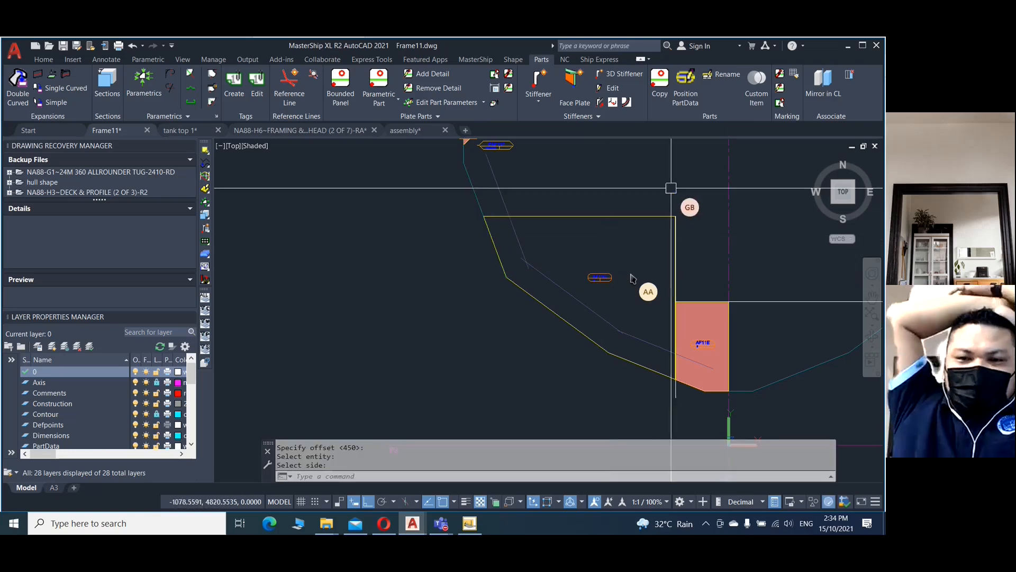
pyautogui.press('Escape')
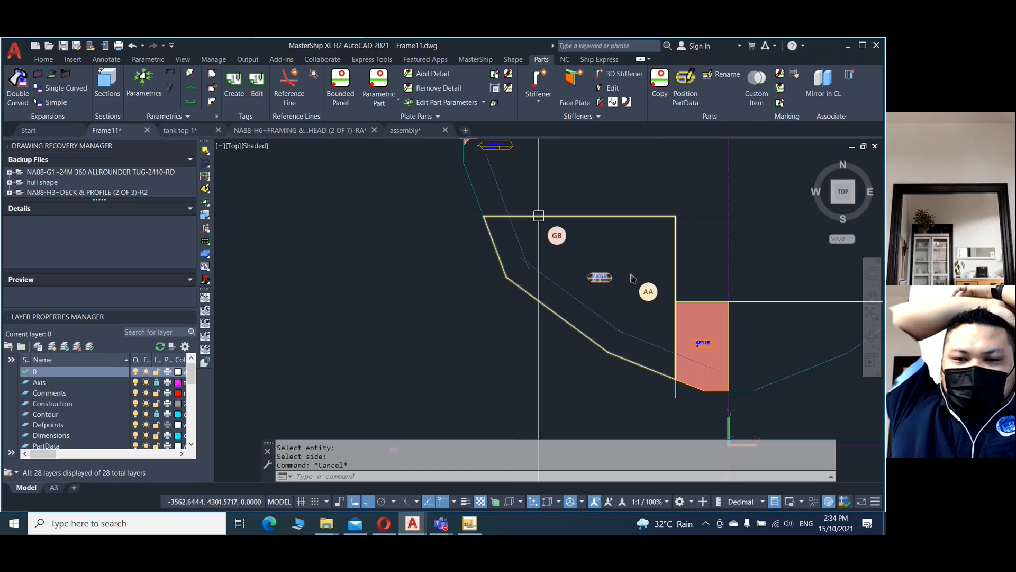
# - Hide the PartOuter layer and draw a horizontal line about 4750 mm long from the plate's upper inner corner outward past the side contour
pyautogui.scroll(-1, 110, 421)
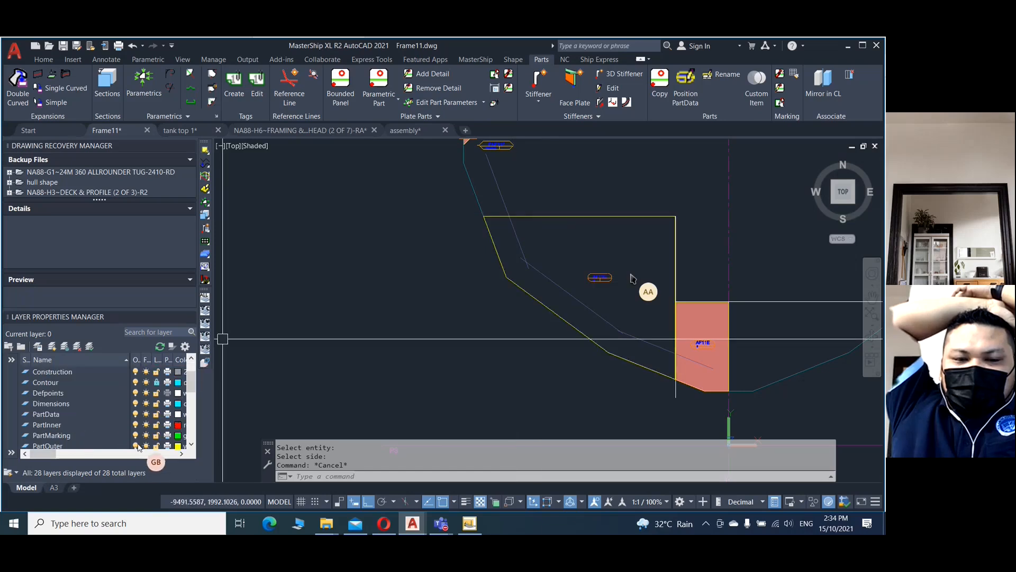
pyautogui.click(135, 446)
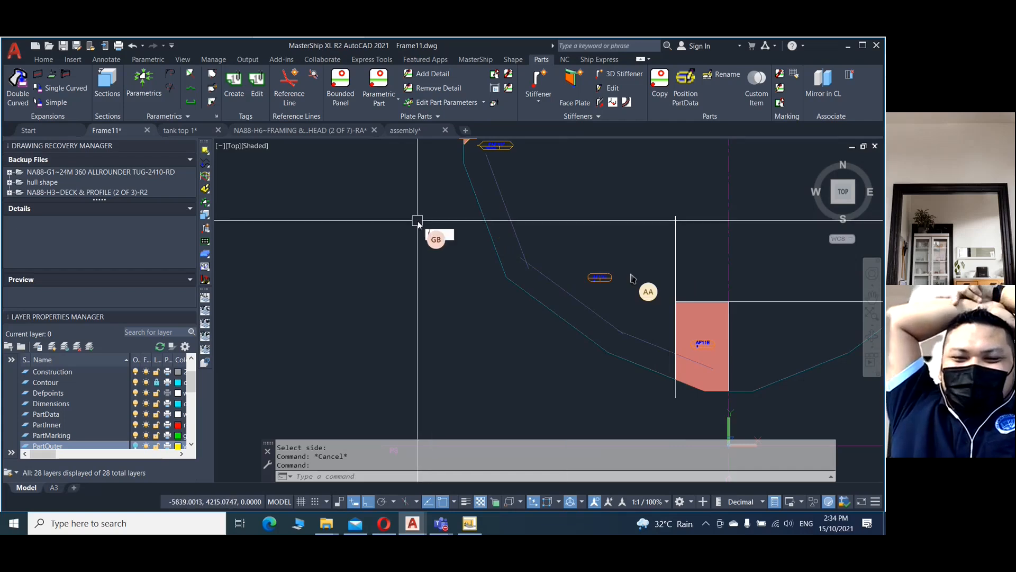
pyautogui.write('L')
pyautogui.press('Return')
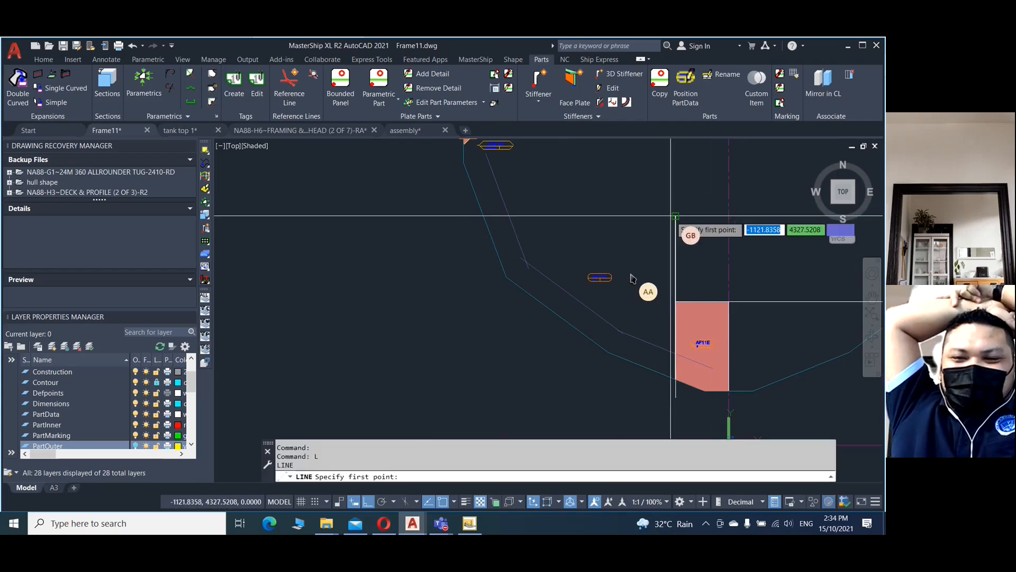
pyautogui.click(675, 216)
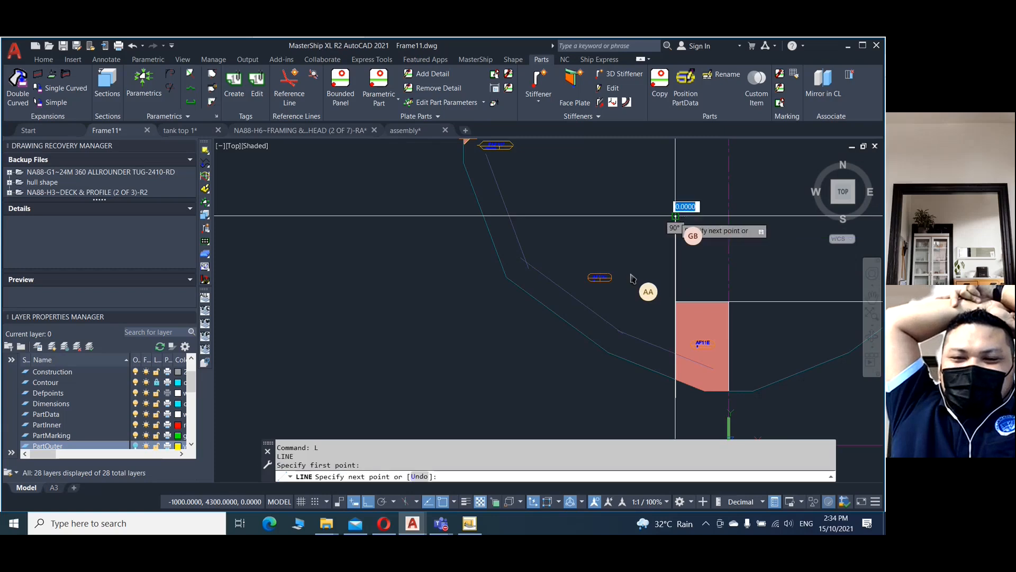
pyautogui.click(423, 215)
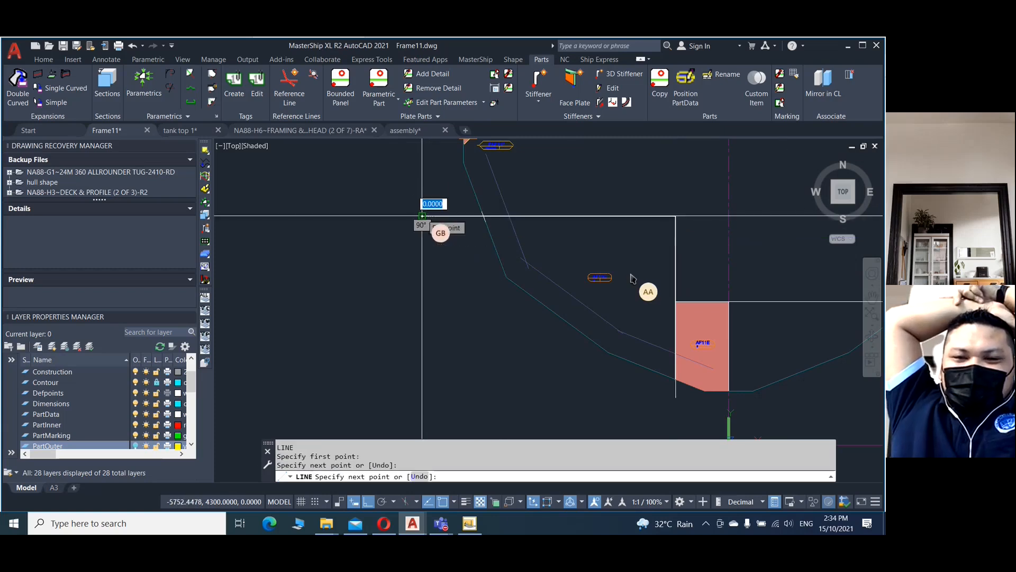
pyautogui.rightClick(445, 301)
pyautogui.click(469, 309)
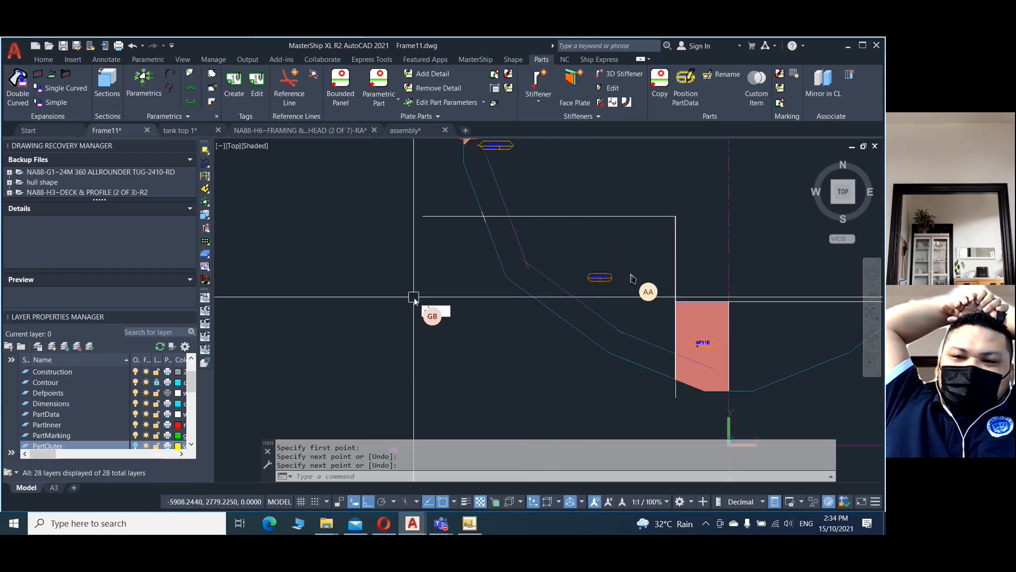
# - Try to offset the hull contour segment below the side segment by 450 mm
pyautogui.write('OFFSET')
pyautogui.press('Return')
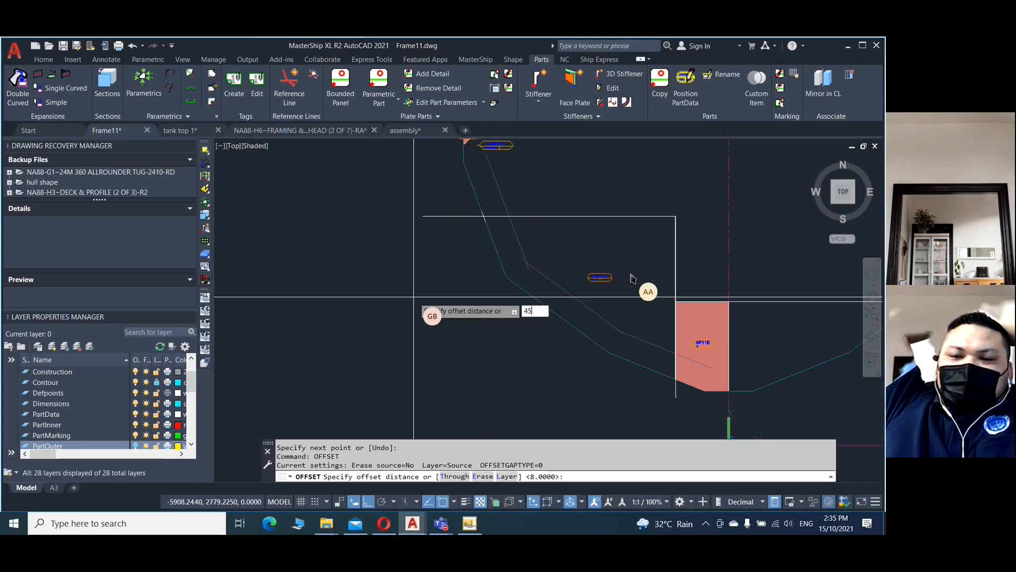
pyautogui.press('Return')
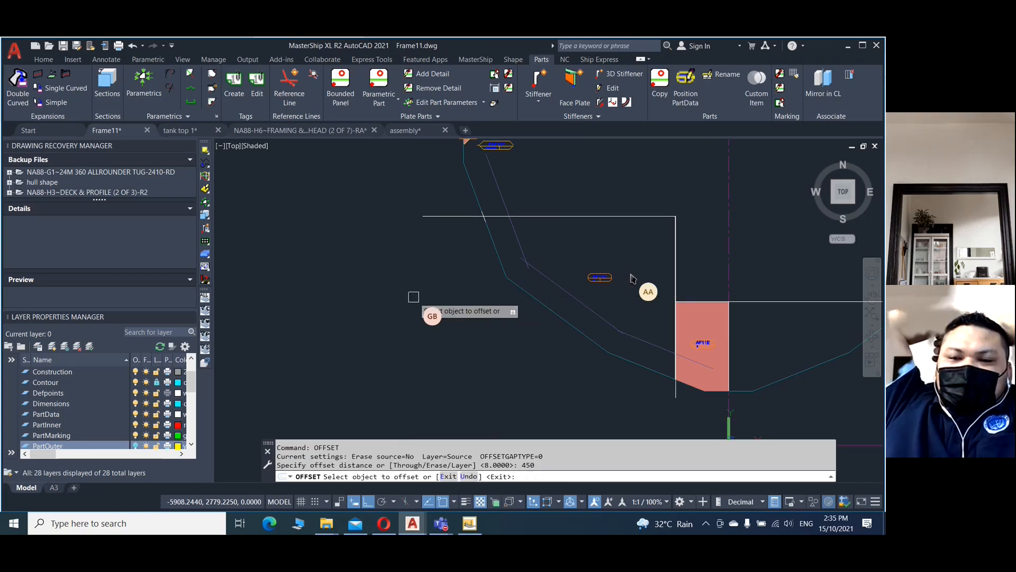
pyautogui.click(525, 291)
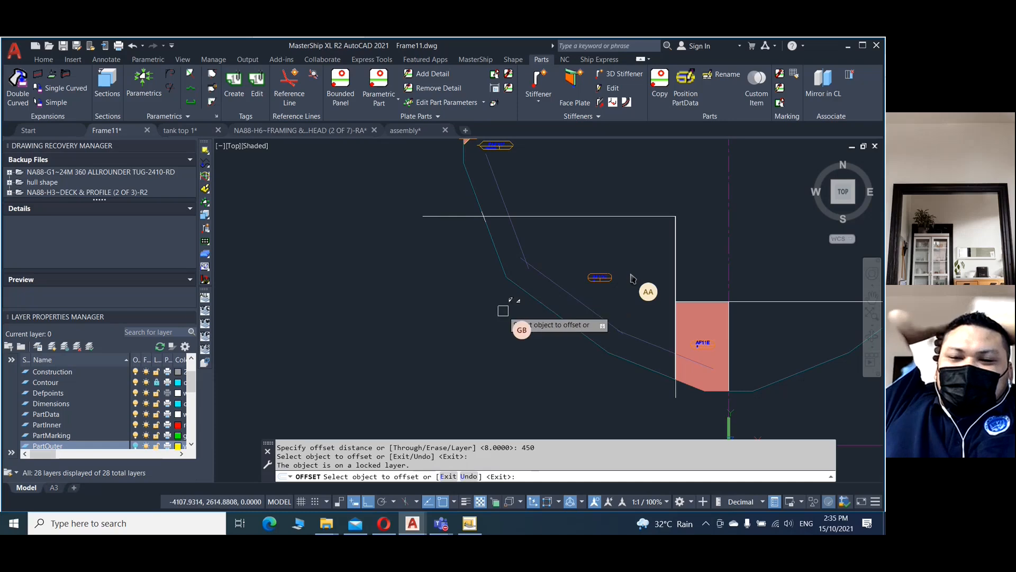
pyautogui.press('Escape')
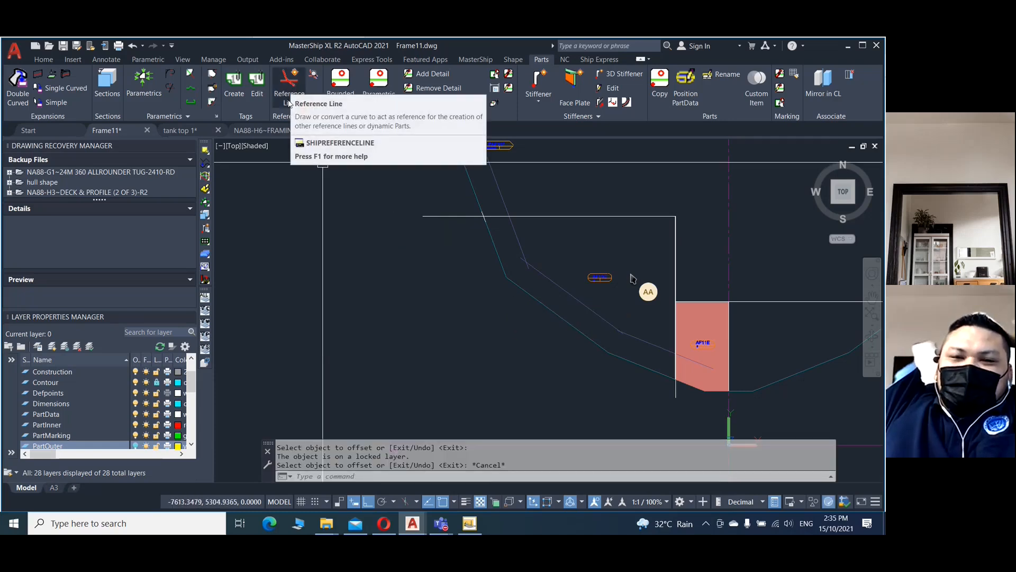
# - Unlock the Contour layer and hide it briefly to check the hull segments, restoring its visibility and lock
pyautogui.click(157, 383)
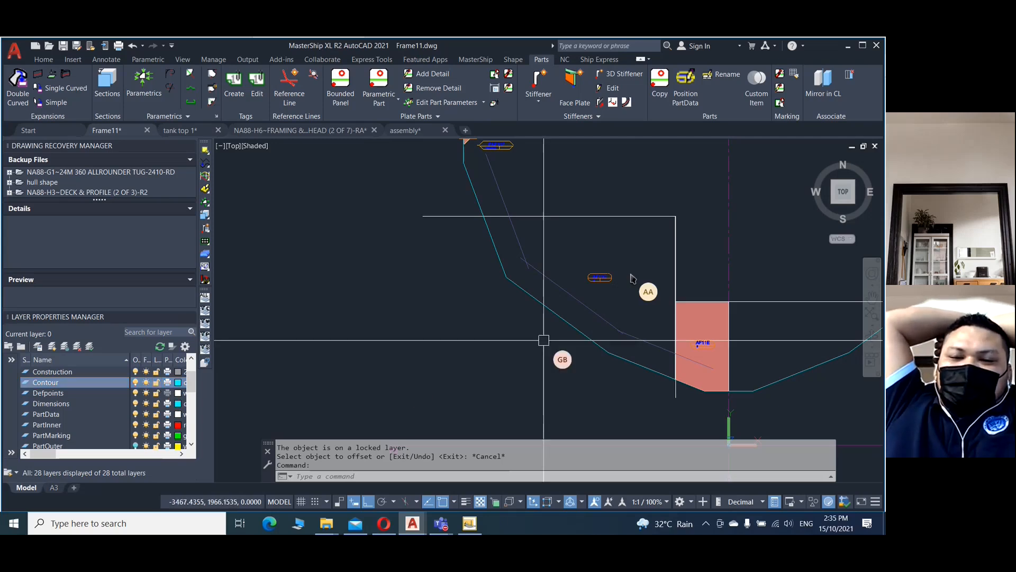
pyautogui.write('o')
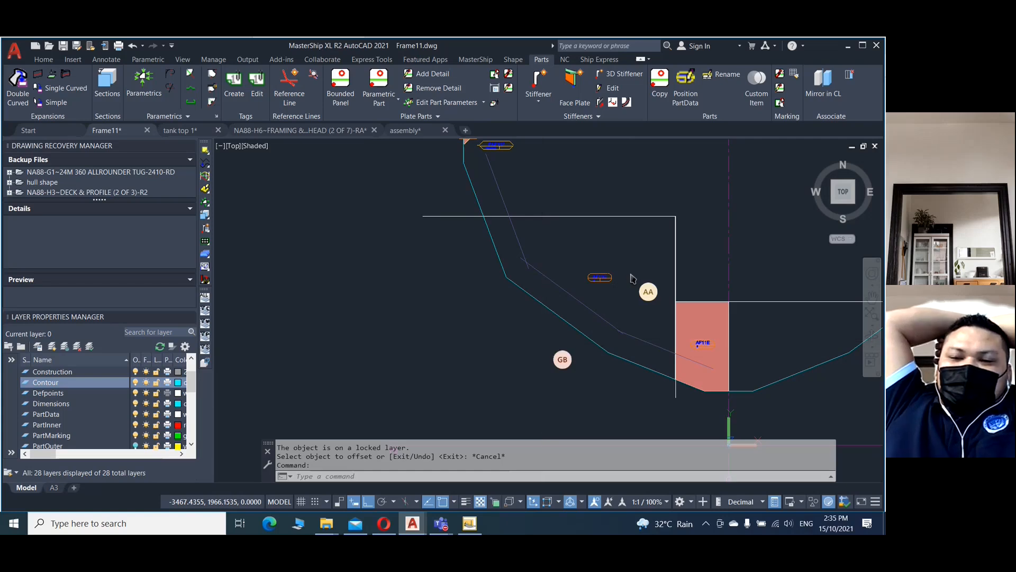
pyautogui.press('Return')
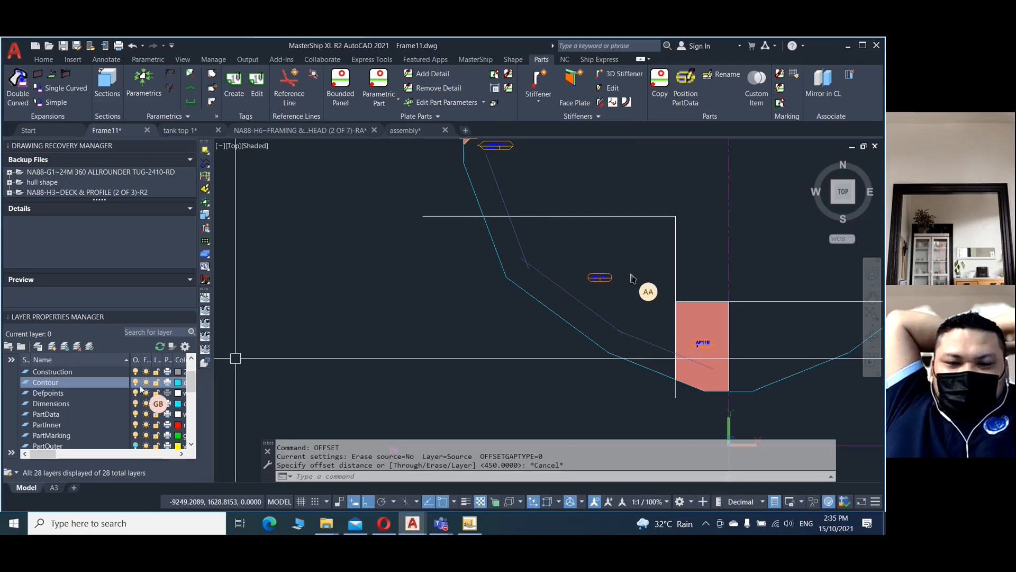
pyautogui.click(135, 381)
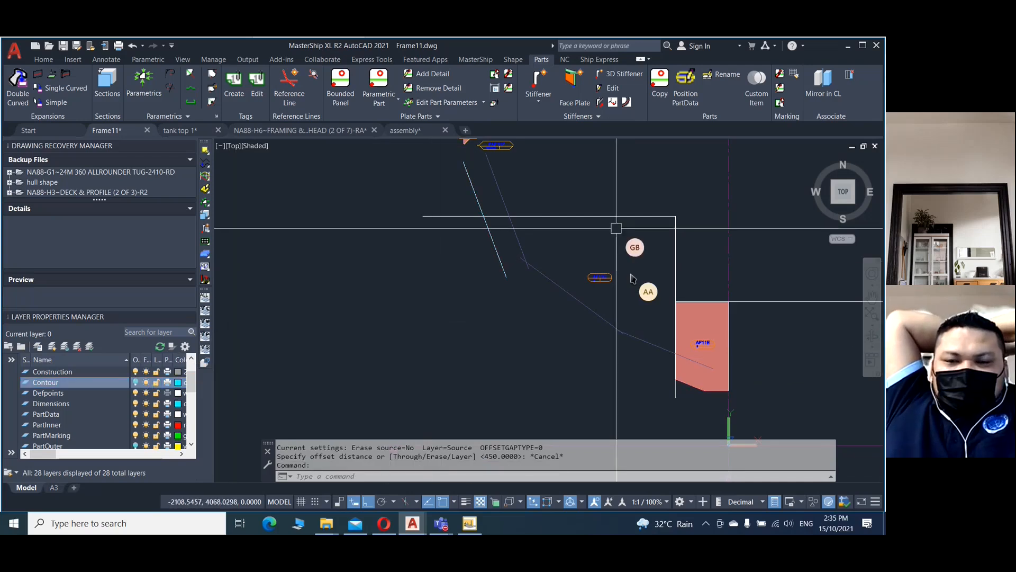
pyautogui.click(136, 382)
pyautogui.click(157, 383)
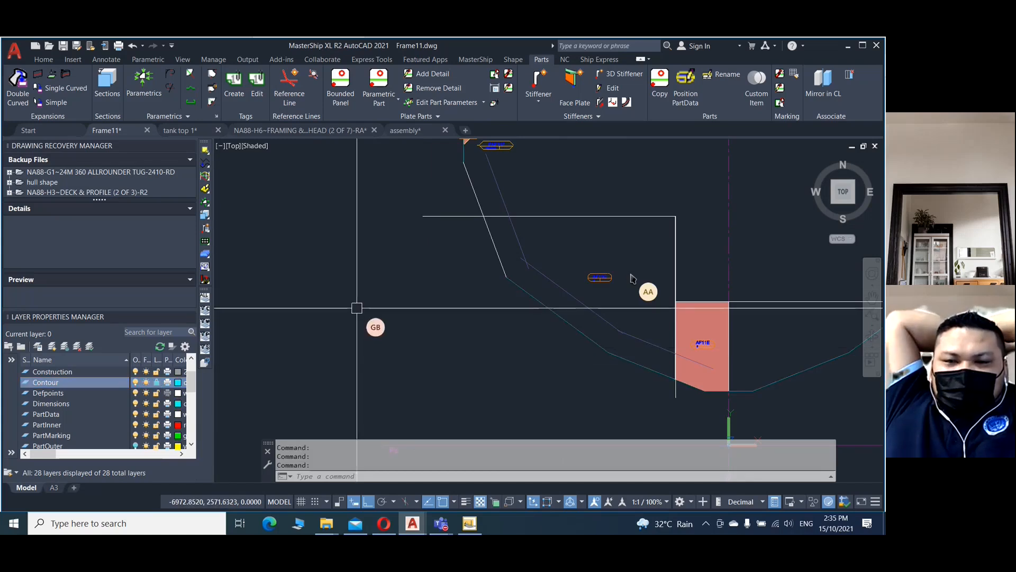
pyautogui.press('Escape')
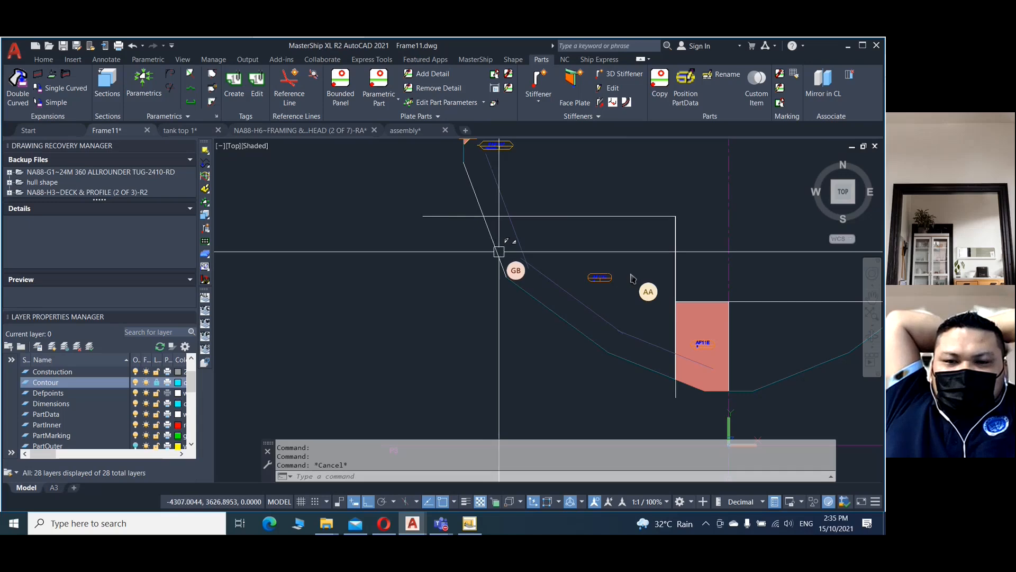
# - Try to erase the steep side contour spline that crosses the horizontal line
pyautogui.click(498, 252)
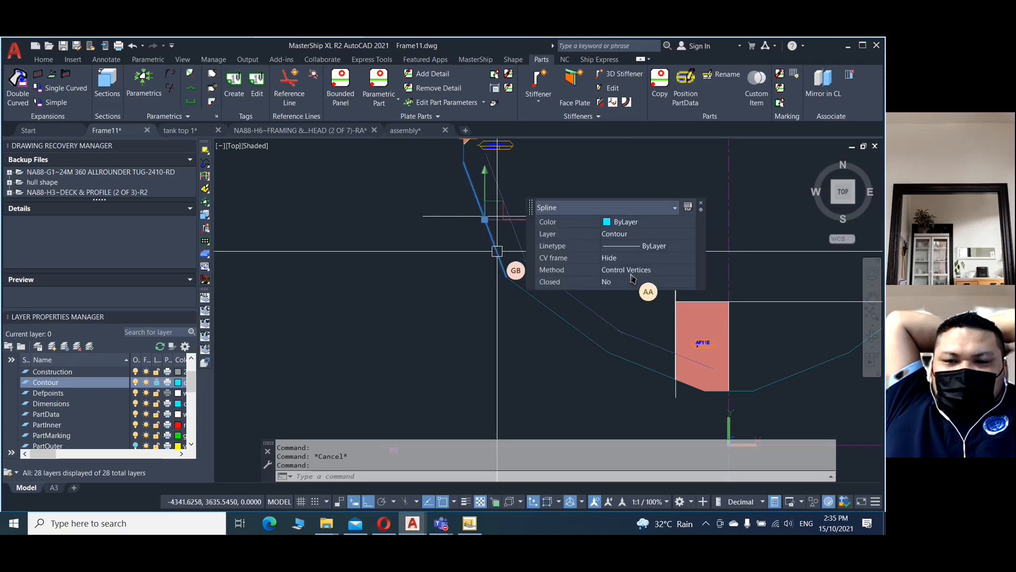
pyautogui.press('Delete')
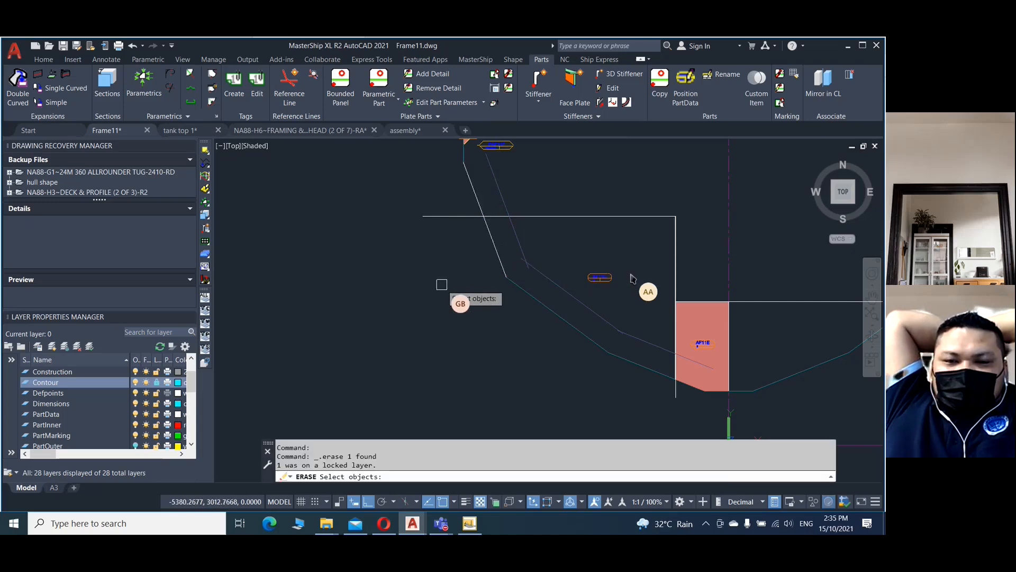
pyautogui.click(490, 240)
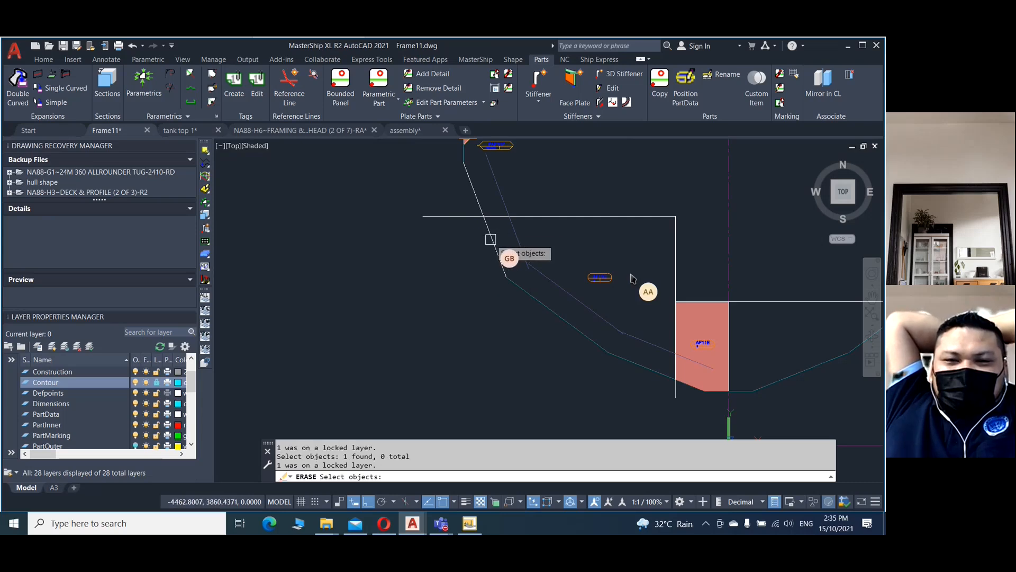
pyautogui.click(457, 327)
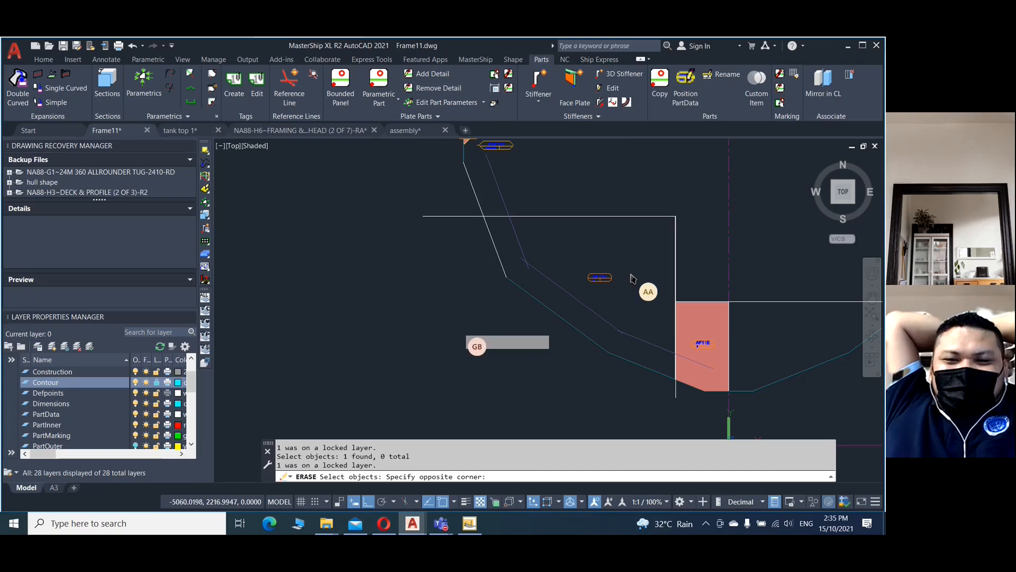
pyautogui.click(495, 296)
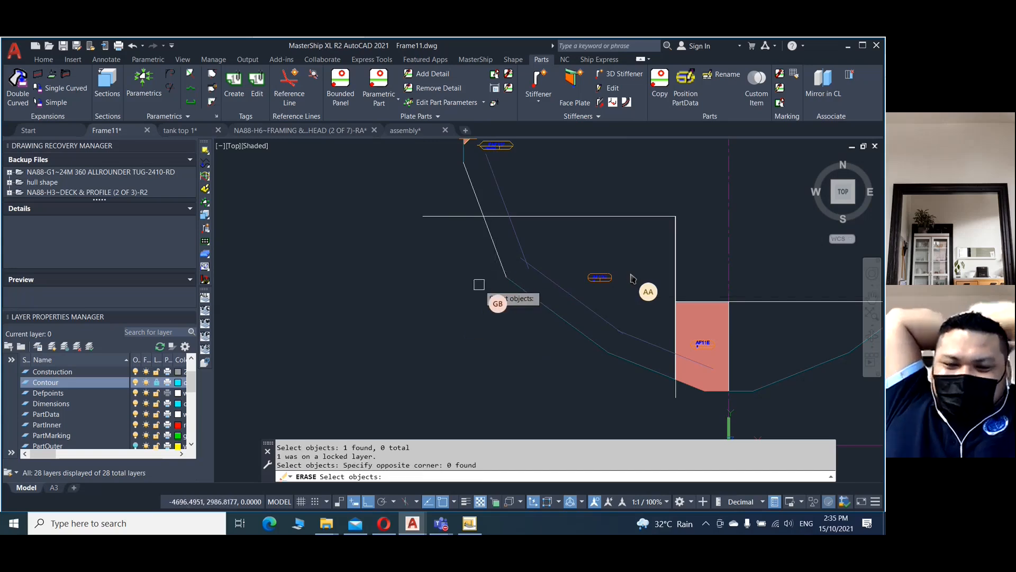
pyautogui.click(496, 257)
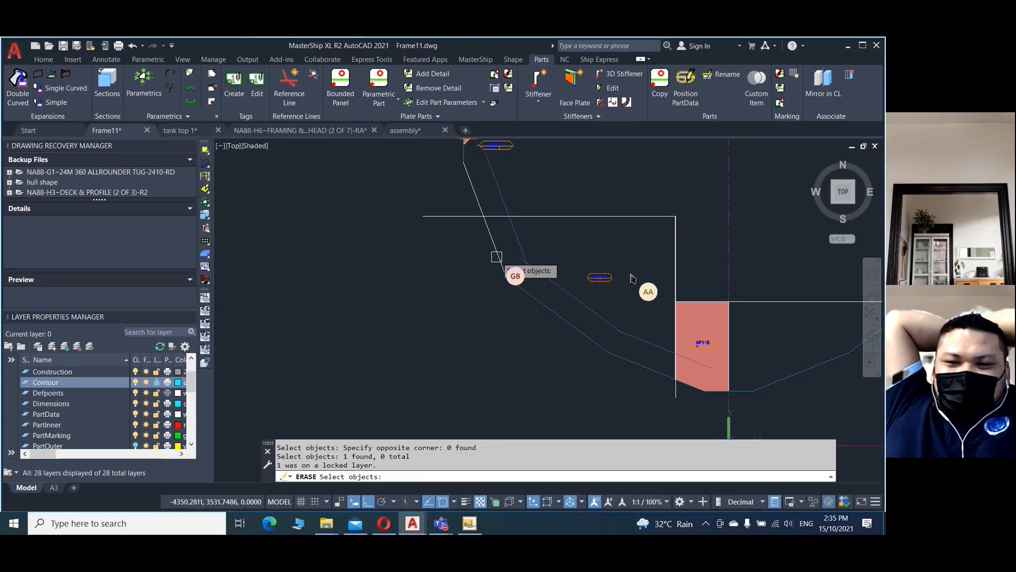
pyautogui.press('Escape')
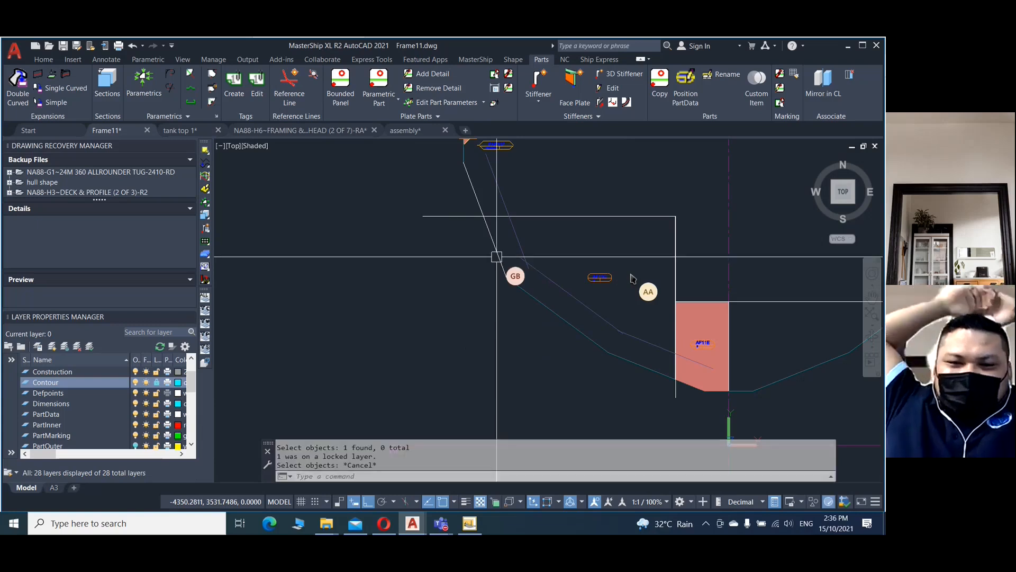
pyautogui.press('Escape')
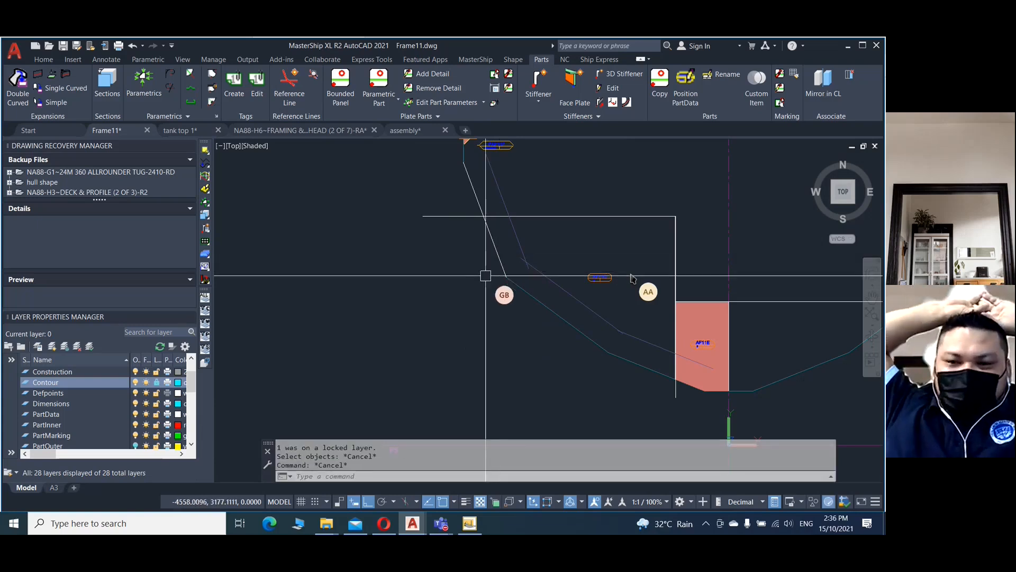
pyautogui.press('Escape')
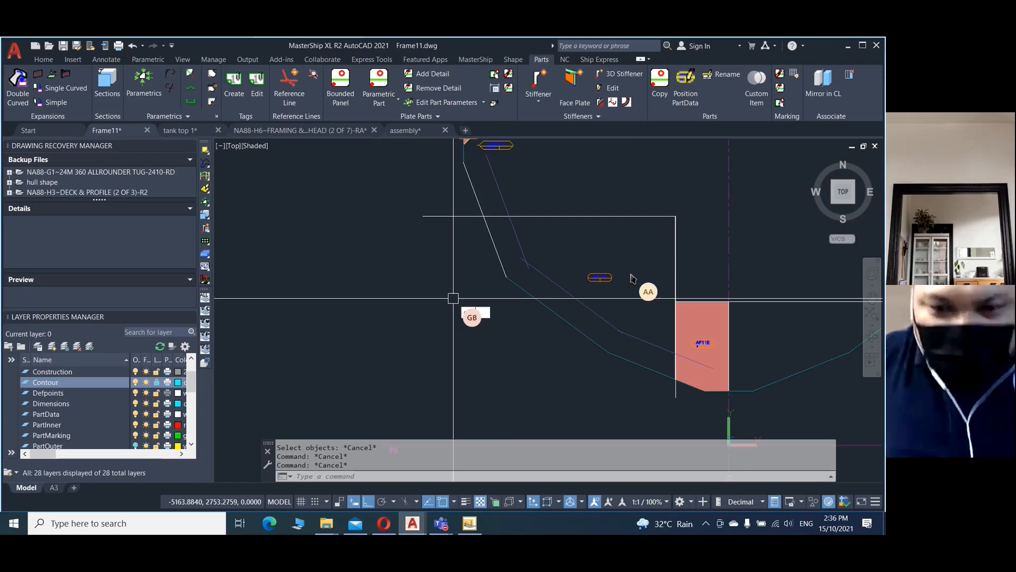
pyautogui.write('o')
pyautogui.press('Return')
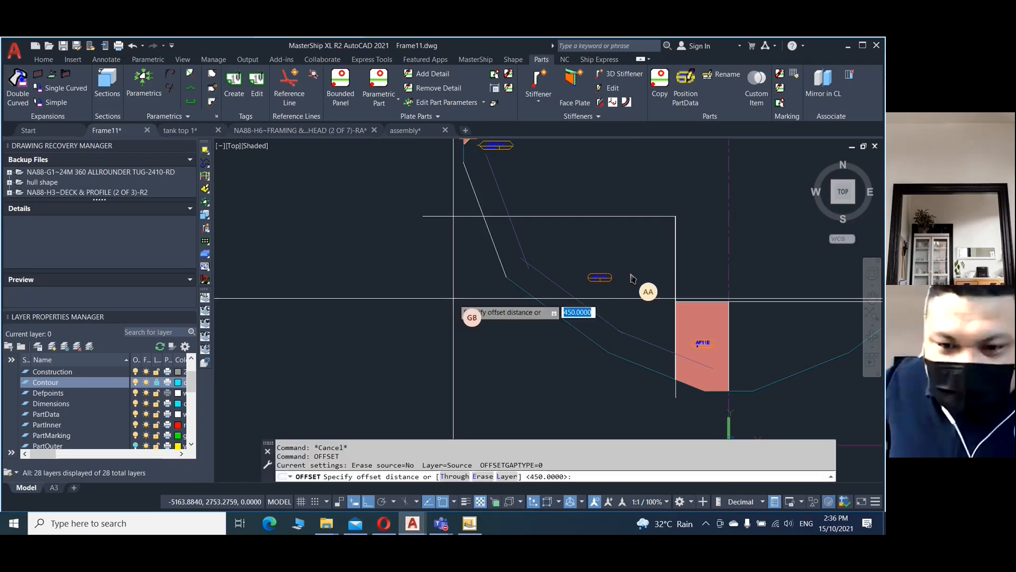
pyautogui.click(591, 216)
pyautogui.click(525, 374)
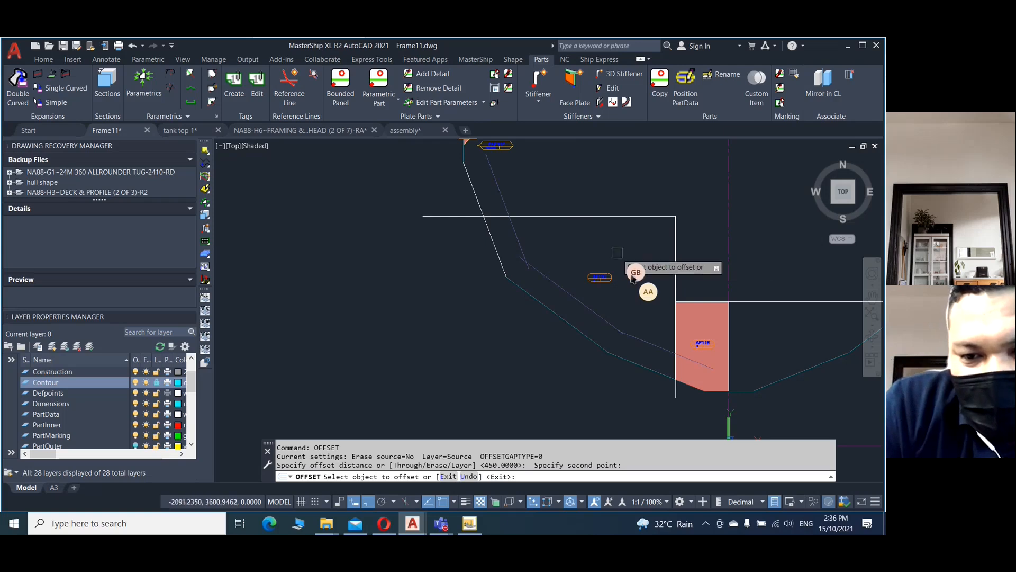
pyautogui.press('Escape')
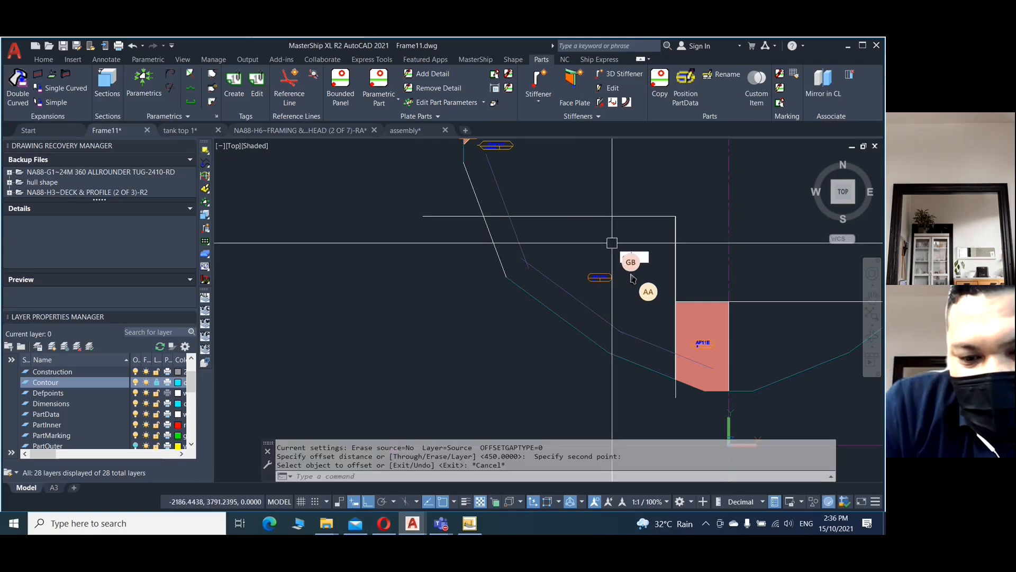
# - Offset the upper horizontal line downward and the vertical line beside the plate outward from it, each by 150 mm
pyautogui.press('Return')
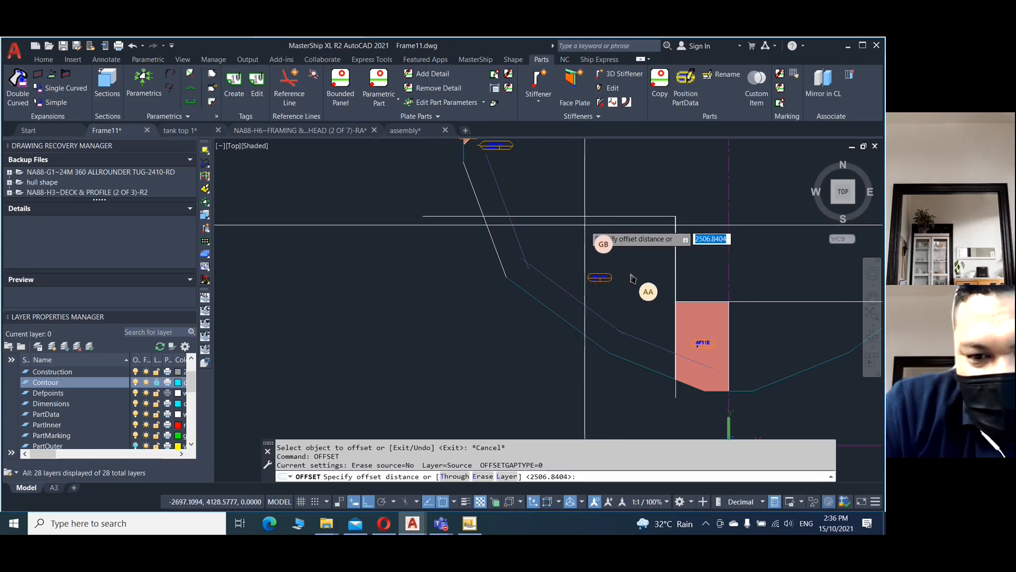
pyautogui.write('15')
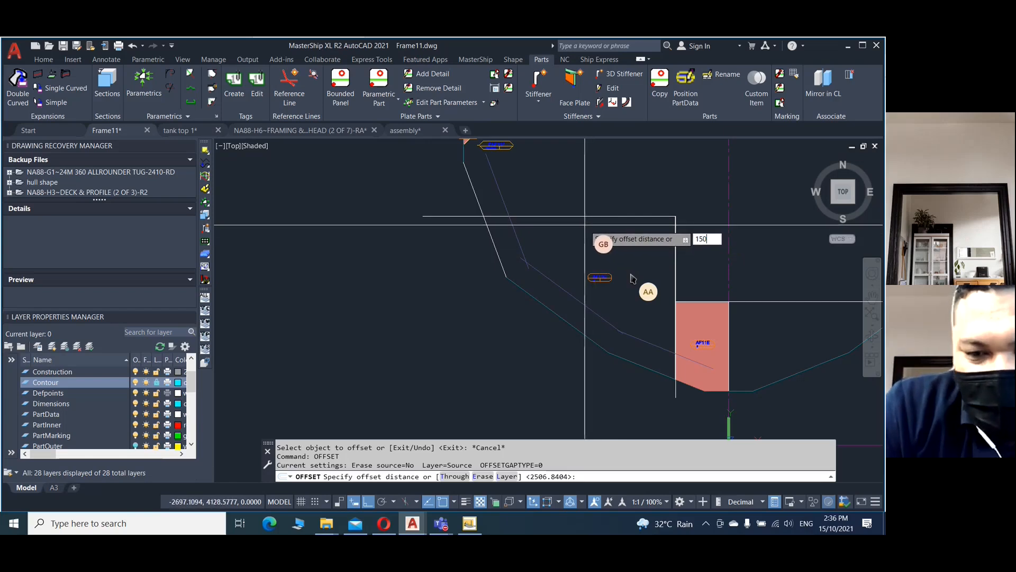
pyautogui.write('0')
pyautogui.press('Return')
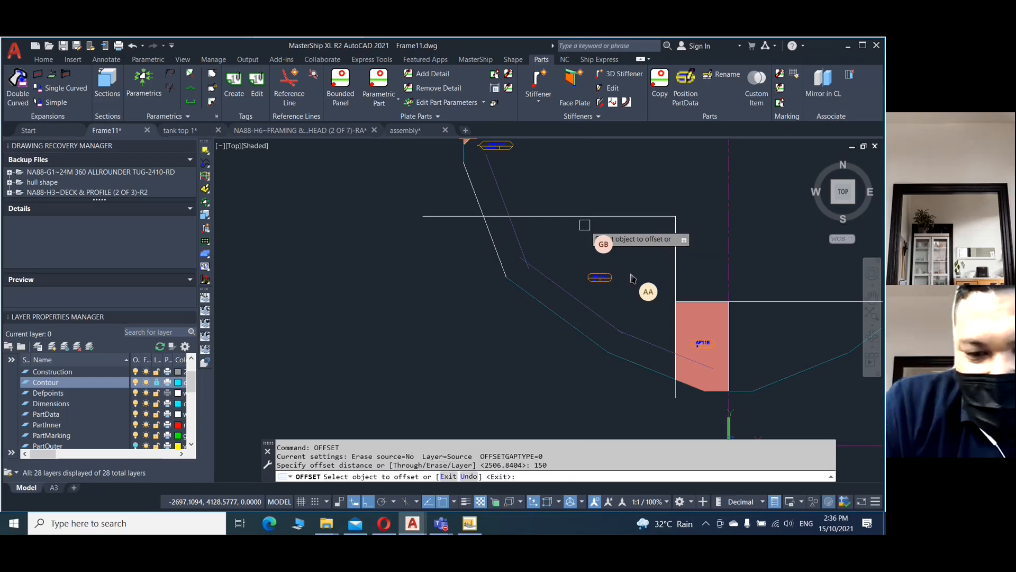
pyautogui.click(584, 219)
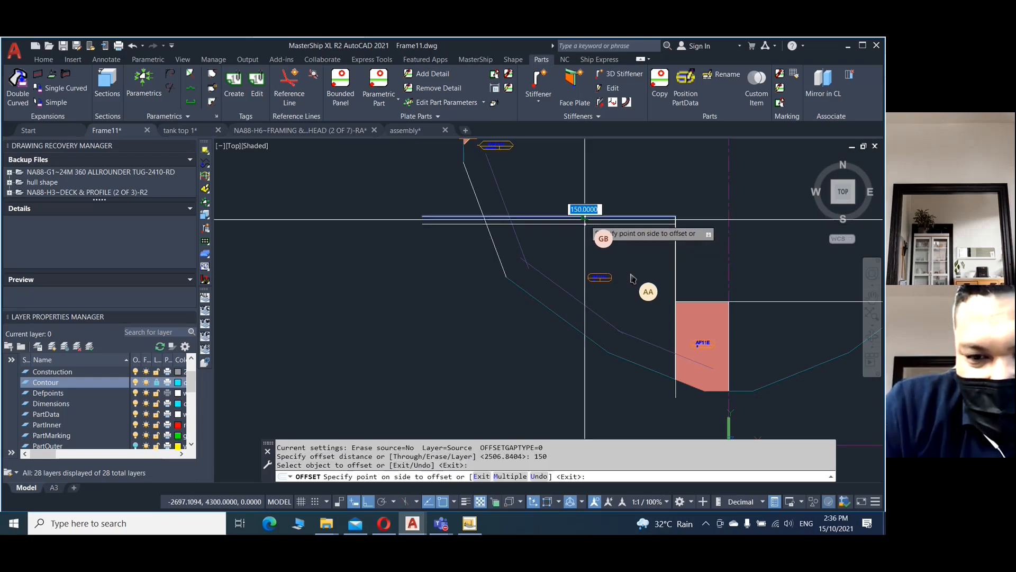
pyautogui.click(480, 334)
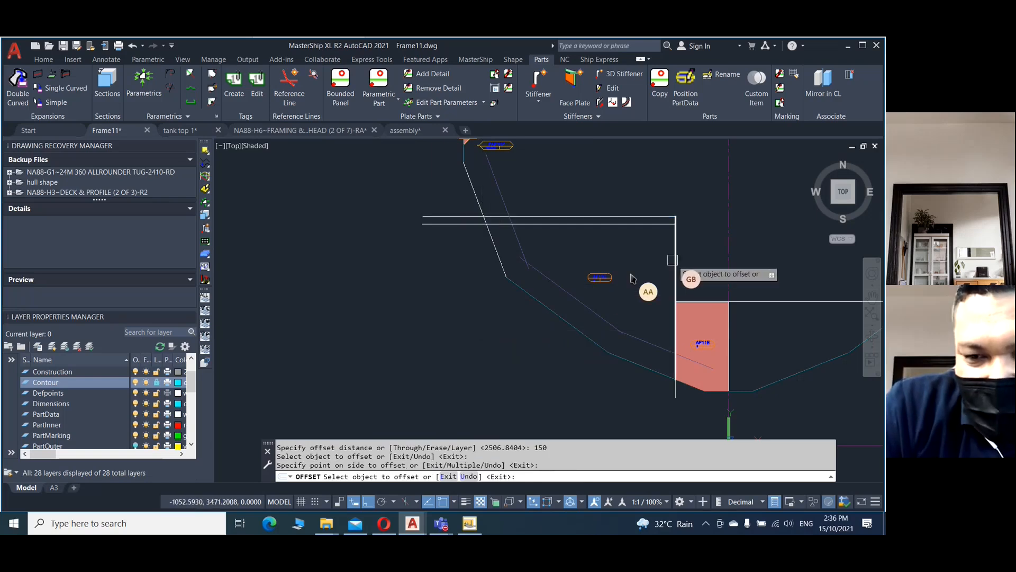
pyautogui.click(673, 260)
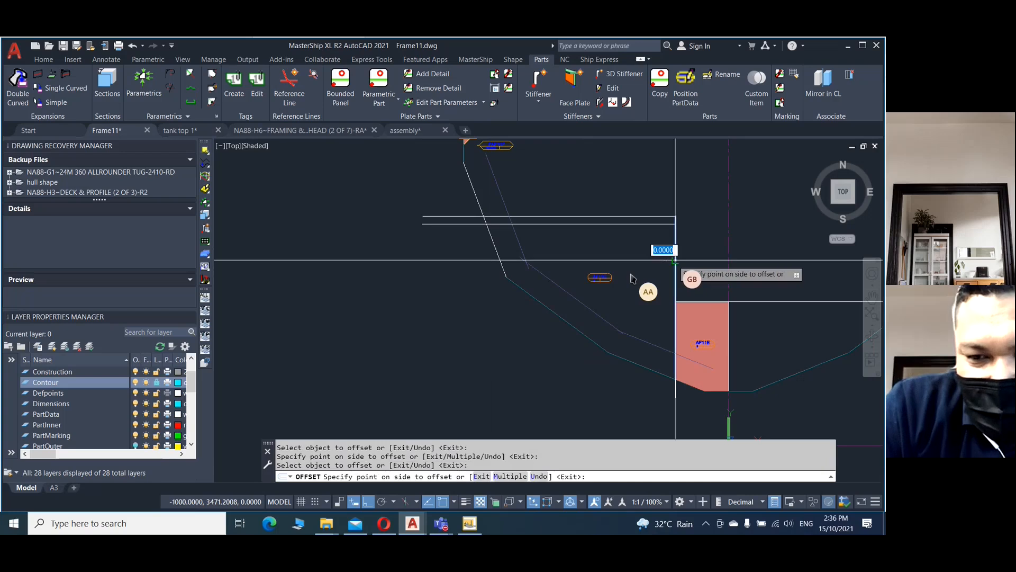
pyautogui.click(514, 273)
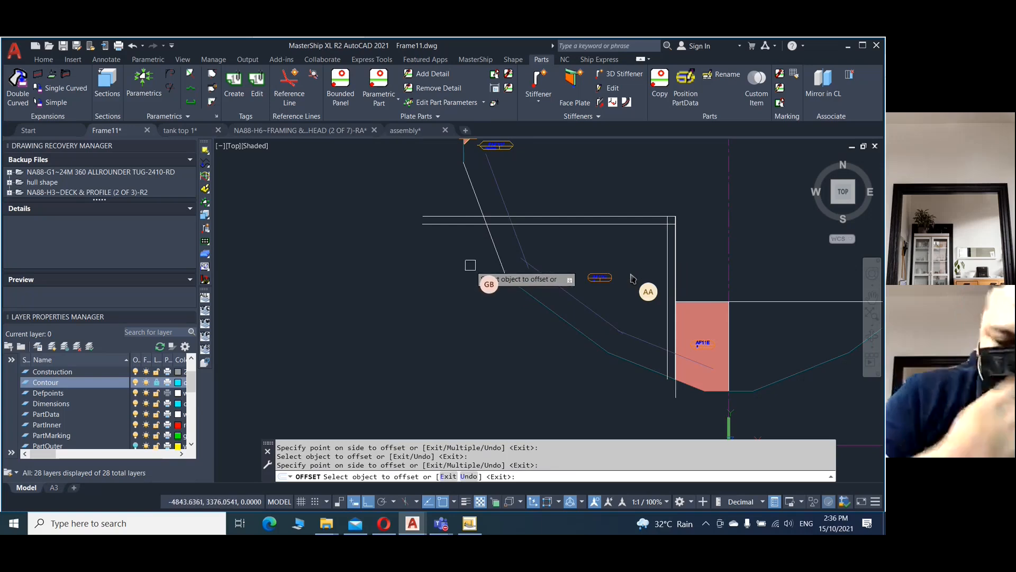
pyautogui.press('Escape')
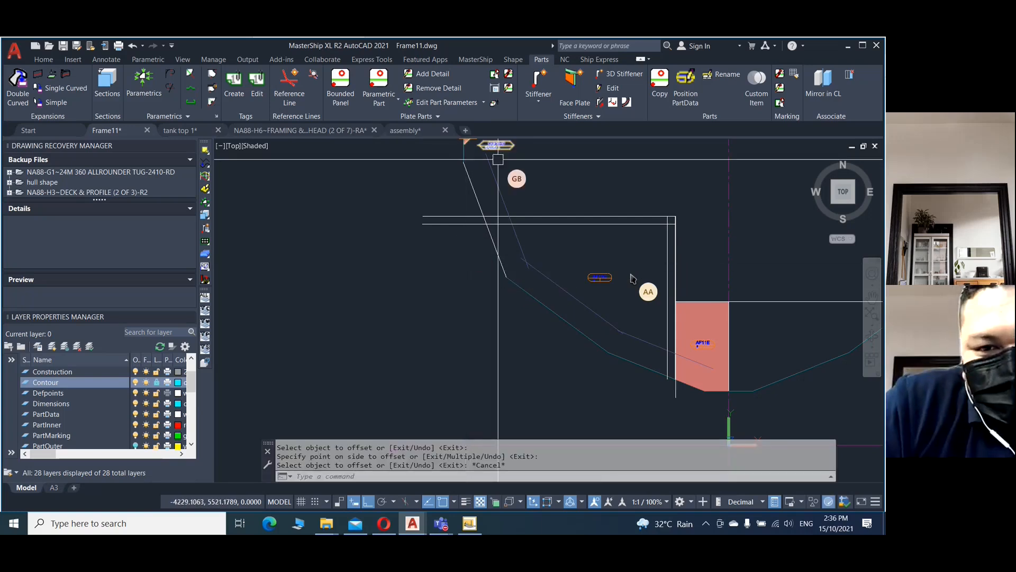
# - Trim the crossing ends of the two 150 mm offset lines at their upper corner beside the plate
pyautogui.write('trim')
pyautogui.press('Return')
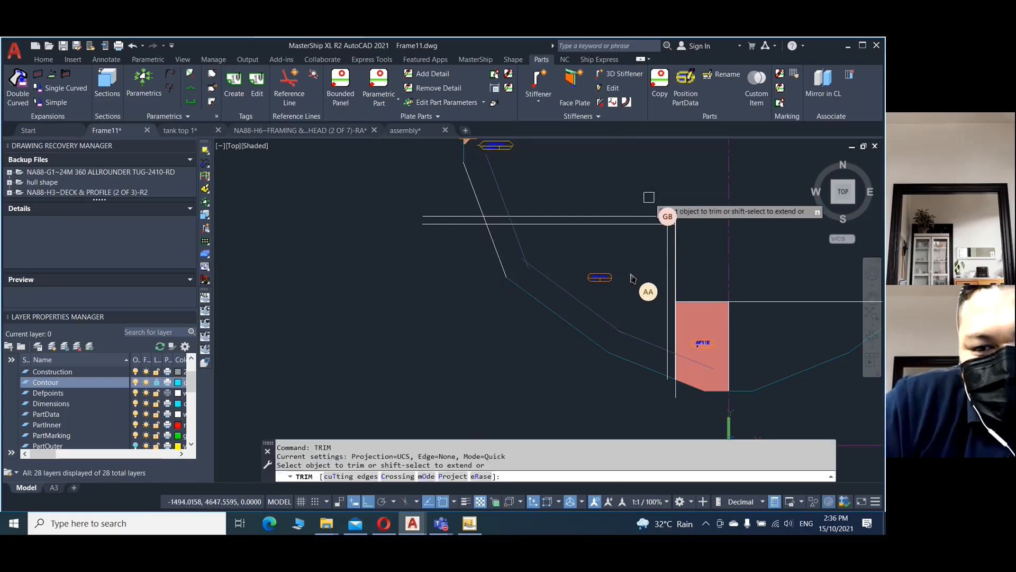
pyautogui.click(668, 237)
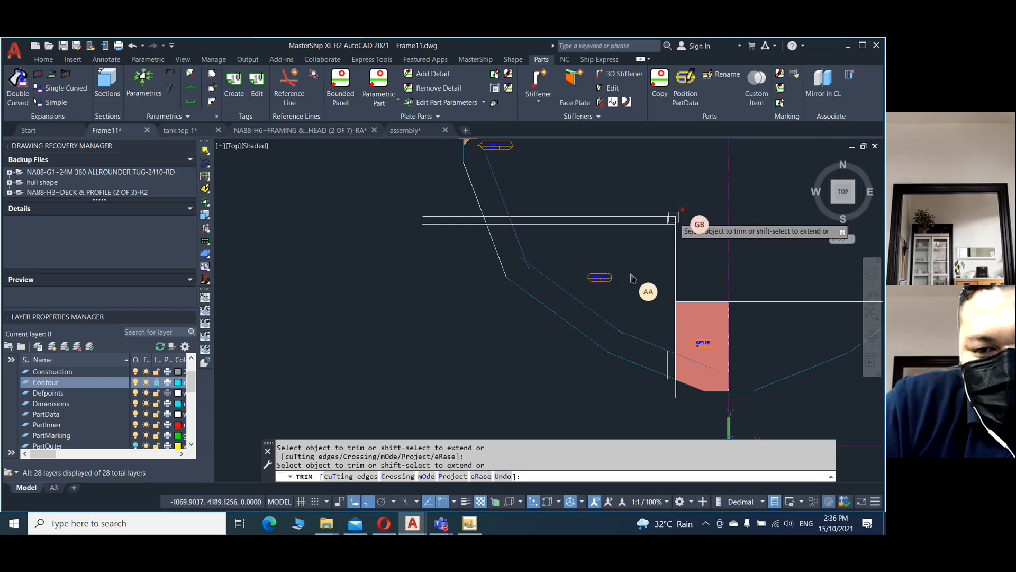
pyautogui.write('u')
pyautogui.press('Return')
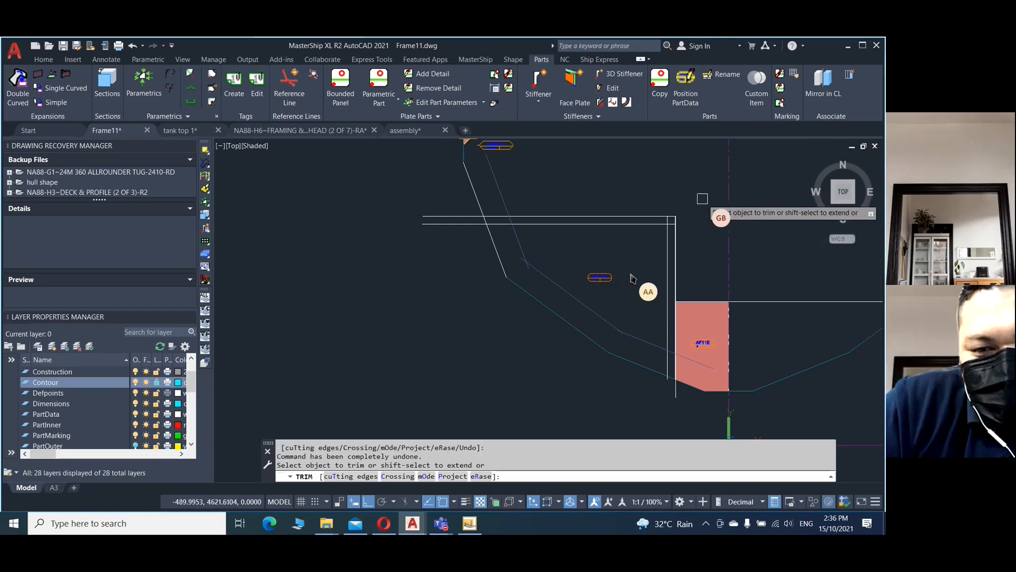
pyautogui.scroll(5, 674, 225)
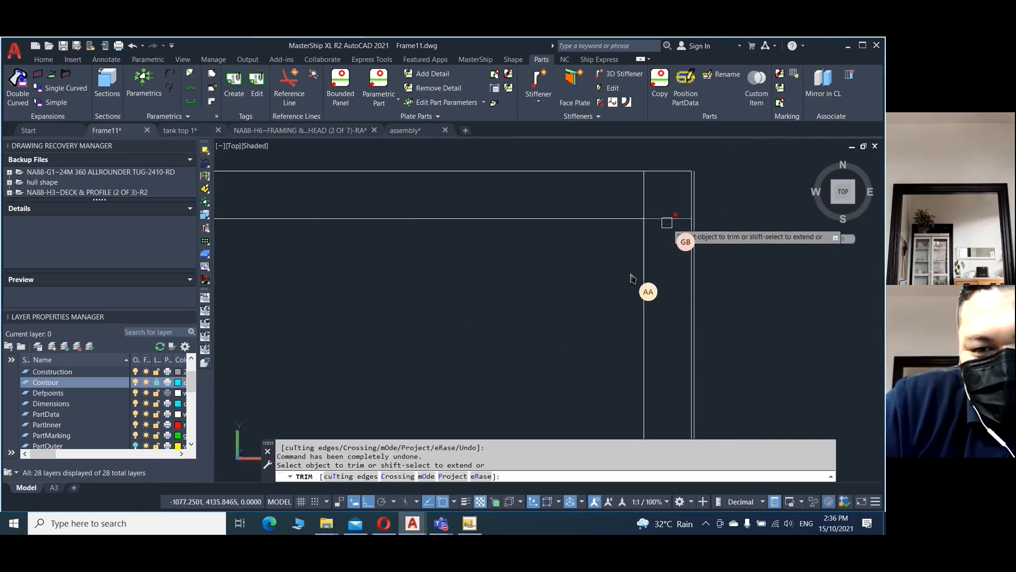
pyautogui.click(665, 217)
pyautogui.click(643, 191)
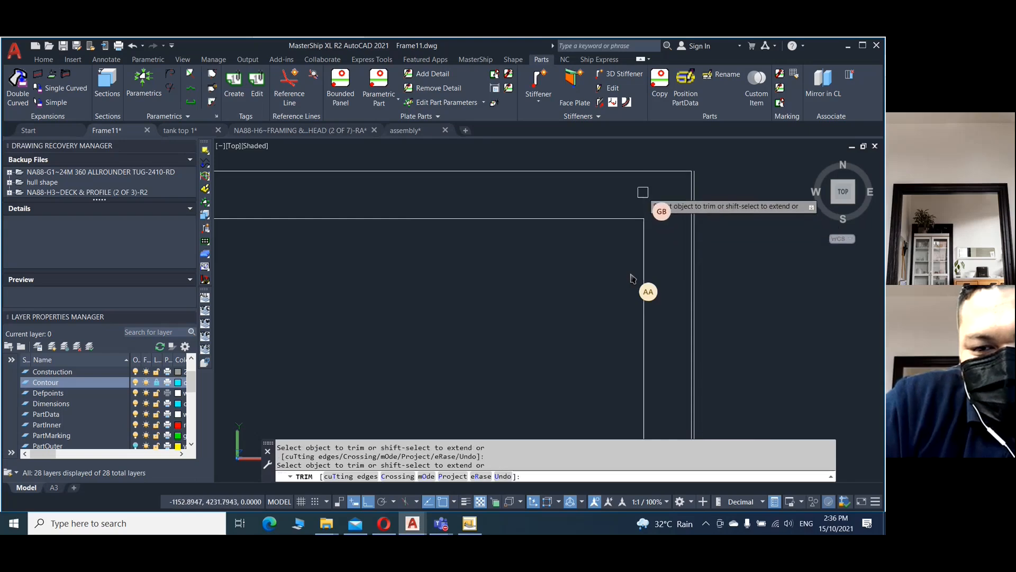
pyautogui.scroll(-3, 643, 191)
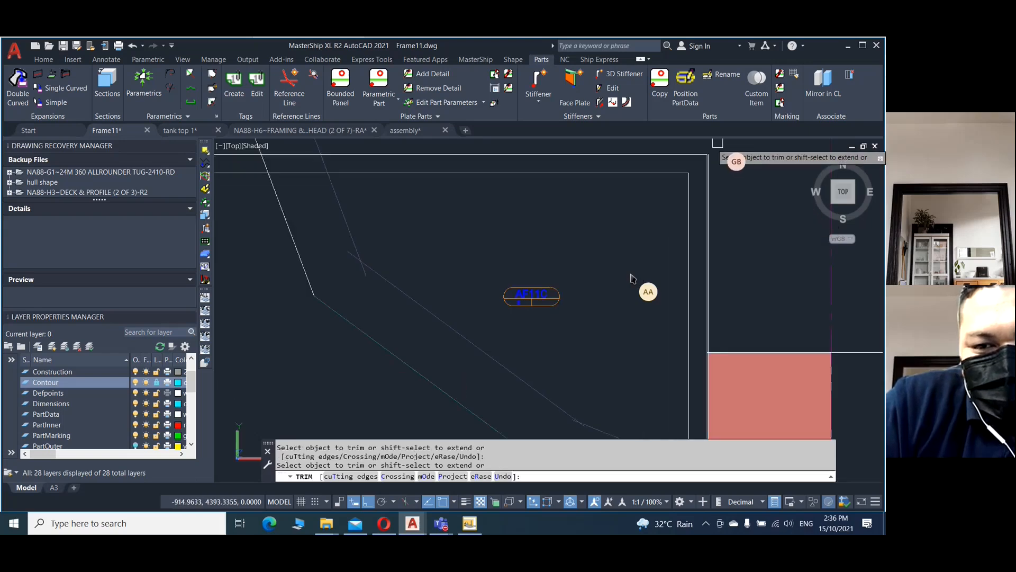
pyautogui.click(324, 165)
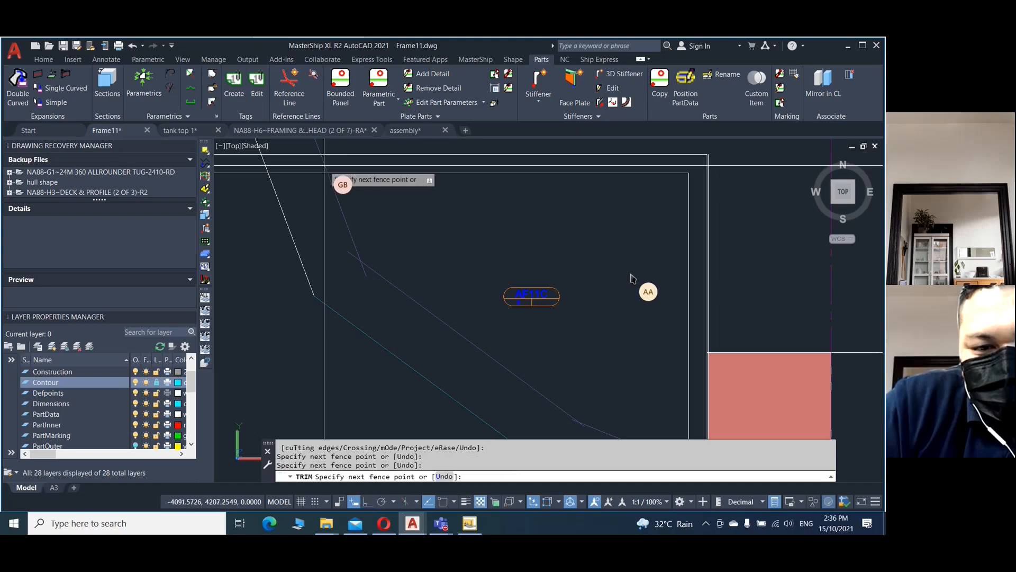
pyautogui.press('Escape')
pyautogui.press('Escape')
pyautogui.press('Escape')
pyautogui.press('Escape')
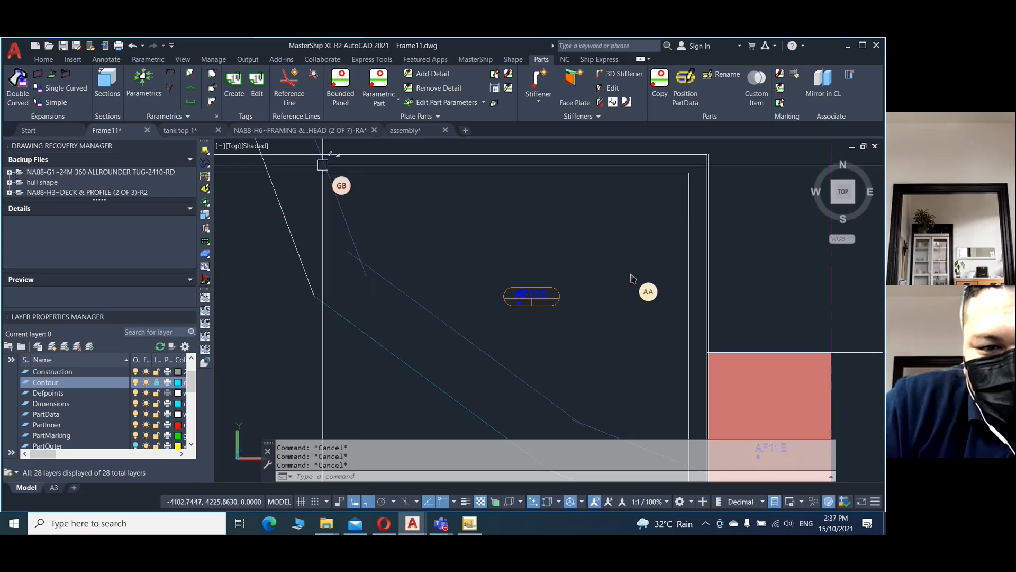
# - Trim the inner horizontal line between the side contour and its reference line, and the inner vertical line below the lower reference line
pyautogui.write('tr')
pyautogui.press('Return')
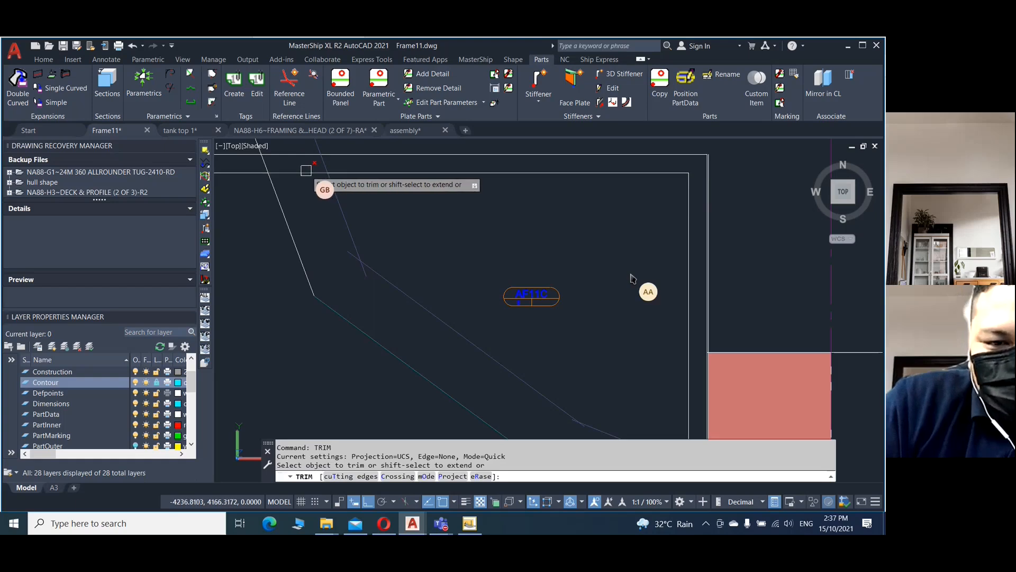
pyautogui.click(306, 171)
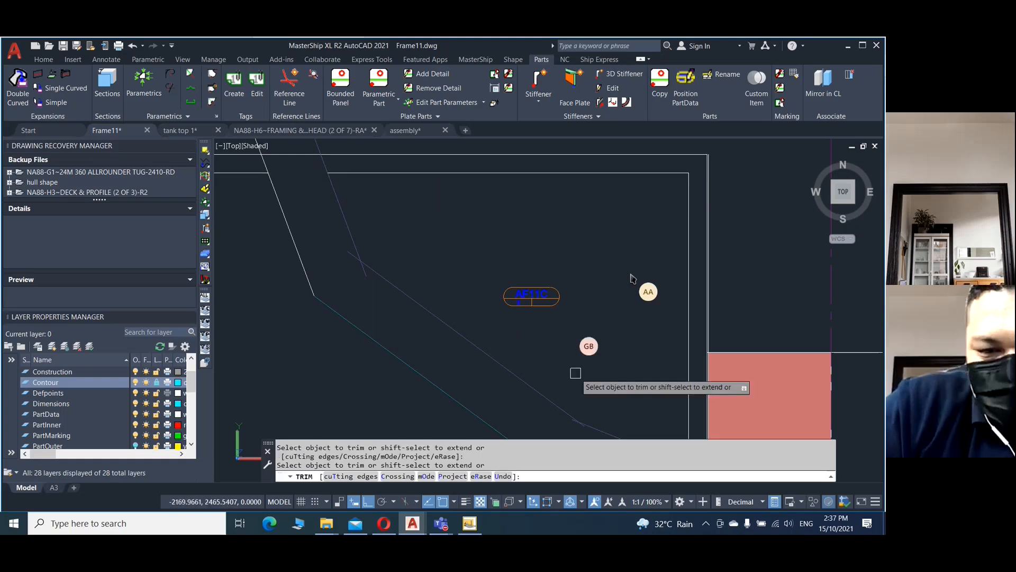
pyautogui.scroll(2, 391, 207)
pyautogui.scroll(-5, 391, 207)
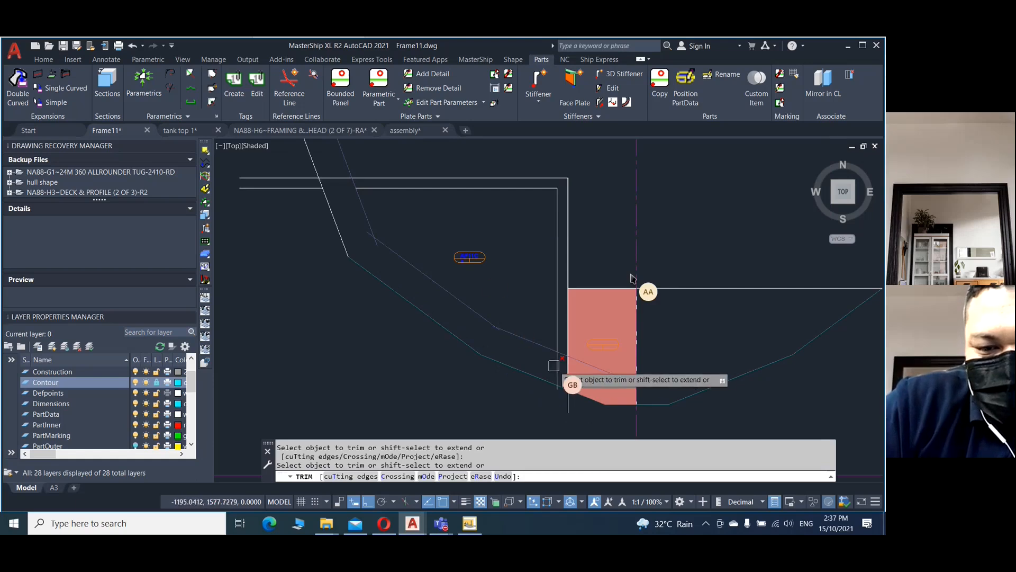
pyautogui.press('Escape')
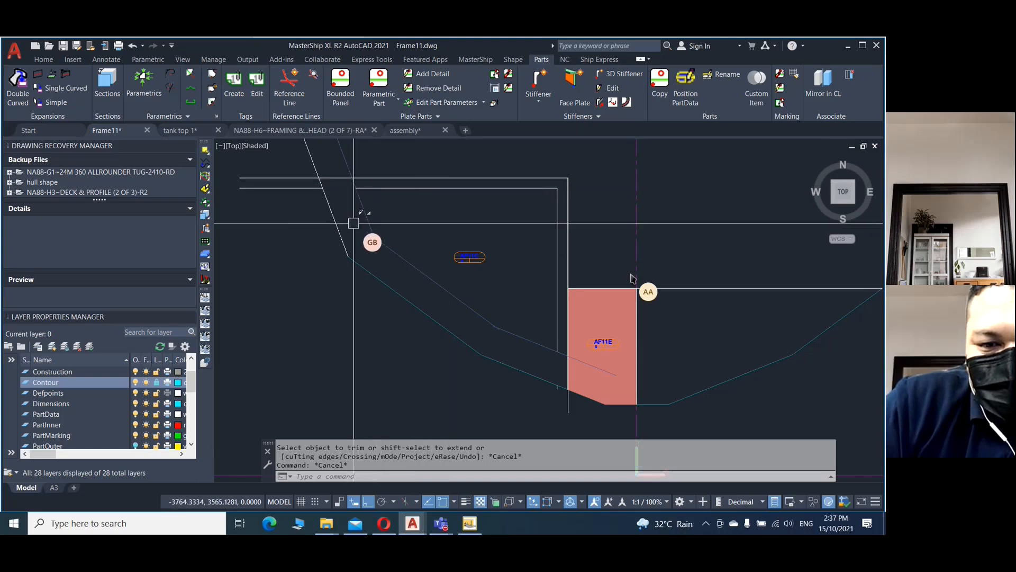
# - With ortho off, draw connected lines from the inner horizontal line's trimmed end through the two reference-line corners to the inner vertical line's lower end
pyautogui.write('l')
pyautogui.press('Return')
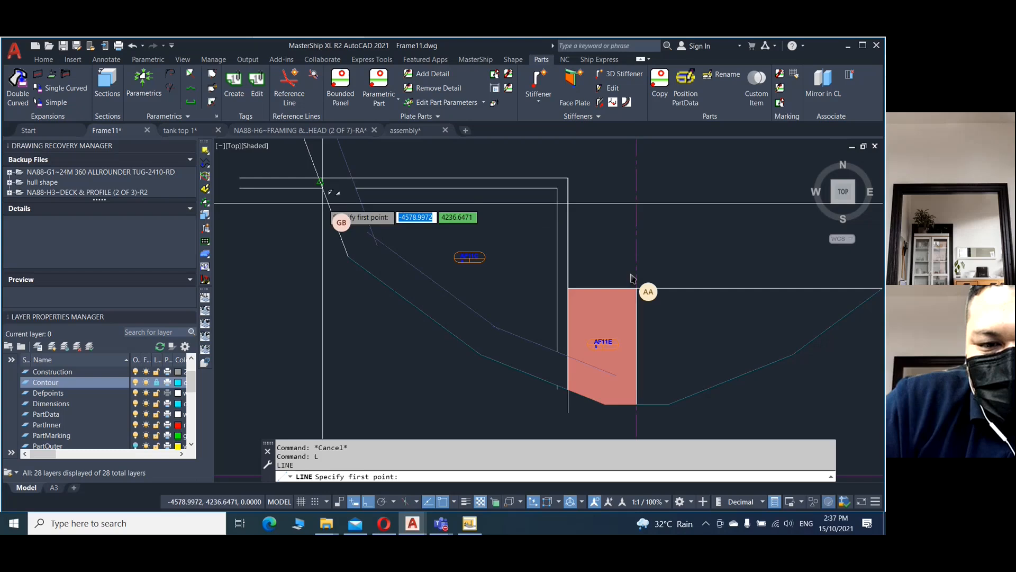
pyautogui.click(355, 188)
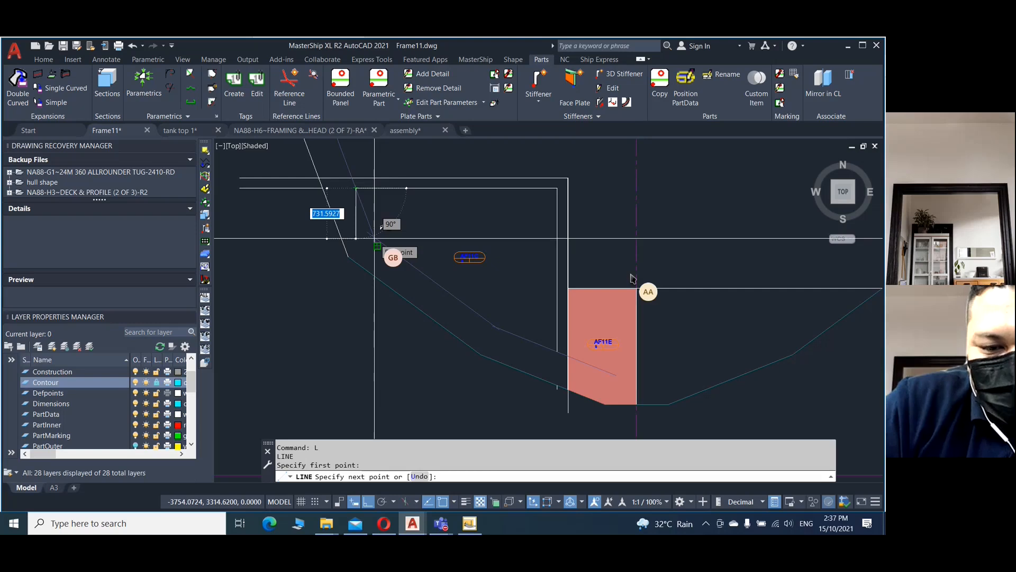
pyautogui.press('F8')
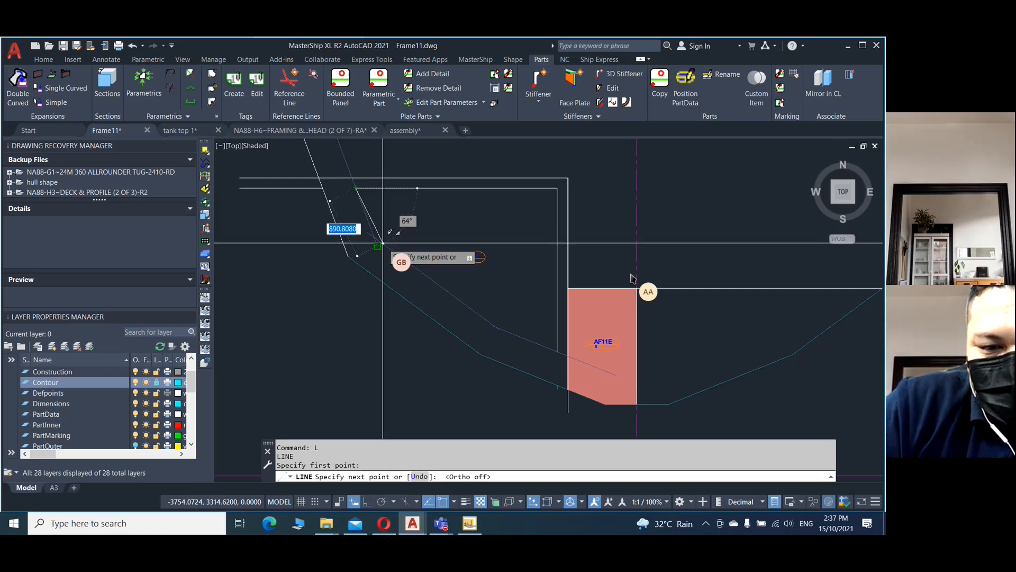
pyautogui.click(381, 245)
pyautogui.click(482, 317)
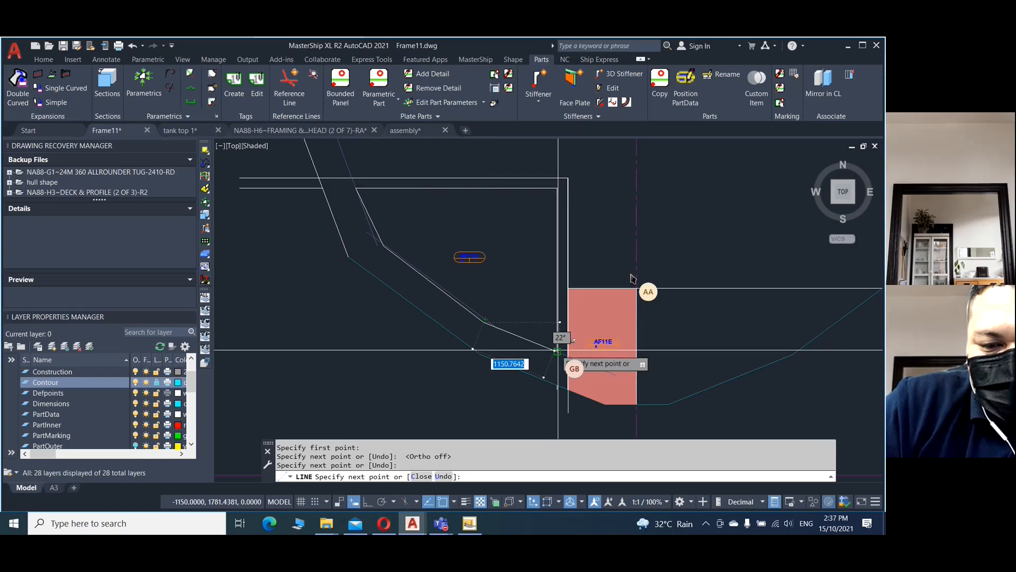
pyautogui.scroll(5, 553, 349)
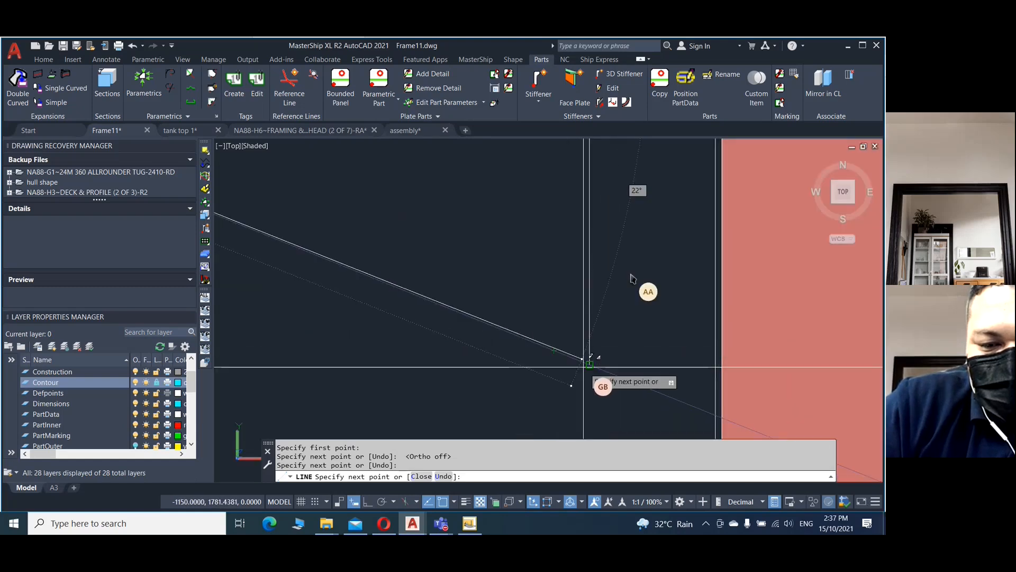
pyautogui.click(589, 364)
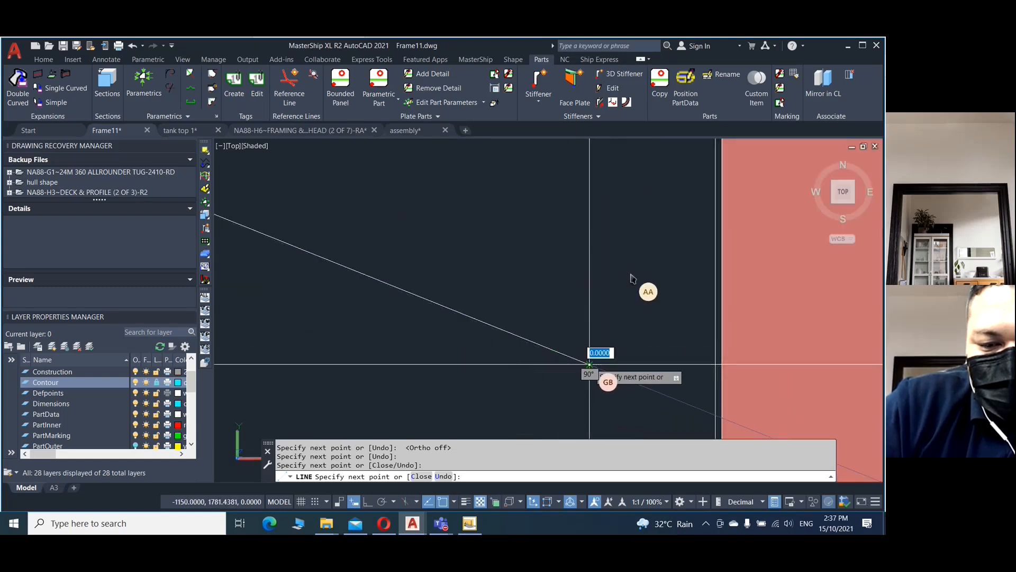
pyautogui.rightClick(609, 252)
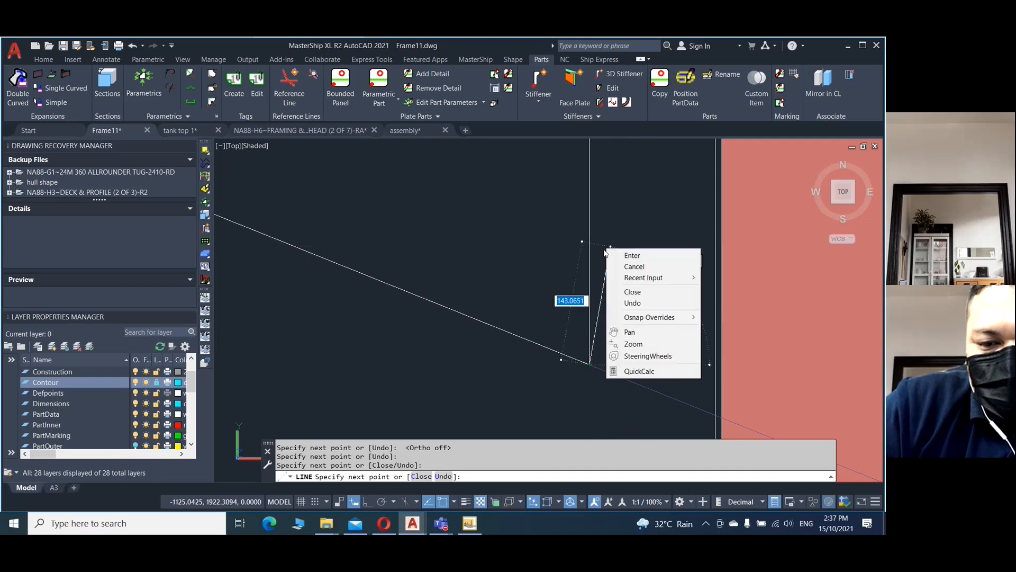
pyautogui.click(638, 256)
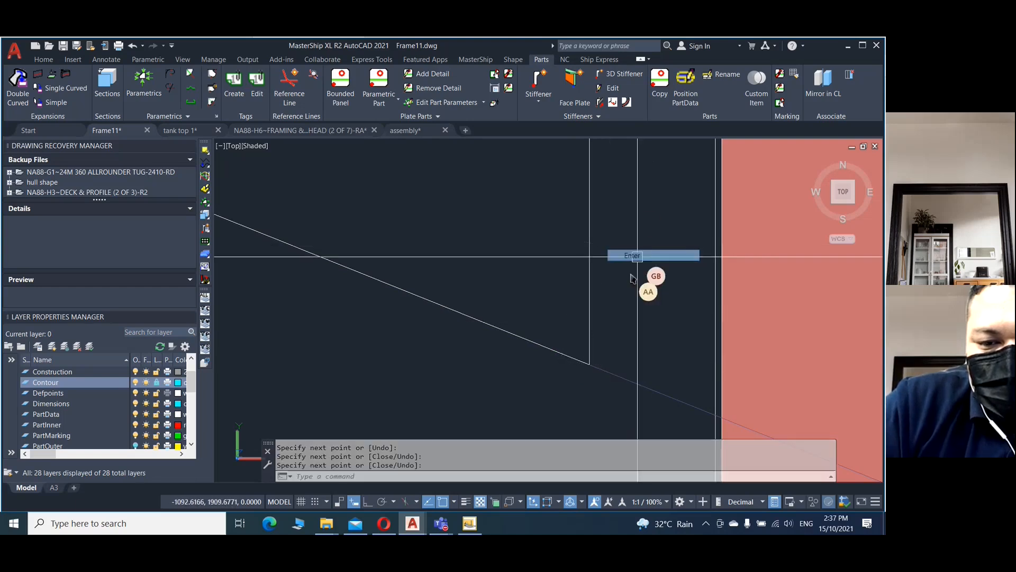
# - Hide the three sloped reference lines beneath the newly drawn inner boundary: upper side, middle and lower segment ending in plate AF11E
pyautogui.scroll(-5, 638, 258)
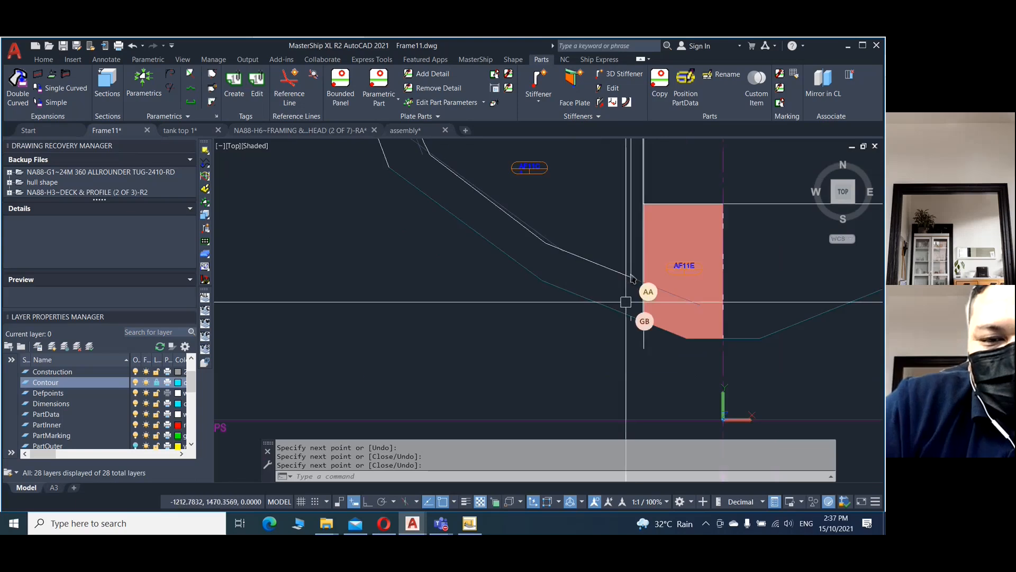
pyautogui.scroll(2, 631, 277)
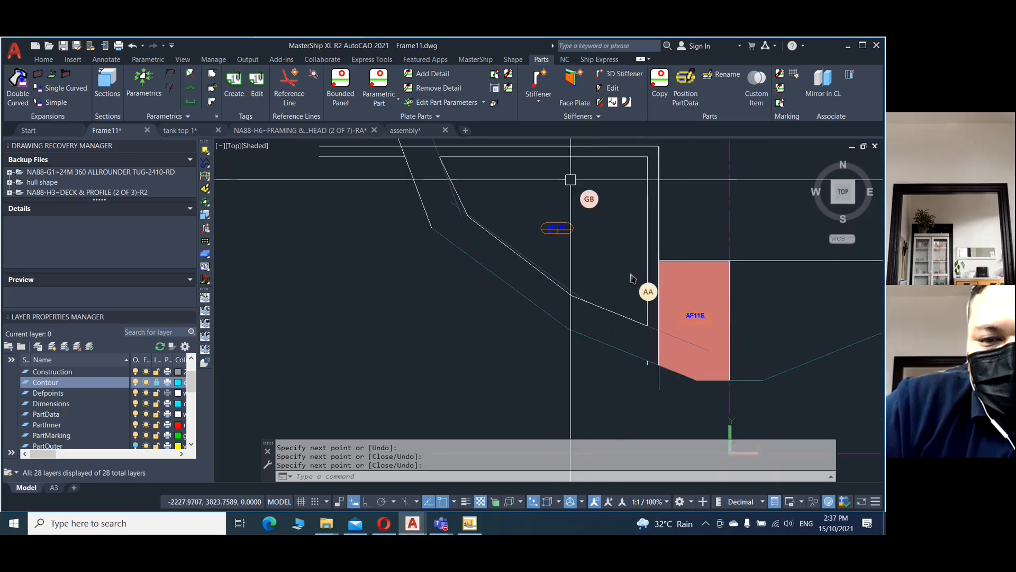
pyautogui.click(314, 75)
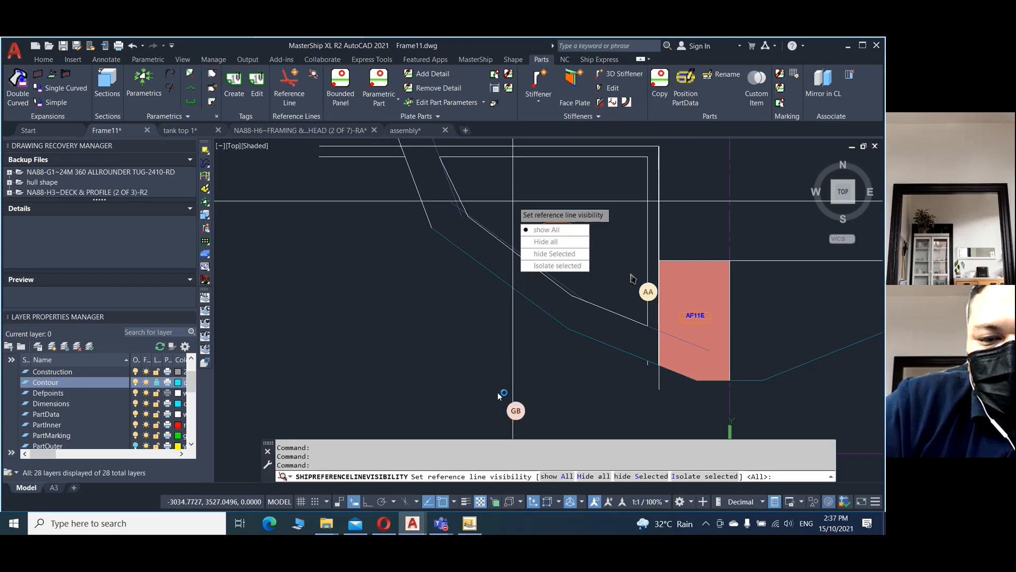
pyautogui.write('s')
pyautogui.press('Return')
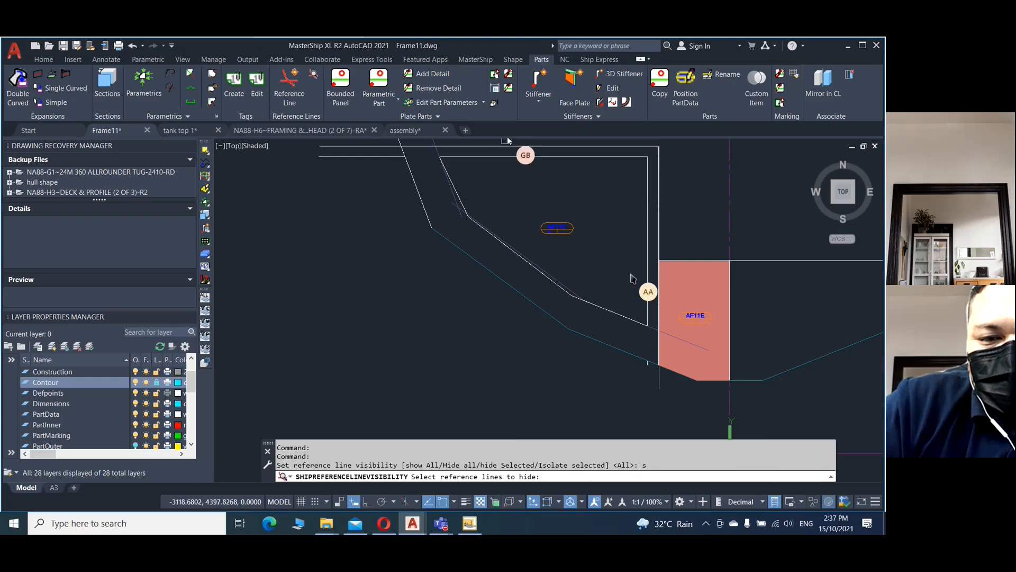
pyautogui.click(447, 162)
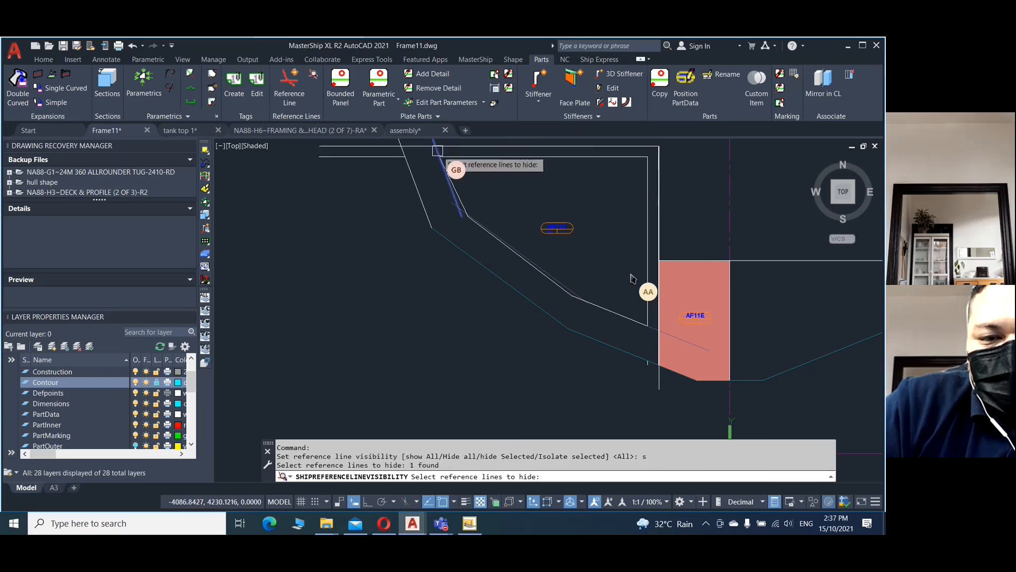
pyautogui.click(451, 204)
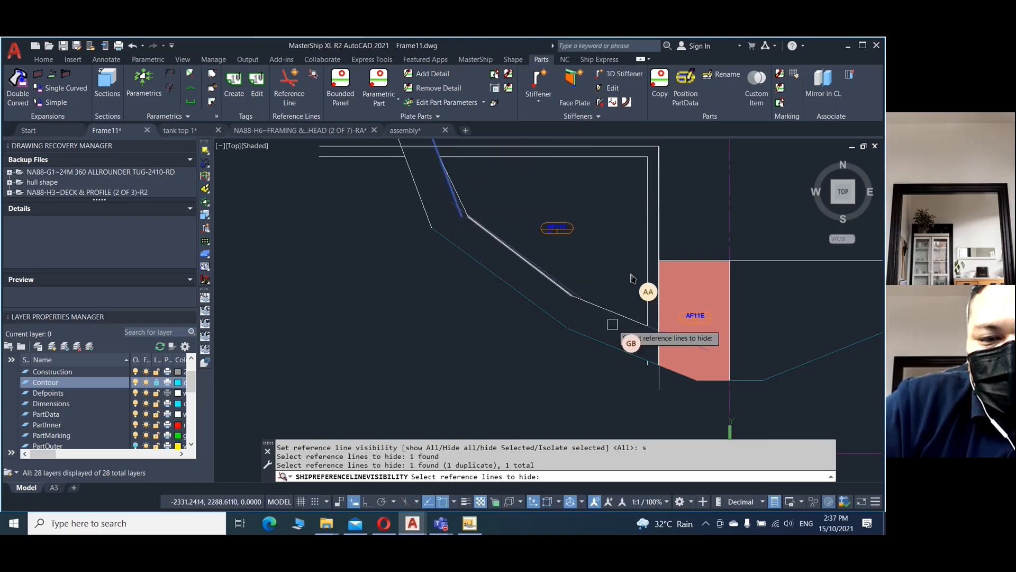
pyautogui.click(655, 329)
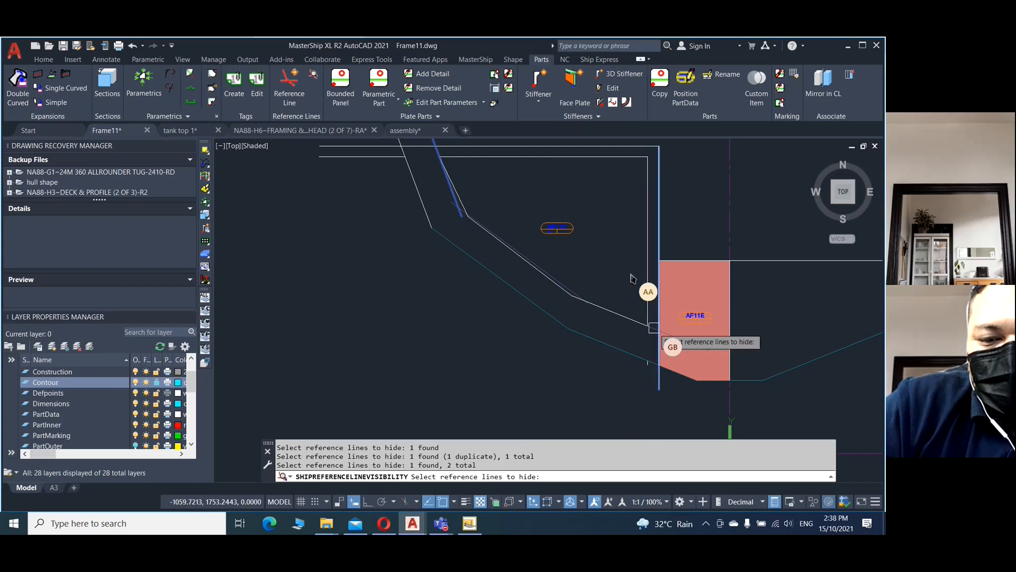
pyautogui.keyDown('shift'); pyautogui.click(654, 326); pyautogui.keyUp('shift')
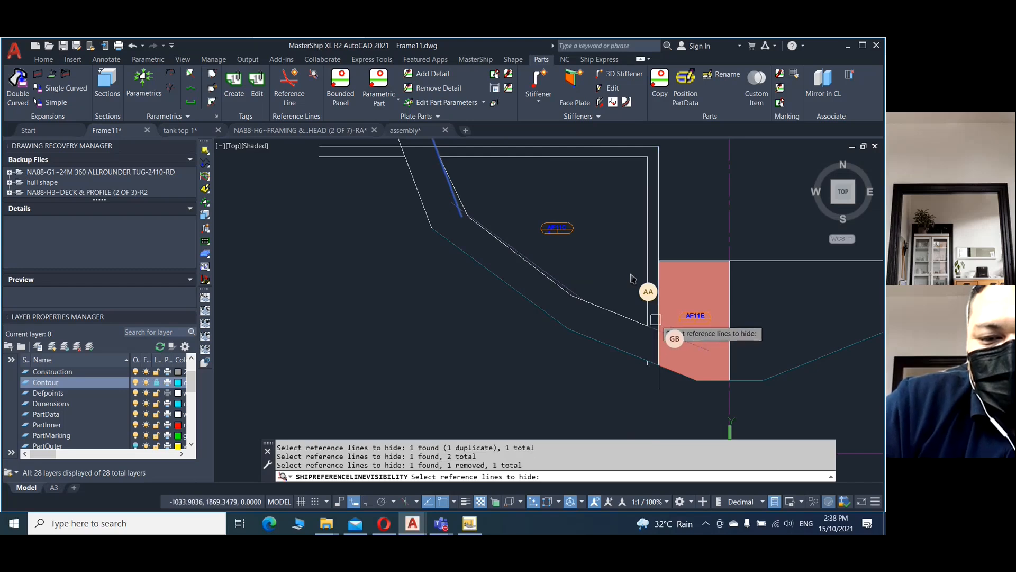
pyautogui.click(659, 330)
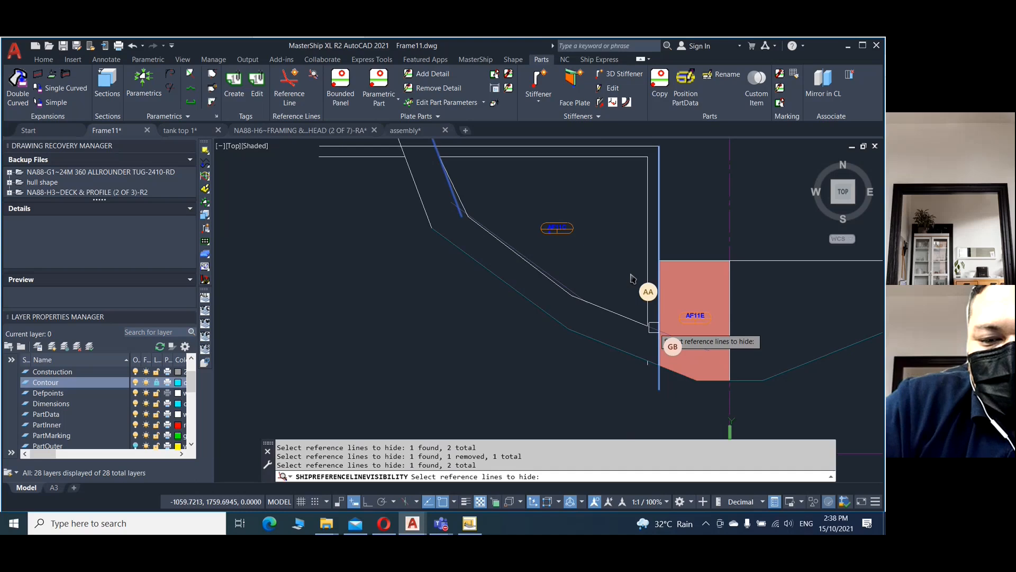
pyautogui.keyDown('shift'); pyautogui.click(656, 325); pyautogui.keyUp('shift')
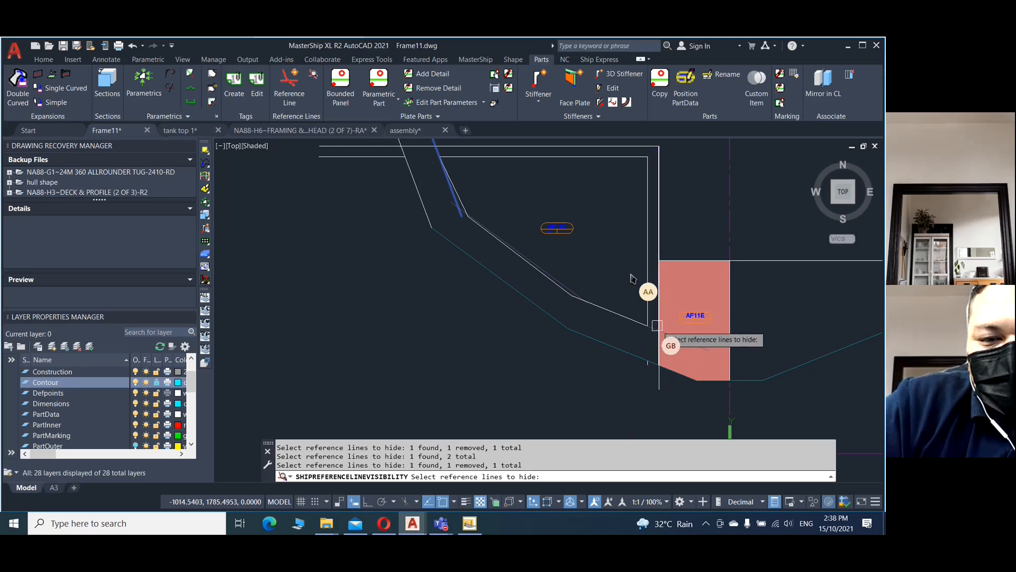
pyautogui.scroll(2, 657, 324)
pyautogui.click(650, 328)
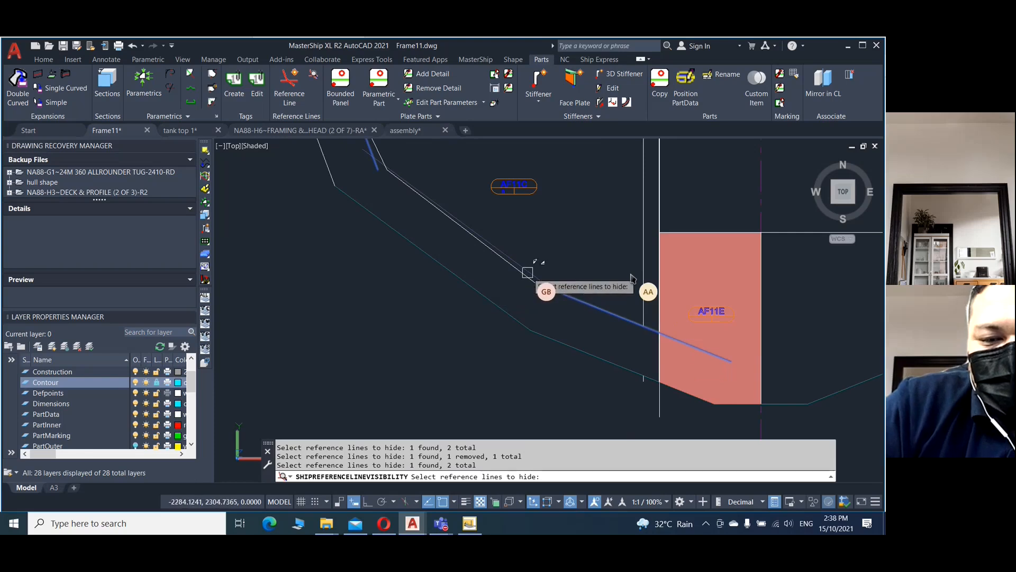
pyautogui.scroll(4, 532, 273)
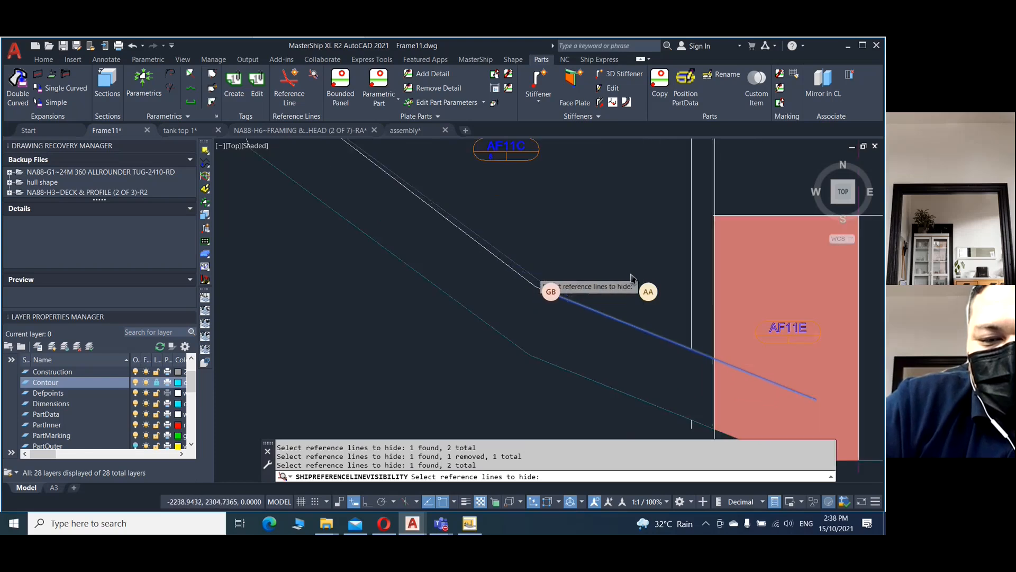
pyautogui.click(532, 276)
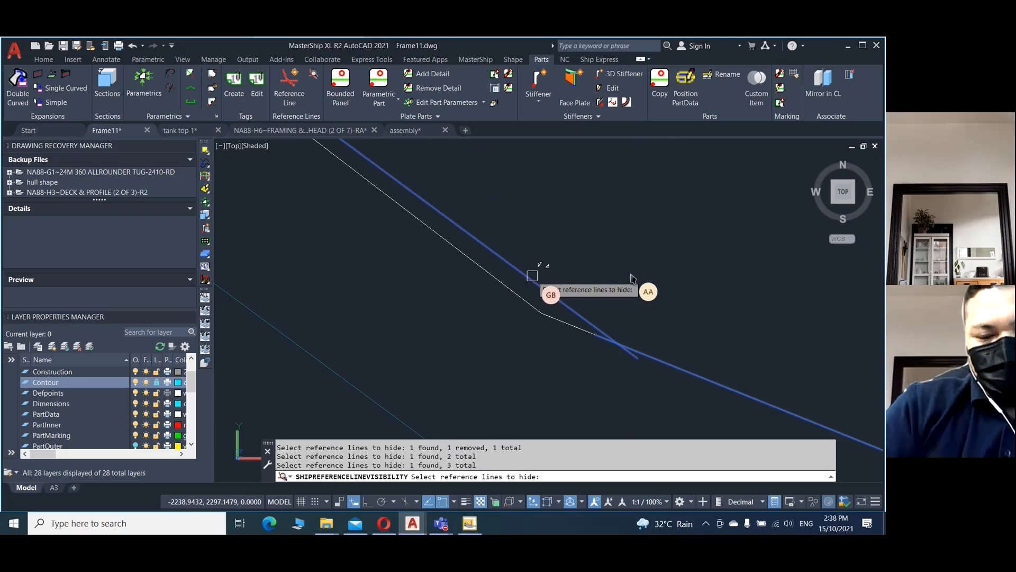
pyautogui.press('Return')
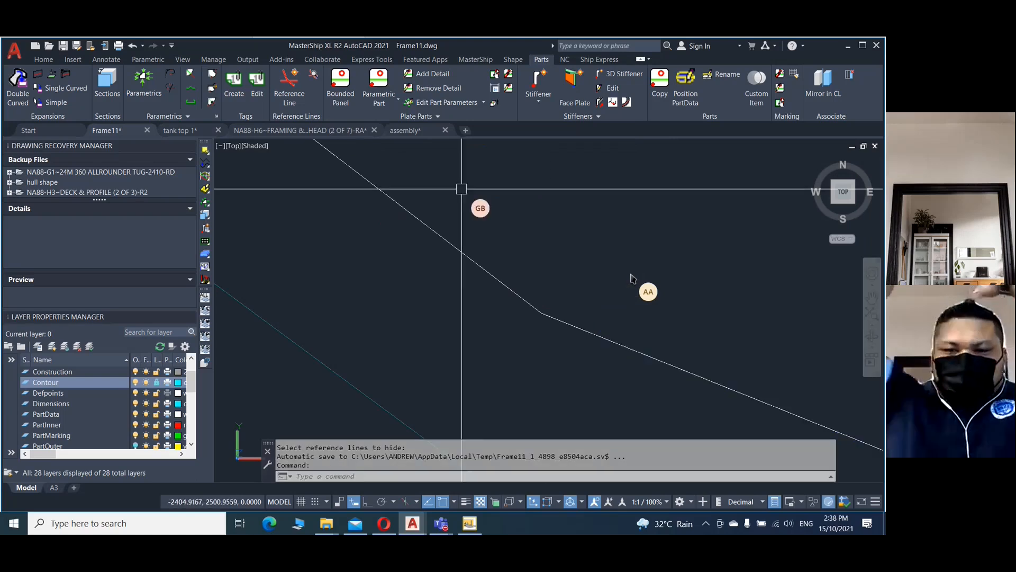
# - Start a bounded panel and select the vertical line beside plate AF11E and the lower hull contour segments as boundary entities
pyautogui.scroll(-4, 483, 268)
pyautogui.scroll(-4, 470, 369)
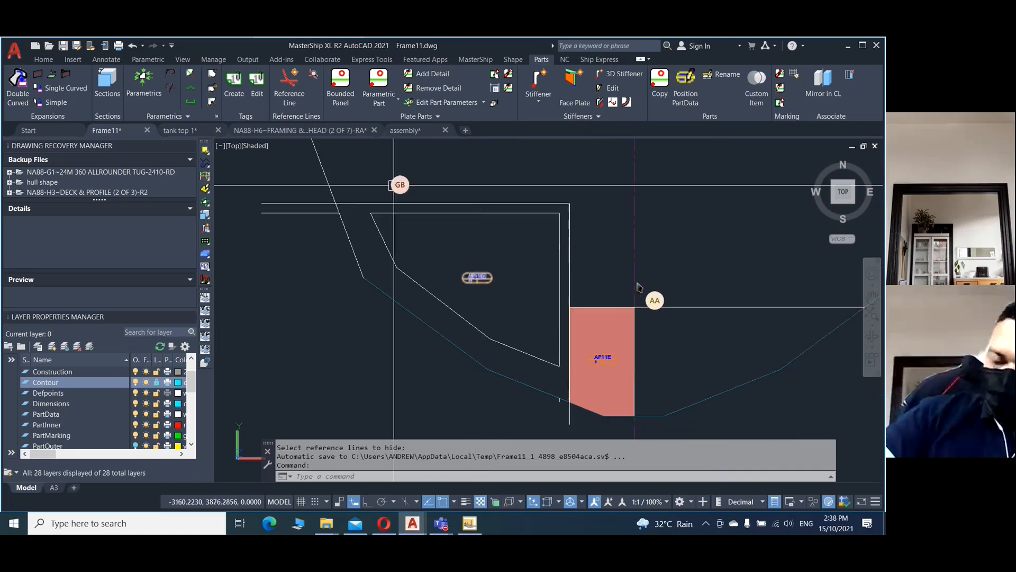
pyautogui.click(337, 82)
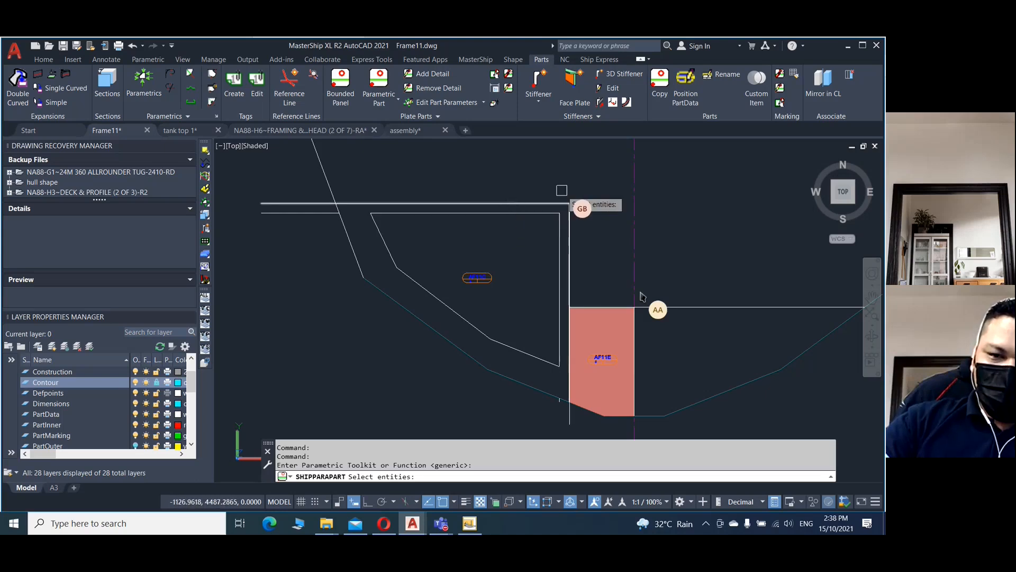
pyautogui.click(571, 253)
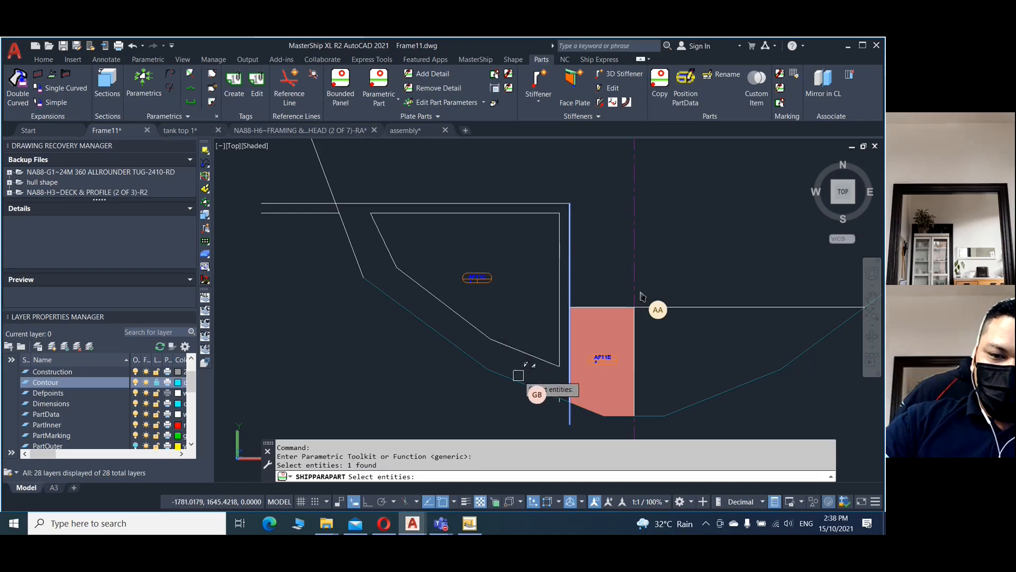
pyautogui.click(503, 395)
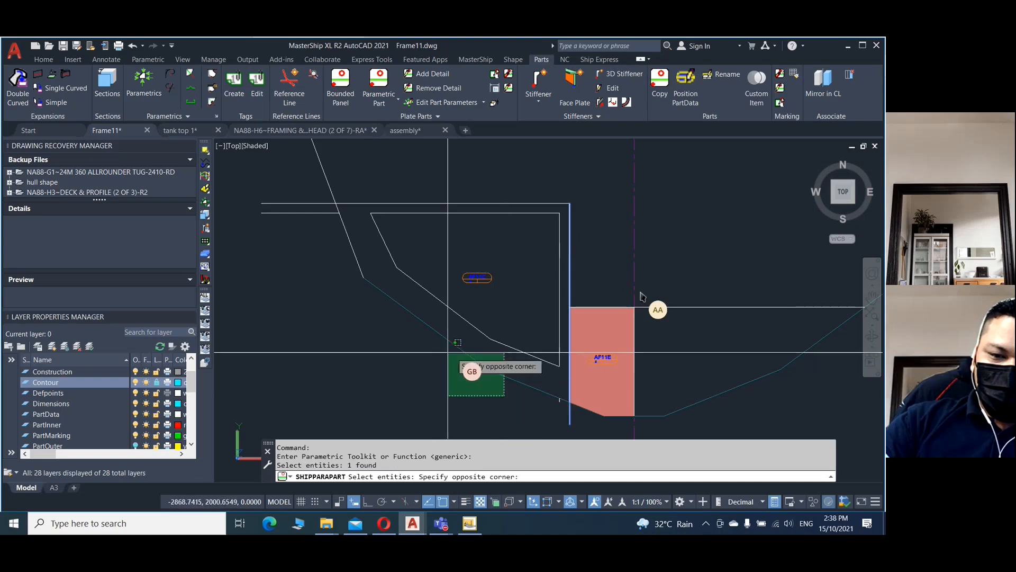
pyautogui.click(467, 355)
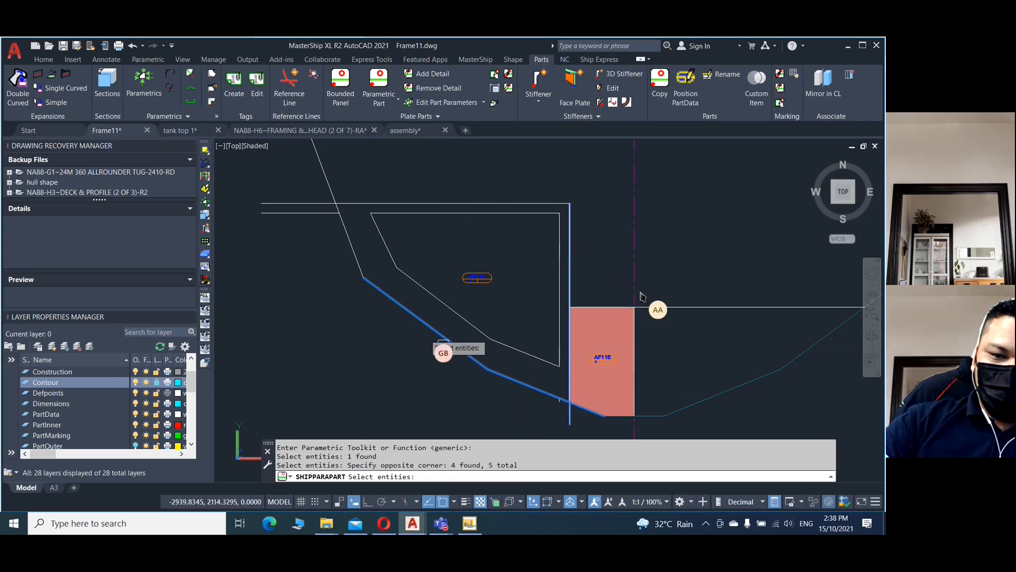
# - Try to create a generic parametric part from the outer hull contour, top edge and vertical line together with the inner cutout lines
pyautogui.click(362, 253)
pyautogui.click(344, 228)
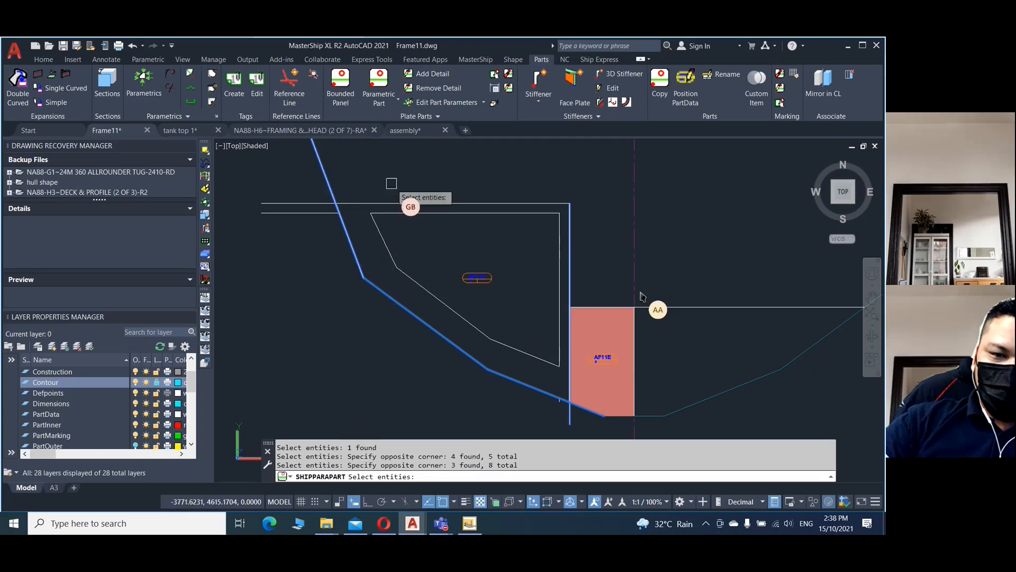
pyautogui.click(510, 202)
pyautogui.click(518, 228)
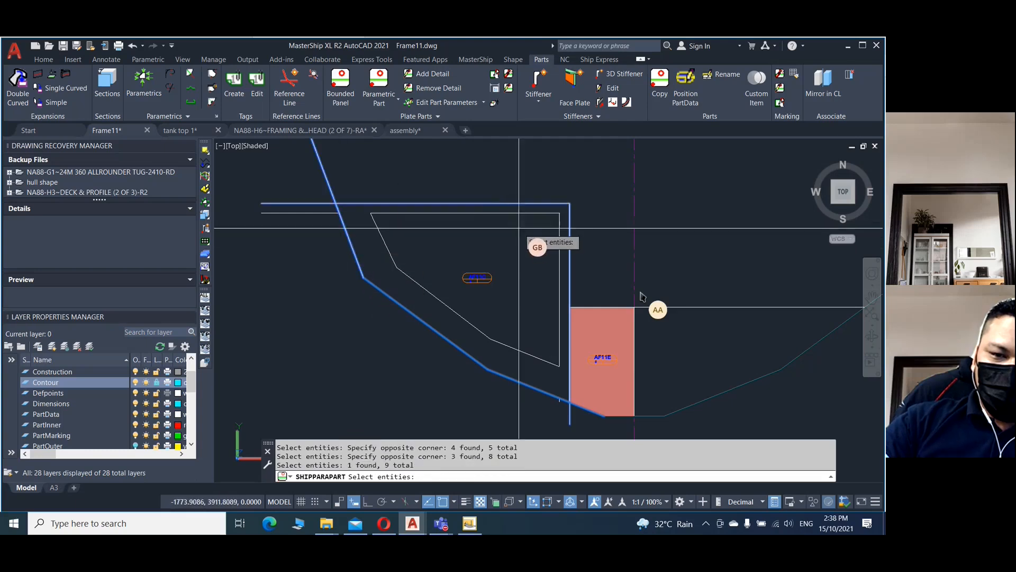
pyautogui.click(492, 212)
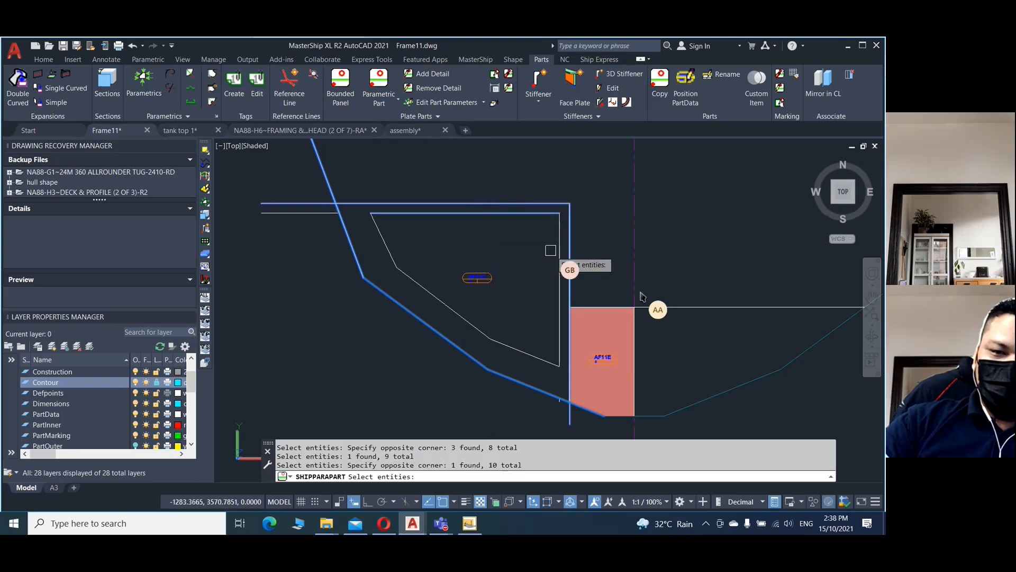
pyautogui.click(507, 338)
pyautogui.click(501, 344)
pyautogui.click(445, 301)
pyautogui.click(390, 254)
pyautogui.press('Return')
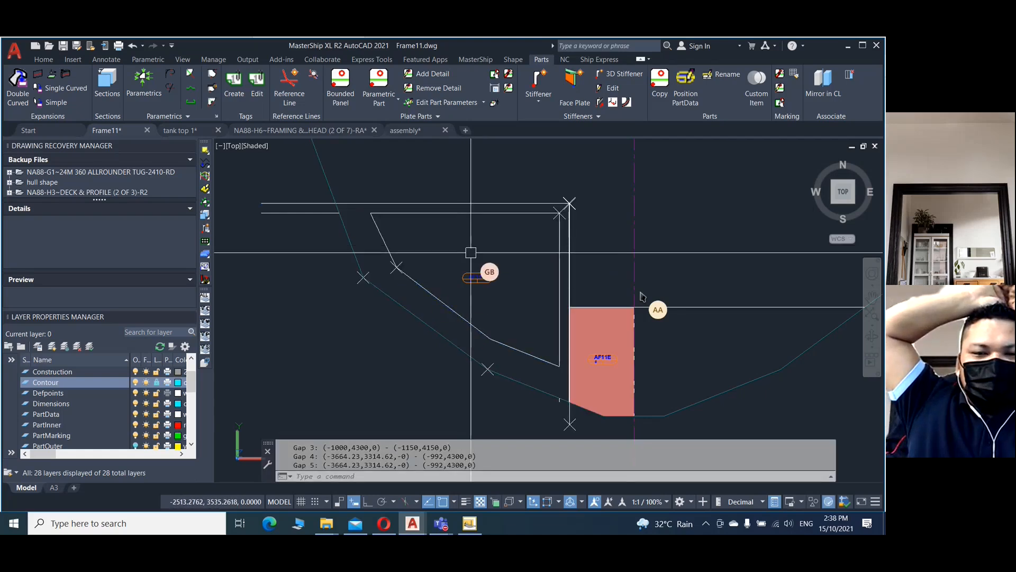
pyautogui.press('Escape')
pyautogui.press('Escape')
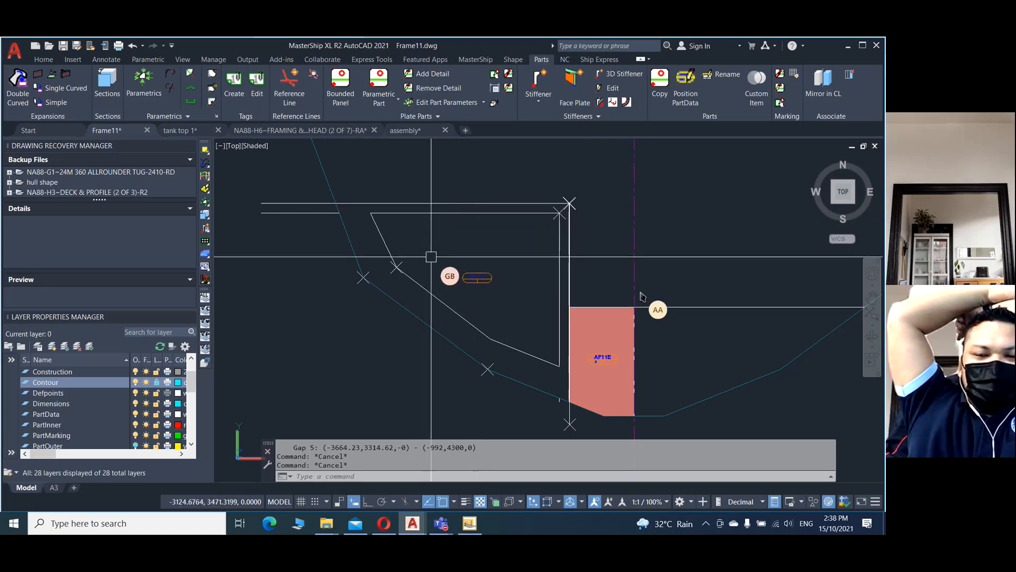
# - Step back through the recent part, line, trim and offset edits, and redo them all
pyautogui.scroll(6, 430, 257)
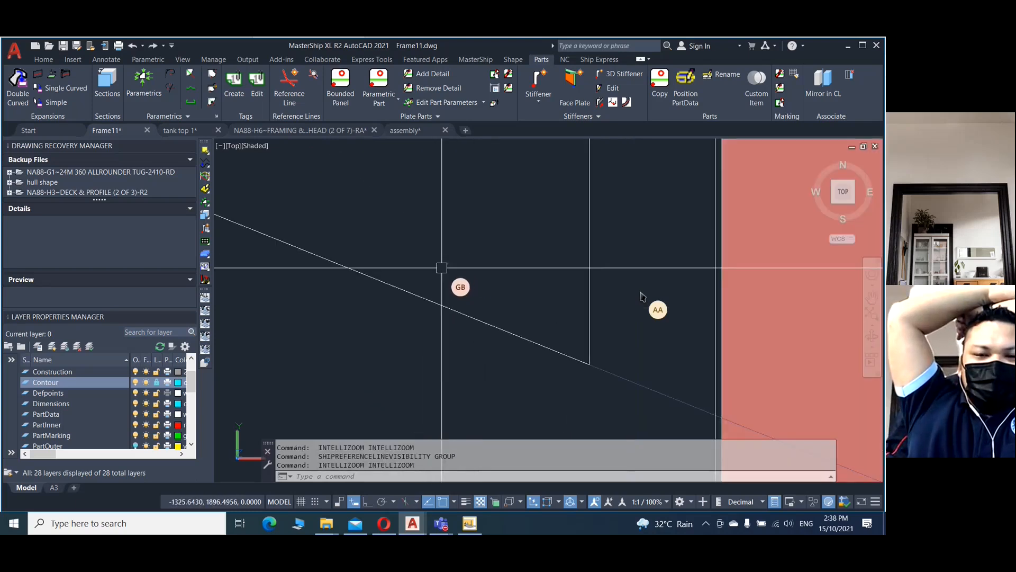
pyautogui.scroll(-3, 442, 268)
pyautogui.hotkey('ctrl', 'z')
pyautogui.hotkey('ctrl', 'z')
pyautogui.hotkey('ctrl', 'z')
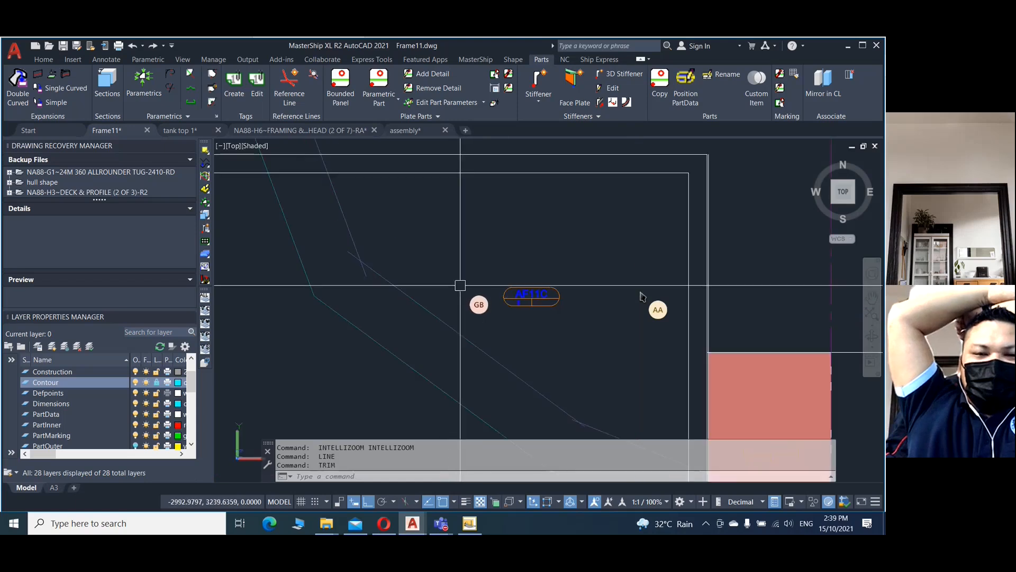
pyautogui.hotkey('ctrl', 'z')
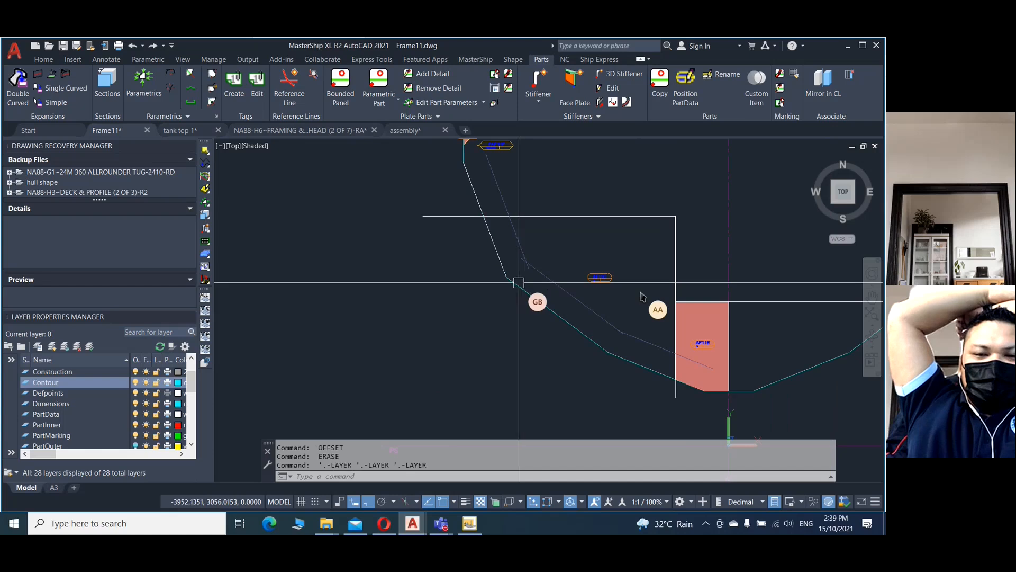
pyautogui.hotkey('ctrl', 'z')
pyautogui.hotkey('ctrl', 'y')
pyautogui.hotkey('ctrl', 'y')
pyautogui.hotkey('ctrl', 'y')
pyautogui.hotkey('ctrl', 'y')
pyautogui.hotkey('ctrl', 'y')
pyautogui.hotkey('ctrl', 'y')
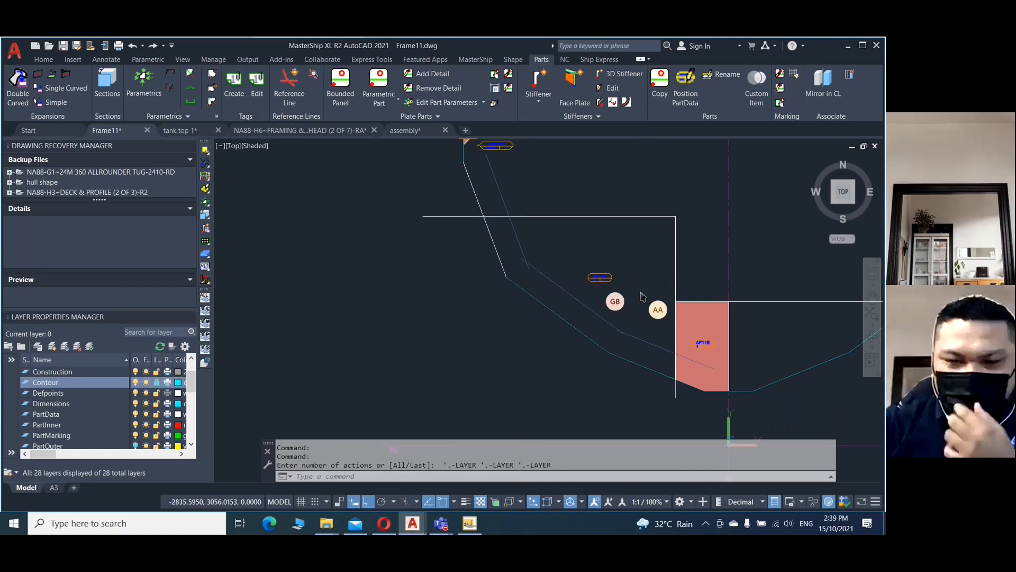
pyautogui.hotkey('ctrl', 'y')
pyautogui.hotkey('ctrl', 'y')
pyautogui.hotkey('ctrl', 'y')
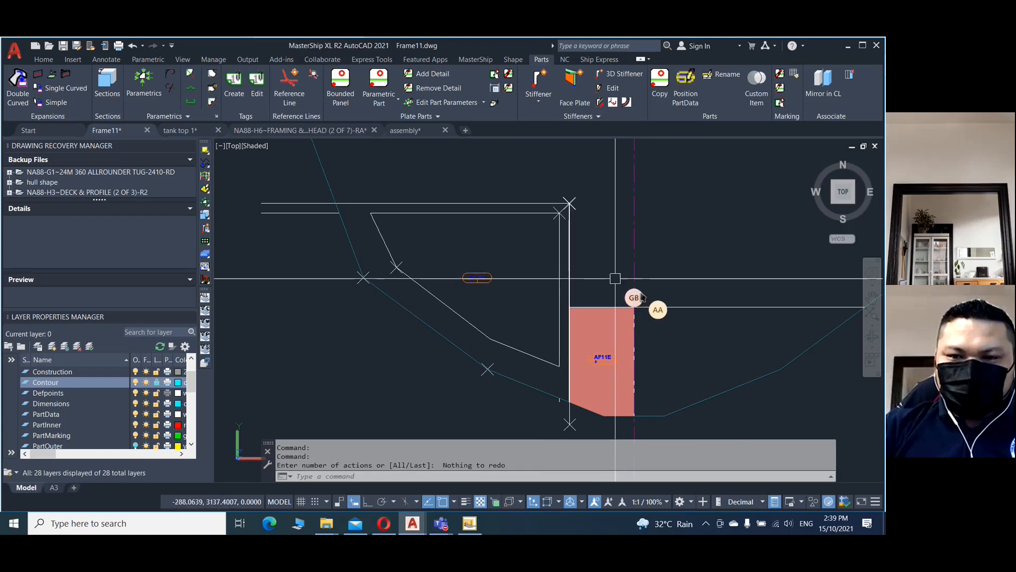
# - Undo the last part attempt and create an 8 mm STEEL parametric part from only the top edge, vertical line and hull contour
pyautogui.hotkey('ctrl', 'z')
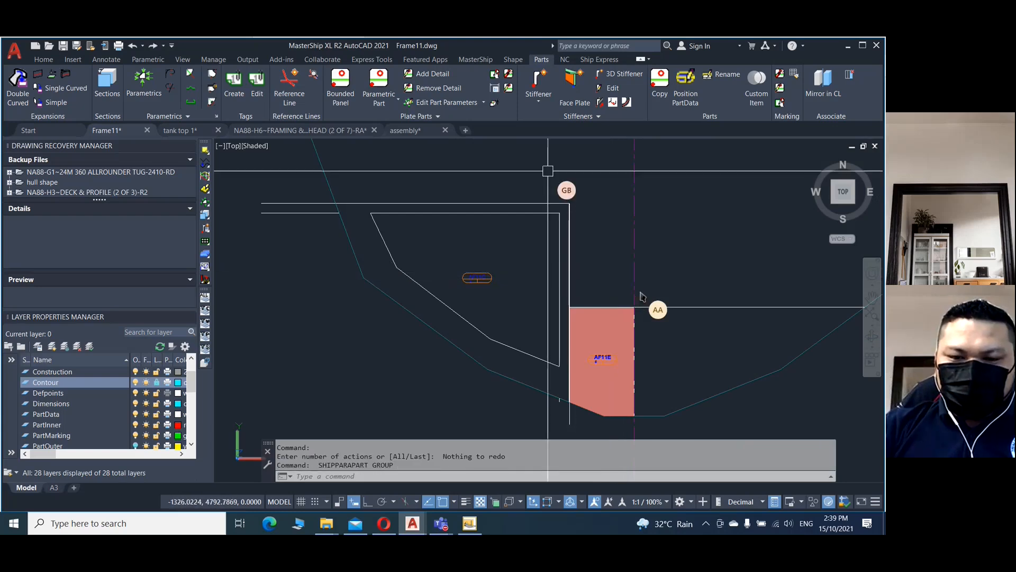
pyautogui.click(342, 79)
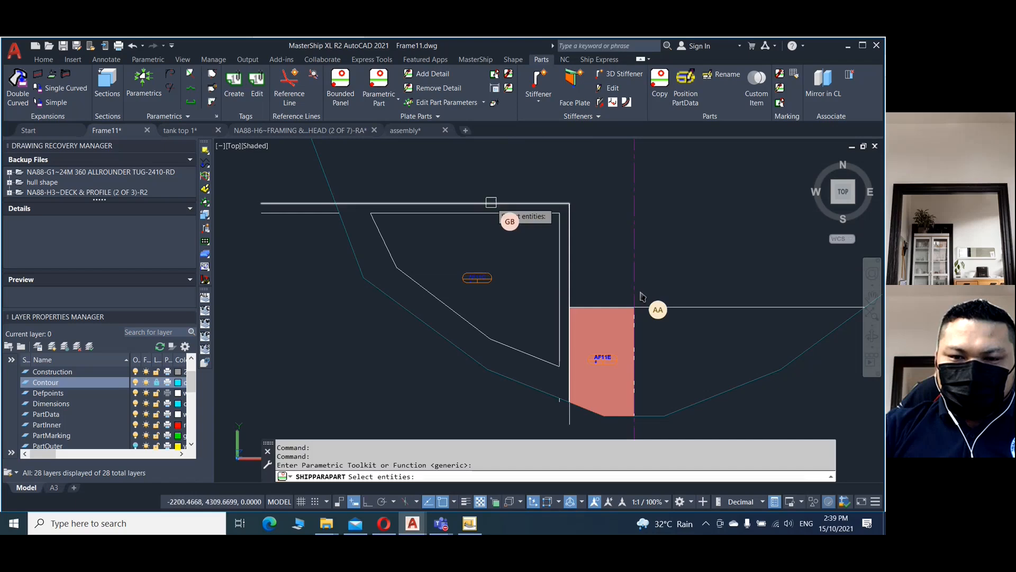
pyautogui.click(490, 202)
pyautogui.click(570, 230)
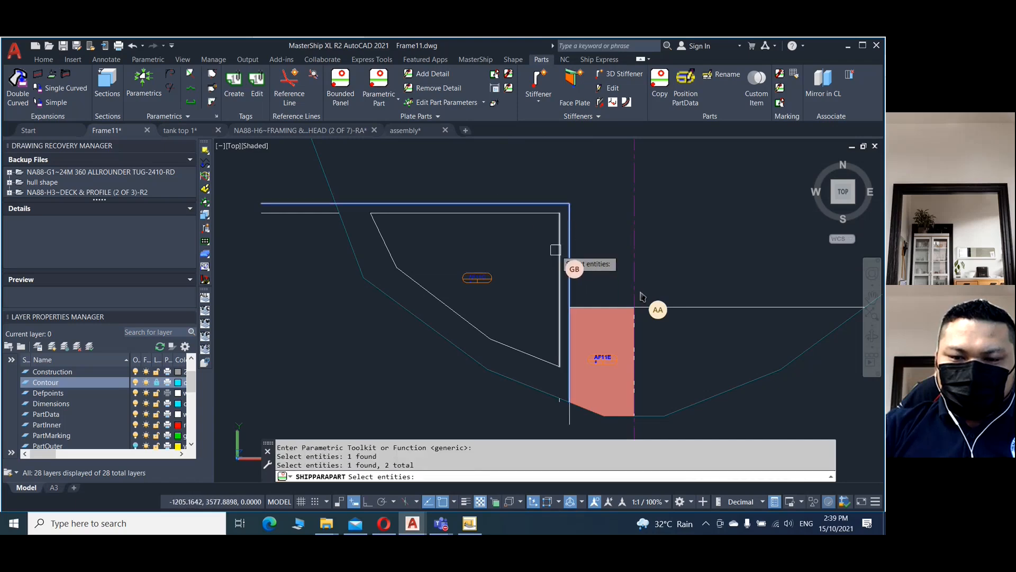
pyautogui.click(533, 388)
pyautogui.click(451, 343)
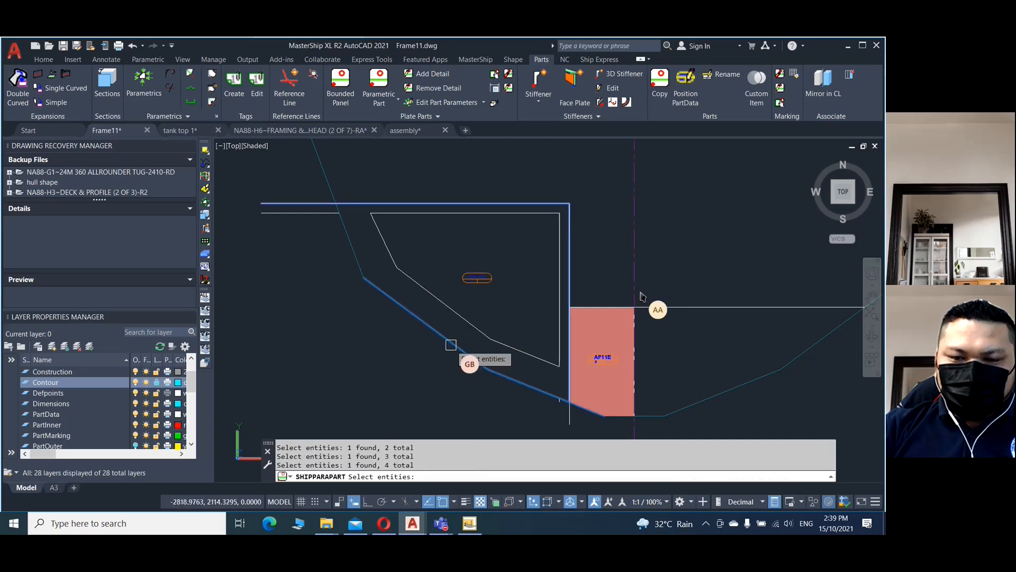
pyautogui.click(355, 262)
pyautogui.press('Return')
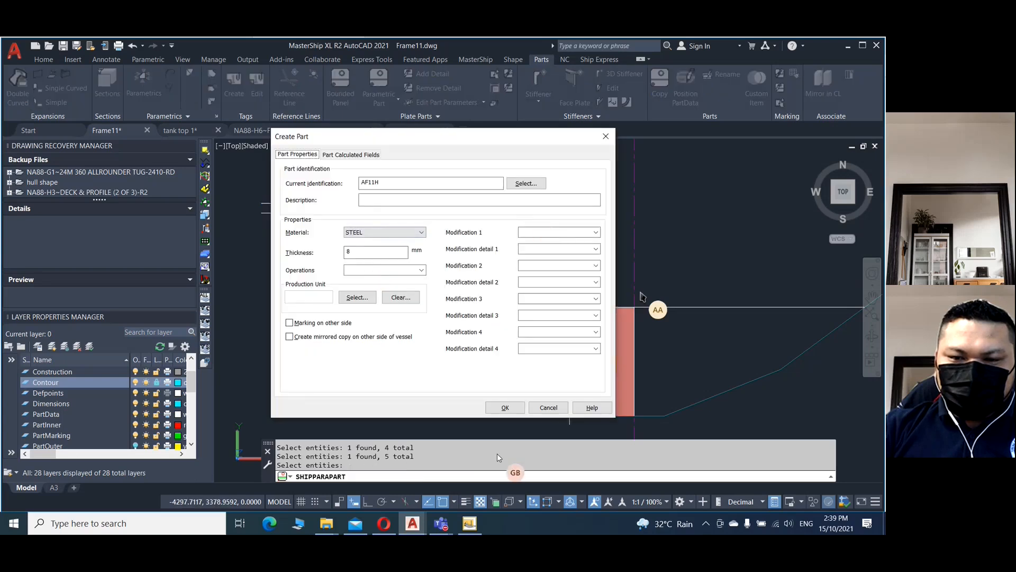
pyautogui.click(504, 407)
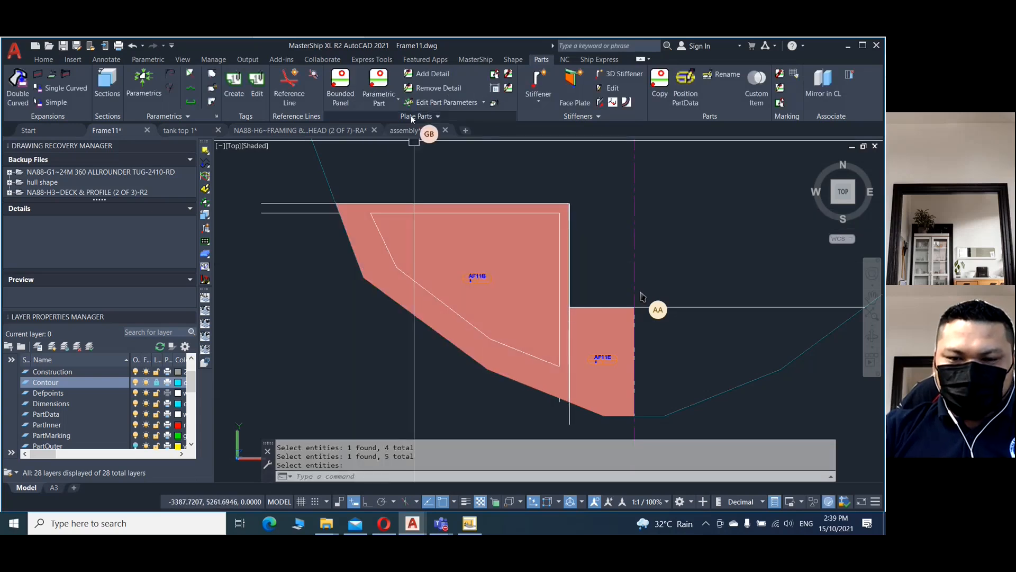
# - Add a generic hole to the large frame plate using the five inner boundary lines, dismissing the data source selection
pyautogui.click(509, 89)
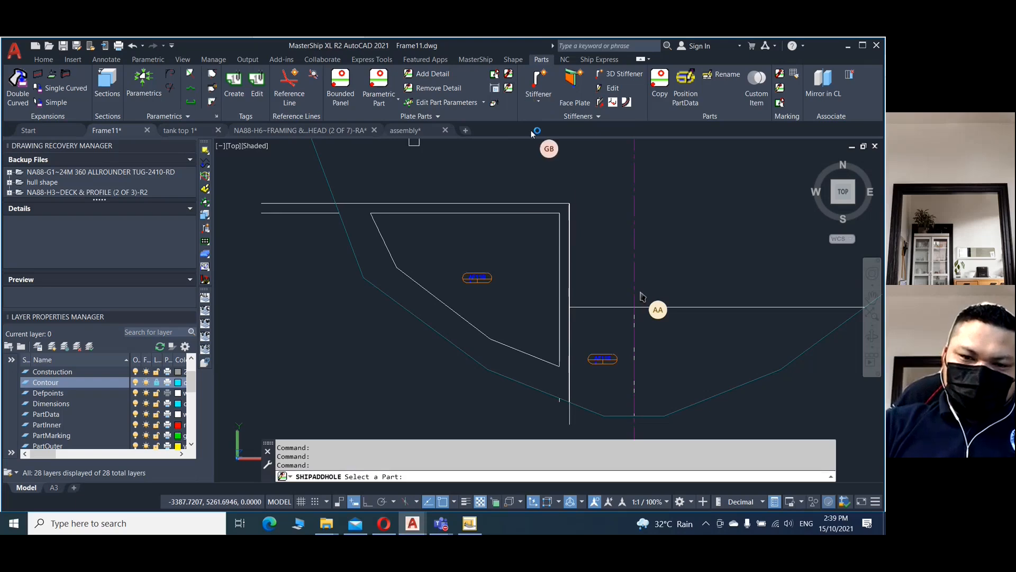
pyautogui.click(477, 277)
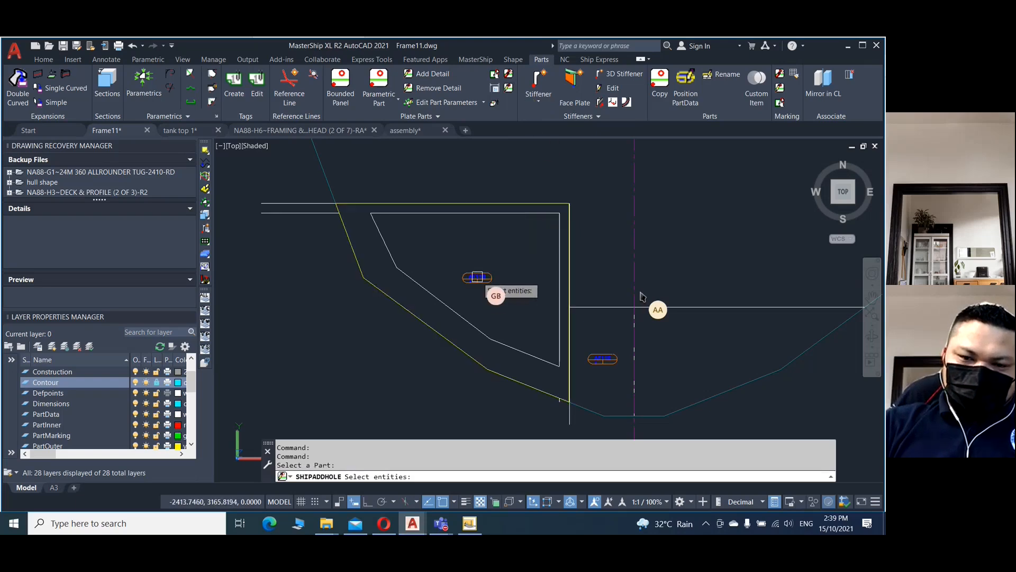
pyautogui.click(502, 212)
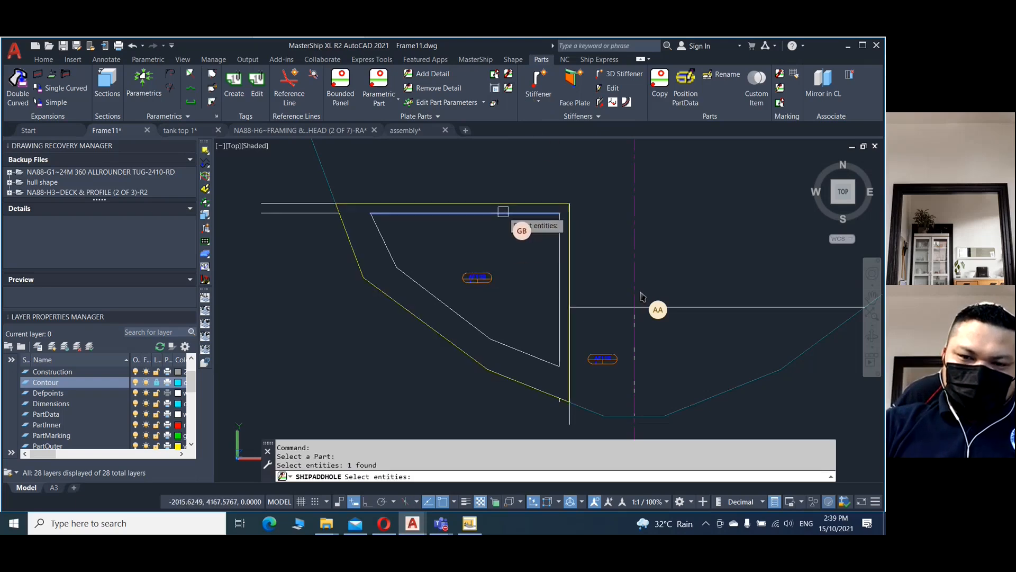
pyautogui.click(559, 242)
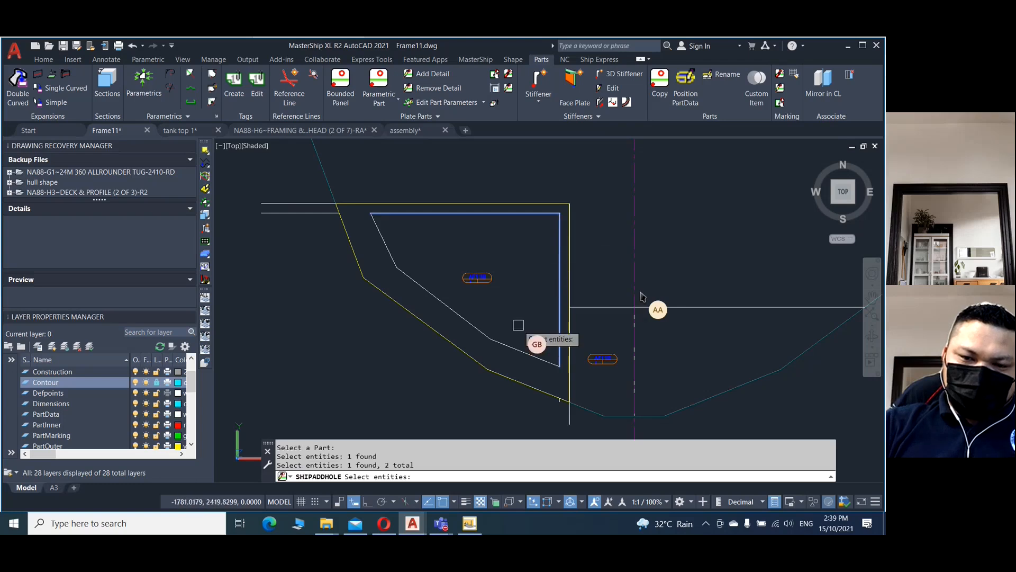
pyautogui.click(522, 351)
pyautogui.click(447, 306)
pyautogui.click(386, 243)
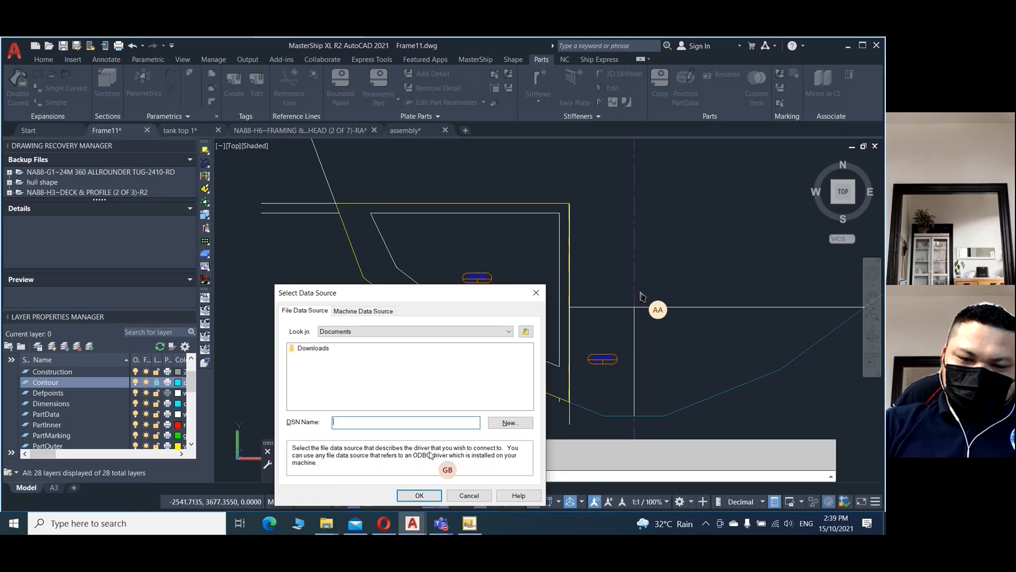
pyautogui.moveTo(390, 296); pyautogui.dragTo(310, 168)
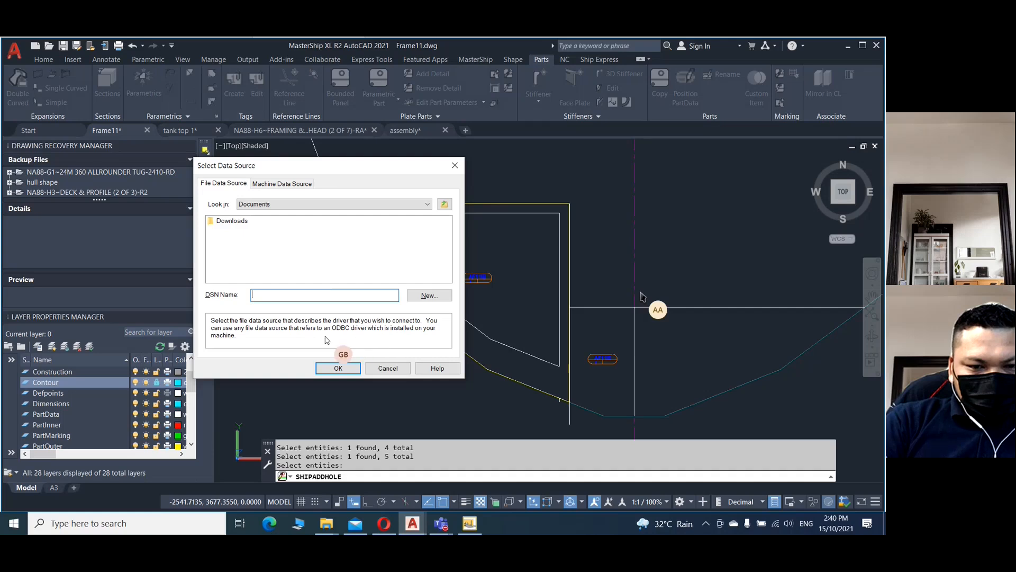
pyautogui.click(333, 369)
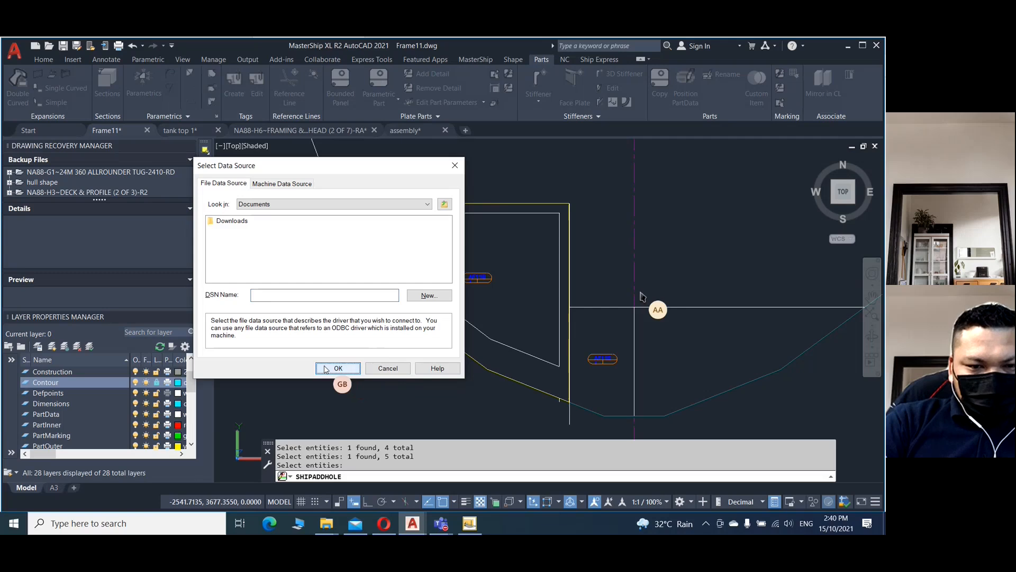
pyautogui.click(386, 369)
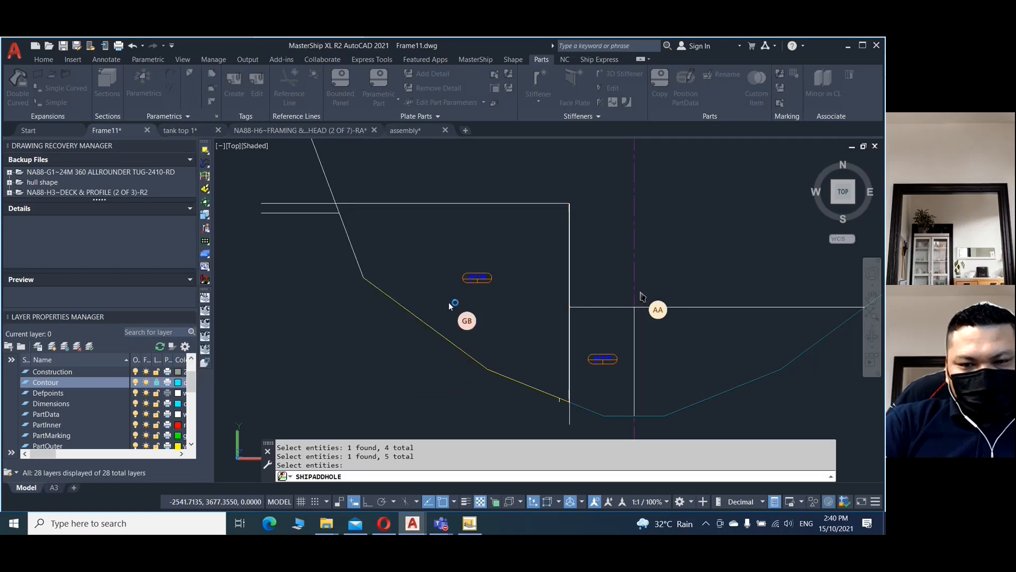
pyautogui.press('Return')
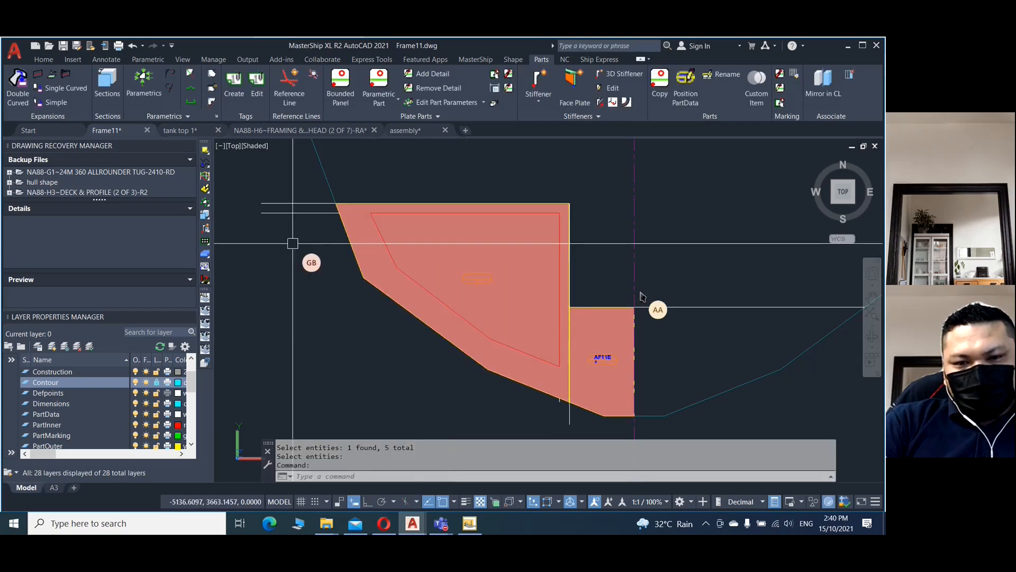
# - Erase the large plate's existing solid and generate a new solid from the part with its hole
pyautogui.click(433, 260)
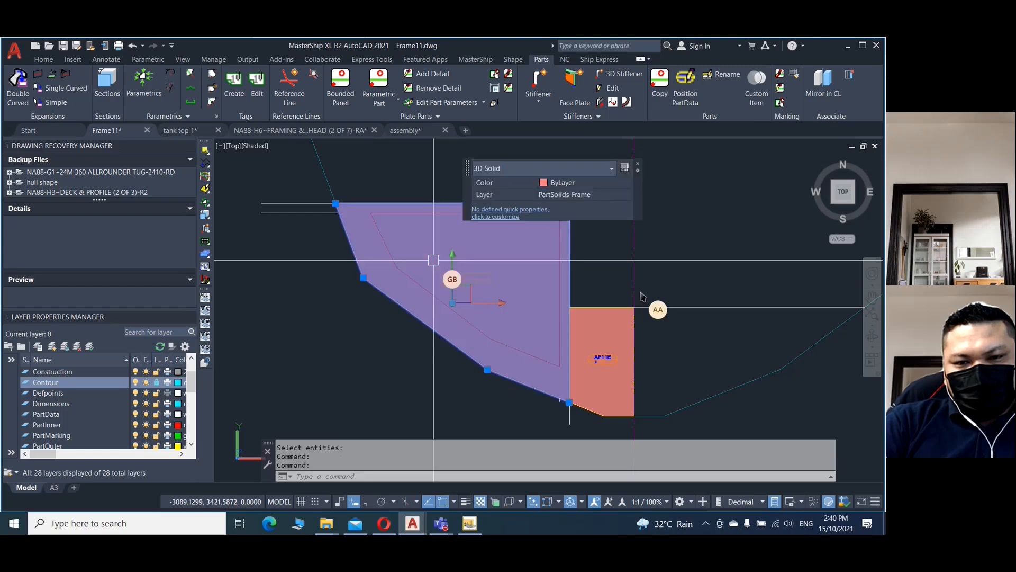
pyautogui.press('Delete')
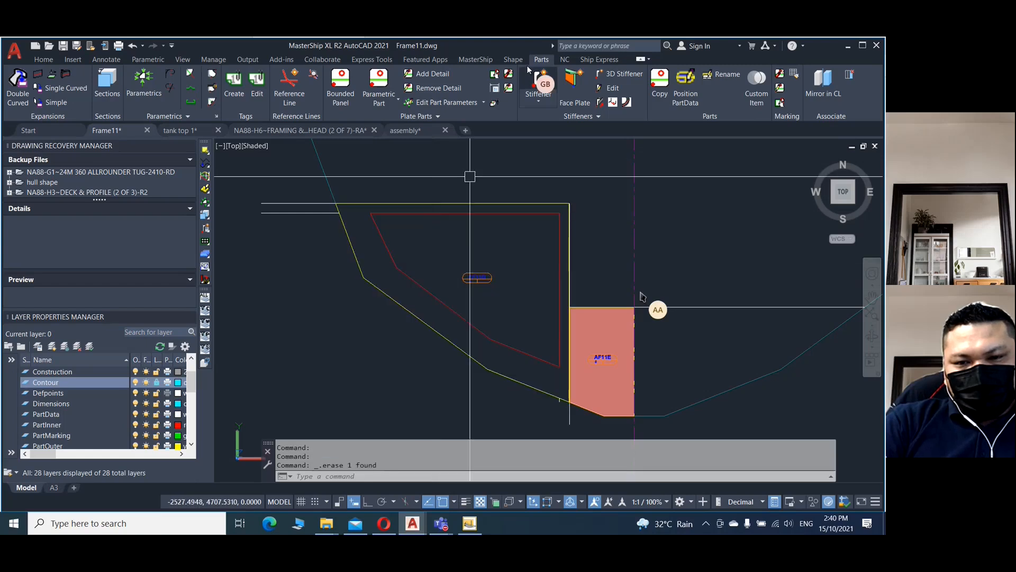
pyautogui.click(494, 104)
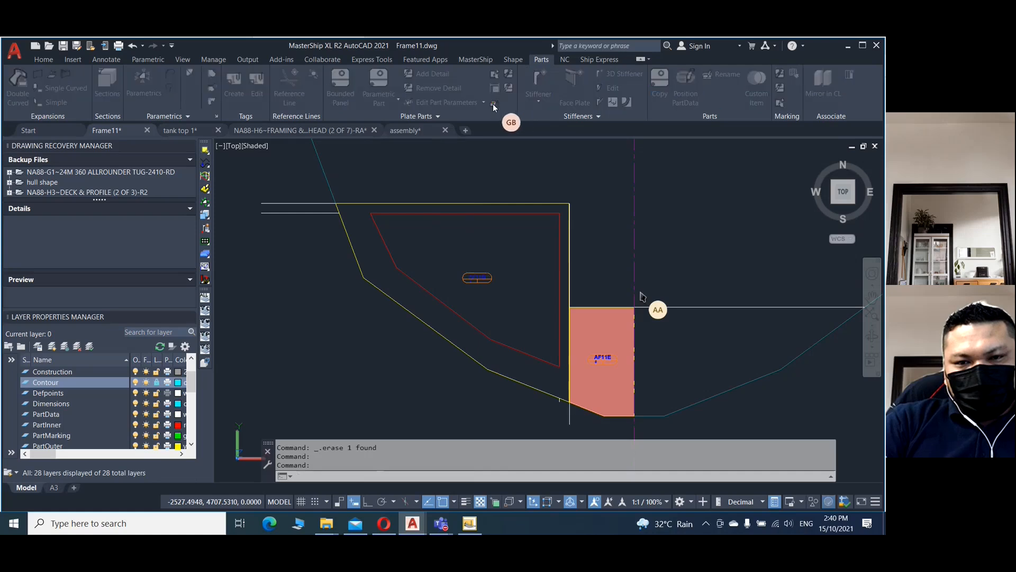
pyautogui.click(463, 365)
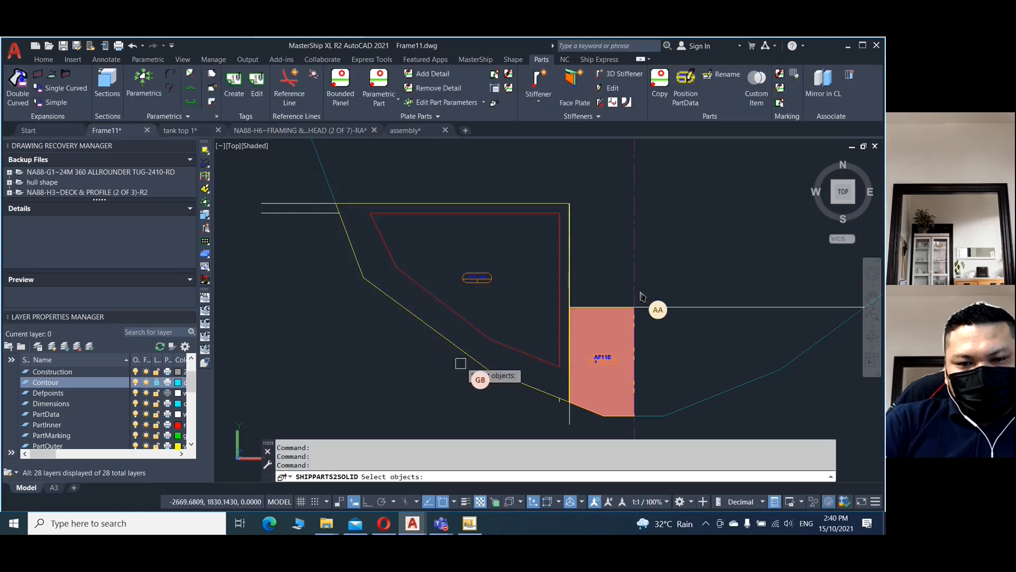
pyautogui.click(478, 278)
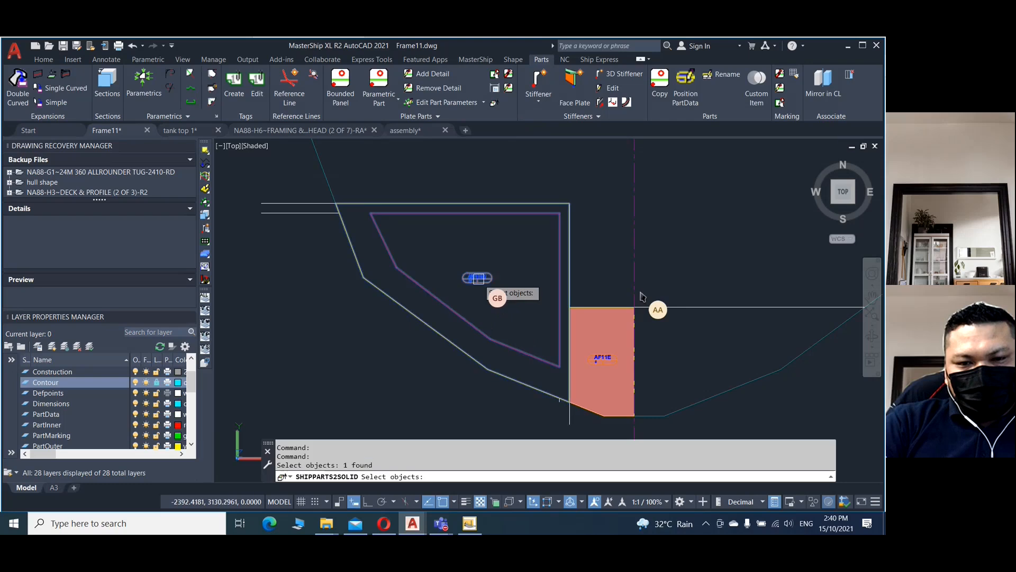
pyautogui.press('Return')
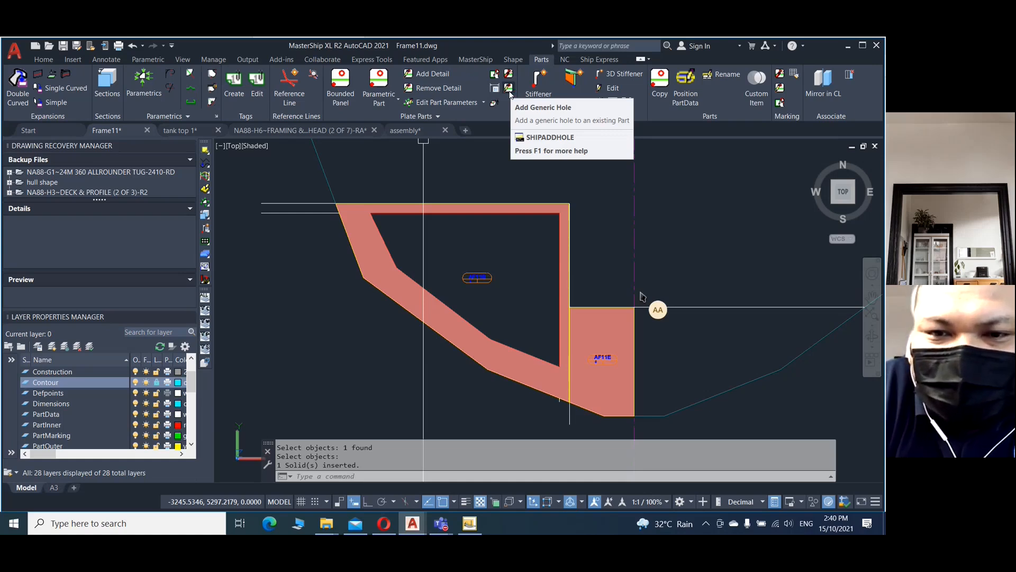
pyautogui.press('Escape')
pyautogui.press('Escape')
pyautogui.press('Escape')
pyautogui.click(481, 277)
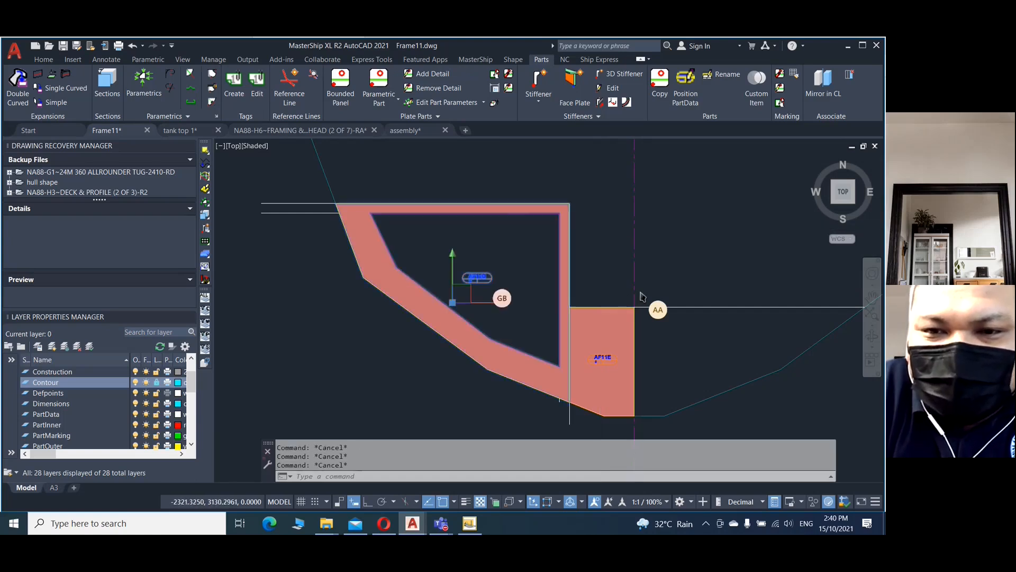
pyautogui.click(663, 200)
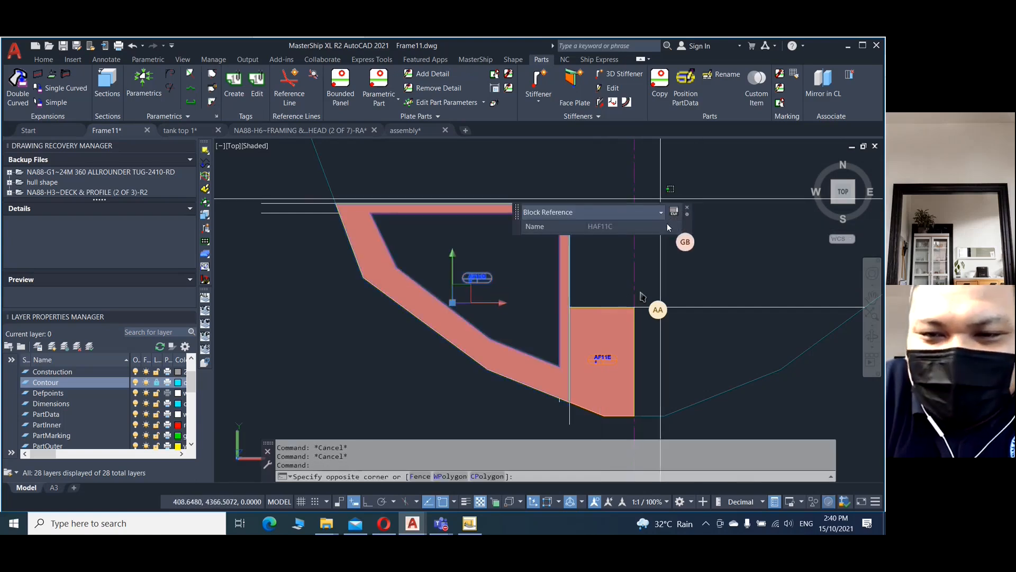
pyautogui.click(666, 223)
pyautogui.click(667, 223)
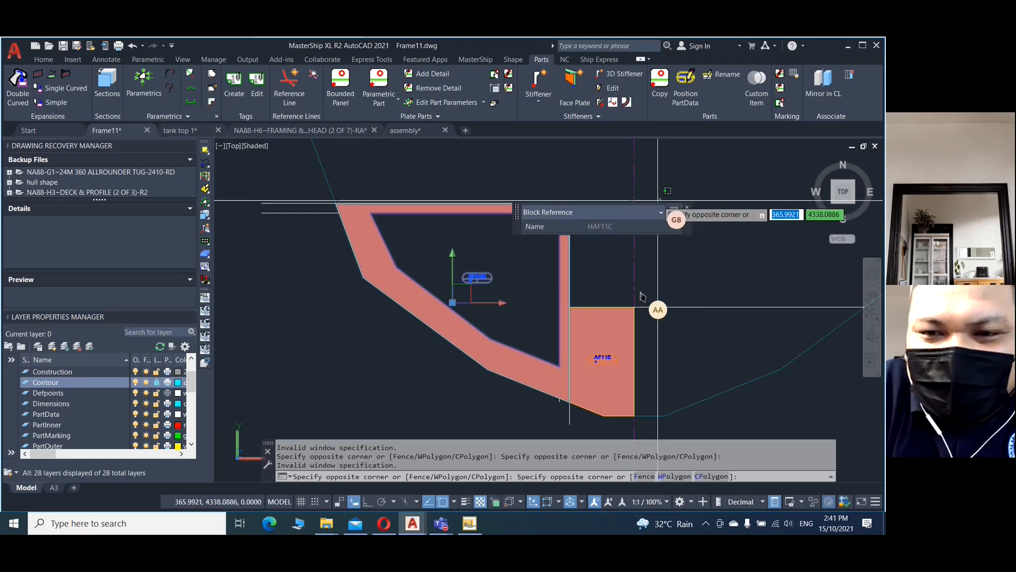
pyautogui.press('Escape')
pyautogui.press('Escape')
pyautogui.press('Escape')
# - Undo the large plate's solid, hole and part creation, going back to the untrimmed inner boundary lines
pyautogui.hotkey('ctrl', 'z')
pyautogui.hotkey('ctrl', 'z')
pyautogui.hotkey('ctrl', 'z')
pyautogui.hotkey('ctrl', 'z')
pyautogui.hotkey('ctrl', 'z')
pyautogui.hotkey('ctrl', 'z')
pyautogui.hotkey('ctrl', 'z')
pyautogui.hotkey('ctrl', 'z')
pyautogui.hotkey('ctrl', 'z')
pyautogui.hotkey('ctrl', 'z')
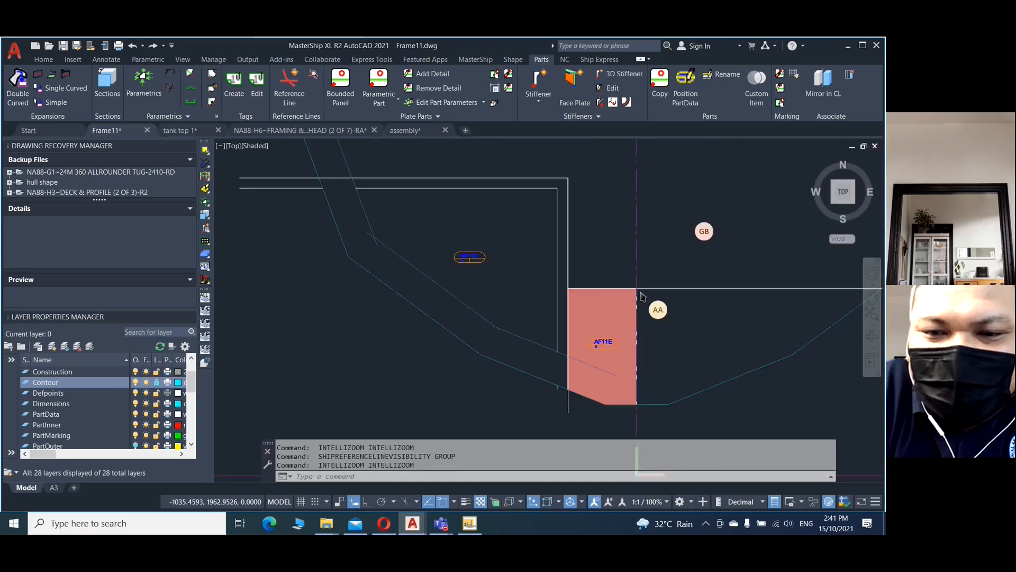
# - Undo the trims, lines, offsets and reference lines of the large plate's inner boundary, back to the yellow side strip's solid
pyautogui.hotkey('ctrl', 'z')
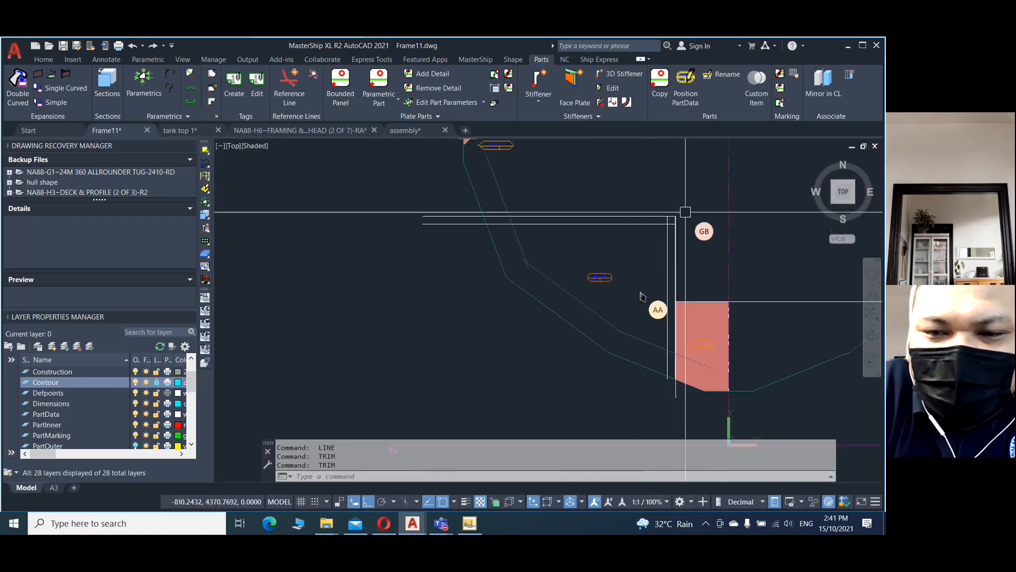
pyautogui.hotkey('ctrl', 'z')
pyautogui.hotkey('ctrl', 'z')
pyautogui.hotkey('ctrl', 'z')
pyautogui.hotkey('ctrl', 'z')
pyautogui.hotkey('ctrl', 'z')
pyautogui.hotkey('ctrl', 'z')
pyautogui.hotkey('ctrl', 'z')
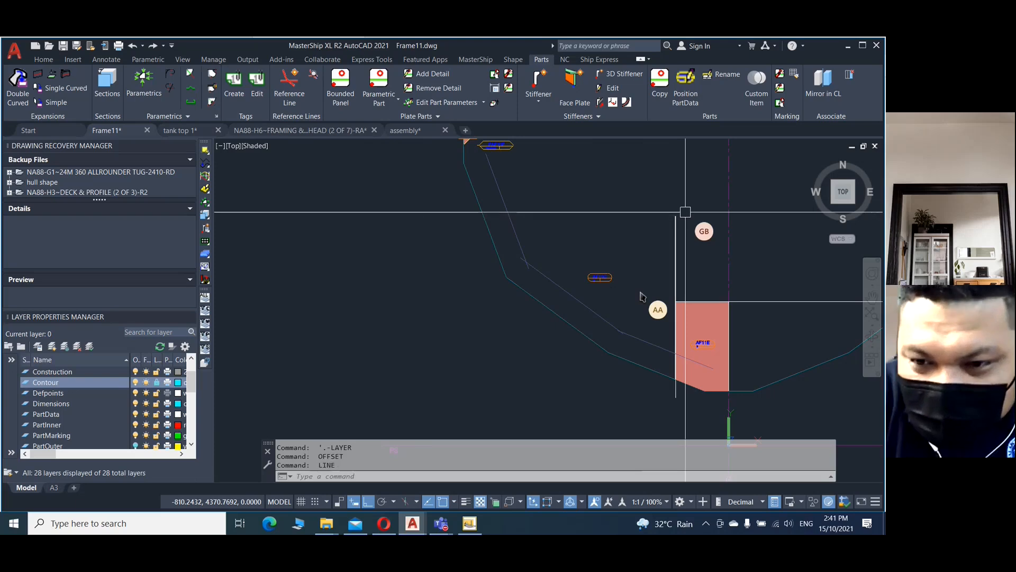
pyautogui.hotkey('ctrl', 'z')
pyautogui.hotkey('ctrl', 'z')
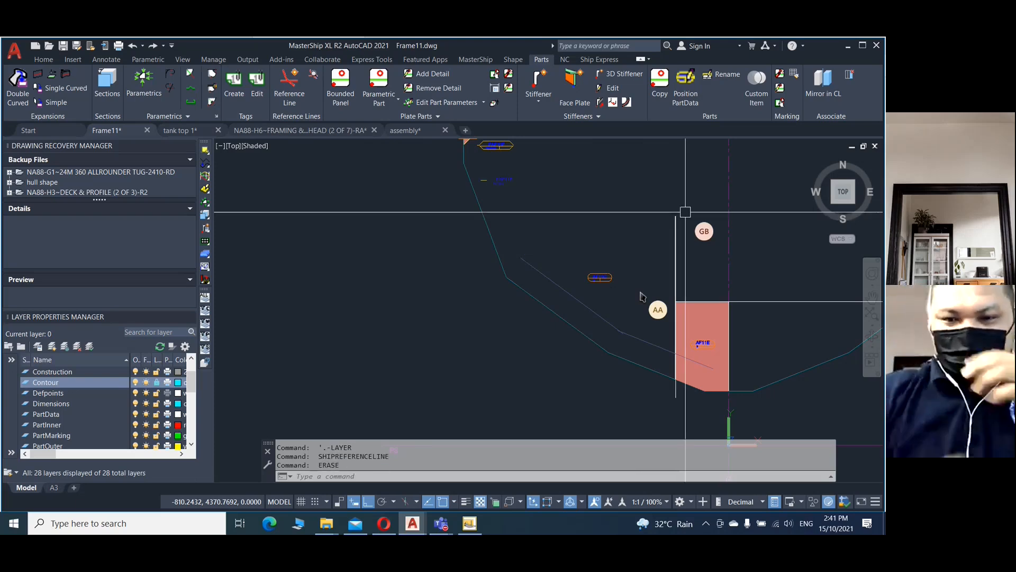
pyautogui.hotkey('ctrl', 'z')
pyautogui.hotkey('ctrl', 'z')
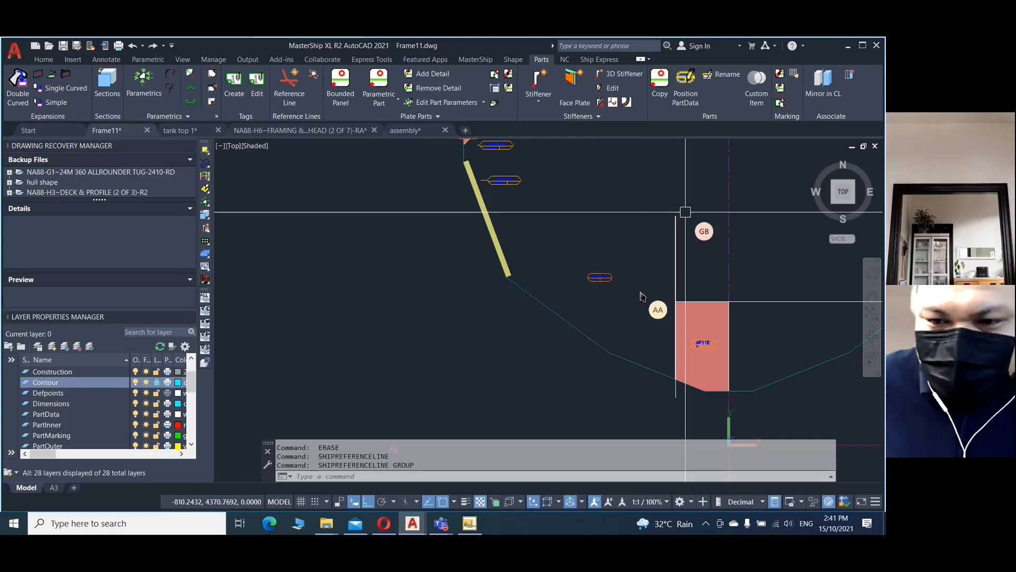
# - Undo the hole detail, parametric part and outline curves of the separate sample plate beside the frame
pyautogui.scroll(-2, 639, 296)
pyautogui.hotkey('ctrl', 'z')
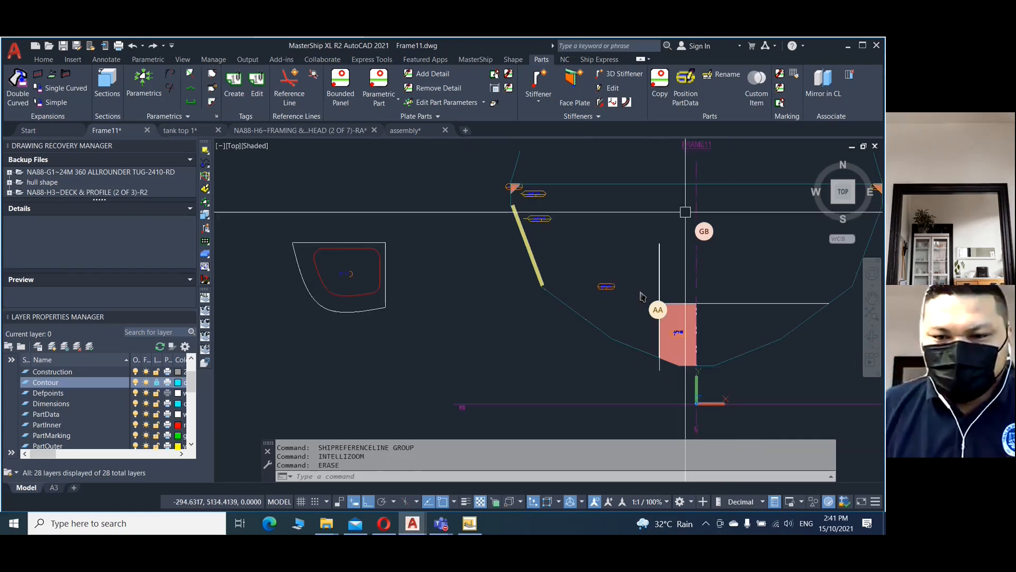
pyautogui.hotkey('ctrl', 'z')
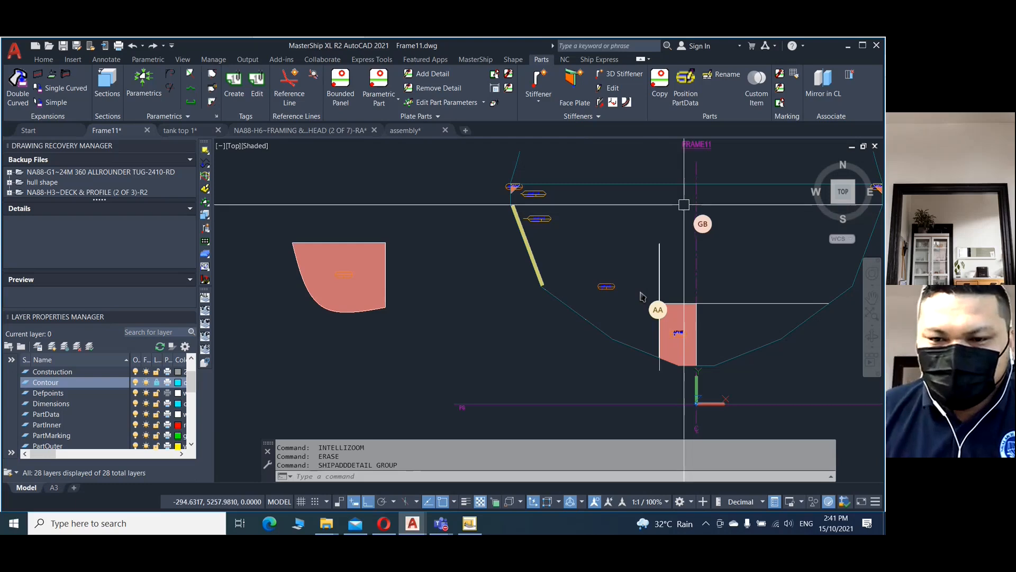
pyautogui.hotkey('ctrl', 'z')
pyautogui.hotkey('ctrl', 'z')
pyautogui.hotkey('ctrl', 'z')
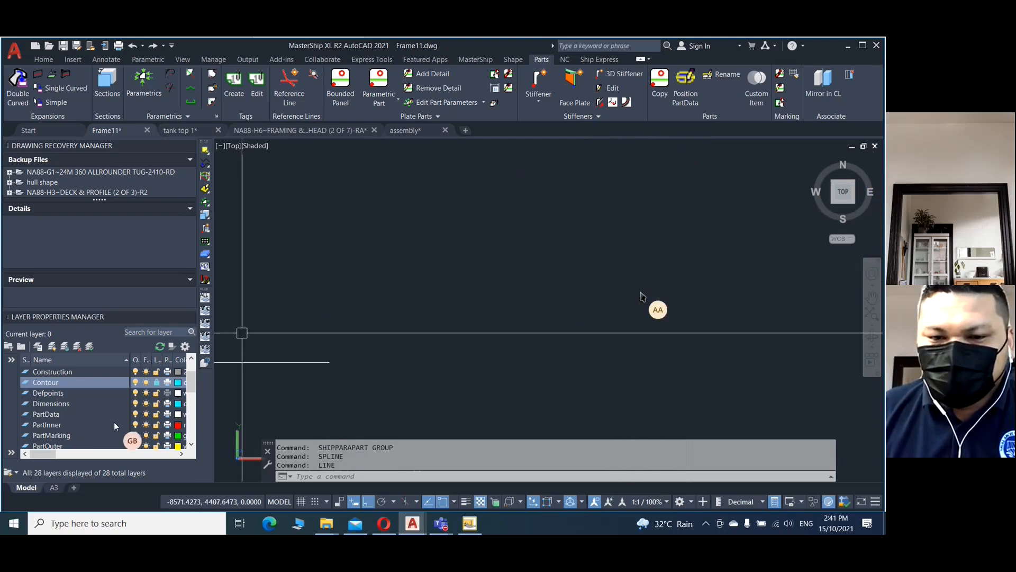
pyautogui.scroll(-2, 142, 432)
pyautogui.scroll(3, 140, 433)
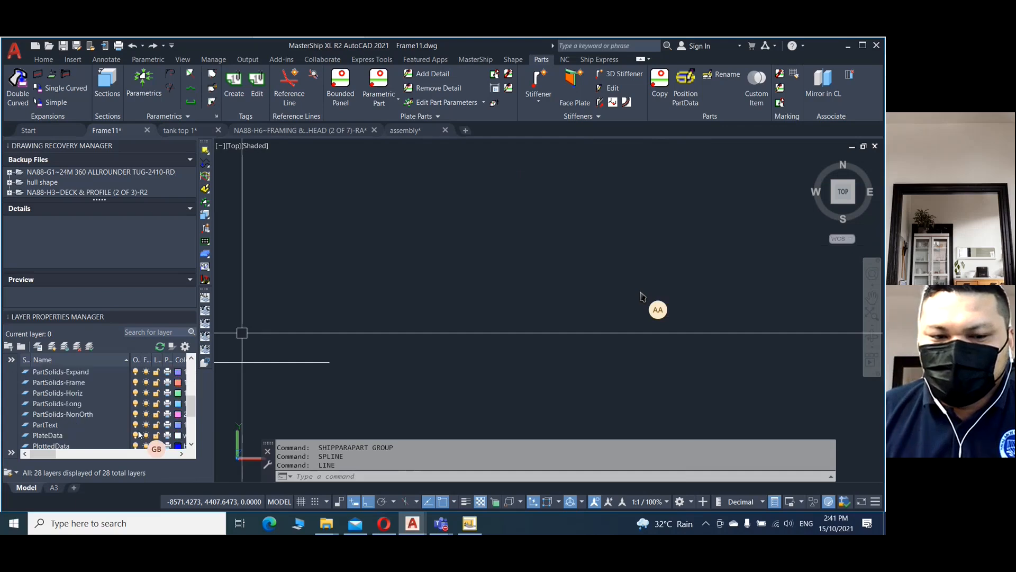
pyautogui.scroll(1, 136, 432)
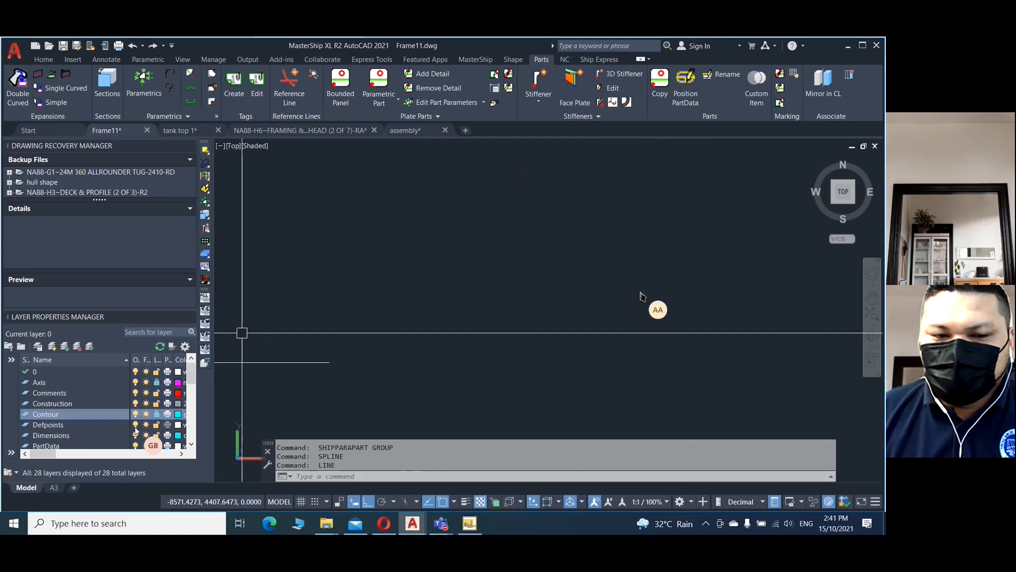
pyautogui.scroll(-1, 135, 437)
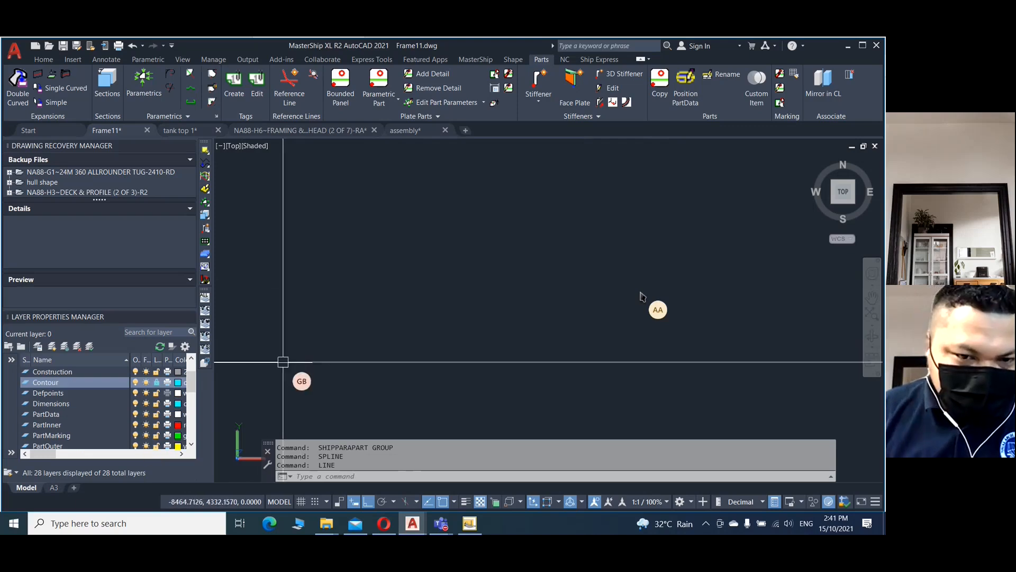
# - Erase the HAF11C part data block between the hull side and the vertical line of frame 11
pyautogui.scroll(-3, 282, 362)
pyautogui.scroll(-2, 278, 362)
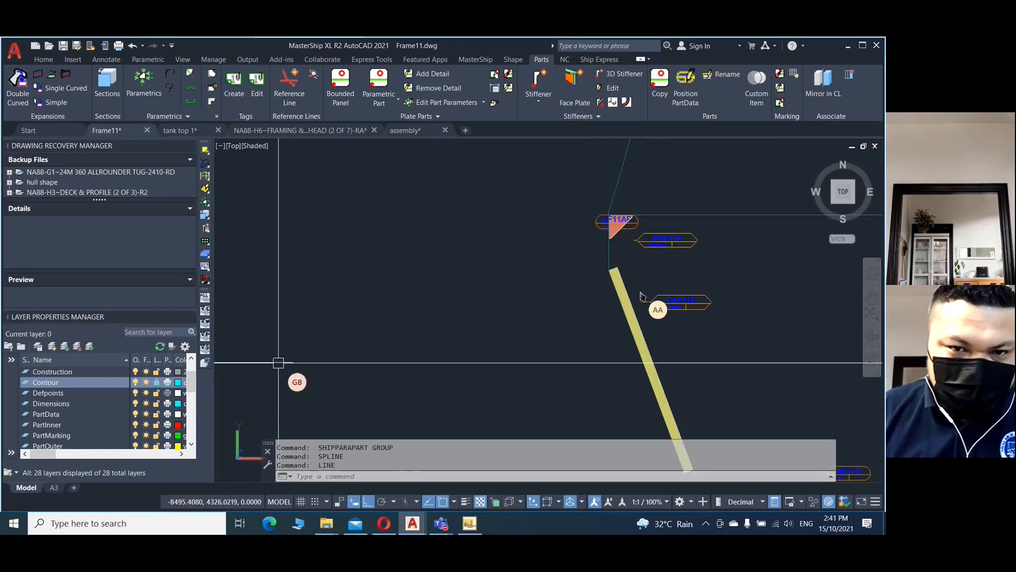
pyautogui.scroll(-2, 278, 362)
pyautogui.scroll(-2, 278, 362)
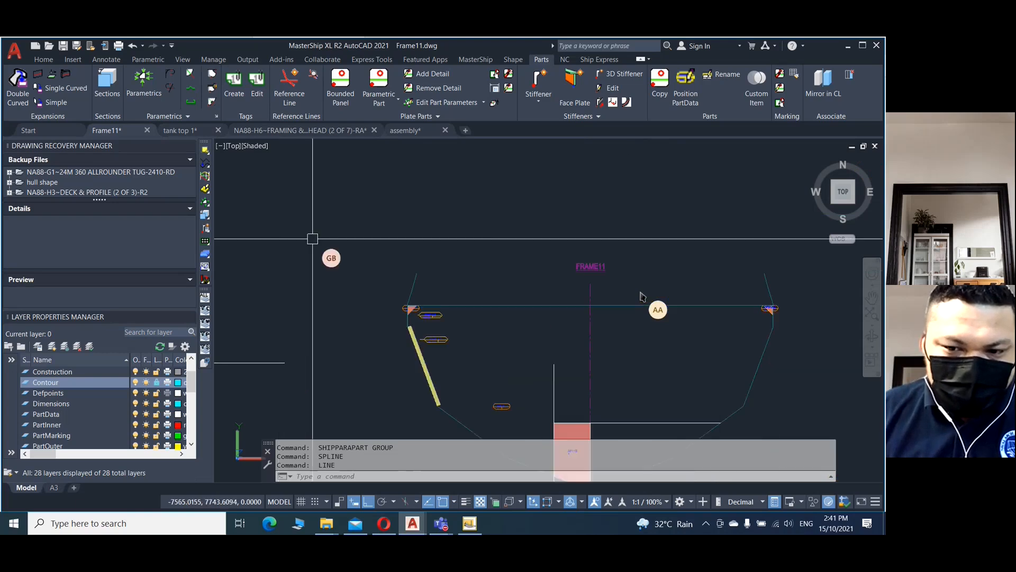
pyautogui.click(501, 407)
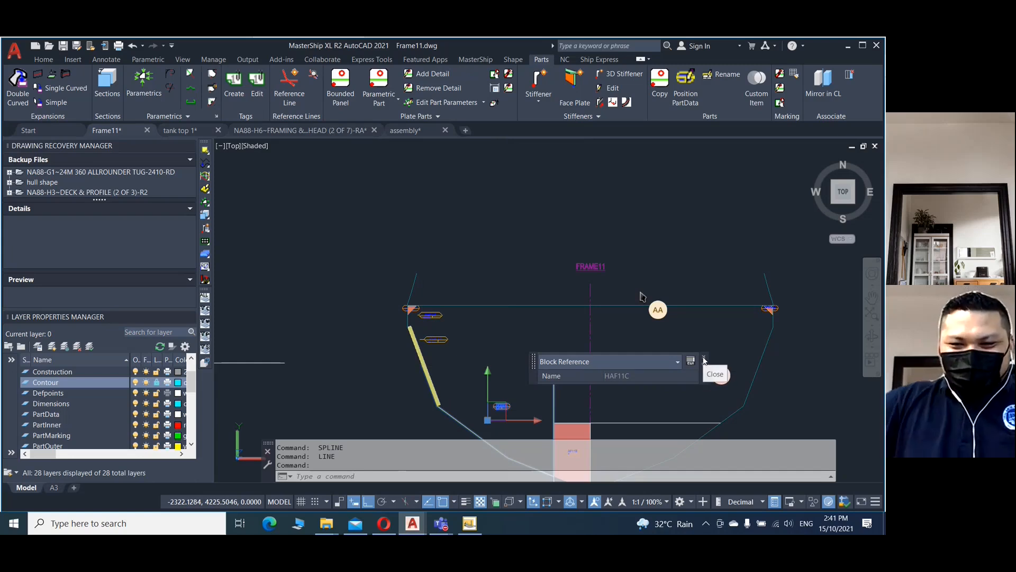
pyautogui.click(534, 219)
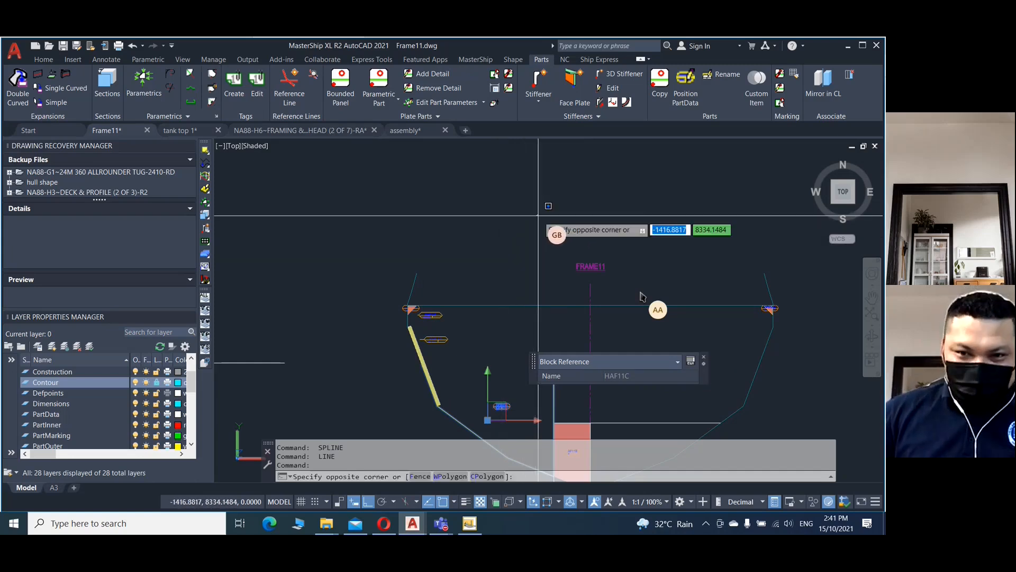
pyautogui.press('Escape')
pyautogui.press('Escape')
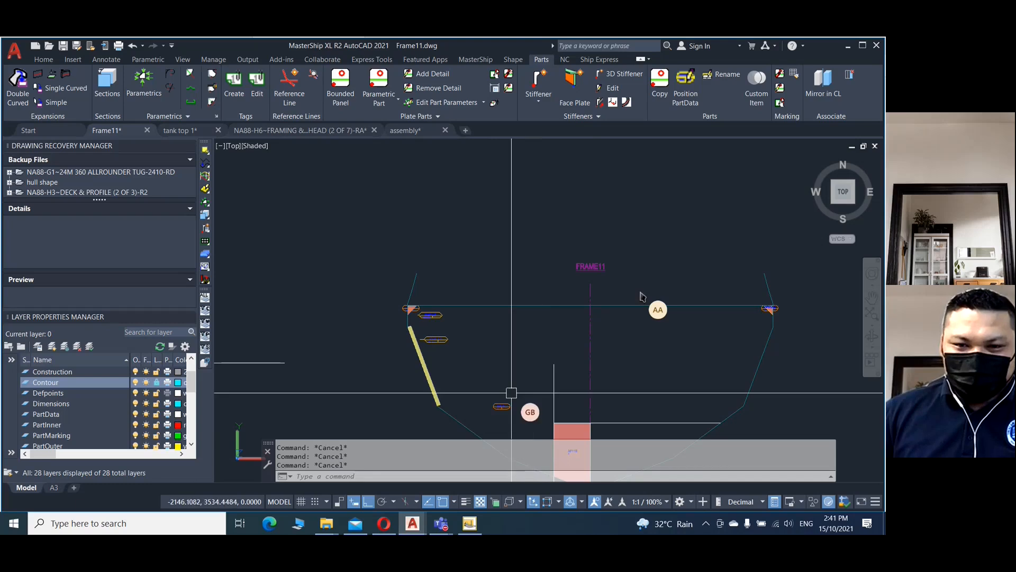
pyautogui.click(501, 405)
pyautogui.press('Delete')
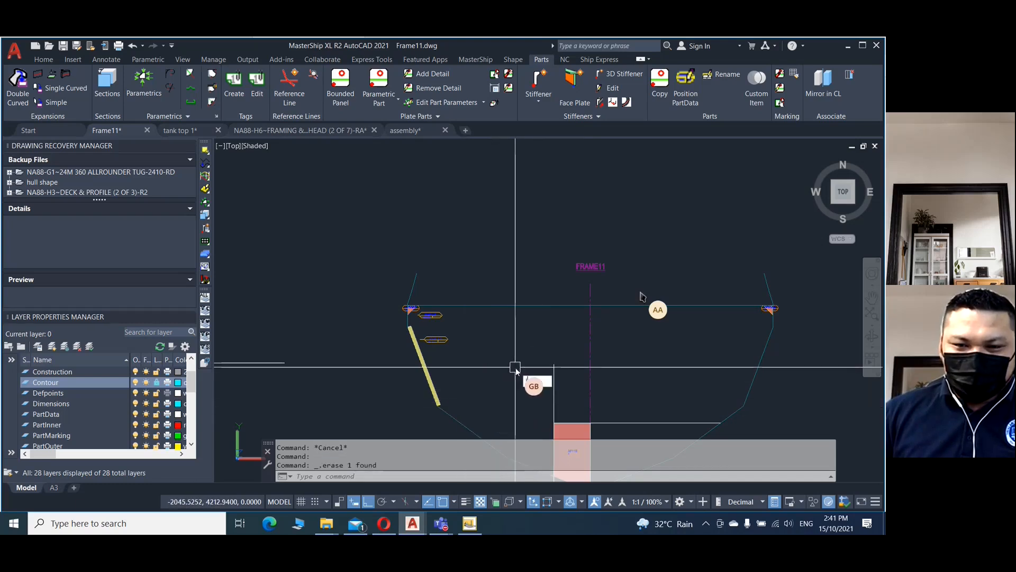
# - Draw a horizontal line about 4250 long from the vertical line's upper end outward past the hull contour
pyautogui.write('L')
pyautogui.press('Return')
pyautogui.click(553, 364)
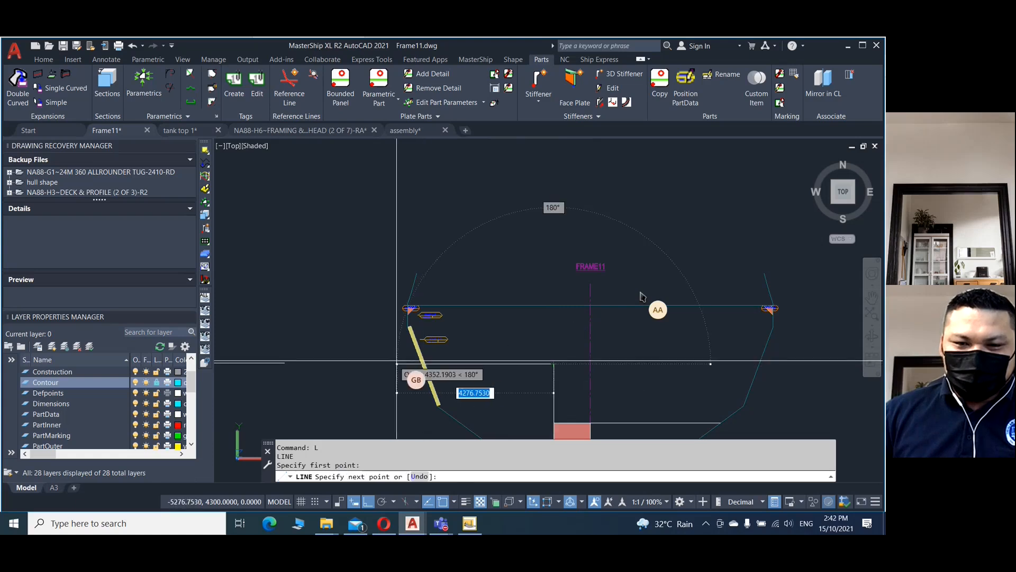
pyautogui.click(398, 363)
pyautogui.rightClick(397, 362)
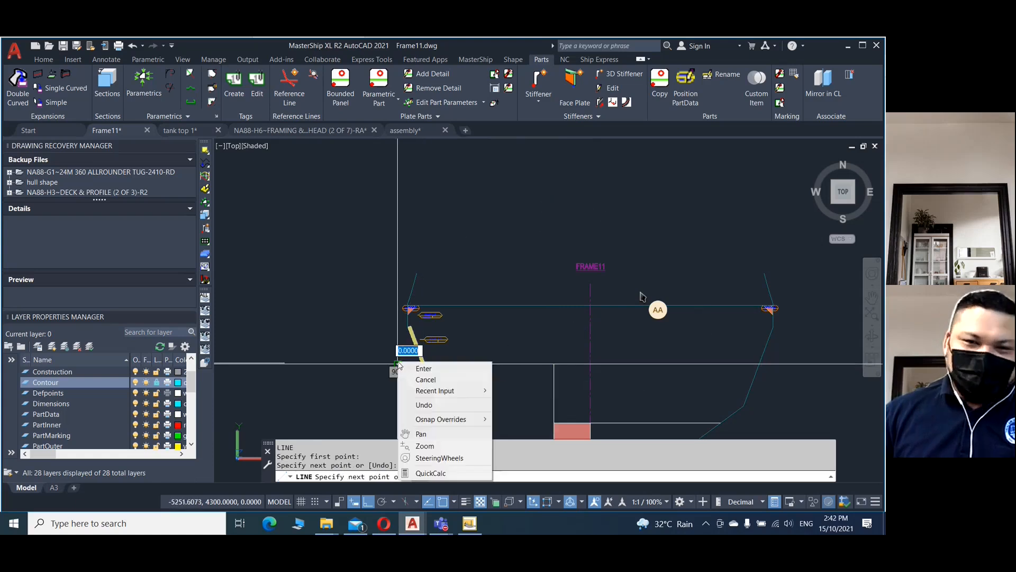
pyautogui.click(421, 367)
pyautogui.scroll(-2, 371, 186)
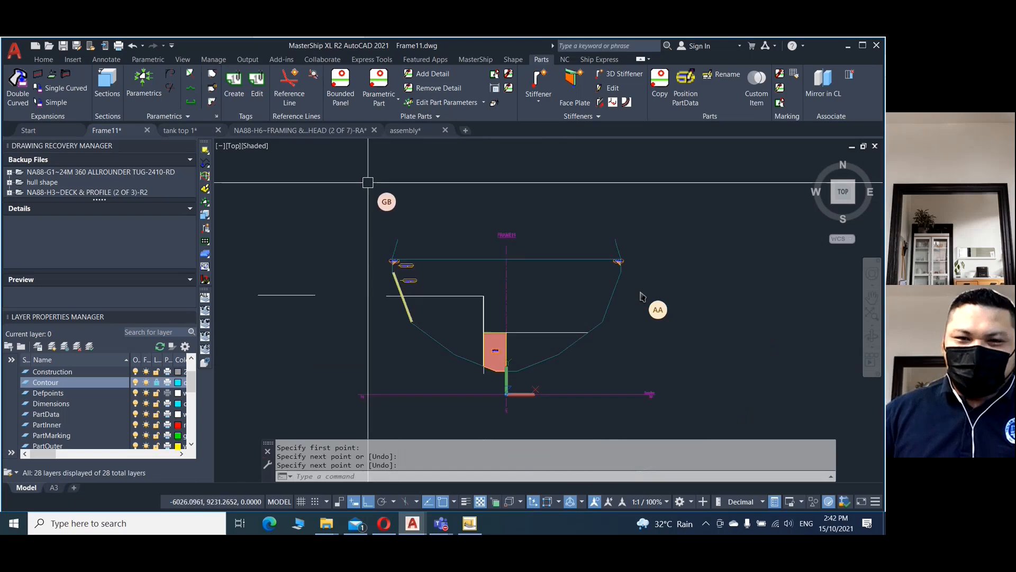
pyautogui.scroll(2, 444, 324)
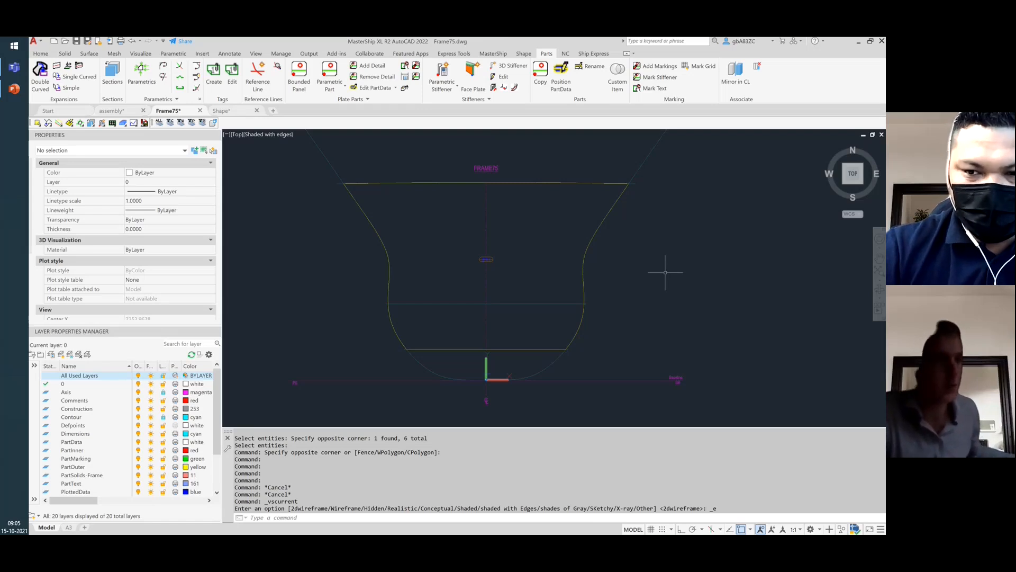
pyautogui.write('spl')
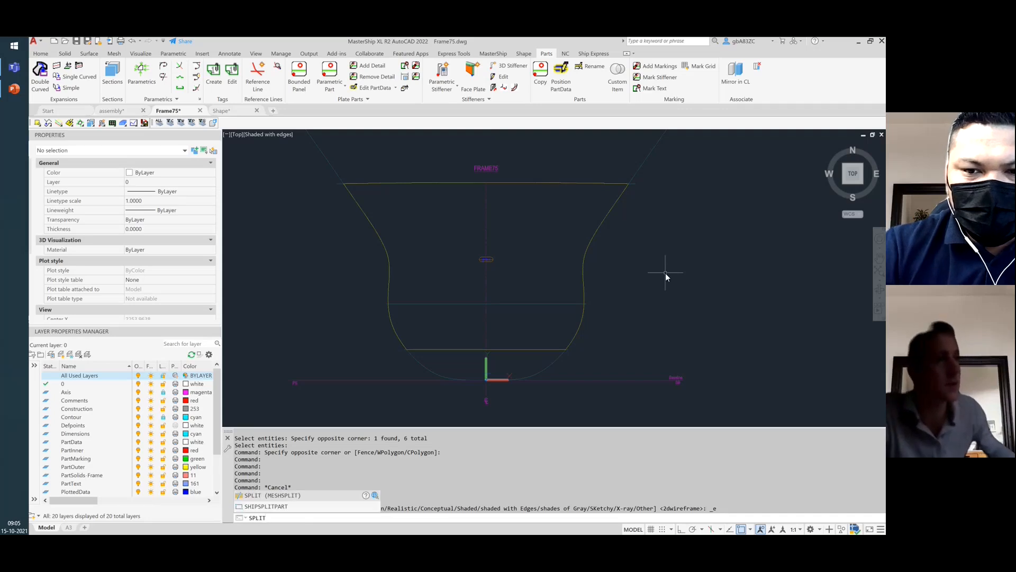
pyautogui.press('Down')
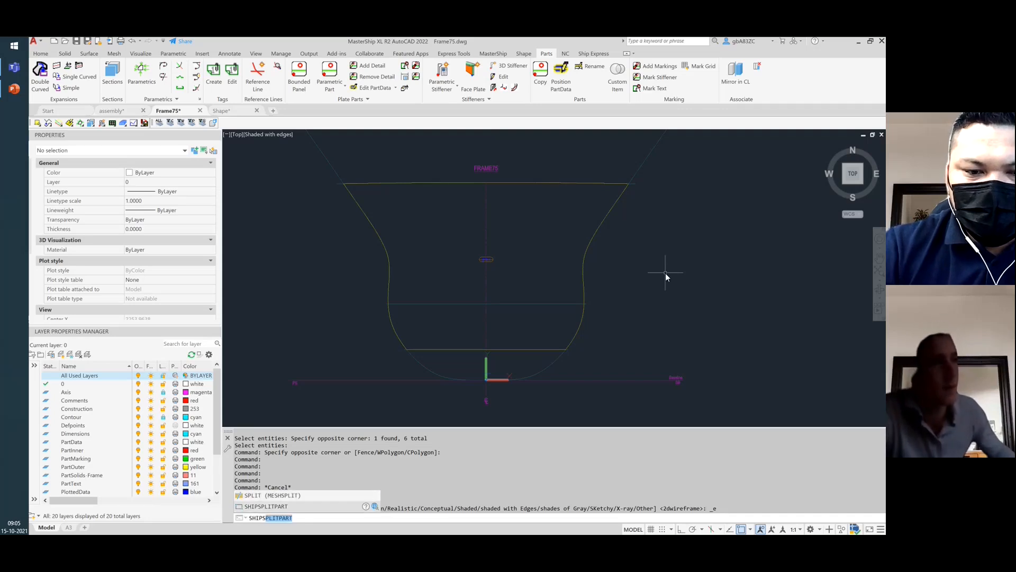
pyautogui.press('Return')
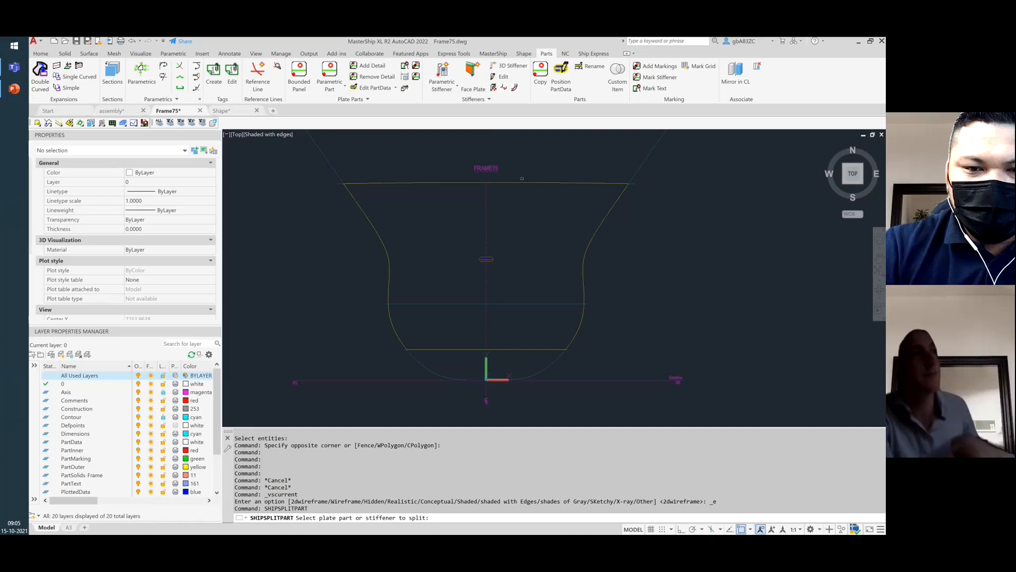
pyautogui.press('Escape')
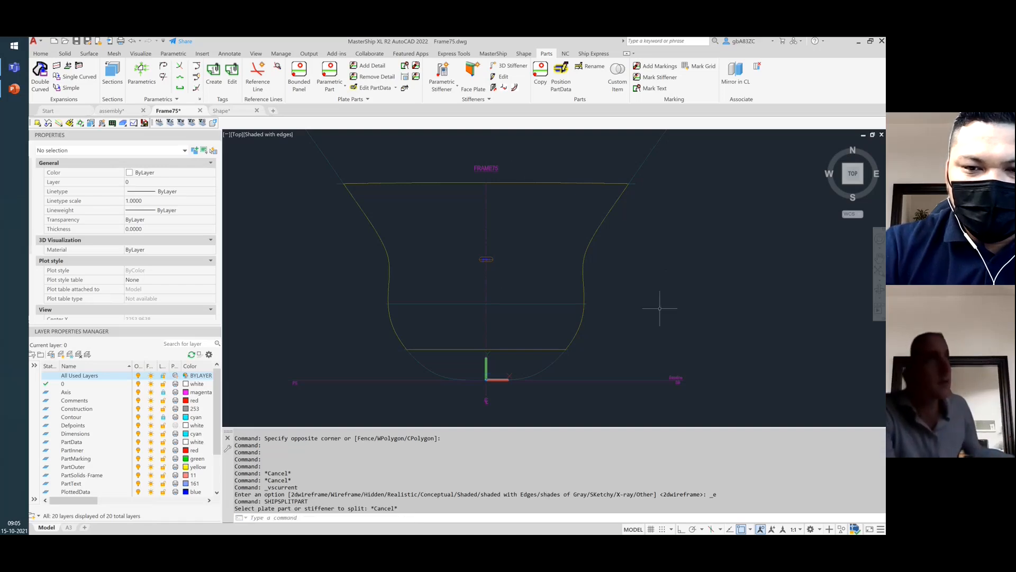
pyautogui.write('L')
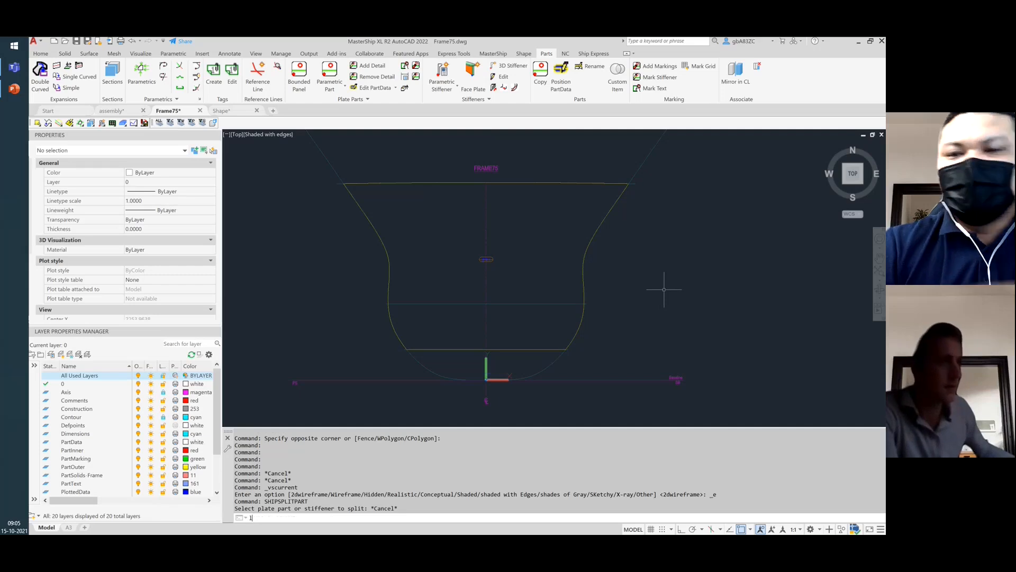
pyautogui.press('Return')
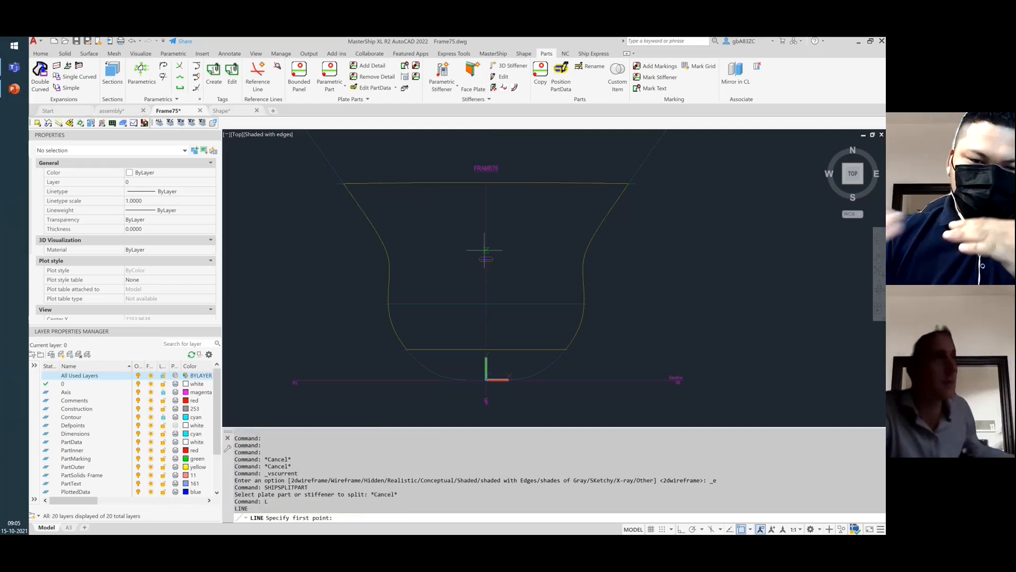
pyautogui.click(363, 266)
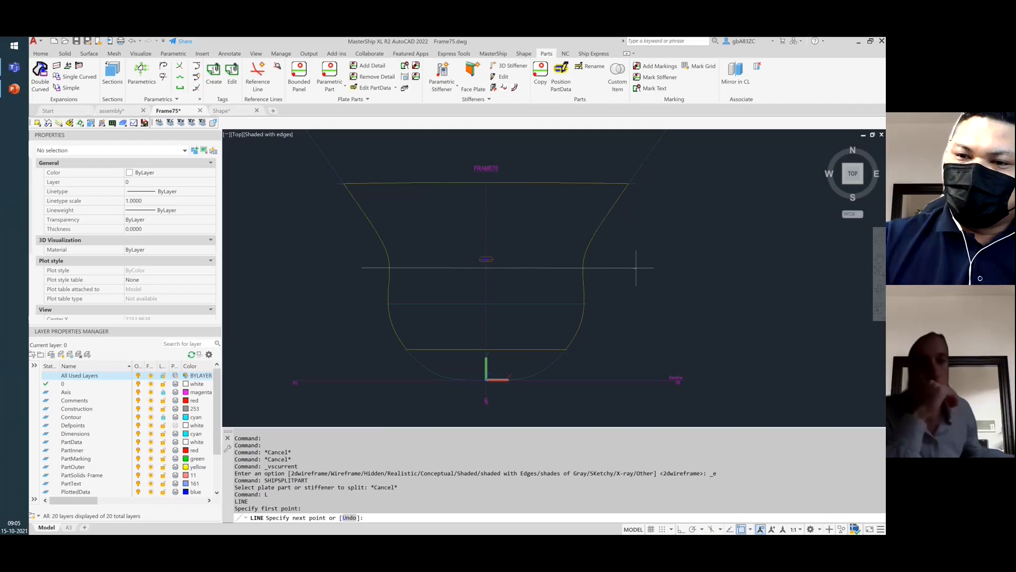
pyautogui.press('Escape')
pyautogui.press('Escape')
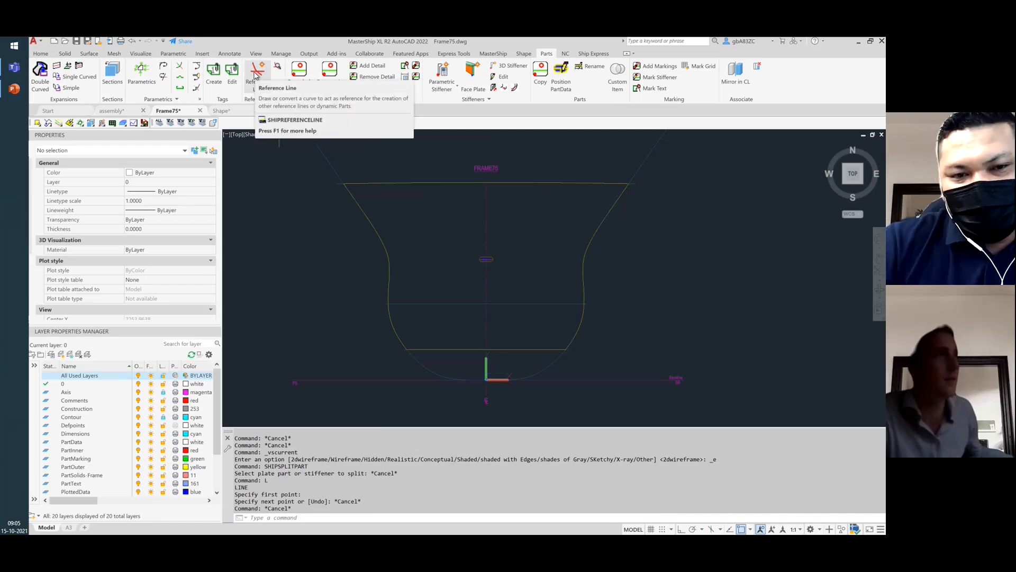
# - Measure the distance between the upper and lower edge levels of the frame 75 plate
pyautogui.write('dist')
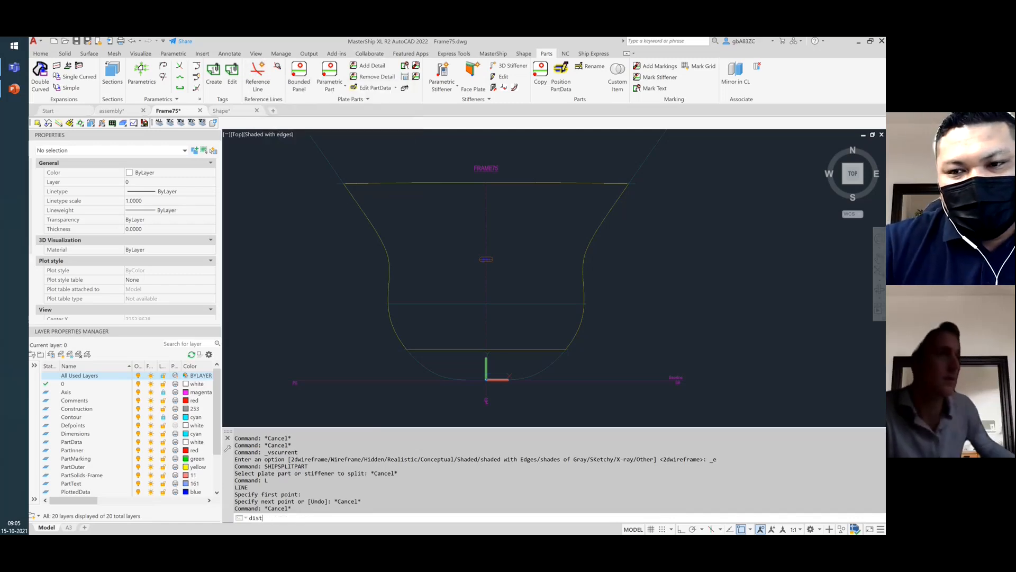
pyautogui.press('Return')
pyautogui.click(317, 184)
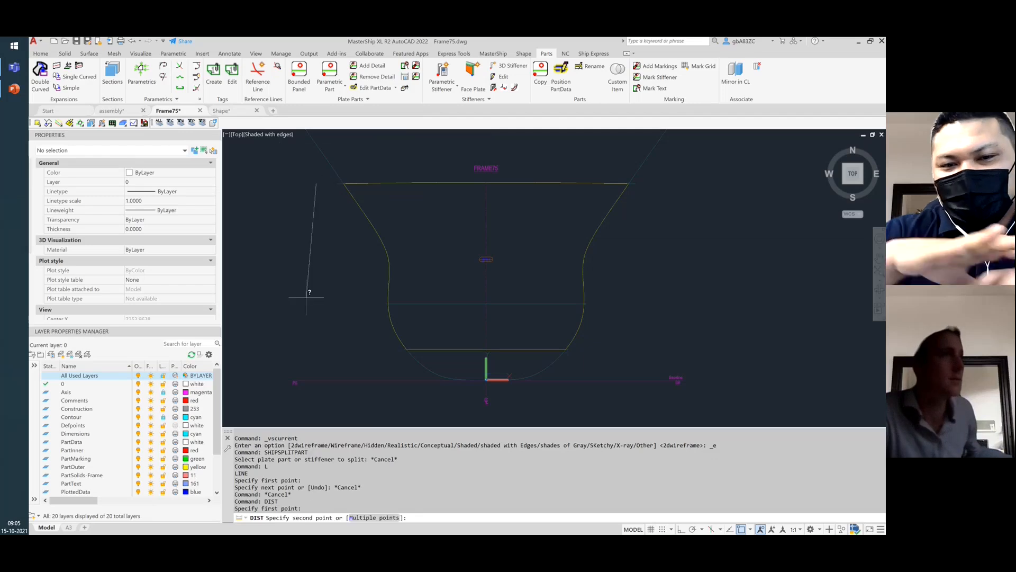
pyautogui.click(325, 349)
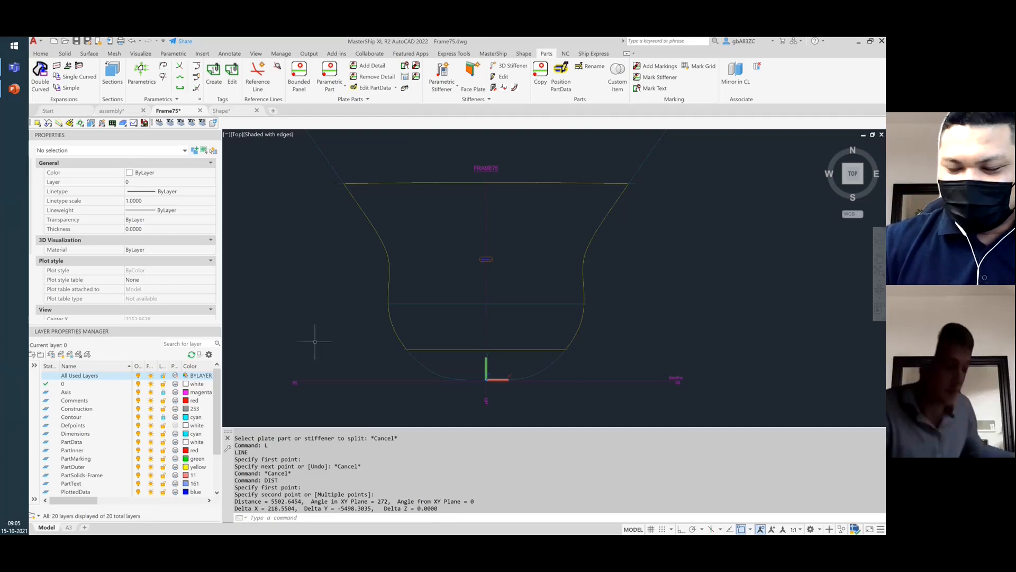
# - Draw an upright rectangle beside the frame 75 plate, giving a distance of 6000 for its opposite corner
pyautogui.write('REC')
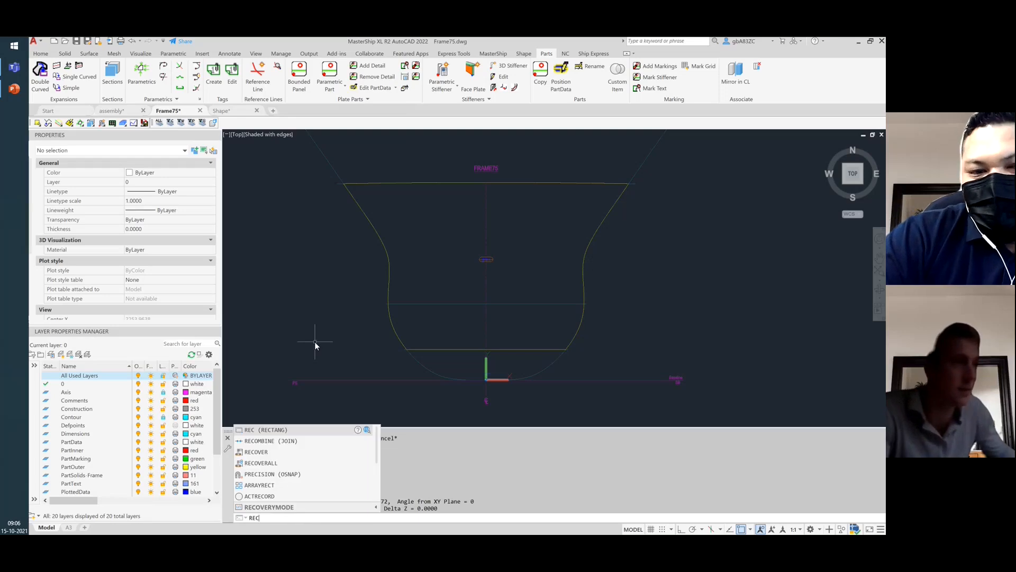
pyautogui.write('Tam')
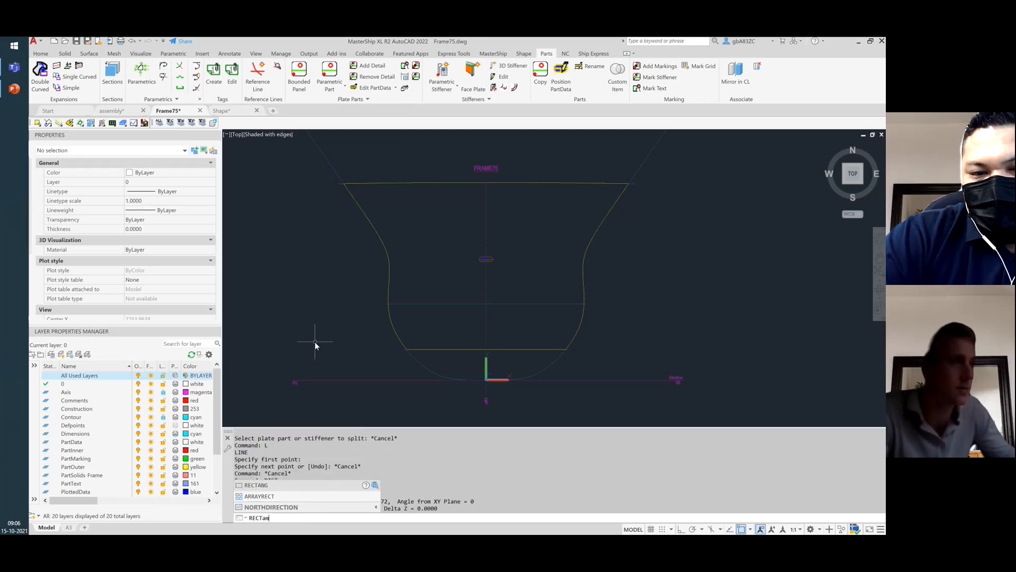
pyautogui.press('Return')
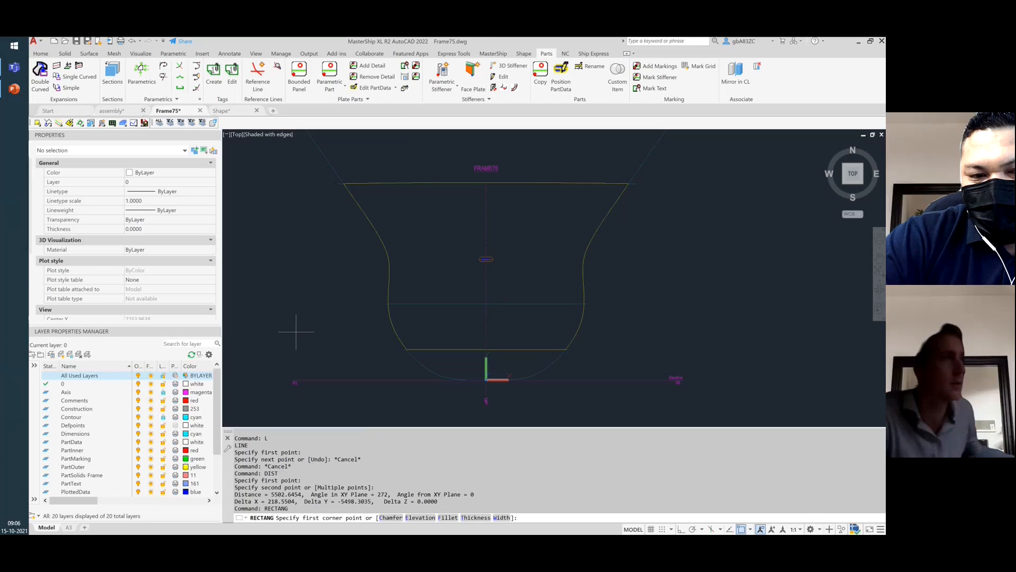
pyautogui.click(276, 358)
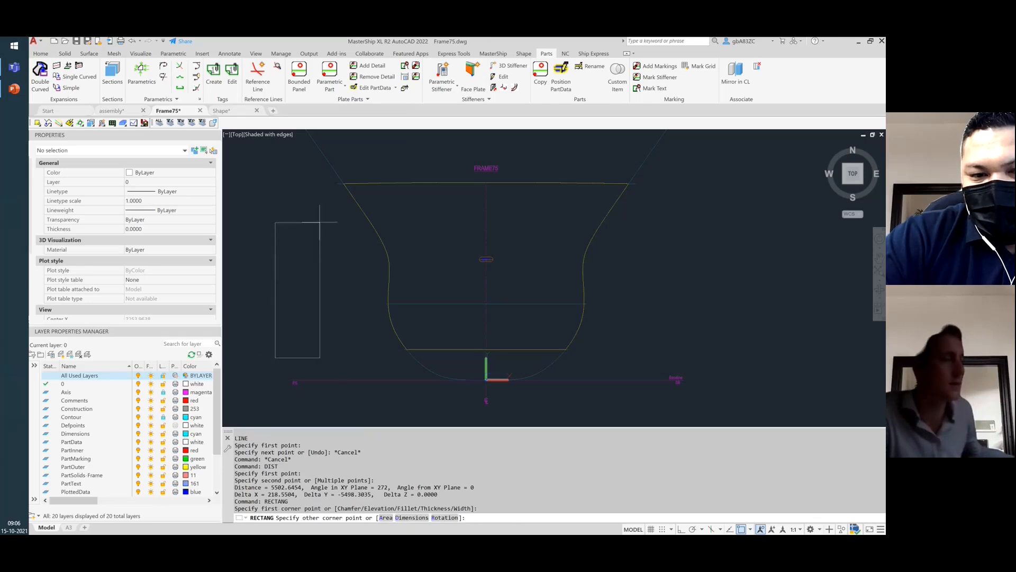
pyautogui.write('000')
pyautogui.press('Return')
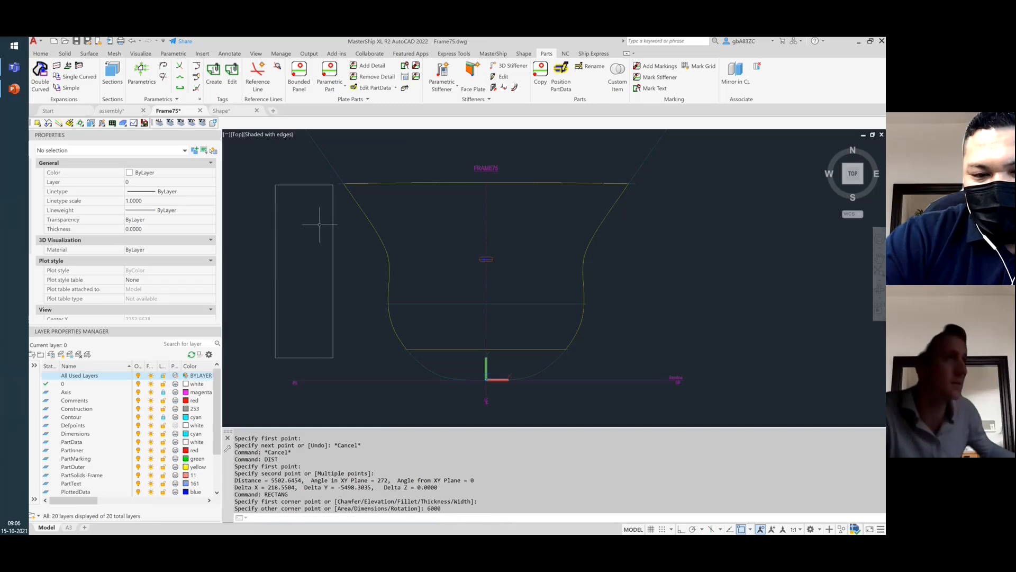
pyautogui.write('2000')
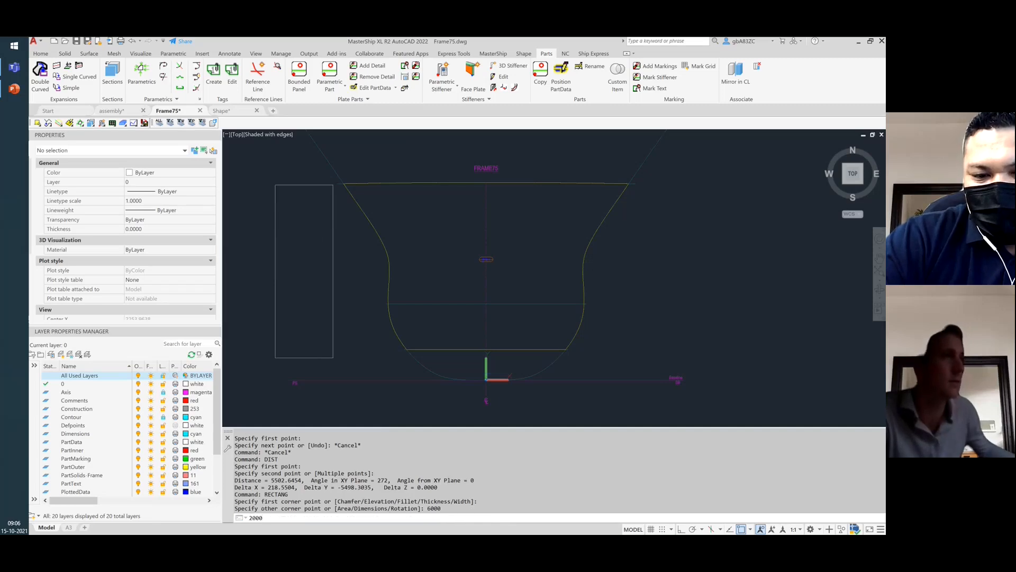
pyautogui.press('Return')
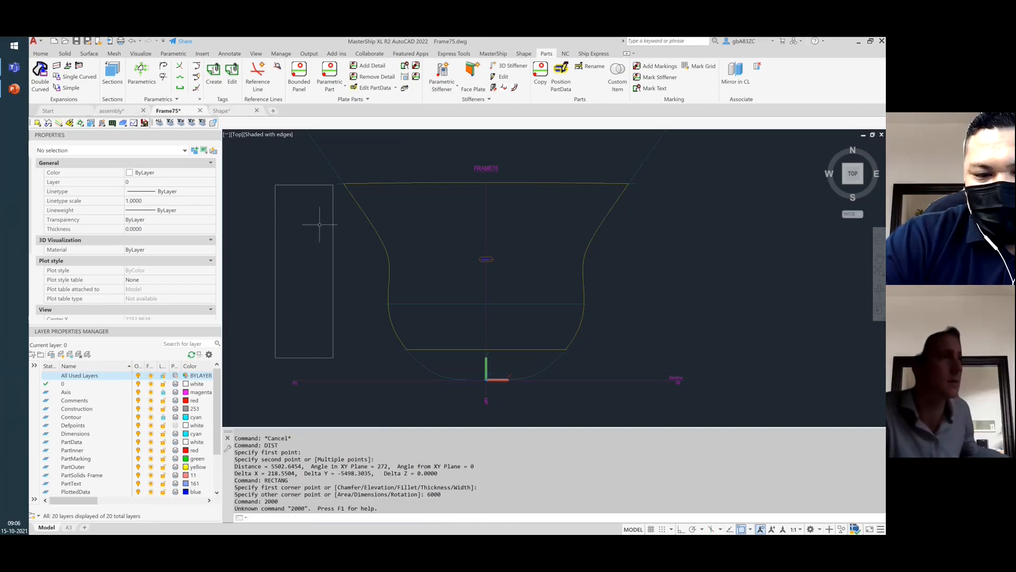
# - Stretch the rectangle's outer vertical edge horizontally away from the frame to make it about 2870 wide
pyautogui.click(308, 352)
pyautogui.click(276, 332)
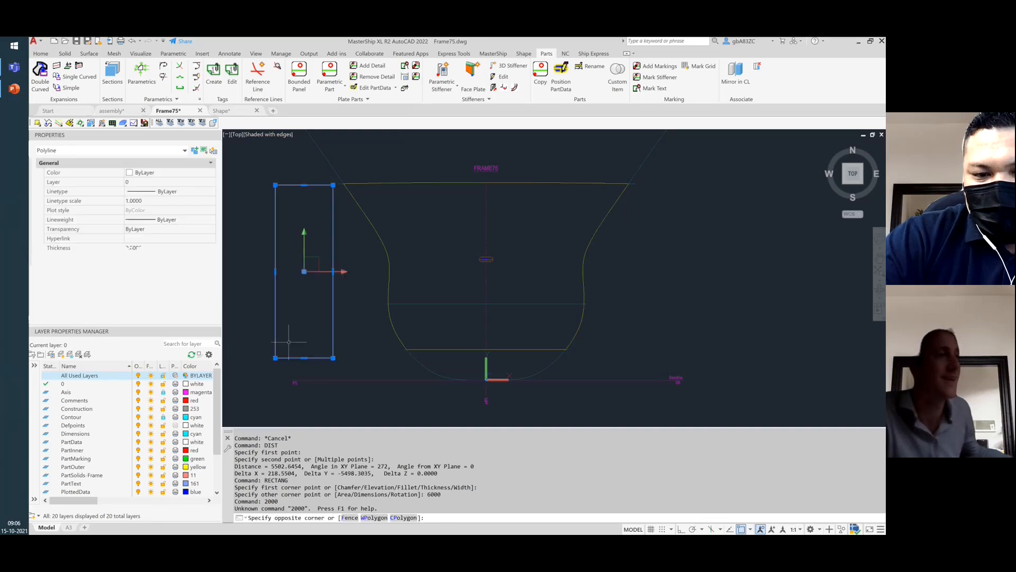
pyautogui.moveTo(276, 271)
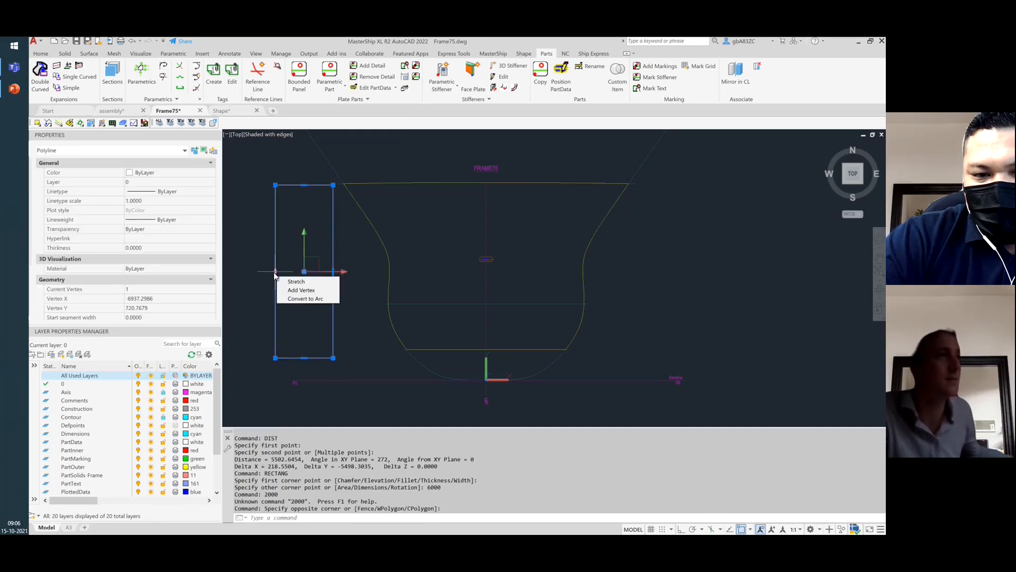
pyautogui.click(300, 285)
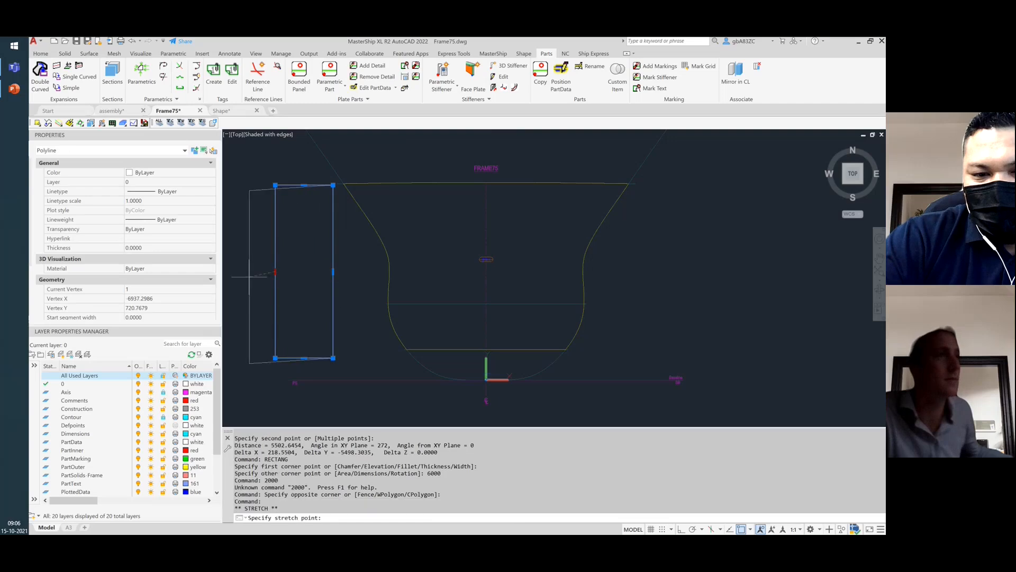
pyautogui.press('F8')
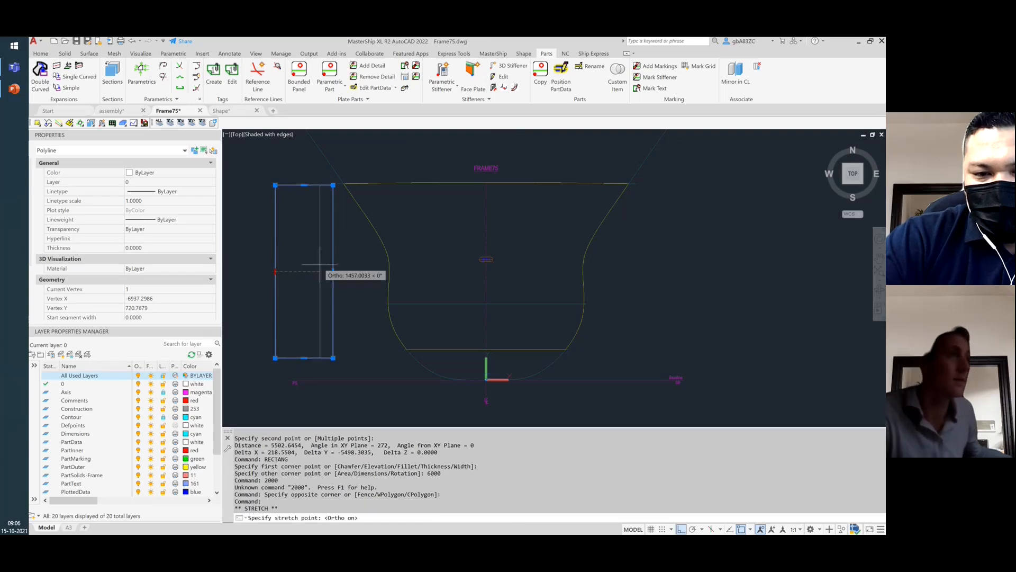
pyautogui.scroll(3, 305, 269)
pyautogui.scroll(-4, 371, 269)
pyautogui.scroll(-2, 371, 271)
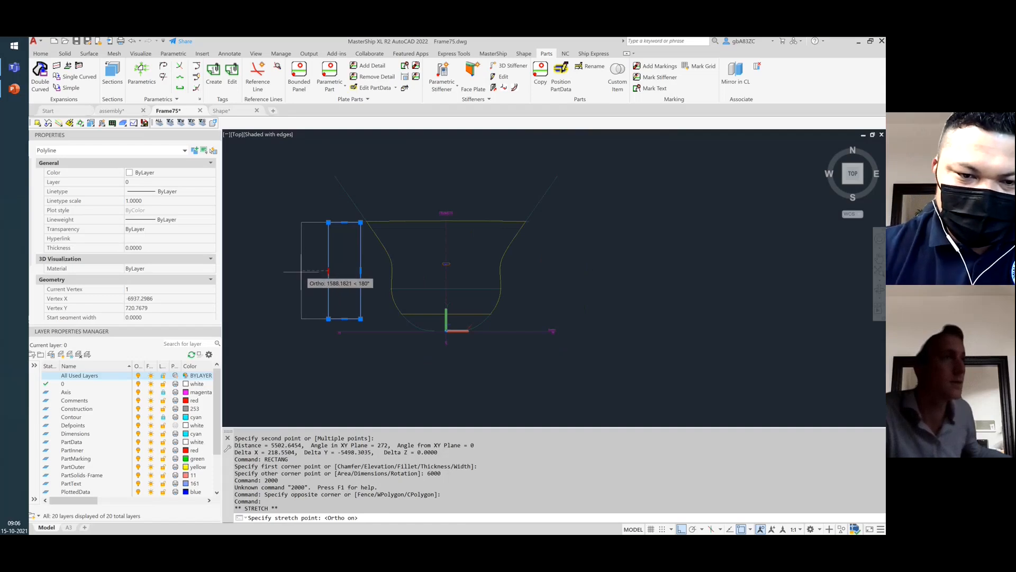
pyautogui.click(312, 271)
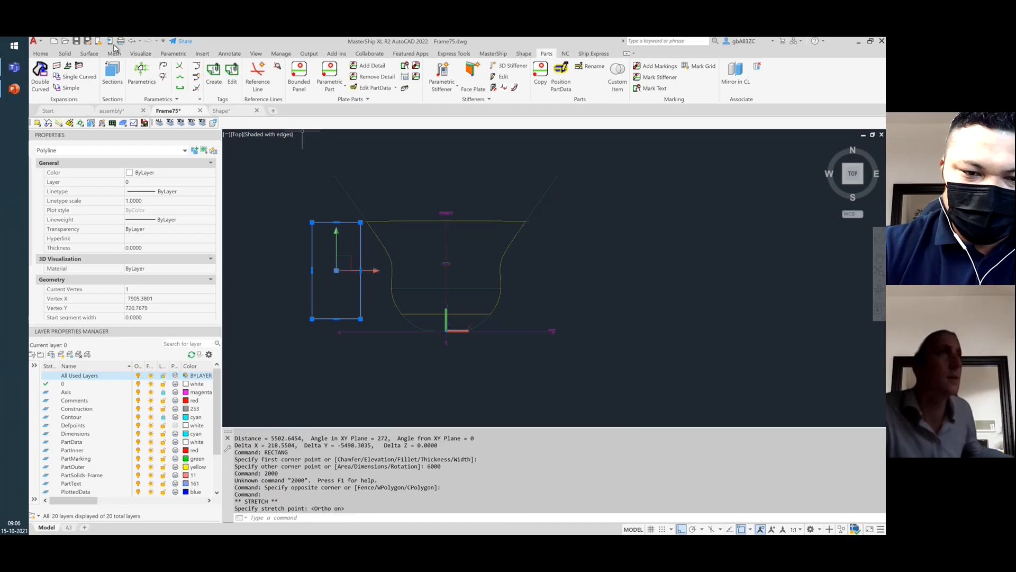
# - Measure the stretched rectangle's width along its lower edge
pyautogui.write('dist')
pyautogui.press('Return')
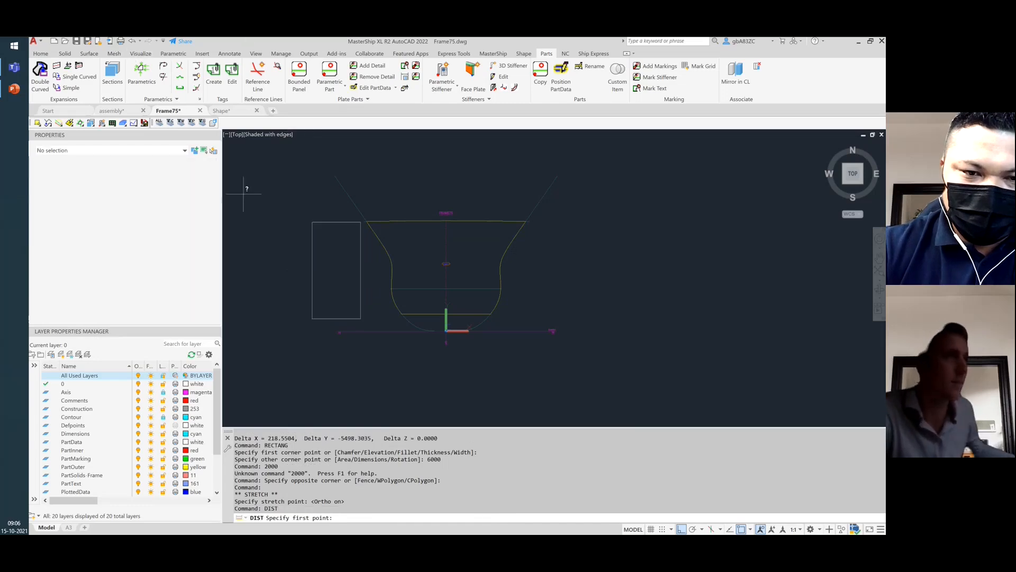
pyautogui.click(312, 319)
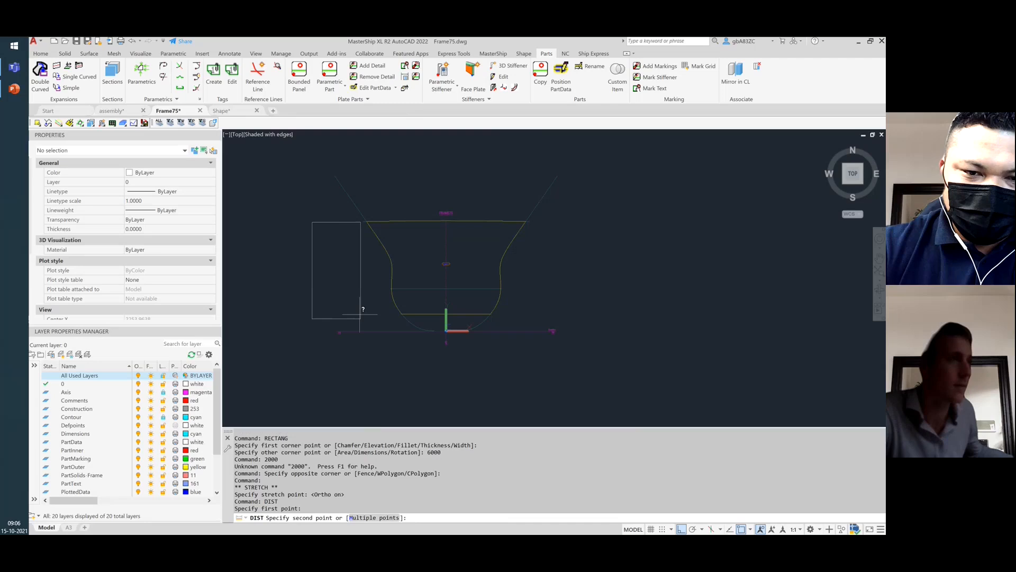
pyautogui.click(360, 317)
pyautogui.scroll(2, 337, 263)
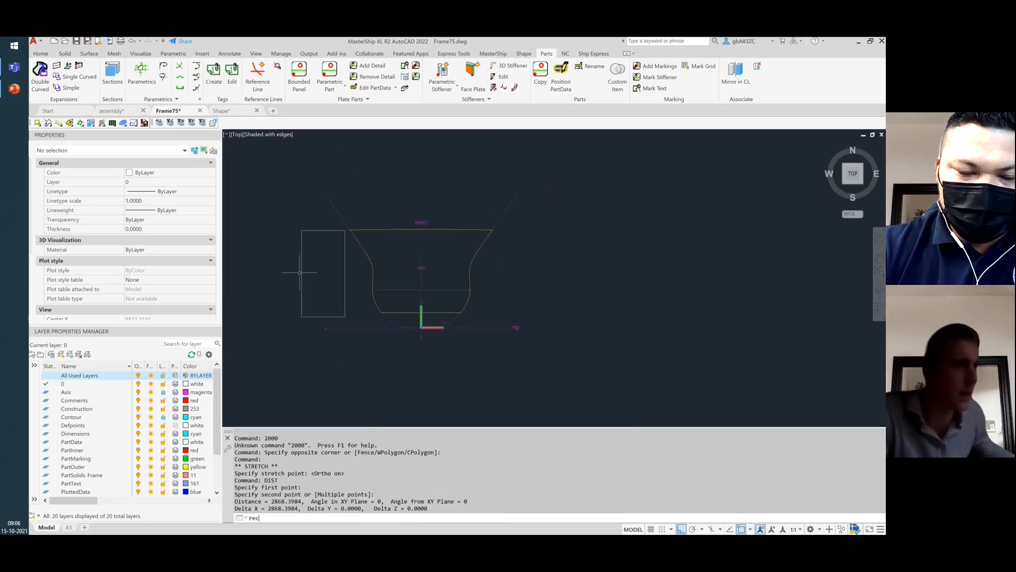
# - Draw a horizontal rectangle by dimensions, 6000 long and 2000 wide, near the lower right of the frame
pyautogui.write('RECT')
pyautogui.press('Return')
pyautogui.press('F8')
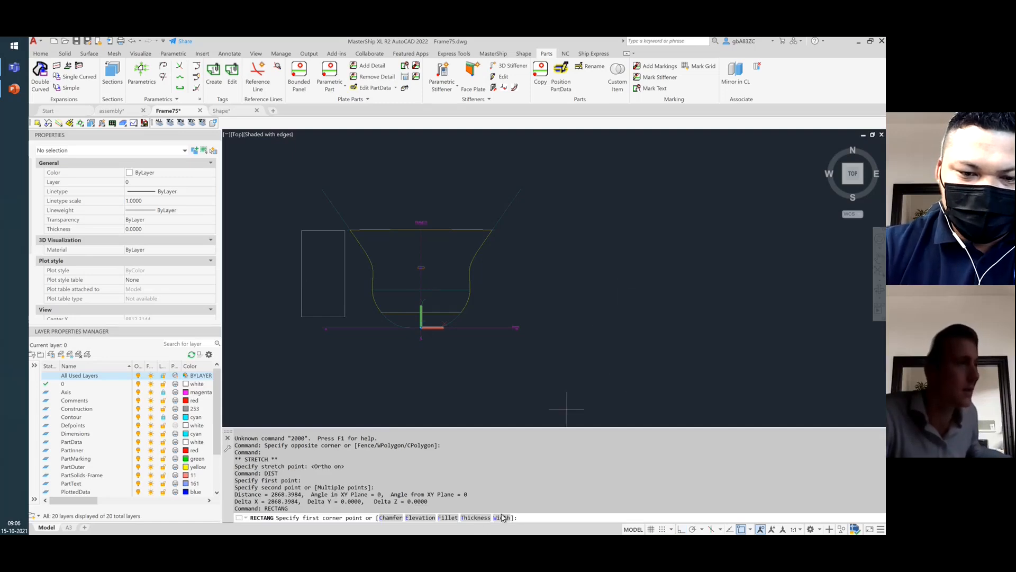
pyautogui.click(562, 313)
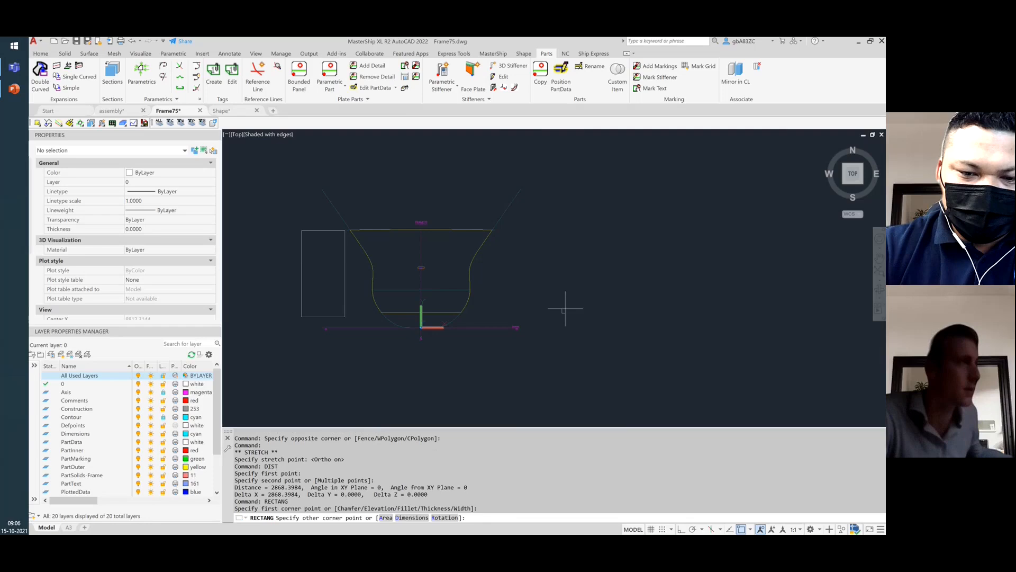
pyautogui.click(420, 518)
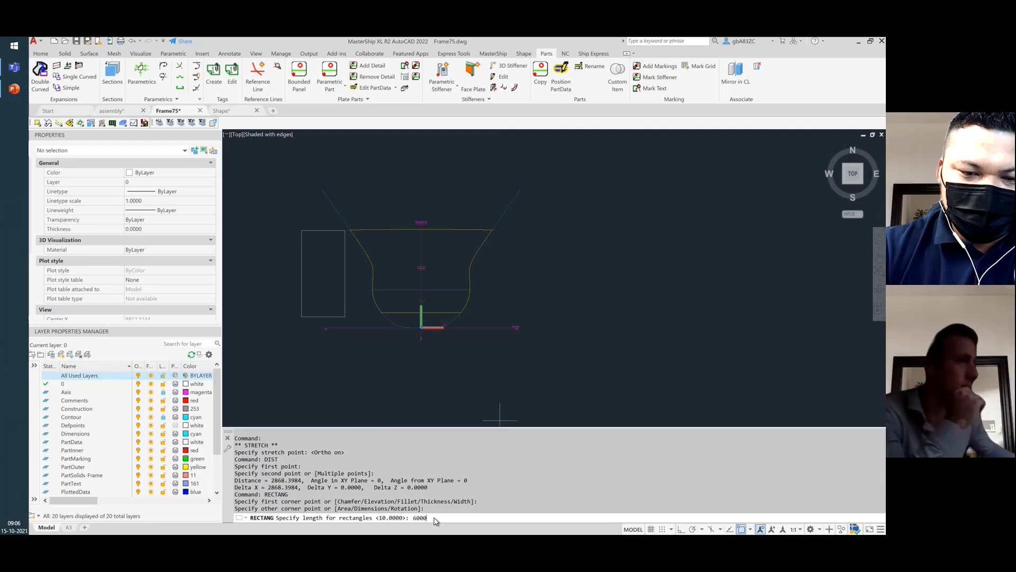
pyautogui.press('Return')
pyautogui.press('Return')
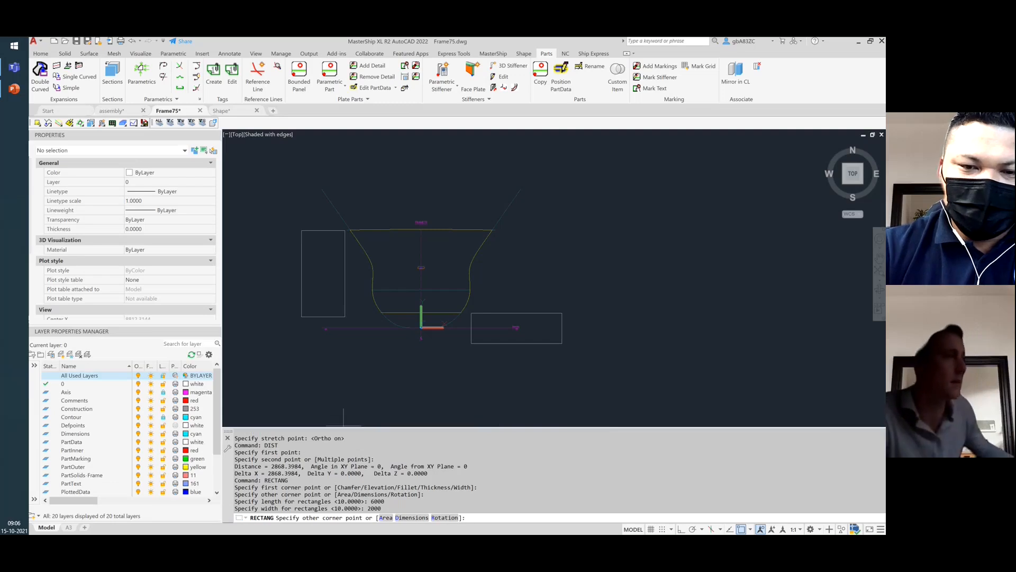
pyautogui.press('Return')
pyautogui.click(359, 319)
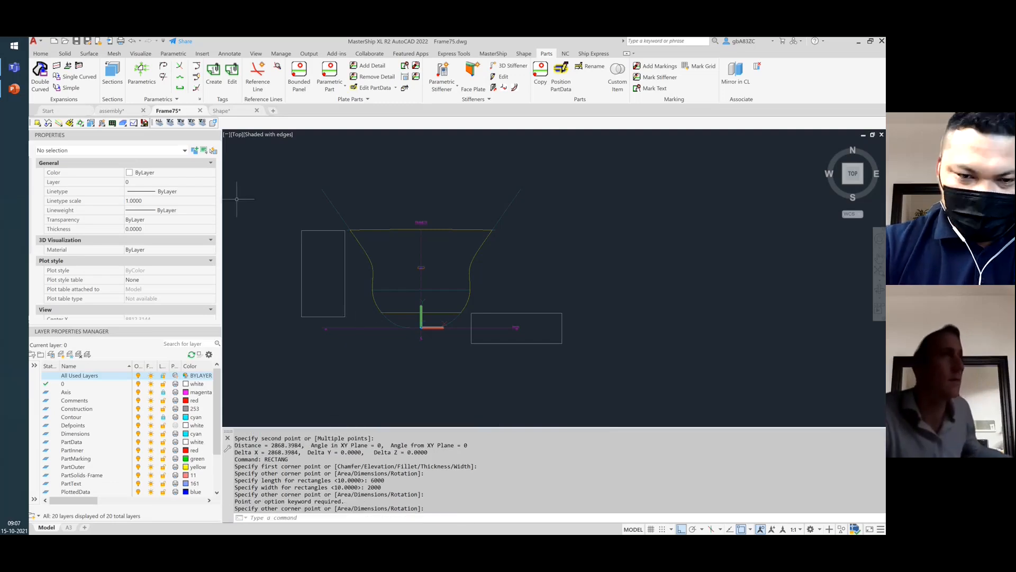
# - Erase the stretched upright rectangle on the left of the frame
pyautogui.click(324, 278)
pyautogui.click(275, 227)
pyautogui.click(277, 224)
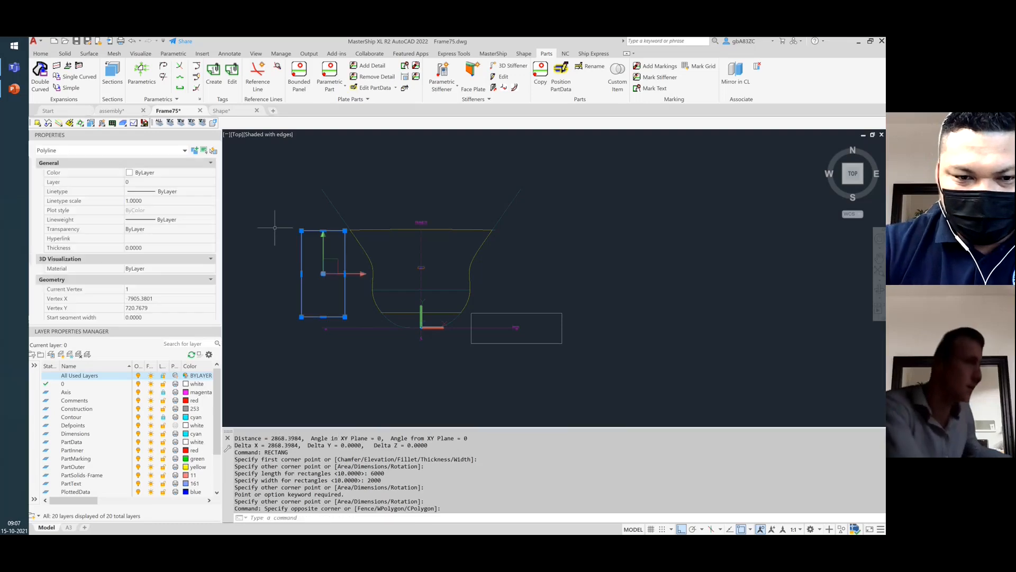
pyautogui.press('Delete')
# - Move the 6000 by 2000 rectangle from the right of the frame to the free space on its left
pyautogui.click(566, 378)
pyautogui.click(568, 330)
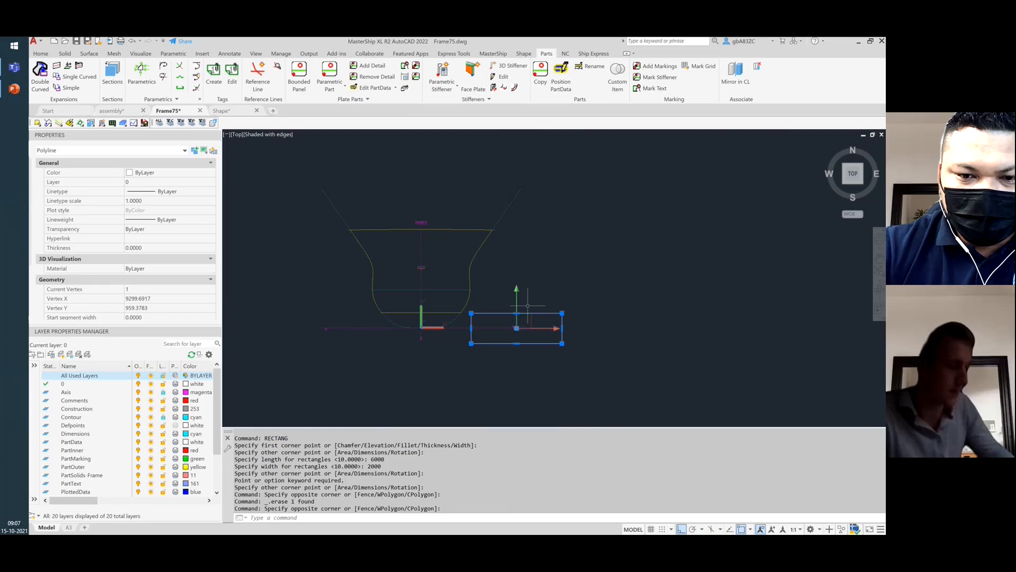
pyautogui.write('mo')
pyautogui.press('Return')
pyautogui.click(575, 394)
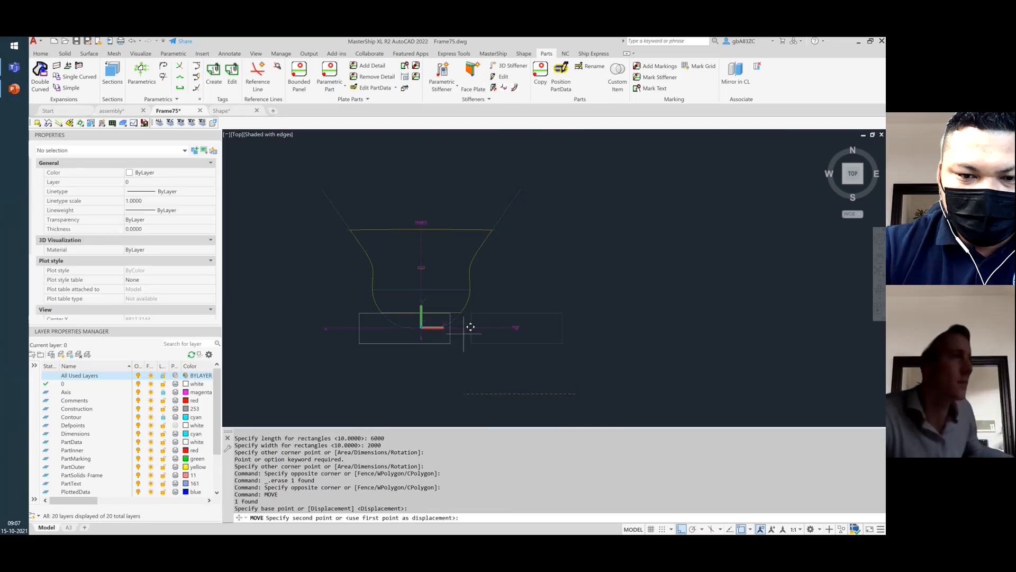
pyautogui.press('F8')
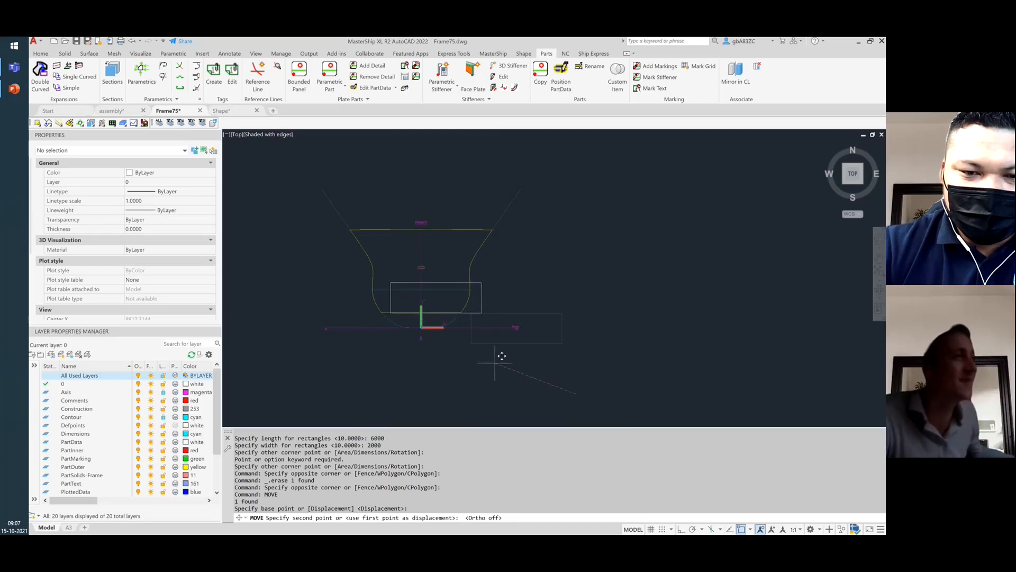
pyautogui.click(362, 353)
pyautogui.click(276, 320)
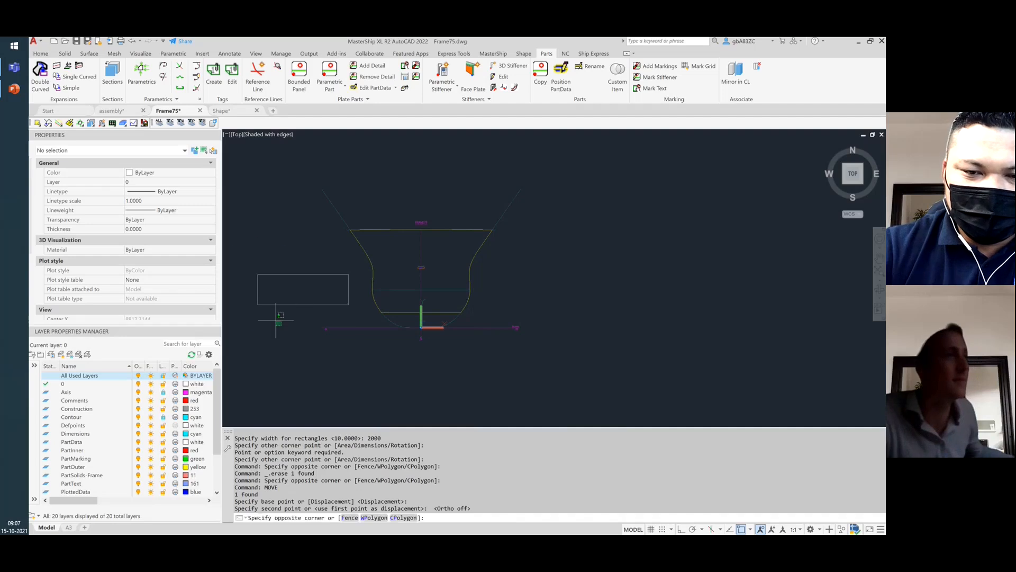
pyautogui.click(251, 246)
pyautogui.moveTo(256, 275)
pyautogui.write('rotate')
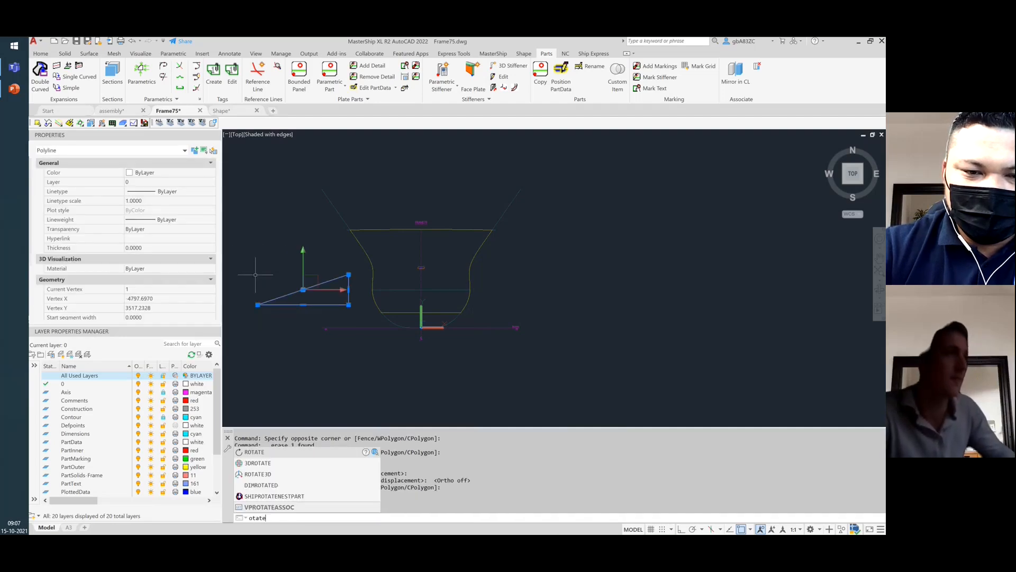
pyautogui.press('Return')
pyautogui.hotkey('ctrl', 'z')
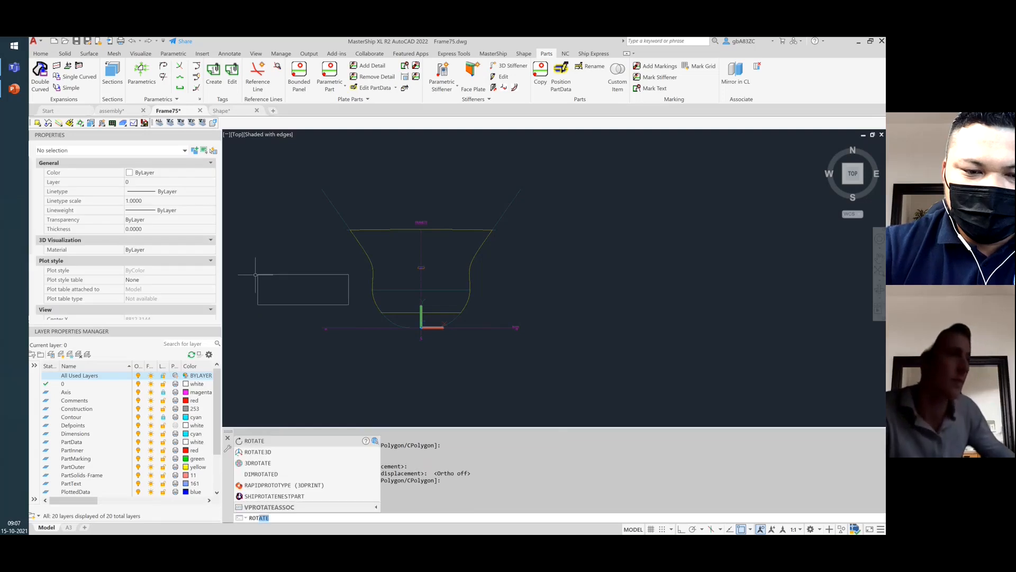
# - Rotate the 6000 by 2000 rectangle a quarter turn about a point inside it so its long side stands vertical
pyautogui.write('rot')
pyautogui.press('Return')
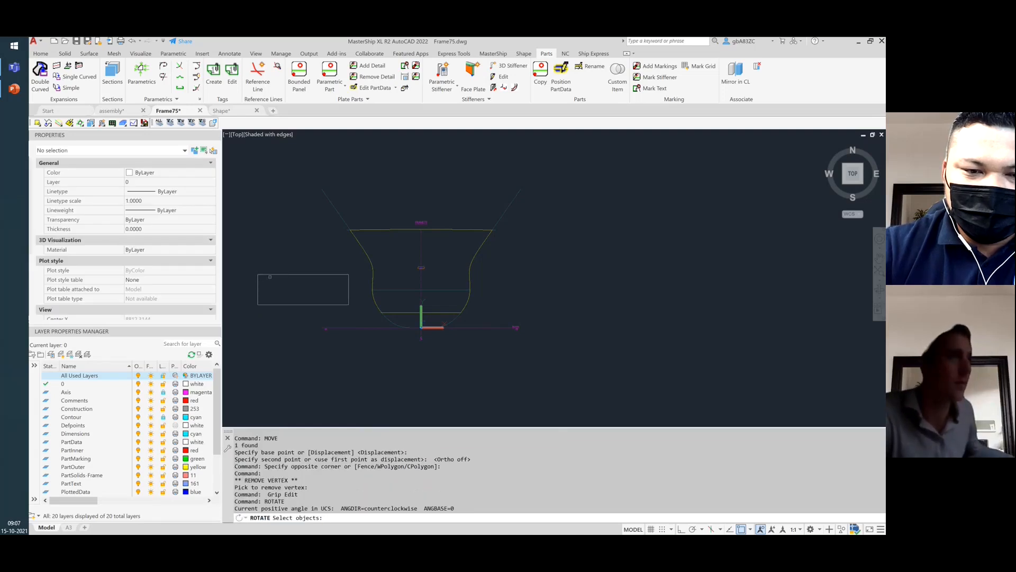
pyautogui.click(272, 274)
pyautogui.press('Return')
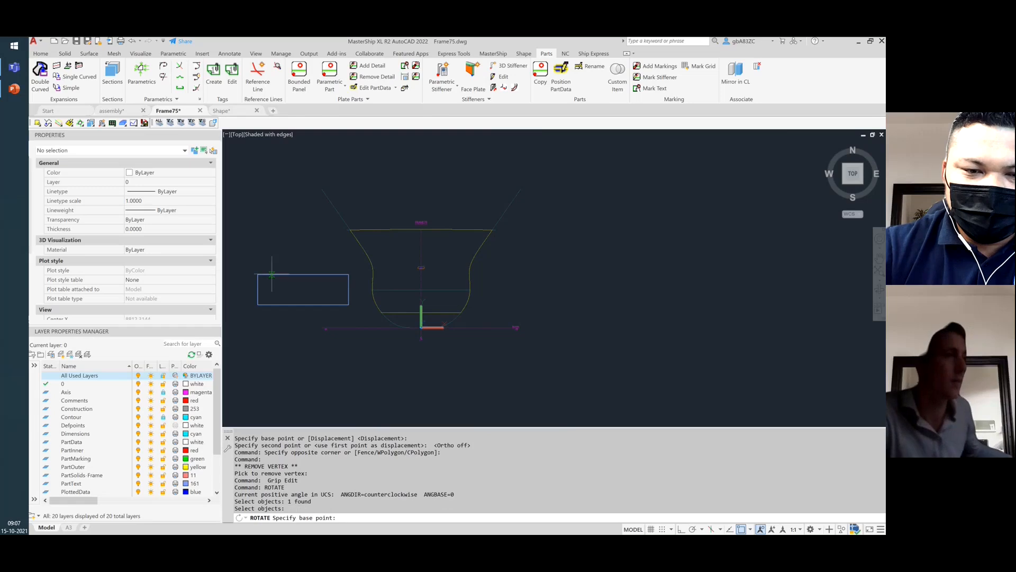
pyautogui.click(298, 289)
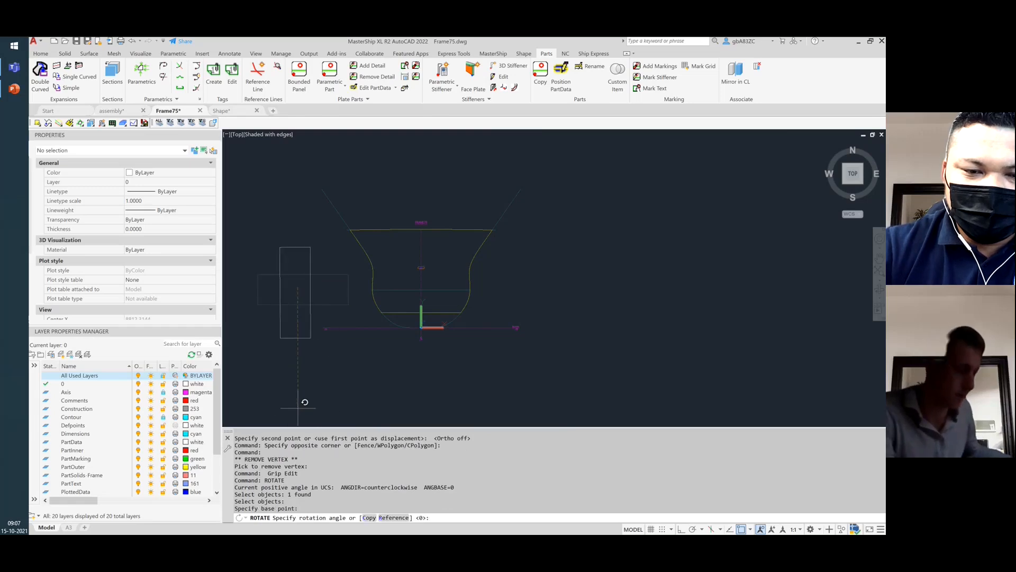
pyautogui.press('F9')
pyautogui.press('F8')
pyautogui.click(291, 399)
pyautogui.click(327, 369)
pyautogui.click(246, 171)
pyautogui.press('Escape')
# - Move the upright rectangle over the frame plate's left side so it covers the upper-left corner and spans the plate's height
pyautogui.click(314, 284)
pyautogui.click(297, 240)
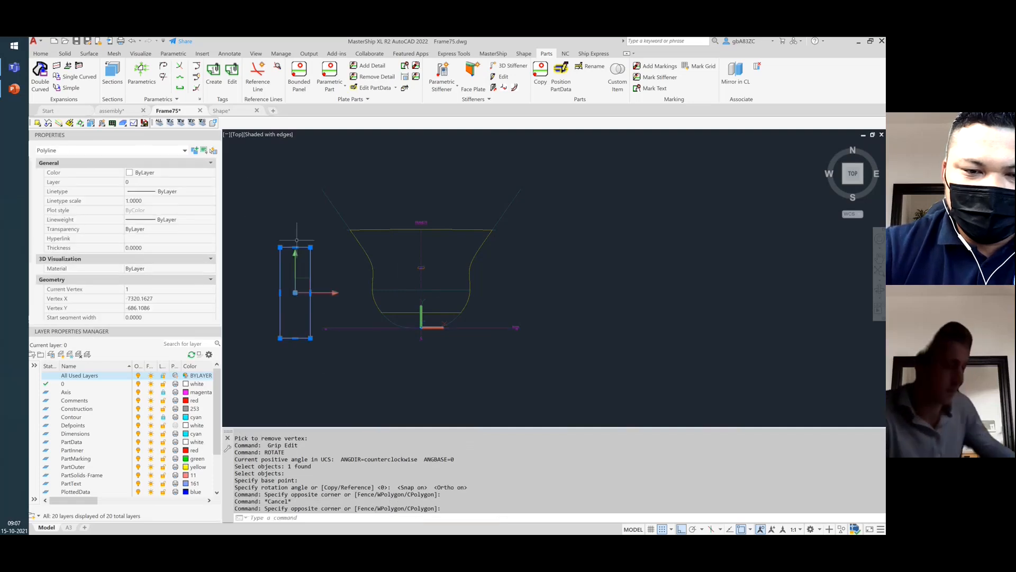
pyautogui.write('mov')
pyautogui.press('Return')
pyautogui.click(295, 292)
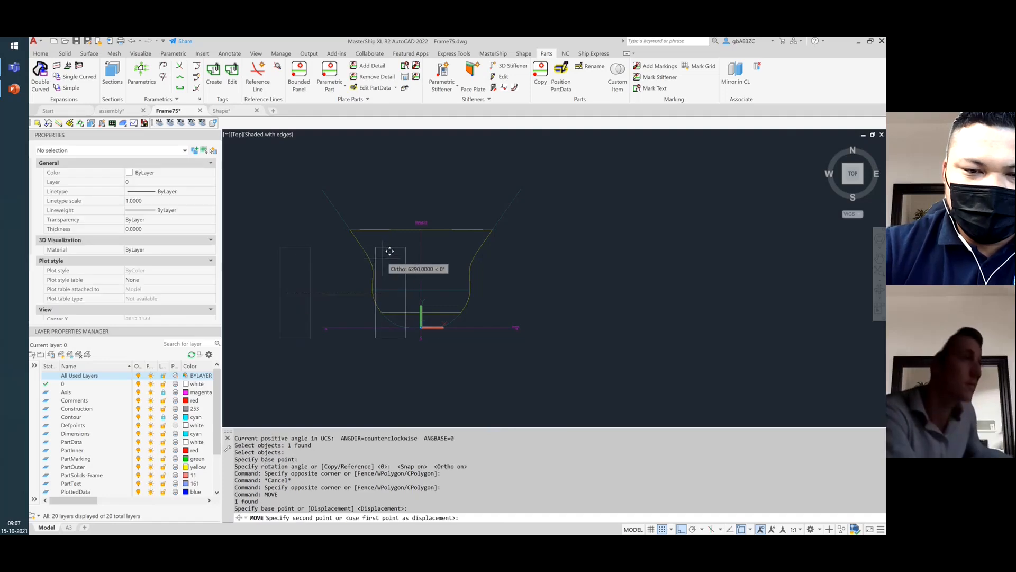
pyautogui.press('F8')
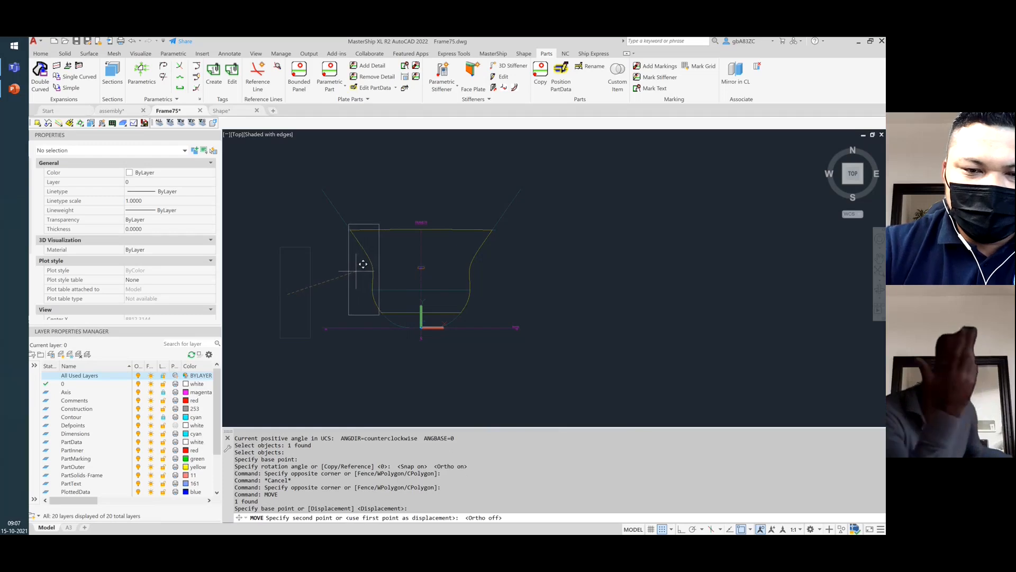
pyautogui.click(362, 265)
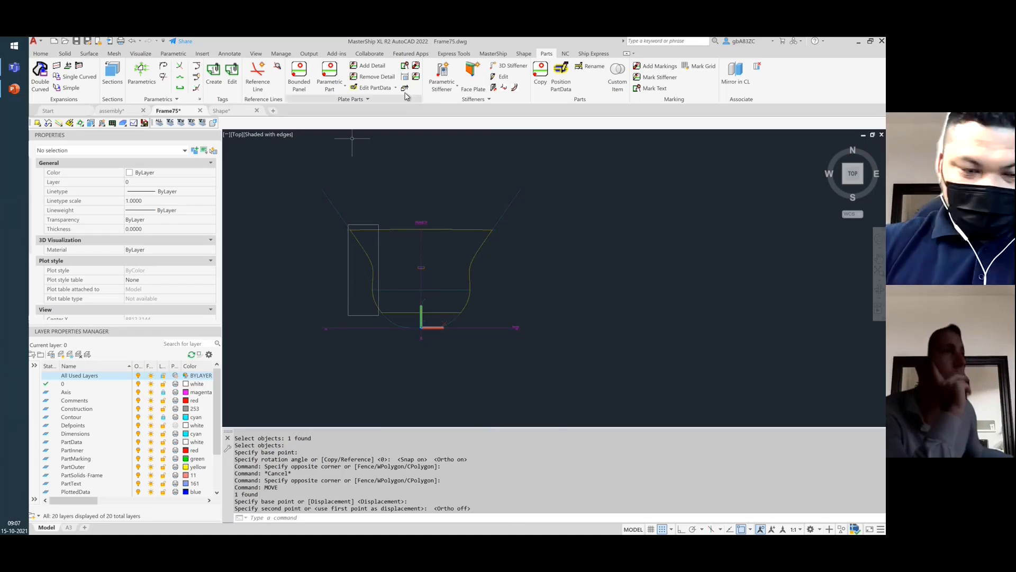
# - Split the frame 75 plate part with SHIPSPLITPART, using the upright 6000 by 2000 rectangle as the cutting curve
pyautogui.scroll(2, 351, 273)
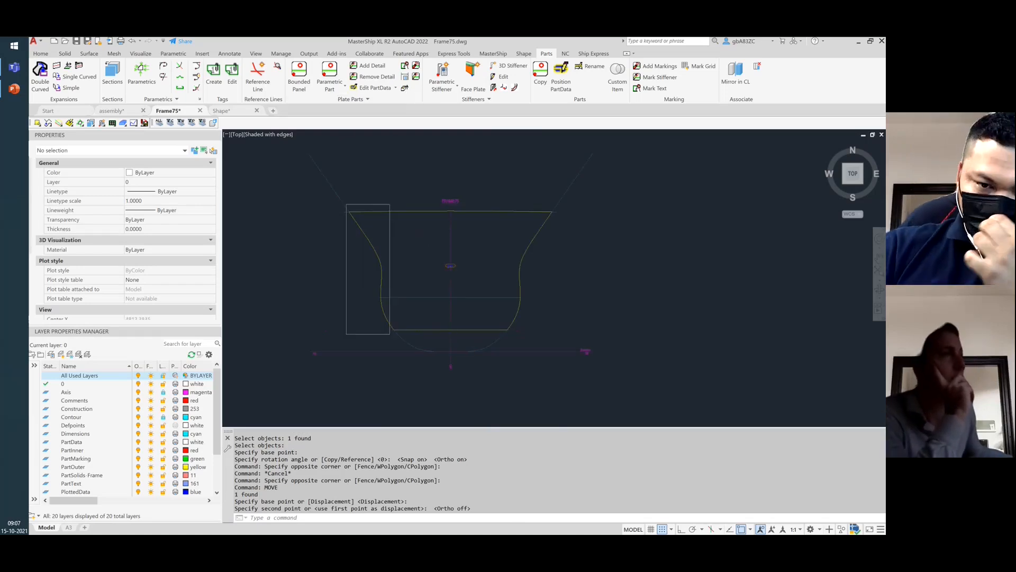
pyautogui.scroll(2, 426, 241)
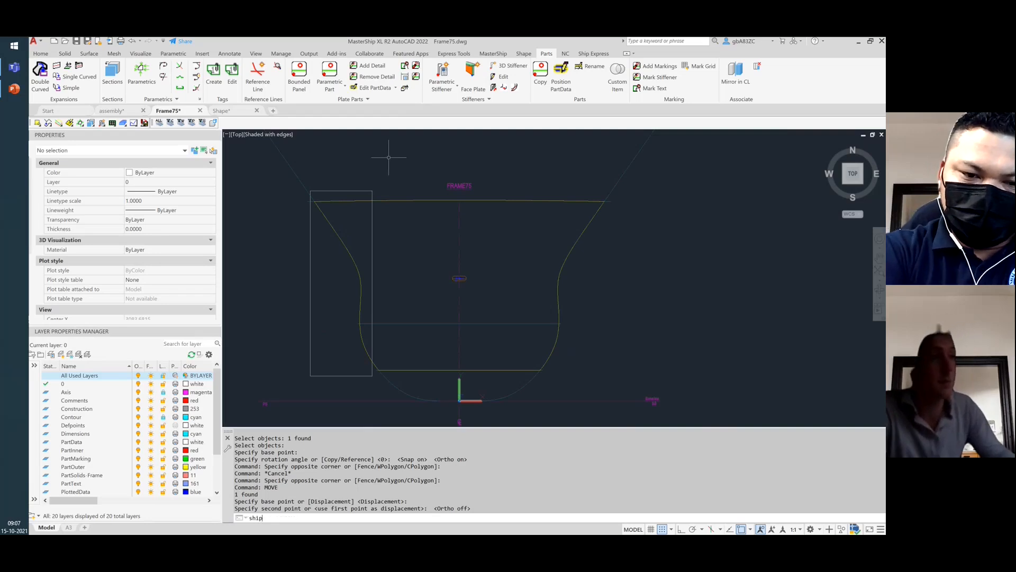
pyautogui.write('spli')
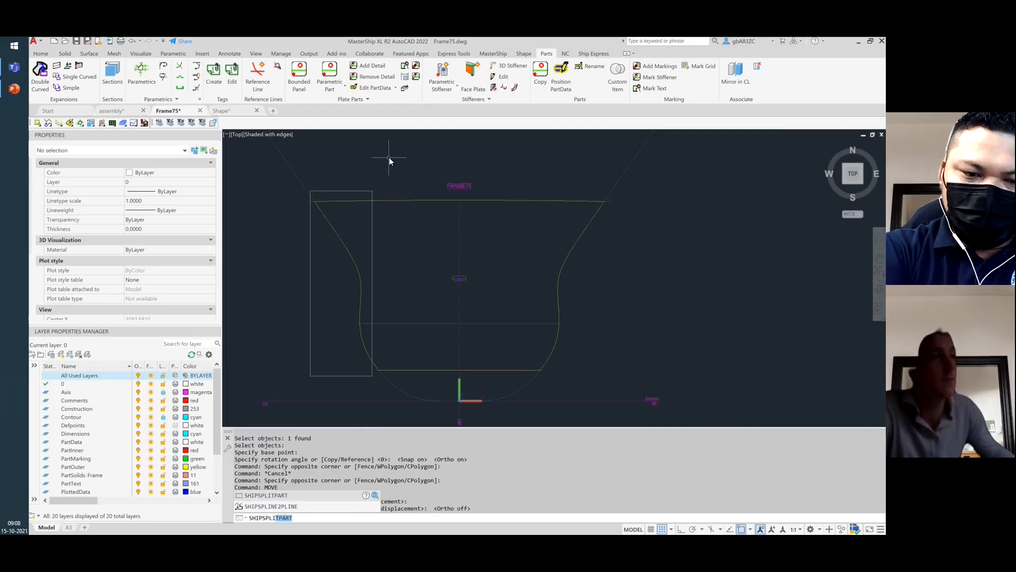
pyautogui.press('Return')
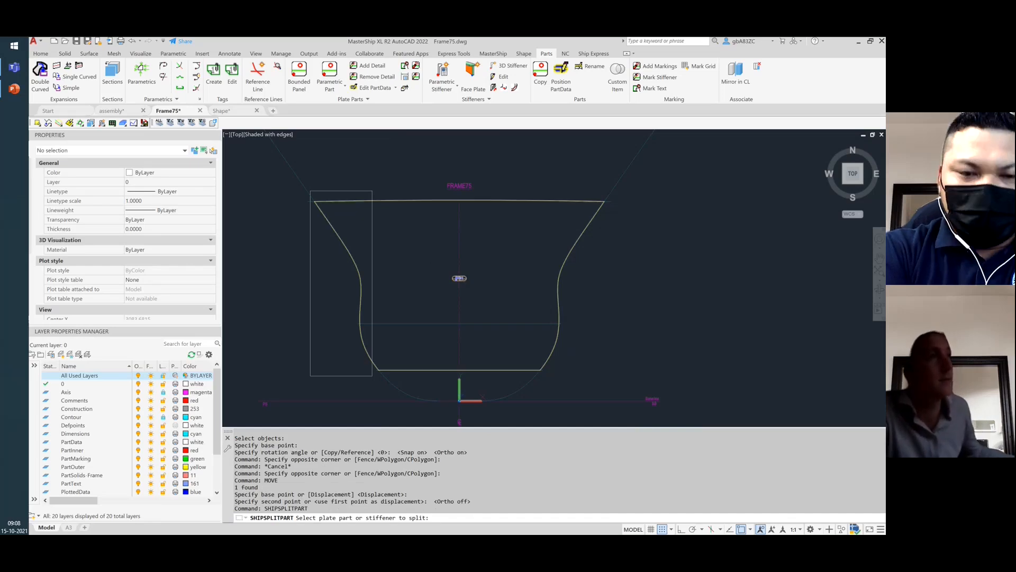
pyautogui.click(459, 278)
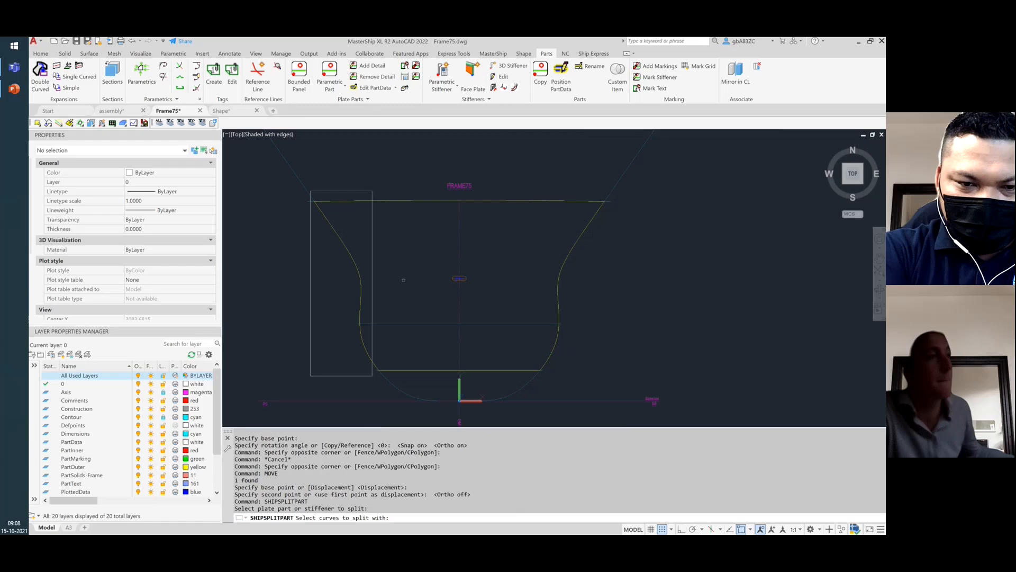
pyautogui.click(372, 250)
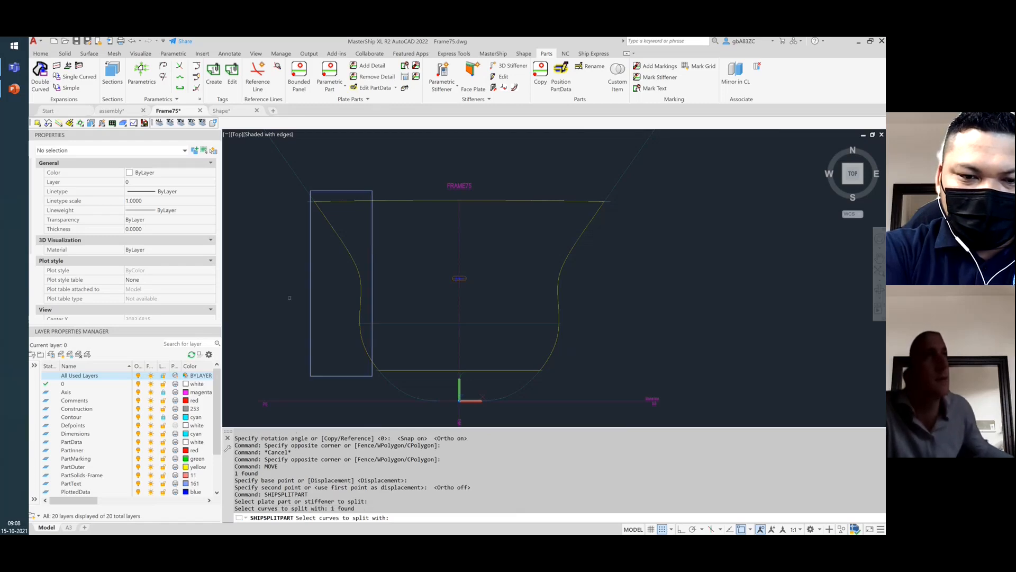
pyautogui.press('Return')
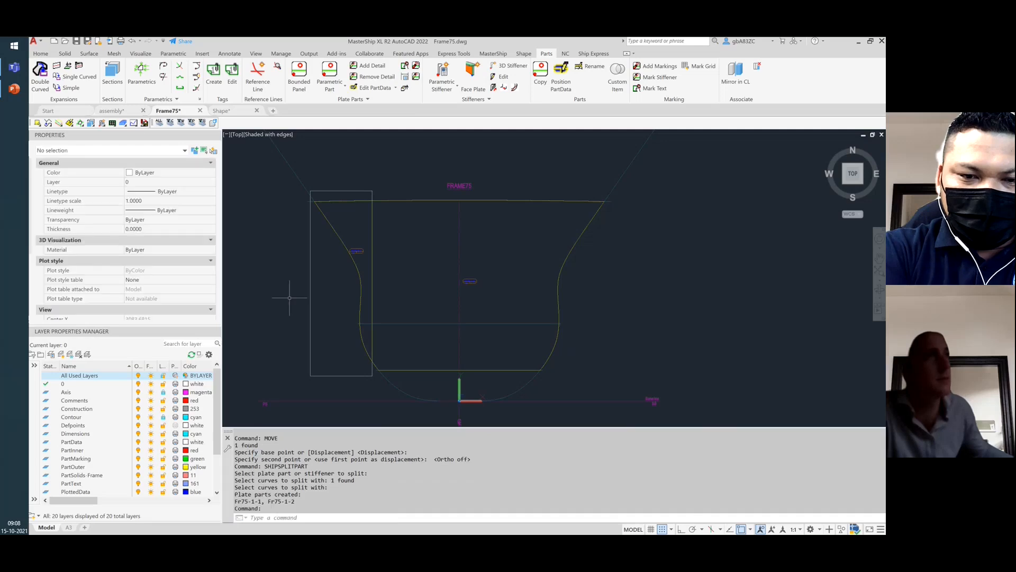
# - Examine the extent and name label of each of the two plate parts produced by the split
pyautogui.click(356, 251)
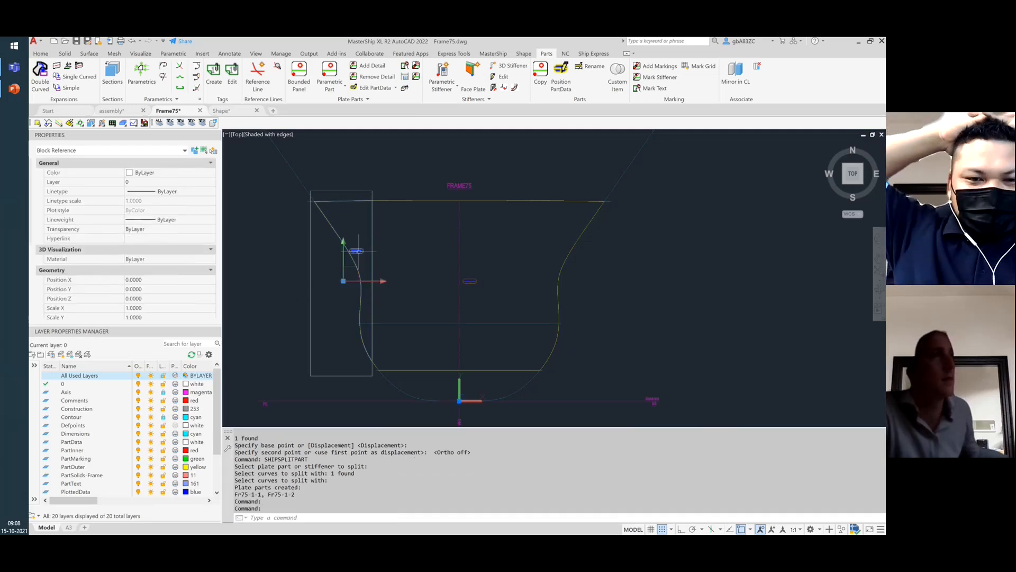
pyautogui.click(471, 281)
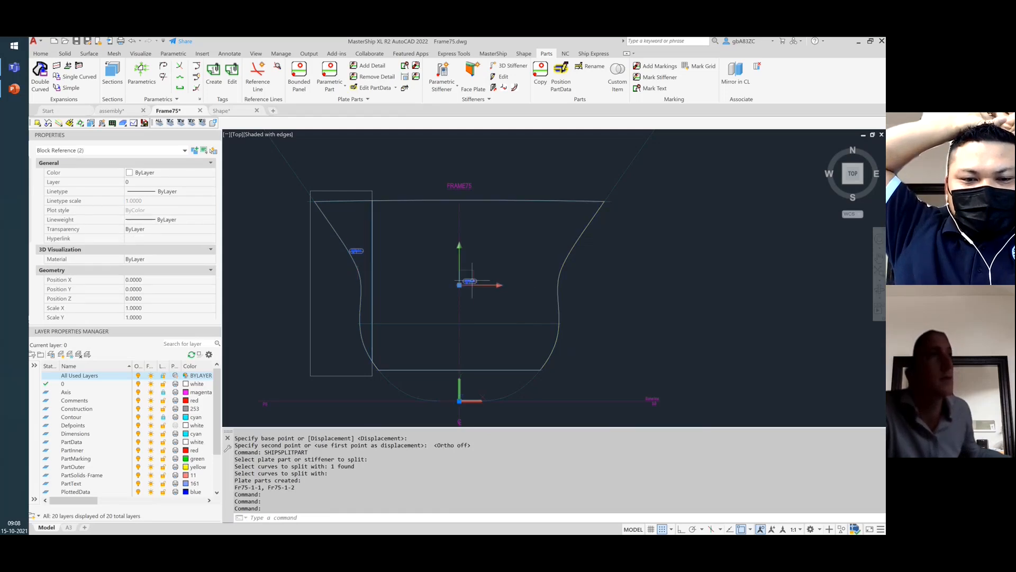
pyautogui.press('Escape')
pyautogui.press('Escape')
pyautogui.scroll(10, 470, 281)
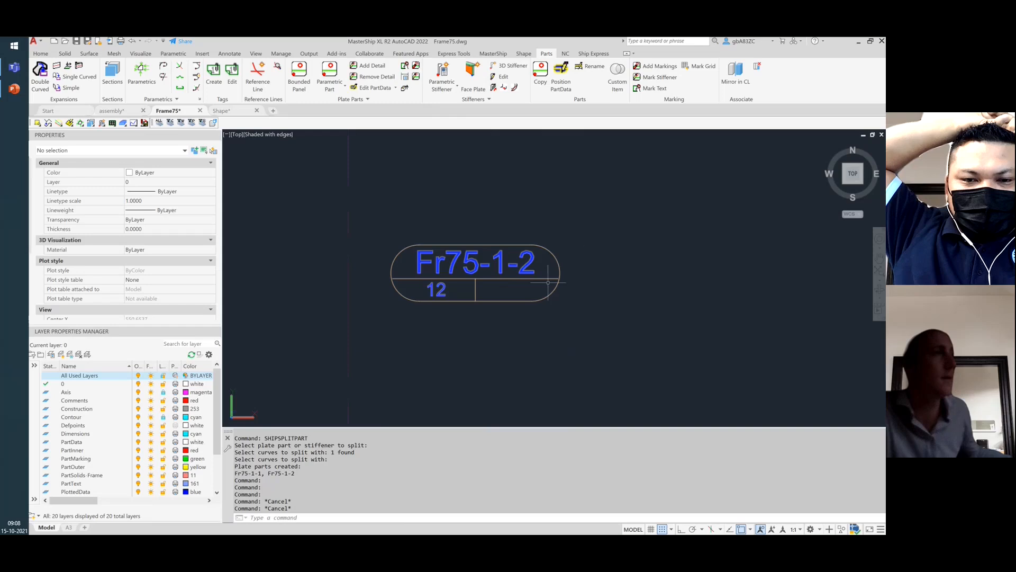
pyautogui.scroll(-10, 609, 269)
pyautogui.scroll(10, 471, 233)
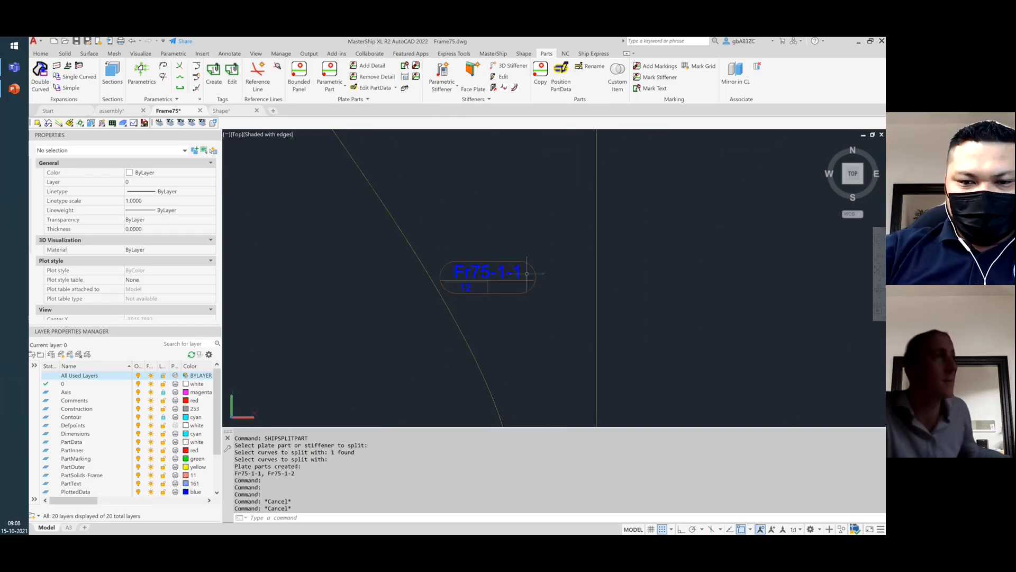
pyautogui.scroll(-8, 416, 269)
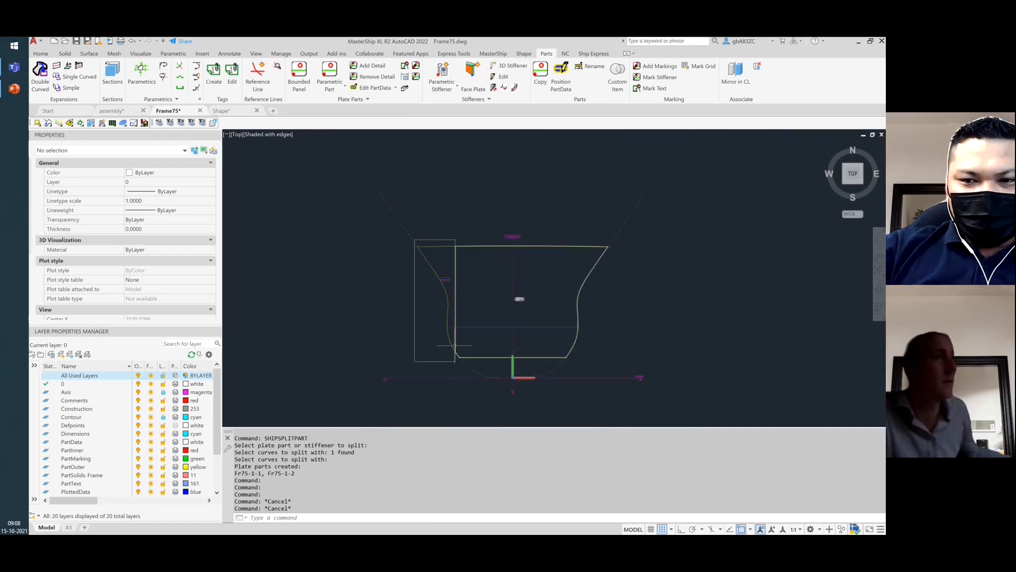
# - Erase the upright 6000 by 2000 rectangle from the frame plate's left side
pyautogui.click(456, 383)
pyautogui.click(376, 239)
pyautogui.press('Delete')
# - With Ortho on, draw a vertical line from the plate's upper edge, just right of the split seam, to below its lower edge
pyautogui.scroll(5, 460, 332)
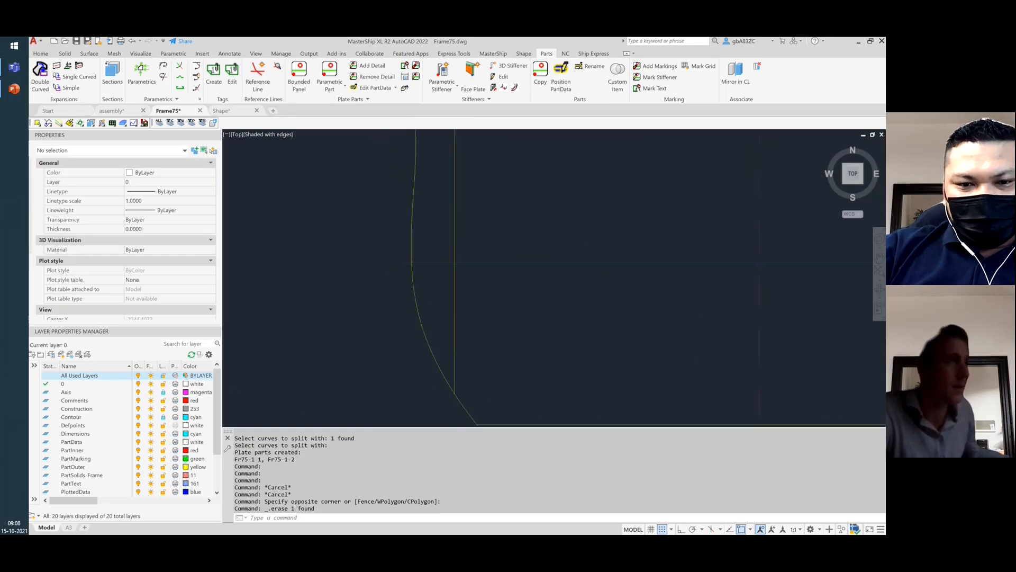
pyautogui.scroll(-4, 461, 332)
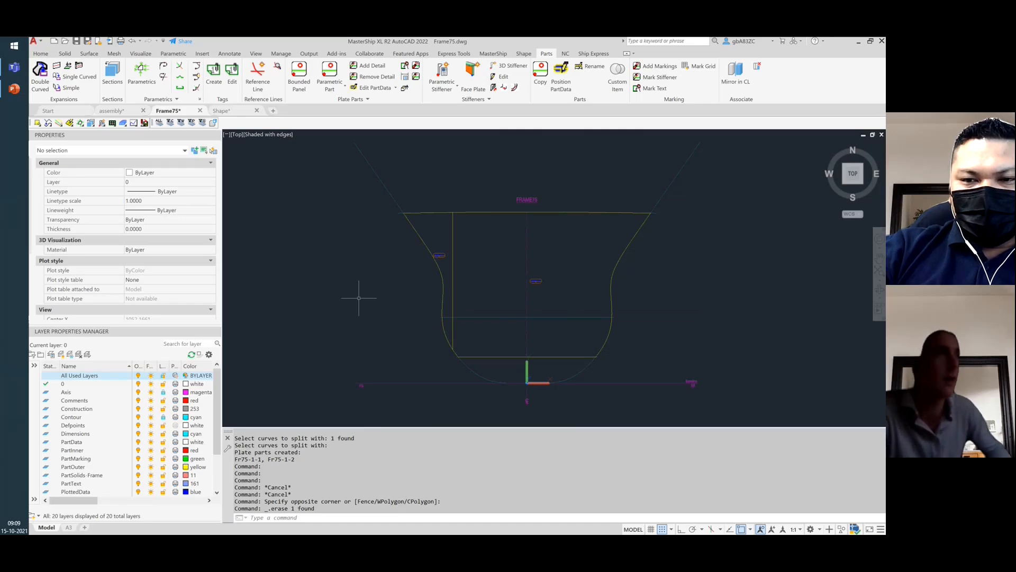
pyautogui.press('Return')
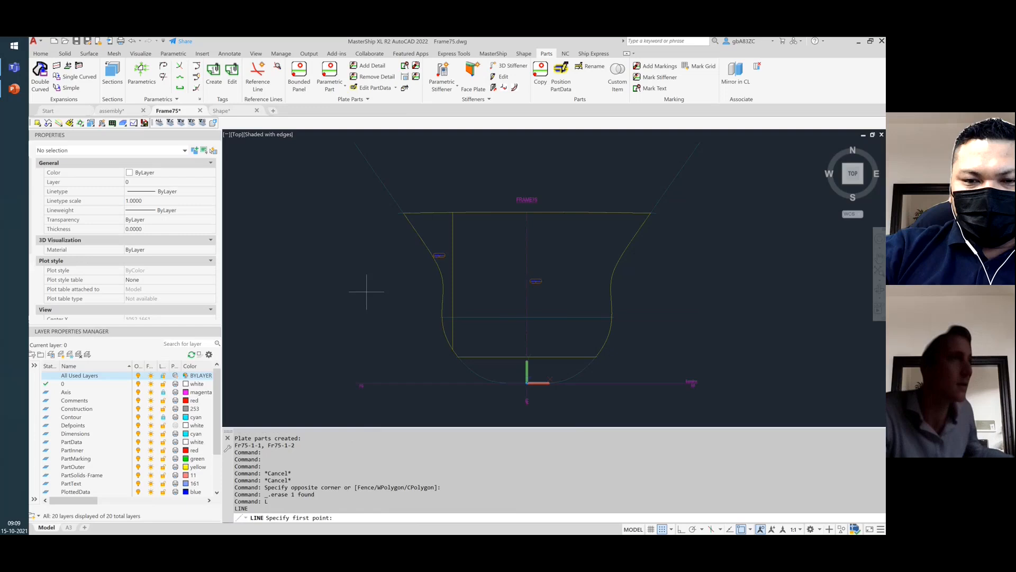
pyautogui.scroll(3, 455, 209)
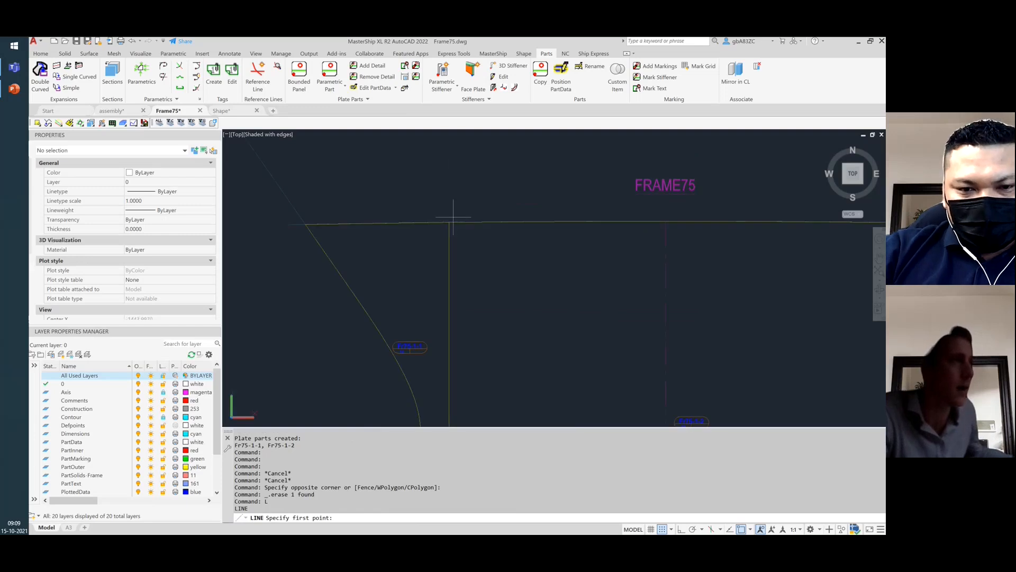
pyautogui.click(450, 223)
pyautogui.scroll(-3, 450, 251)
pyautogui.scroll(4, 452, 296)
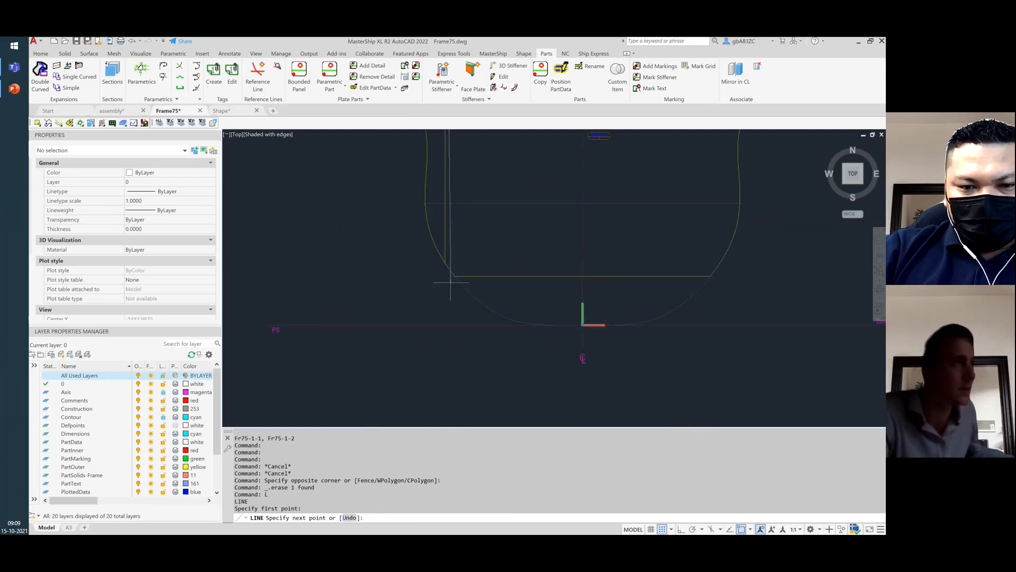
pyautogui.press('F8')
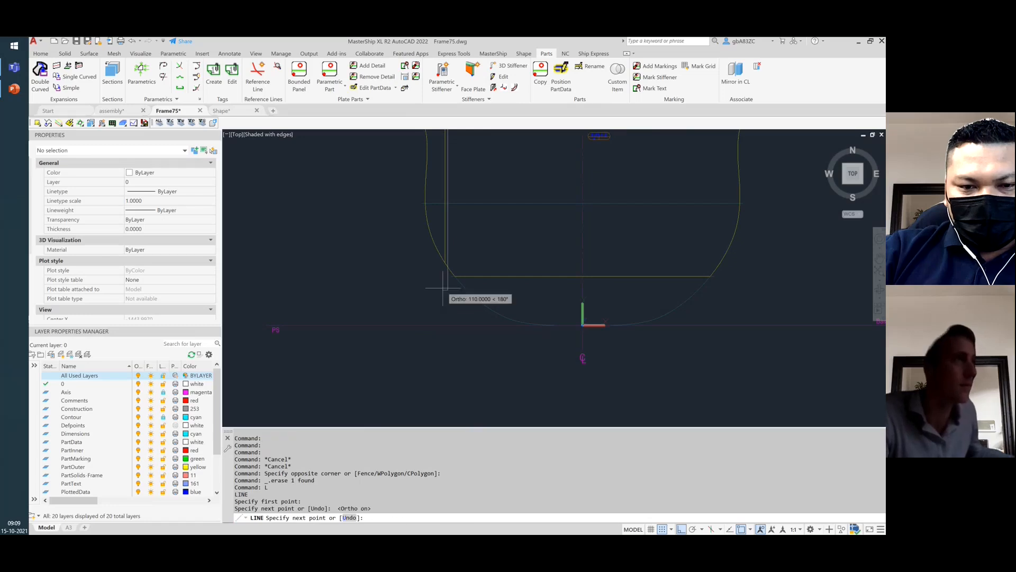
pyautogui.rightClick(437, 302)
pyautogui.click(450, 306)
pyautogui.scroll(-3, 450, 306)
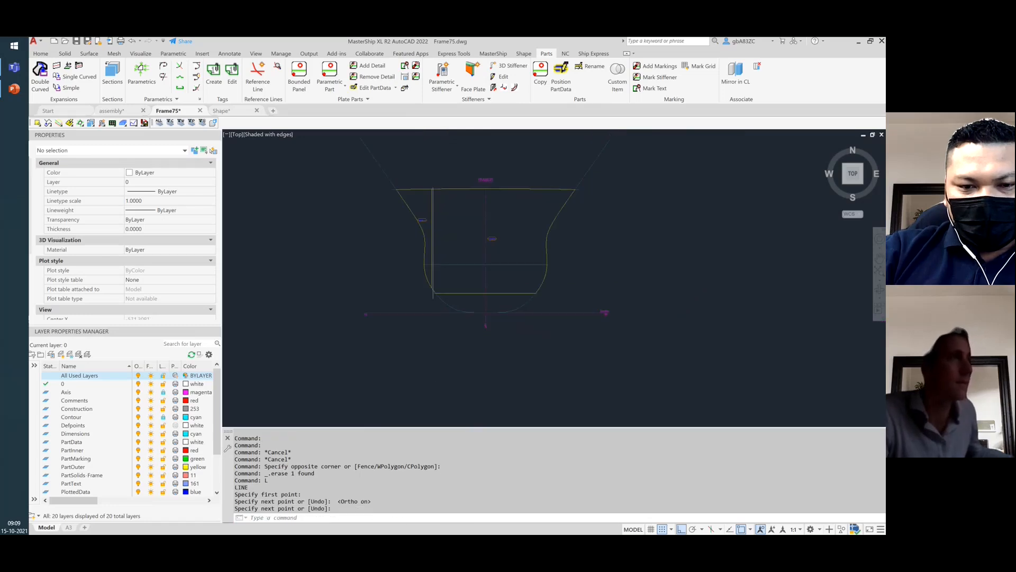
pyautogui.scroll(1, 424, 233)
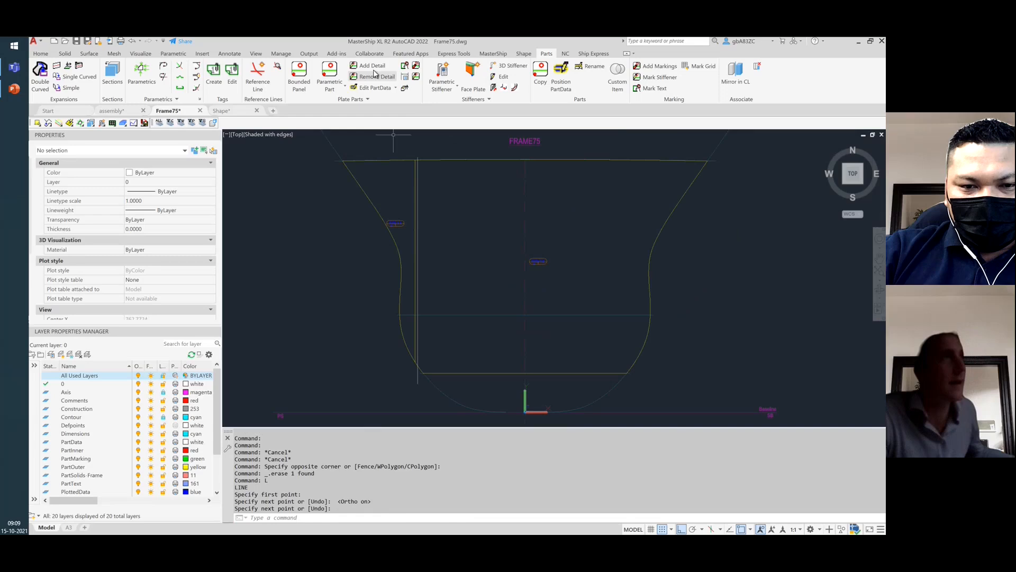
pyautogui.write('sp')
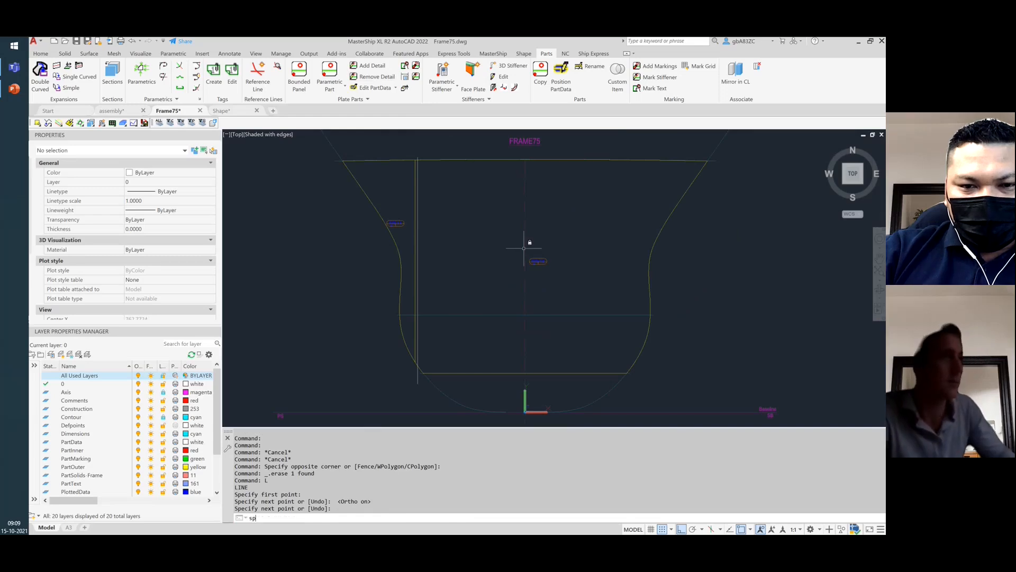
pyautogui.press('BackSpace')
pyautogui.write('hipREFERENCELINE')
pyautogui.press('Return')
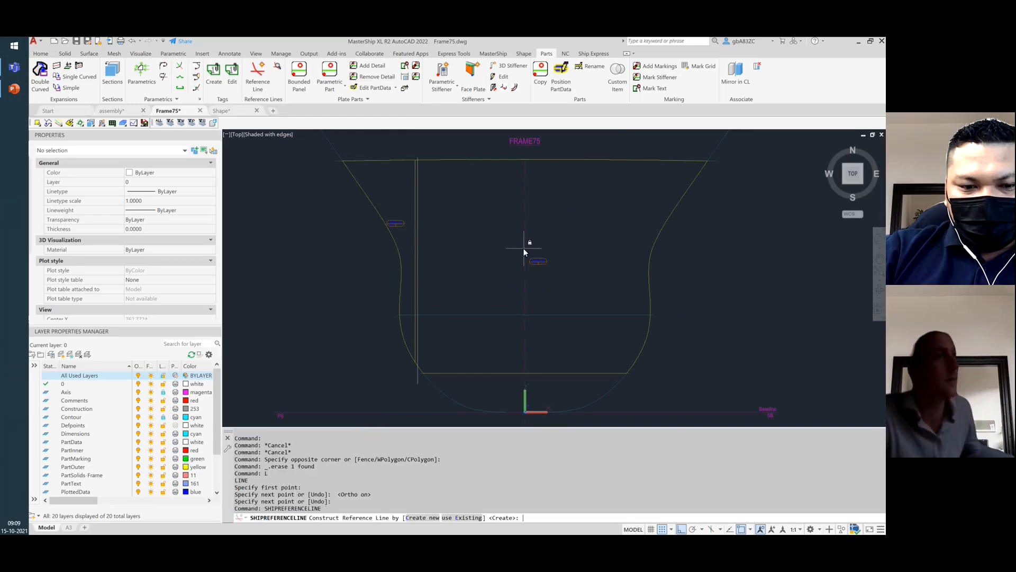
pyautogui.press('Escape')
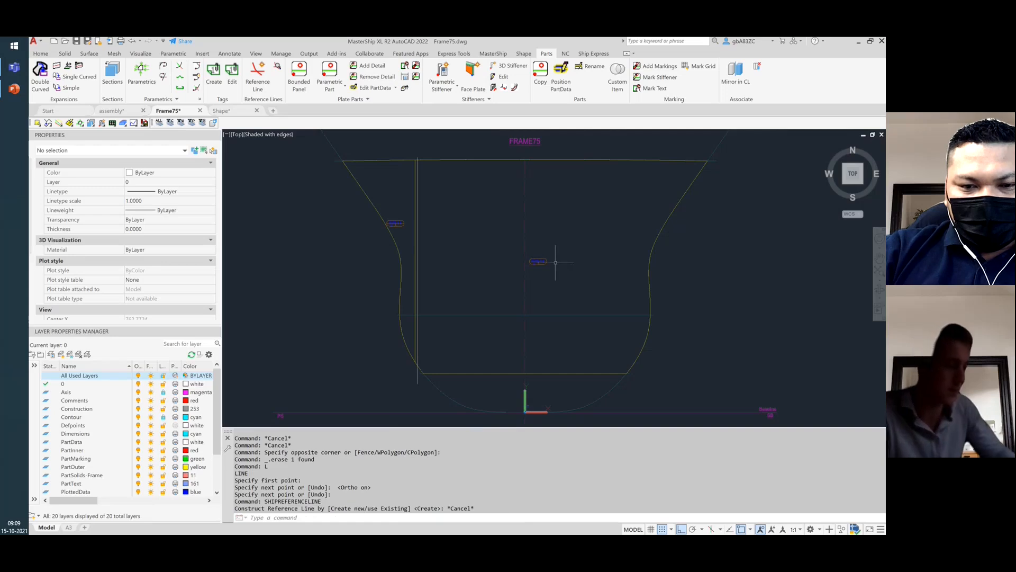
# - Split the larger right-hand plate part with SHIPSPLITPART along the vertical line beside the existing seam
pyautogui.write('splitpart')
pyautogui.press('Return')
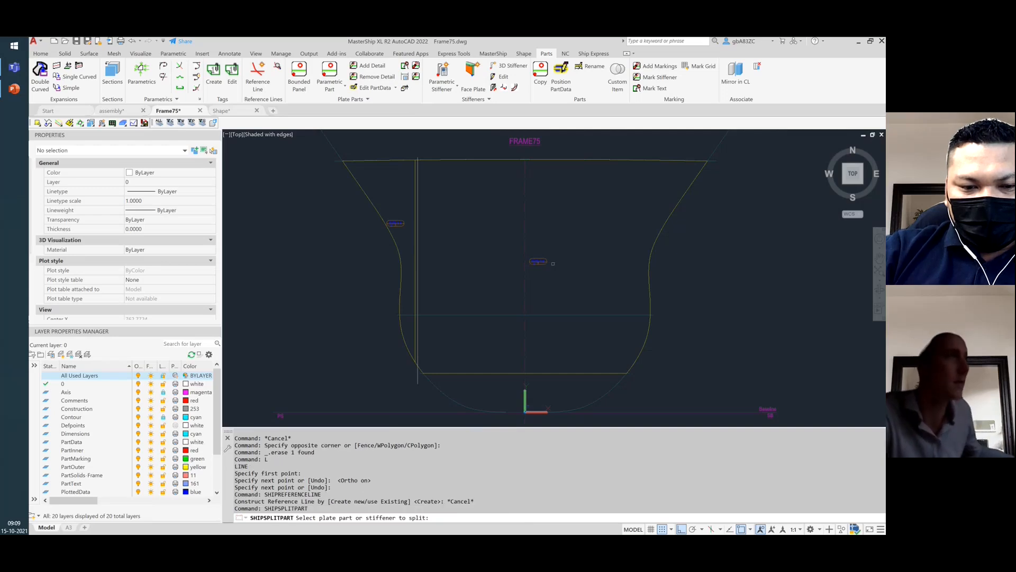
pyautogui.click(544, 261)
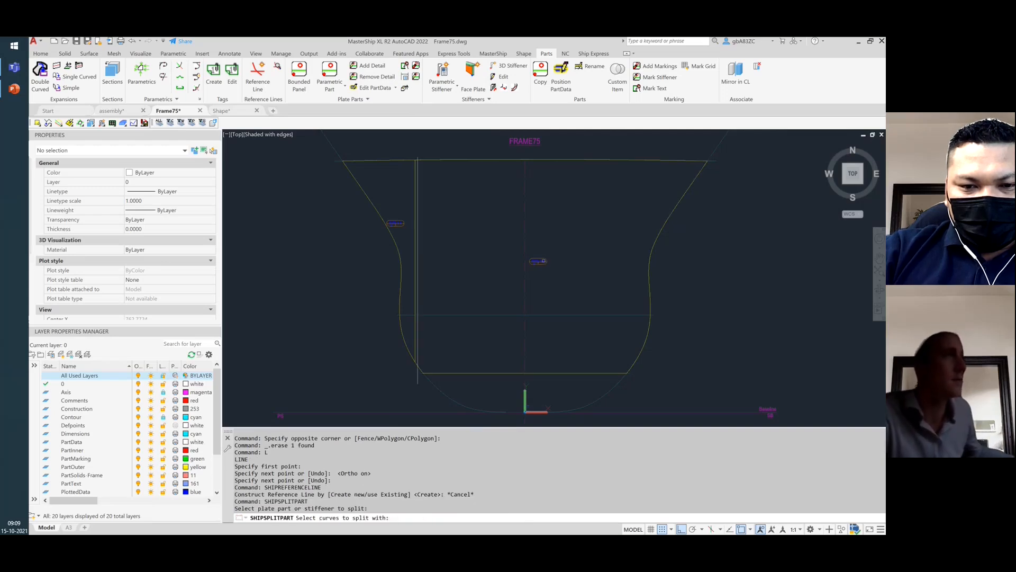
pyautogui.click(418, 169)
pyautogui.press('Return')
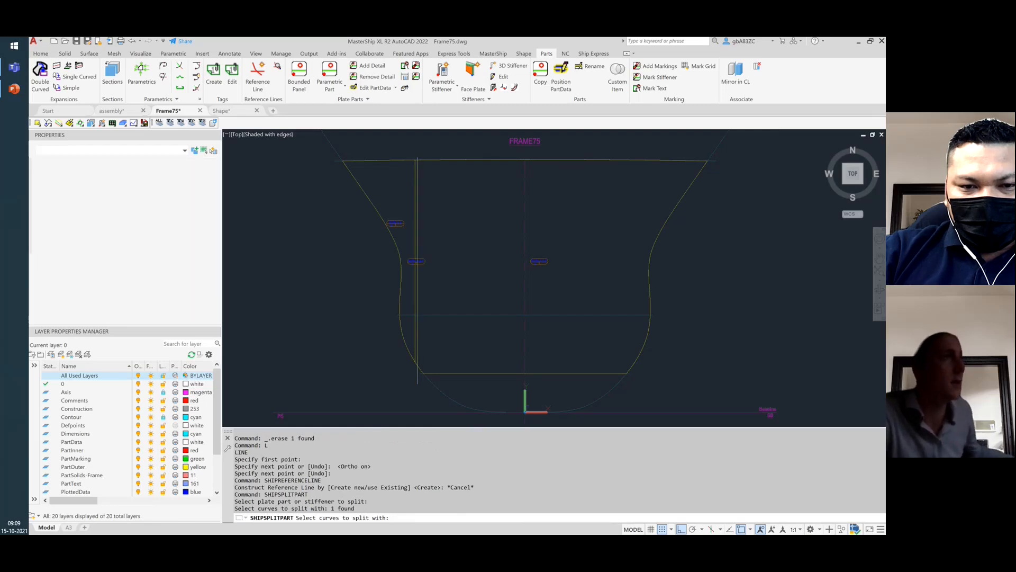
# - Examine the narrow strip part between the two seams and compare the name labels of the neighbouring plate parts
pyautogui.scroll(5, 418, 261)
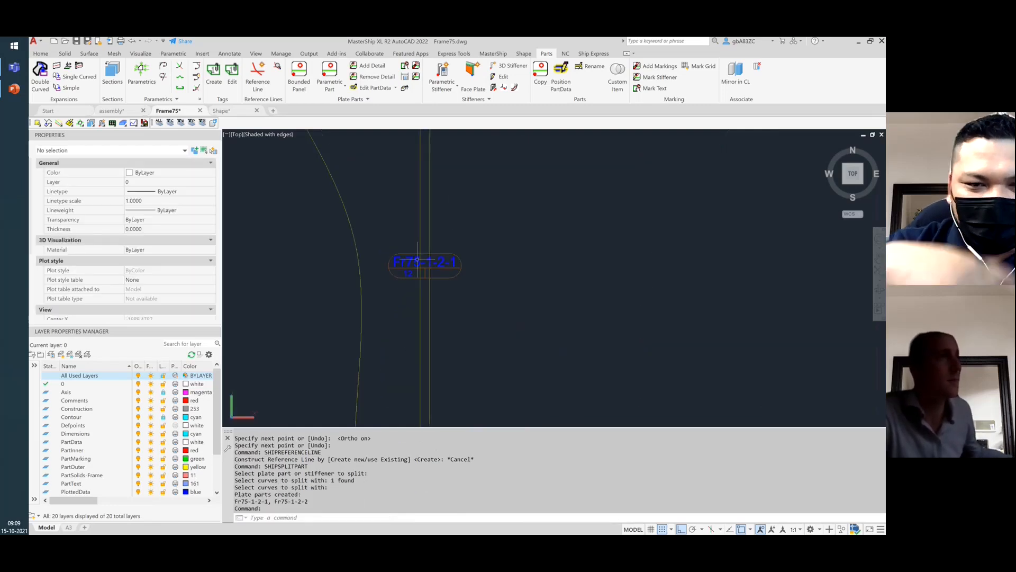
pyautogui.scroll(3, 419, 261)
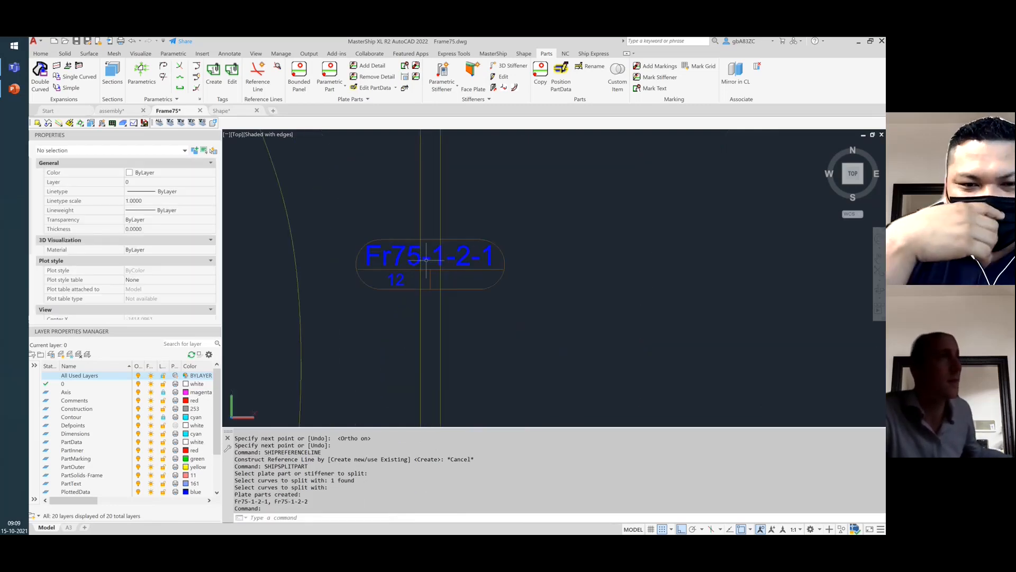
pyautogui.click(464, 268)
pyautogui.scroll(-6, 450, 270)
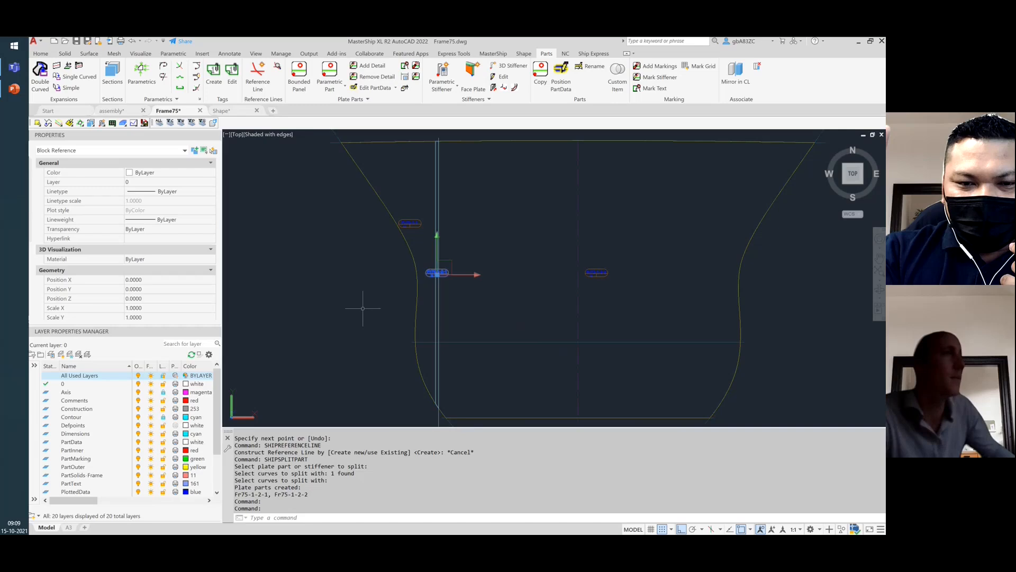
pyautogui.press('Escape')
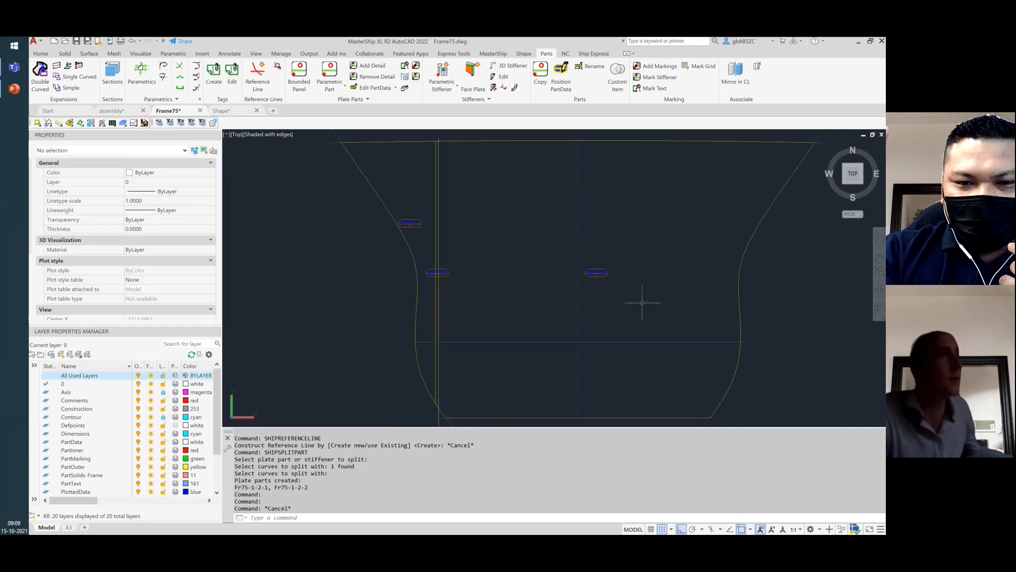
pyautogui.scroll(5, 624, 275)
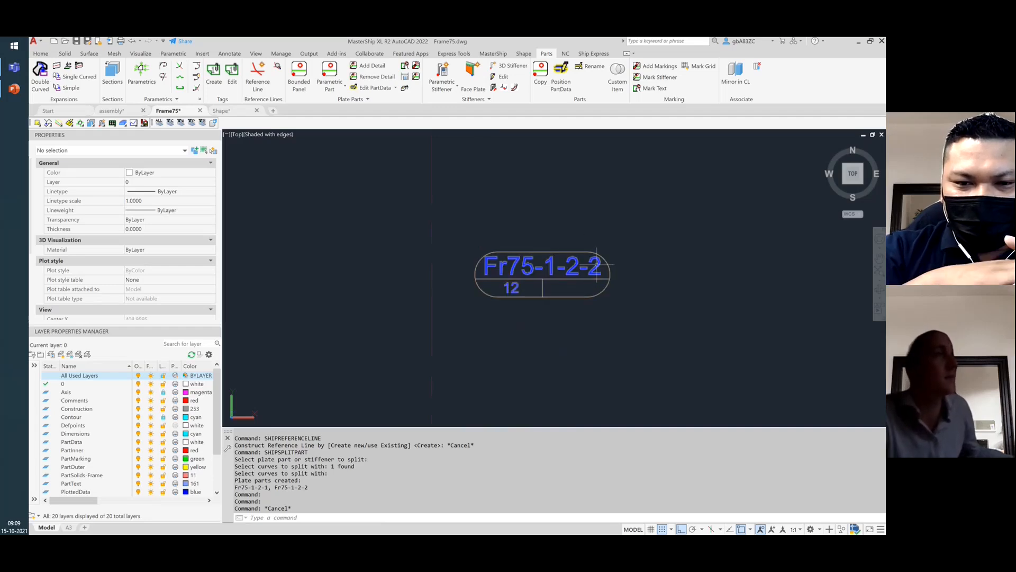
pyautogui.scroll(-5, 596, 263)
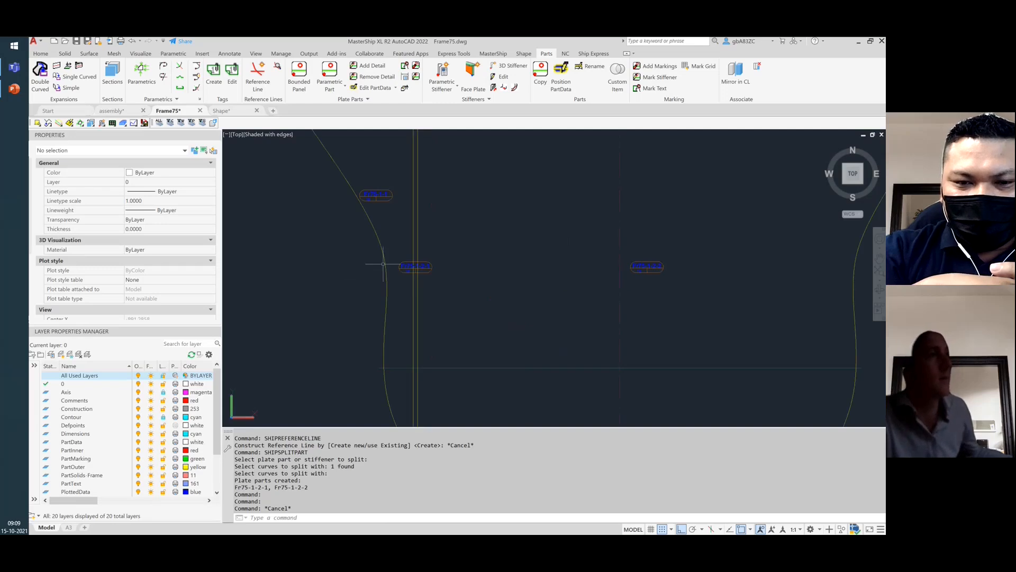
pyautogui.scroll(2, 437, 267)
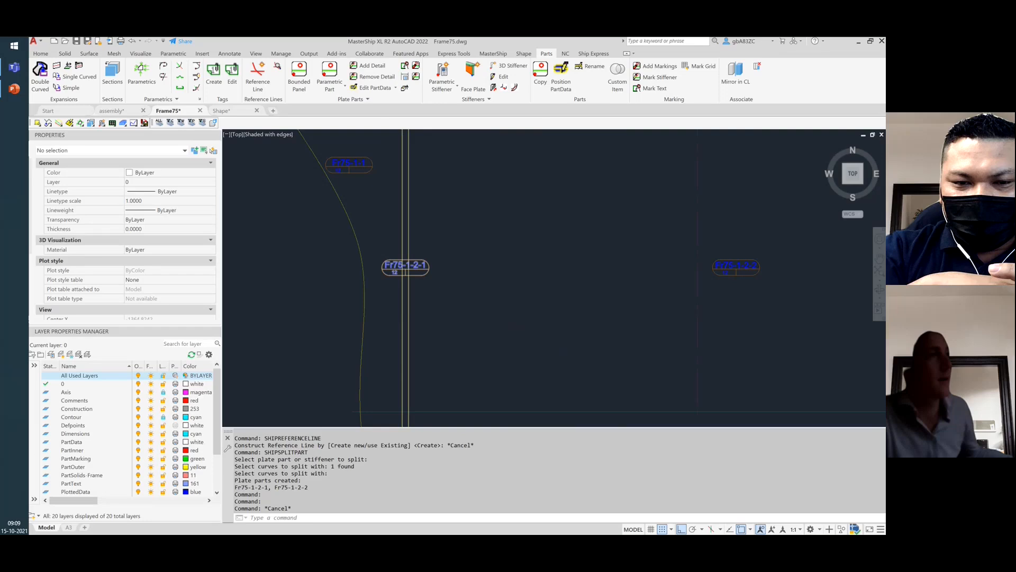
pyautogui.scroll(2, 423, 269)
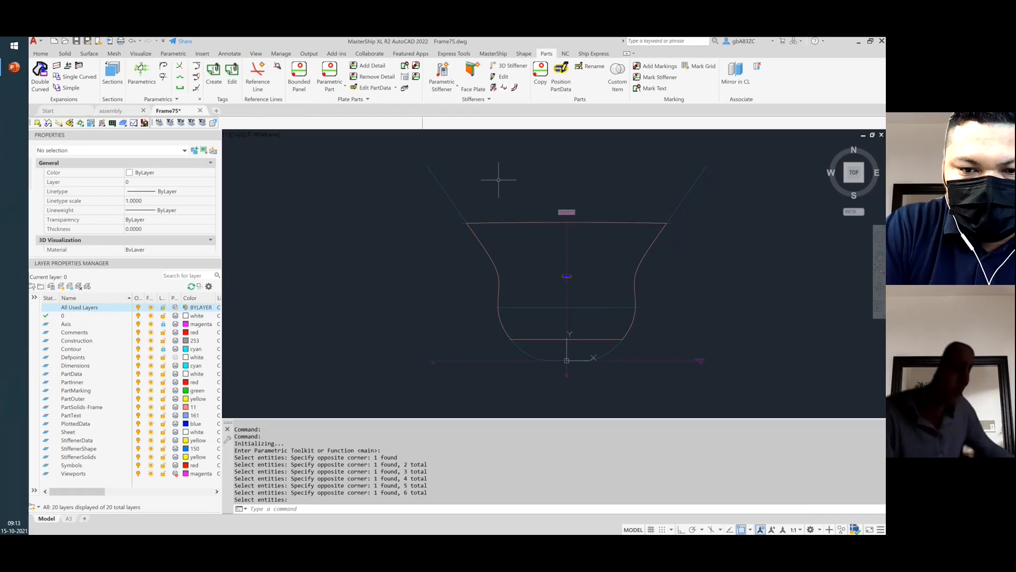
# - With Ortho on, draw a vertical line through the frame plate's left half, from above its upper edge to below its lower edge
pyautogui.write('1')
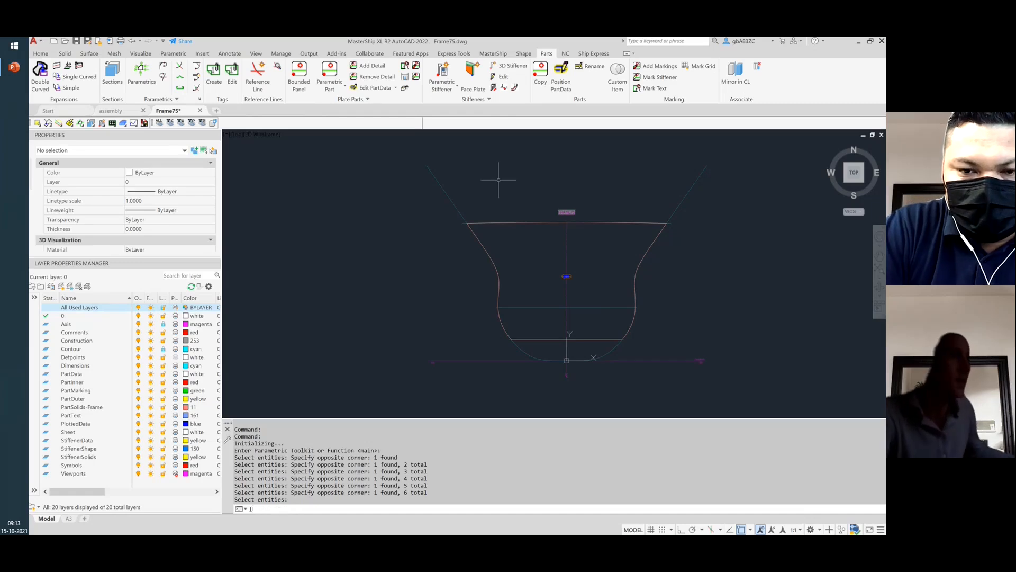
pyautogui.press('Return')
pyautogui.click(514, 209)
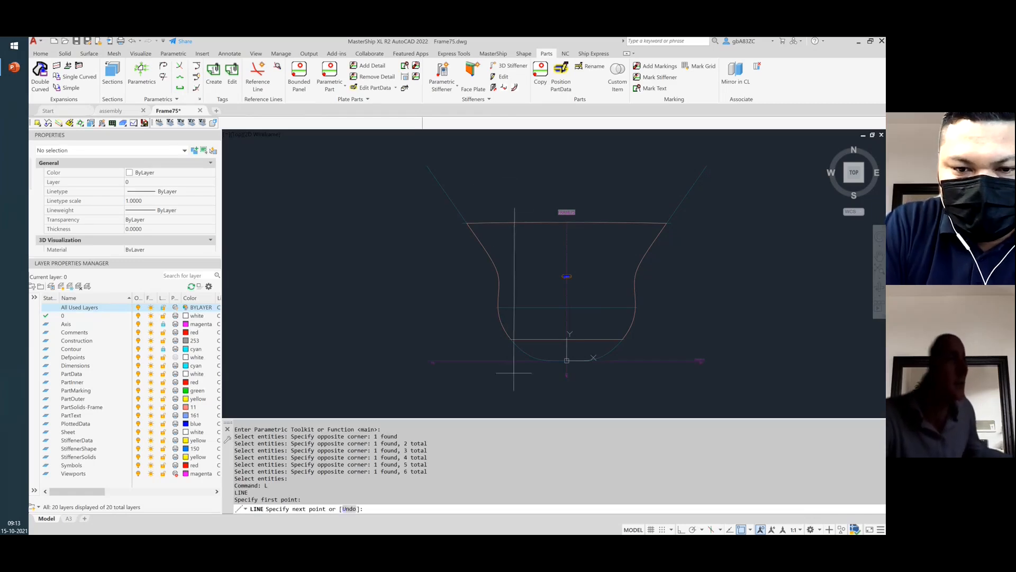
pyautogui.press('F8')
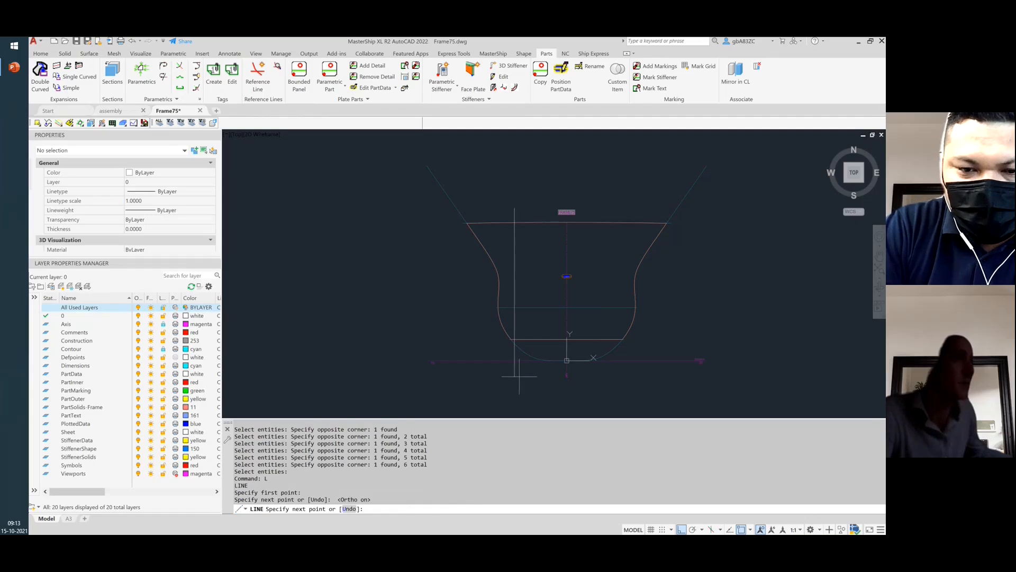
pyautogui.press('Escape')
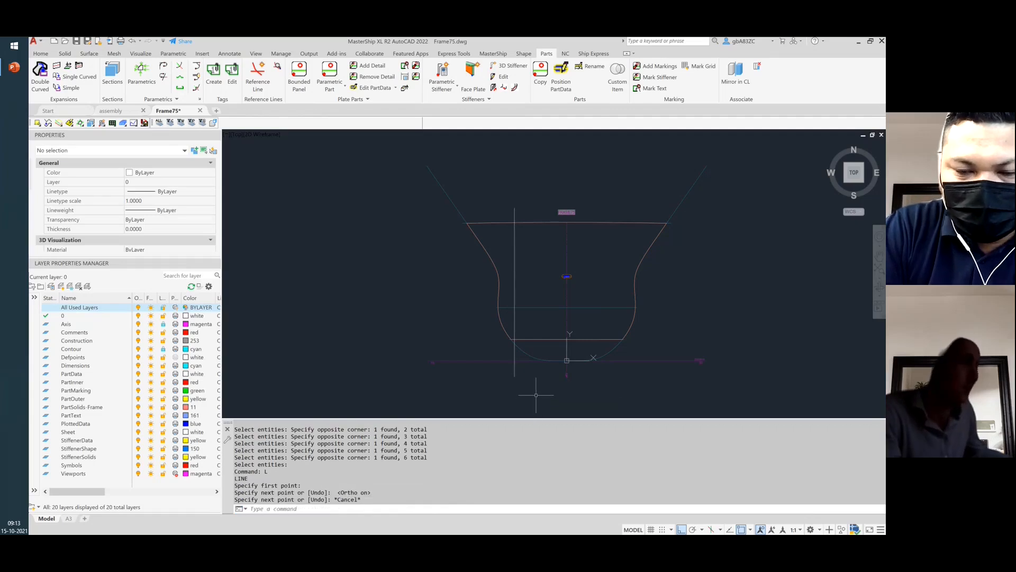
# - Draw a second vertical line just right of the first, from above the plate's upper edge to below its lower edge
pyautogui.write('l')
pyautogui.press('Return')
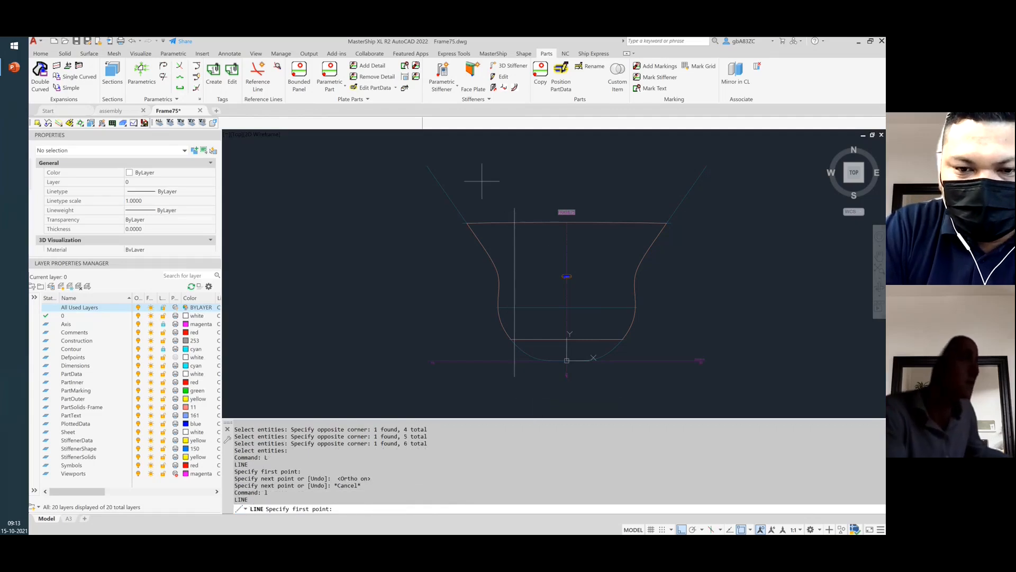
pyautogui.click(519, 213)
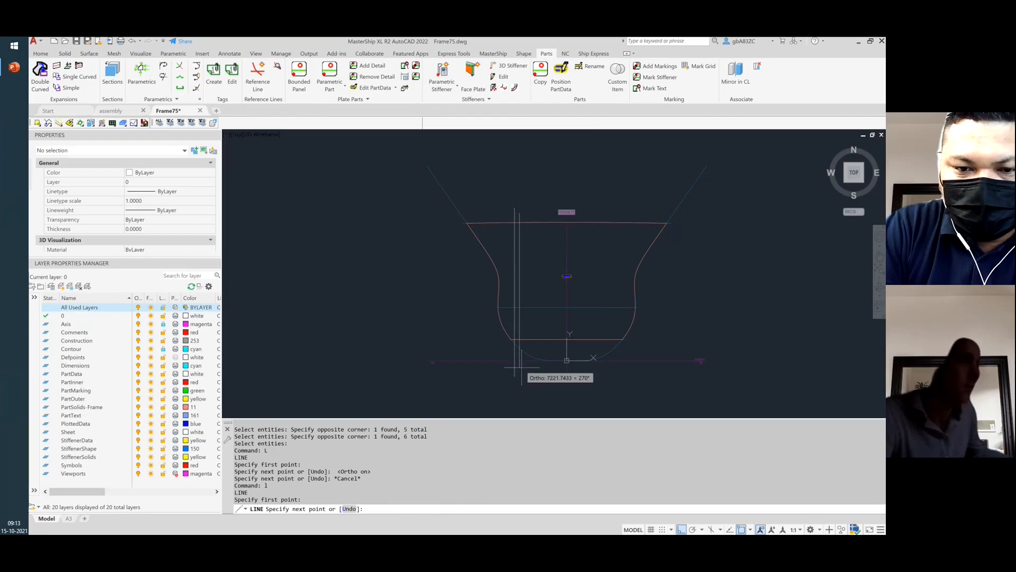
pyautogui.click(521, 378)
pyautogui.rightClick(540, 390)
pyautogui.click(548, 394)
pyautogui.scroll(2, 551, 268)
pyautogui.click(502, 177)
pyautogui.click(499, 180)
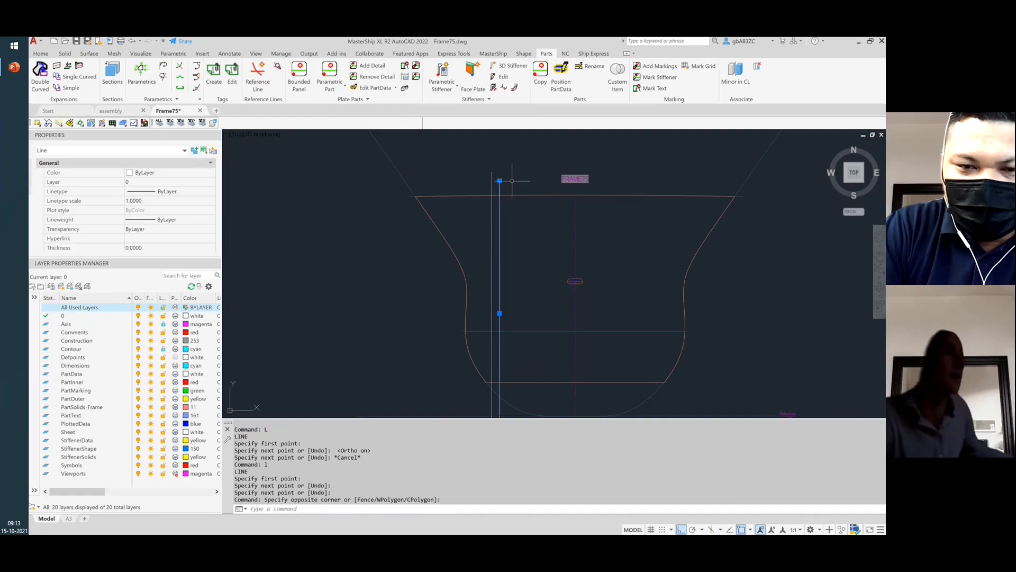
pyautogui.press('Escape')
pyautogui.press('Escape')
pyautogui.press('Escape')
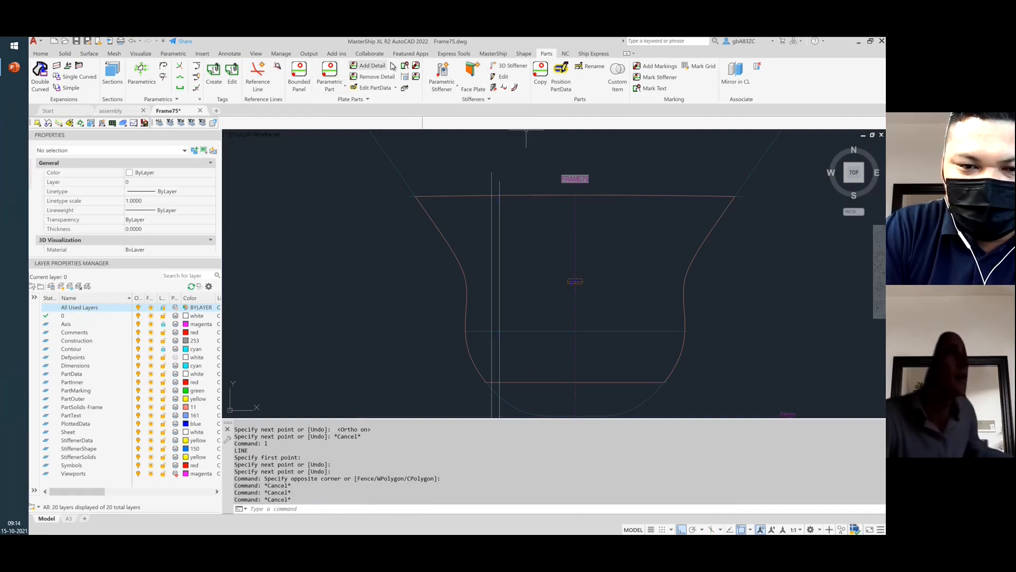
# - Split the frame plate part with SHIPSPLITPART, using both vertical lines as cutting curves
pyautogui.write('s')
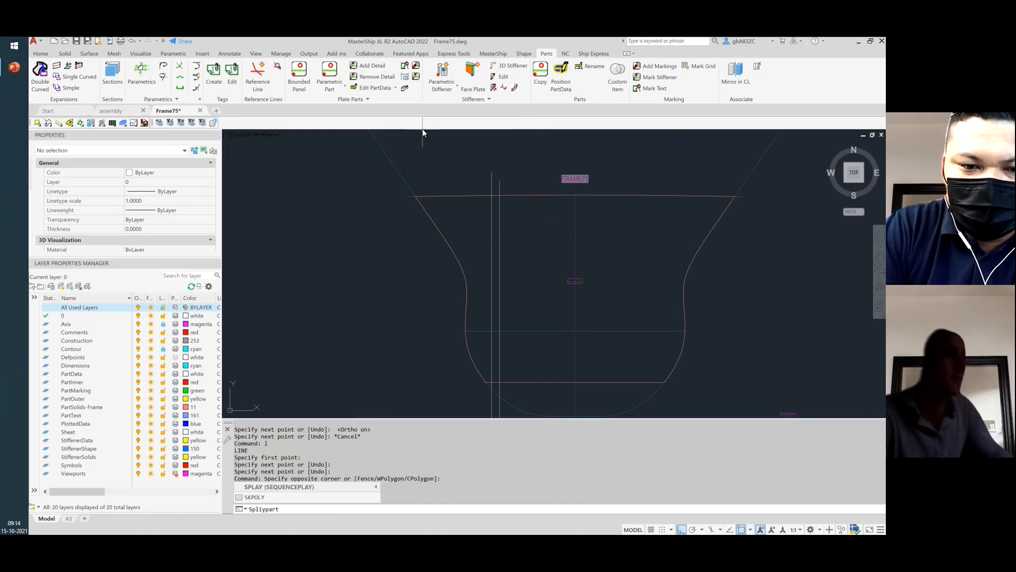
pyautogui.press('BackSpace')
pyautogui.press('BackSpace')
pyautogui.write('tpr')
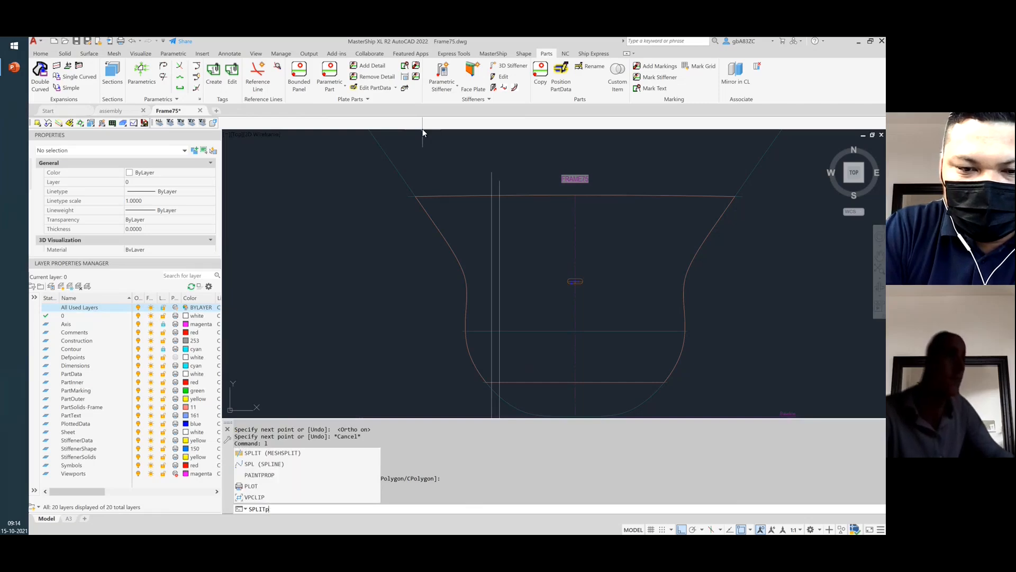
pyautogui.write('art')
pyautogui.press('Return')
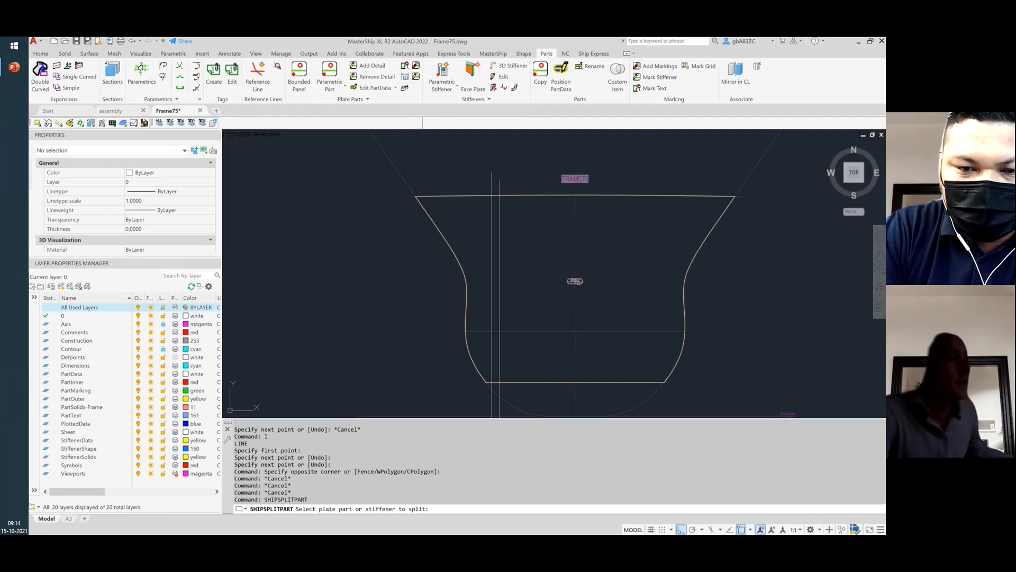
pyautogui.click(575, 281)
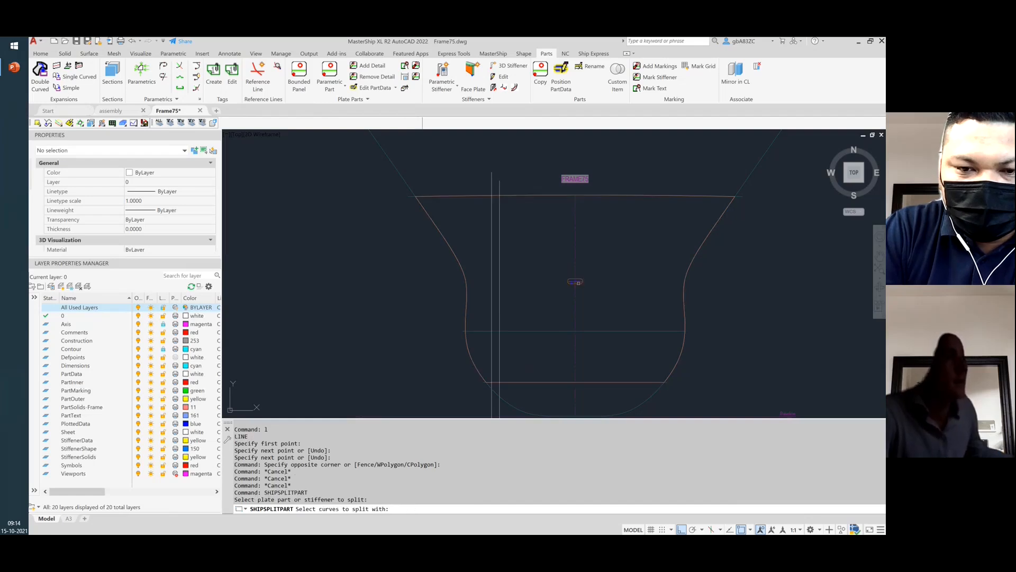
pyautogui.click(514, 186)
pyautogui.click(471, 160)
pyautogui.press('Return')
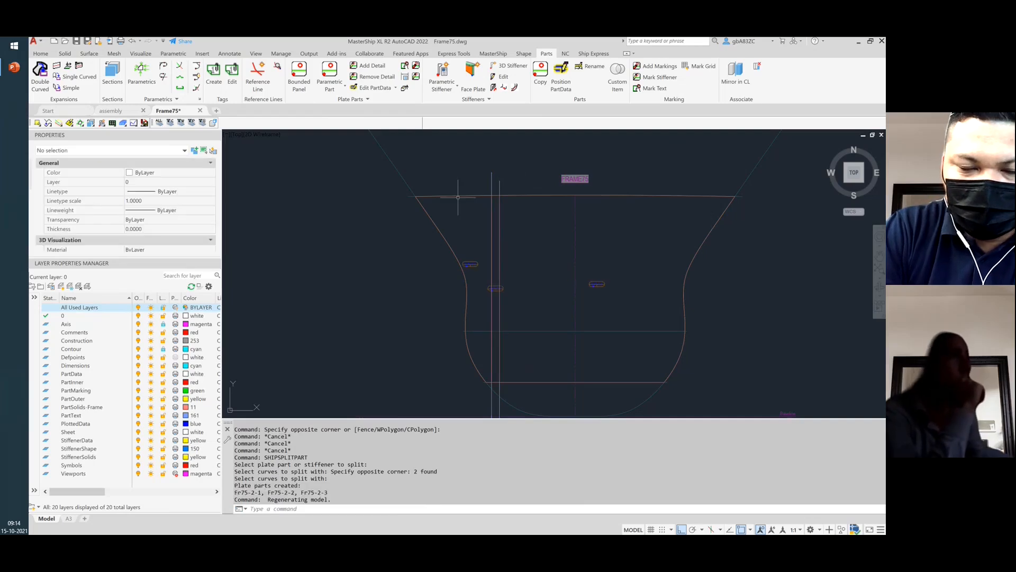
# - Erase the two vertical cutting lines from the frame plate
pyautogui.click(509, 182)
pyautogui.click(478, 159)
pyautogui.press('Delete')
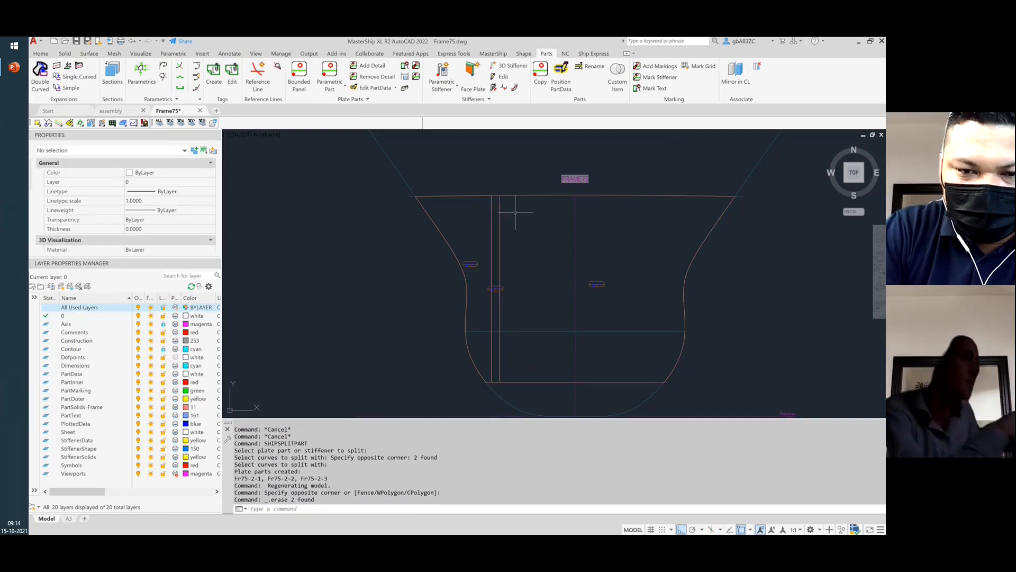
# - Examine the name labels of the plate parts on both sides of the seams and of the narrow strip between them
pyautogui.scroll(2, 585, 288)
pyautogui.scroll(3, 461, 263)
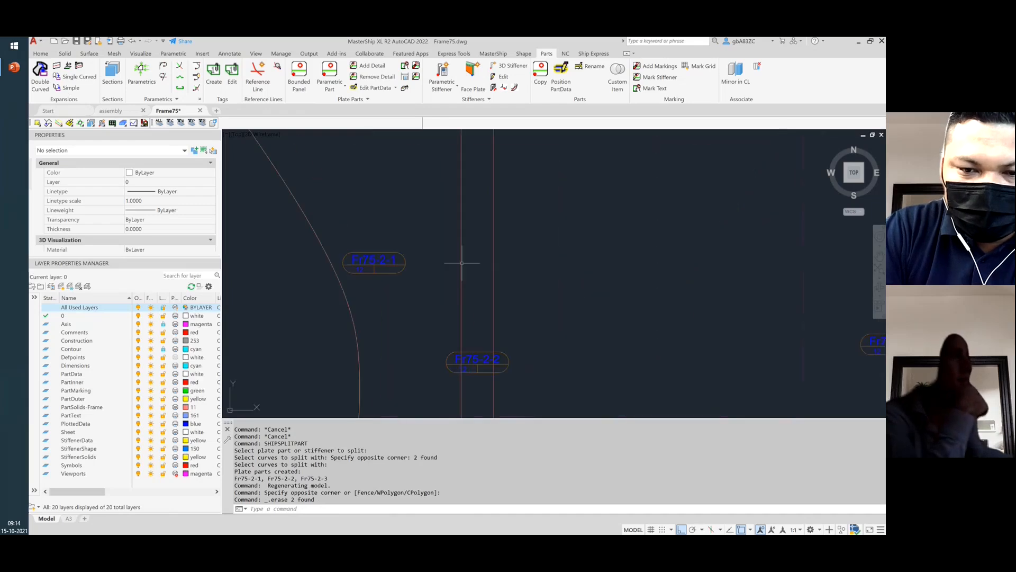
pyautogui.scroll(2, 410, 265)
pyautogui.scroll(-4, 389, 250)
pyautogui.scroll(2, 397, 265)
pyautogui.scroll(-4, 529, 273)
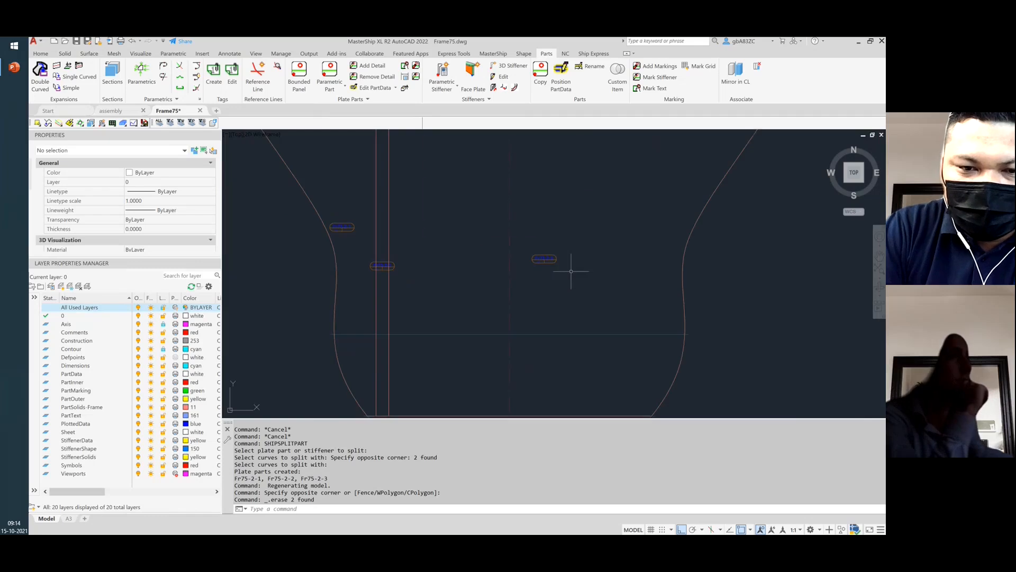
pyautogui.scroll(2, 571, 271)
pyautogui.scroll(-4, 527, 252)
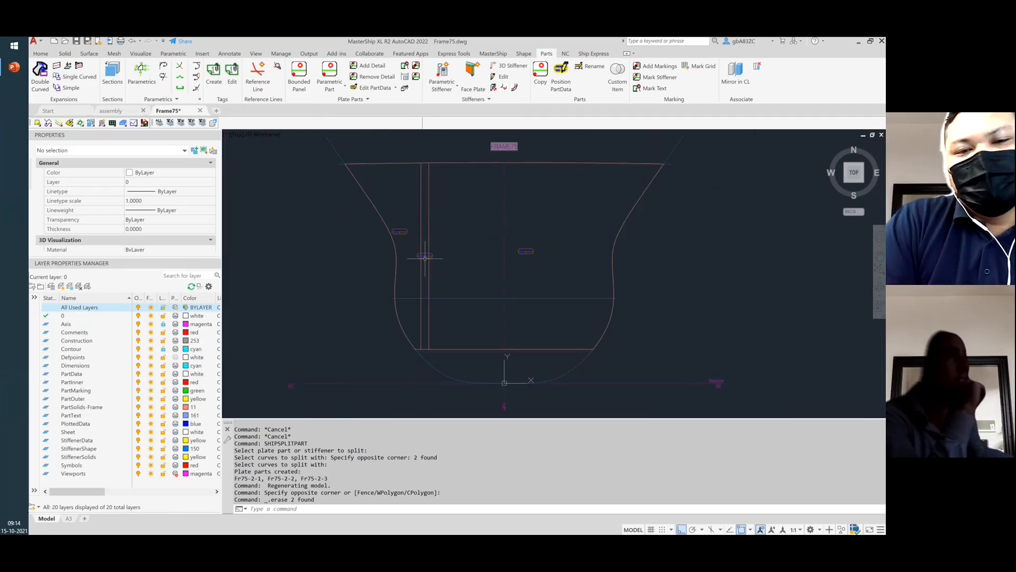
# - Erase the narrow middle strip part between the two seams, including its name label and outline
pyautogui.click(425, 258)
pyautogui.press('Delete')
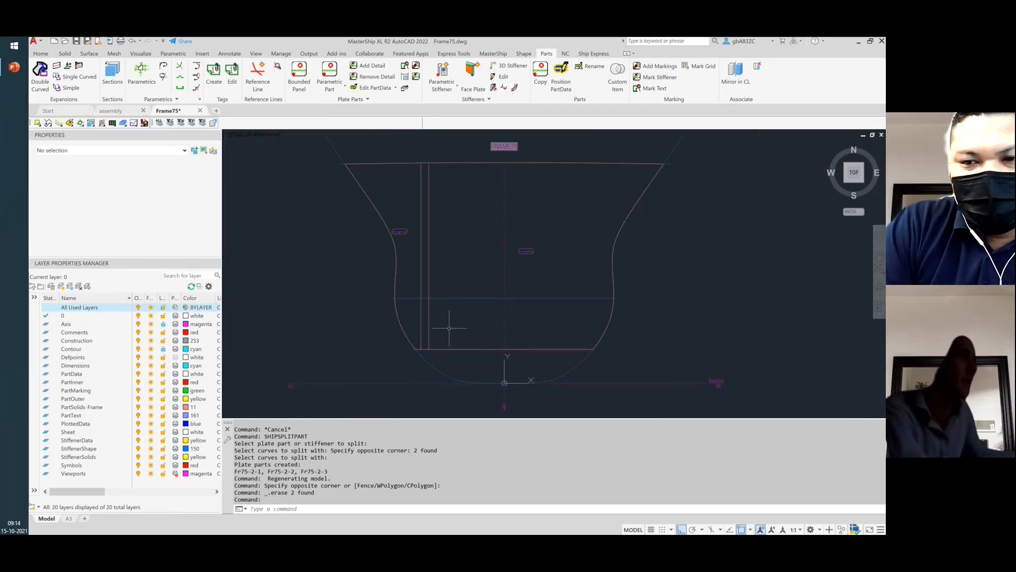
pyautogui.click(430, 357)
pyautogui.click(424, 342)
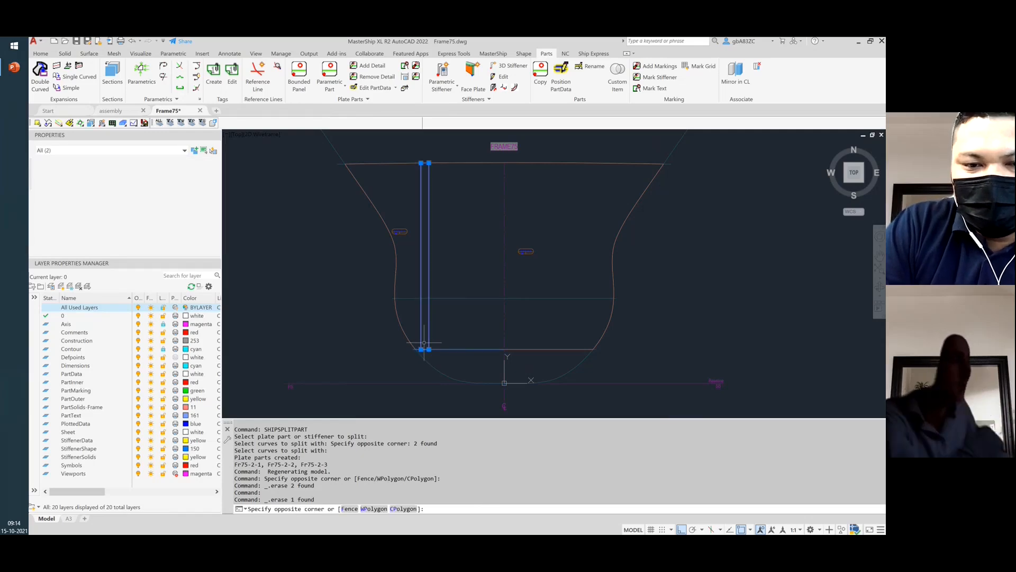
pyautogui.click(424, 343)
pyautogui.press('Delete')
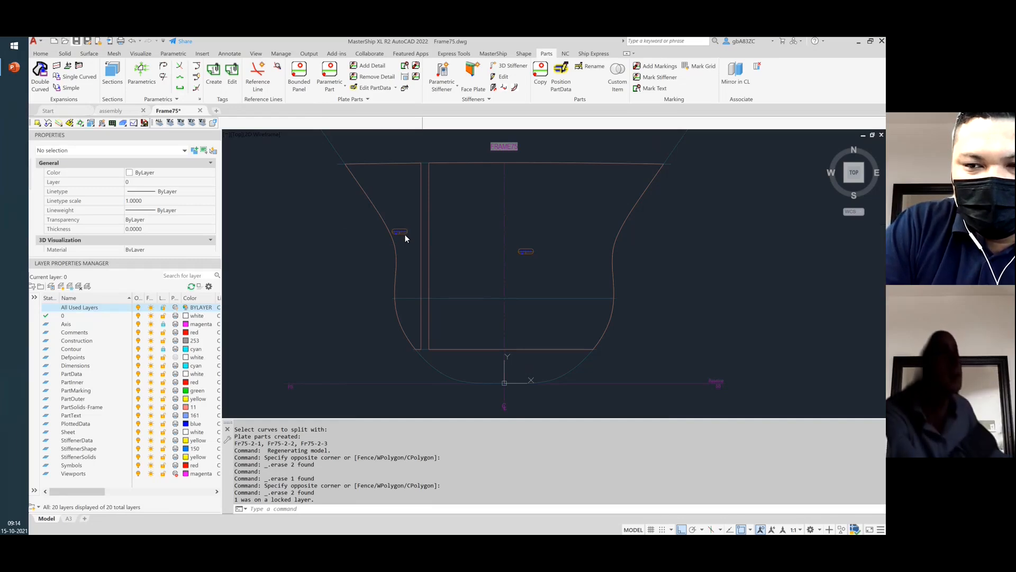
# - Examine the name labels of the two remaining plate parts on either side of the gap
pyautogui.scroll(10, 403, 231)
pyautogui.scroll(-5, 403, 231)
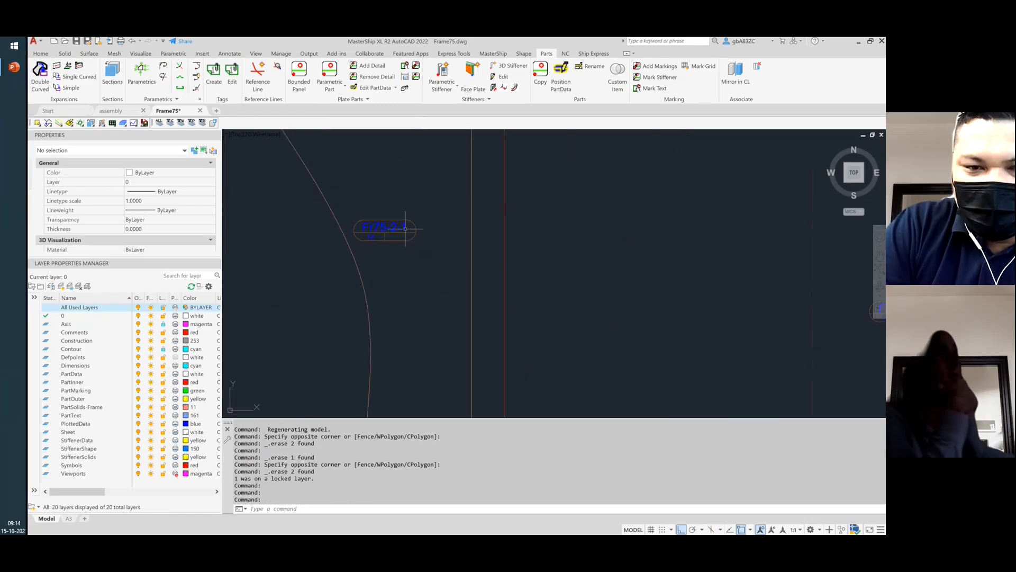
pyautogui.scroll(-3, 658, 291)
pyautogui.scroll(4, 589, 293)
pyautogui.scroll(-2, 419, 313)
pyautogui.scroll(-1, 507, 308)
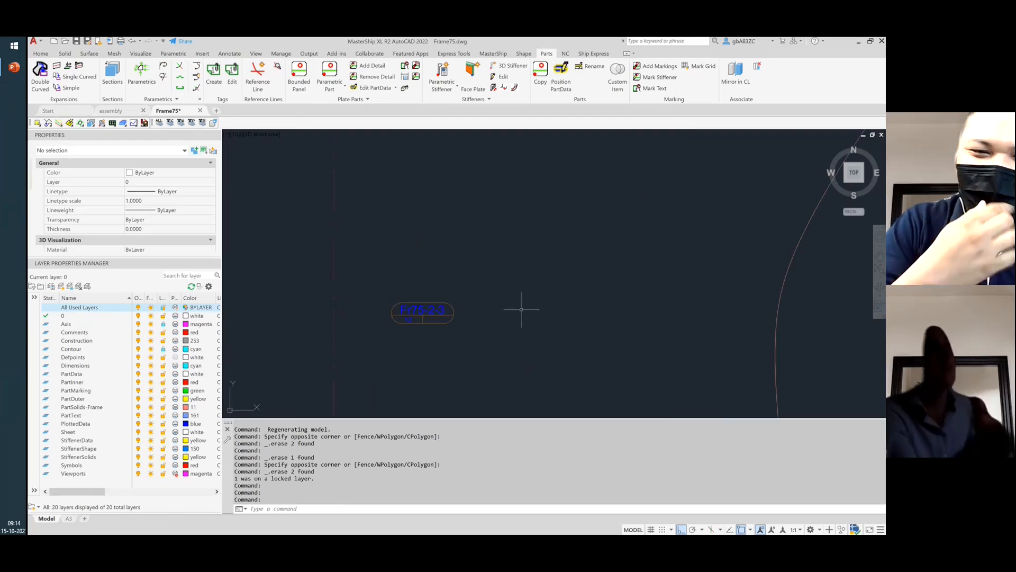
pyautogui.scroll(-4, 524, 309)
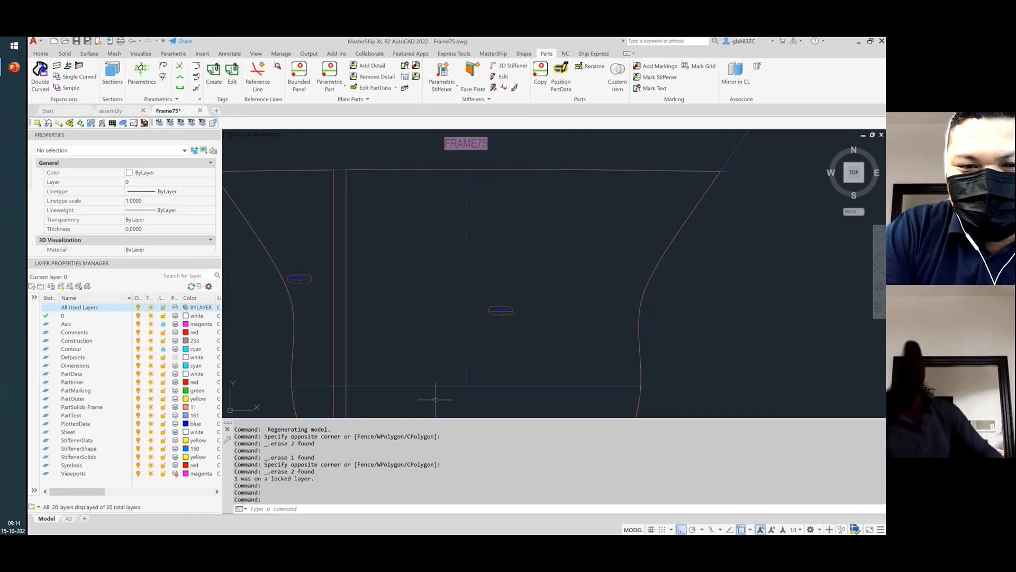
pyautogui.scroll(5, 500, 311)
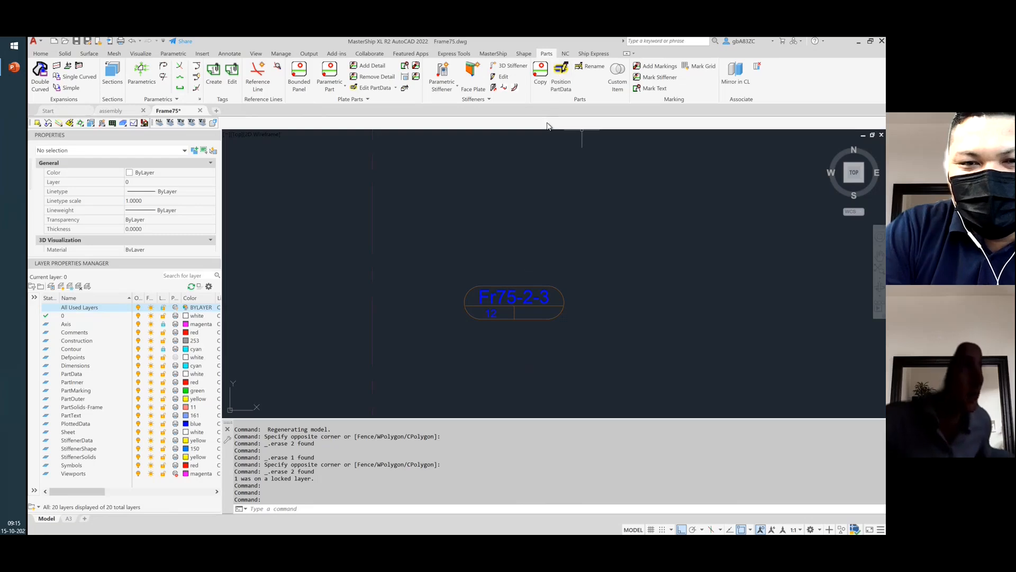
# - Try to rename the large plate part Fr75-2-3 to FR75-2-2
pyautogui.click(589, 69)
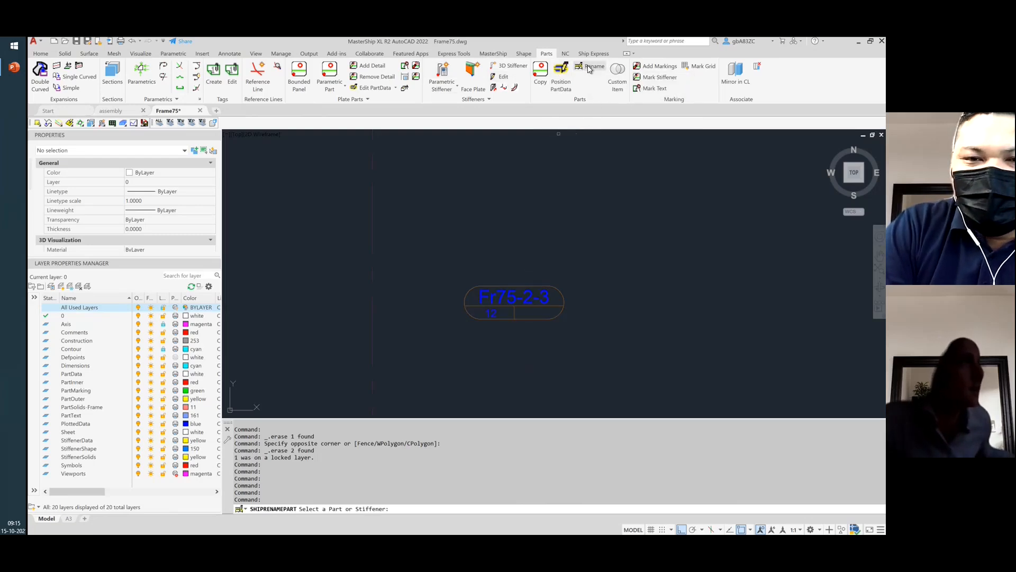
pyautogui.click(518, 306)
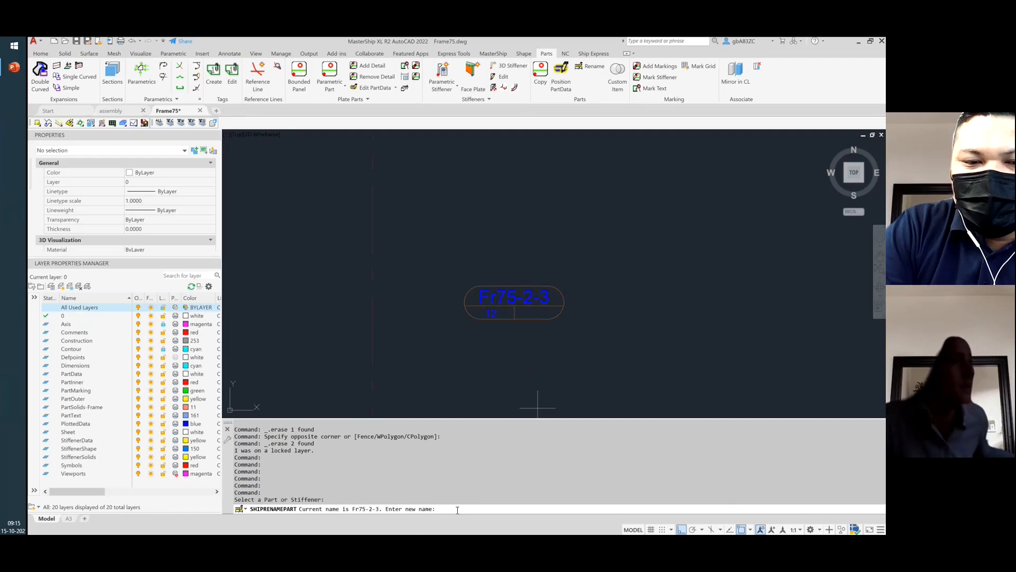
pyautogui.write('FR7')
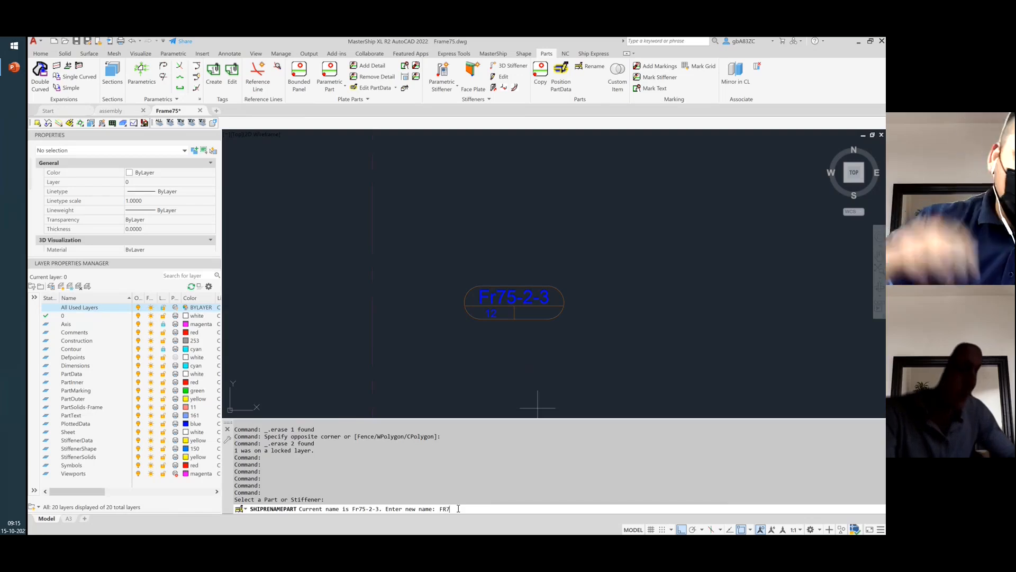
pyautogui.write('5-2-2')
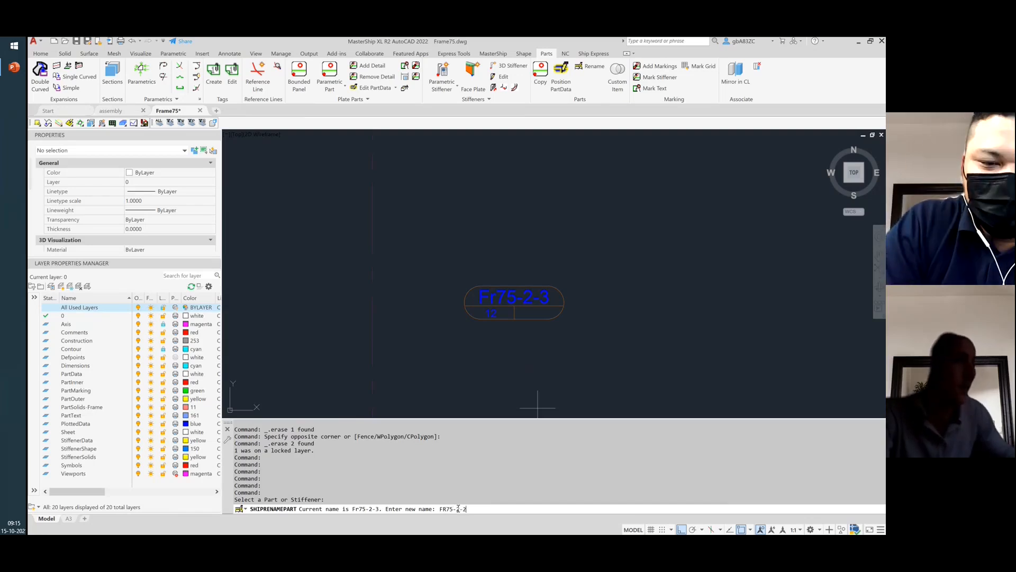
pyautogui.press('Return')
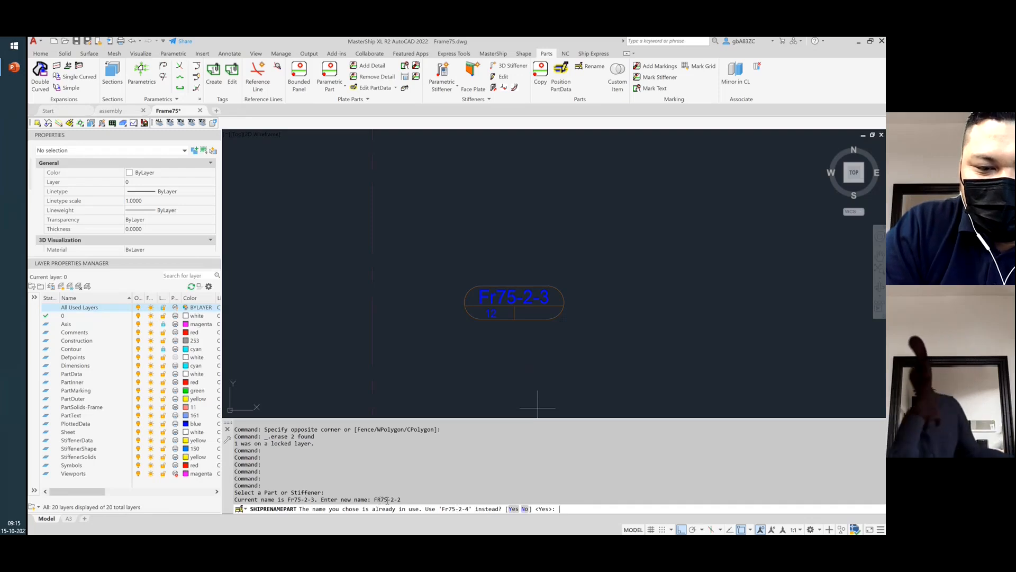
pyautogui.moveTo(371, 499); pyautogui.dragTo(398, 499)
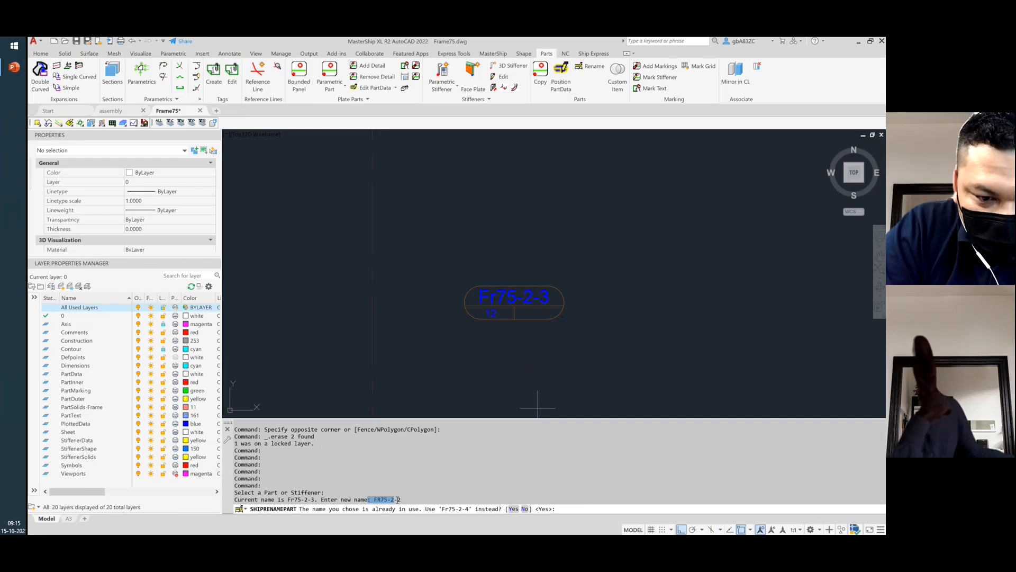
pyautogui.click(306, 509)
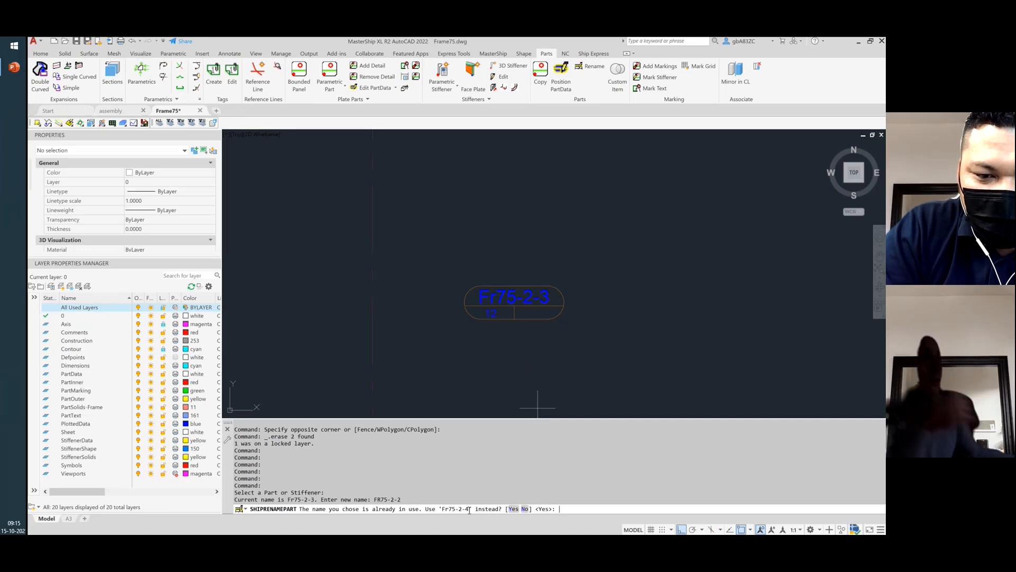
pyautogui.press('Escape')
pyautogui.scroll(-5, 611, 238)
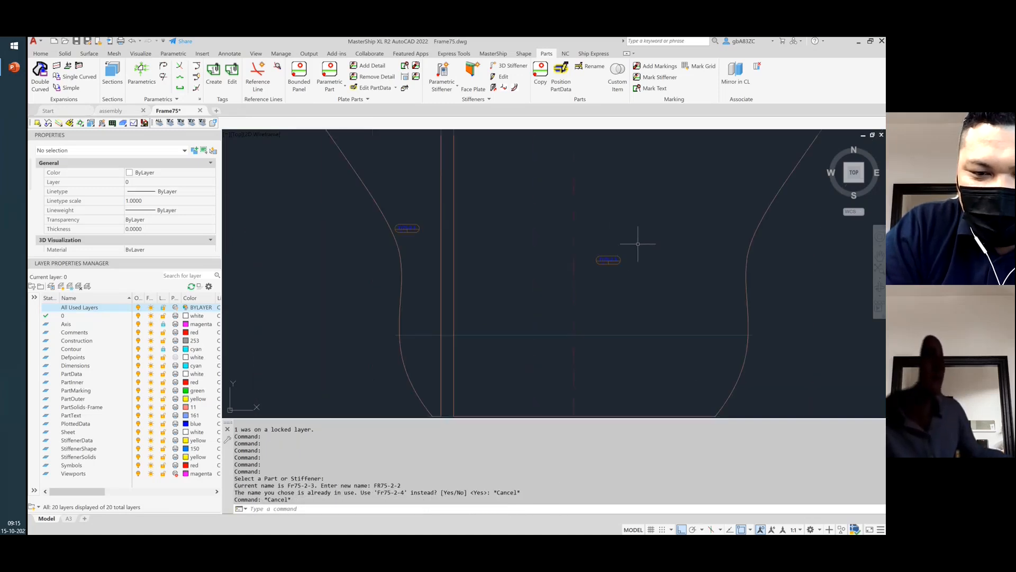
pyautogui.scroll(-2, 325, 349)
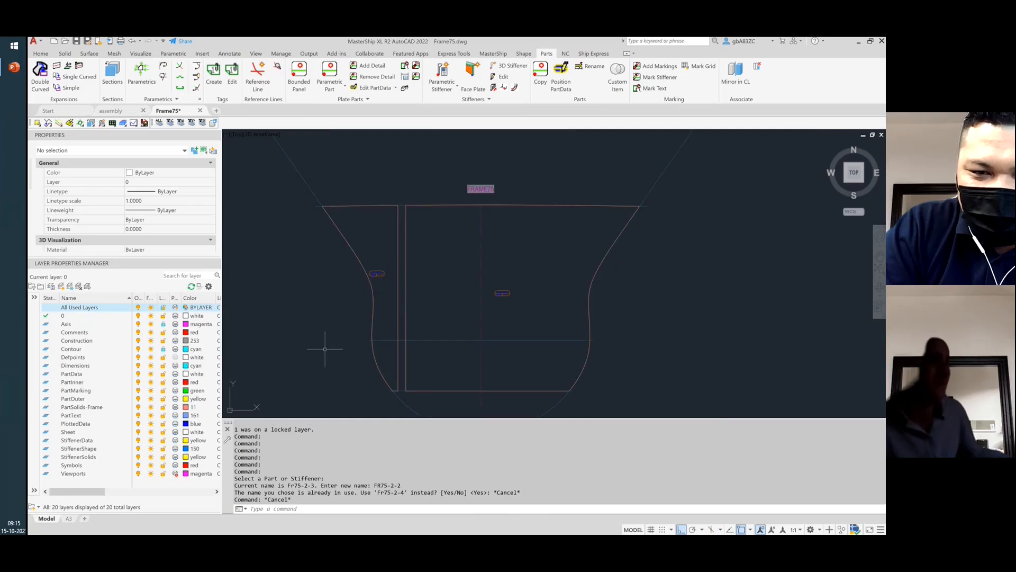
# - Run the project update check for the frame 75 drawing
pyautogui.press('Escape')
pyautogui.press('Escape')
pyautogui.press('Escape')
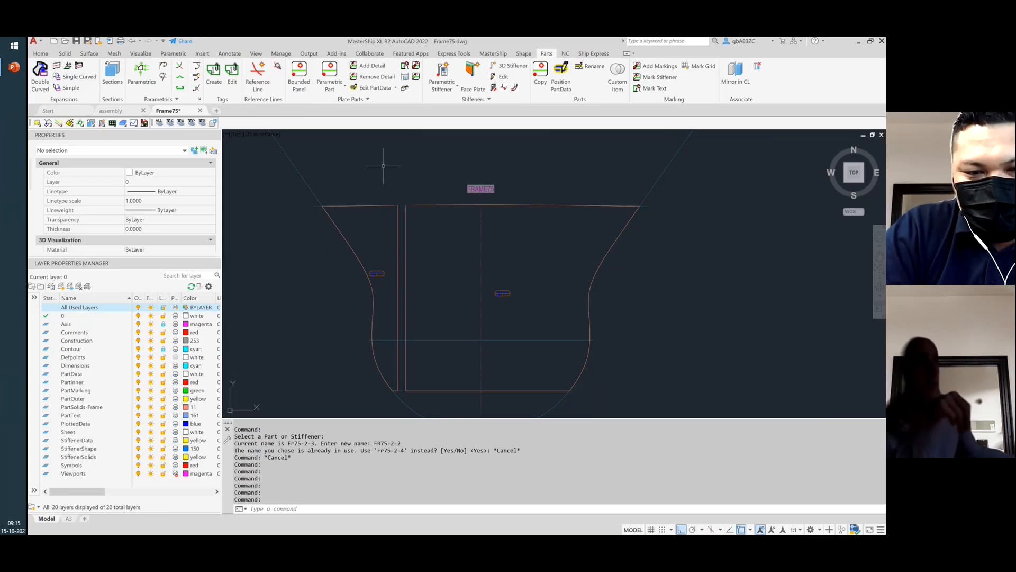
pyautogui.click(492, 54)
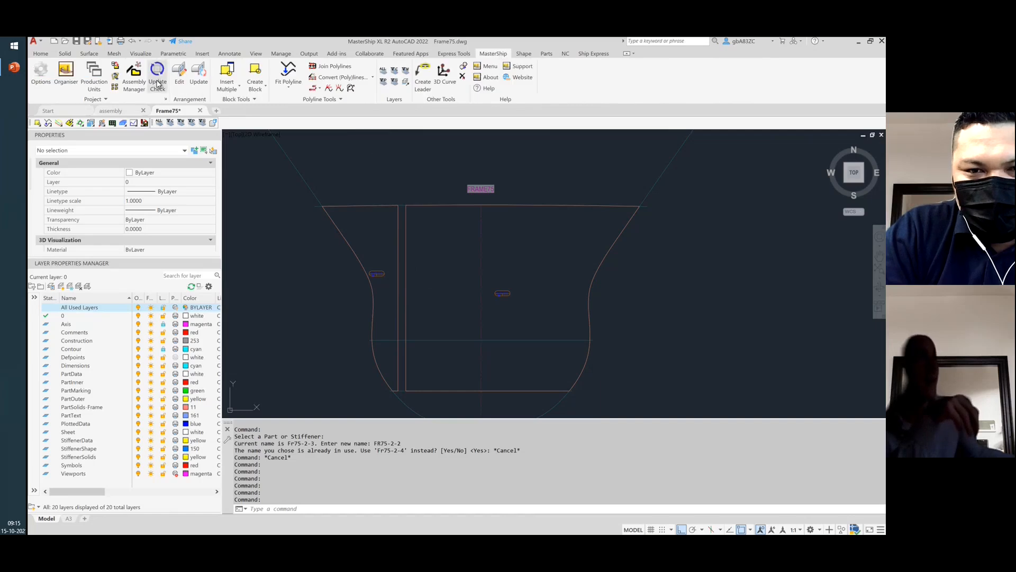
pyautogui.click(115, 67)
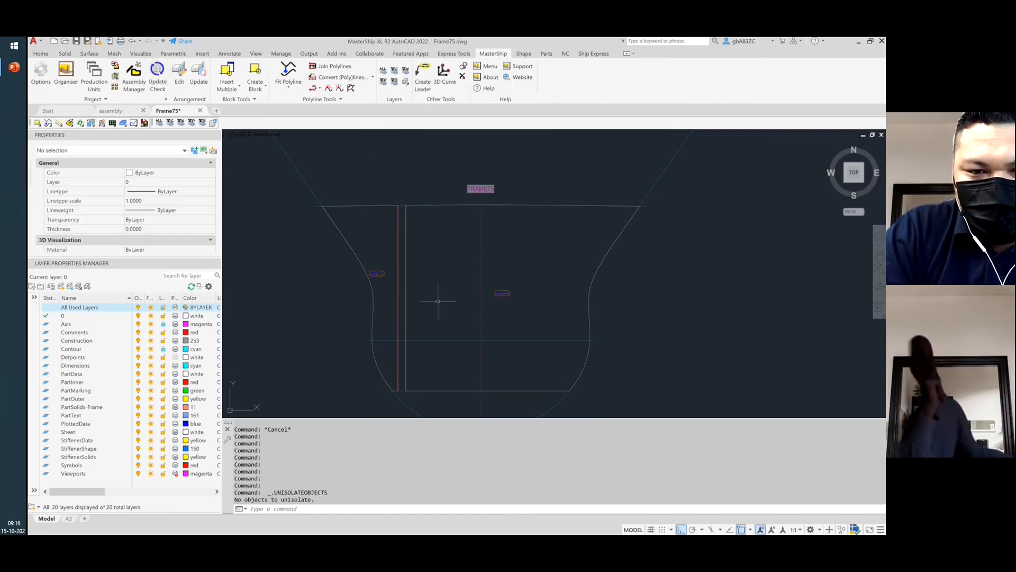
# - Rename the large plate part Fr75-2-3 to FR75-2-2
pyautogui.click(546, 54)
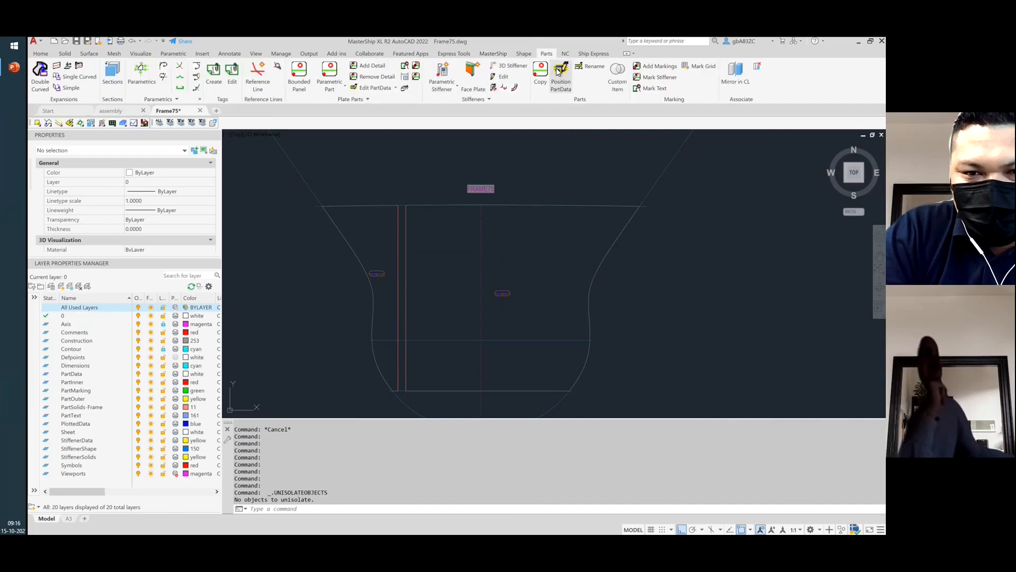
pyautogui.click(591, 66)
pyautogui.scroll(5, 482, 280)
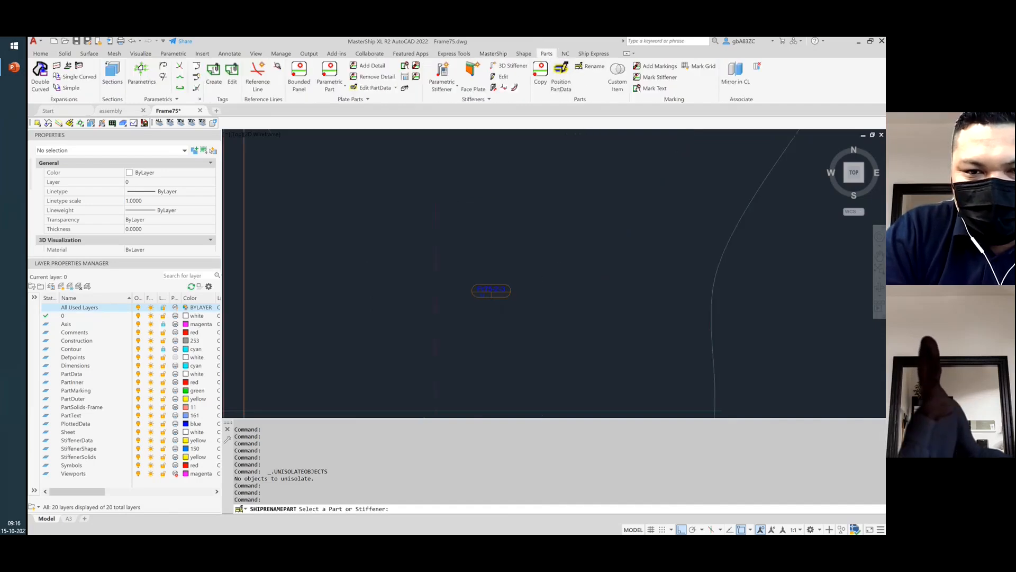
pyautogui.click(481, 277)
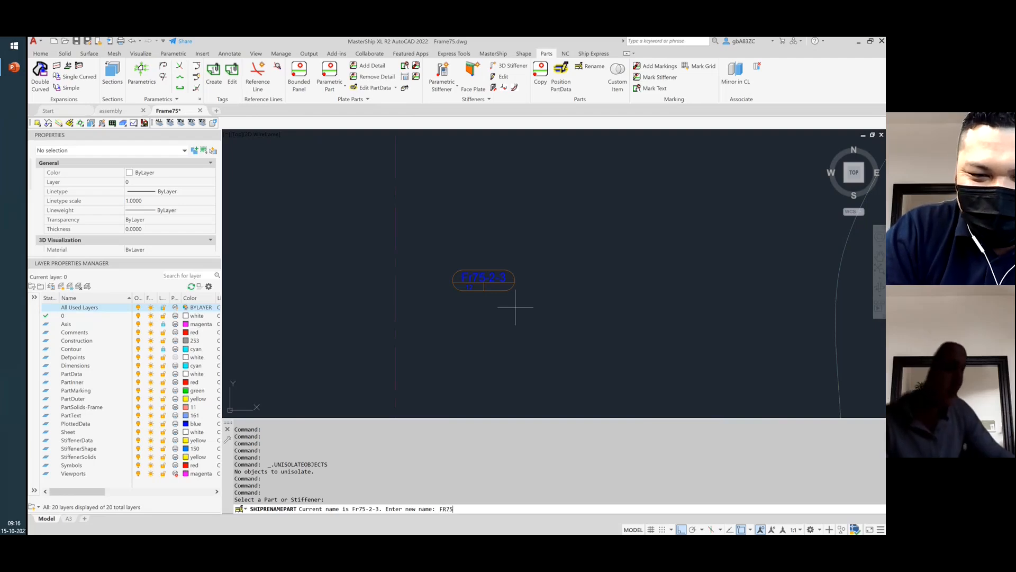
pyautogui.write('FR75-2-2')
pyautogui.press('Return')
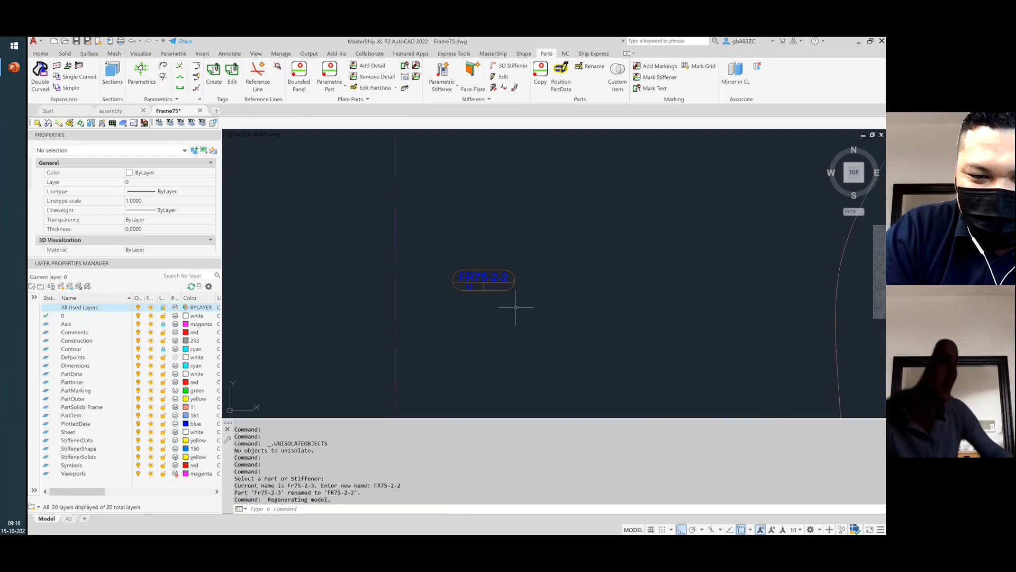
# - Examine the name labels of the large plate part and of the smaller part across the gap
pyautogui.scroll(-2, 487, 278)
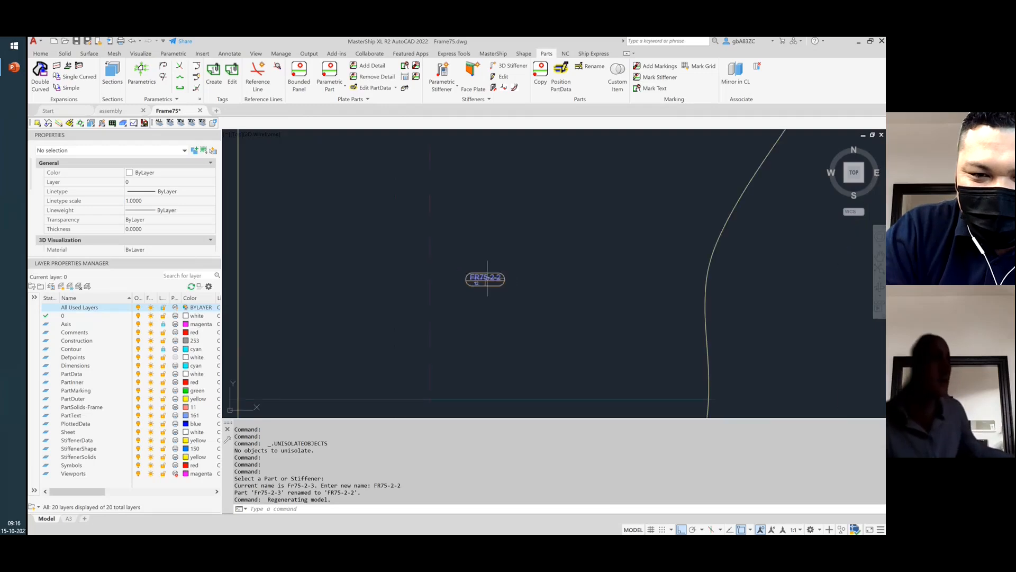
pyautogui.click(487, 278)
pyautogui.scroll(-2, 592, 273)
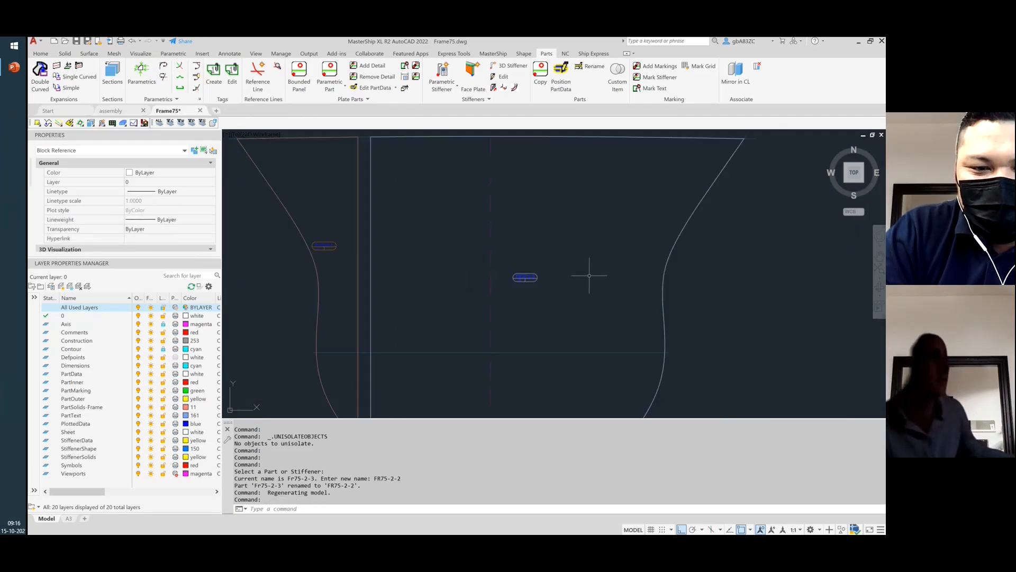
pyautogui.scroll(2, 272, 233)
pyautogui.scroll(1, 386, 229)
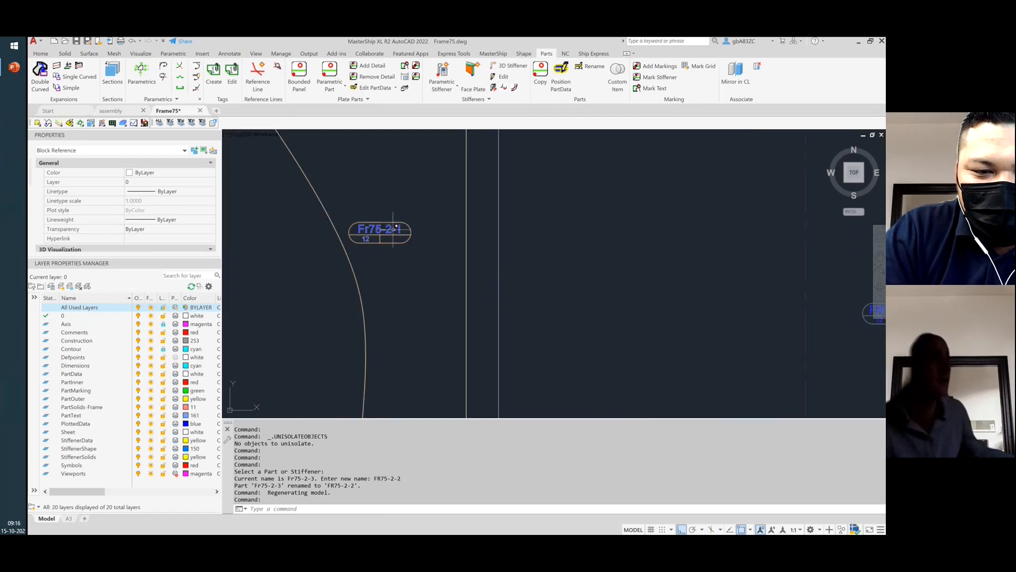
pyautogui.scroll(-2, 401, 230)
pyautogui.scroll(2, 698, 283)
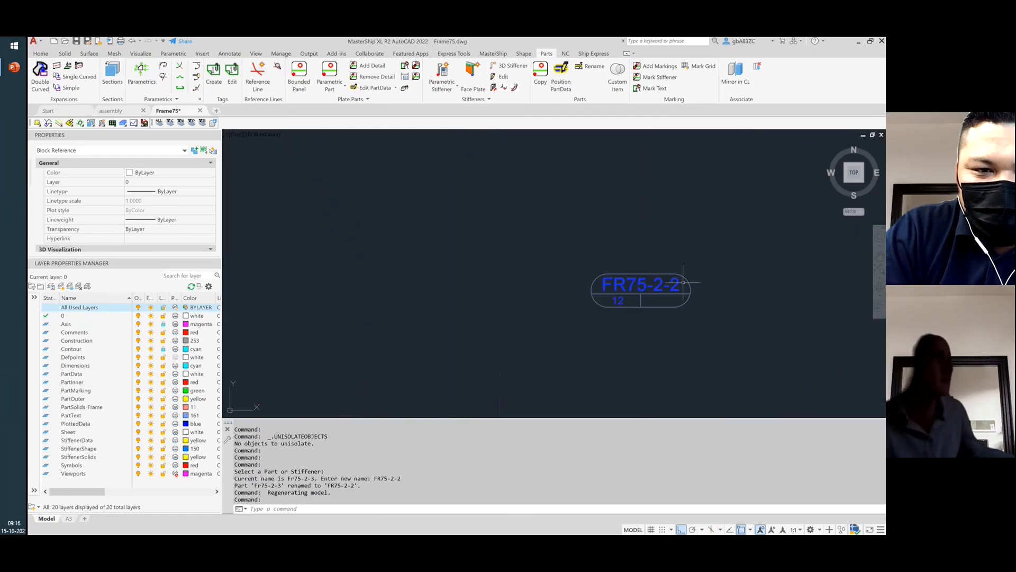
pyautogui.scroll(-3, 682, 283)
pyautogui.scroll(5, 683, 282)
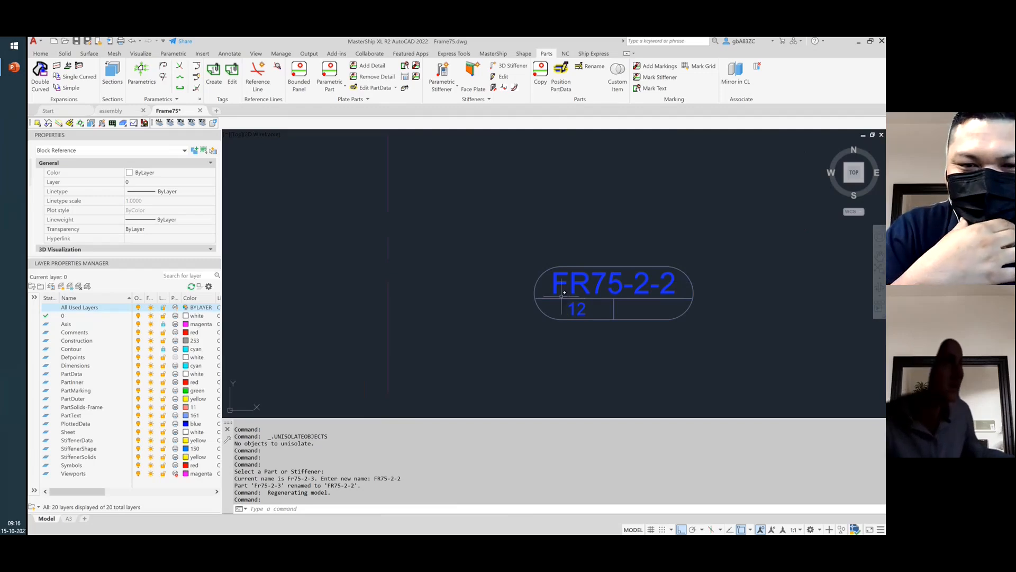
pyautogui.press('Escape')
pyautogui.press('Escape')
pyautogui.press('Escape')
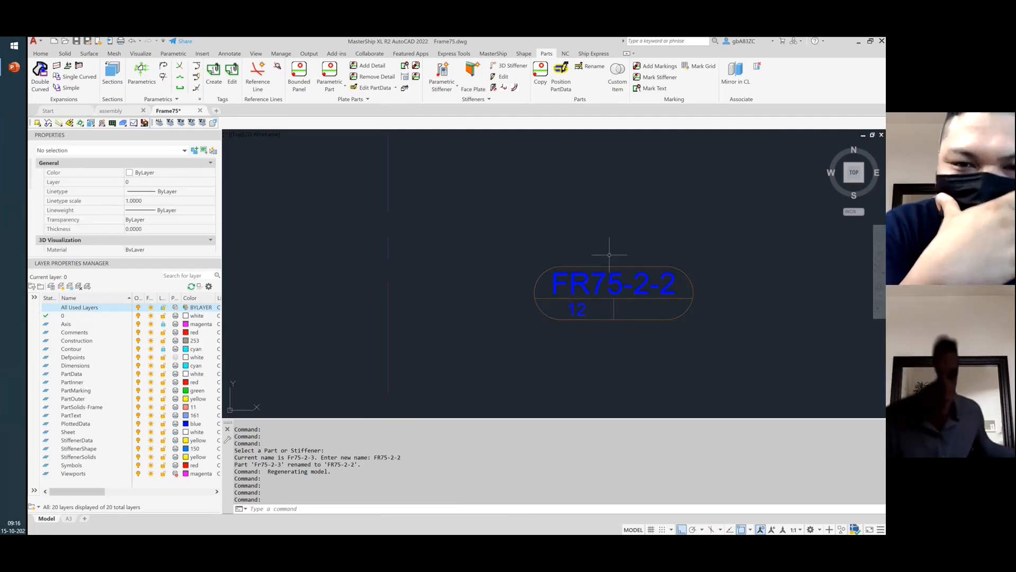
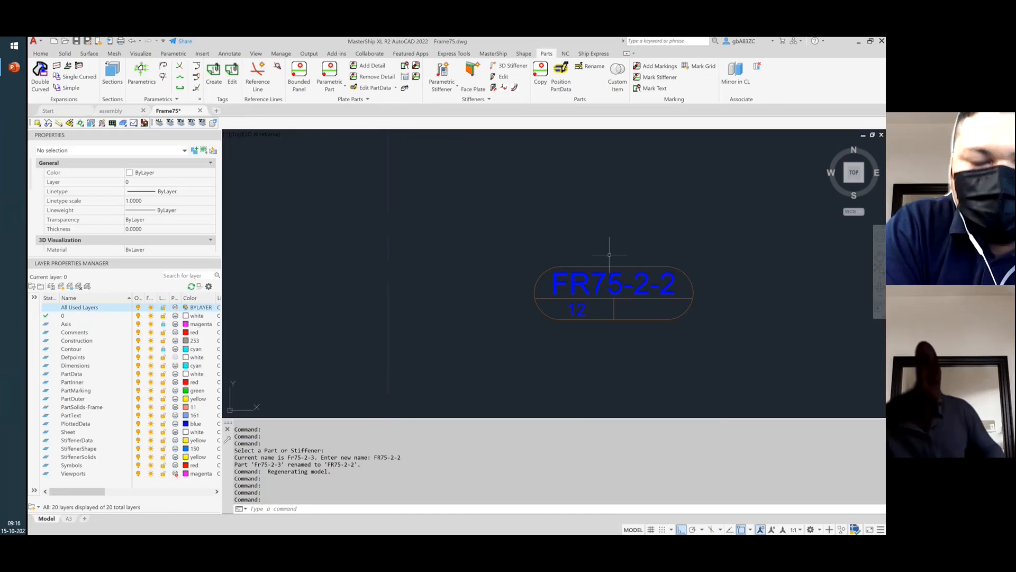
# - Switch to File Explorer and browse to D:\Data\MasterShip\Projects\Training Naval Arch\Training Setup and Expansions\Data
pyautogui.scroll(-5, 609, 254)
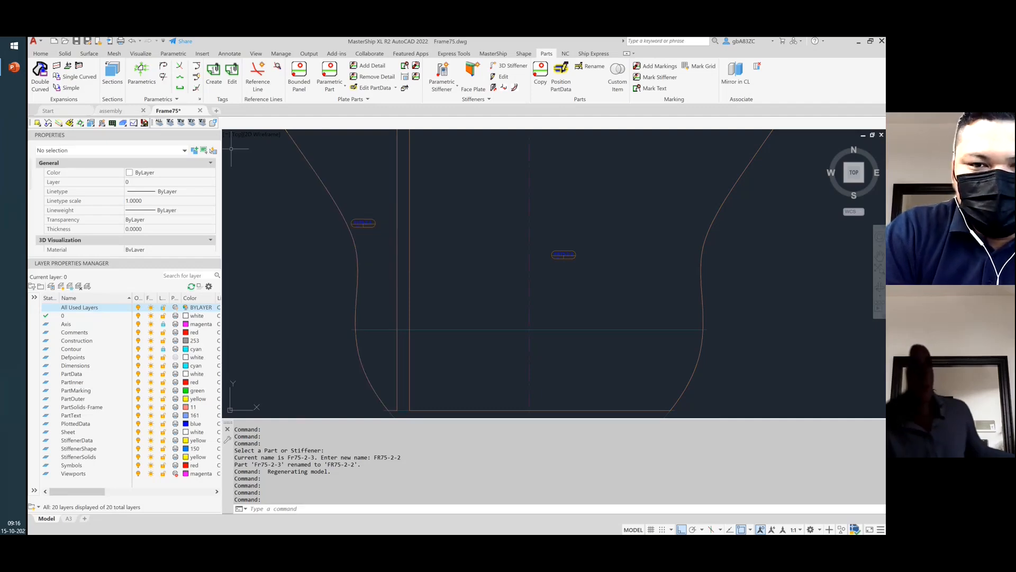
pyautogui.click(14, 68)
pyautogui.moveTo(106, 363); pyautogui.dragTo(553, 156)
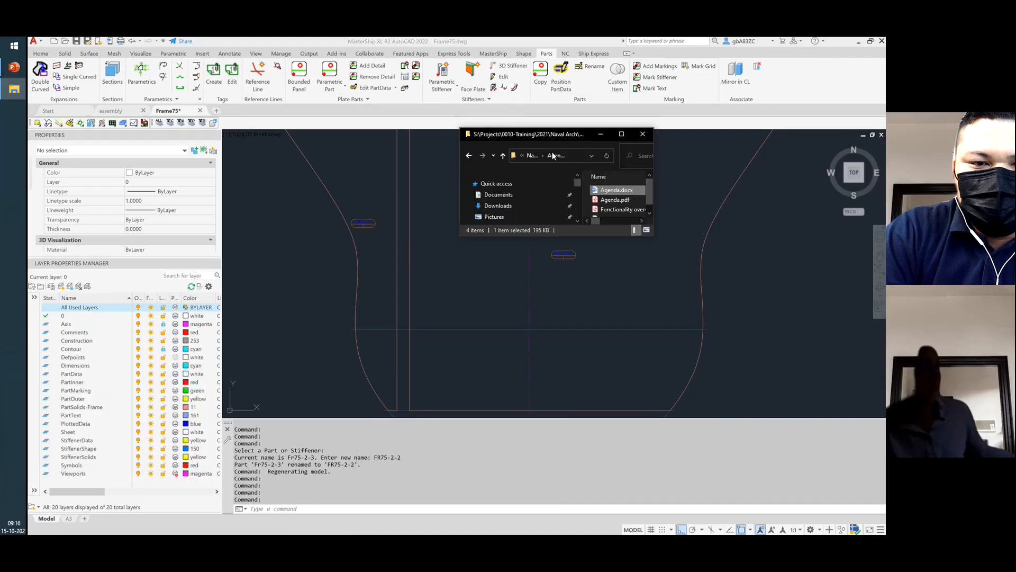
pyautogui.click(623, 135)
pyautogui.click(64, 296)
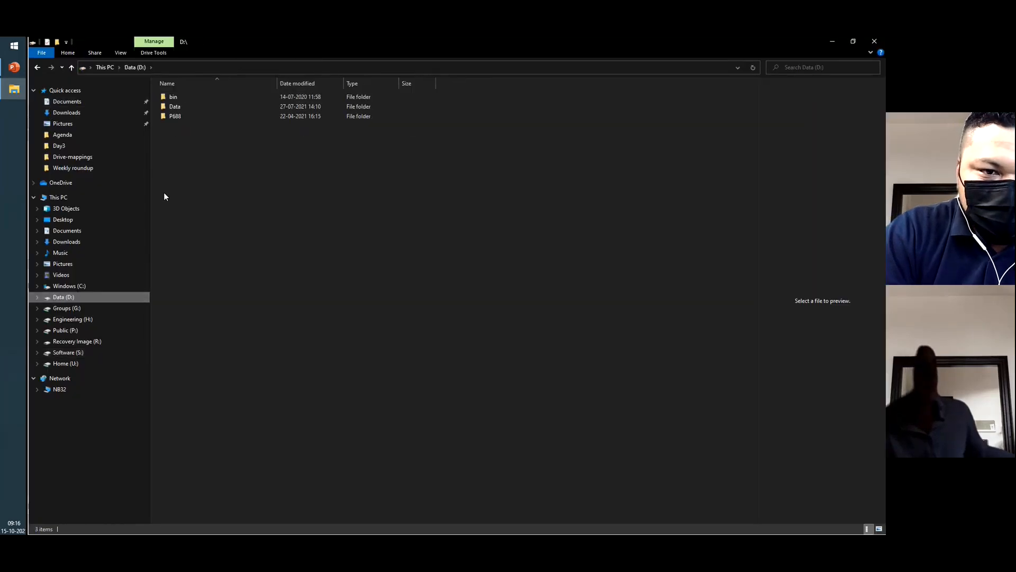
pyautogui.doubleClick(209, 116)
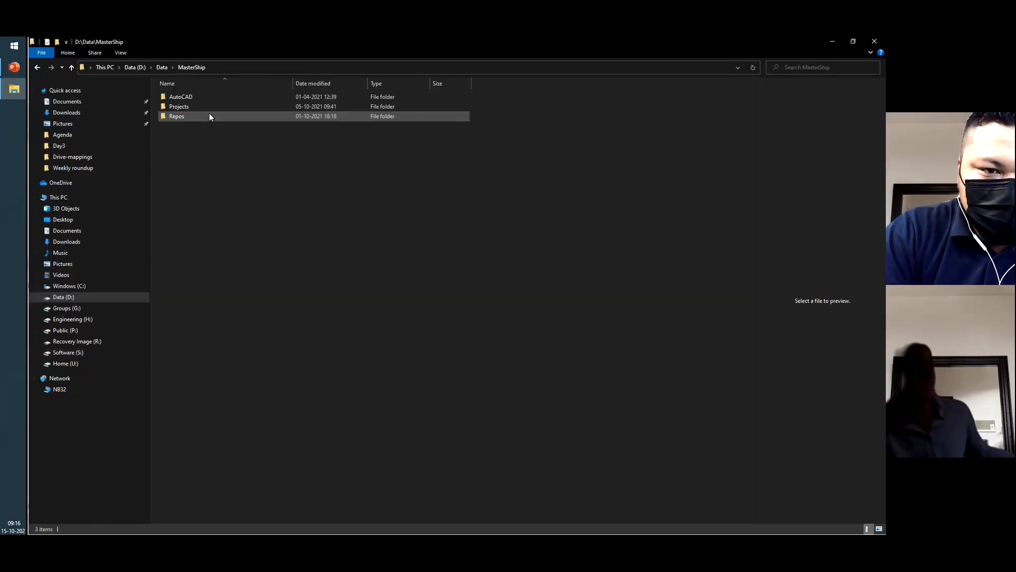
pyautogui.doubleClick(221, 105)
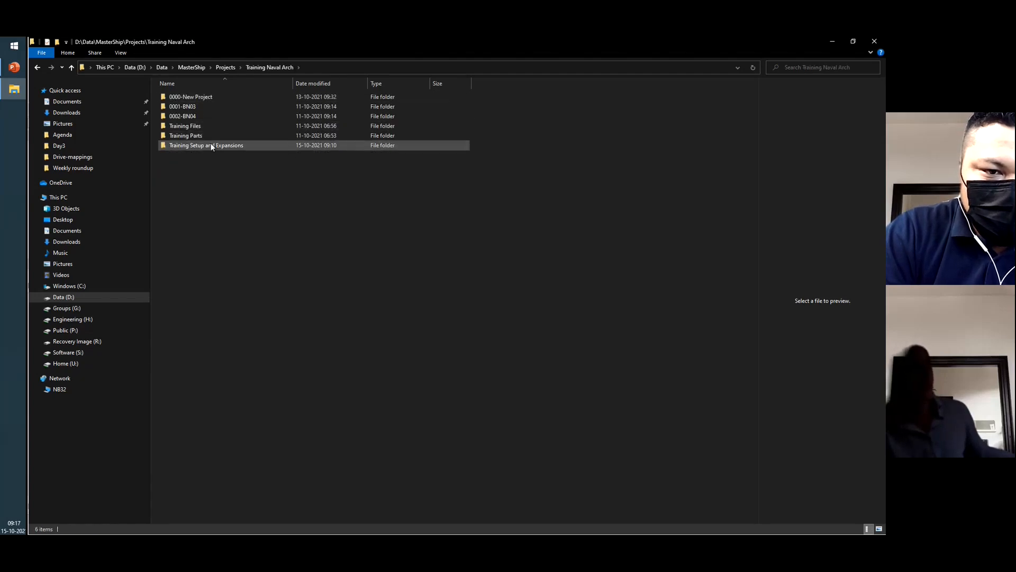
pyautogui.doubleClick(209, 144)
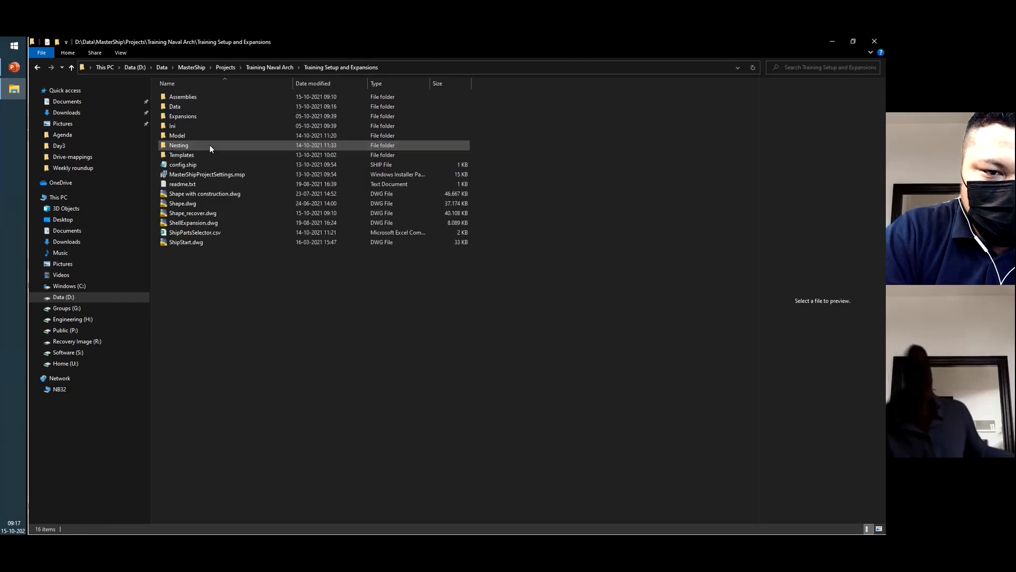
pyautogui.click(198, 107)
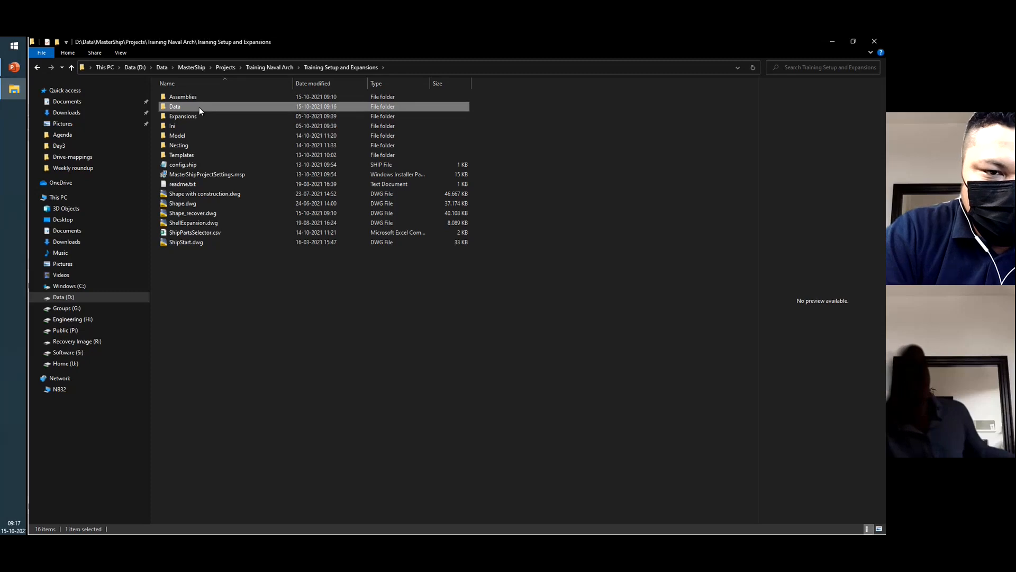
pyautogui.doubleClick(191, 106)
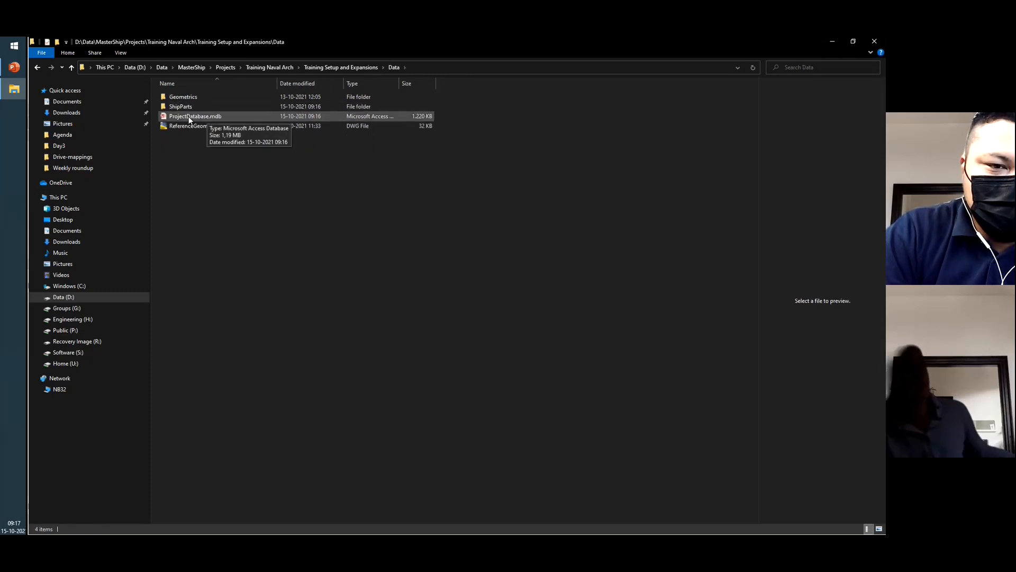
# - Open ProjectDatabase.mdb in Access with its content enabled and view the tbl_PartsDefinitions table
pyautogui.doubleClick(208, 116)
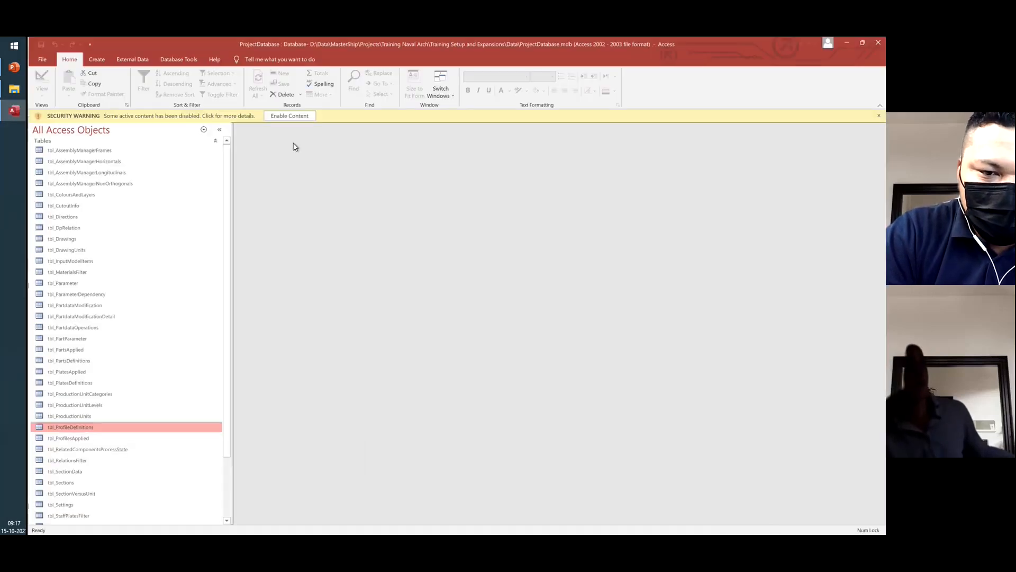
pyautogui.click(306, 116)
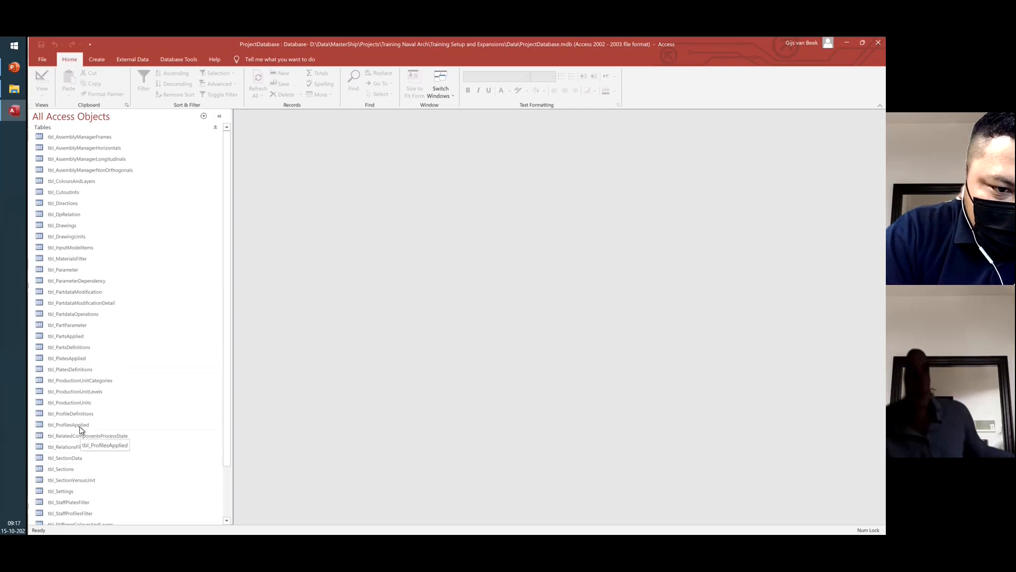
pyautogui.scroll(-2, 80, 429)
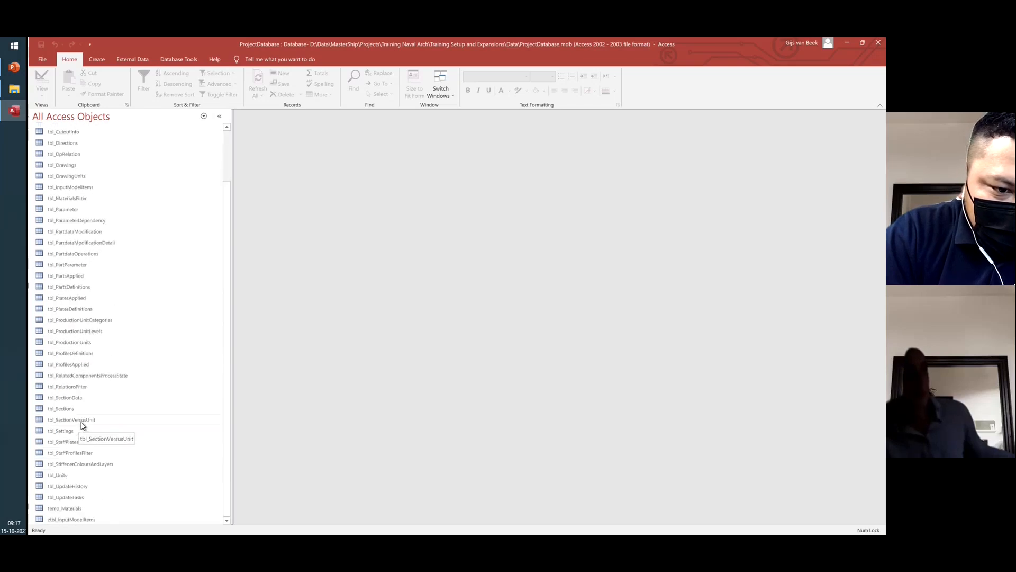
pyautogui.scroll(2, 68, 300)
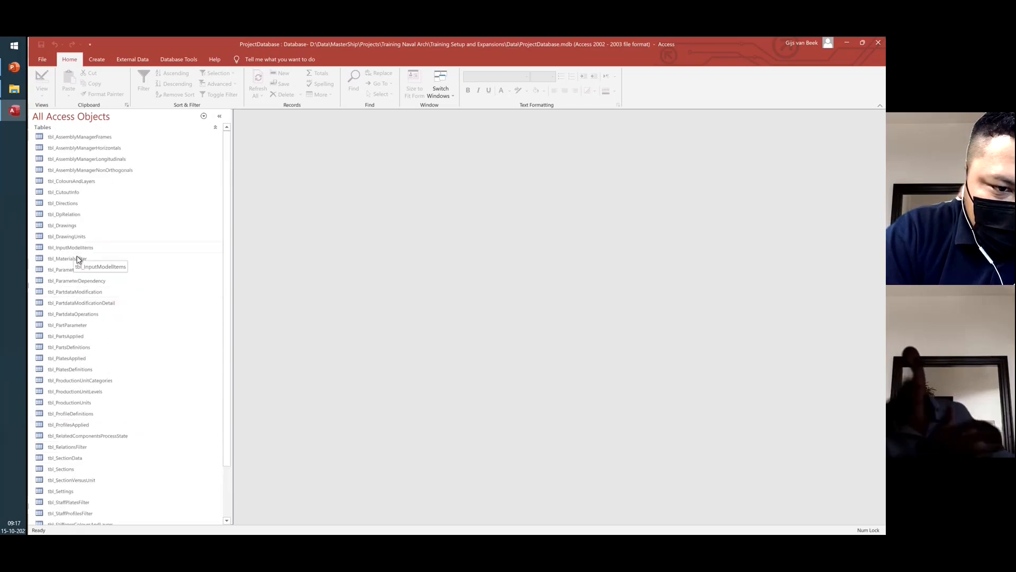
pyautogui.doubleClick(68, 349)
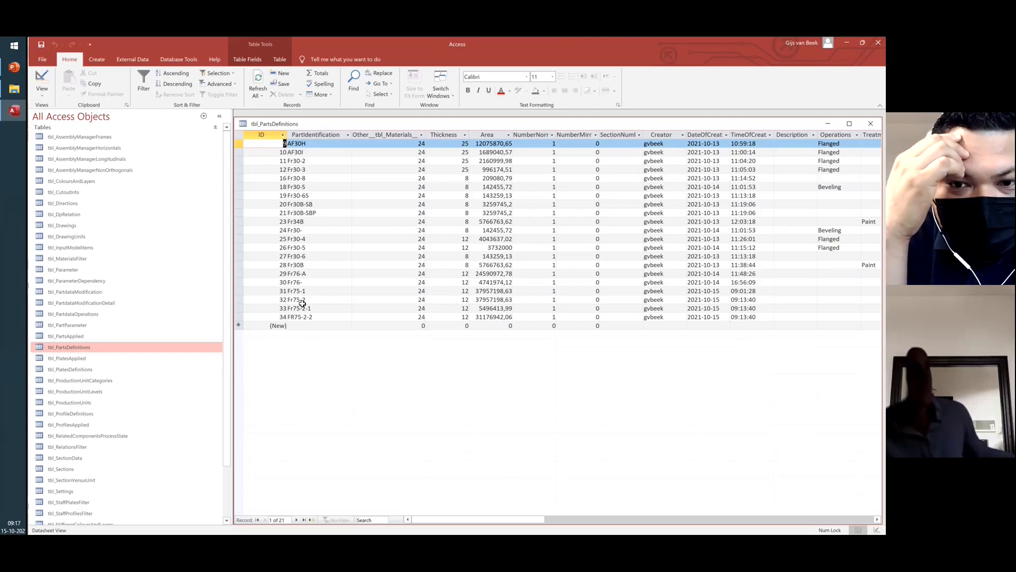
# - Return to the Frame75 drawing in AutoCAD and draw a diagonal line crossing the deck edge at the large plate's outer upper corner
pyautogui.click(862, 42)
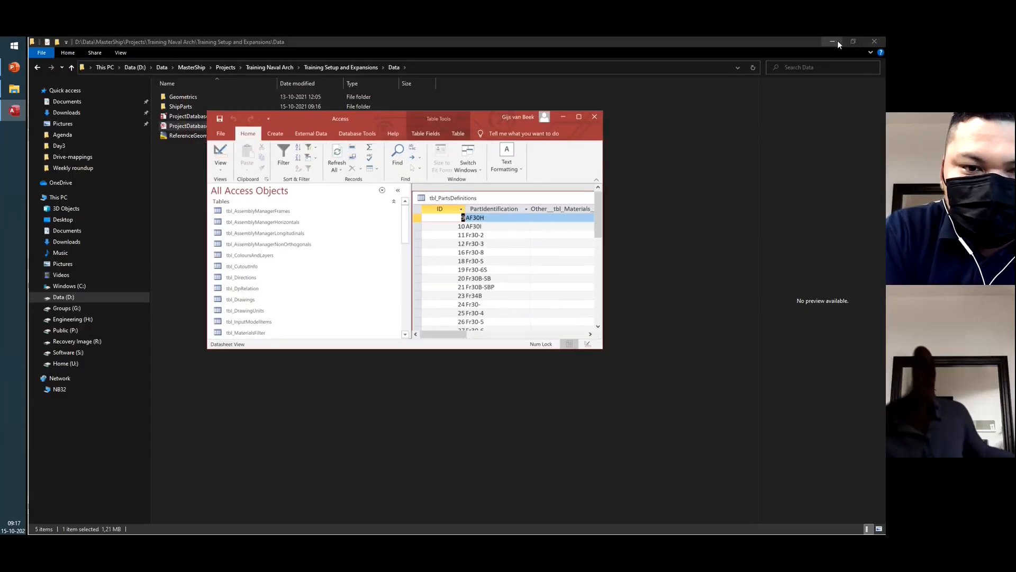
pyautogui.click(837, 42)
pyautogui.click(783, 227)
pyautogui.scroll(-4, 680, 272)
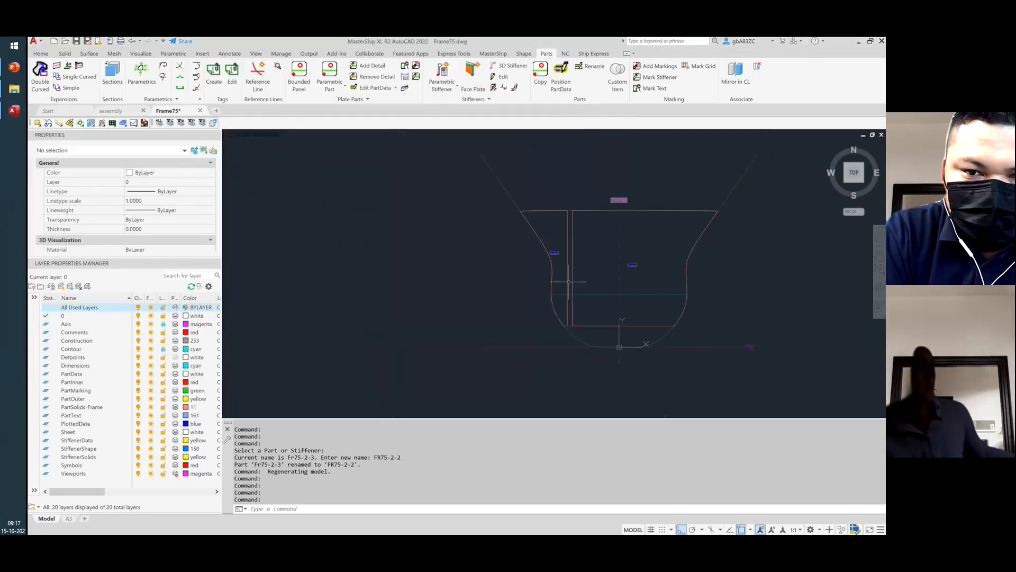
pyautogui.write('L')
pyautogui.press('Return')
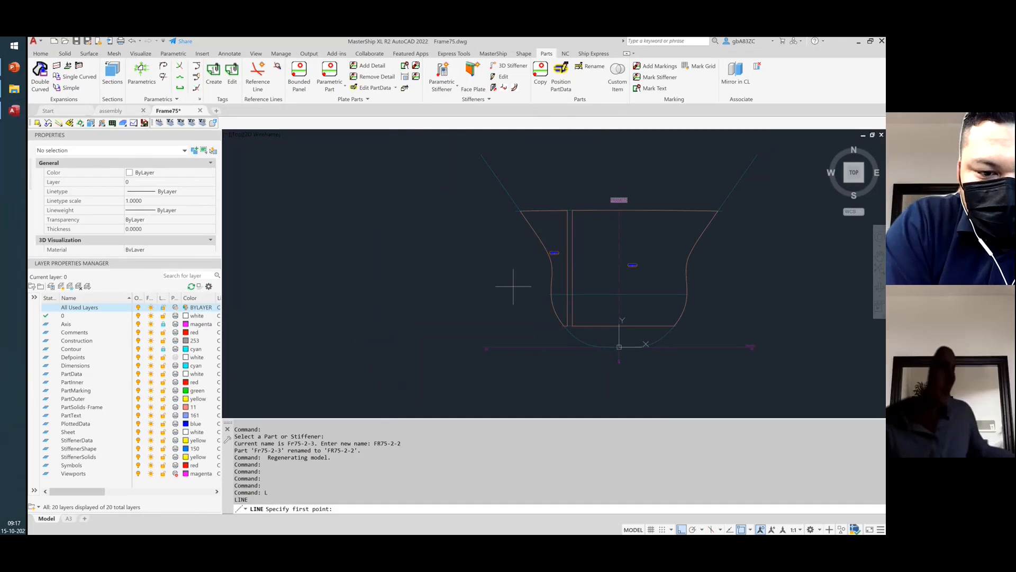
pyautogui.click(757, 177)
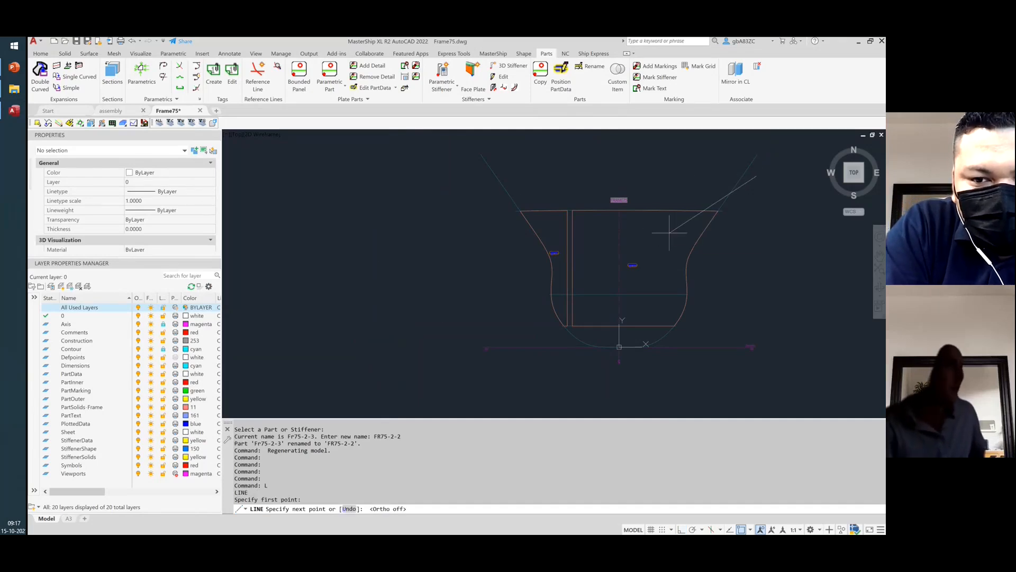
pyautogui.click(668, 227)
pyautogui.rightClick(667, 227)
pyautogui.click(679, 237)
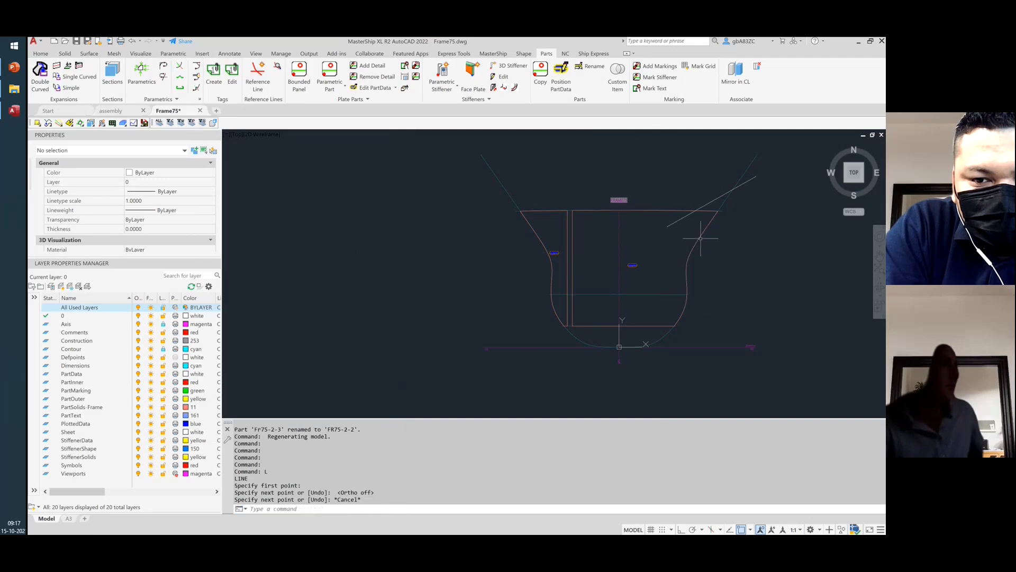
# - Create a generic parametric steel plate part, 12 mm thick, bounded by the diagonal line, deck edge and hull contour, named Fr75-TEST
pyautogui.click(299, 72)
pyautogui.scroll(5, 699, 248)
pyautogui.click(704, 263)
pyautogui.click(644, 225)
pyautogui.click(653, 307)
pyautogui.click(641, 288)
pyautogui.click(593, 258)
pyautogui.click(585, 245)
pyautogui.press('Return')
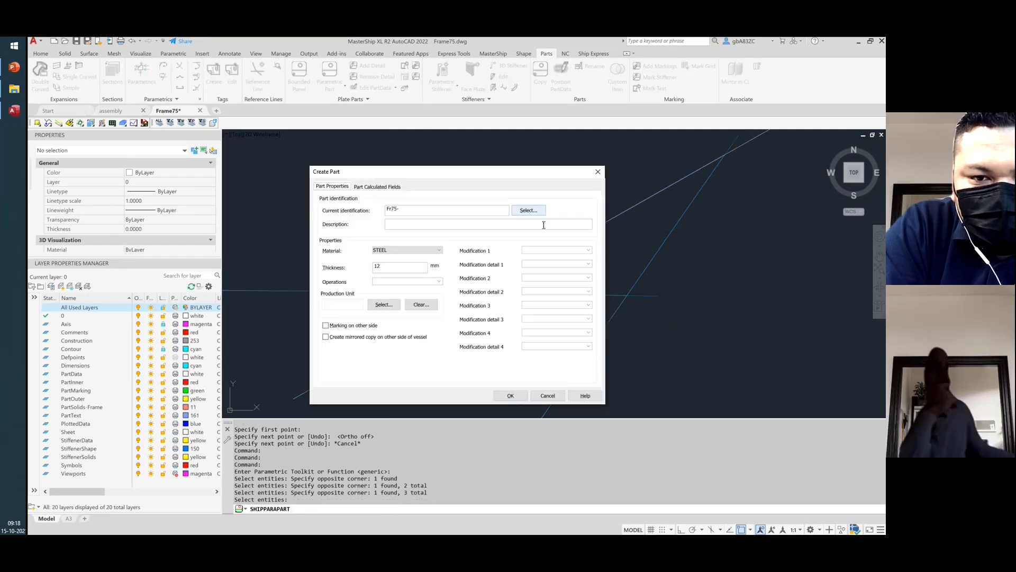
pyautogui.click(436, 210)
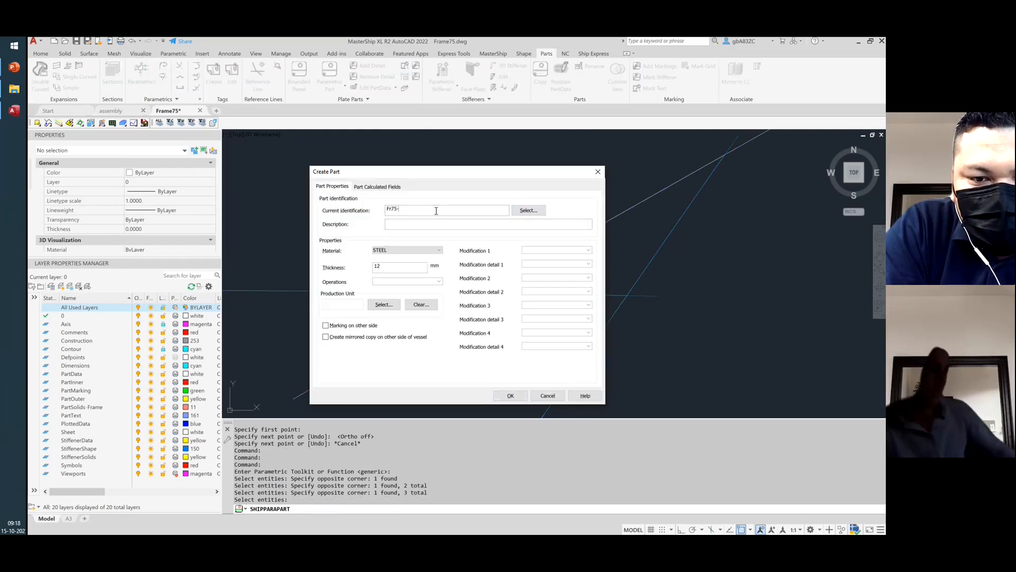
pyautogui.press('Return')
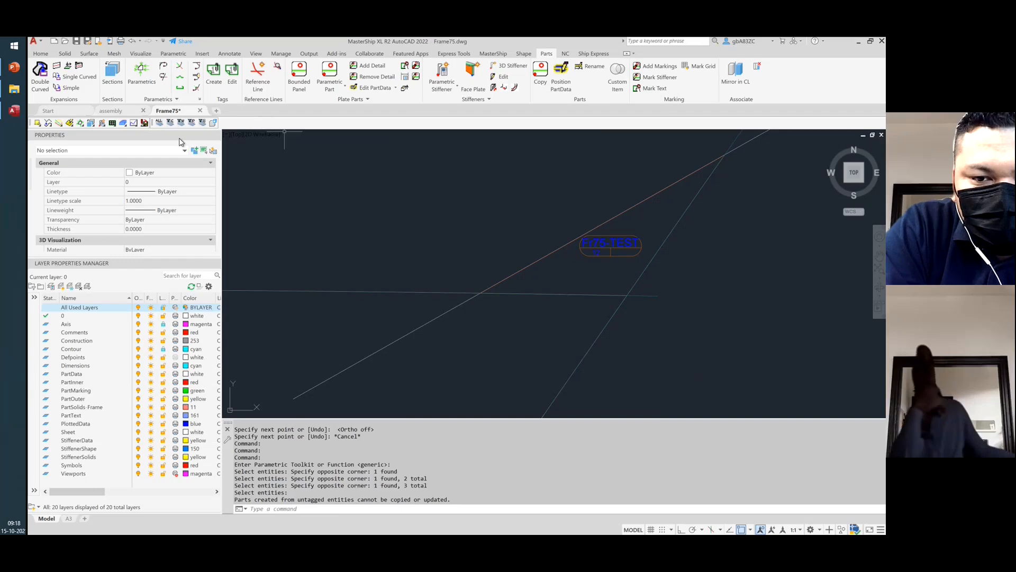
# - Switch to the ProjectDatabase in Access and locate the Fr75-TEST record in tbl_PartsDefinitions
pyautogui.moveTo(16, 115)
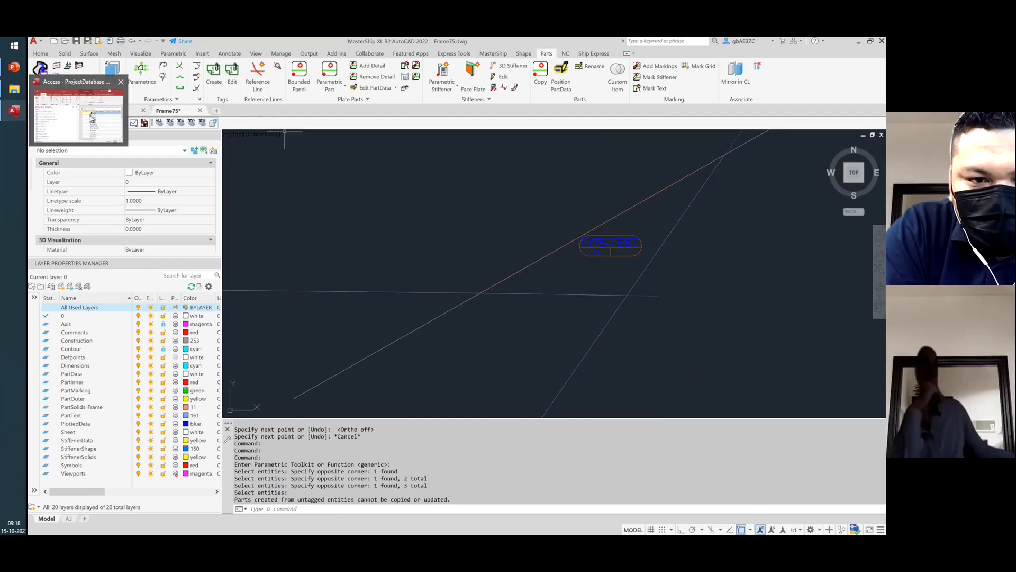
pyautogui.click(91, 119)
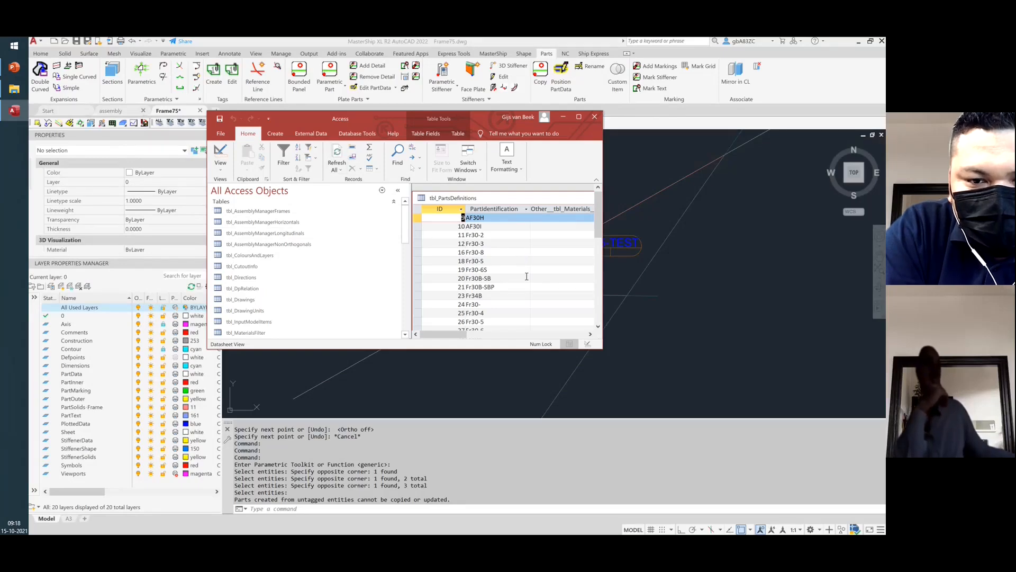
pyautogui.moveTo(596, 224); pyautogui.dragTo(598, 249)
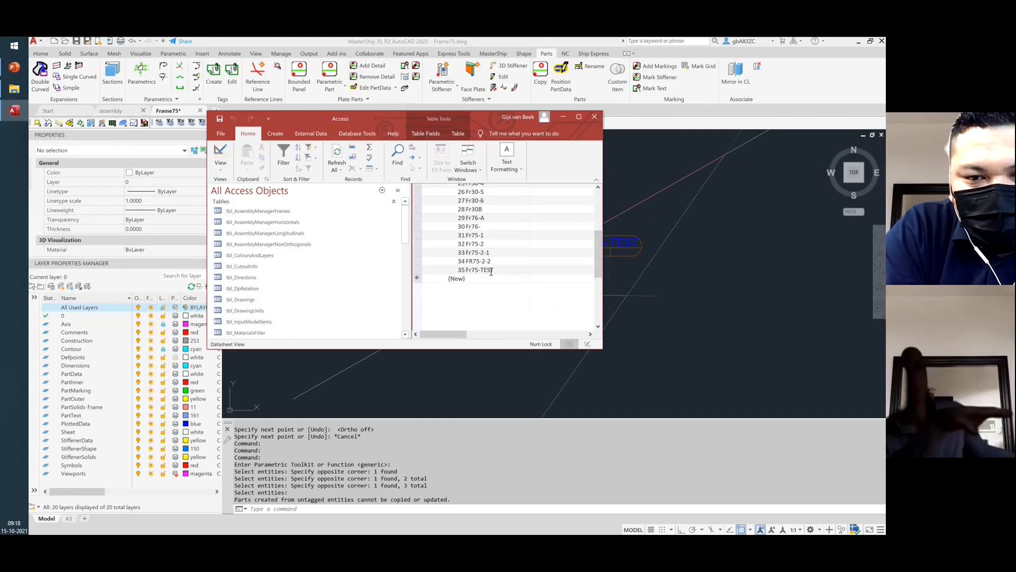
pyautogui.click(505, 271)
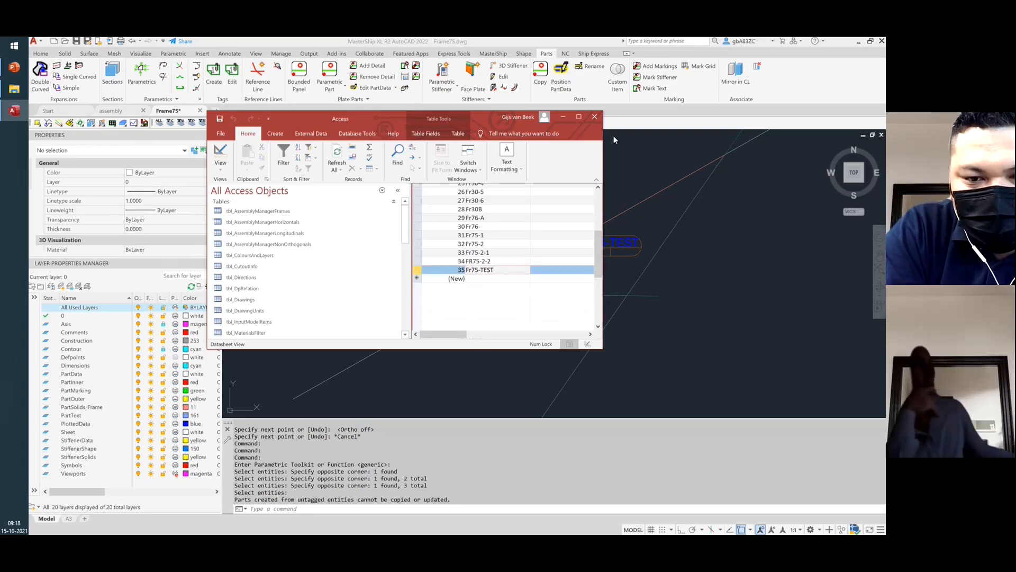
# - Return to the Frame75 drawing in AutoCAD and delete the Fr75-TEST part together with its diagonal line
pyautogui.click(656, 269)
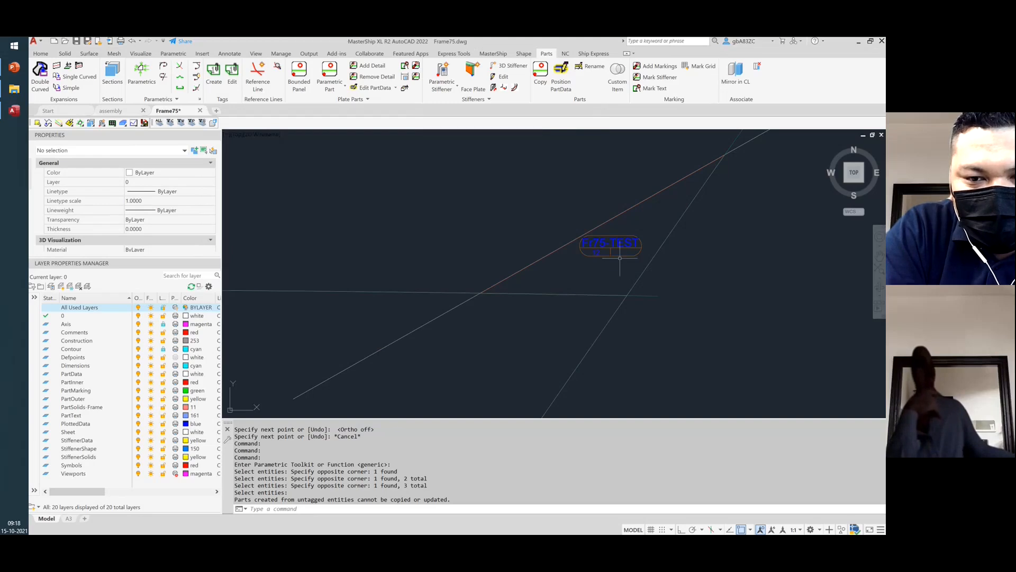
pyautogui.click(609, 243)
pyautogui.click(574, 222)
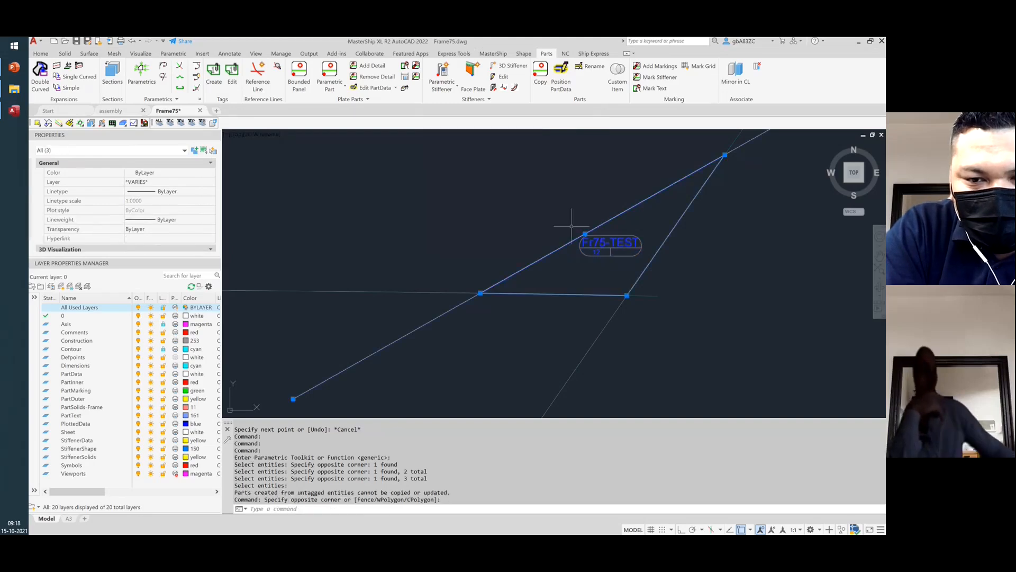
pyautogui.press('Delete')
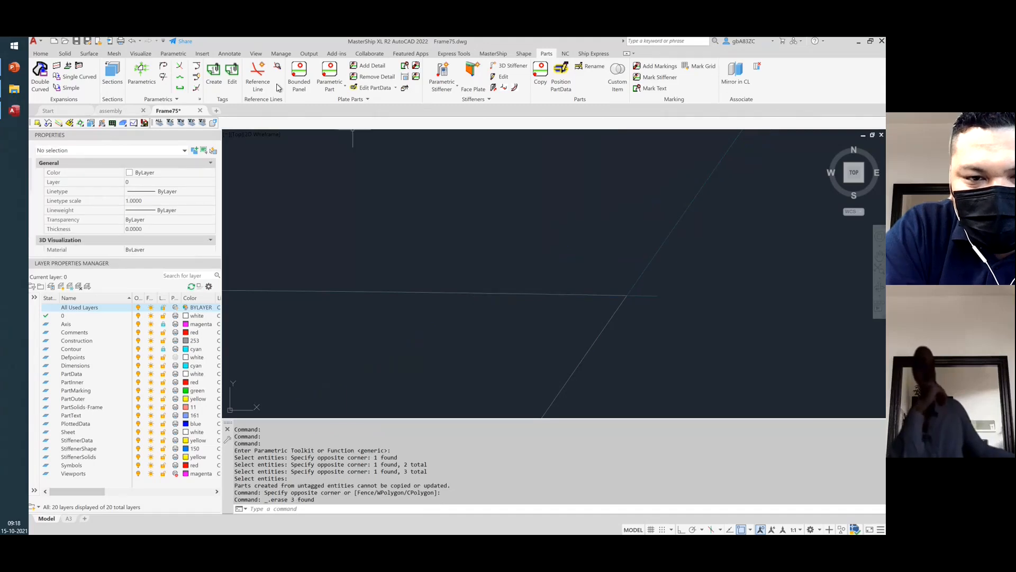
# - Refresh tbl_PartsDefinitions in Access and check the Fr75-TEST record after the part's deletion
pyautogui.click(9, 113)
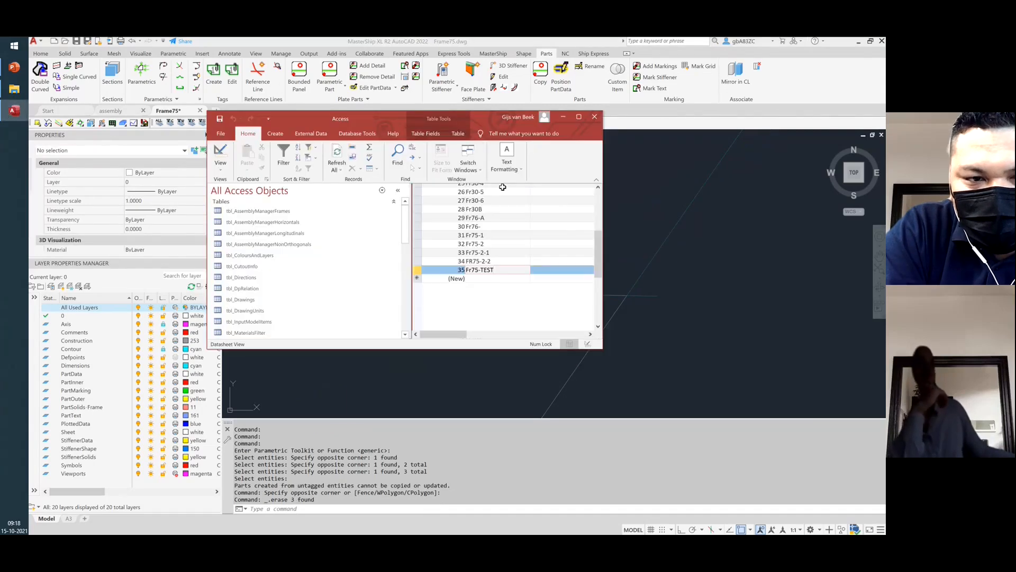
pyautogui.click(335, 154)
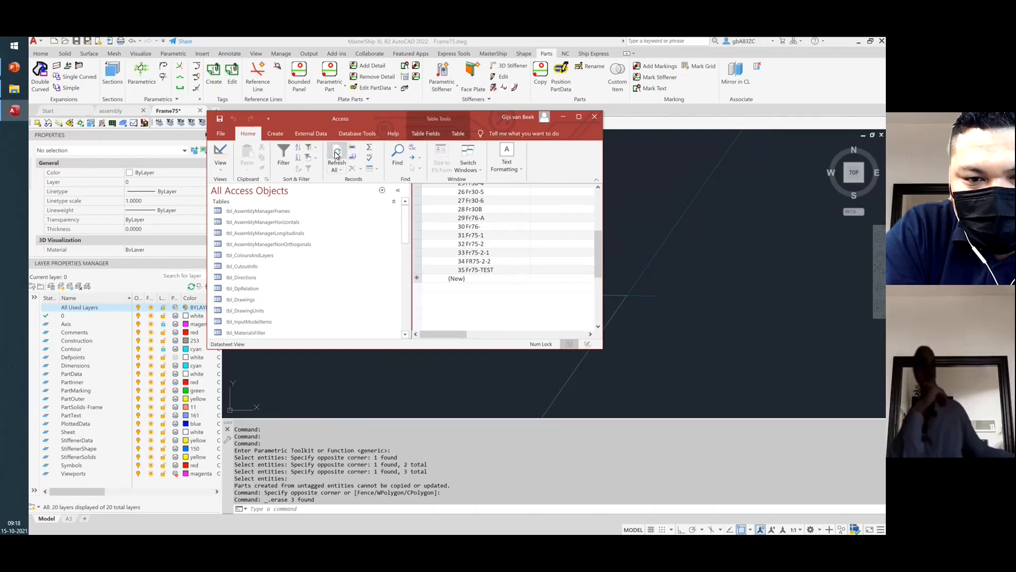
pyautogui.click(495, 270)
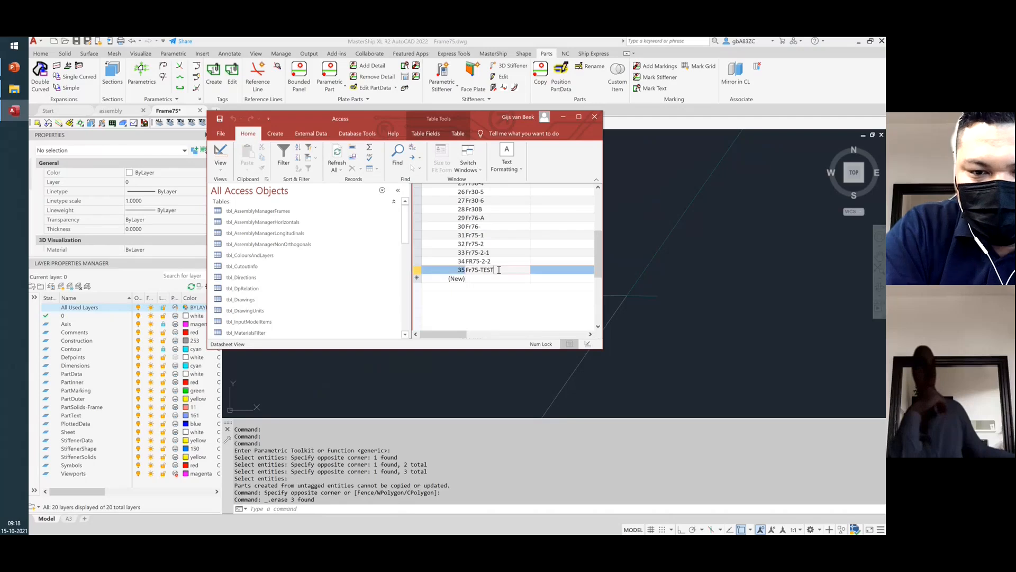
# - Return to AutoCAD and synchronize the Frame75 drawing data with the project database
pyautogui.click(768, 294)
pyautogui.click(492, 53)
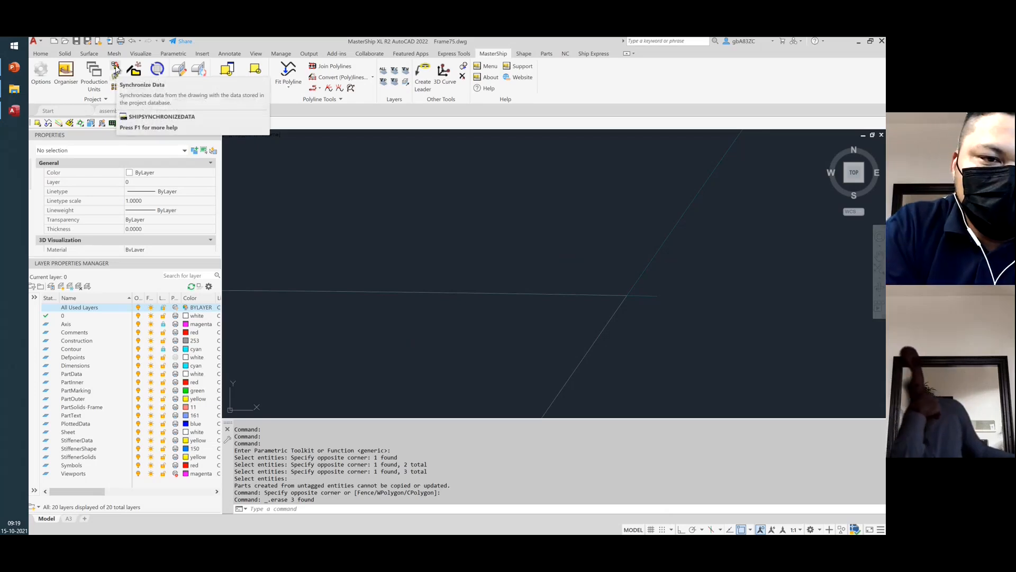
pyautogui.click(116, 68)
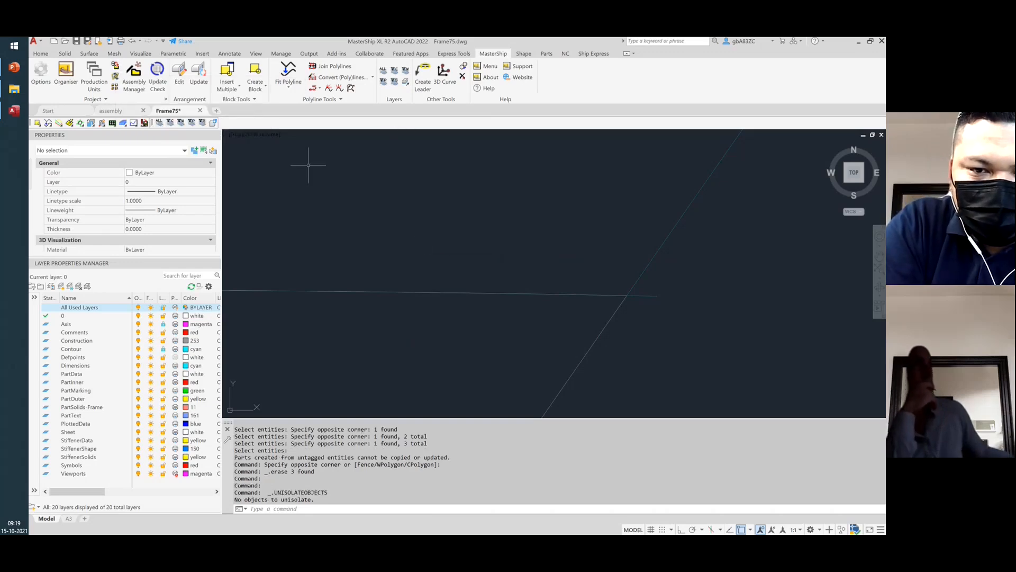
# - Refresh tbl_PartsDefinitions in Access and review the frame 75 part records from start to end
pyautogui.click(14, 110)
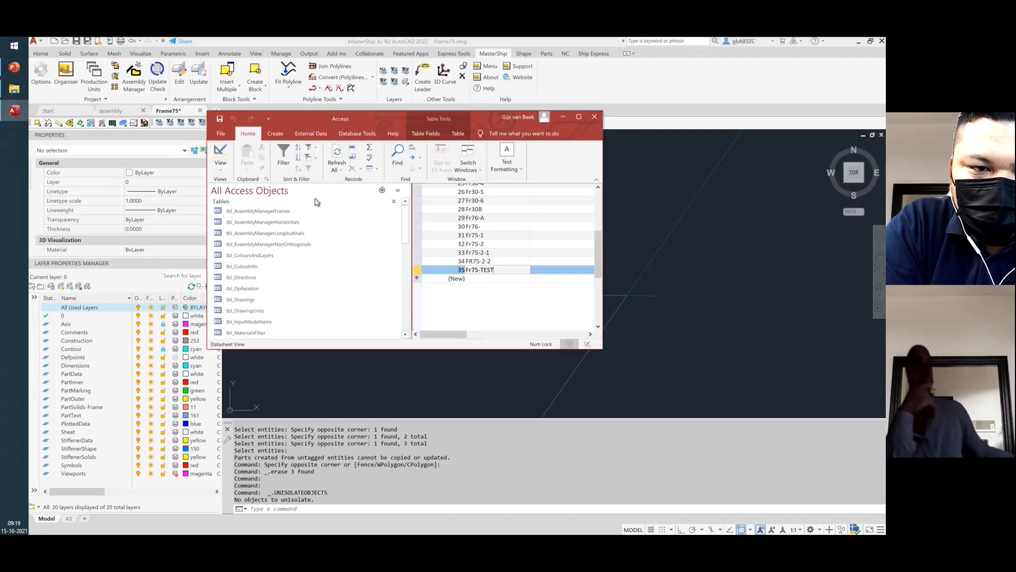
pyautogui.click(339, 153)
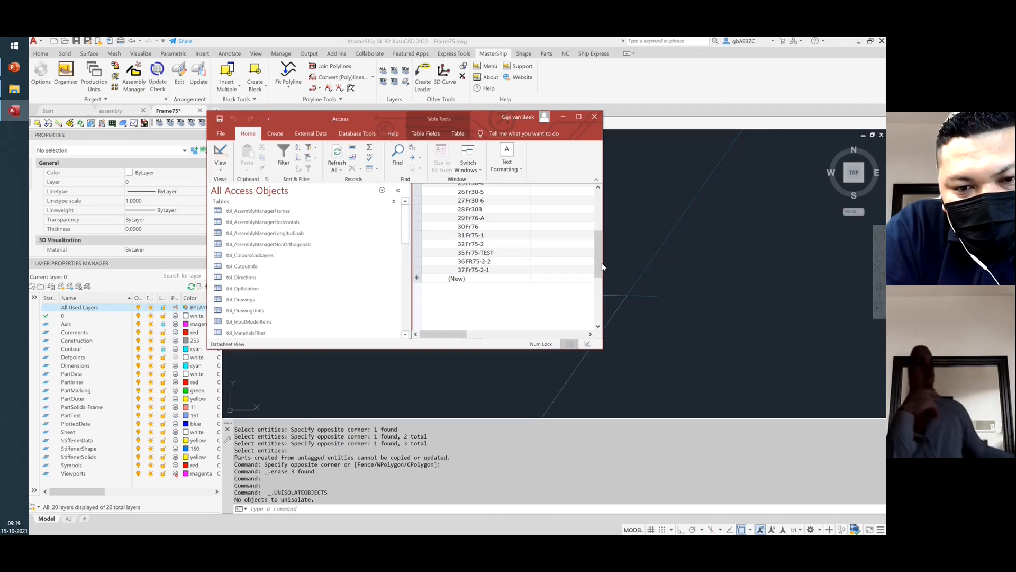
pyautogui.moveTo(600, 263); pyautogui.dragTo(600, 227)
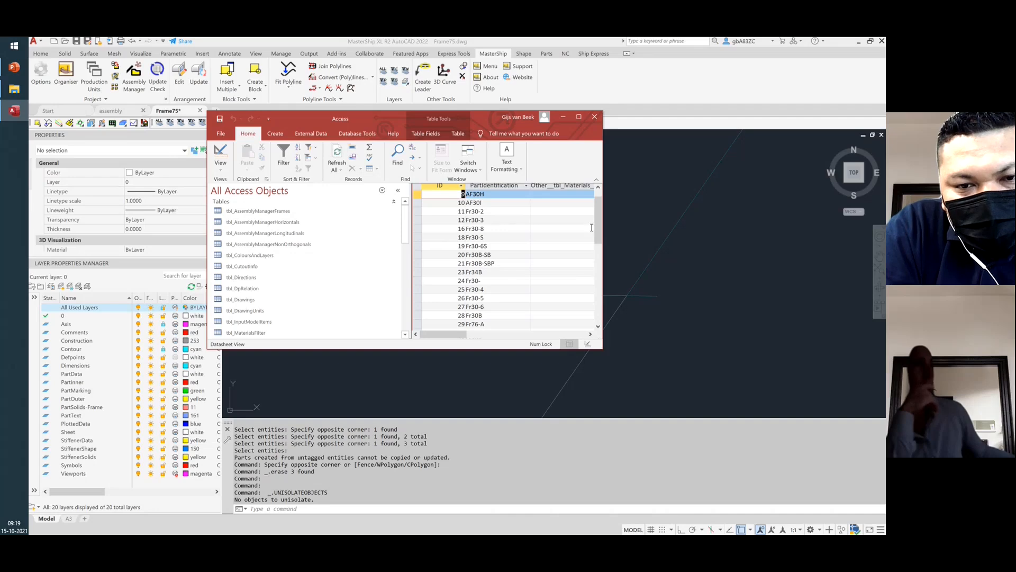
pyautogui.moveTo(597, 239); pyautogui.dragTo(596, 245)
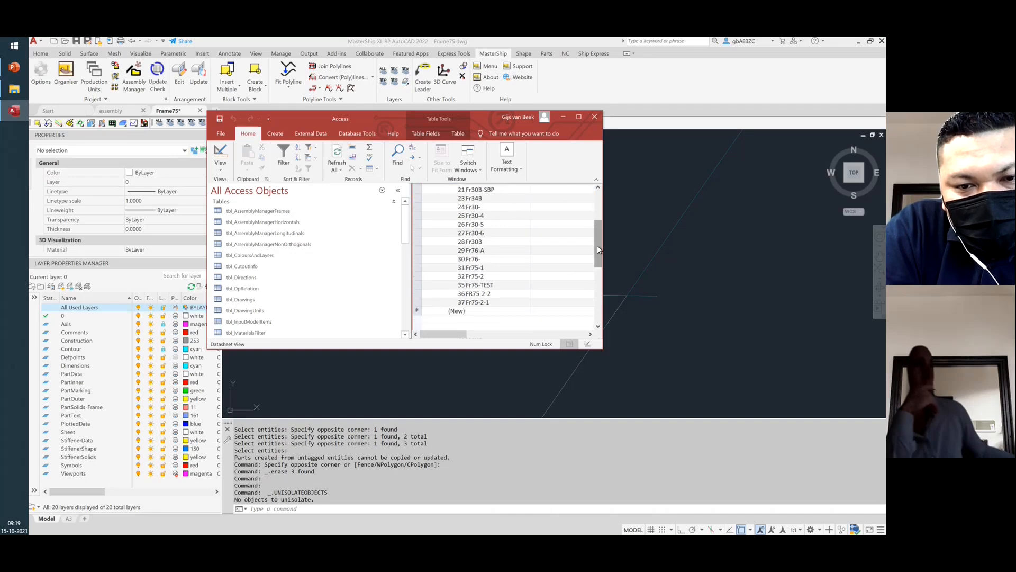
# - Open the tbl_PartsApplied table to view the parts applied in the drawings
pyautogui.click(273, 299)
pyautogui.scroll(-2, 273, 305)
pyautogui.scroll(-2, 271, 310)
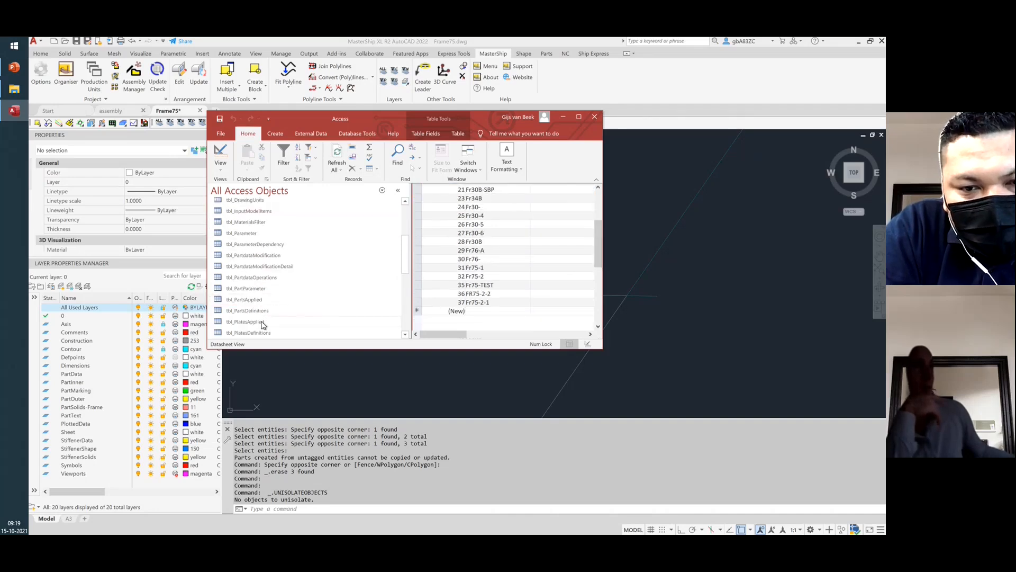
pyautogui.doubleClick(260, 301)
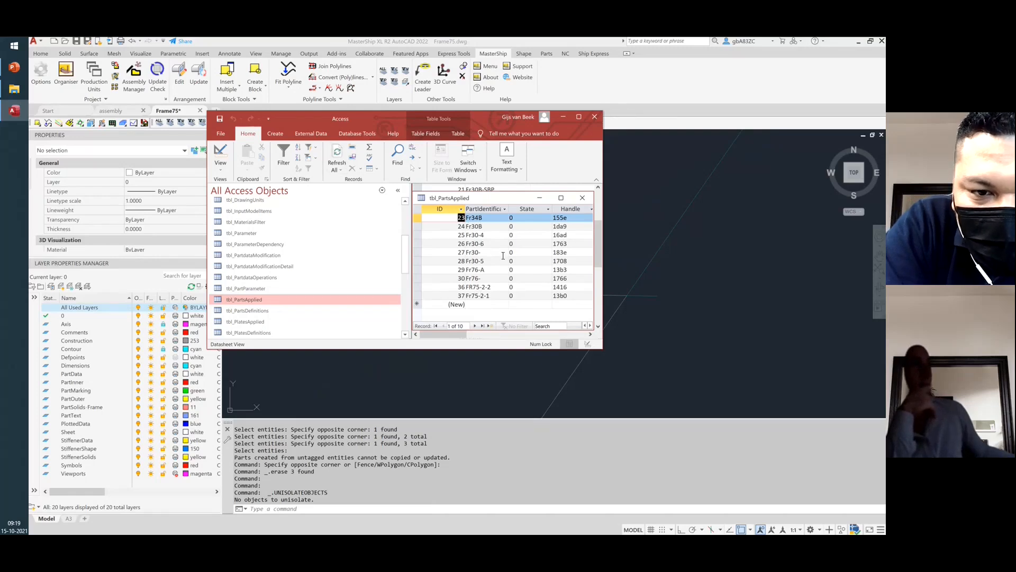
# - Return to the Frame75 drawing in AutoCAD and draw a diagonal line crossing the hull contour and the deck edge
pyautogui.click(704, 257)
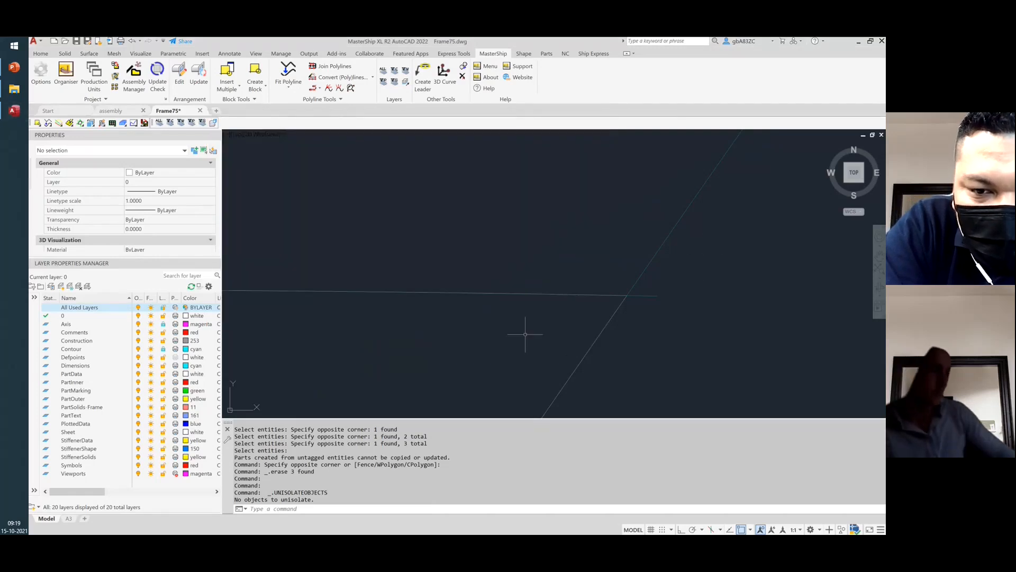
pyautogui.write('l')
pyautogui.press('Return')
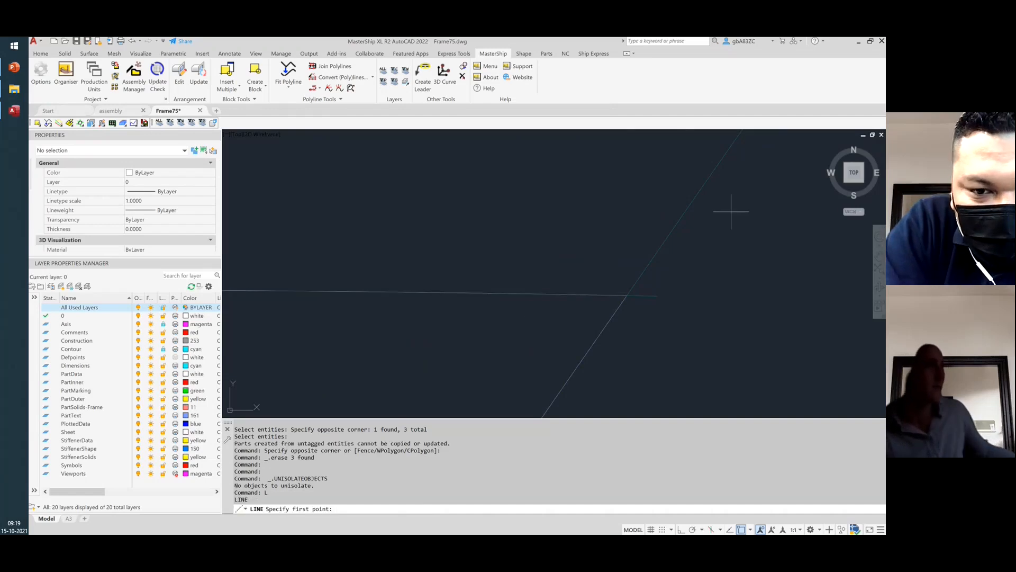
pyautogui.click(756, 169)
pyautogui.click(303, 325)
pyautogui.rightClick(335, 337)
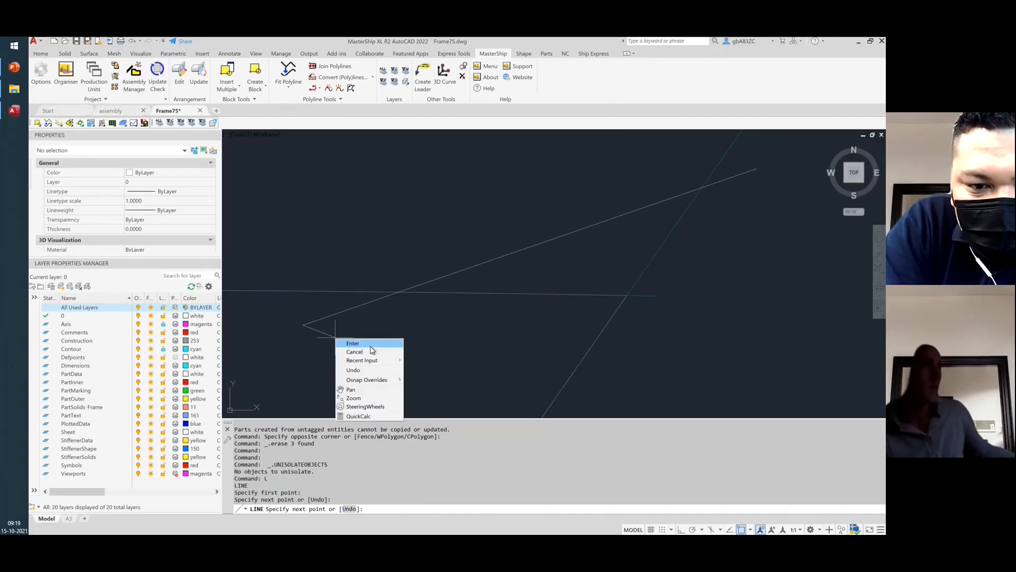
pyautogui.click(352, 341)
# - Create a generic parametric steel plate part, 12 mm thick, bounded by the hull contour, deck edge and new diagonal line, named Fr75-TEST3
pyautogui.click(547, 53)
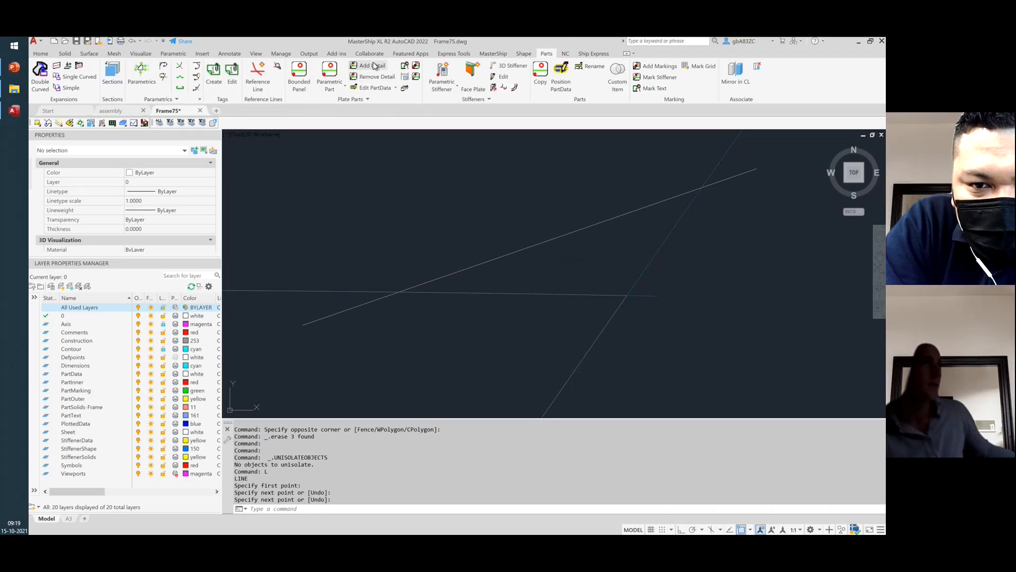
pyautogui.click(306, 67)
pyautogui.click(712, 225)
pyautogui.click(729, 168)
pyautogui.click(700, 254)
pyautogui.click(632, 268)
pyautogui.click(666, 281)
pyautogui.click(632, 320)
pyautogui.click(748, 183)
pyautogui.click(744, 170)
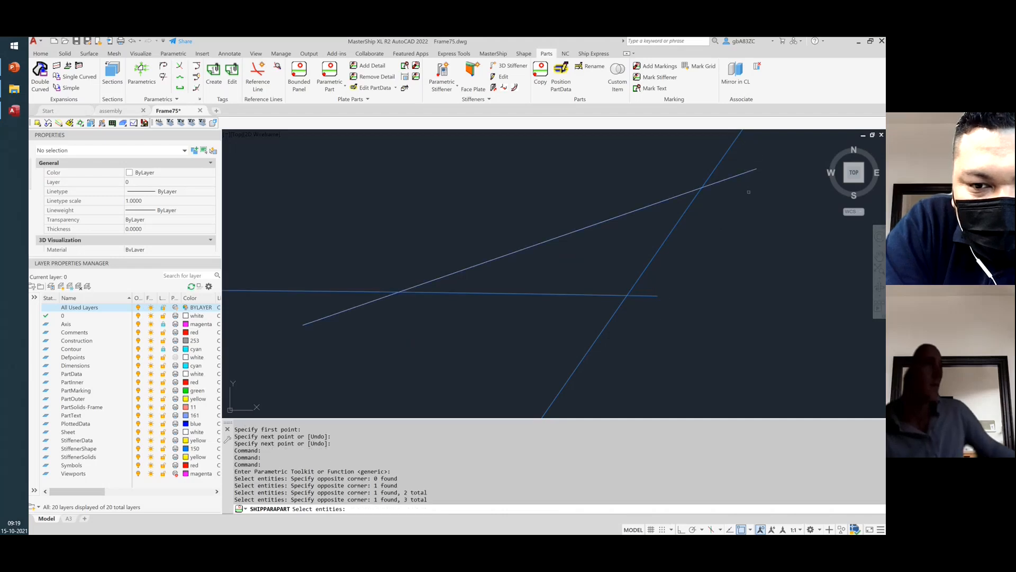
pyautogui.press('Return')
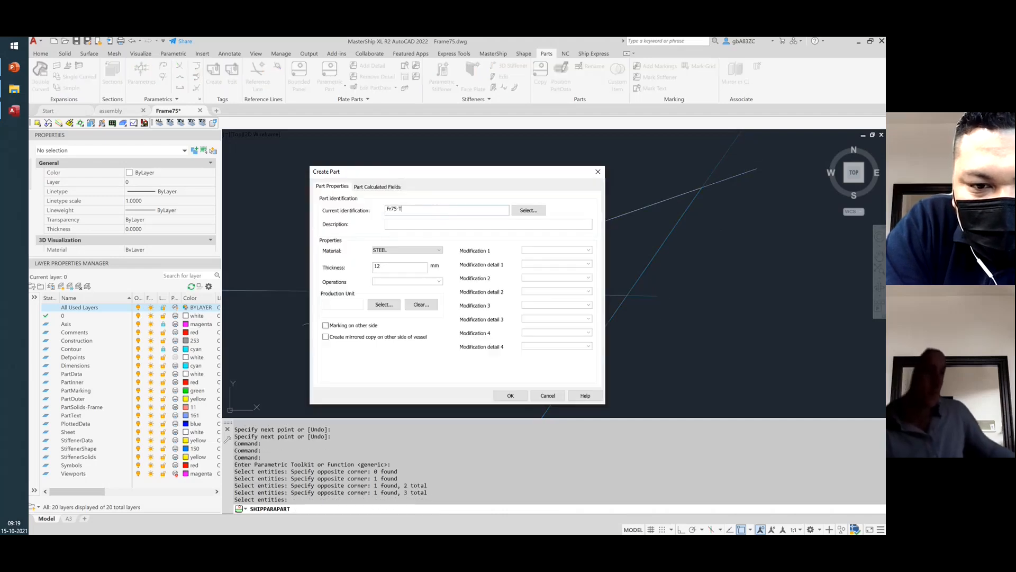
pyautogui.press('Return')
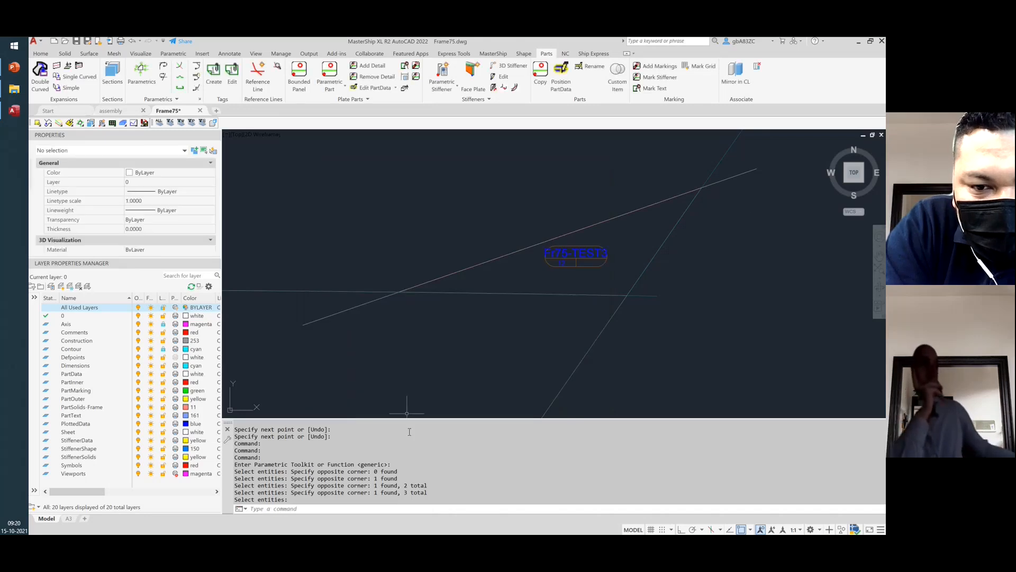
# - Refresh tbl_PartsApplied in Access to check for the Fr75-TEST3 record, and return to the AutoCAD drawing
pyautogui.click(14, 110)
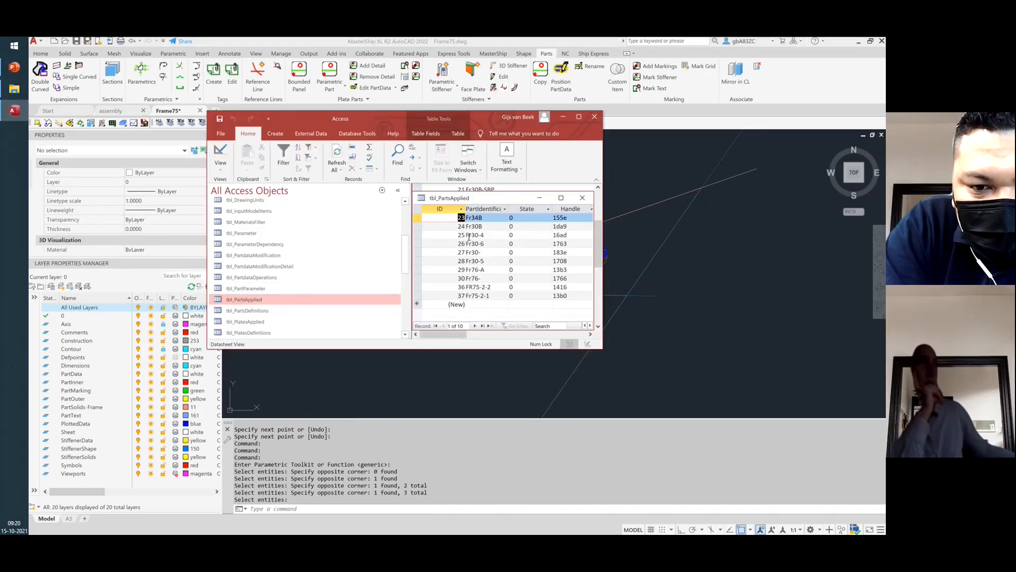
pyautogui.click(337, 153)
pyautogui.click(728, 311)
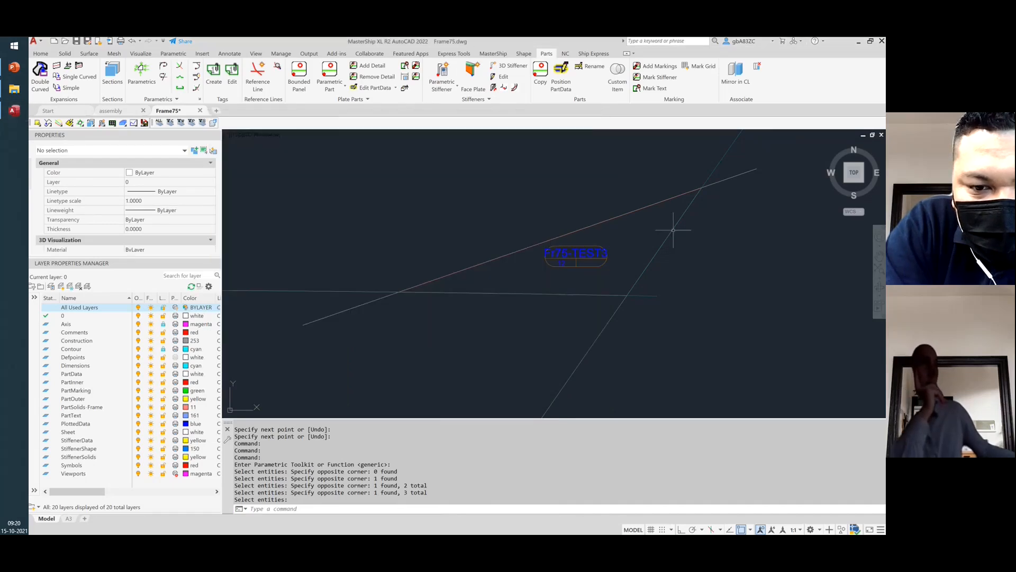
# - Delete the Fr75-TEST3 part together with its diagonal line
pyautogui.click(580, 257)
pyautogui.click(551, 246)
pyautogui.press('Delete')
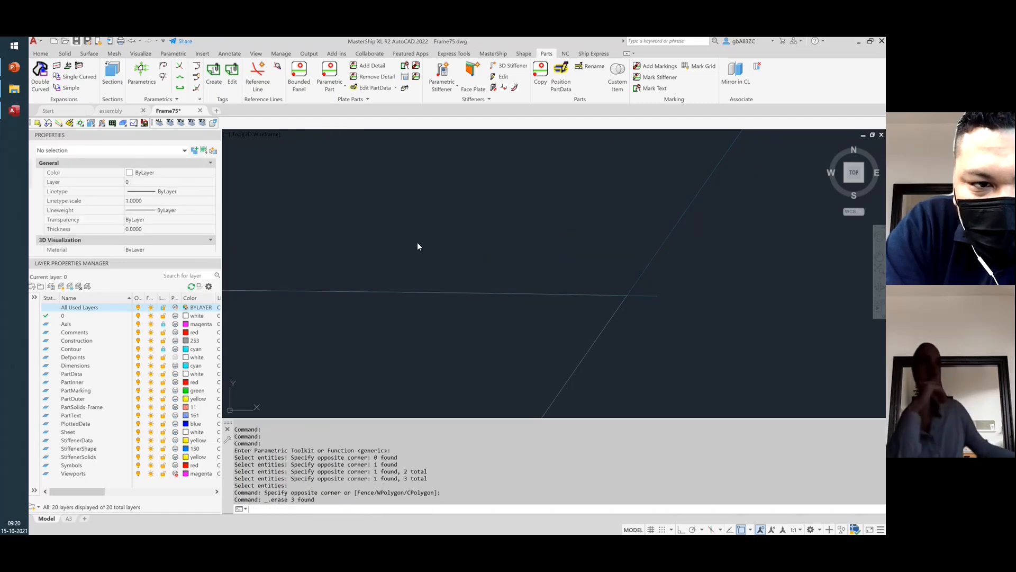
# - Switch to Access and refresh tbl_PartsApplied to check the Fr75-TEST3 record after the part's deletion
pyautogui.click(14, 110)
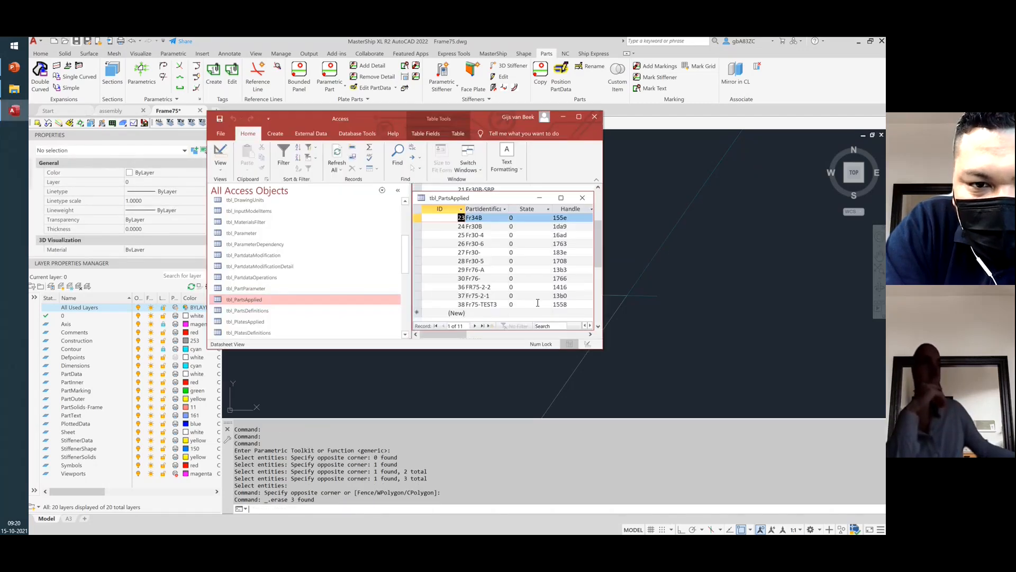
pyautogui.click(337, 154)
pyautogui.click(338, 155)
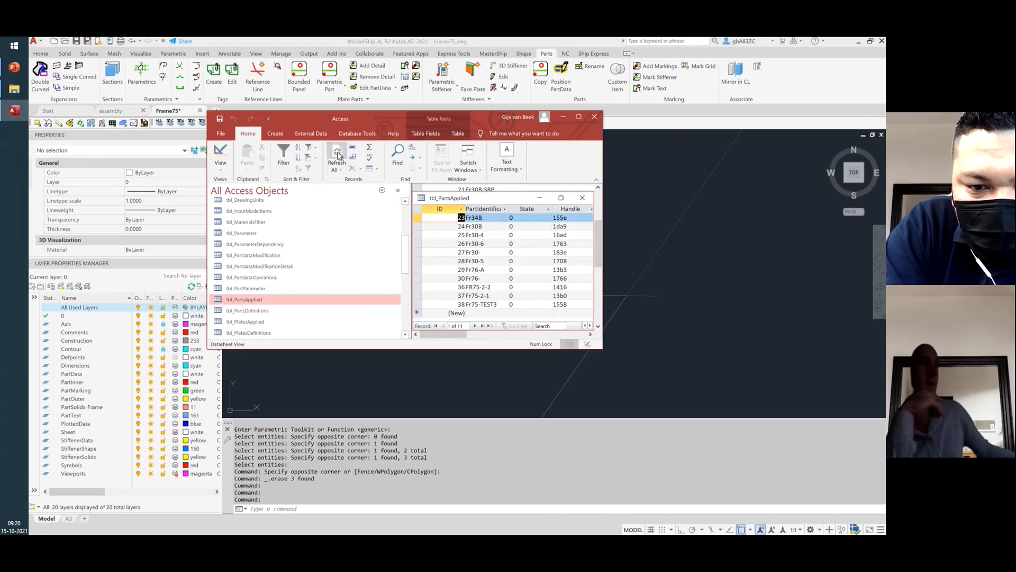
# - Synchronize the Frame75 drawing in AutoCAD with the project database after deleting Fr75-TEST3
pyautogui.click(748, 284)
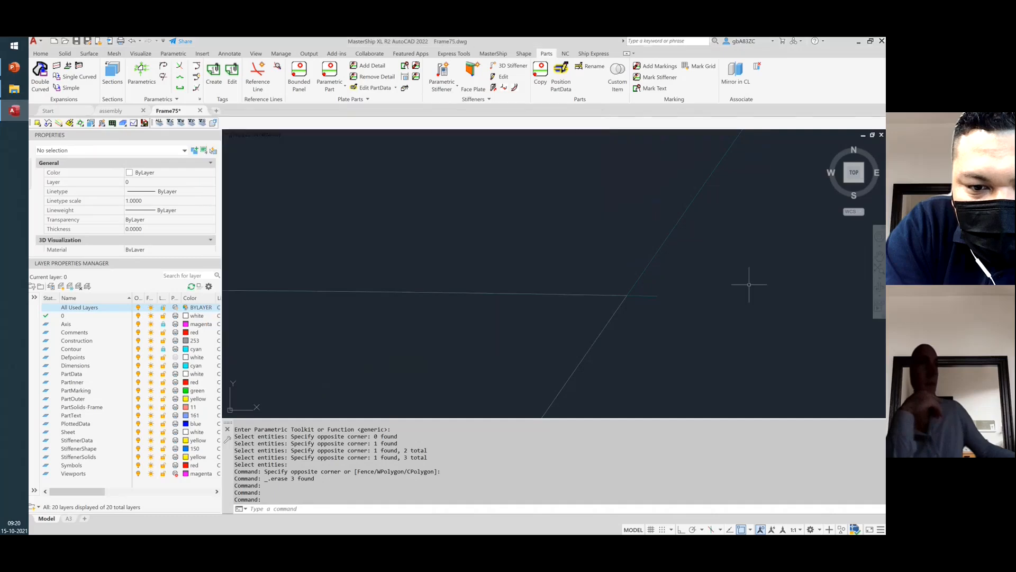
pyautogui.click(492, 54)
pyautogui.click(115, 67)
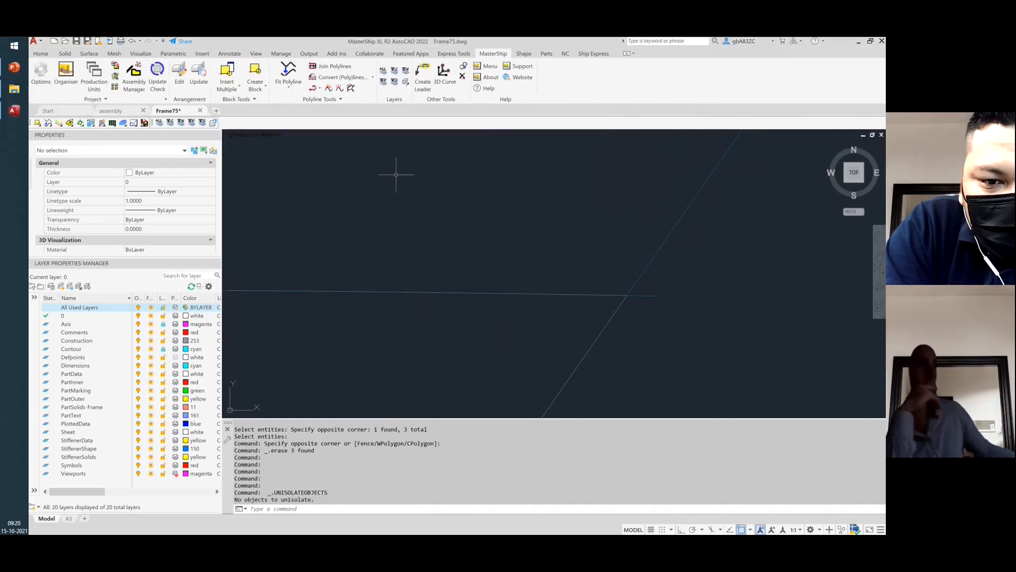
# - Refresh tbl_PartsApplied in Access to review the synchronized records, and return to AutoCAD to examine the large plate's label in Frame75
pyautogui.click(14, 110)
pyautogui.click(336, 155)
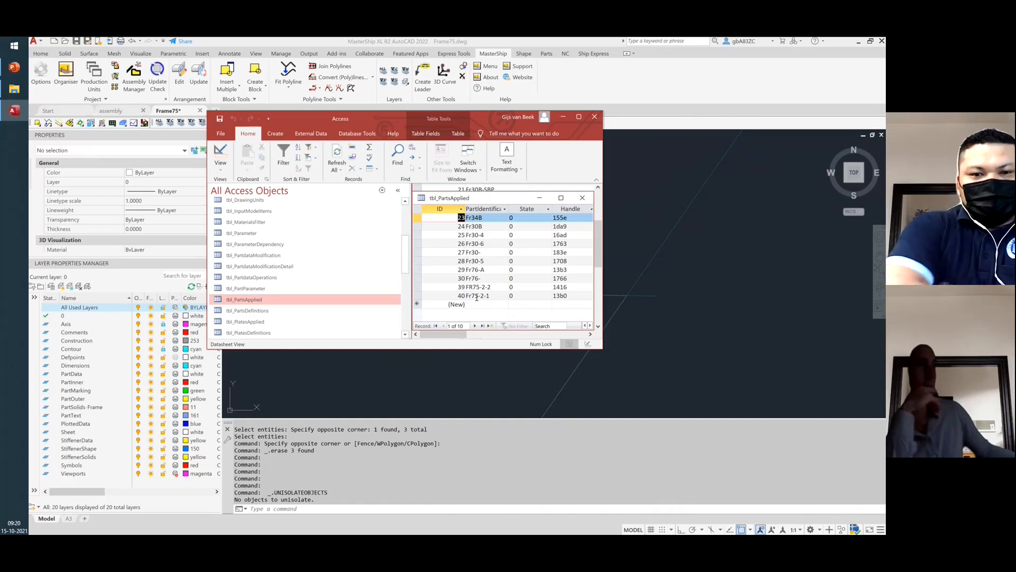
pyautogui.click(734, 290)
pyautogui.scroll(-5, 729, 266)
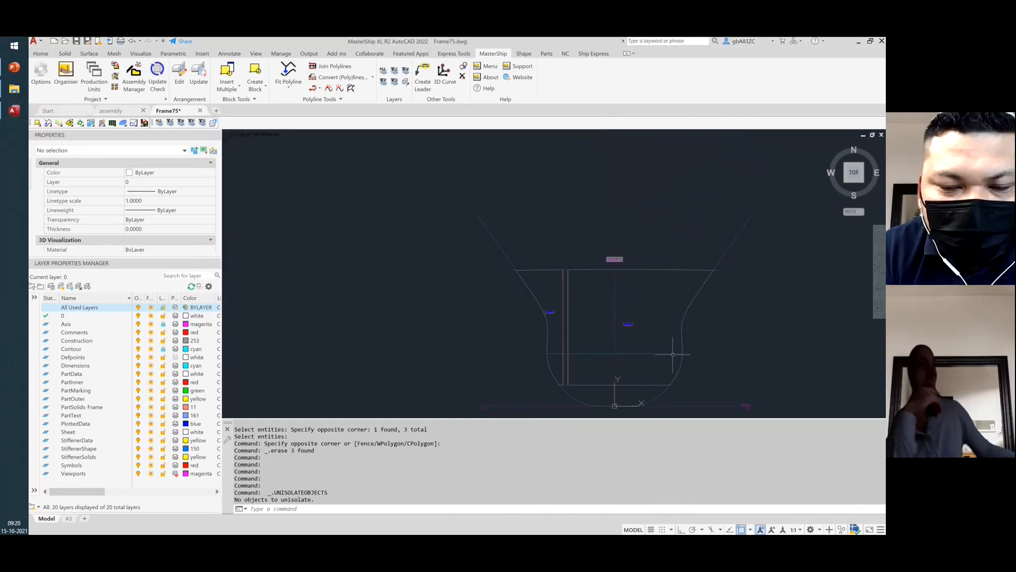
pyautogui.scroll(4, 642, 335)
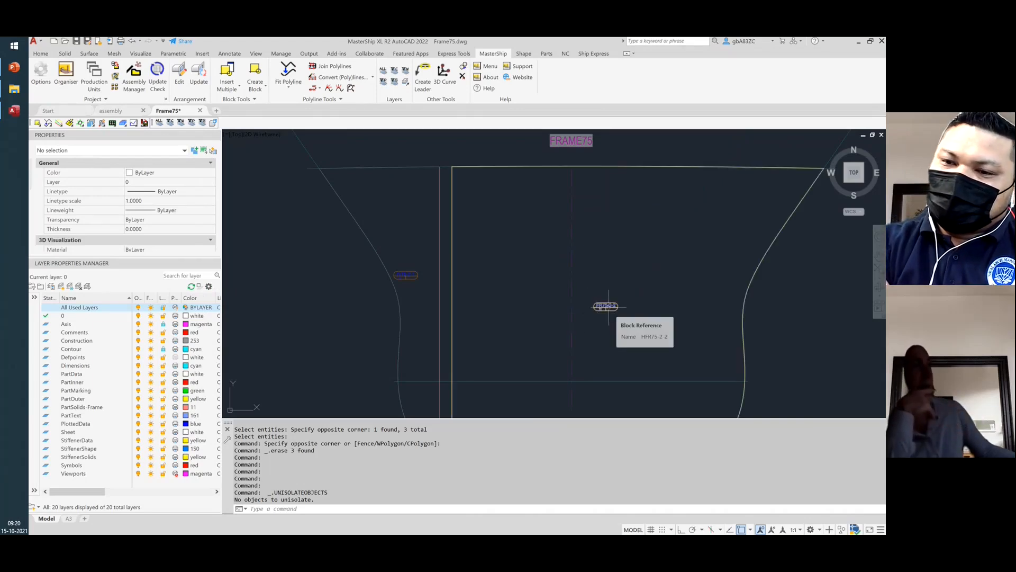
# - Open the MasterShip Organiser from AutoCAD and bring up its options
pyautogui.scroll(-2, 310, 262)
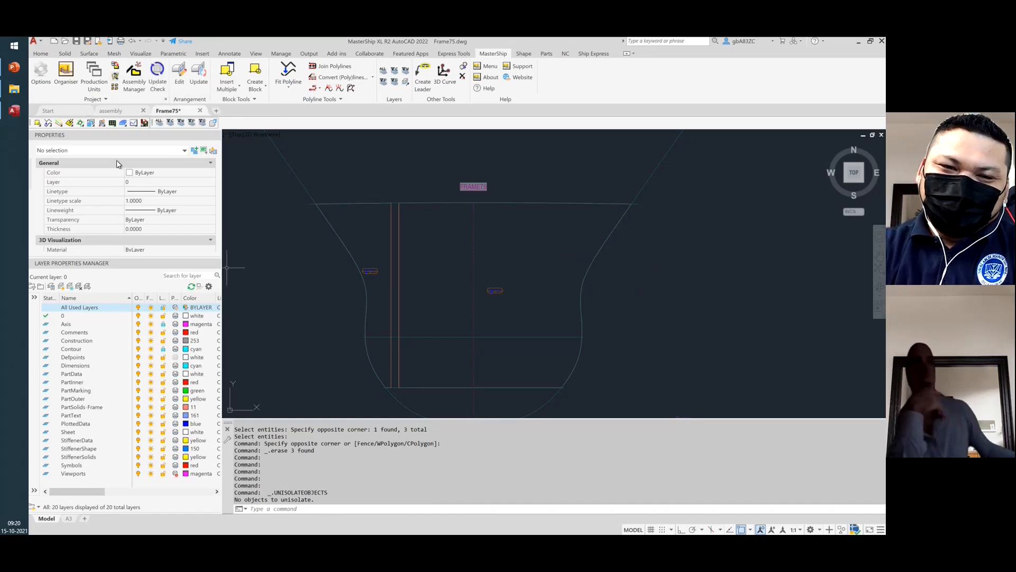
pyautogui.click(64, 82)
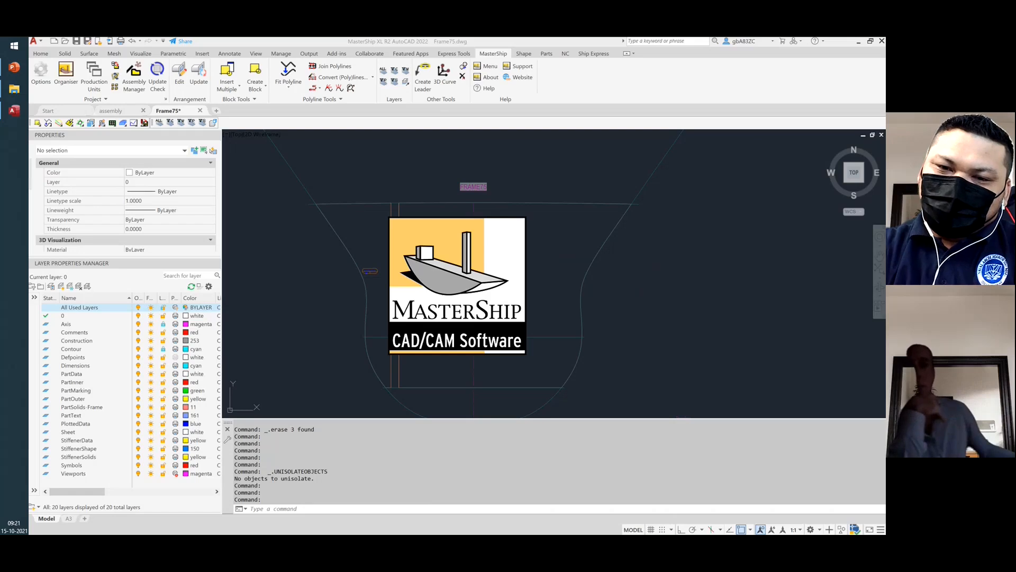
pyautogui.moveTo(730, 192); pyautogui.dragTo(504, 132)
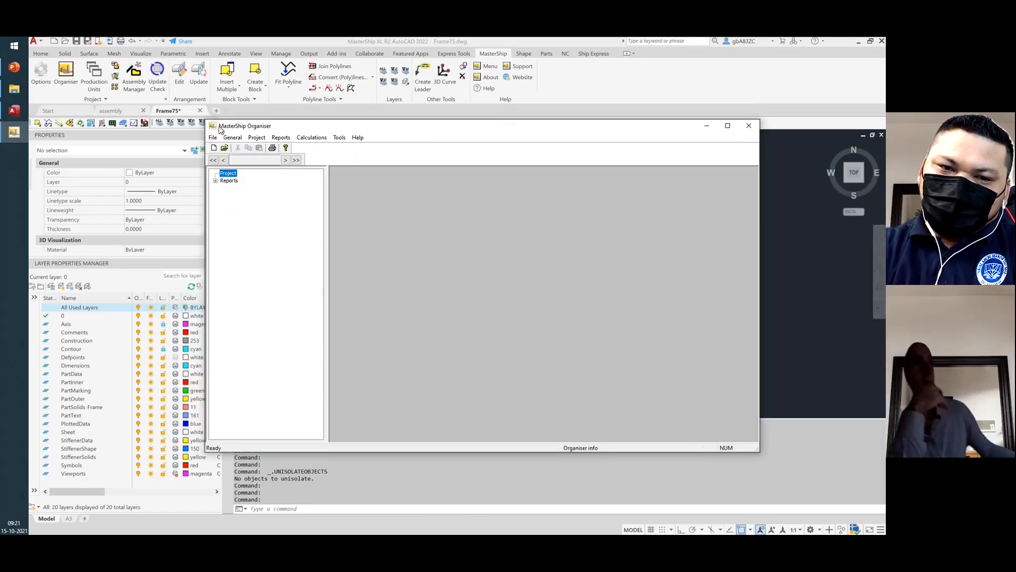
pyautogui.click(337, 137)
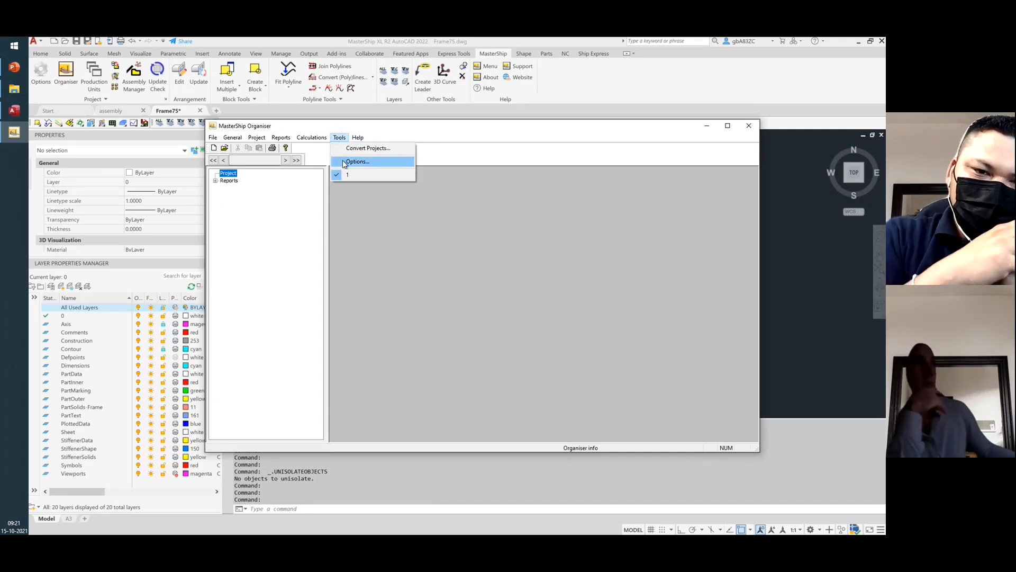
pyautogui.click(342, 160)
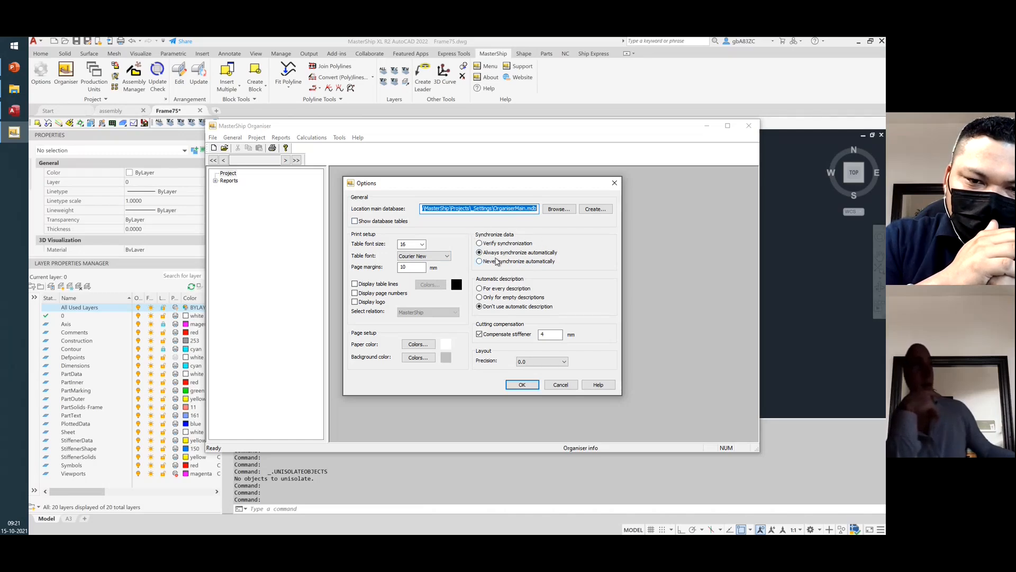
# - Try the different data synchronization modes in the Organiser options and apply Verify synchronization
pyautogui.click(491, 262)
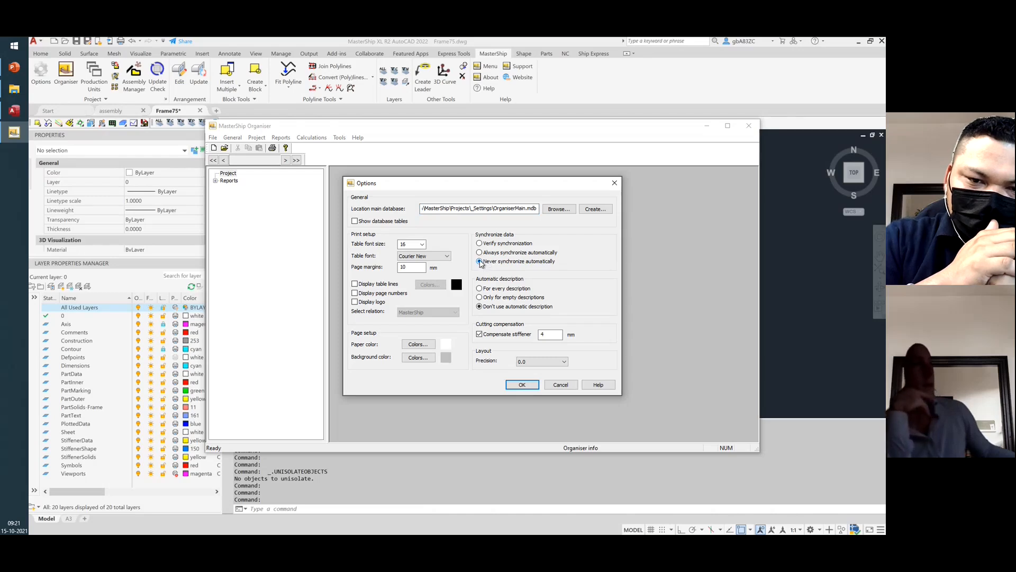
pyautogui.click(479, 253)
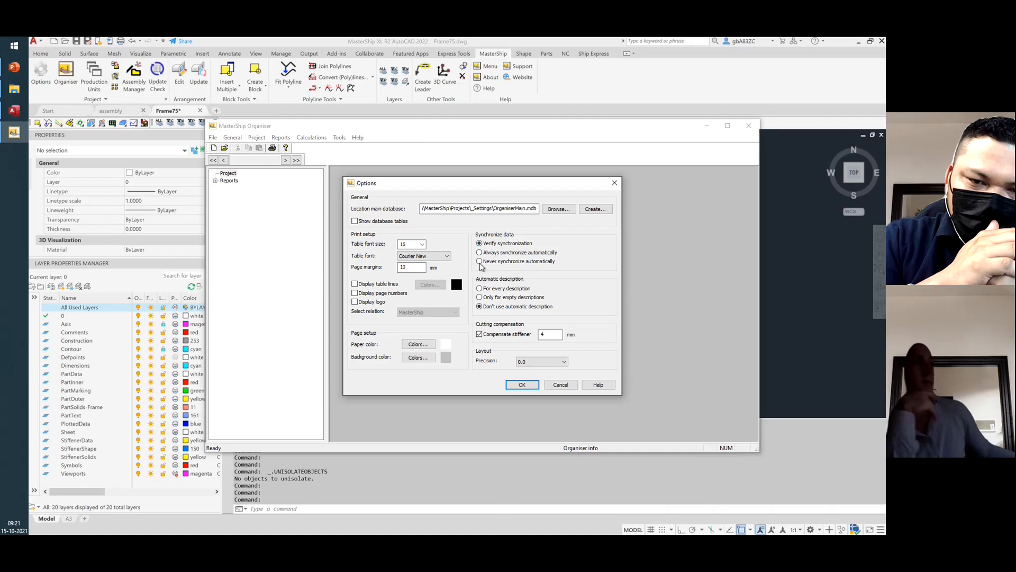
pyautogui.click(480, 262)
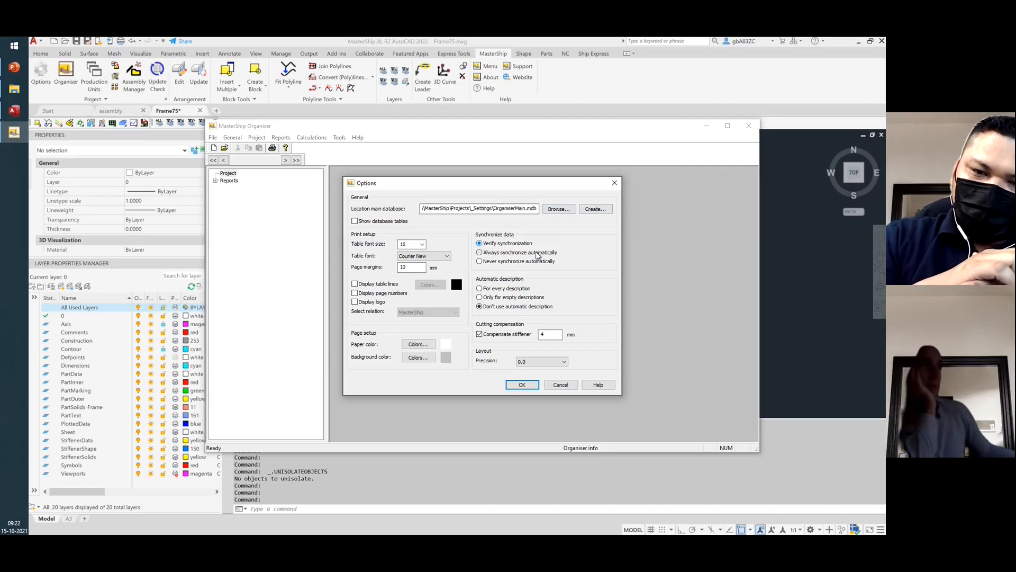
pyautogui.click(479, 244)
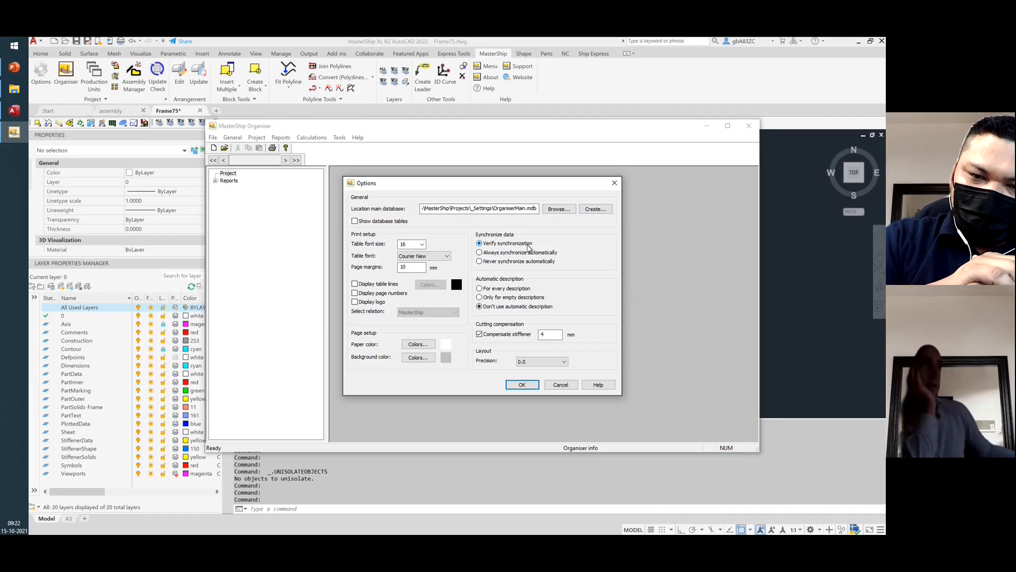
pyautogui.click(522, 385)
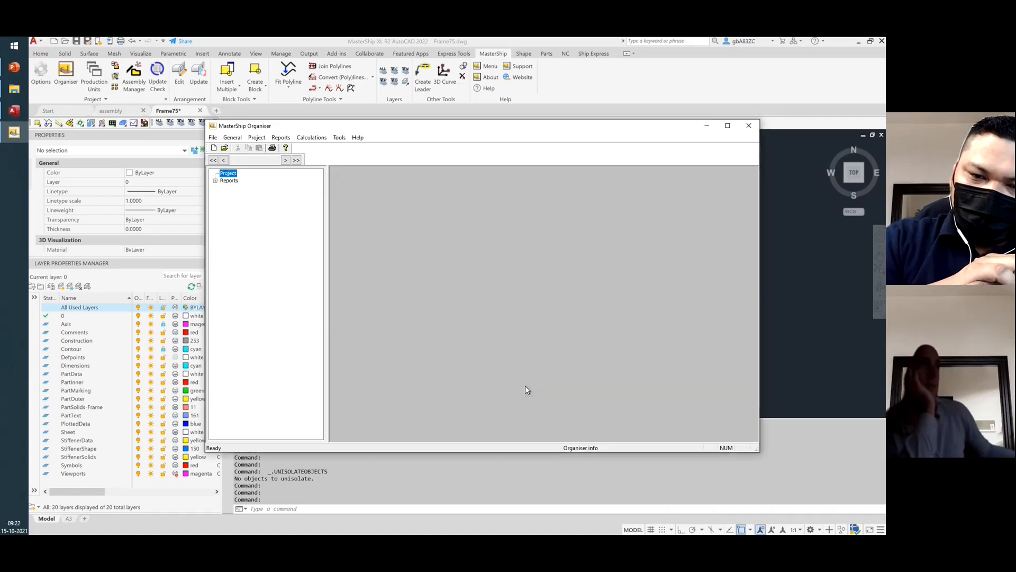
# - Open the Training General project in the Organiser and set its data synchronization to Verify synchronization
pyautogui.click(226, 149)
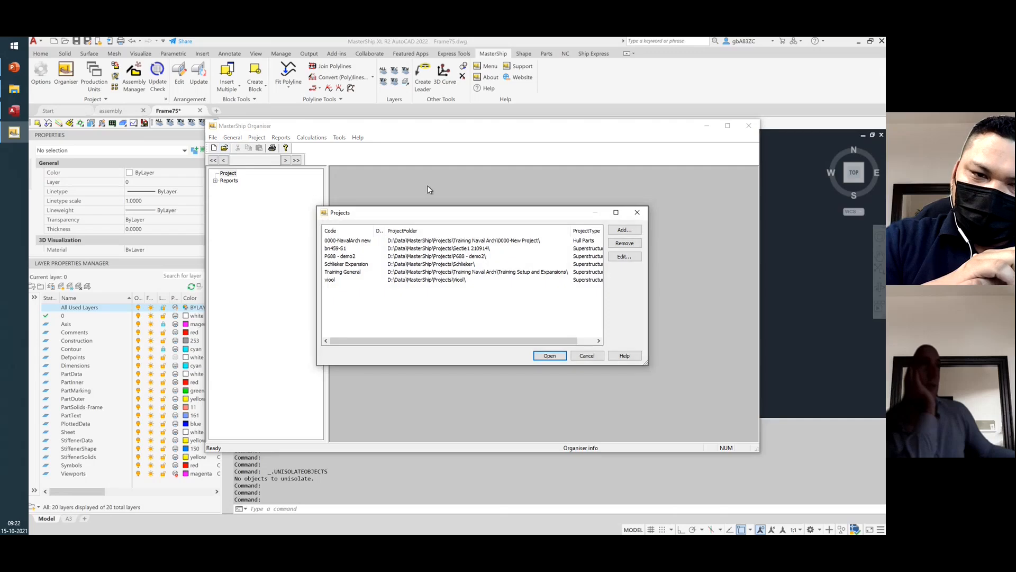
pyautogui.doubleClick(341, 272)
pyautogui.click(339, 138)
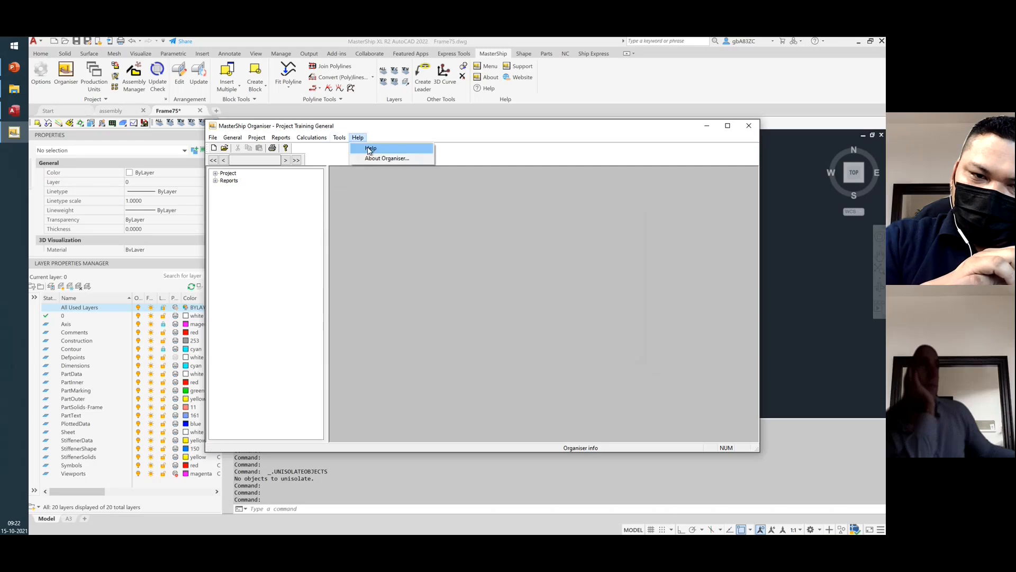
pyautogui.click(349, 161)
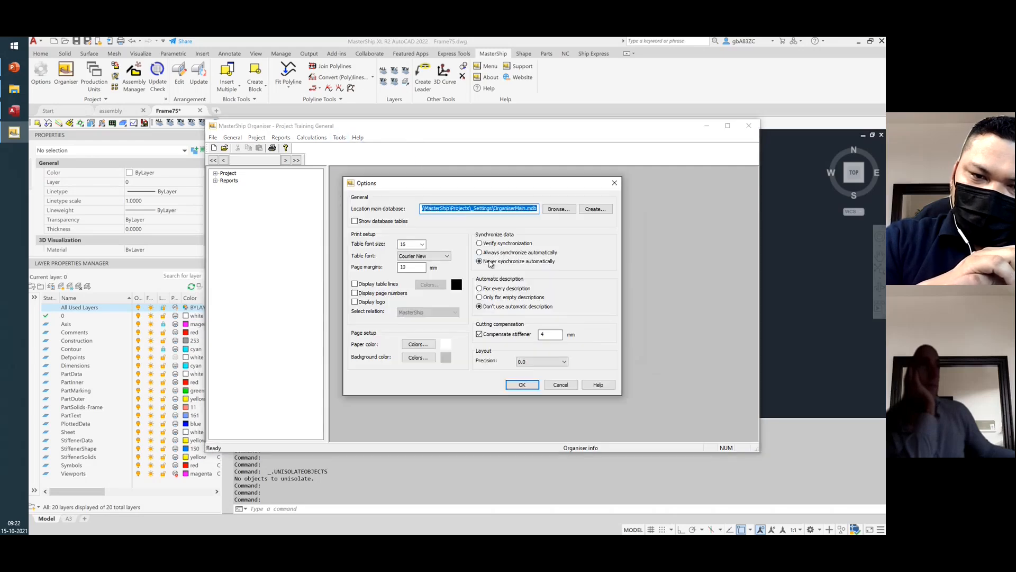
pyautogui.click(479, 261)
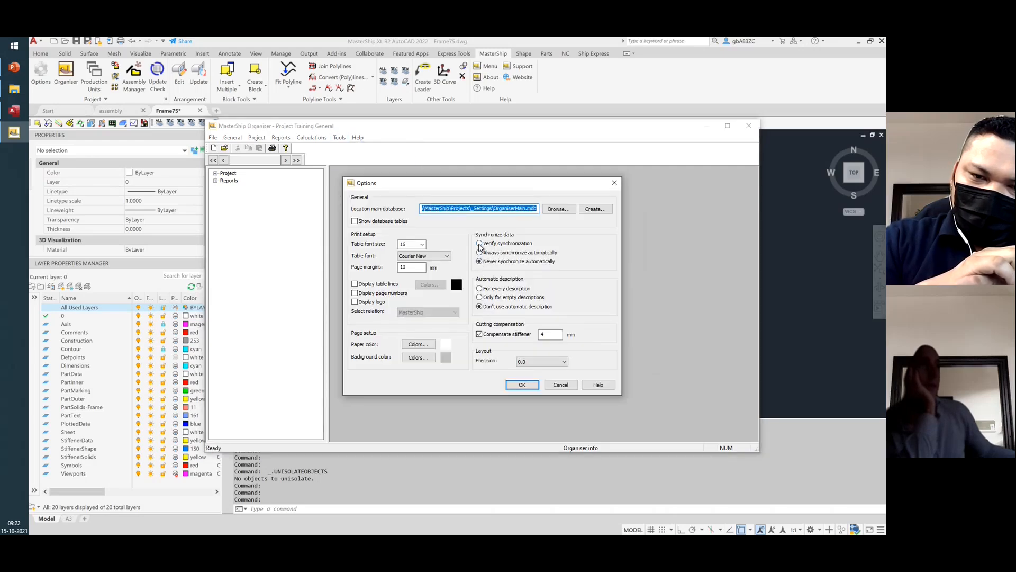
pyautogui.click(479, 244)
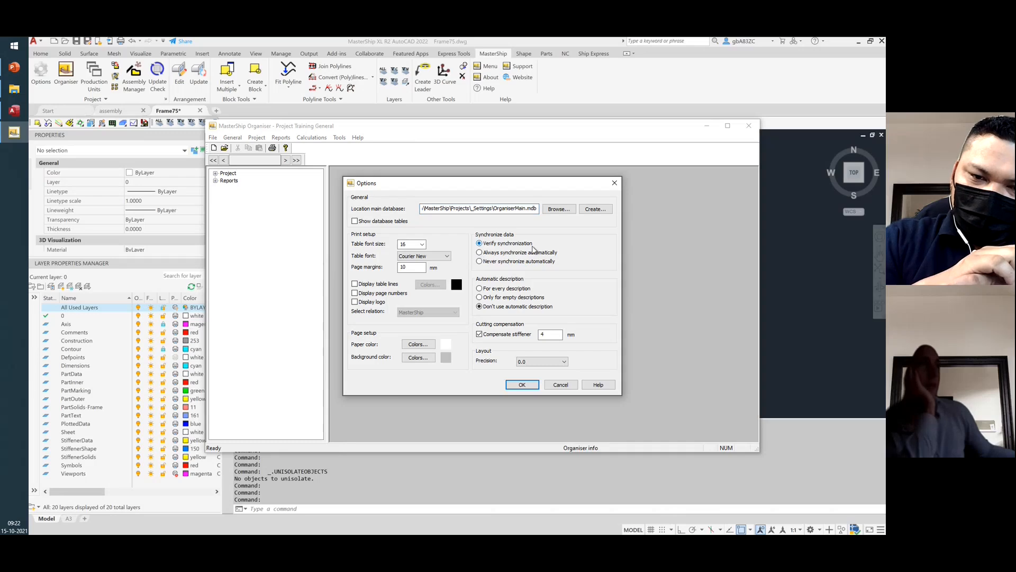
pyautogui.click(528, 386)
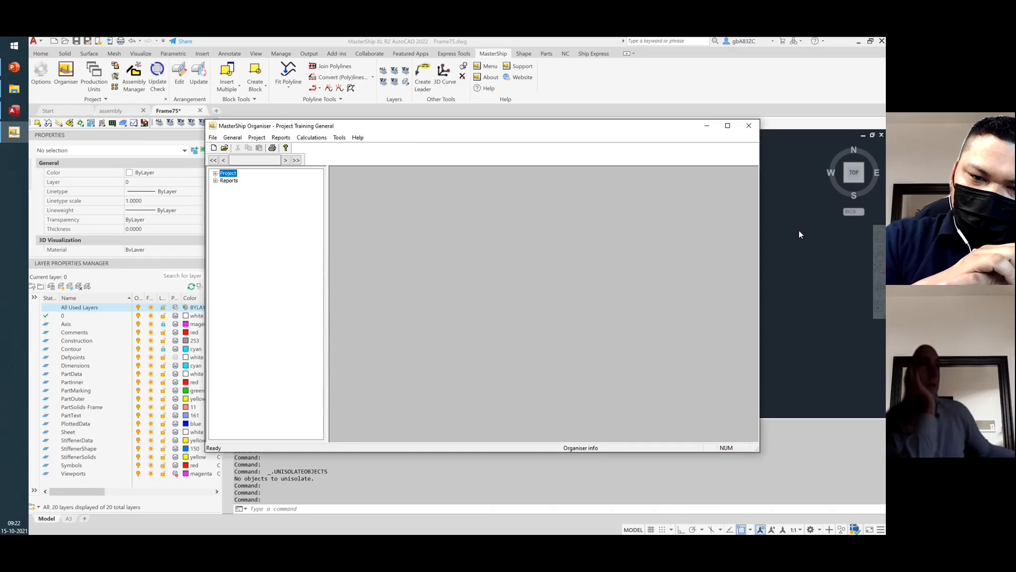
# - Return to the Frame75 drawing in AutoCAD and draw a diagonal line across the frame's upper-left corner, crossing hull contour and deck line
pyautogui.click(778, 240)
pyautogui.click(540, 238)
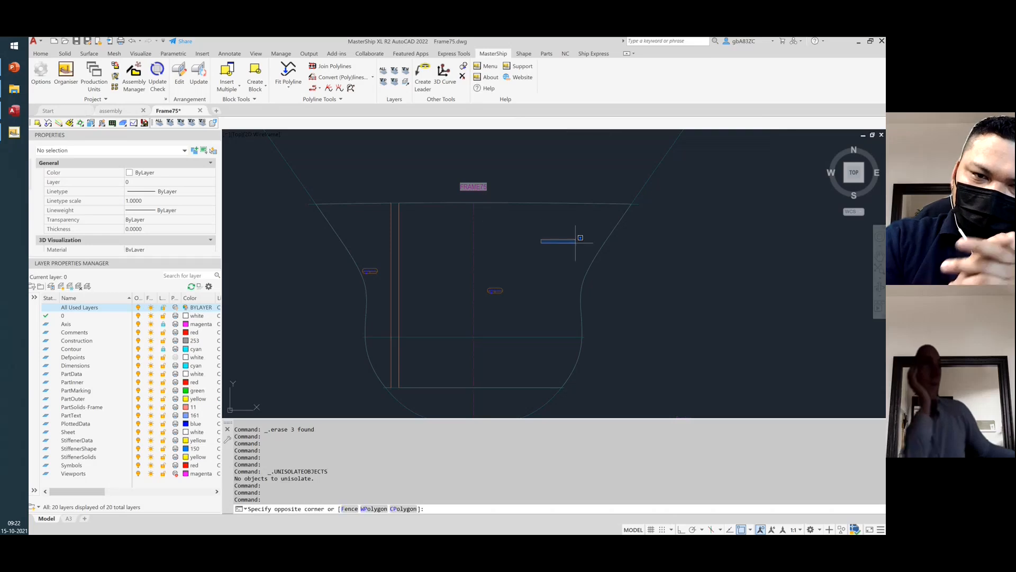
pyautogui.click(740, 259)
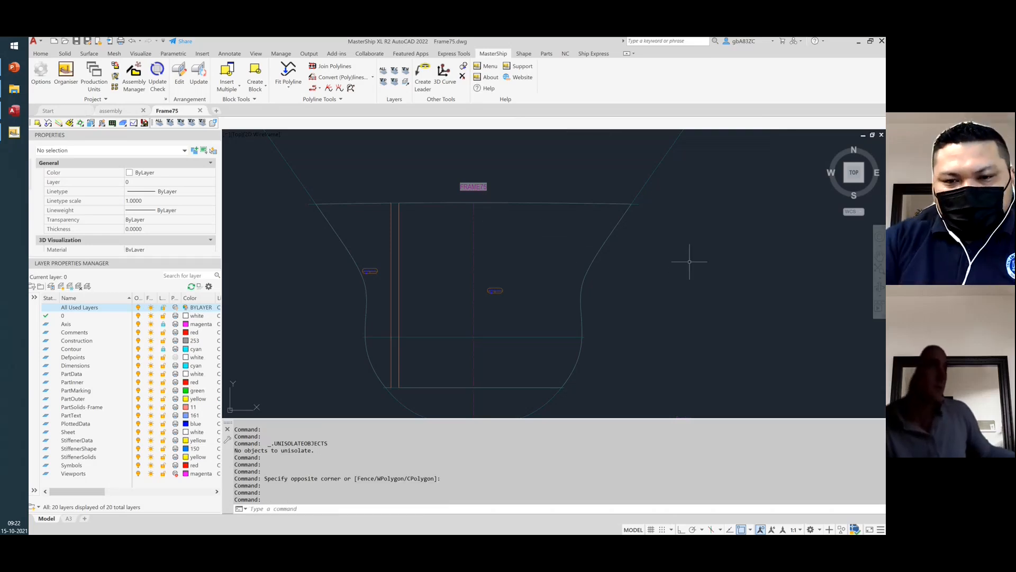
pyautogui.click(544, 174)
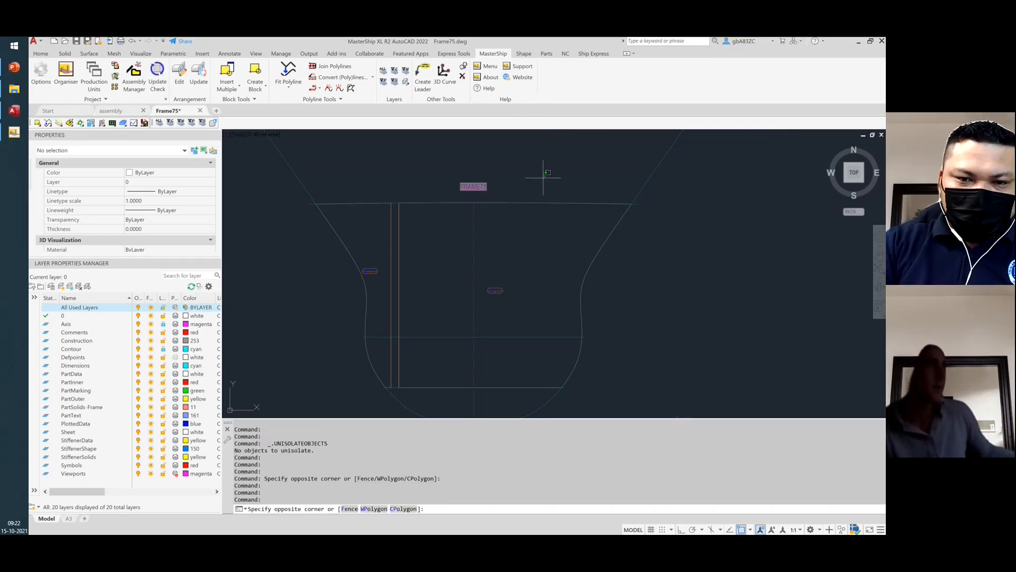
pyautogui.click(574, 157)
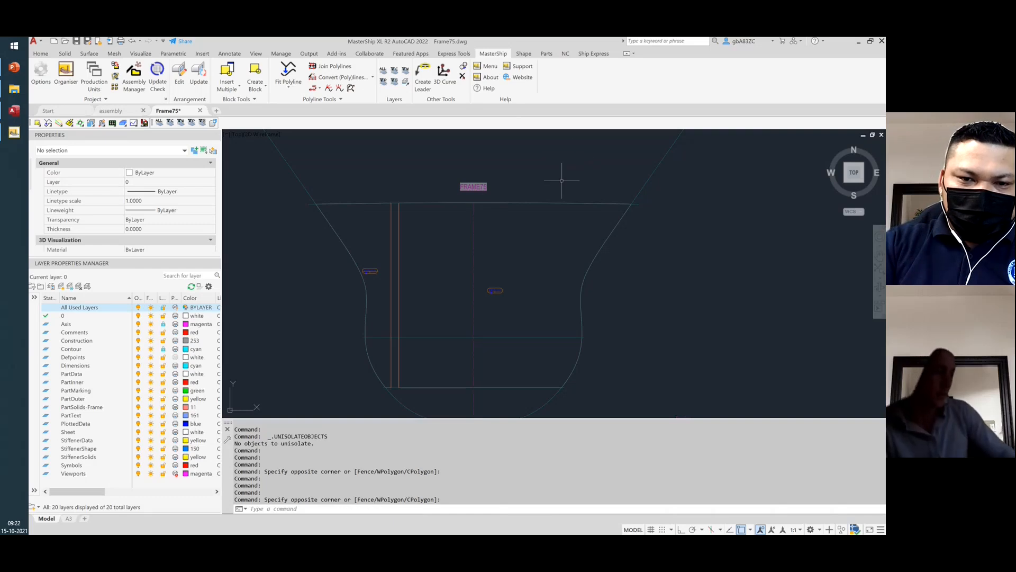
pyautogui.write('L')
pyautogui.press('Return')
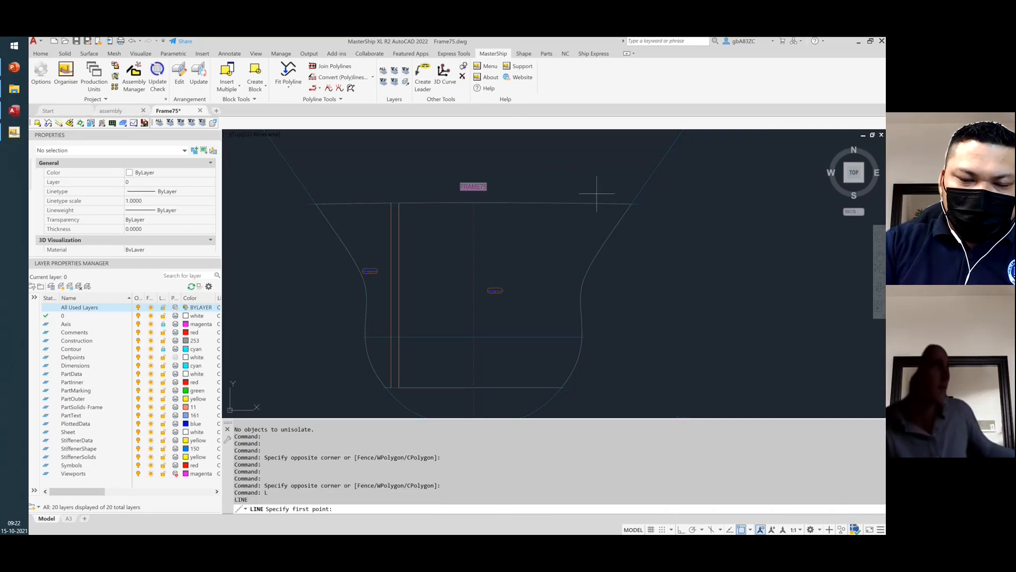
pyautogui.click(278, 168)
pyautogui.click(376, 222)
pyautogui.rightClick(355, 234)
pyautogui.click(366, 238)
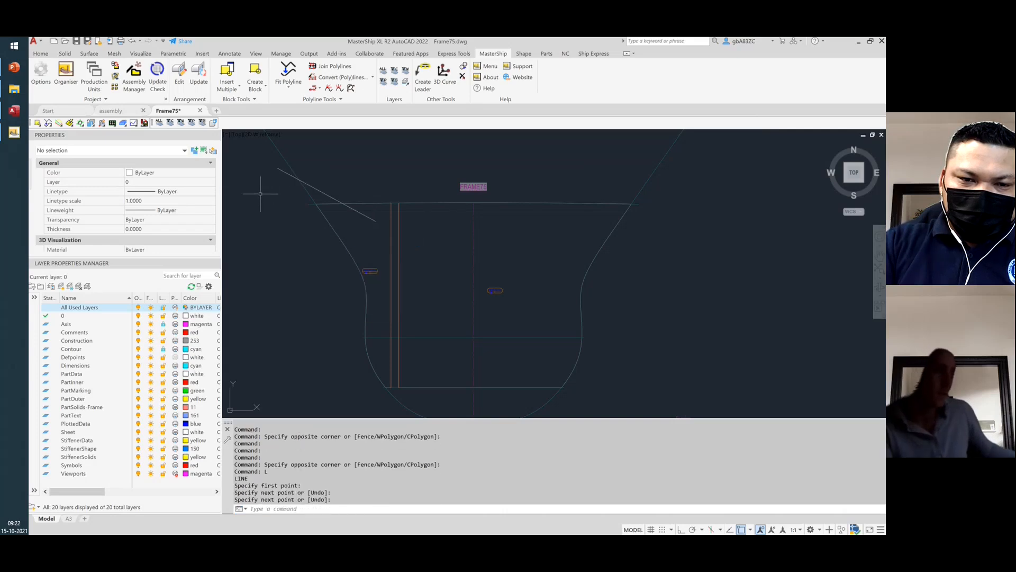
# - Create the plate part Fr75-123 from the diagonal line, the hull contour and the deck line, with the default STEEL material and 12 mm thickness
pyautogui.click(546, 53)
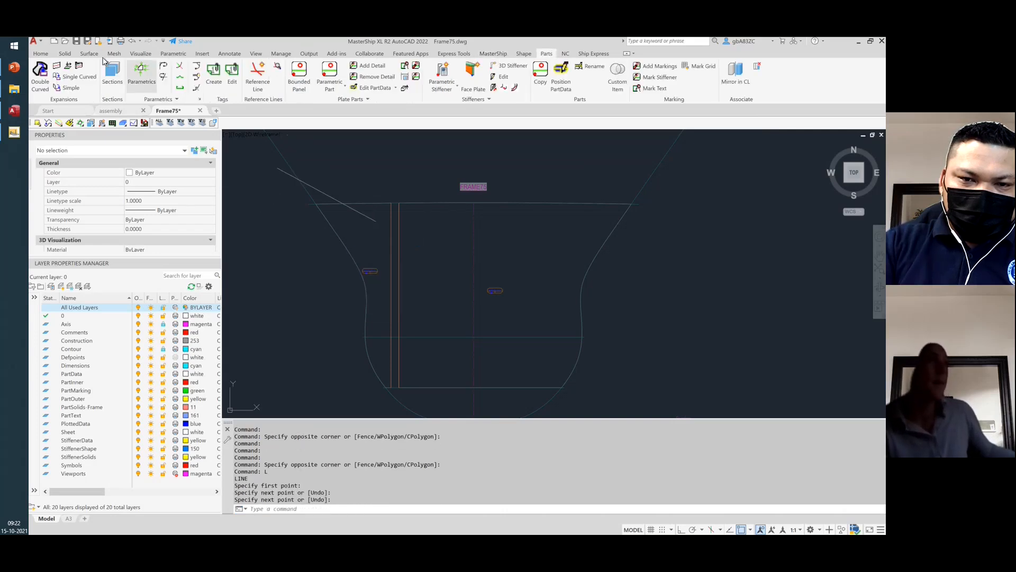
pyautogui.click(298, 75)
pyautogui.click(285, 183)
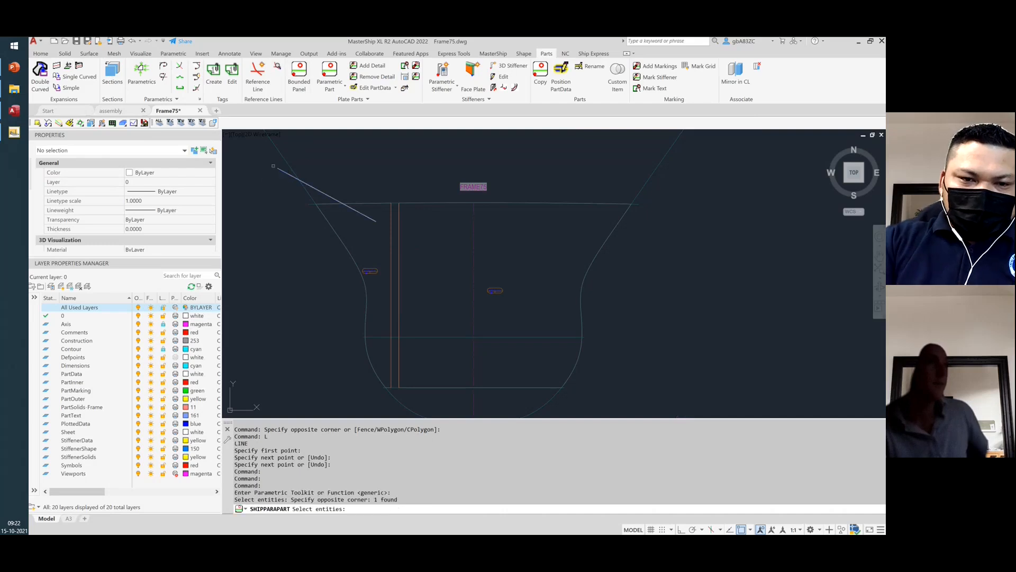
pyautogui.click(342, 212)
pyautogui.press('Escape')
pyautogui.click(312, 204)
pyautogui.click(315, 197)
pyautogui.click(227, 200)
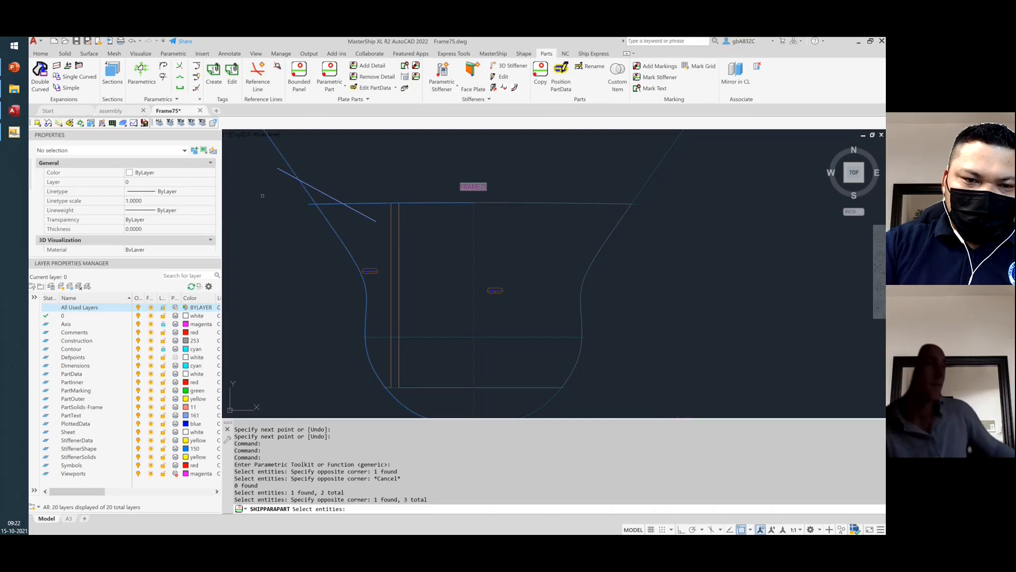
pyautogui.press('Return')
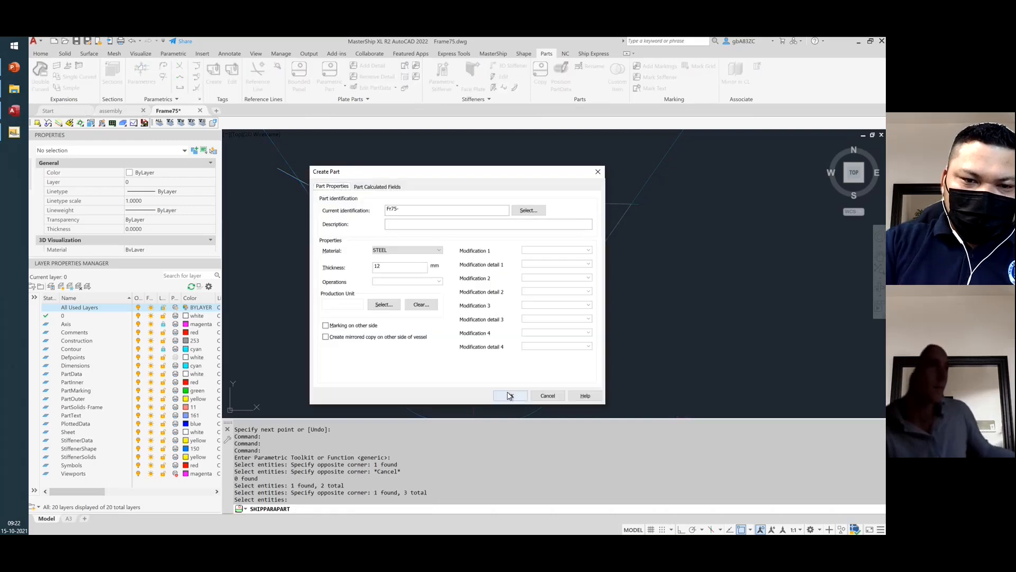
pyautogui.click(423, 208)
pyautogui.write('123')
pyautogui.click(511, 395)
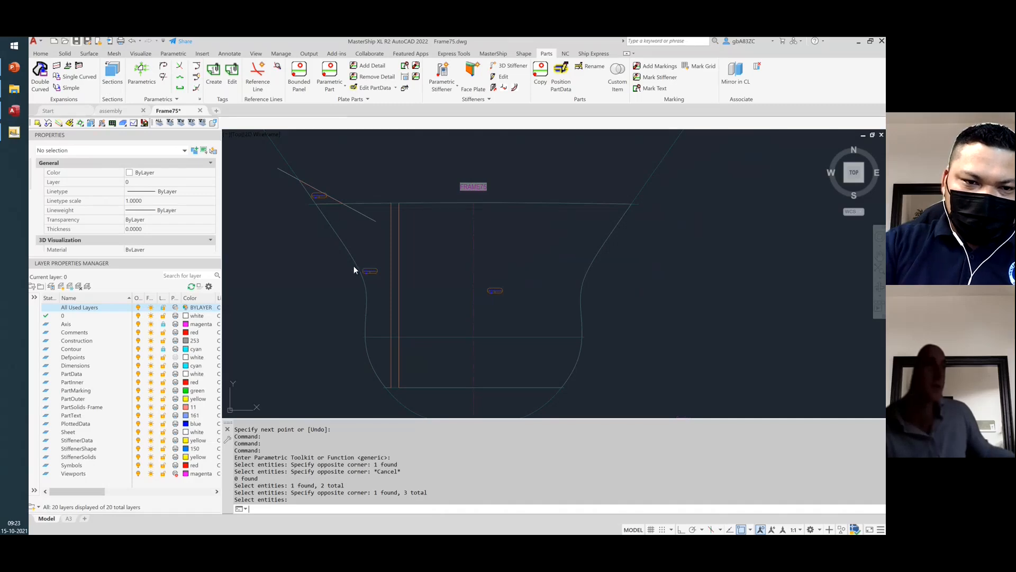
pyautogui.press('Escape')
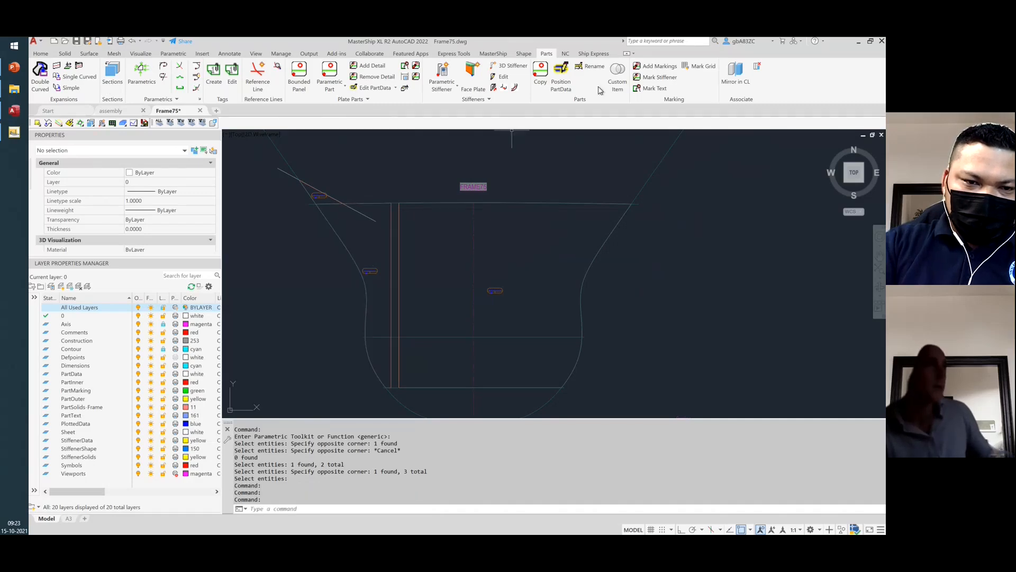
# - Switch to the MasterShip Organiser, set data synchronization to Always synchronize automatically, and close the Organiser window
pyautogui.click(15, 132)
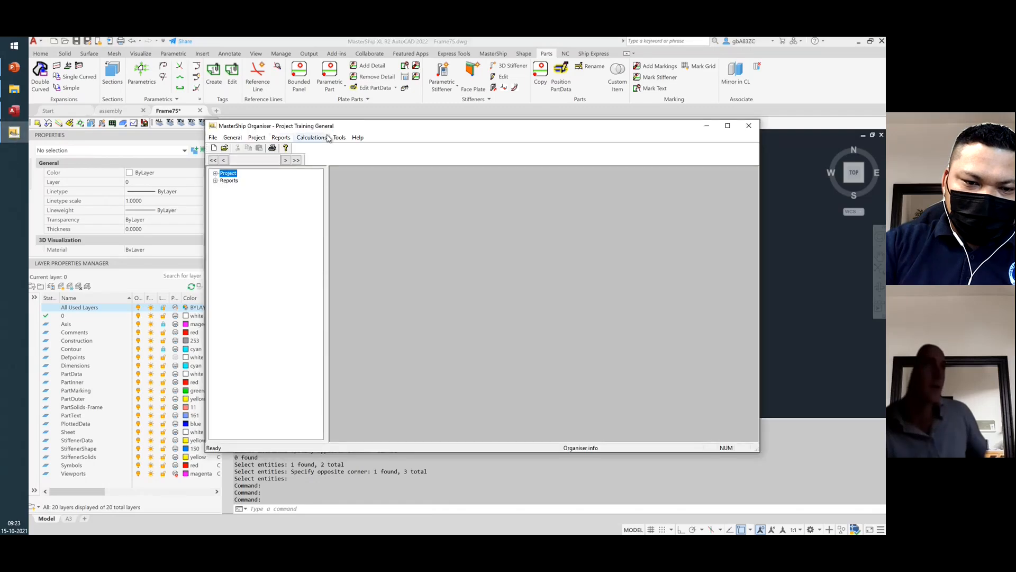
pyautogui.click(340, 137)
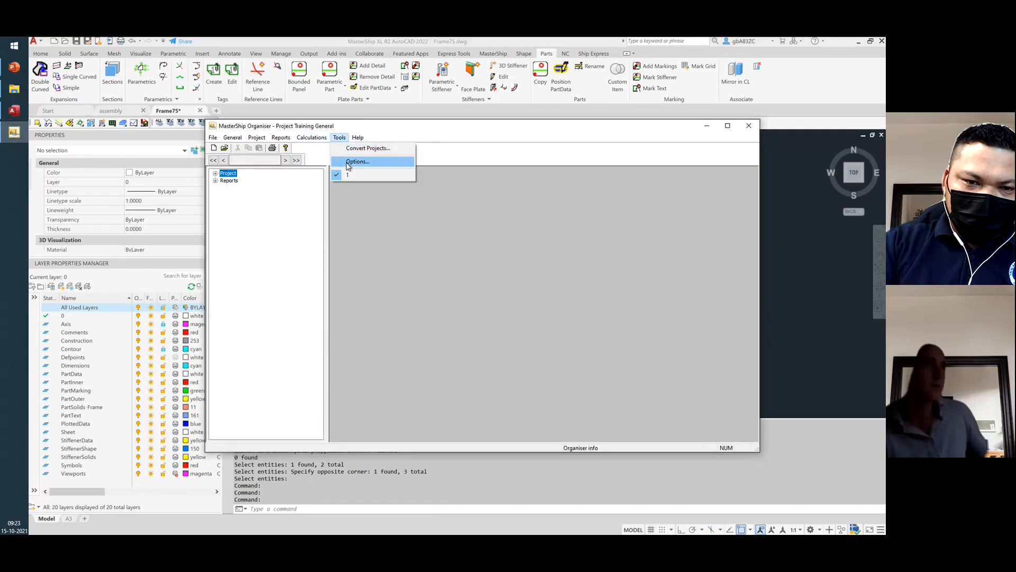
pyautogui.click(348, 165)
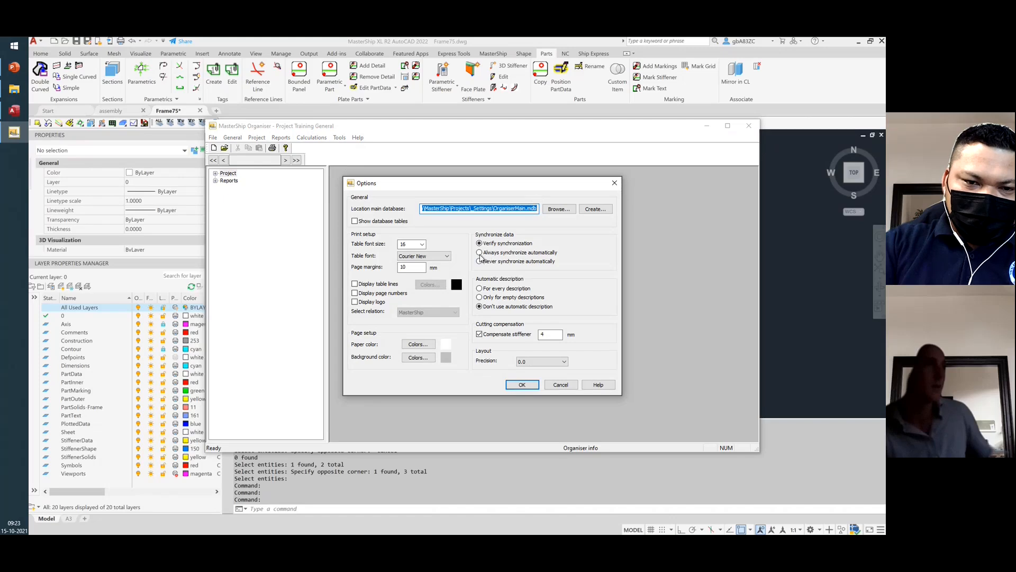
pyautogui.click(480, 253)
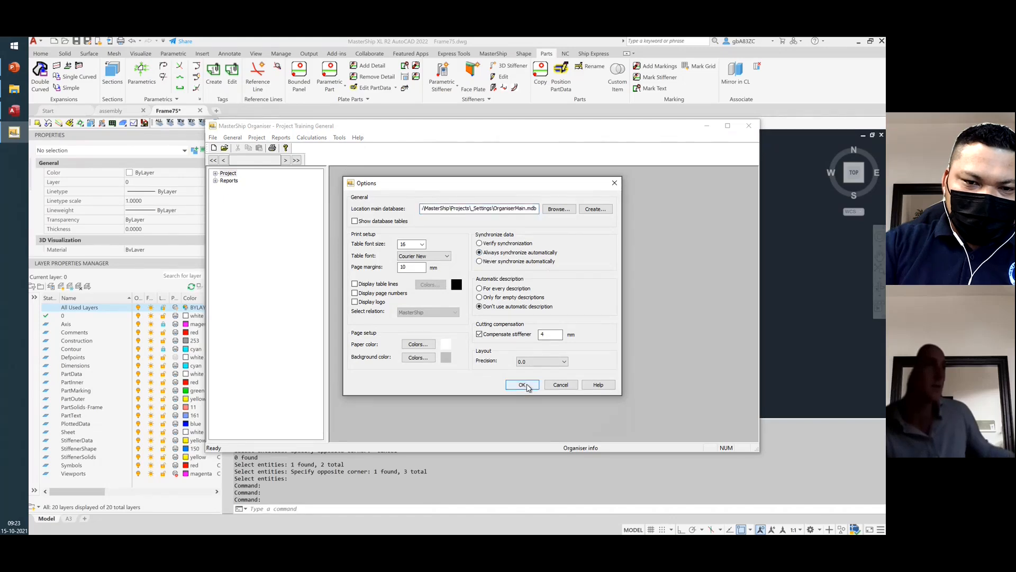
pyautogui.click(522, 384)
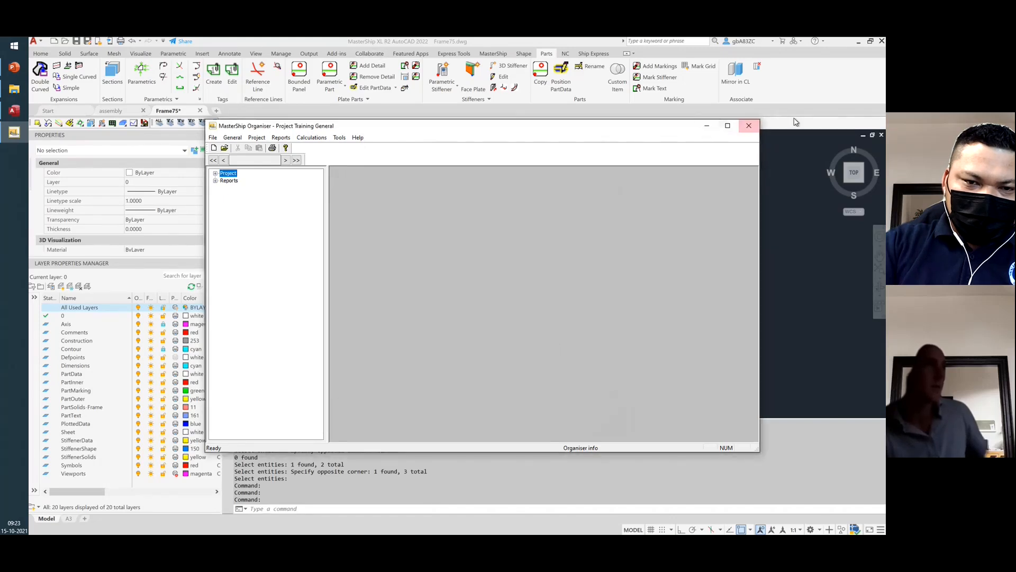
pyautogui.click(749, 126)
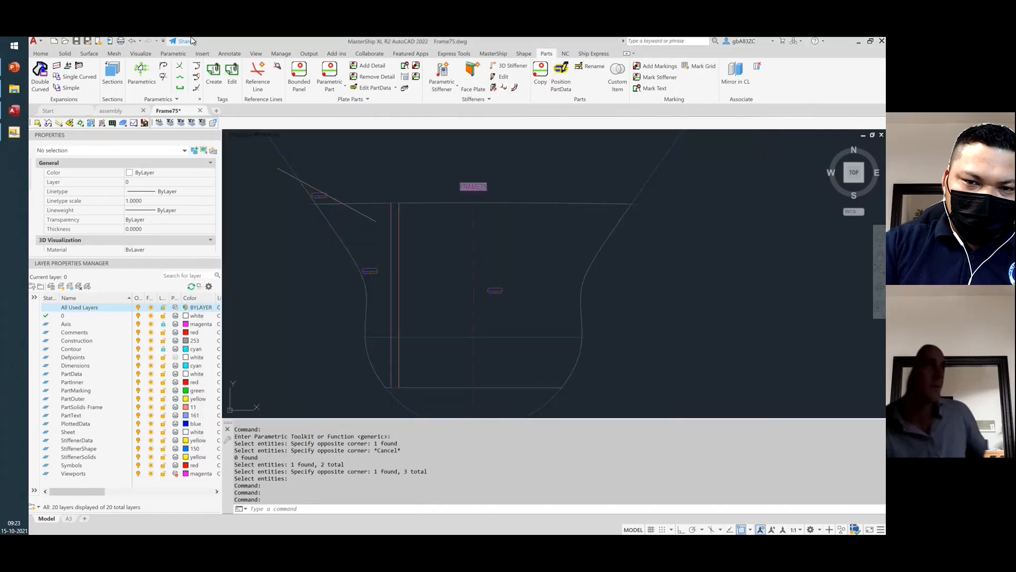
# - Switch to the MasterShip Organiser and check its data synchronization setting in the options
pyautogui.click(14, 130)
pyautogui.click(339, 137)
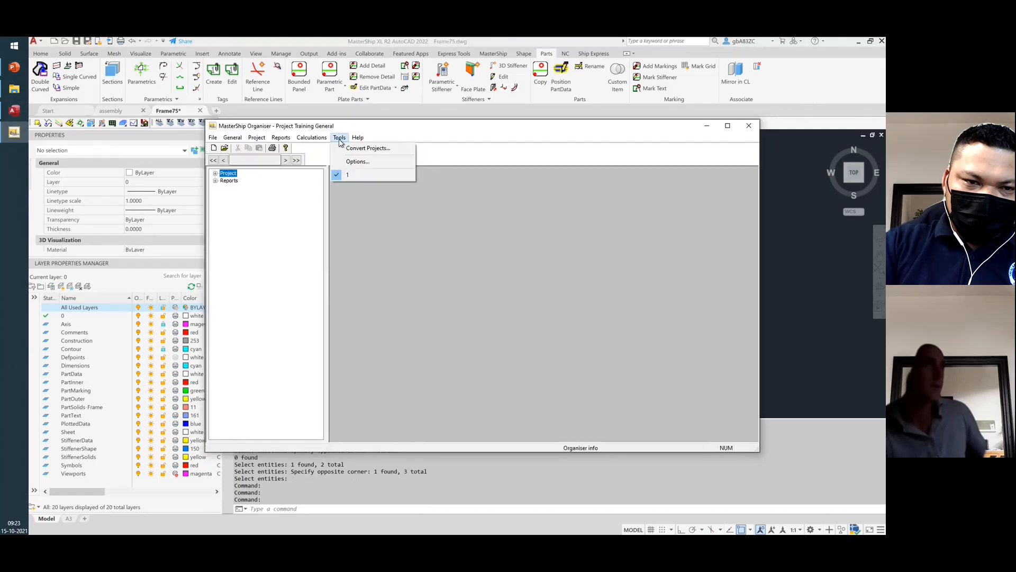
pyautogui.click(358, 161)
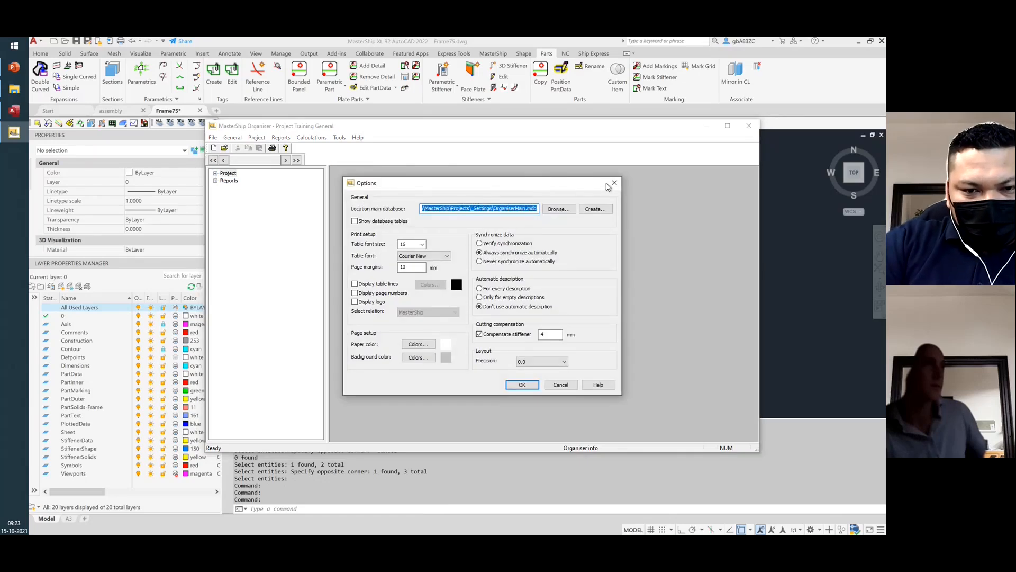
pyautogui.click(614, 183)
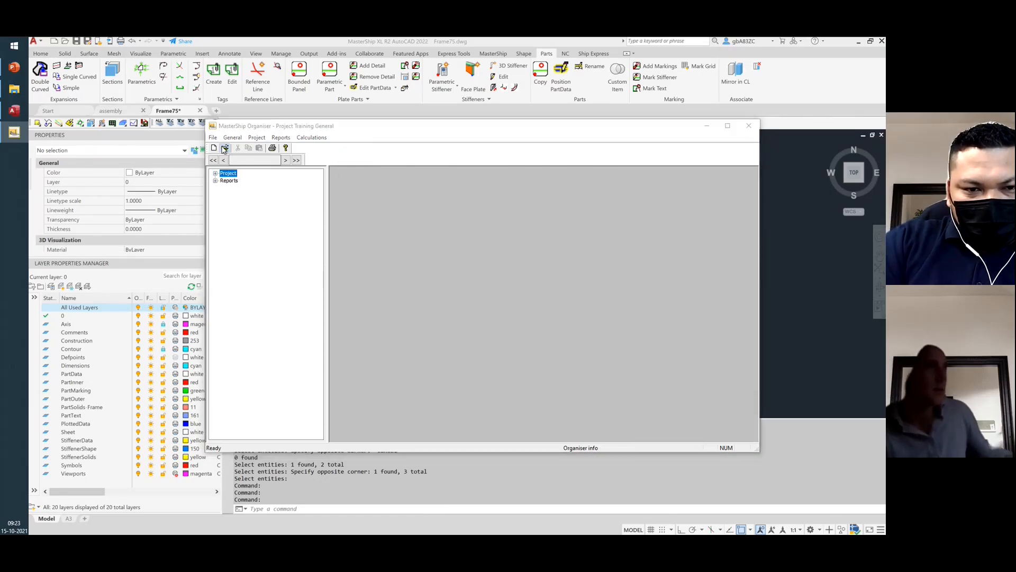
# - Reopen the Training General project in the Organiser and close the Organiser window
pyautogui.click(224, 148)
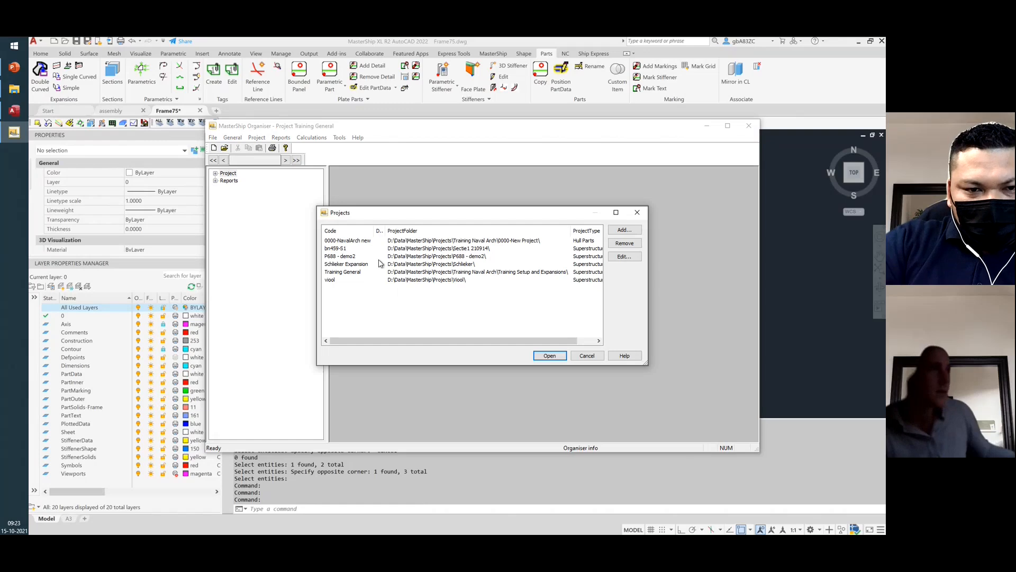
pyautogui.click(344, 271)
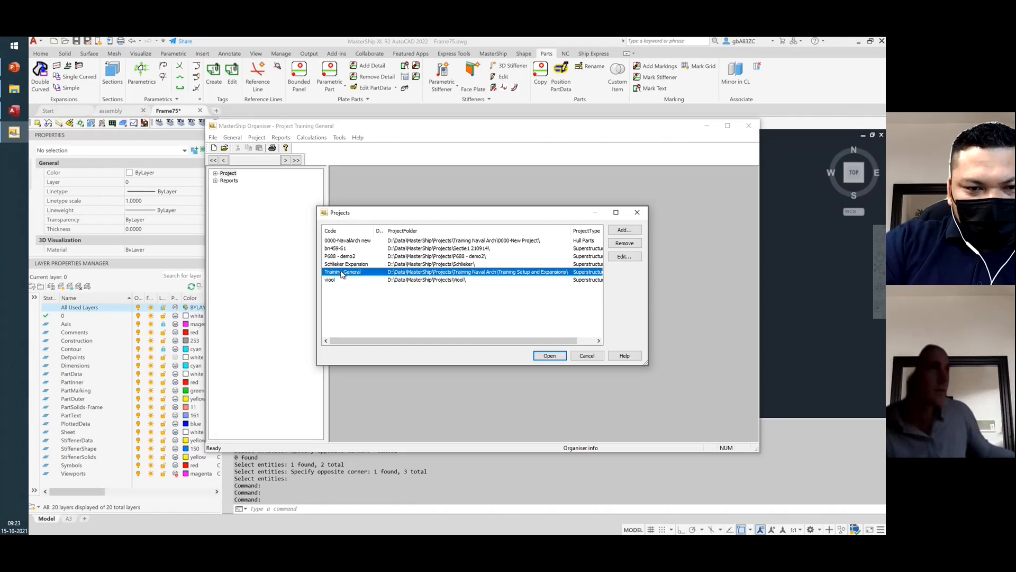
pyautogui.click(562, 356)
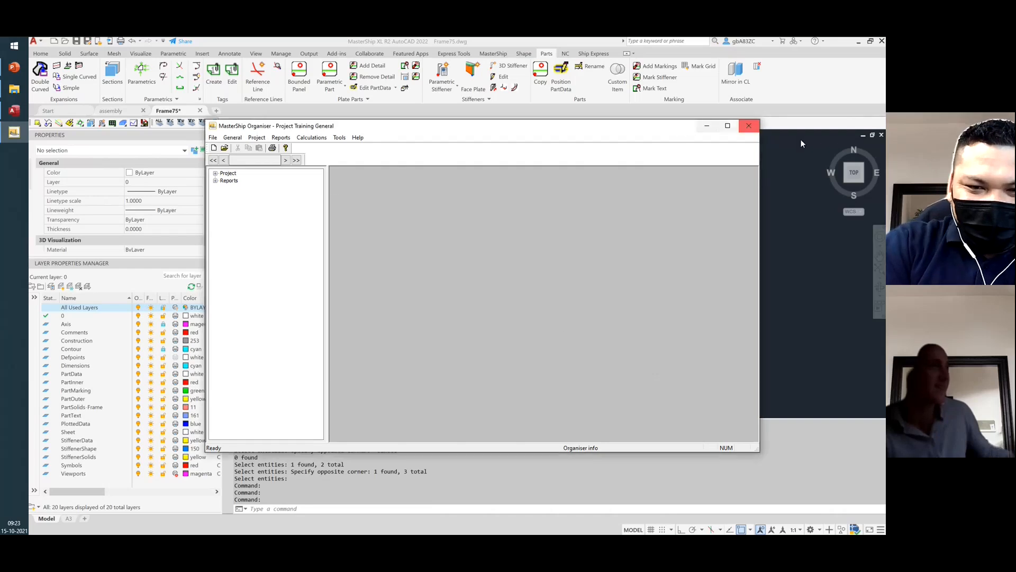
pyautogui.click(749, 125)
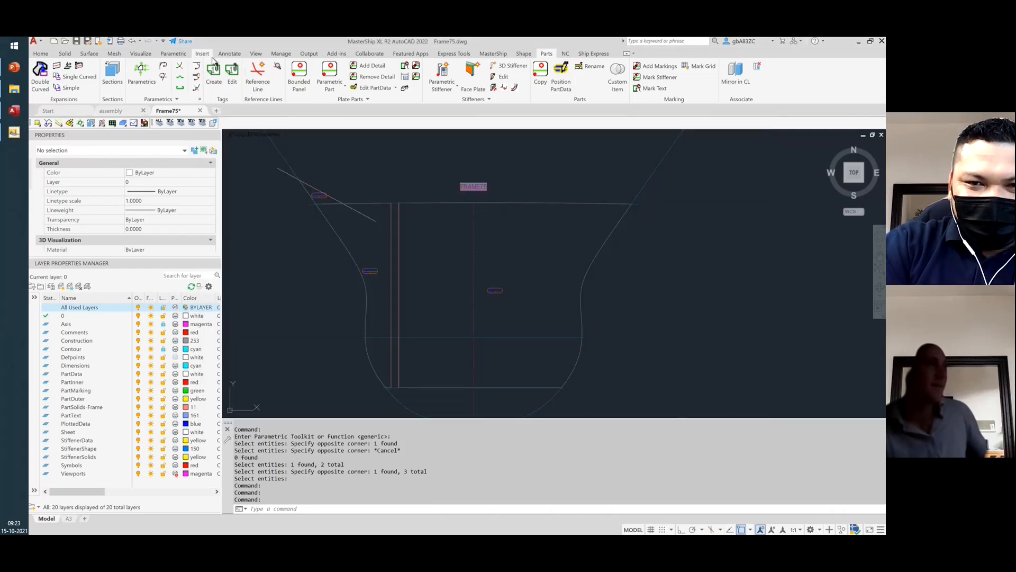
# - Delete the part label of the plate at the frame's upper-left corner in the Frame75 drawing
pyautogui.click(284, 249)
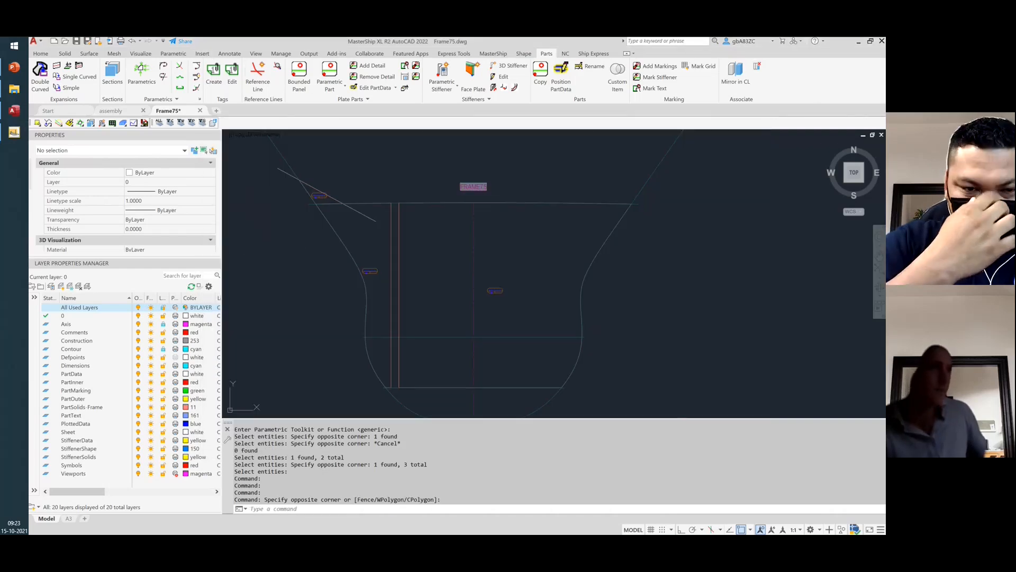
pyautogui.click(317, 195)
pyautogui.press('Delete')
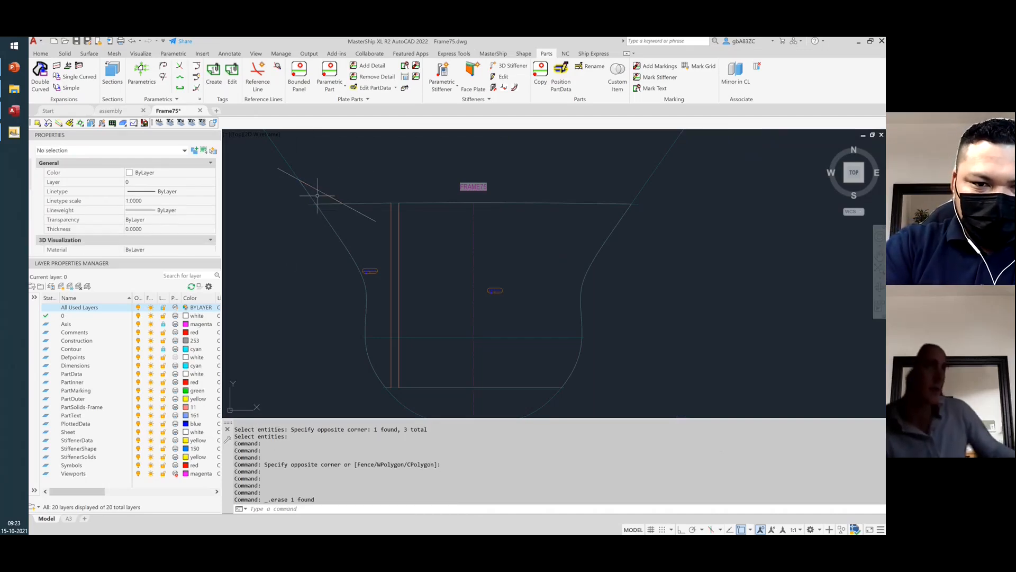
# - In the MasterShip options, set the double curved expansion export folder to Expansions inside the Training Setup and Expansions project folder
pyautogui.click(500, 52)
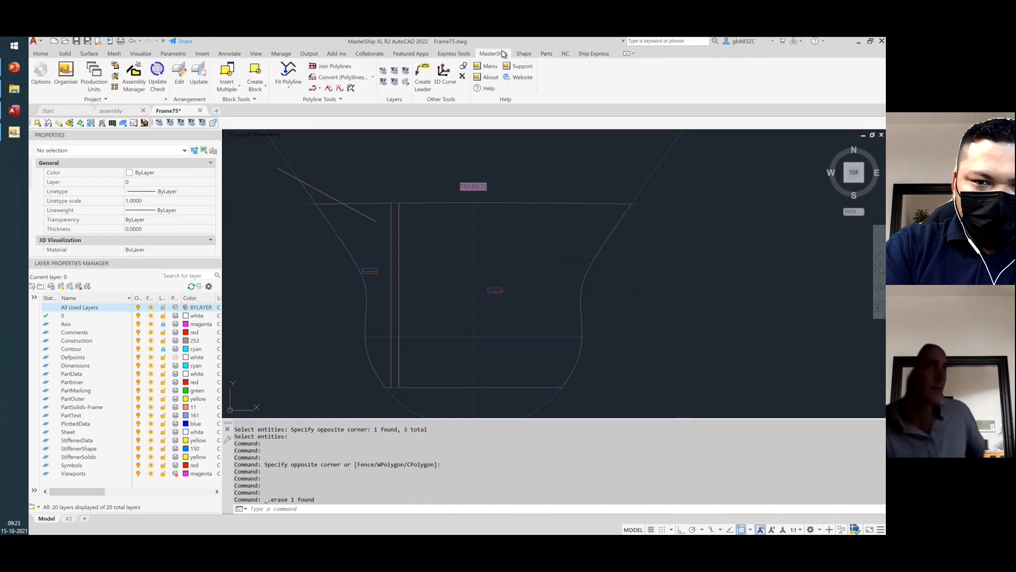
pyautogui.click(305, 304)
pyautogui.click(297, 292)
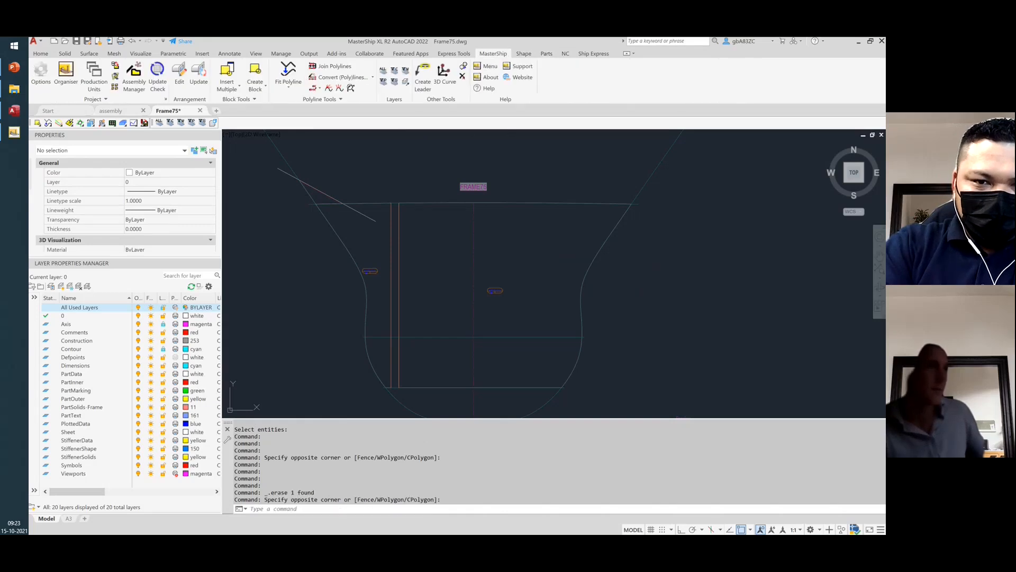
pyautogui.press('Escape')
pyautogui.press('Escape')
pyautogui.press('Escape')
pyautogui.click(41, 74)
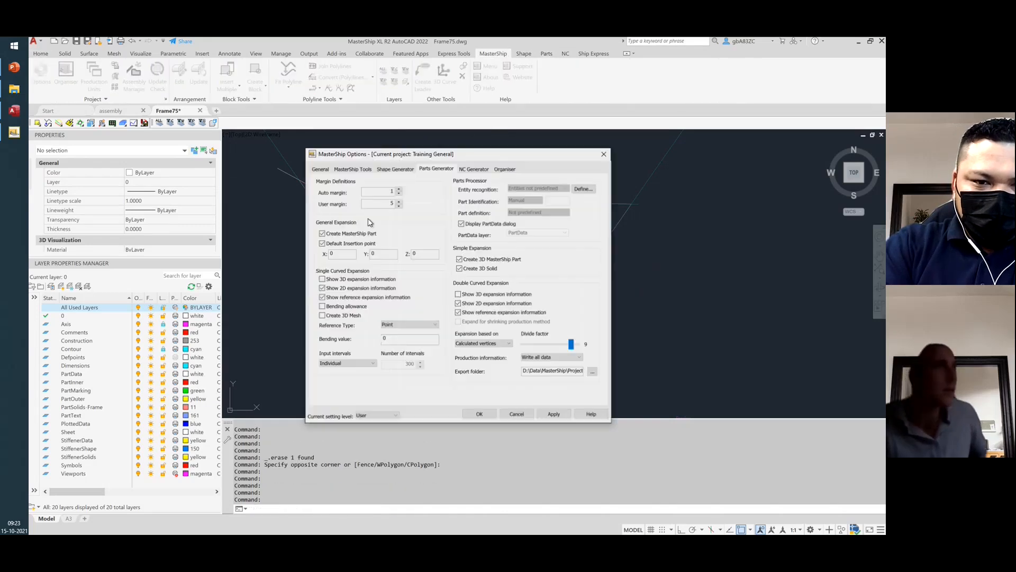
pyautogui.click(503, 168)
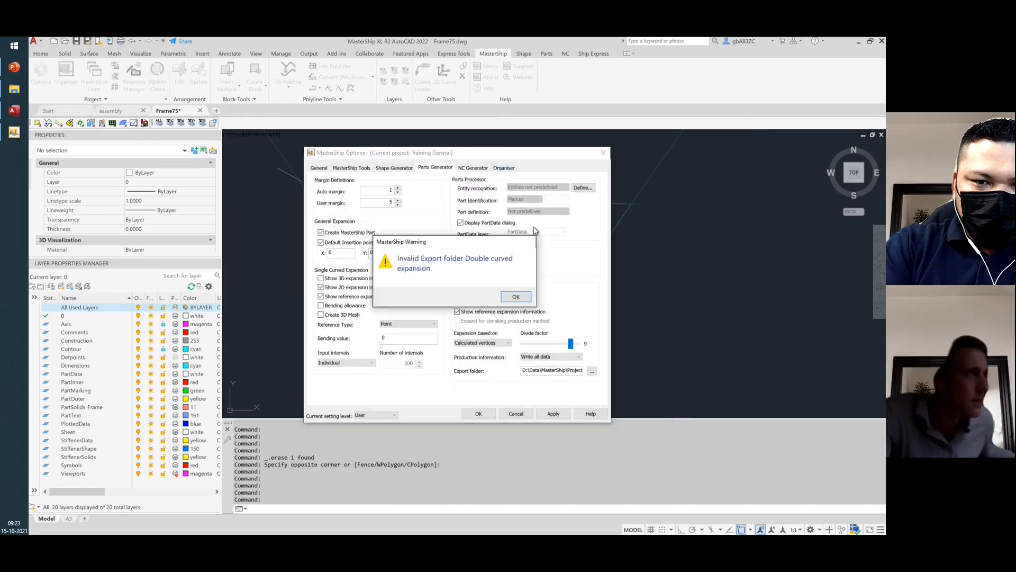
pyautogui.click(515, 296)
pyautogui.click(591, 371)
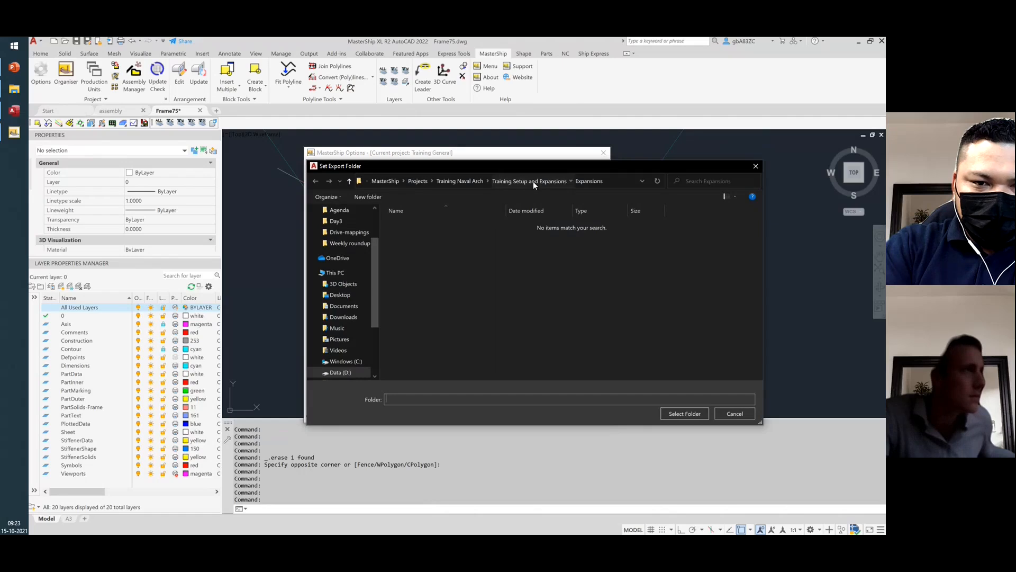
pyautogui.click(532, 181)
pyautogui.click(422, 245)
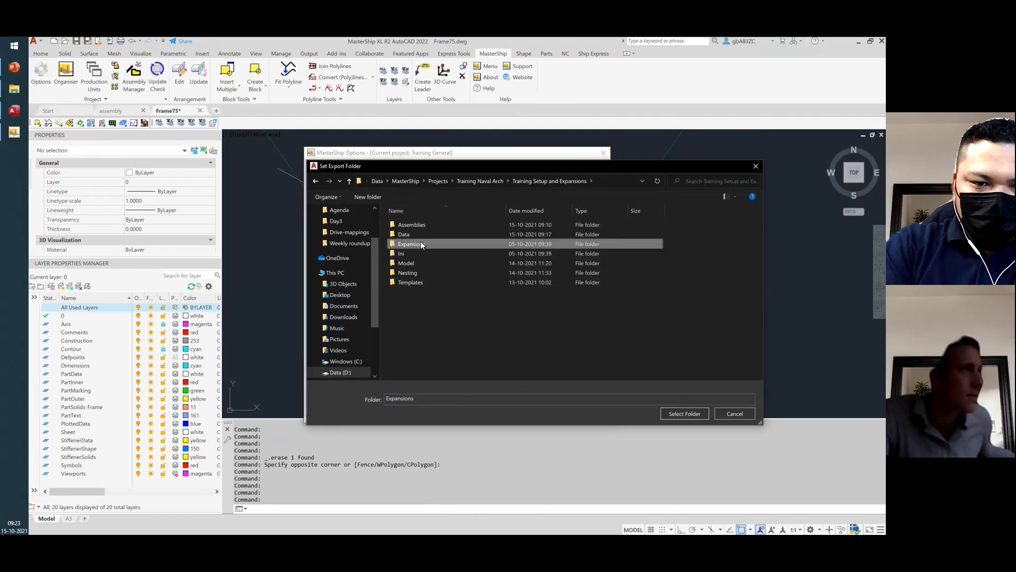
pyautogui.click(684, 413)
# - Enable Check for missing drawings and Show log information for Organiser data synchronization, review the other option pages, and accept the options
pyautogui.click(473, 168)
pyautogui.click(494, 168)
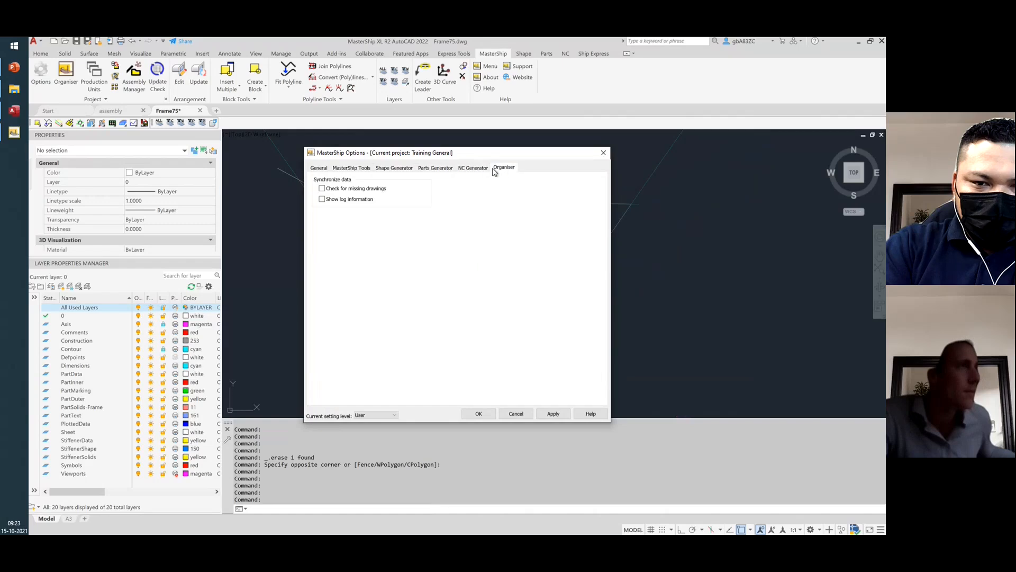
pyautogui.click(322, 188)
pyautogui.click(323, 199)
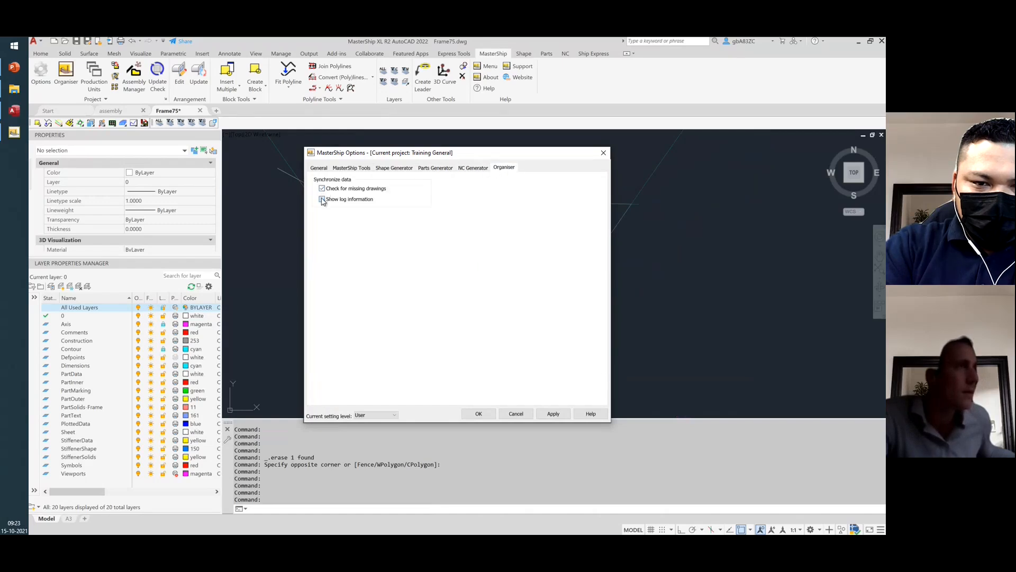
pyautogui.click(319, 170)
pyautogui.click(352, 168)
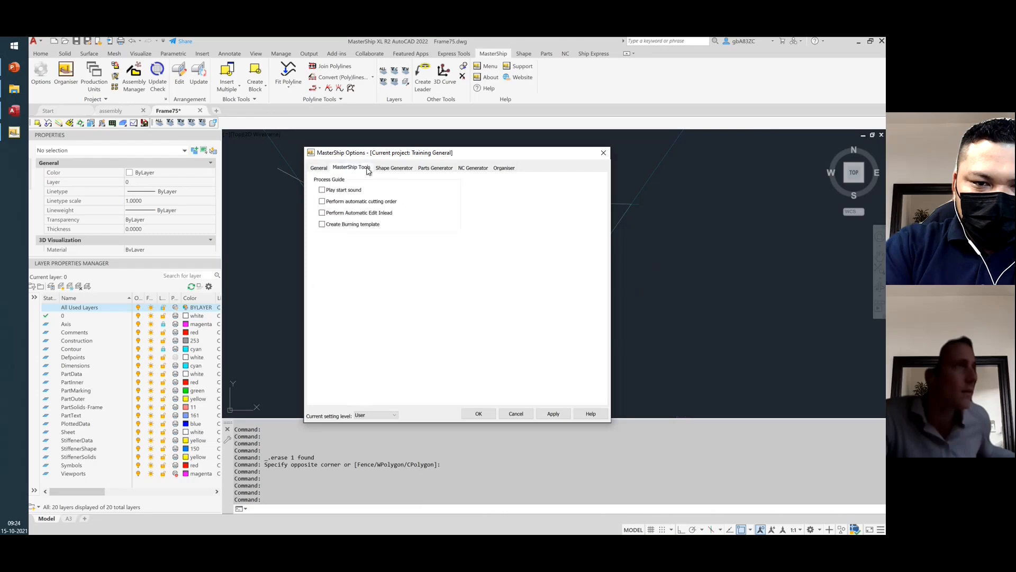
pyautogui.click(394, 168)
pyautogui.click(435, 167)
pyautogui.click(472, 167)
pyautogui.click(504, 167)
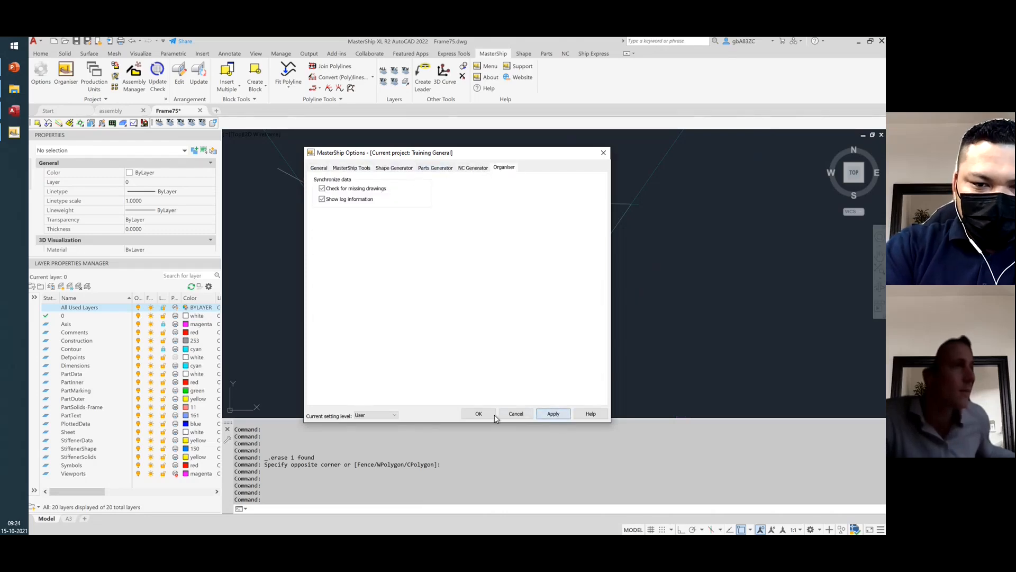
pyautogui.click(479, 414)
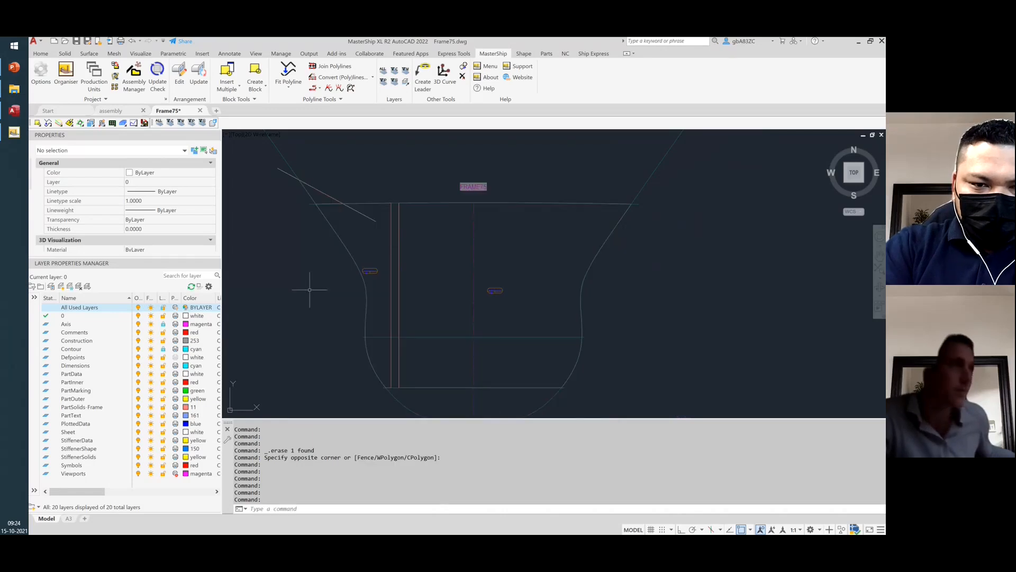
# - Erase the diagonal line and the remaining plate outline at the frame's upper-left corner
pyautogui.scroll(-2, 323, 249)
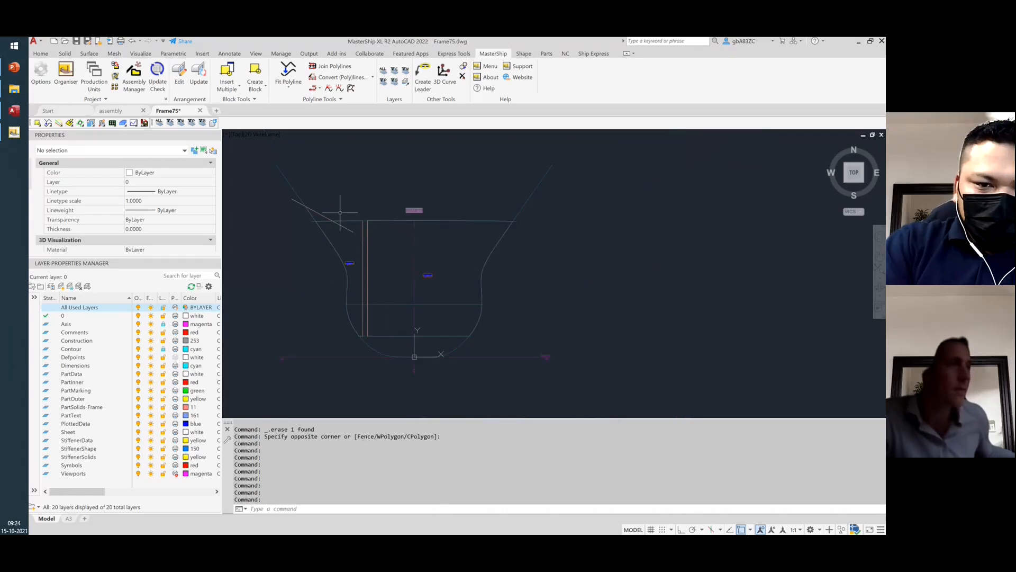
pyautogui.click(315, 215)
pyautogui.click(313, 205)
pyautogui.press('Delete')
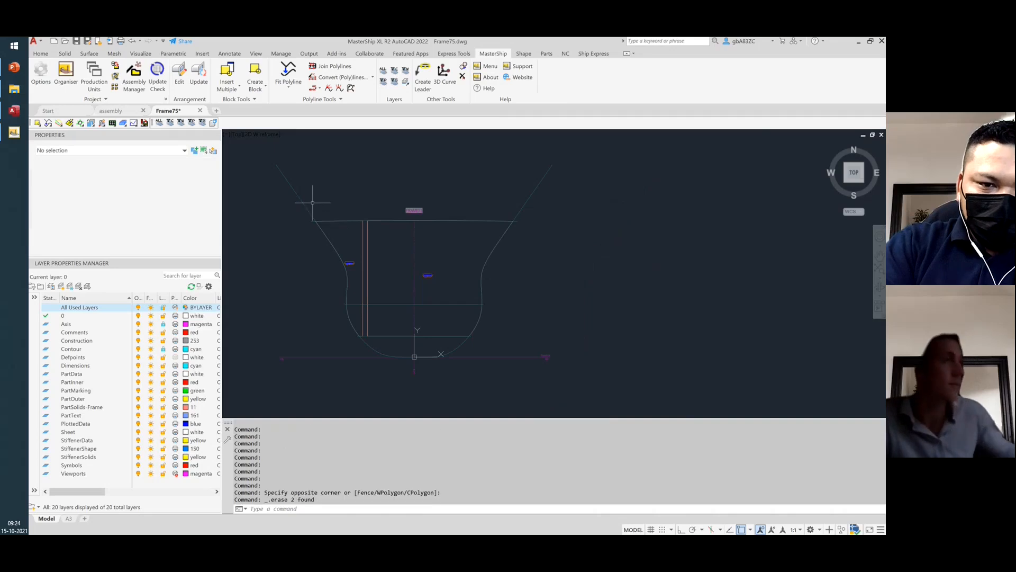
pyautogui.press('Escape')
pyautogui.press('Escape')
pyautogui.press('Escape')
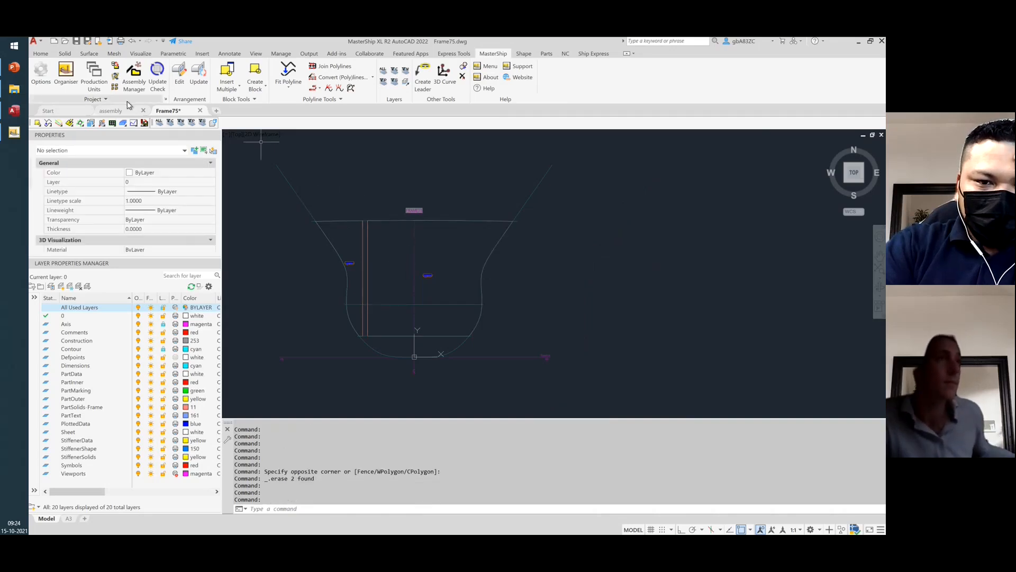
# - Reopen the MasterShip options and review the General, MasterShip Tools, Parts Generator, NC Generator and Organiser settings
pyautogui.click(40, 72)
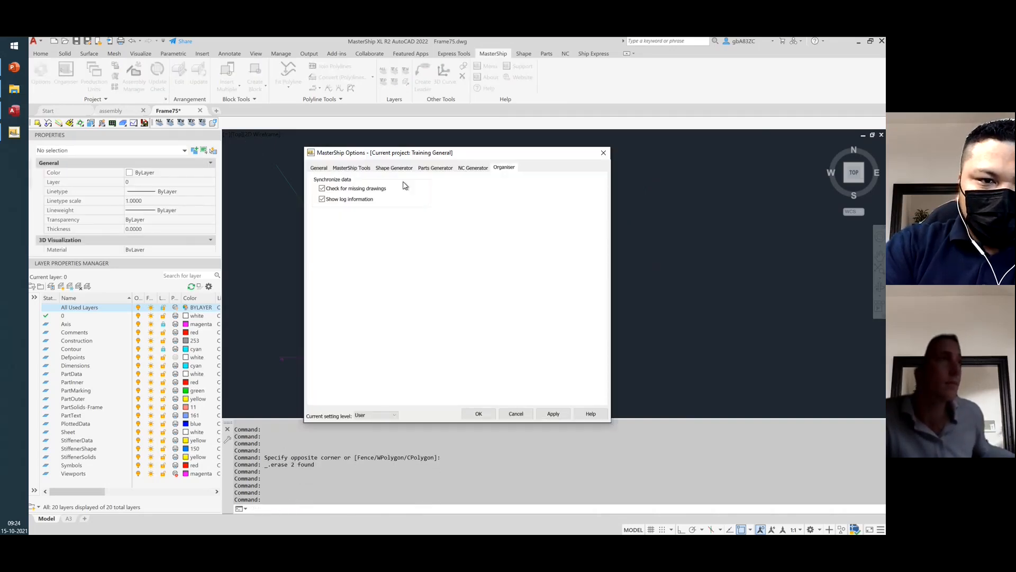
pyautogui.click(319, 167)
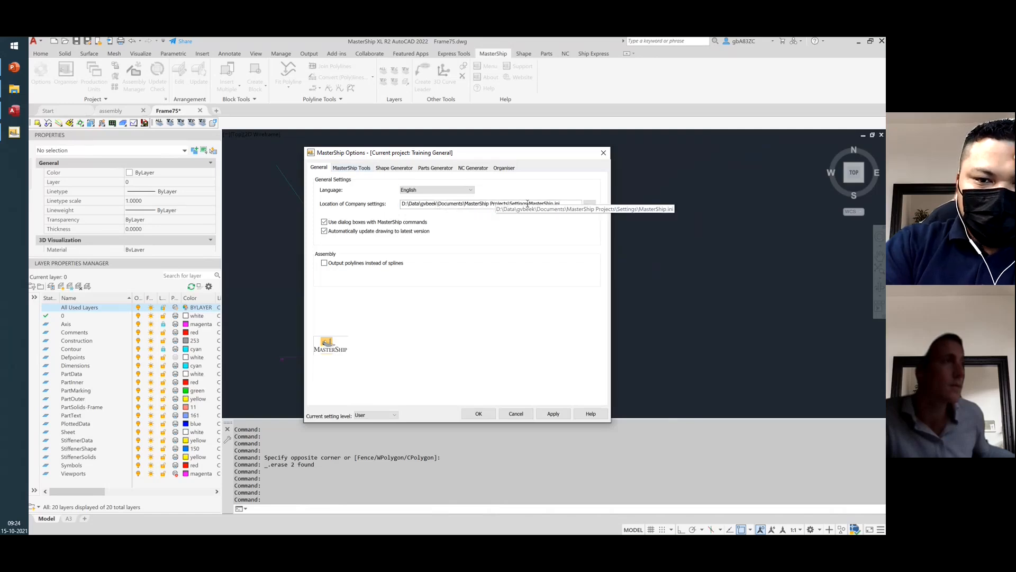
pyautogui.click(358, 168)
pyautogui.click(435, 169)
pyautogui.click(473, 168)
pyautogui.click(504, 168)
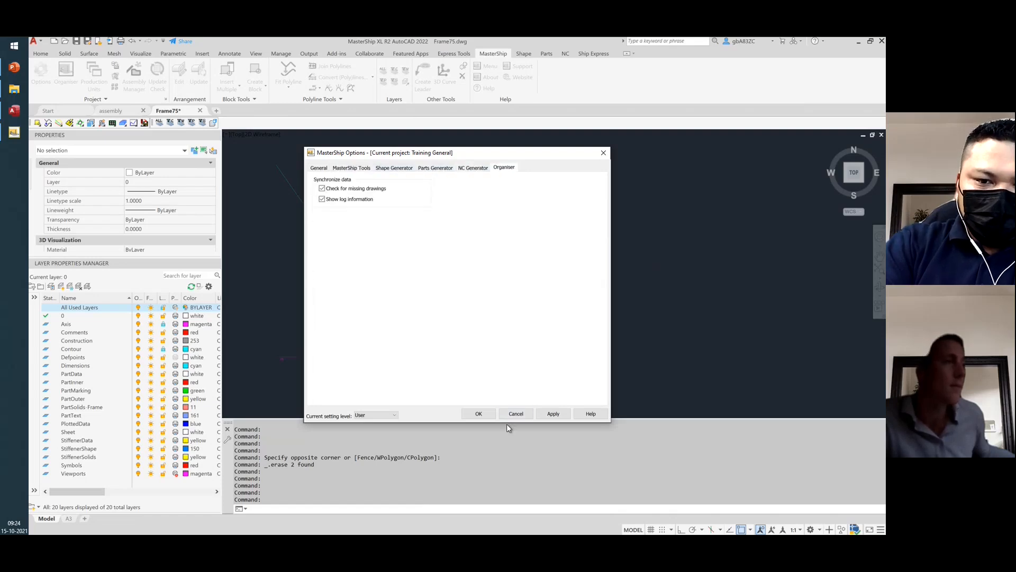
pyautogui.click(478, 414)
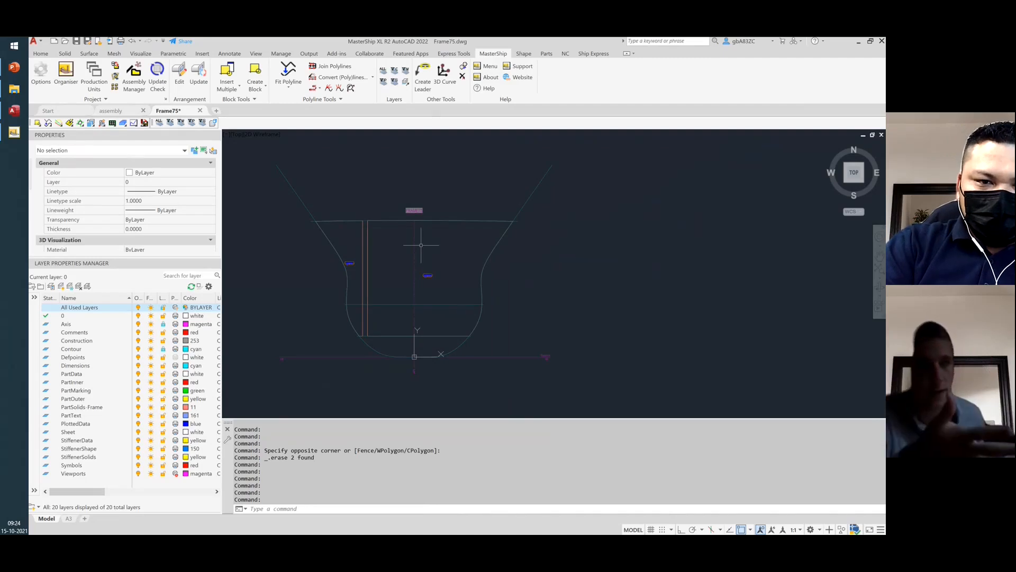
# - Try synchronizing the Frames folder under Model, cancel the run, deselect the folder, and leave project folder synchronization
pyautogui.click(548, 53)
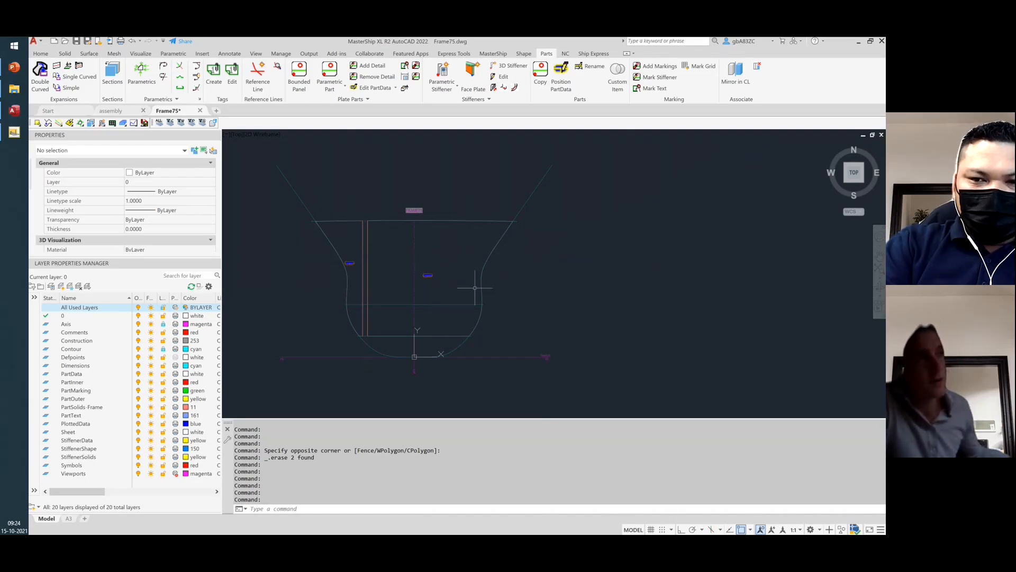
pyautogui.click(500, 53)
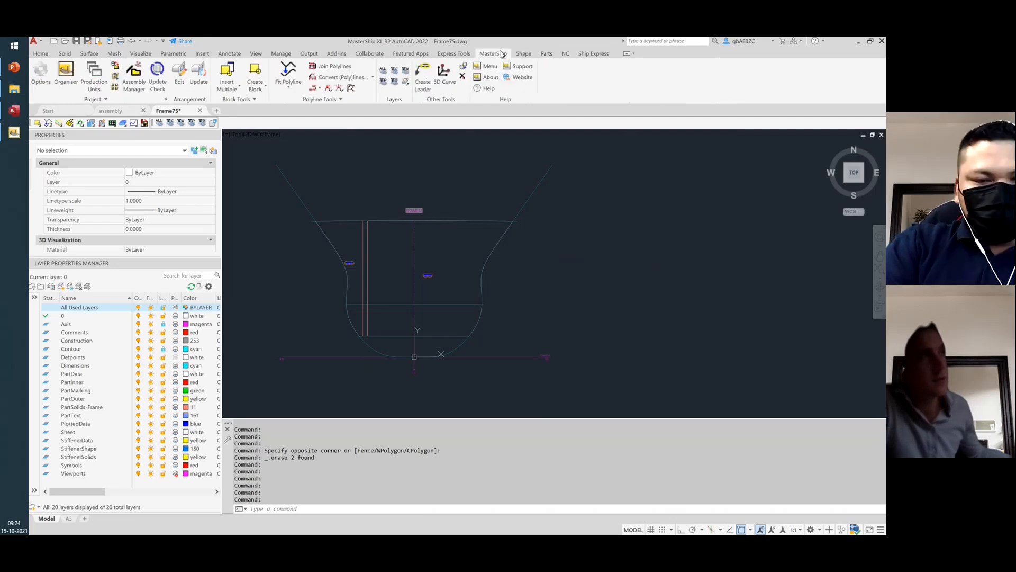
pyautogui.click(116, 78)
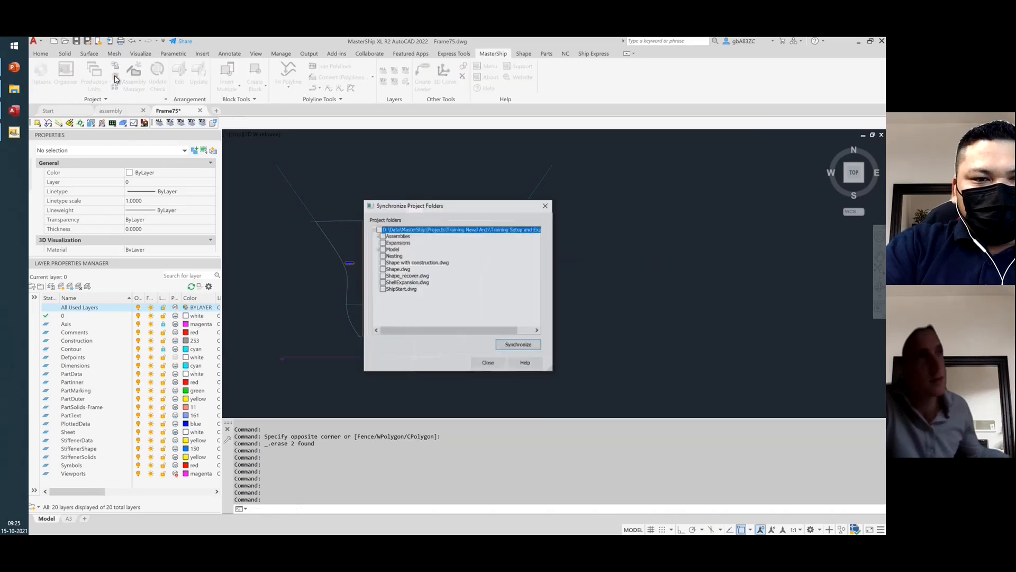
pyautogui.click(376, 248)
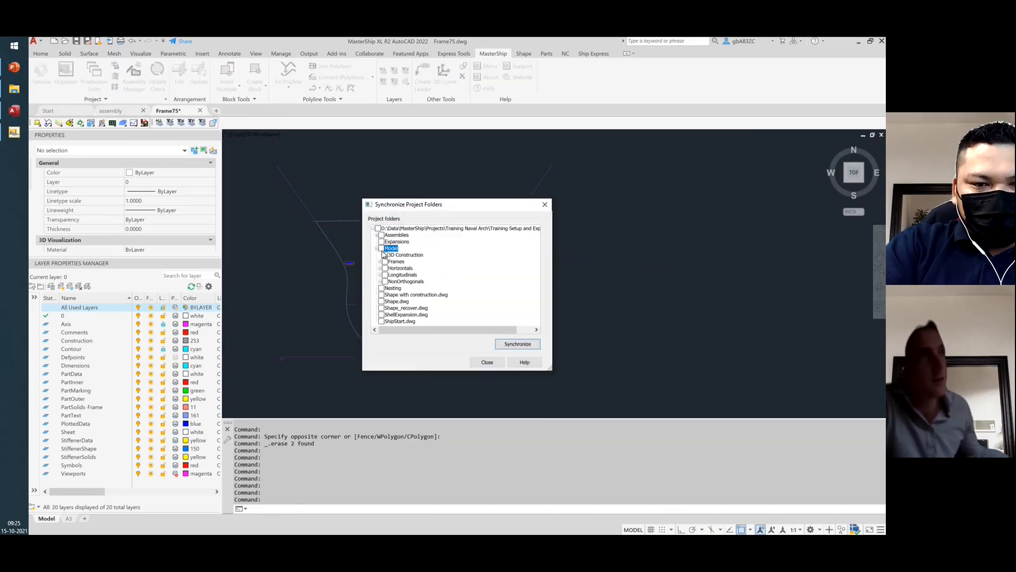
pyautogui.click(518, 345)
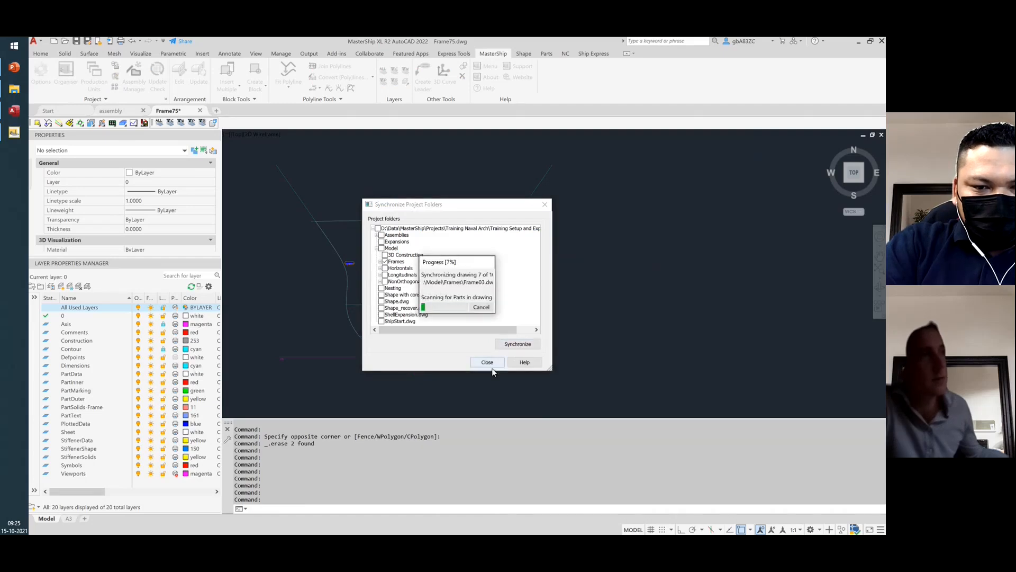
pyautogui.click(480, 308)
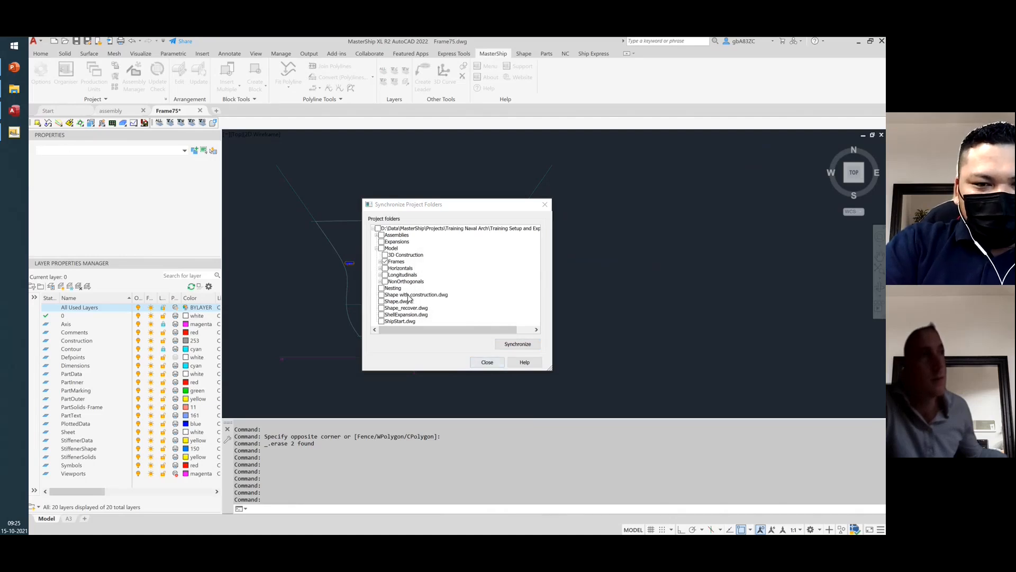
pyautogui.click(386, 261)
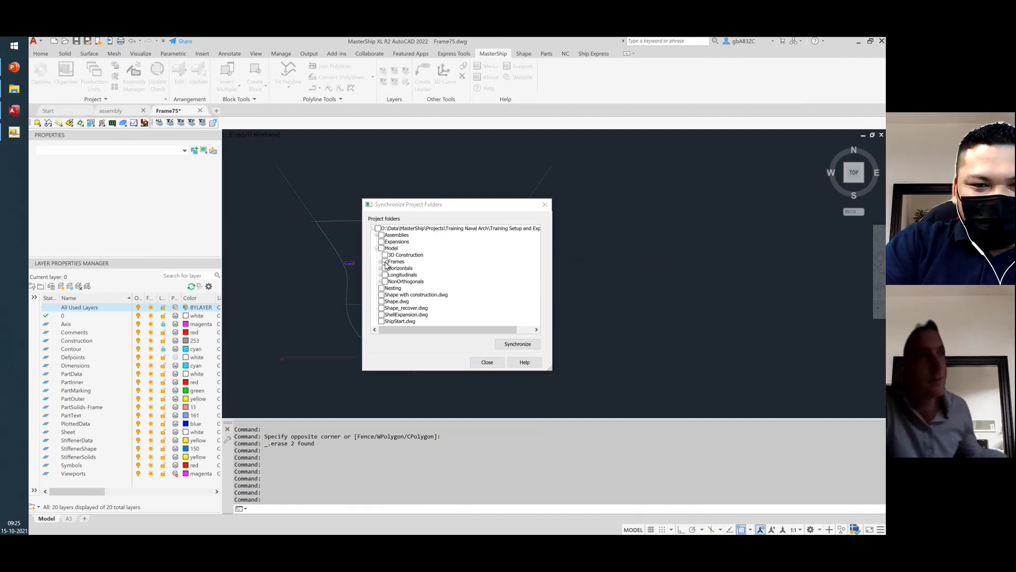
pyautogui.click(488, 363)
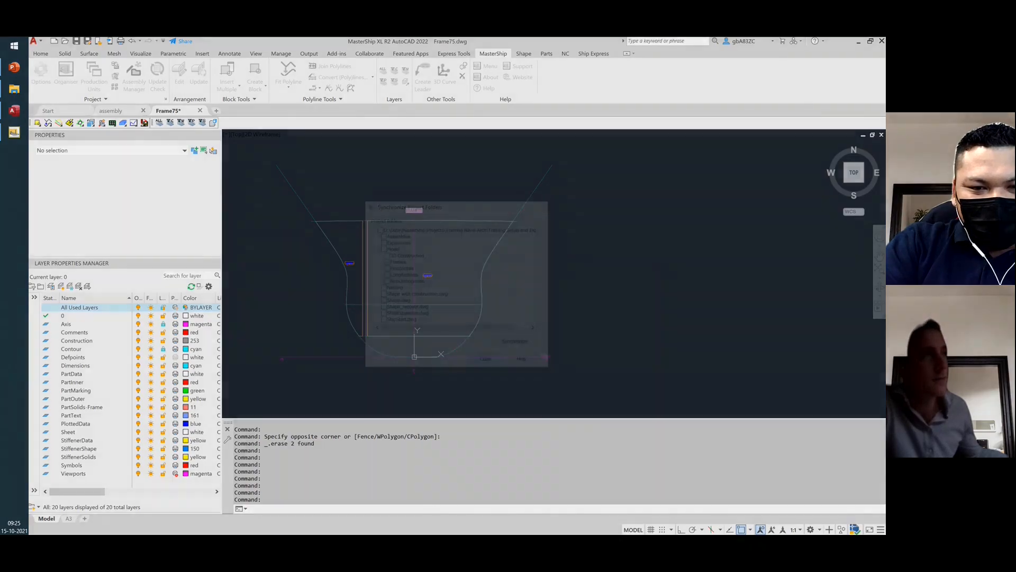